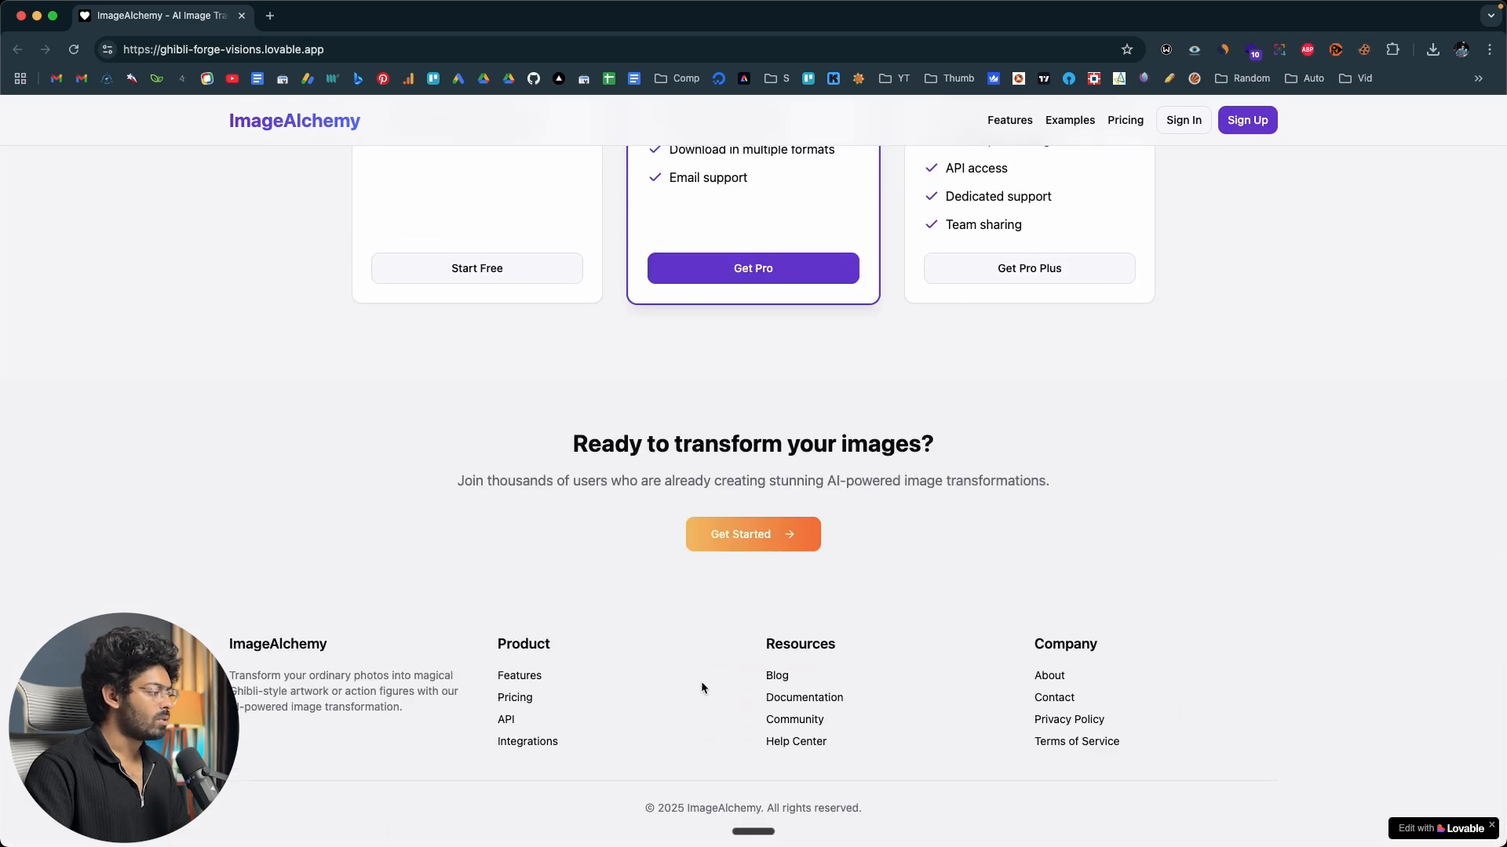
Sign up for an ImageAlchemy account using an existing Google account.
left_click(777, 698)
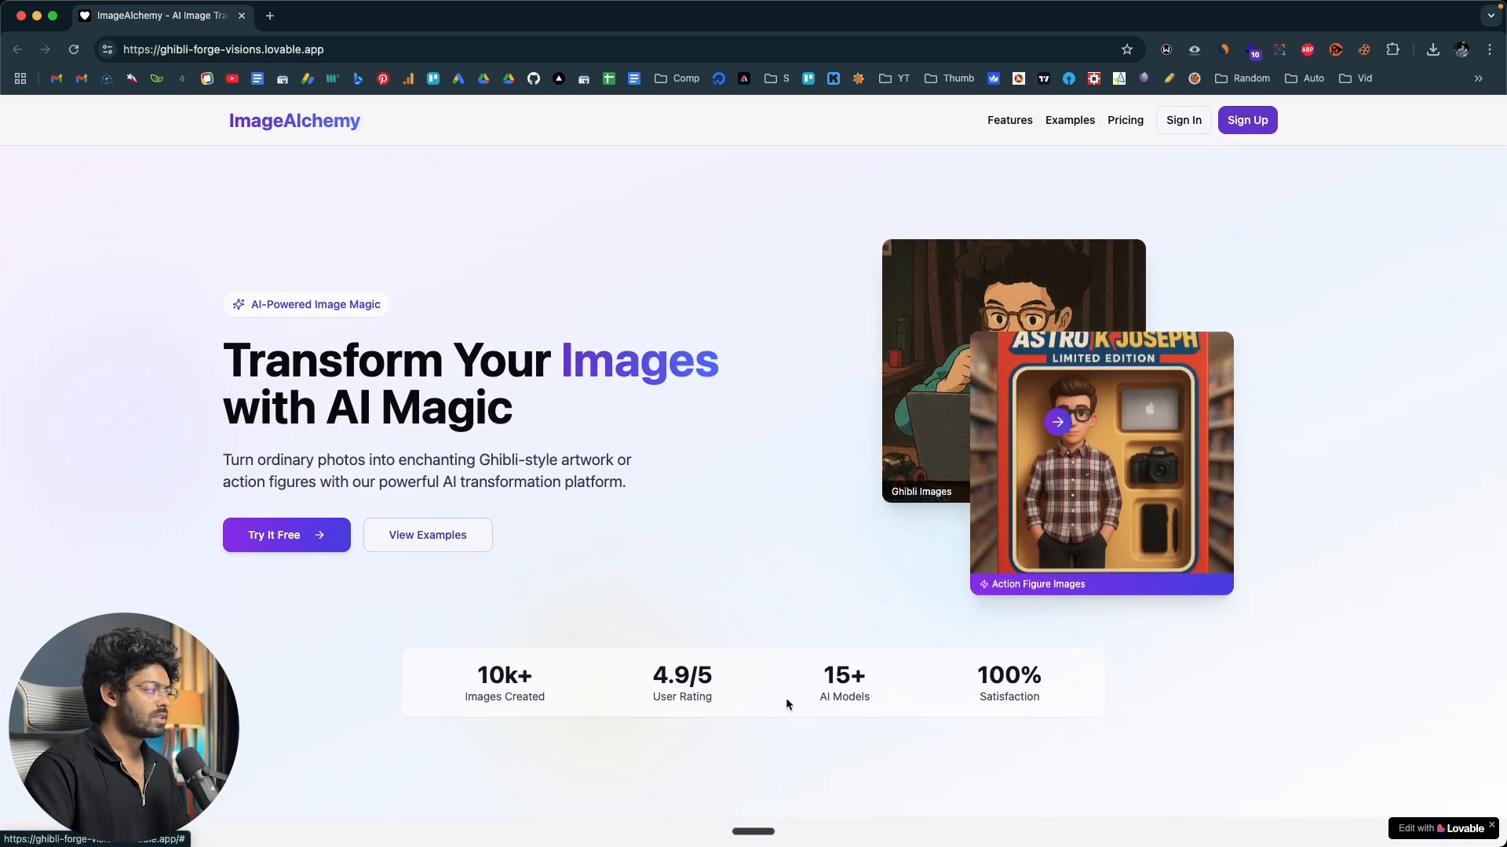
left_click(1256, 132)
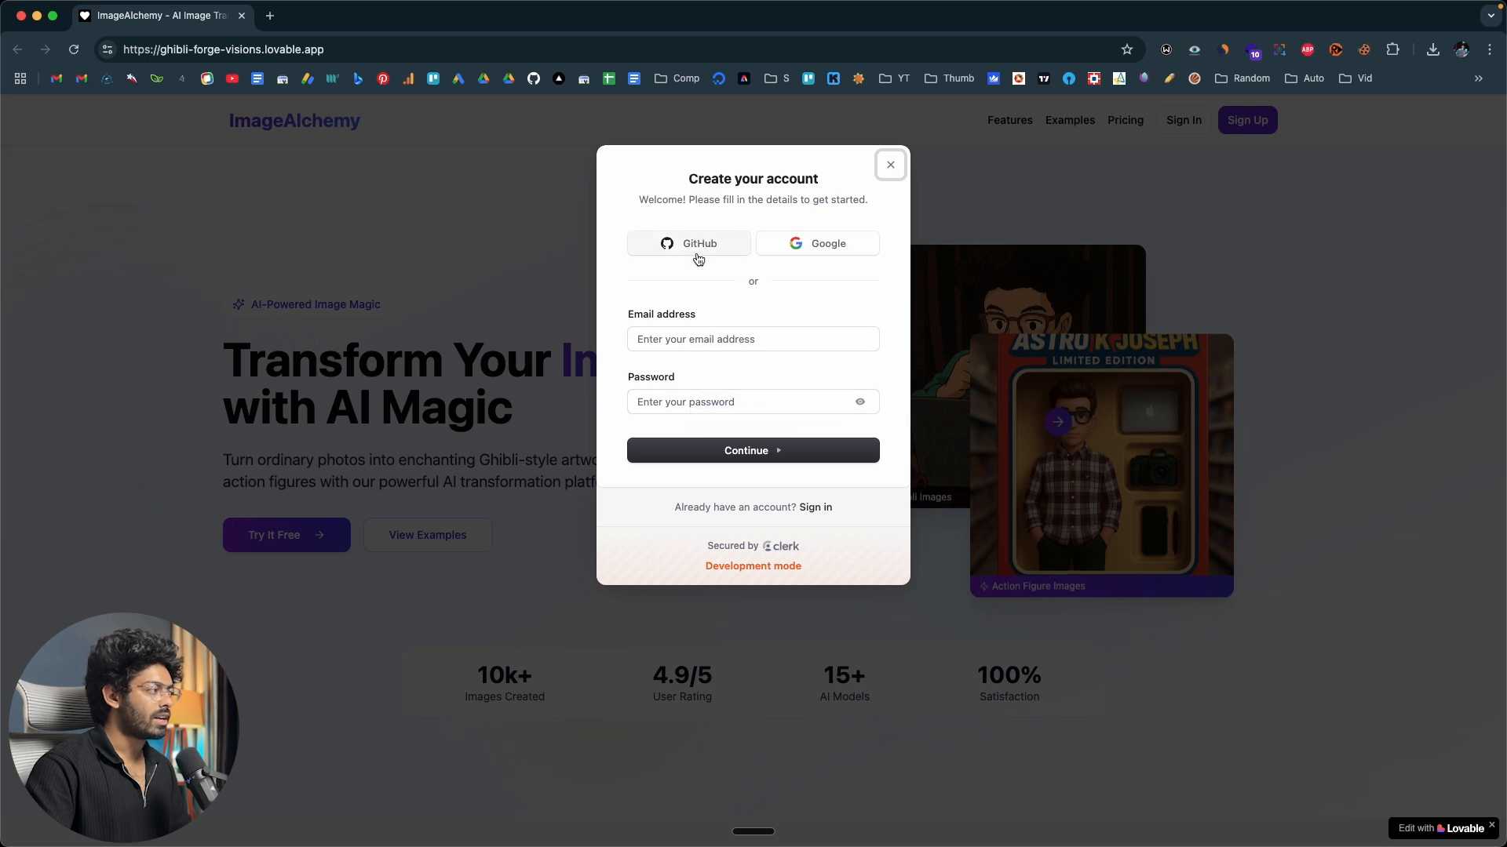
left_click(810, 245)
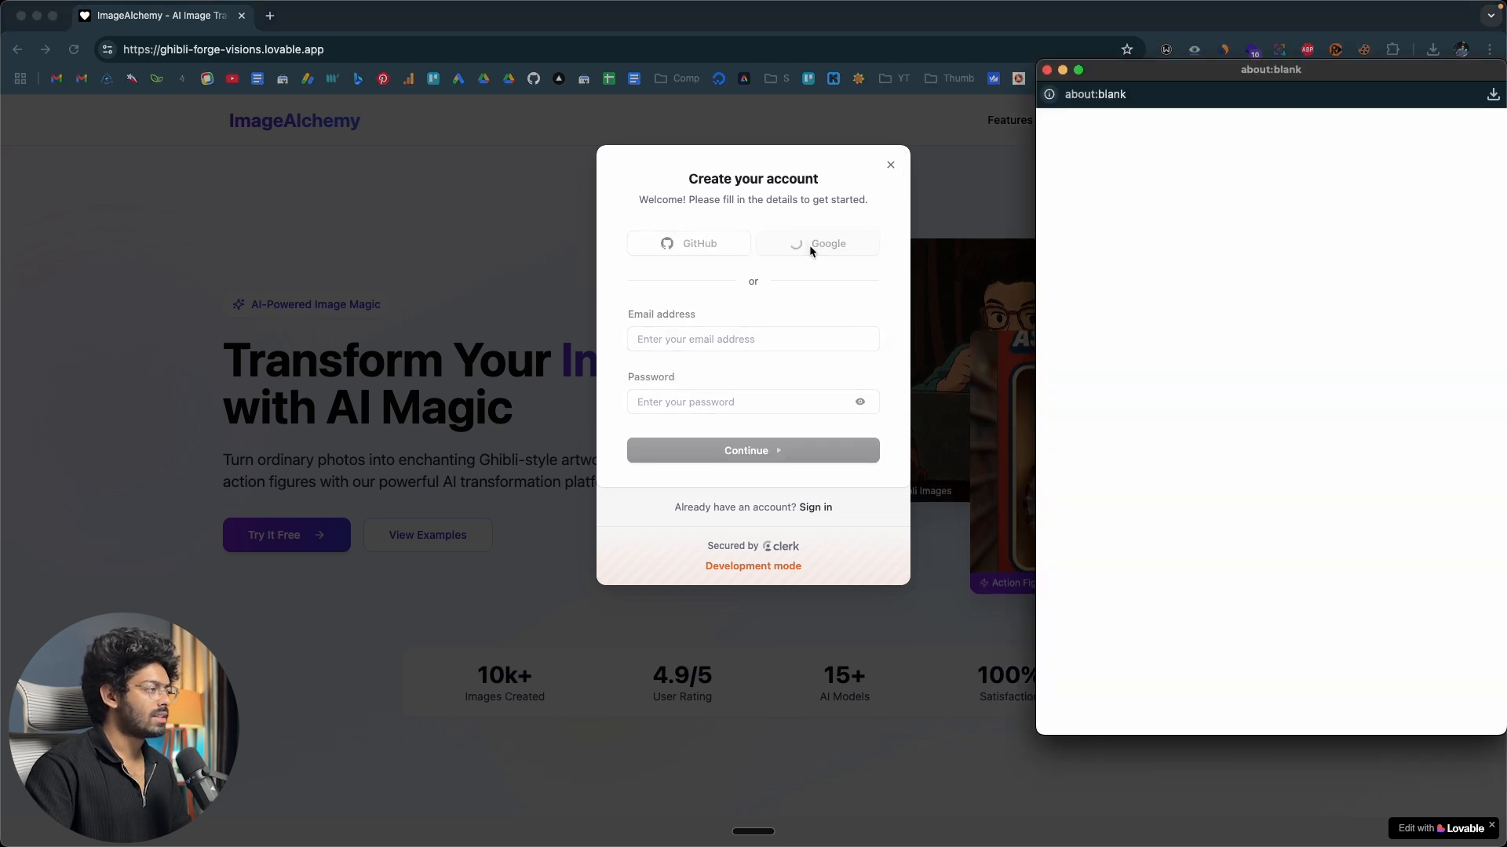
left_click_drag(1199, 76, 1079, 71)
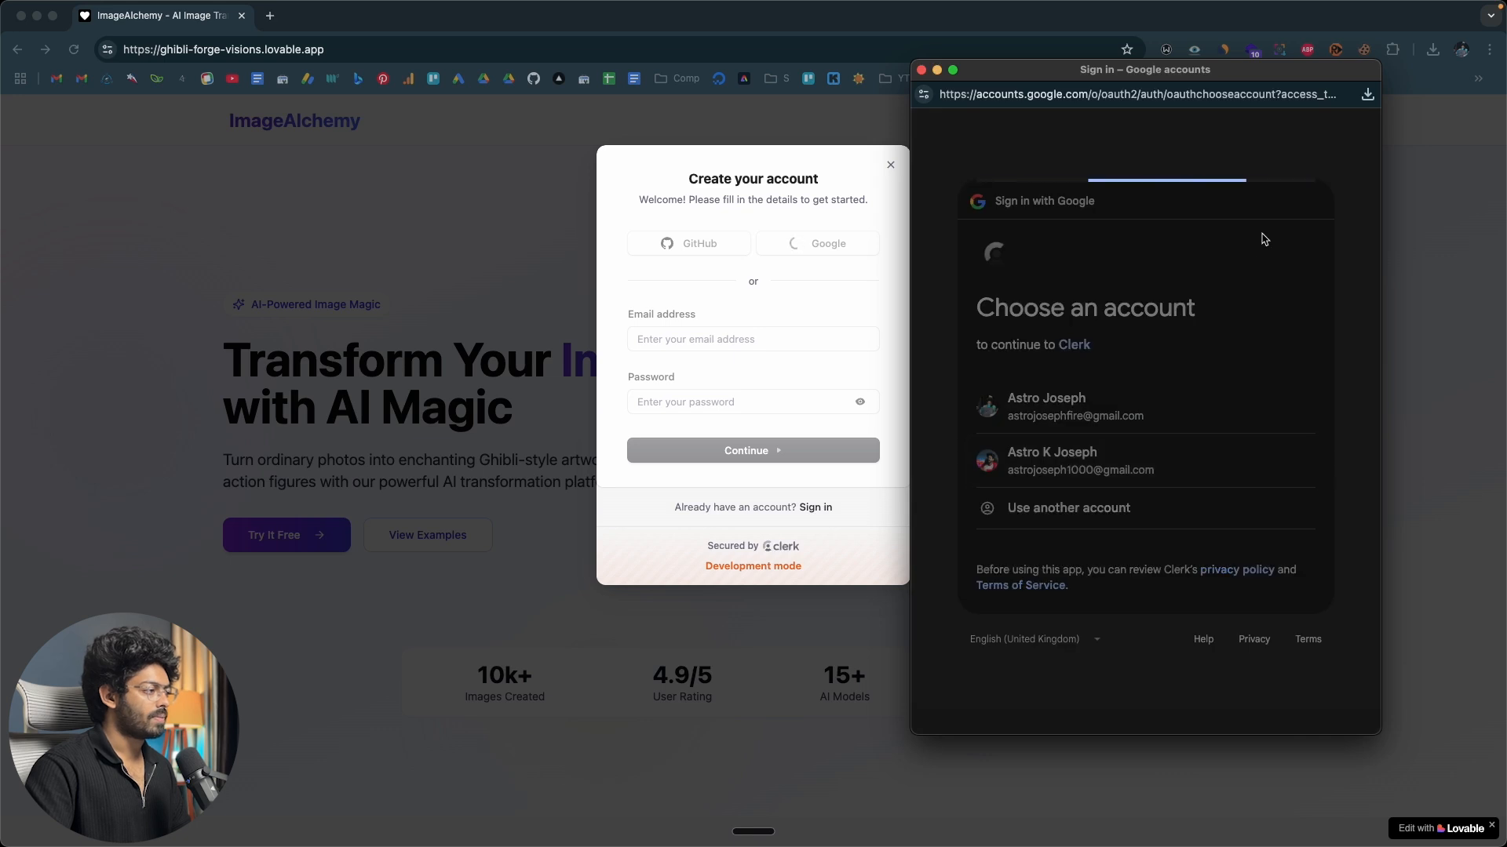
left_click(1235, 568)
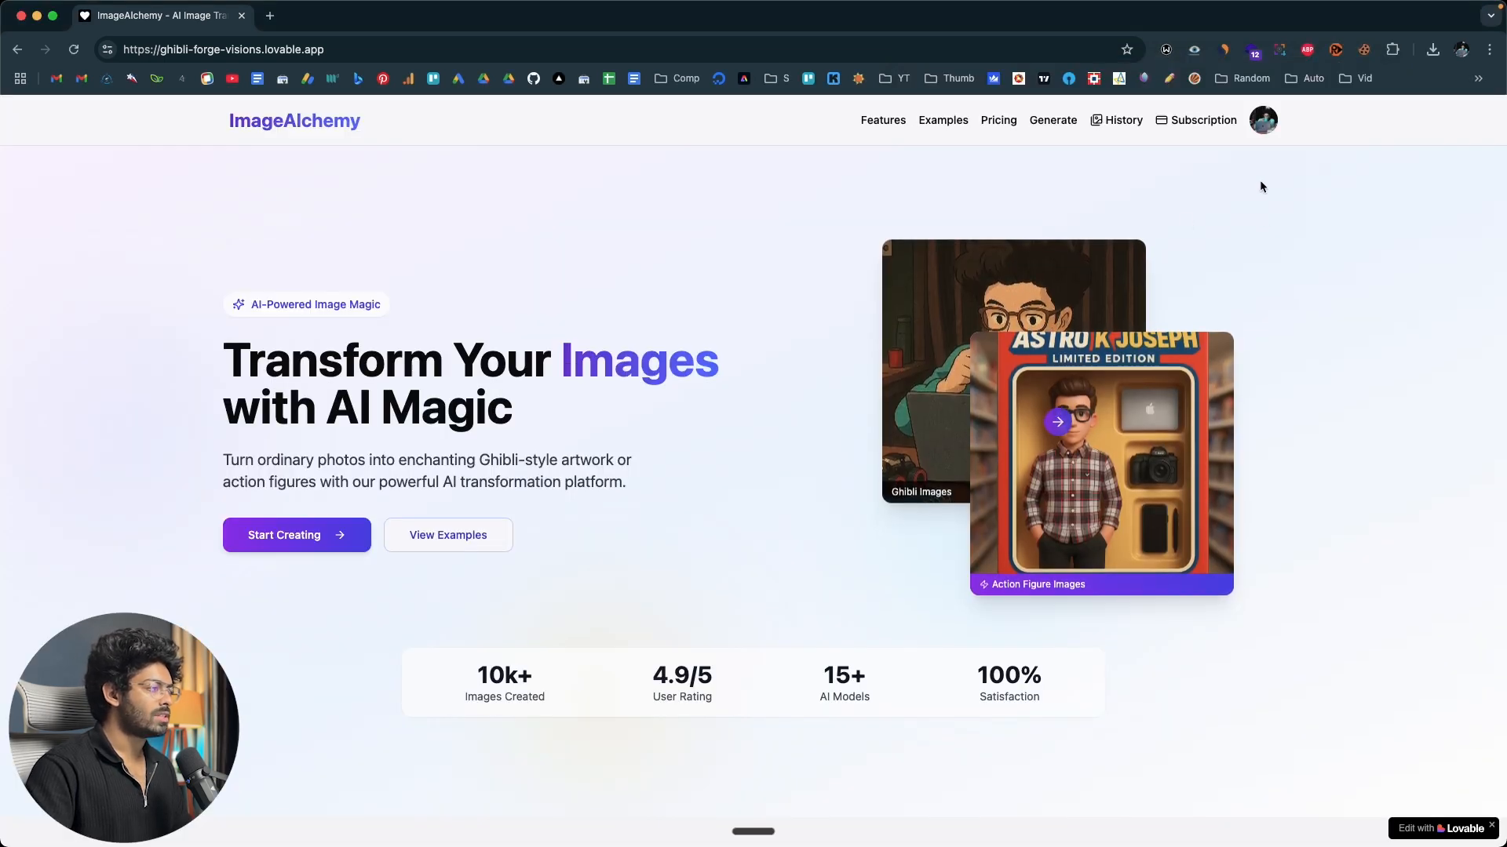
Review the signed-in account's security settings and profile details, and close the account dialog.
left_click(1264, 121)
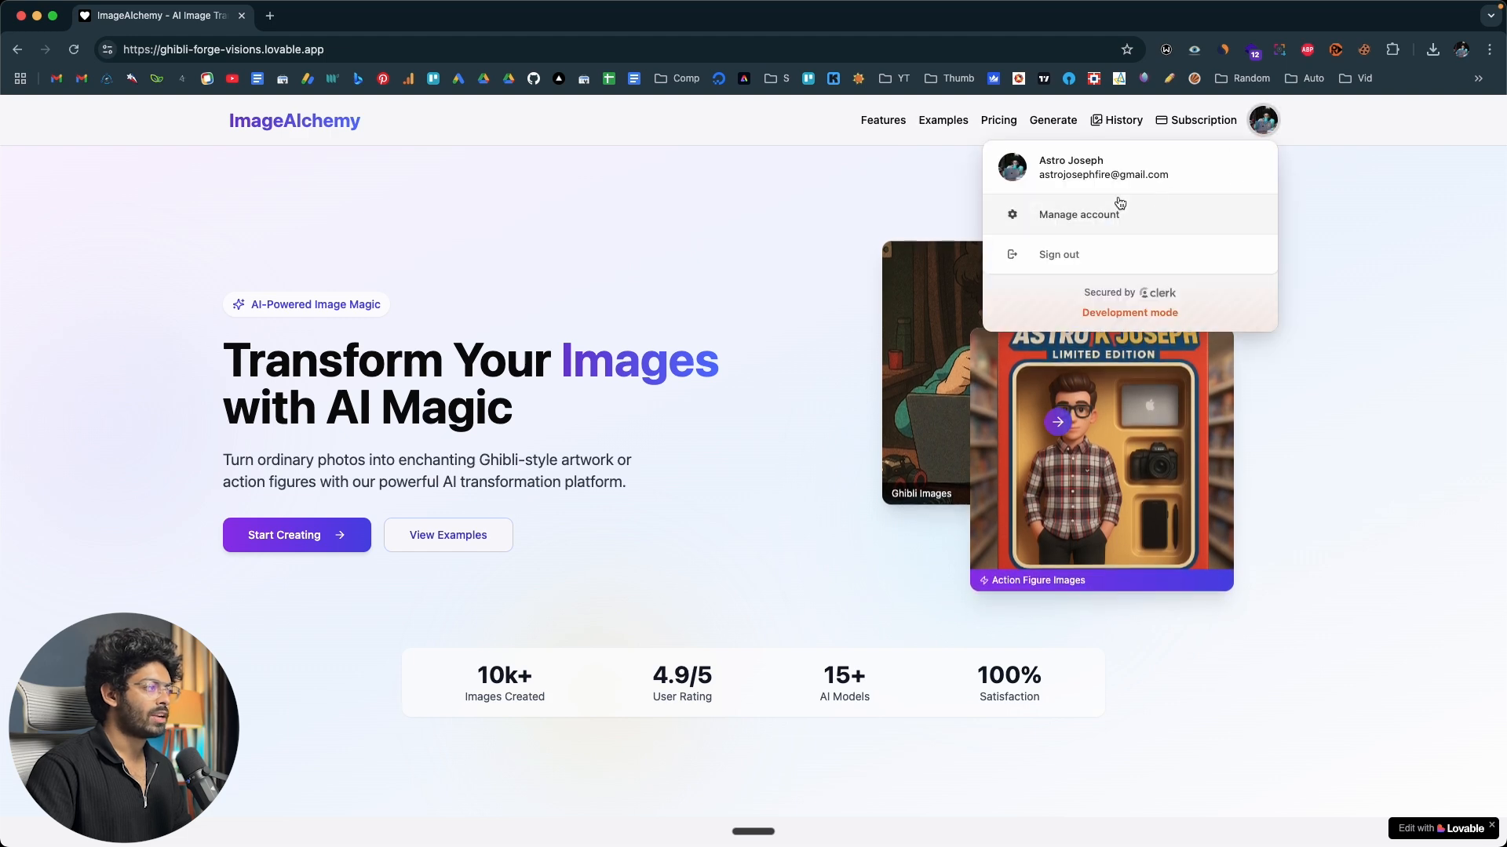
left_click(1099, 210)
left_click(483, 314)
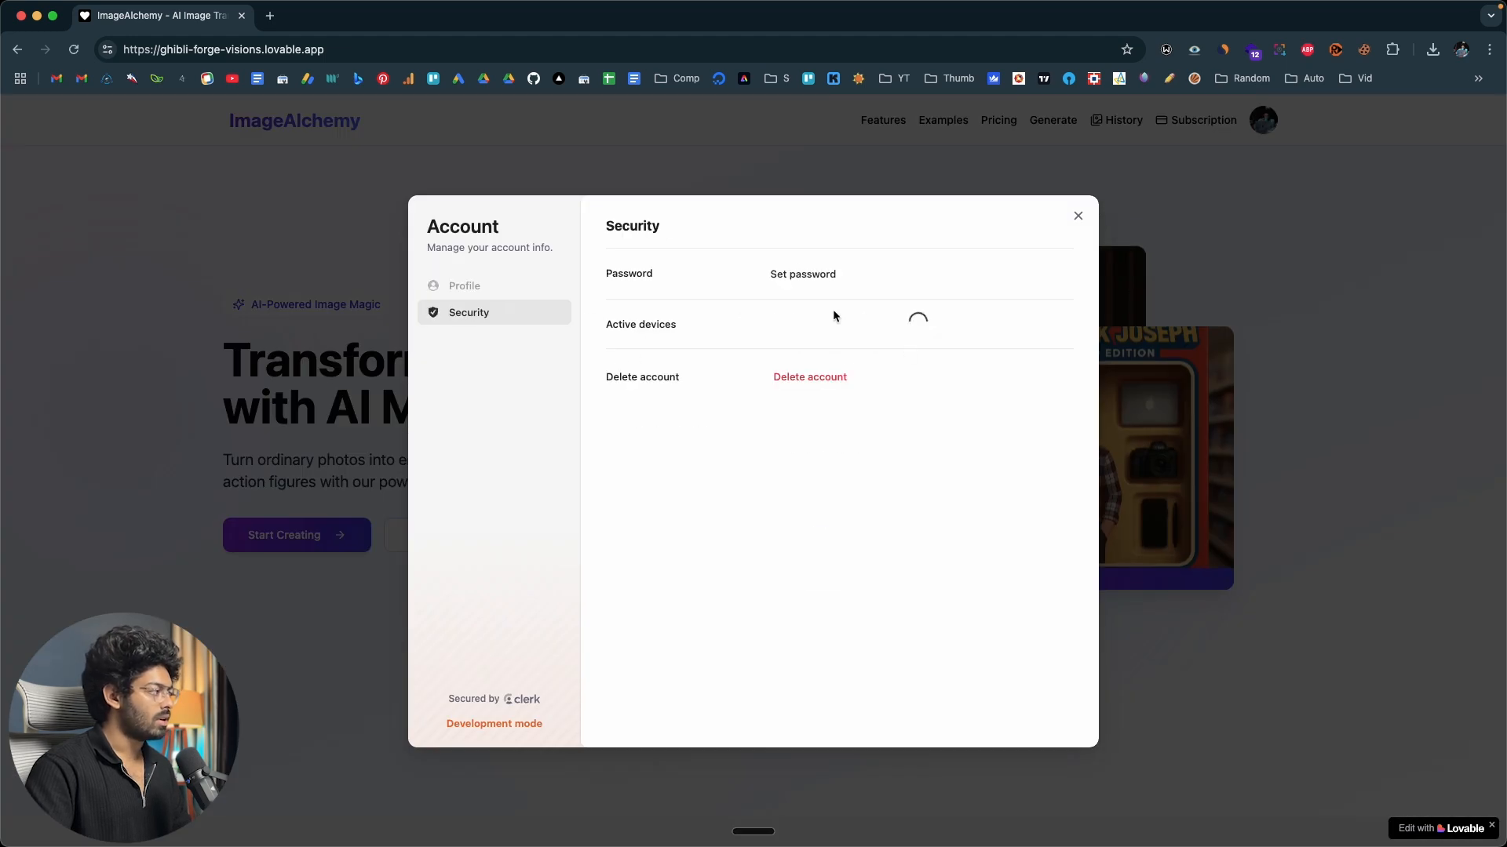
left_click_drag(608, 325, 684, 334)
left_click(481, 288)
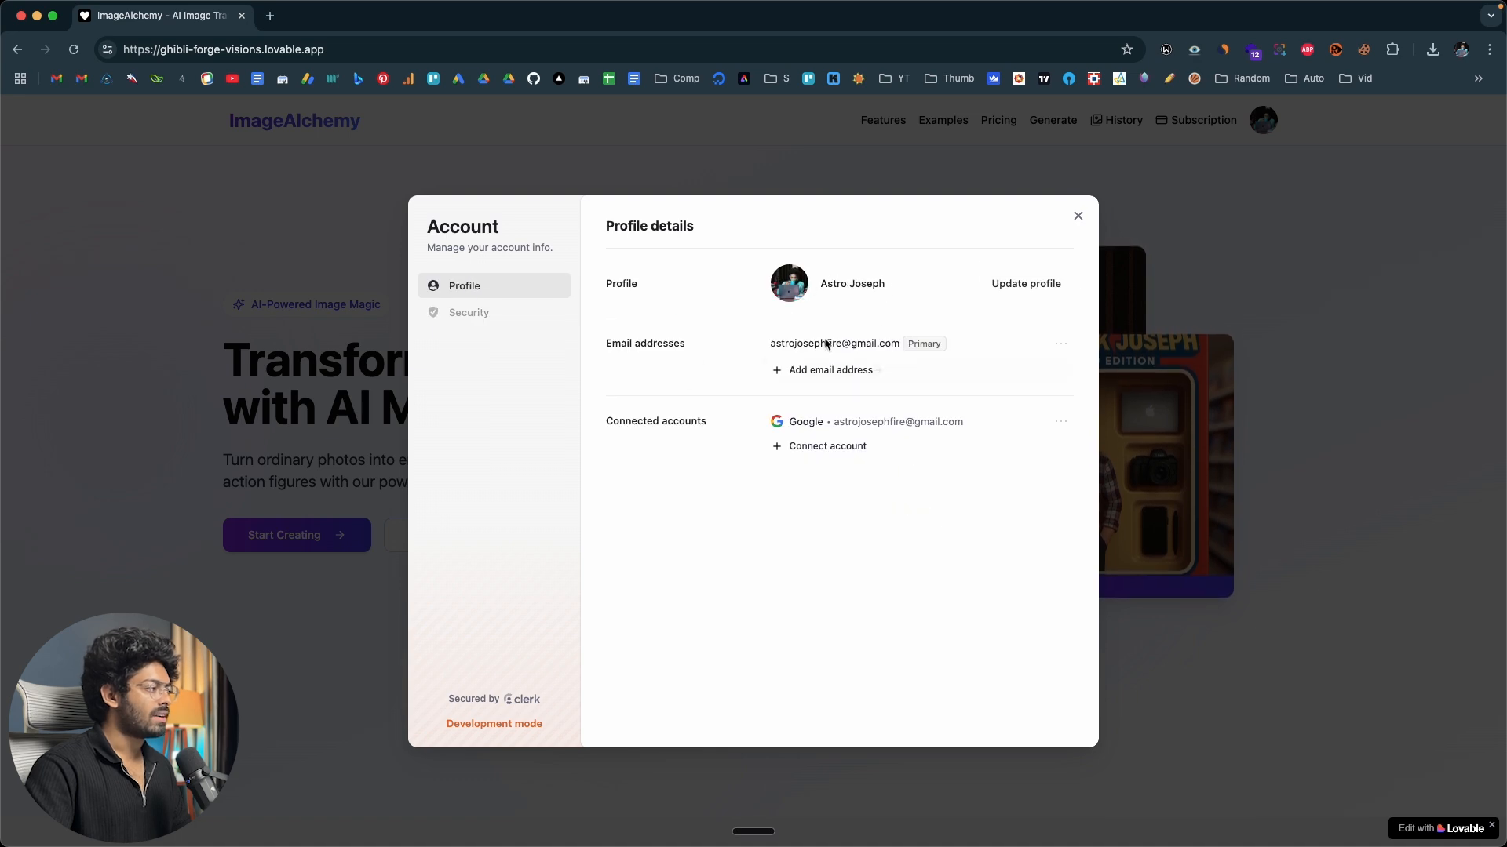
left_click(1078, 217)
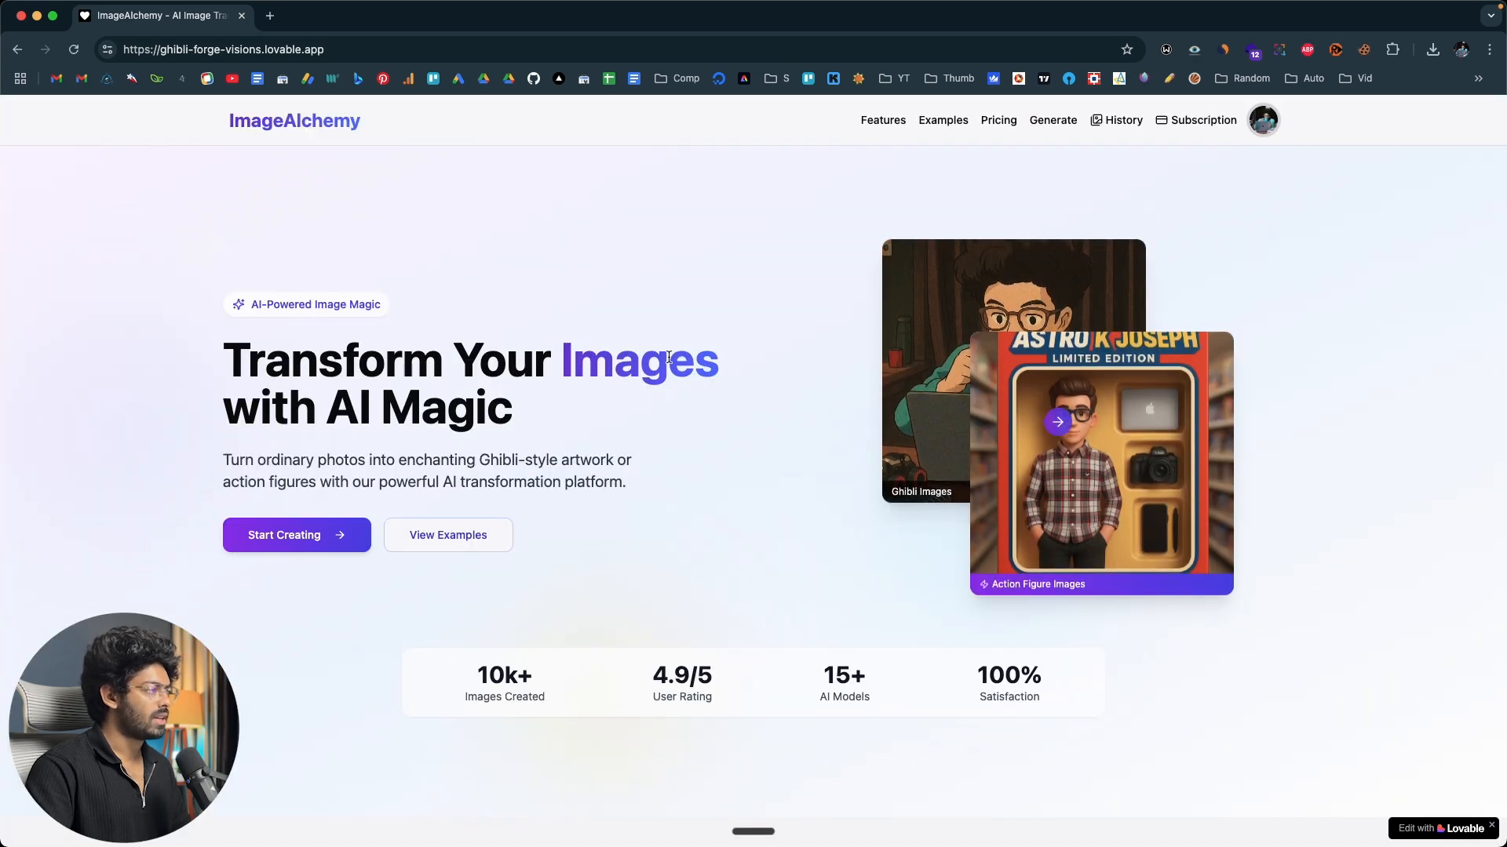
Choose the Pro plan at $10 per month and select Card as the payment method in the Stripe checkout.
scroll(667, 356, "down", 10)
scroll(667, 356, "down", 15)
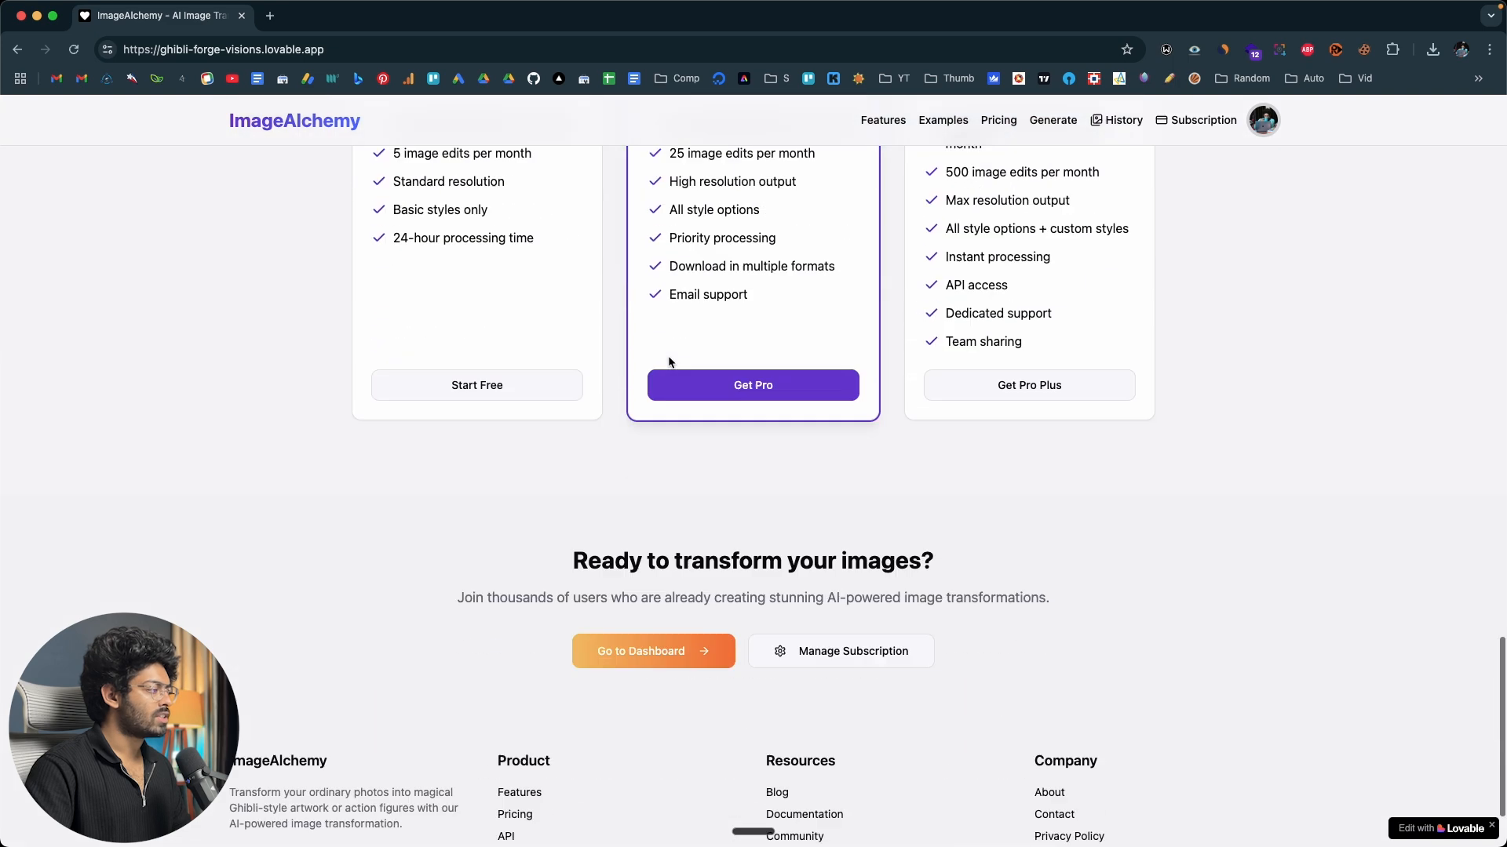
scroll(675, 353, "up", 4)
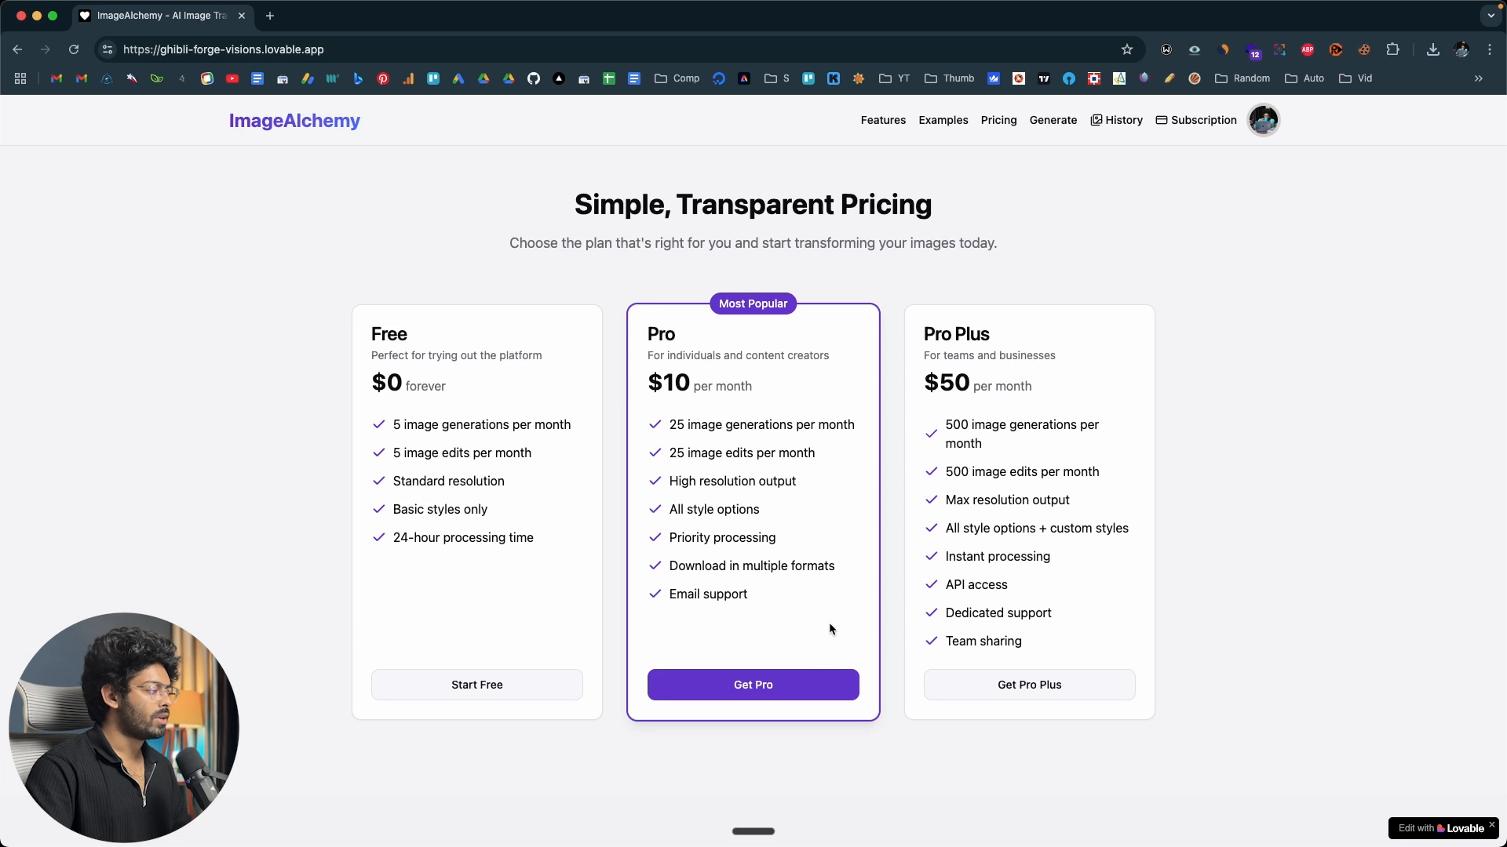
left_click(780, 686)
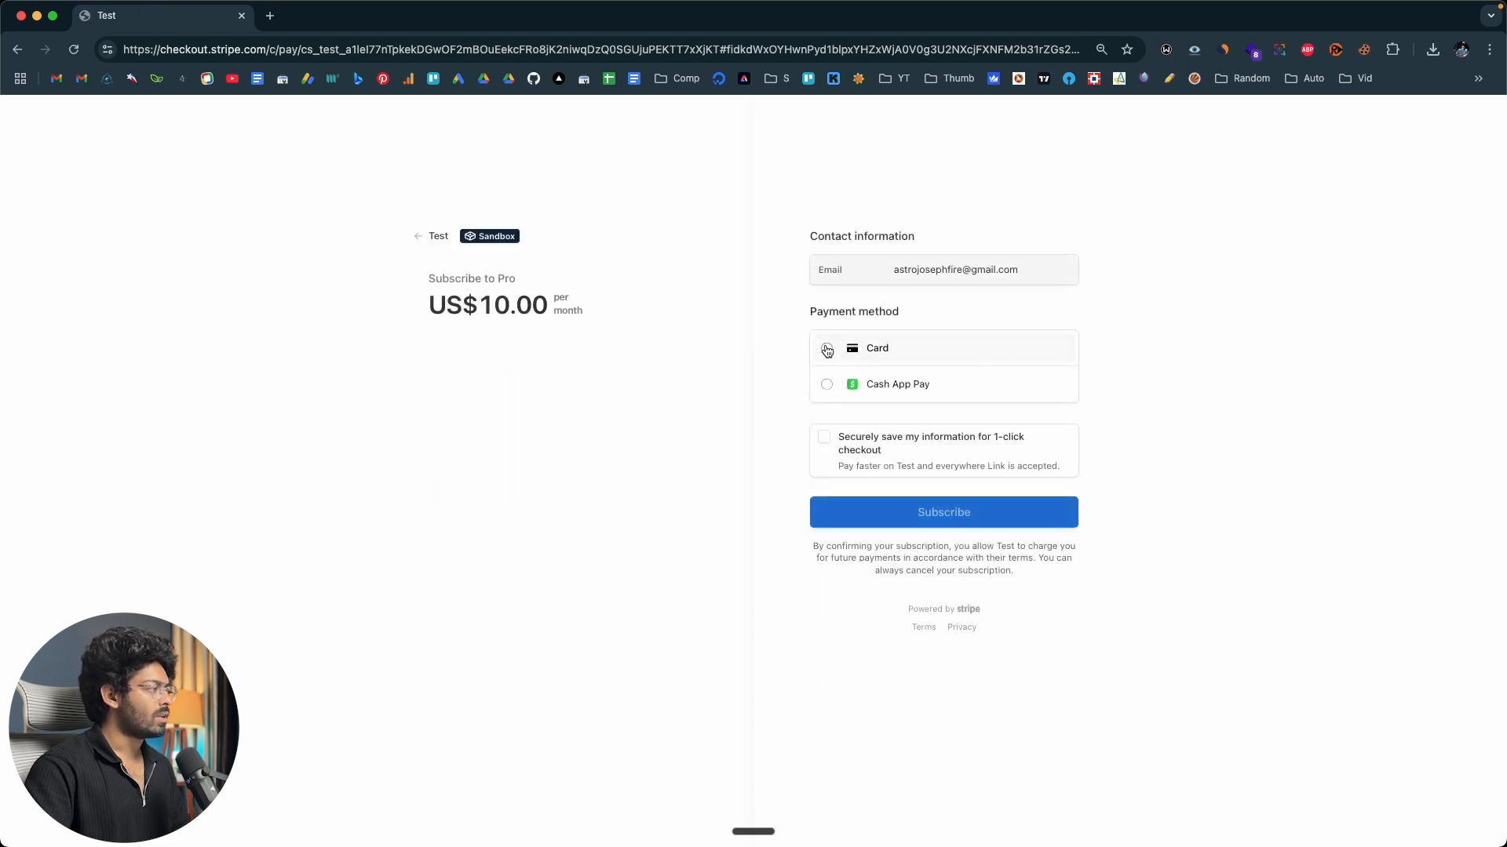
left_click(826, 349)
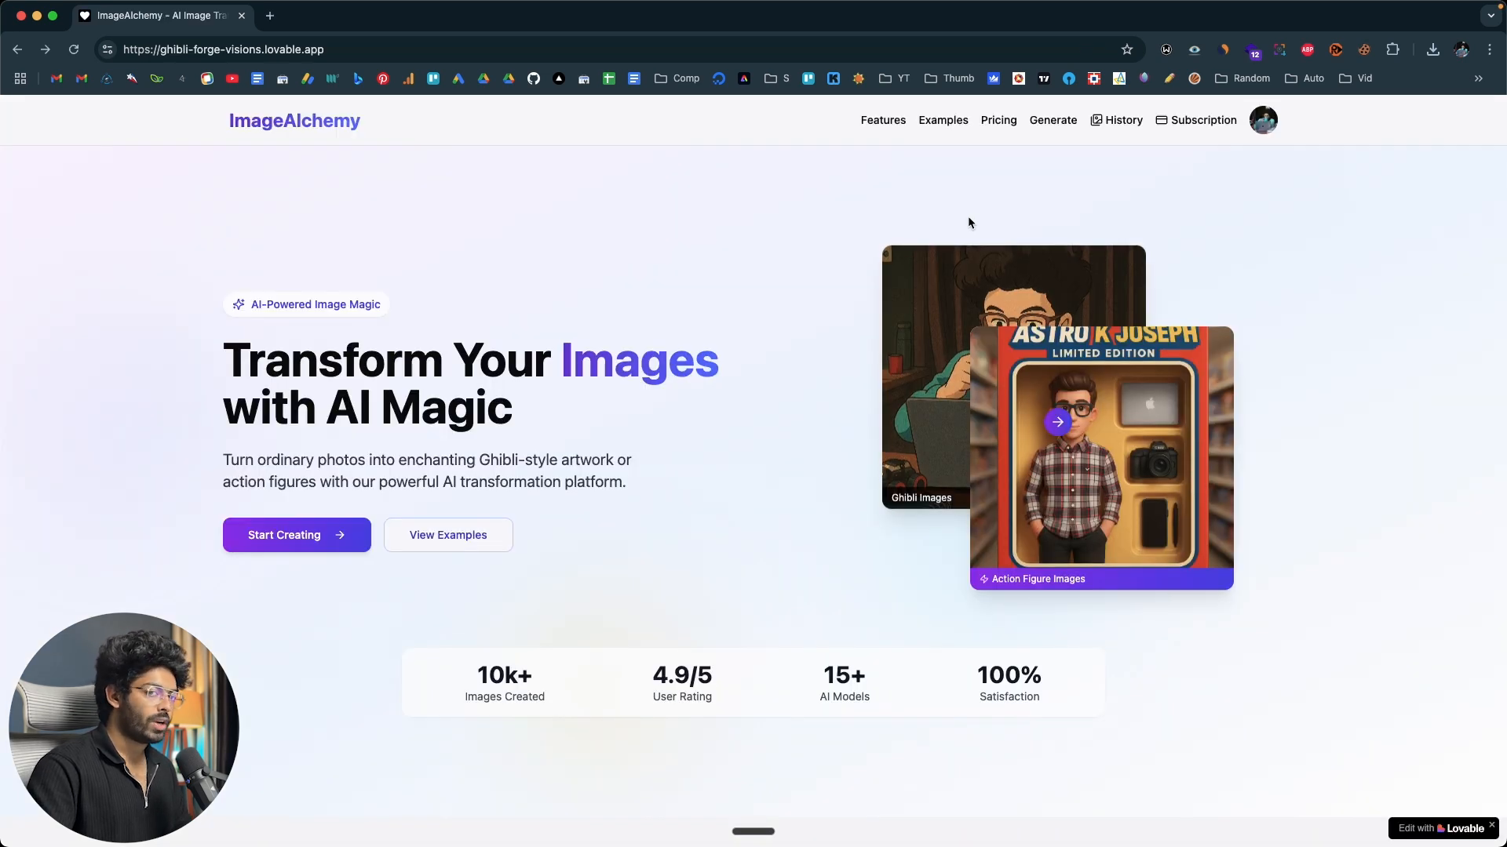
Examine the image generator's Text to Image and Edit Image forms with their prompt, upload, size and quality options.
left_click(1059, 124)
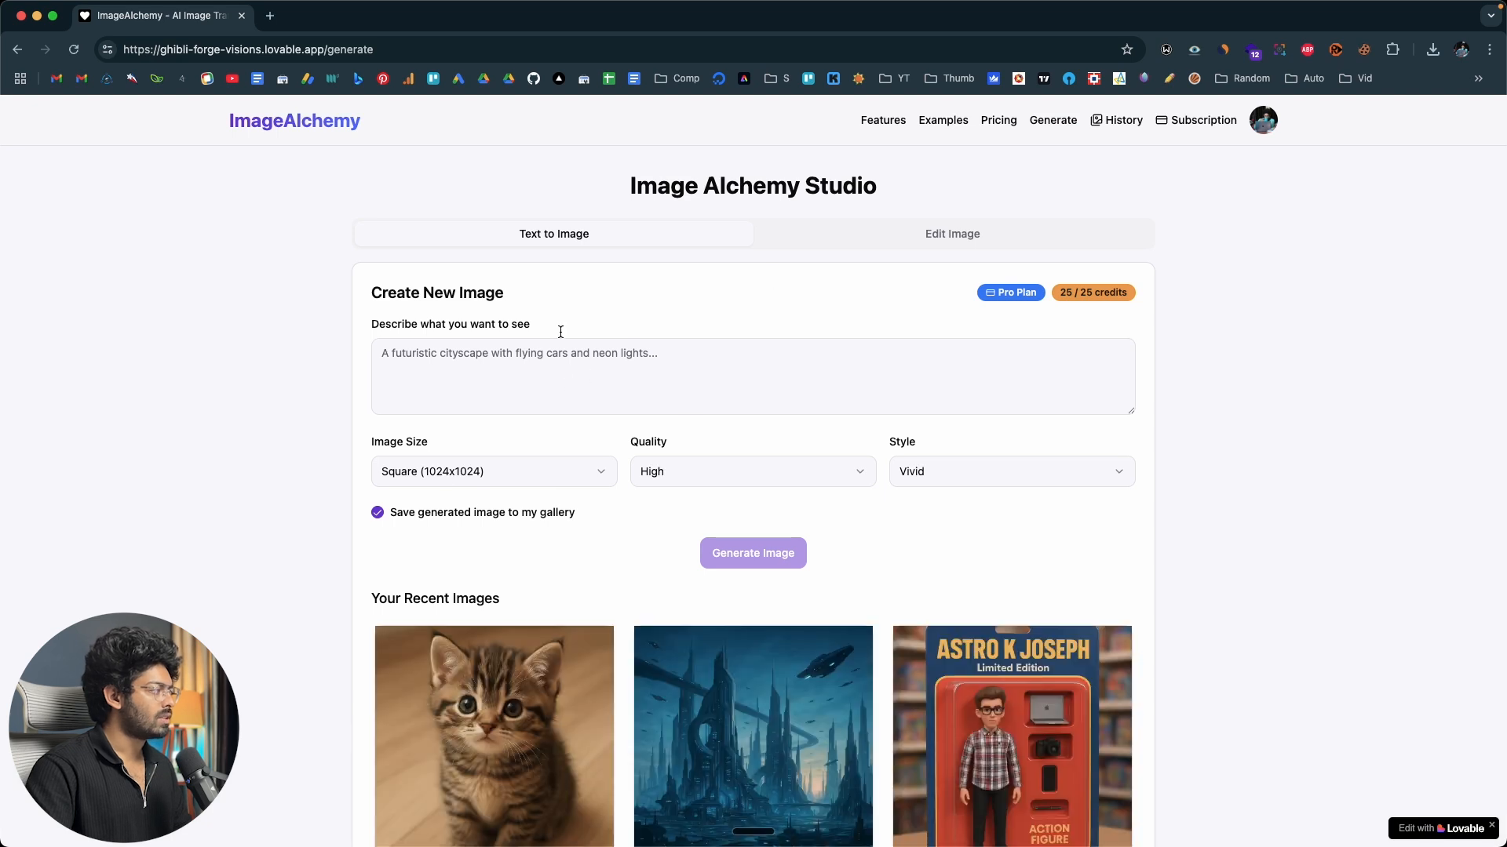
left_click(888, 246)
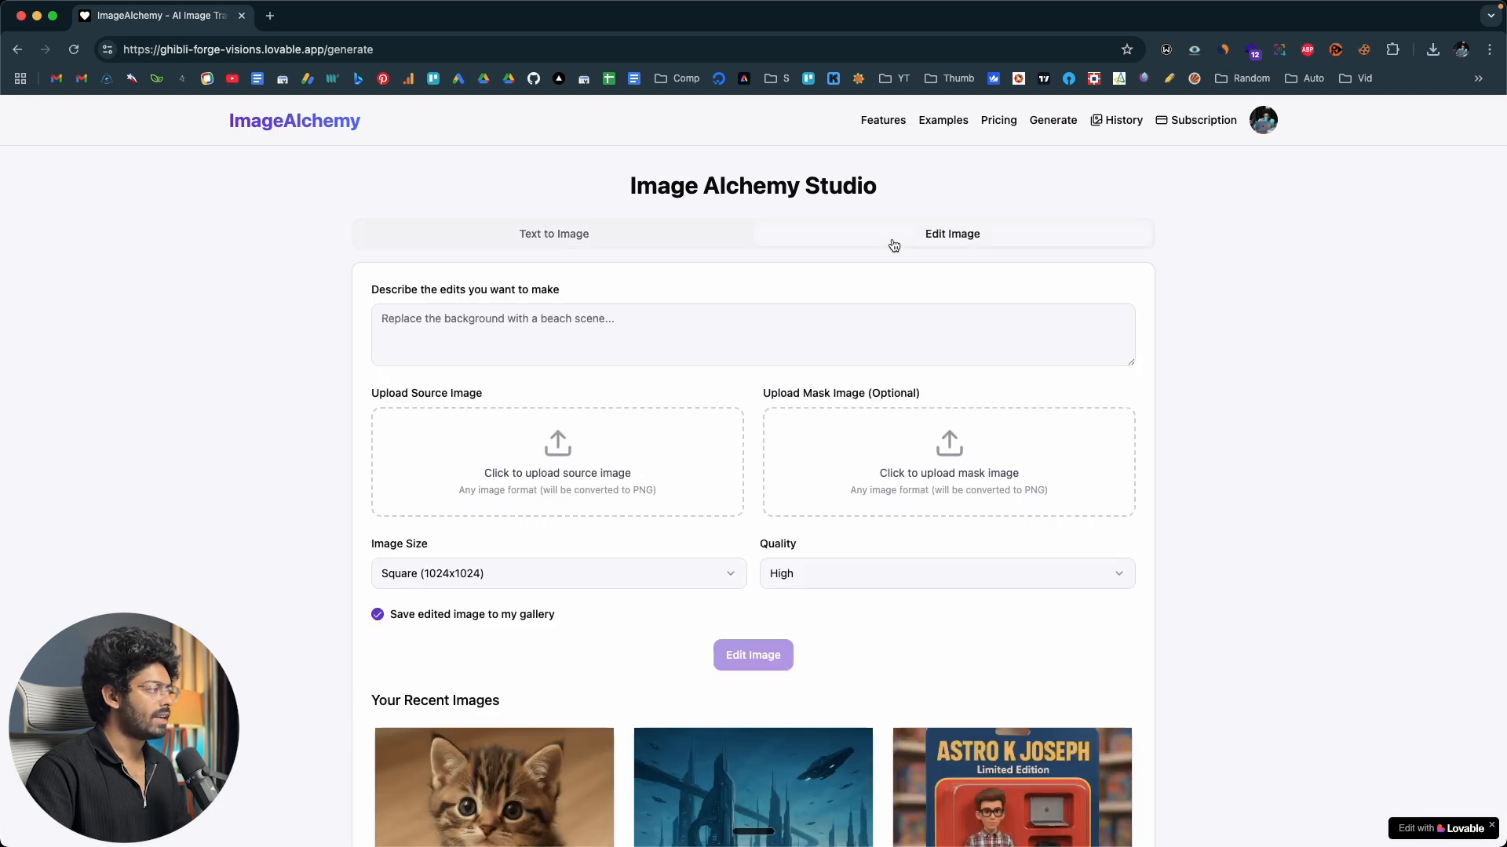
left_click(620, 233)
left_click(505, 360)
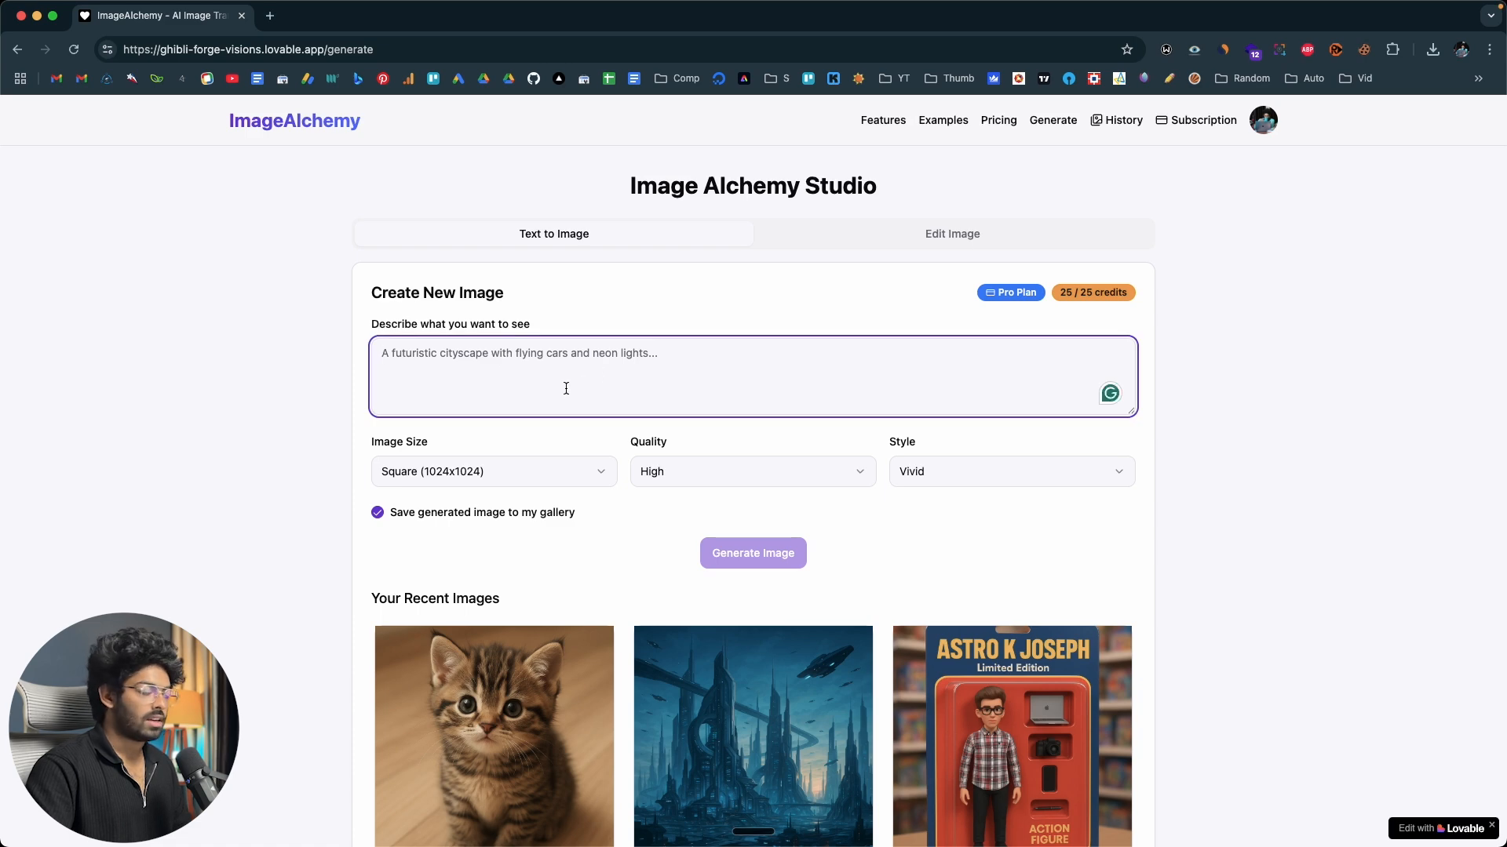
left_click(932, 247)
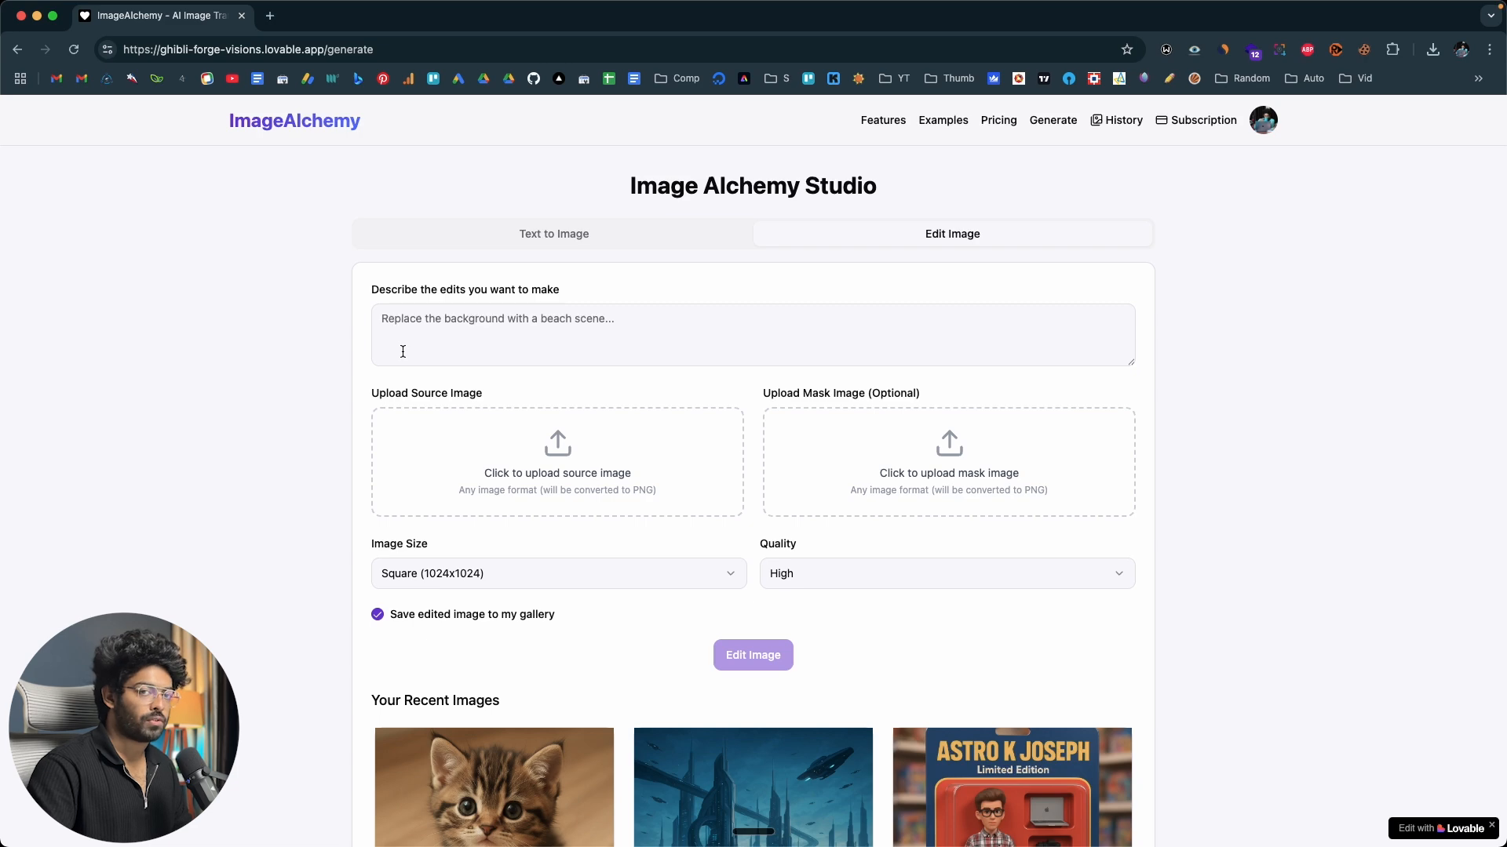
scroll(736, 381, "down", 2)
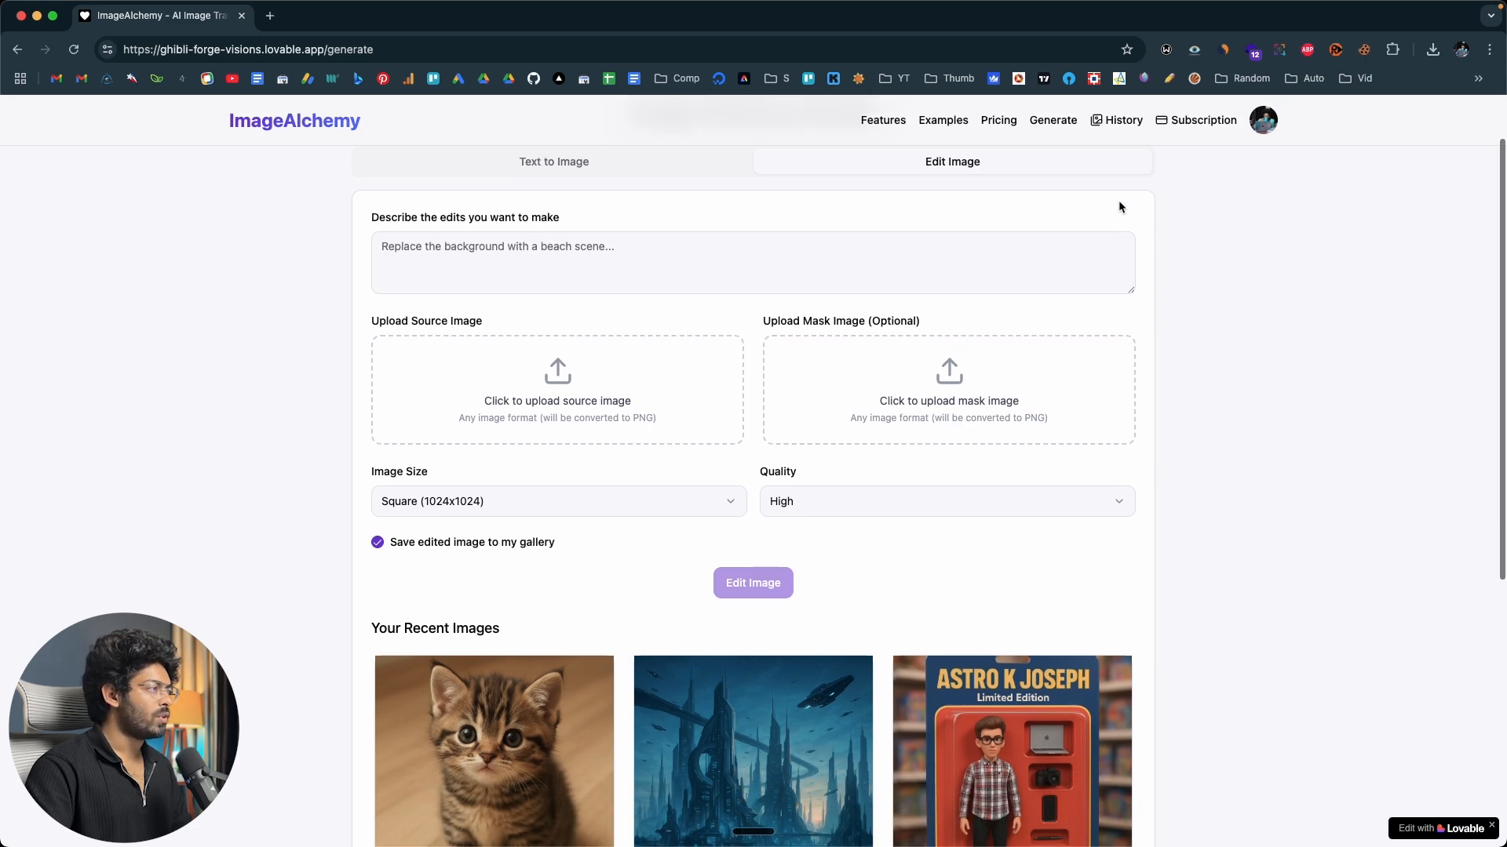
Browse the generated images in the account's history gallery.
left_click(1117, 119)
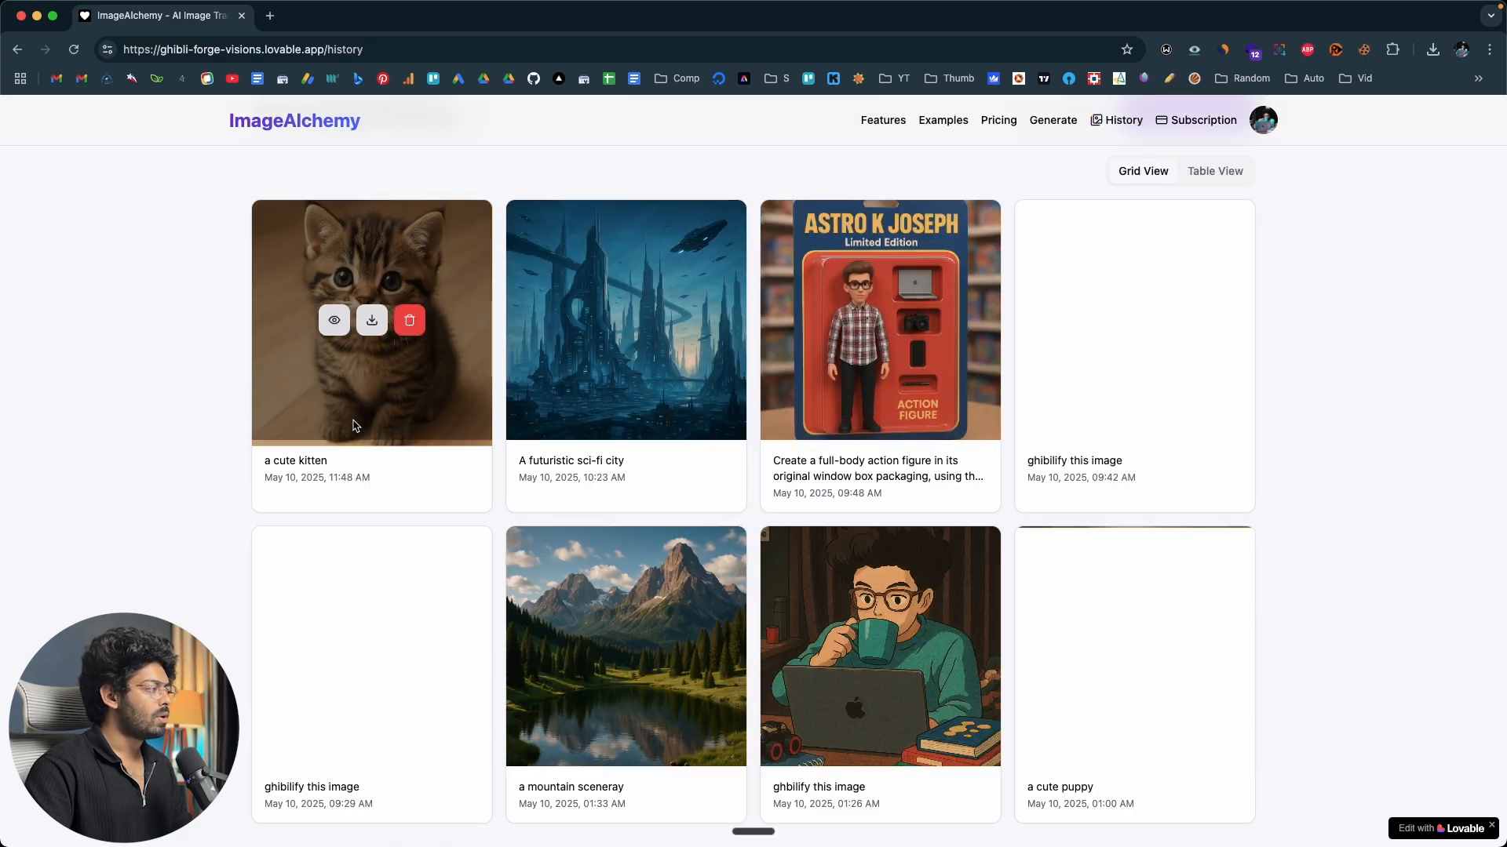
scroll(849, 533, "down", 5)
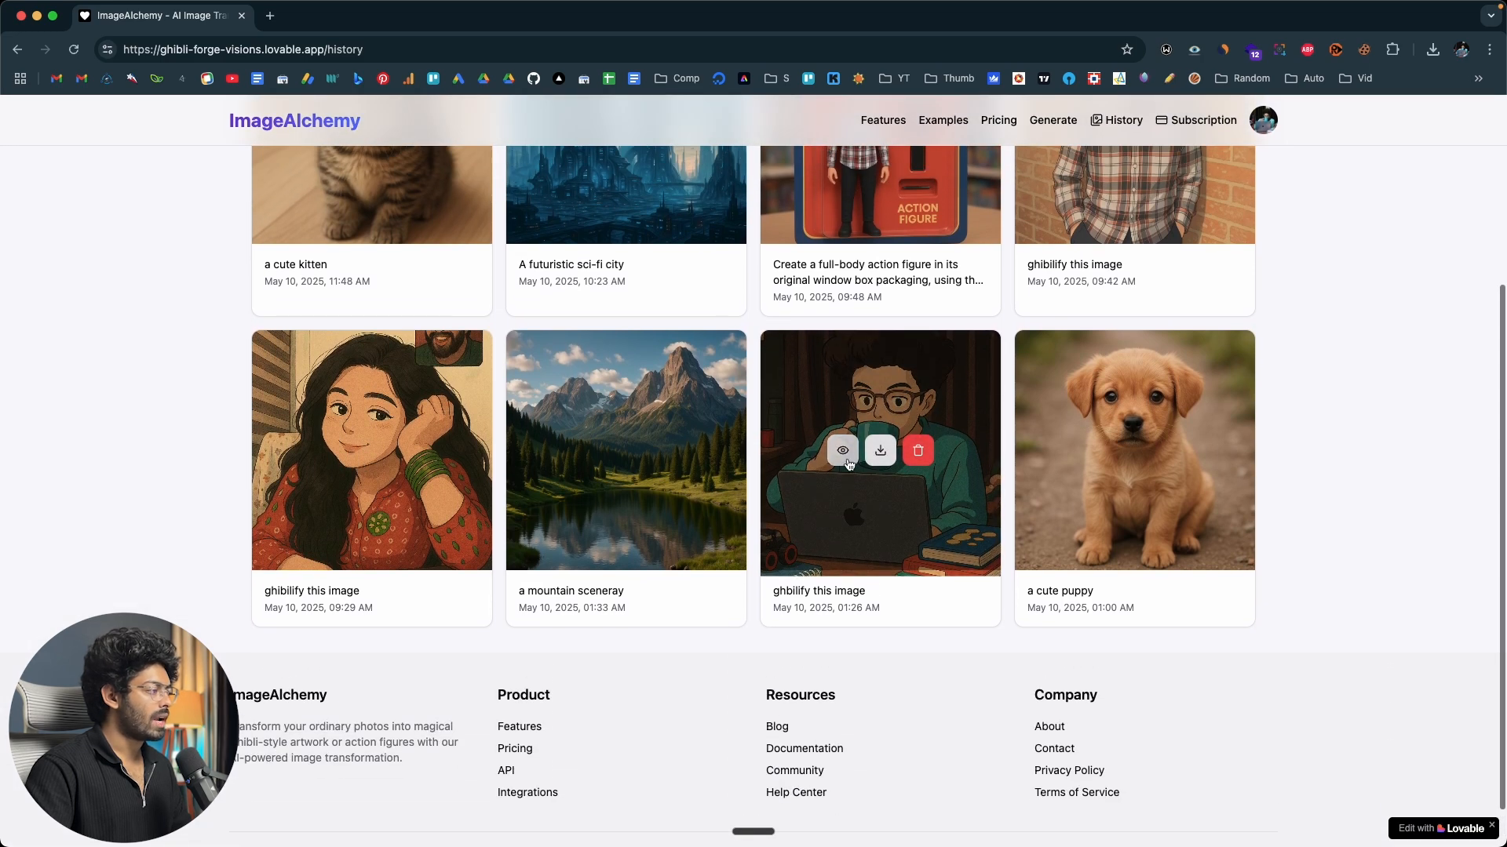
left_click(843, 452)
left_click(1195, 390)
scroll(1096, 398, "up", 5)
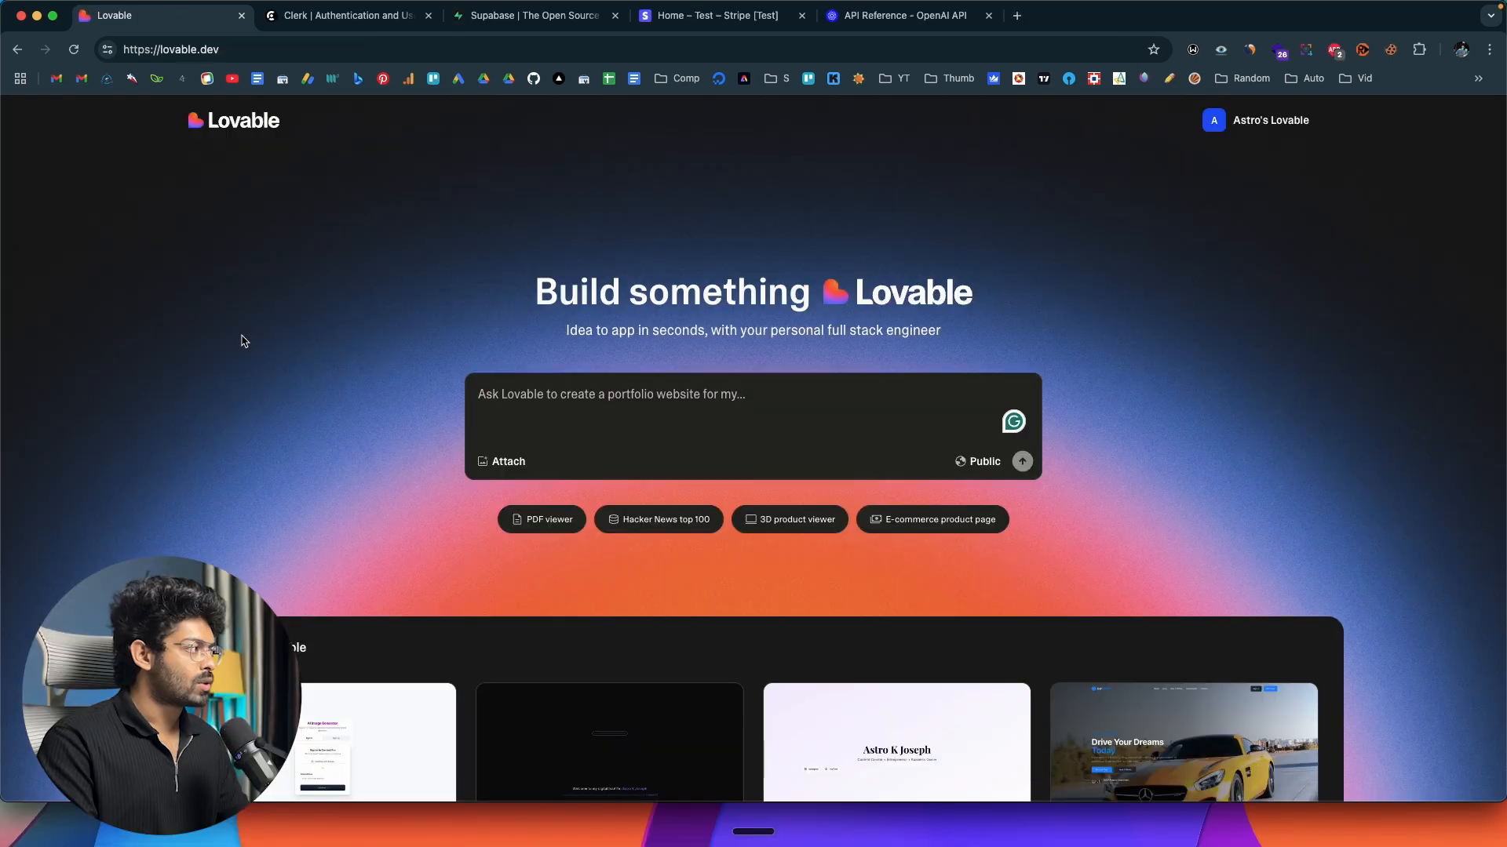
Look through the Clerk, Supabase, Stripe and OpenAI API reference pages, and return to Lovable.
left_click(383, 18)
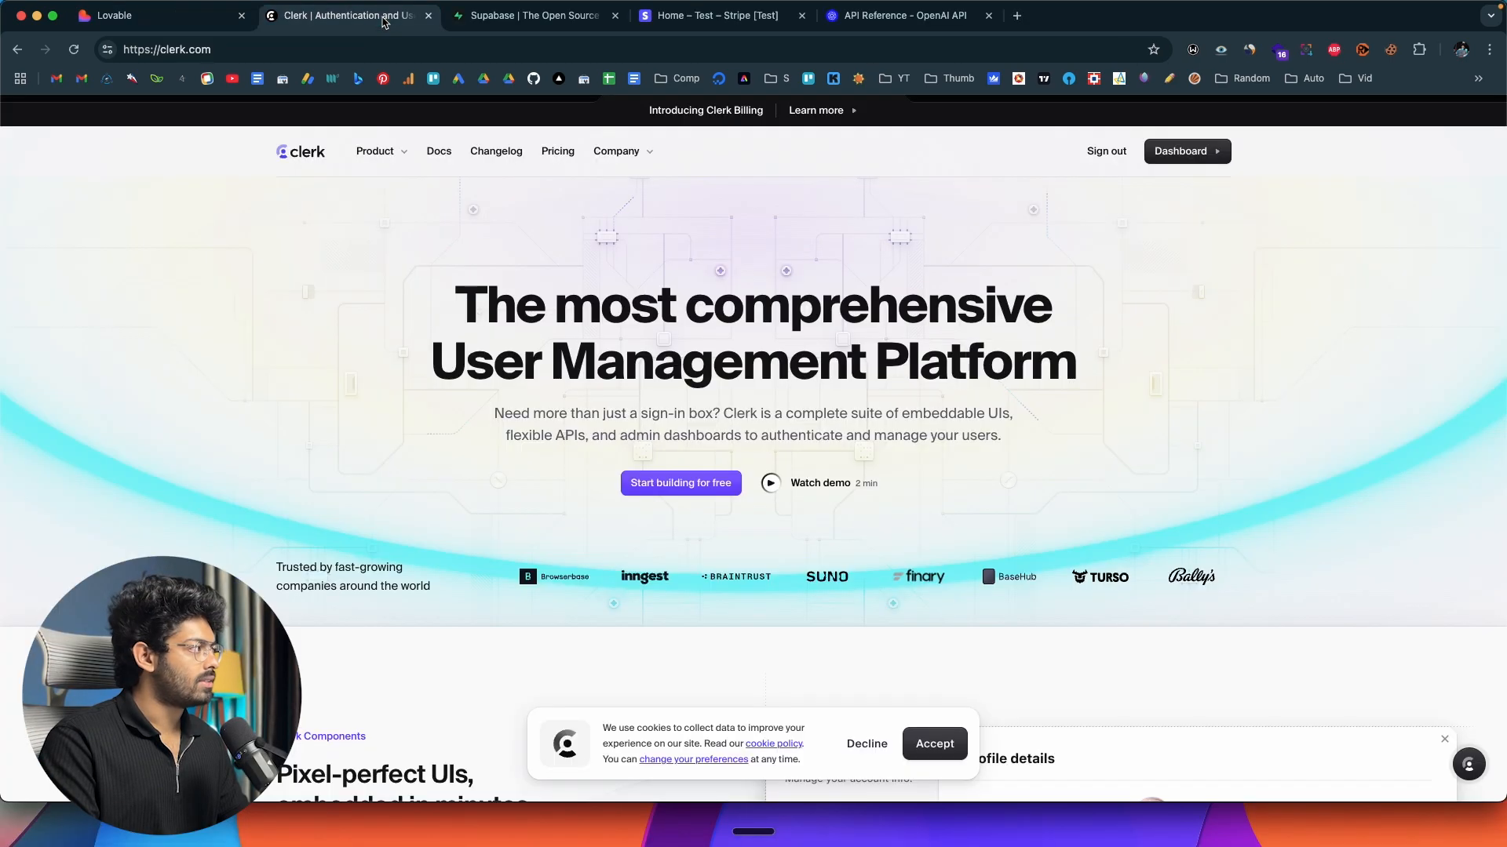
left_click(575, 19)
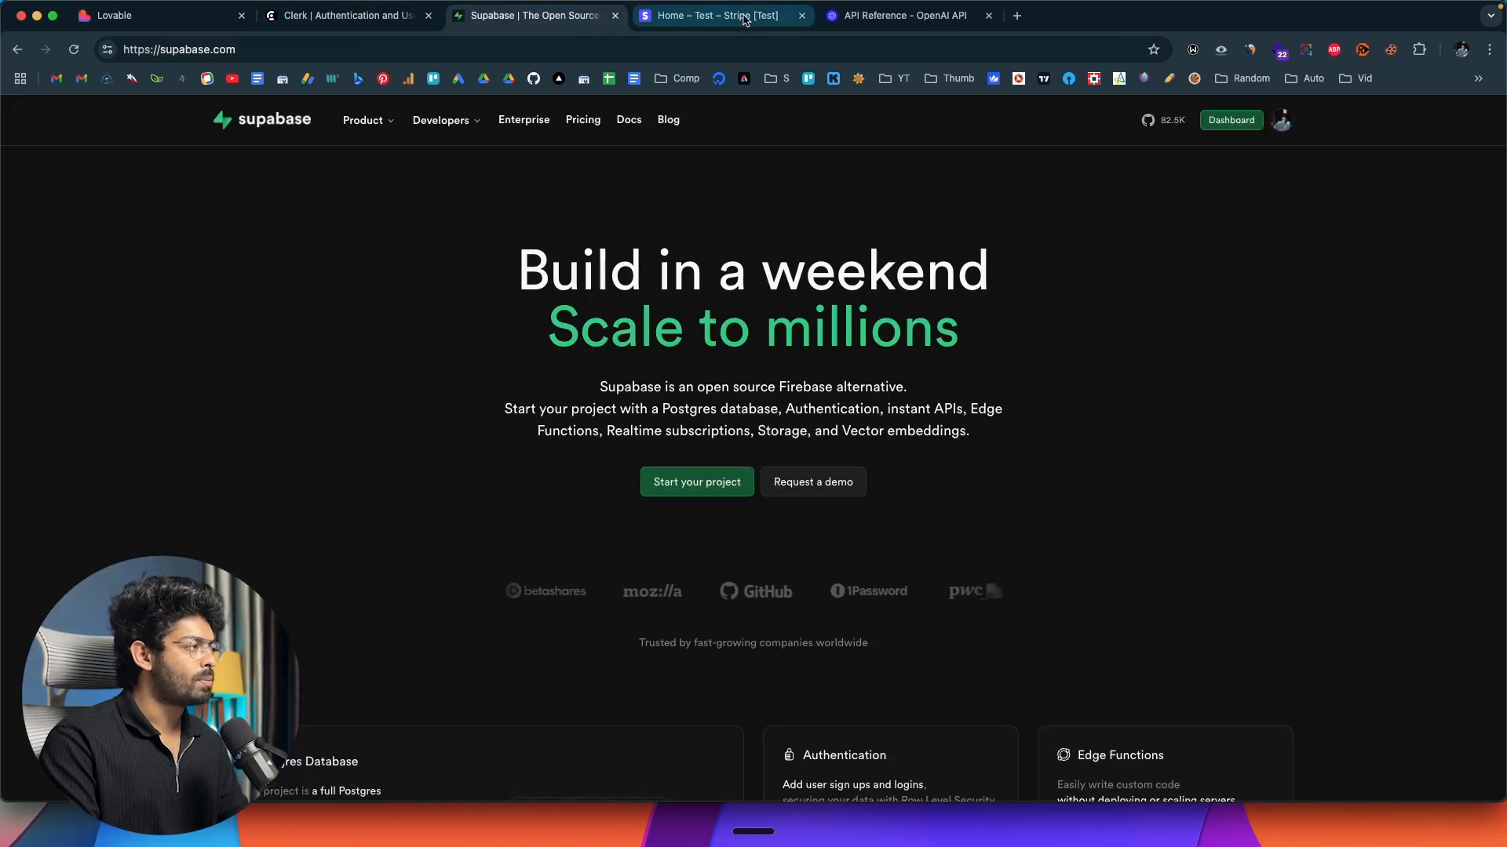
left_click(710, 16)
left_click(884, 20)
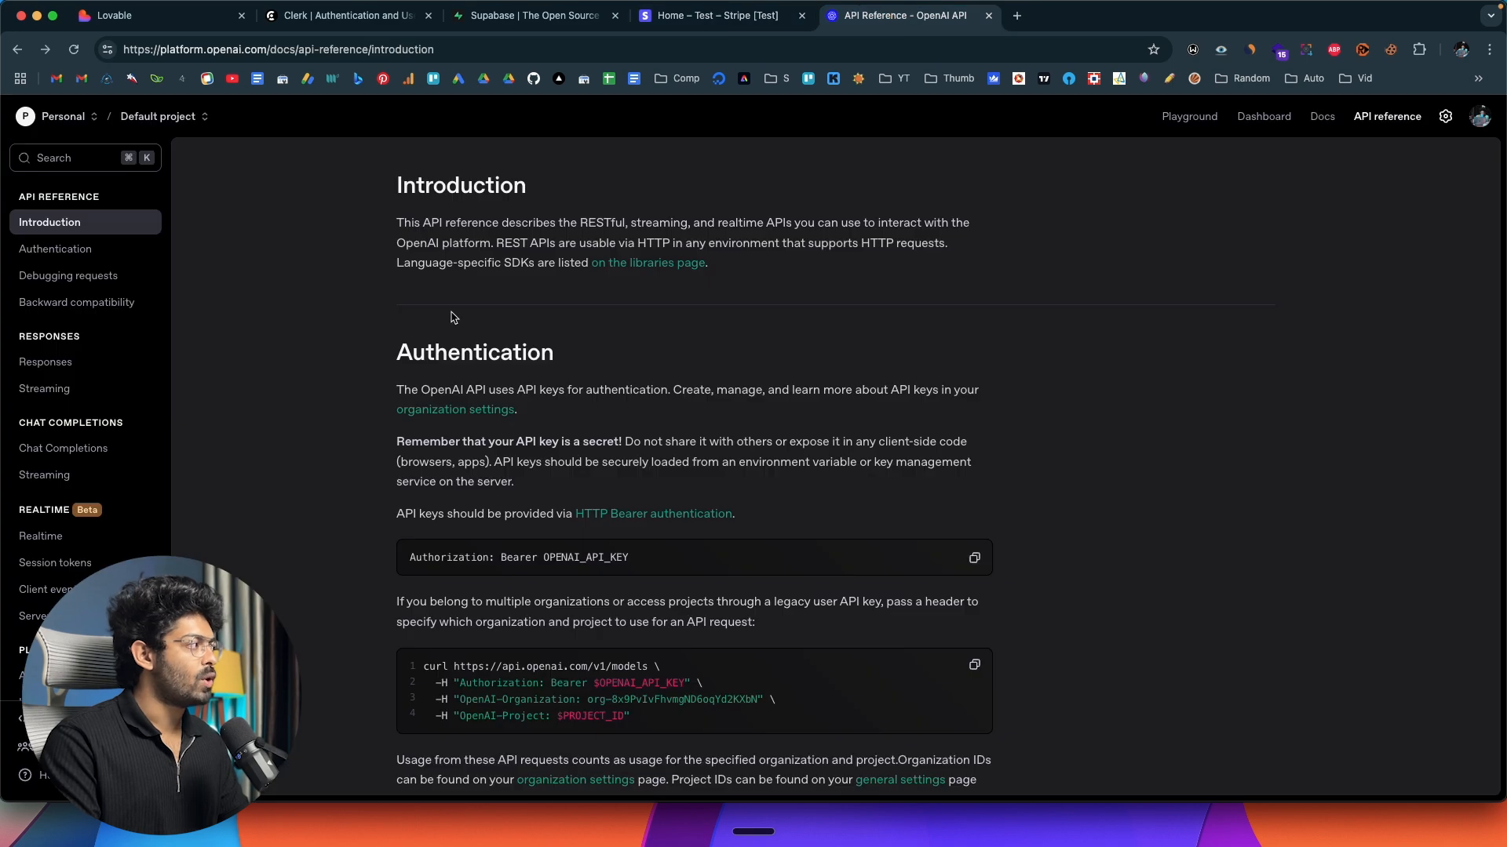
left_click(181, 17)
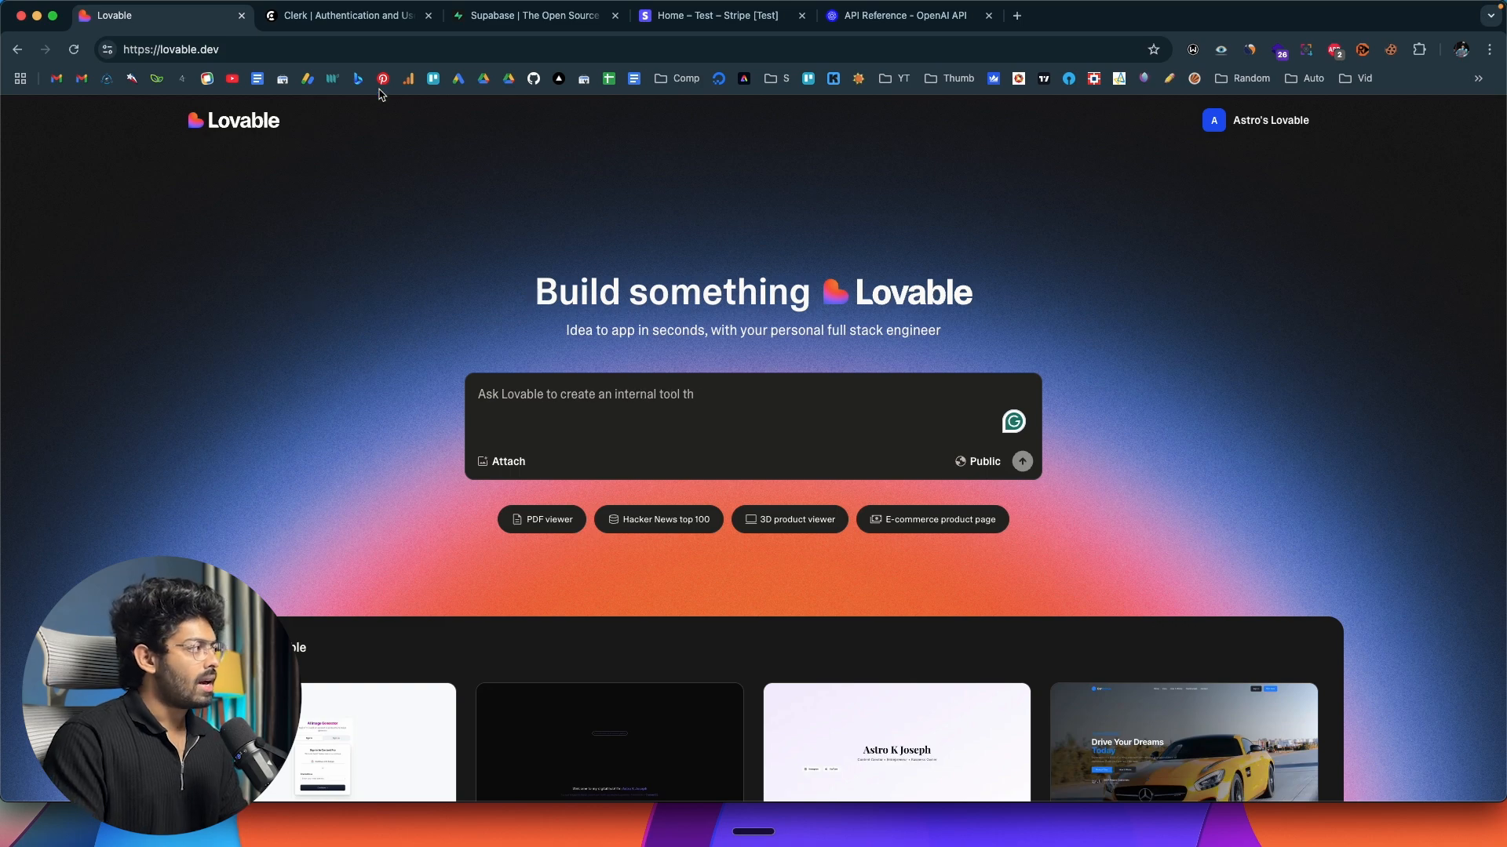
Review each service needed for the app again: Clerk, Supabase, the Stripe sandbox dashboard and the OpenAI API, ending on Lovable's home page.
left_click(337, 18)
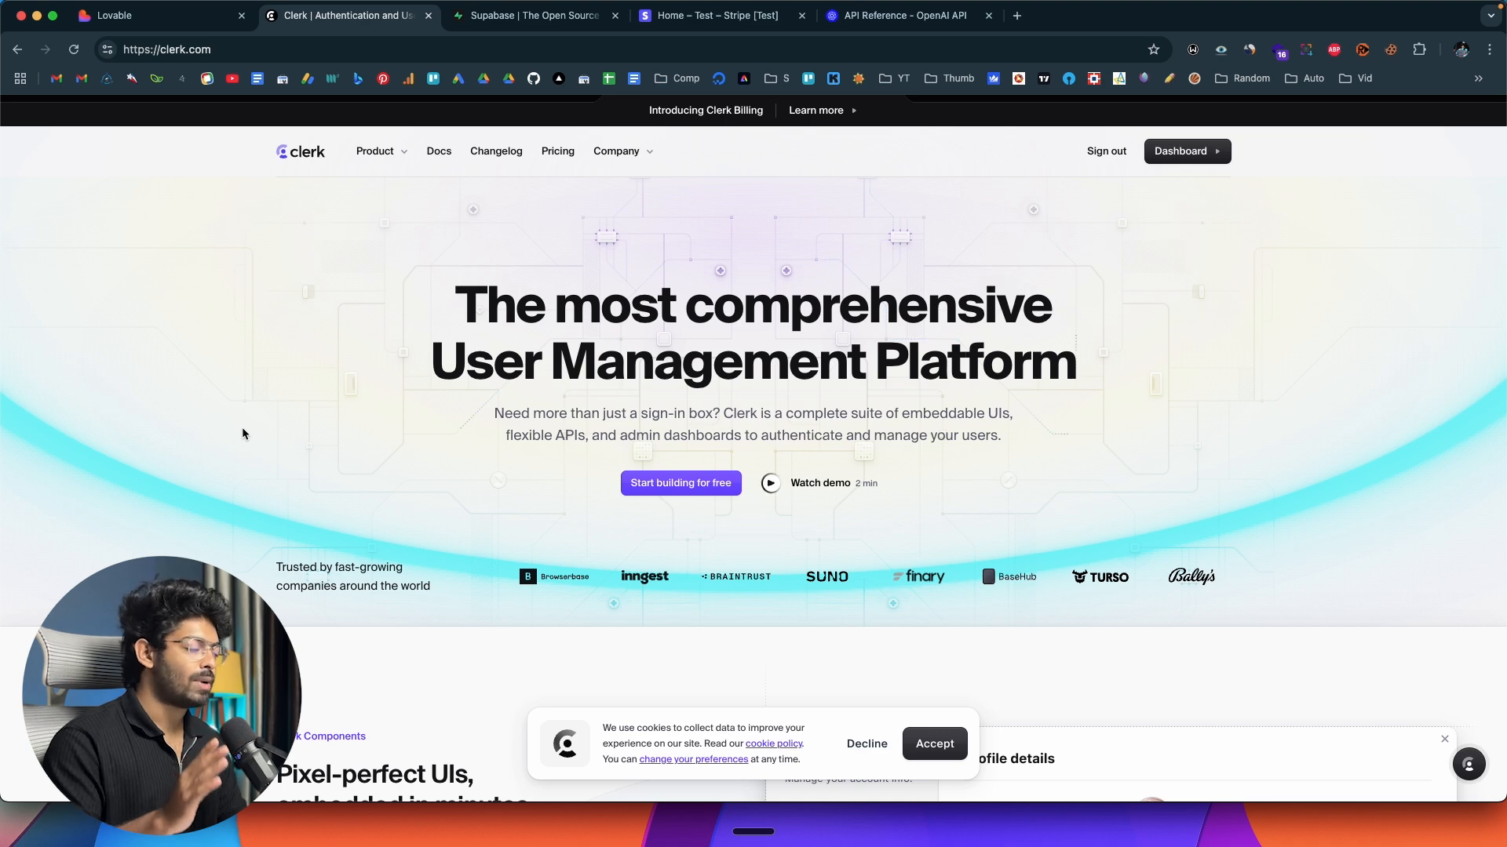
key("ctrl+Tab")
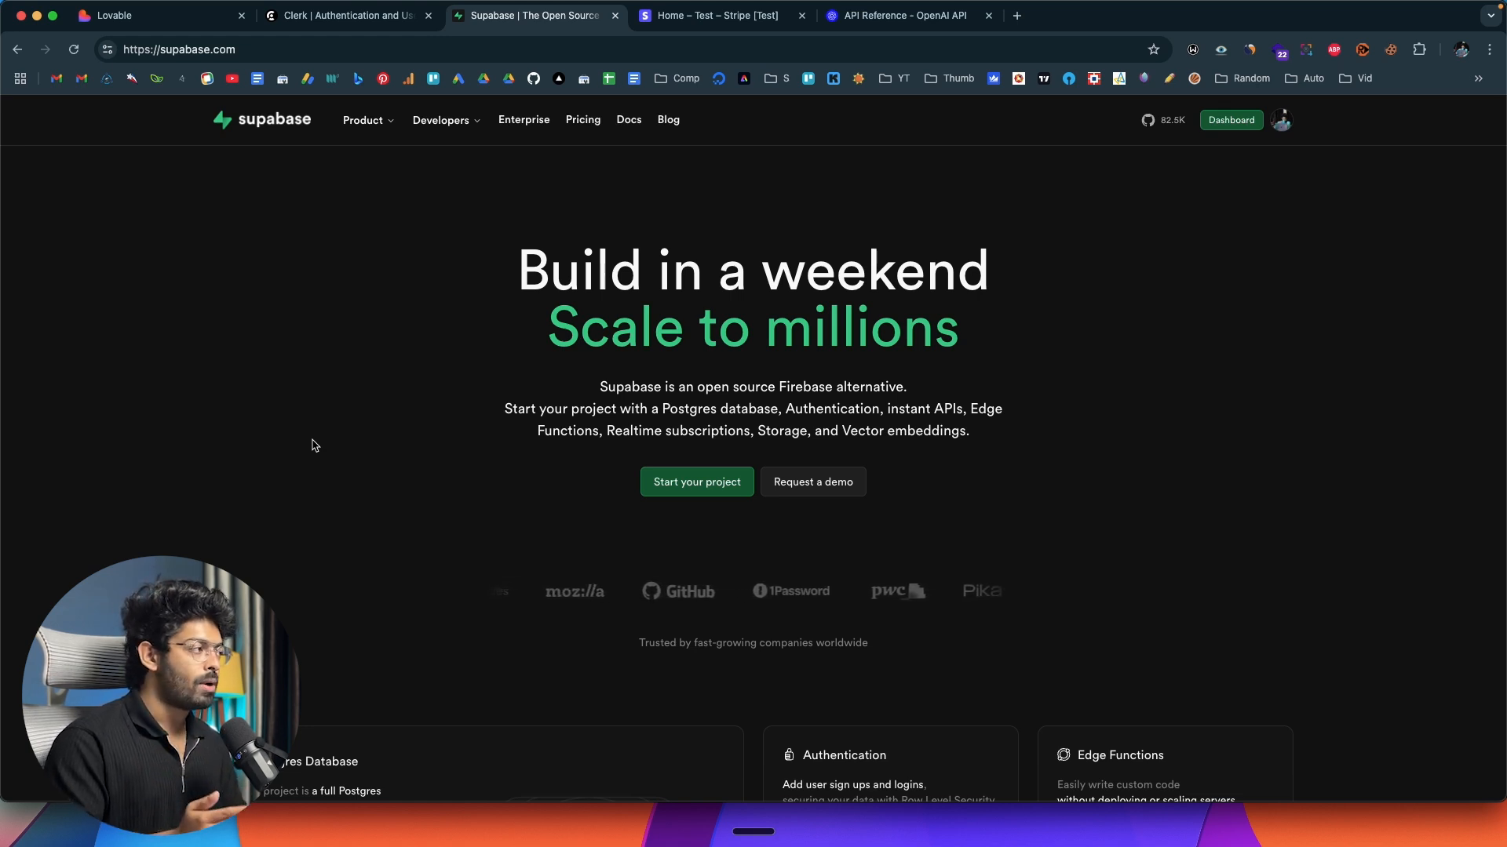
left_click(205, 17)
left_click(573, 26)
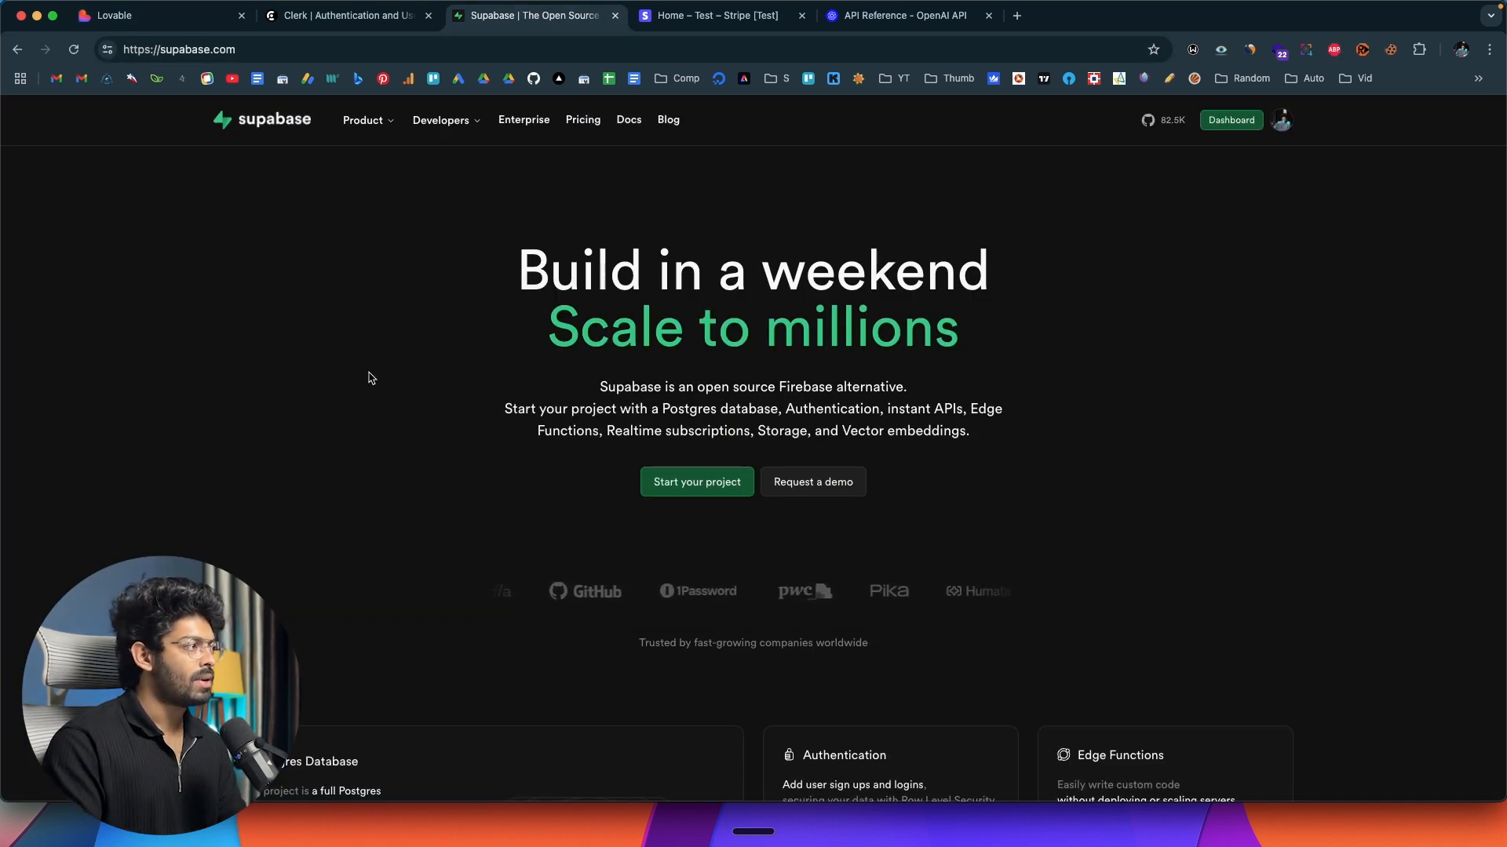
left_click(762, 18)
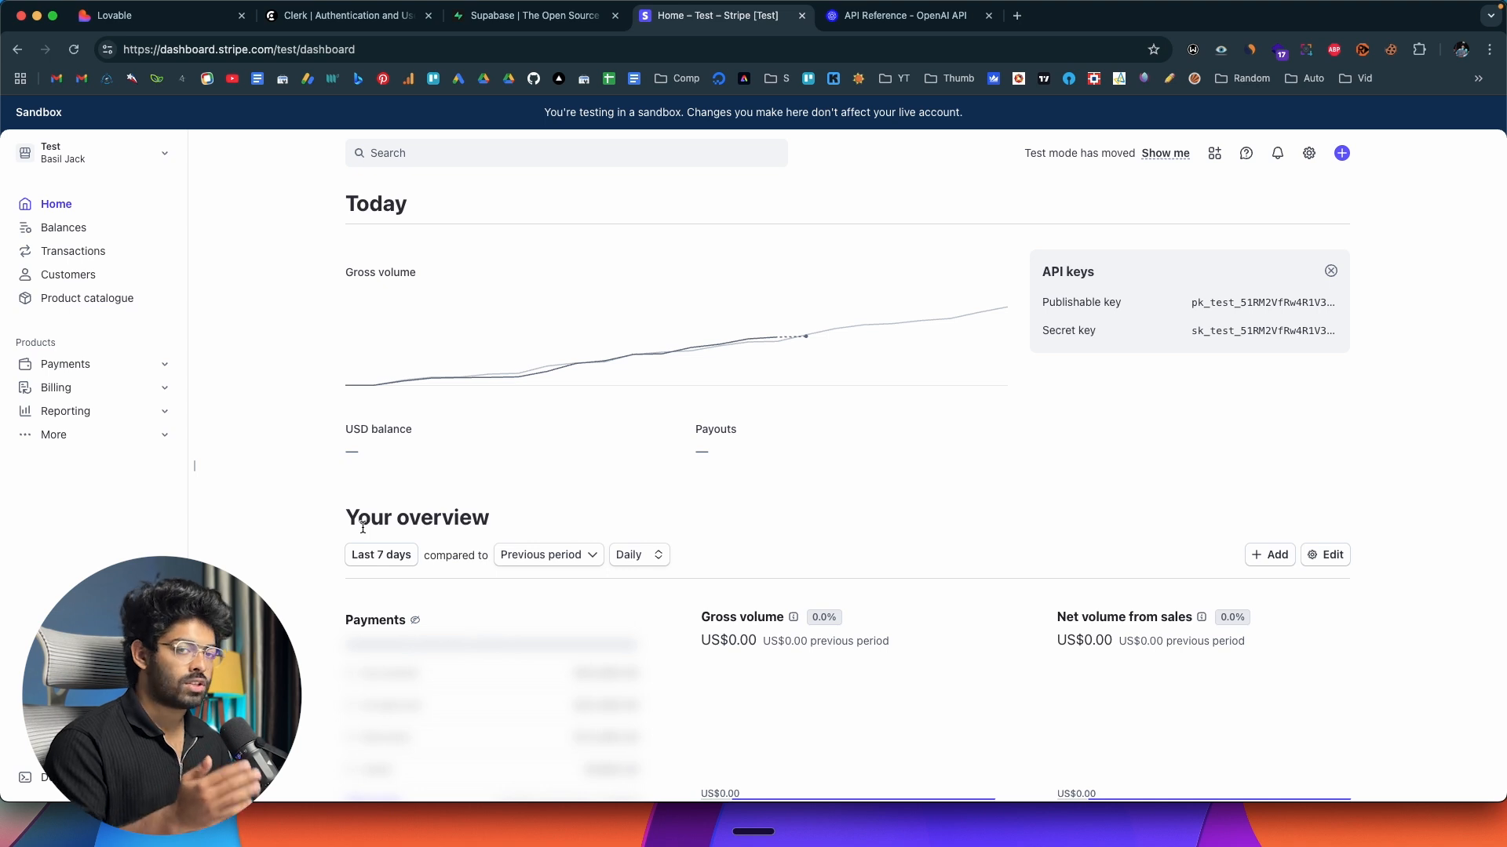
key("ctrl+Tab")
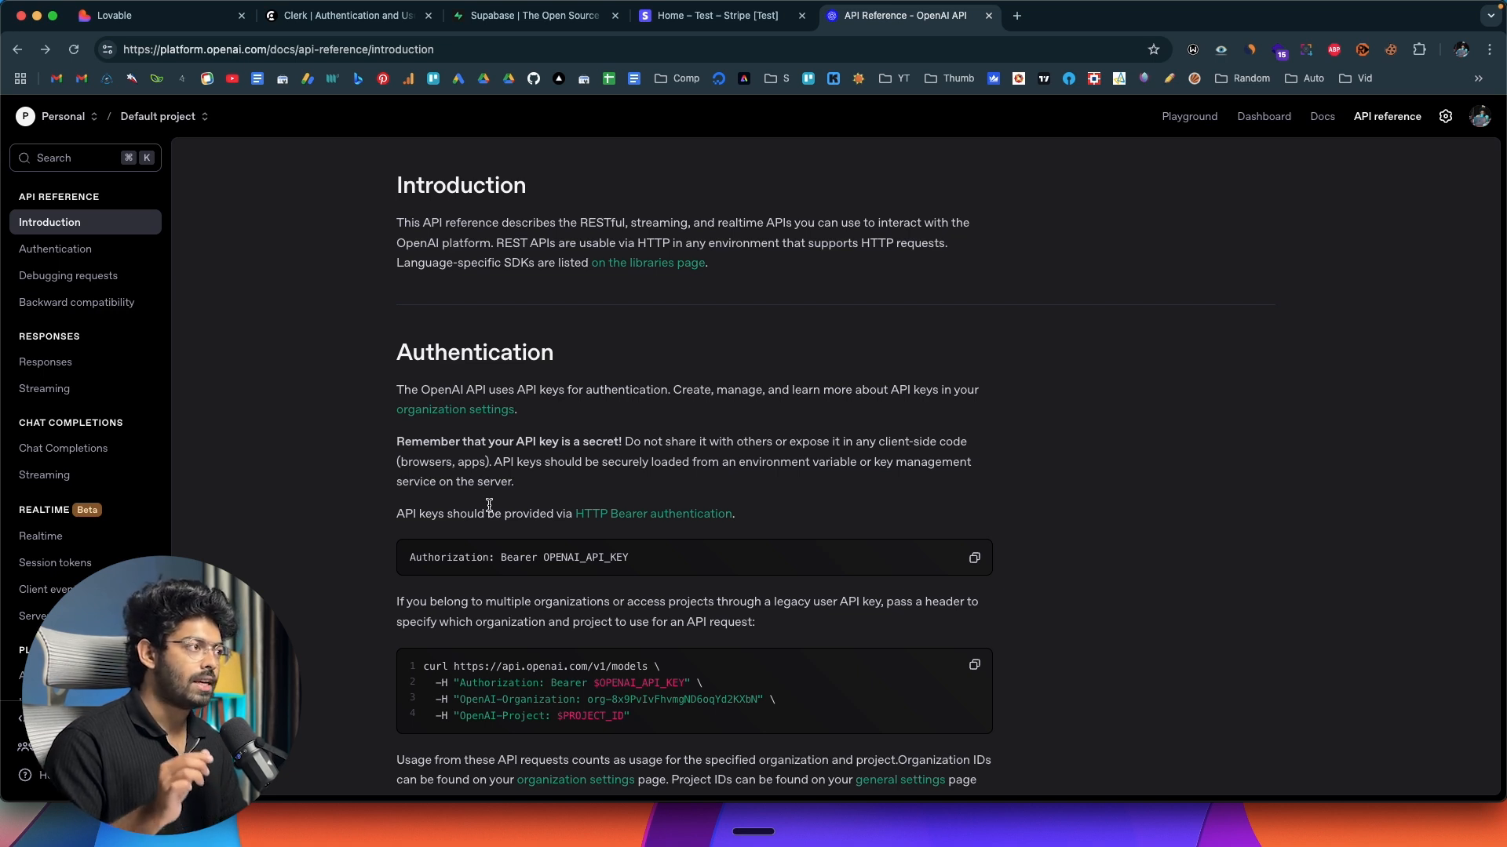
key("ctrl+Tab")
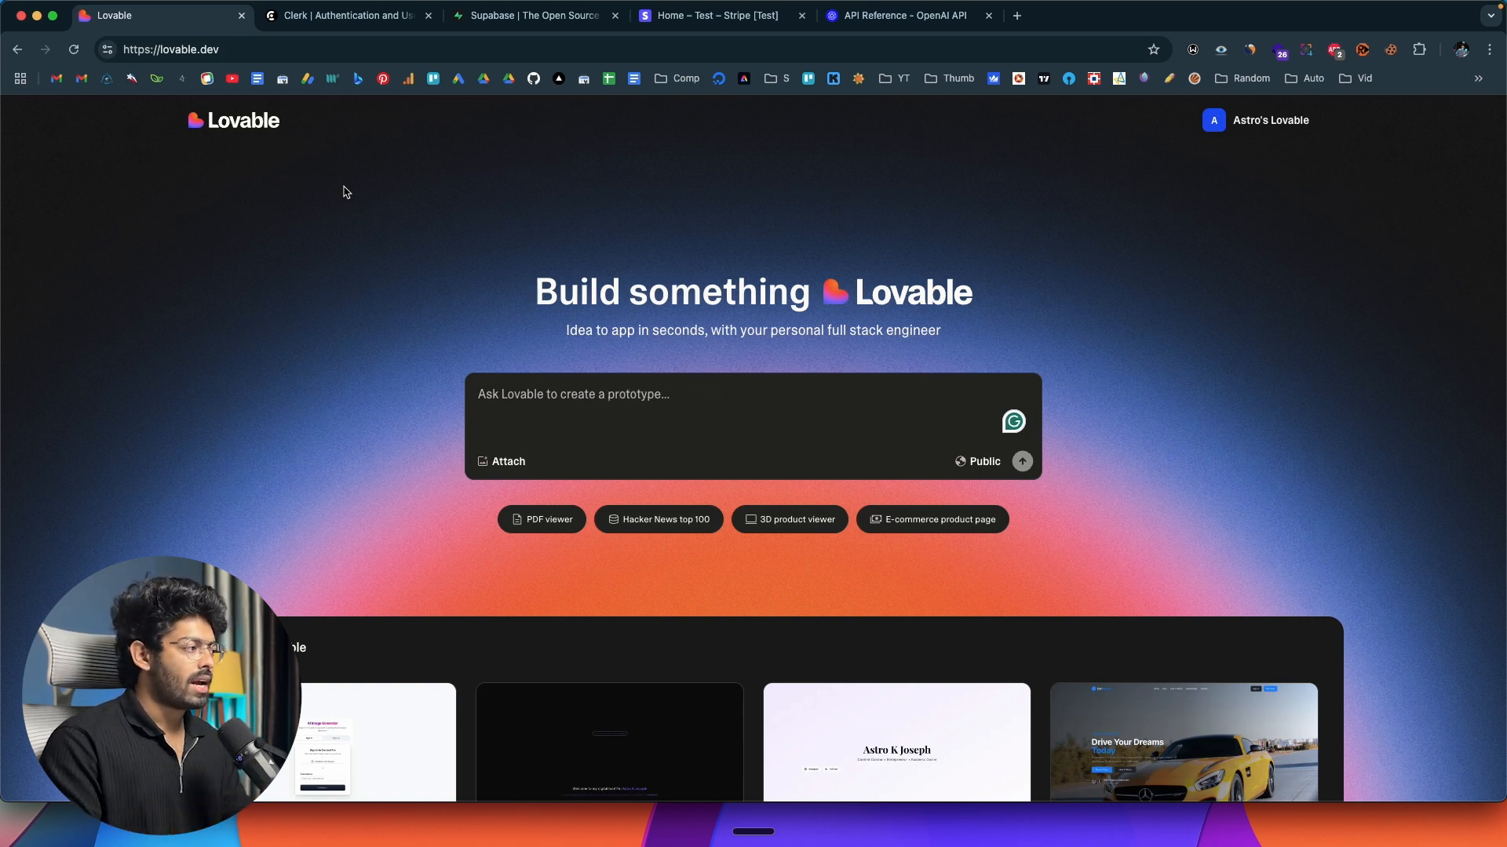
Dictate a Lovable prompt for an AI-powered image generation SaaS using GPT Image 1 for Ghibli-styled and action-figure photos, starting with a sleek, modern landing page.
left_click(484, 409)
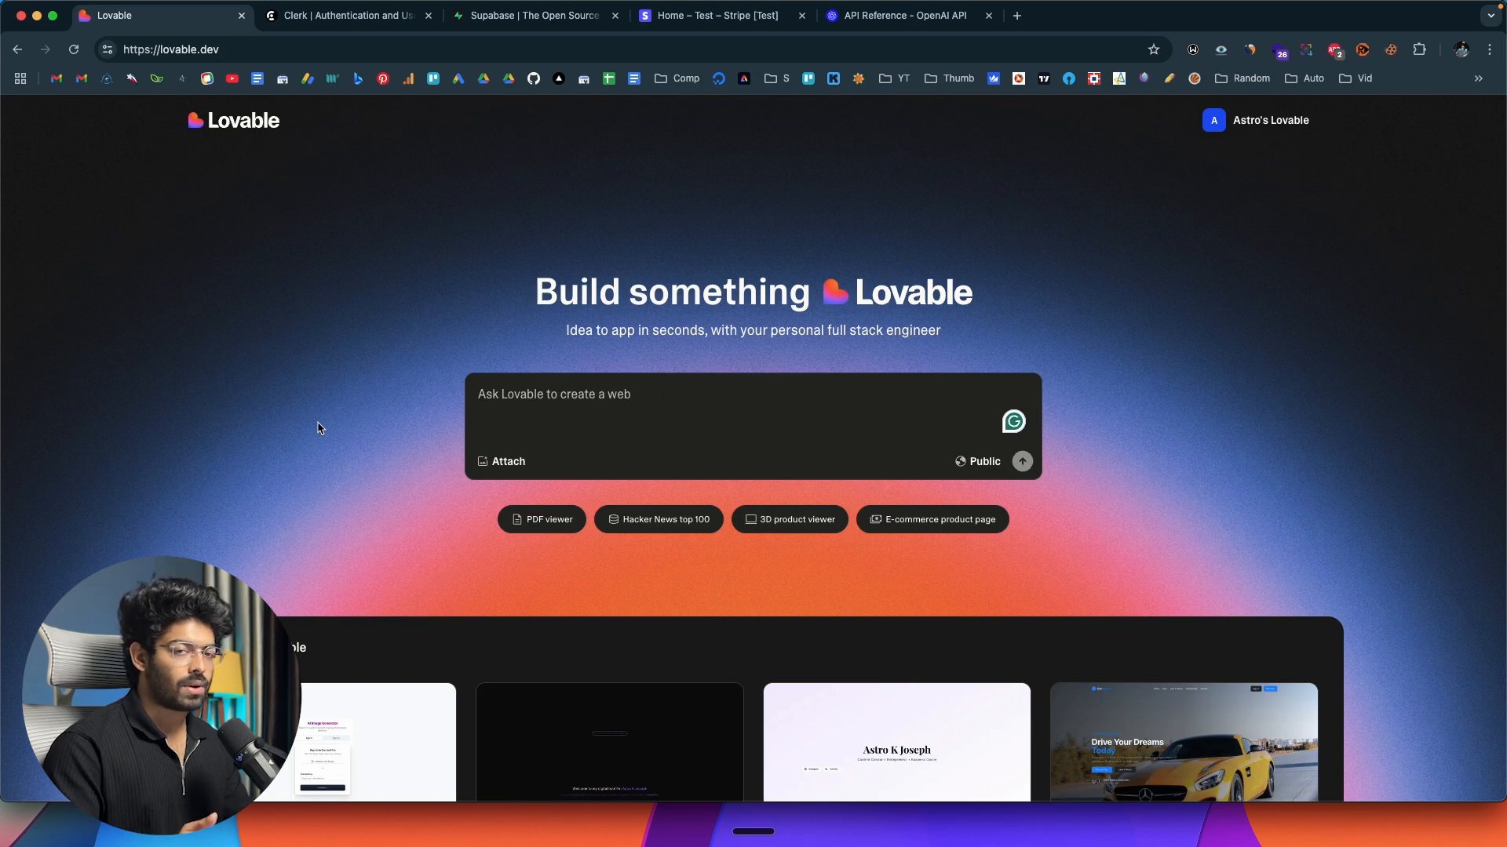
left_click(624, 400)
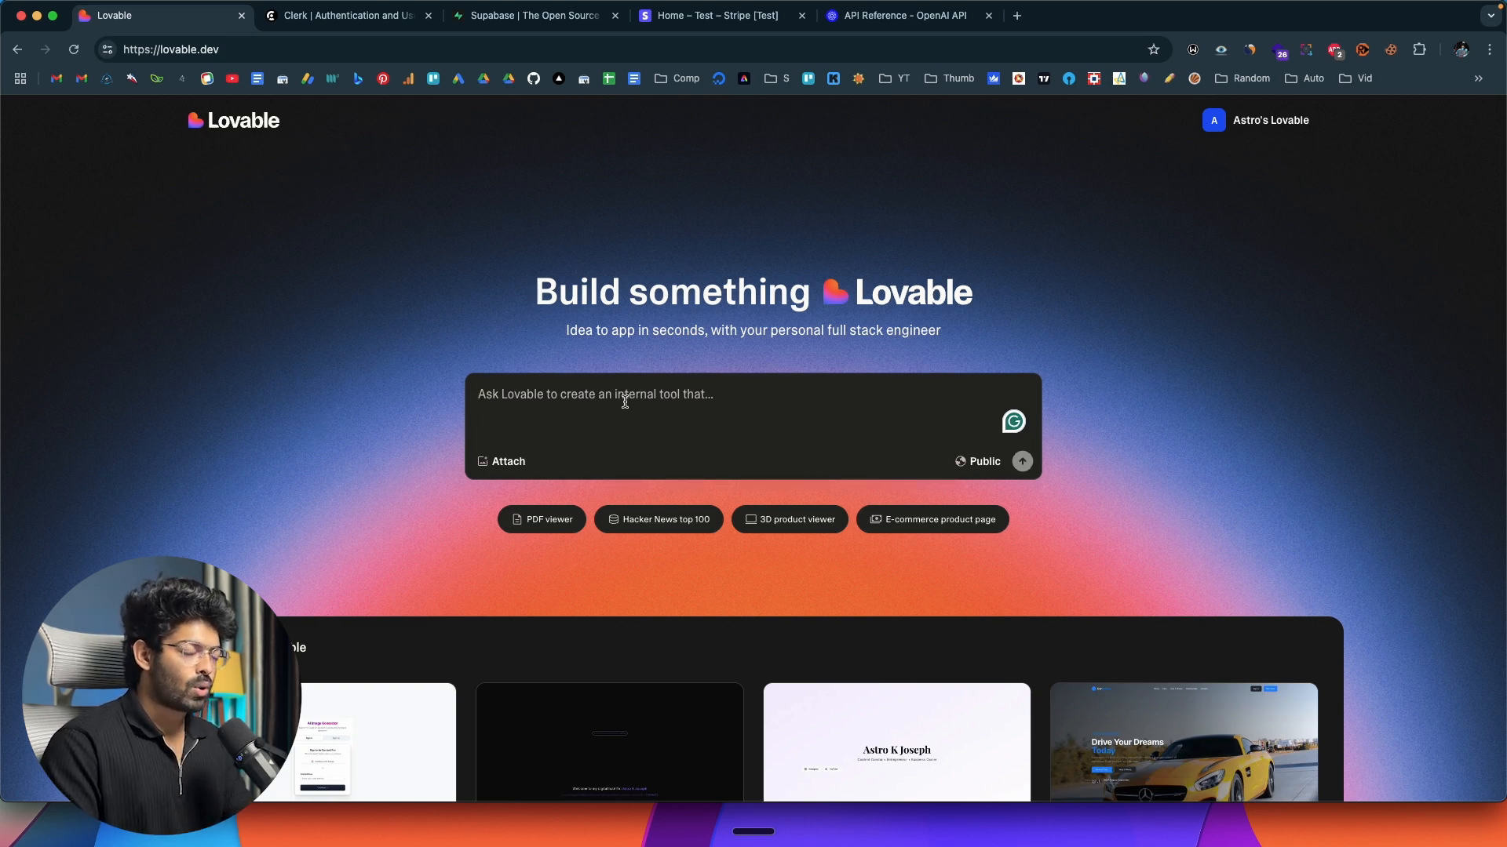
key("fn")
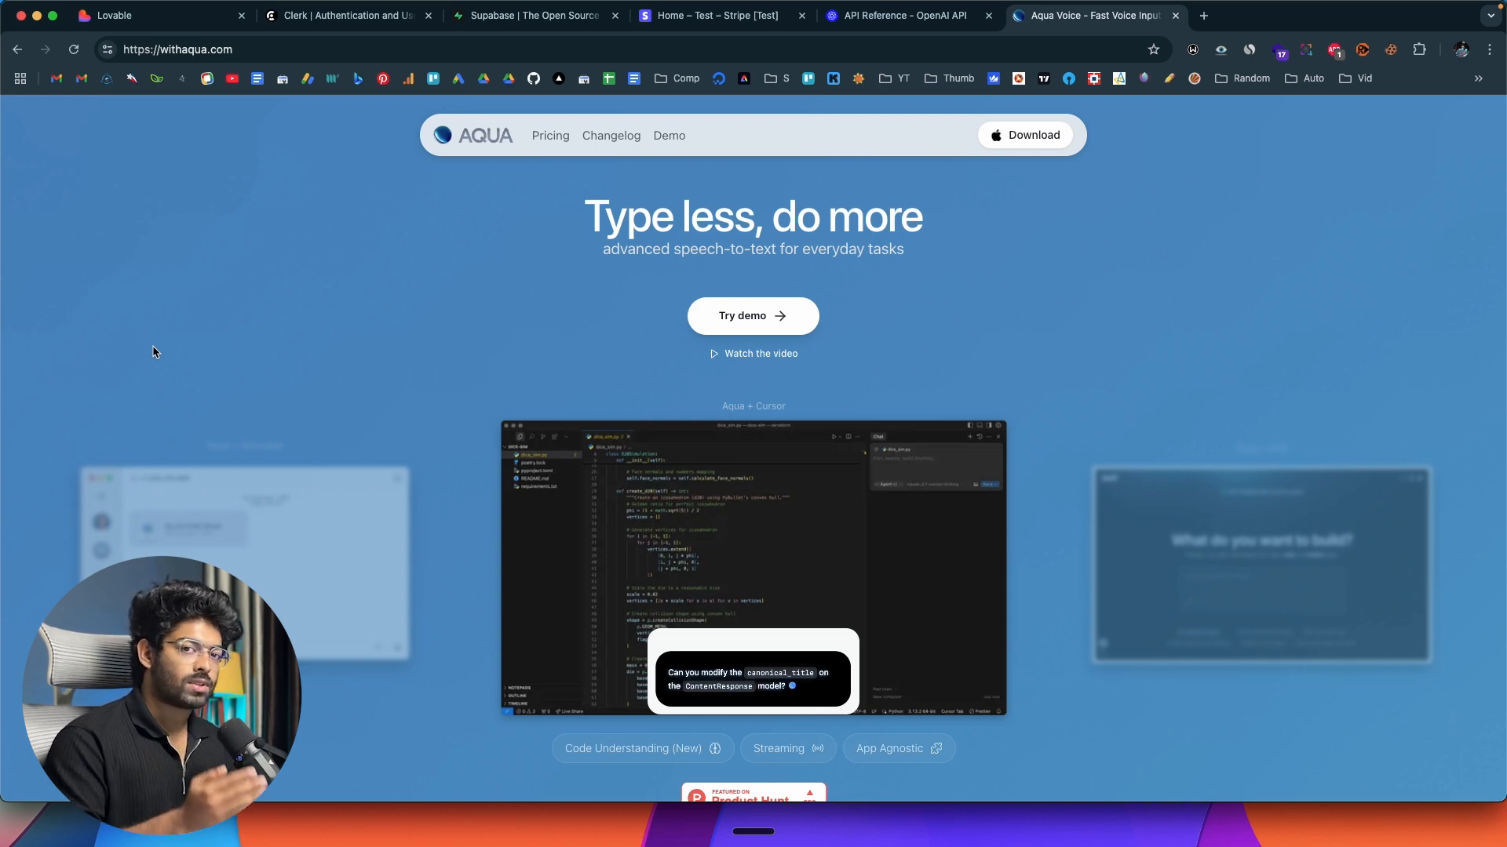
key("super+1")
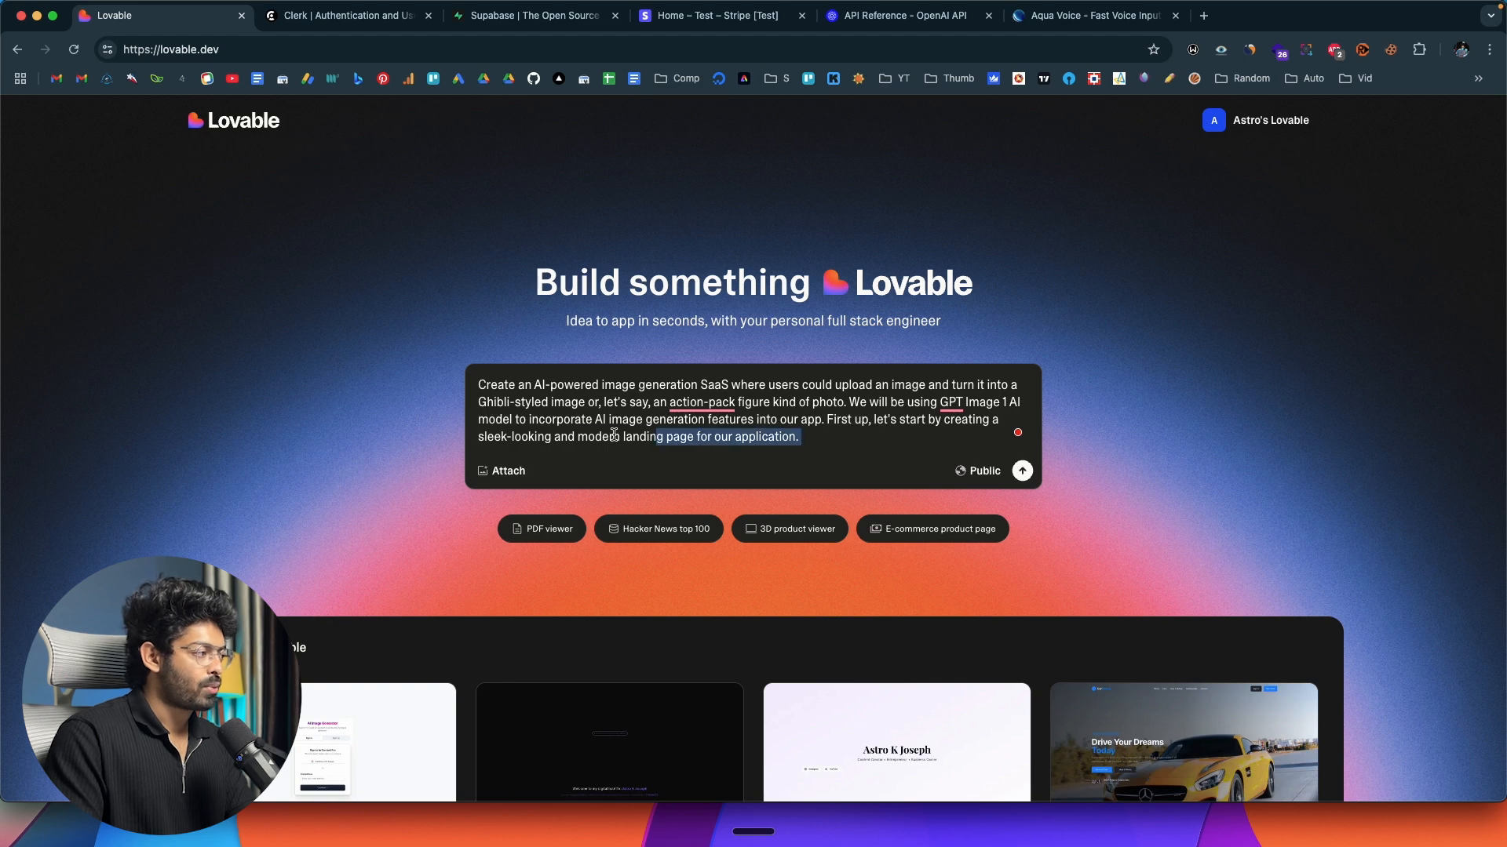
left_click_drag(800, 437, 469, 376)
left_click(551, 404)
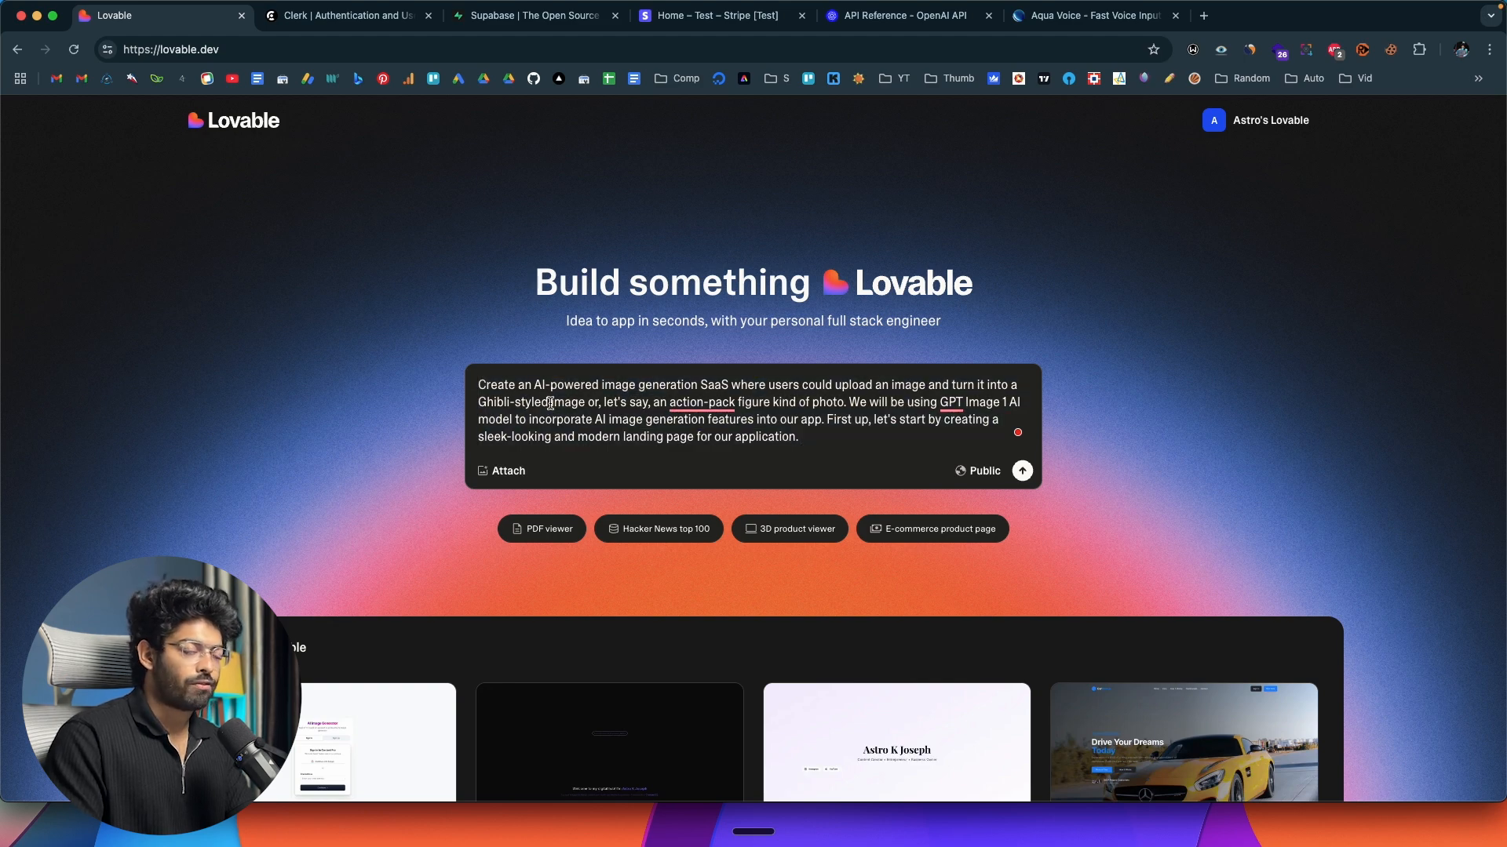
double_click(704, 384)
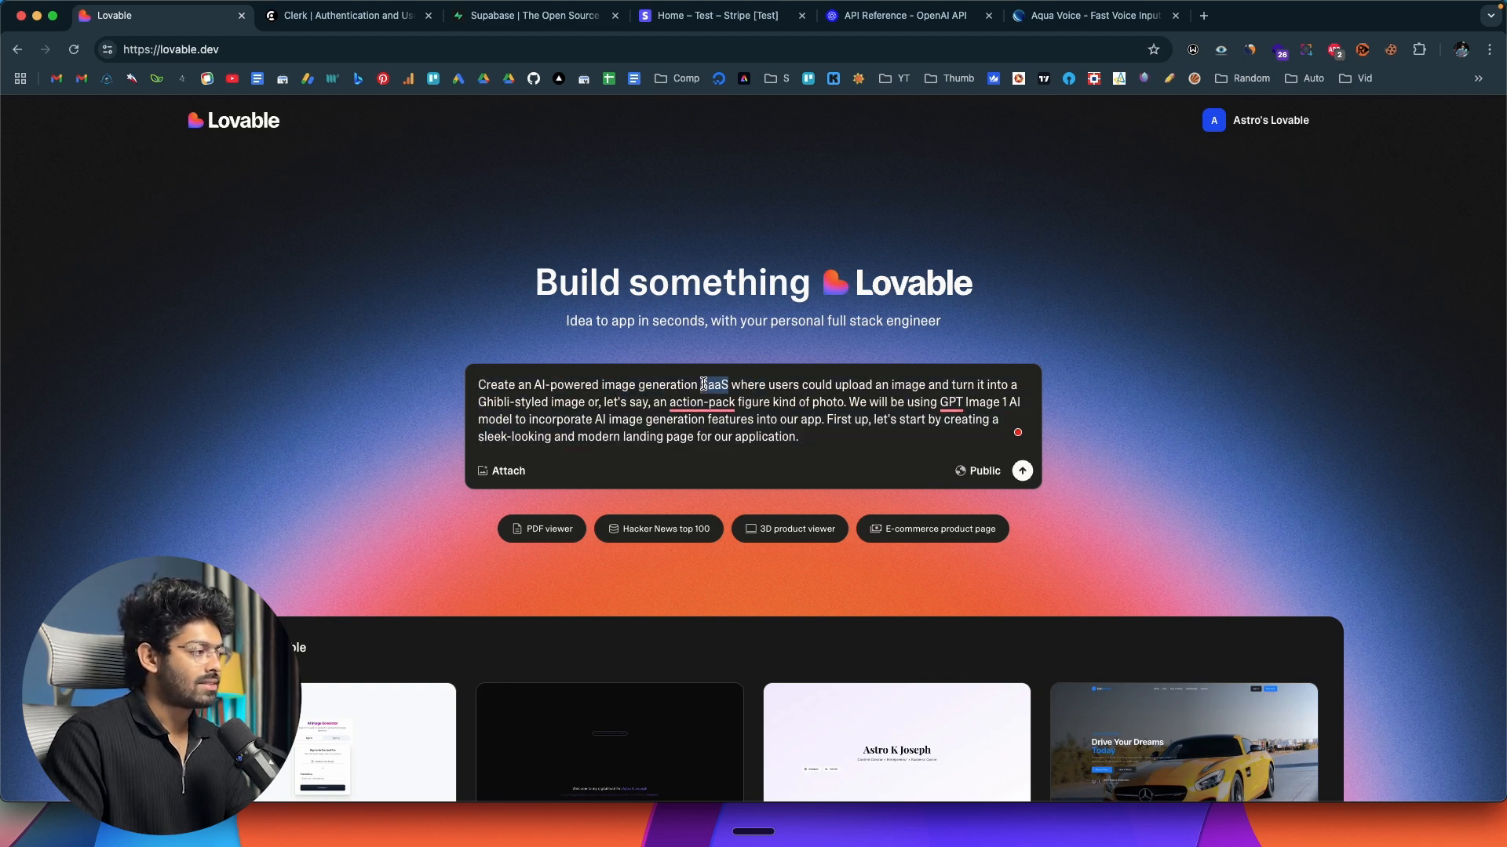
left_click(767, 405)
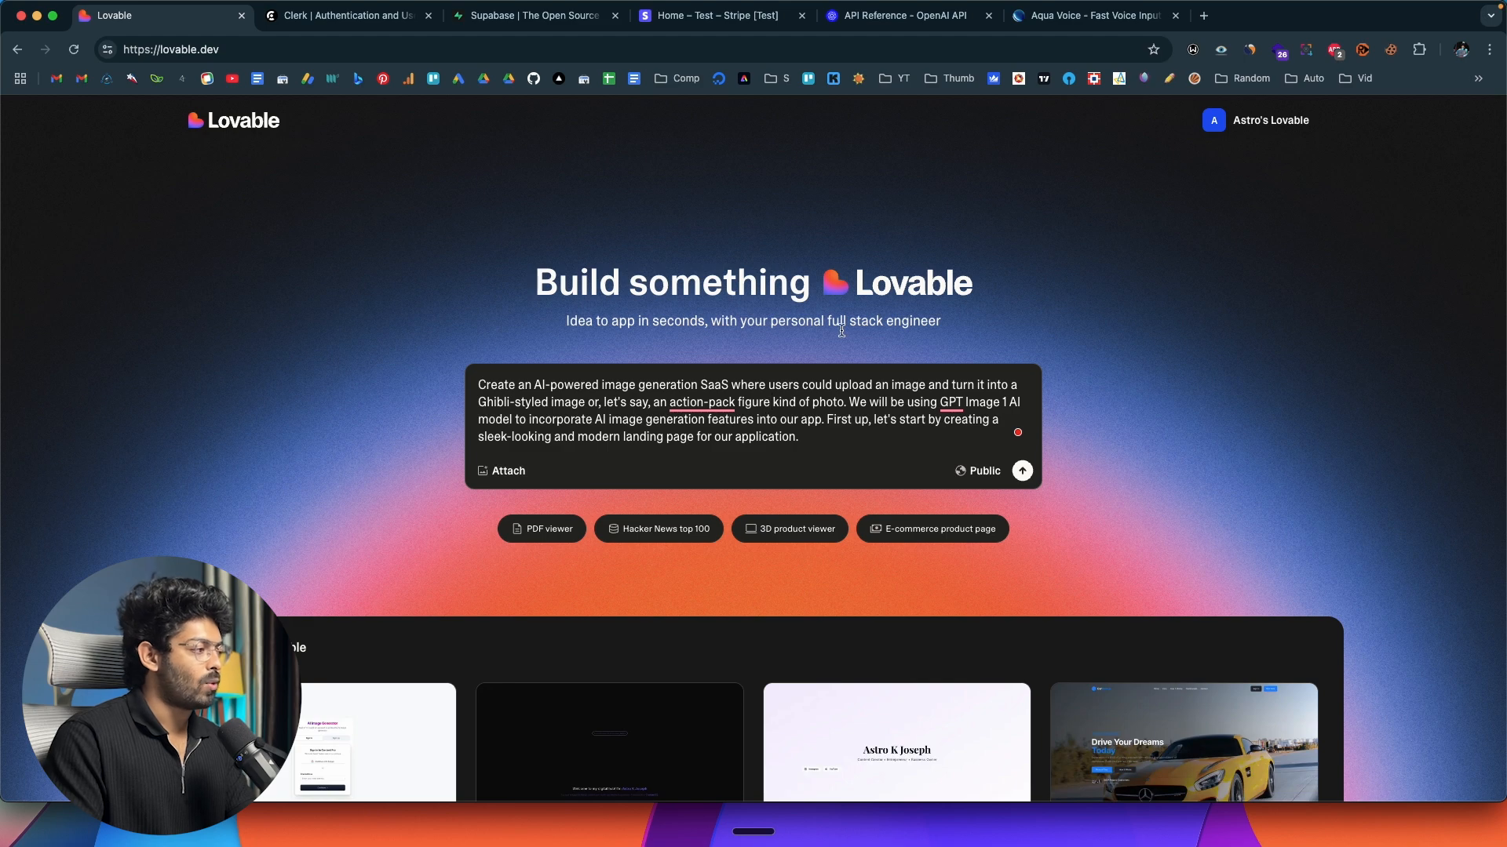
Dictate a test paragraph about how Aqua captures and corrects speech below the prompt, and delete it after reviewing it.
left_click(829, 436)
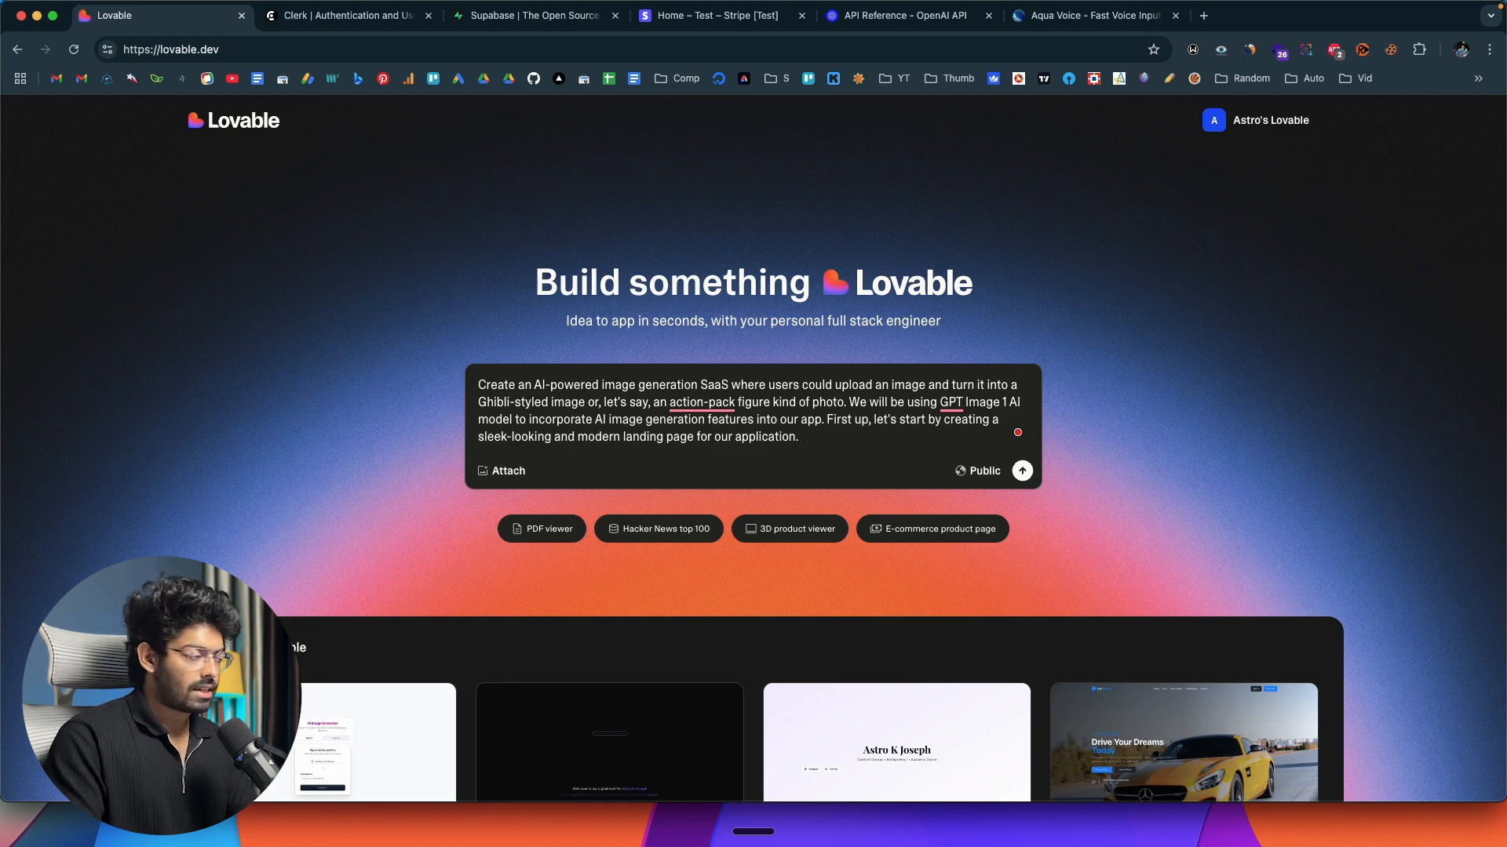
key("shift+Return")
key("fn")
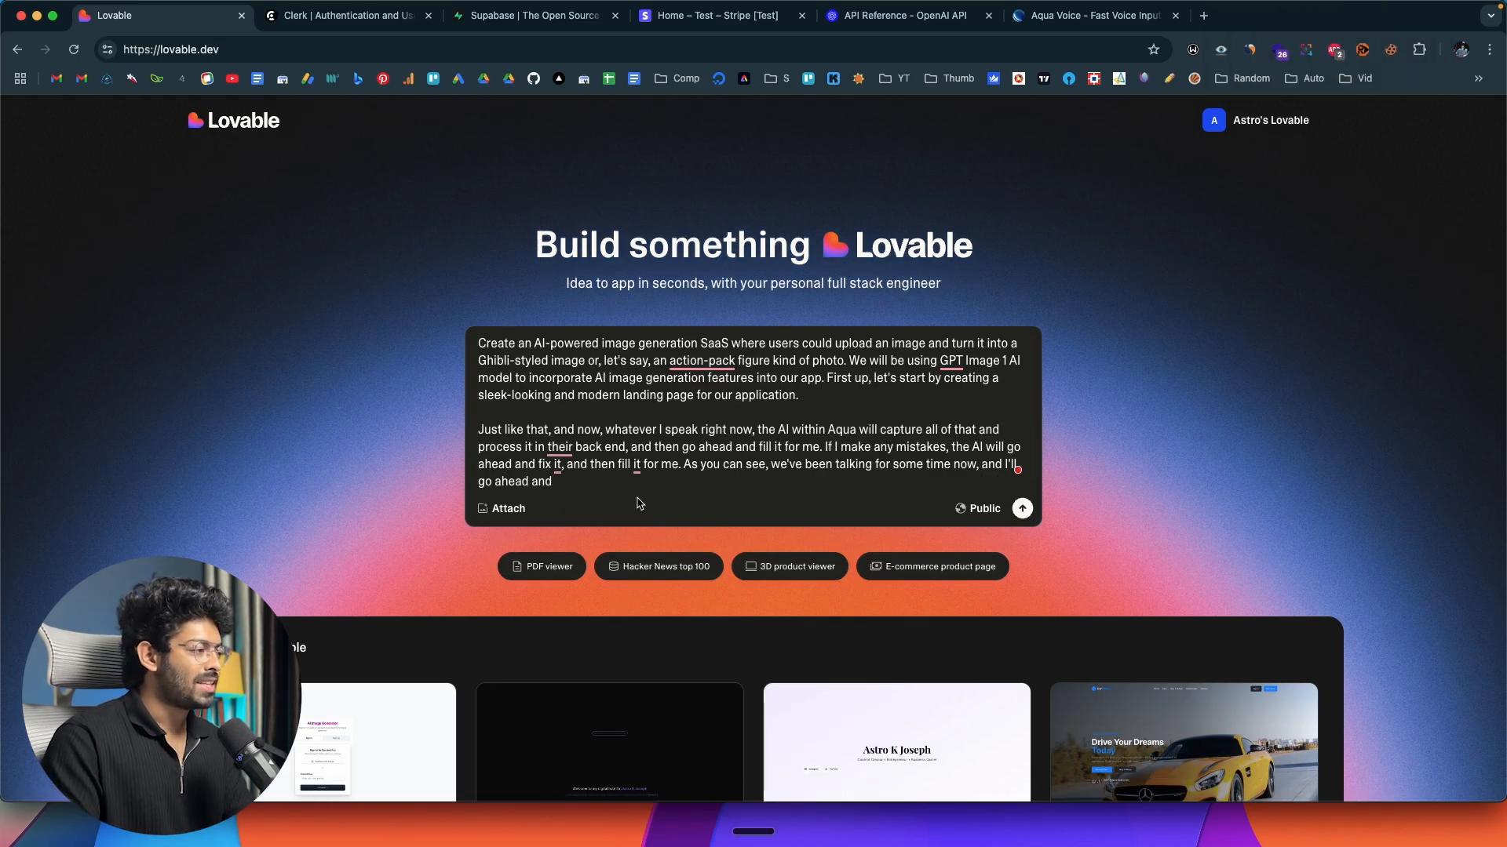
left_click_drag(603, 471, 519, 462)
left_click(664, 463)
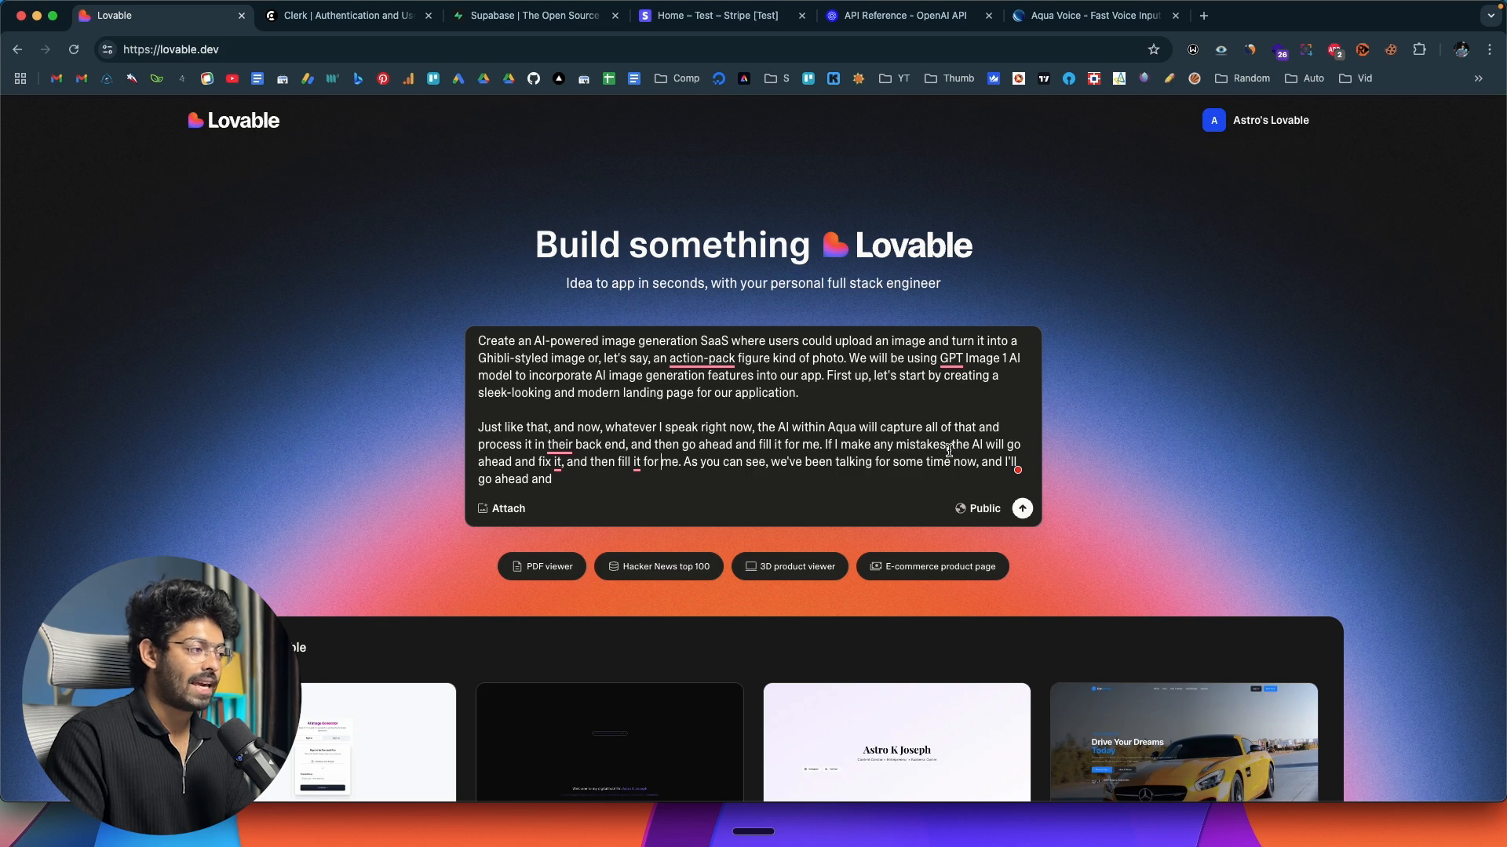
left_click_drag(949, 451, 826, 441)
left_click(768, 471)
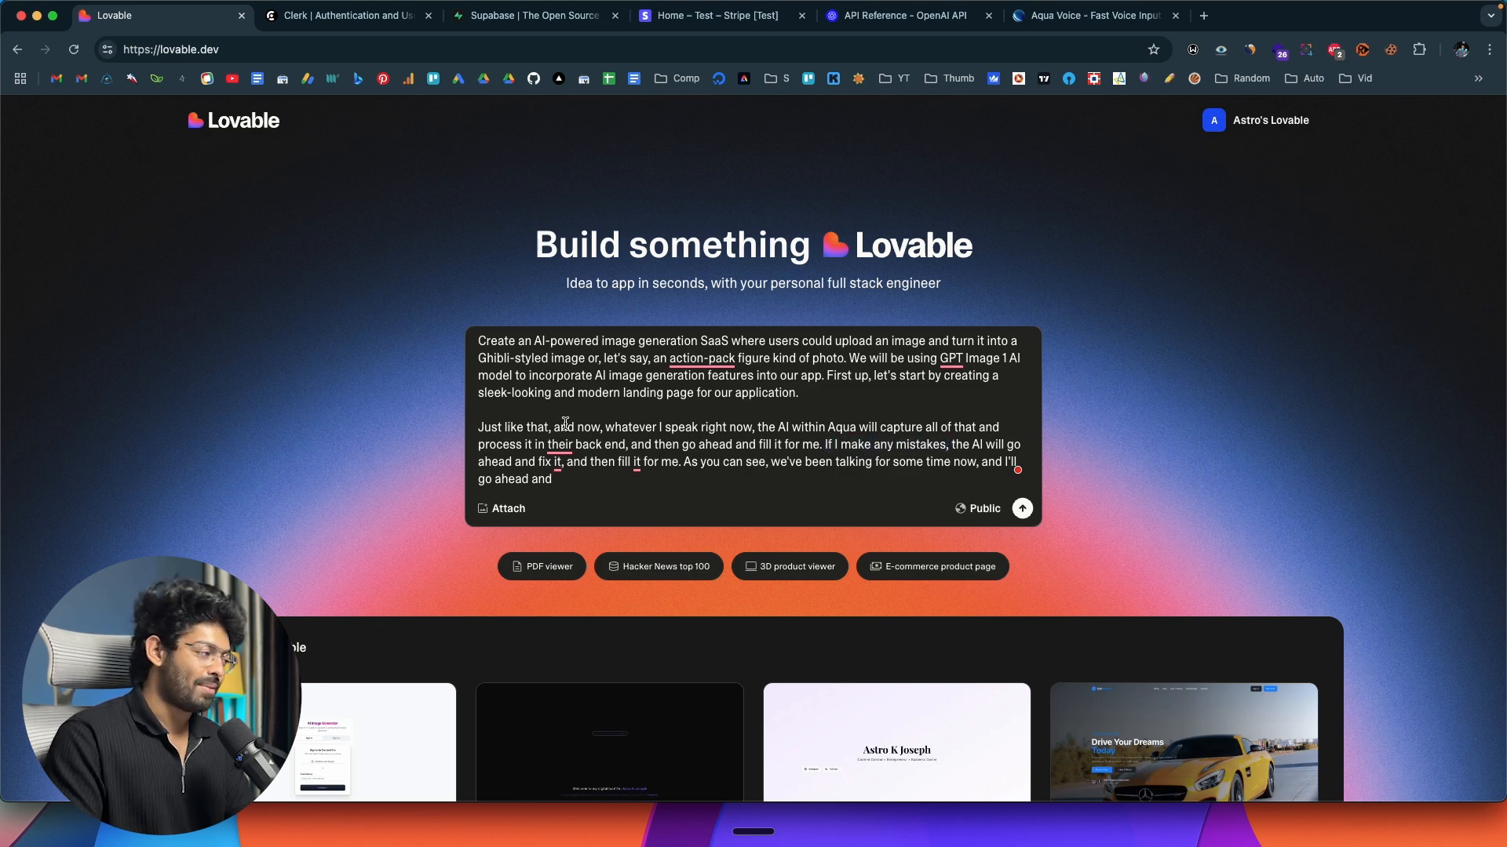
left_click_drag(482, 426, 558, 480)
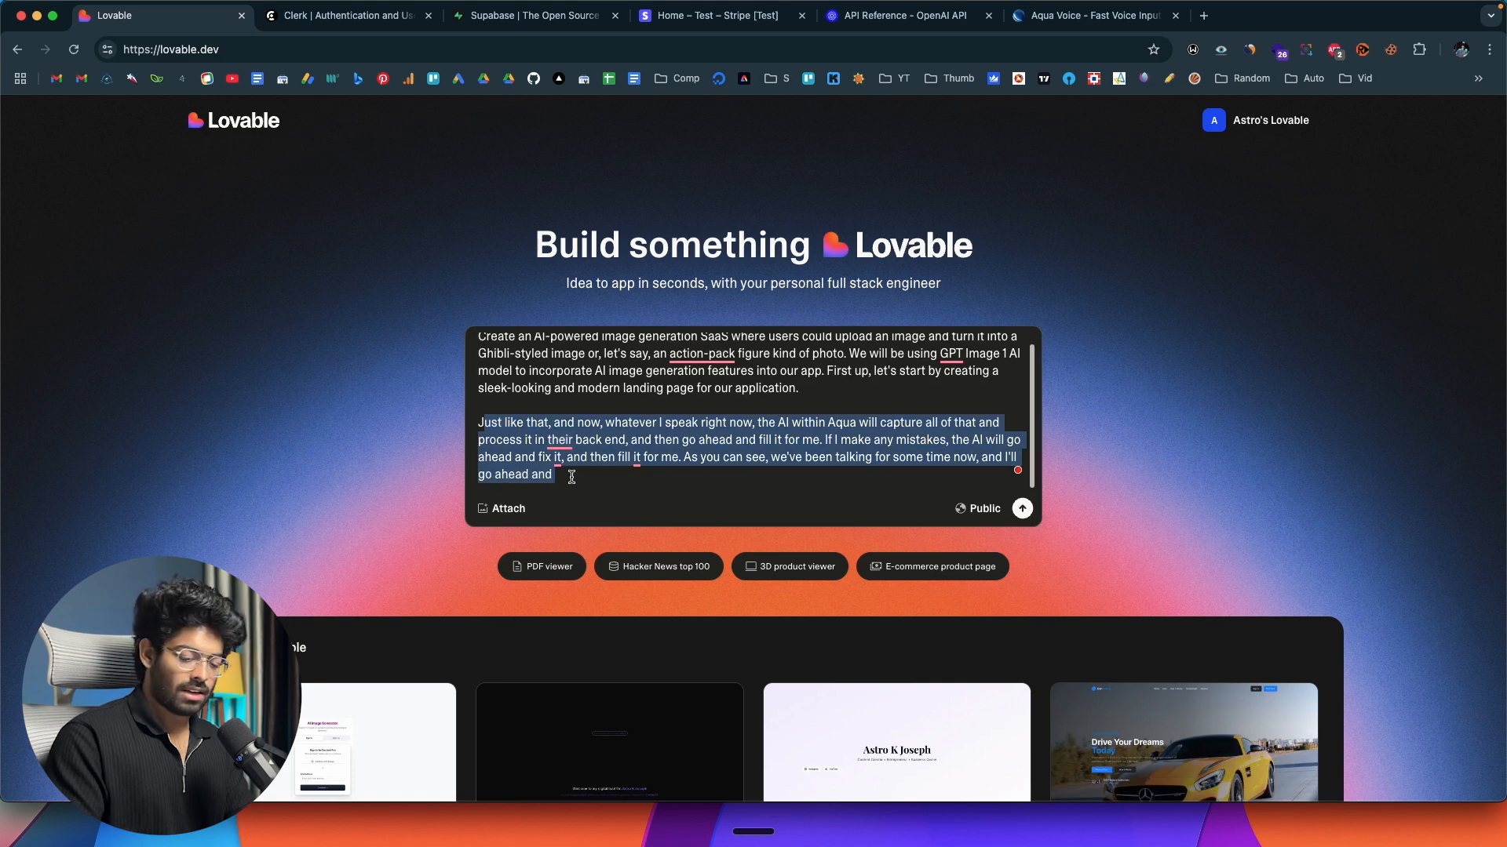
key("BackSpace")
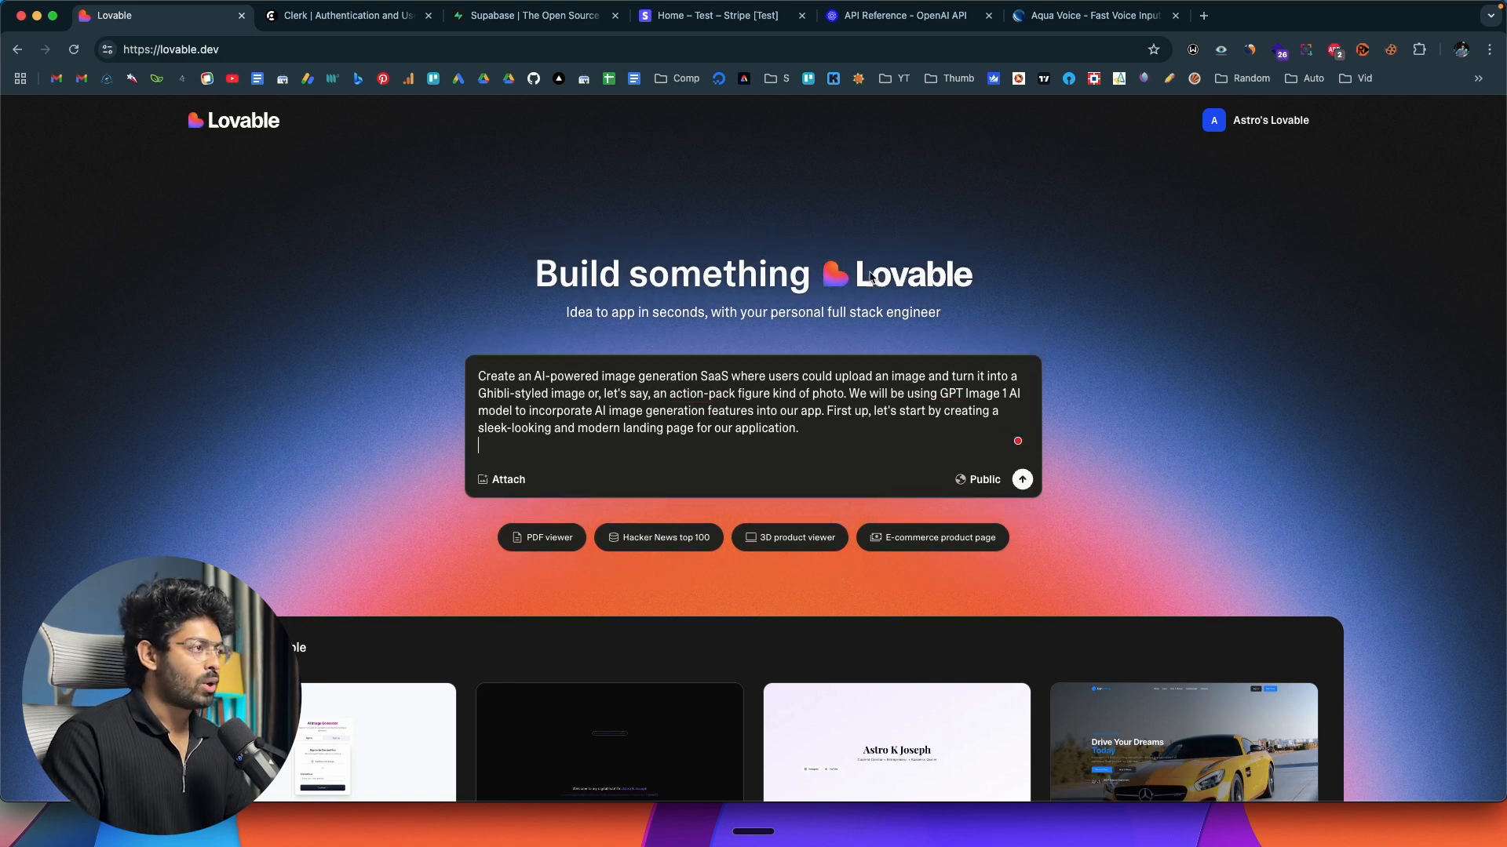
Look over the Aqua Voice website's description of its transcription, and return to Lovable.
left_click(1072, 19)
scroll(766, 385, "down", 15)
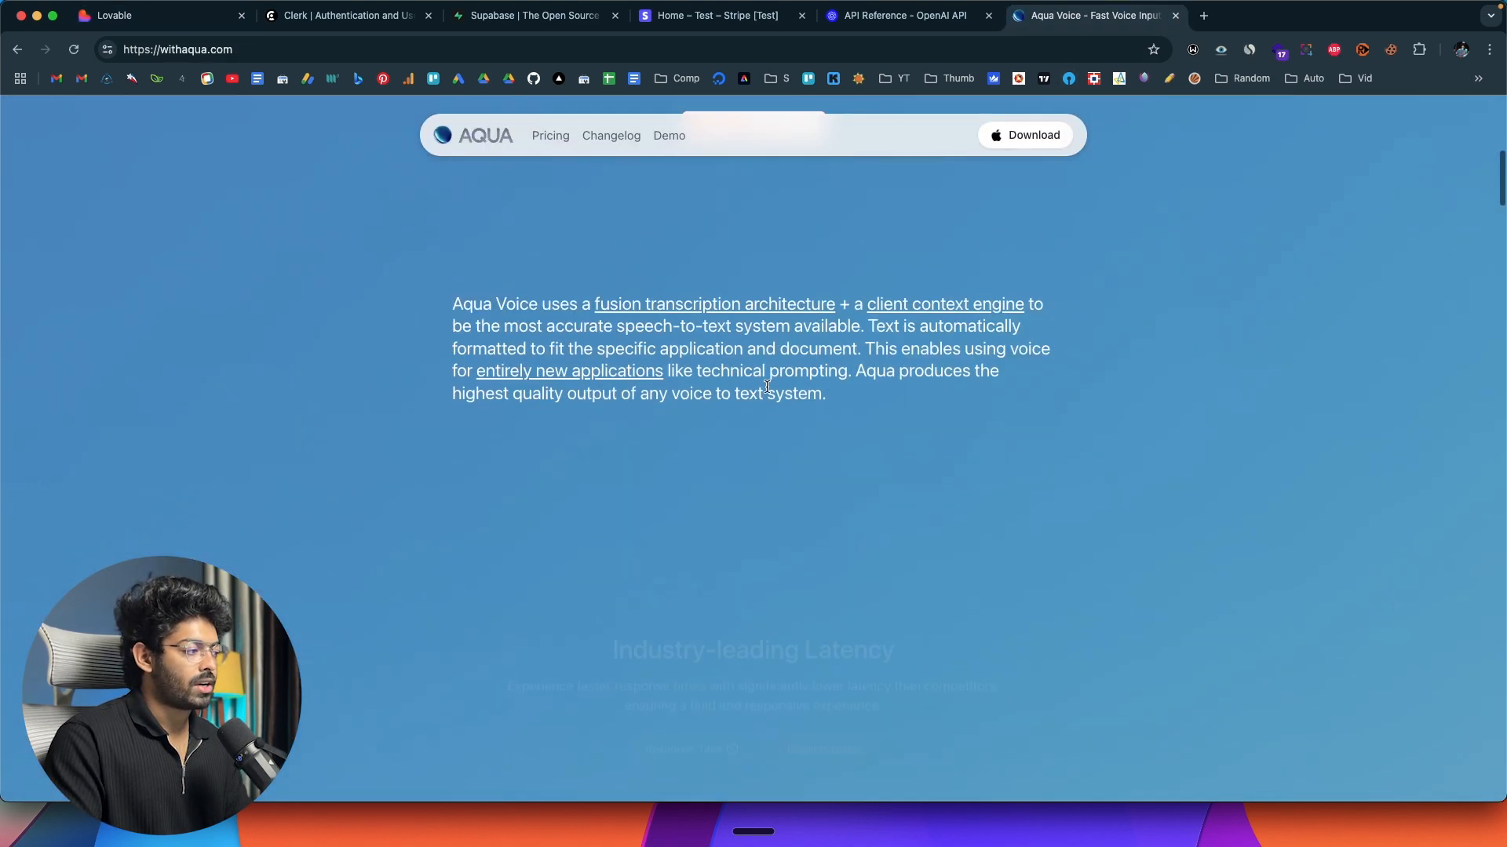
left_click(110, 16)
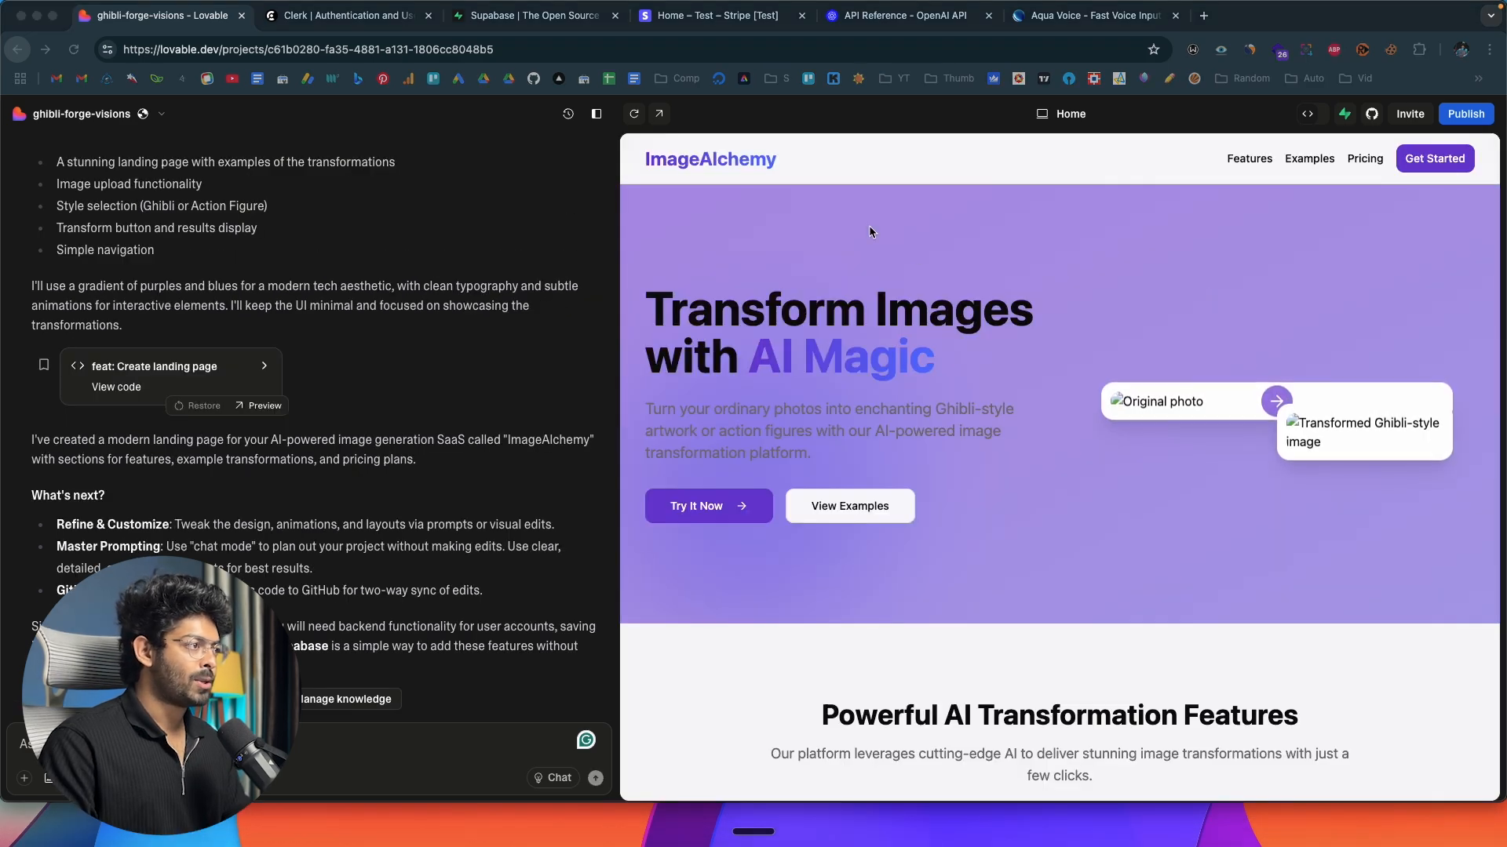
Widen the app preview and look through the generated ImageAlchemy landing page down to its footer and back.
left_click_drag(618, 388, 340, 387)
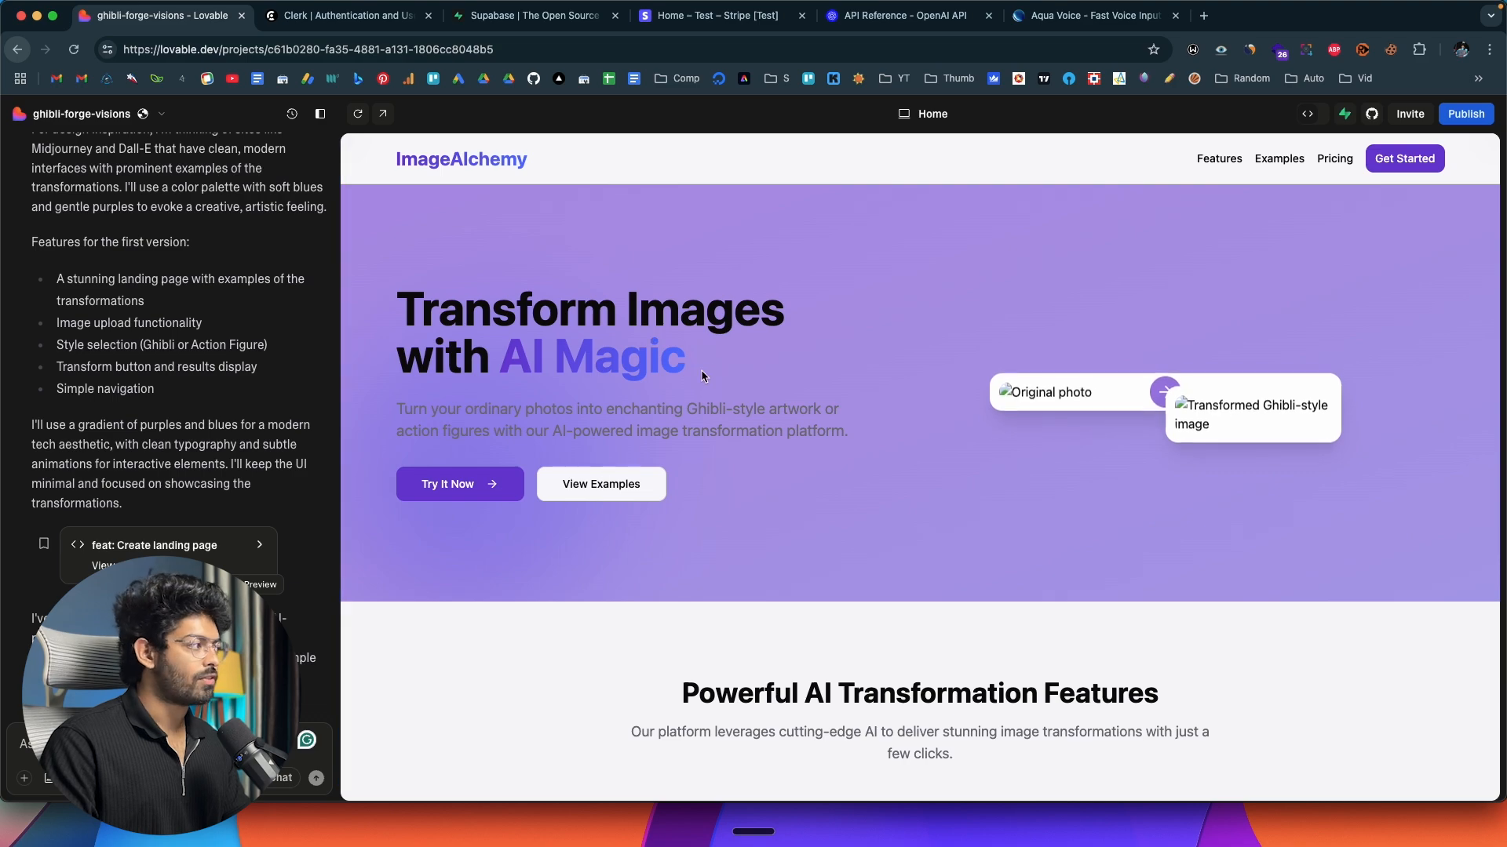
scroll(650, 371, "down", 1)
scroll(650, 371, "down", 15)
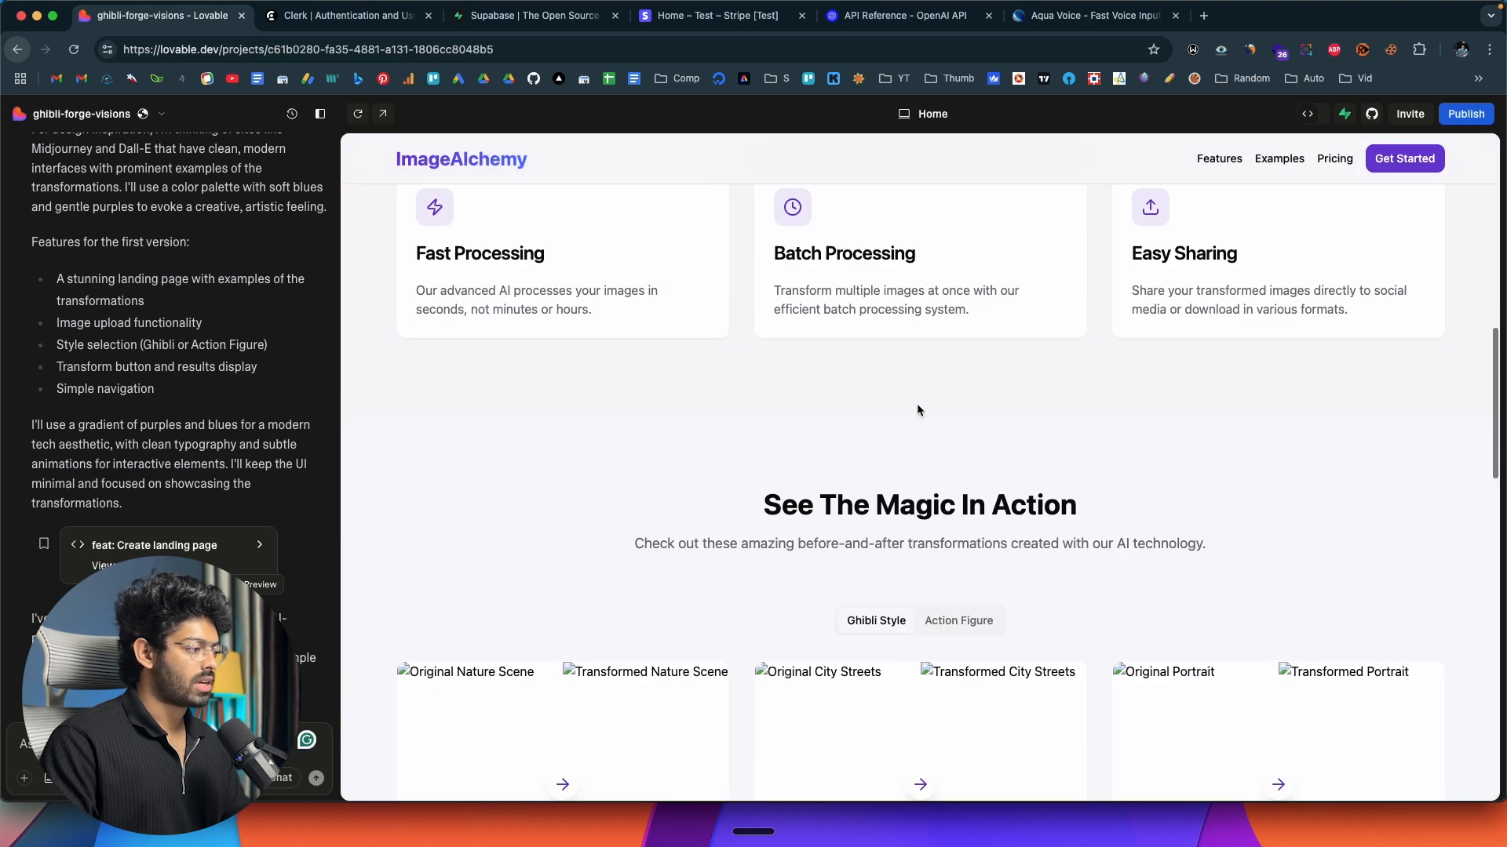
scroll(880, 520, "down", 18)
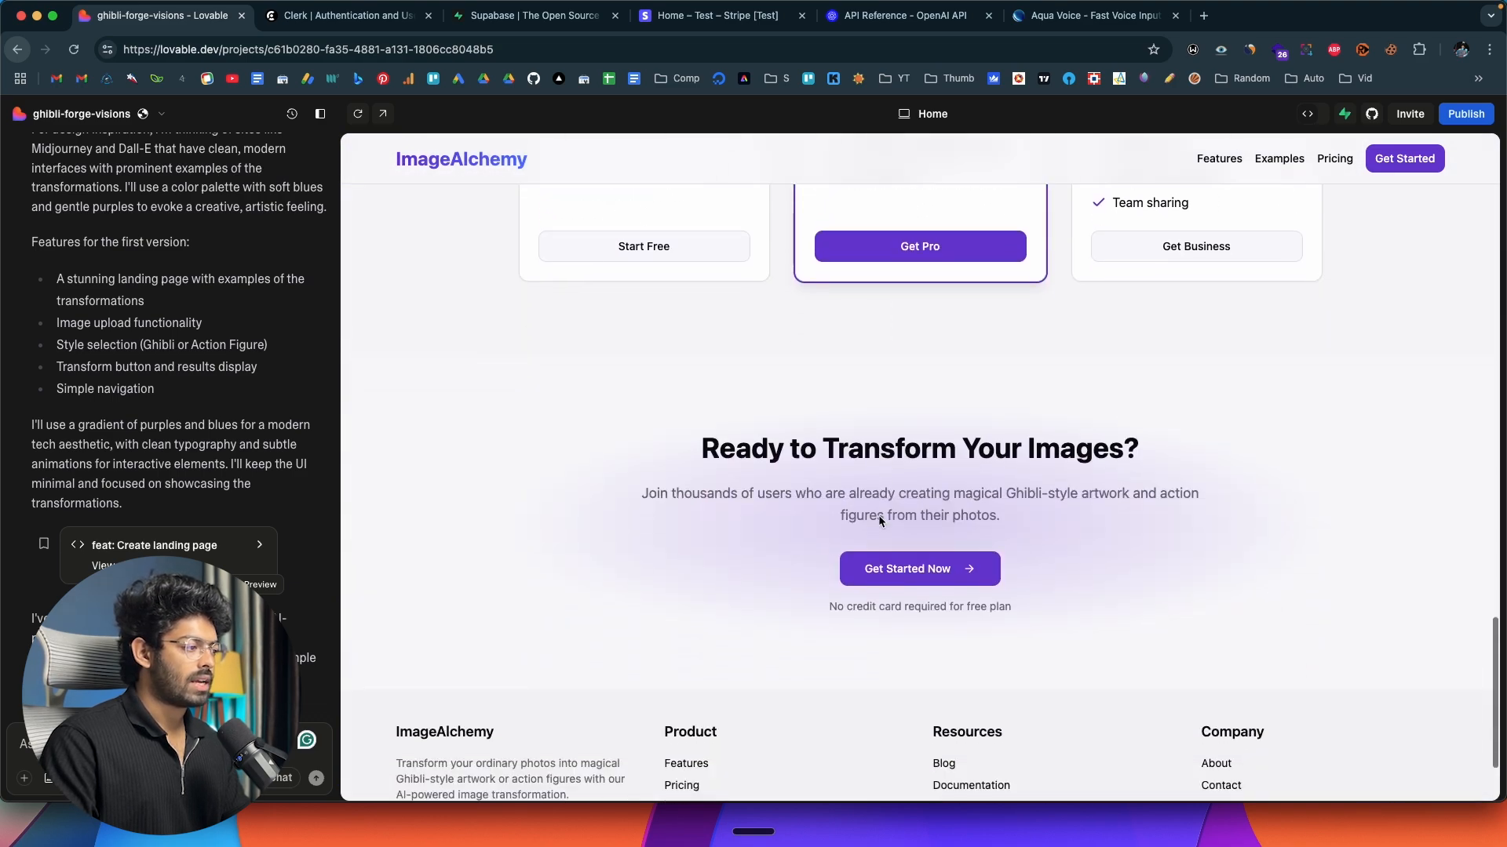
scroll(881, 520, "up", 12)
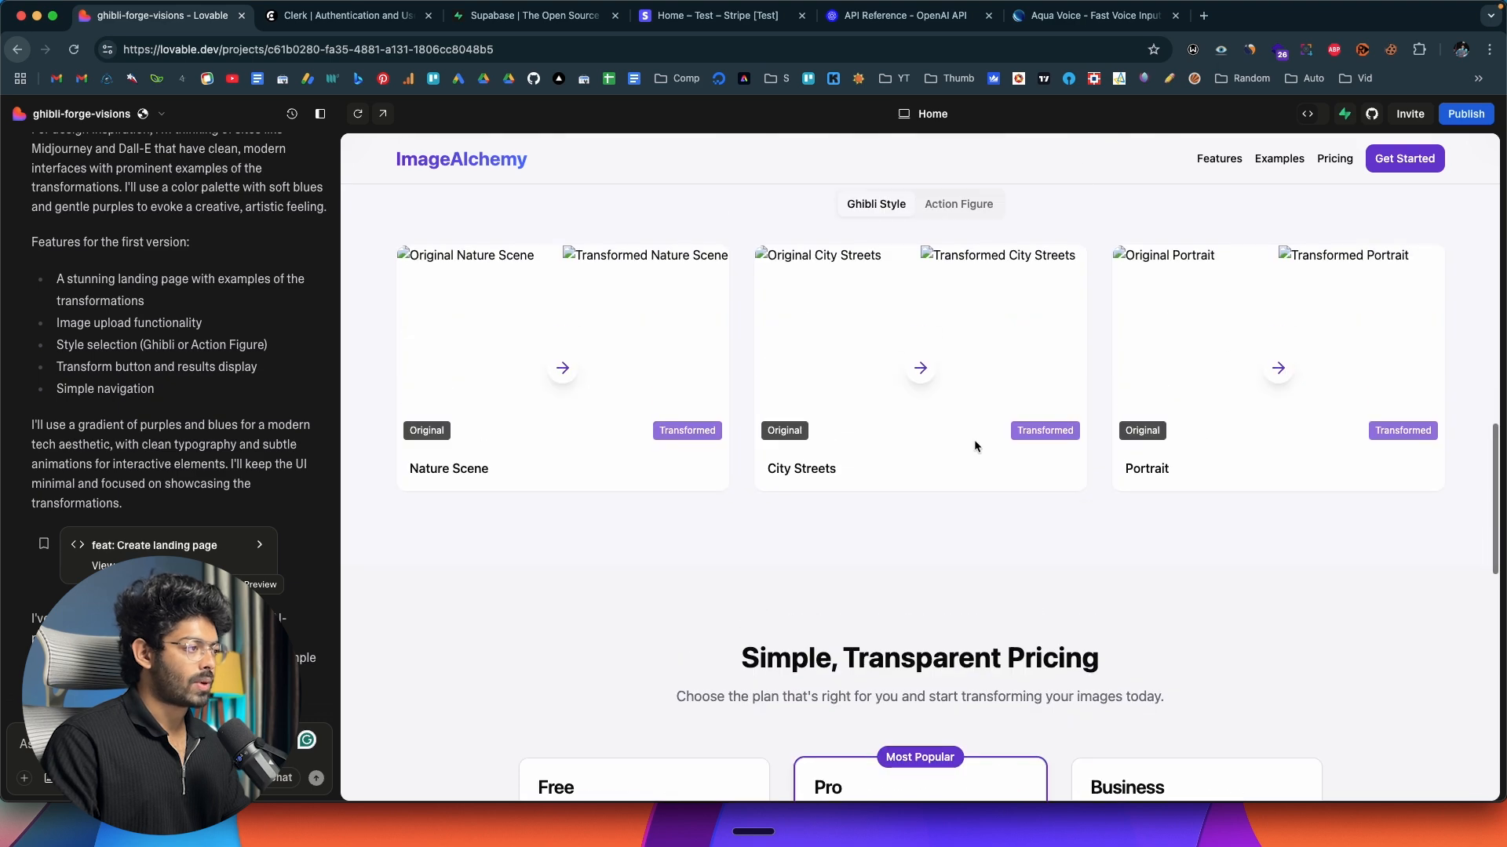
scroll(973, 446, "up", 12)
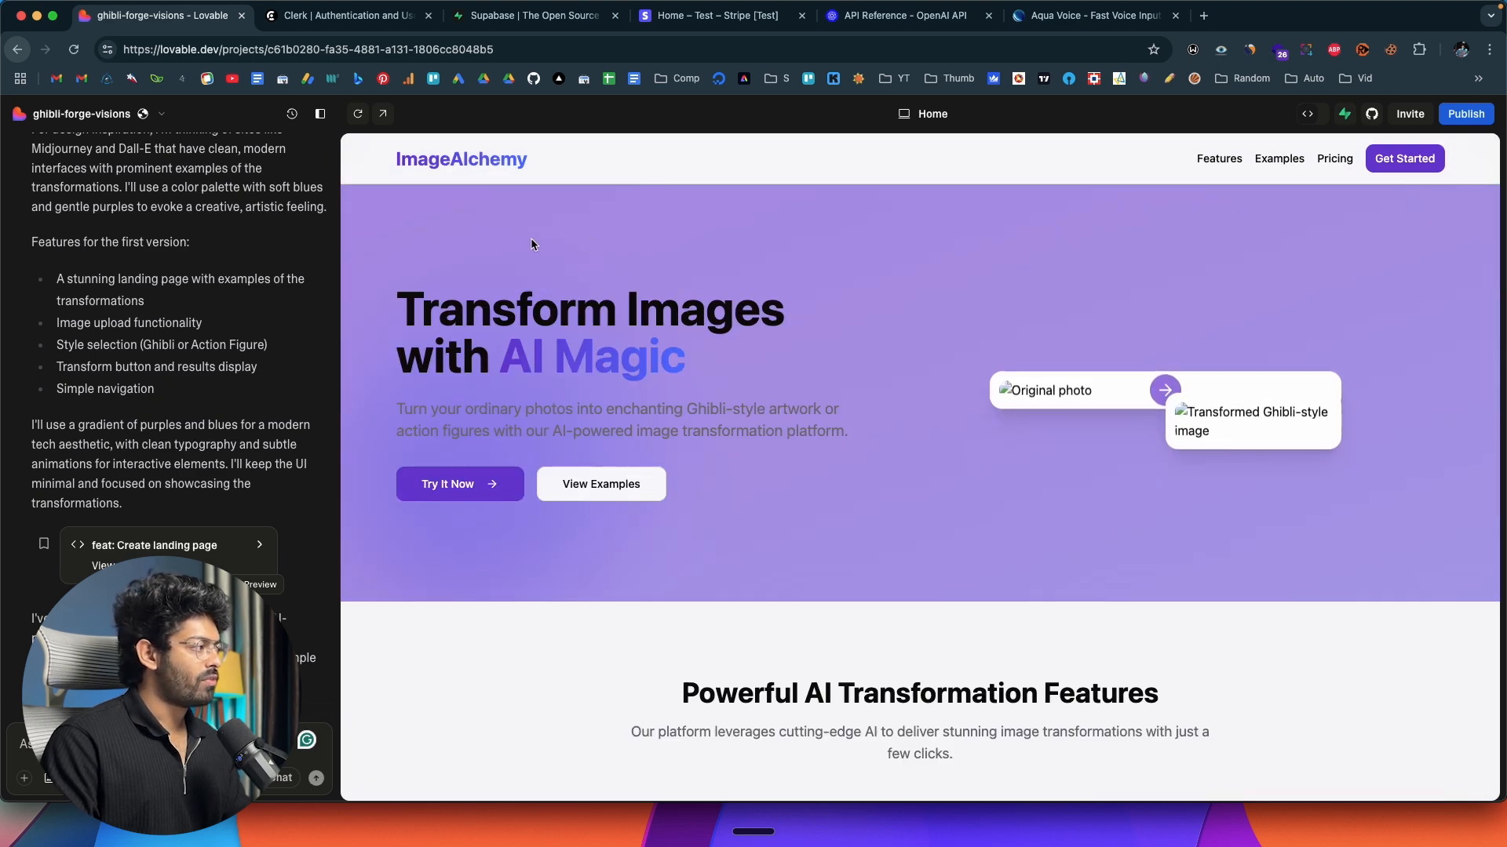
Examine the landing page's features, both example styles (Ghibli Style and Action Figure), pricing plans and footer.
scroll(923, 412, "down", 5)
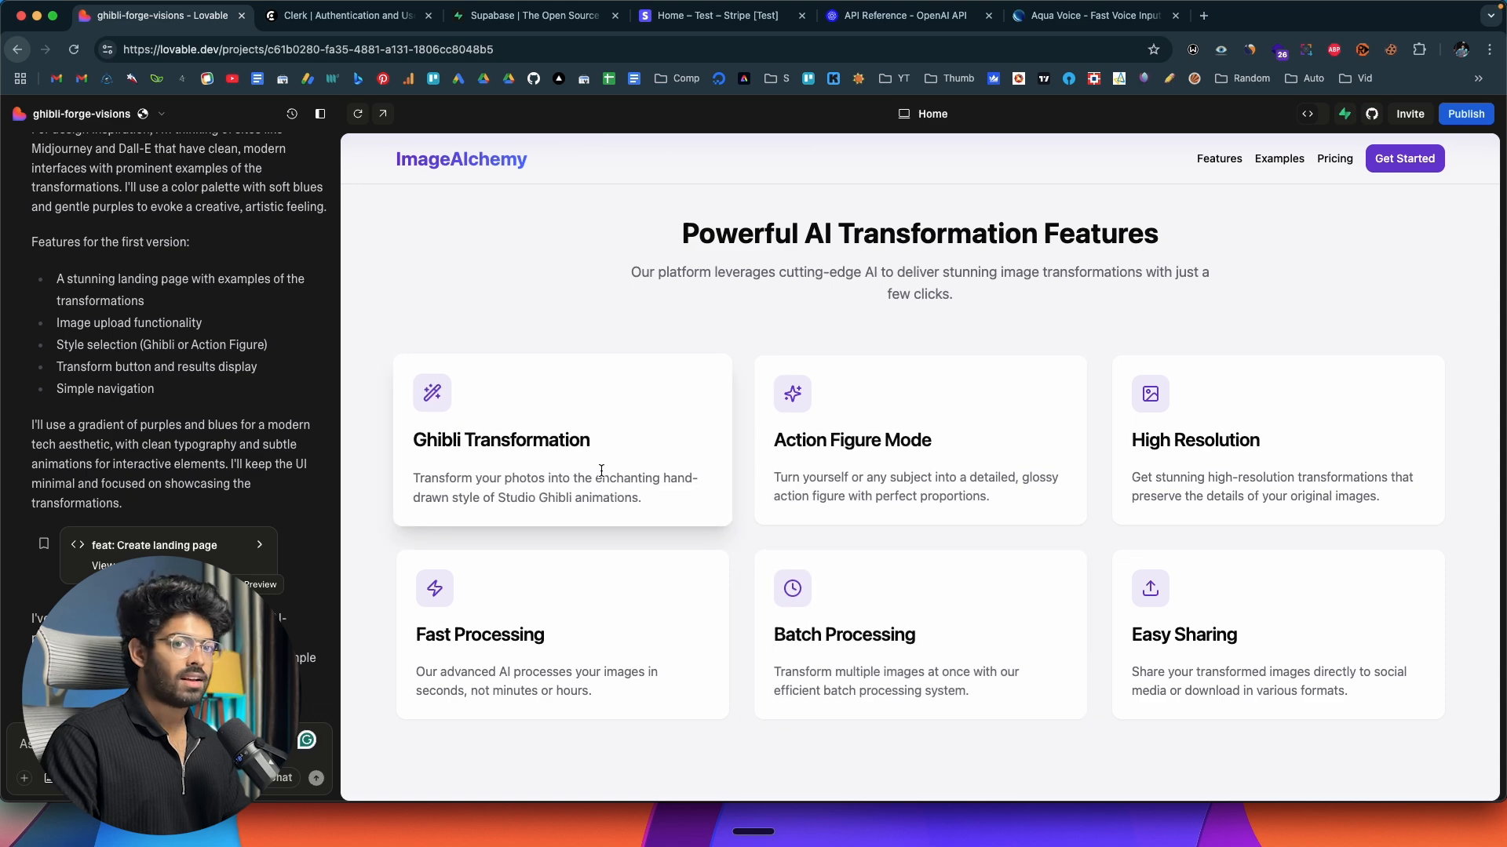
scroll(830, 488, "down", 6)
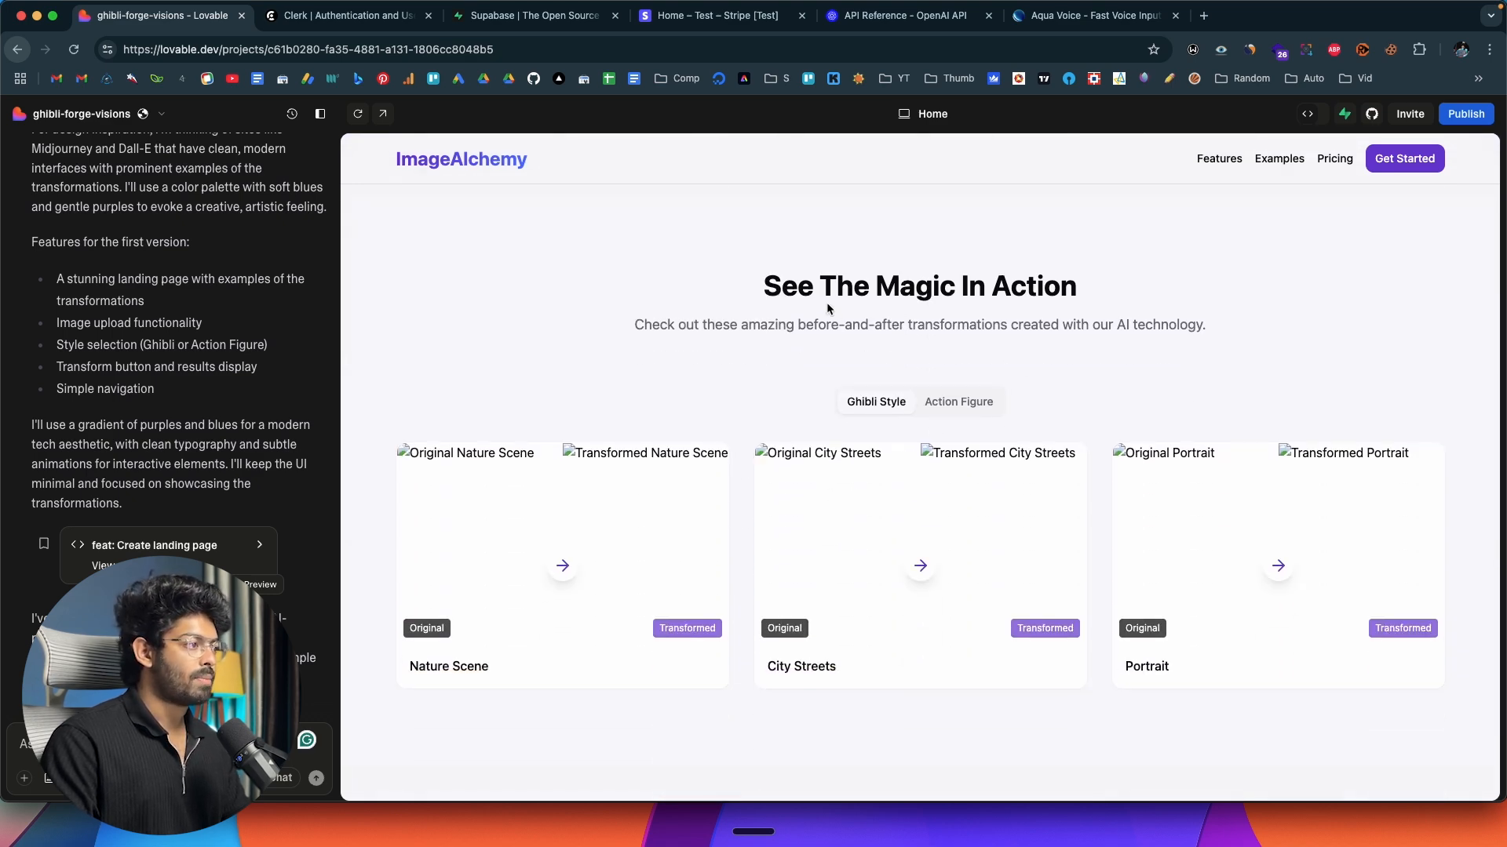
left_click(962, 403)
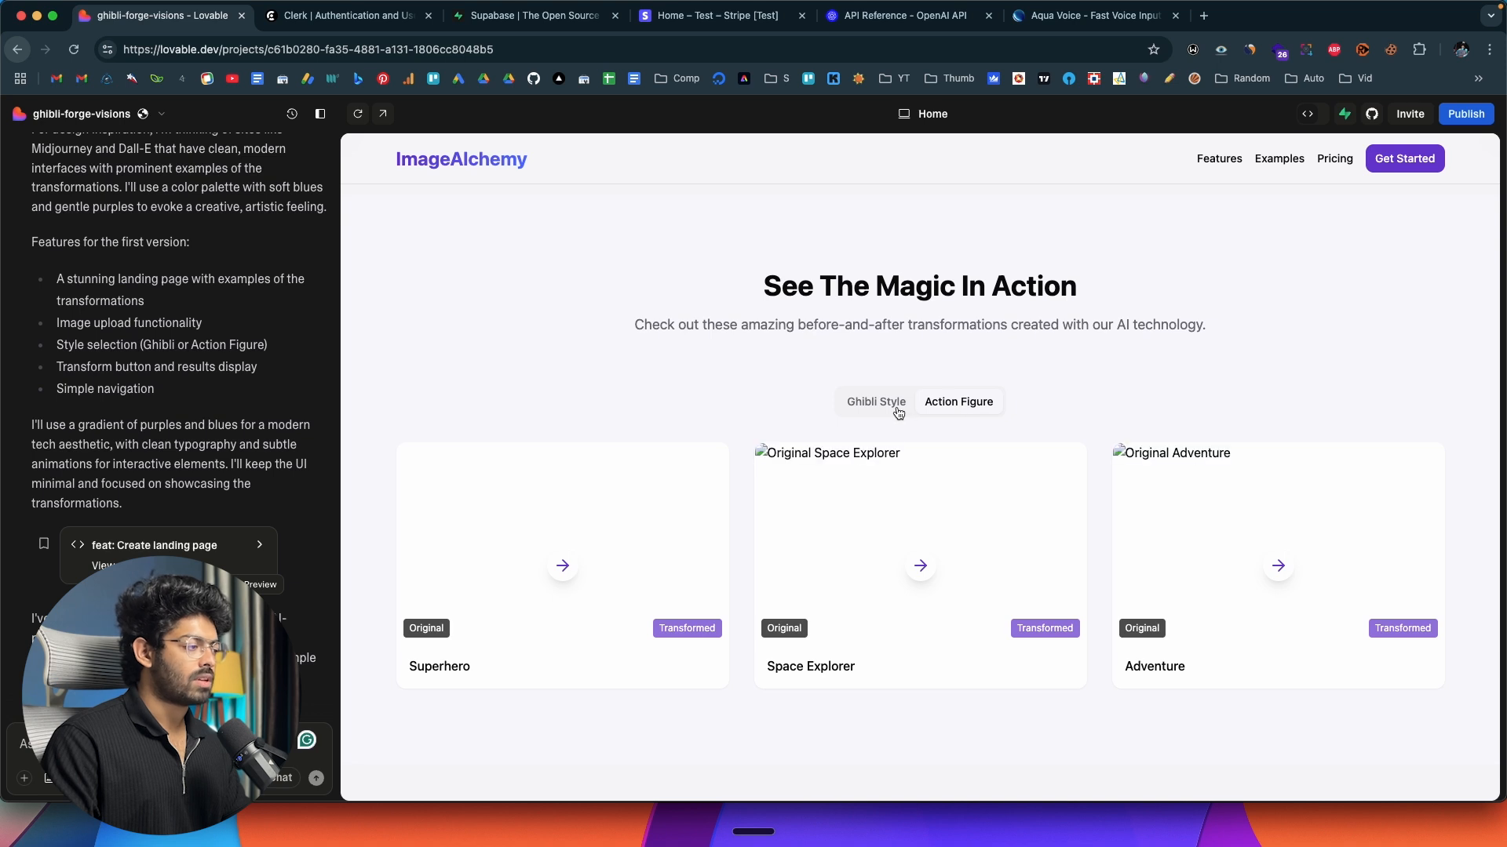
left_click(879, 405)
left_click(962, 402)
scroll(863, 399, "down", 6)
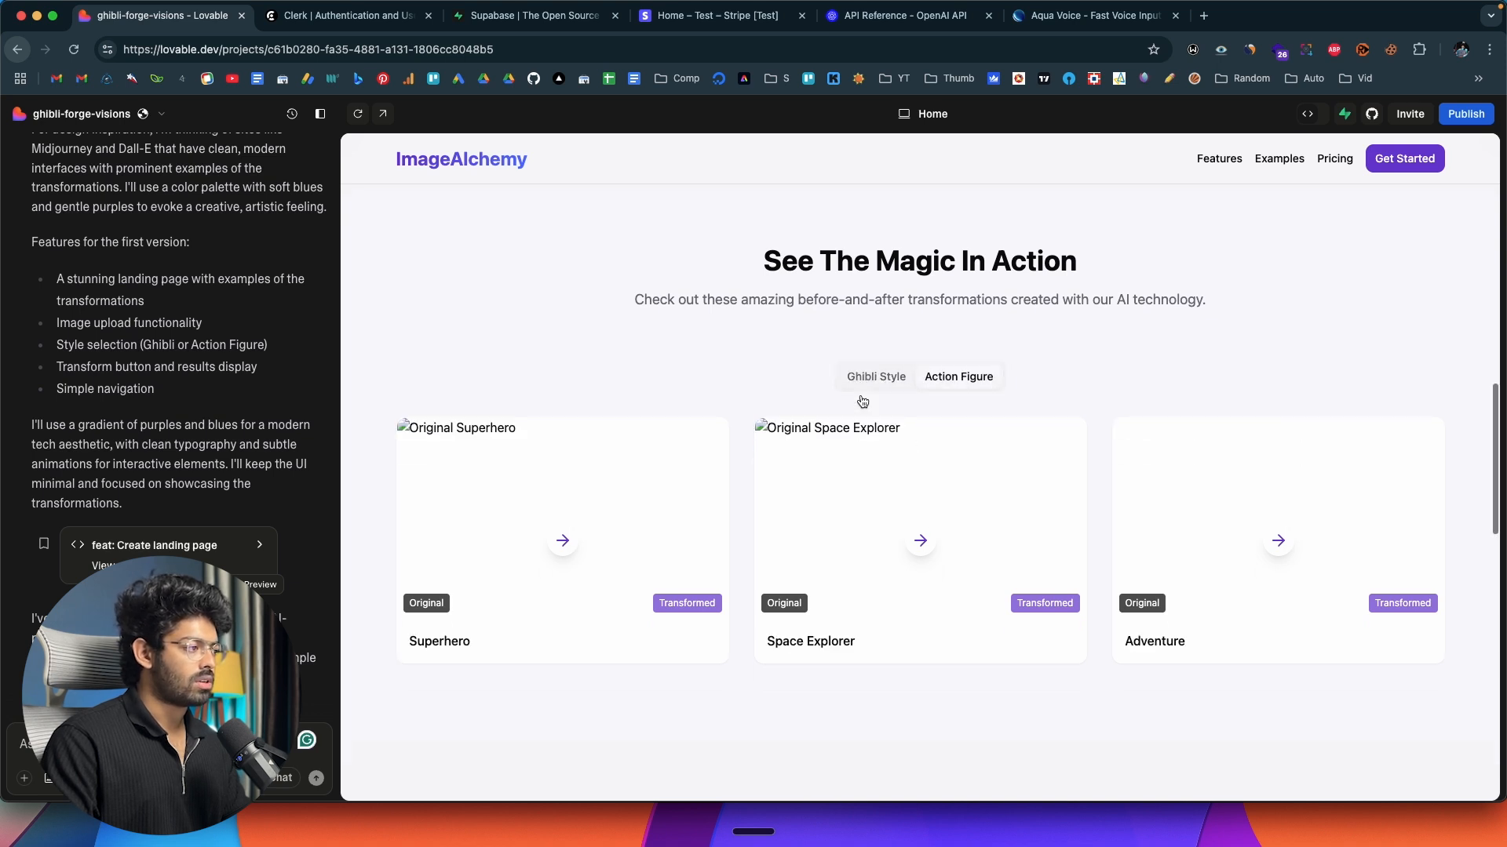
scroll(861, 395, "down", 2)
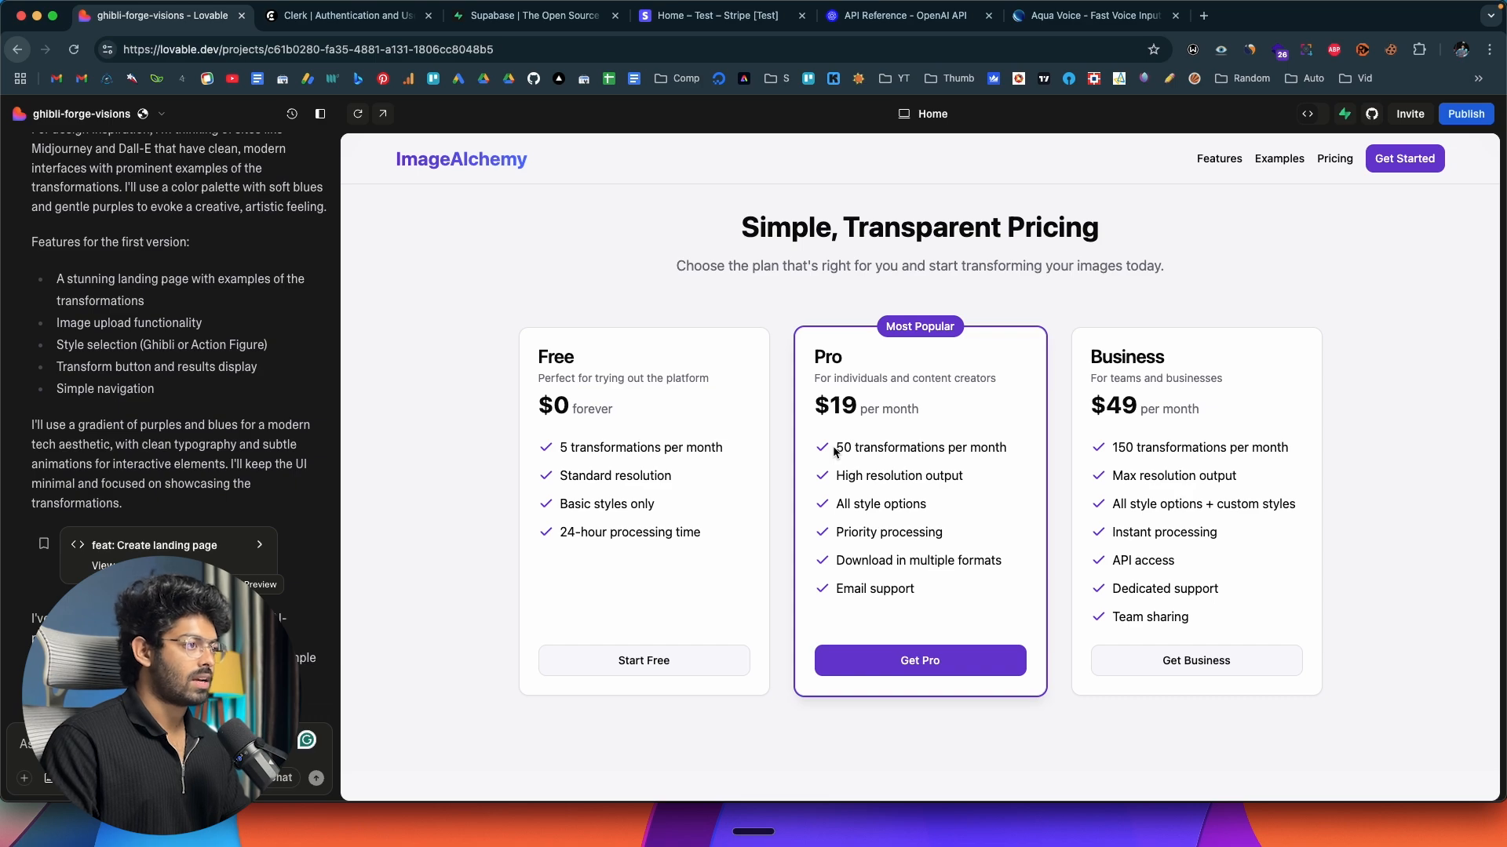
scroll(834, 451, "down", 7)
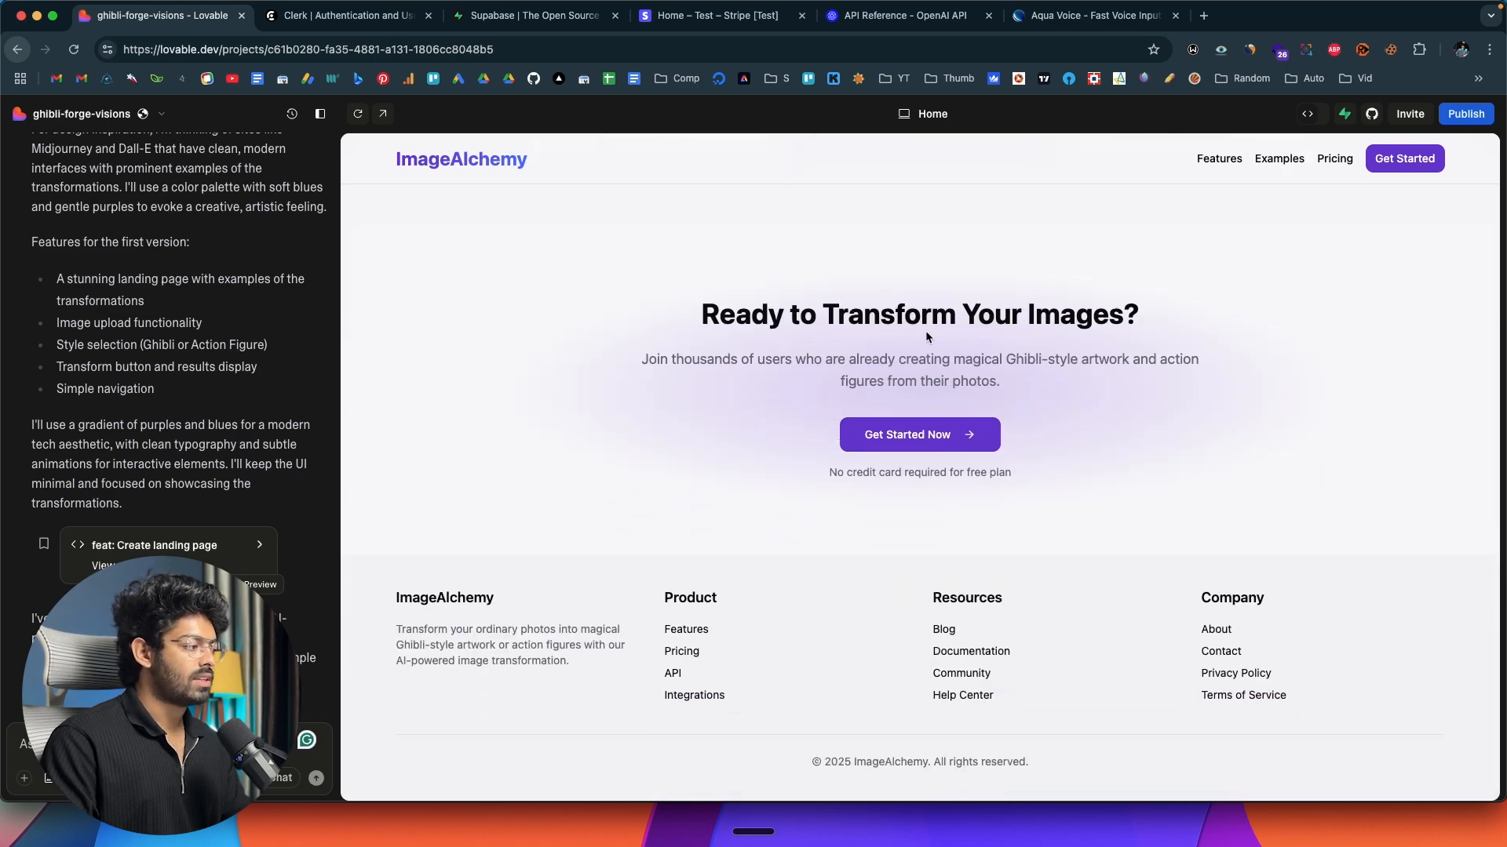
scroll(691, 605, "up", 20)
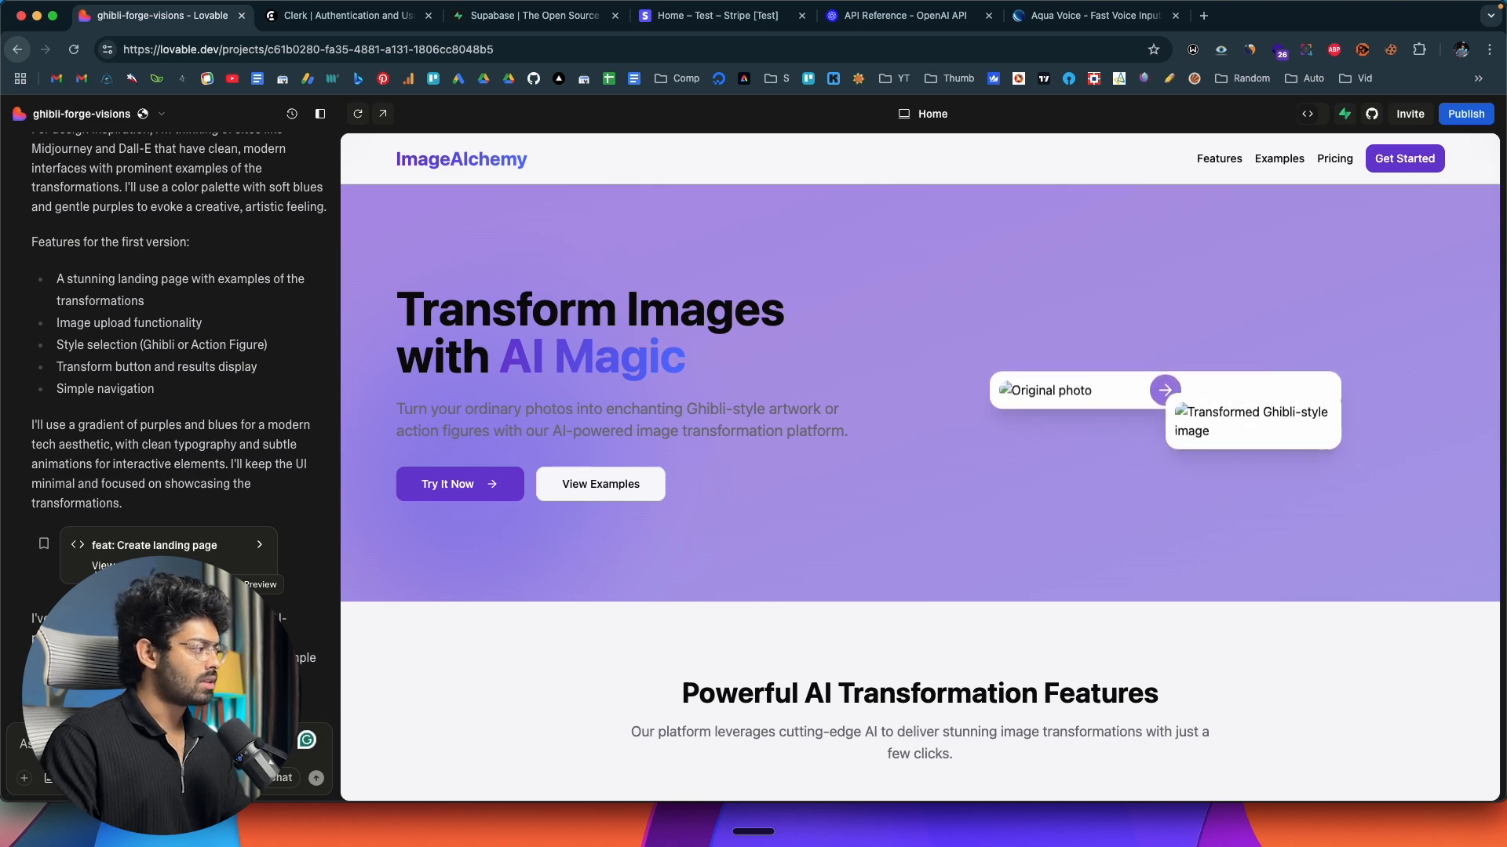
Ask Lovable to fix all the broken images on the homepage and include random stock photos for the time being.
scroll(189, 536, "down", 5)
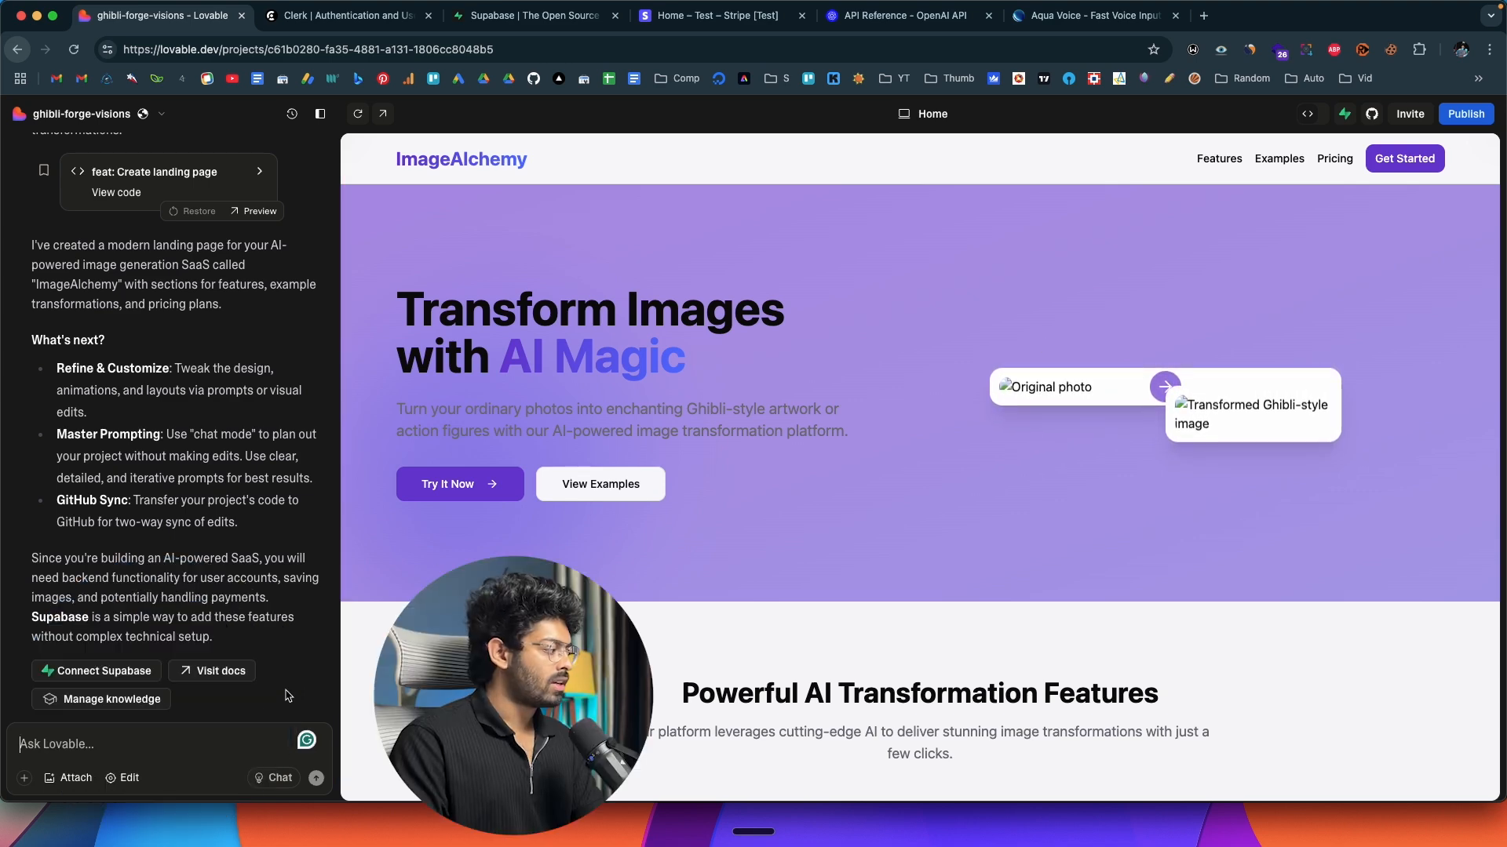
left_click(157, 746)
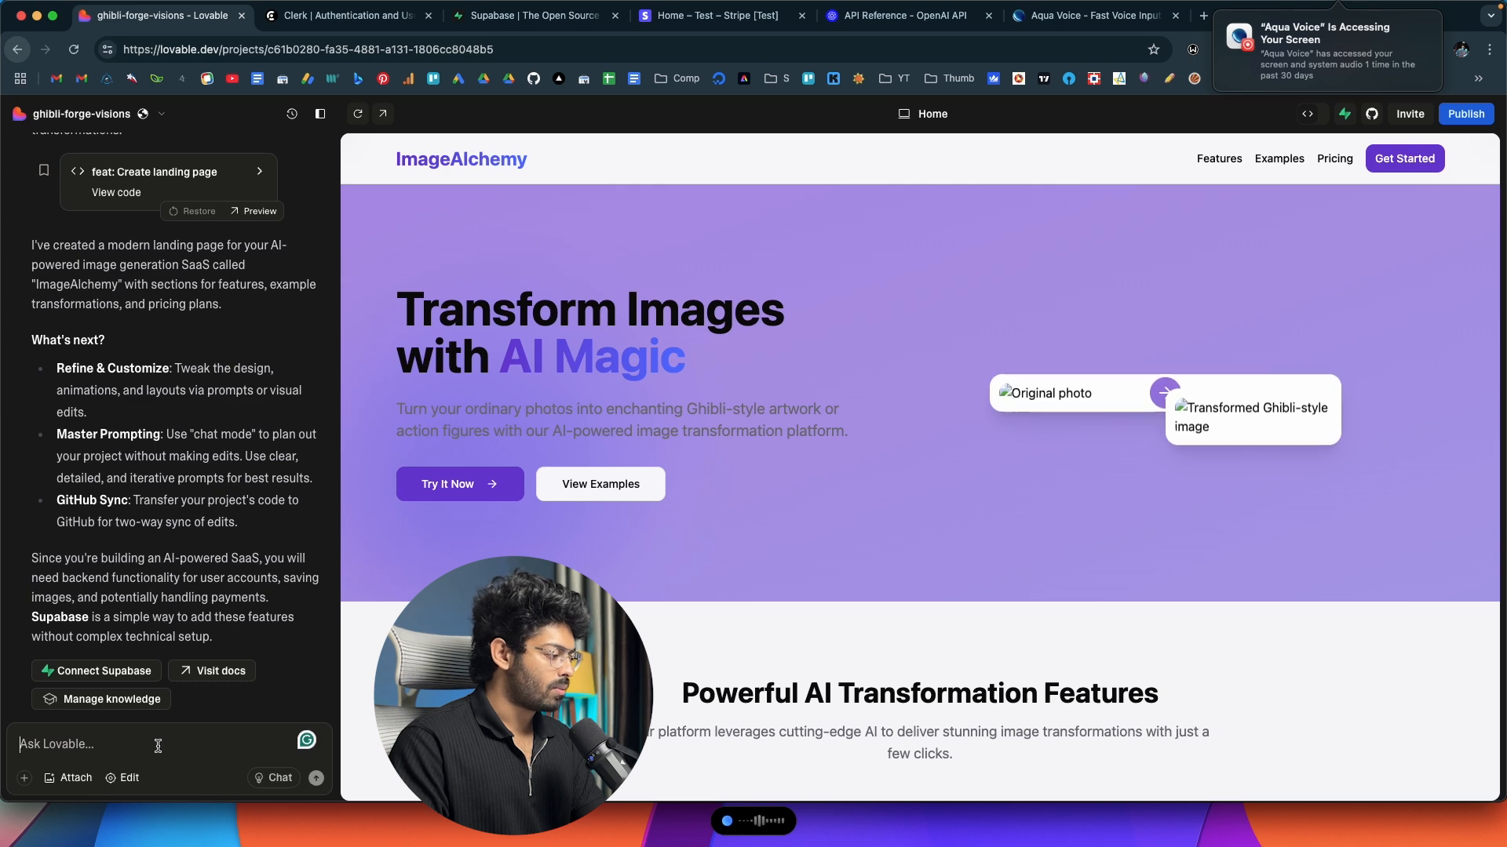
key("fn")
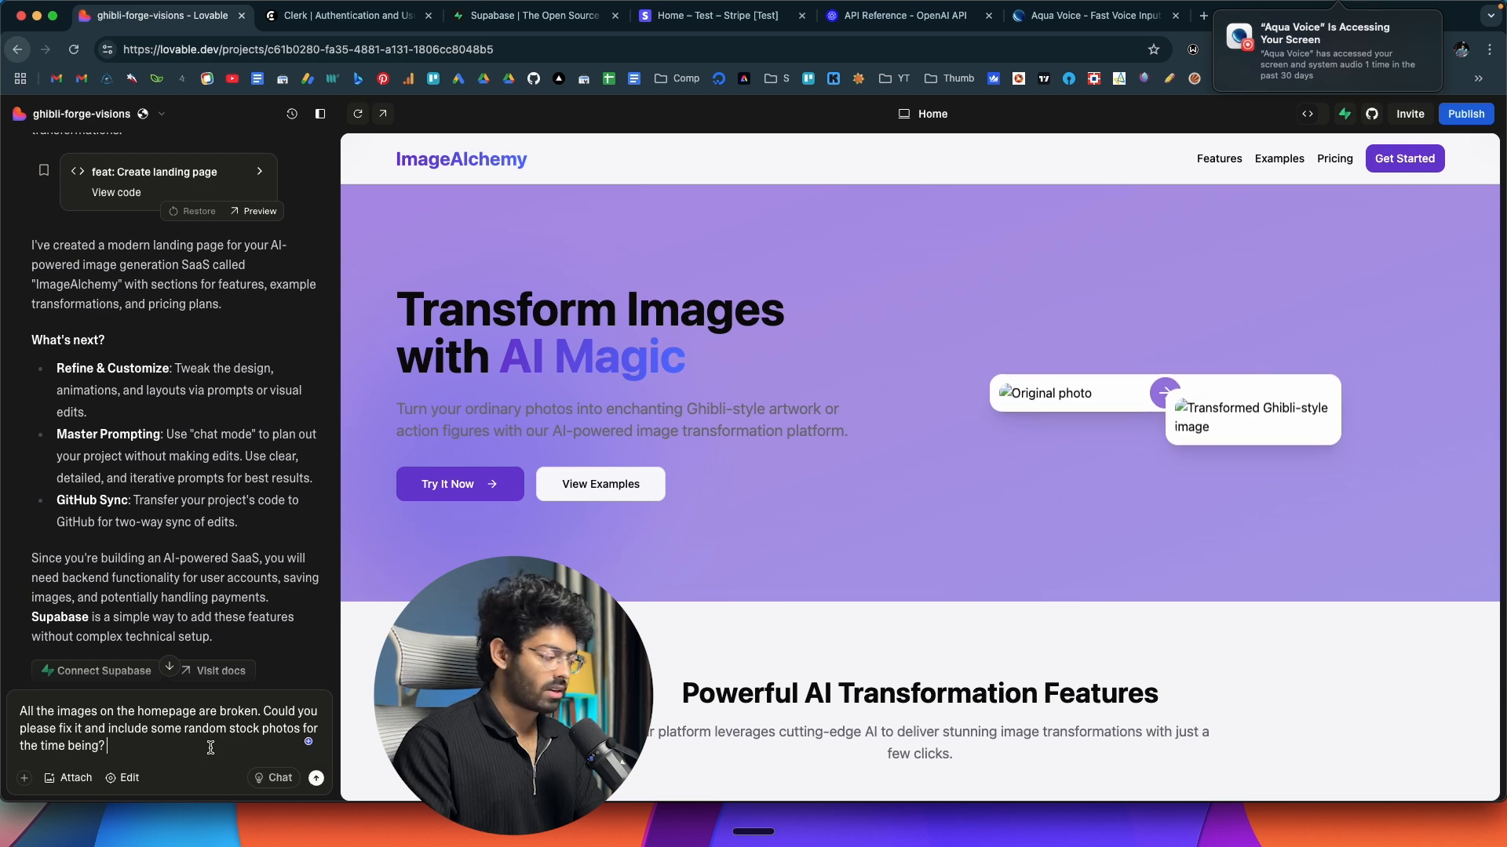
key("Return")
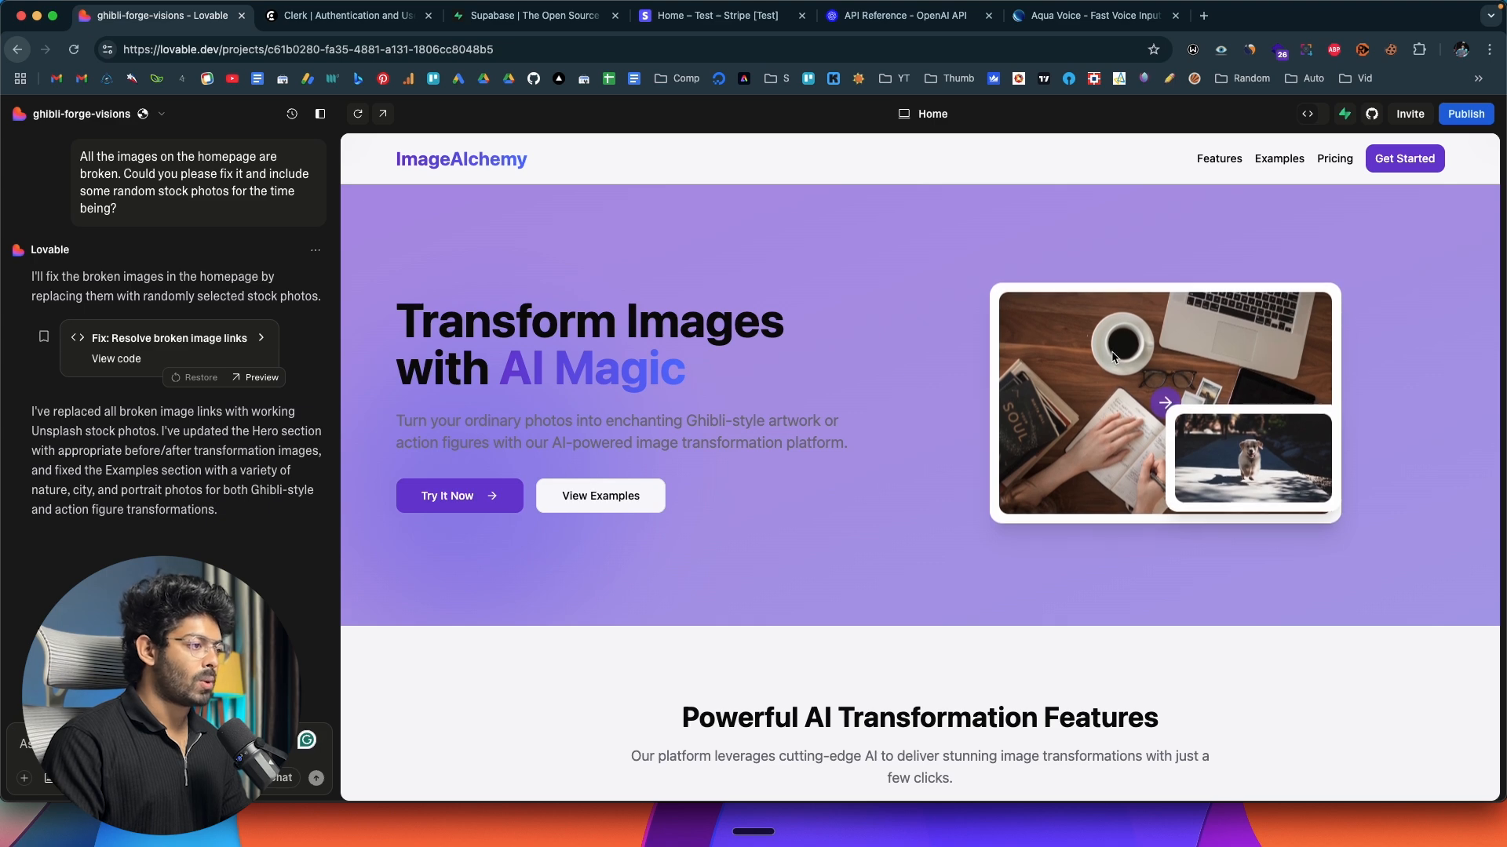
Check the replaced stock photos in the landing page's Ghibli Style examples.
scroll(820, 407, "down", 20)
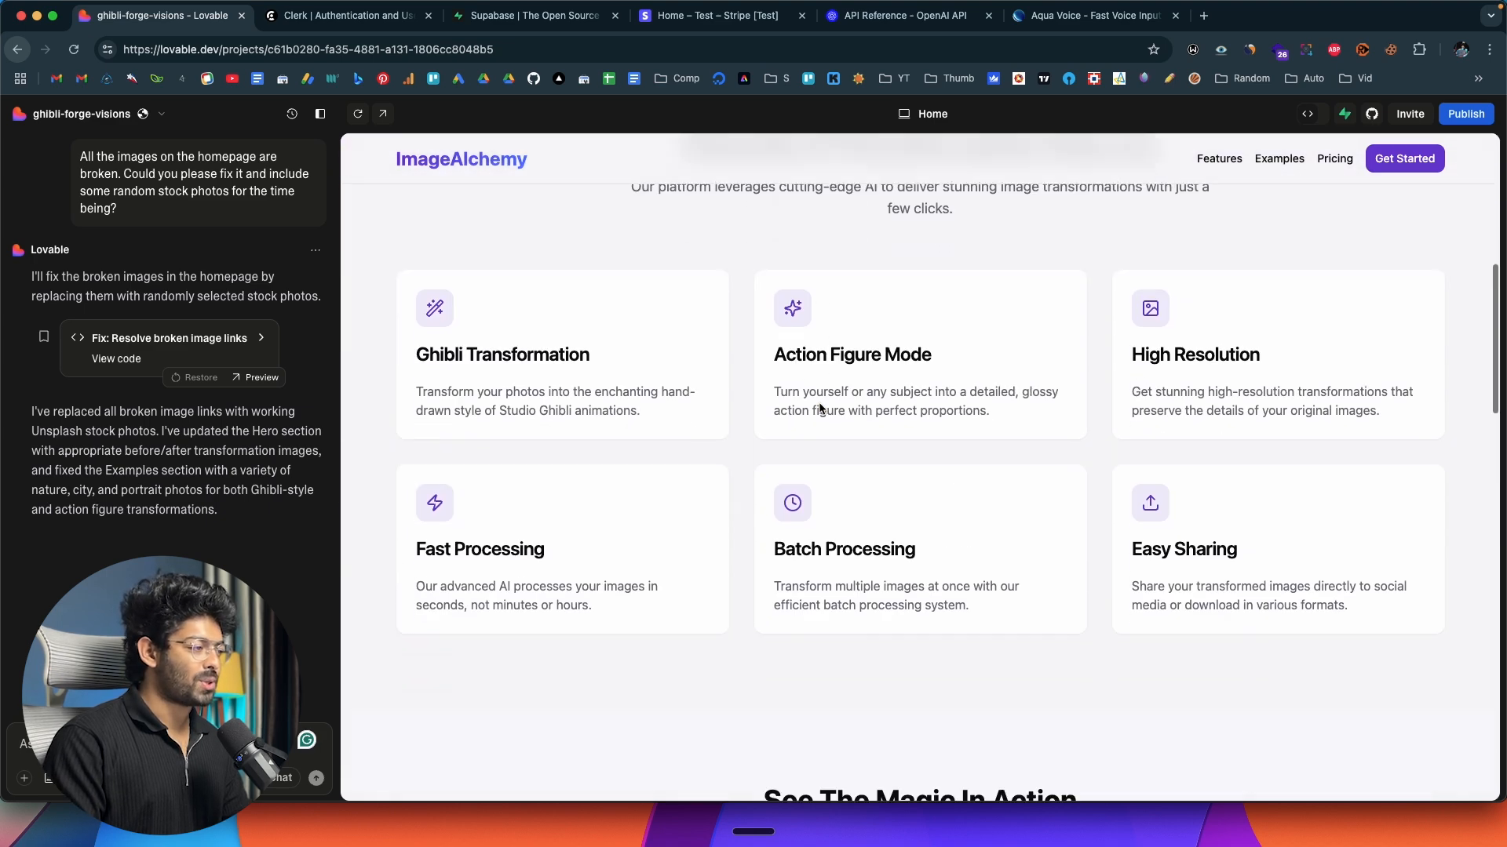
scroll(820, 408, "up", 5)
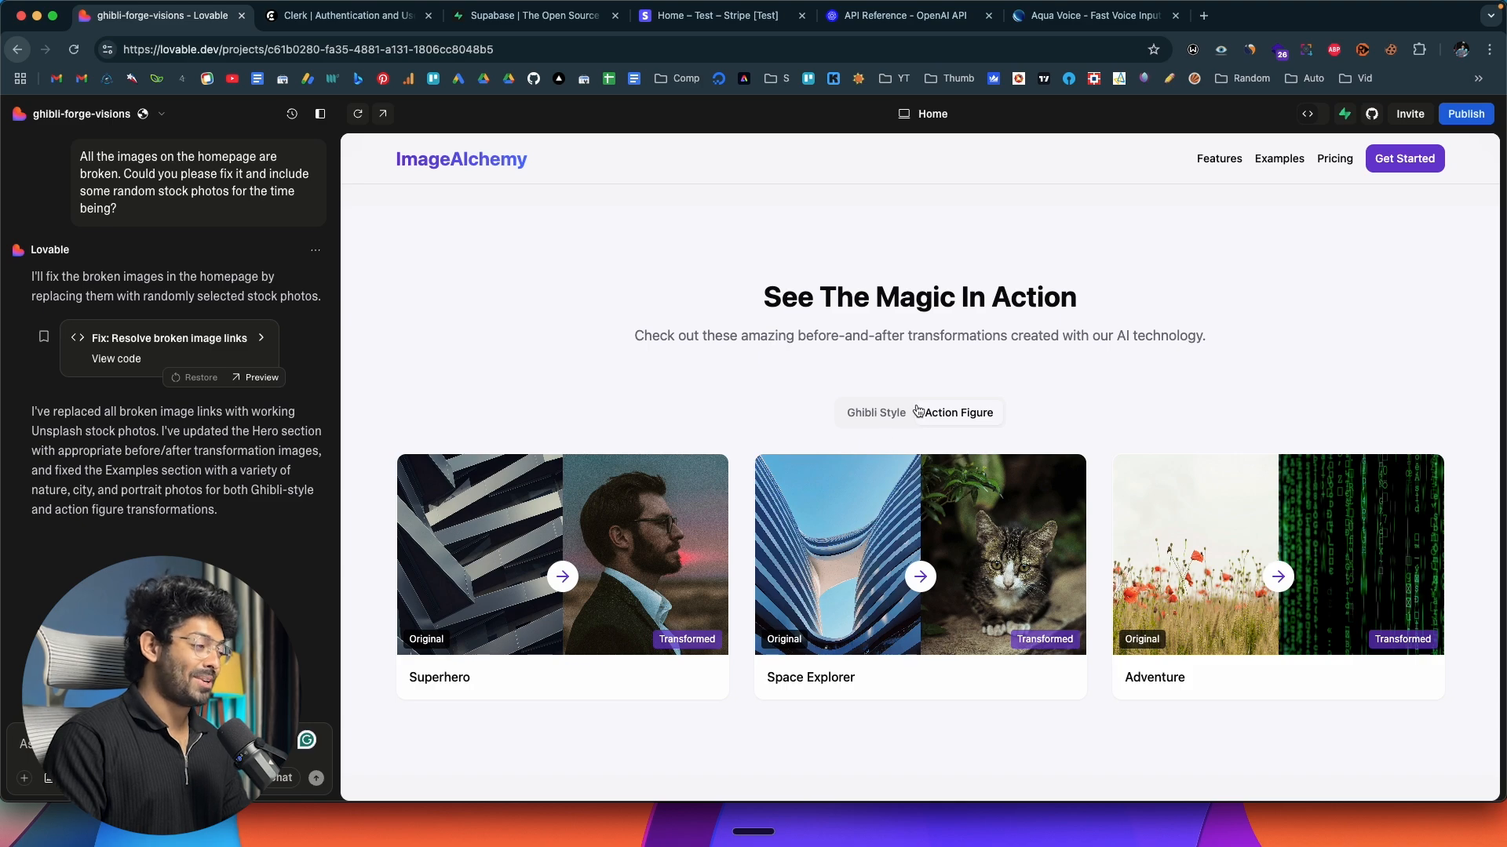
left_click(873, 416)
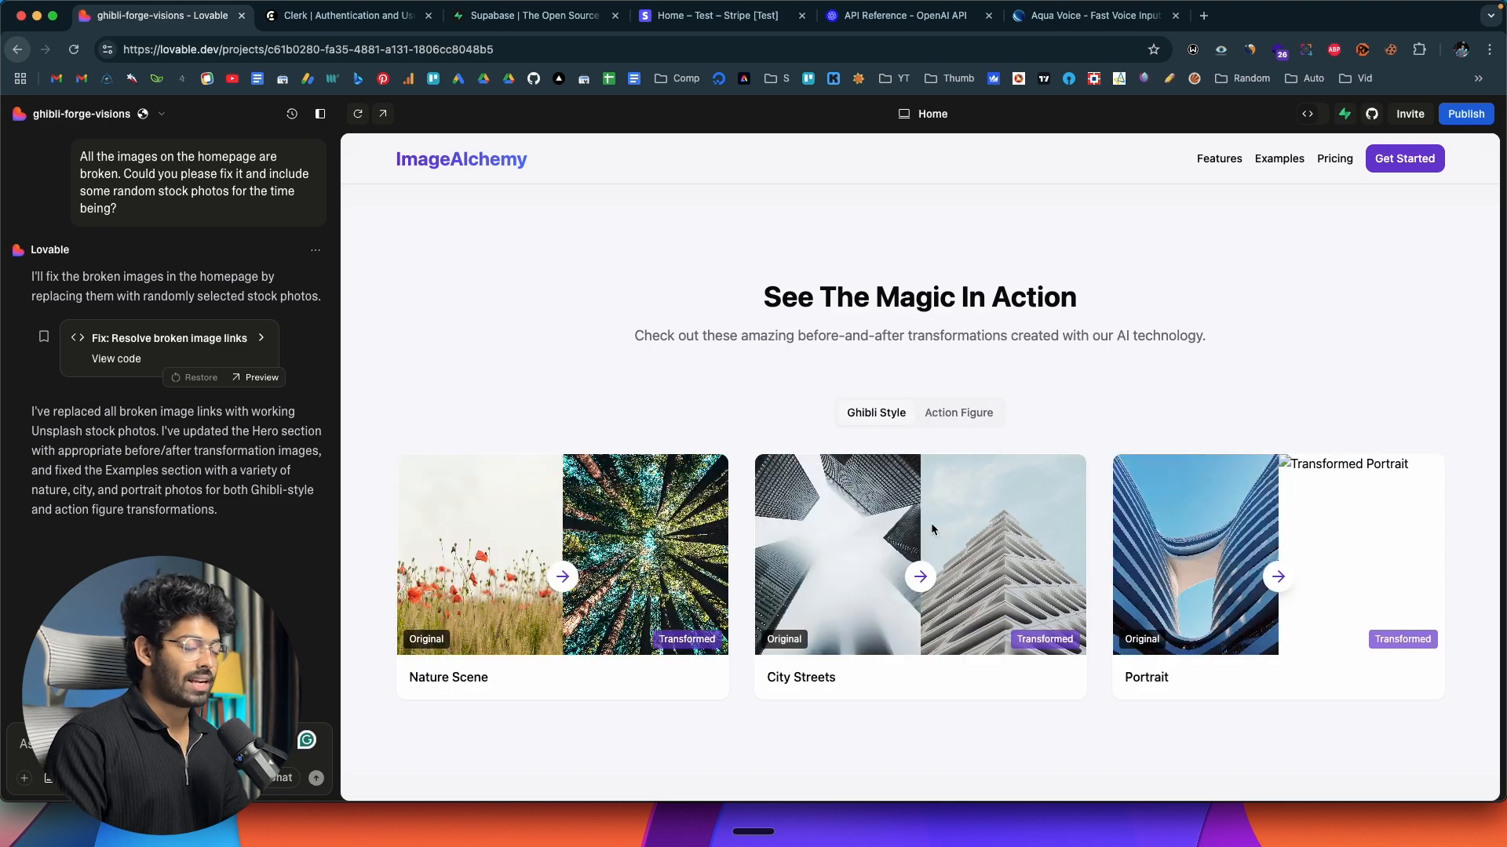
scroll(931, 523, "down", 10)
scroll(932, 529, "up", 3)
scroll(932, 529, "up", 8)
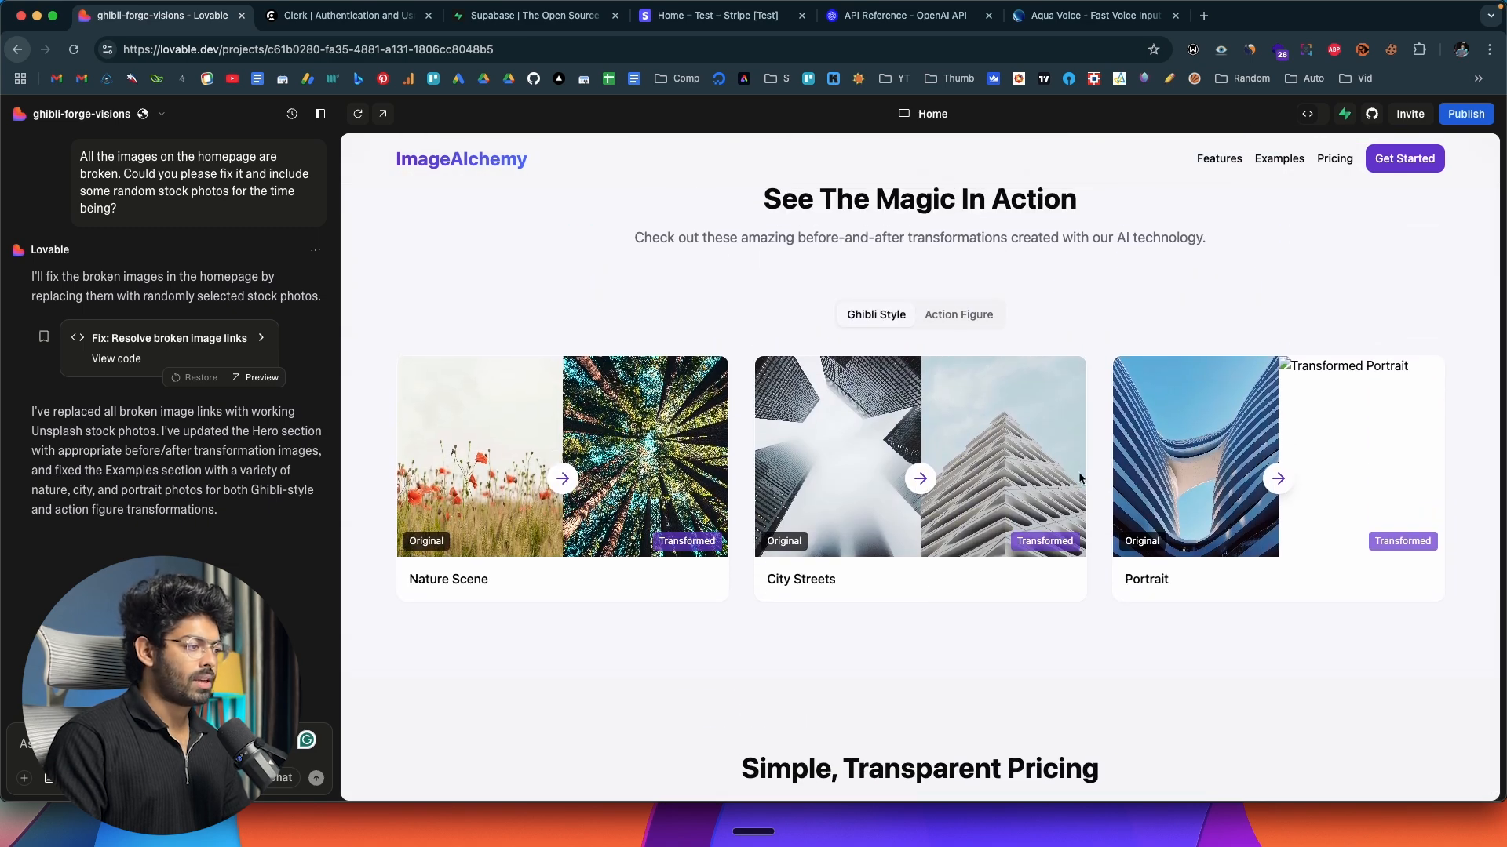
Compare the stock photos in the Action Figure examples with those in the Ghibli Style examples.
left_click(965, 324)
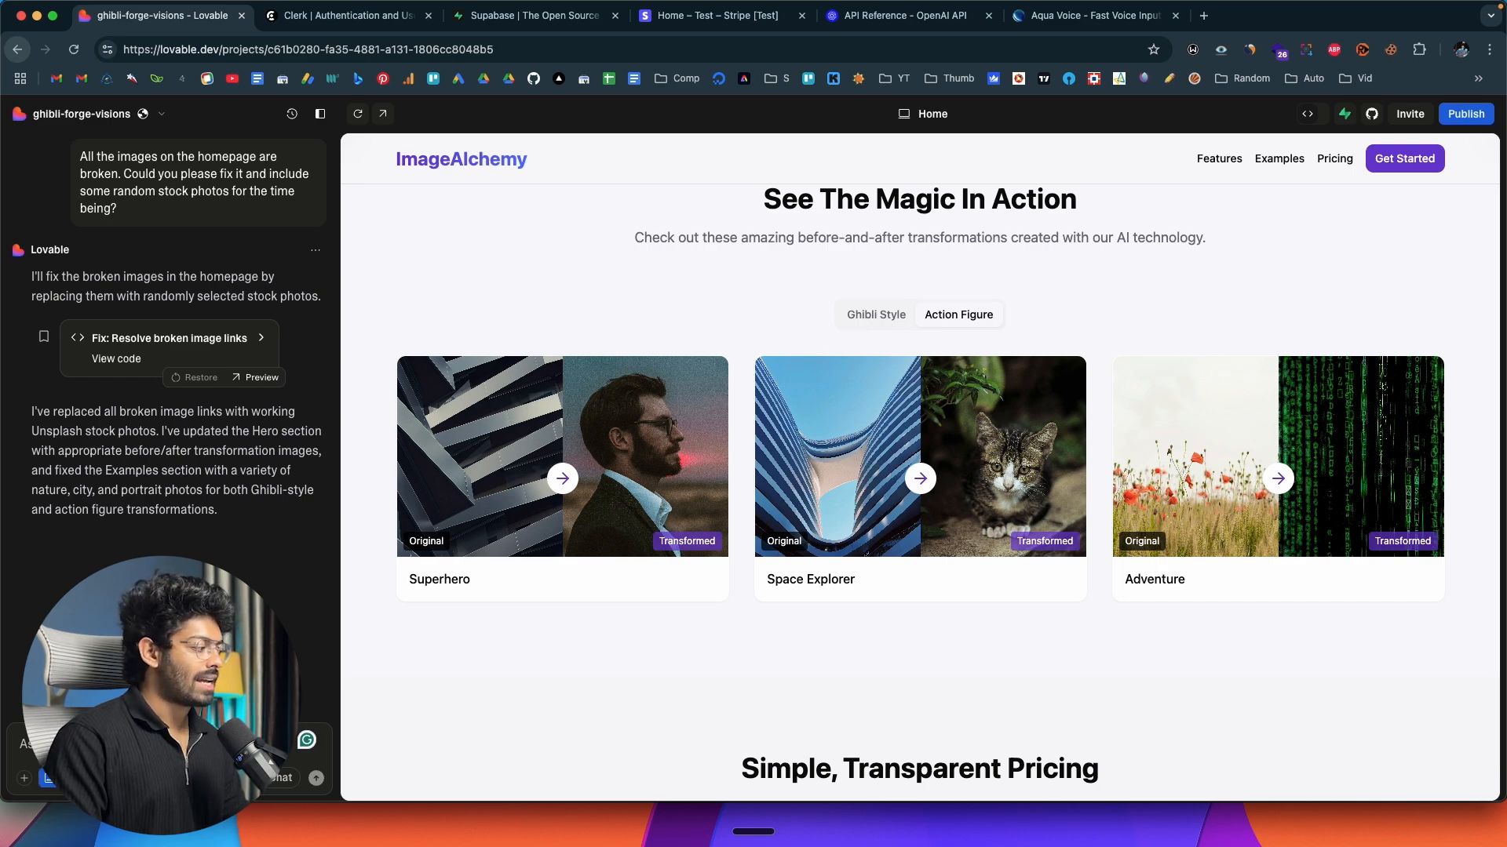
left_click(883, 323)
scroll(912, 388, "up", 3)
scroll(882, 426, "down", 3)
left_click(969, 336)
scroll(869, 456, "down", 5)
Ask Lovable to redesign the landing page's hero section with a different, attractive color, plus animations and the existing floating effect.
scroll(870, 460, "up", 10)
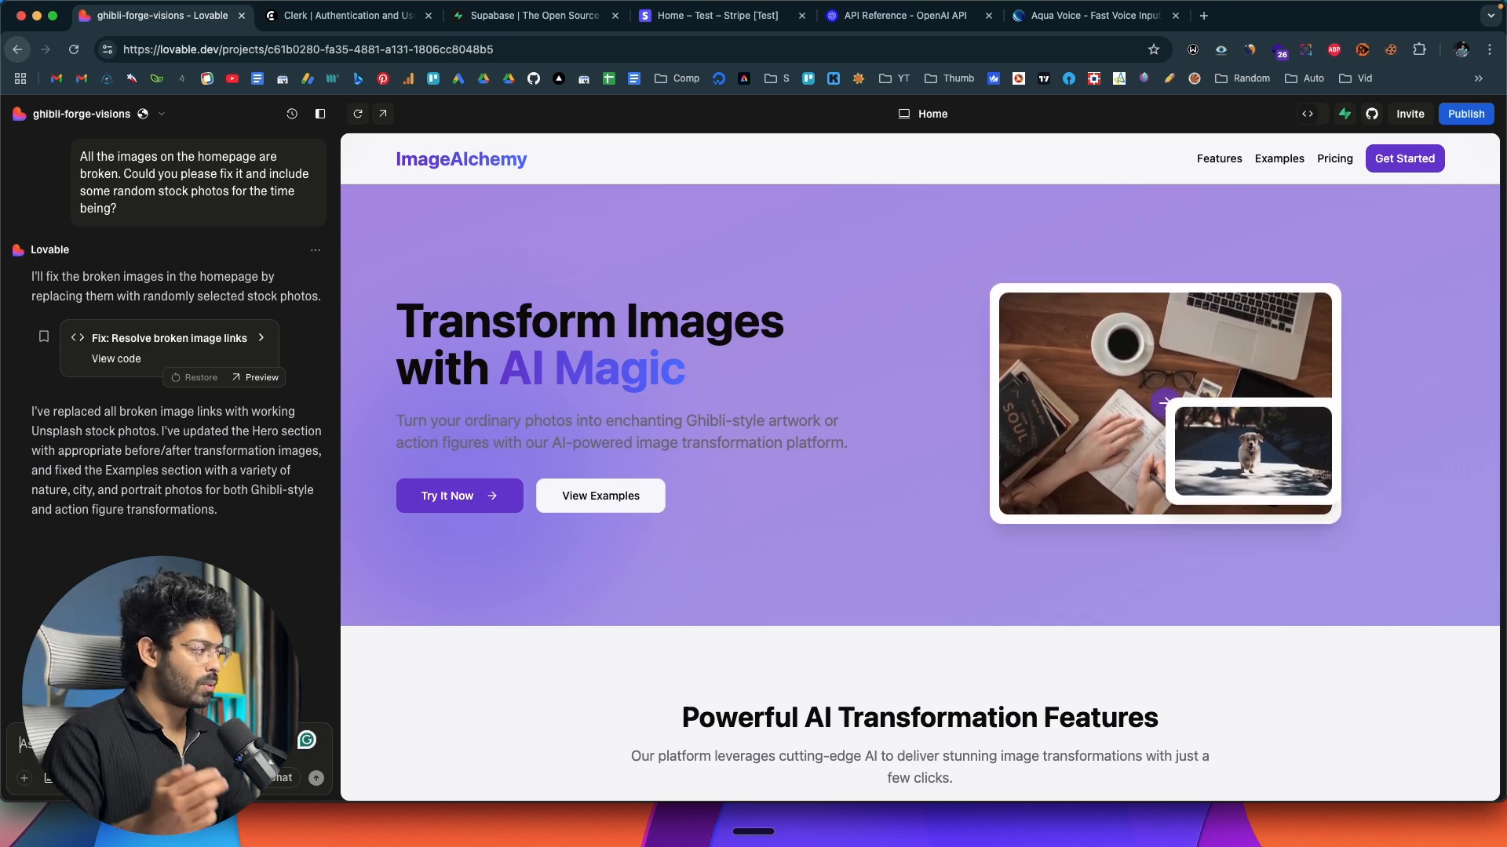
key("fn")
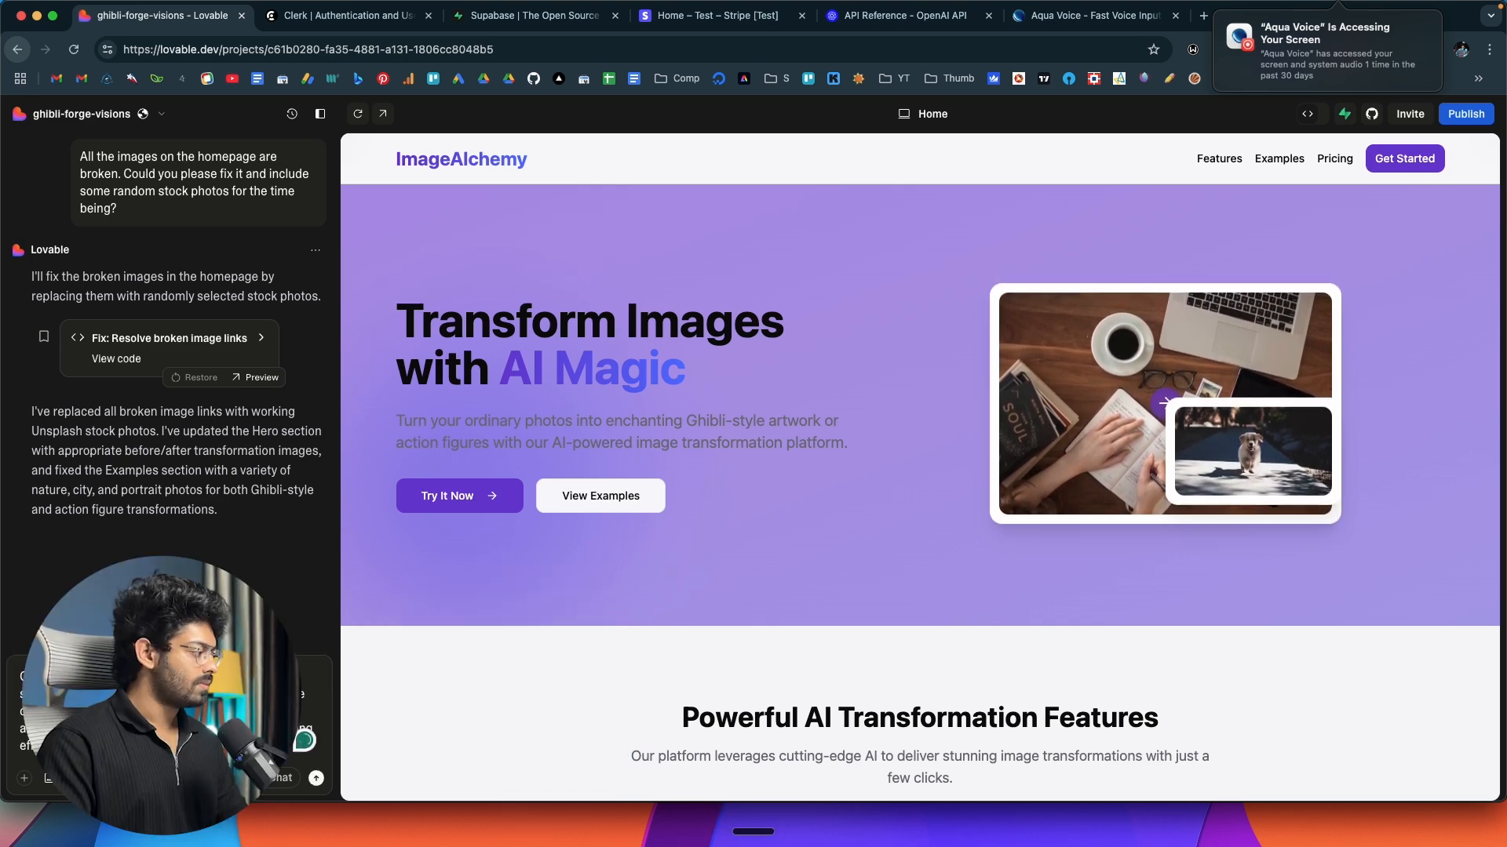
left_click(317, 779)
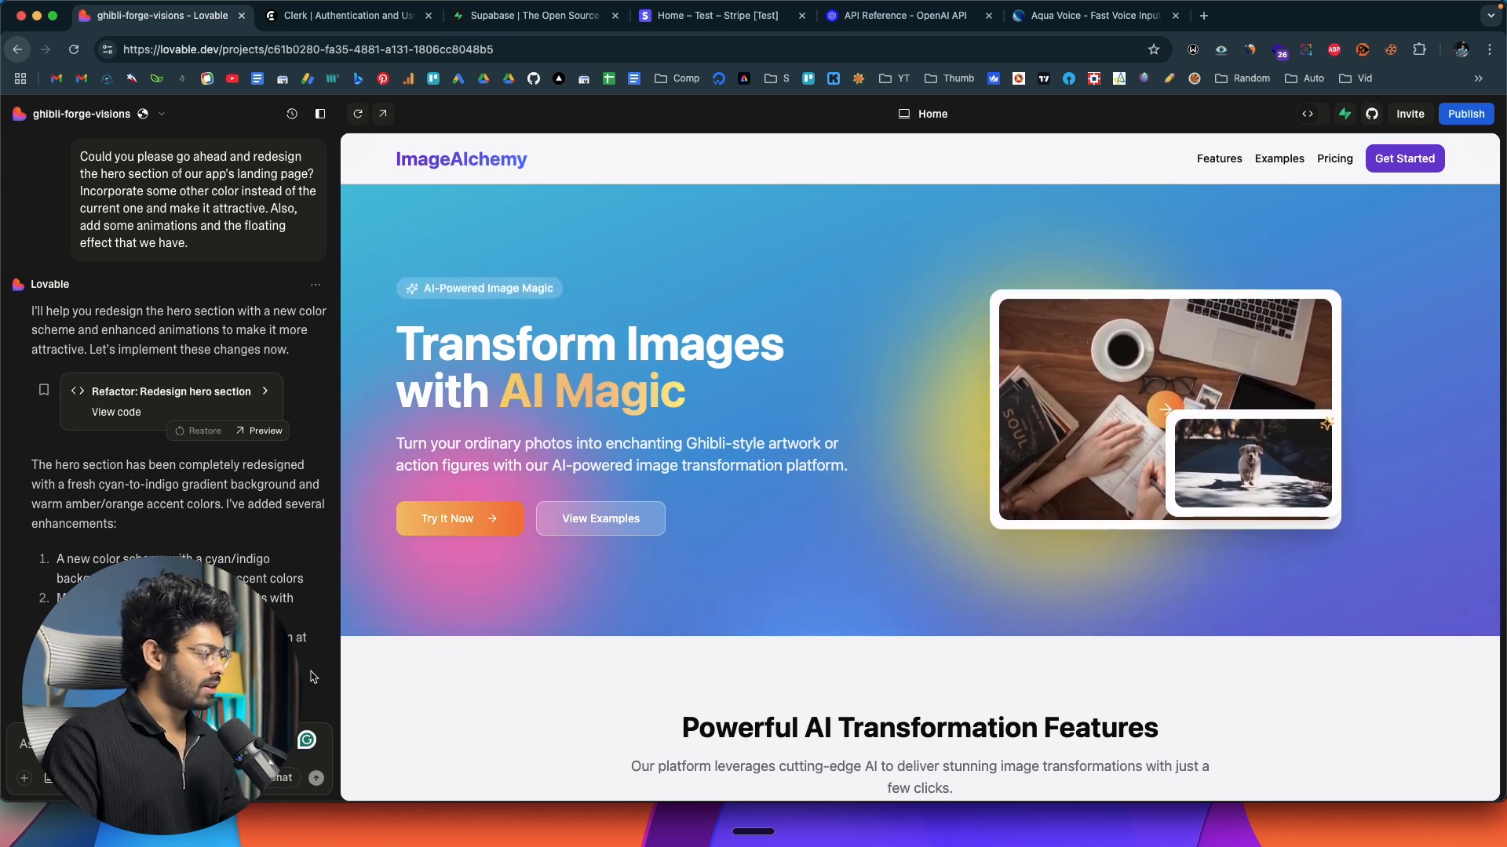
Ask Lovable to slow down the animation of the selected hero image div on the landing page.
left_click(121, 778)
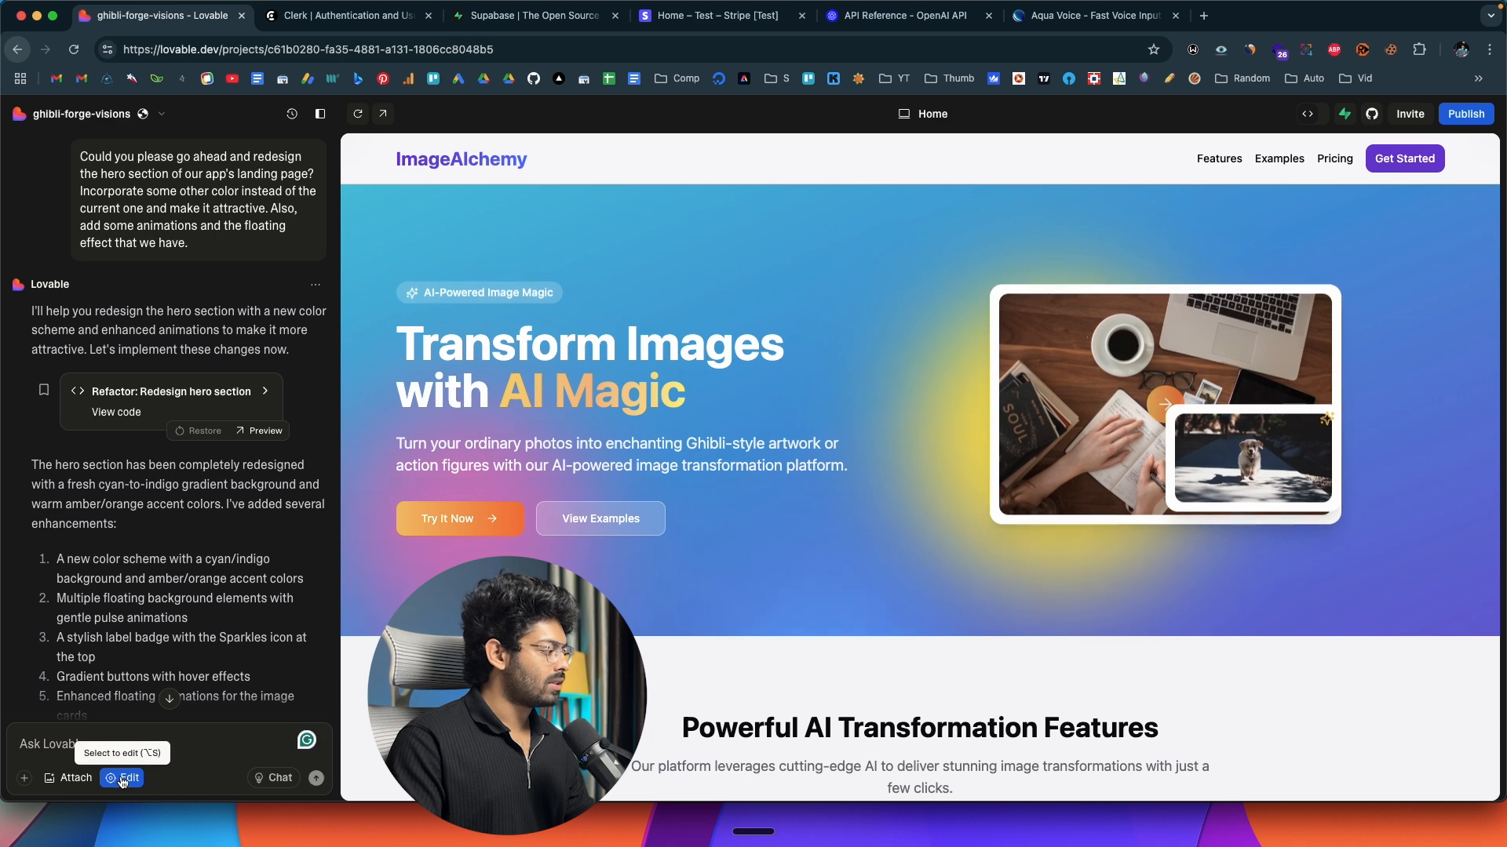
left_click(1077, 373)
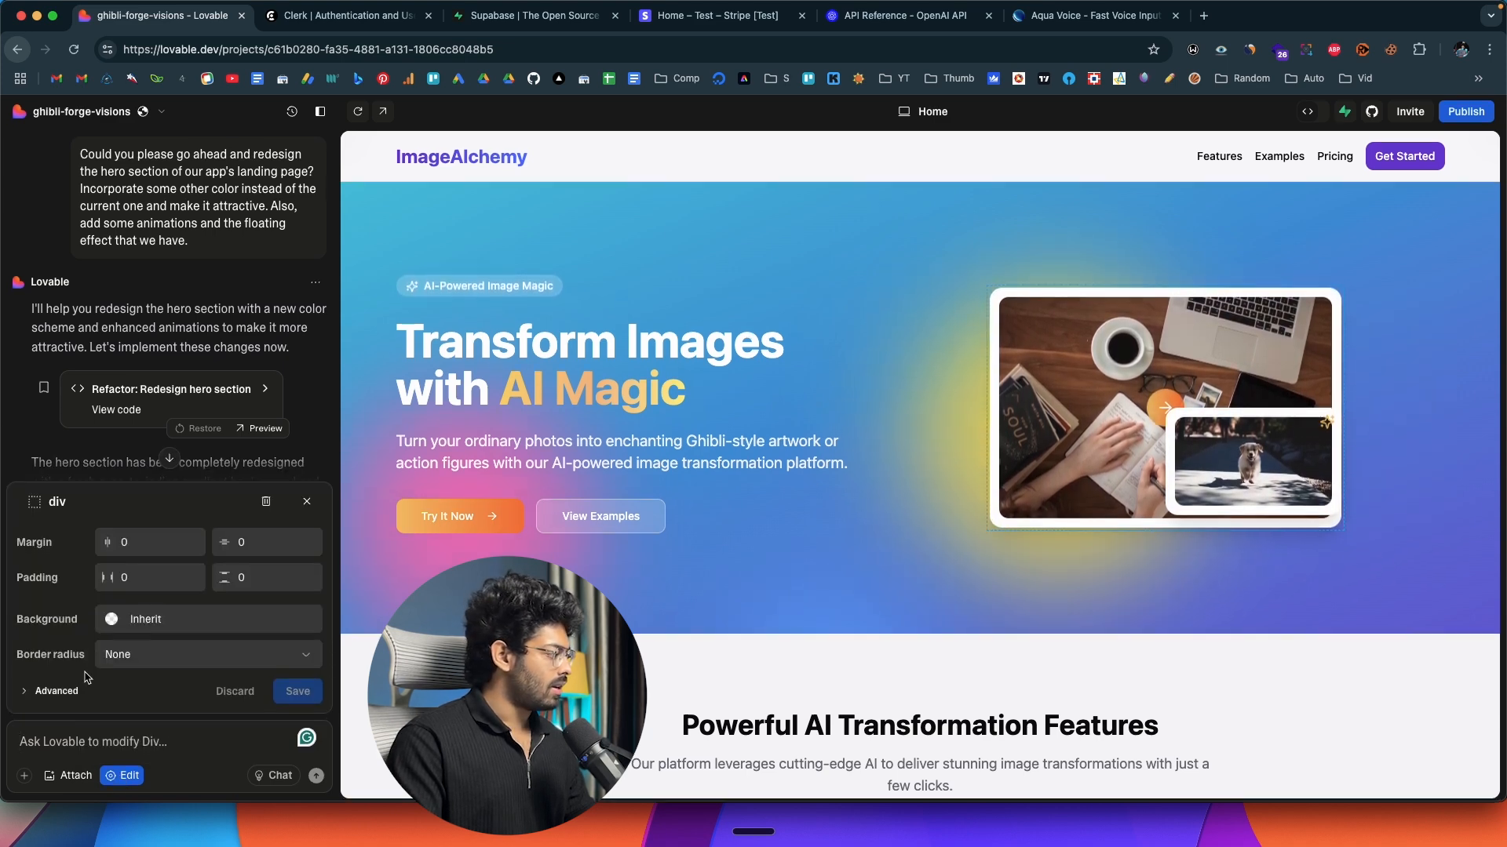
left_click(121, 743)
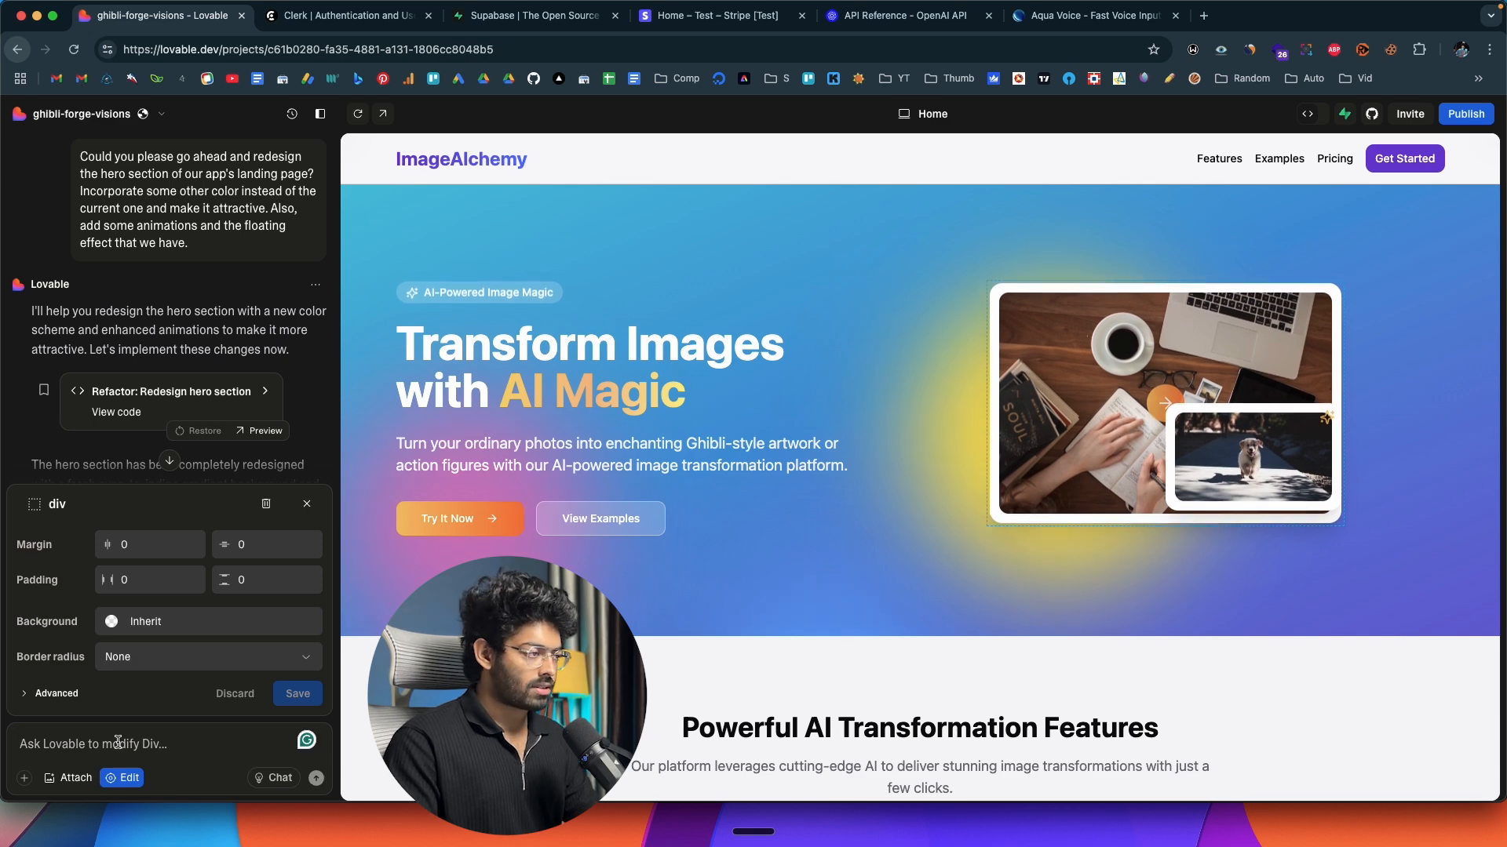
key("fn")
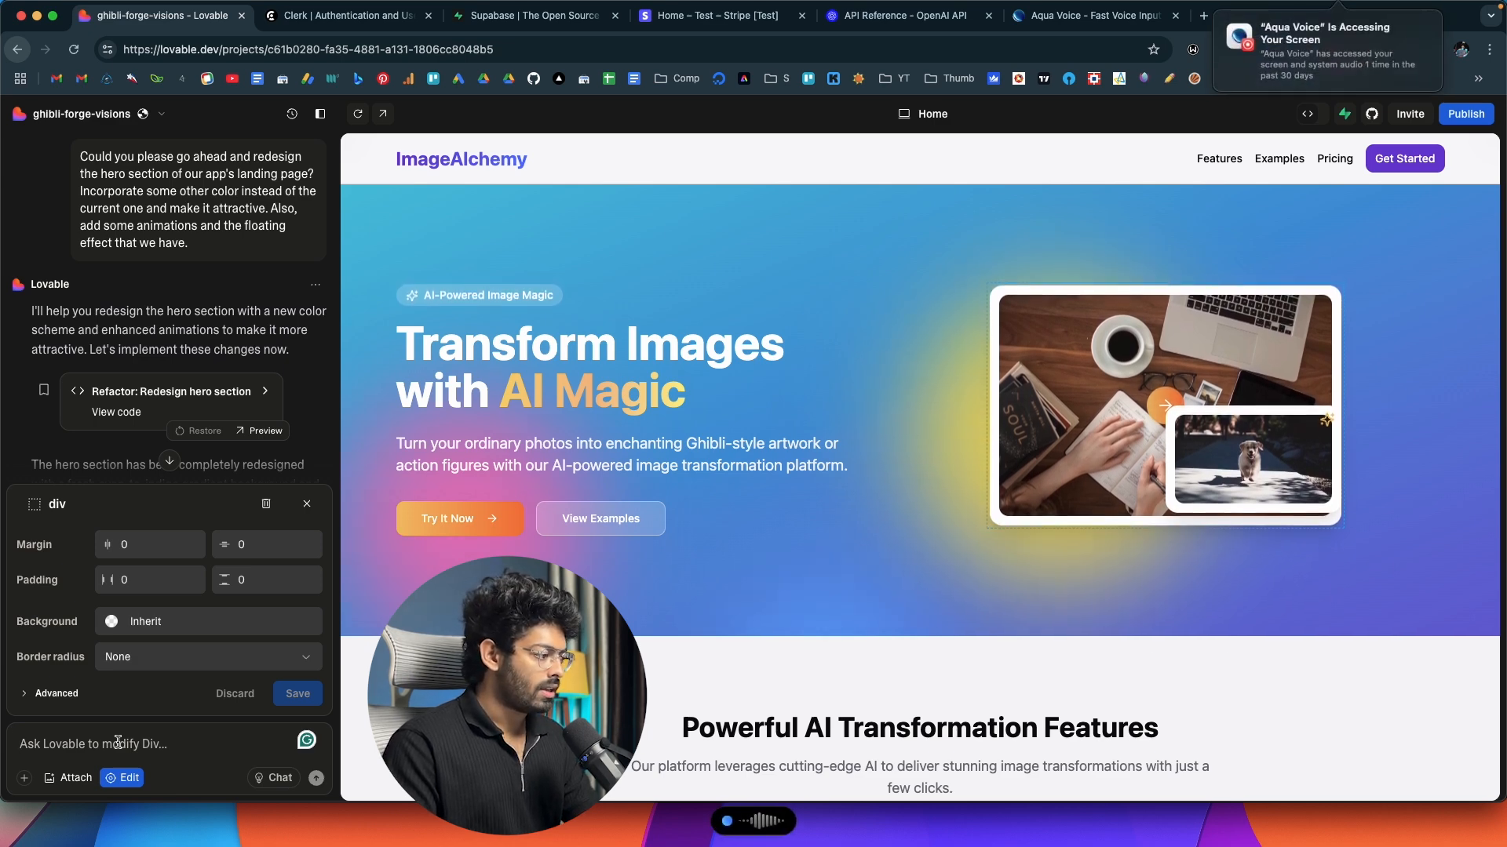
key("fn")
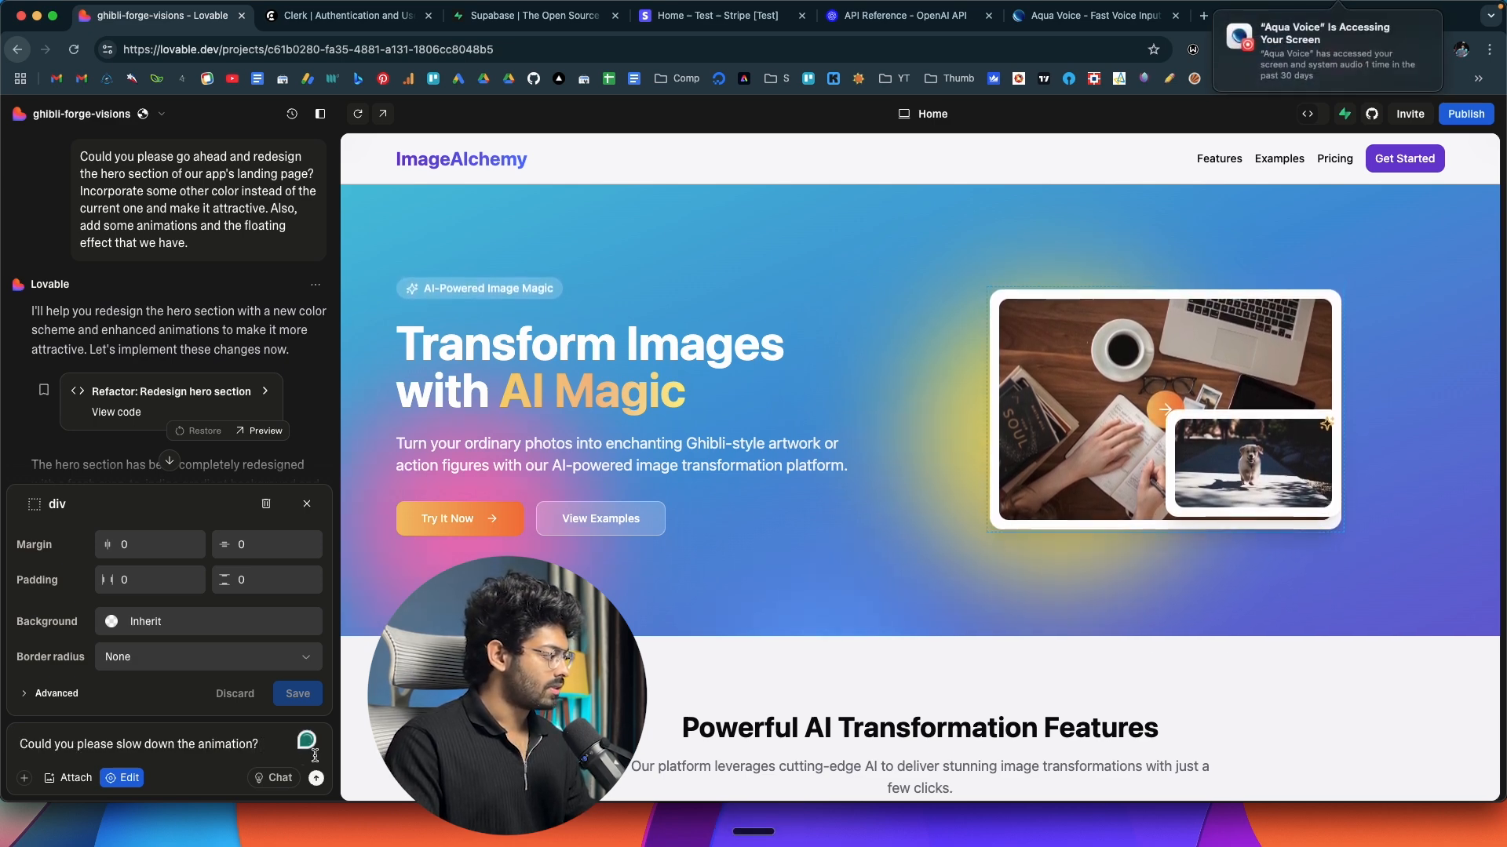
left_click(316, 779)
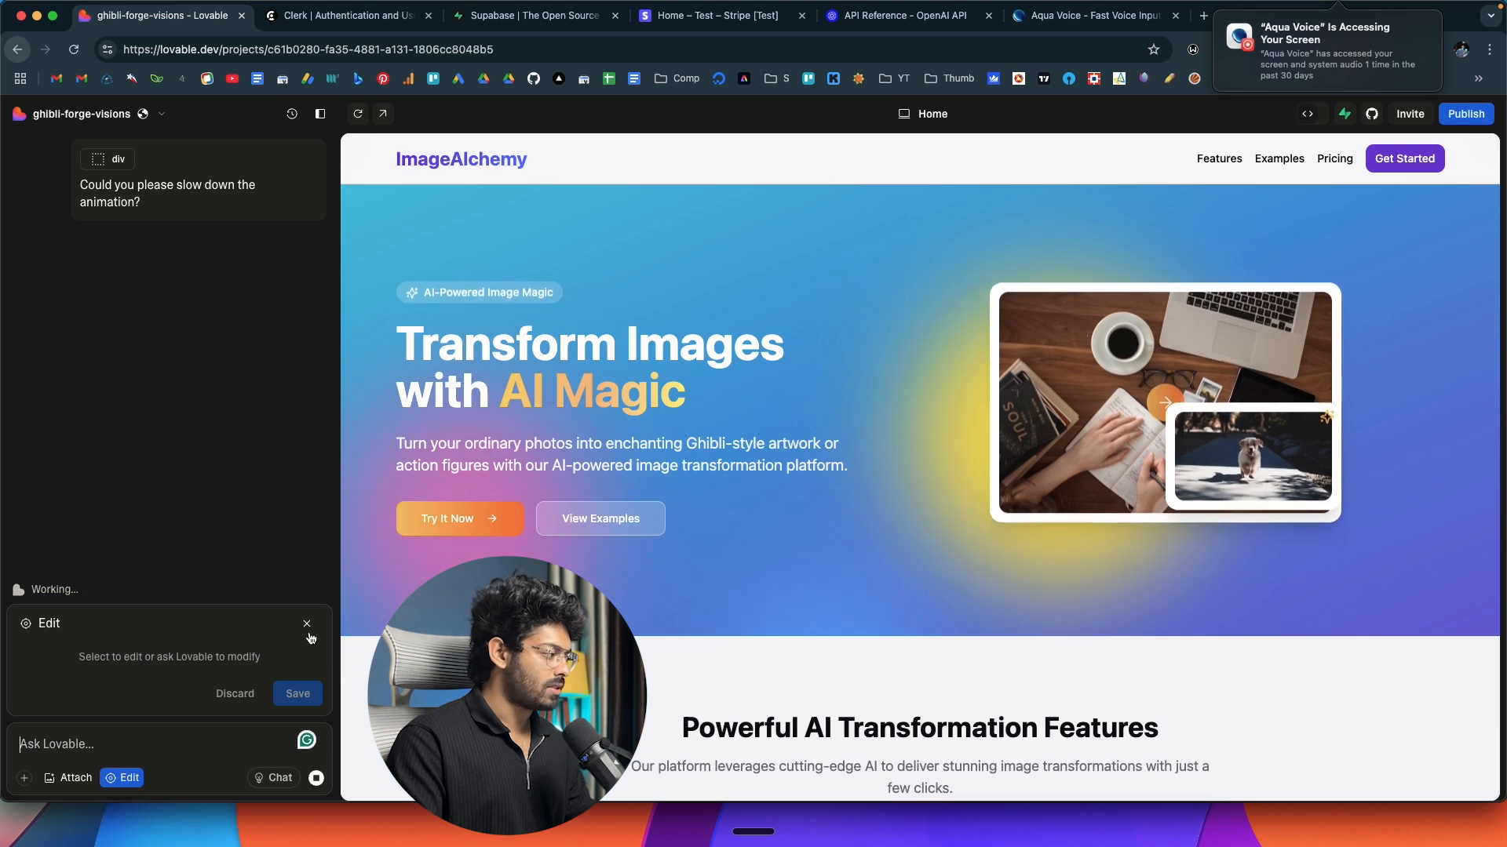
left_click(307, 625)
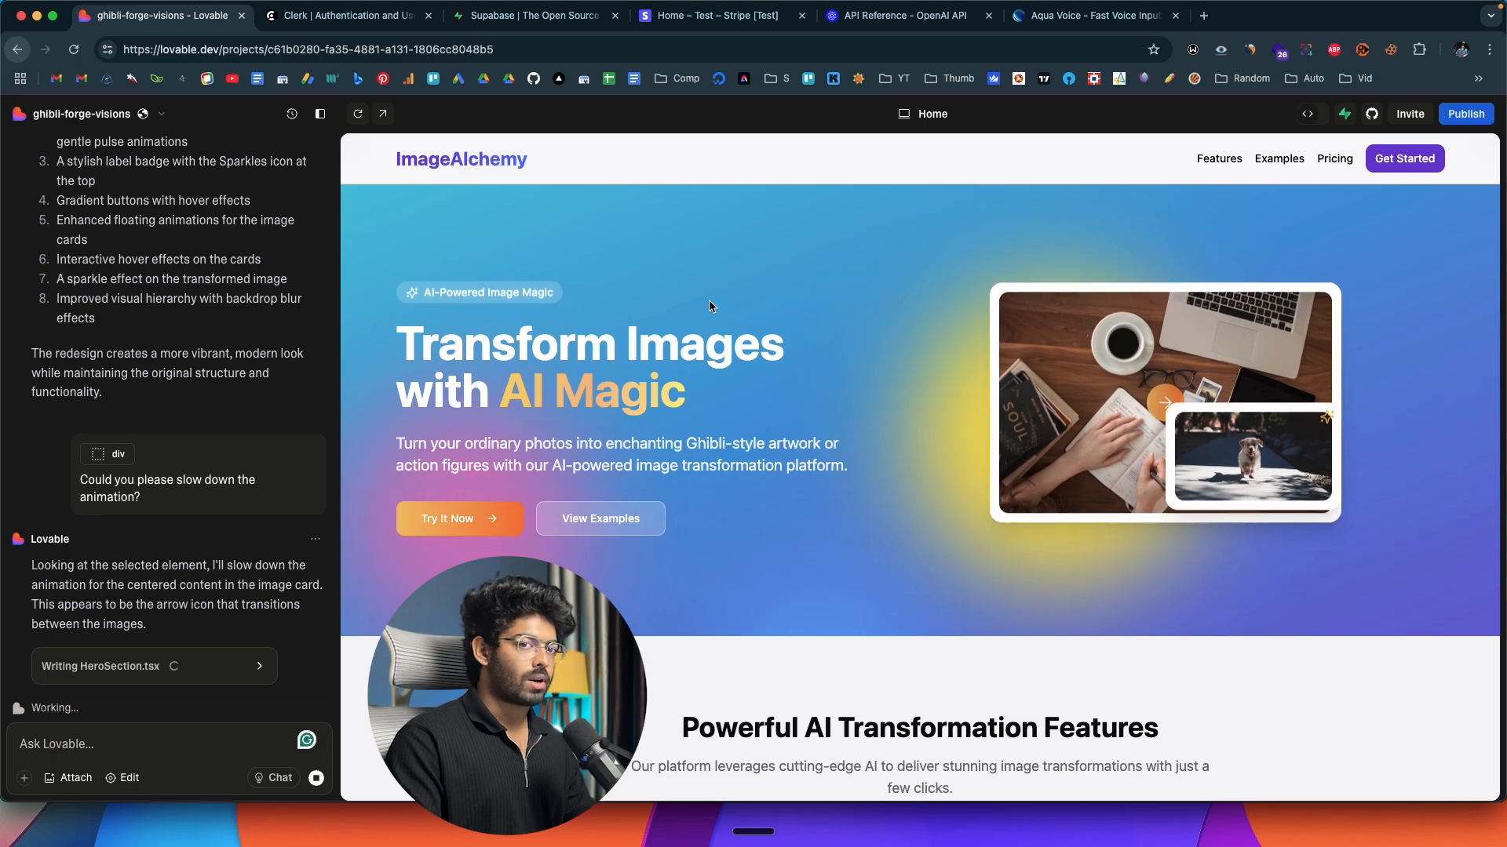
Review the landing page from the hero section down to the before-and-after examples, including the Action Figure samples.
scroll(708, 301, "down", 15)
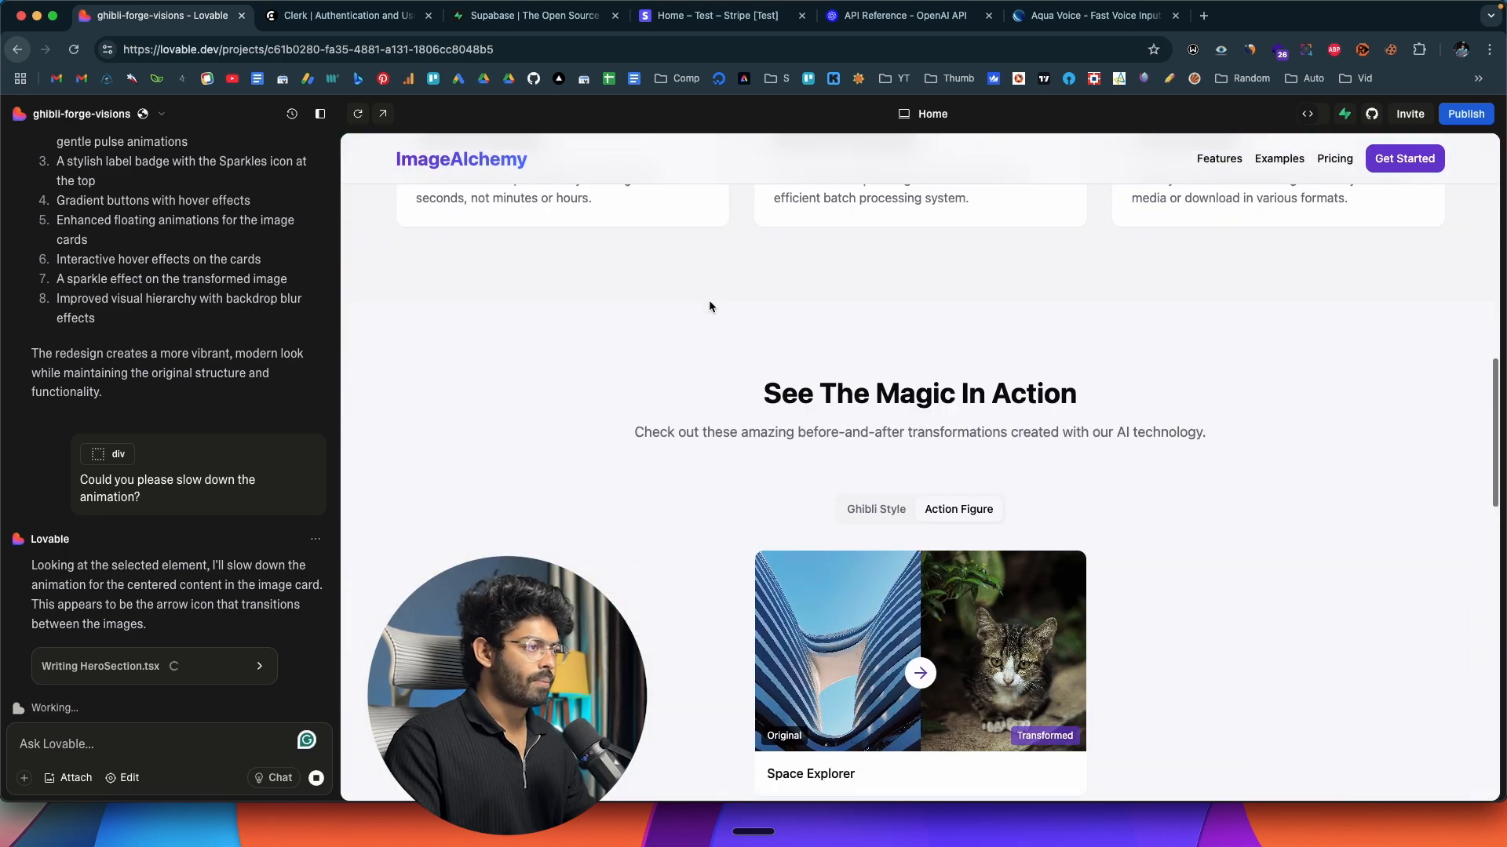
scroll(714, 301, "up", 15)
scroll(718, 300, "down", 20)
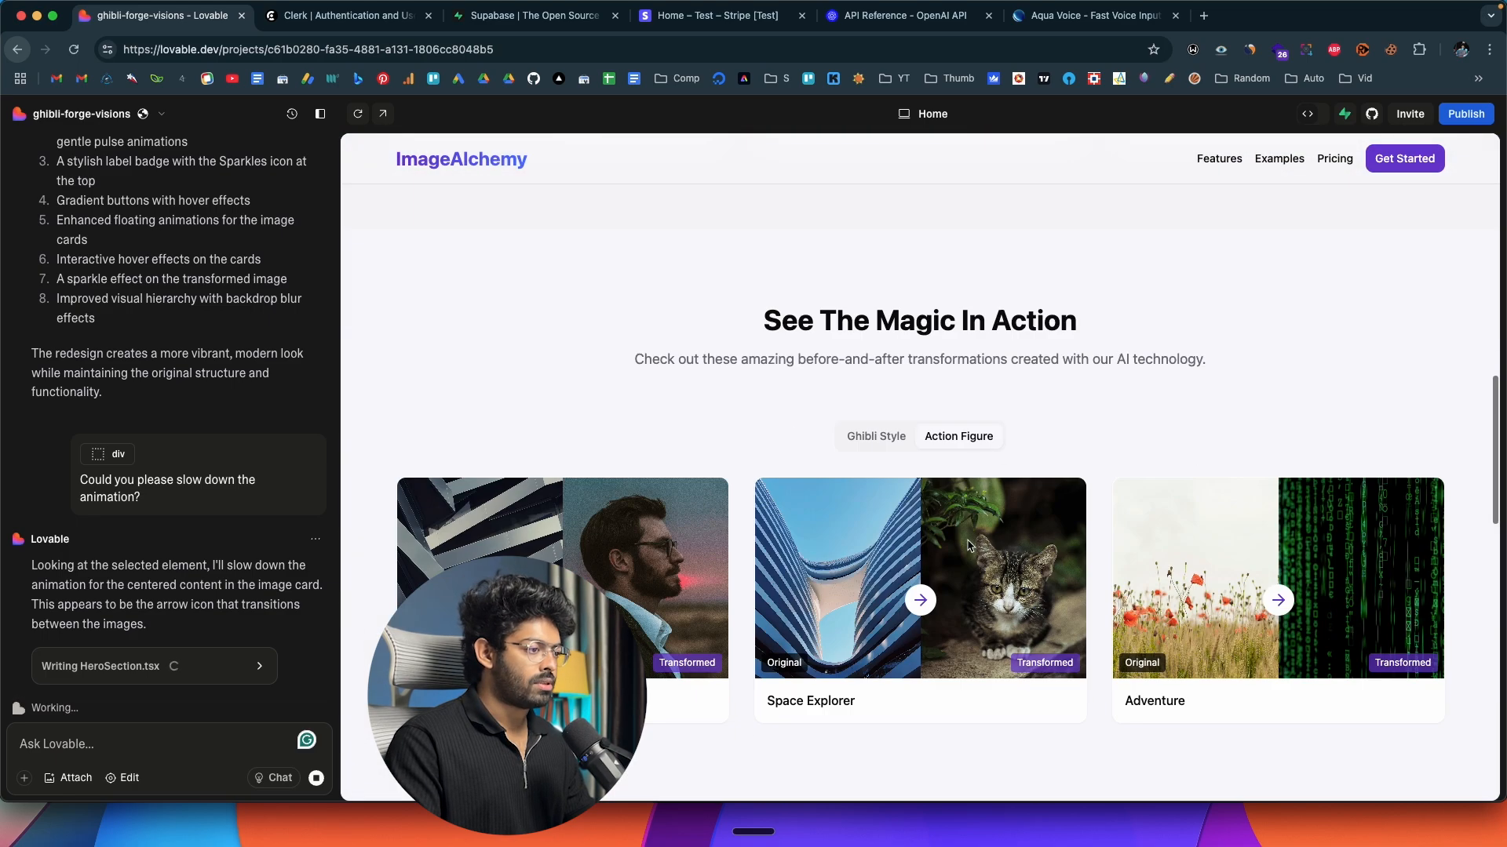
scroll(846, 534, "down", 8)
scroll(846, 531, "up", 20)
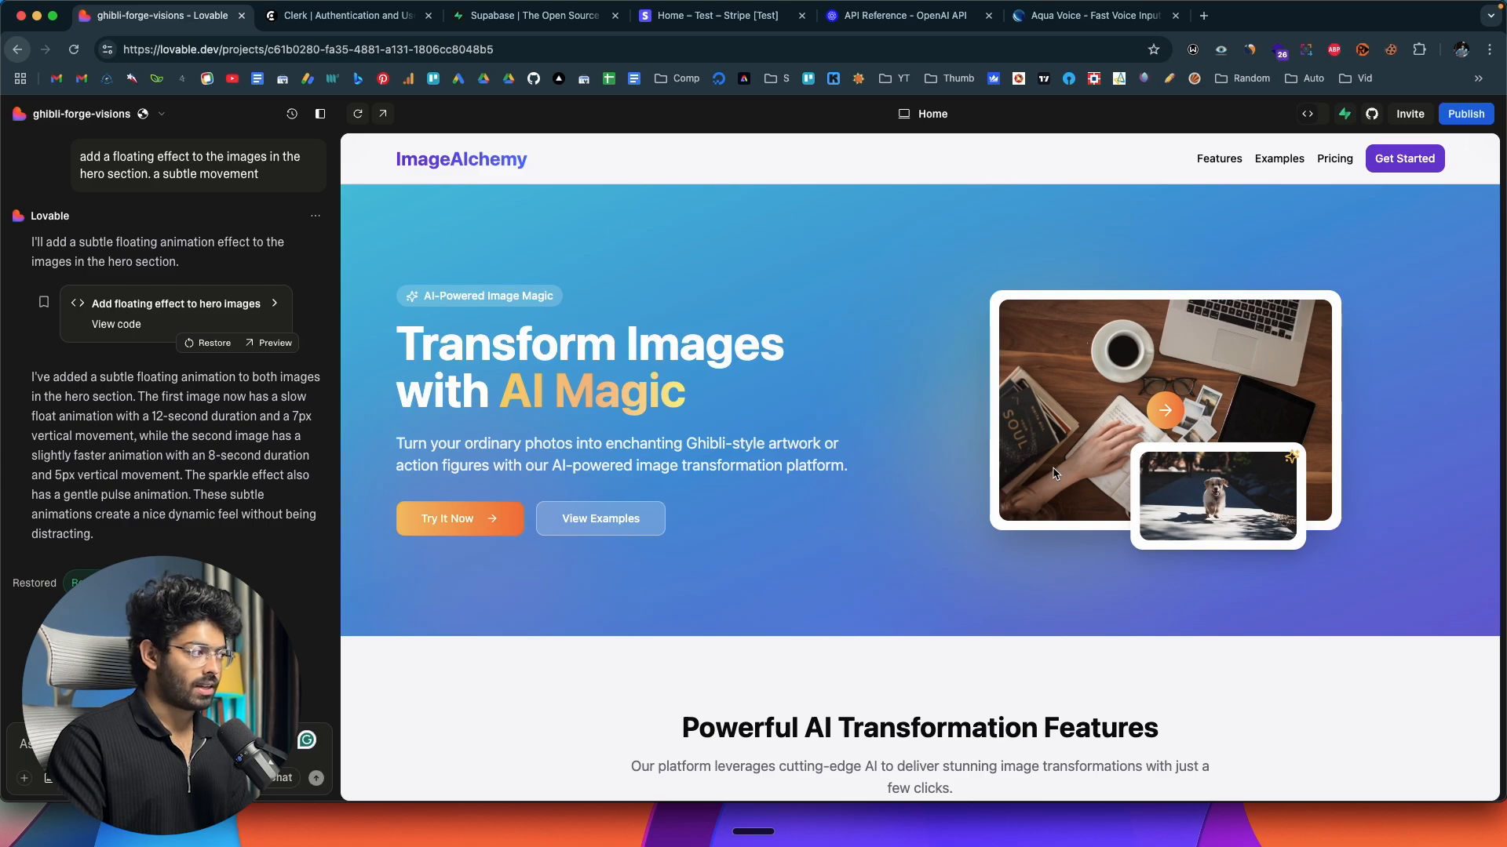
scroll(807, 510, "down", 20)
scroll(807, 511, "up", 10)
left_click(951, 466)
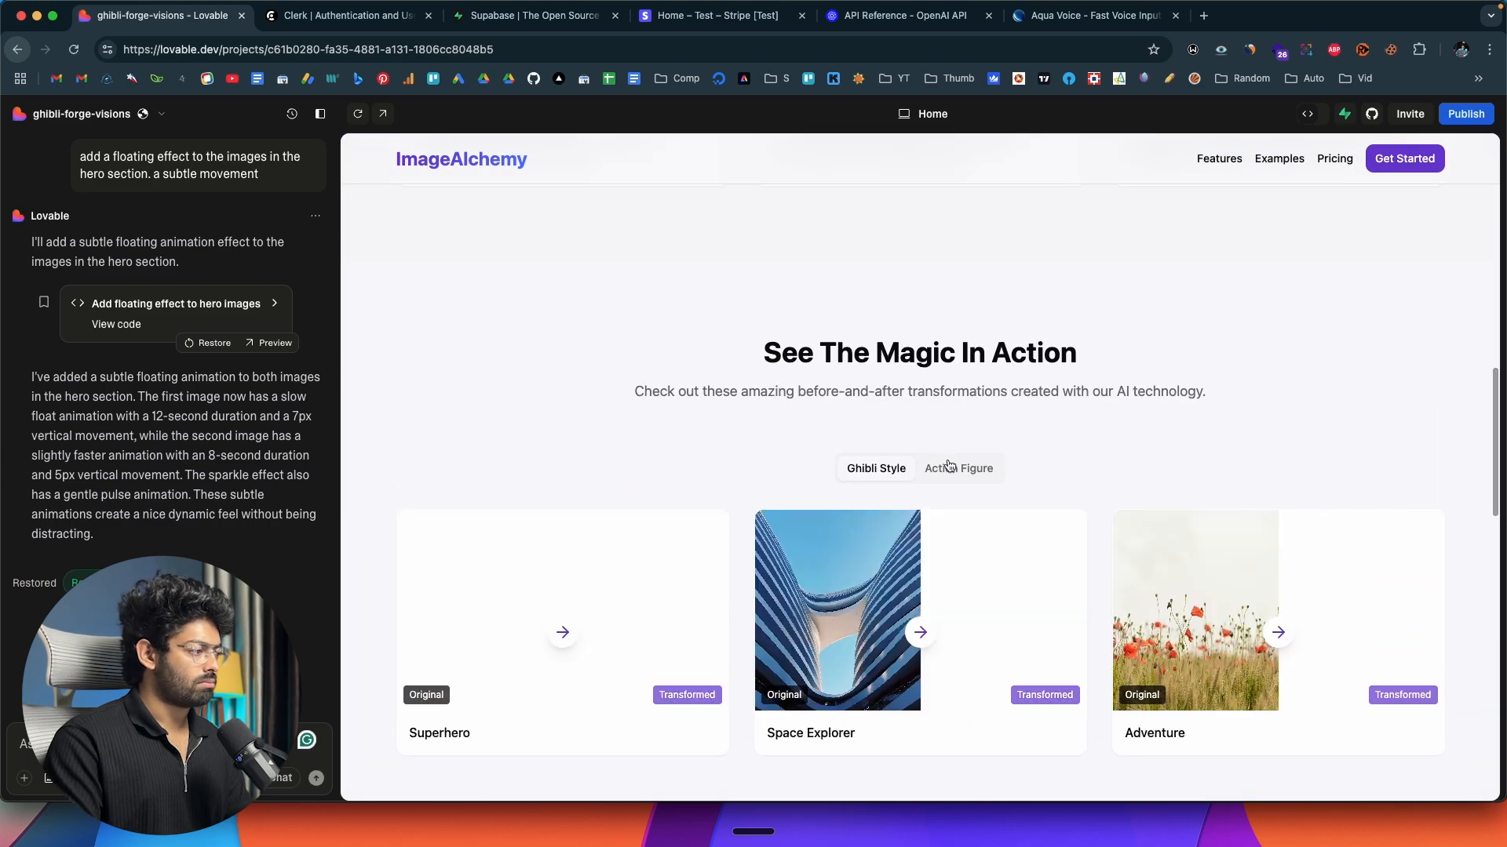
scroll(849, 488, "down", 10)
scroll(849, 488, "up", 20)
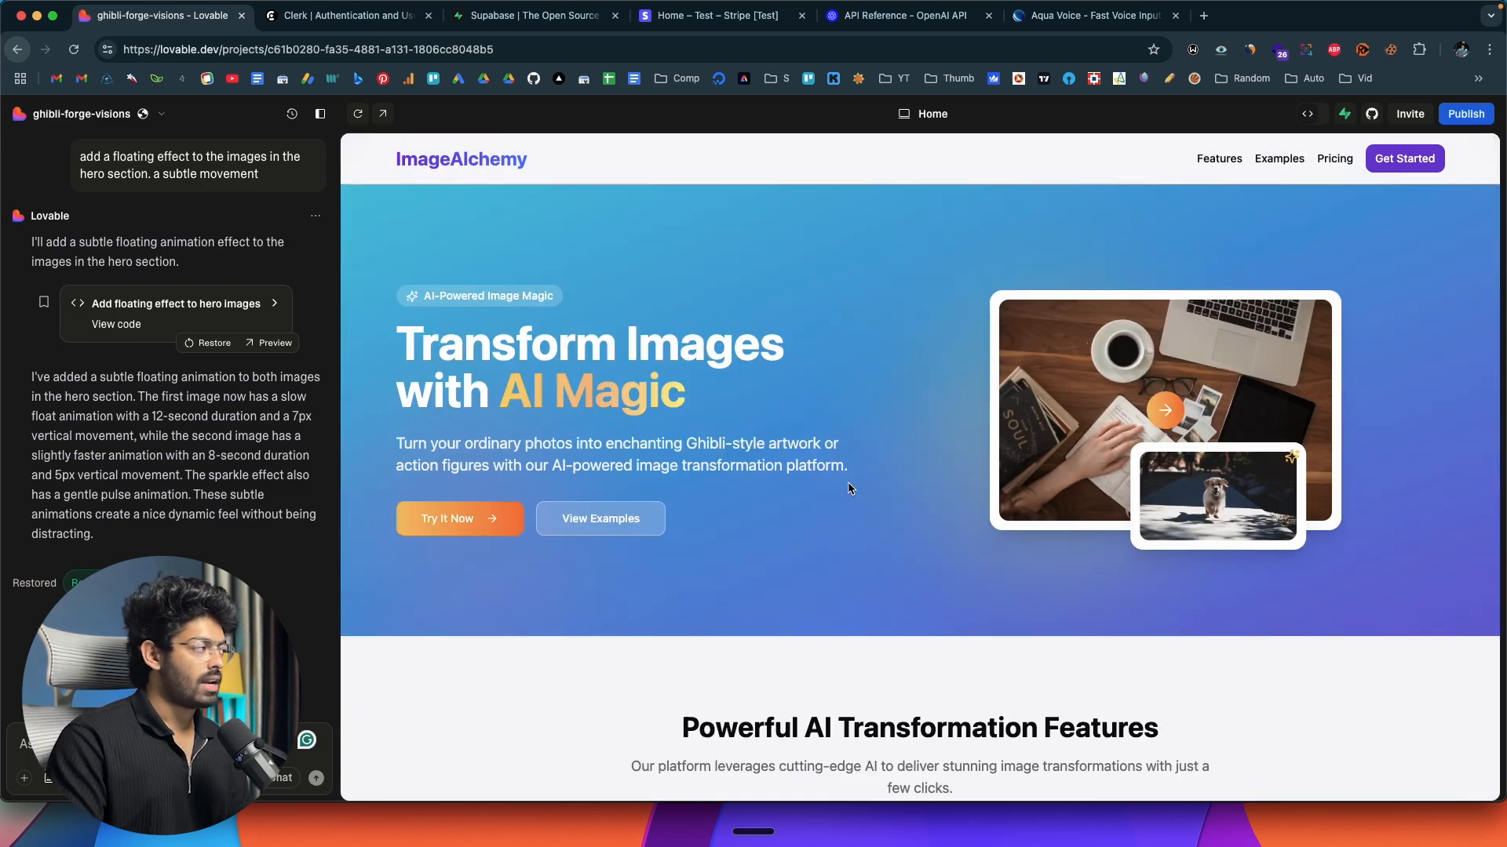
Switch to Clerk and compare the Free and Pro plans on its pricing page.
left_click(345, 18)
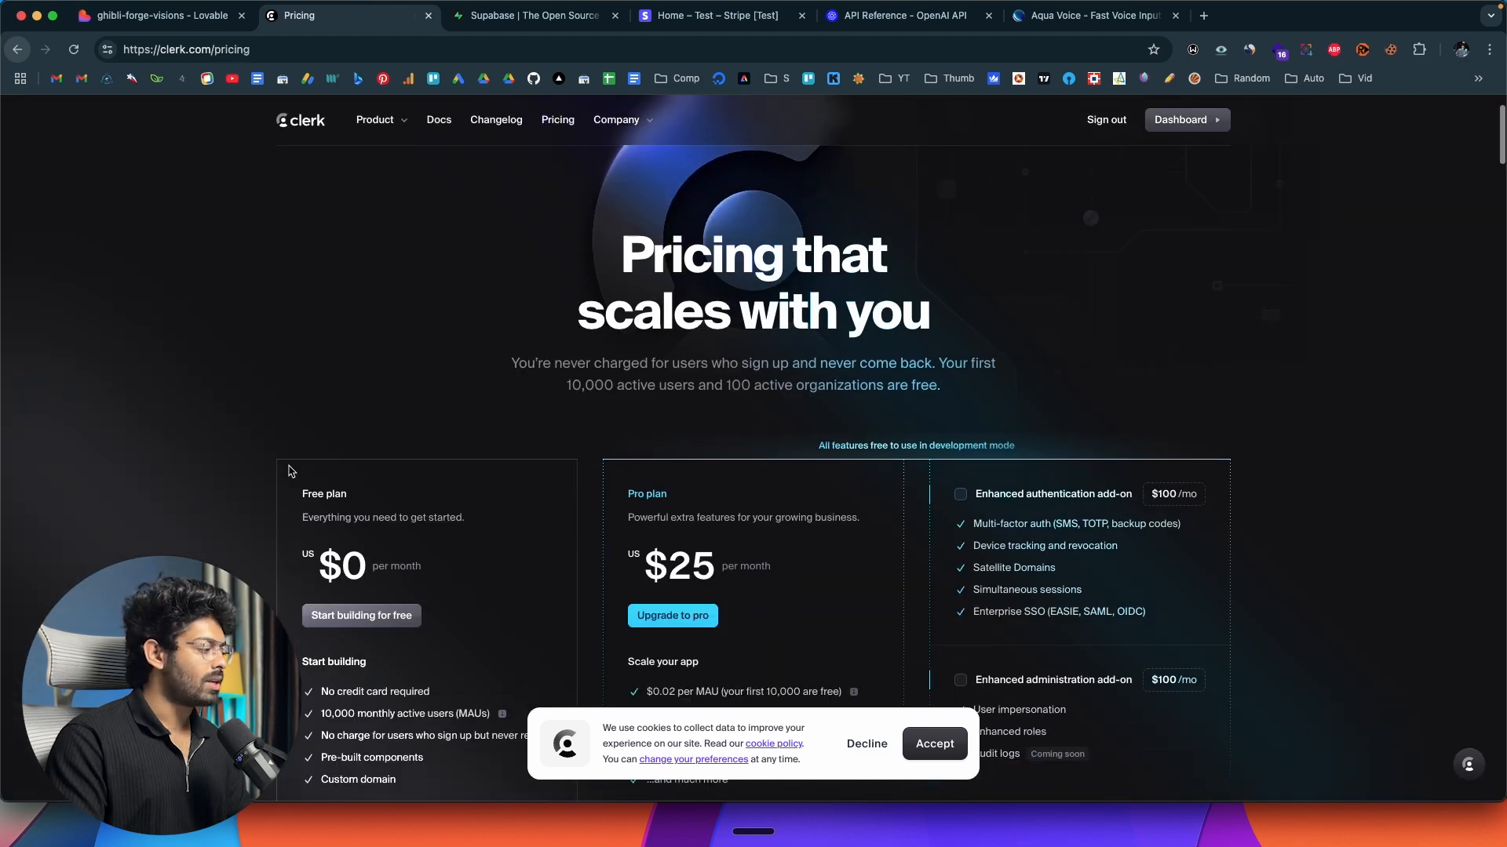
scroll(289, 471, "down", 5)
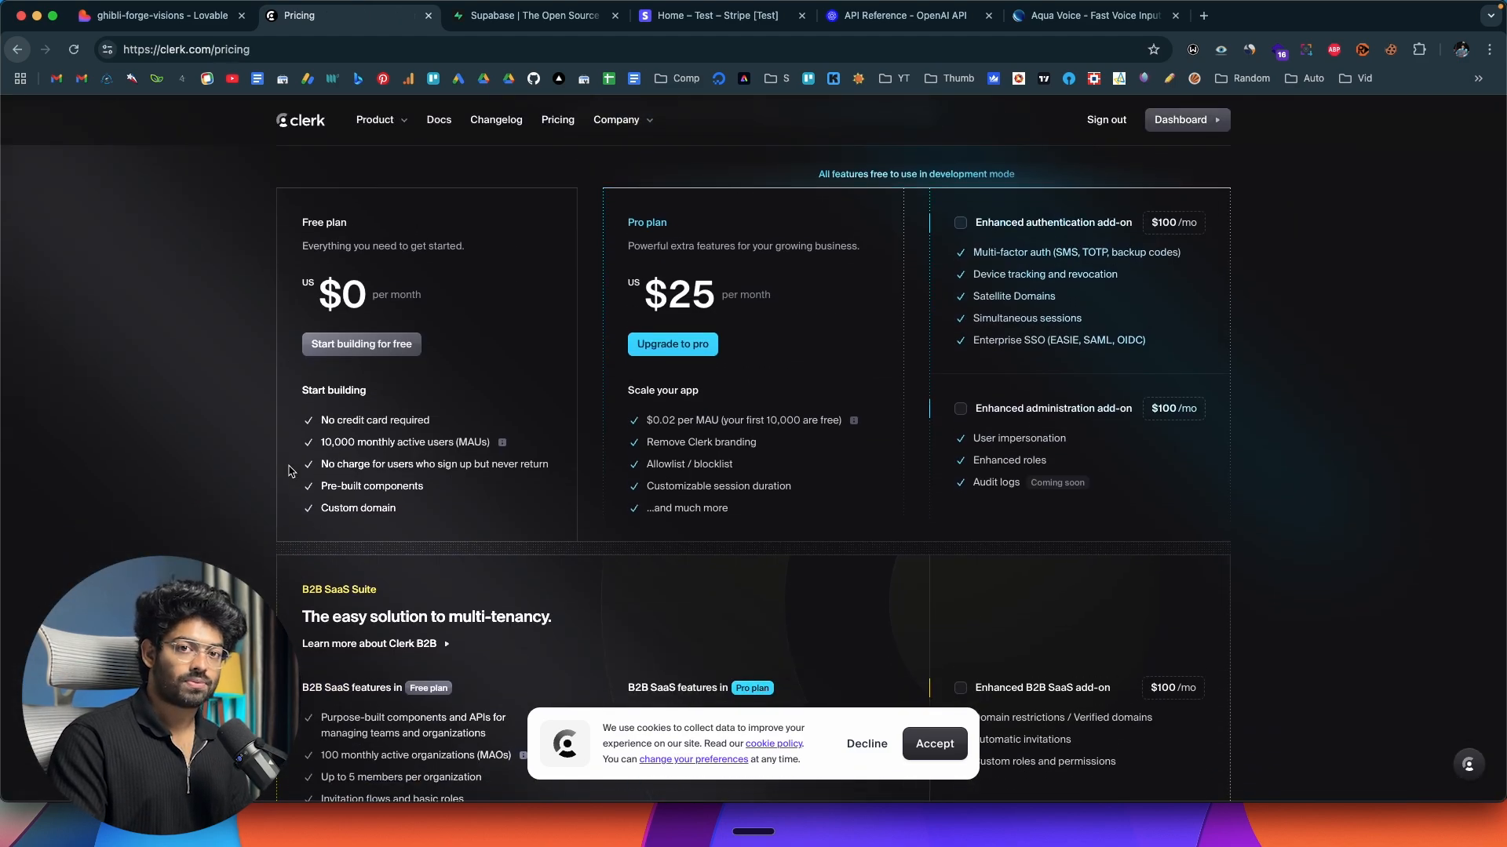
left_click_drag(308, 299, 502, 295)
left_click(375, 299)
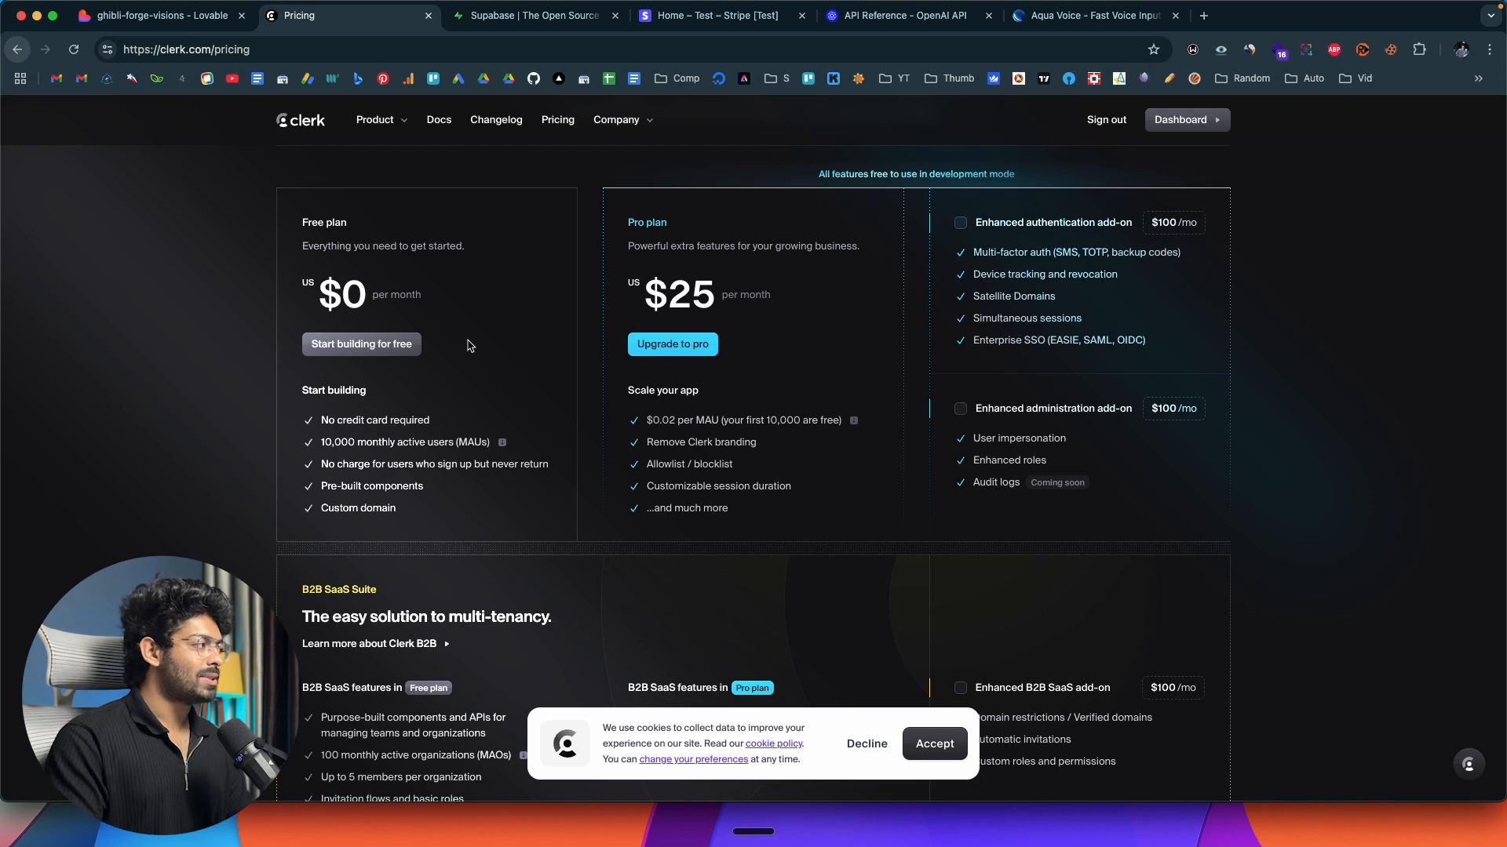
scroll(468, 346, "up", 5)
scroll(468, 347, "down", 8)
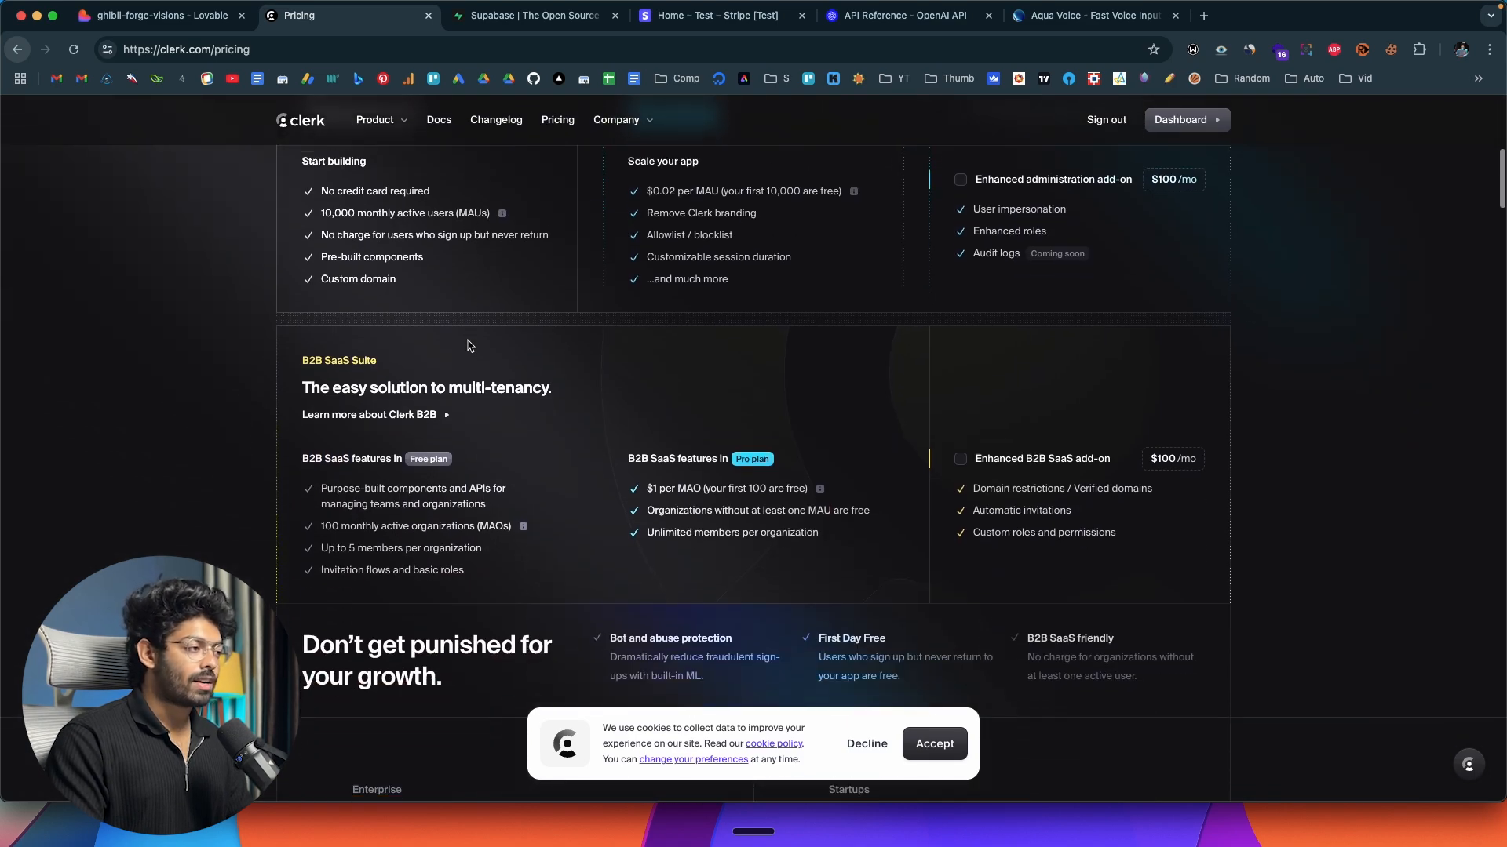
scroll(468, 346, "up", 8)
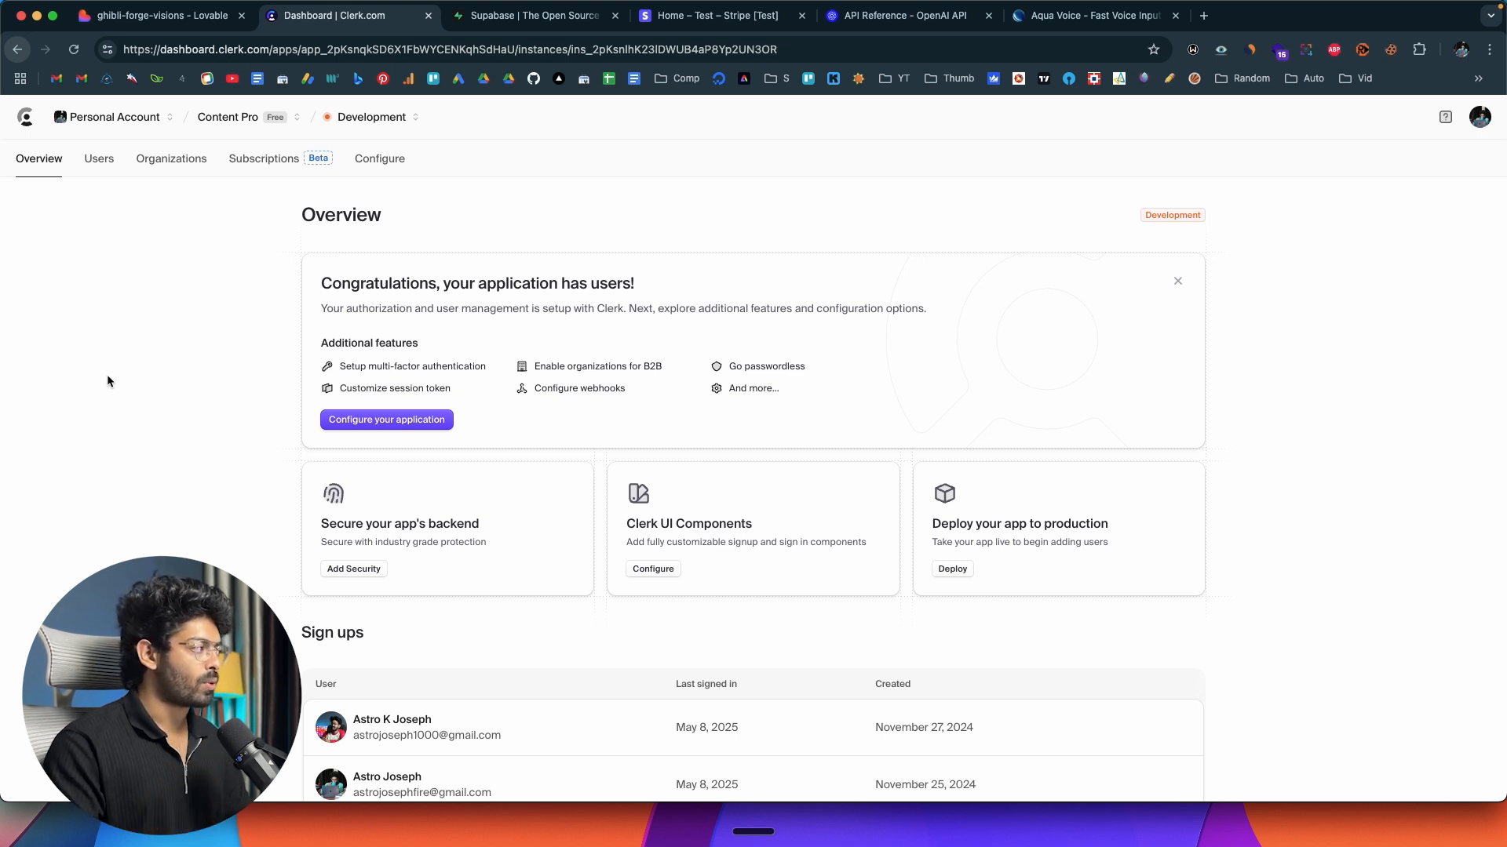
Start a new Clerk application and name it "AI Image Generator".
left_click(267, 116)
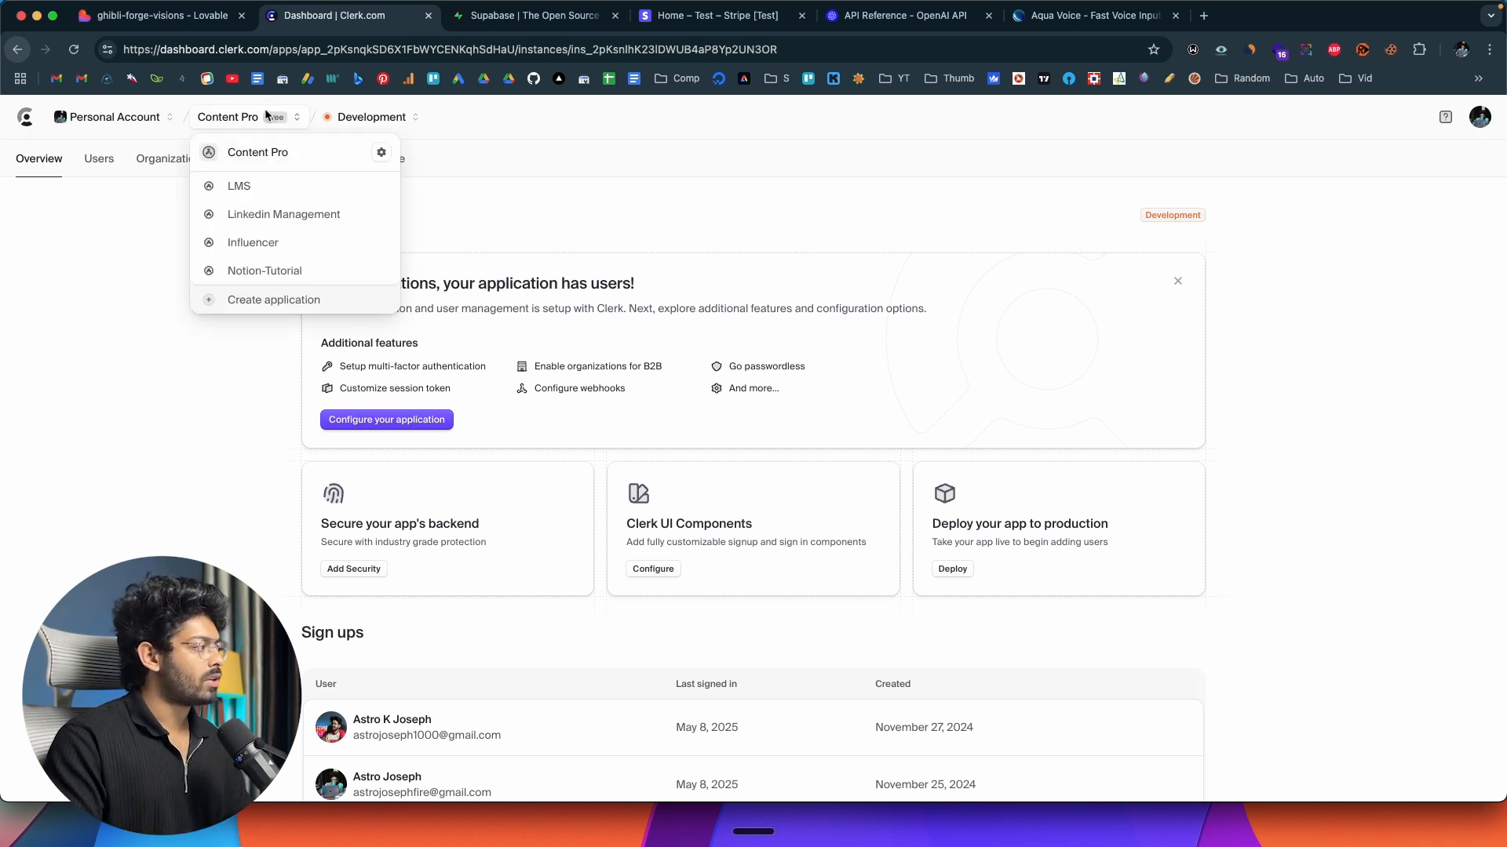
left_click(272, 301)
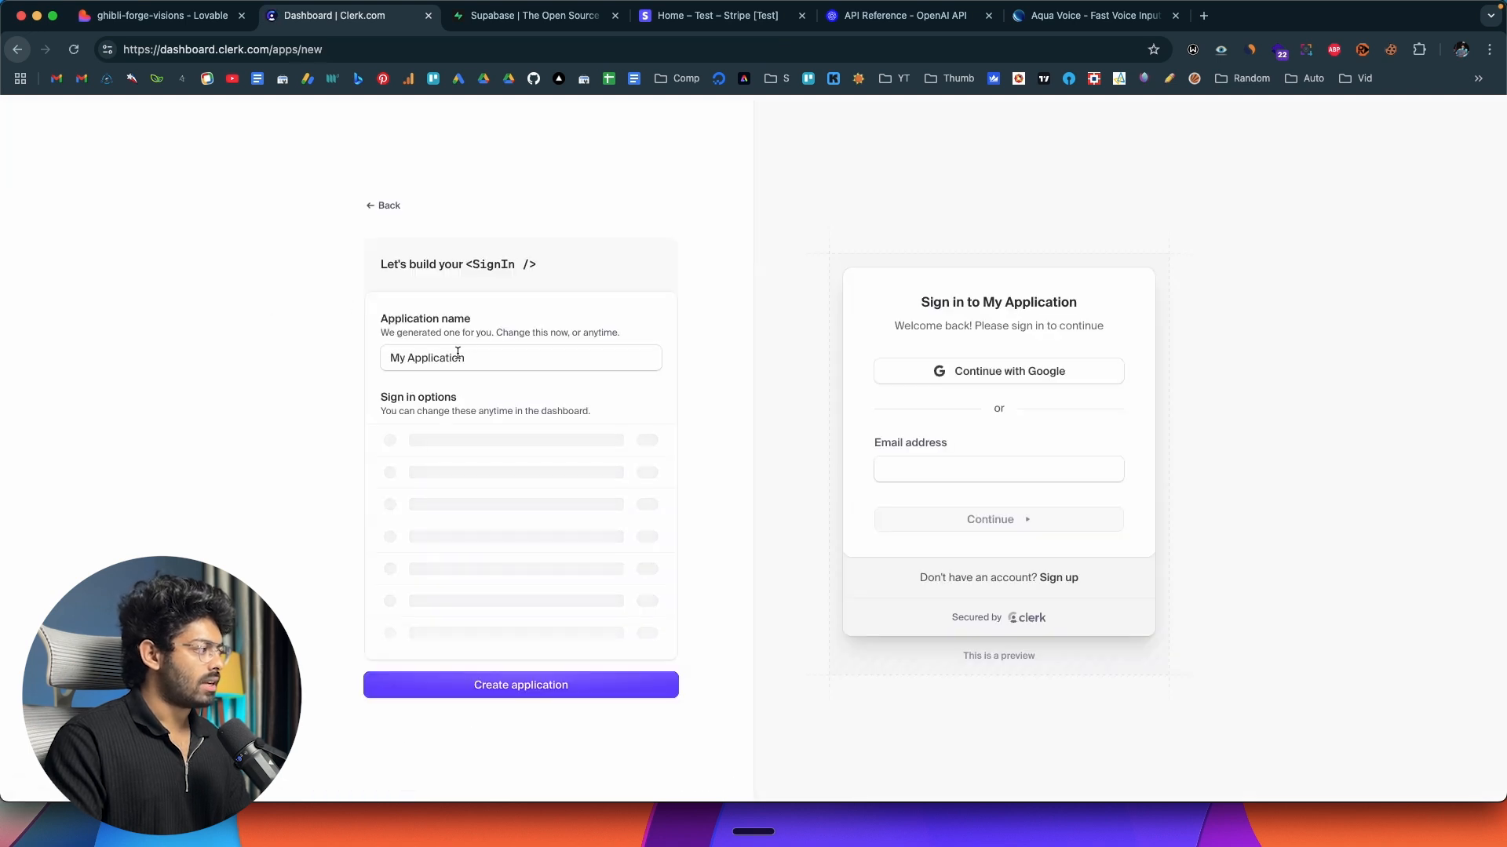
left_click(500, 348)
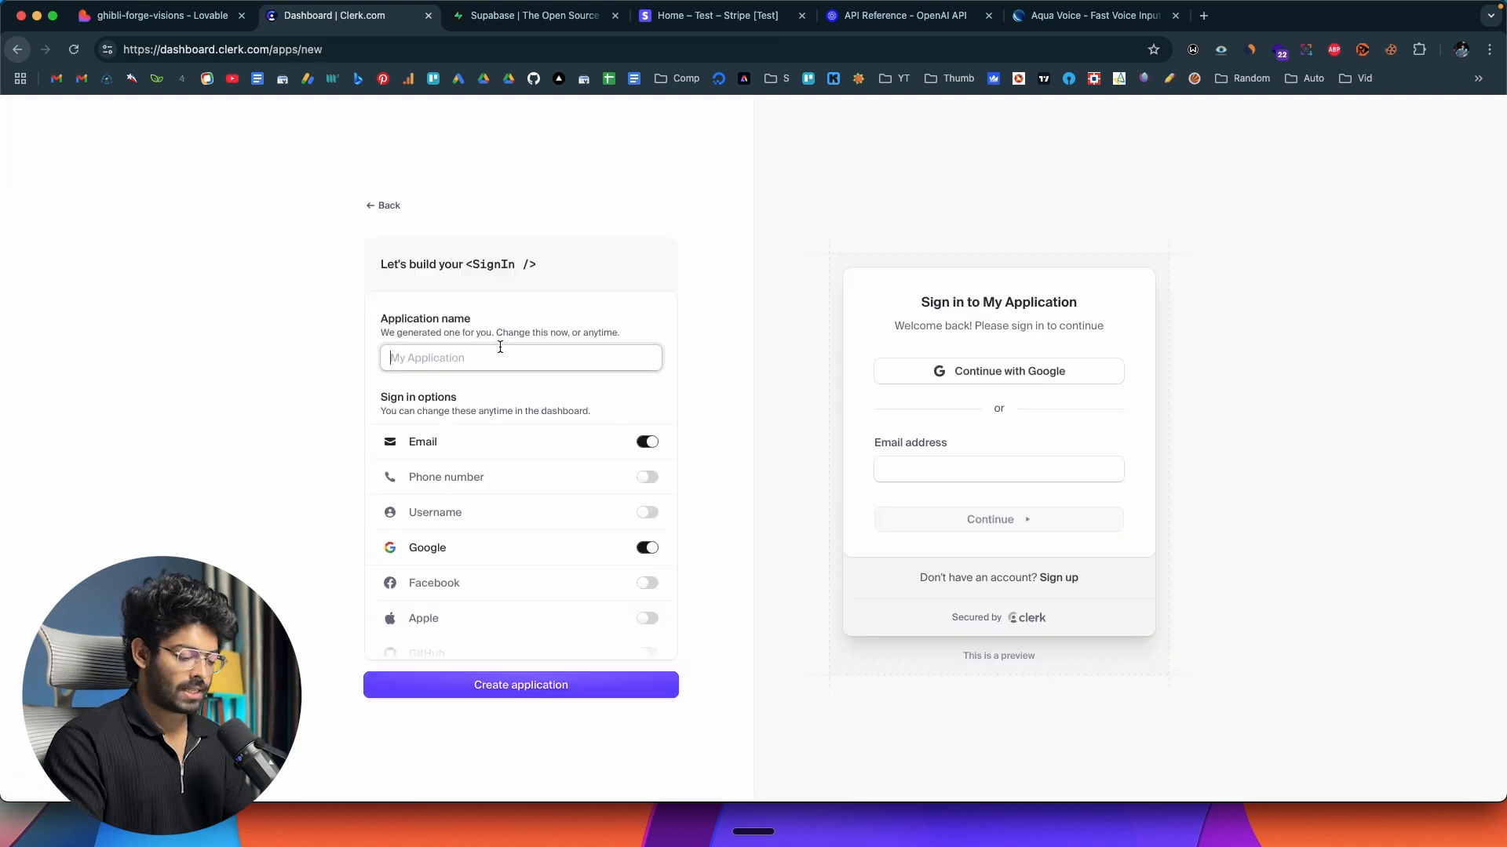
type("AI Image Generator")
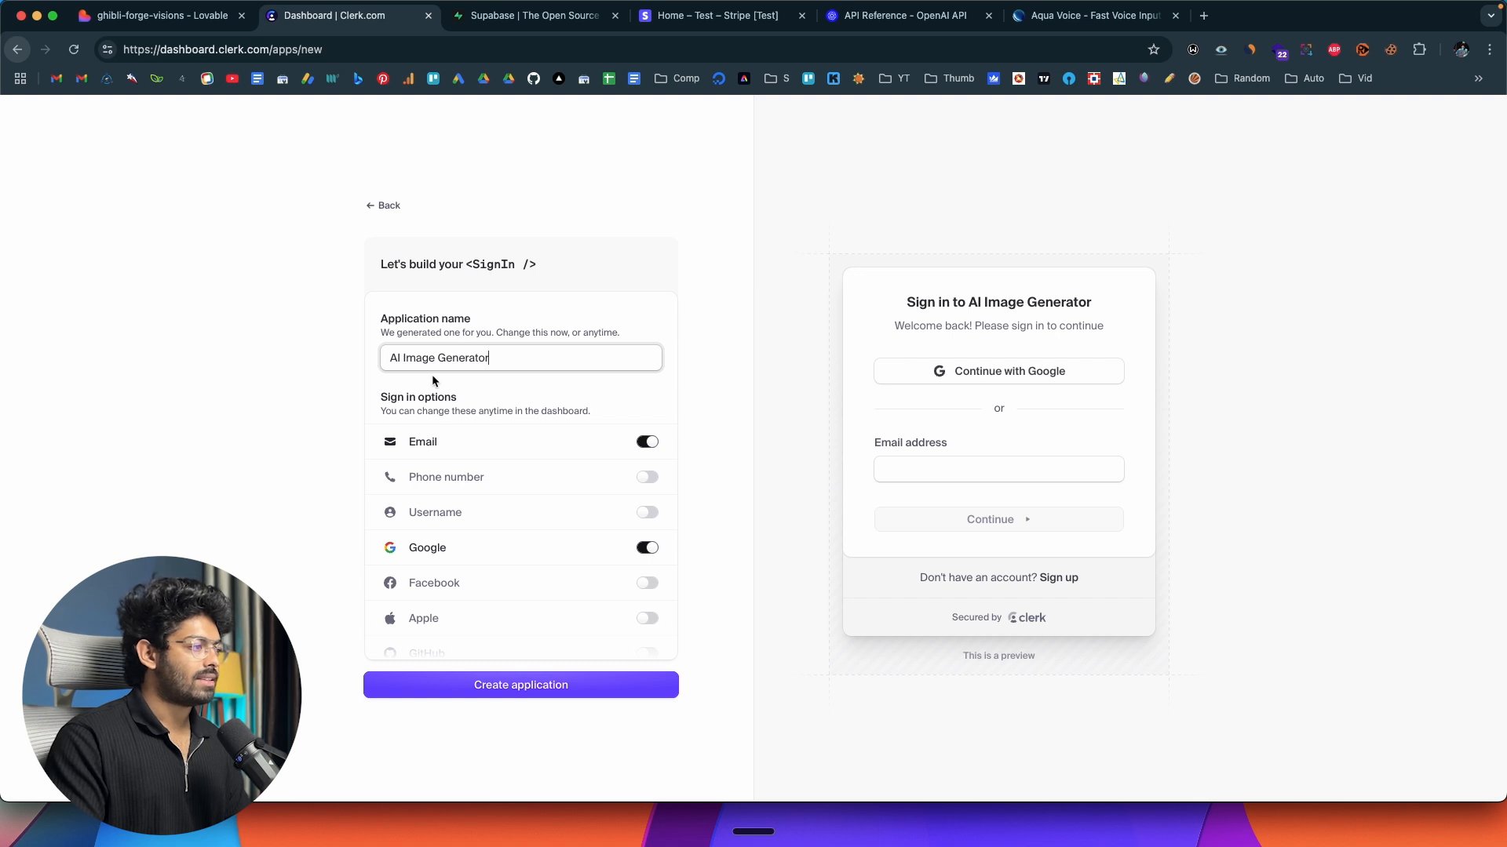
left_click(1104, 306)
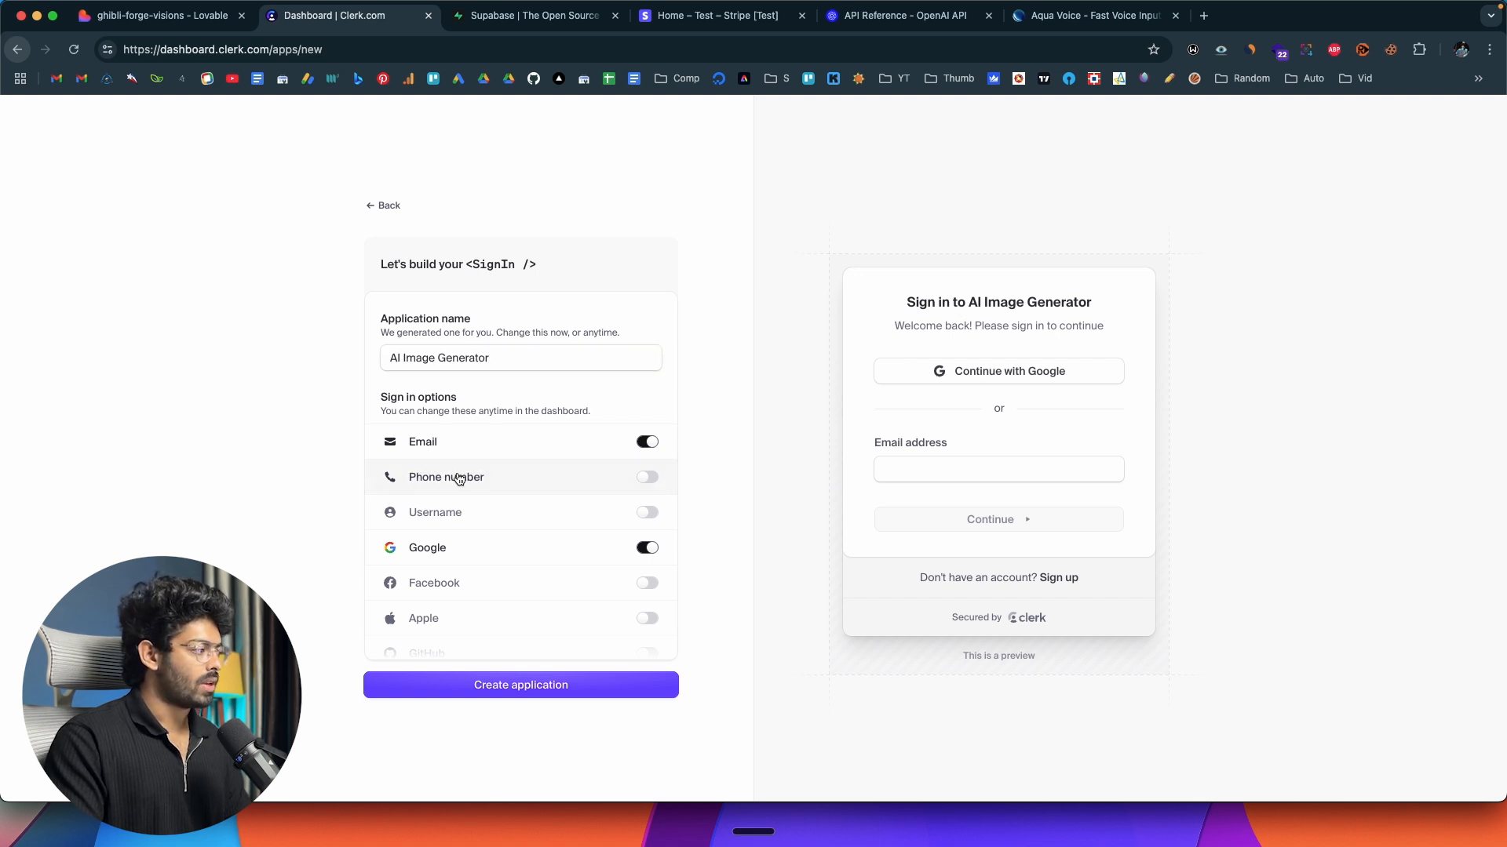
Look through the sign-in options offered for the new application, down to the wallet providers.
scroll(460, 478, "down", 3)
scroll(455, 478, "up", 3)
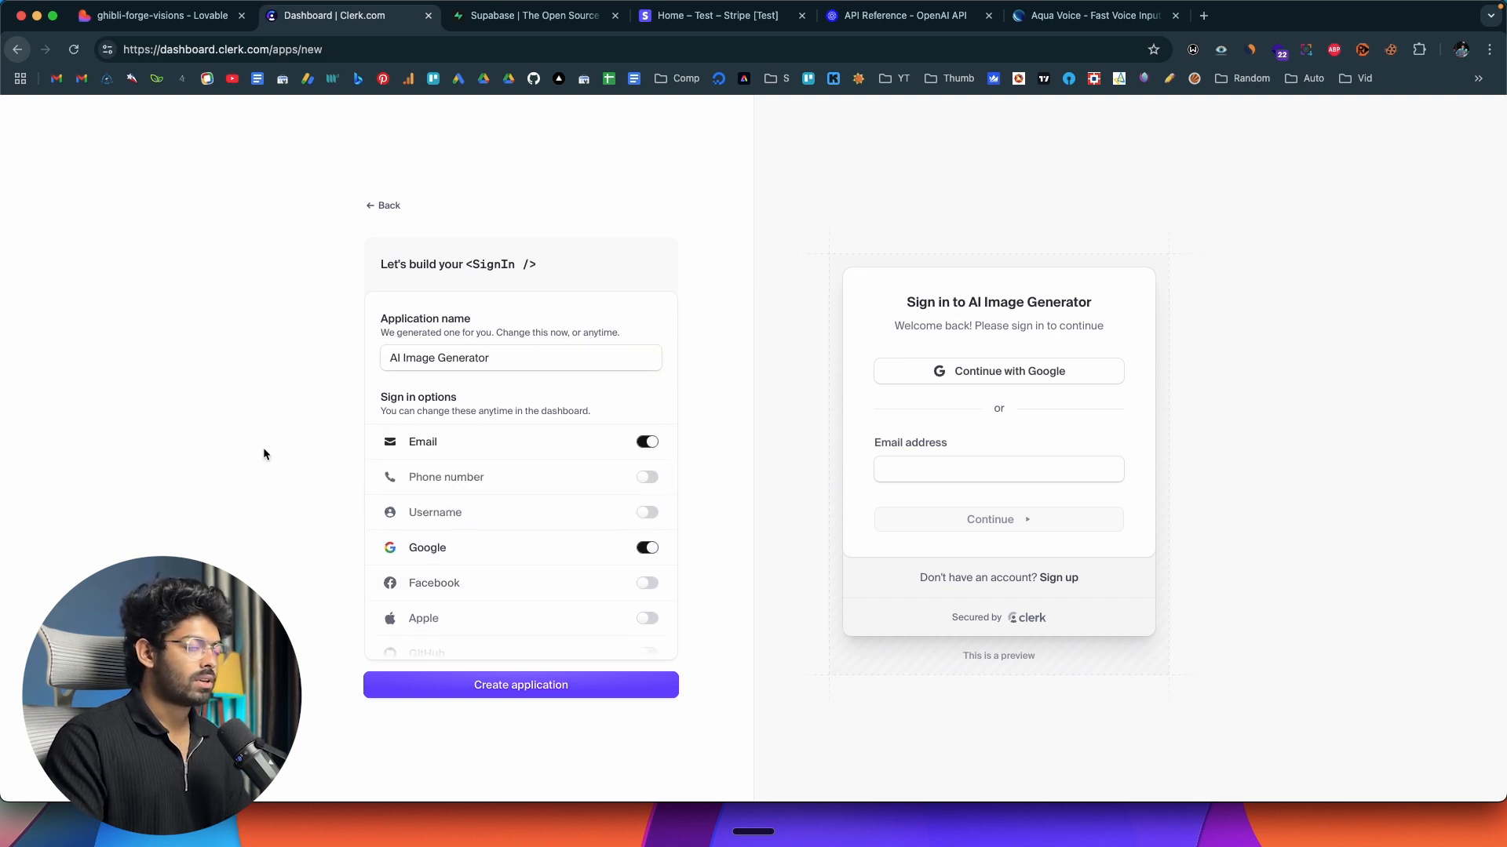
scroll(439, 543, "down", 5)
scroll(439, 543, "up", 5)
scroll(441, 543, "down", 4)
scroll(441, 543, "up", 4)
scroll(442, 549, "down", 3)
scroll(463, 541, "down", 7)
scroll(524, 503, "down", 8)
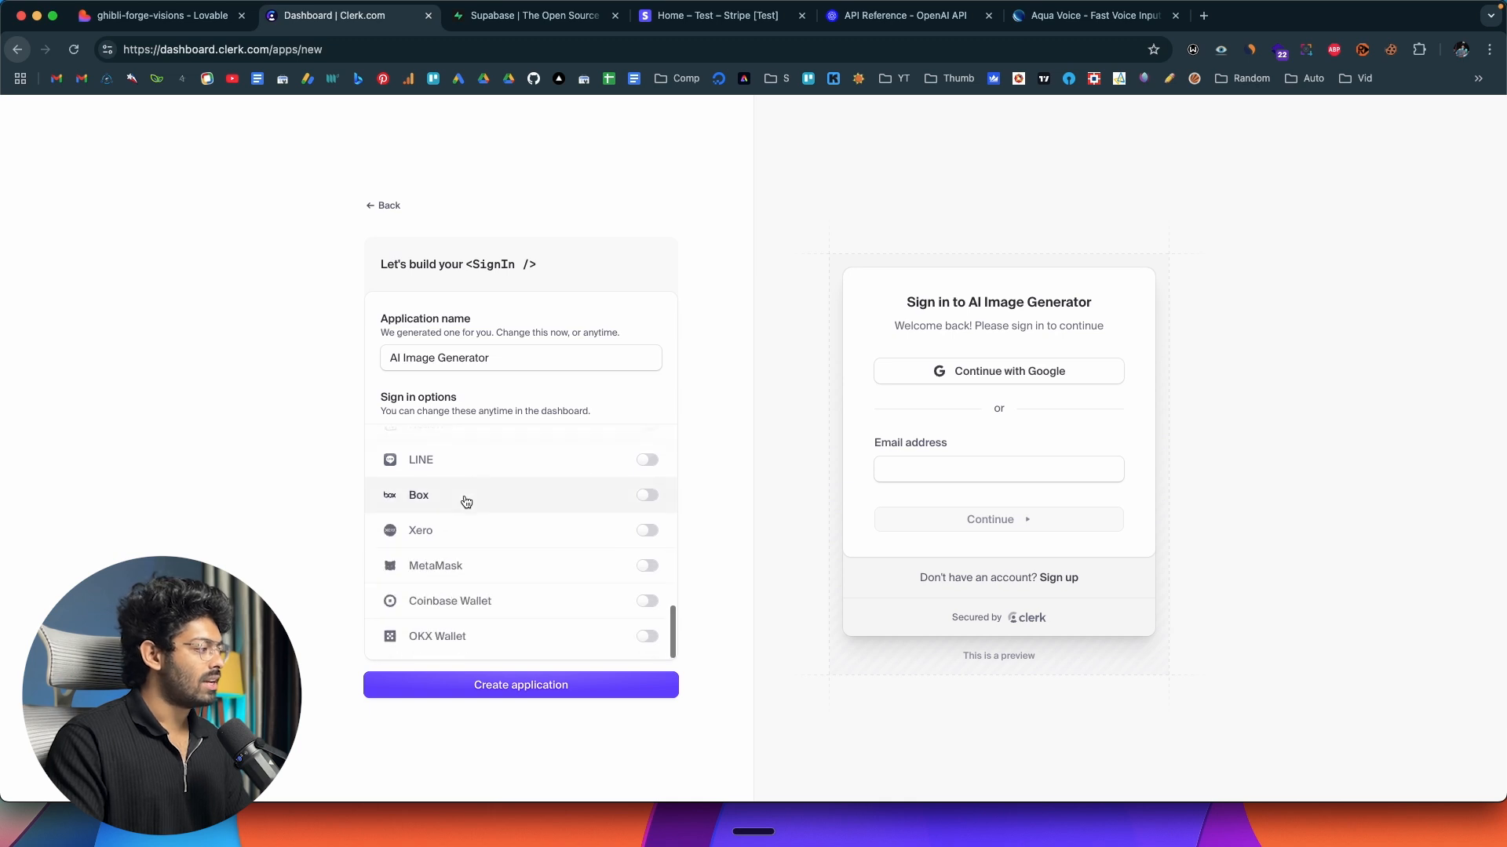
scroll(421, 603, "up", 15)
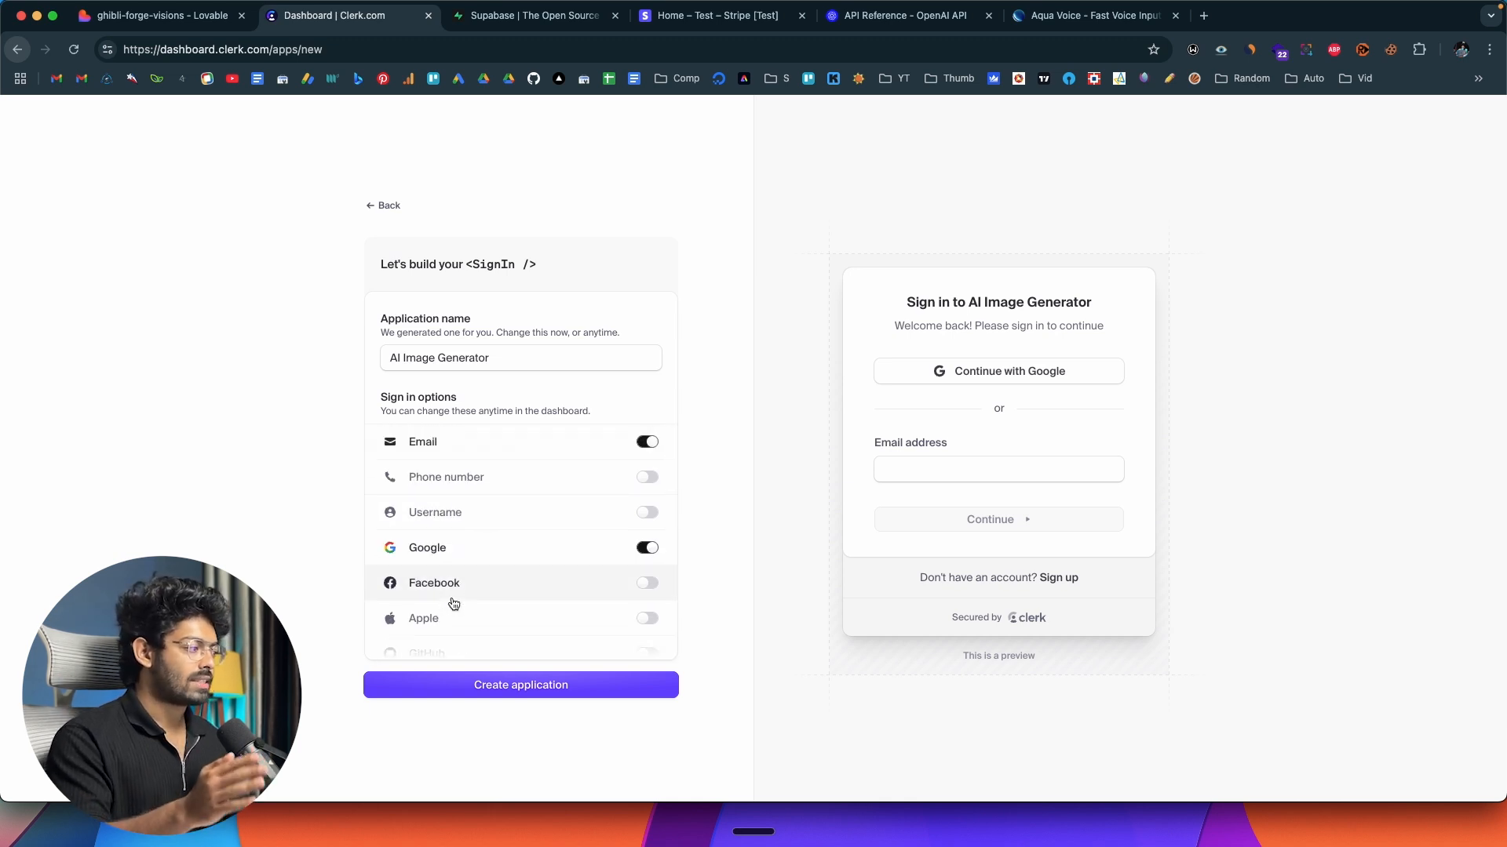
Keep Google enabled and add GitHub as a sign-in option for the application.
left_click(652, 547)
left_click(653, 550)
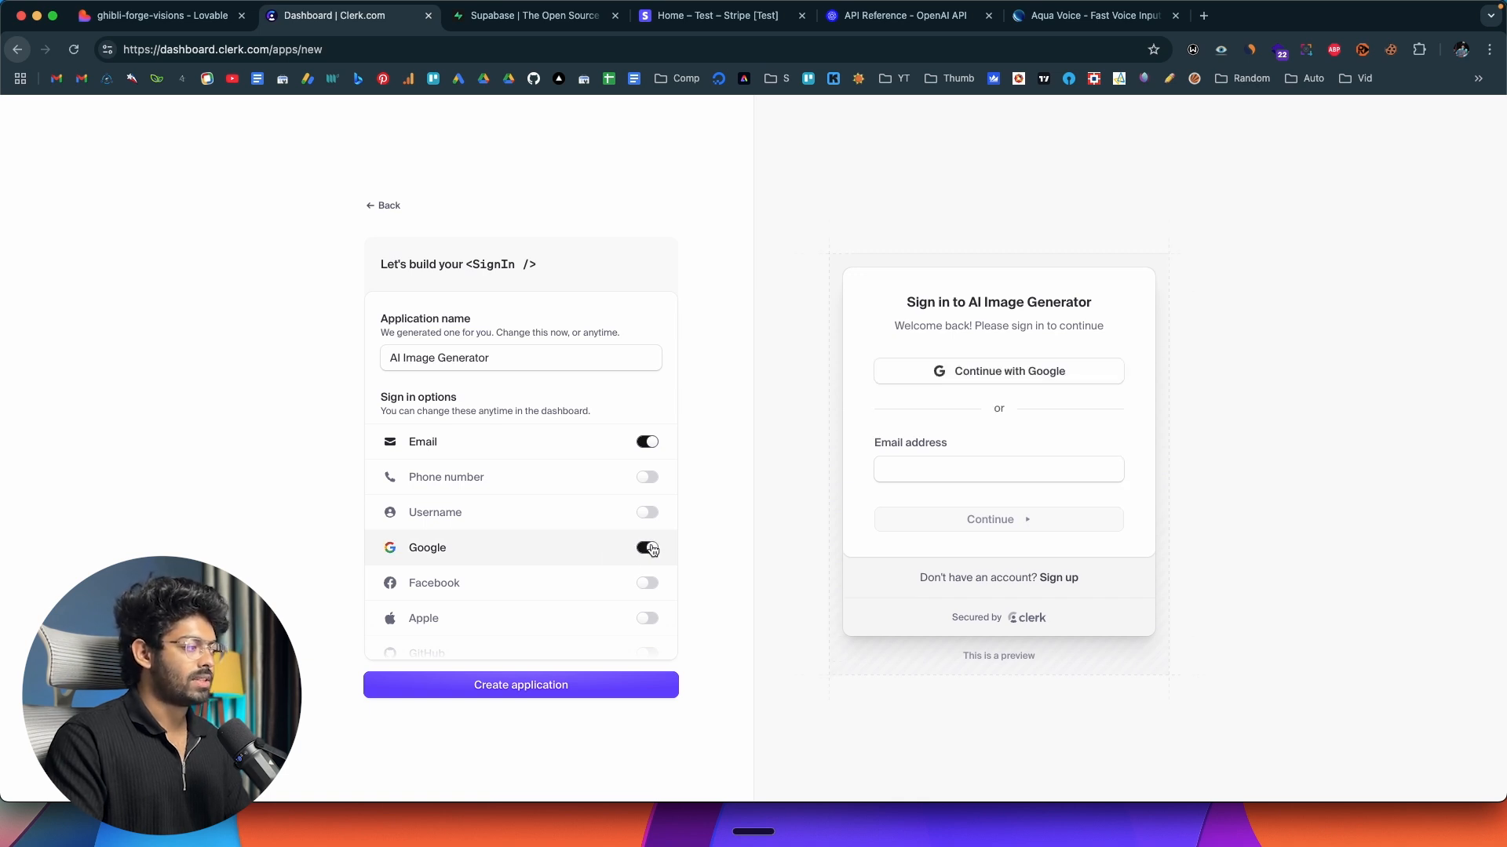
scroll(620, 478, "down", 3)
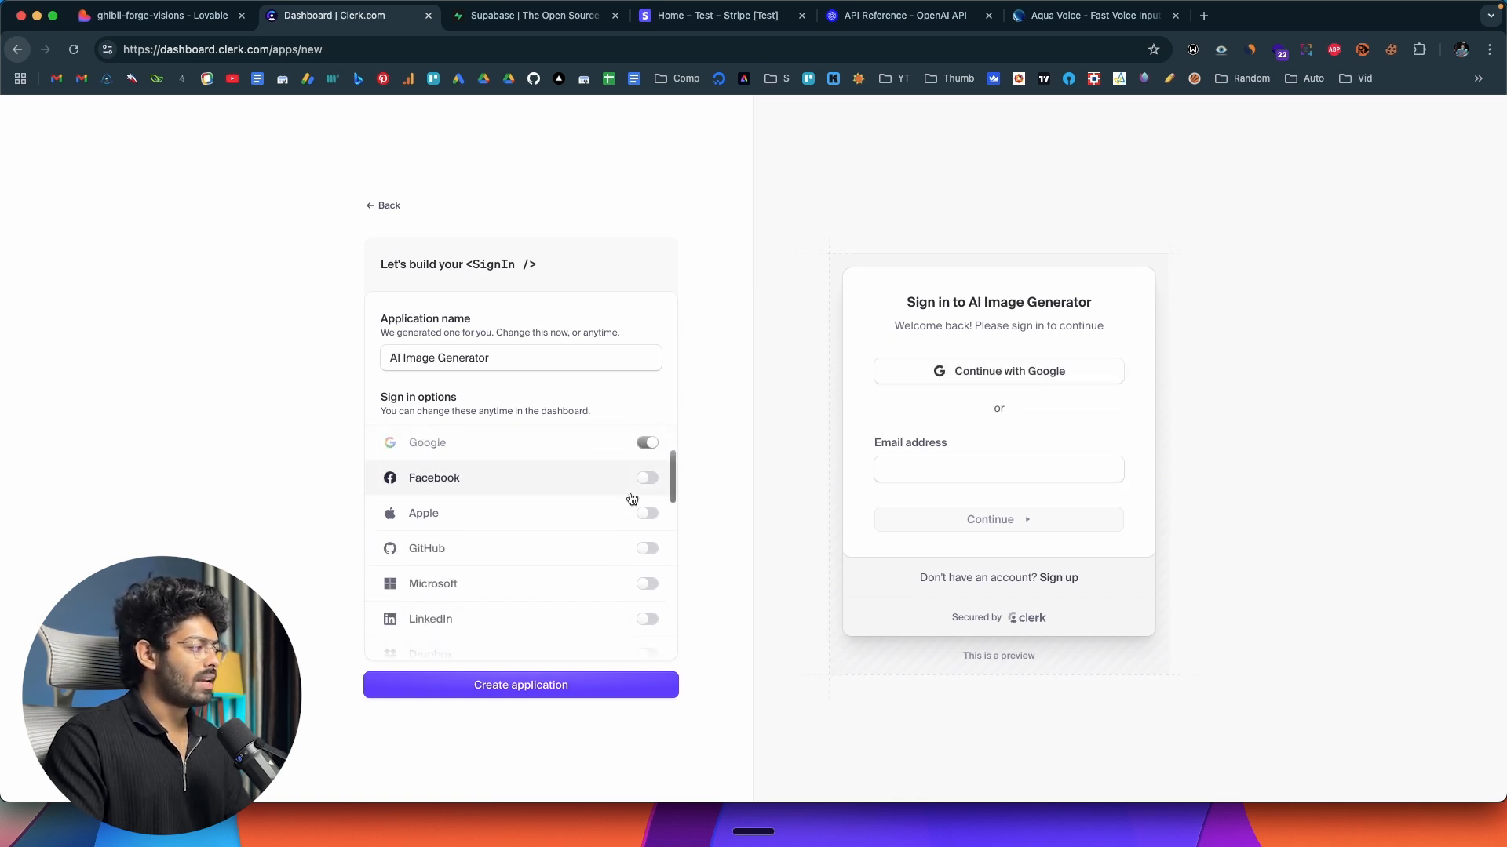
scroll(636, 502, "down", 1)
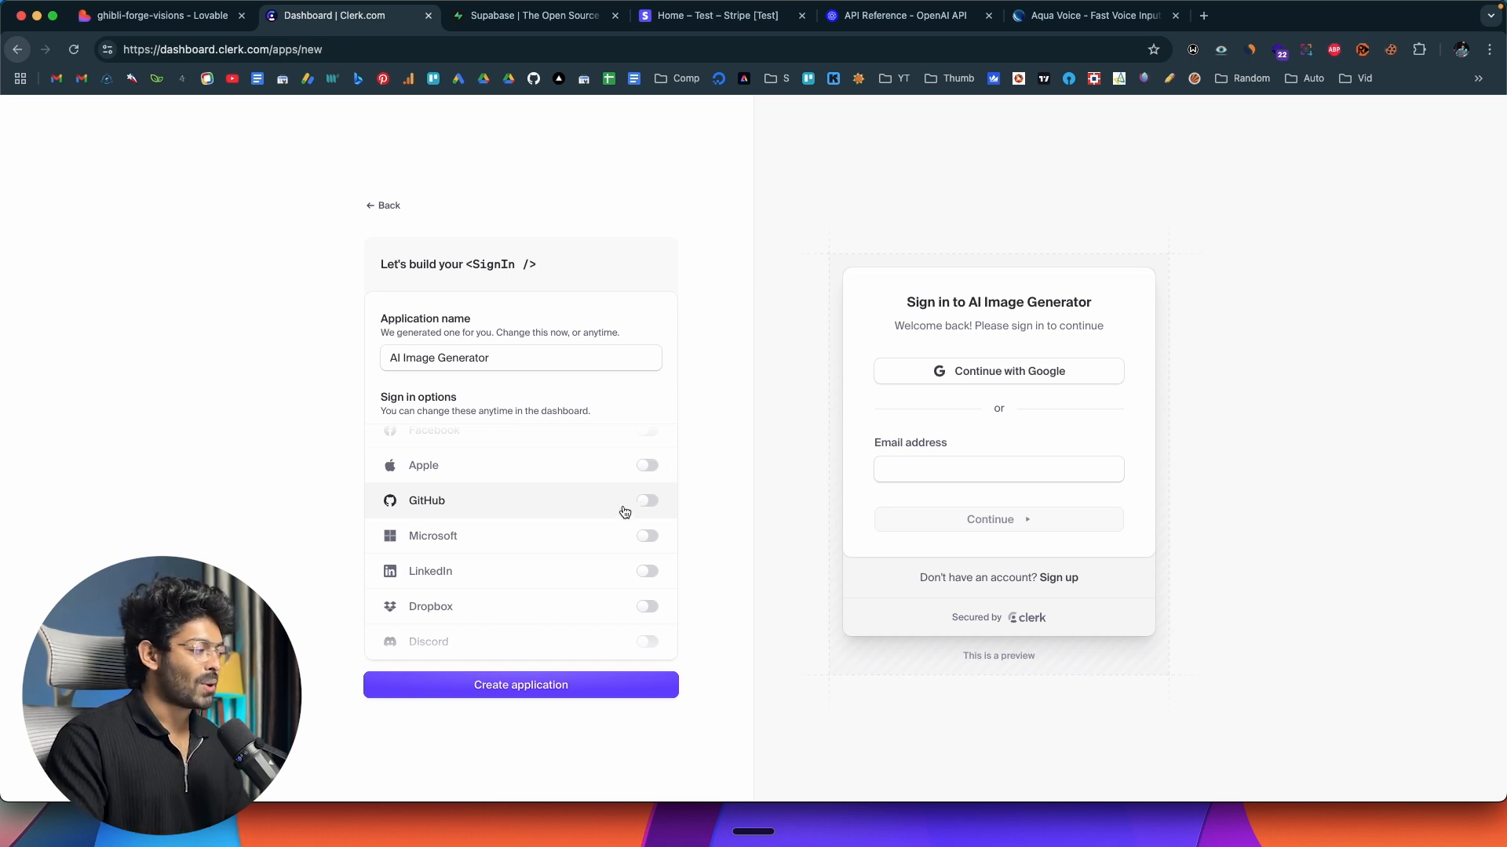
left_click(650, 506)
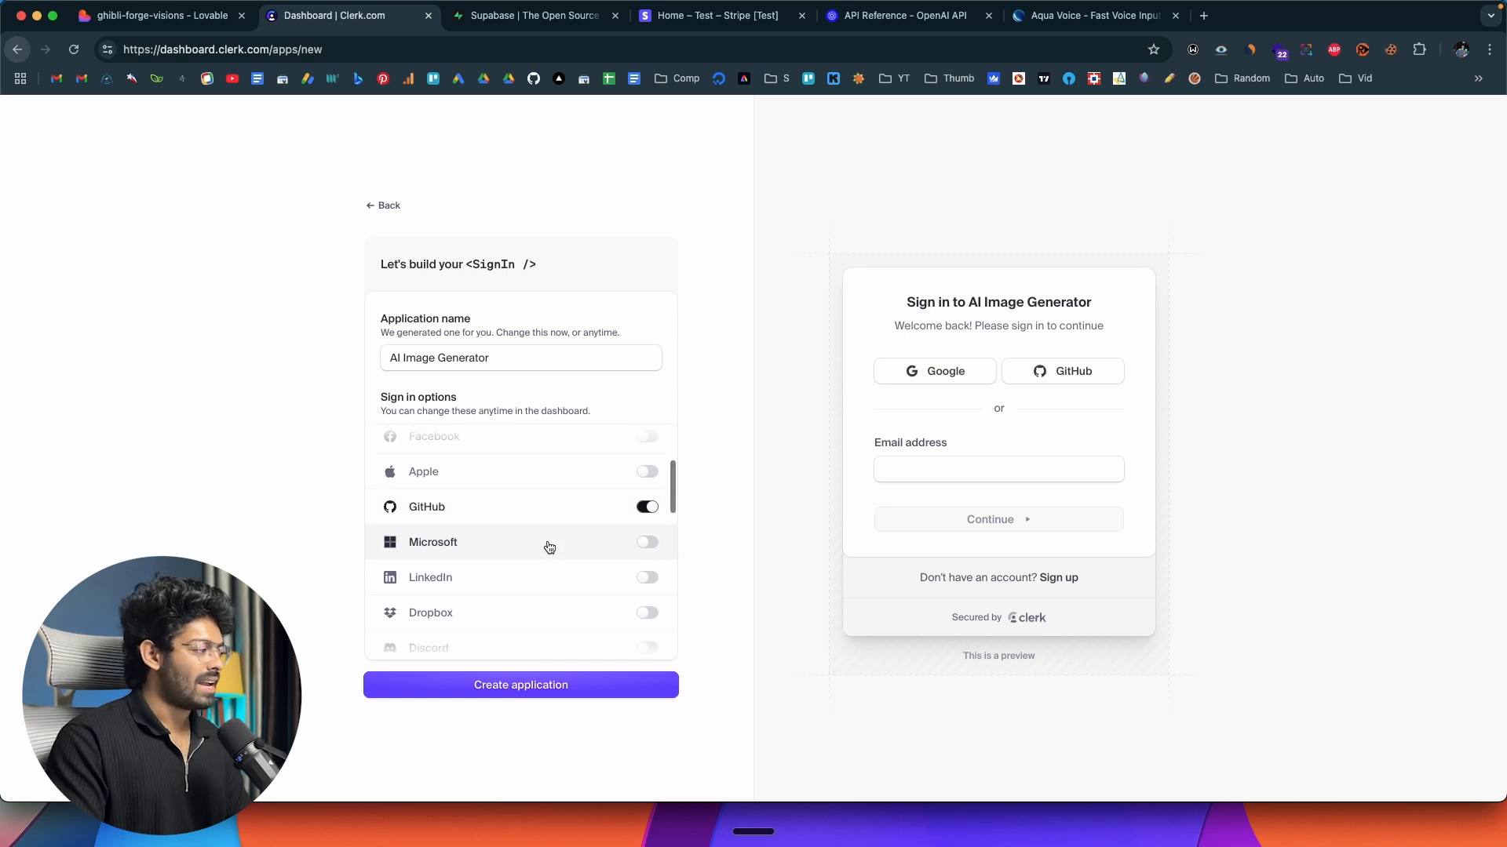
Try enabling Apple and Facebook as additional sign-in options, and switch both off again.
scroll(547, 541, "up", 1)
left_click(649, 506)
left_click(648, 469)
scroll(659, 502, "up", 3)
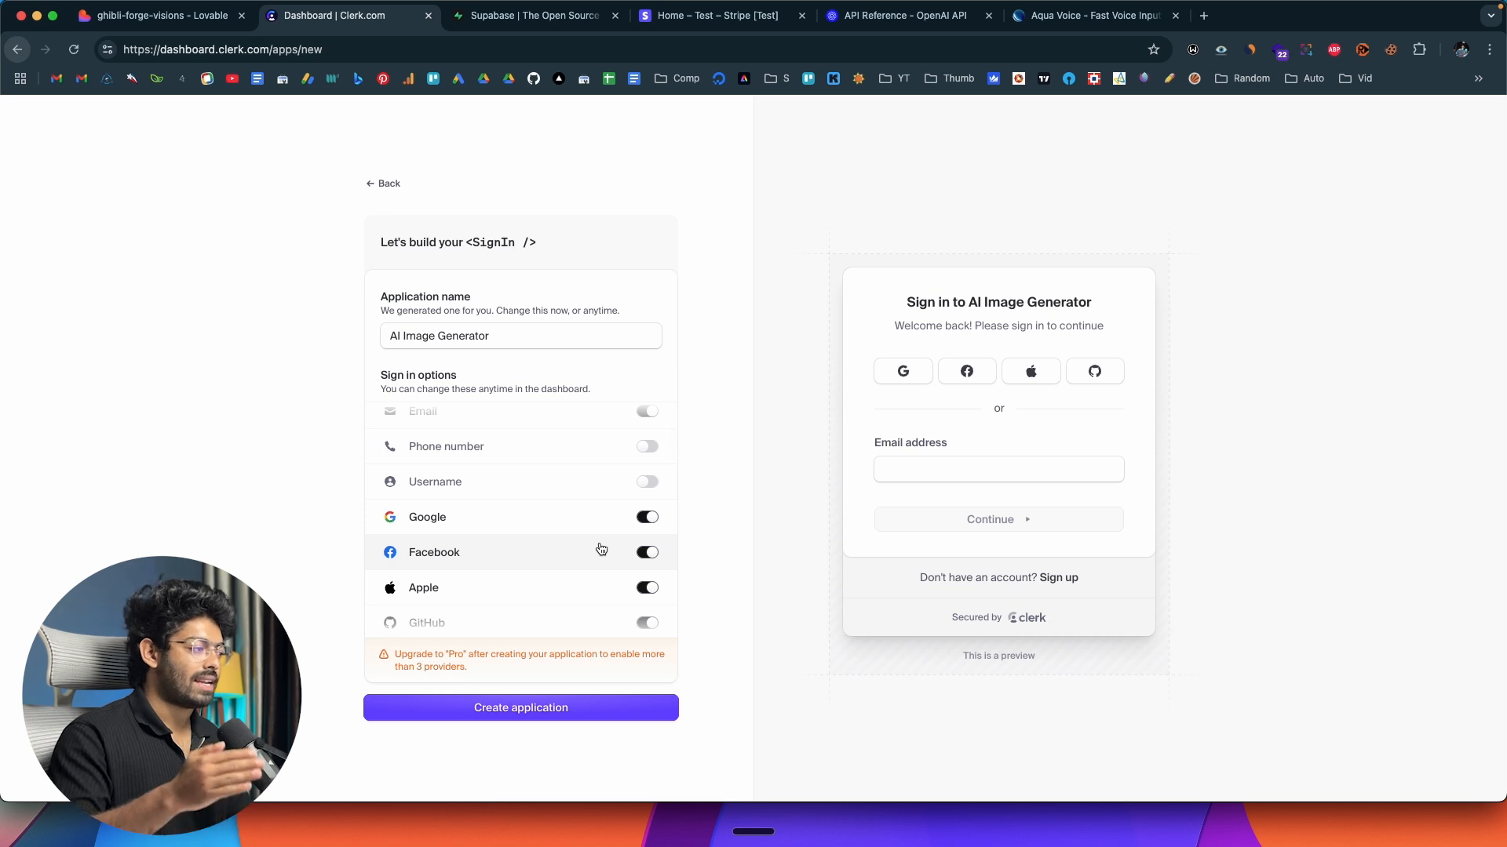
scroll(597, 558, "down", 2)
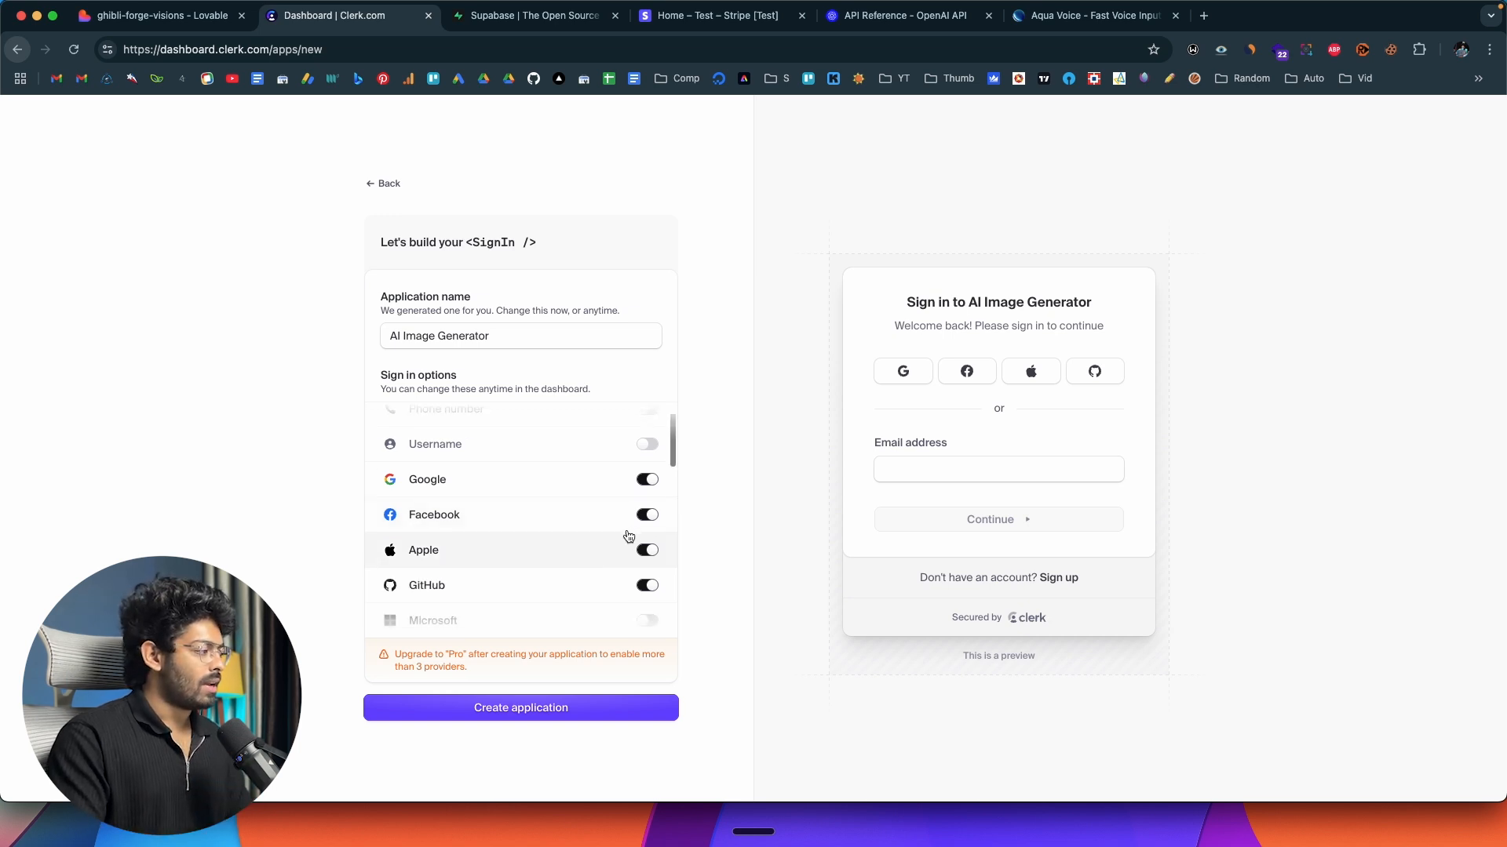
left_click(641, 538)
left_click(645, 572)
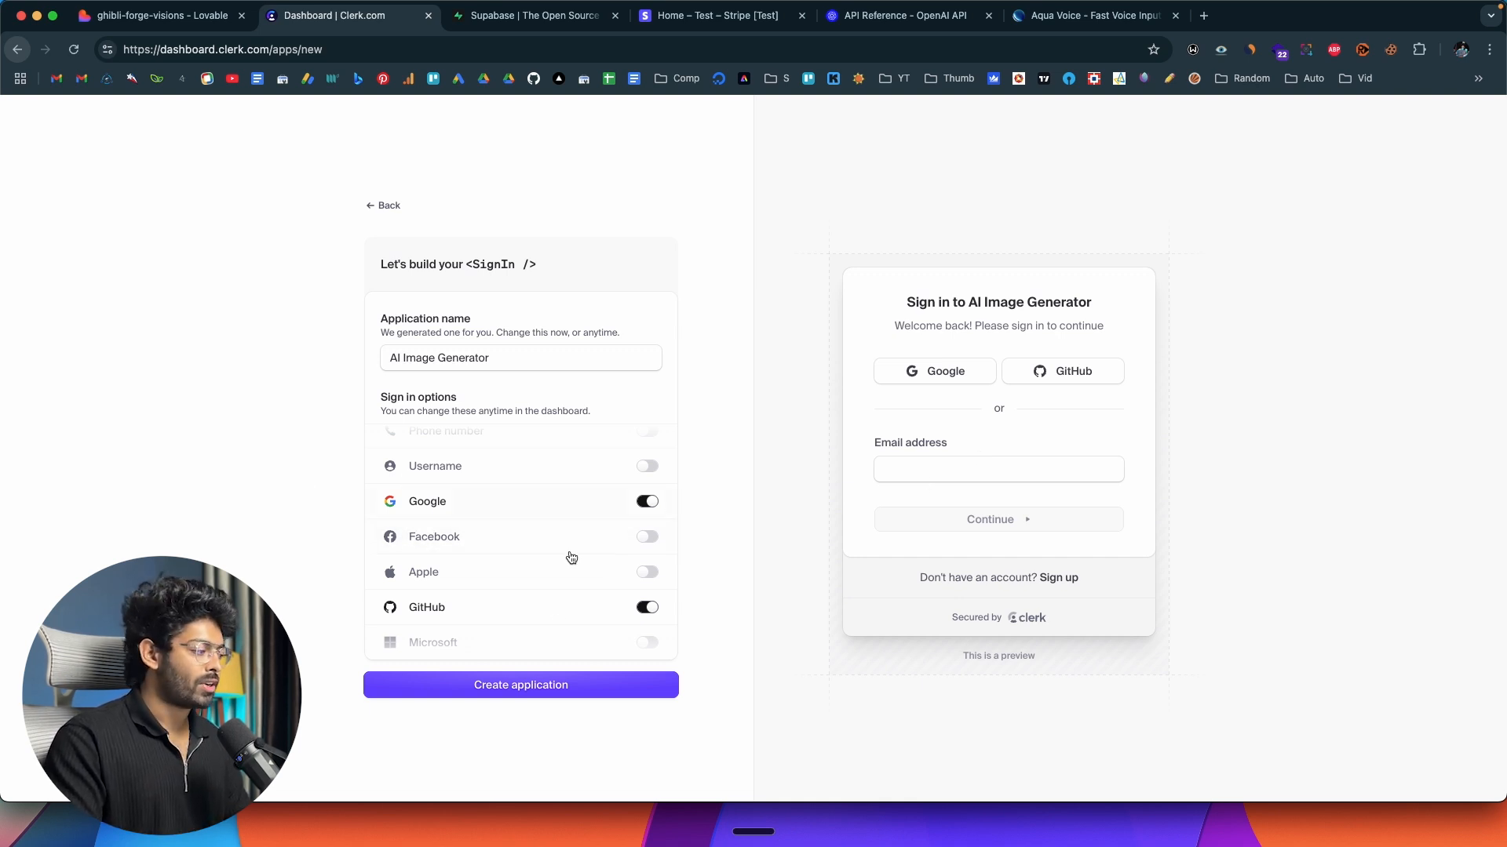
Create the Clerk application with email, Google and GitHub sign-in, and switch back to the Lovable project.
left_click(547, 687)
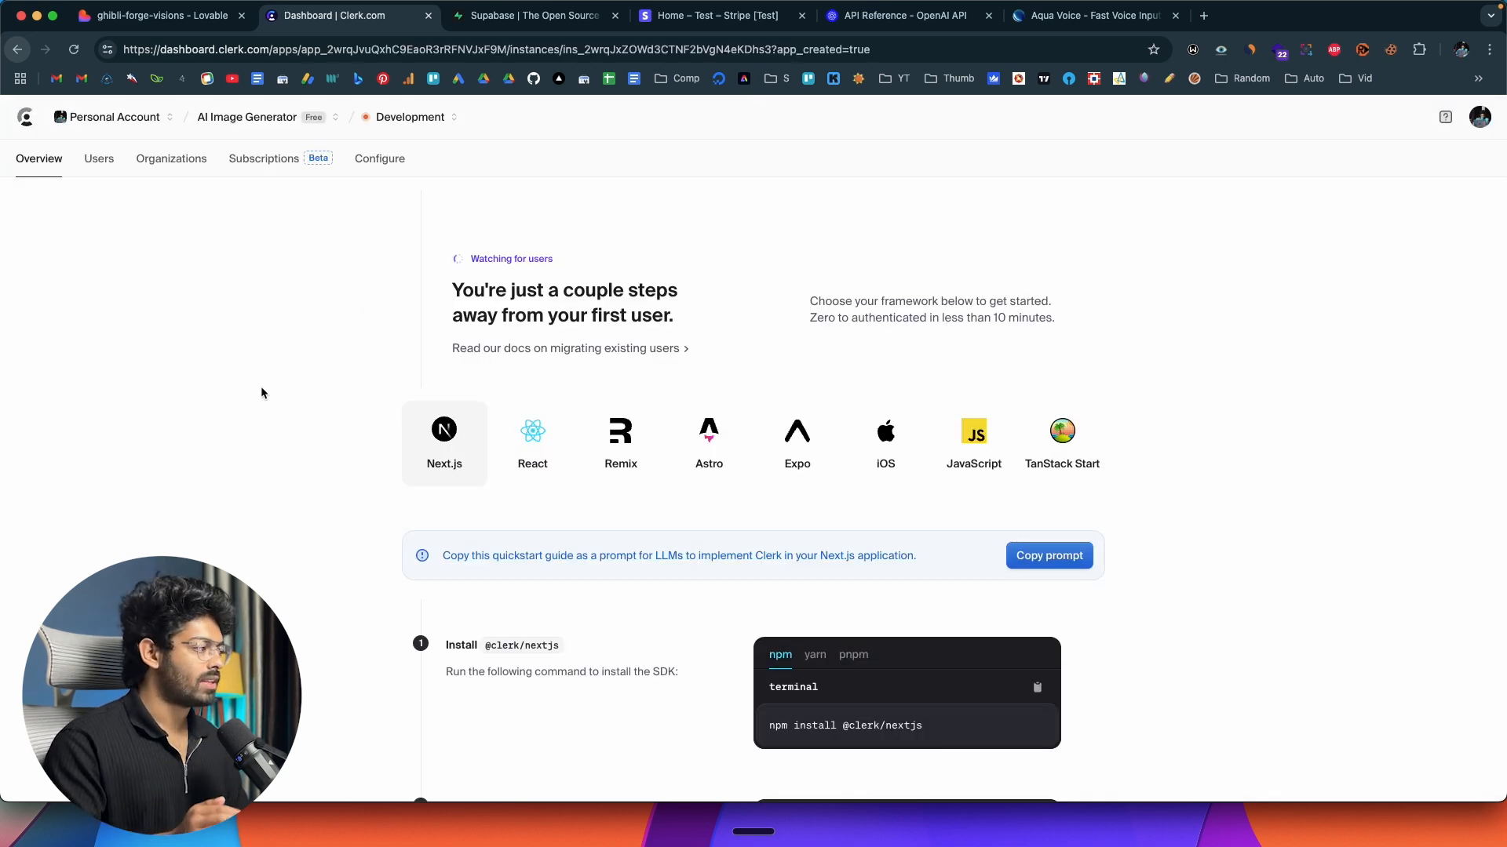
scroll(261, 387, "down", 3)
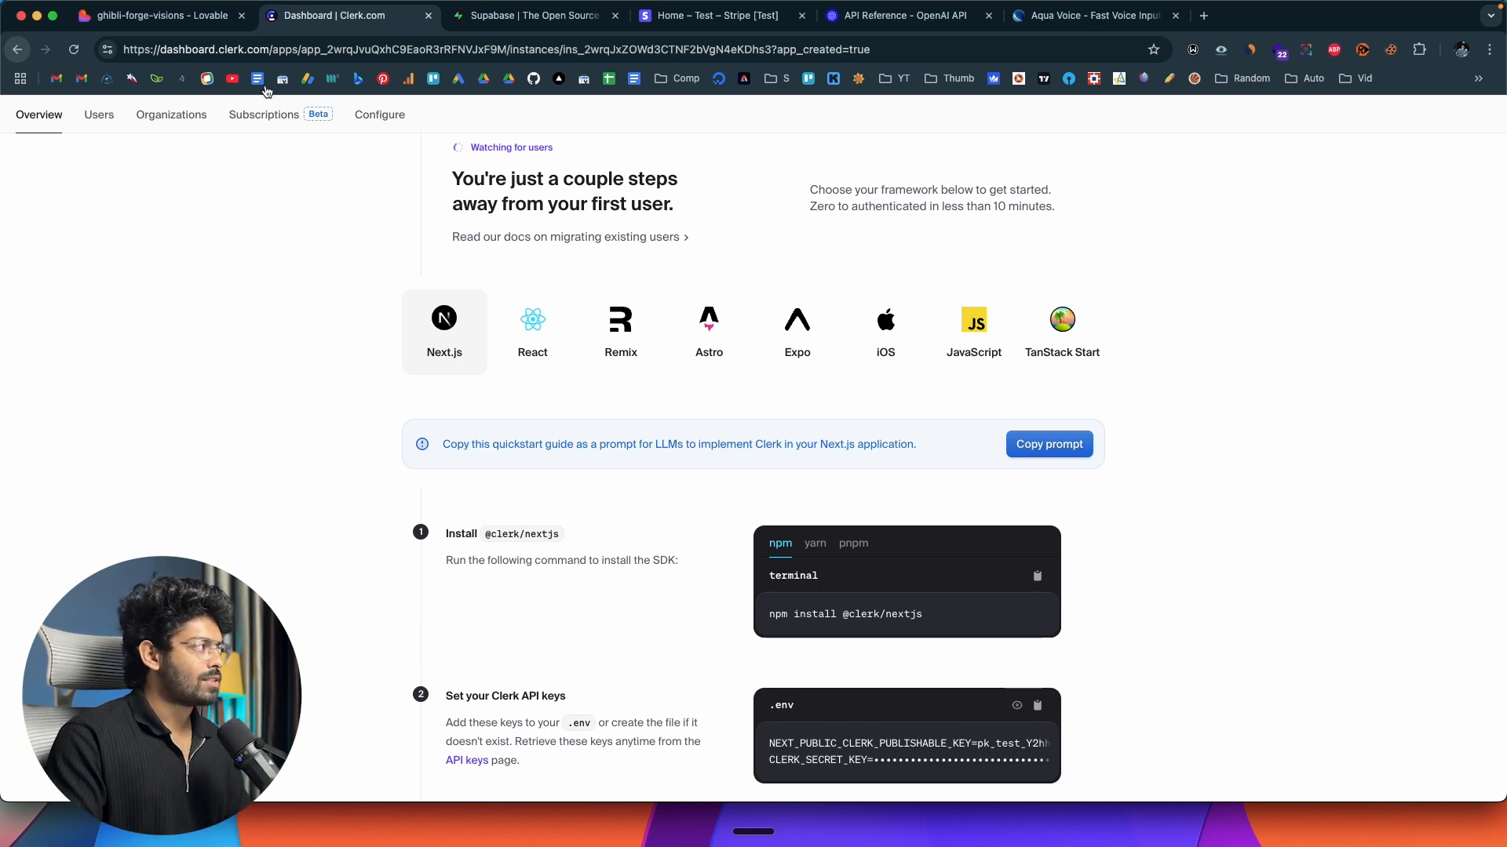
left_click(217, 15)
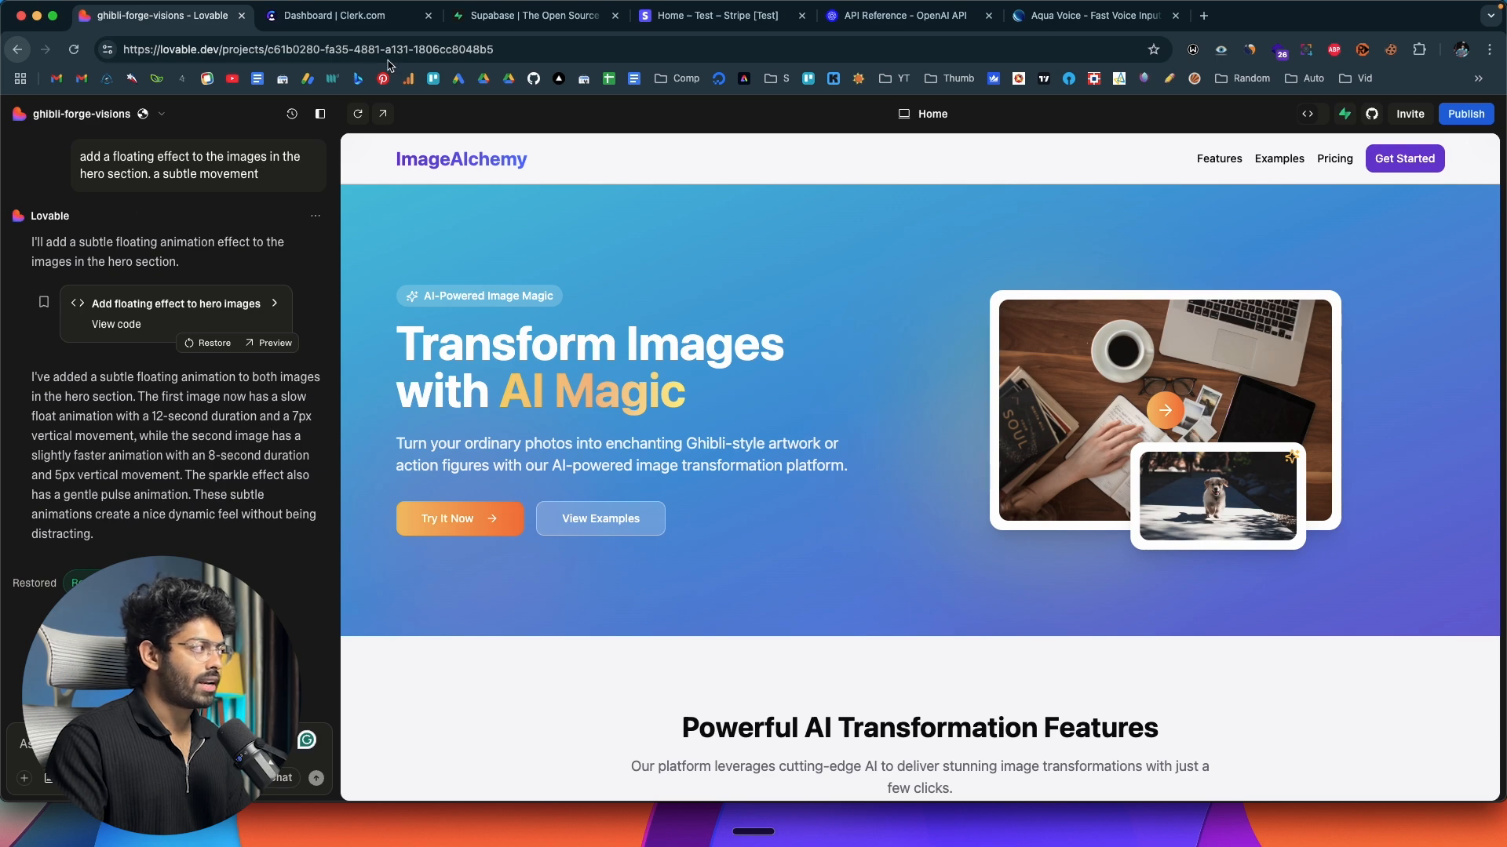
Look through the Next.js quickstart guide in the Clerk dashboard, from SDK installation to creating the first user, and briefly view the React version.
left_click(335, 15)
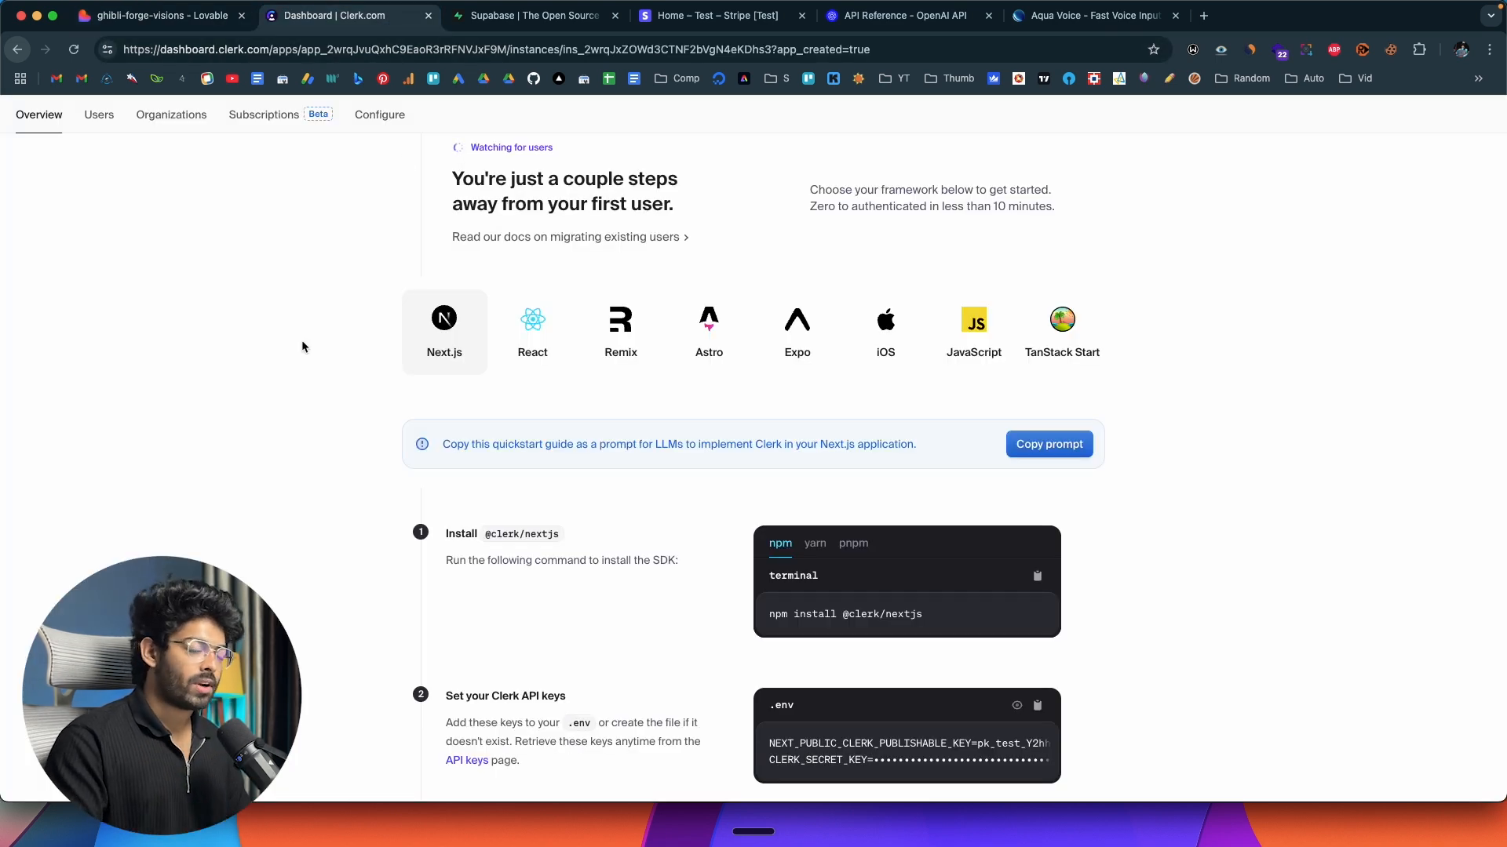
scroll(302, 346, "down", 6)
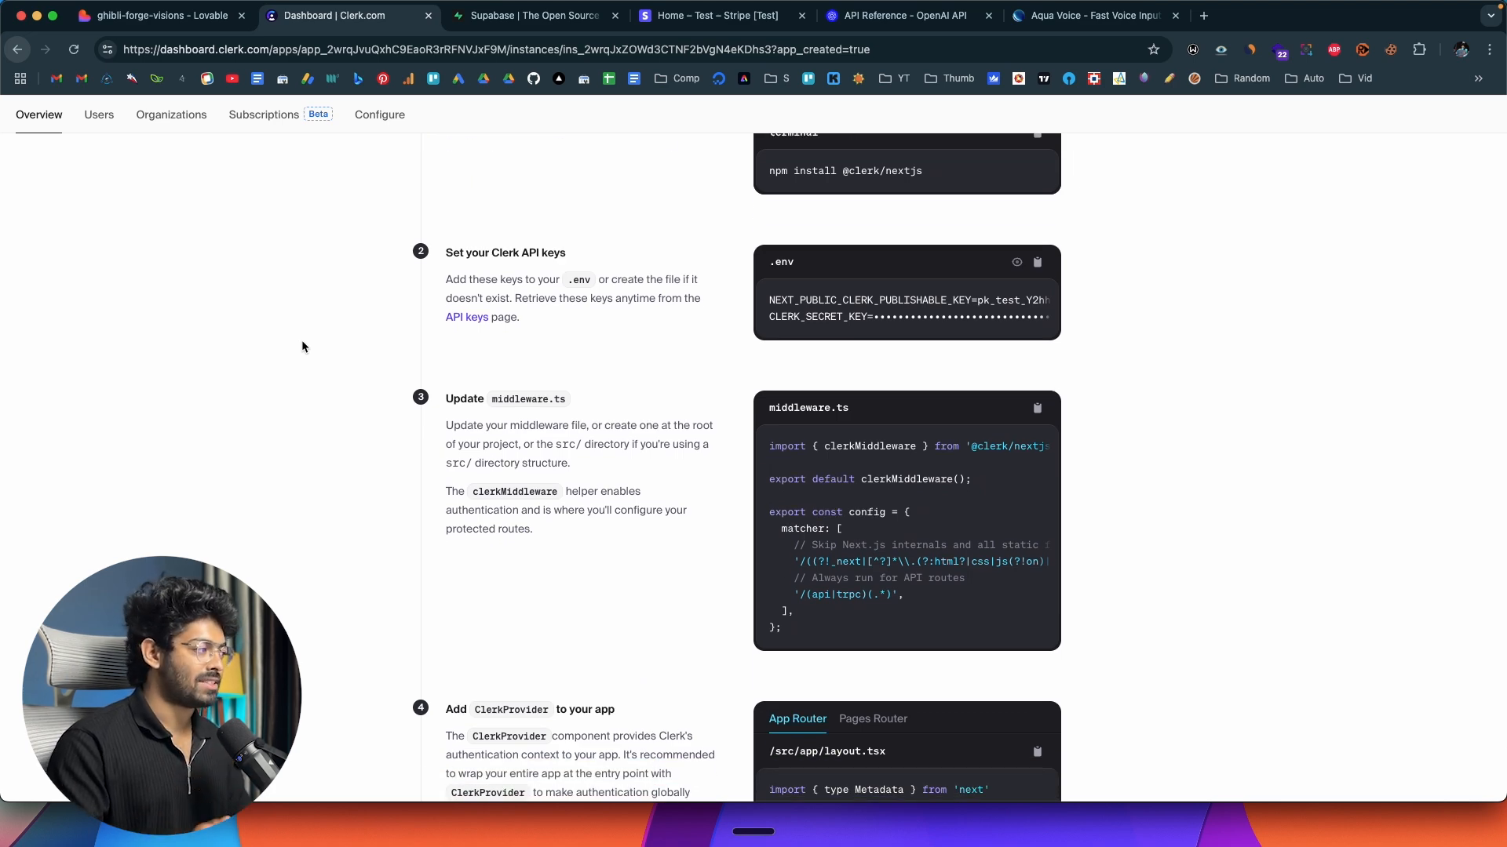
scroll(302, 346, "up", 6)
scroll(965, 460, "down", 2)
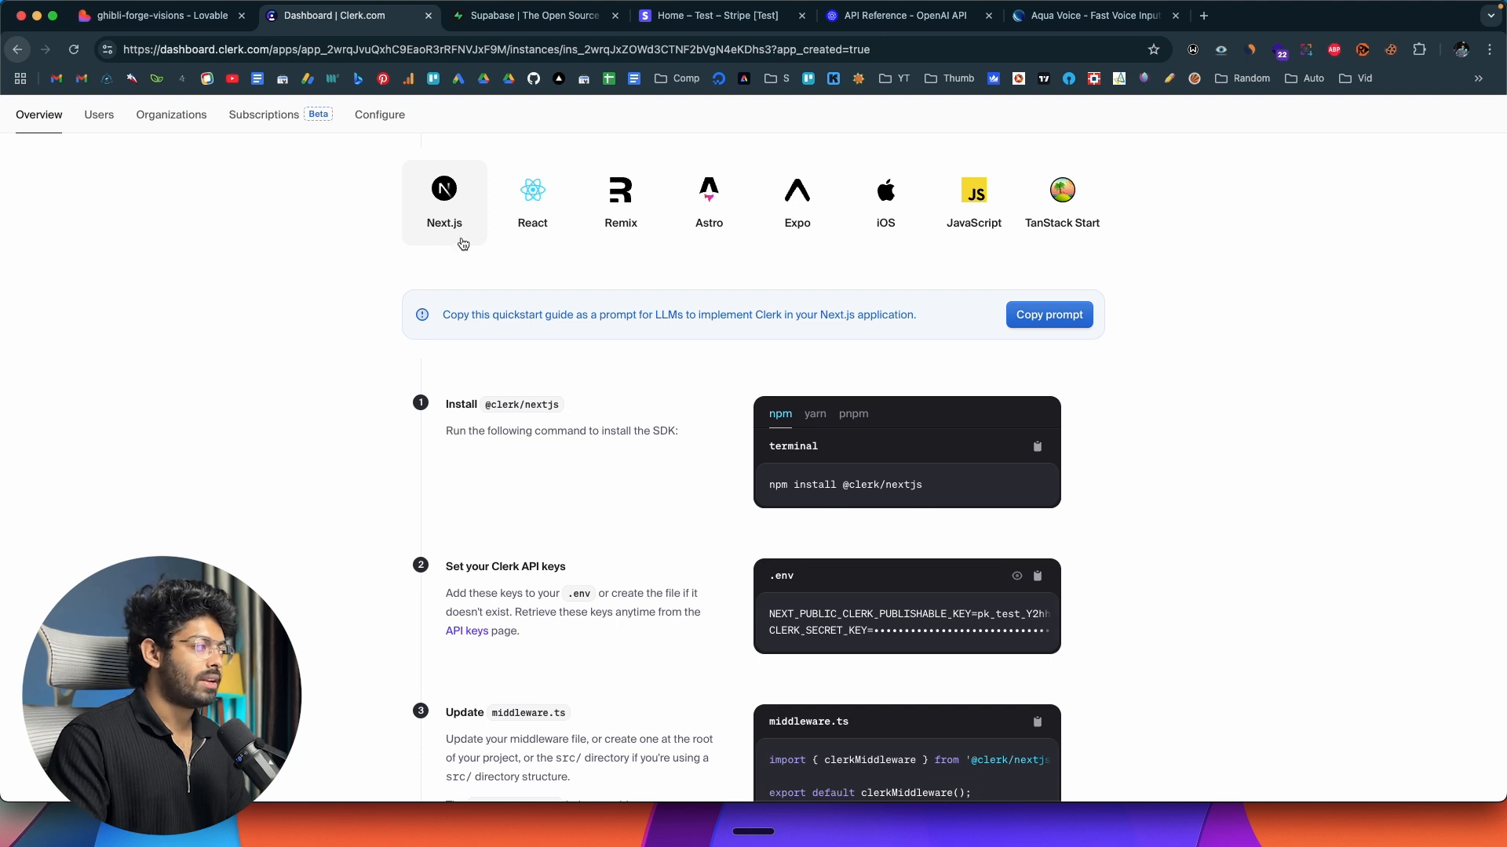
scroll(328, 390, "down", 2)
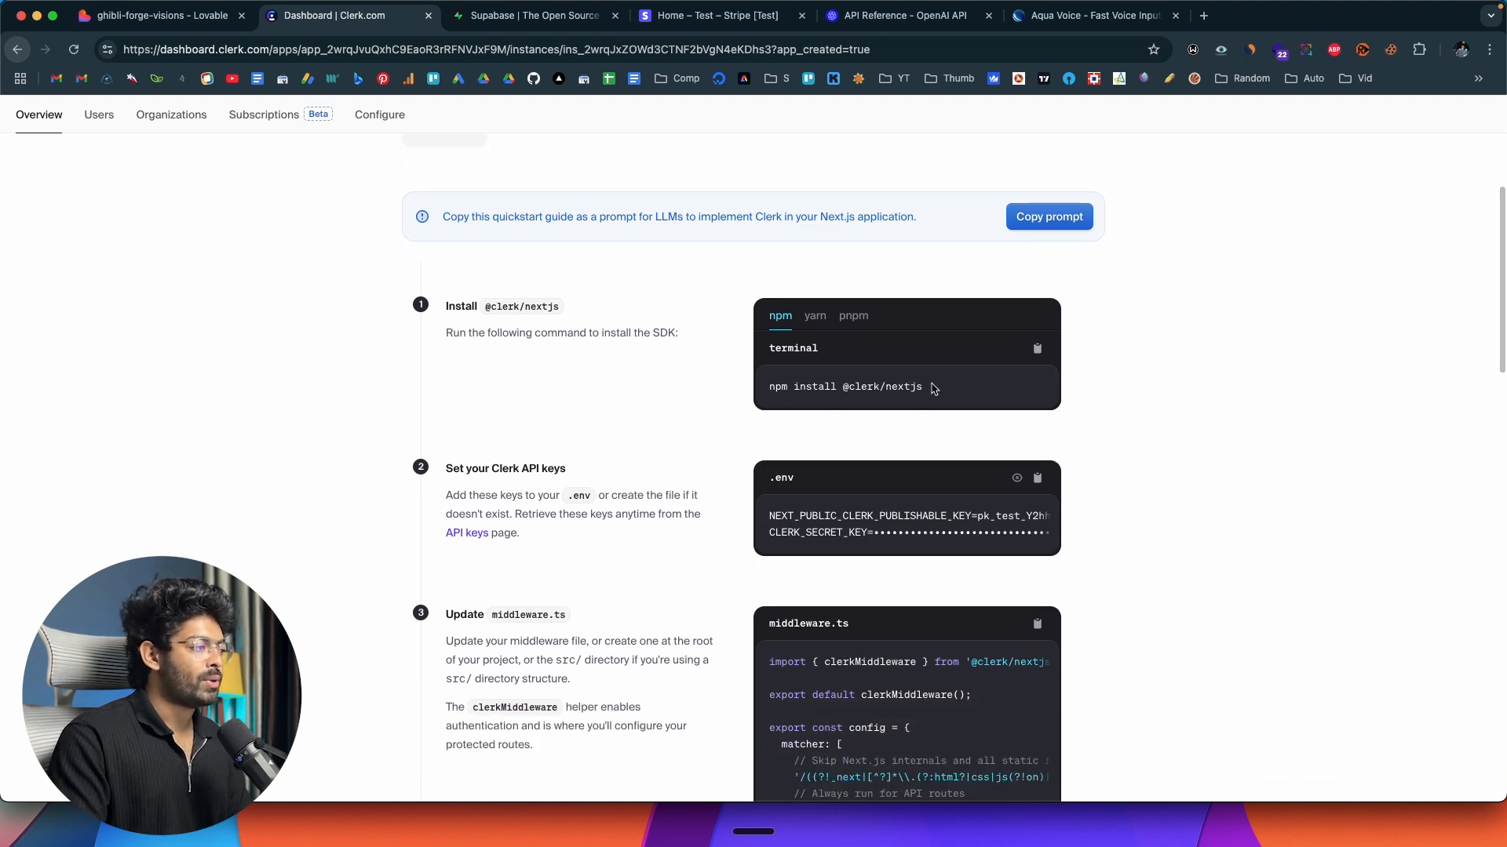
scroll(479, 496, "down", 3)
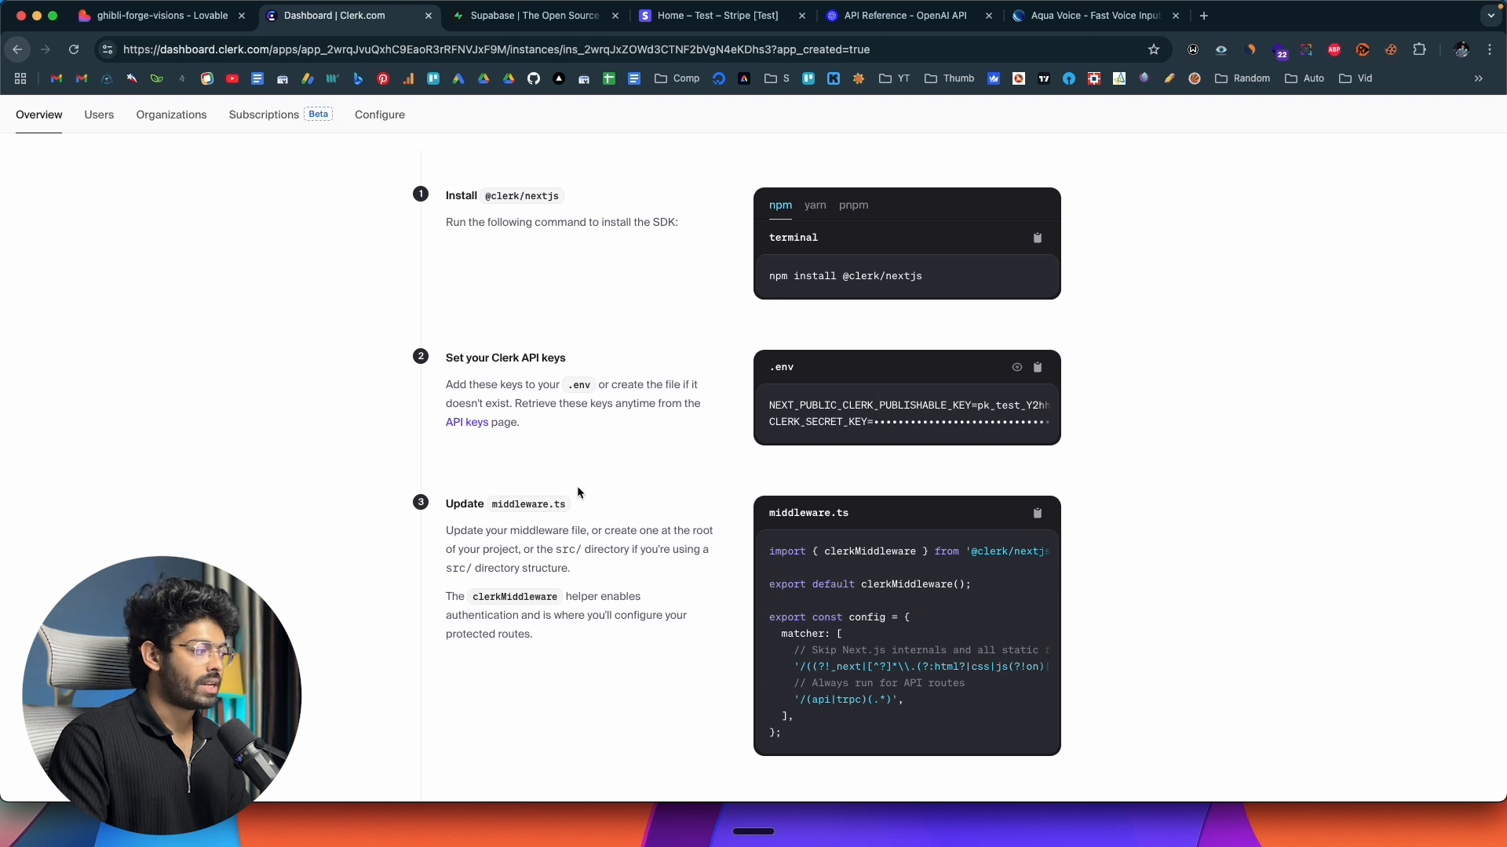
scroll(313, 585, "down", 3)
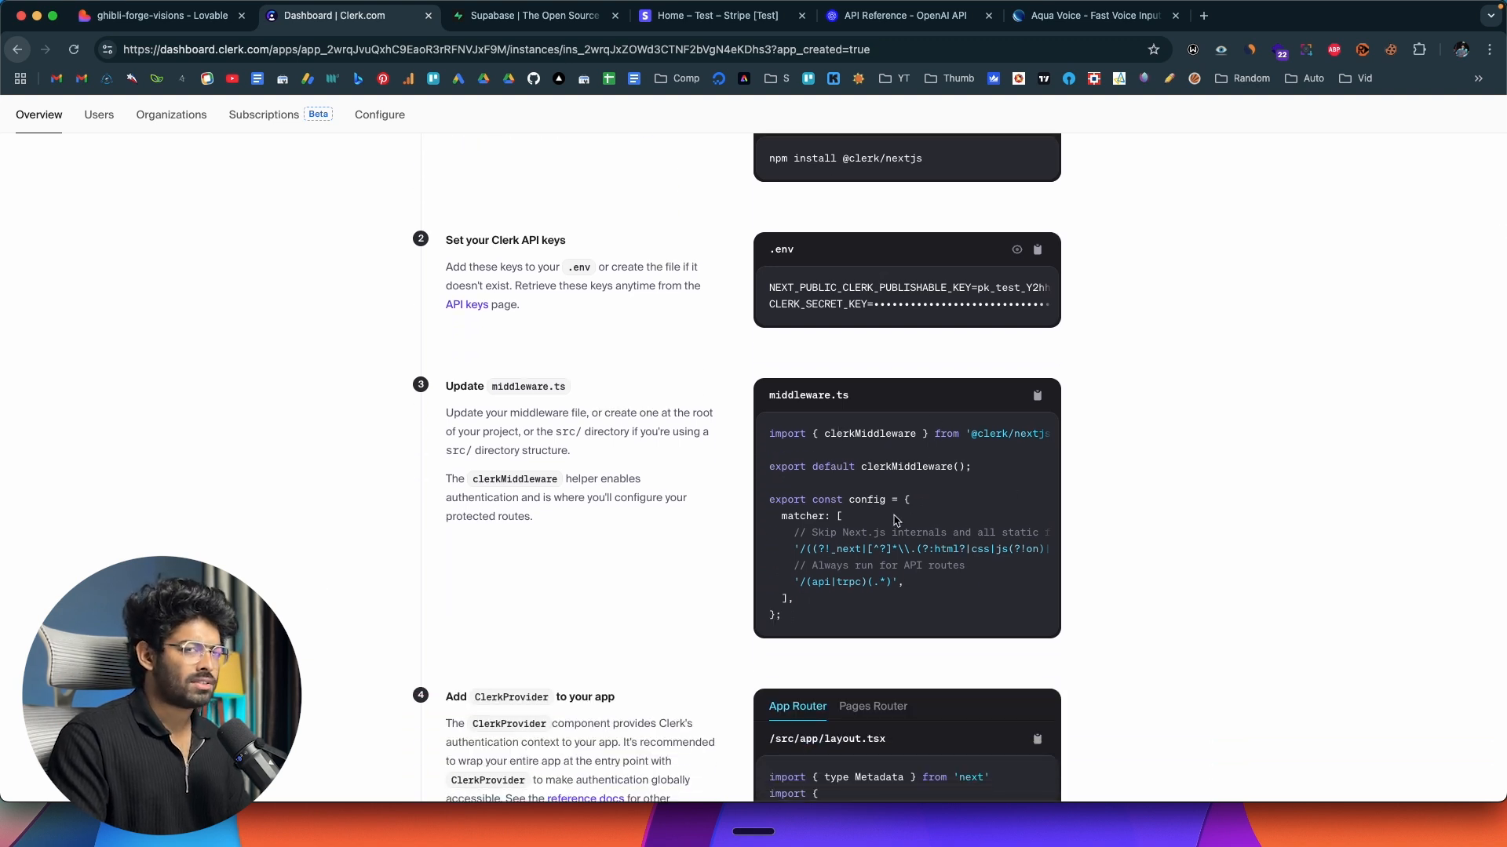
scroll(565, 555, "down", 9)
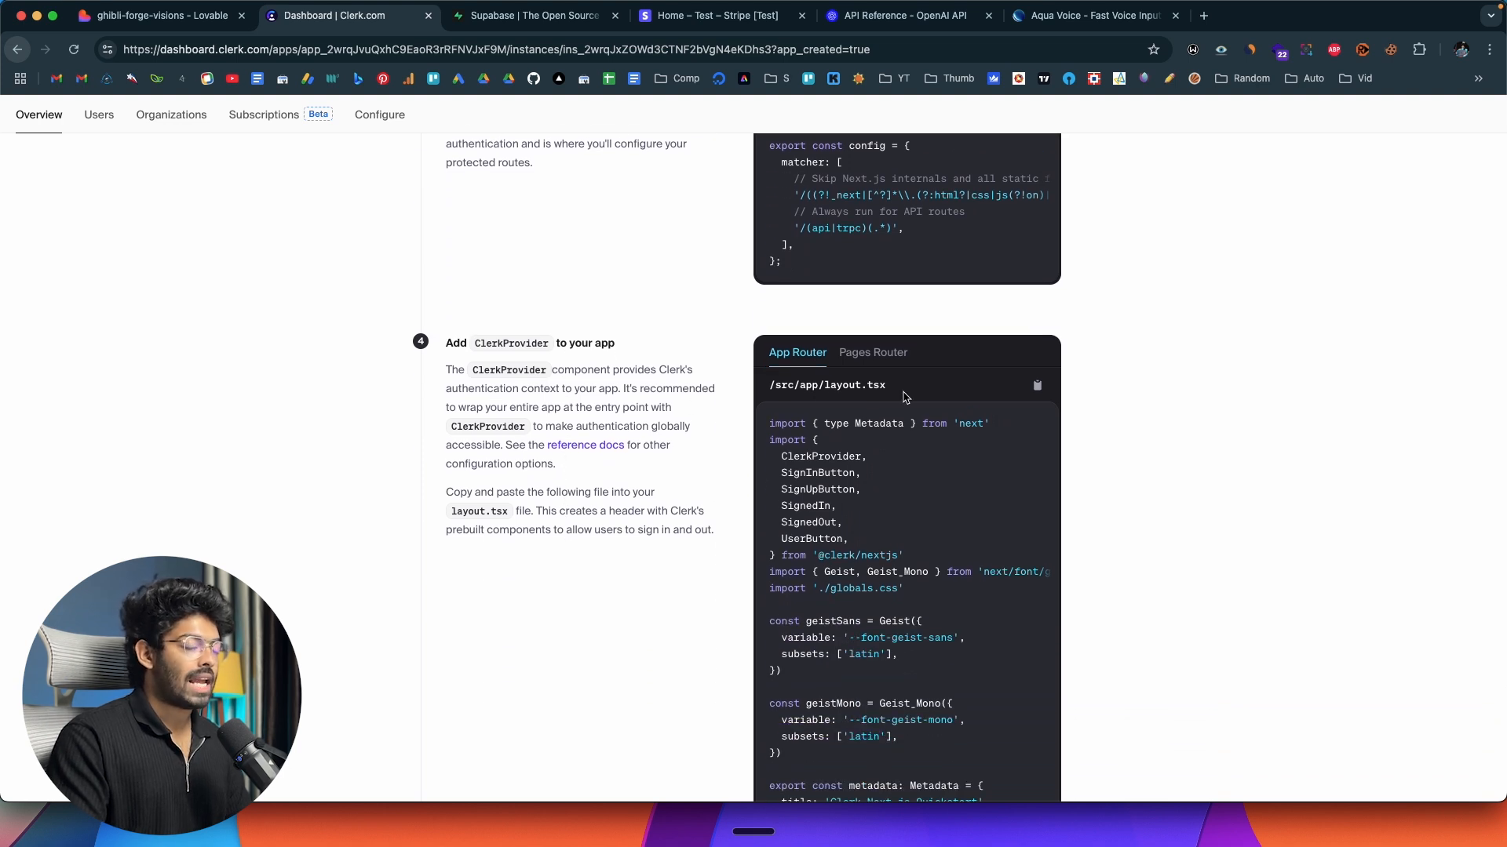
scroll(906, 396, "down", 3)
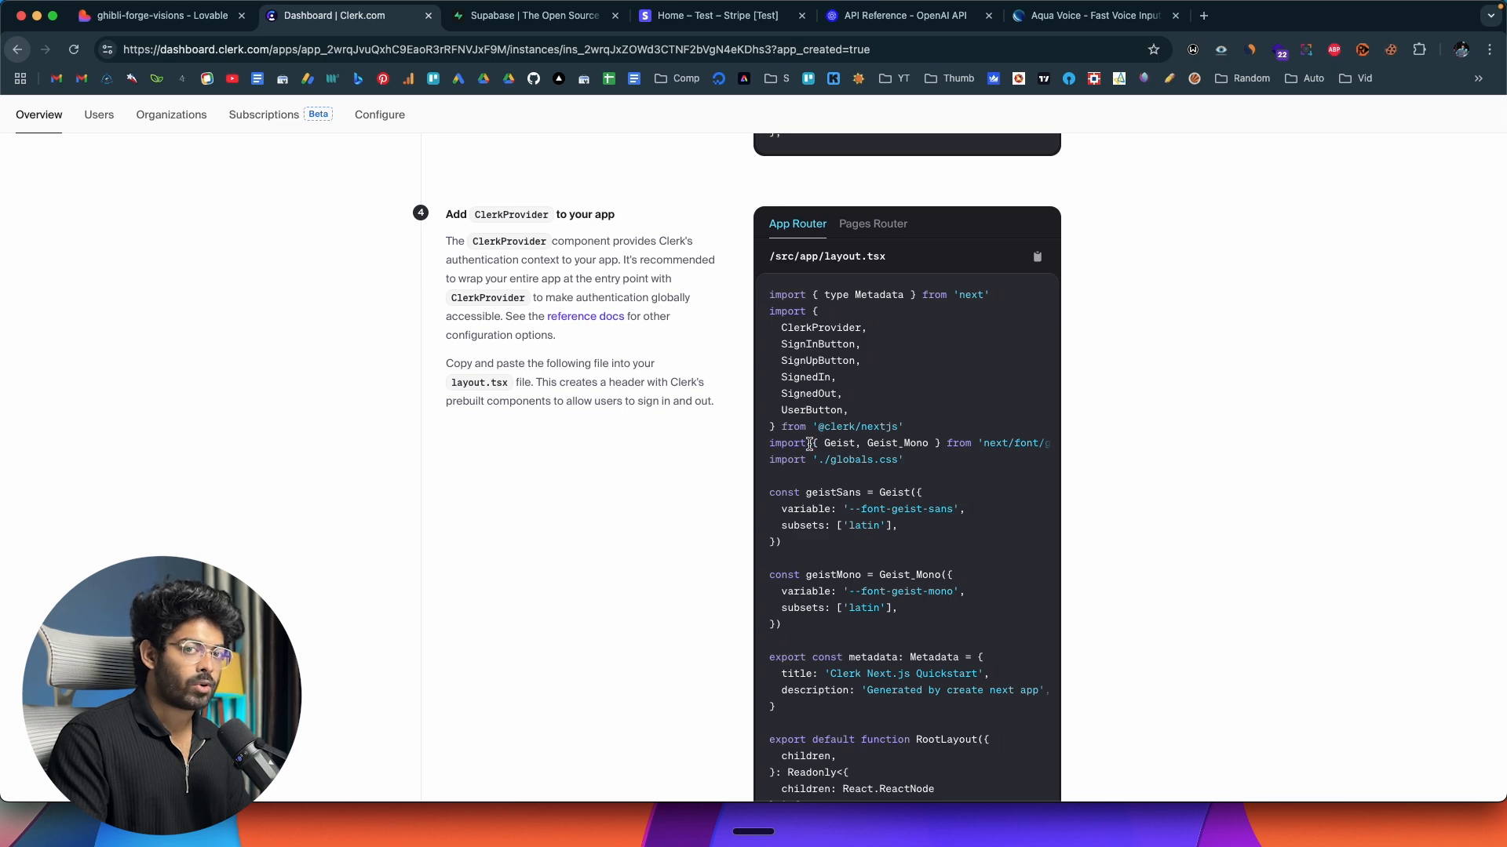
scroll(565, 473, "down", 20)
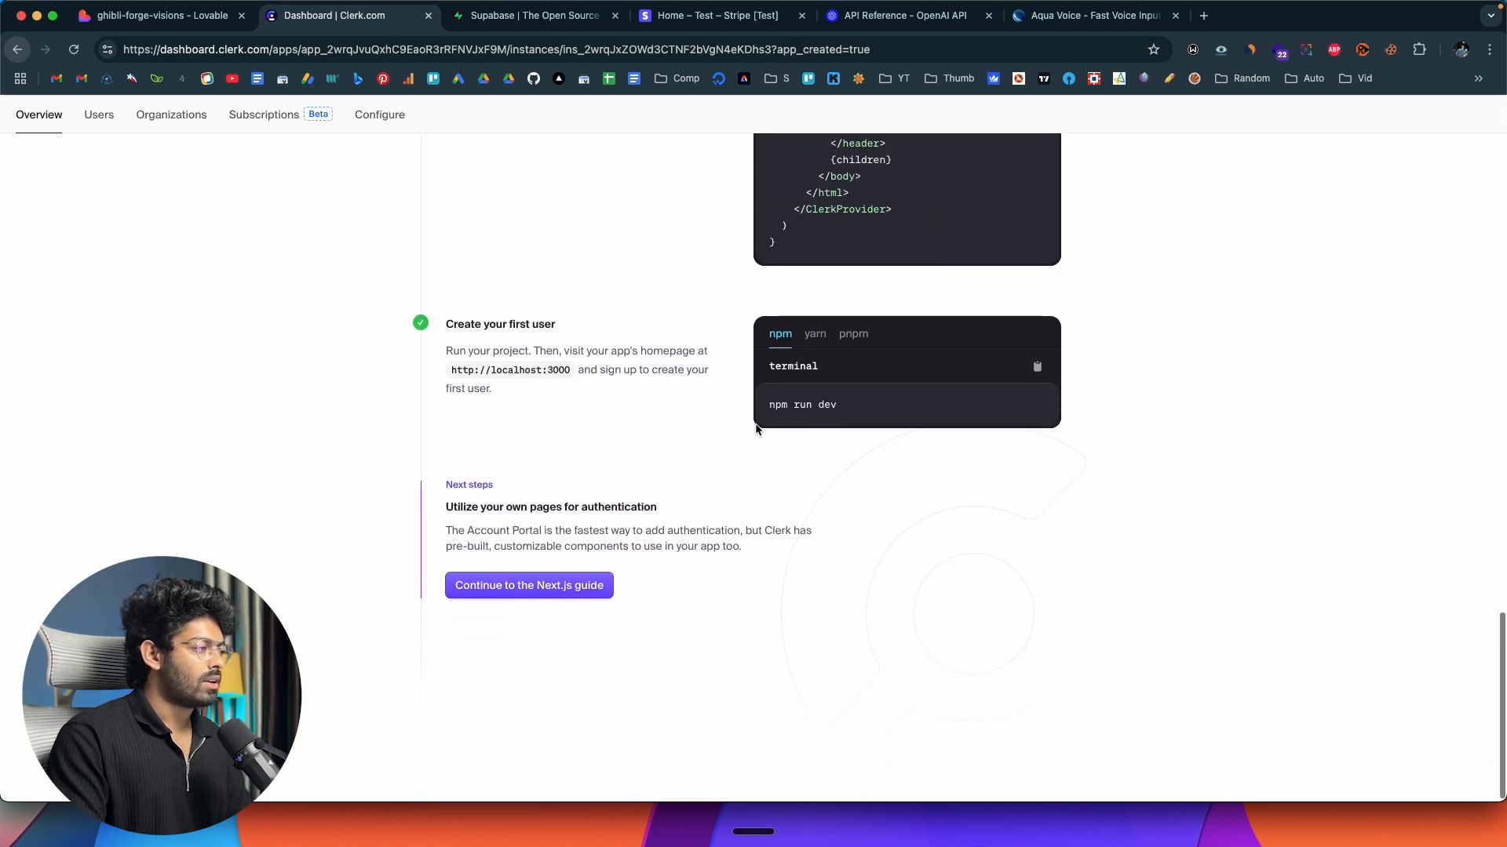
scroll(747, 423, "up", 20)
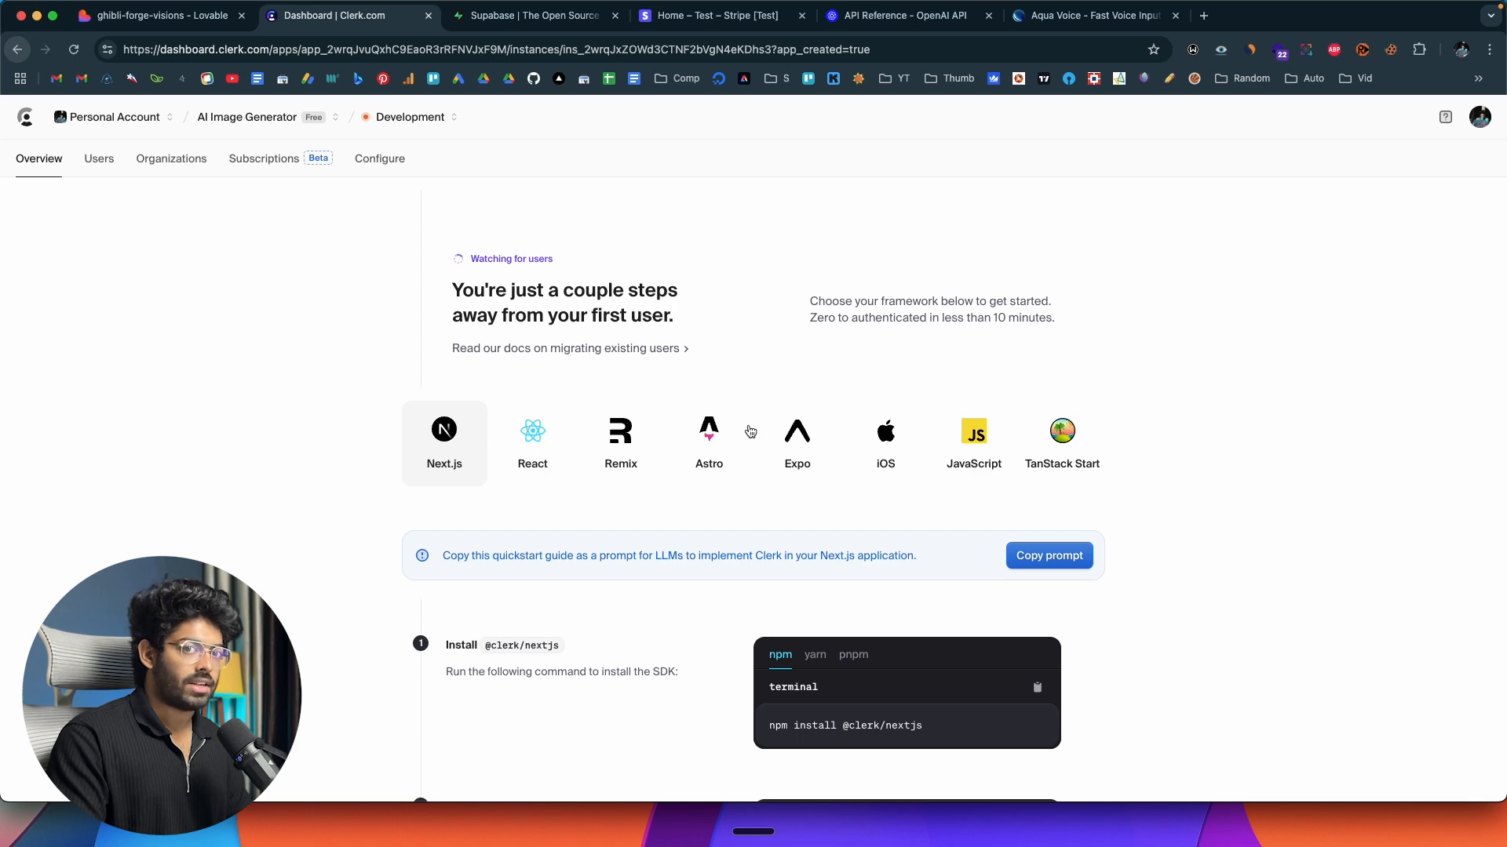
scroll(750, 431, "down", 8)
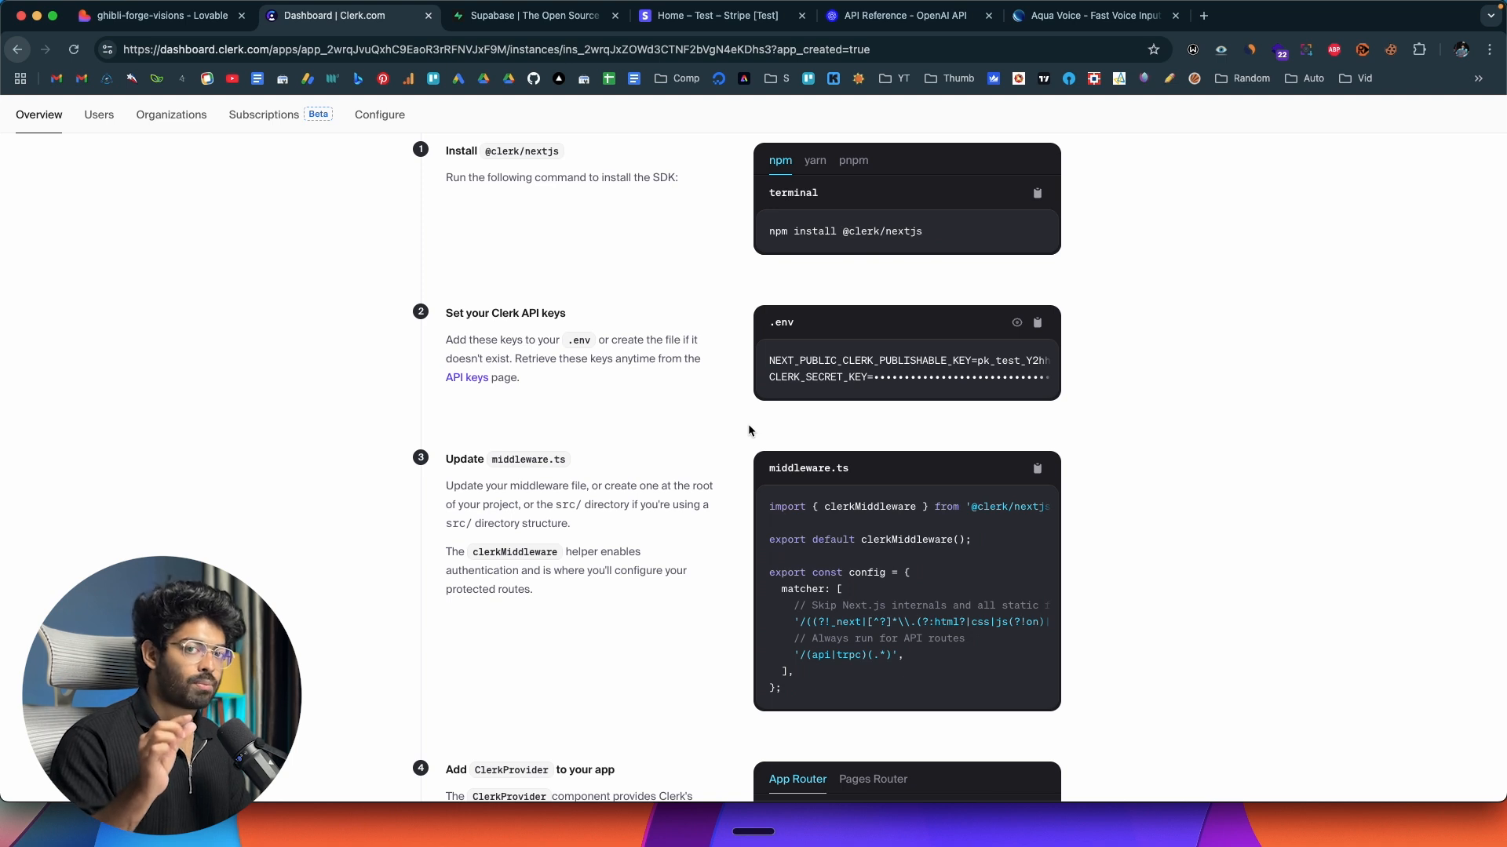
scroll(748, 428, "up", 8)
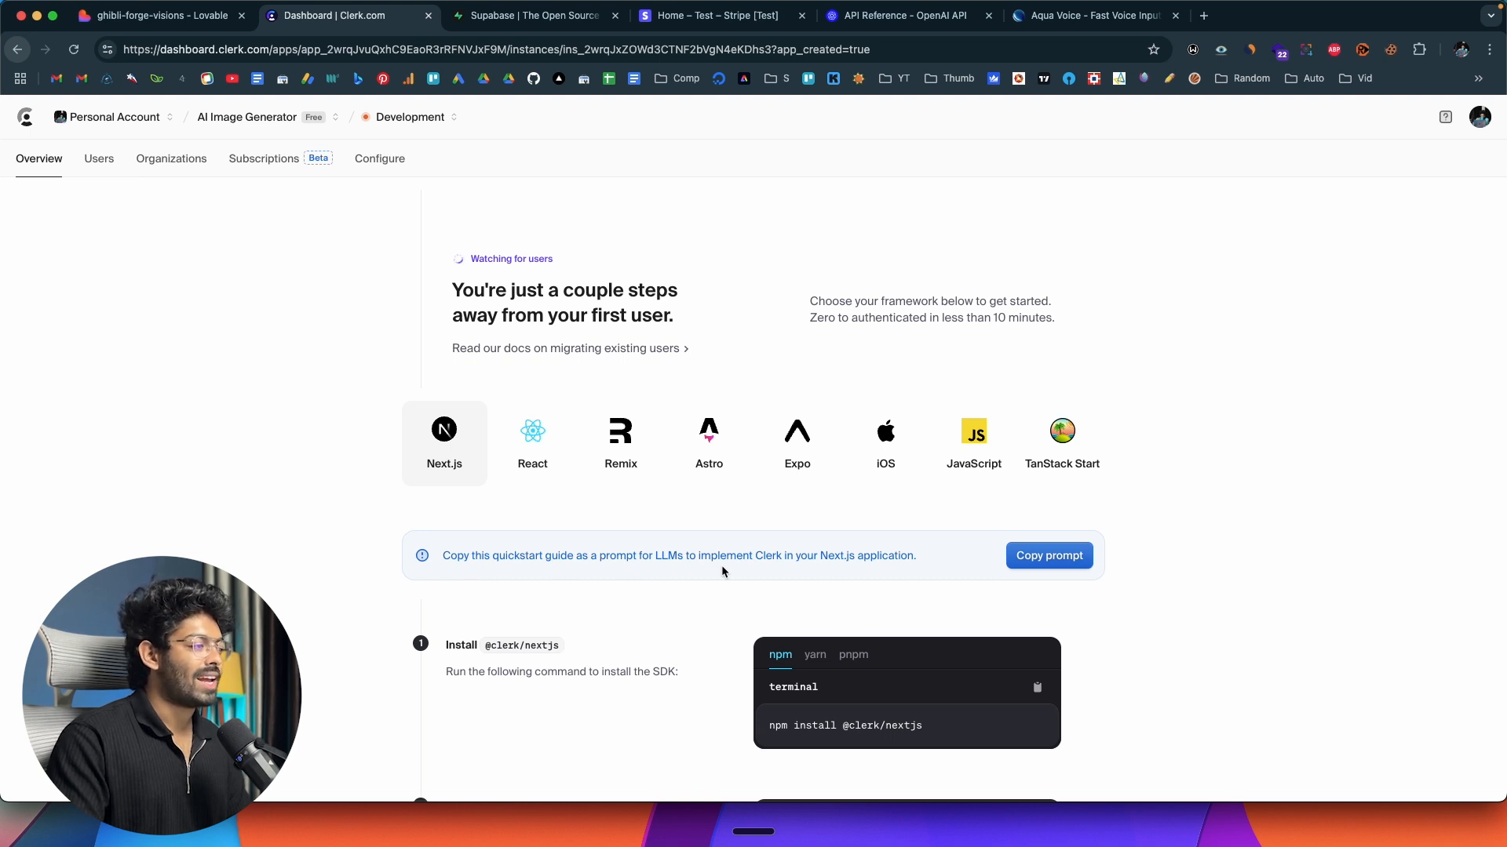
left_click(549, 444)
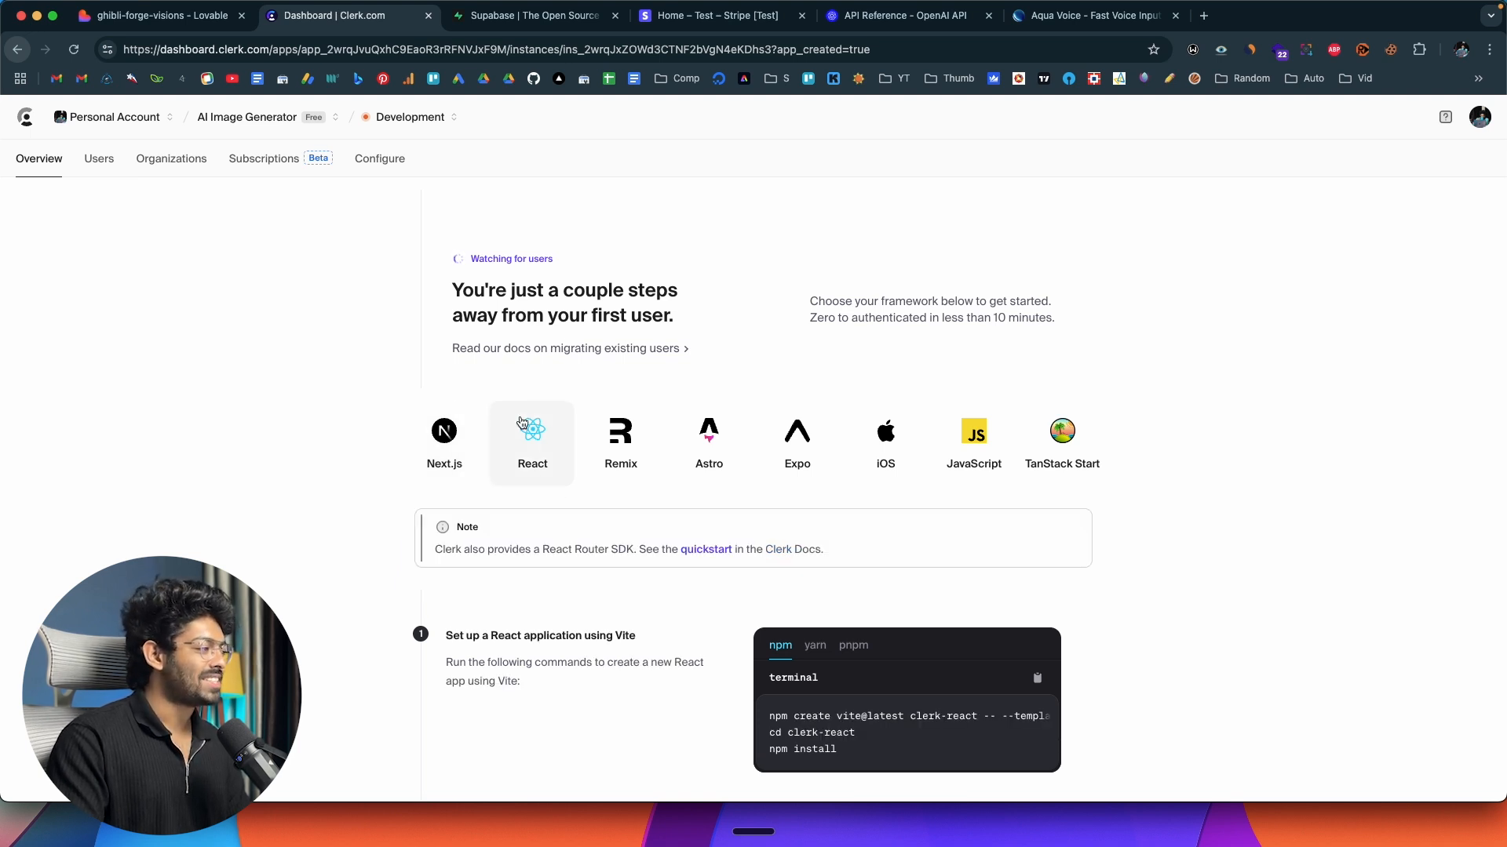
left_click(462, 442)
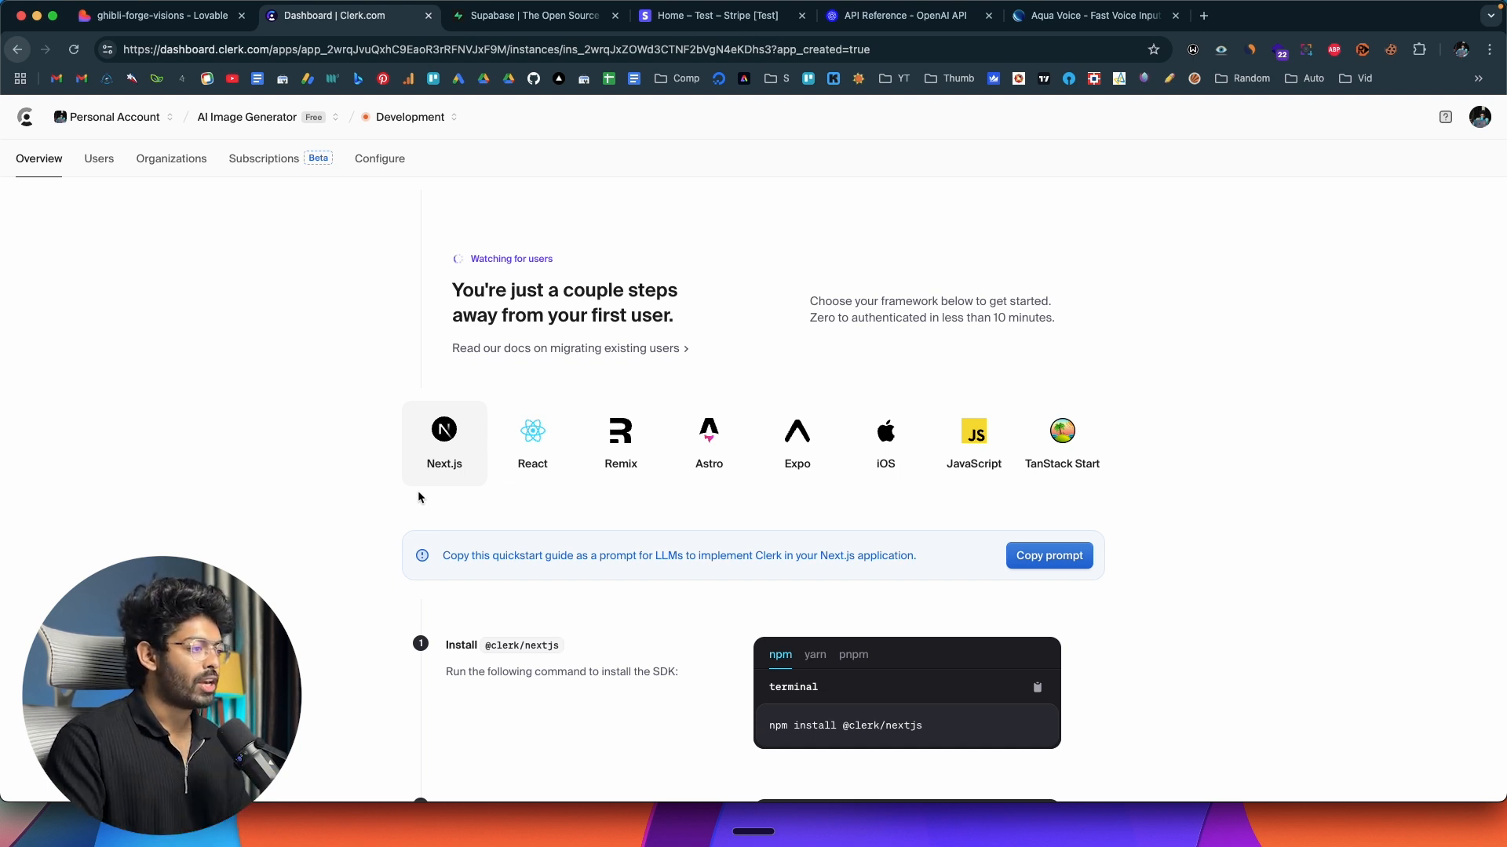
Try pasting Clerk's Next.js quickstart prompt into the Lovable chat, skim it, and clear the message again.
left_click(1049, 556)
left_click(160, 15)
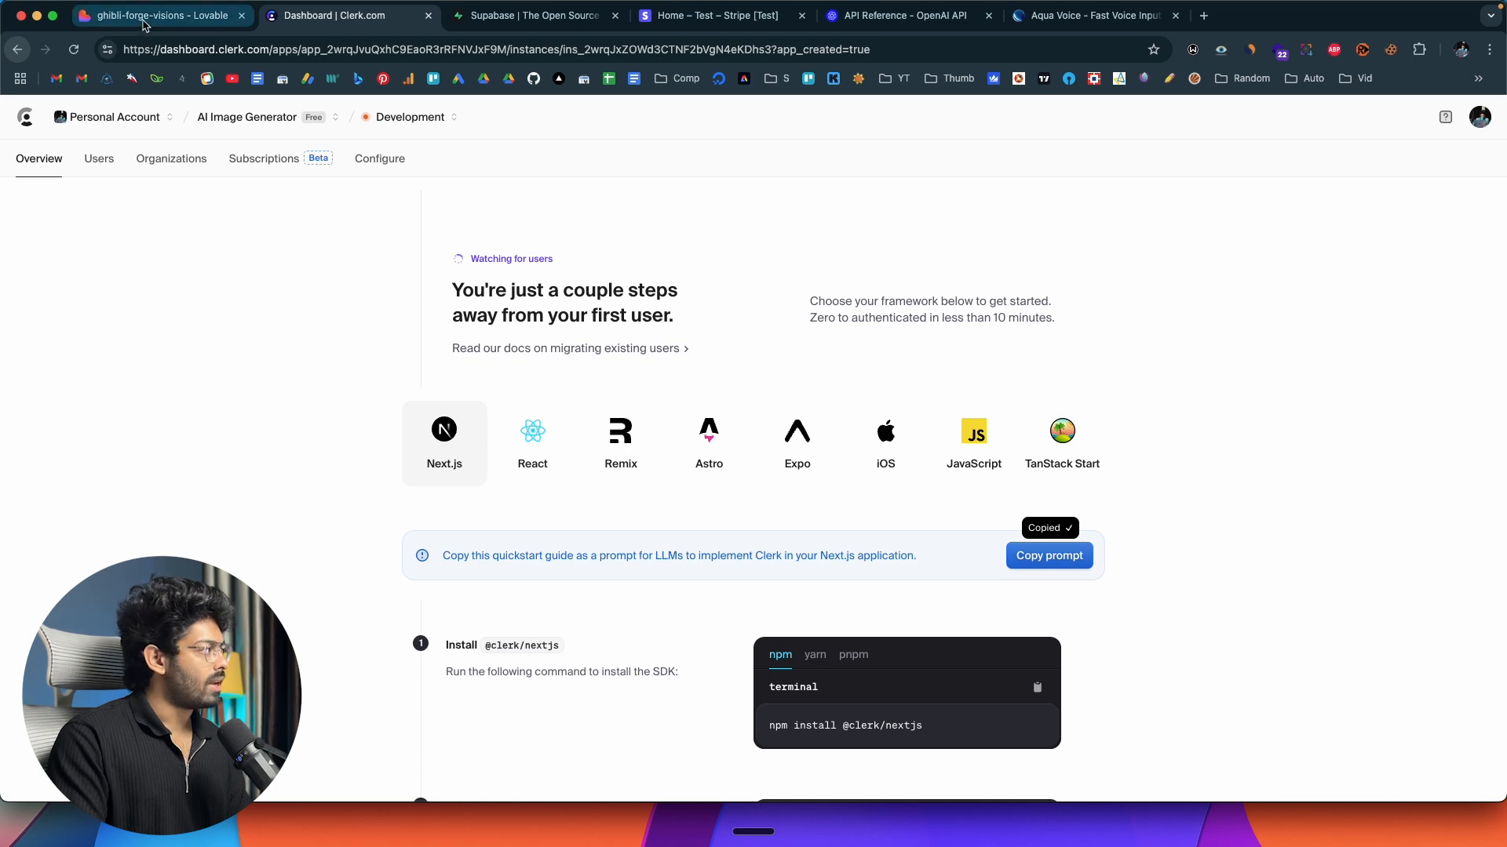
left_click(120, 742)
key("cmd+v")
scroll(120, 717, "up", 20)
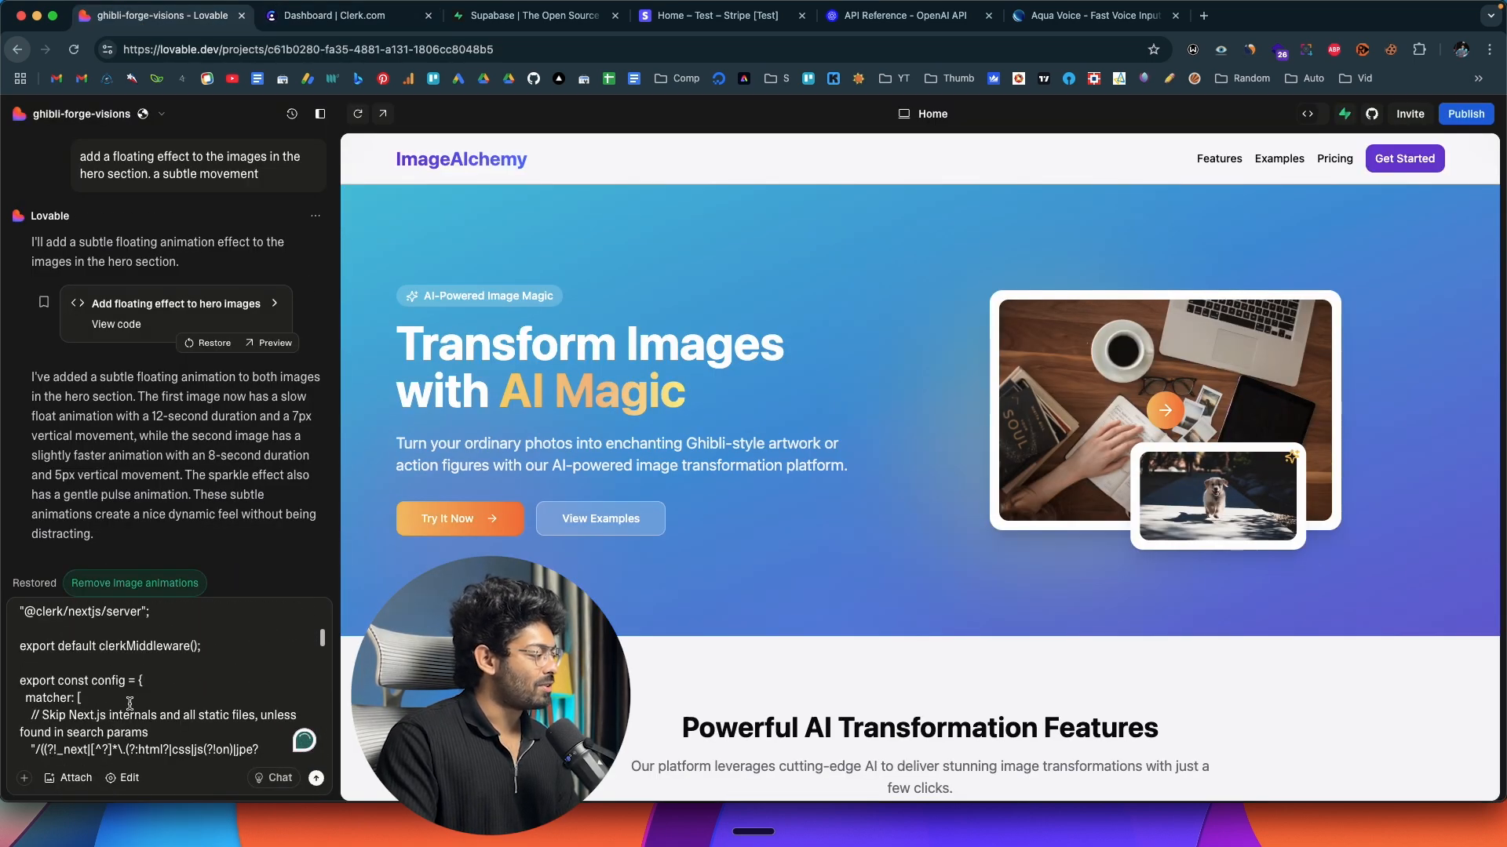
scroll(129, 703, "down", 10)
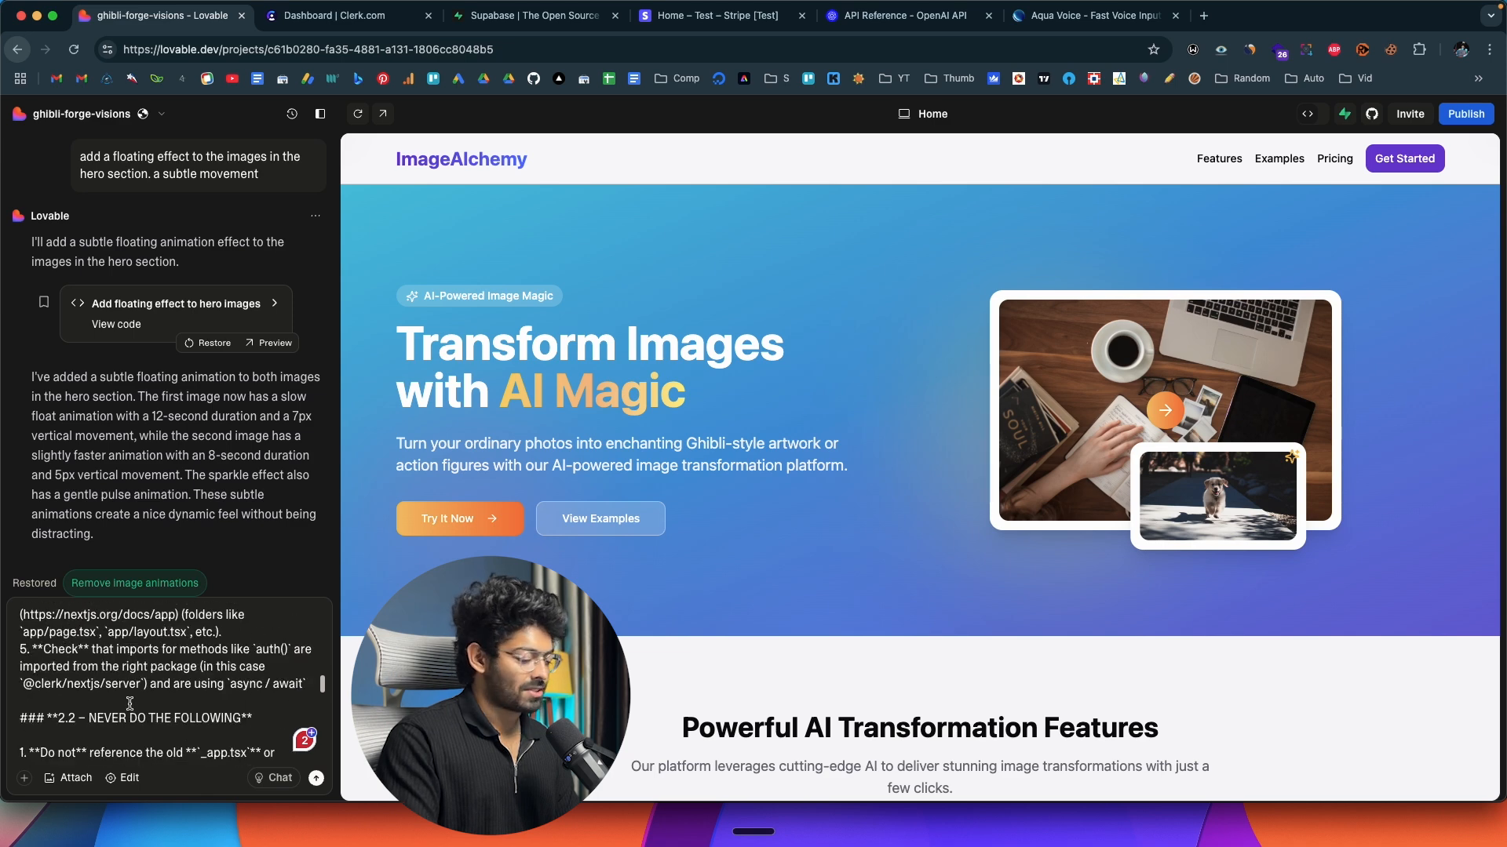
key("super+a")
key("BackSpace")
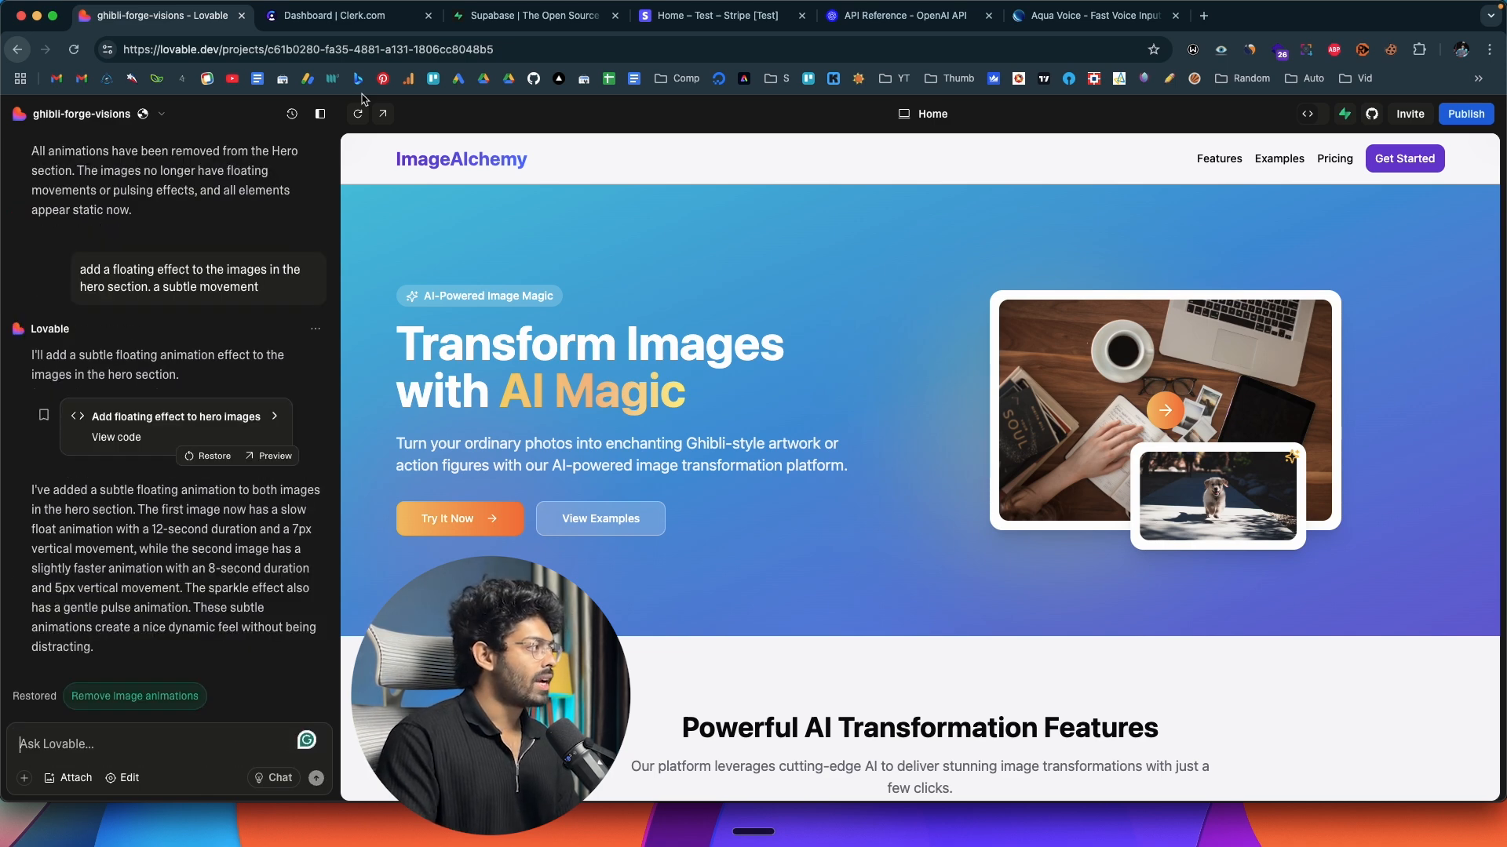
Ask Lovable to add user authentication using Clerk, making sure to use the Clerk component for sign in and register.
left_click(349, 16)
scroll(470, 349, "down", 5)
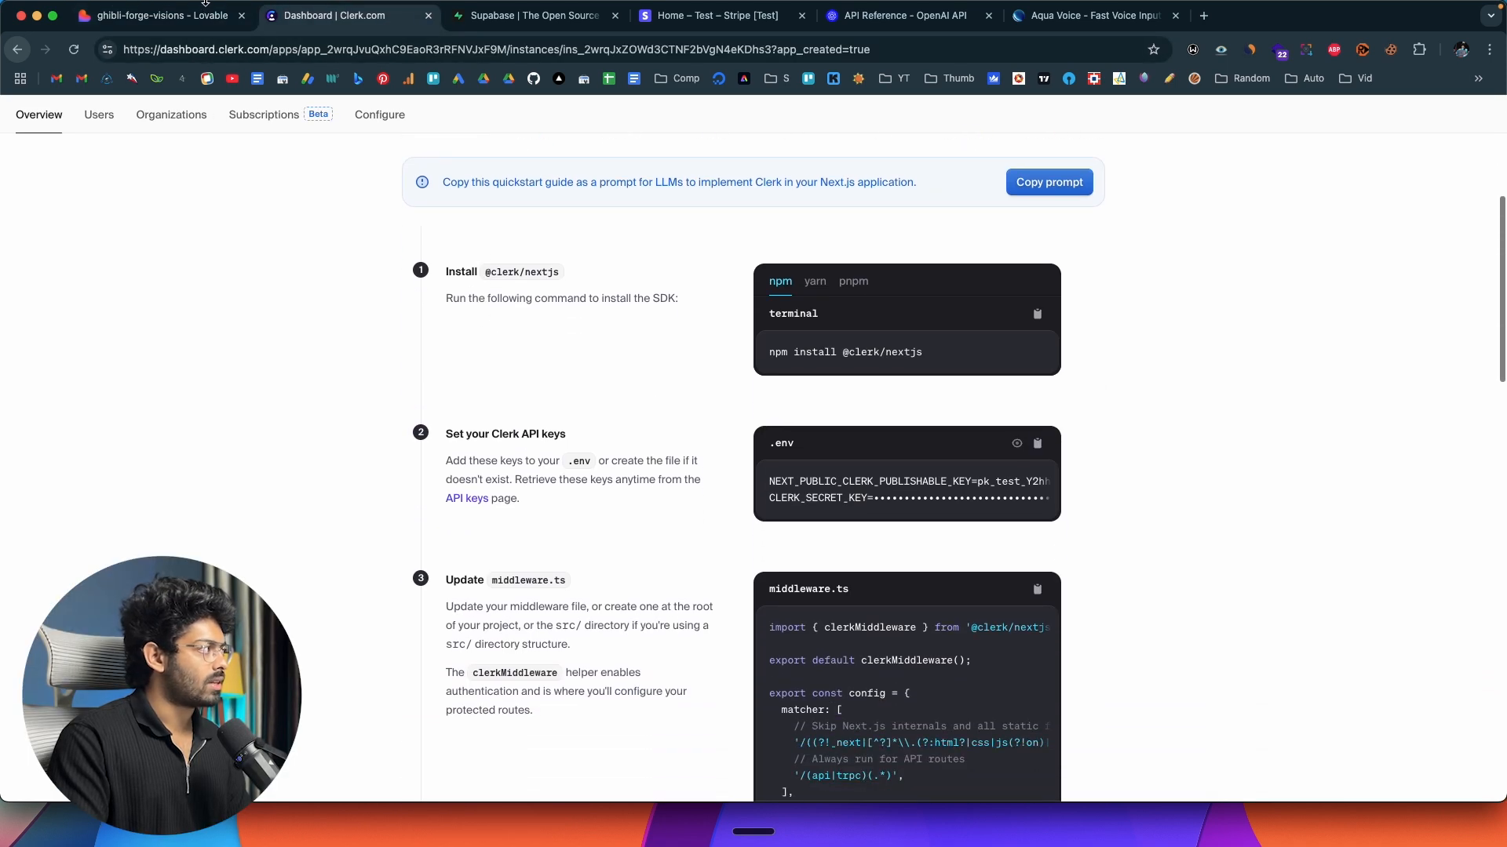
left_click(164, 16)
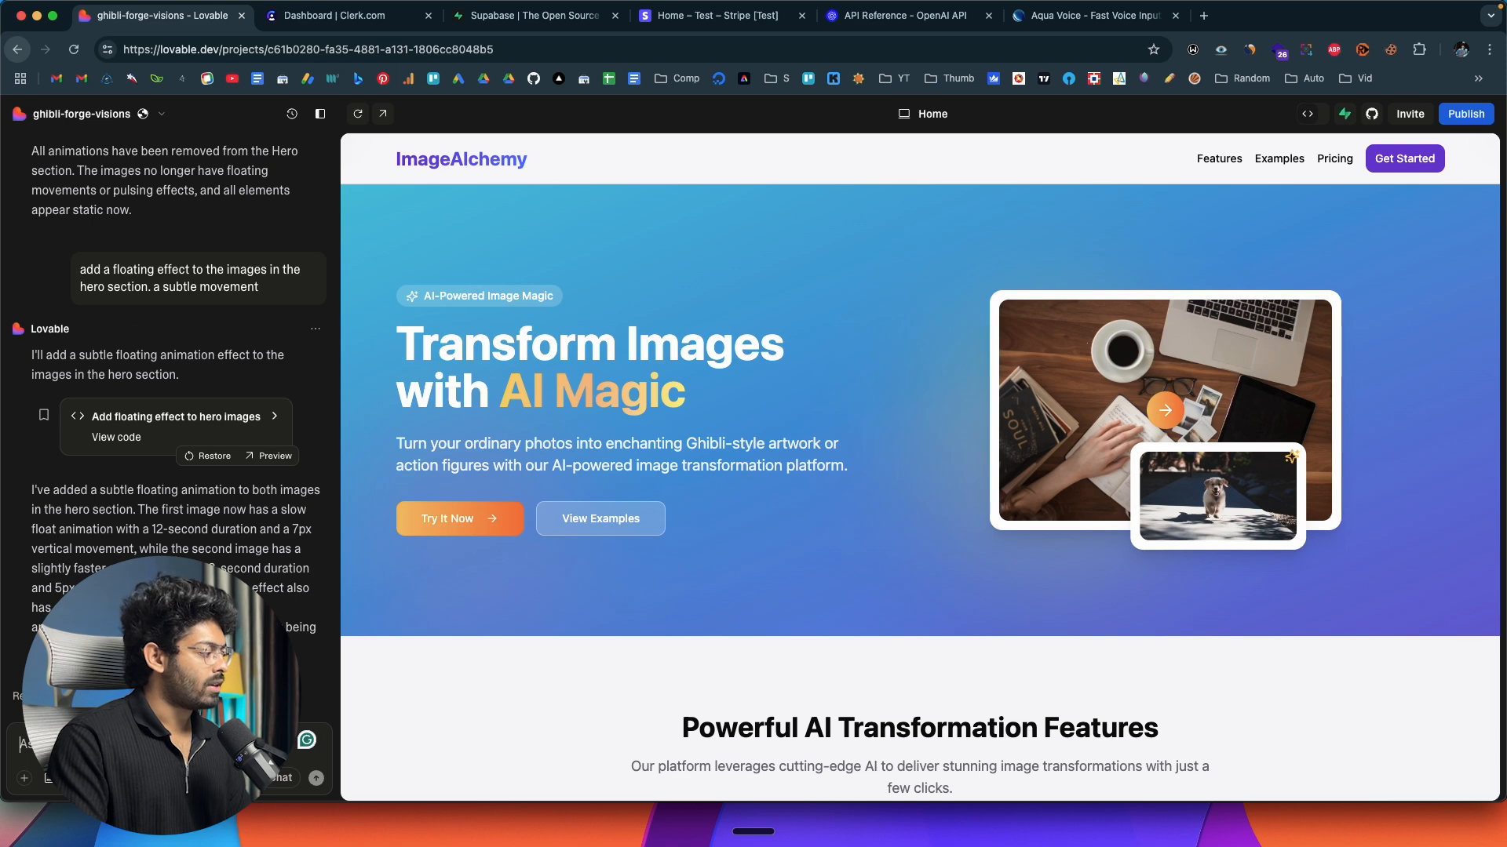
key("fn")
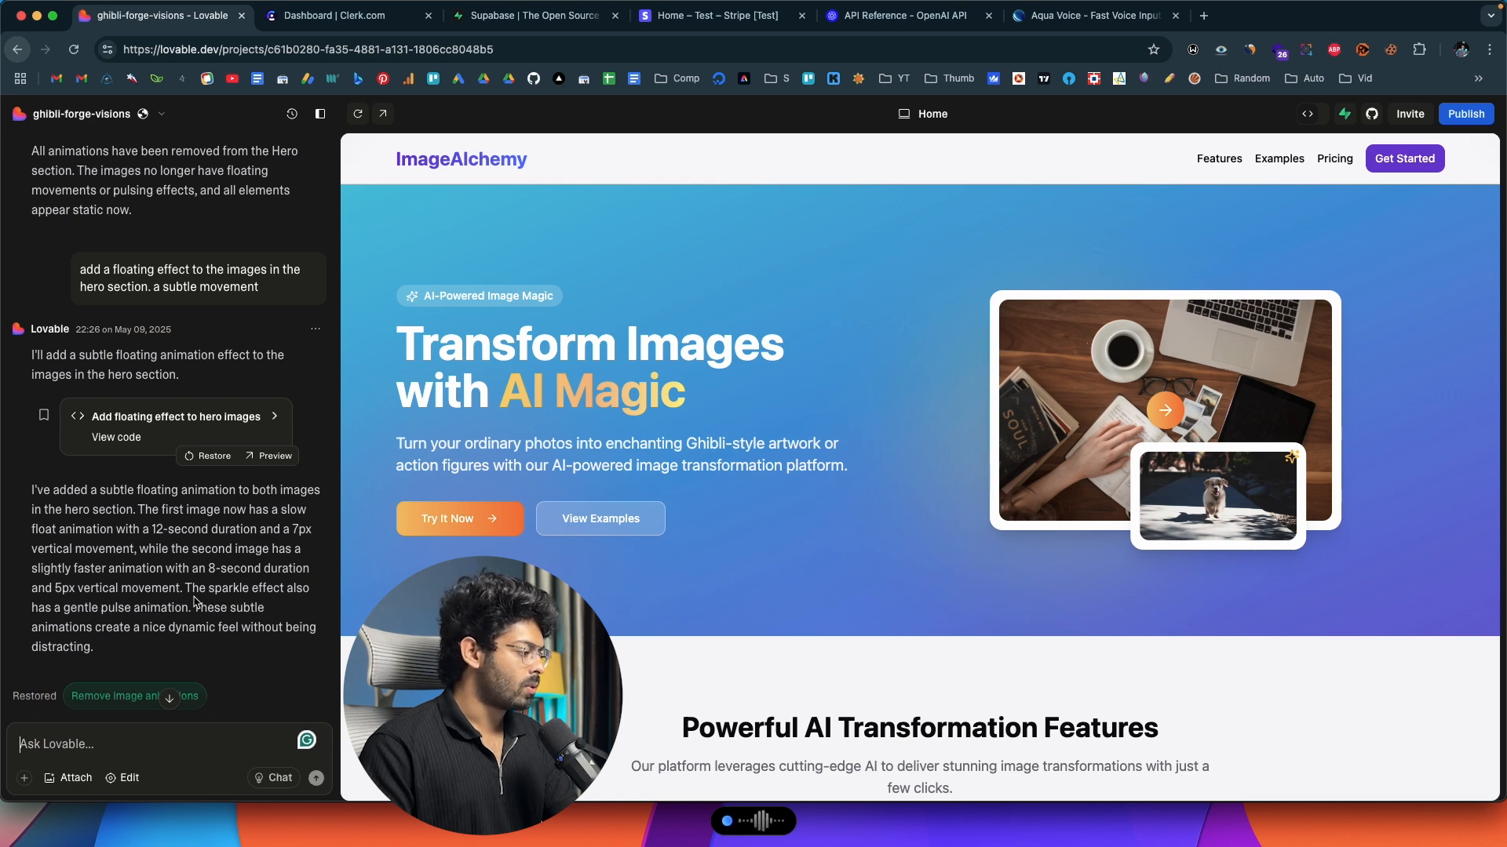
key("super+v")
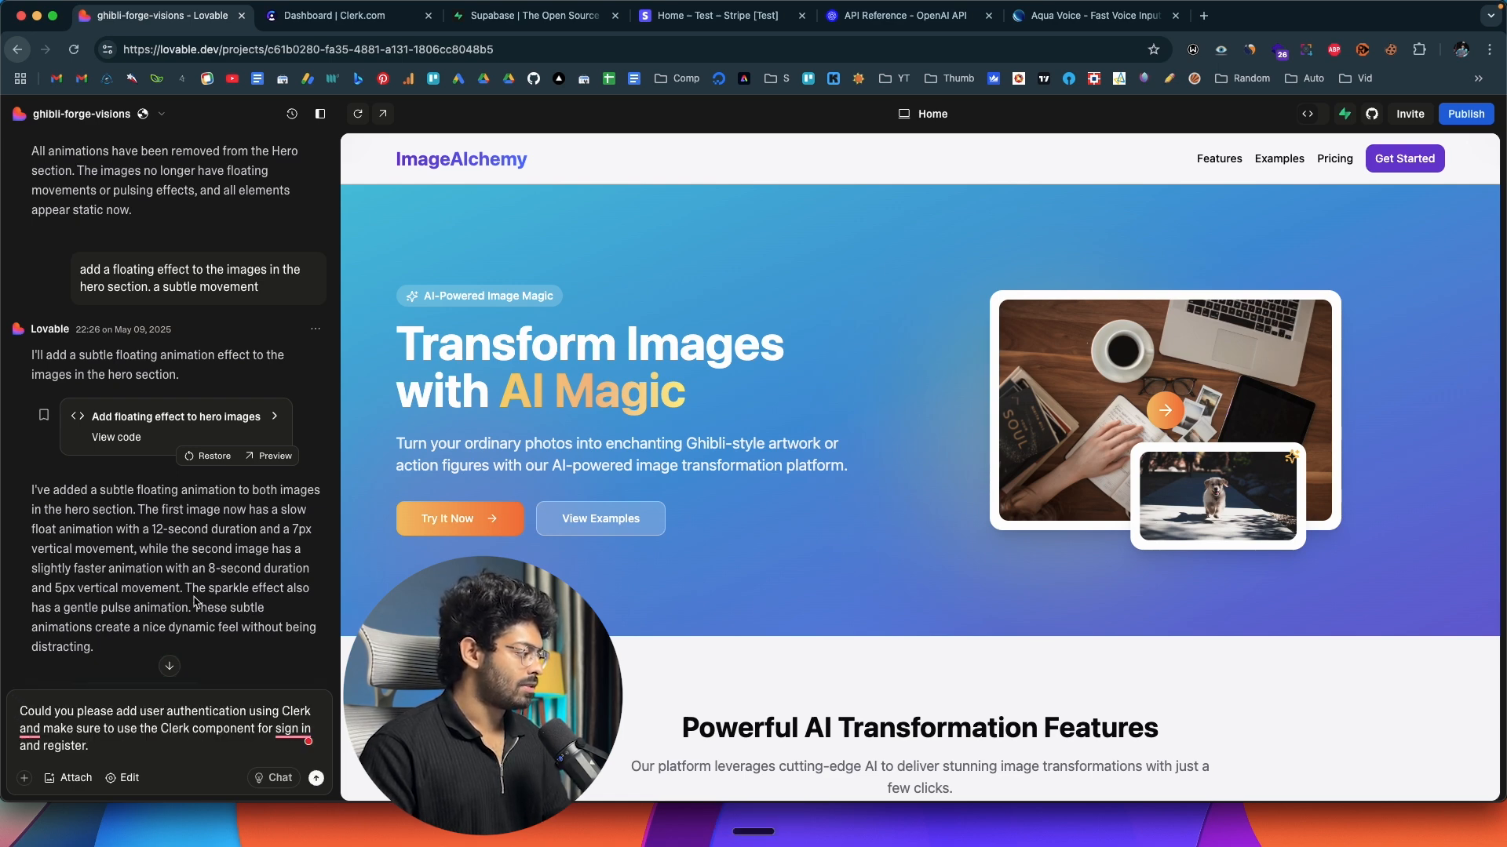
key("Return")
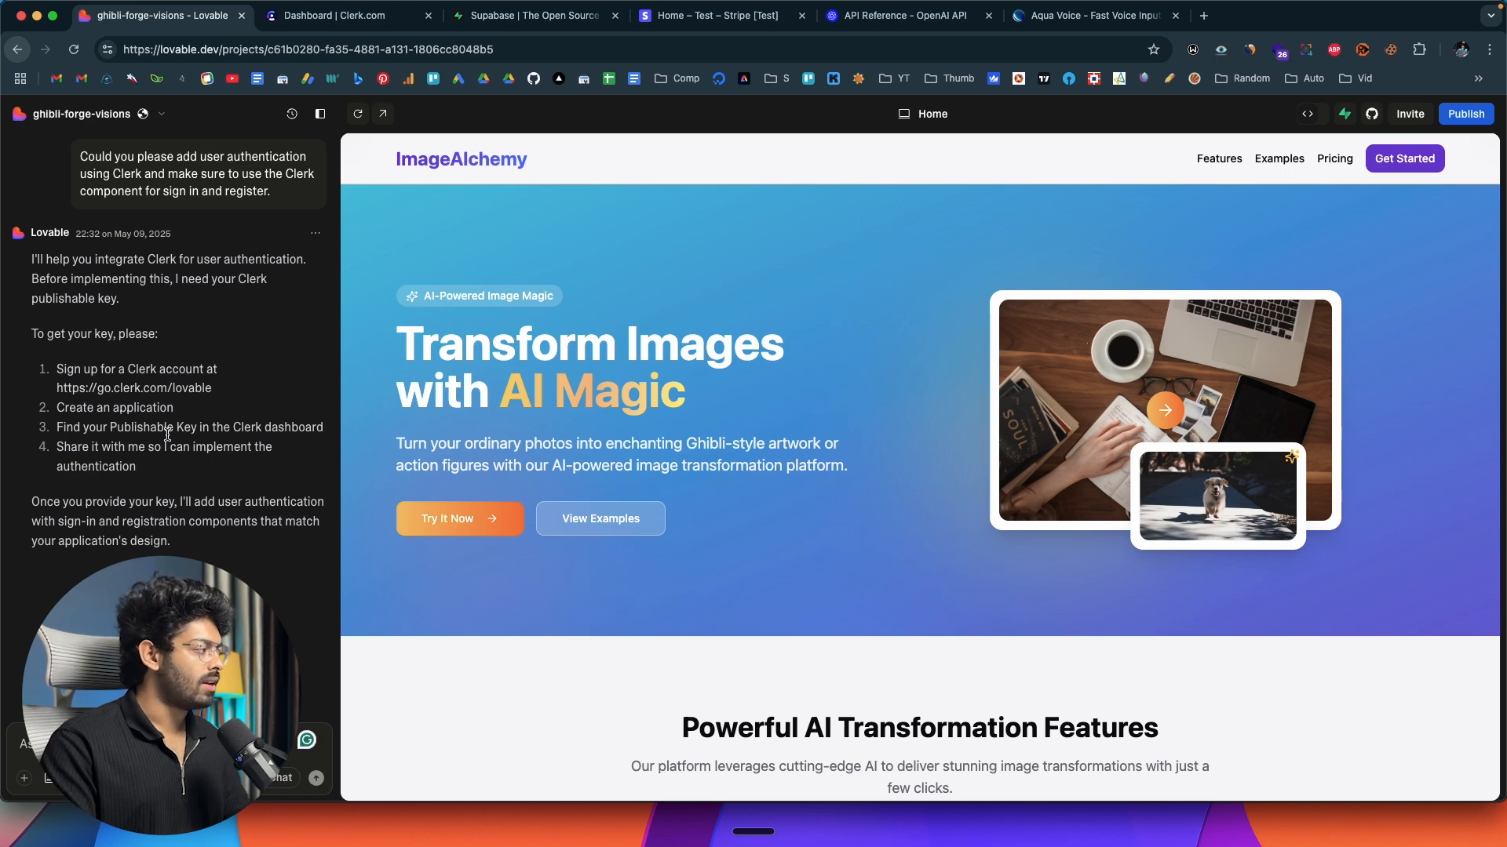
Reveal the Clerk API keys in the quickstart's .env block and copy the publishable key's value.
left_click(375, 23)
scroll(758, 460, "down", 2)
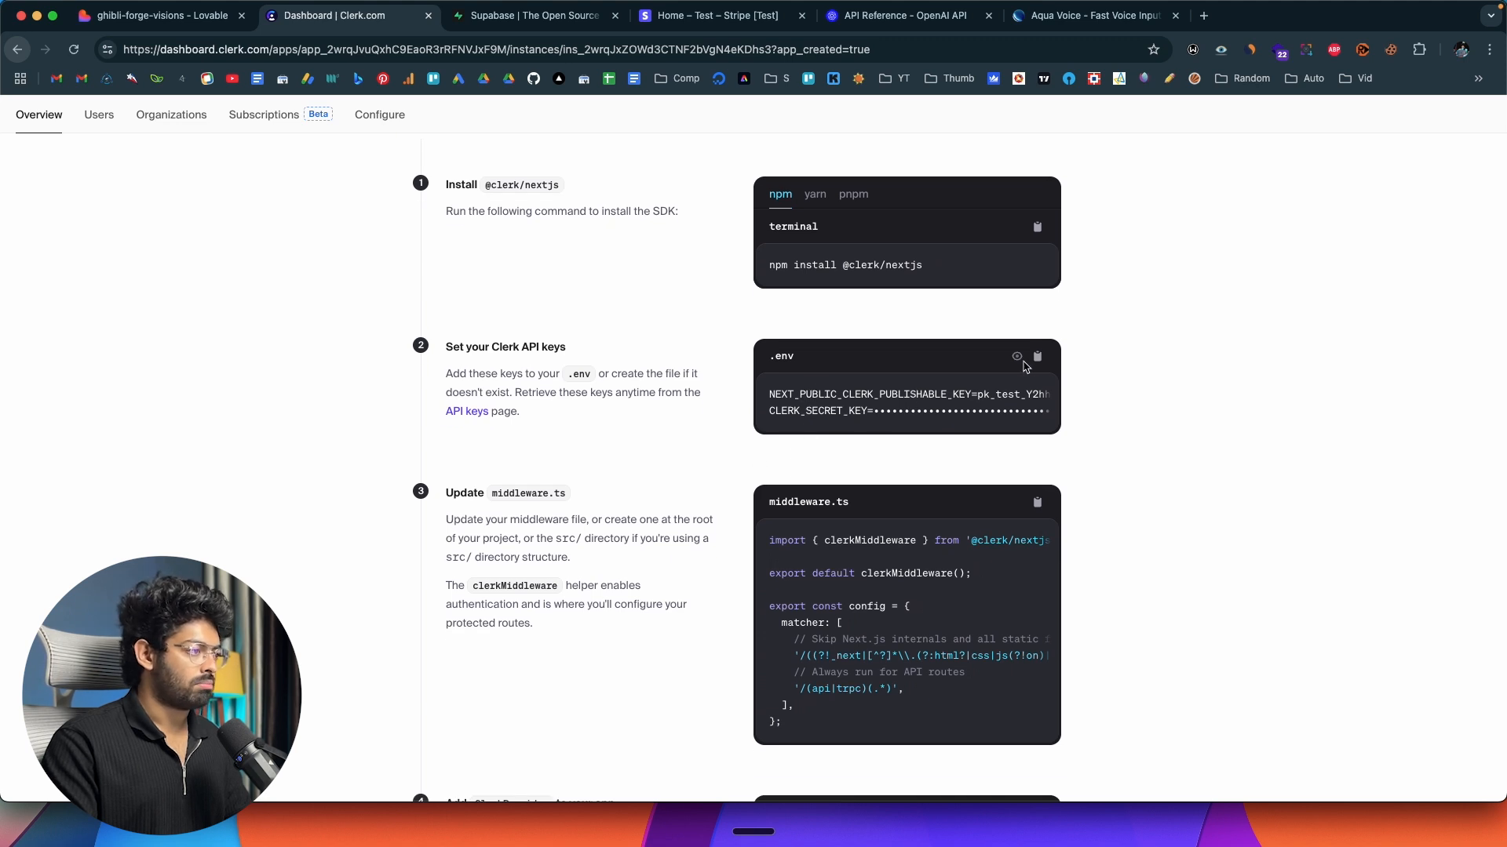
left_click(1017, 358)
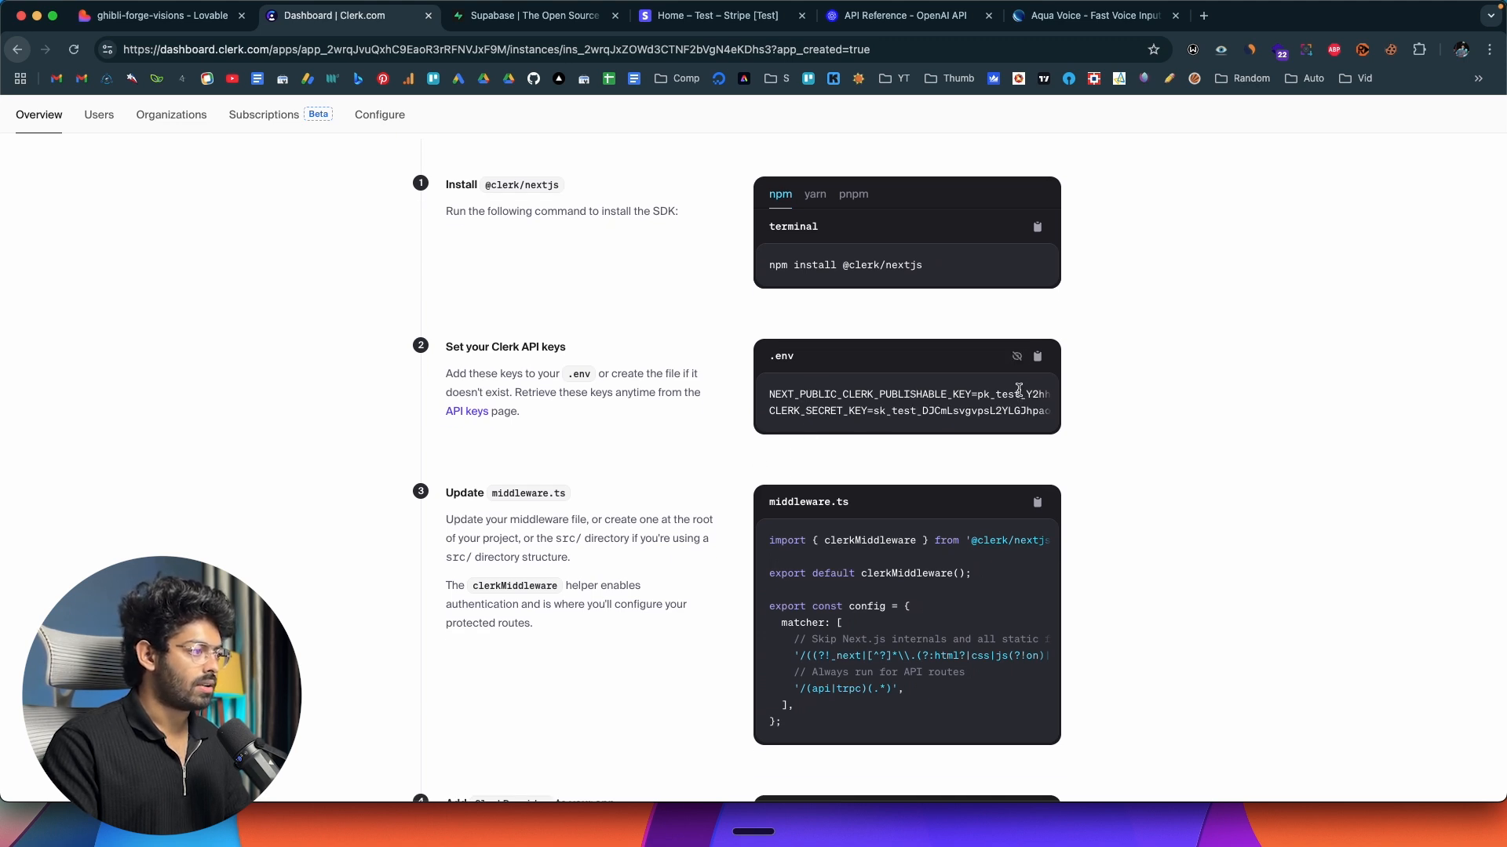
left_click_drag(977, 396, 1154, 402)
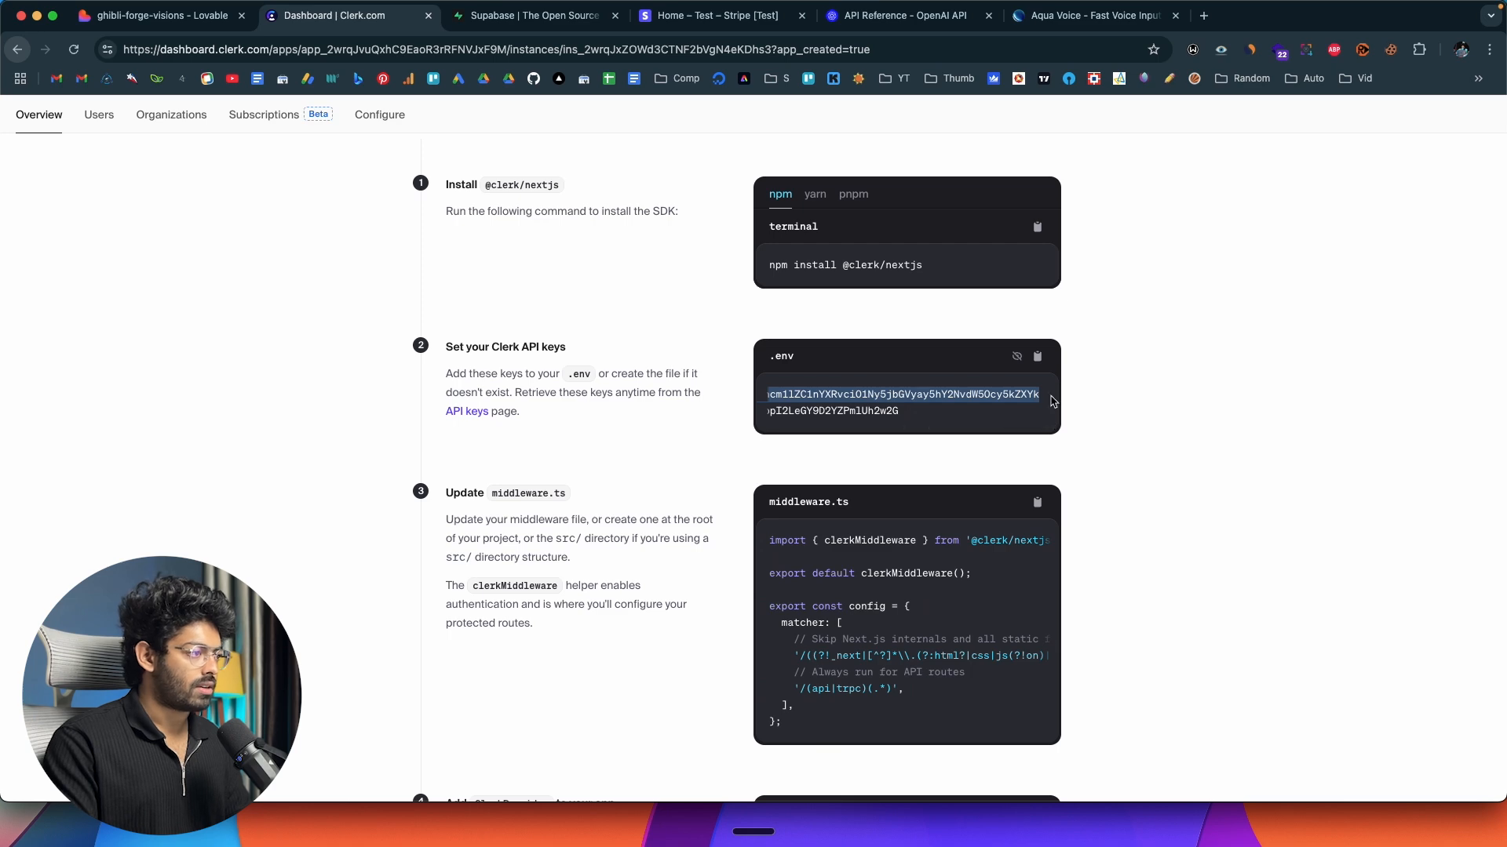
scroll(991, 400, "left", 1)
scroll(991, 400, "left", 5)
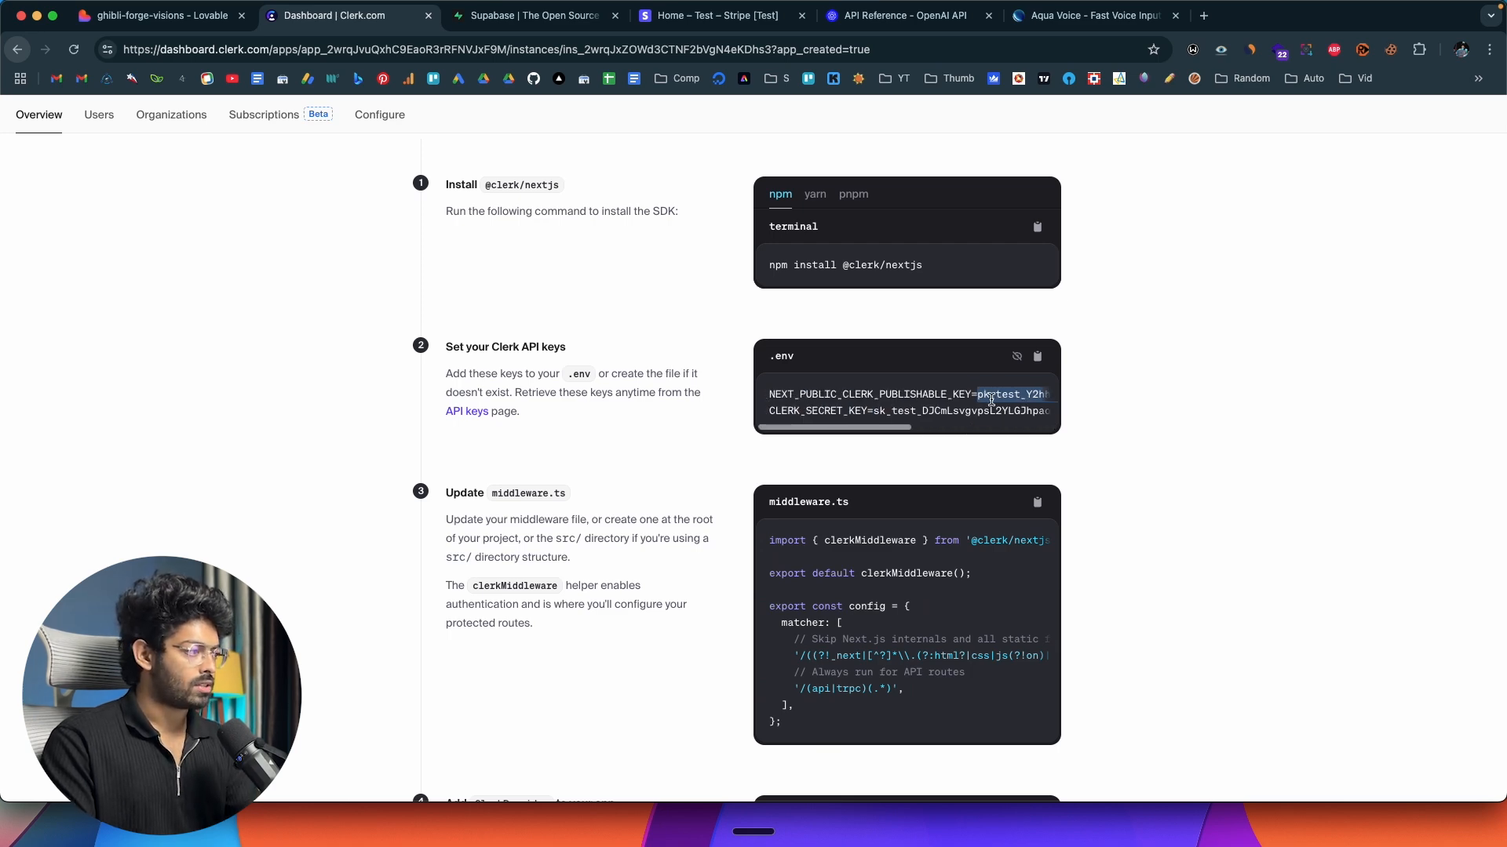
Send the copied Clerk publishable key to Lovable in the project chat.
left_click(183, 24)
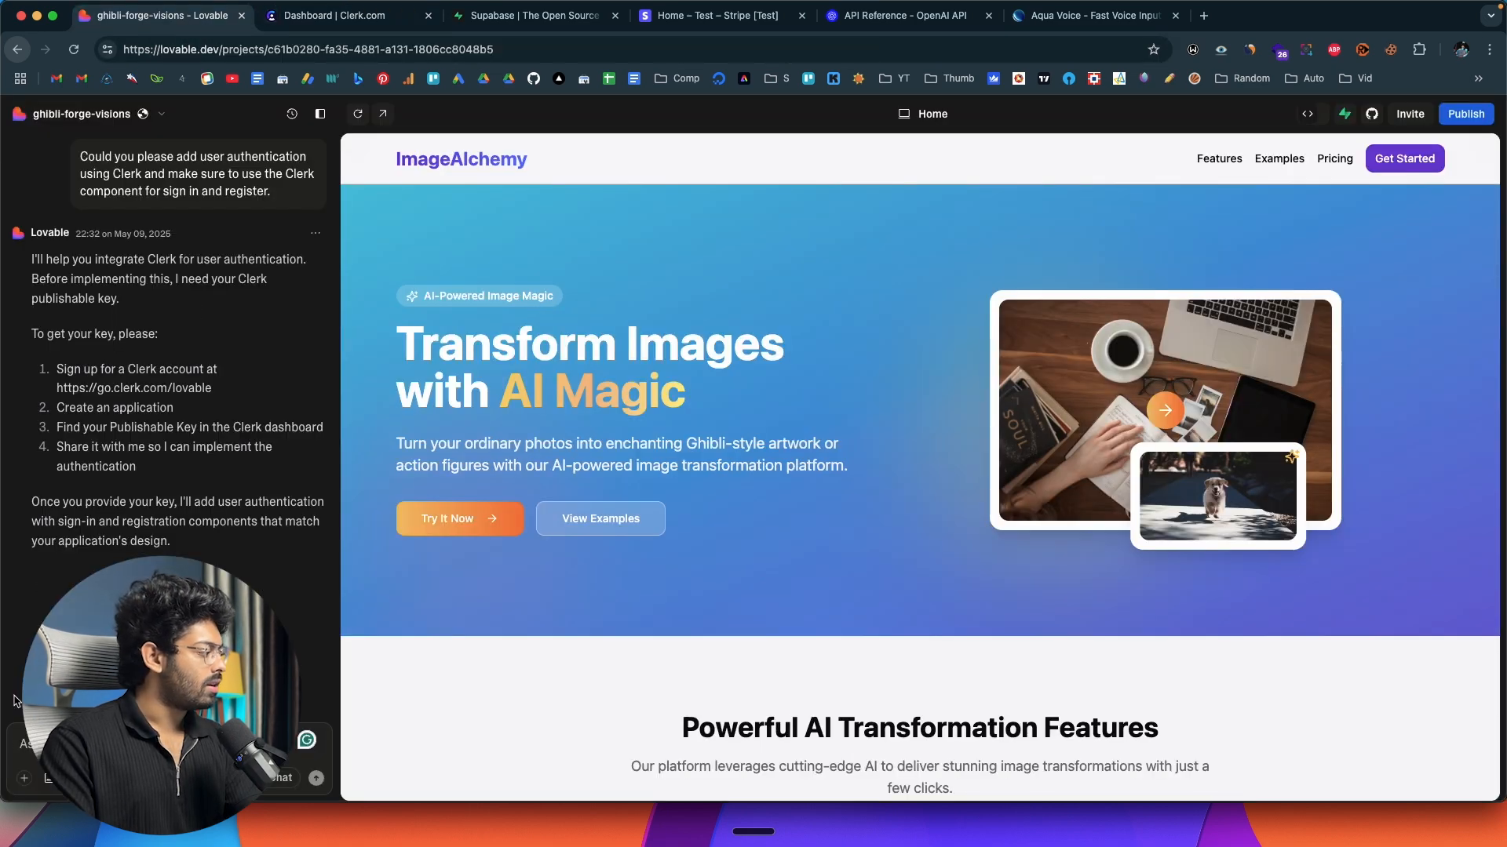
key("super+v")
key("Return")
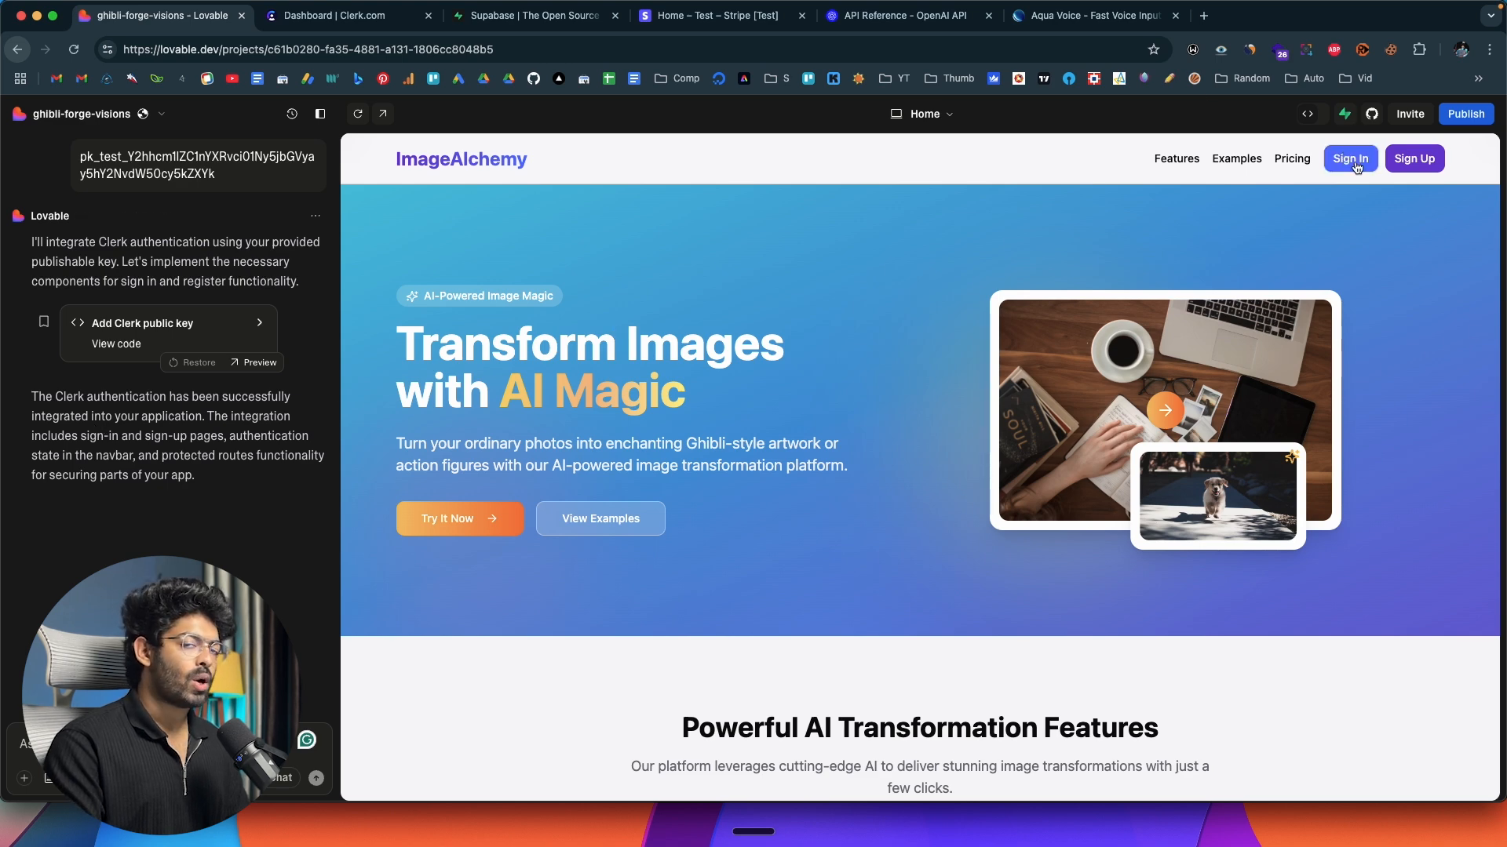
Check the Clerk sign-up and sign-in dialogs in the ImageAlchemy preview, ending on the sign-up form.
left_click(1419, 166)
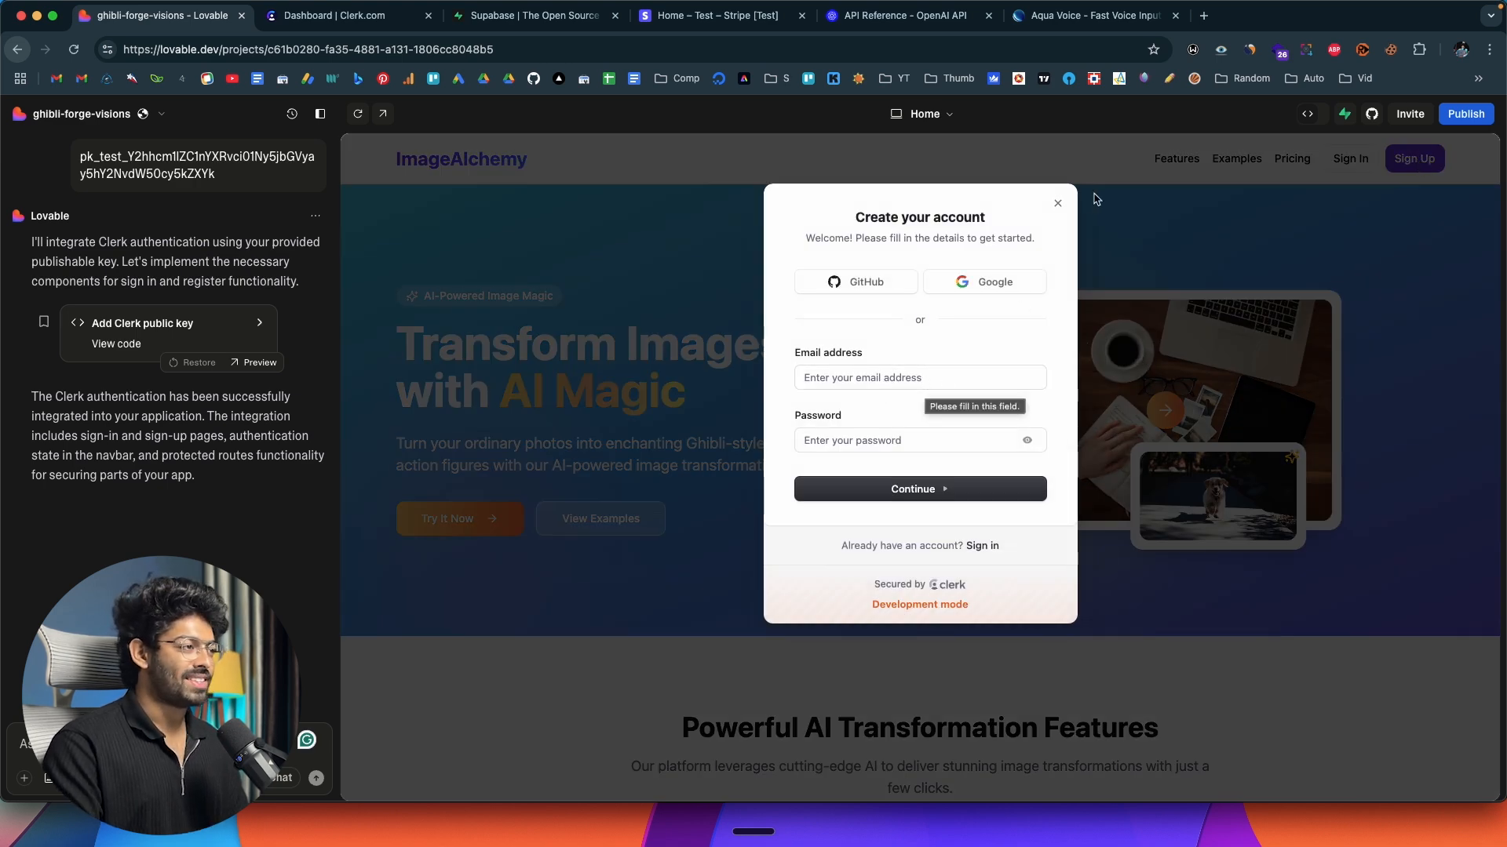
left_click(1058, 203)
left_click(1366, 159)
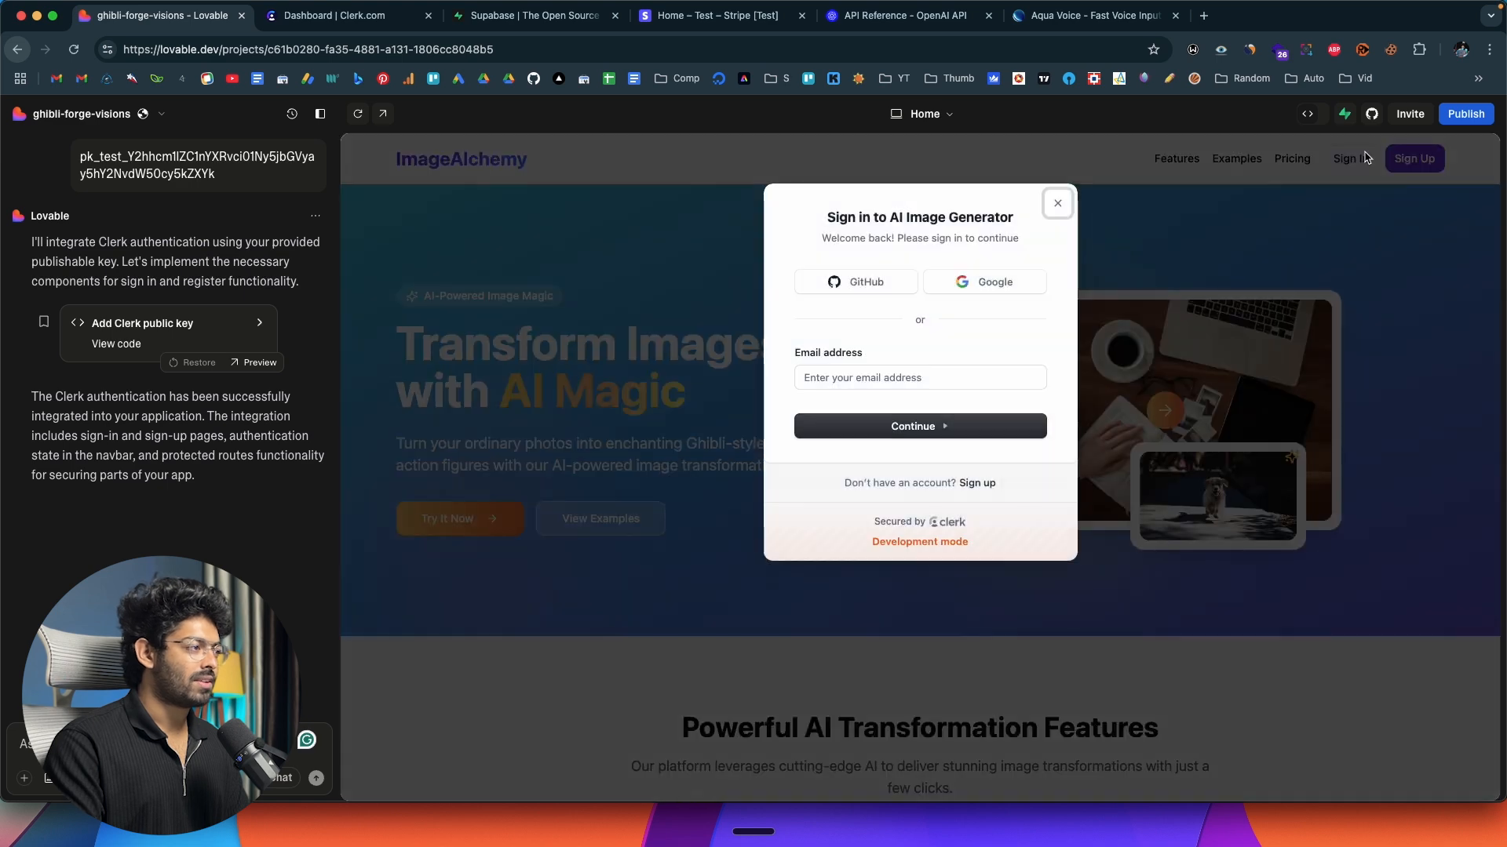
left_click(1058, 203)
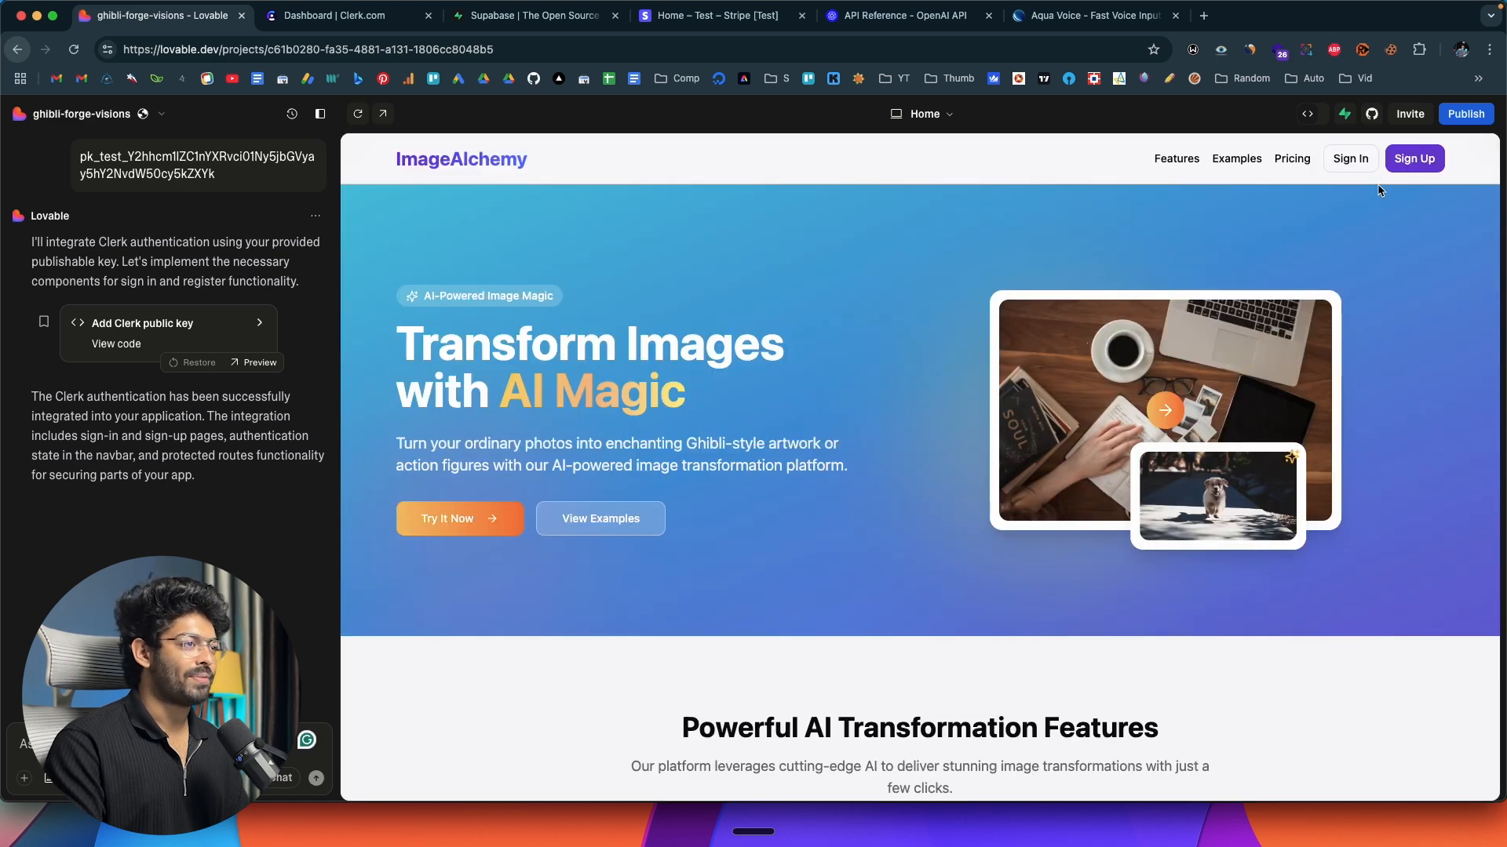
left_click(1424, 164)
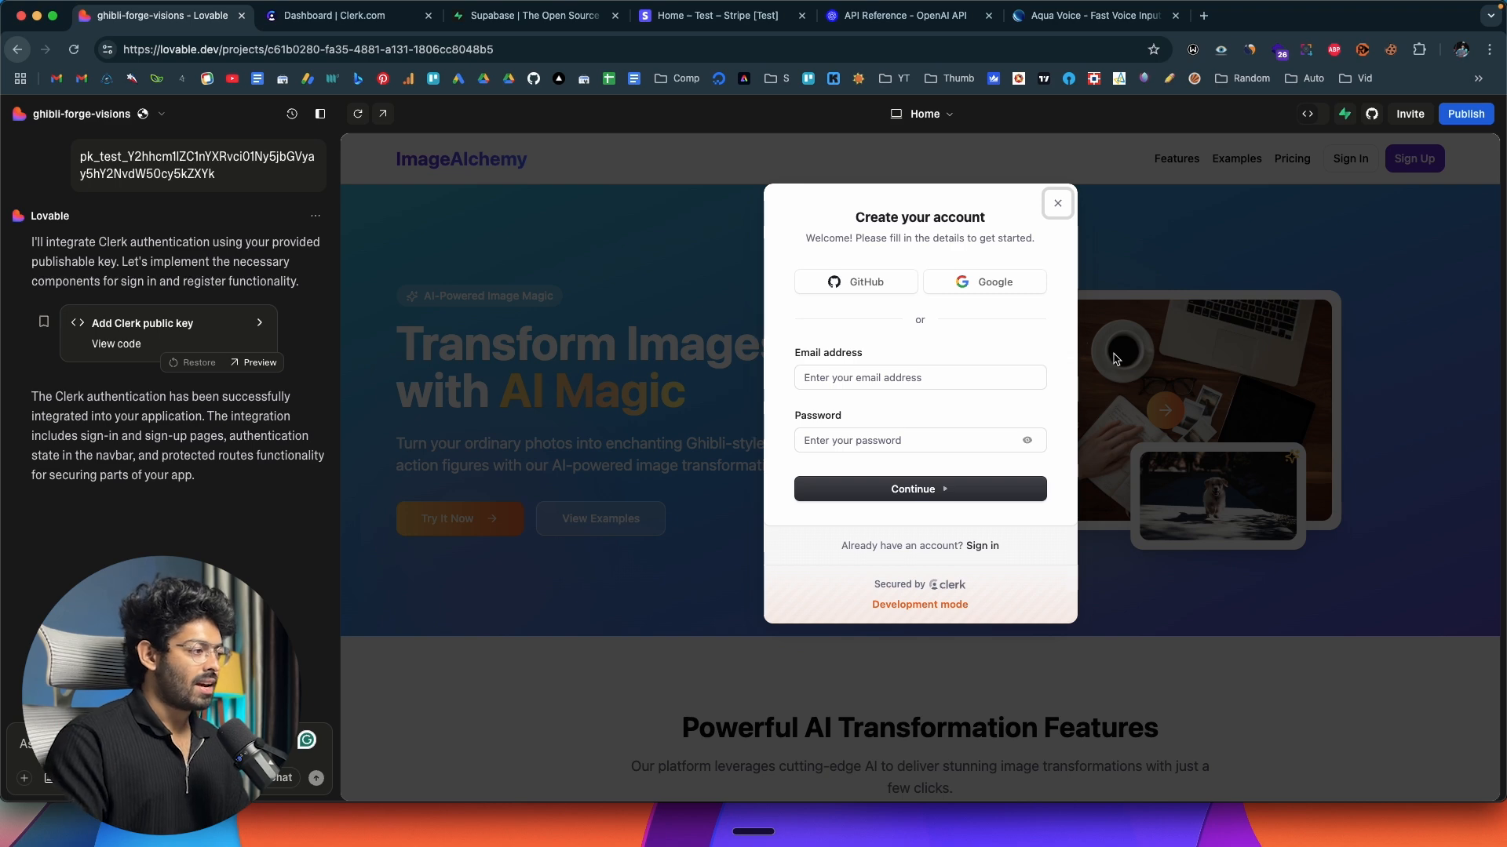
Check the AI Image Generator application's overview page in the Clerk dashboard and return to the Lovable project.
left_click(337, 16)
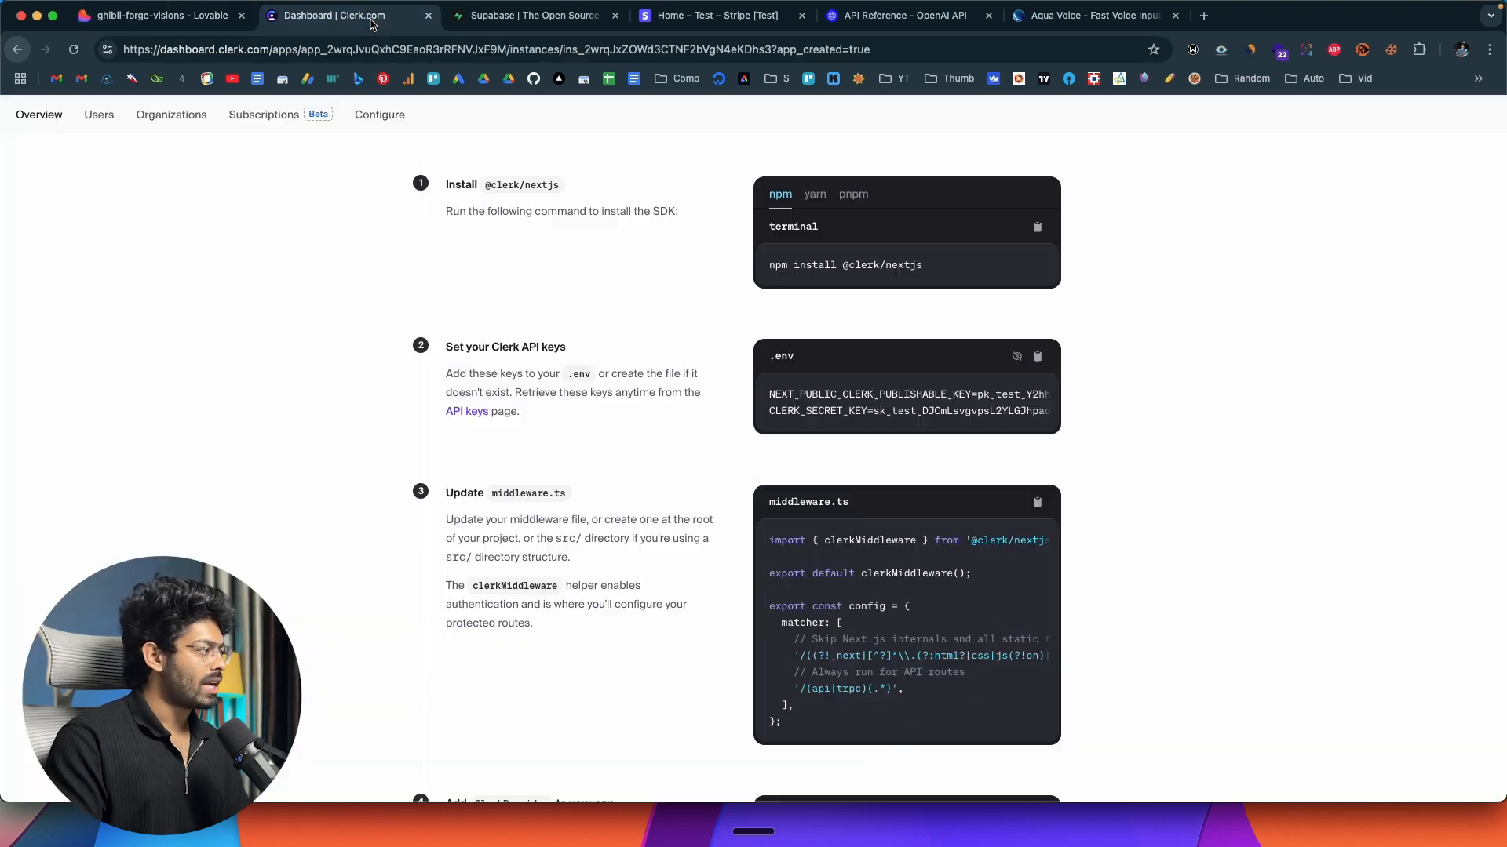
scroll(445, 412, "up", 5)
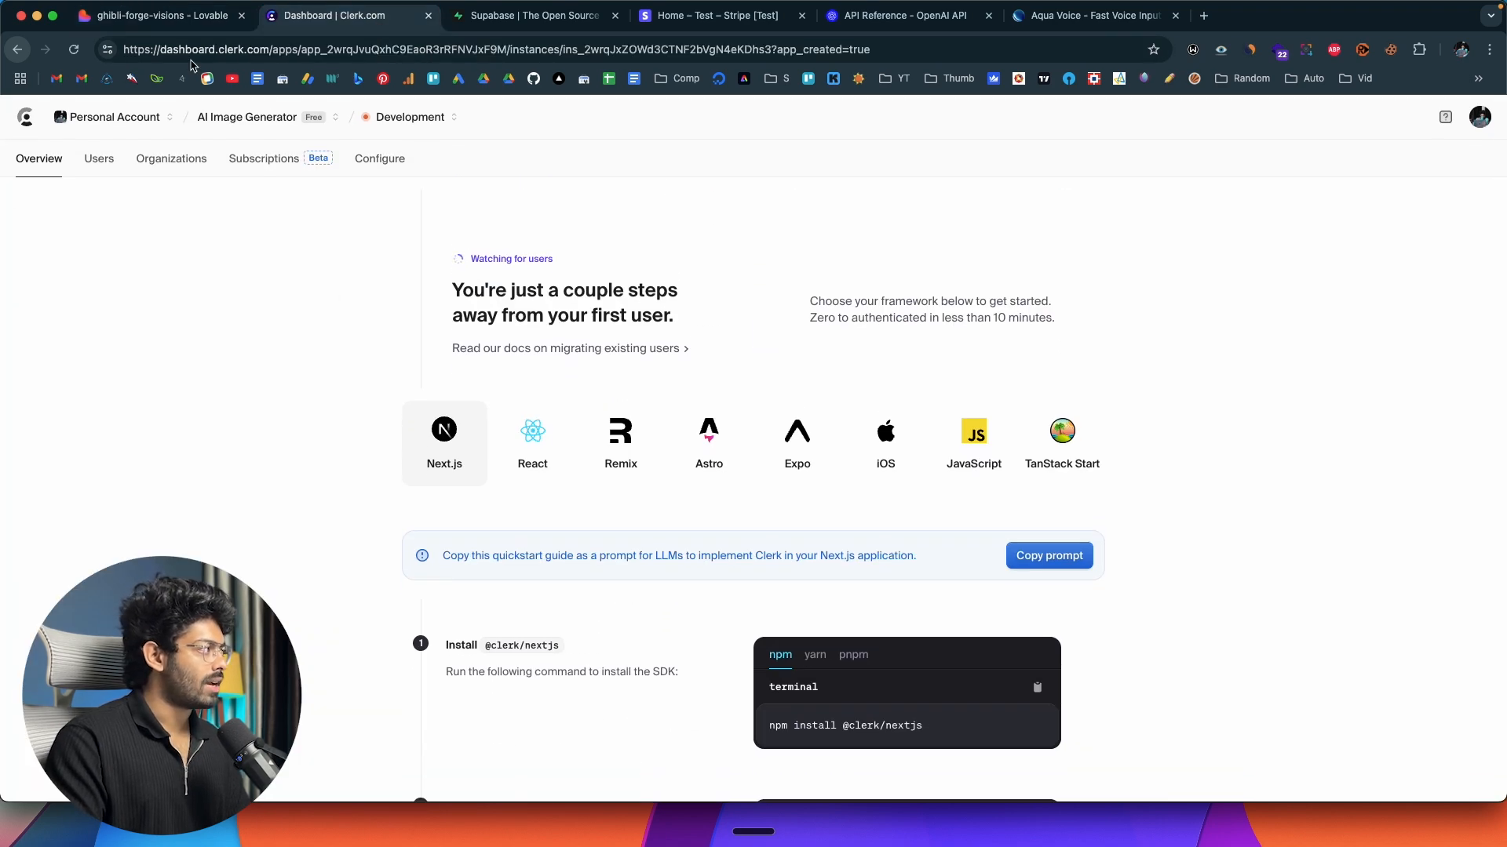
left_click(178, 18)
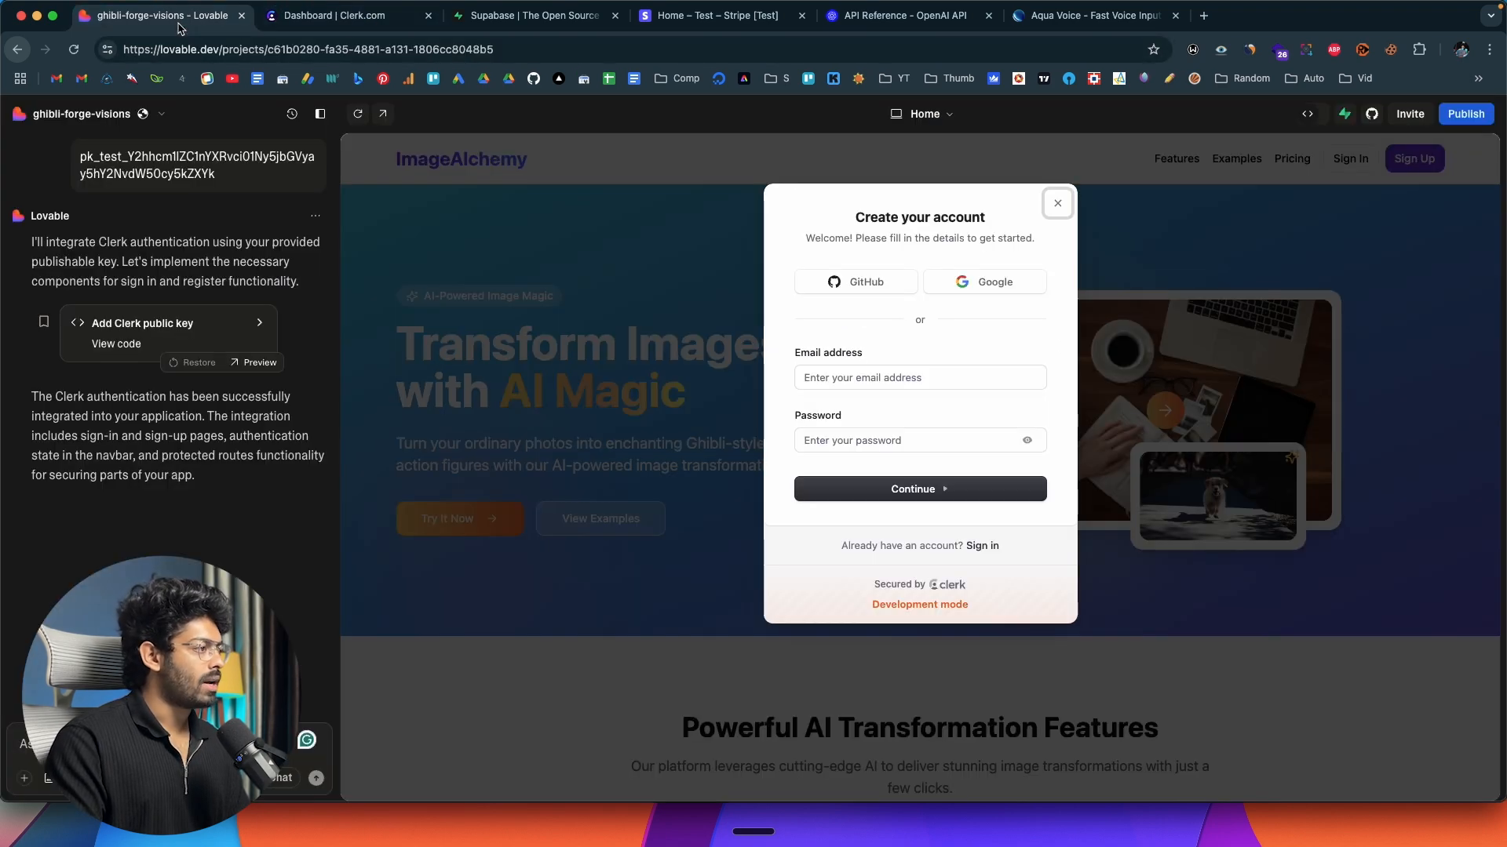
Open the ImageAlchemy preview in its own browser tab and sign up with the first listed Google account.
left_click(383, 114)
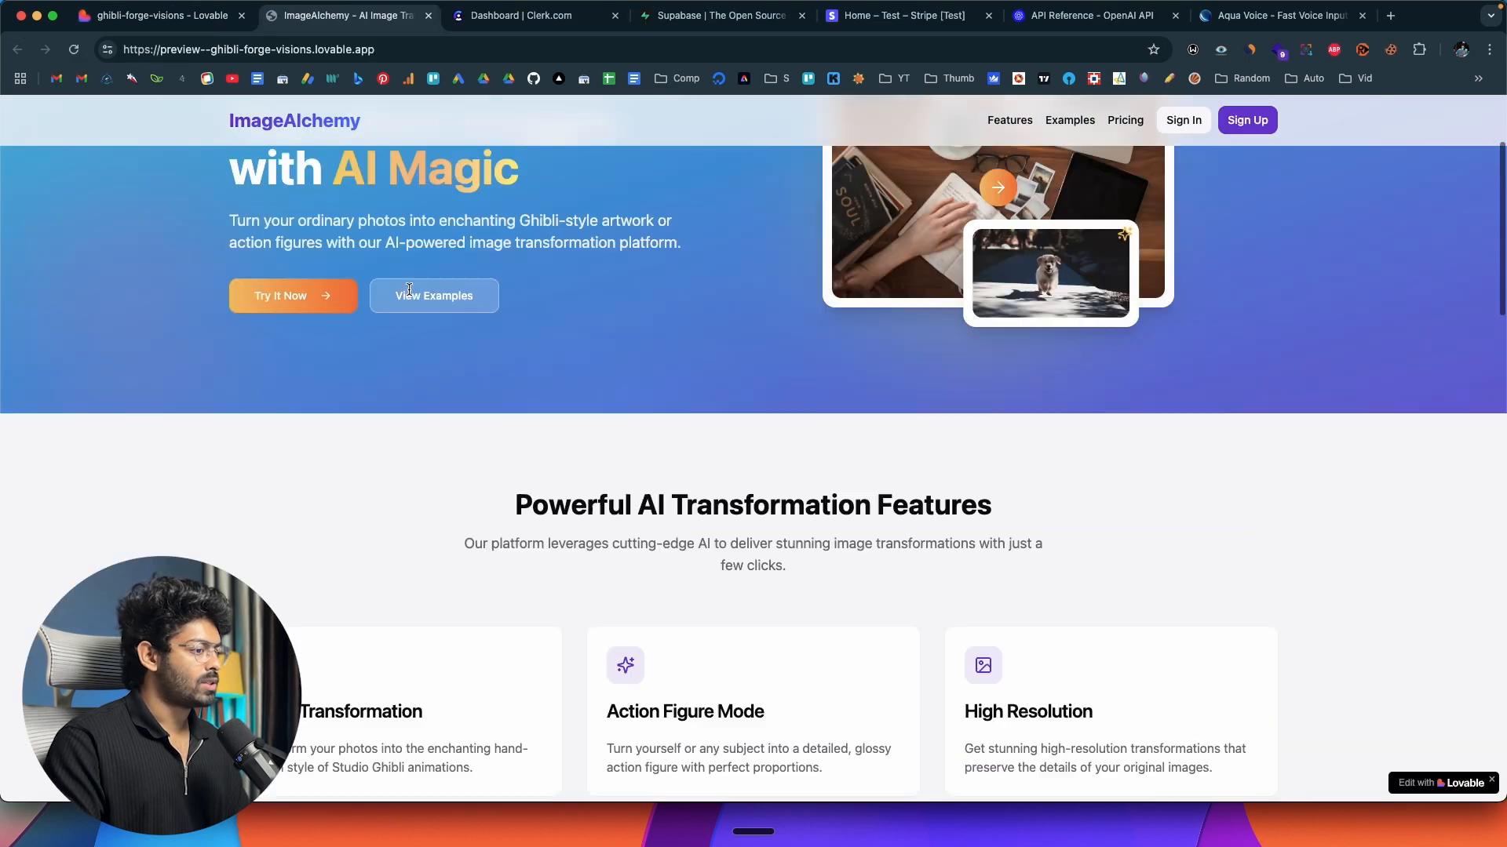
scroll(408, 288, "down", 1)
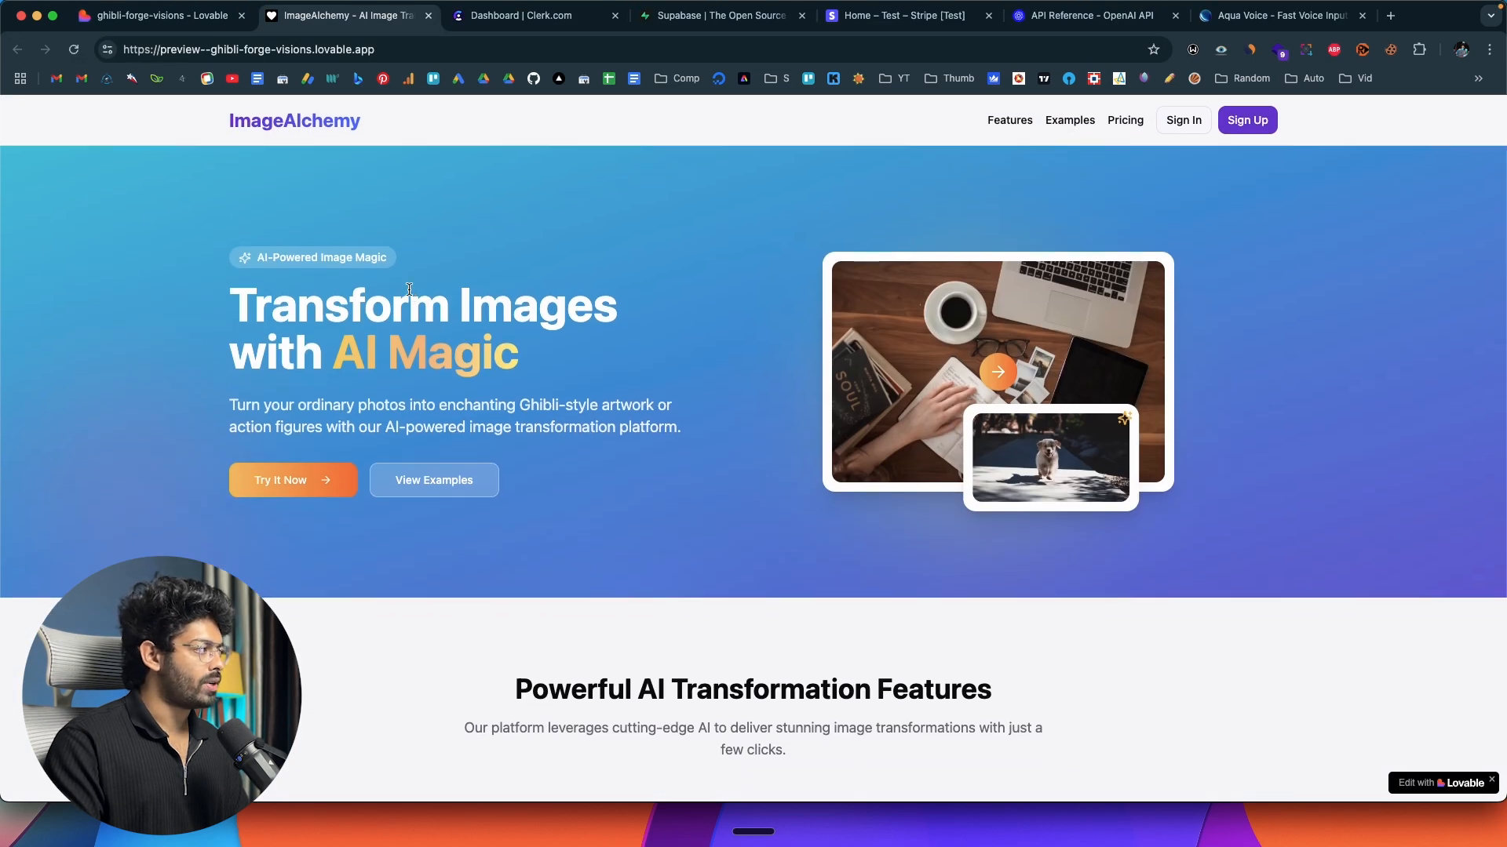
left_click(1246, 120)
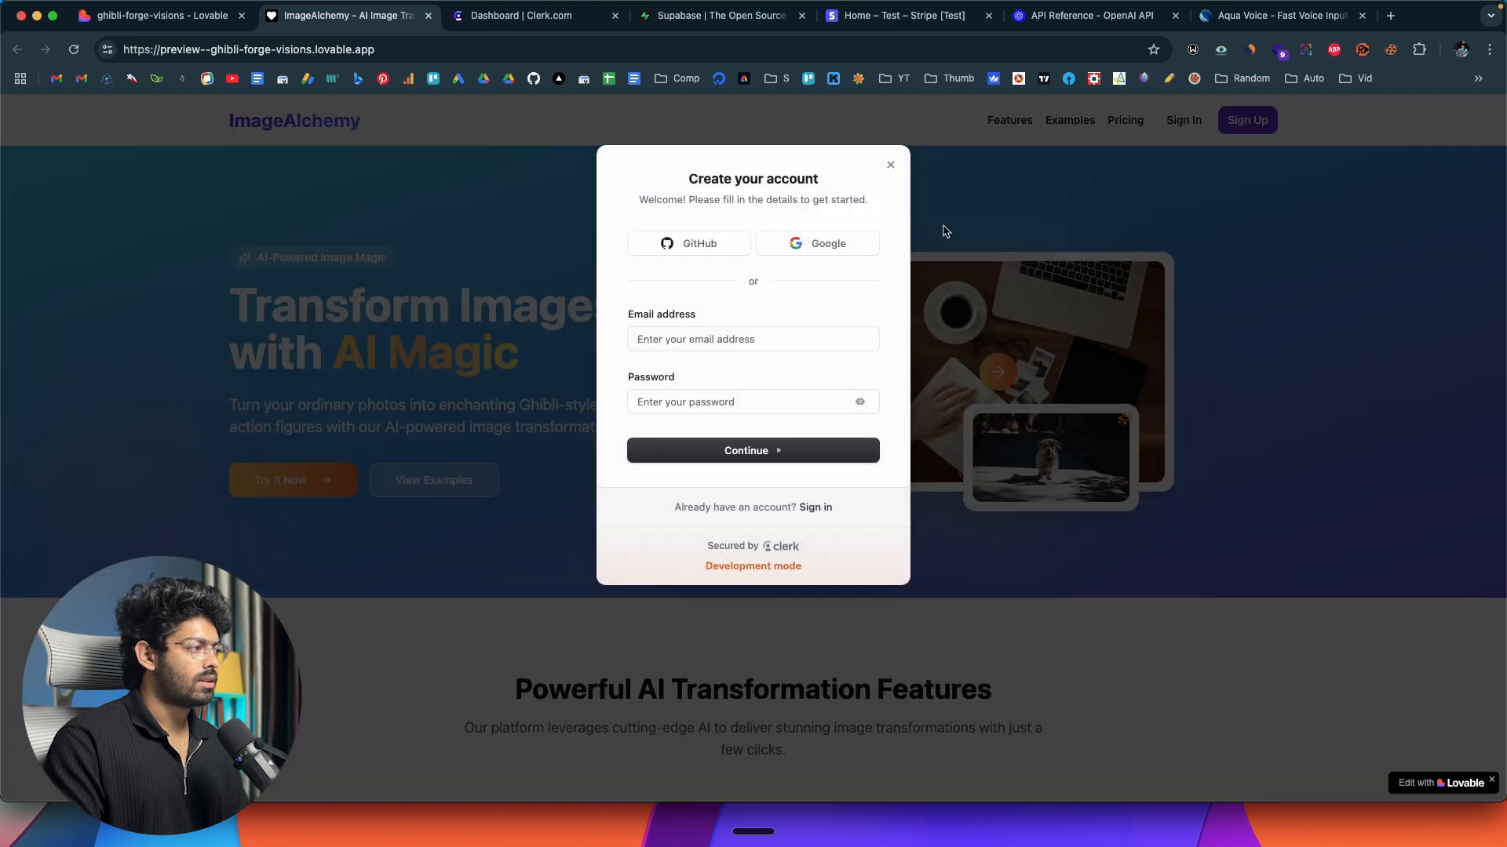
left_click(840, 242)
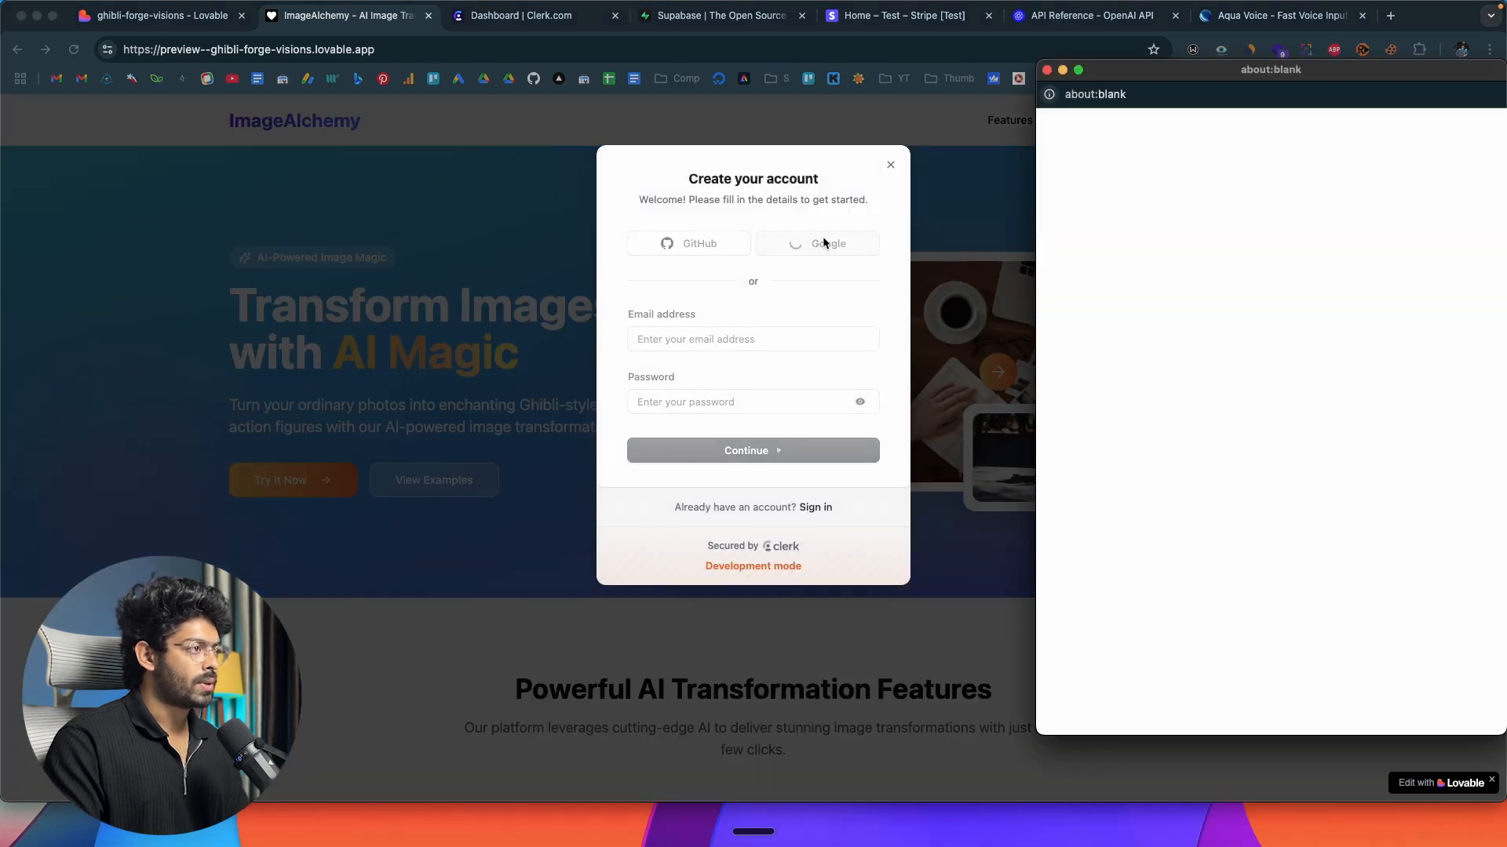
left_click_drag(1357, 69, 1206, 79)
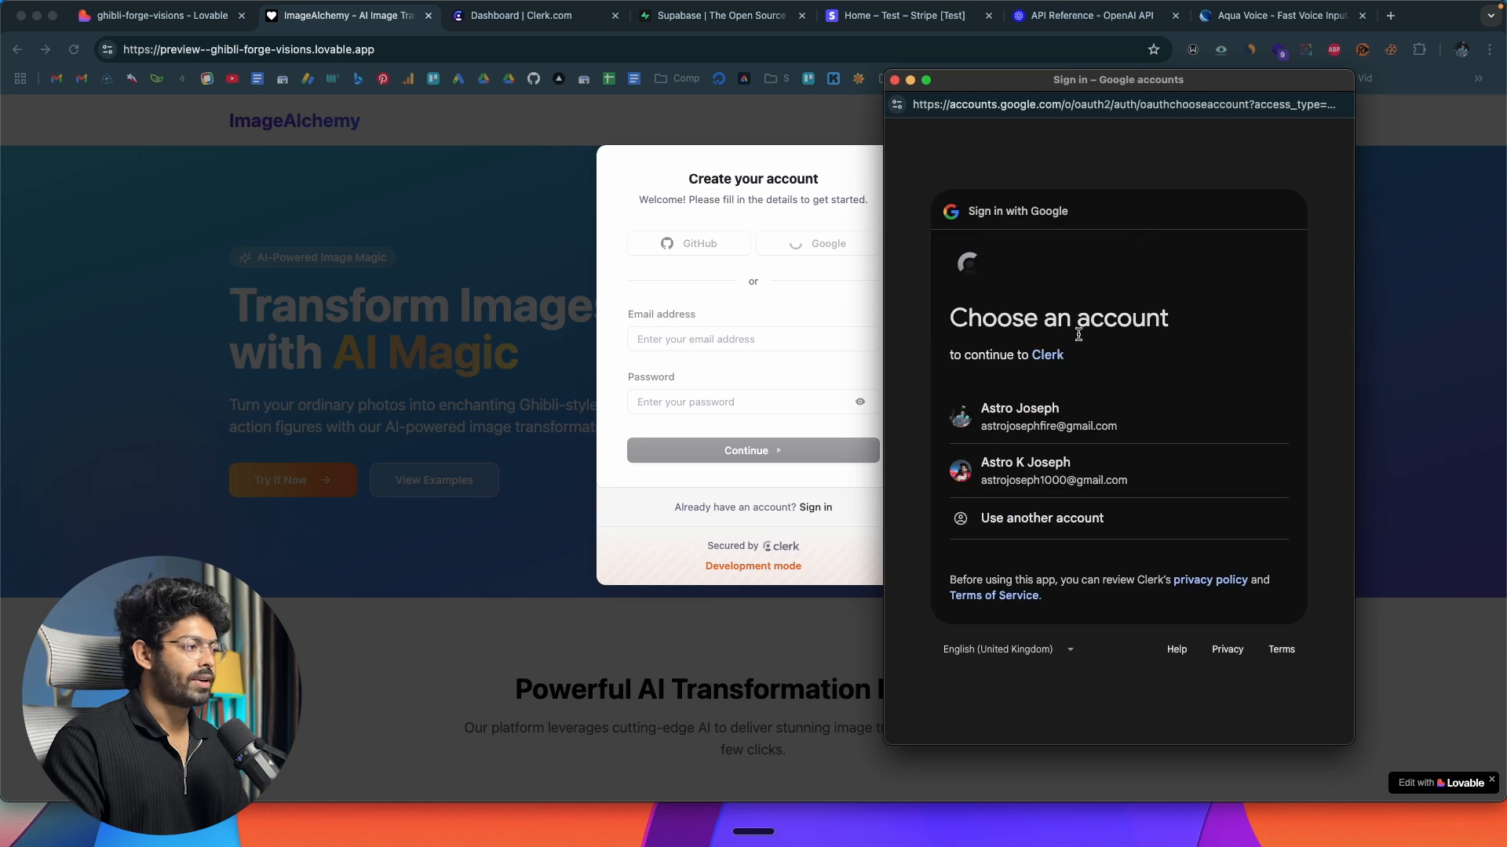
left_click(1025, 412)
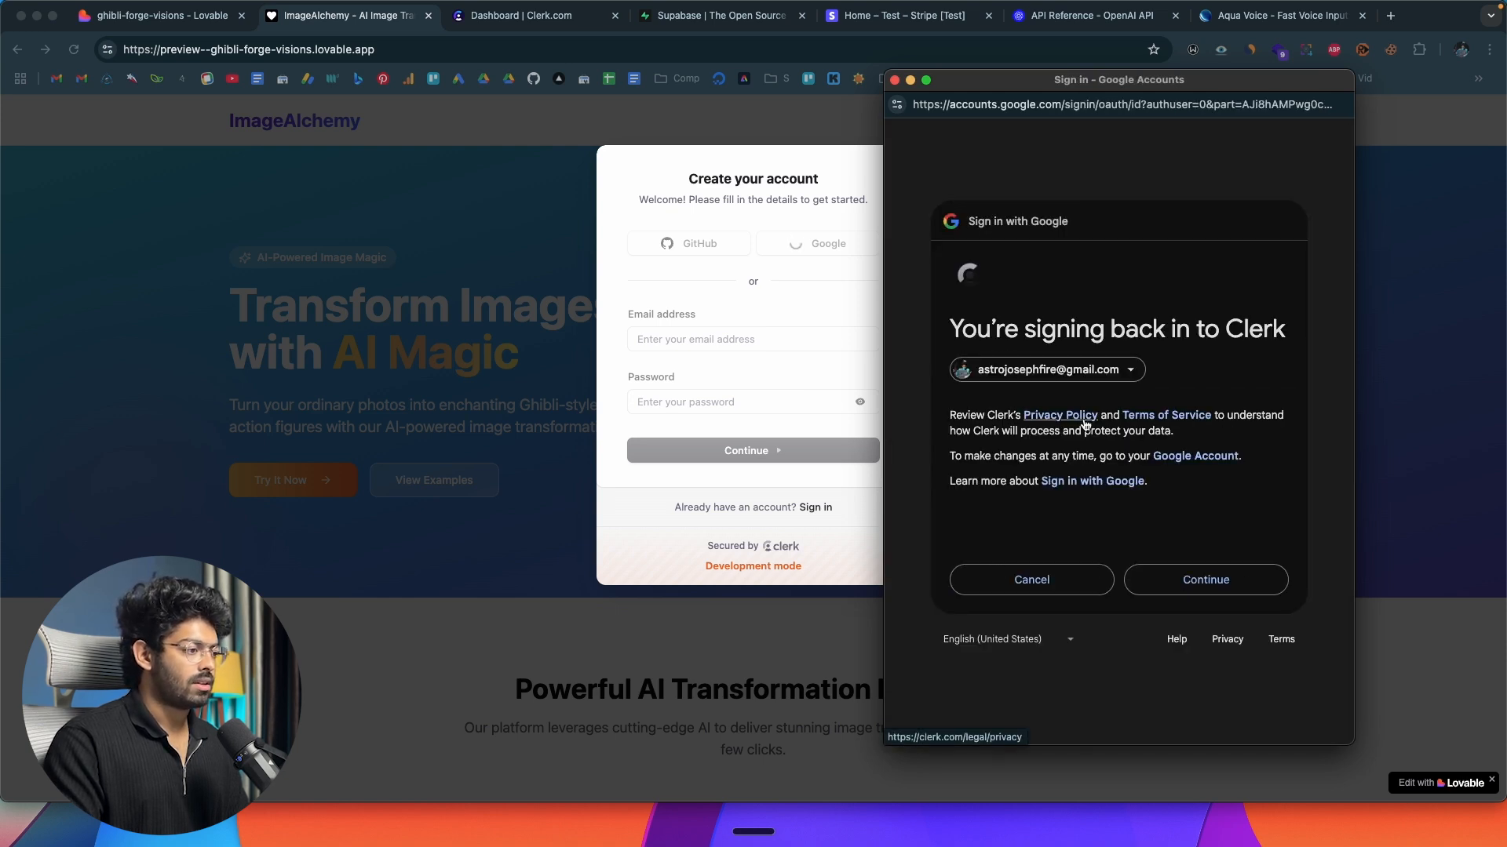
left_click(1189, 588)
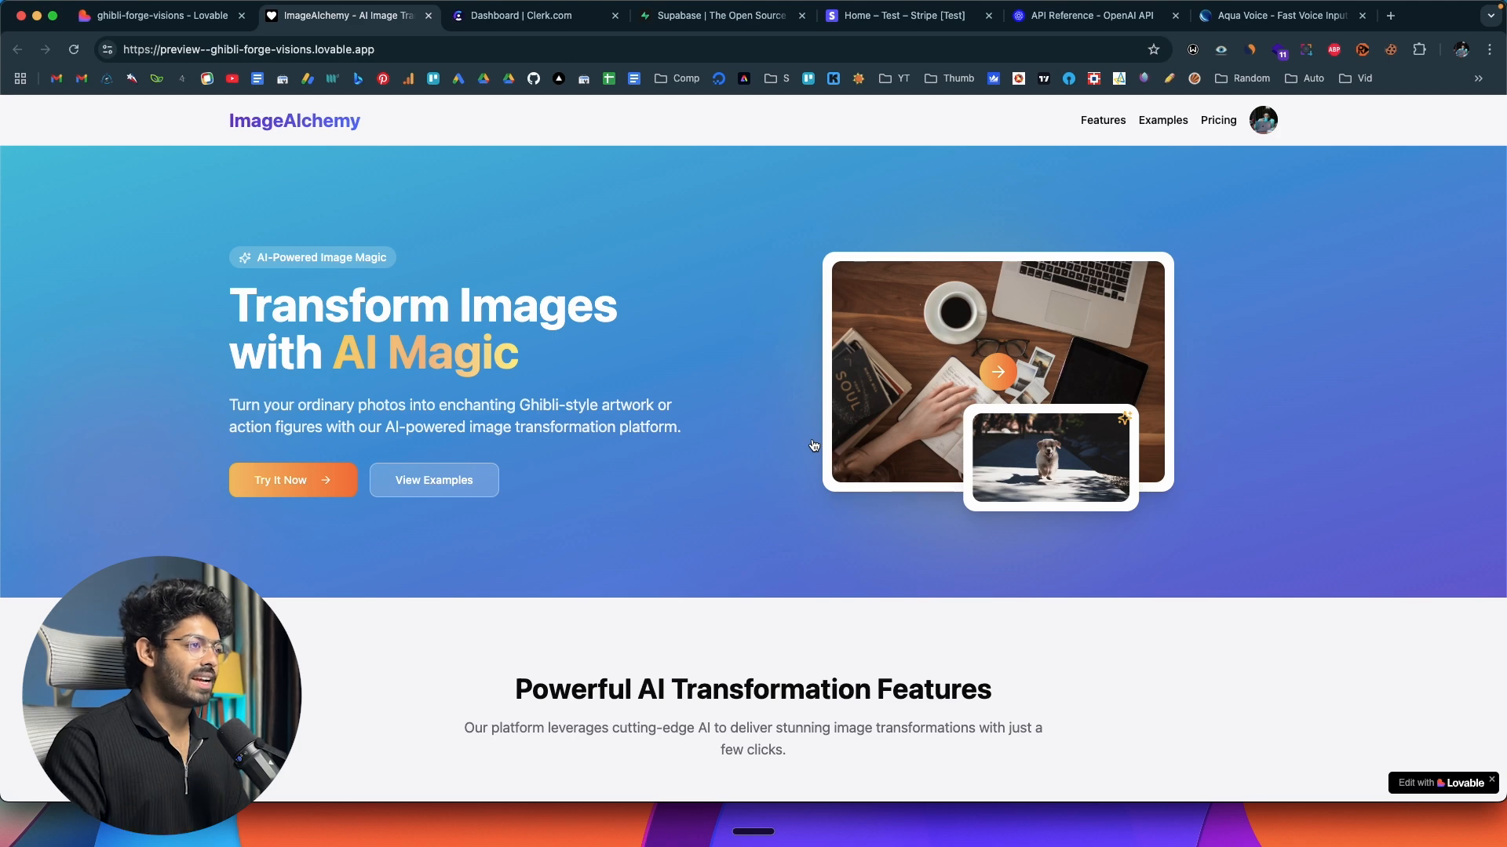
Inspect the signed-in user's account menu on the ImageAlchemy page and close it again.
left_click(1264, 121)
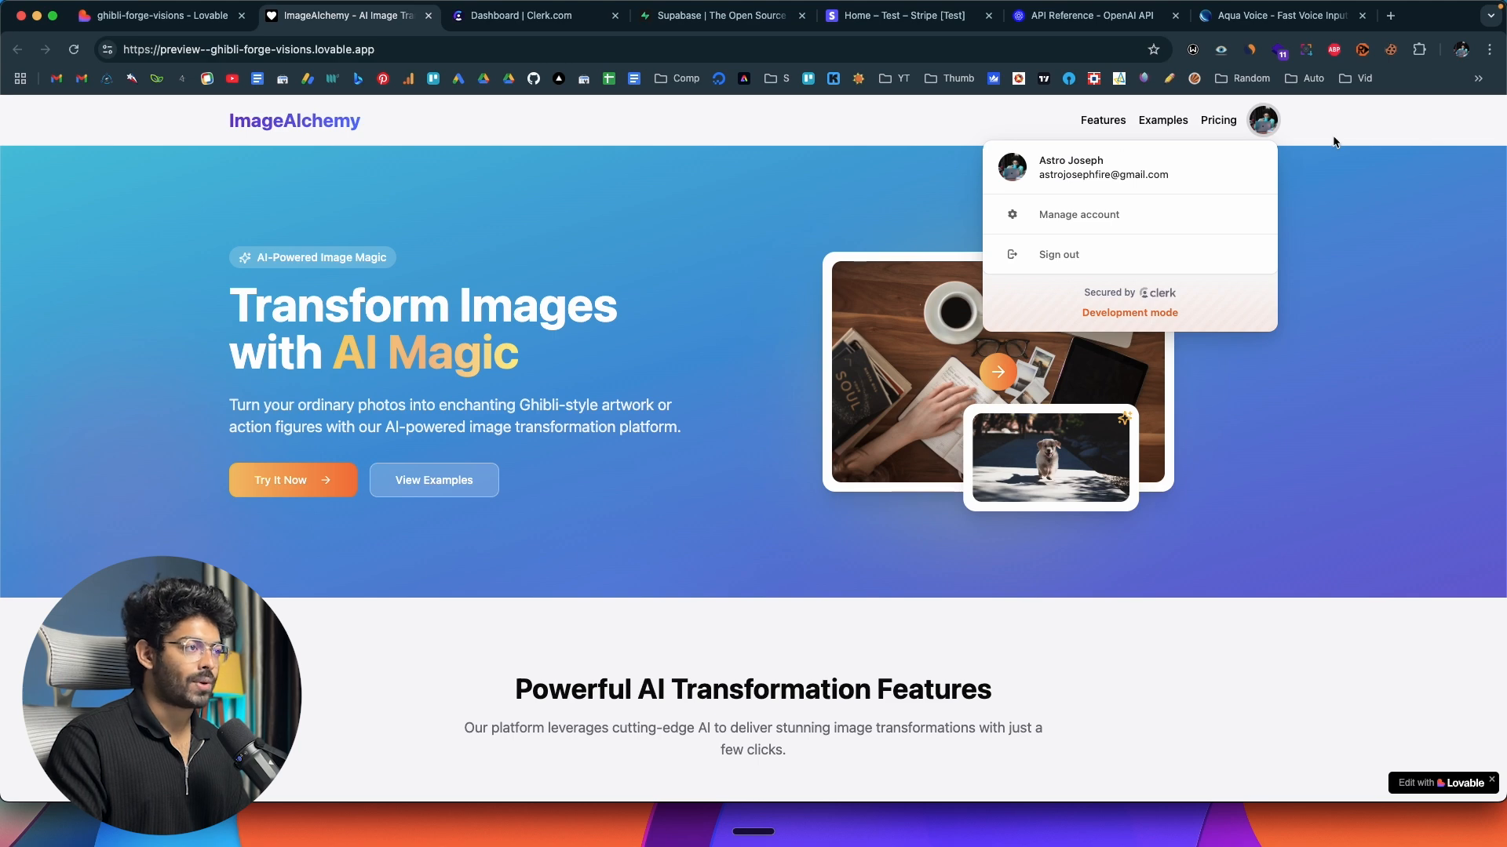
left_click(1287, 140)
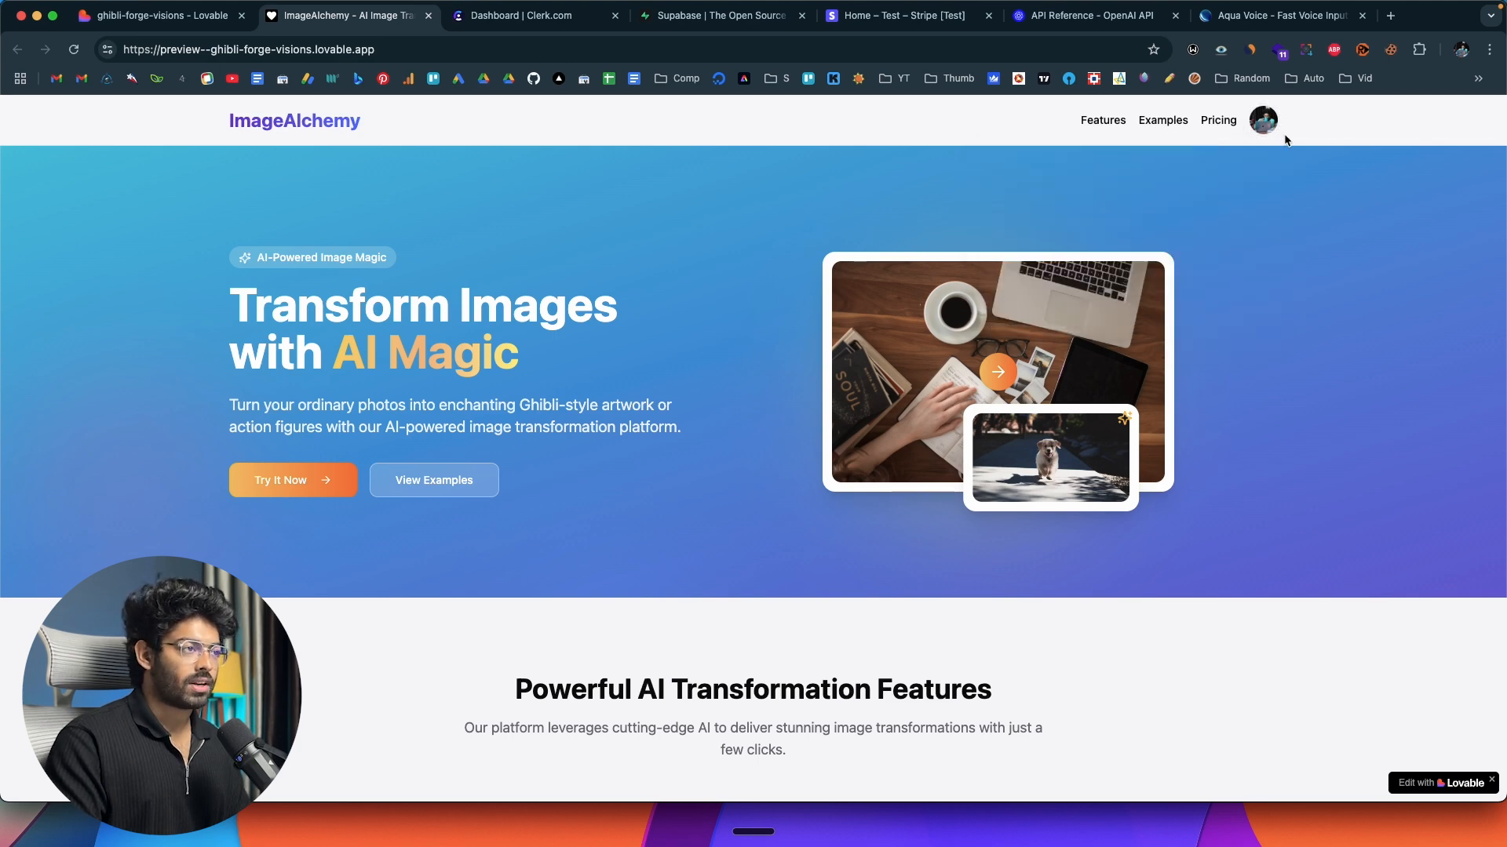
left_click(1264, 128)
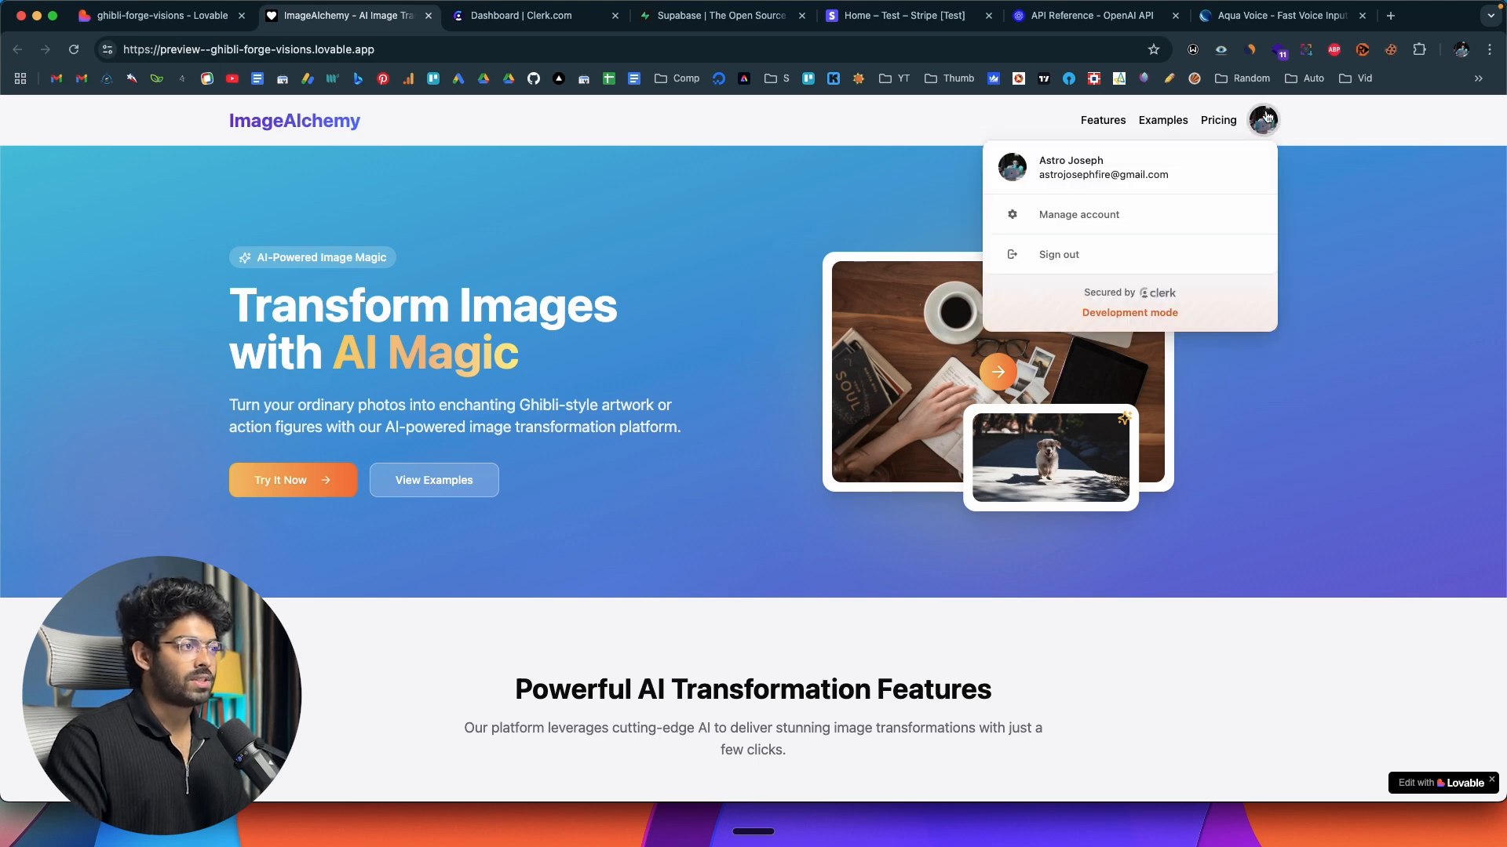
left_click(1311, 129)
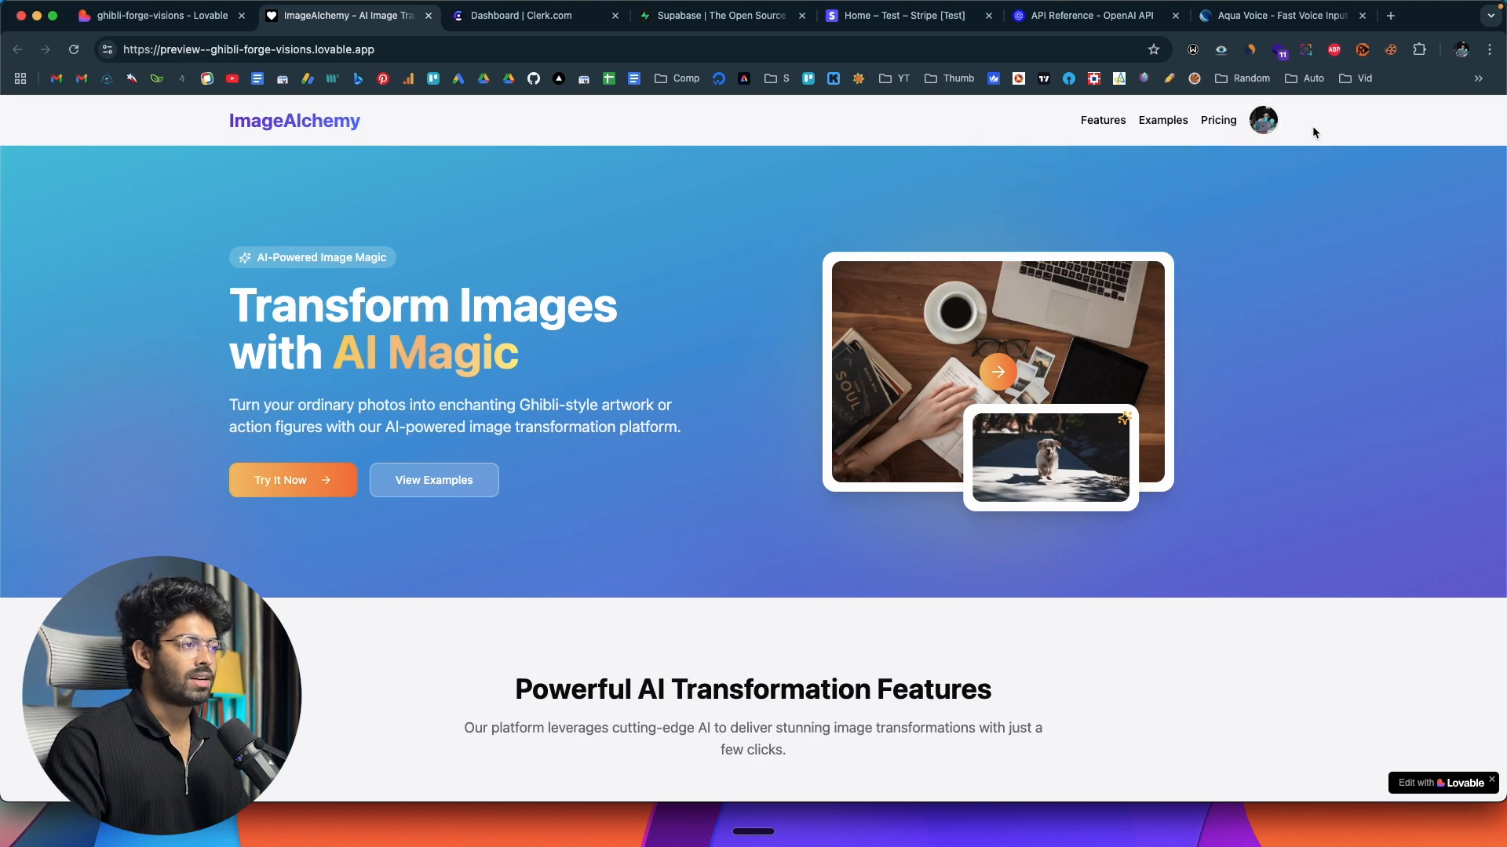
Review the Profile and Security sections of the account management dialog, including the profile update form, and close it without changes.
left_click(1263, 124)
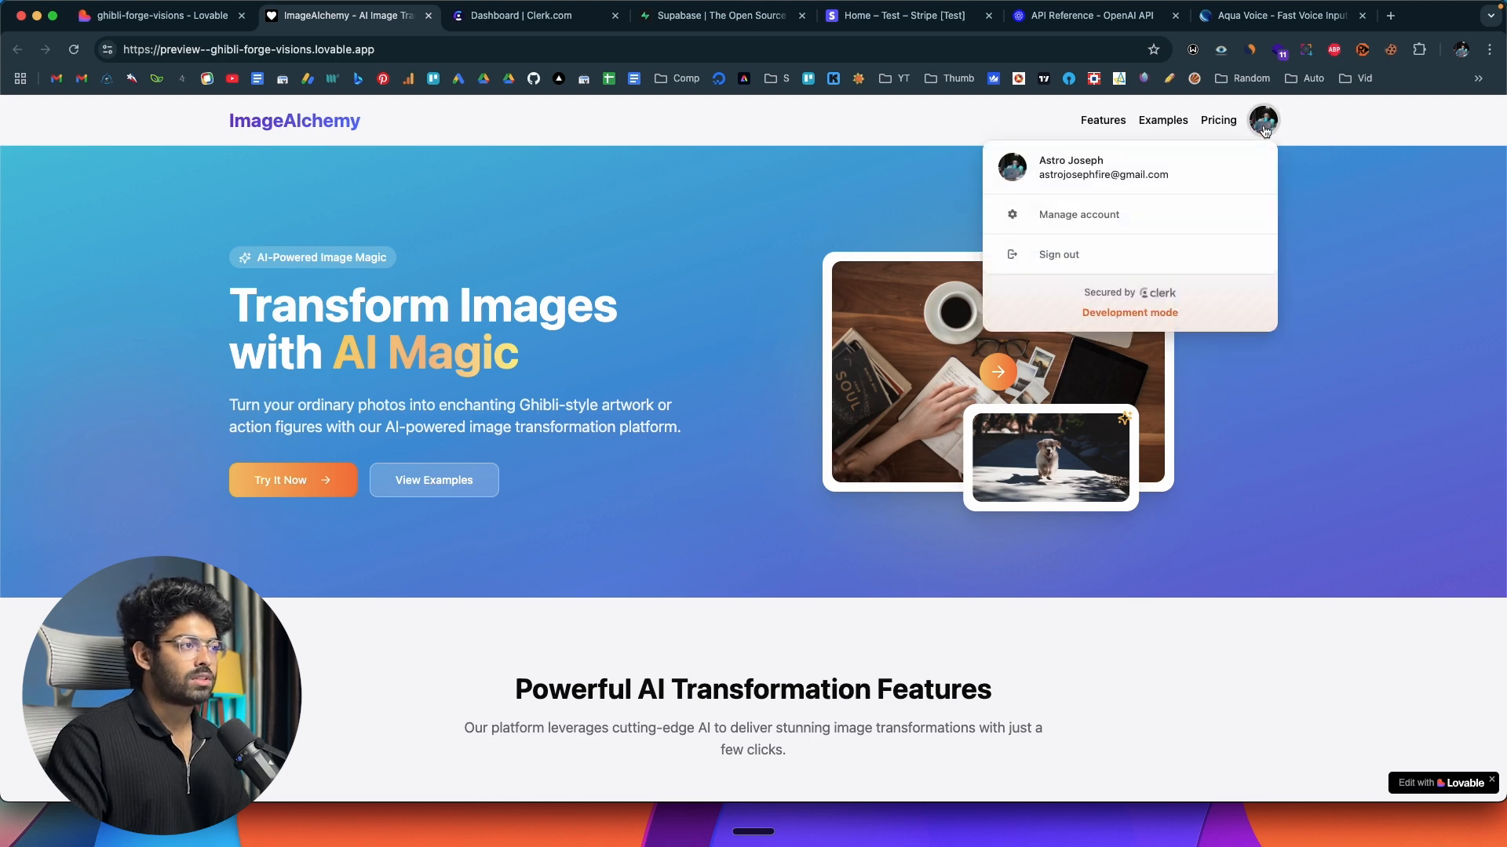
left_click(1087, 220)
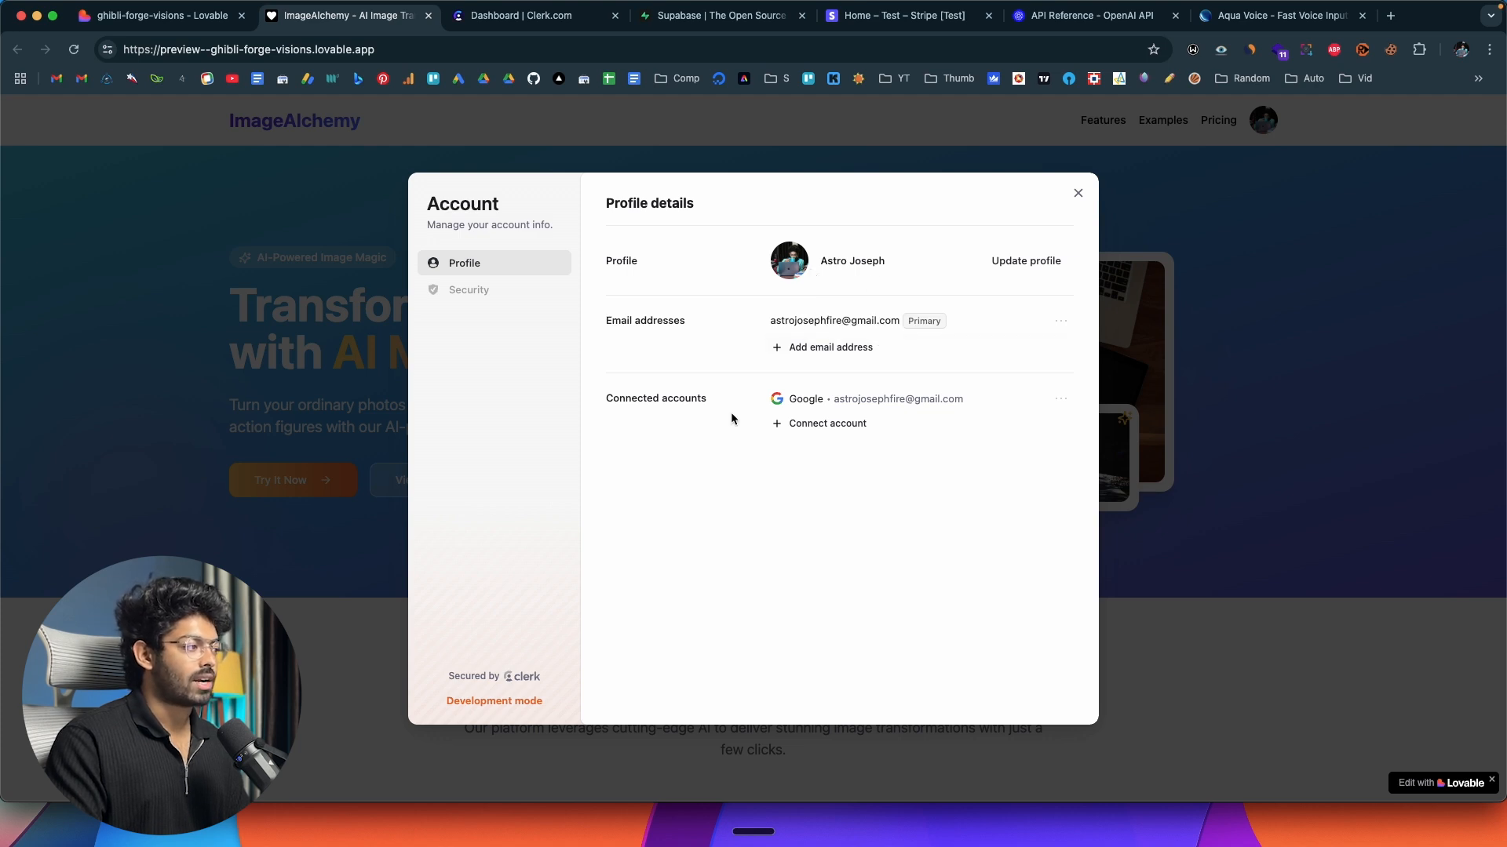
left_click(476, 290)
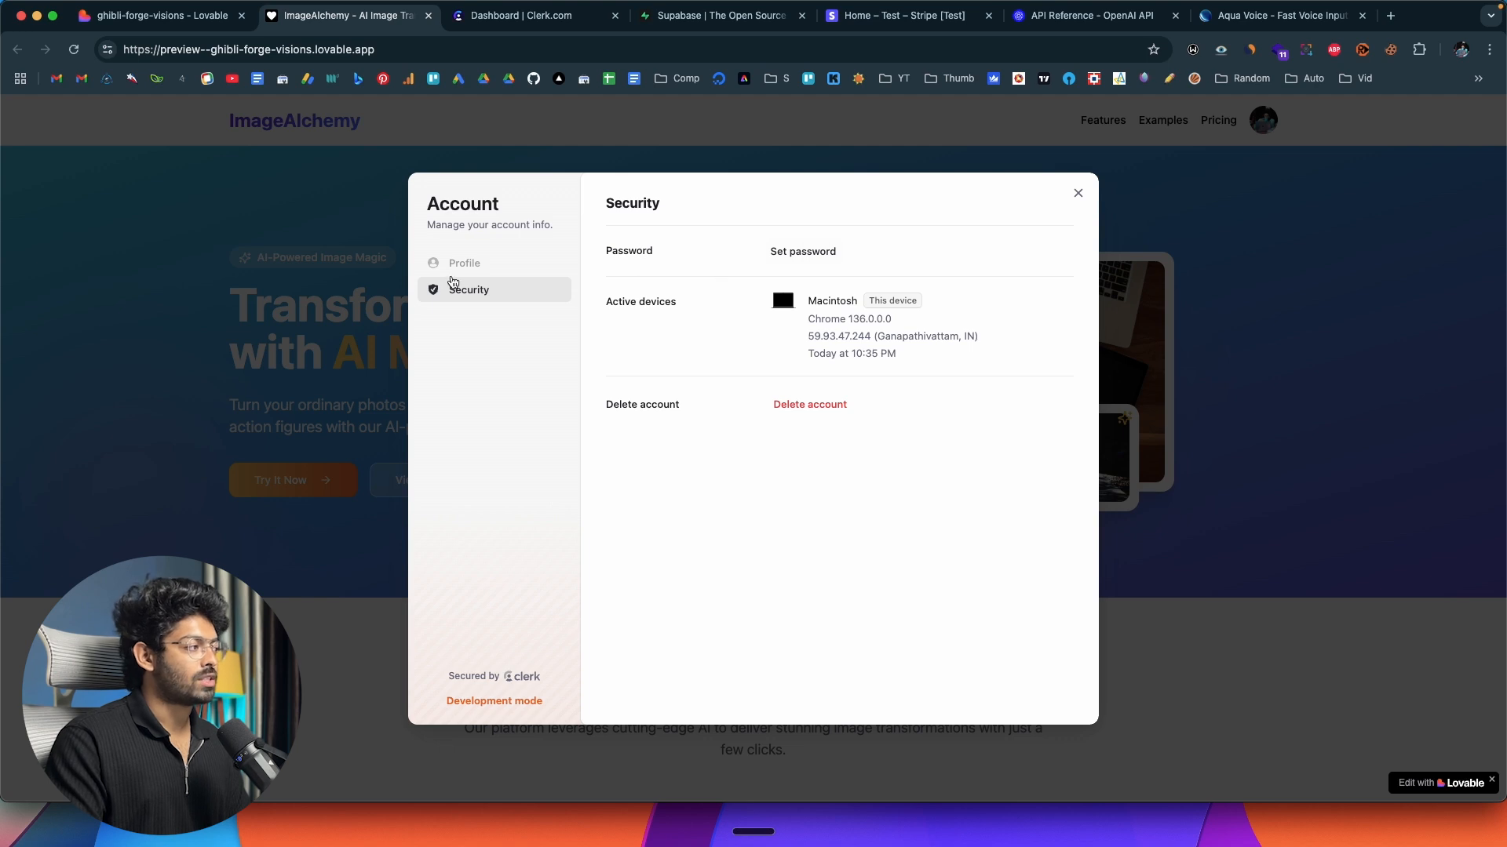
left_click(461, 275)
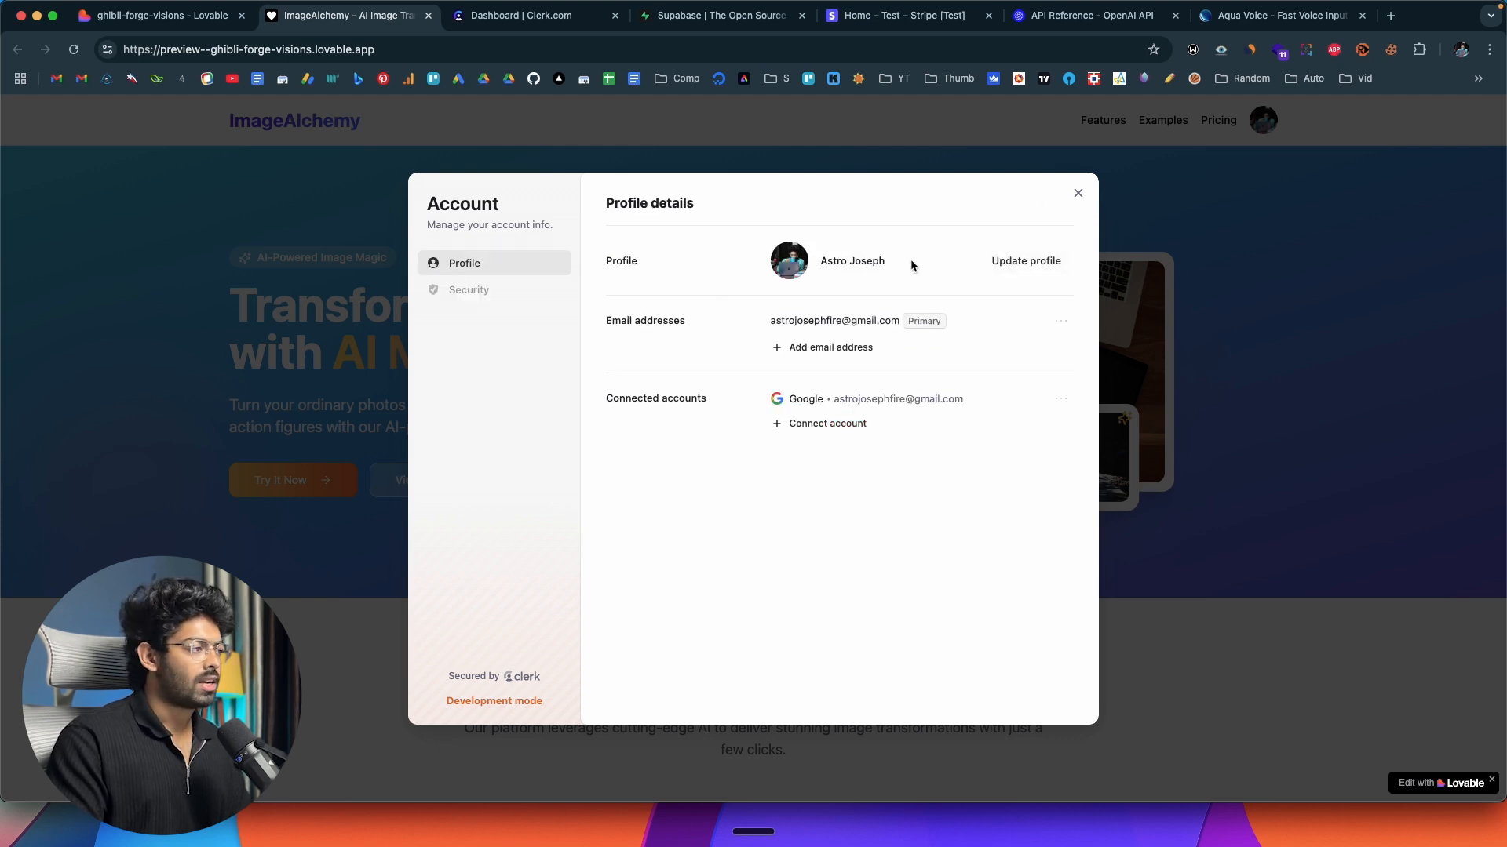
left_click(1012, 263)
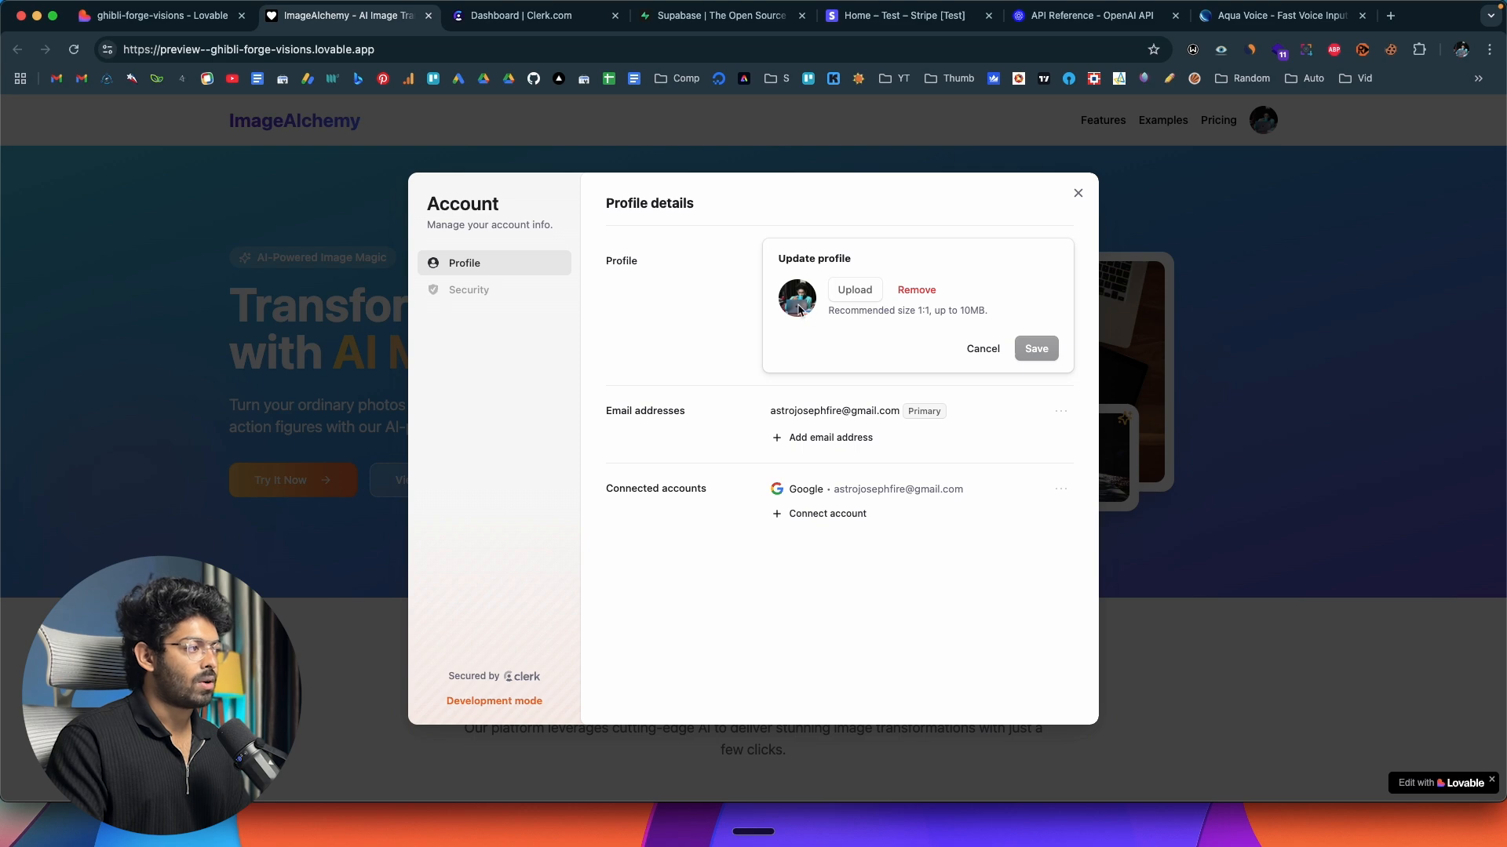
left_click(981, 348)
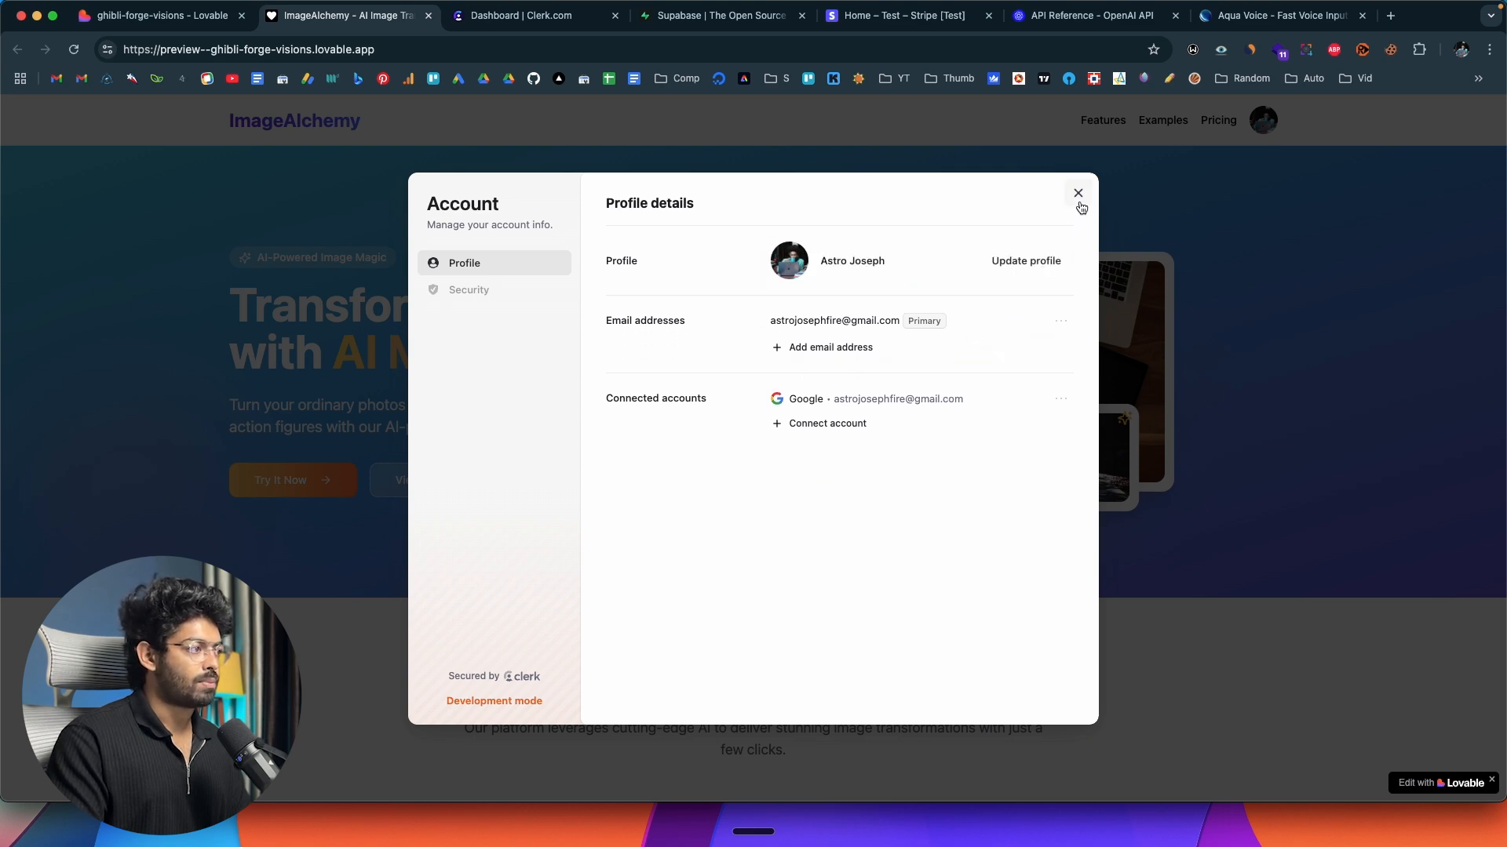
left_click(1079, 196)
Sign out of ImageAlchemy and sign back in with the same Google account.
left_click(1262, 119)
left_click(1051, 259)
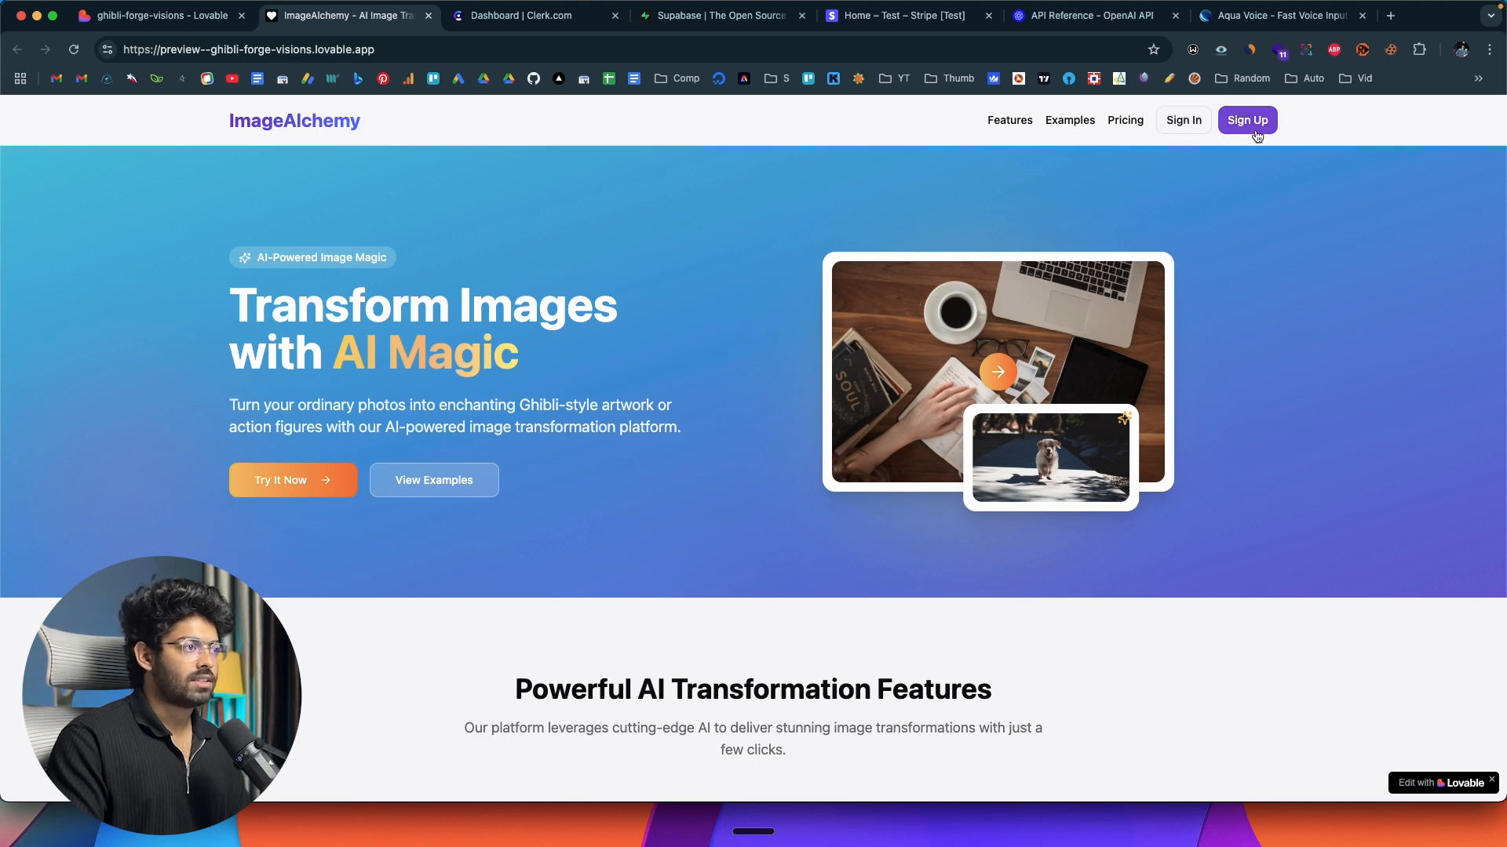
left_click(1183, 124)
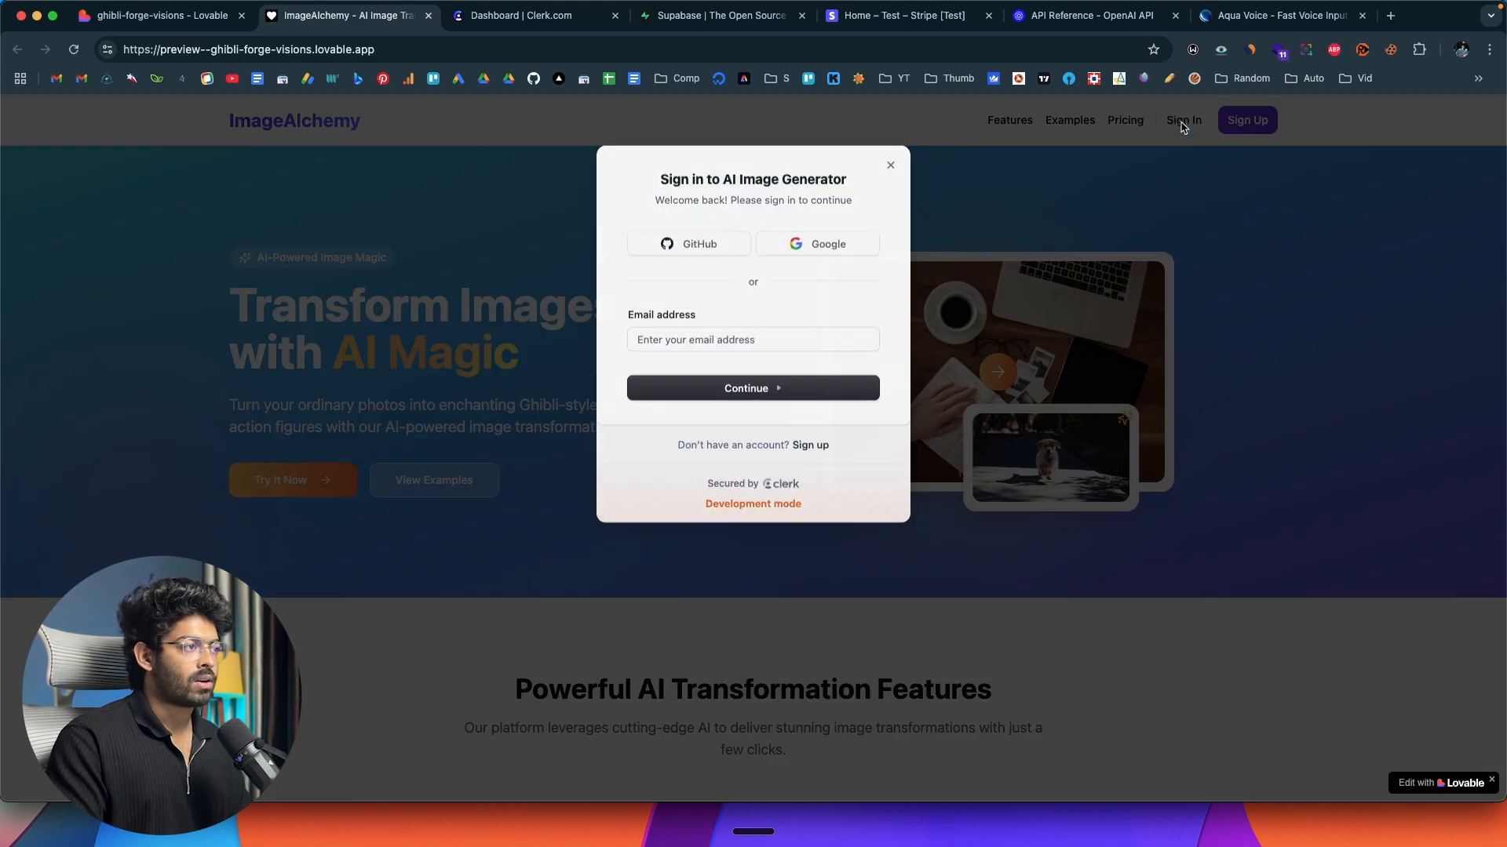
left_click(812, 242)
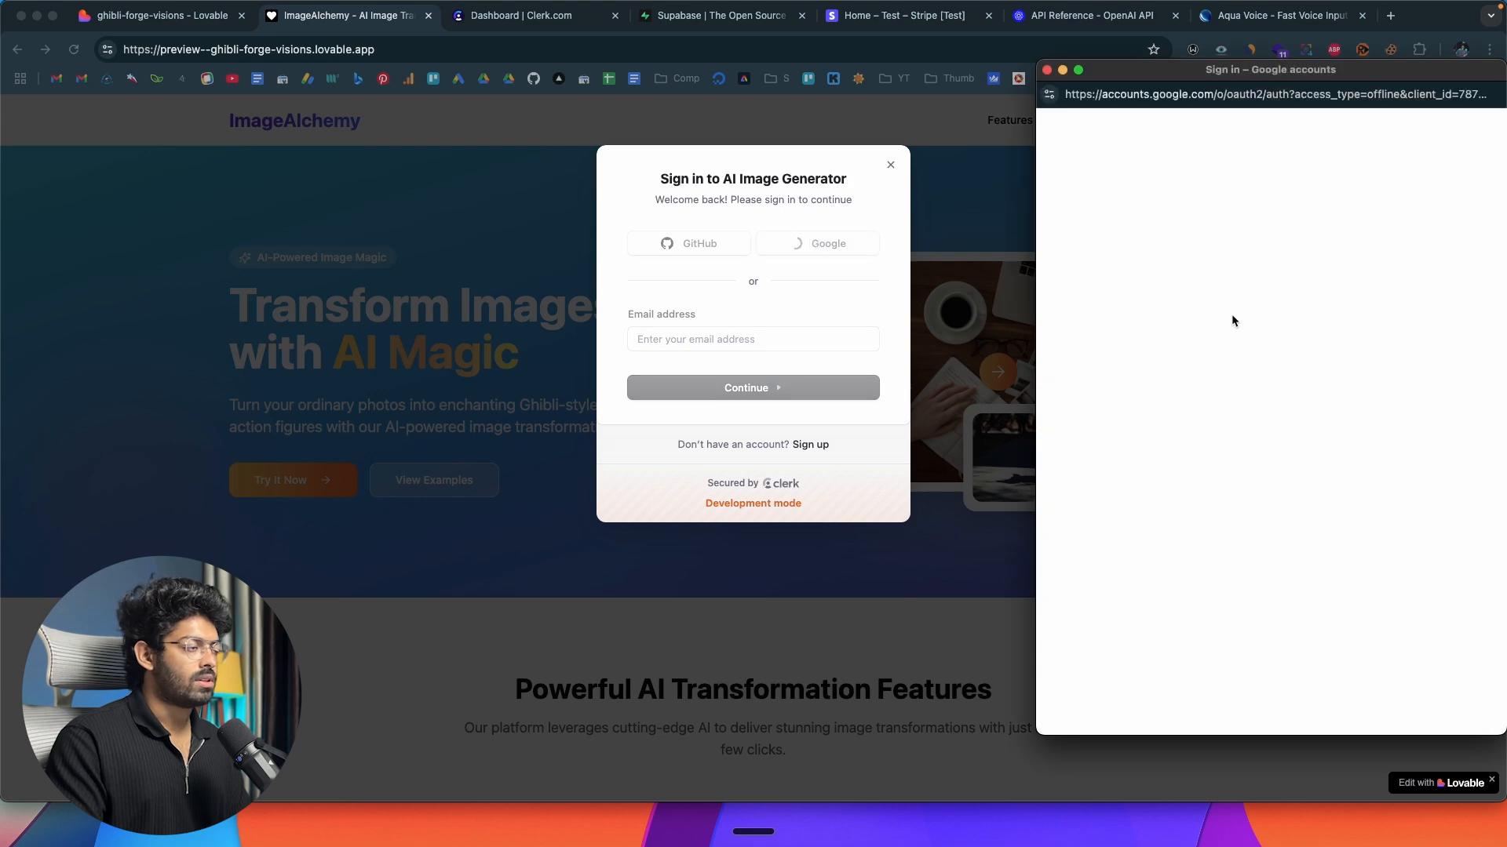
left_click(1183, 406)
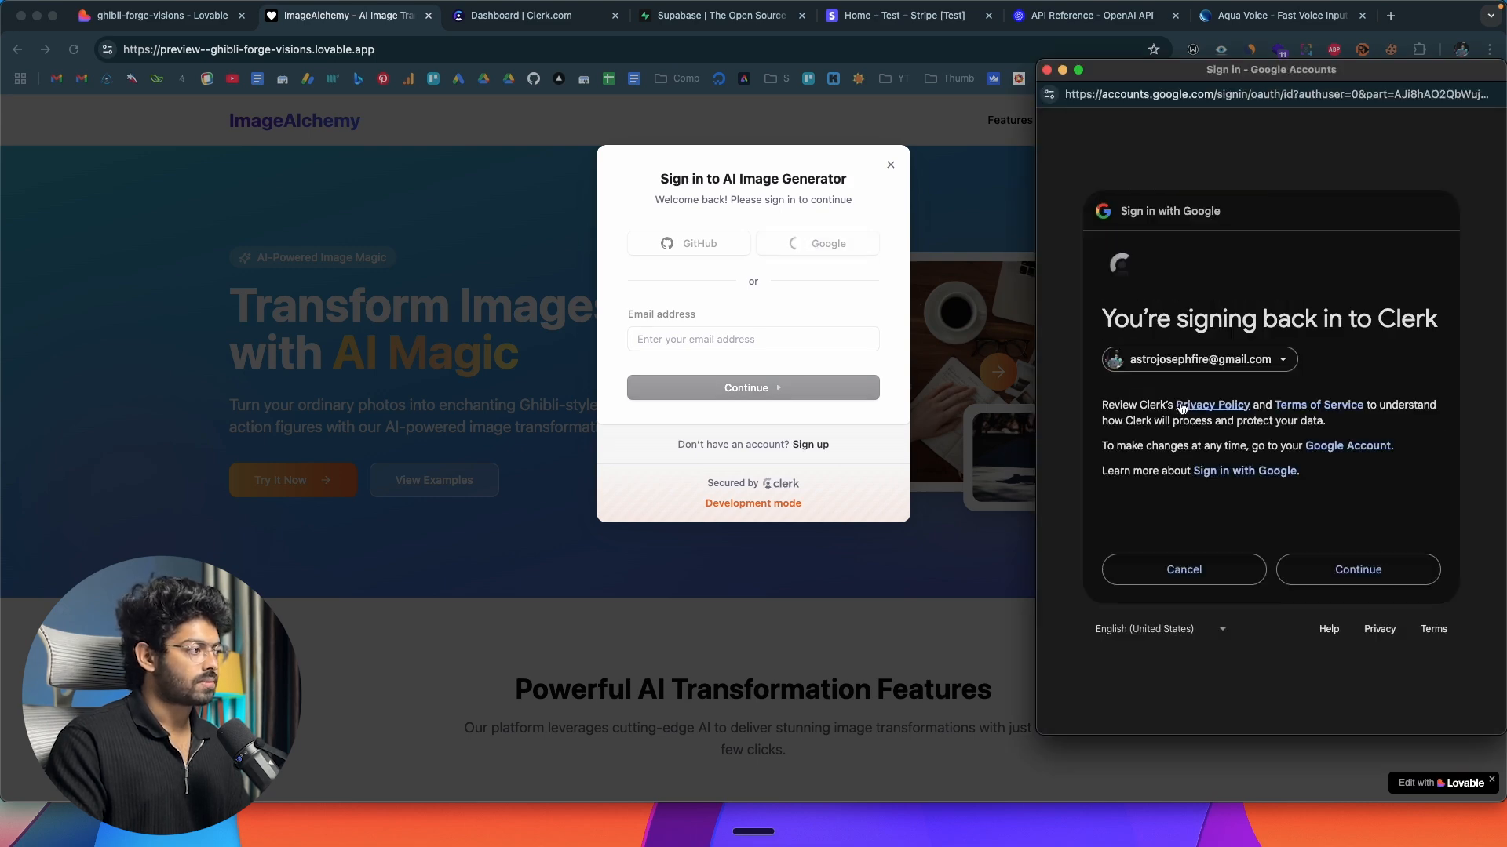
left_click(1358, 570)
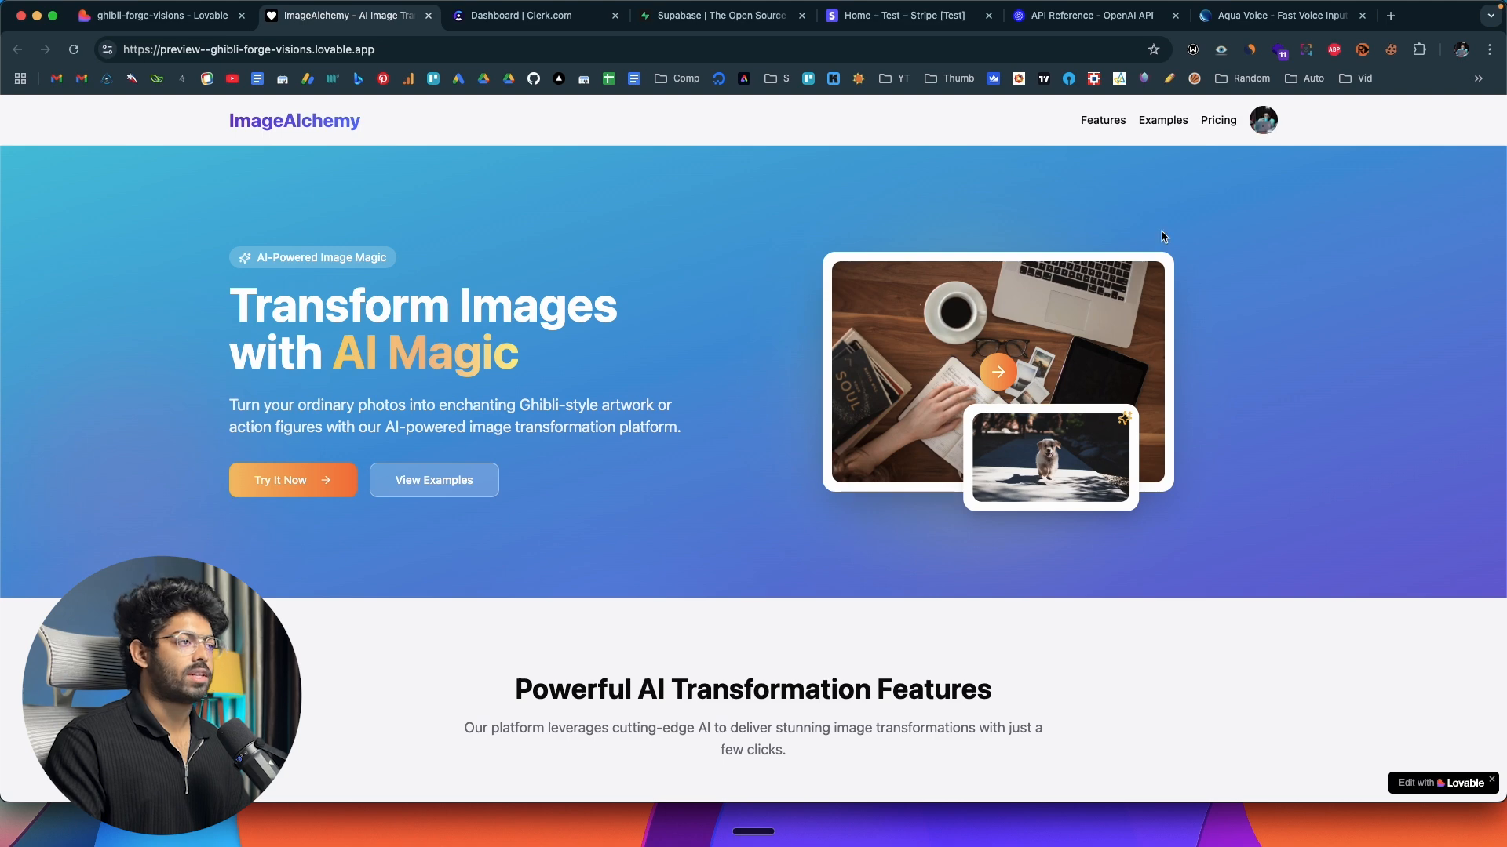
left_click(1251, 129)
left_click(1252, 129)
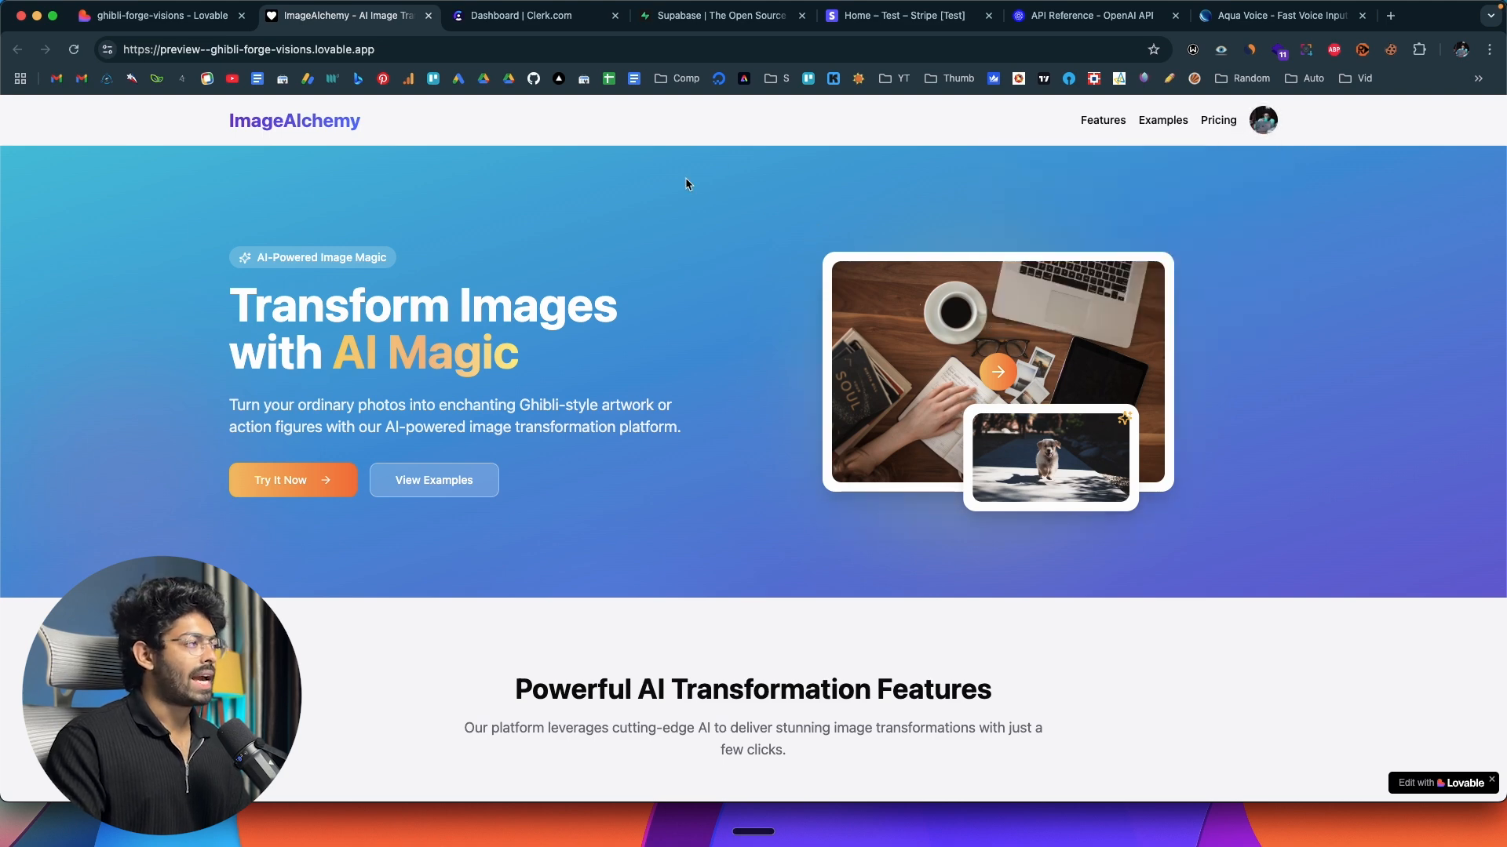
Switch to the Clerk dashboard and examine its recent sign-ups, the Users list and the actions available for the registered user.
key("ctrl+Tab")
scroll(389, 432, "down", 3)
scroll(391, 431, "up", 3)
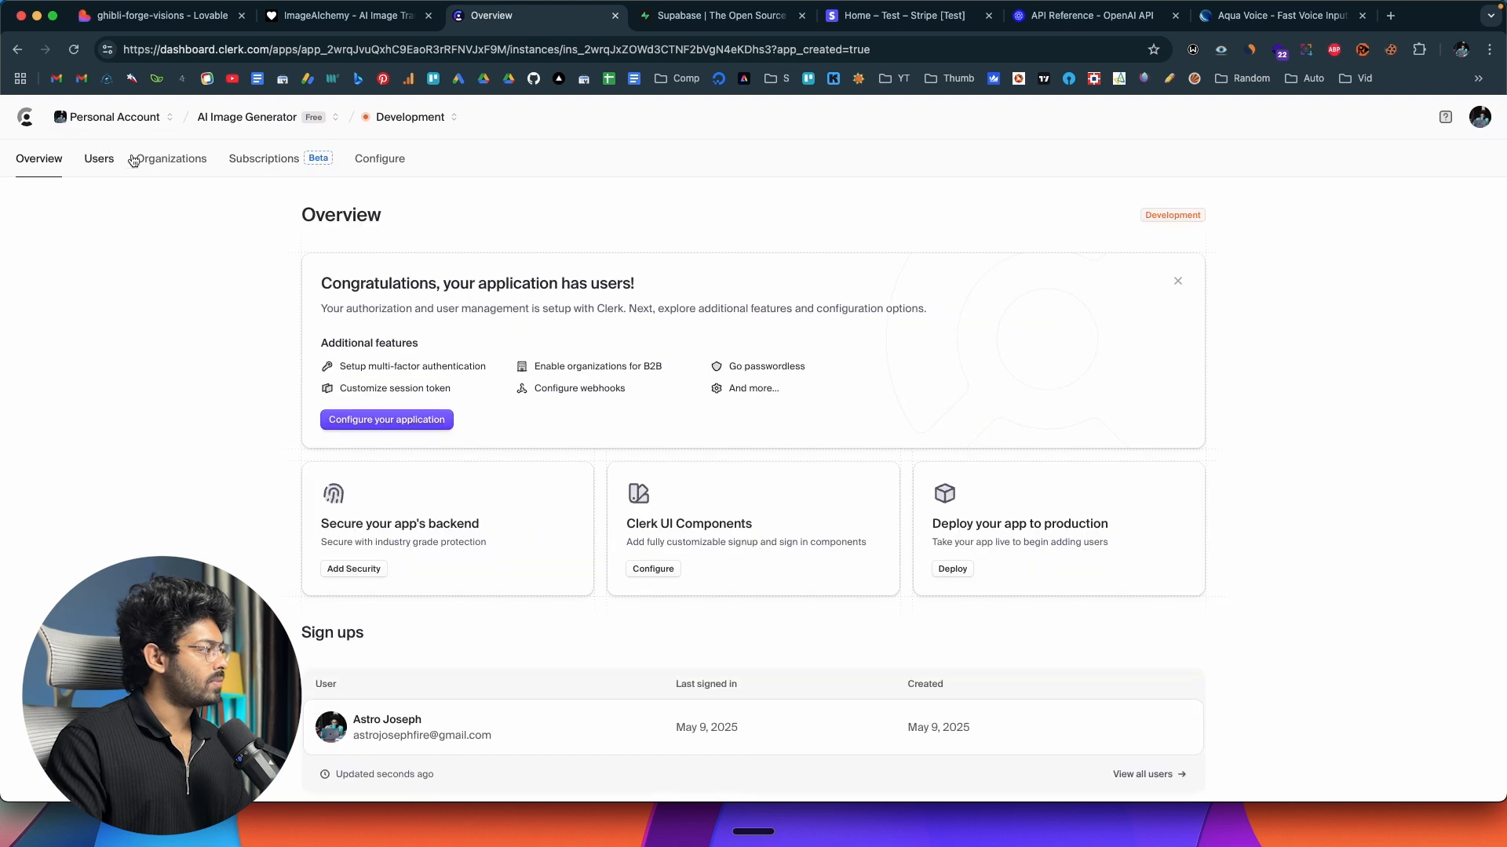
scroll(218, 329, "down", 1)
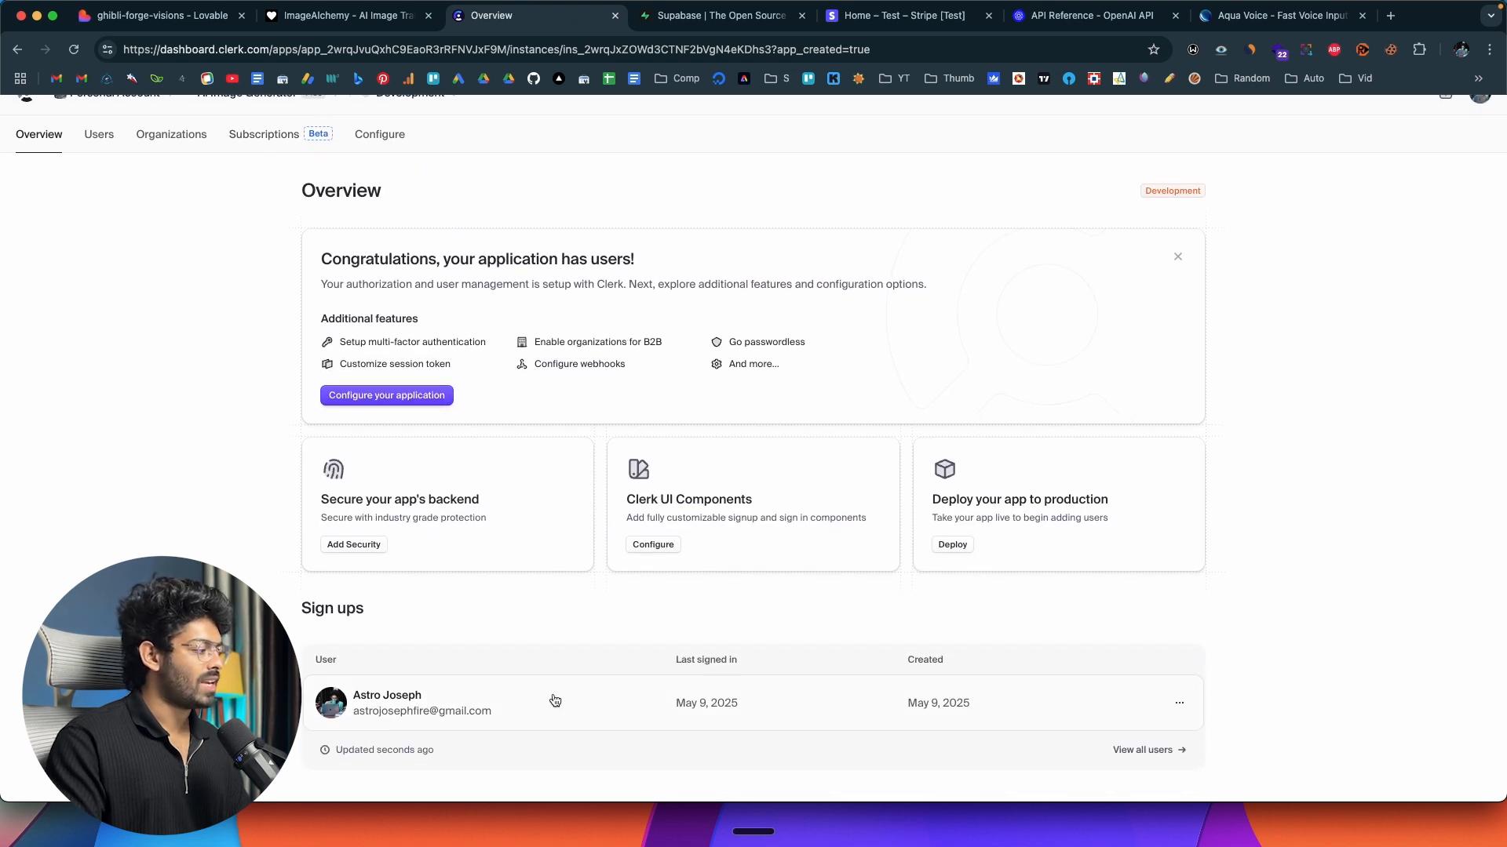
scroll(239, 390, "up", 1)
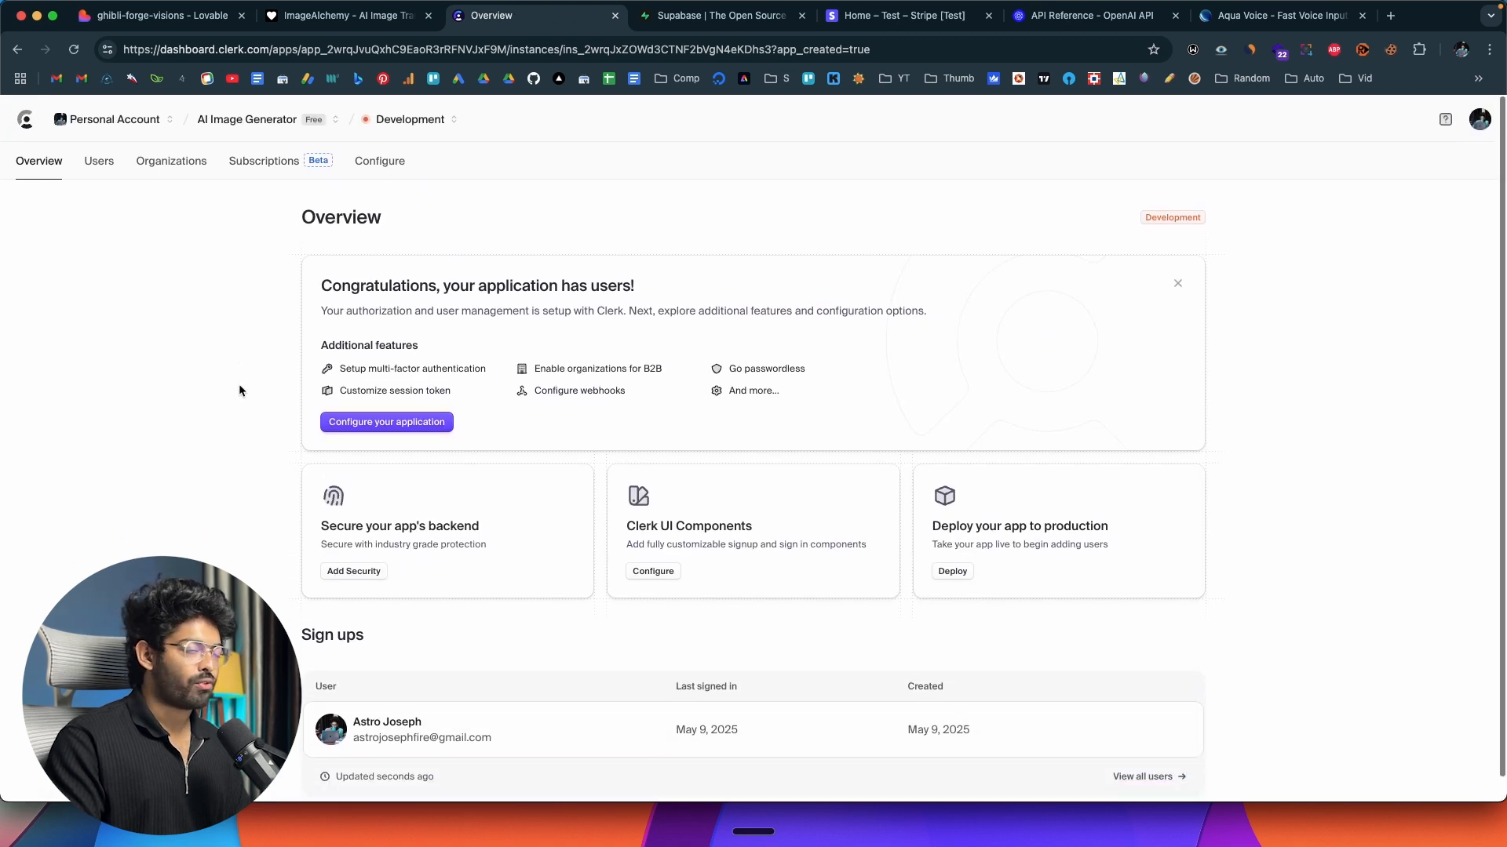
left_click(104, 162)
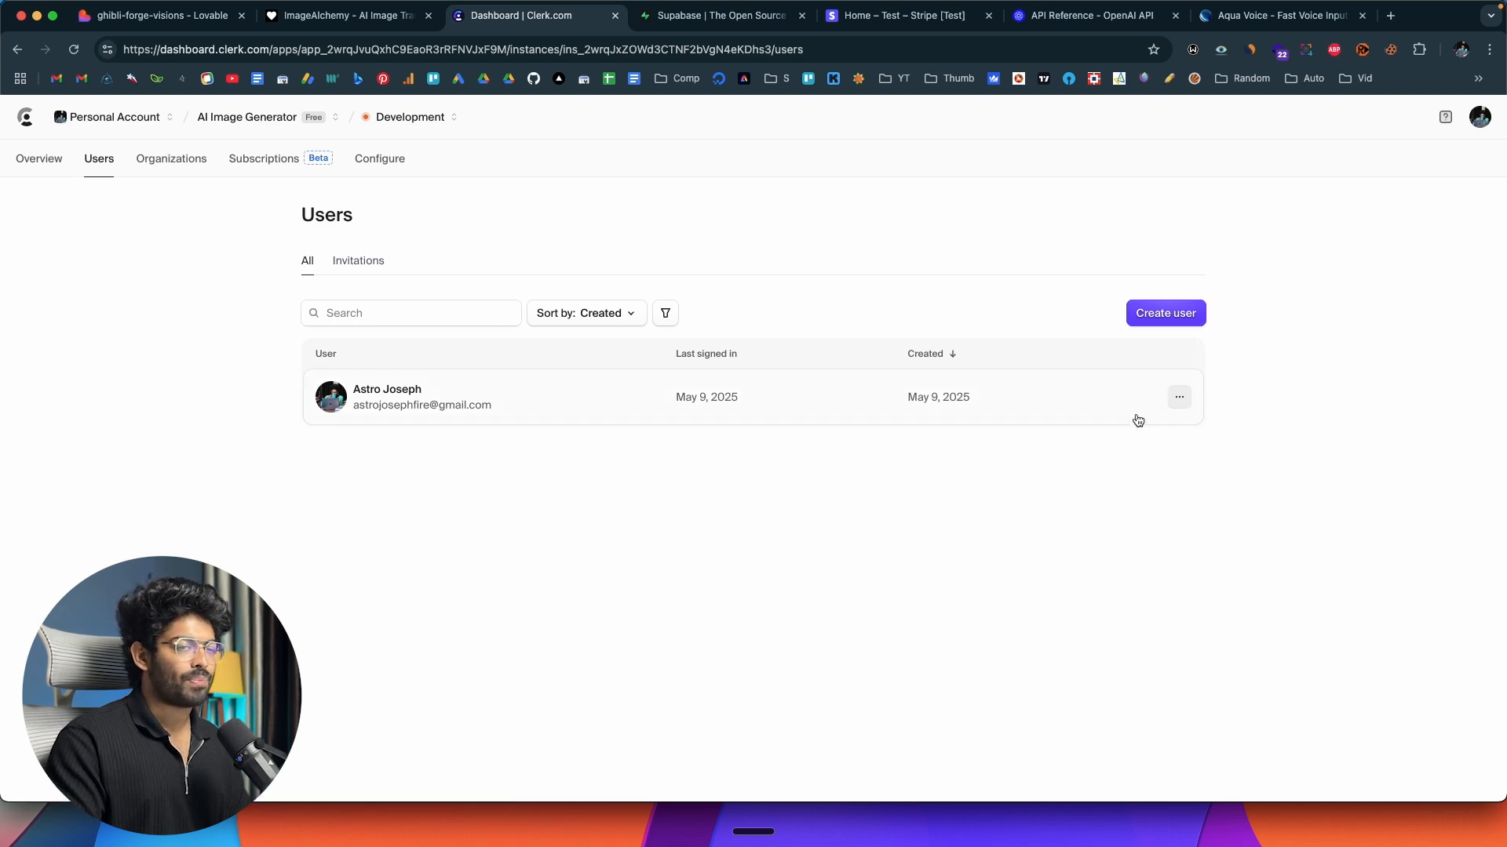
left_click(1180, 397)
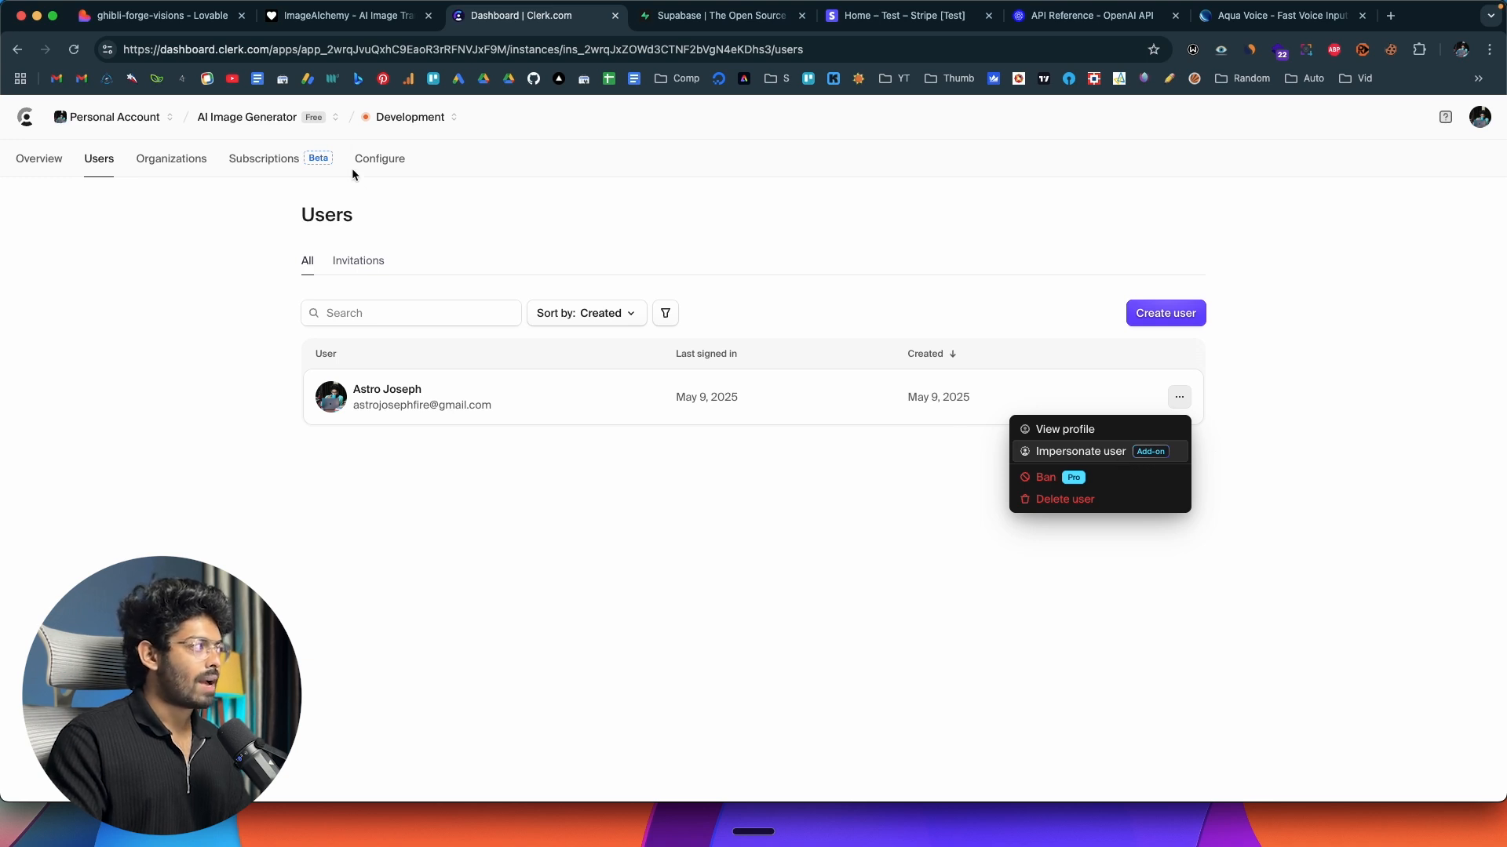
Review the Clerk dashboard's Overview, Users, Organizations, Subscriptions and Configure pages, including the email, phone and username settings.
left_click(297, 17)
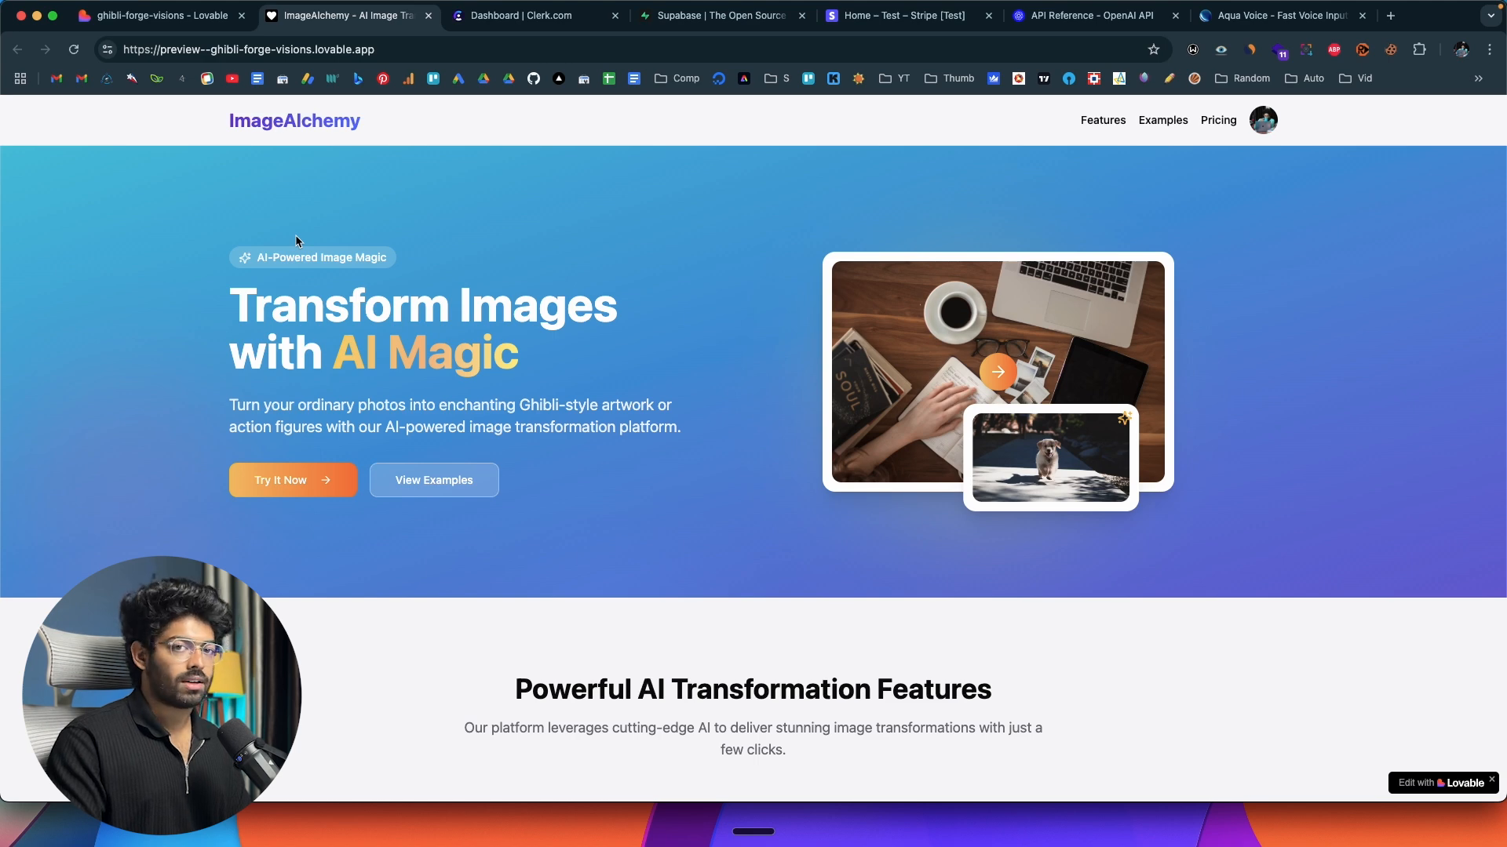
left_click(527, 16)
left_click(151, 382)
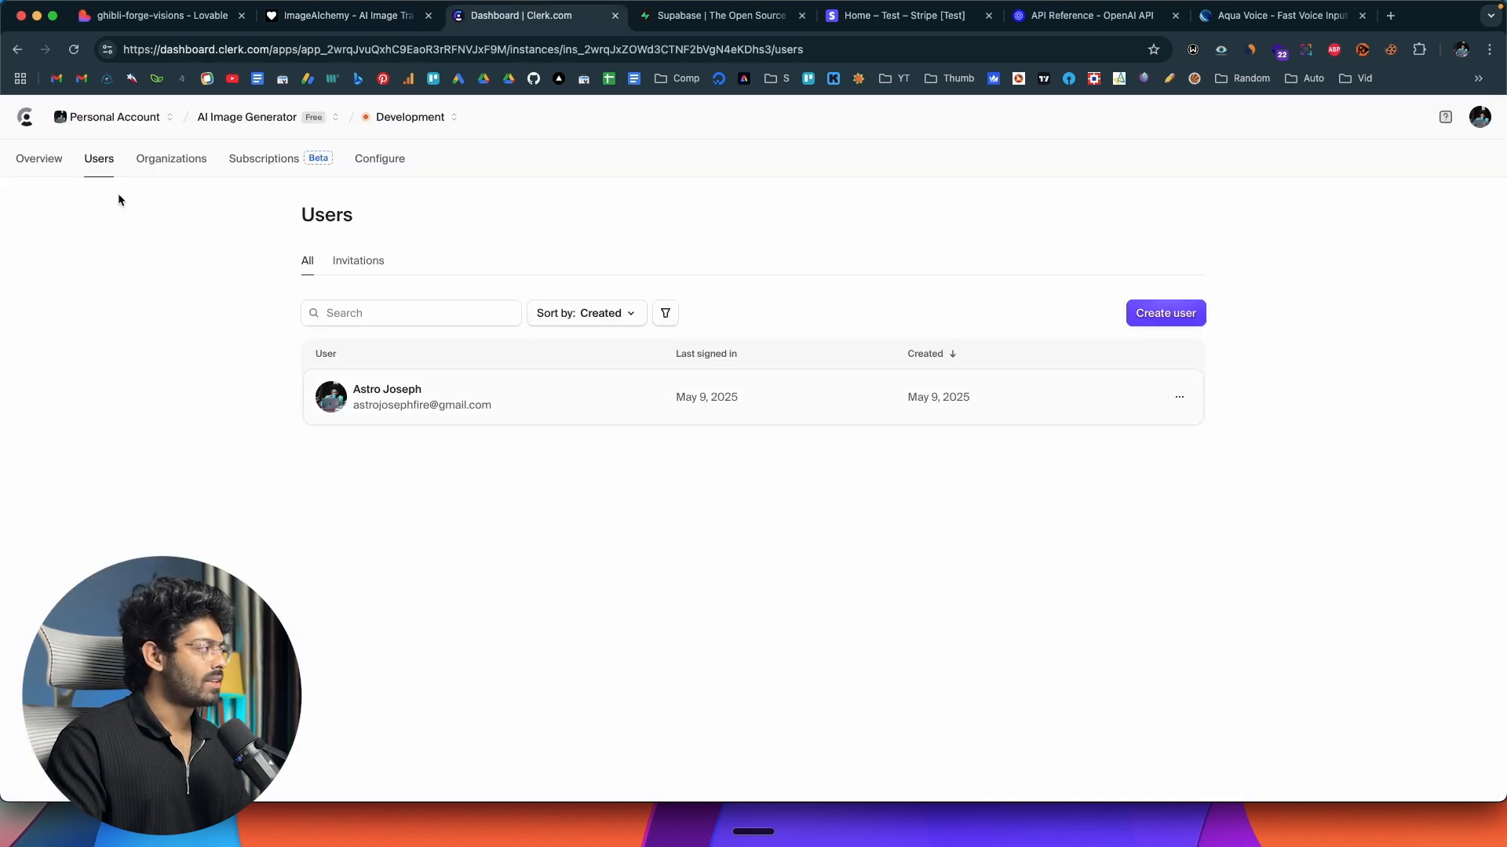
left_click(58, 162)
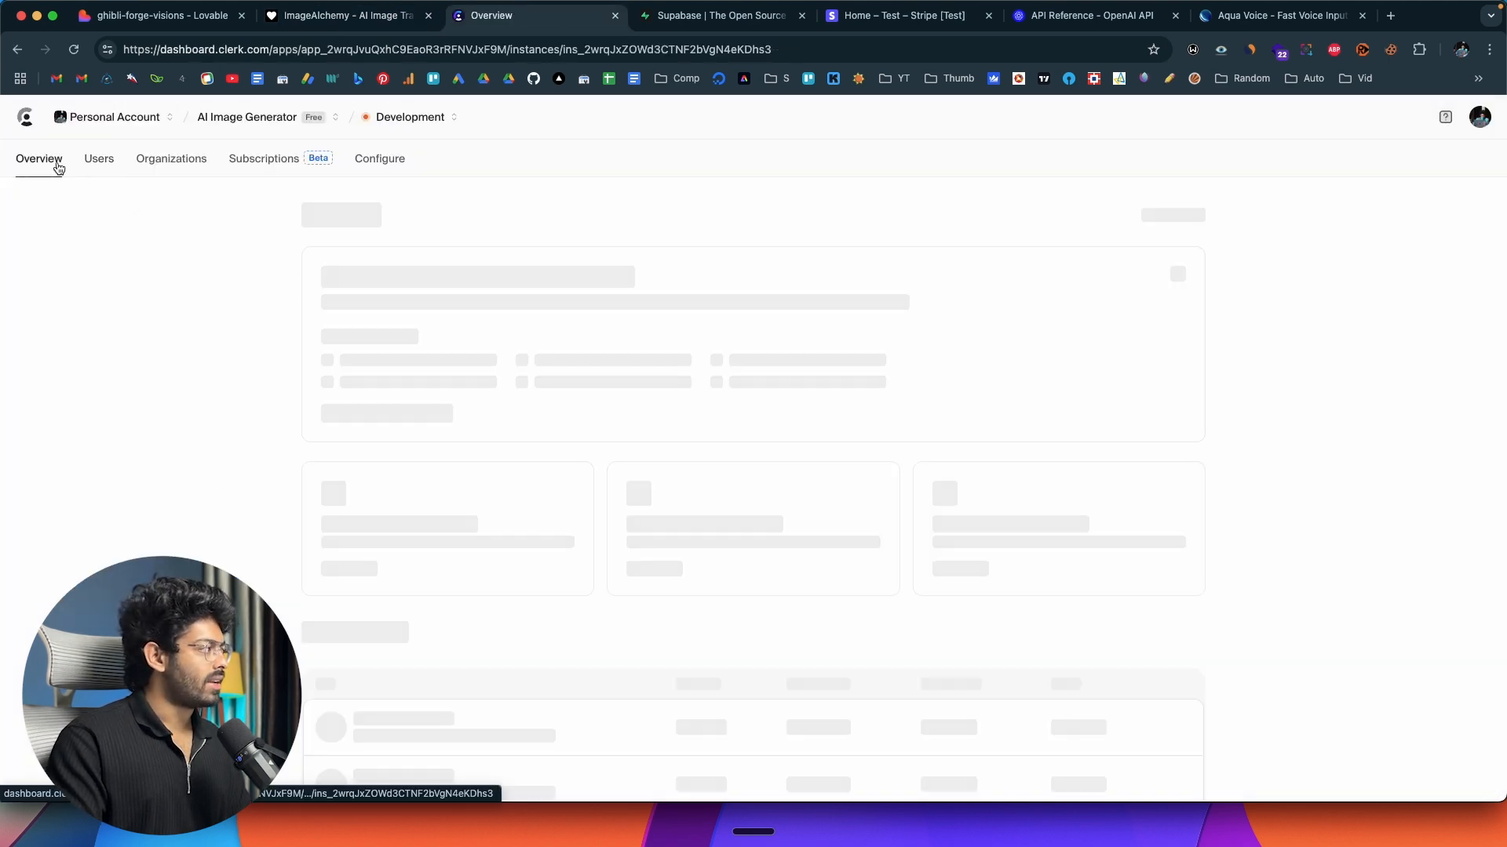
left_click(98, 160)
left_click(169, 161)
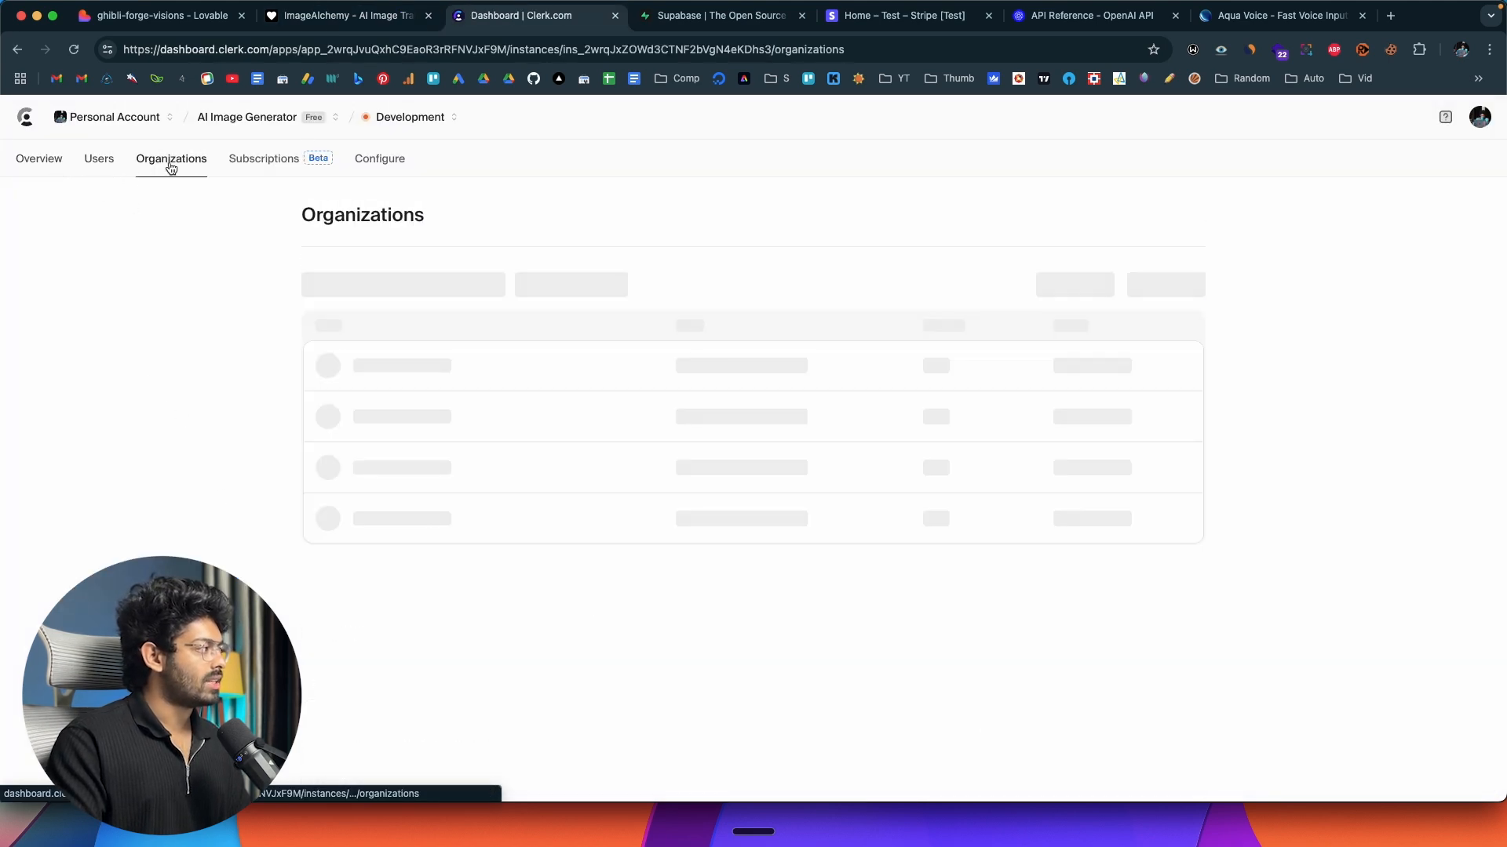
left_click(267, 163)
left_click(396, 163)
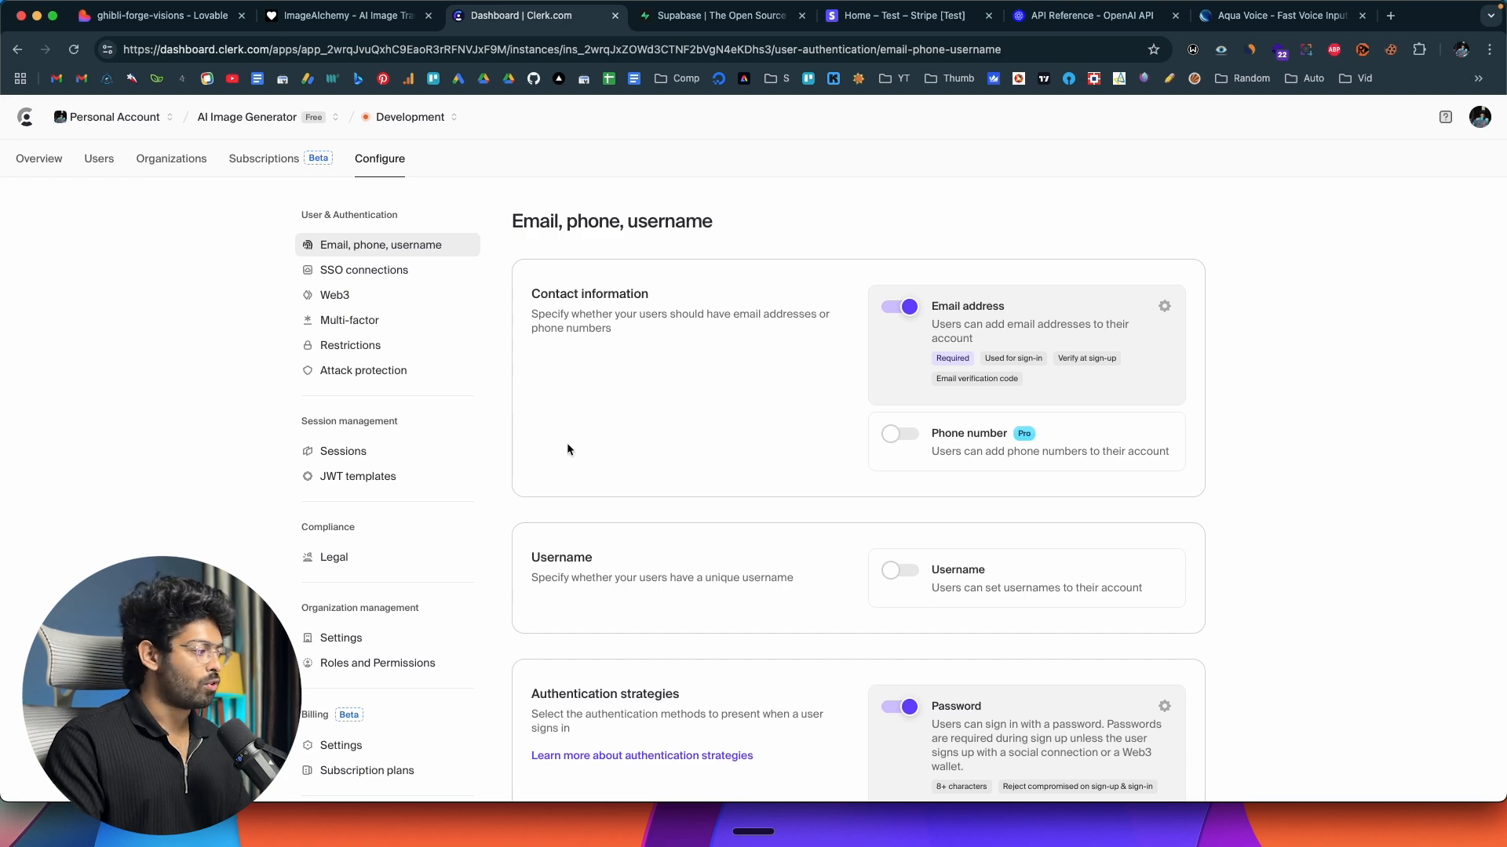
scroll(572, 454, "down", 5)
scroll(571, 454, "up", 5)
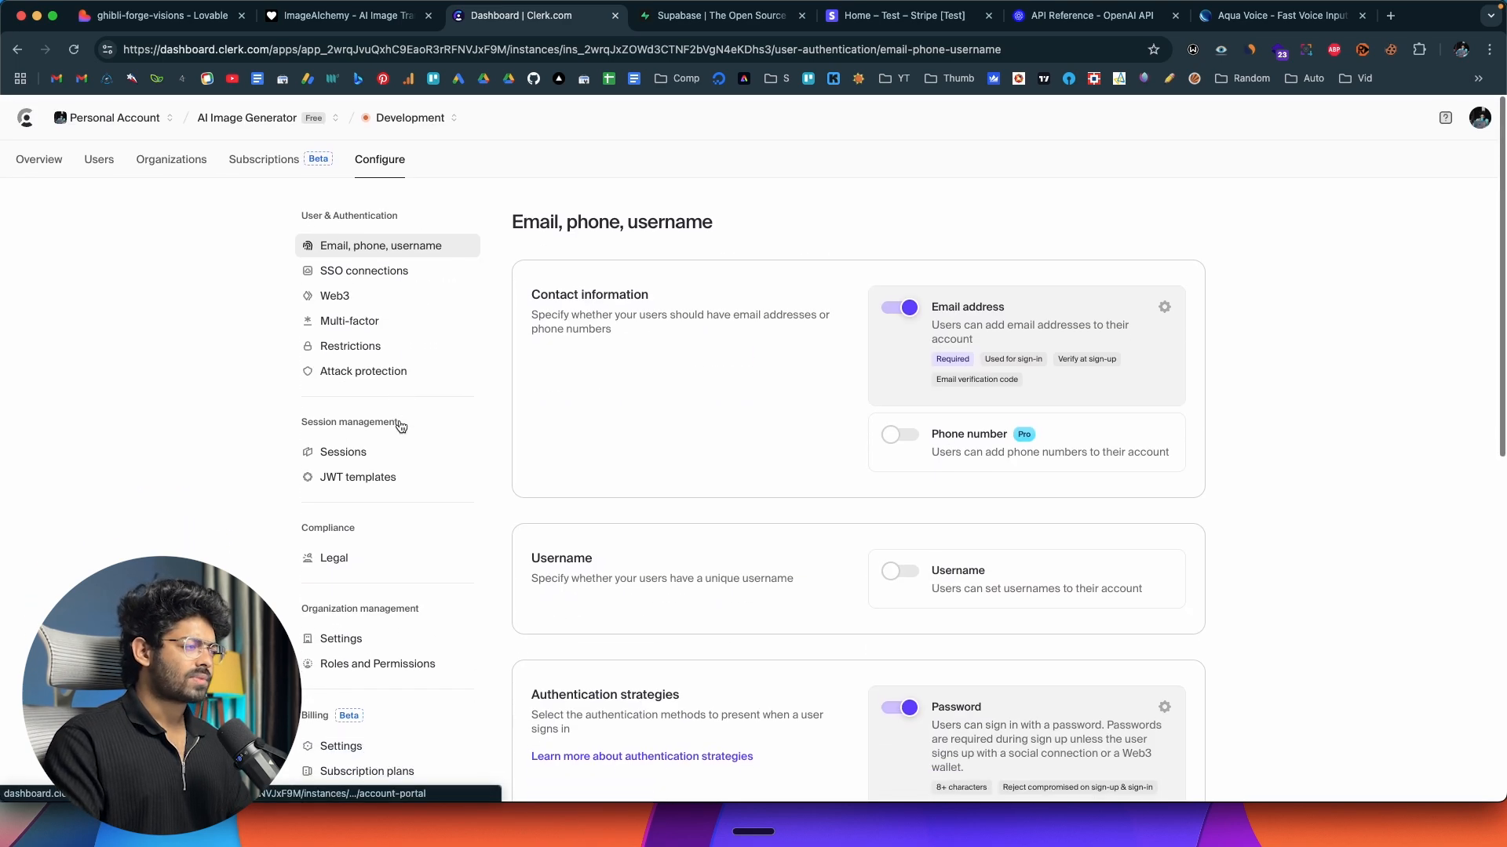
left_click(53, 159)
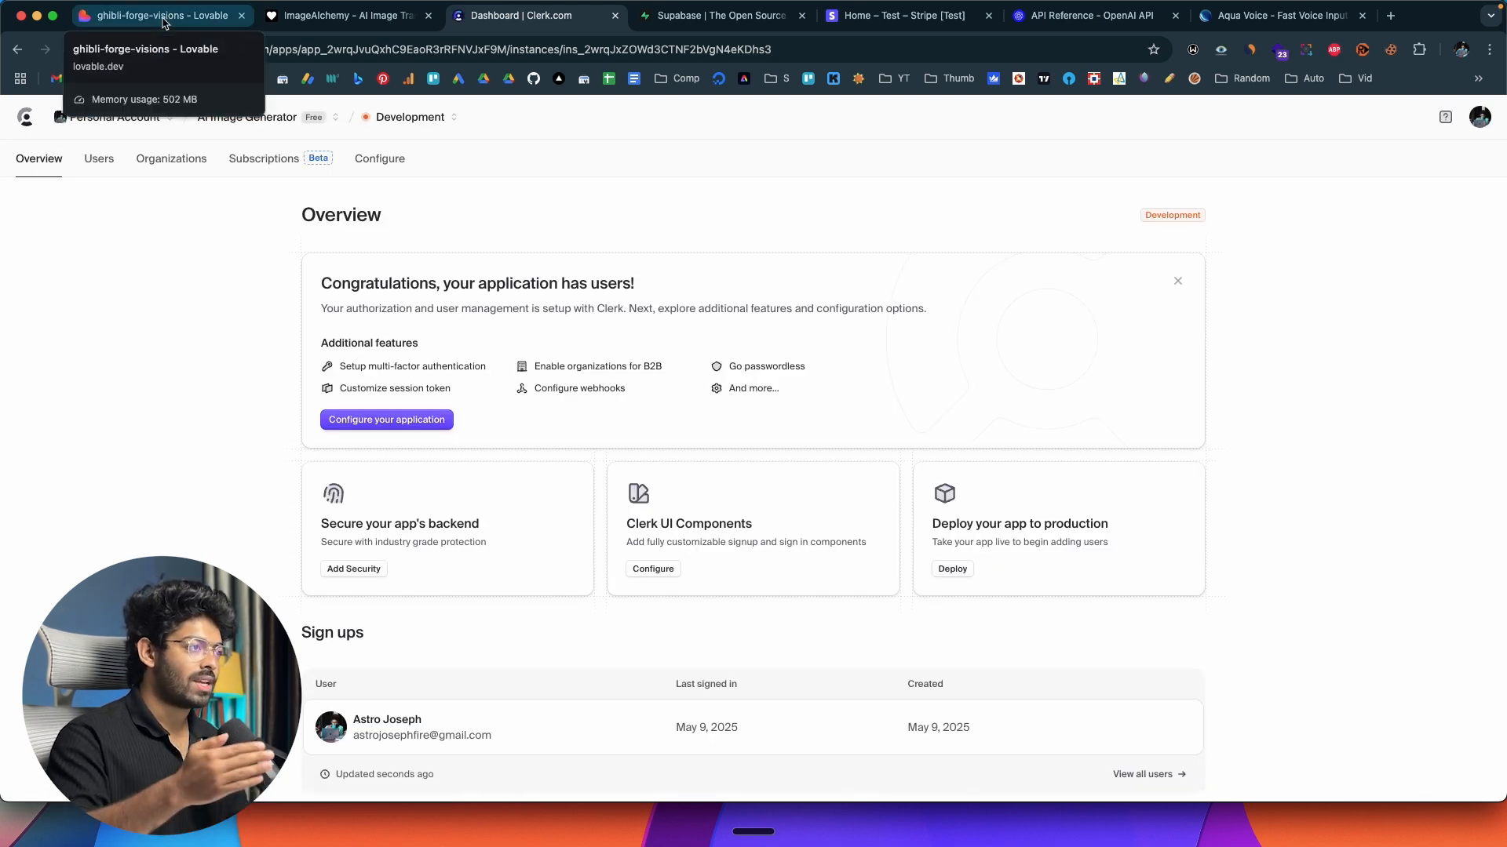
Switch to Lovable, close the sign-up dialog in the ImageAlchemy preview and sign in there with the same Google account.
left_click(162, 17)
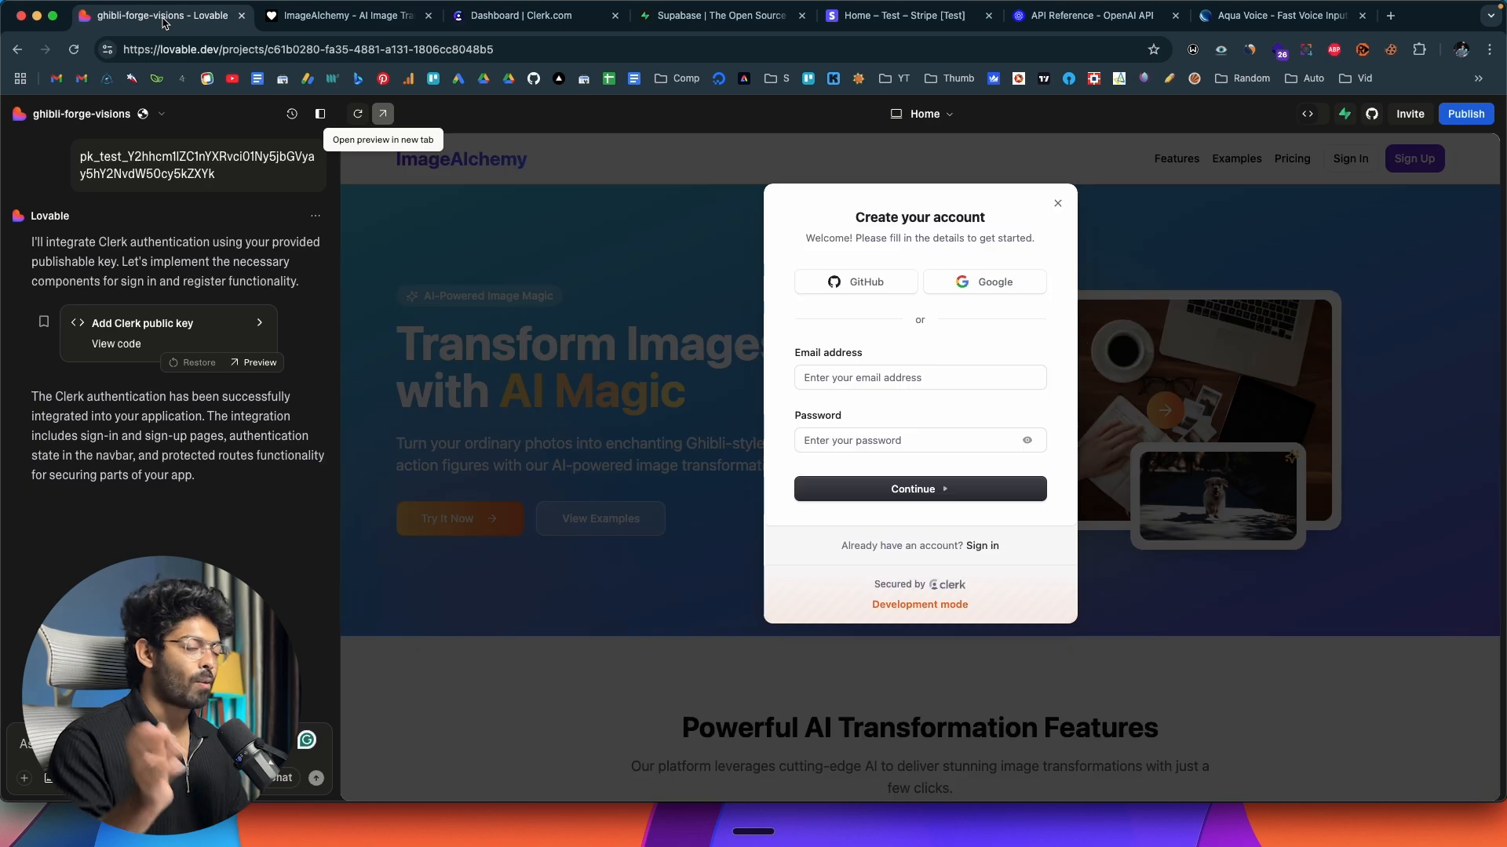
left_click(1058, 203)
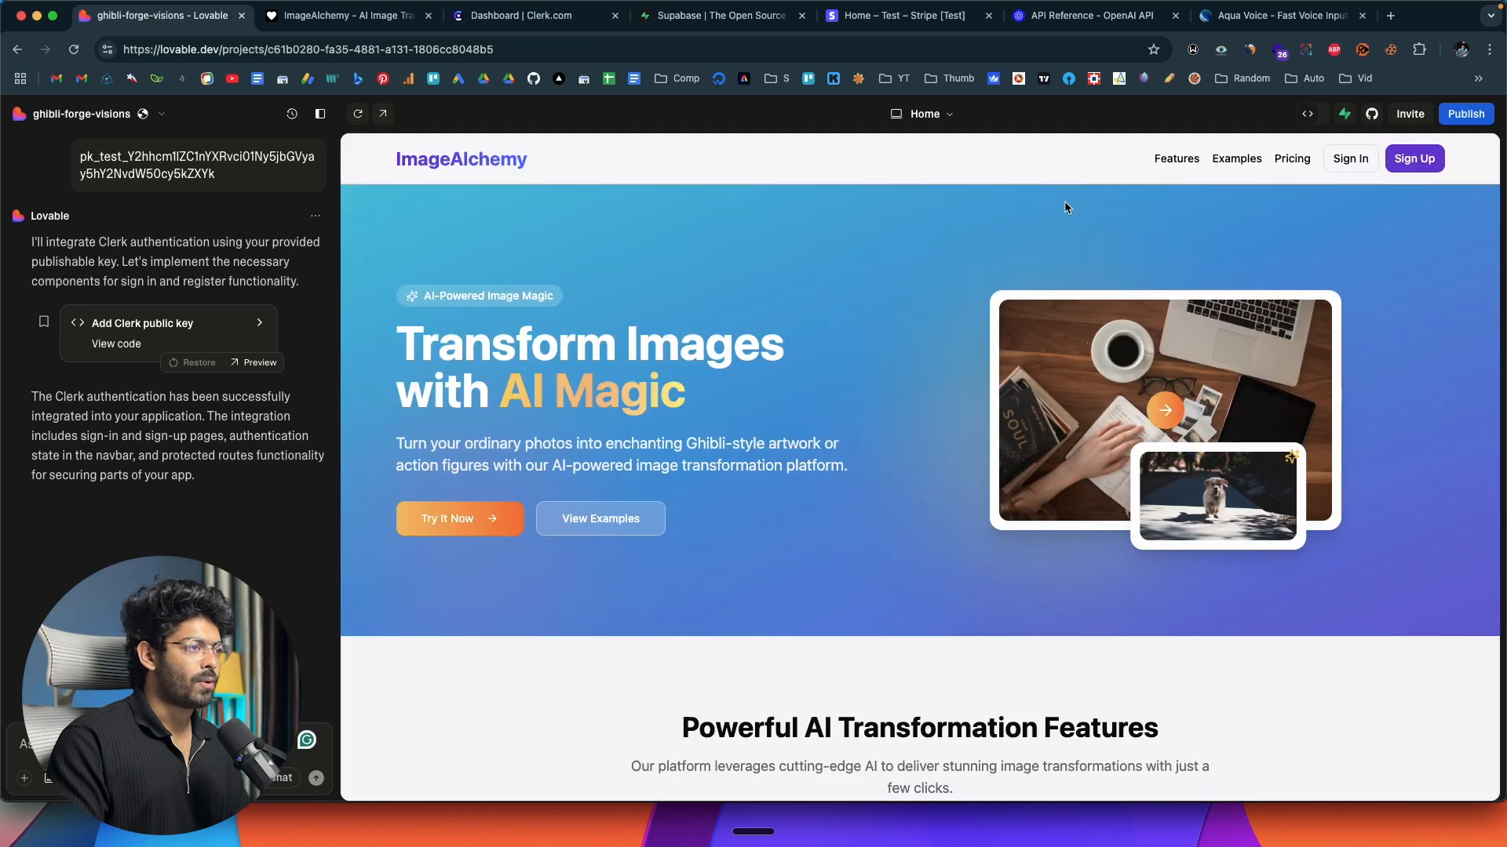
left_click(1350, 159)
left_click(984, 281)
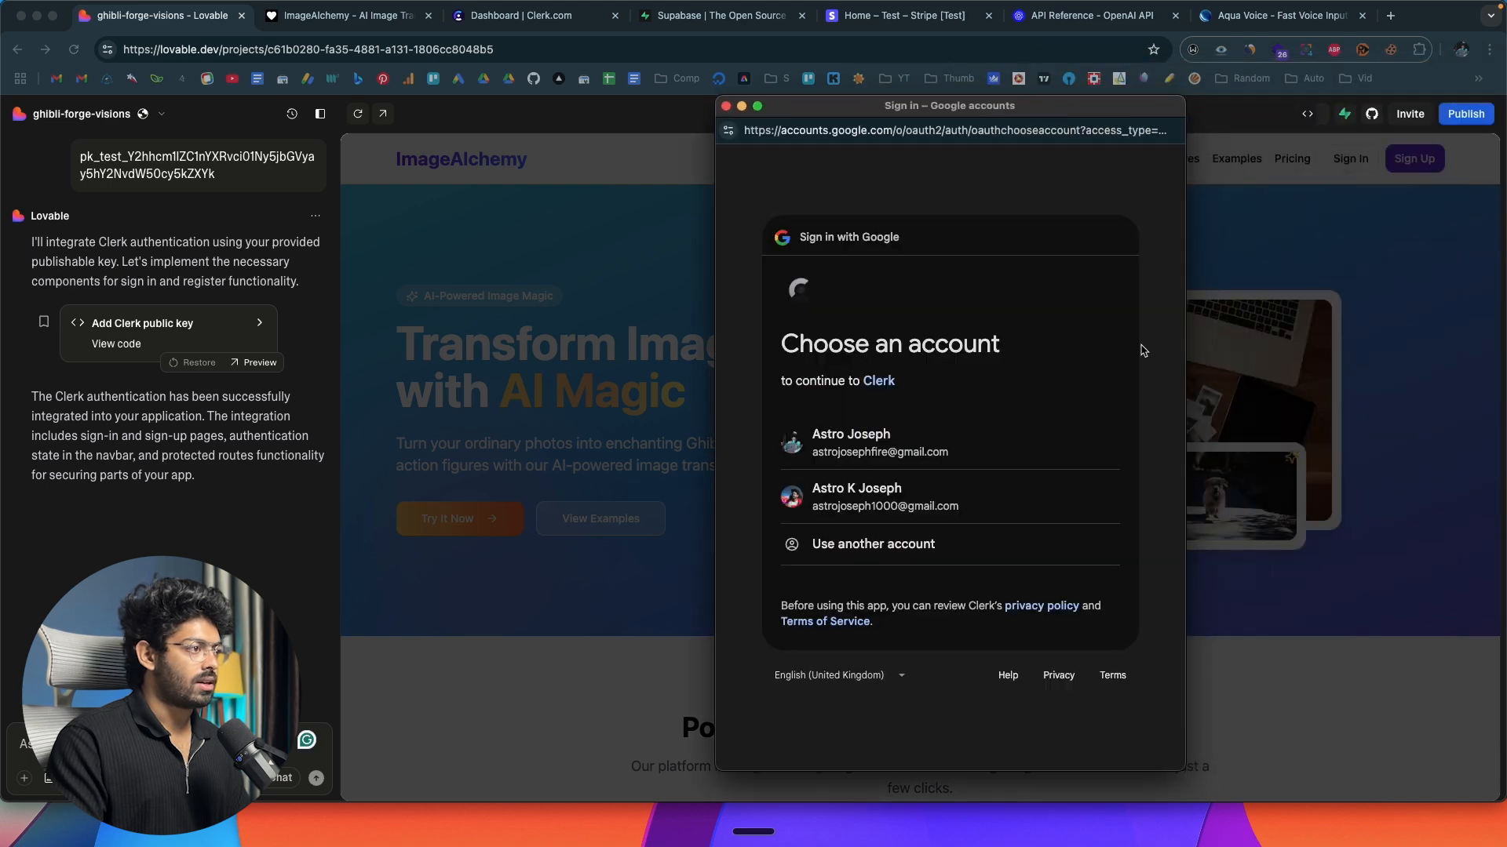
left_click(898, 463)
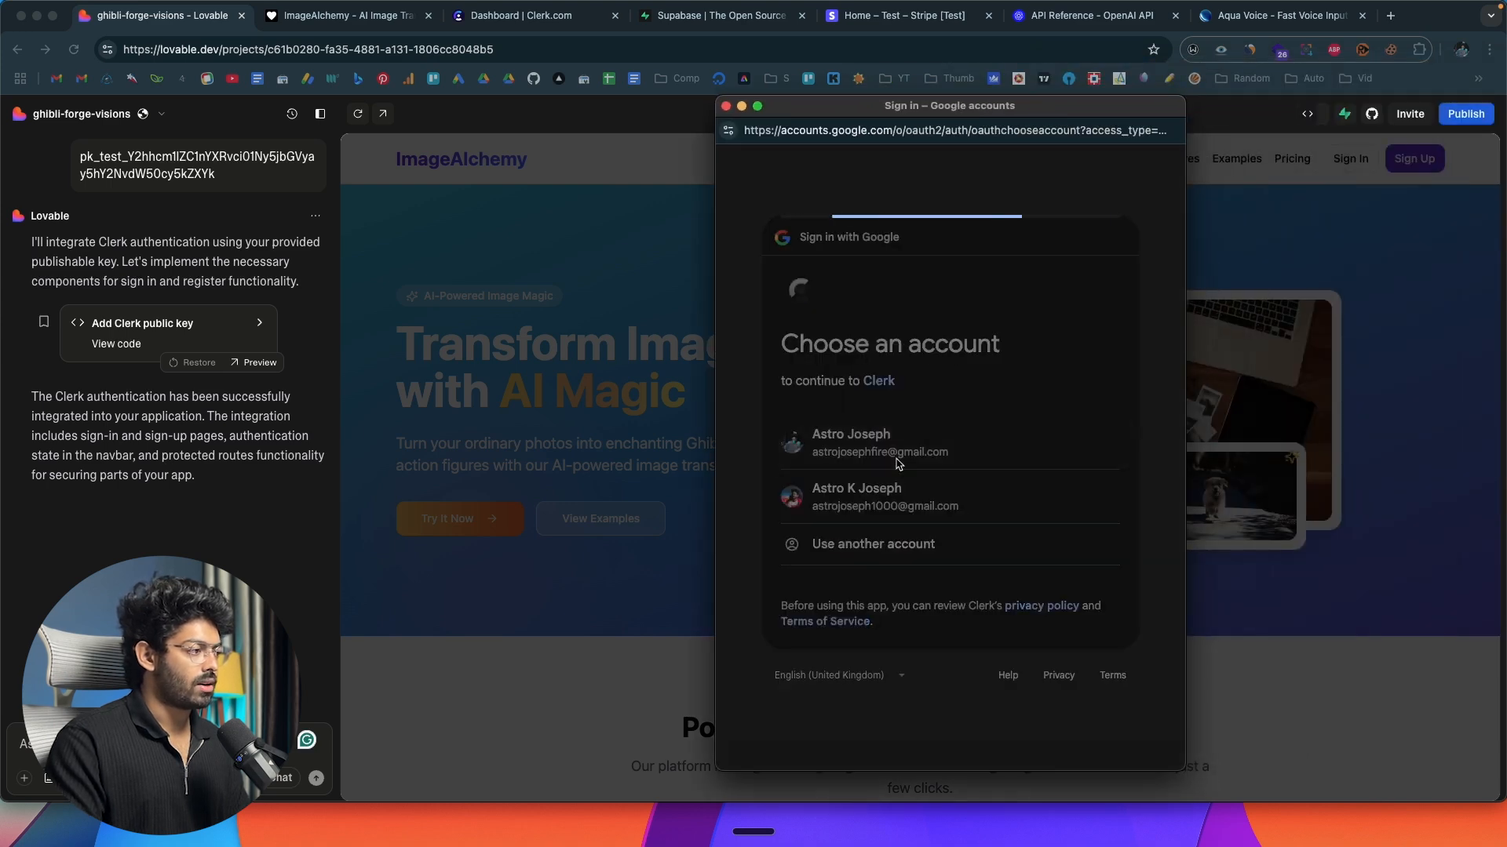
left_click(1073, 608)
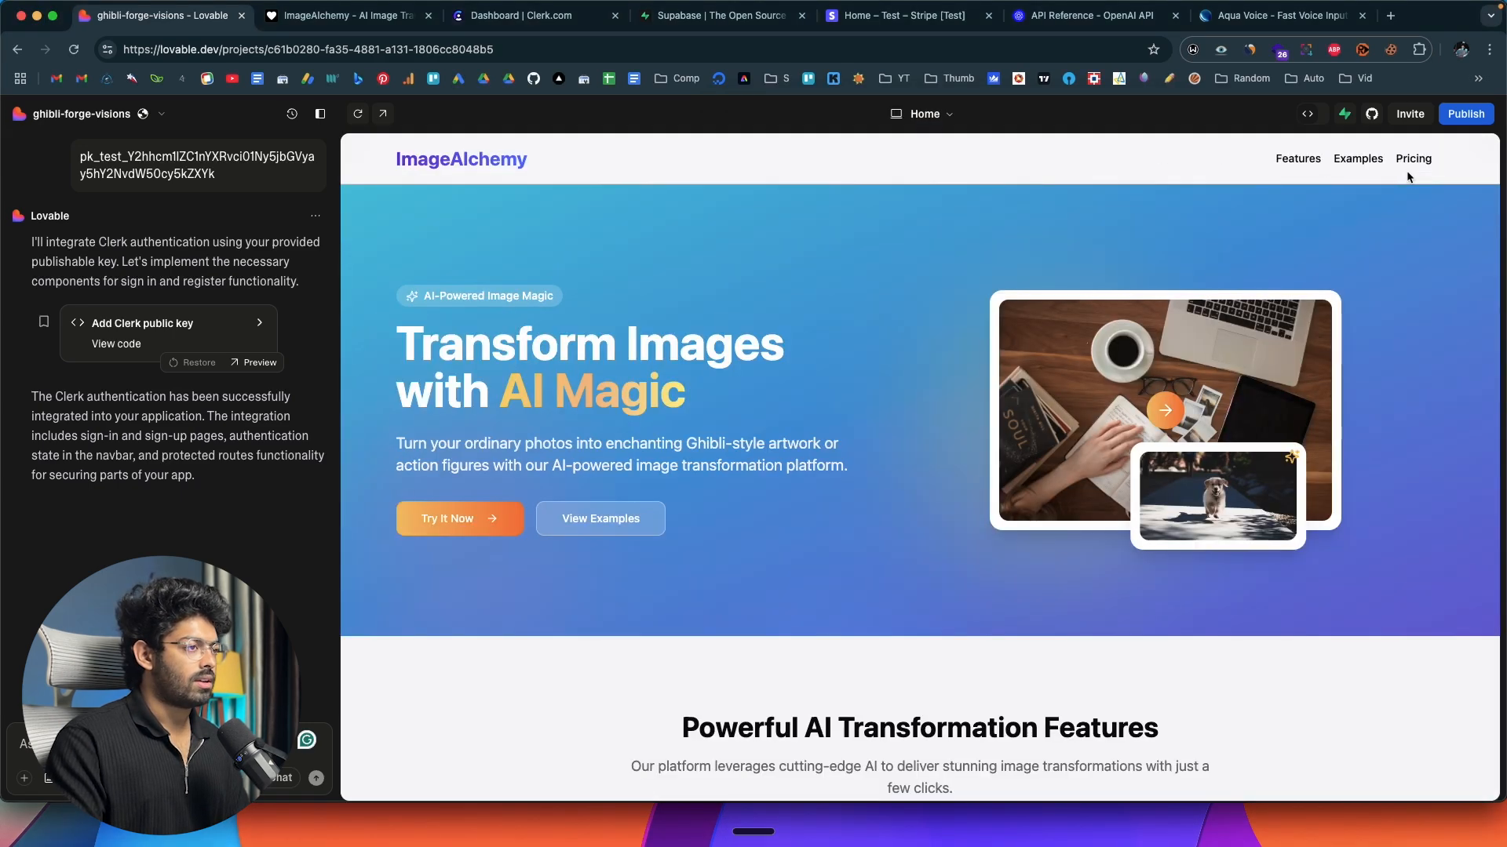
left_click(1424, 163)
left_click(1424, 163)
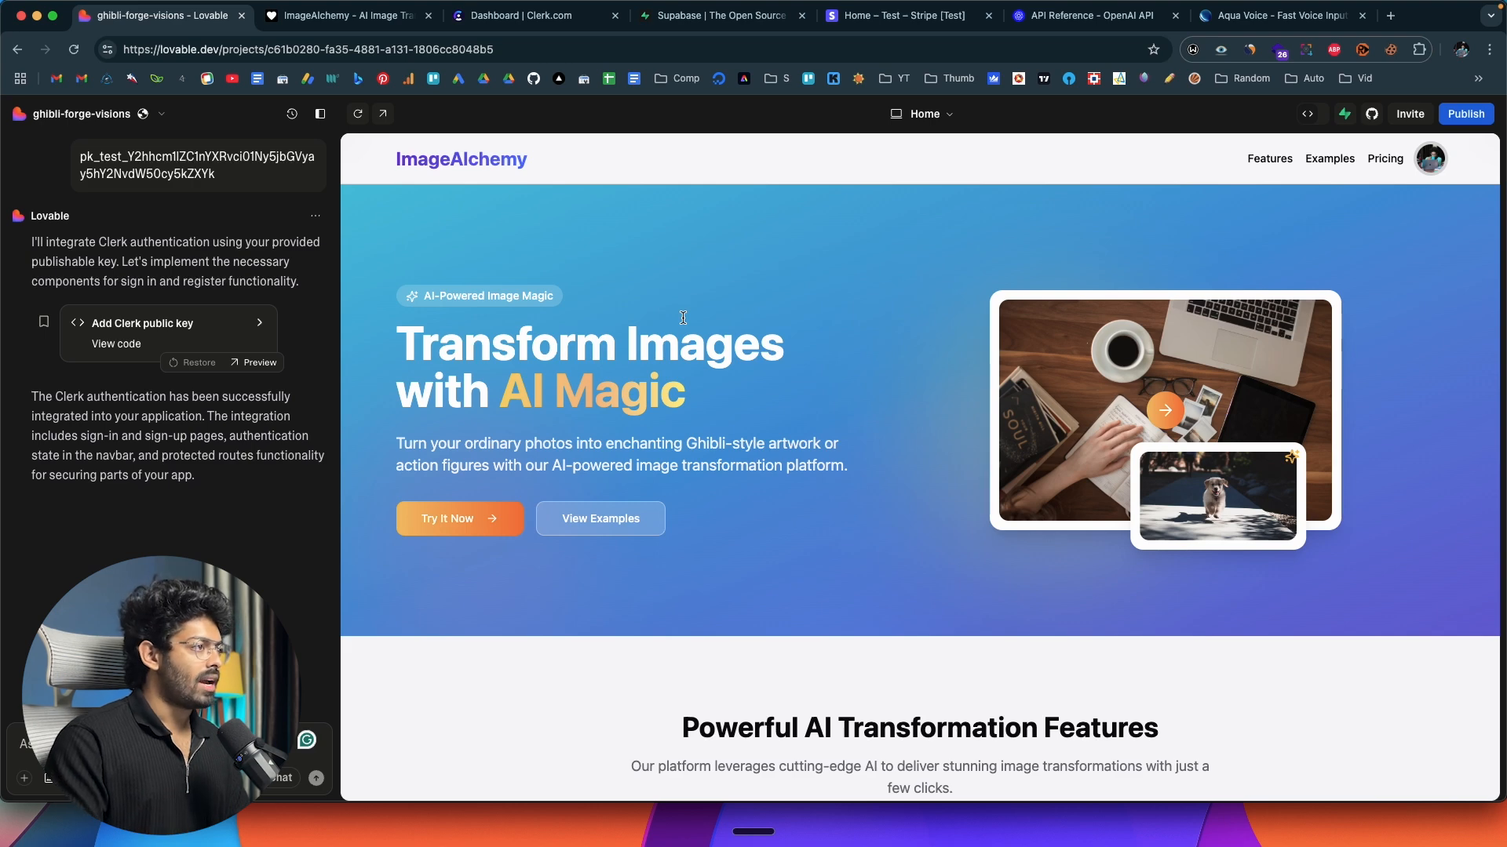
Switch to the OpenAI API reference and examine the Images section, including the gpt-image-1 example request and its language options.
left_click(1091, 16)
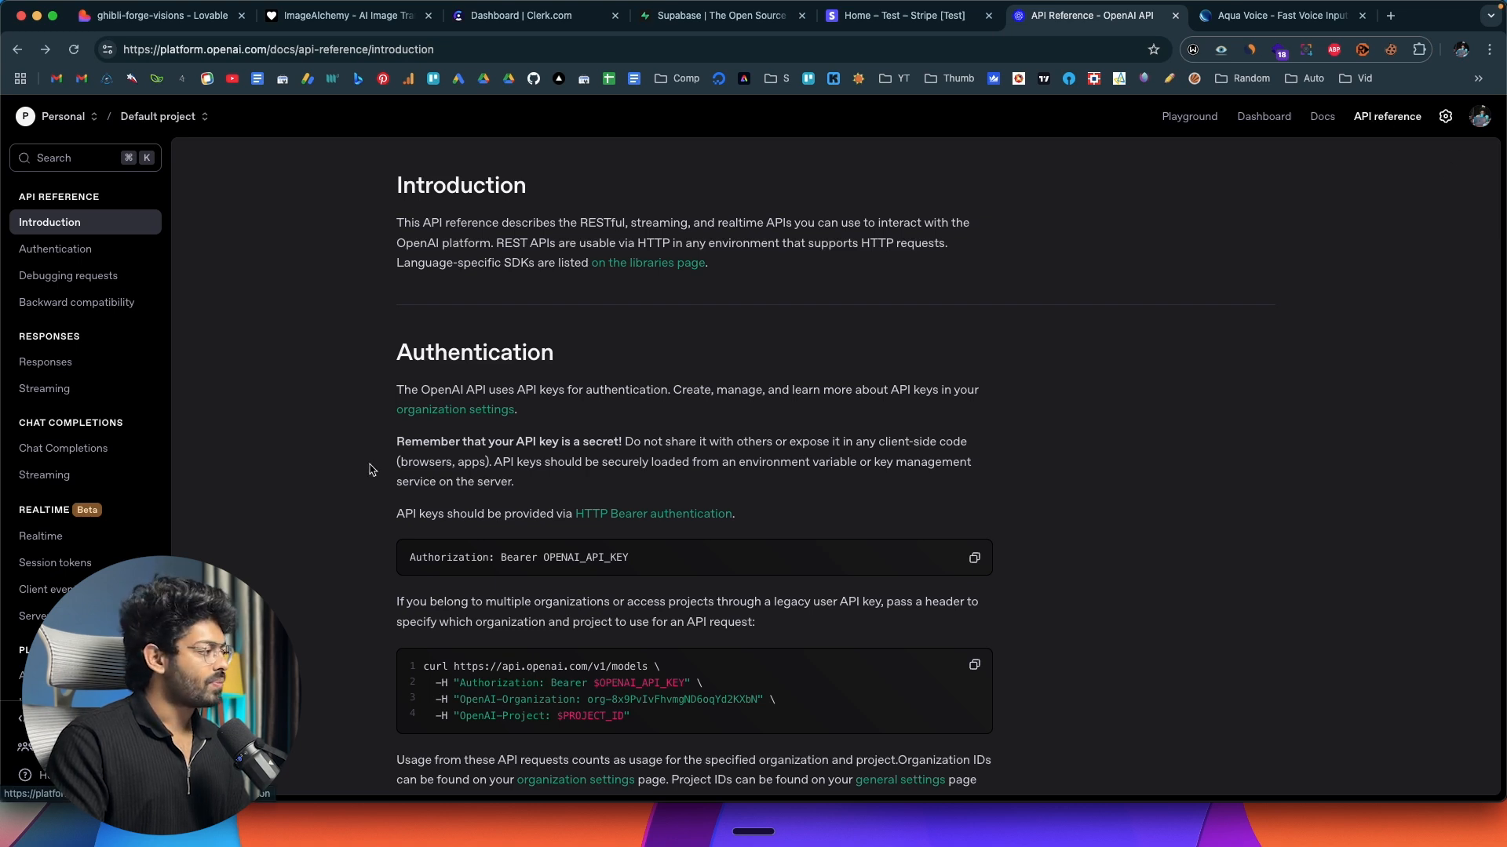
scroll(85, 445, "down", 6)
scroll(74, 401, "up", 2)
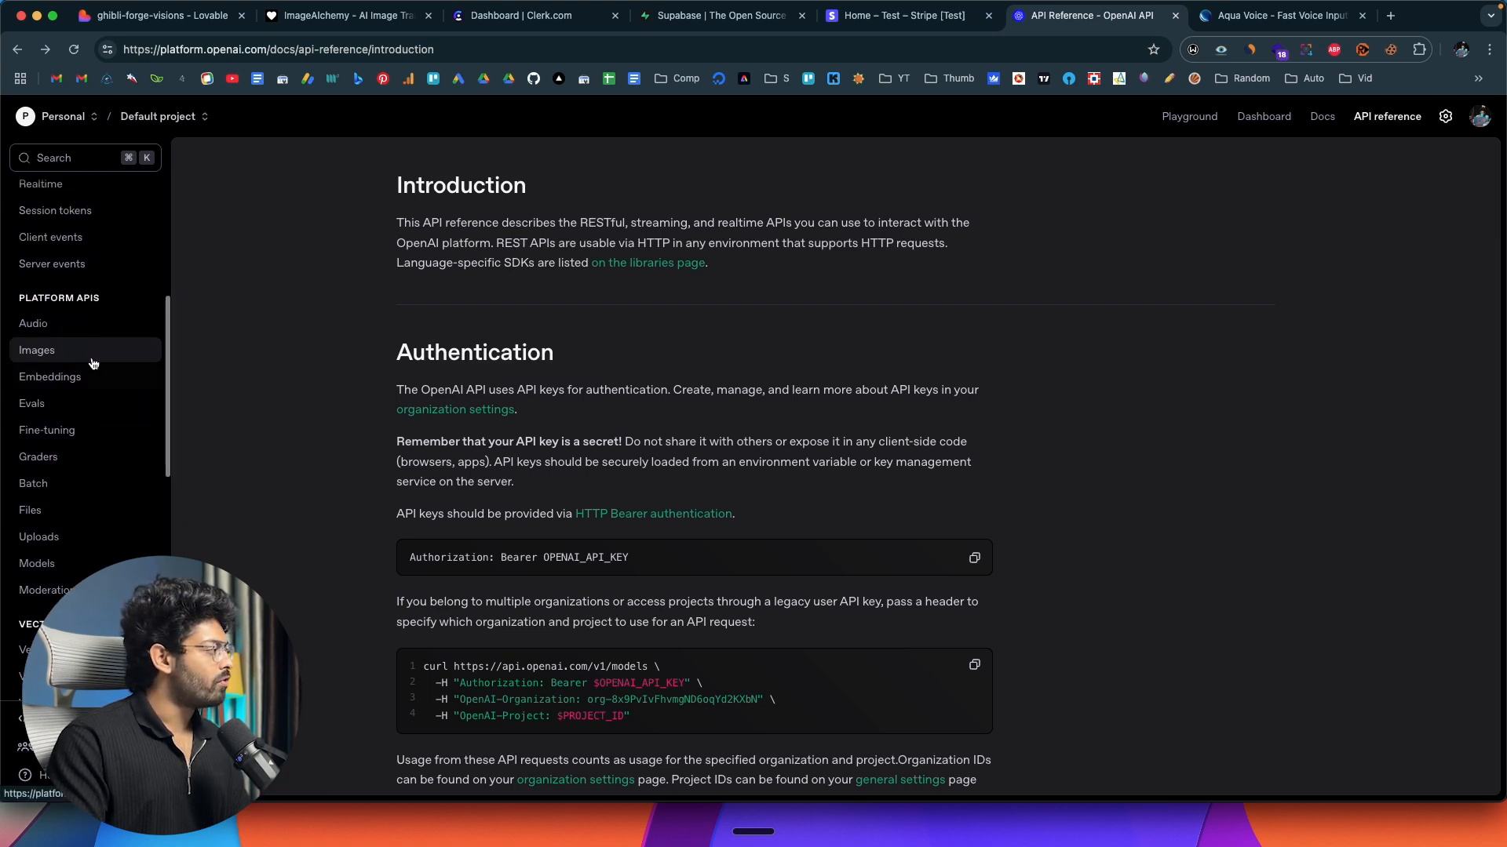
left_click(47, 357)
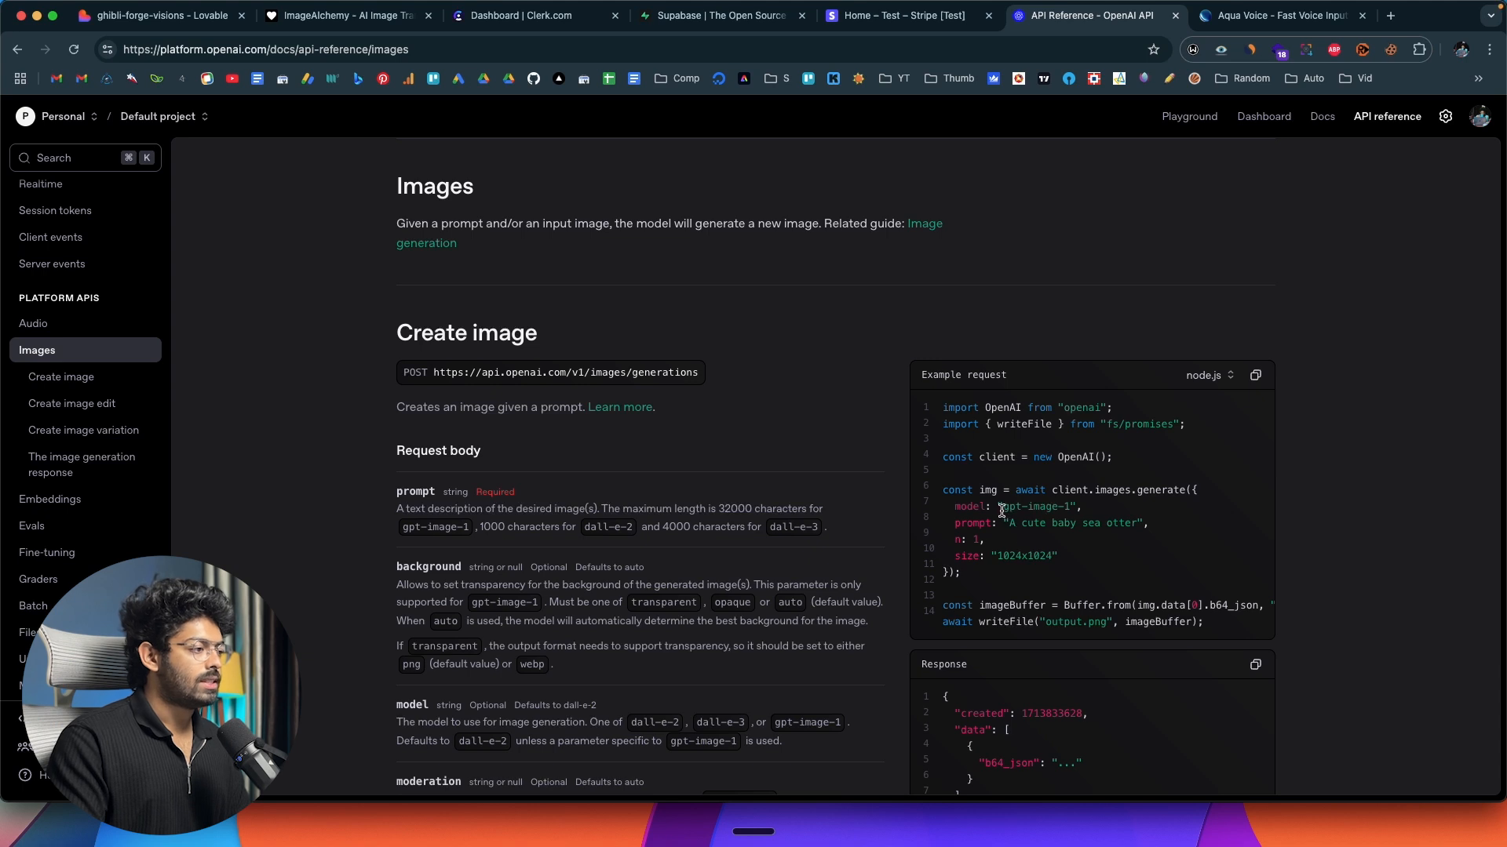
left_click_drag(1003, 509, 1076, 510)
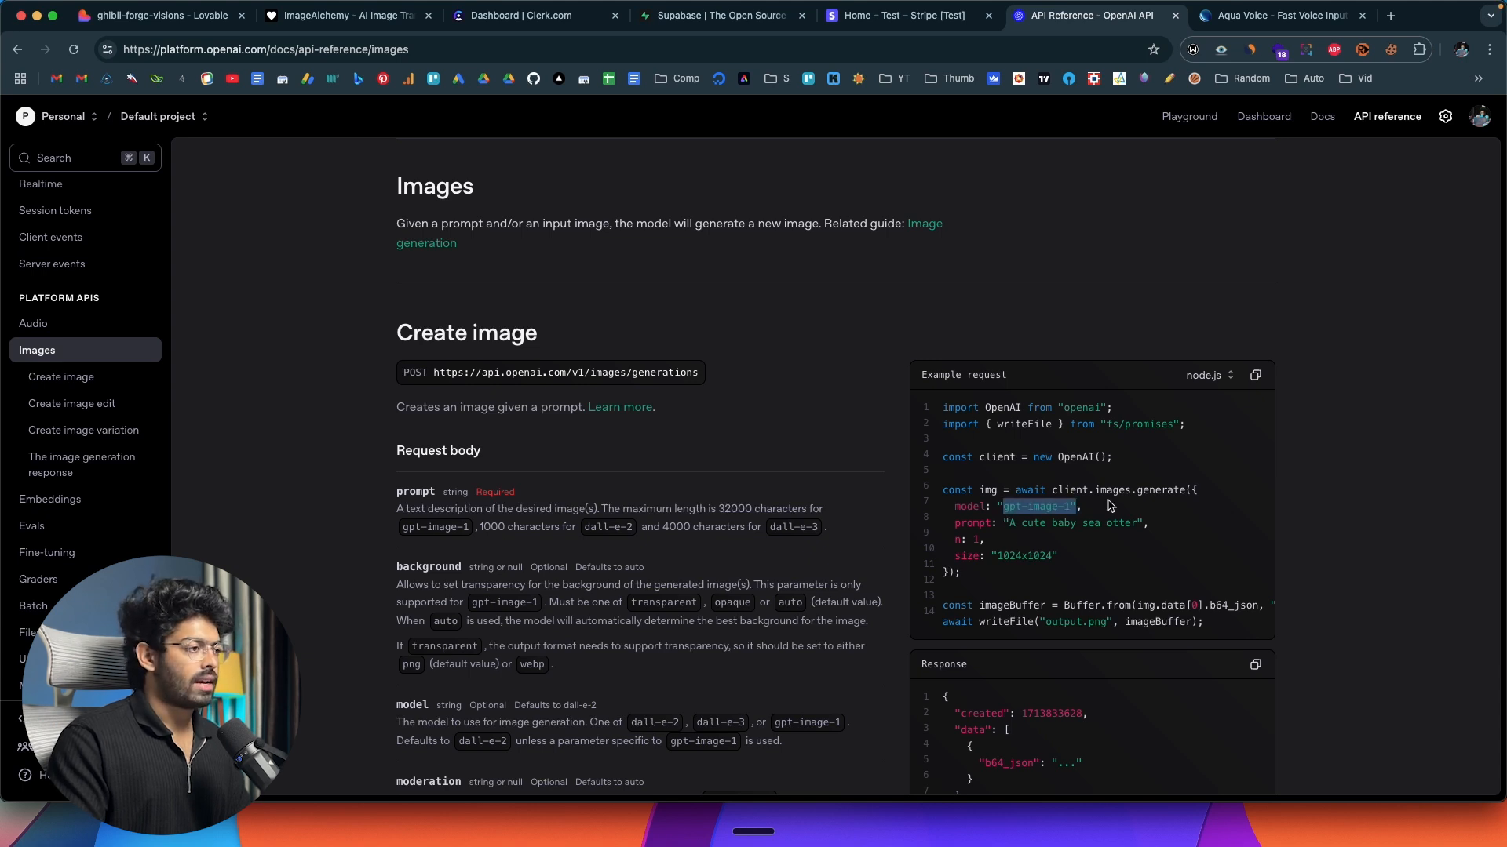
left_click(1110, 506)
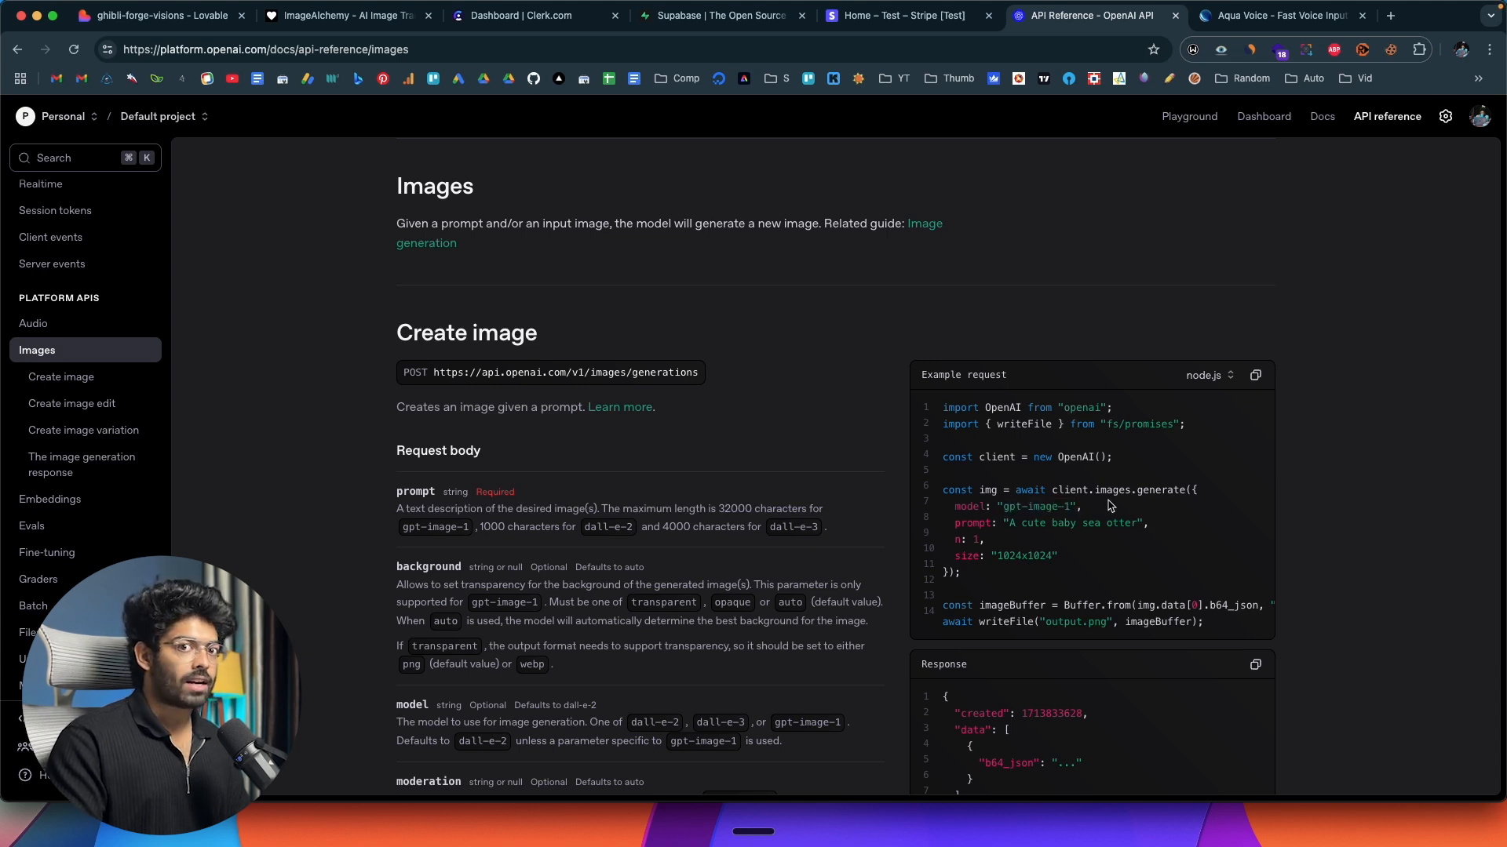
left_click(1207, 375)
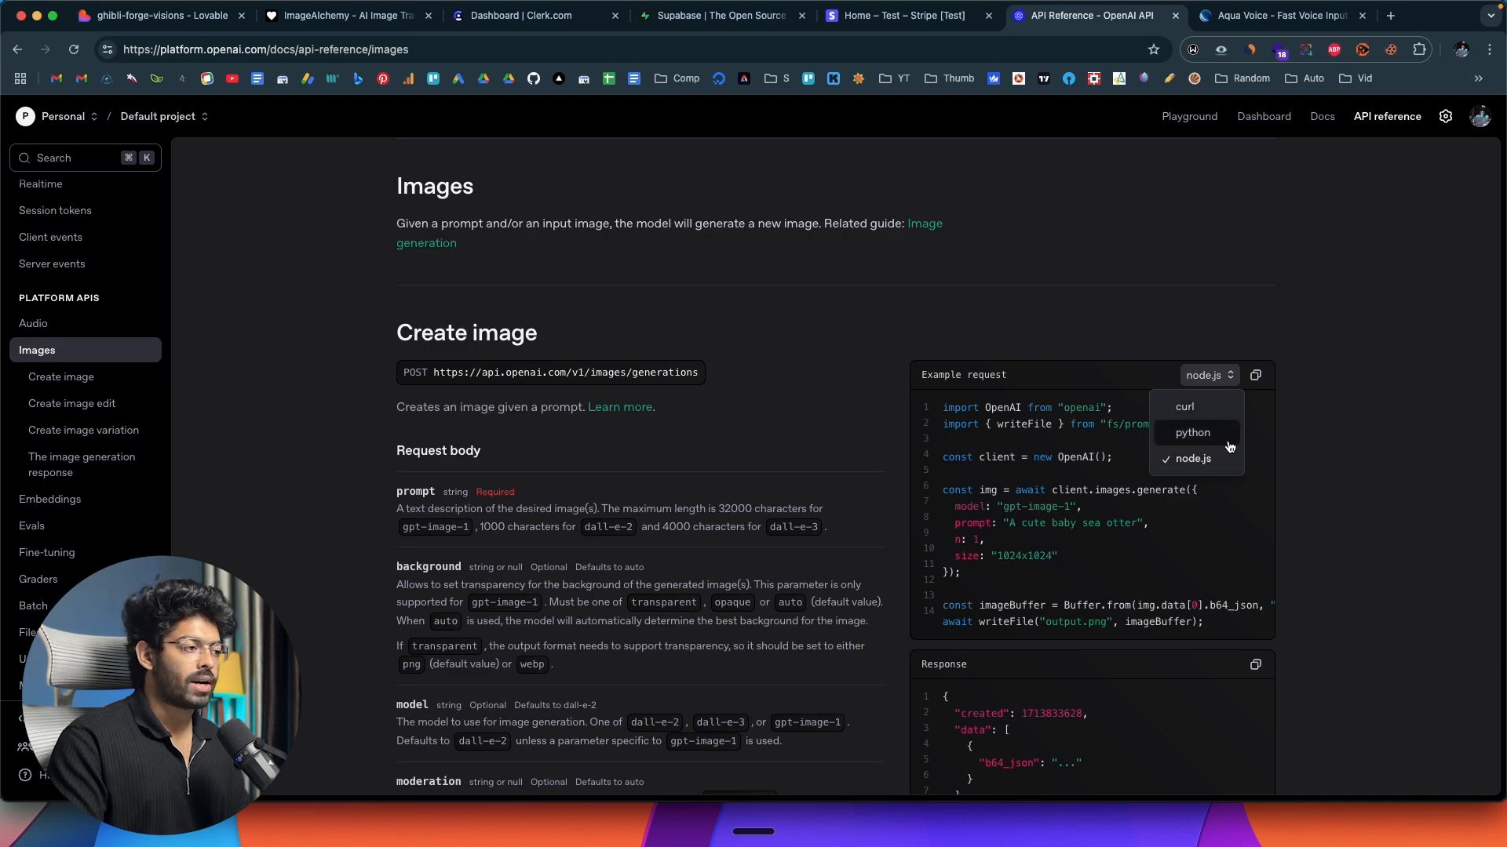
left_click(1193, 459)
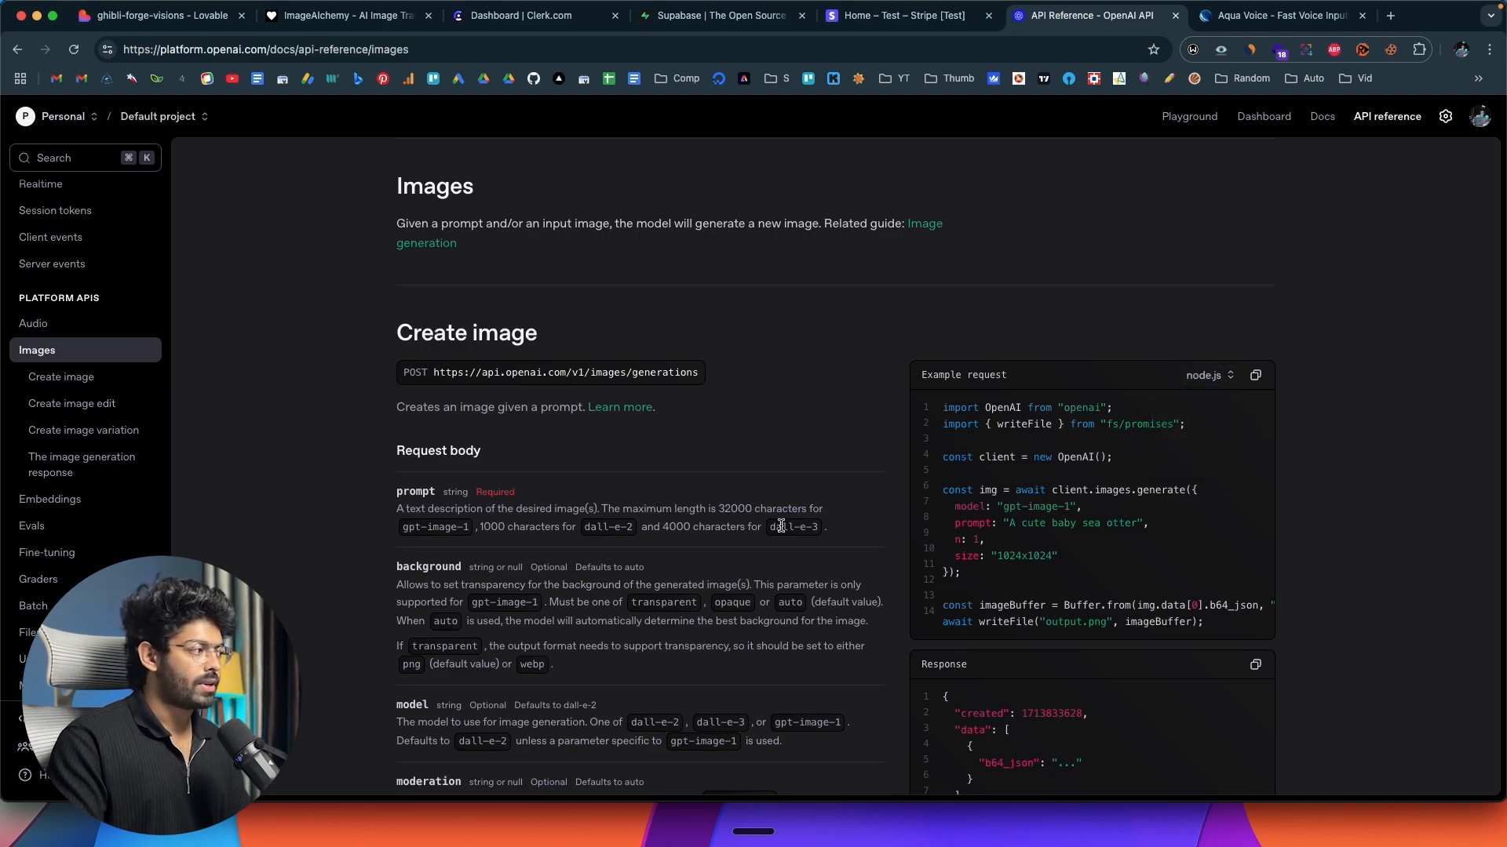
scroll(781, 525, "down", 20)
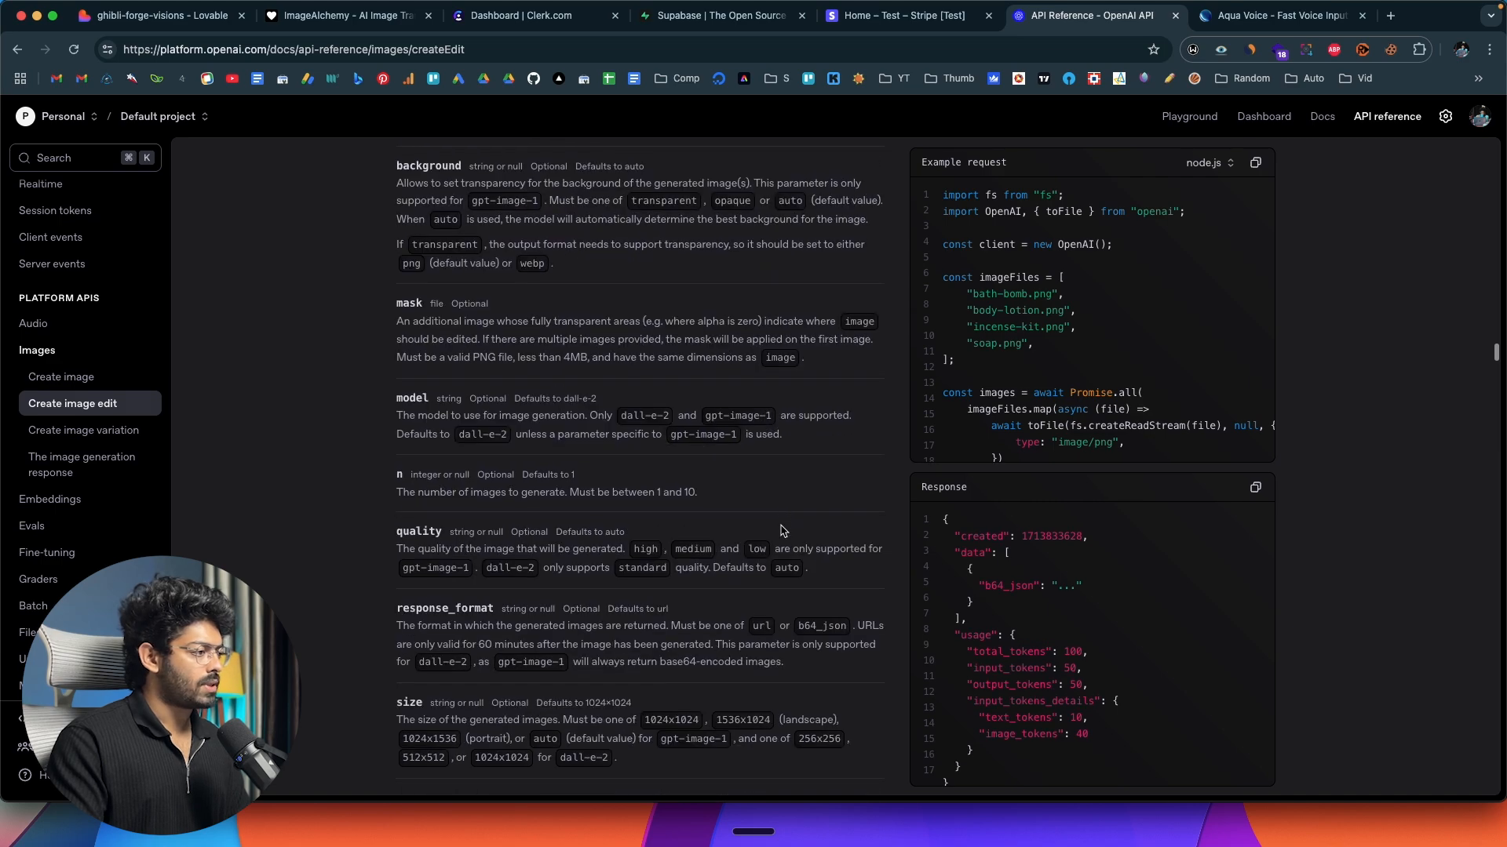
scroll(781, 531, "up", 20)
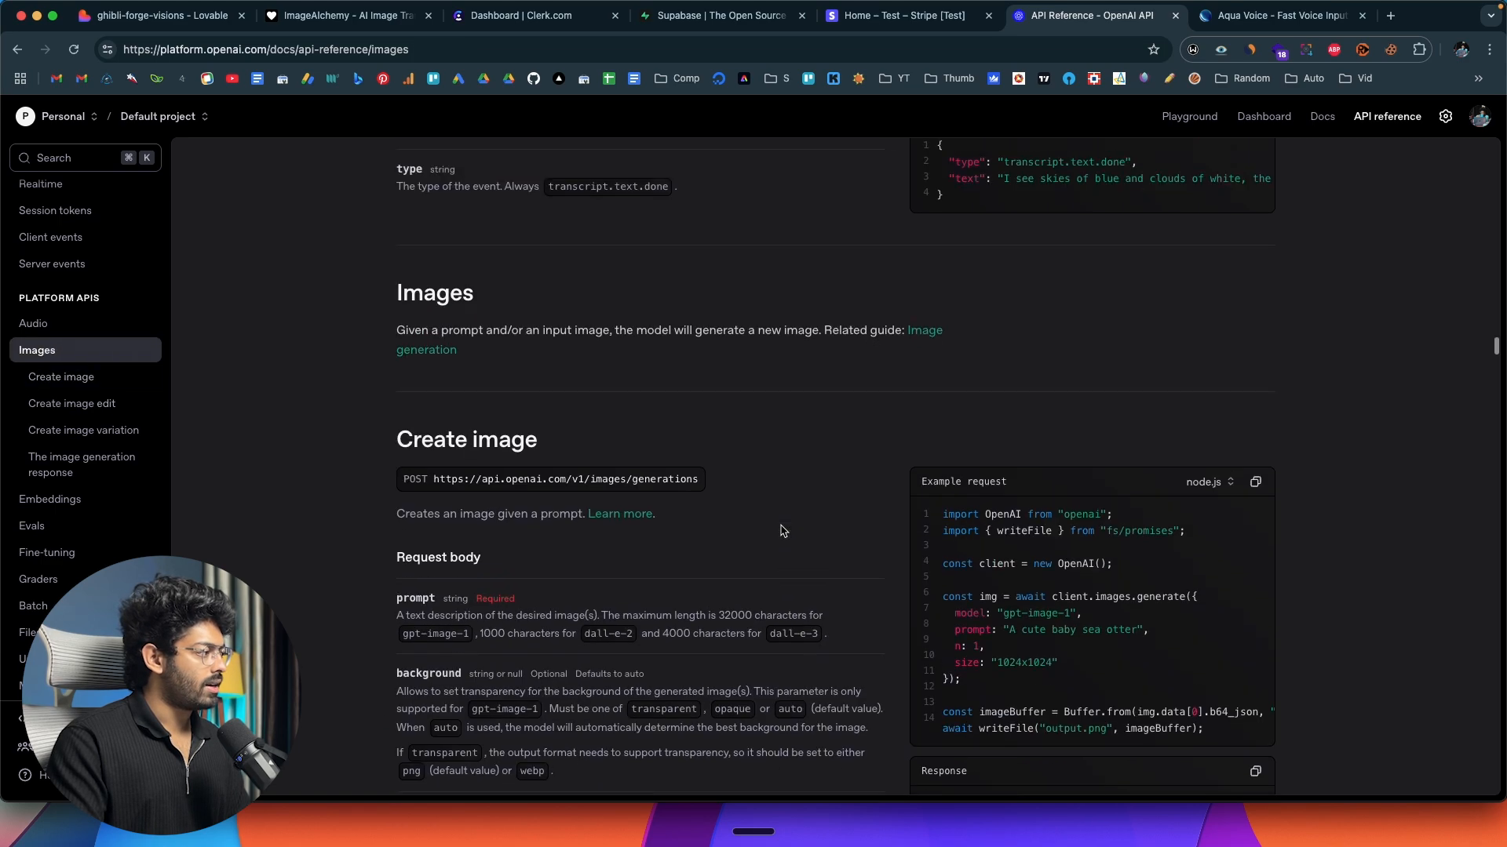
Copy the documentation from the Create image section through the end of Create image edit, including the example requests and responses.
scroll(781, 531, "up", 1)
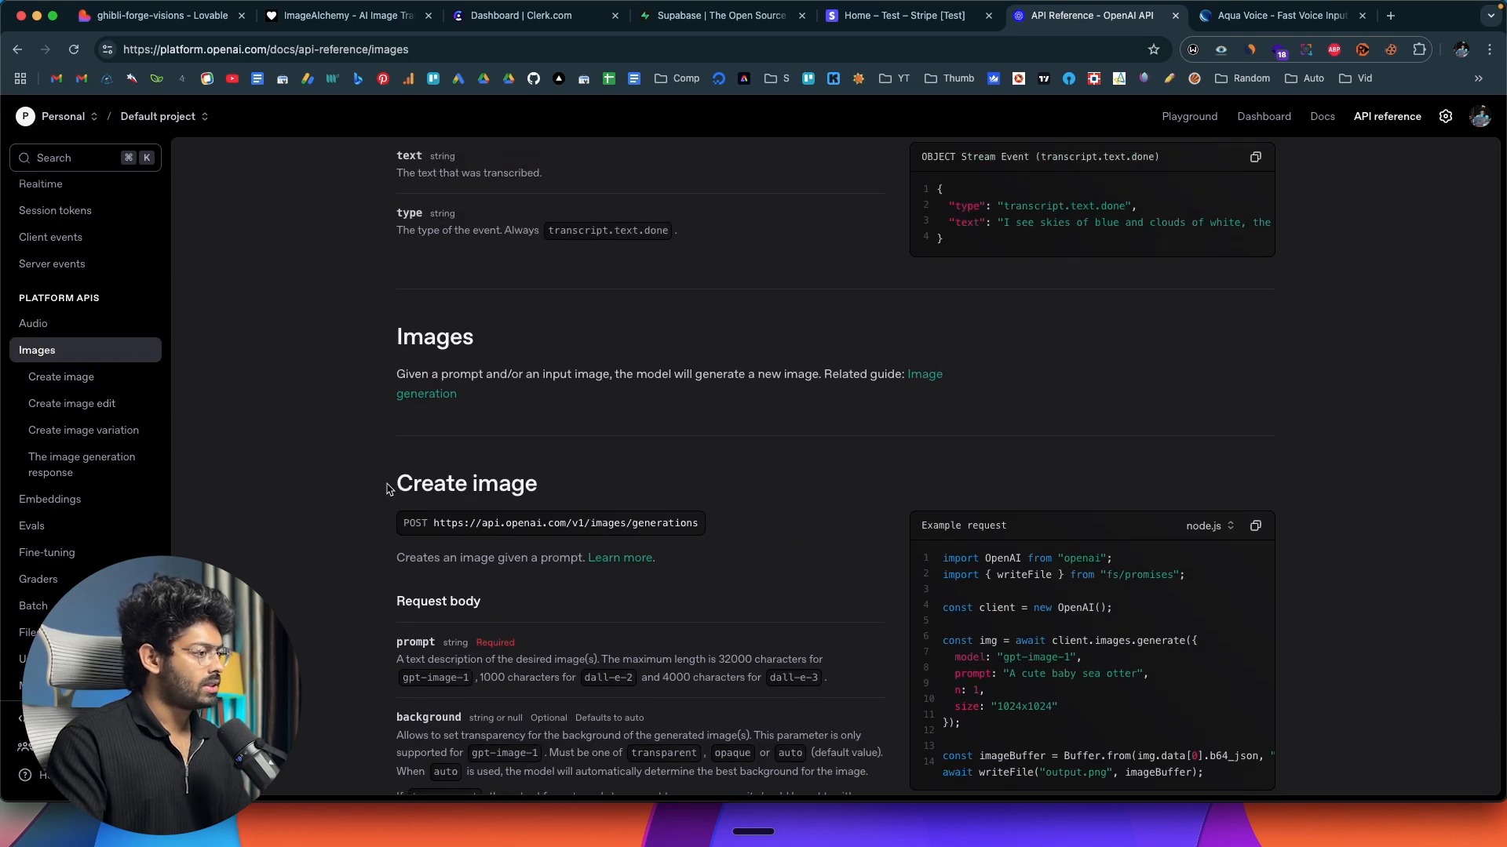
scroll(387, 488, "down", 20)
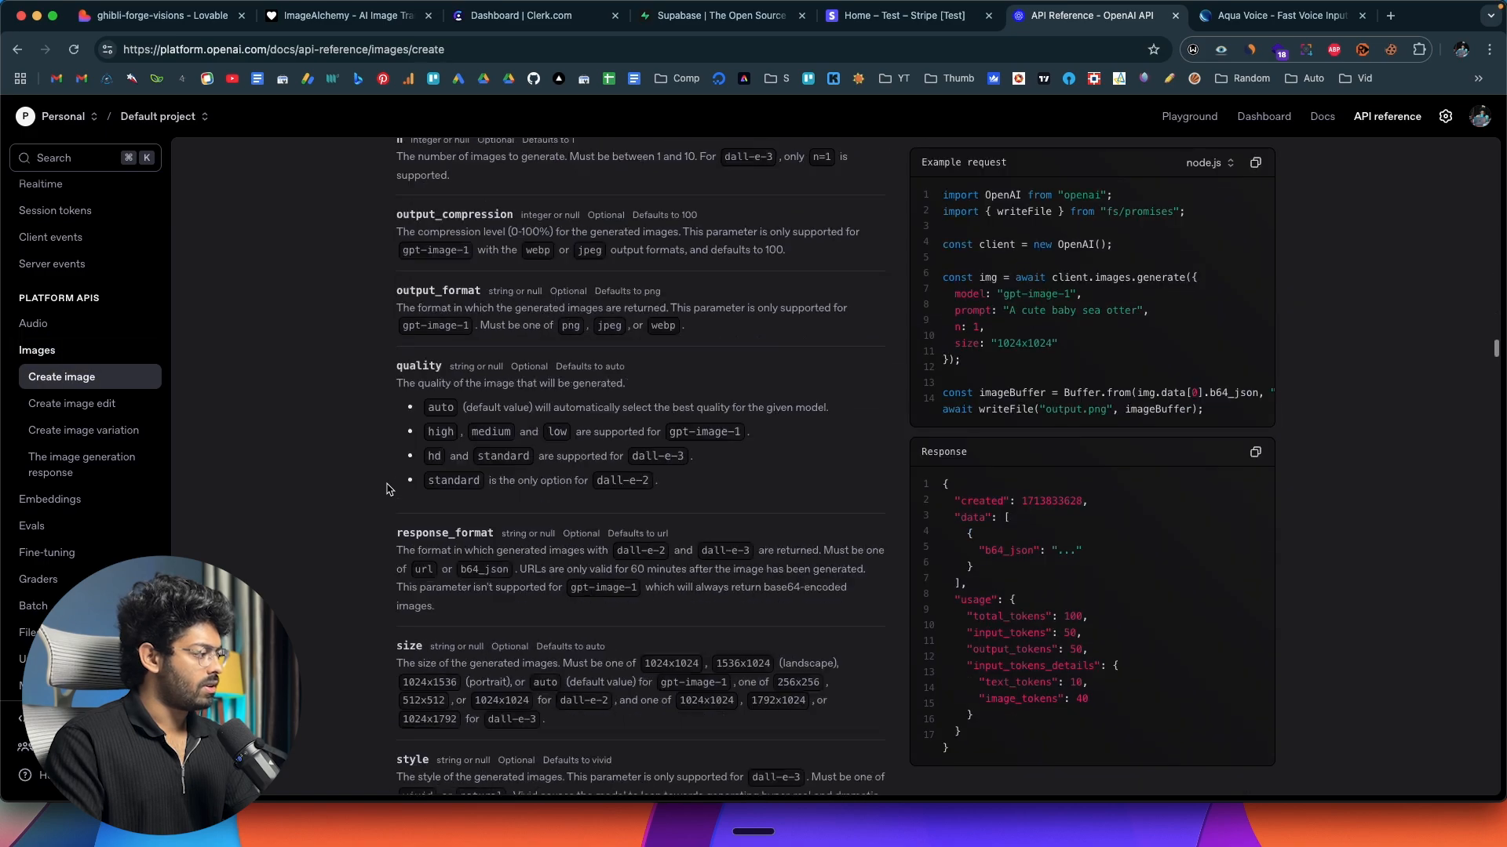
scroll(387, 489, "down", 20)
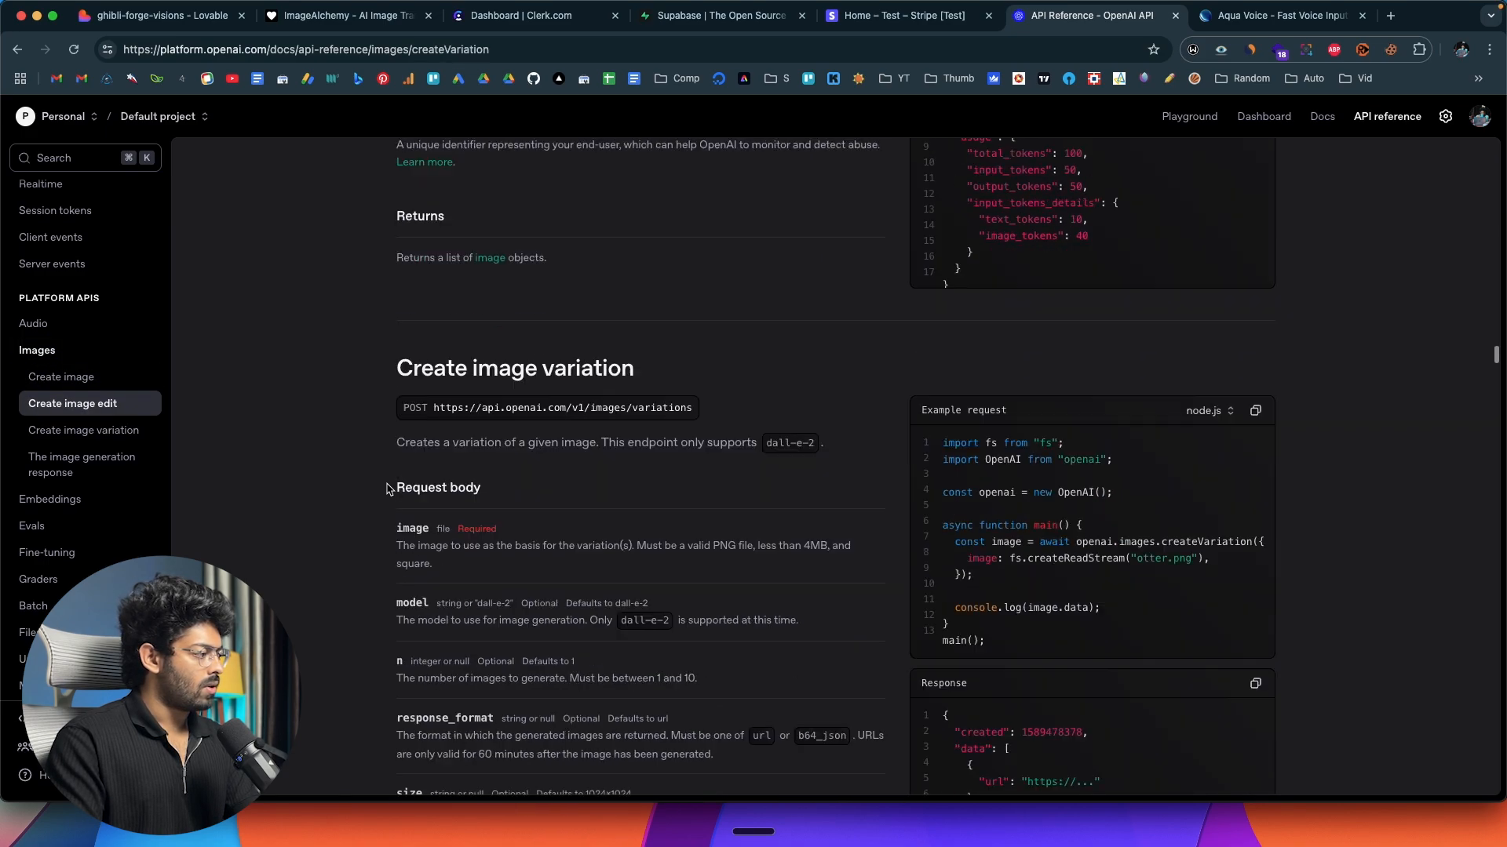
scroll(387, 489, "up", 3)
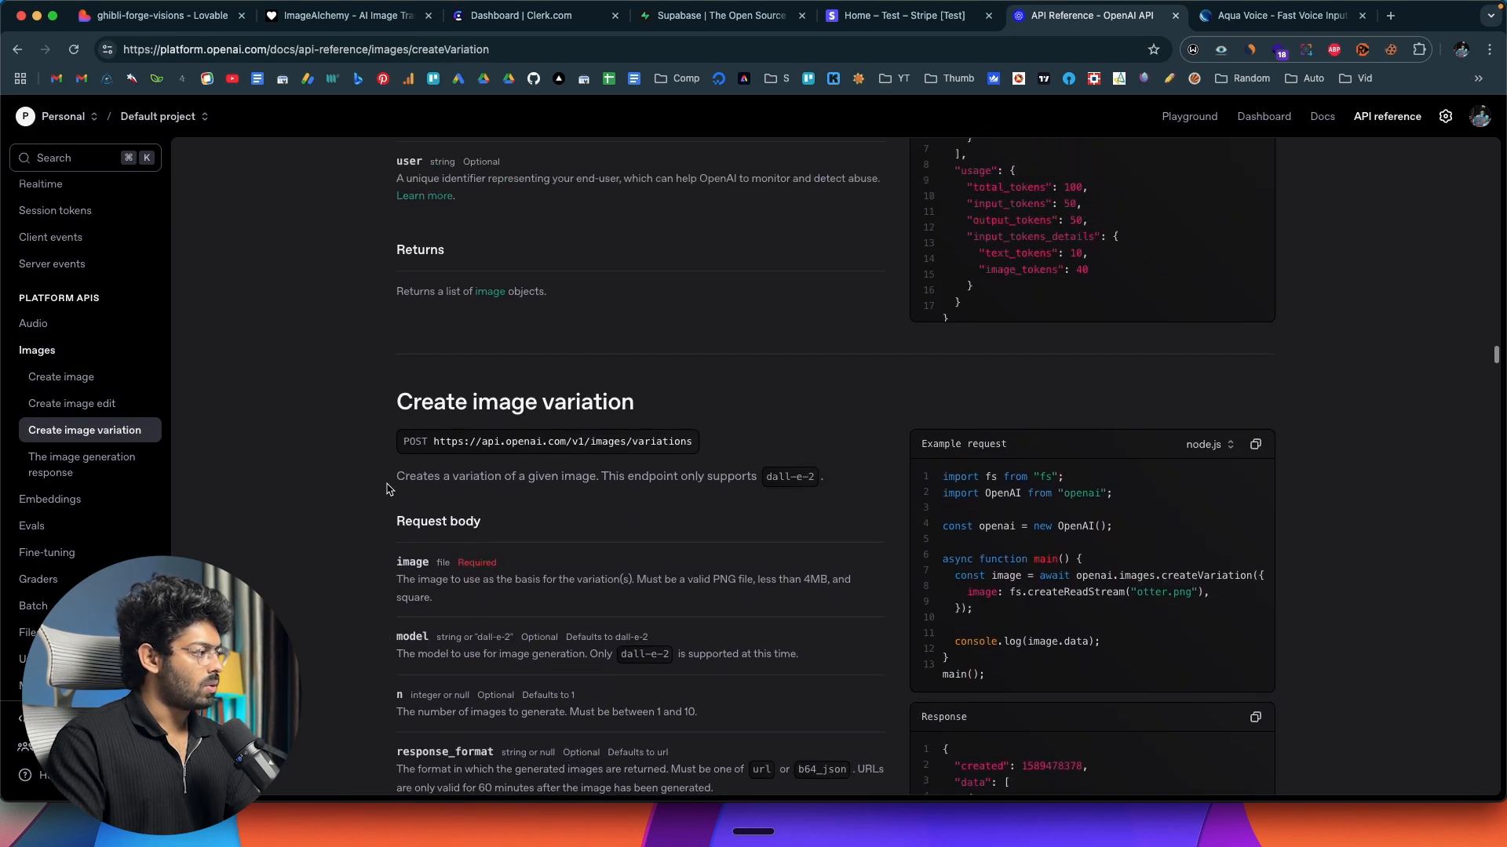
scroll(1032, 444, "down", 1)
left_click(1019, 445, "shift")
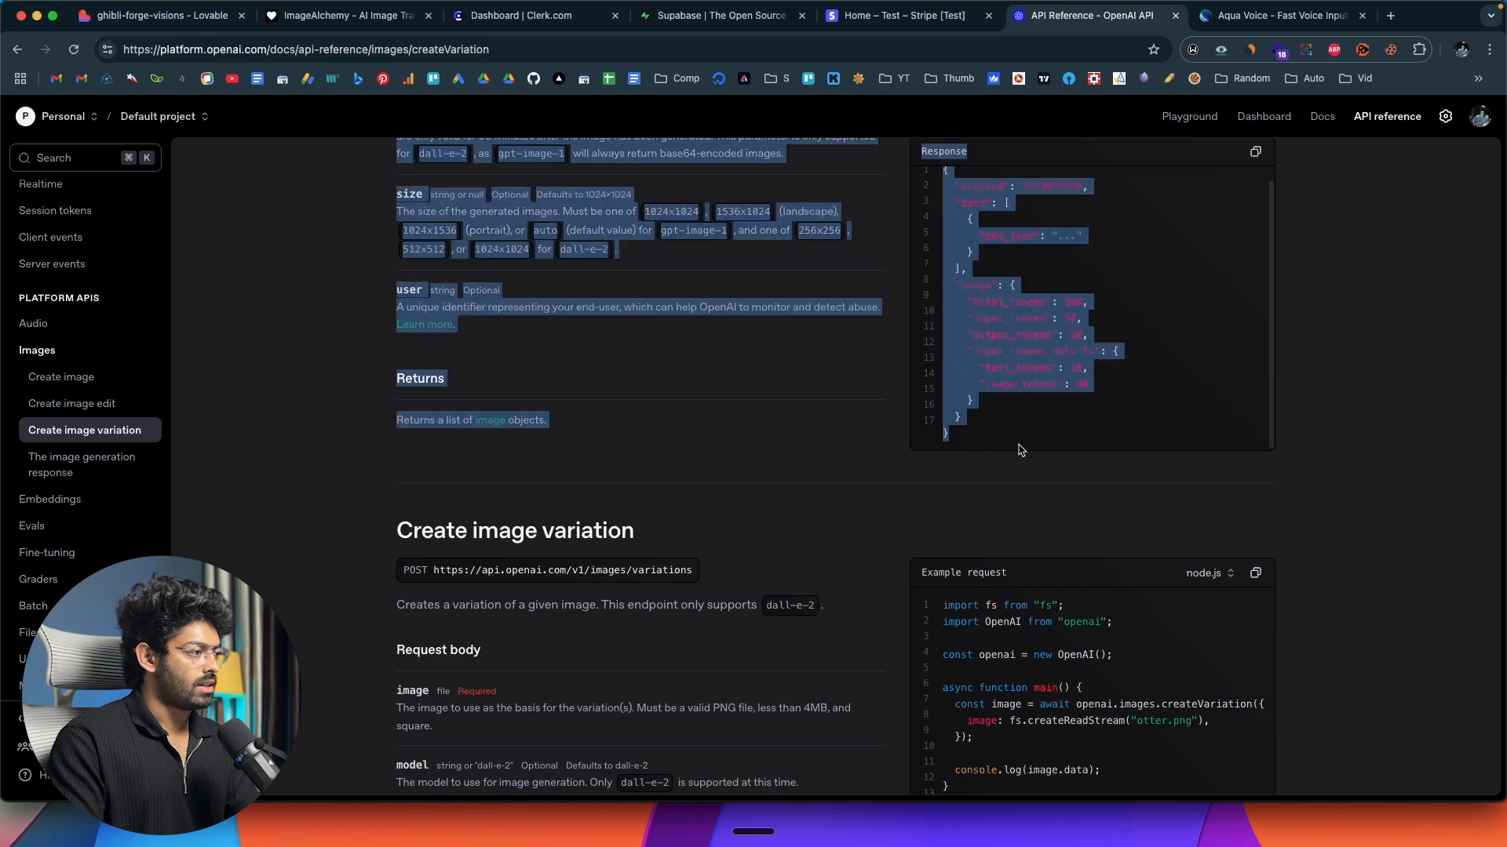
scroll(1020, 445, "up", 5)
scroll(1360, 446, "up", 3)
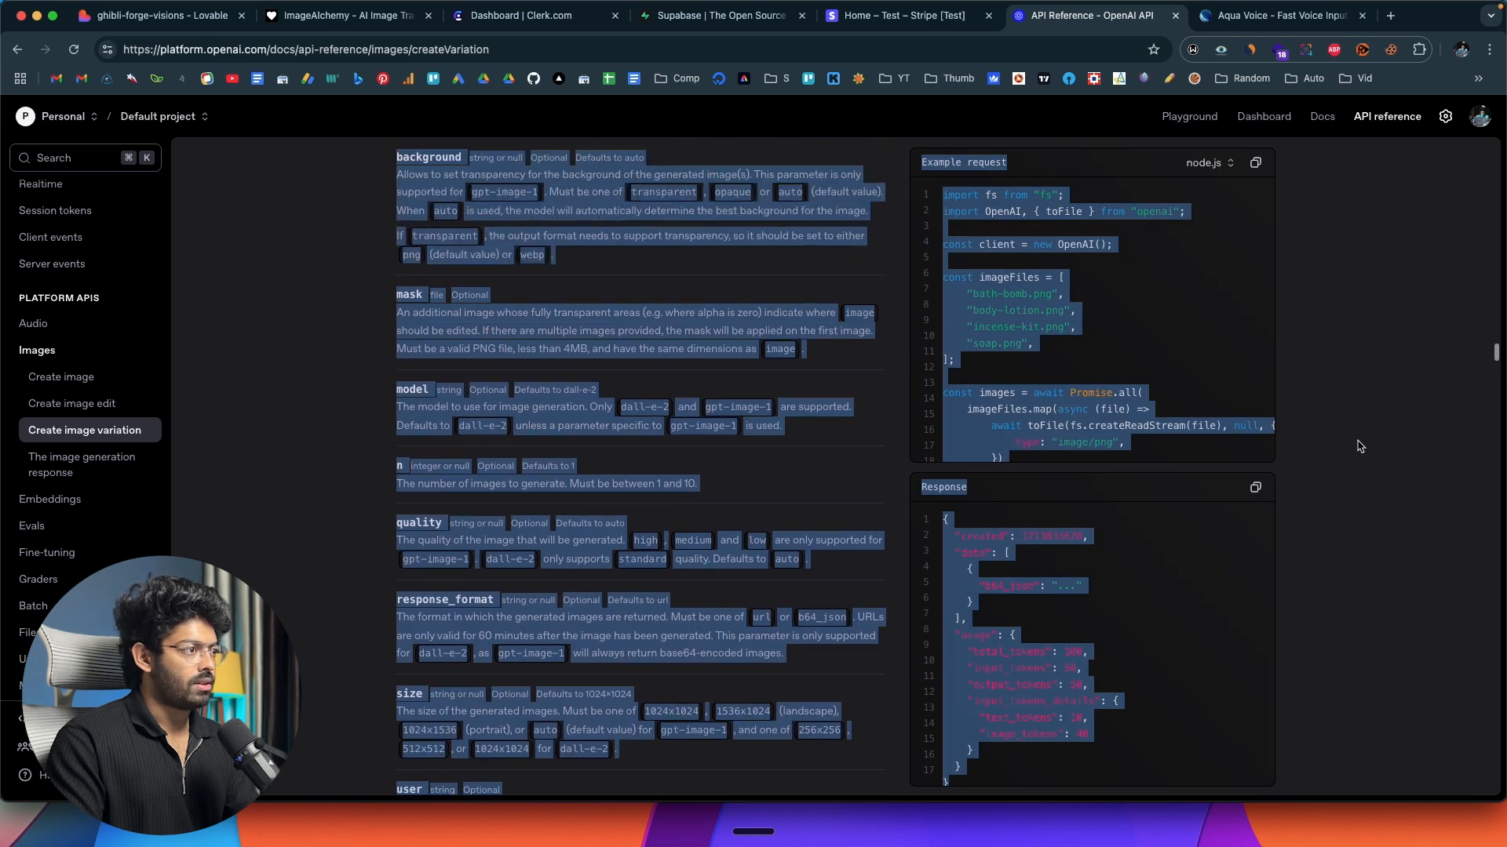
scroll(1360, 446, "up", 20)
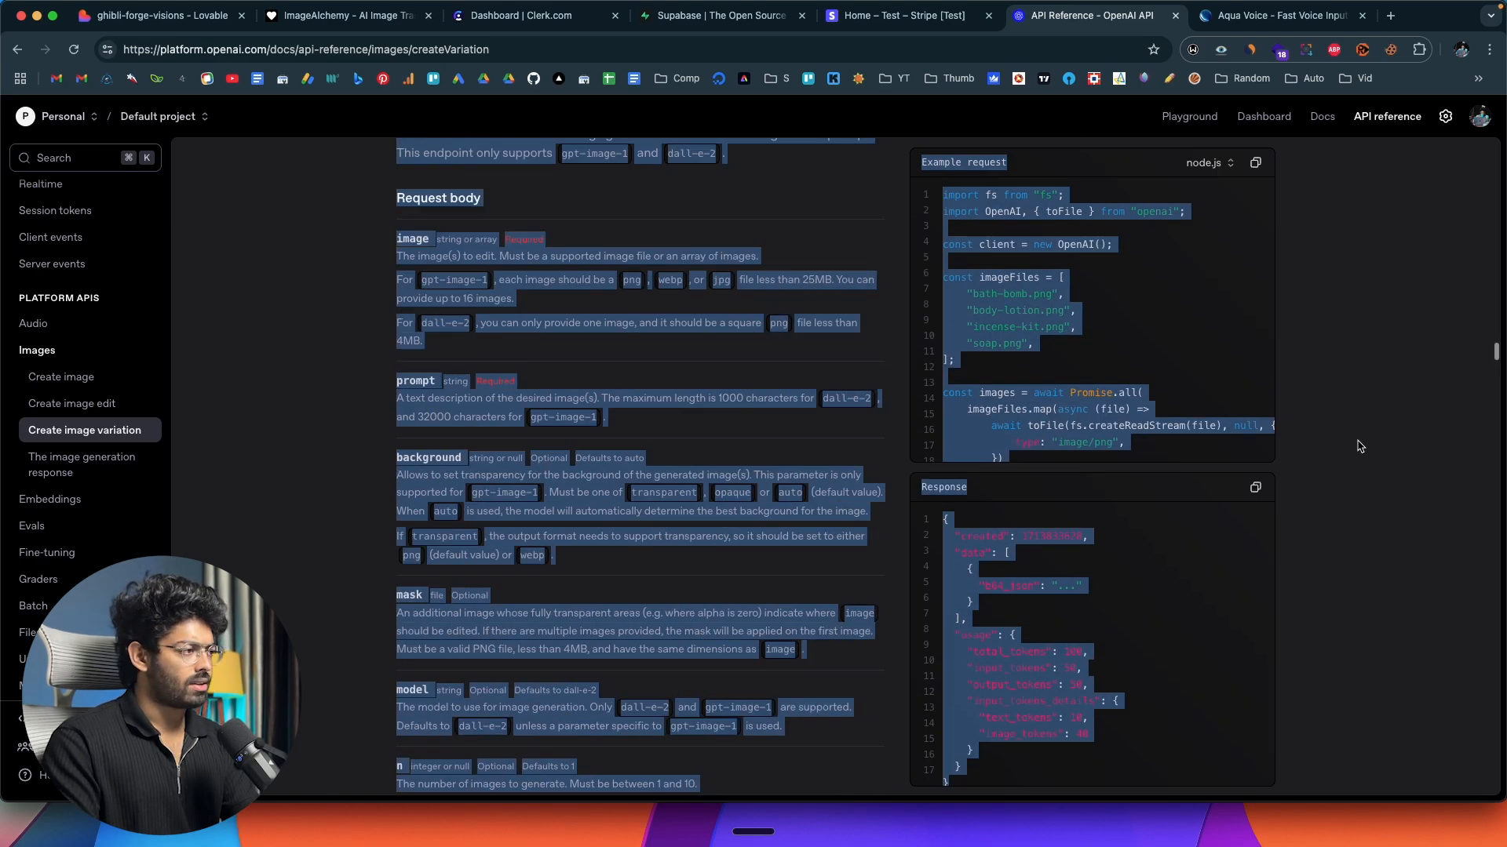
In Lovable's chat, draft a prompt to implement text-to-image generation and editing of uploaded images, with the copied OpenAI documentation pasted below.
left_click(157, 16)
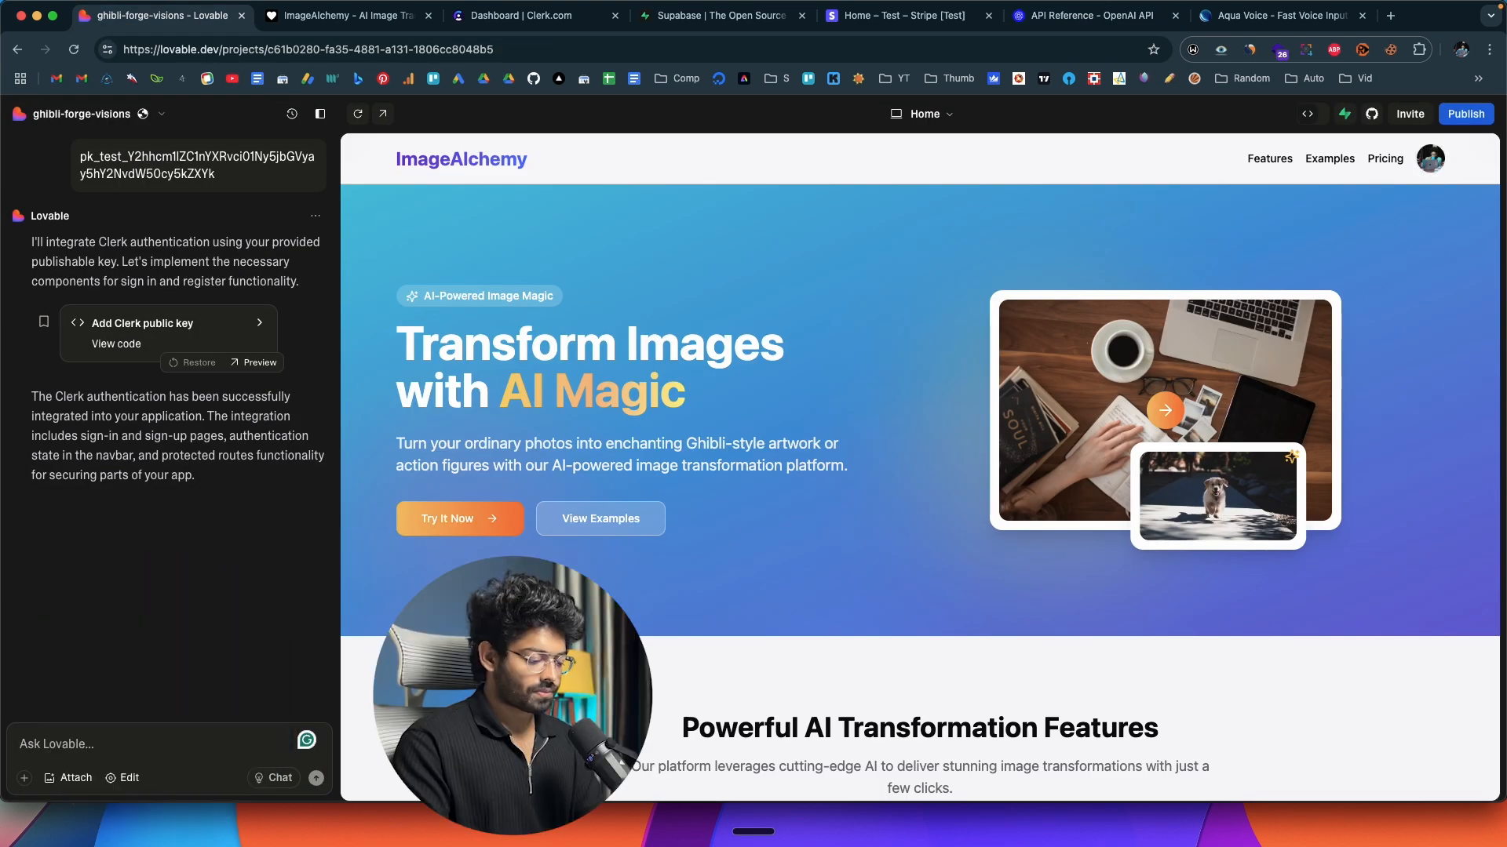
key("fn")
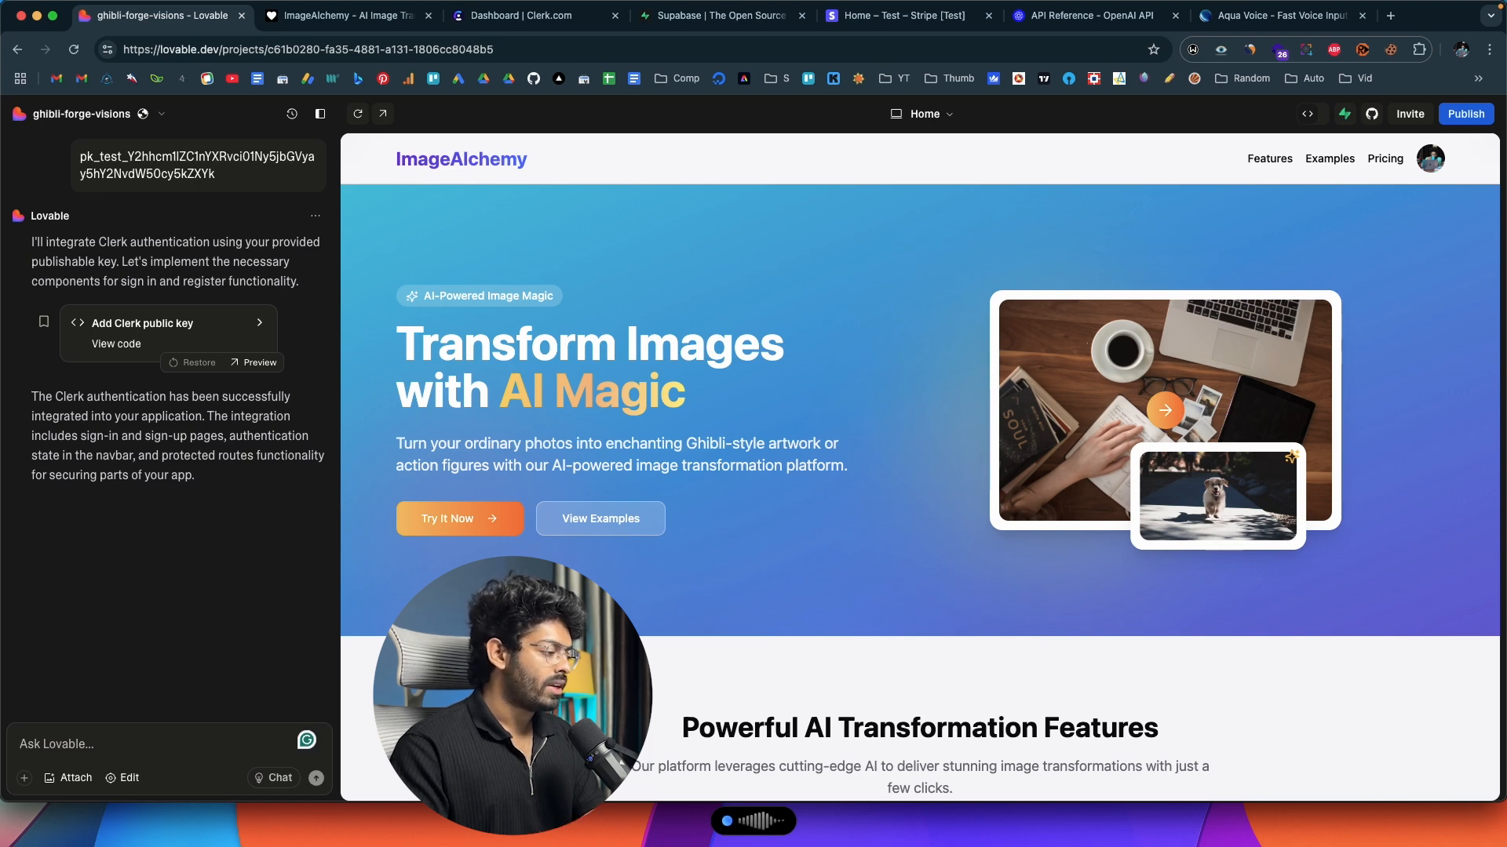
key("fn")
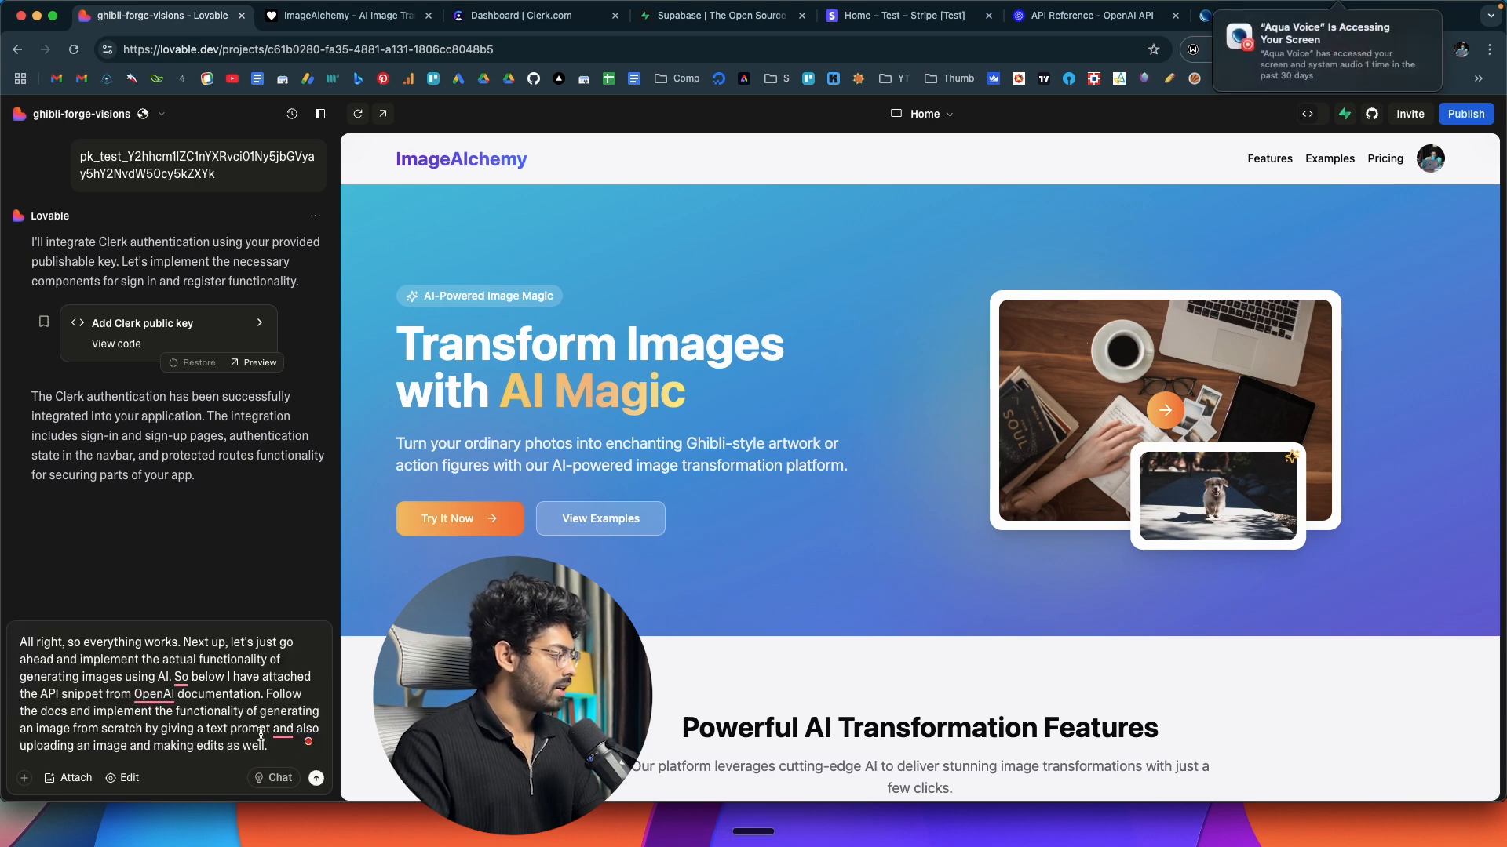
key("shift+Return")
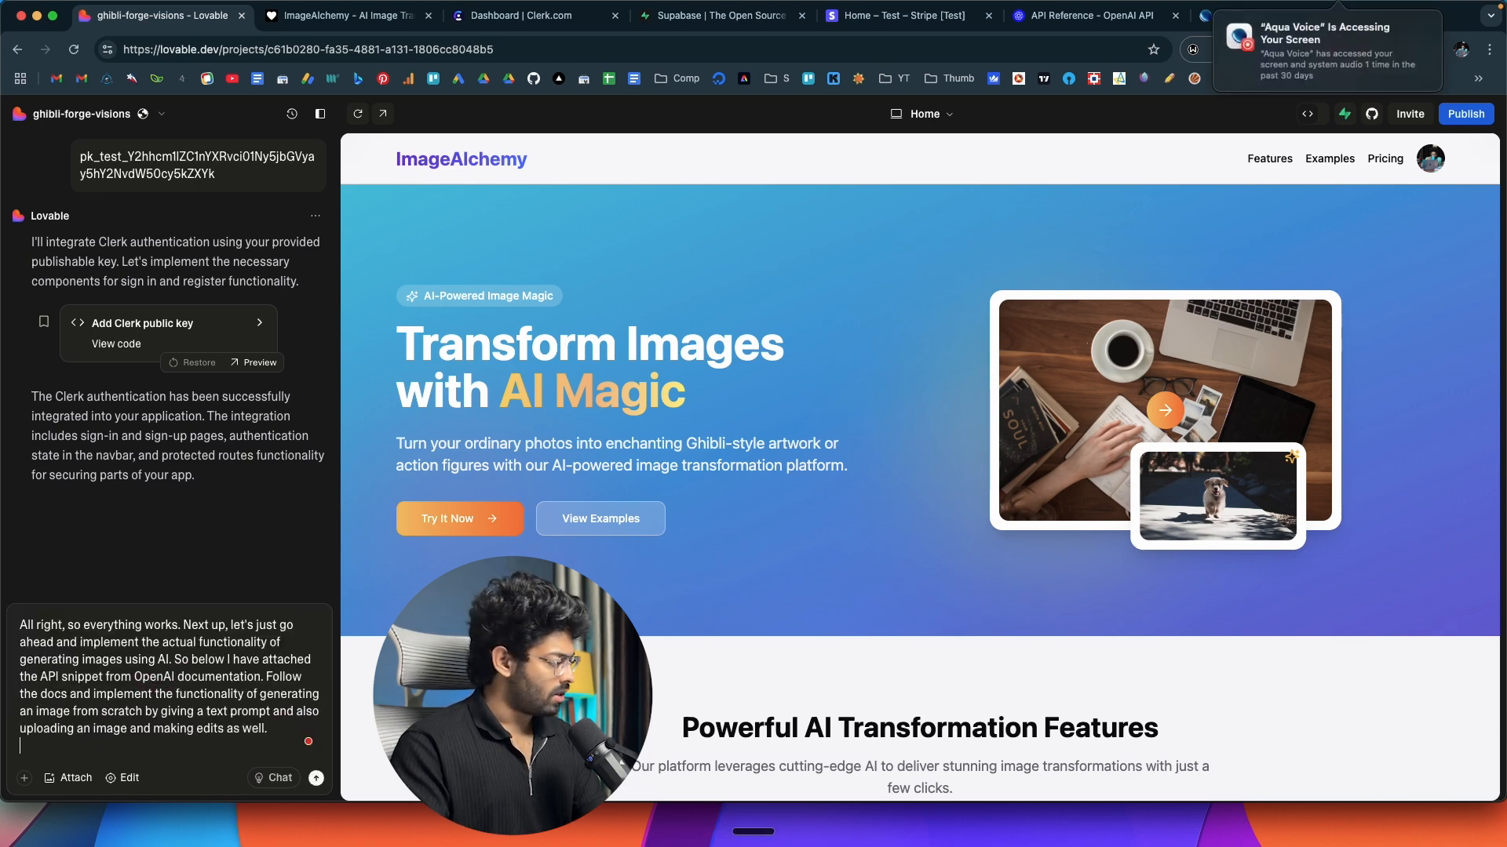
key("super+v")
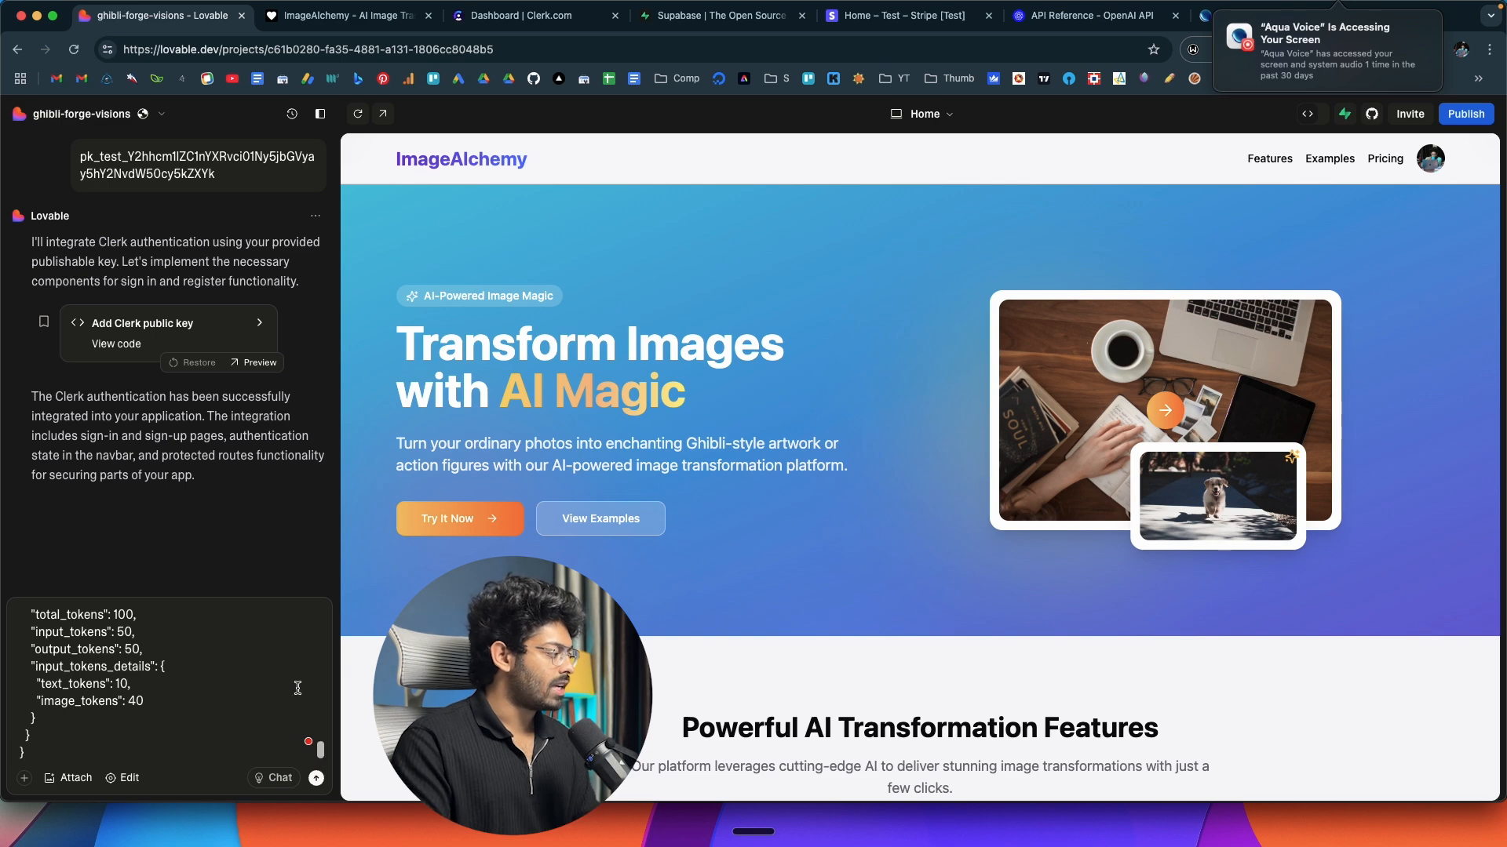
Review the drafted image generation and editing prompt in Lovable's chat and submit it with the pasted OpenAI documentation.
scroll(298, 689, "up", 10)
key("super+6")
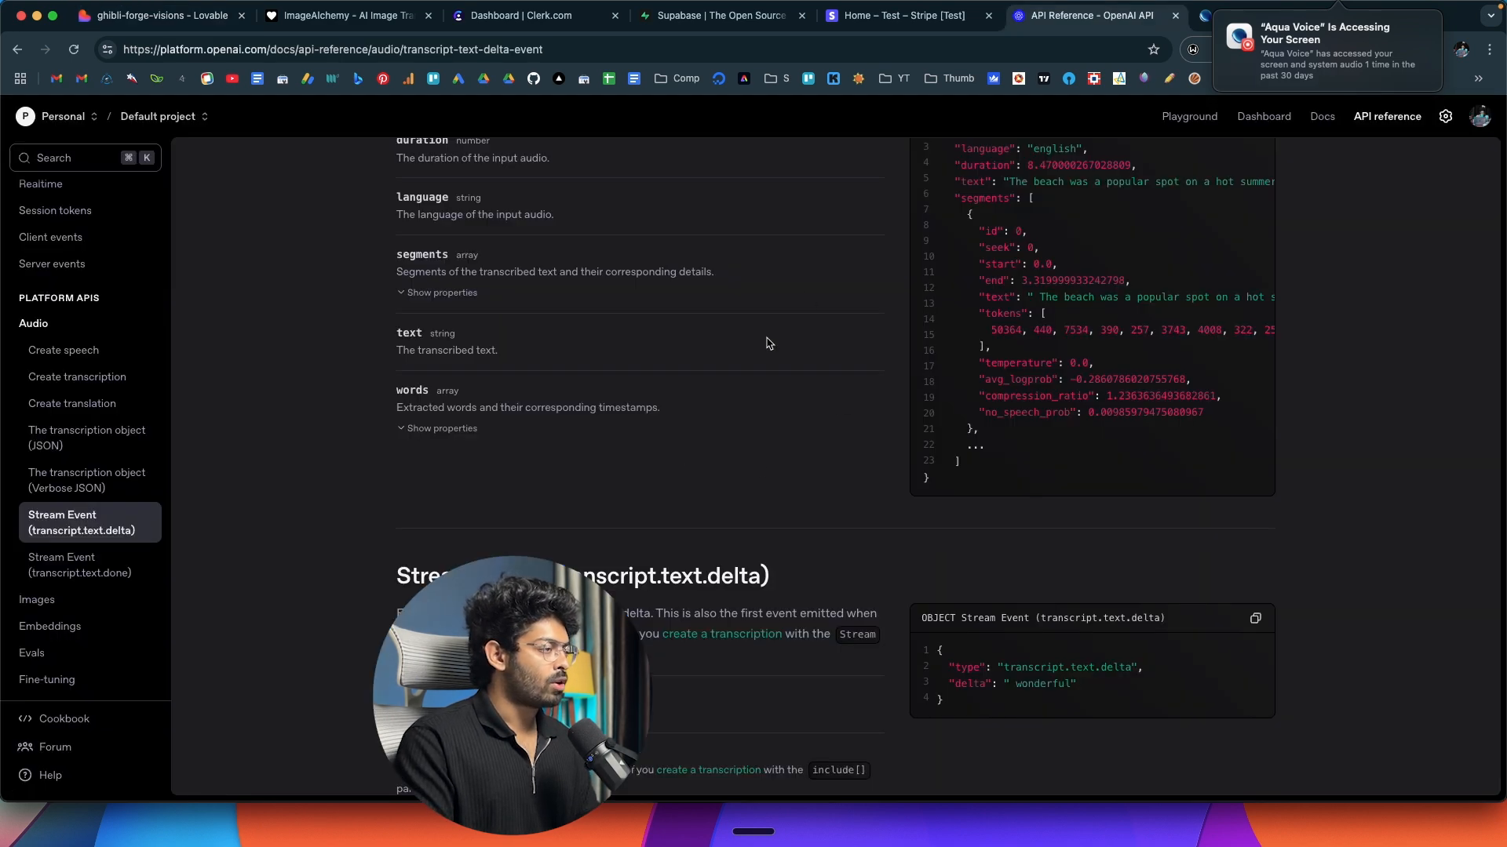
left_click(157, 15)
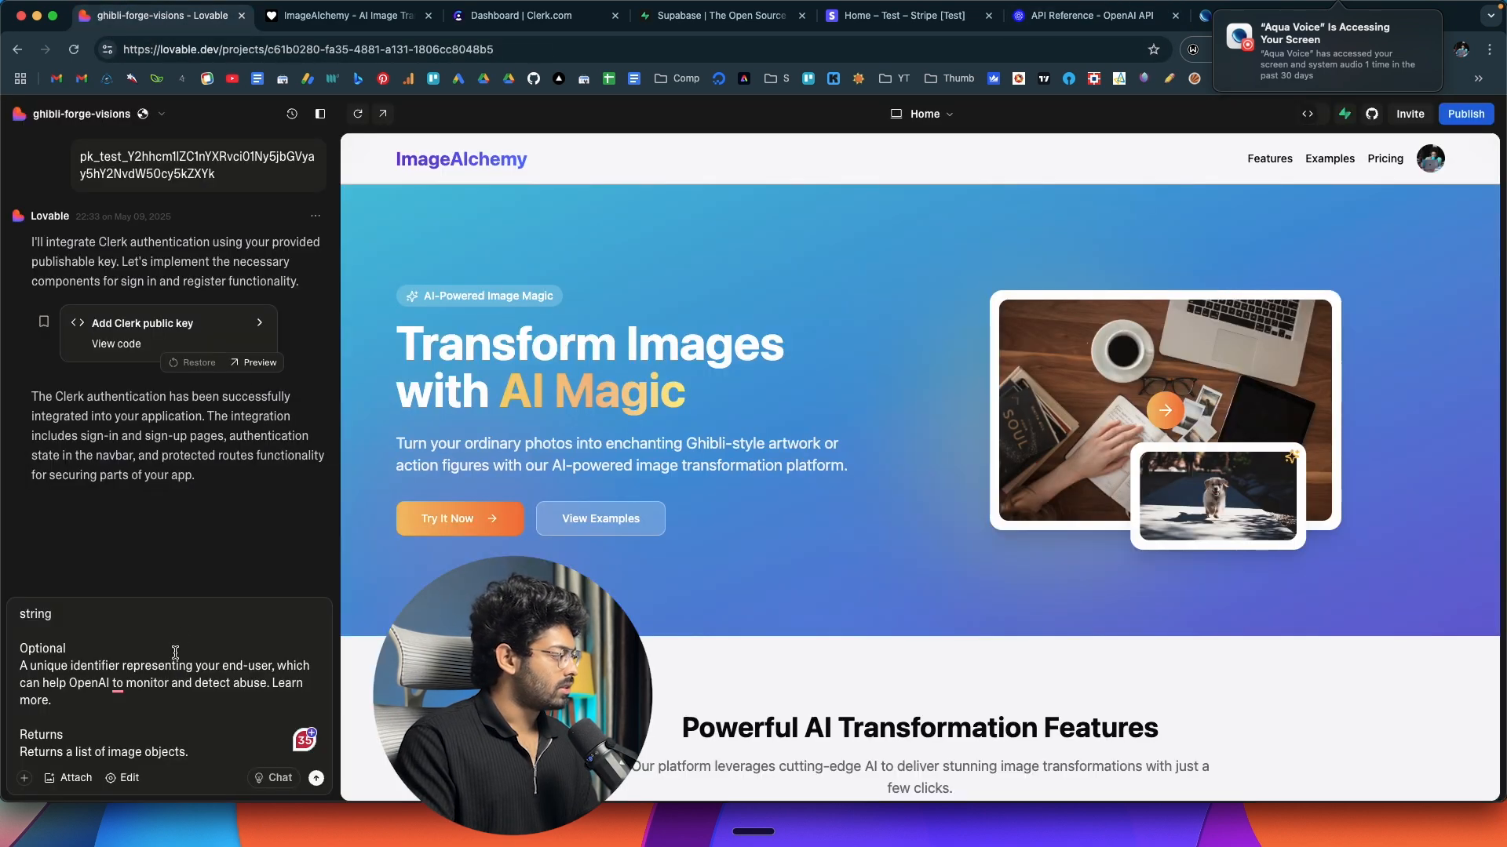
scroll(159, 673, "down", 3)
left_click(316, 779)
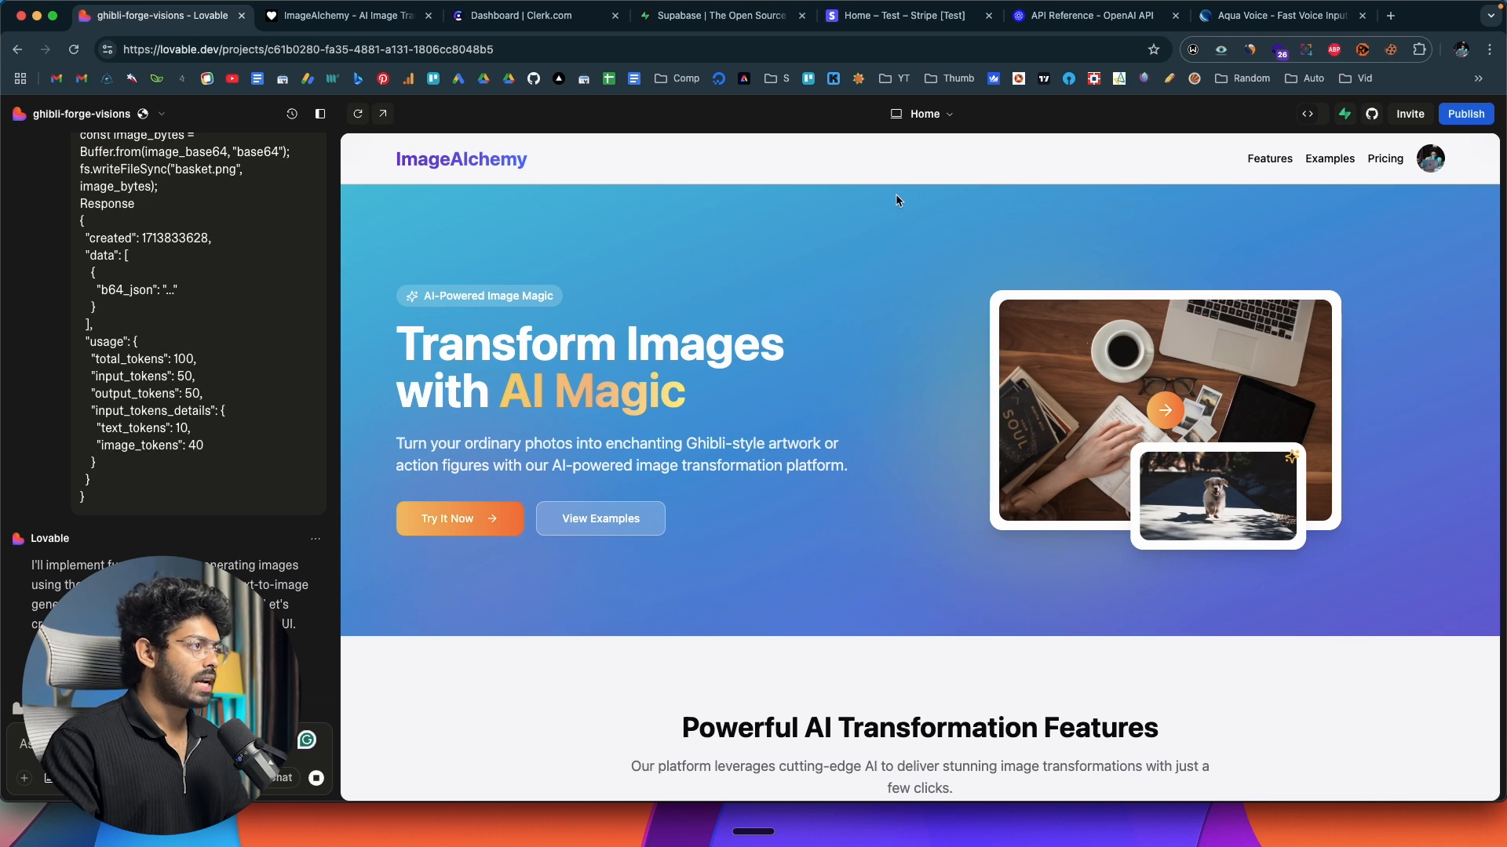
Switch to the OpenAI platform, create an organization secret key named ImageGen for the Default project, and copy the key.
left_click(1063, 22)
scroll(565, 461, "up", 6)
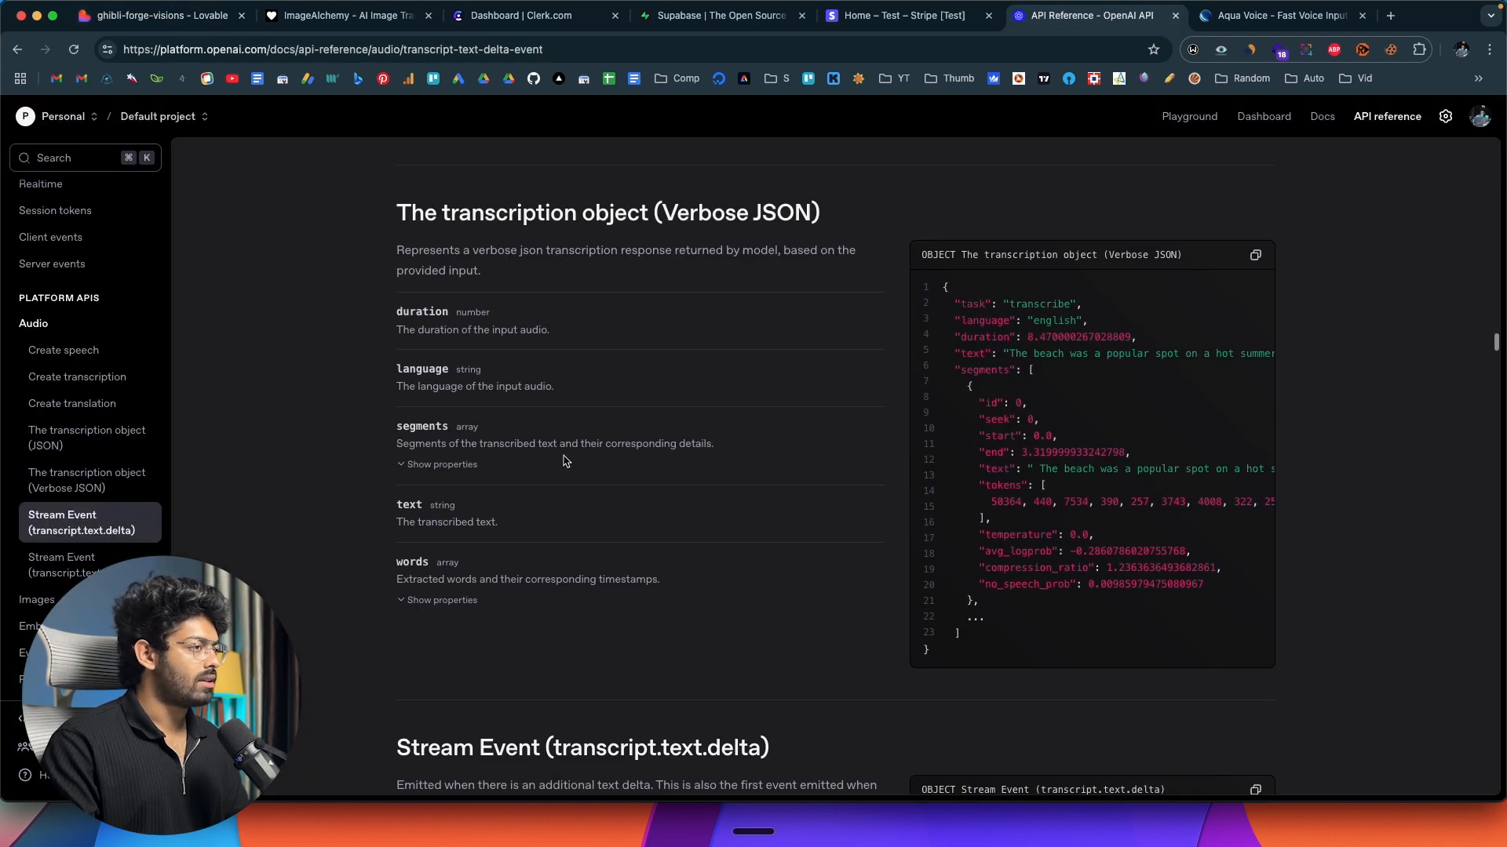
left_click(1445, 118)
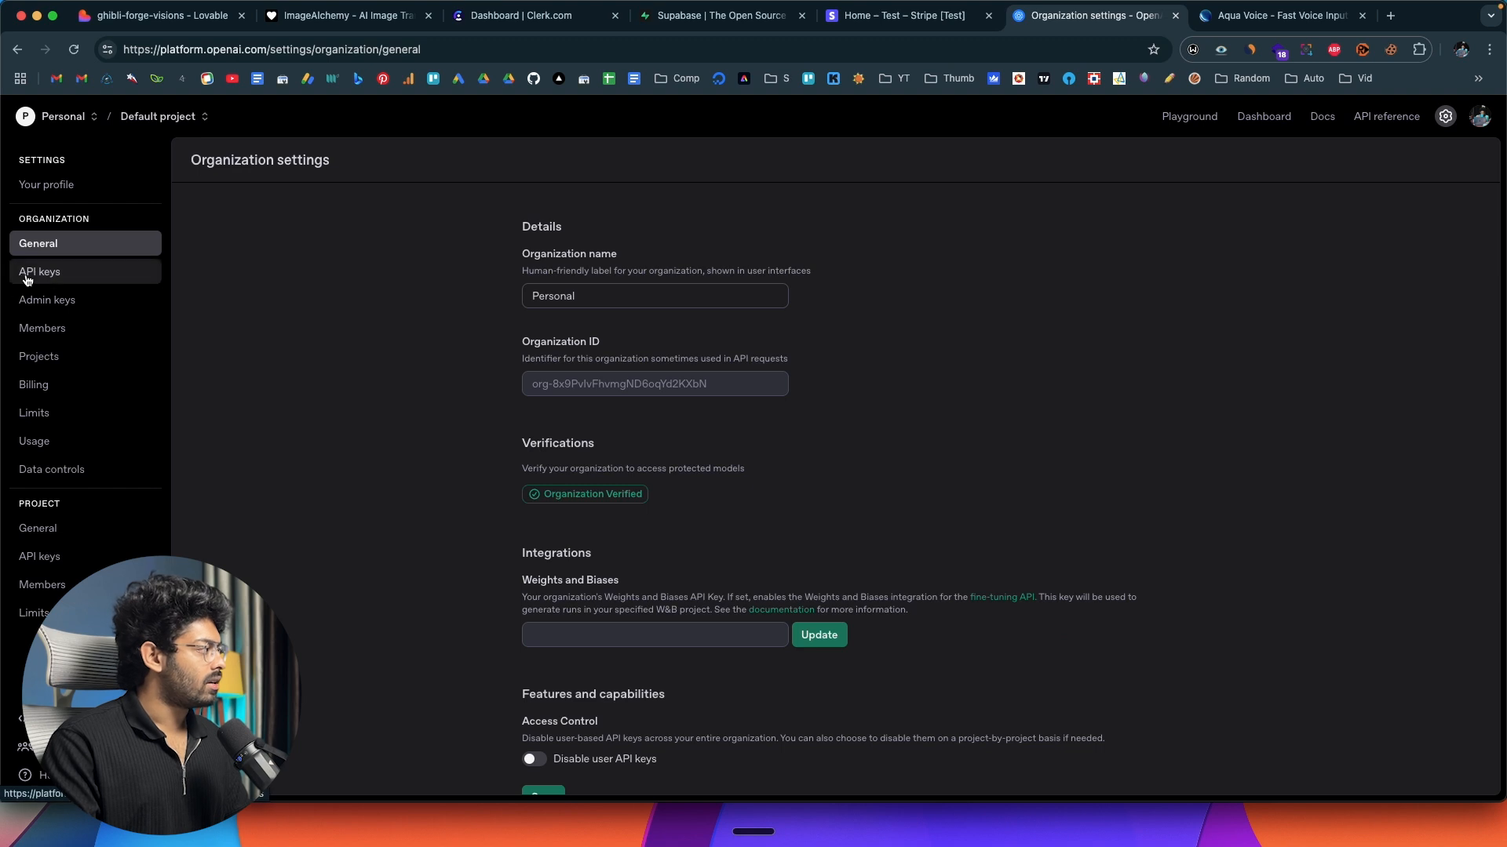
left_click(26, 274)
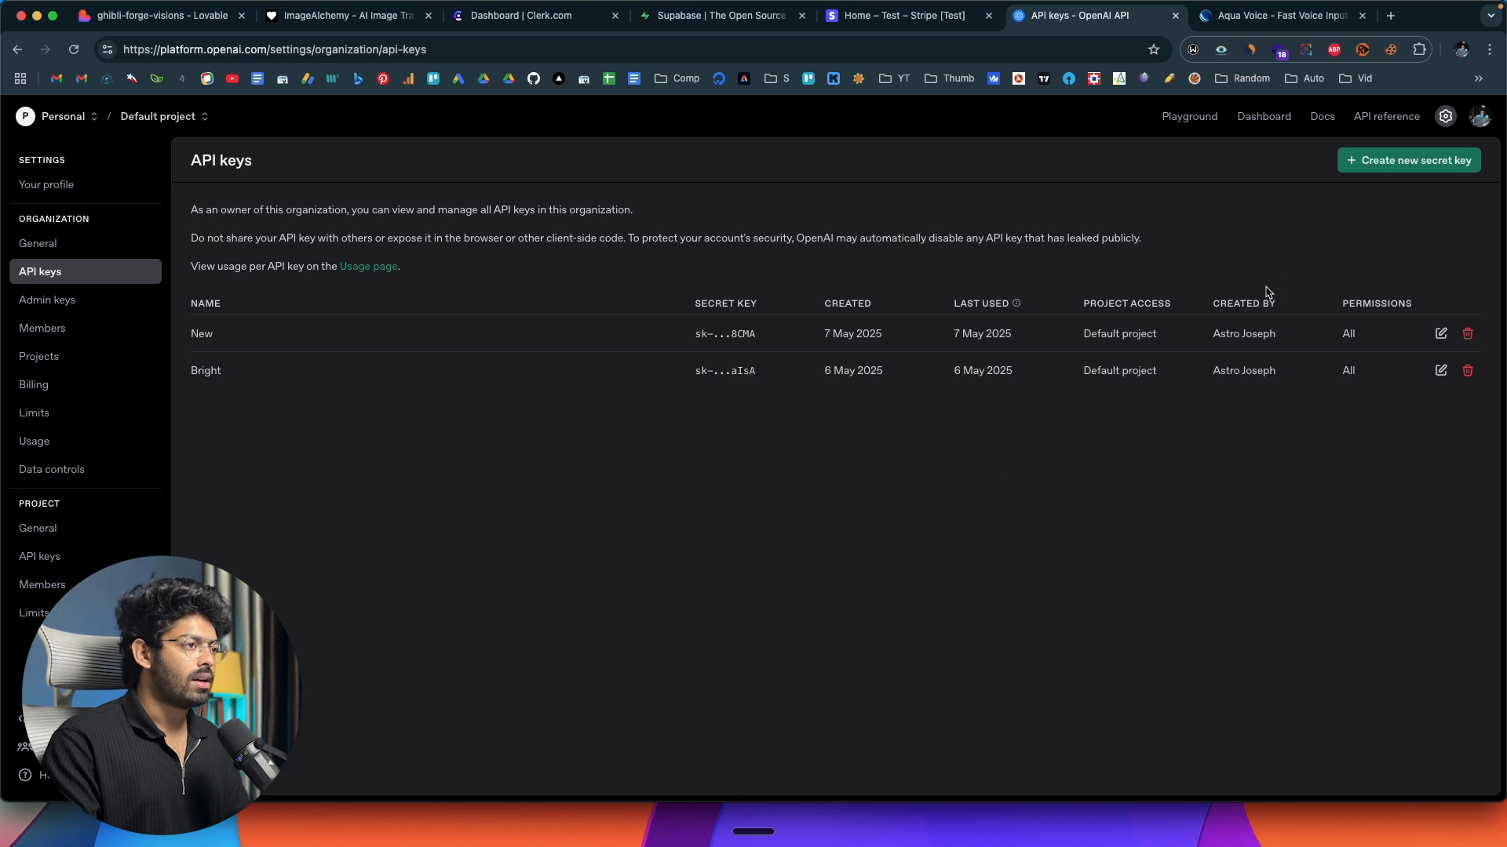
left_click(1382, 165)
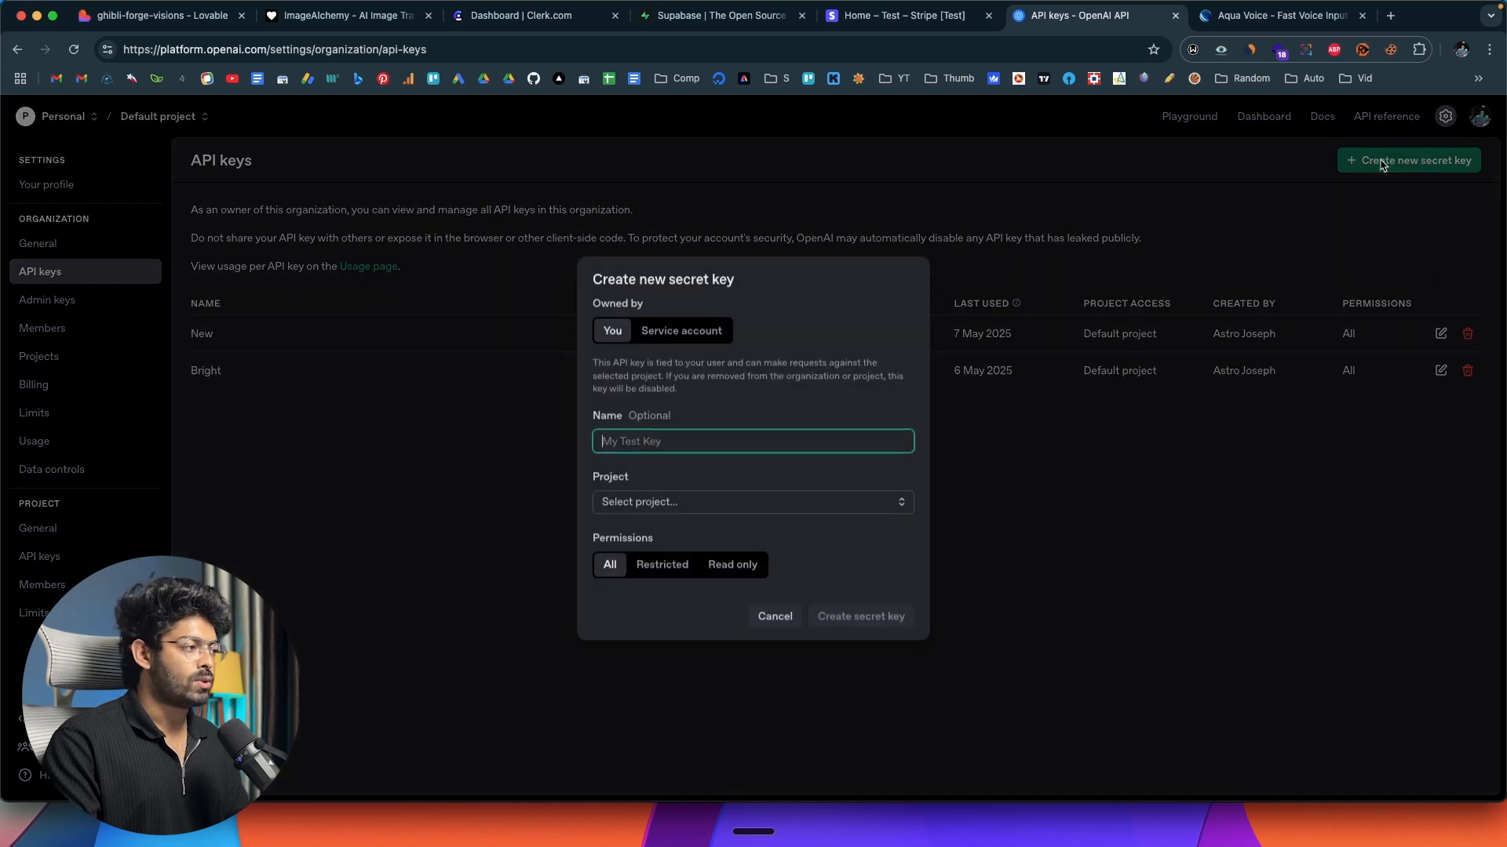
type("ImageGen")
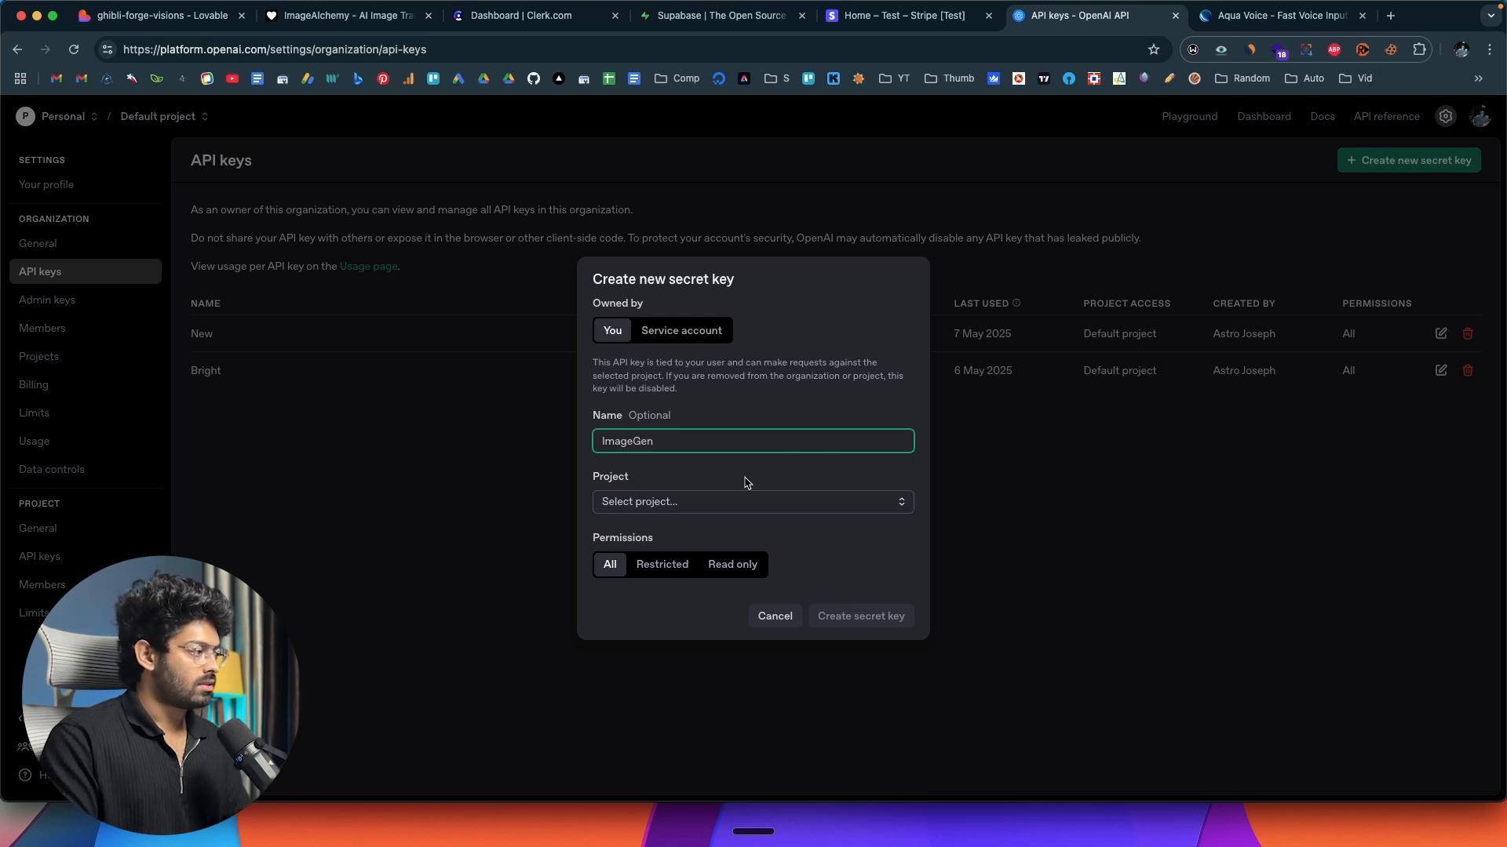
left_click(744, 501)
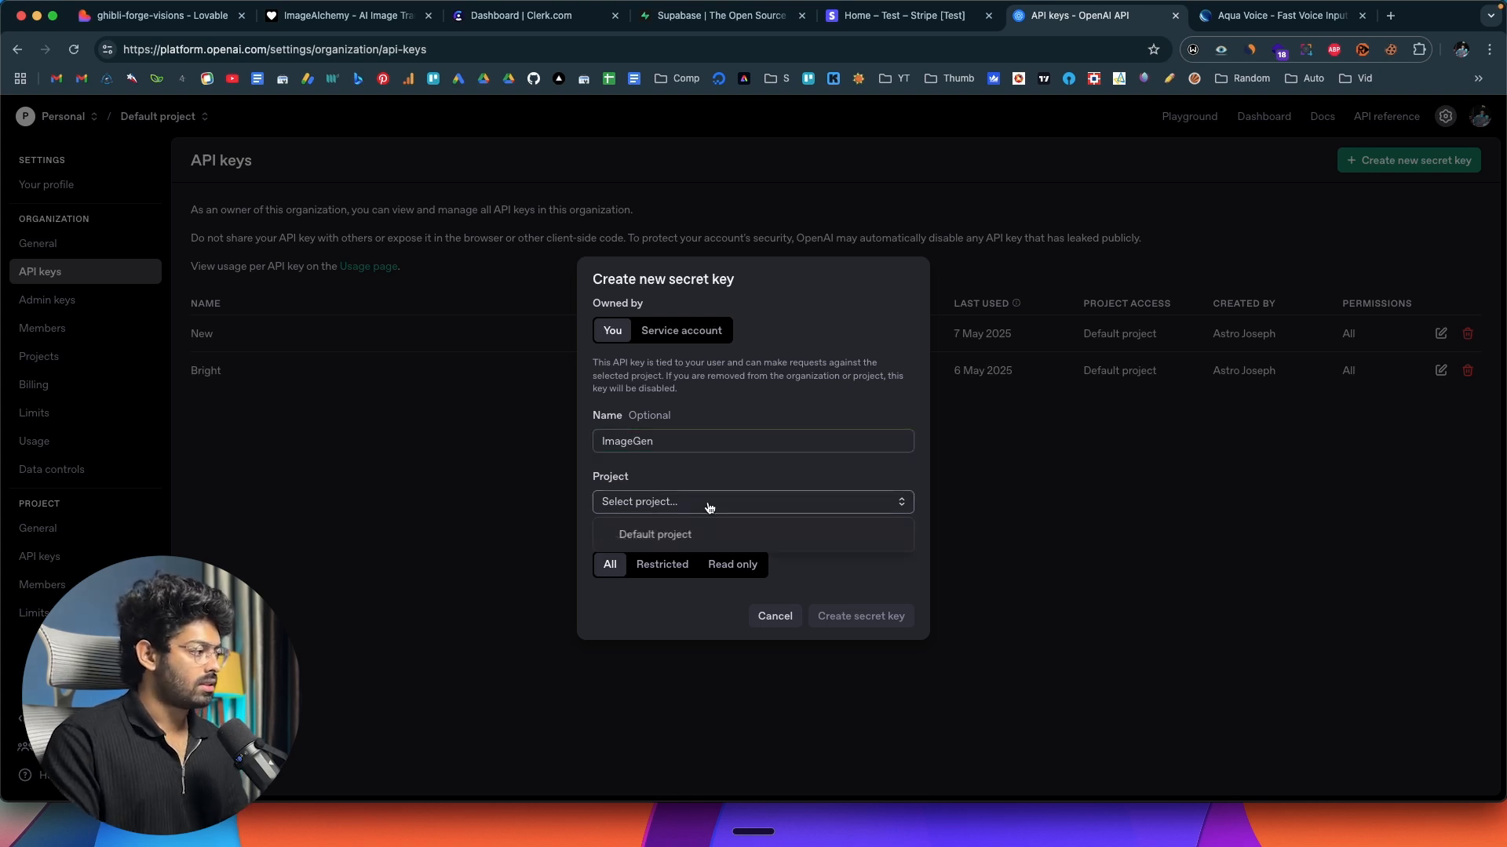
left_click(670, 550)
left_click(880, 624)
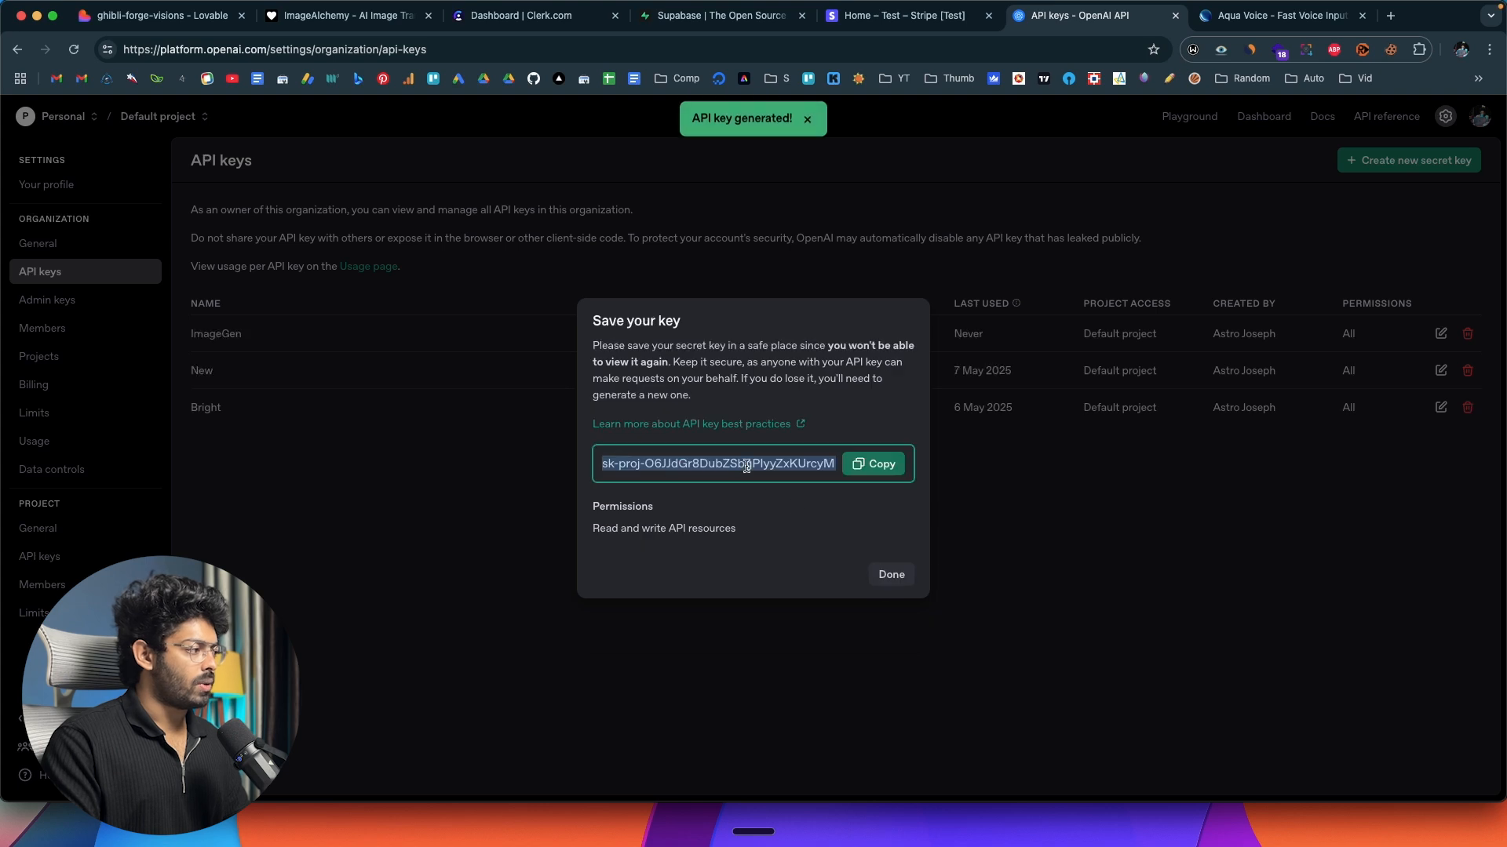
left_click(873, 464)
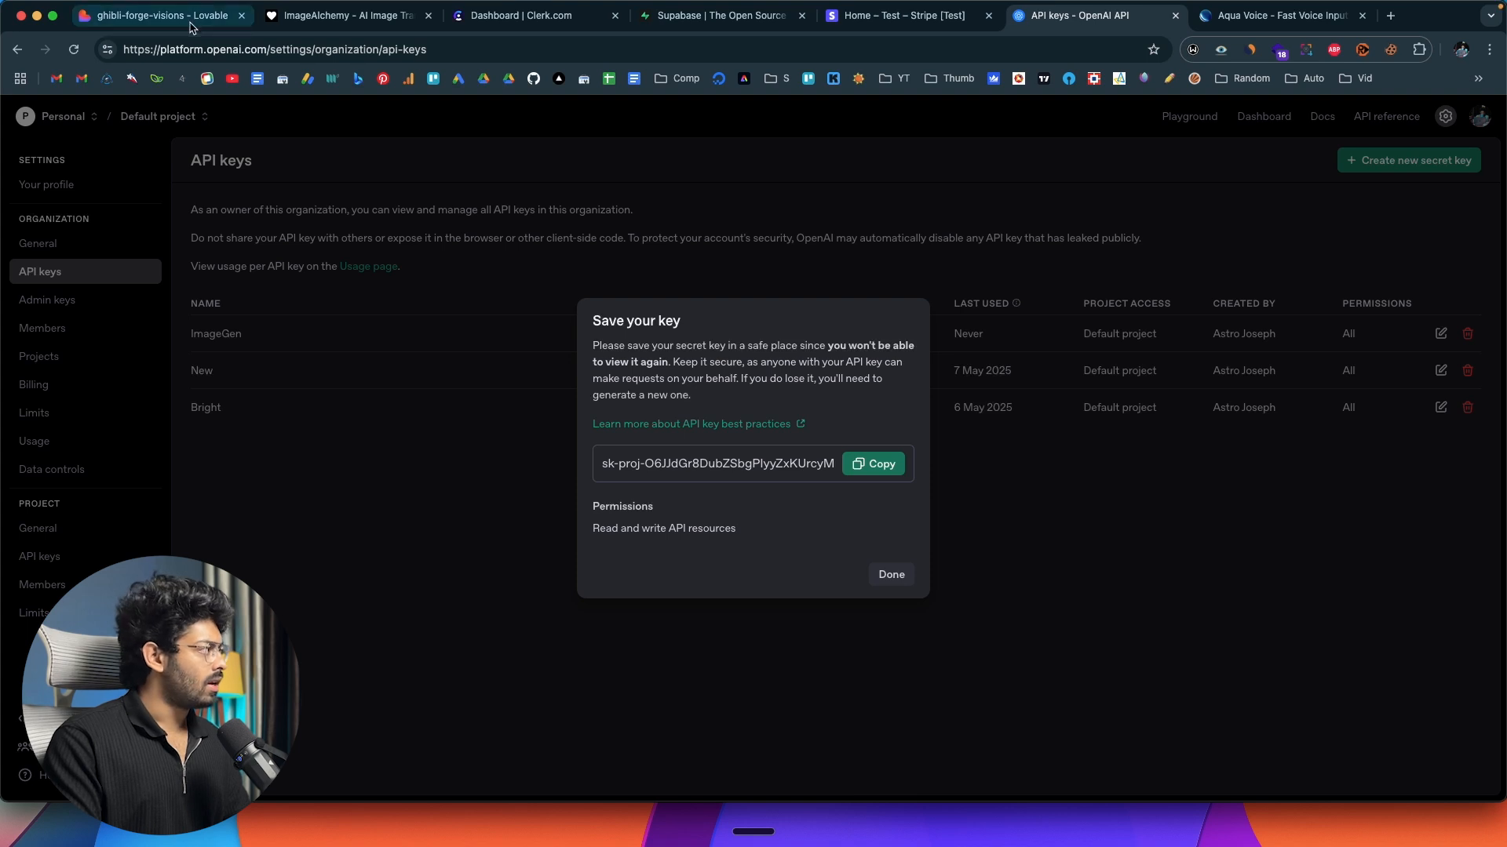
Switch to Lovable, open the preview's Generate Images page, and examine its API key field and the Text to Image and Edit Image forms.
left_click(161, 15)
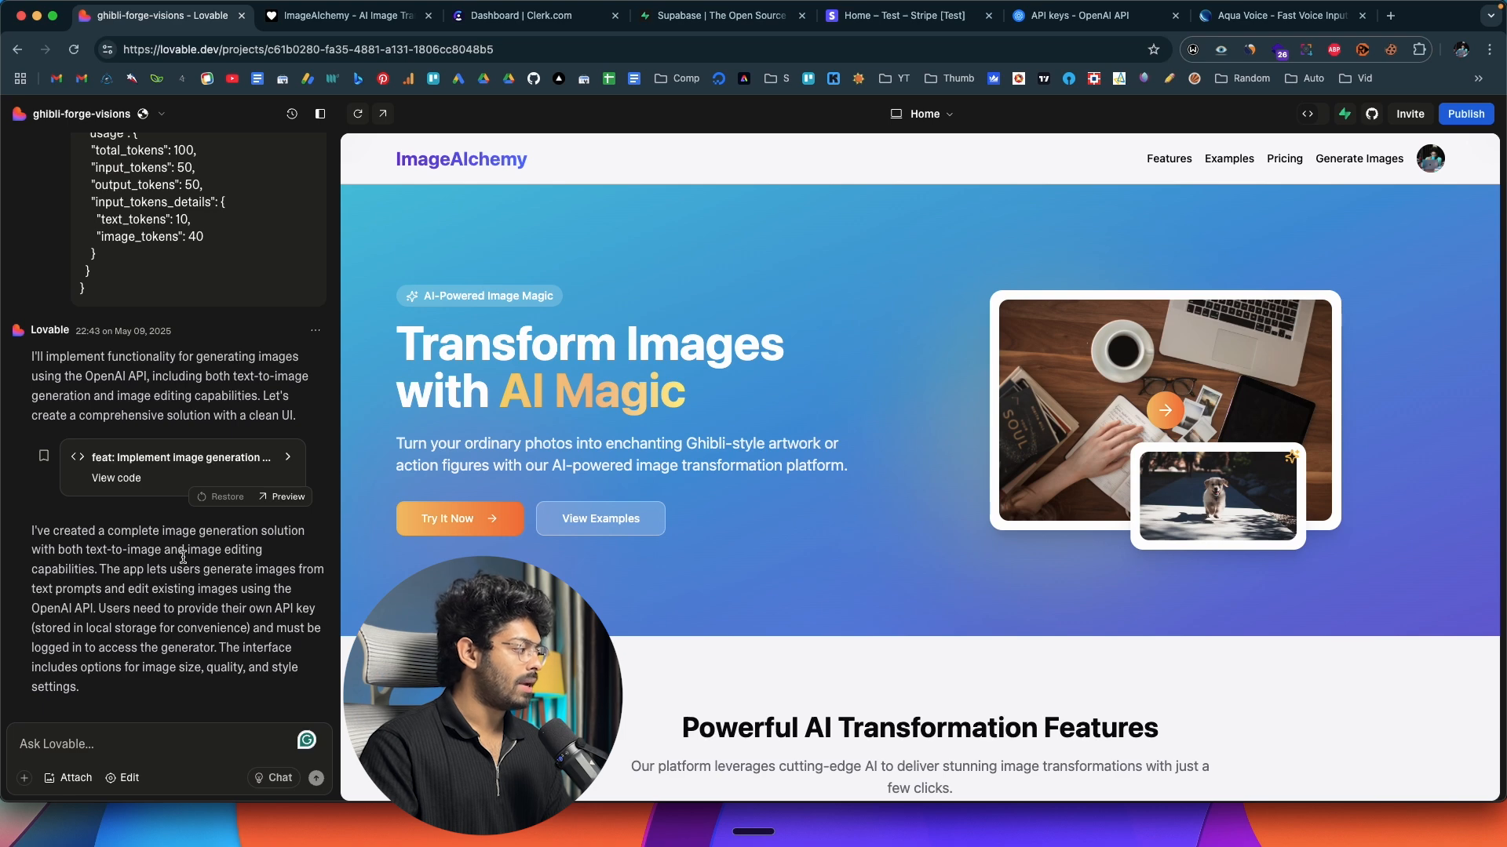
left_click(1360, 161)
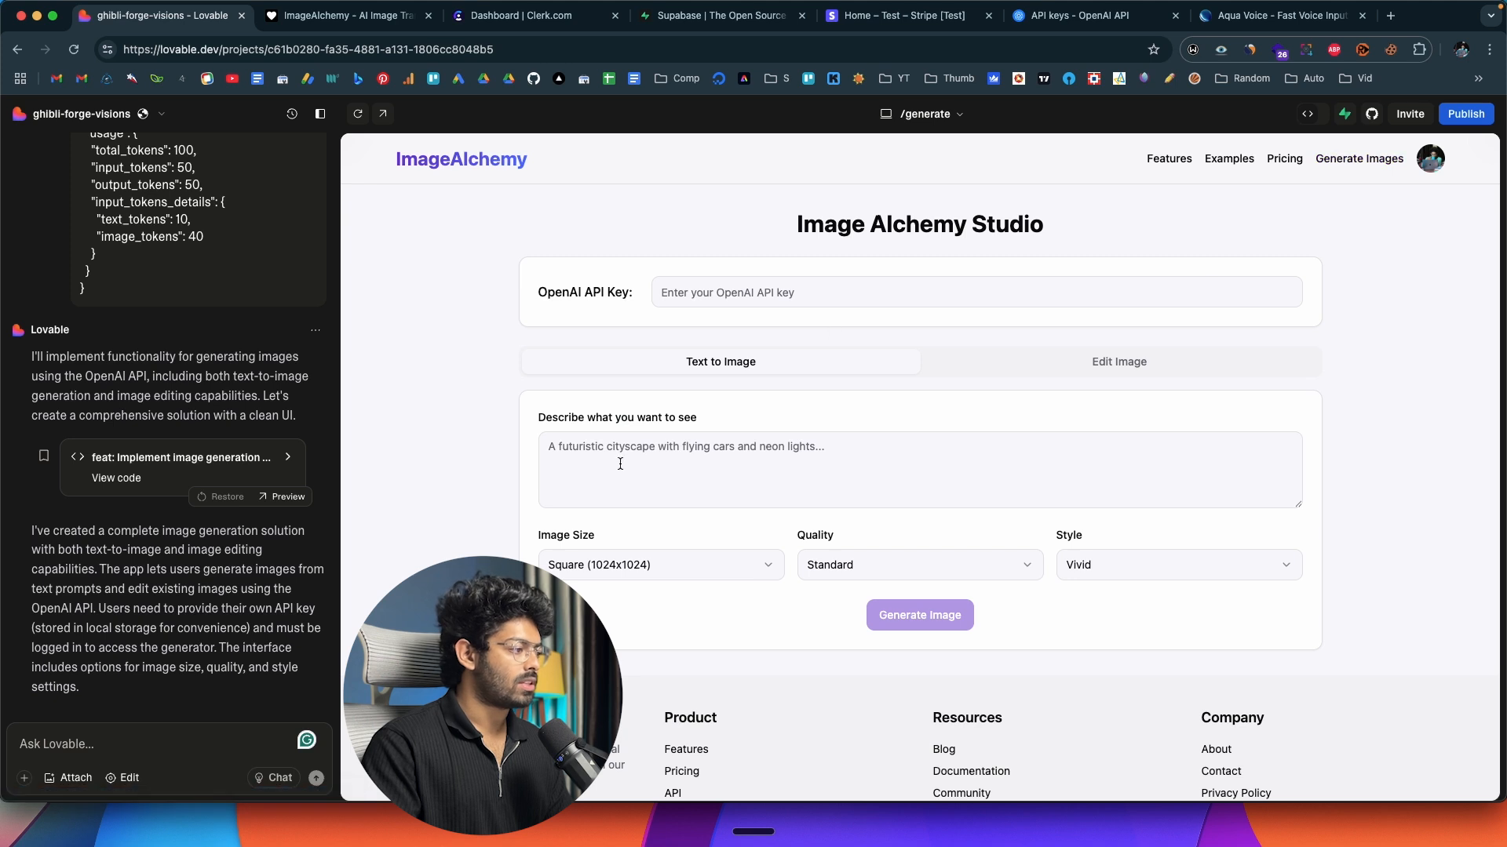
scroll(620, 463, "down", 2)
scroll(620, 463, "up", 2)
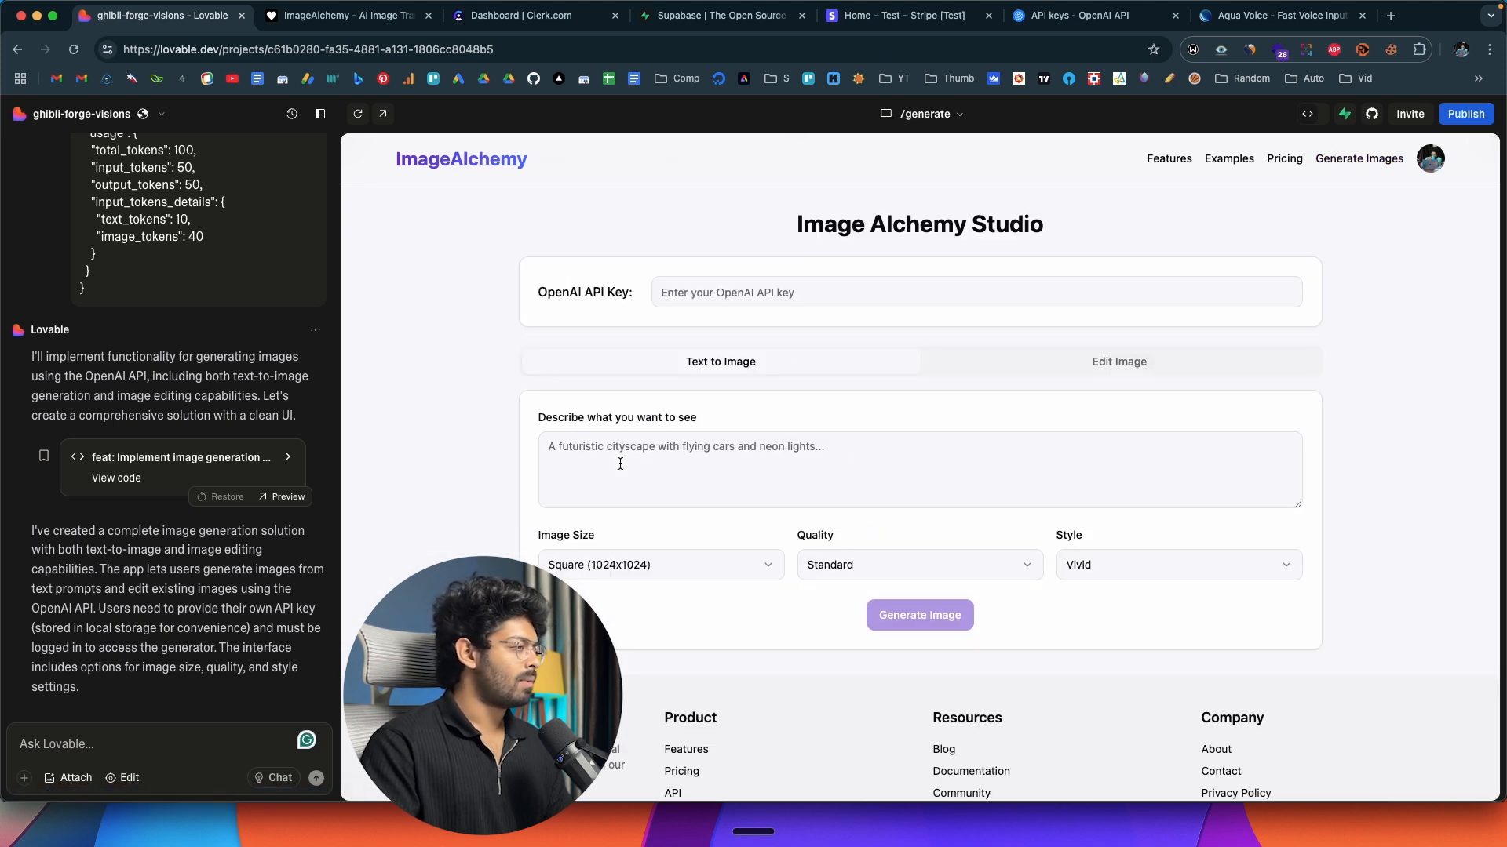
left_click(1087, 363)
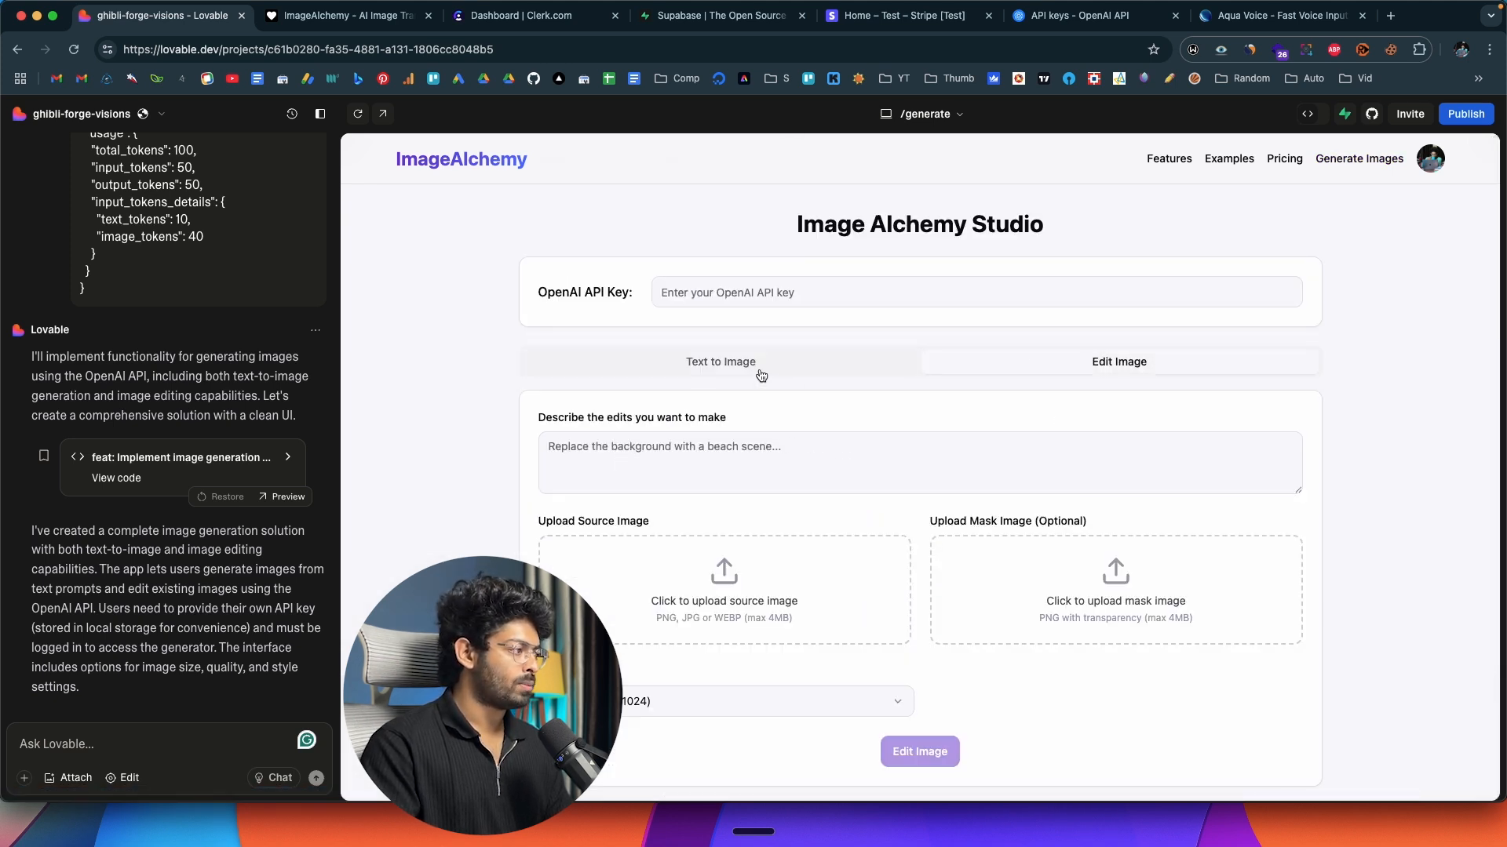
scroll(768, 392, "down", 2)
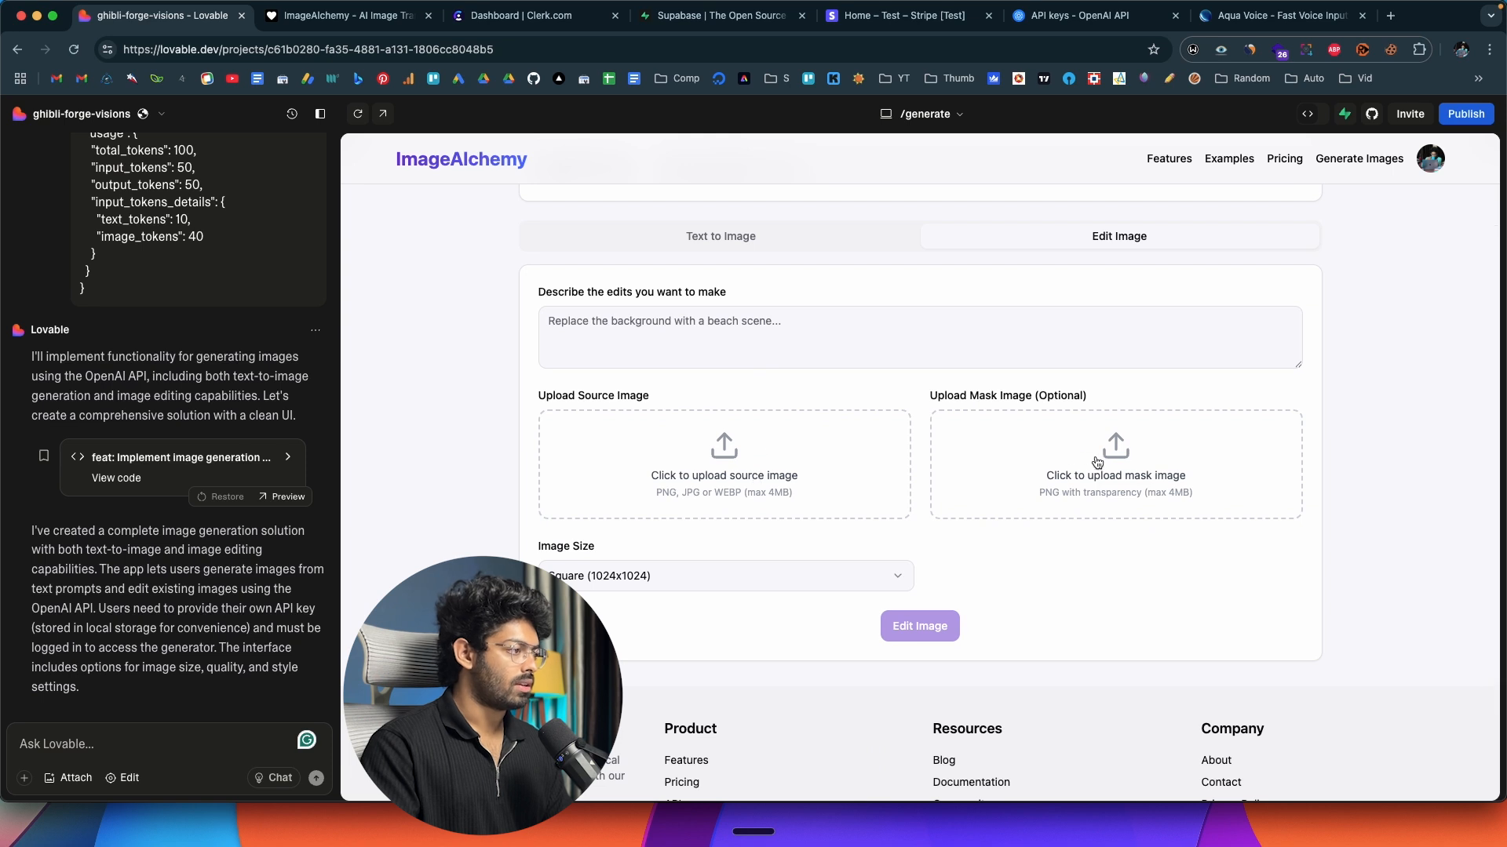
scroll(798, 372, "up", 2)
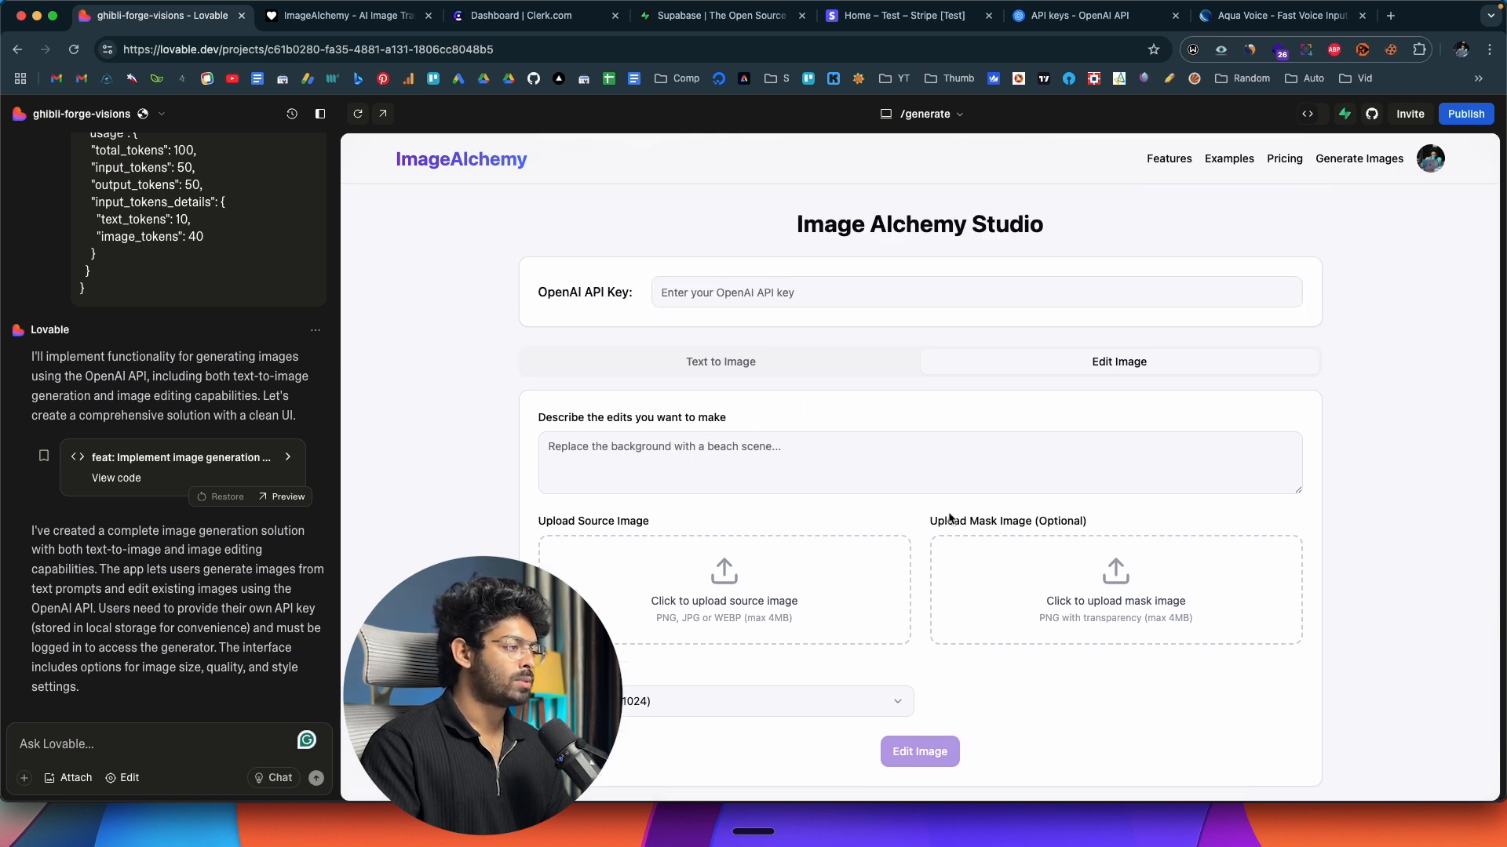
scroll(785, 487, "down", 1)
left_click(747, 316)
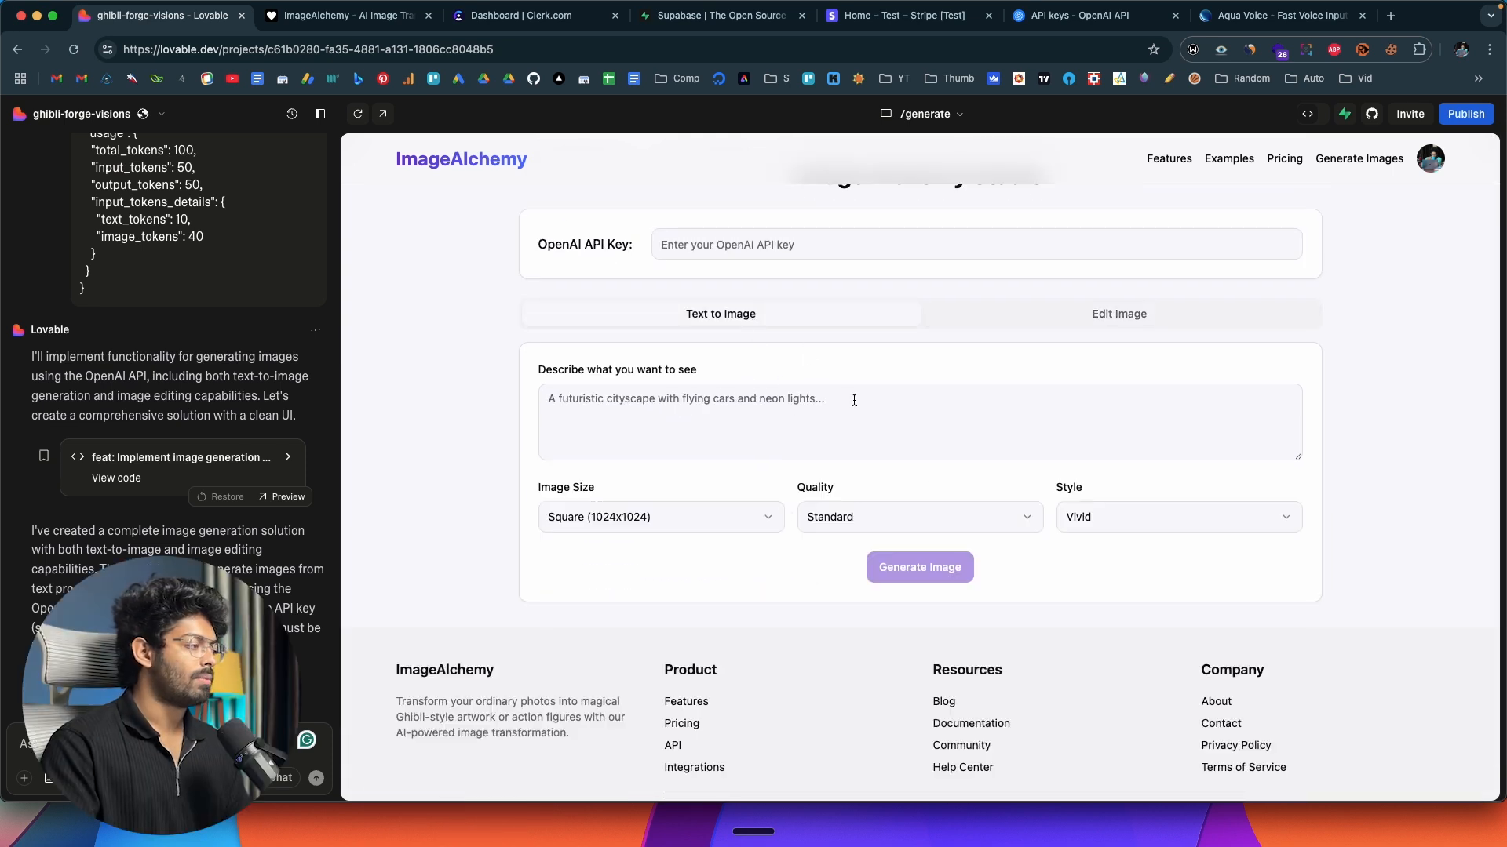
scroll(810, 417, "up", 1)
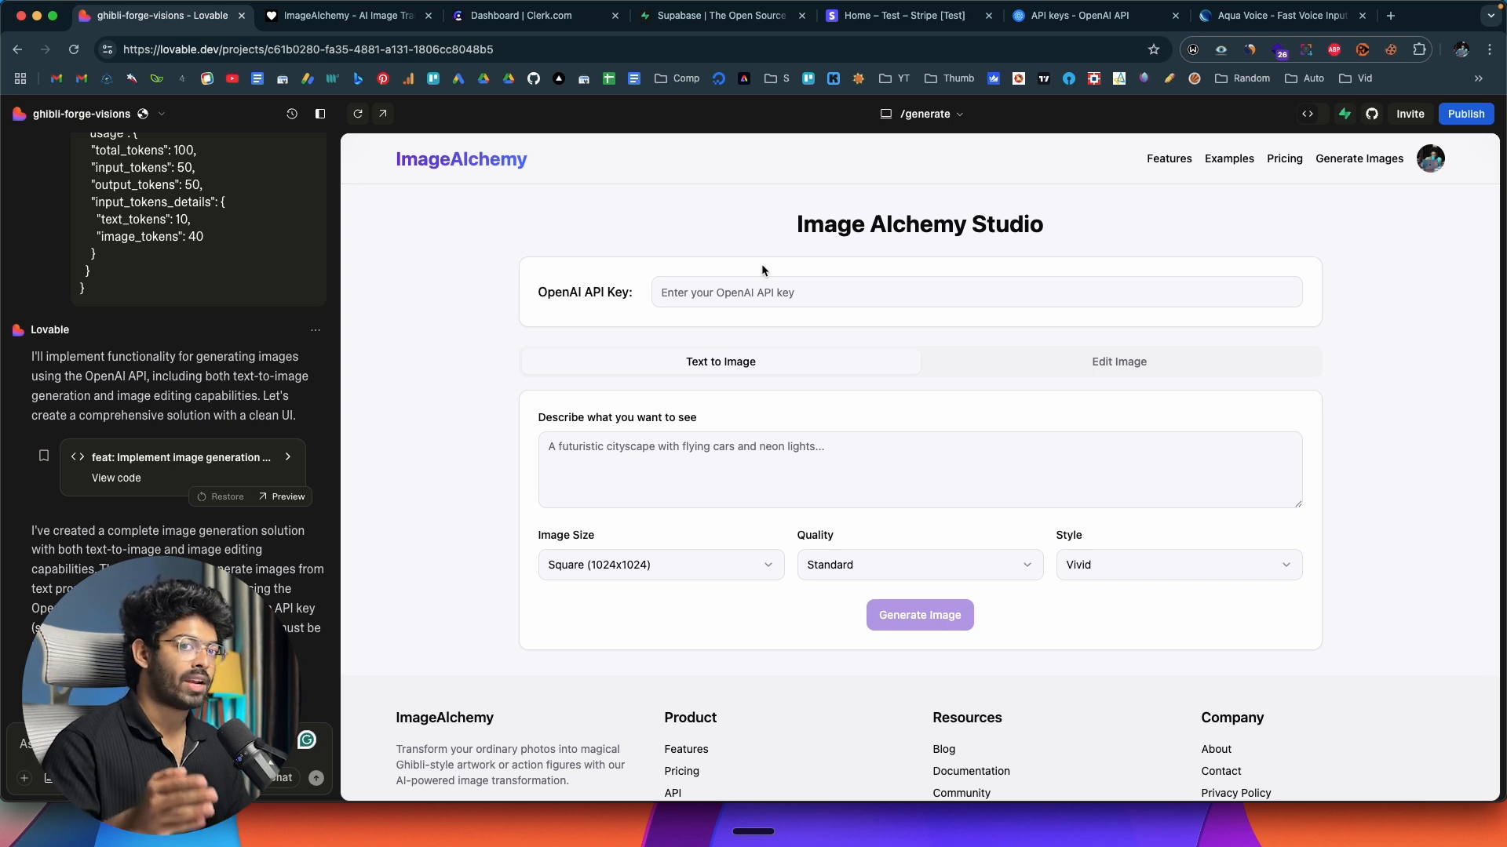
left_click(690, 297)
left_click(561, 310)
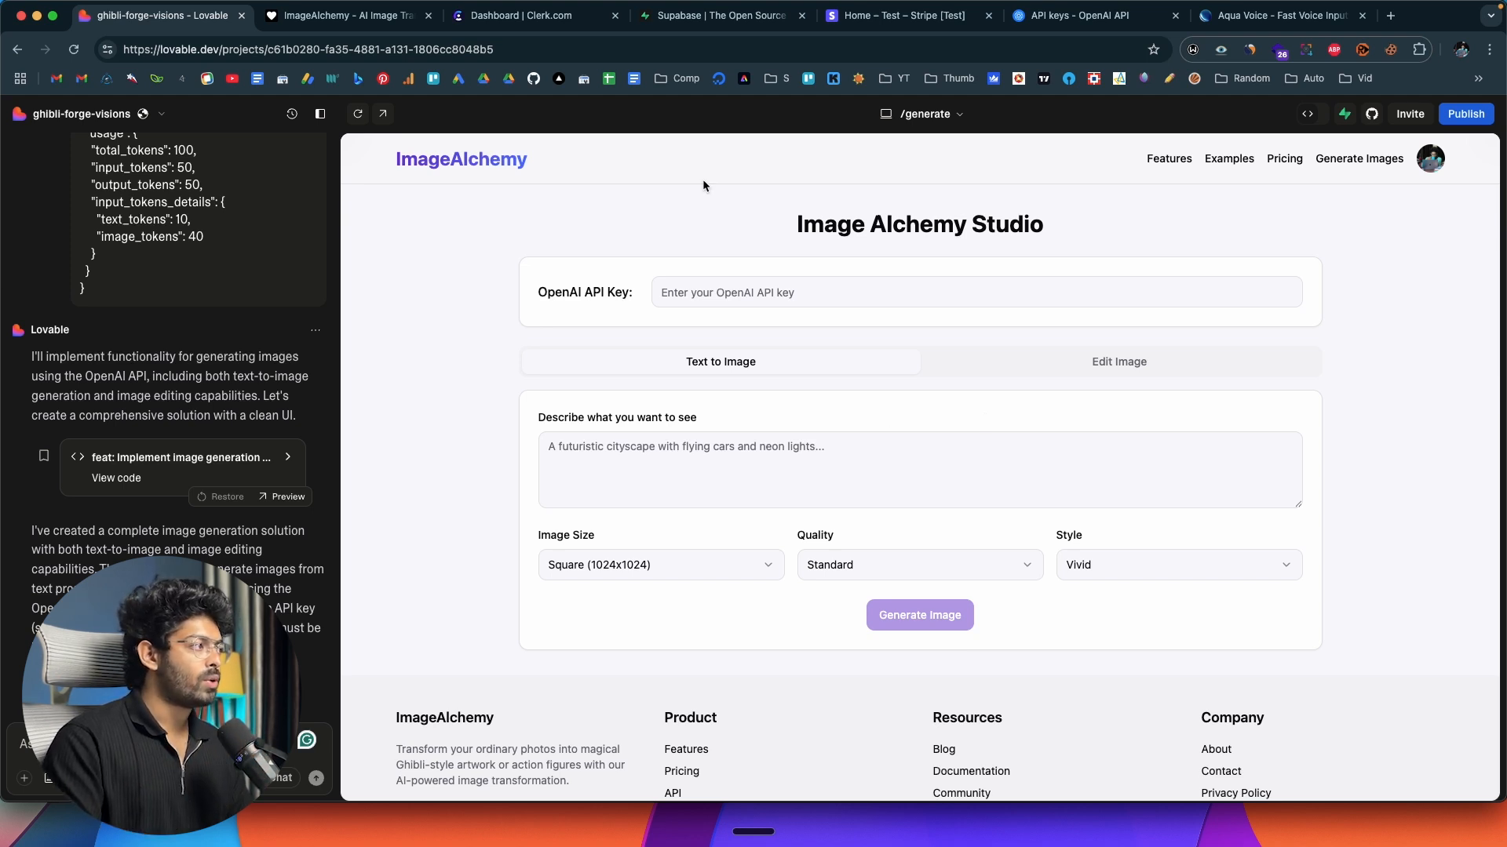
Switch to Supabase and create a new project named AI Image Generator with a strong database password.
left_click(714, 15)
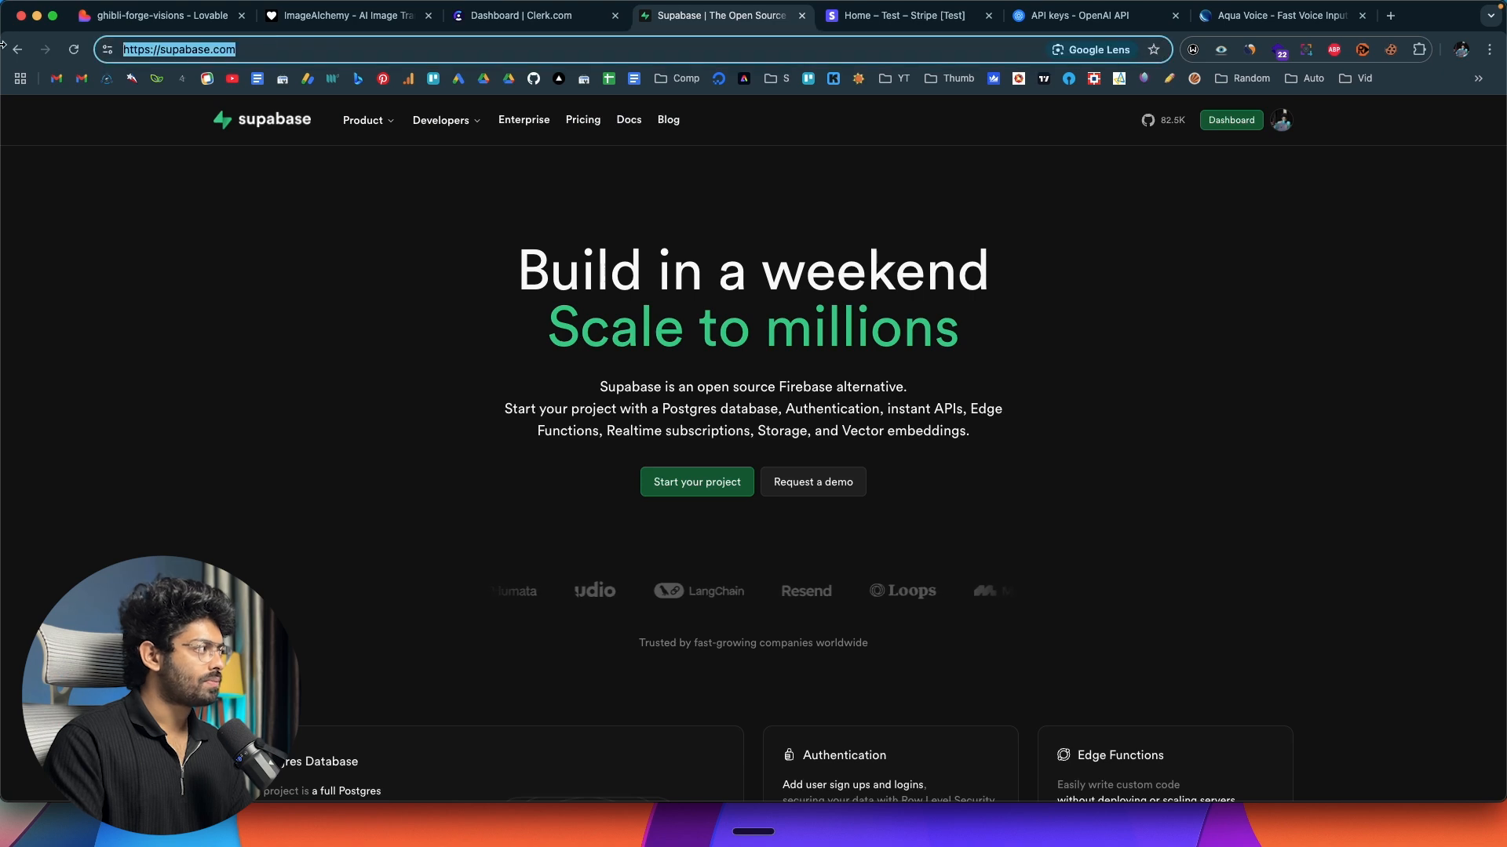
left_click(291, 378)
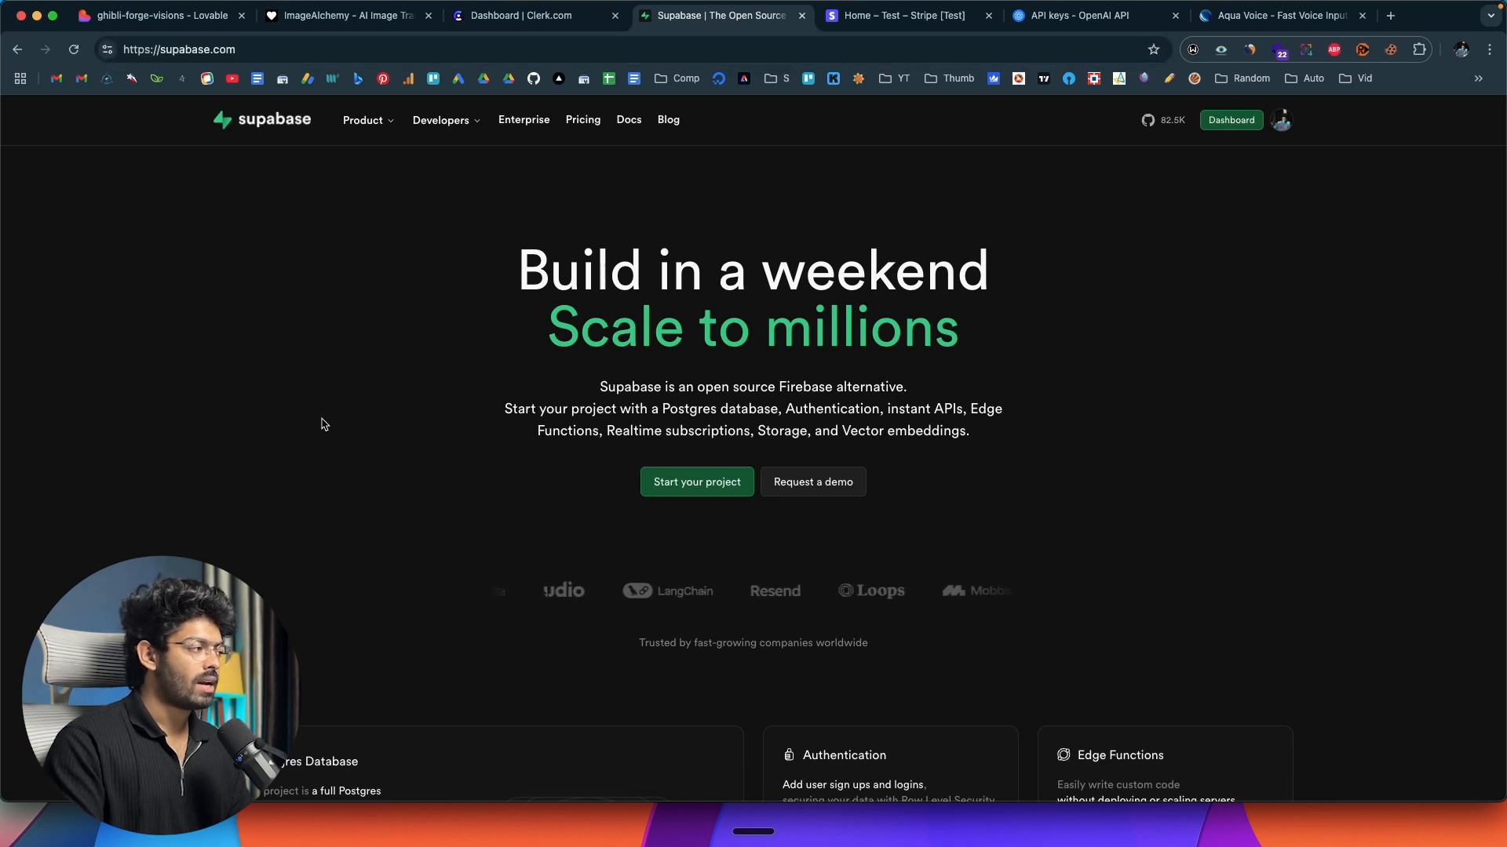
left_click(1231, 121)
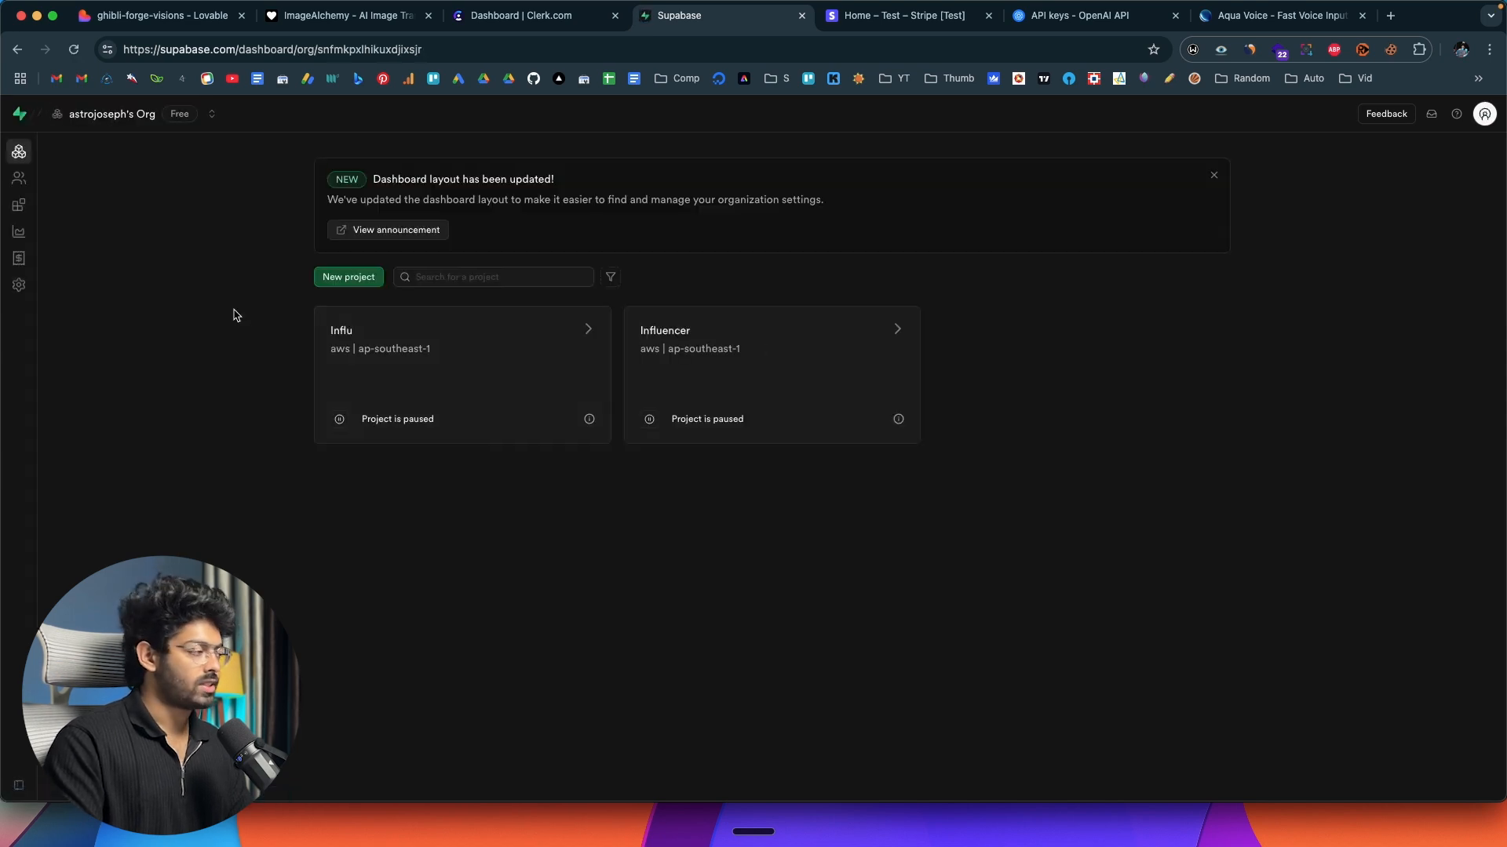
left_click(342, 279)
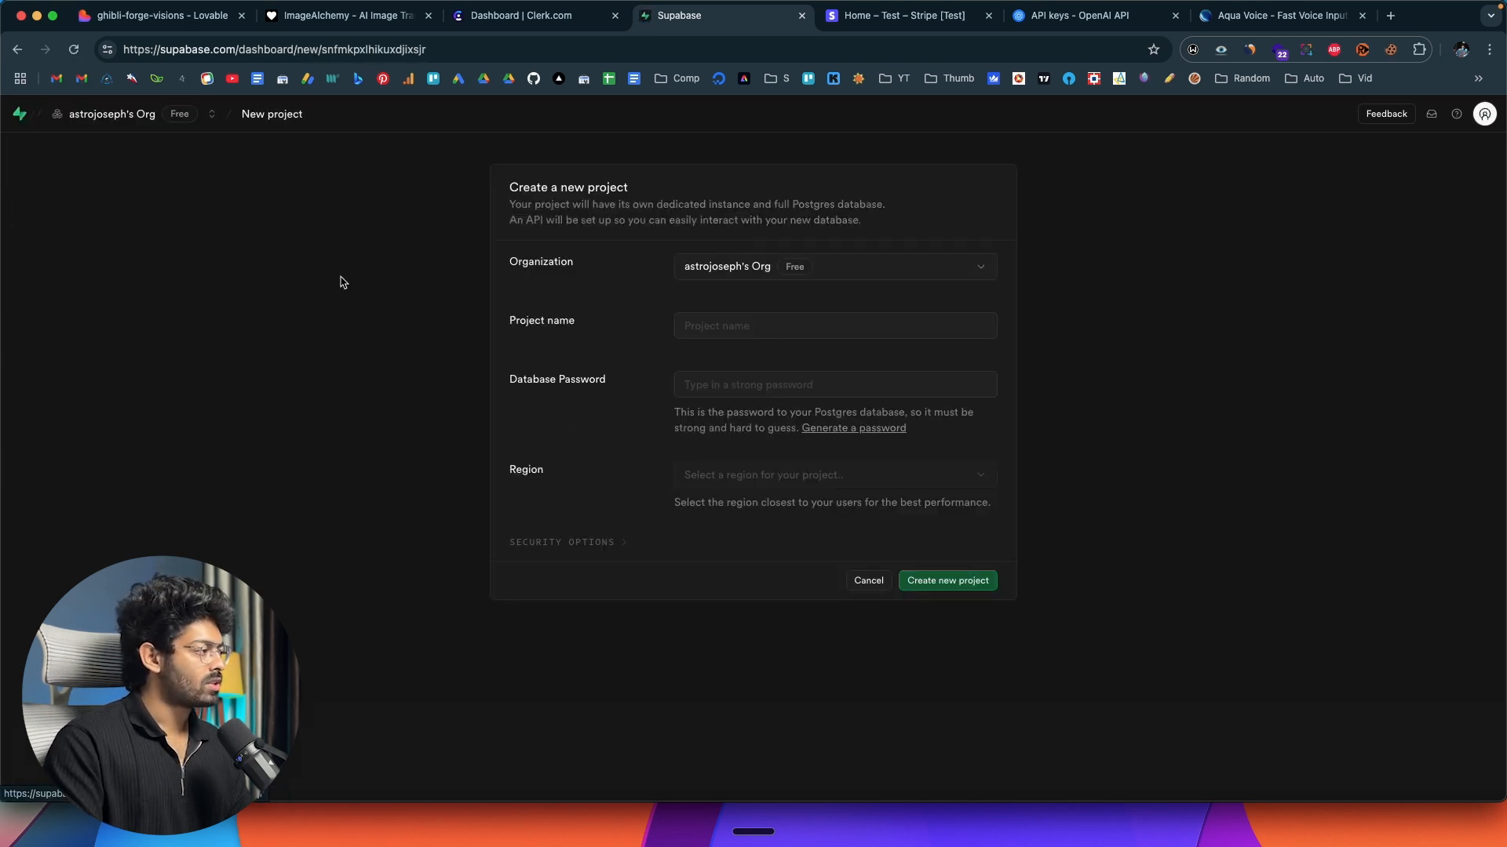
left_click(704, 331)
type("AI Image Generator")
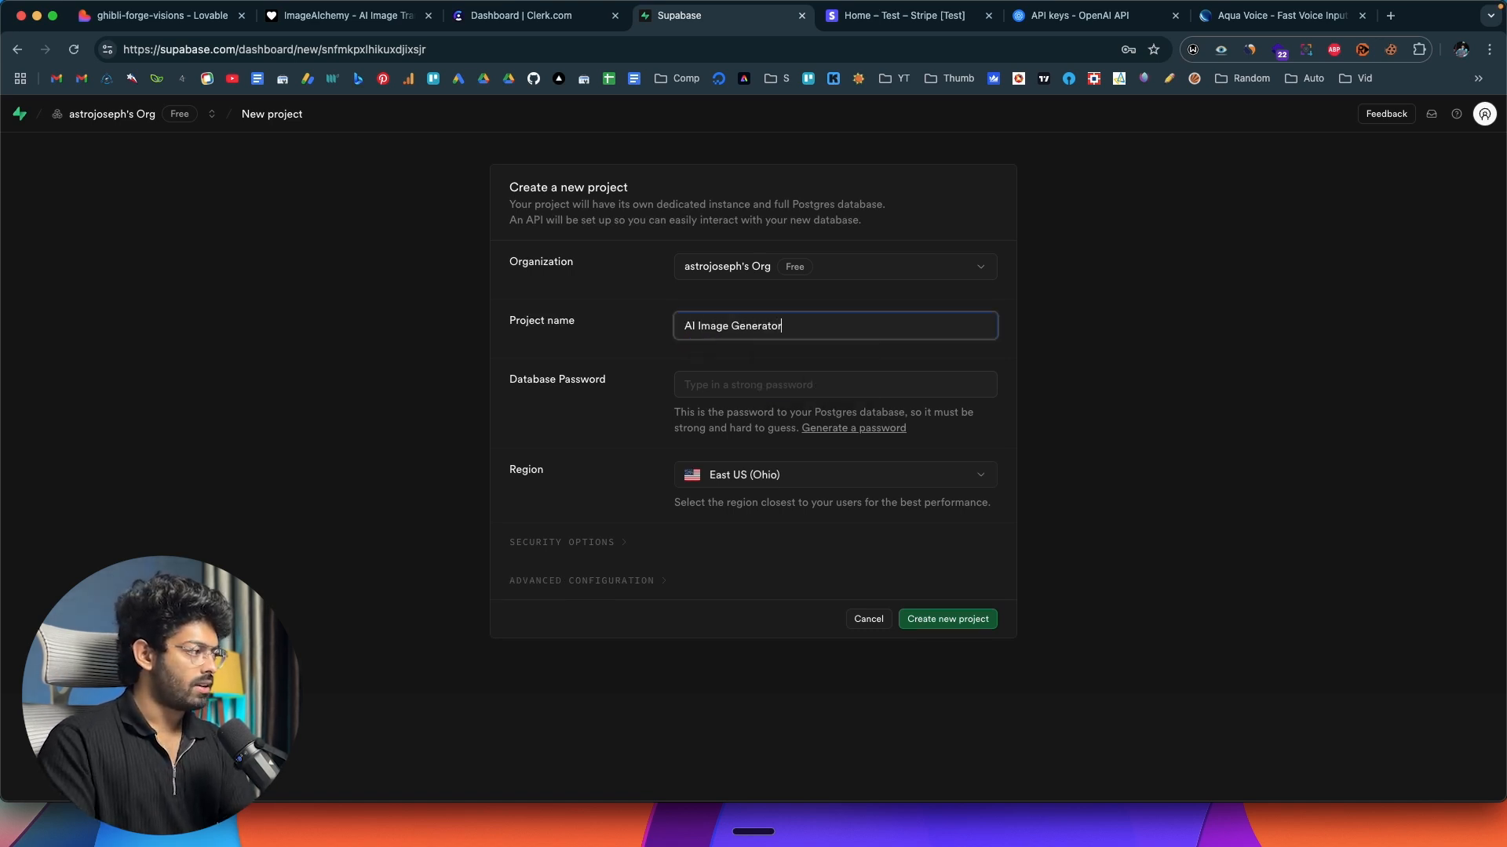
left_click(733, 384)
left_click(793, 422)
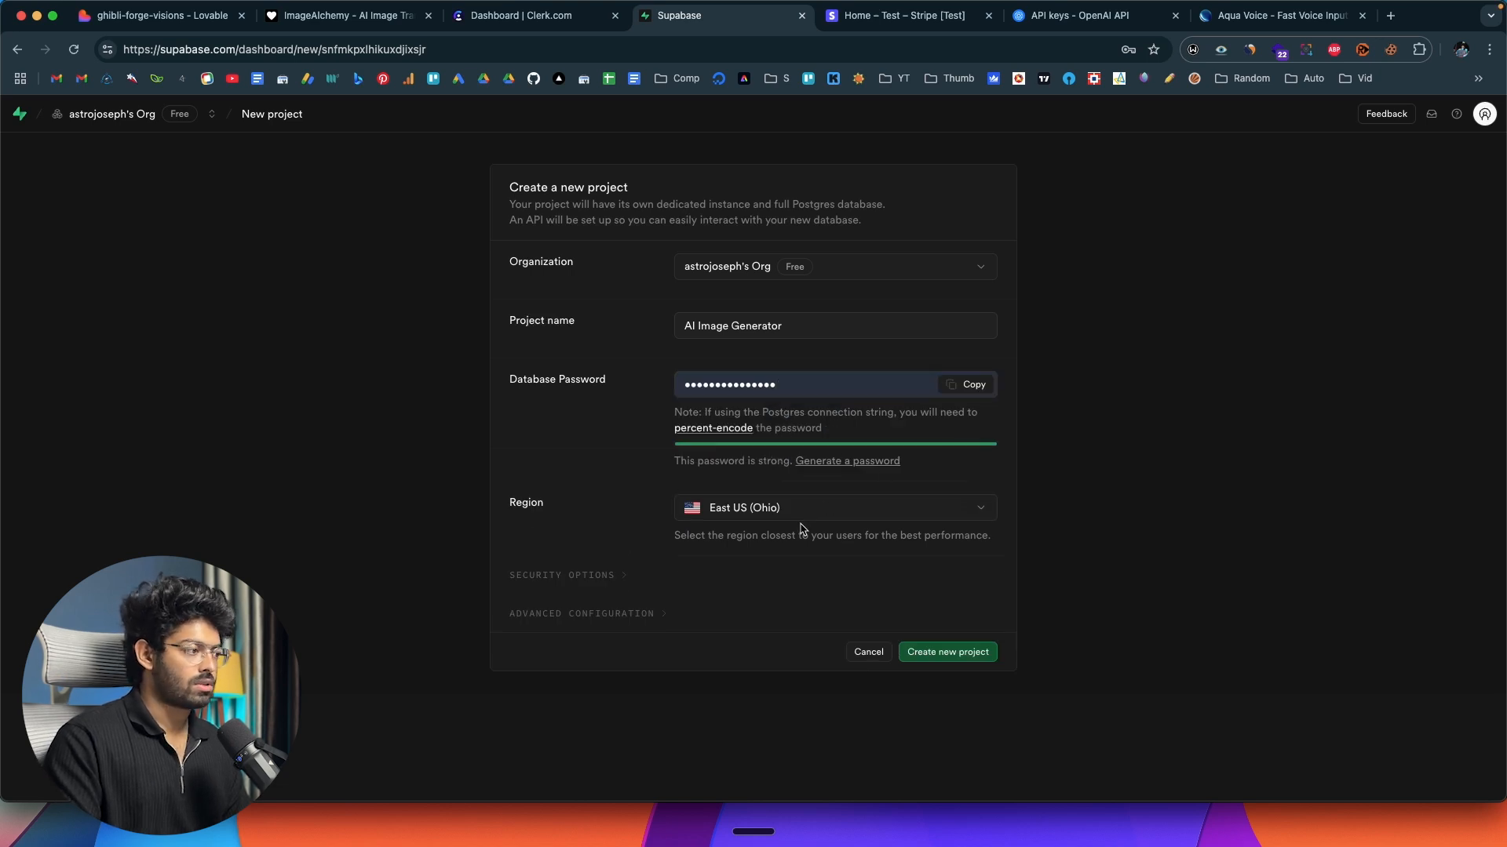
left_click(963, 655)
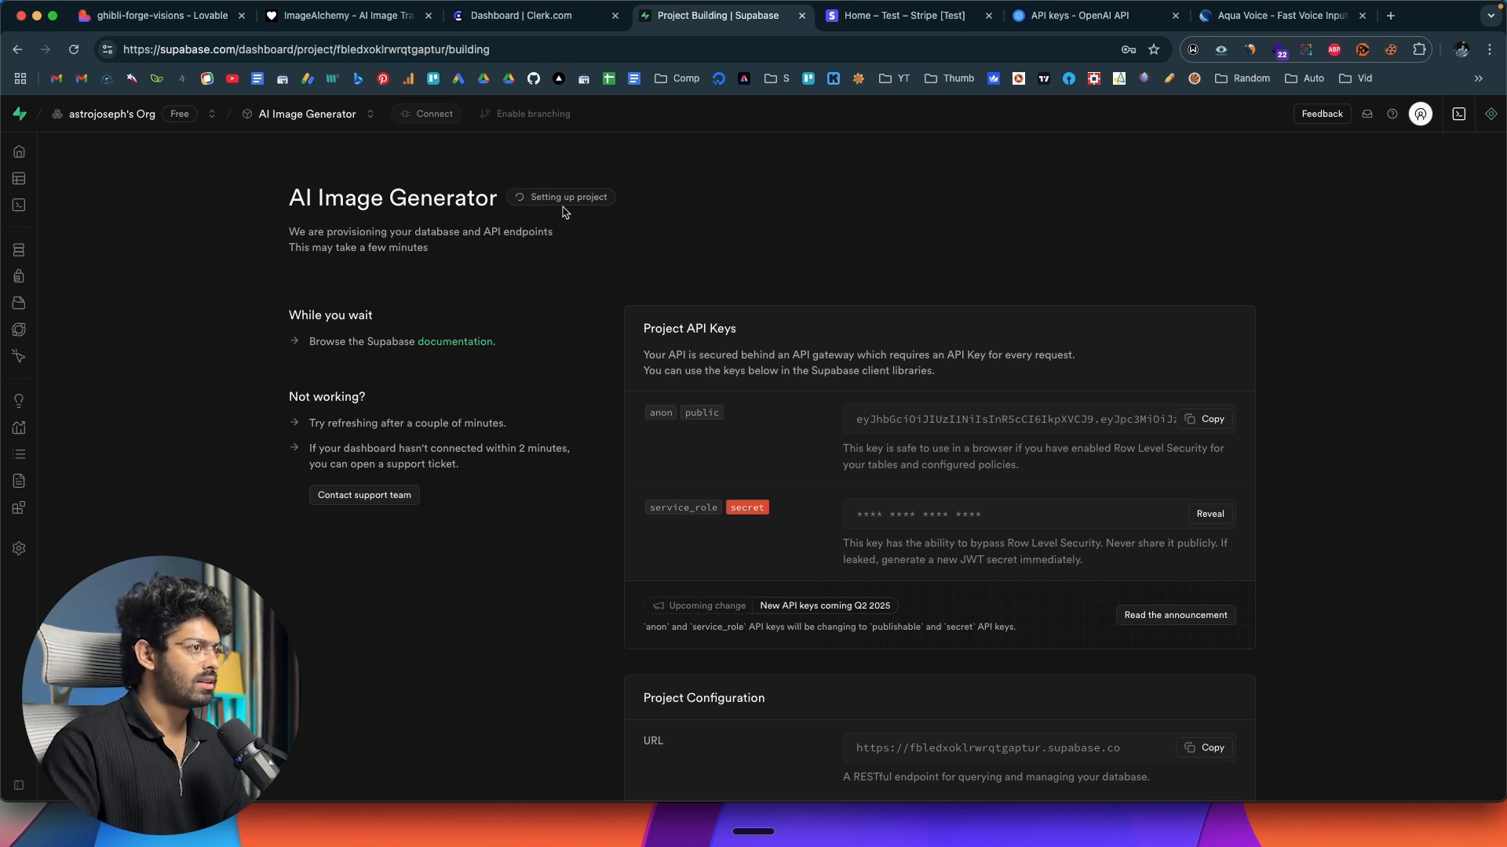
Check the service status of the new AI Image Generator project in Supabase.
left_click(1194, 198)
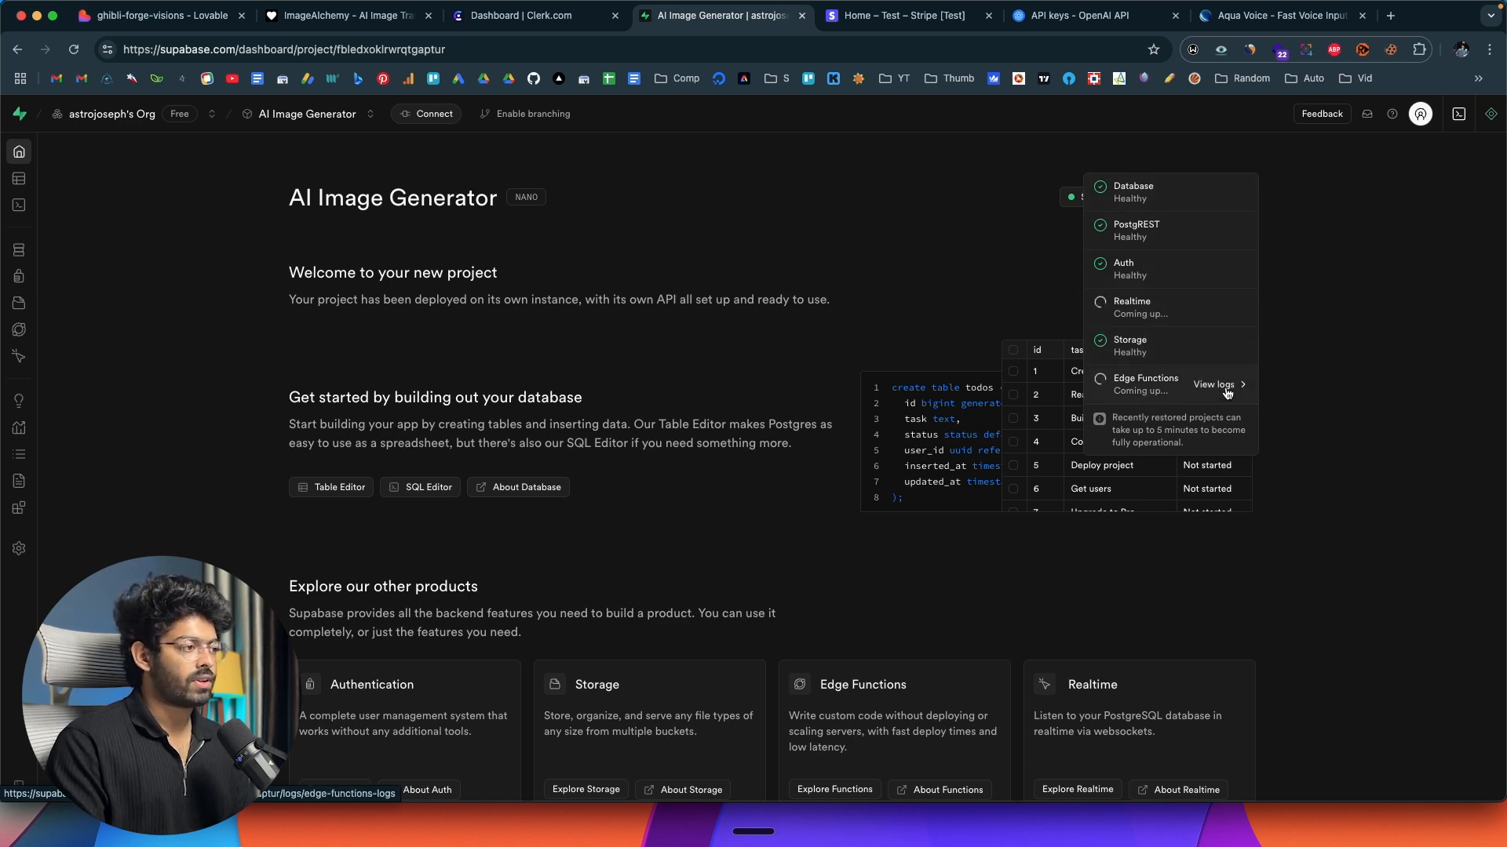
left_click(1287, 339)
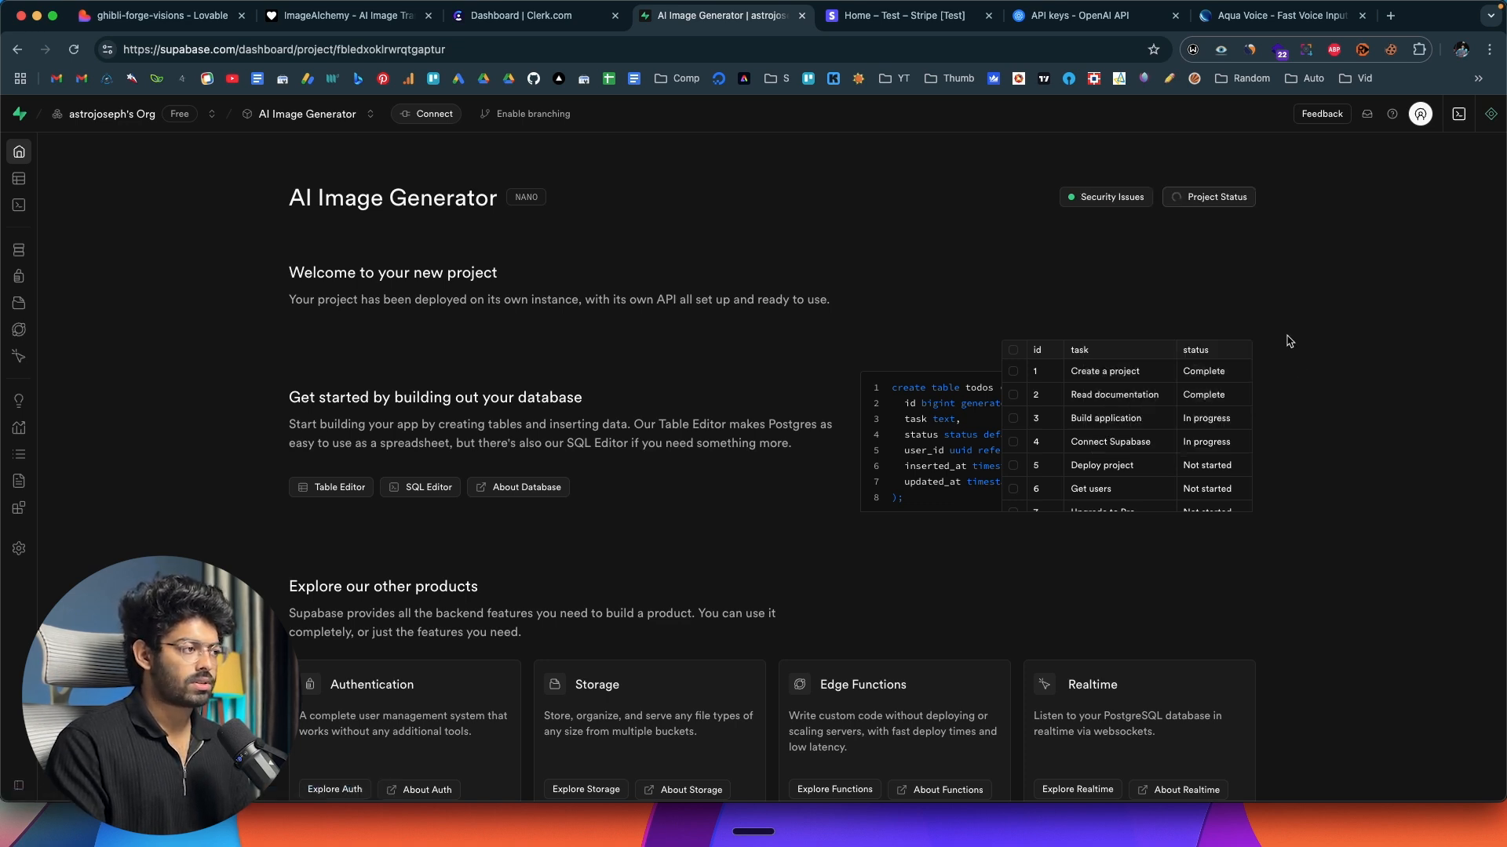
left_click(196, 24)
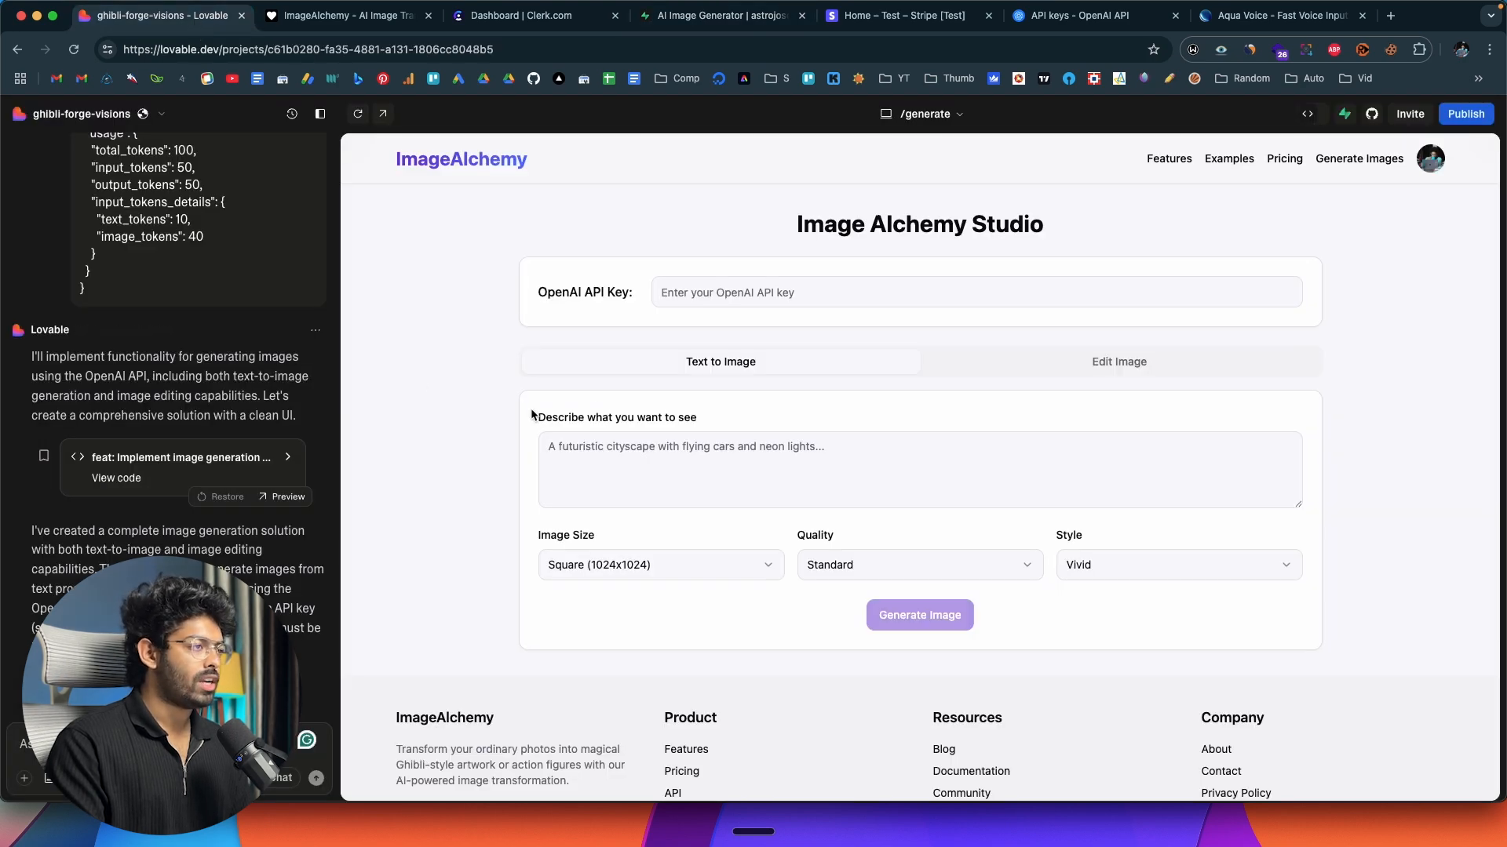
left_click(708, 24)
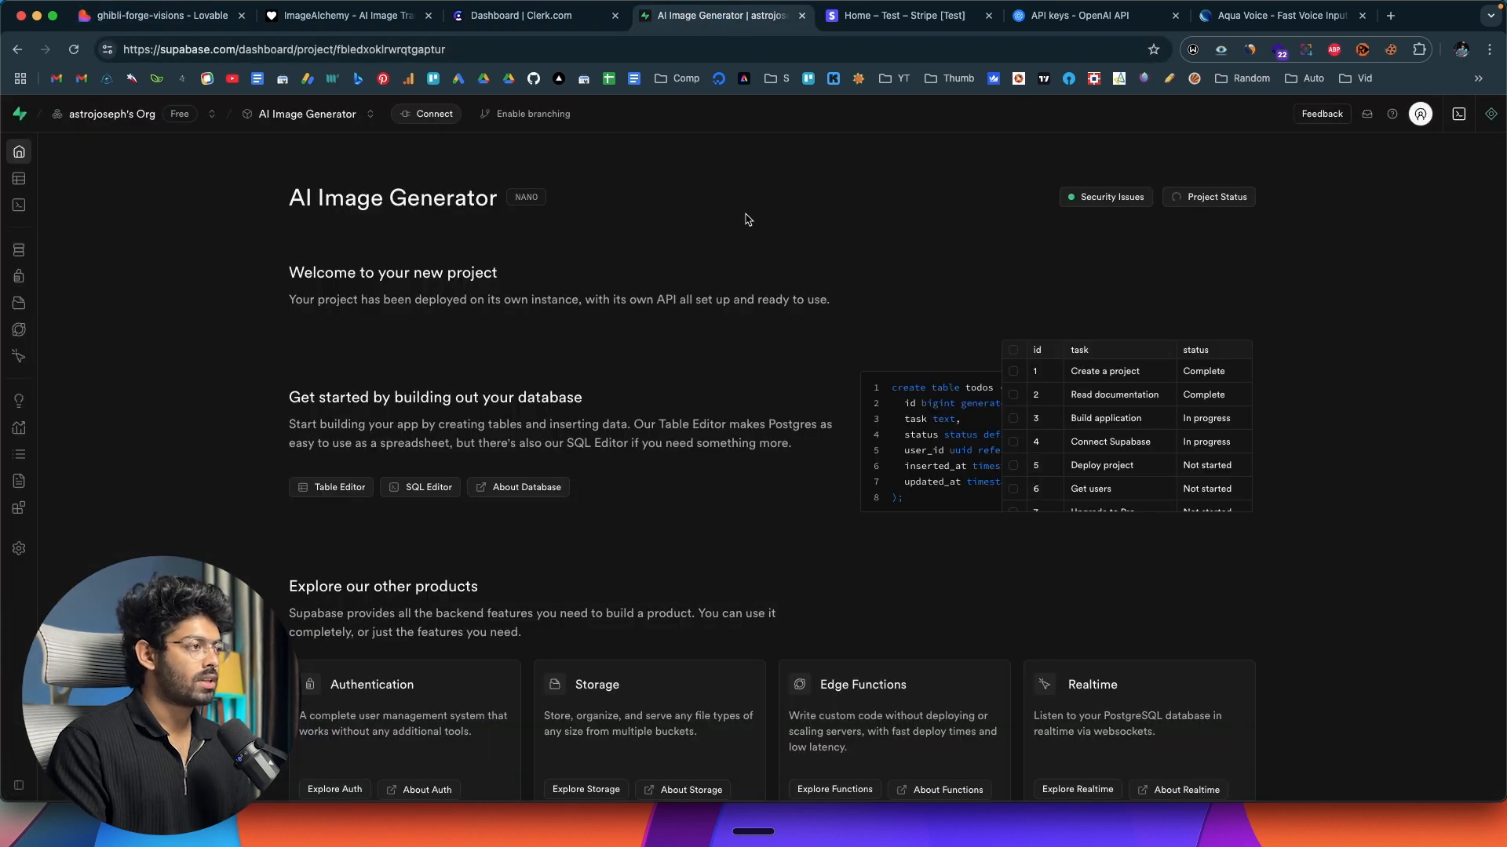
Switch to Lovable and open the project's Supabase integration settings at the list of projects in the organization.
left_click(211, 26)
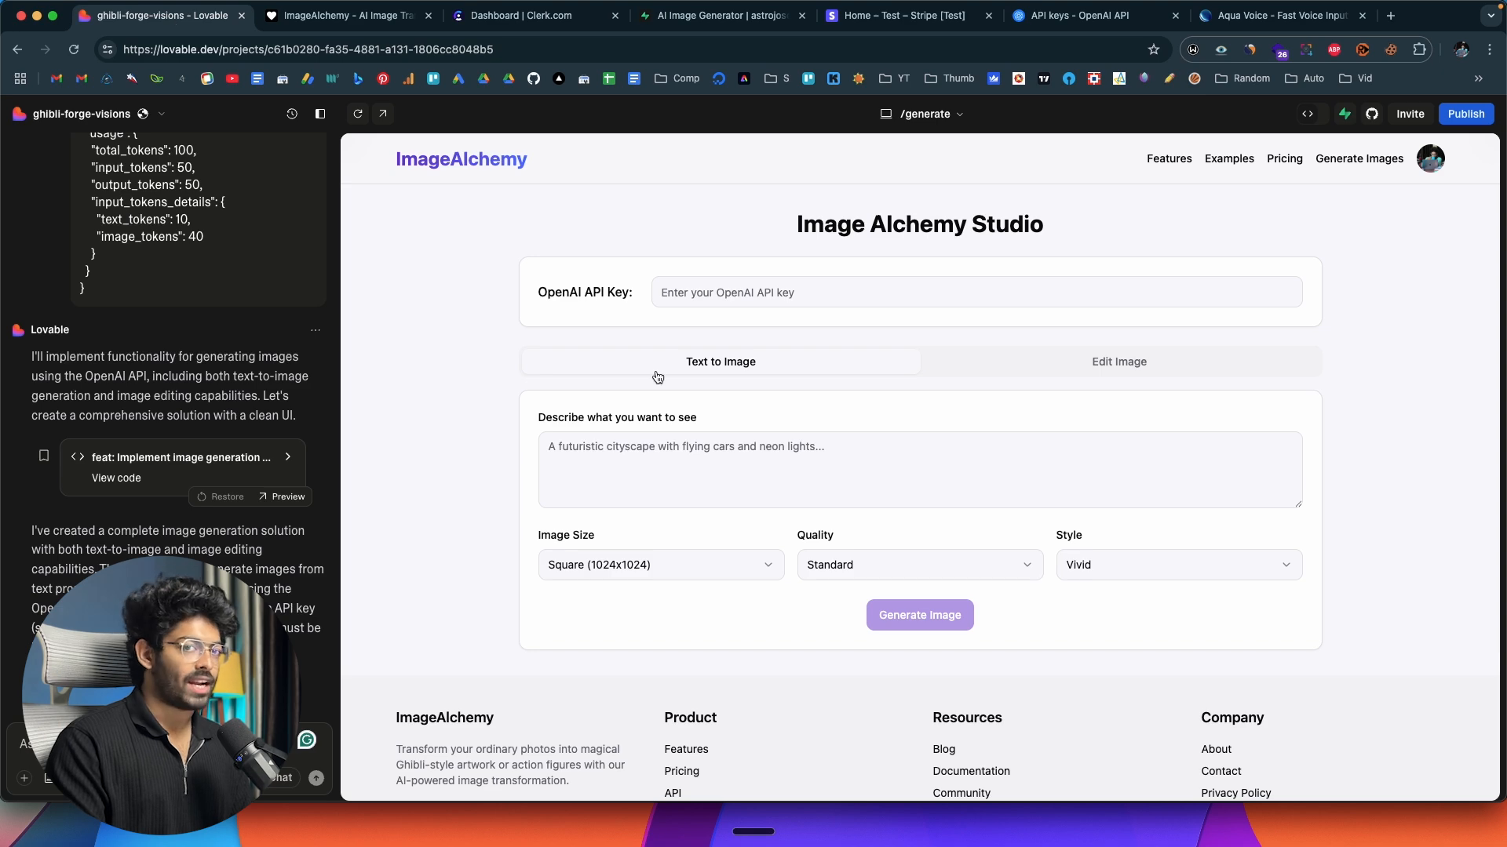
left_click(1346, 115)
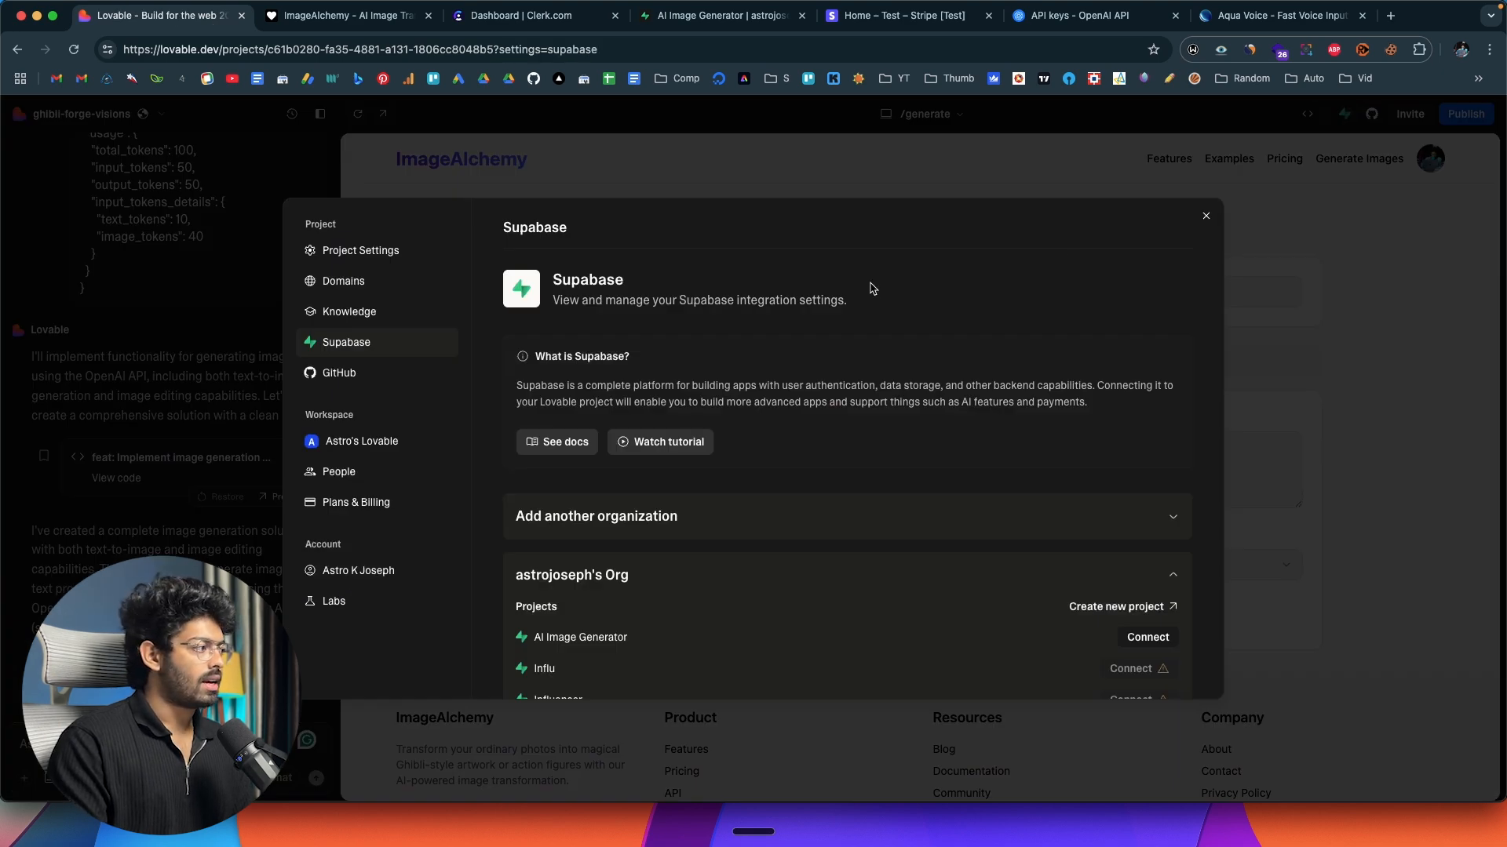
scroll(769, 408, "down", 2)
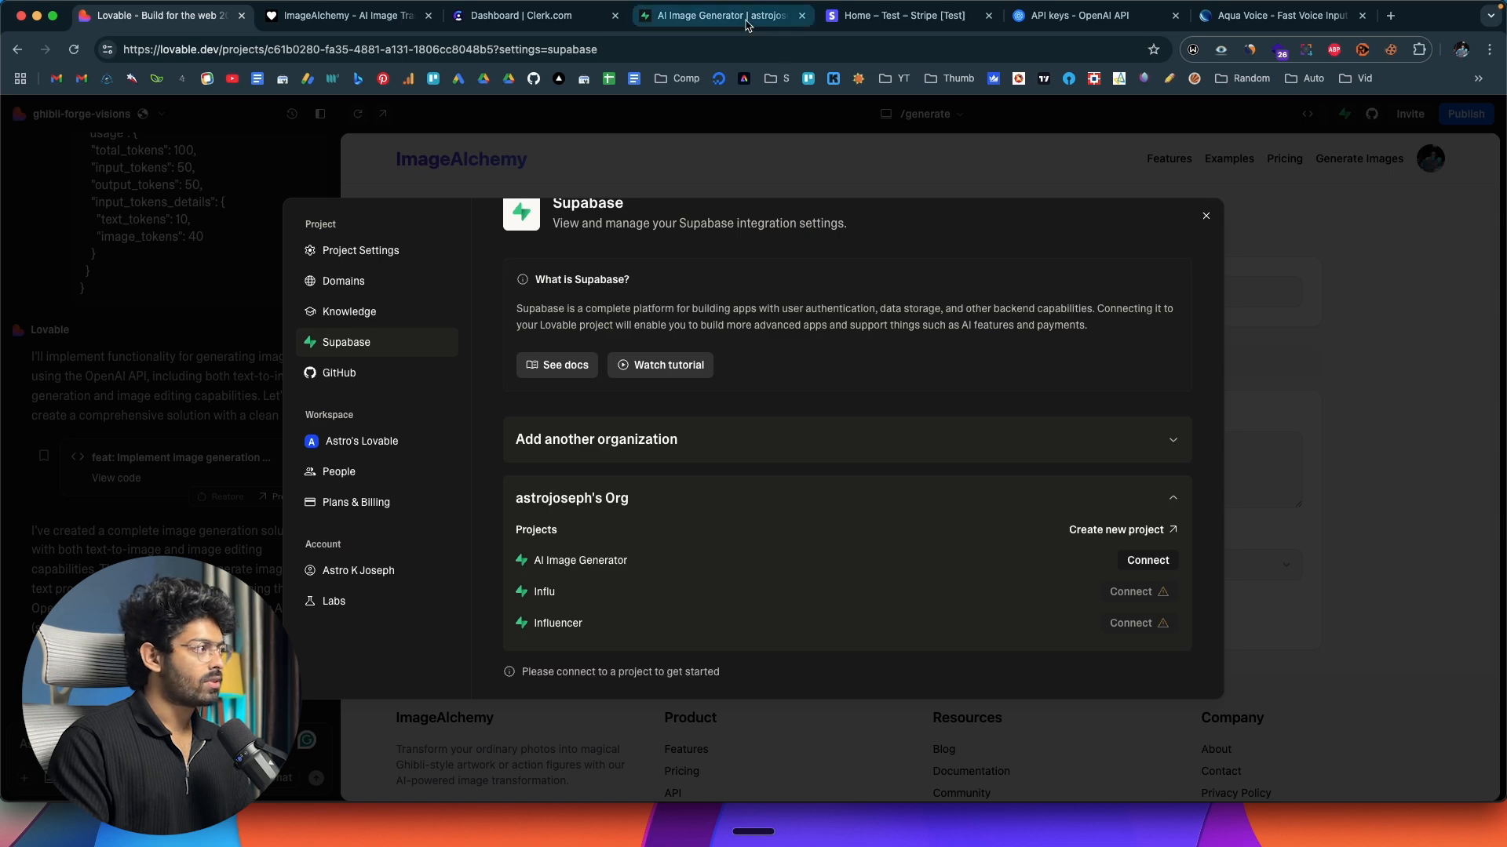
Compare the organization and project in Supabase with those listed in Lovable, and view the option for adding another organization.
left_click(749, 17)
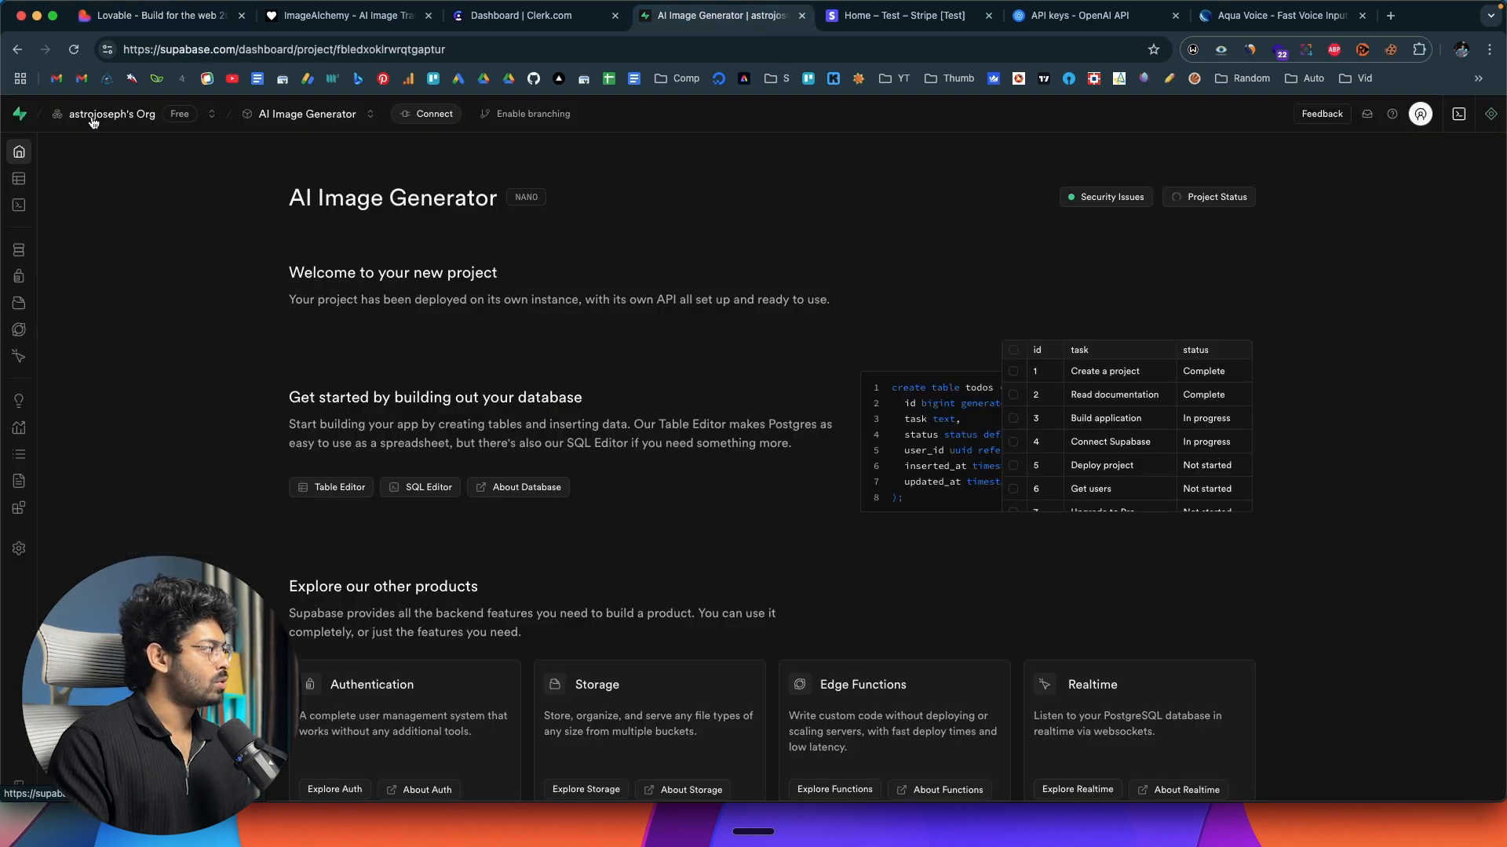
left_click(118, 16)
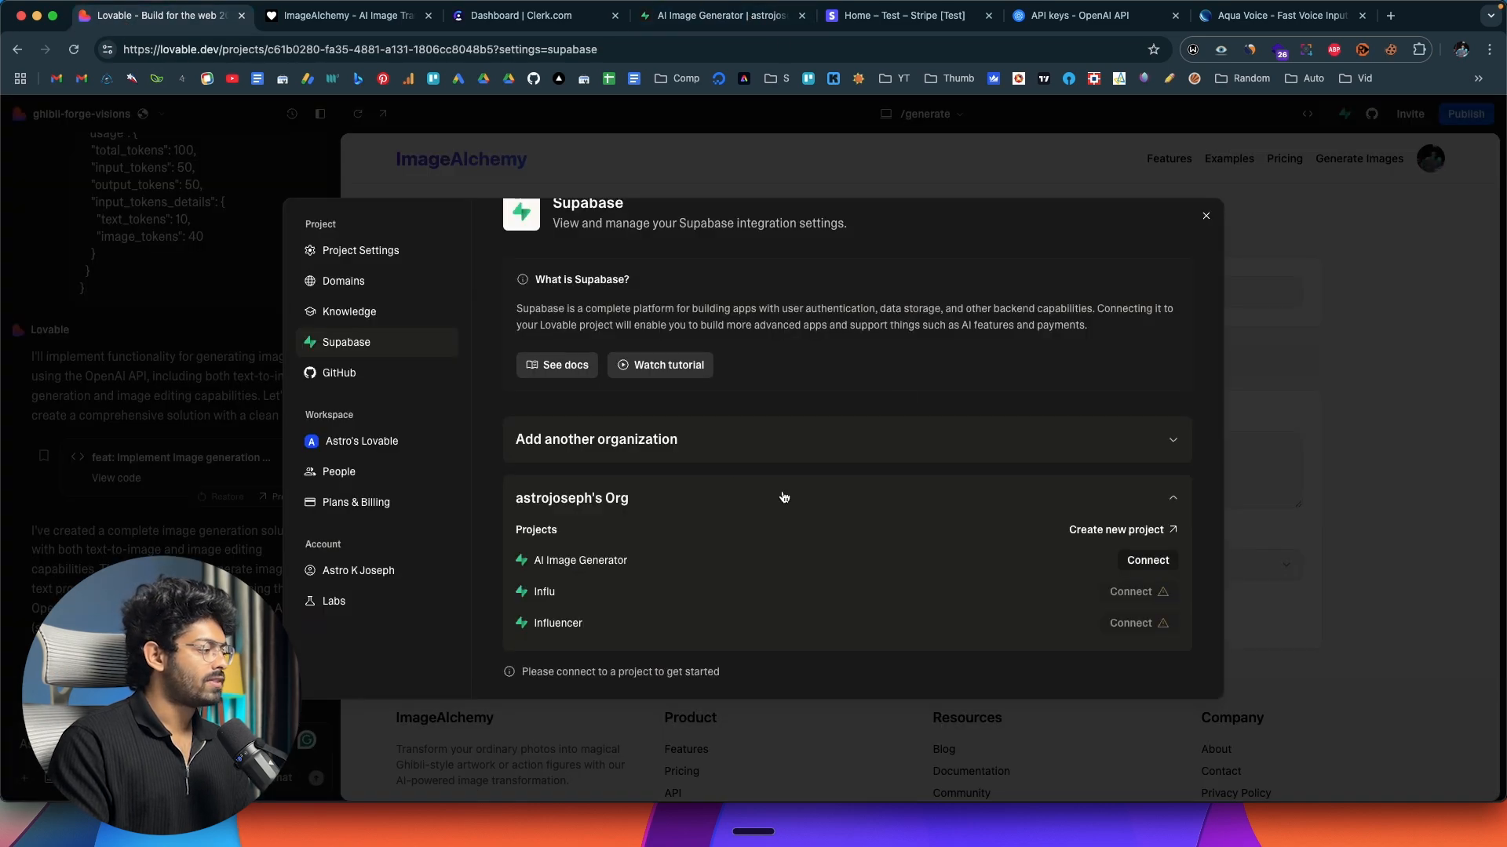
left_click(1166, 449)
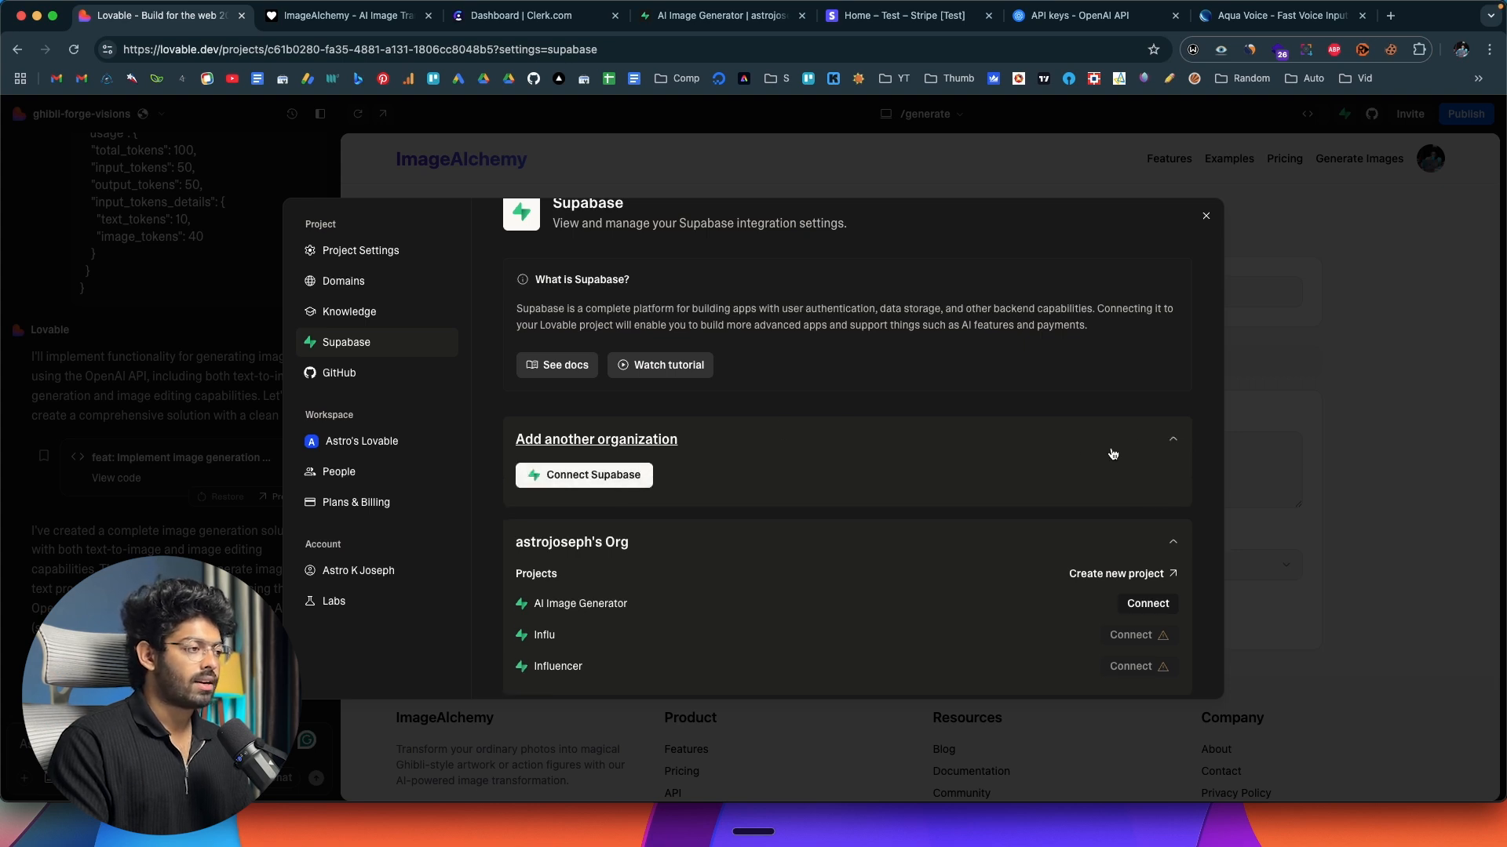
left_click(1175, 442)
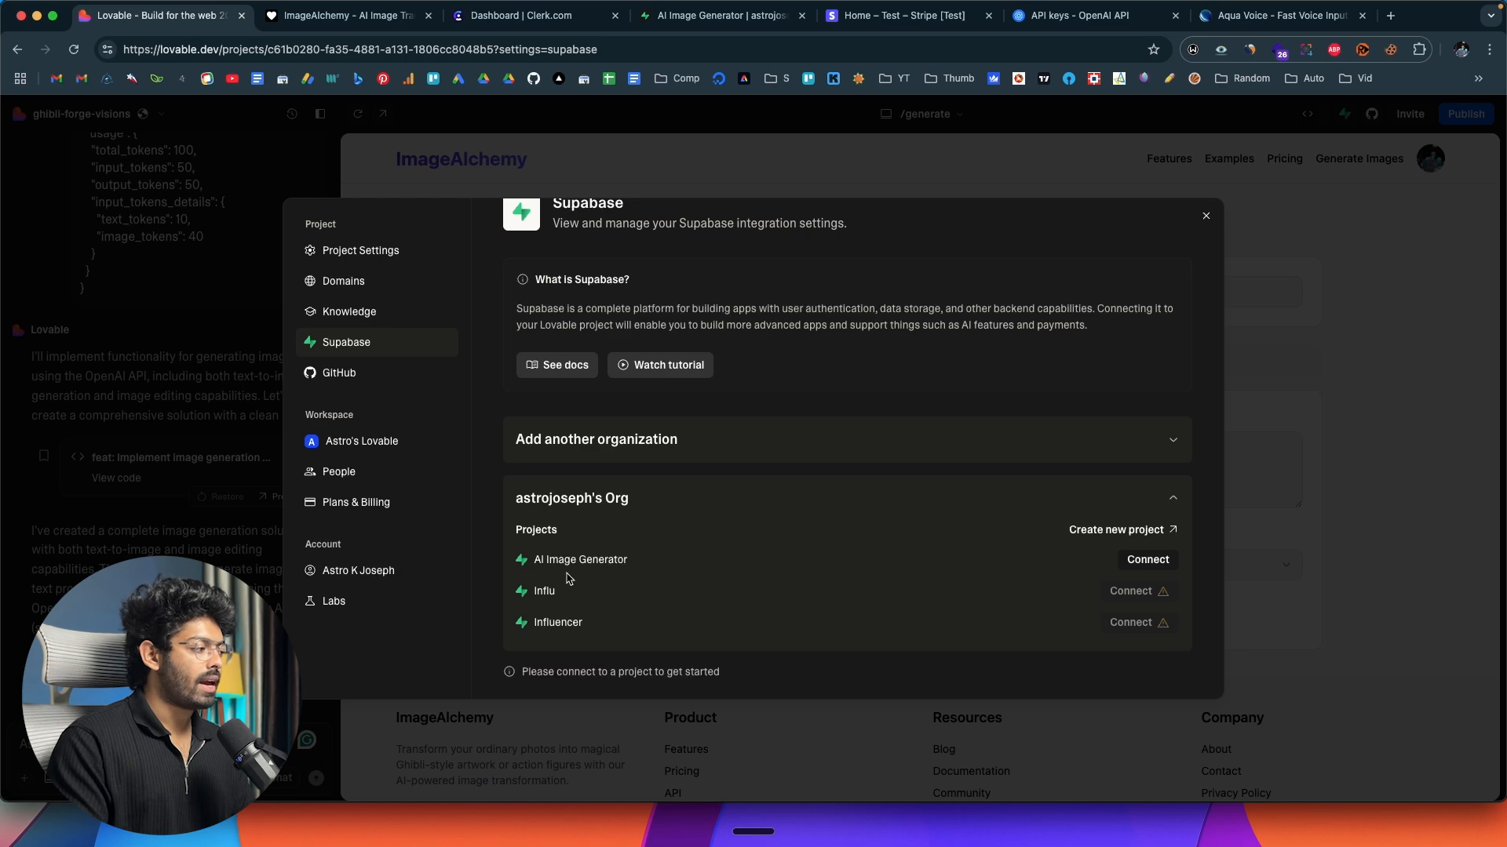
left_click(744, 17)
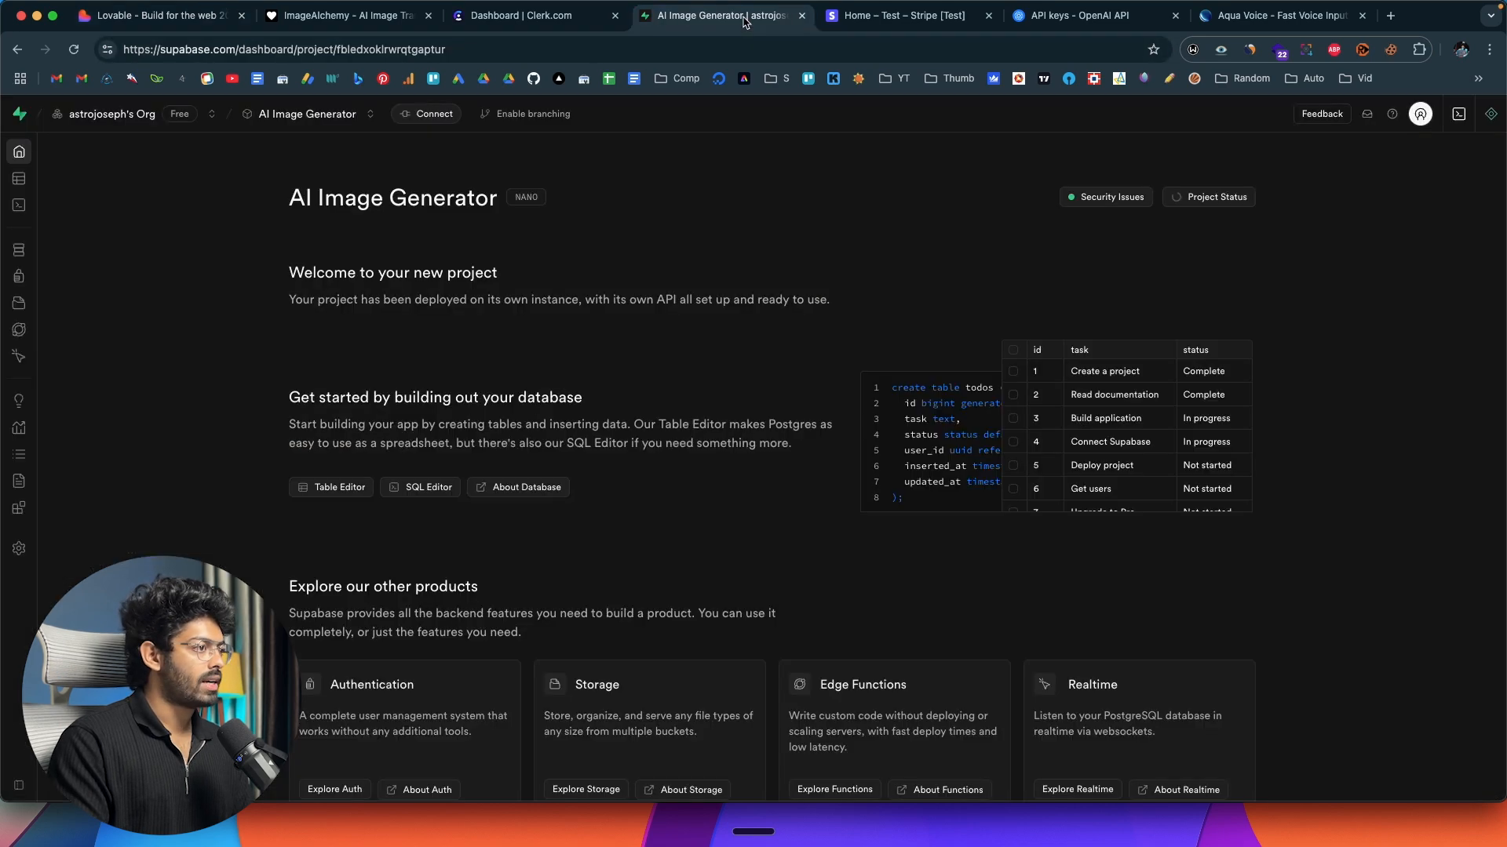
left_click(183, 19)
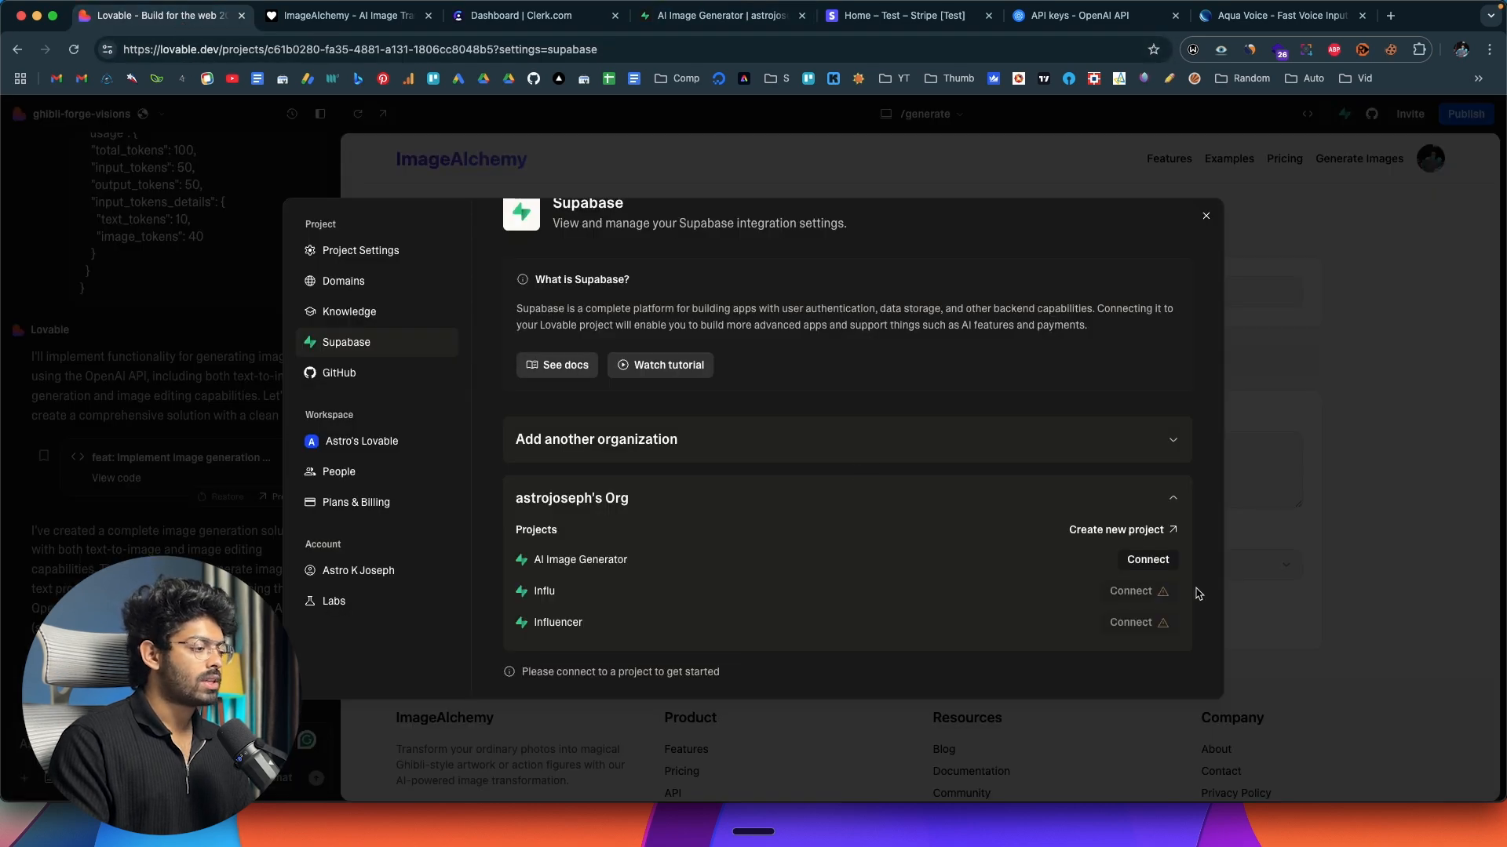
Connect the Lovable project to the AI Image Generator Supabase project, close the settings, and review the connection reply in the chat.
left_click(1150, 561)
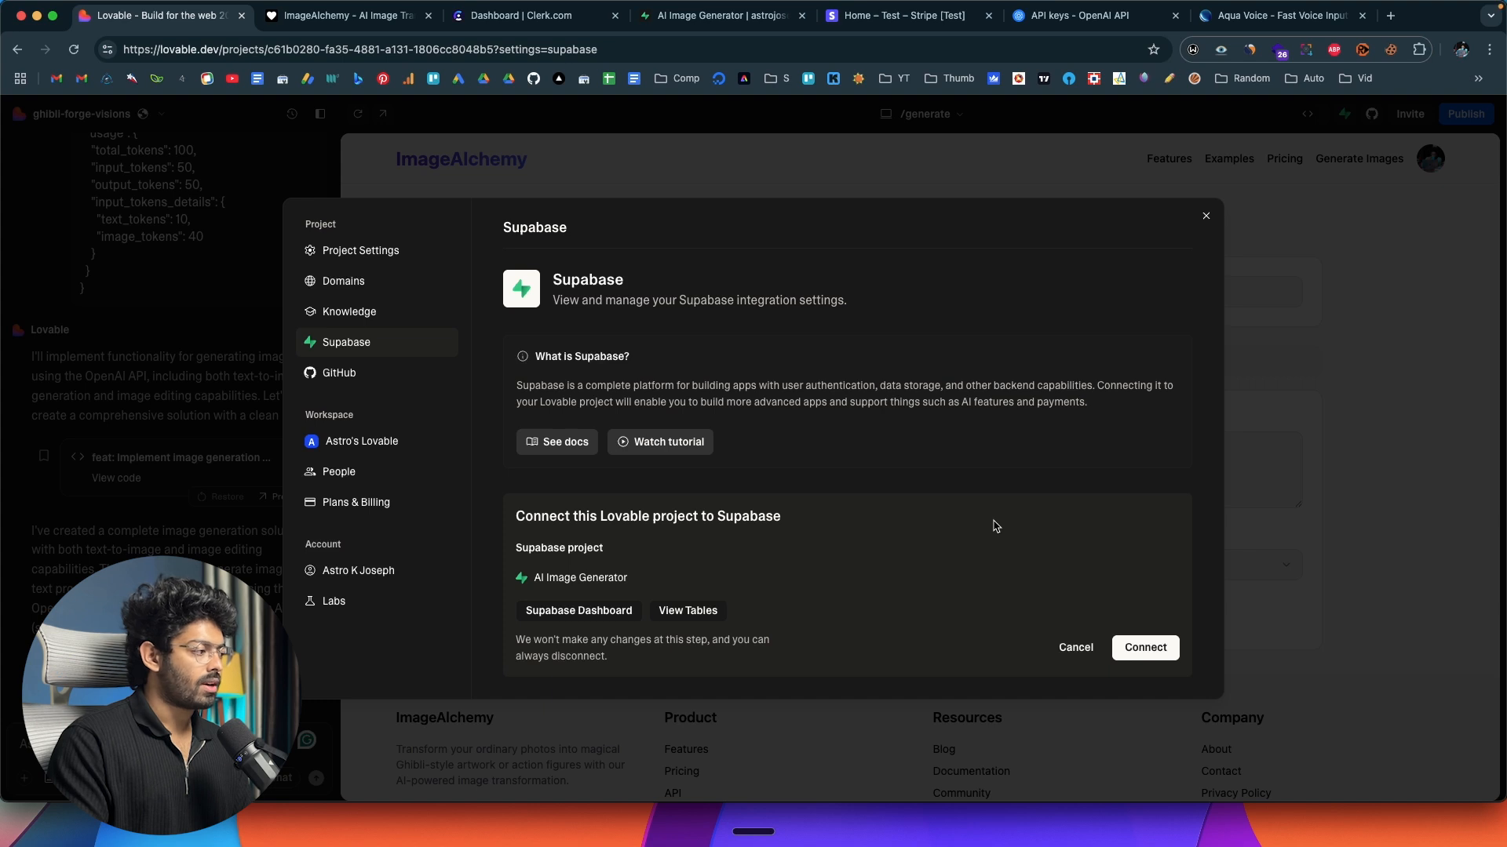
left_click(1146, 649)
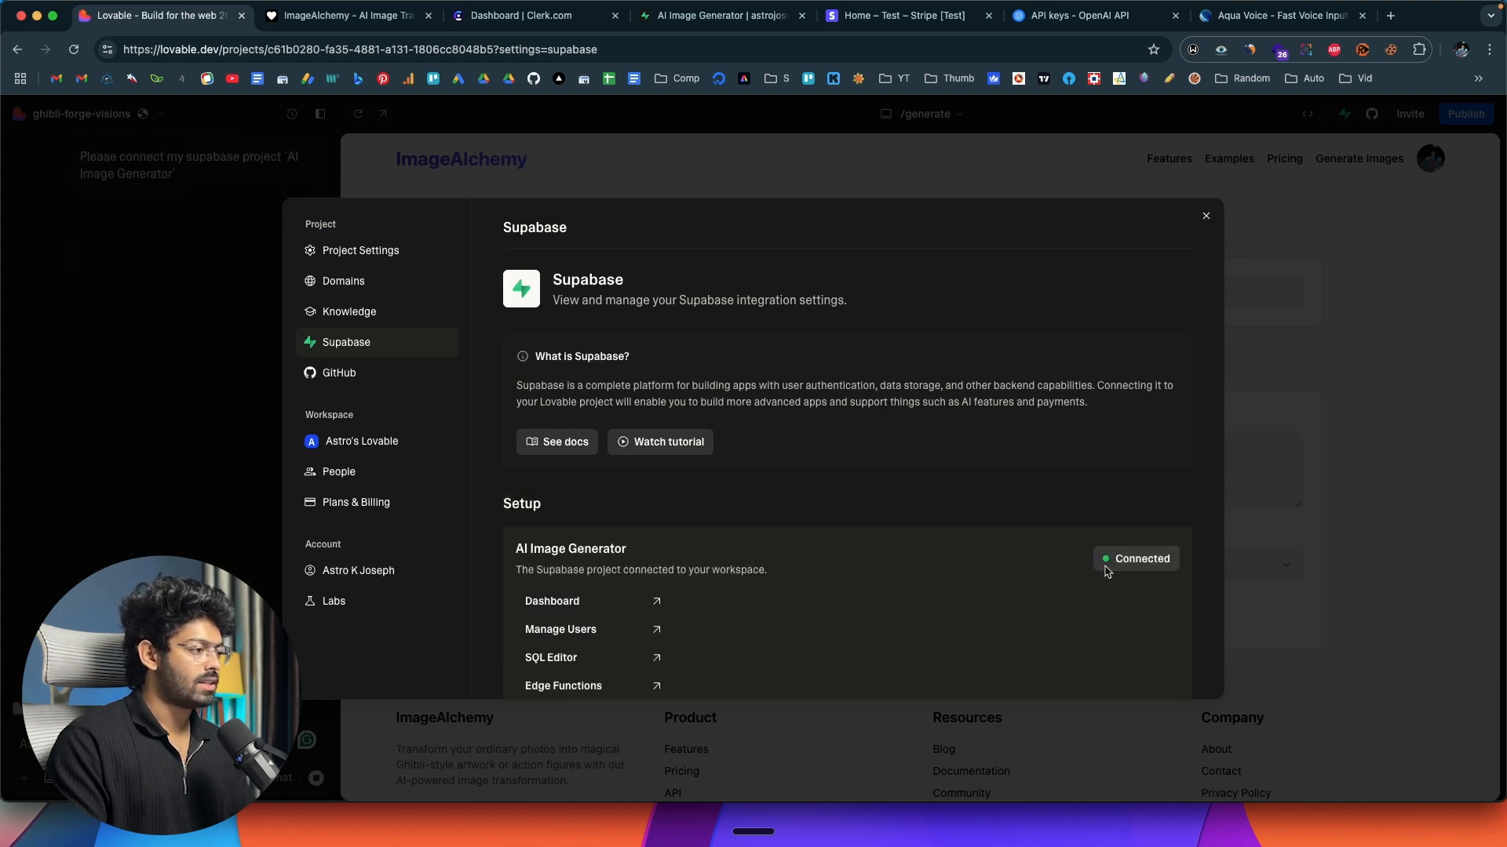
left_click(1207, 218)
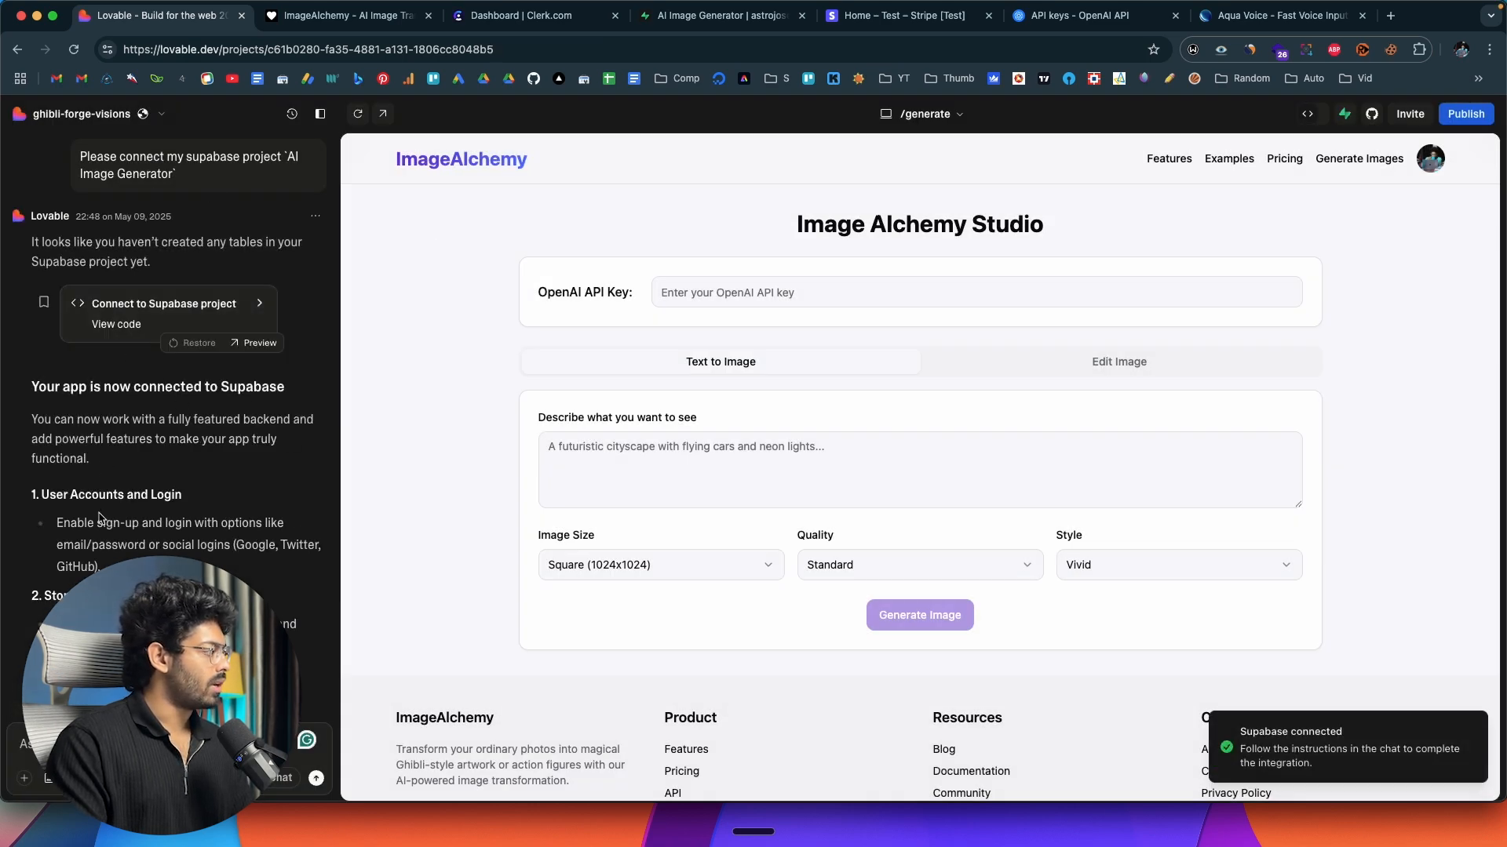
scroll(102, 519, "down", 4)
scroll(98, 514, "up", 5)
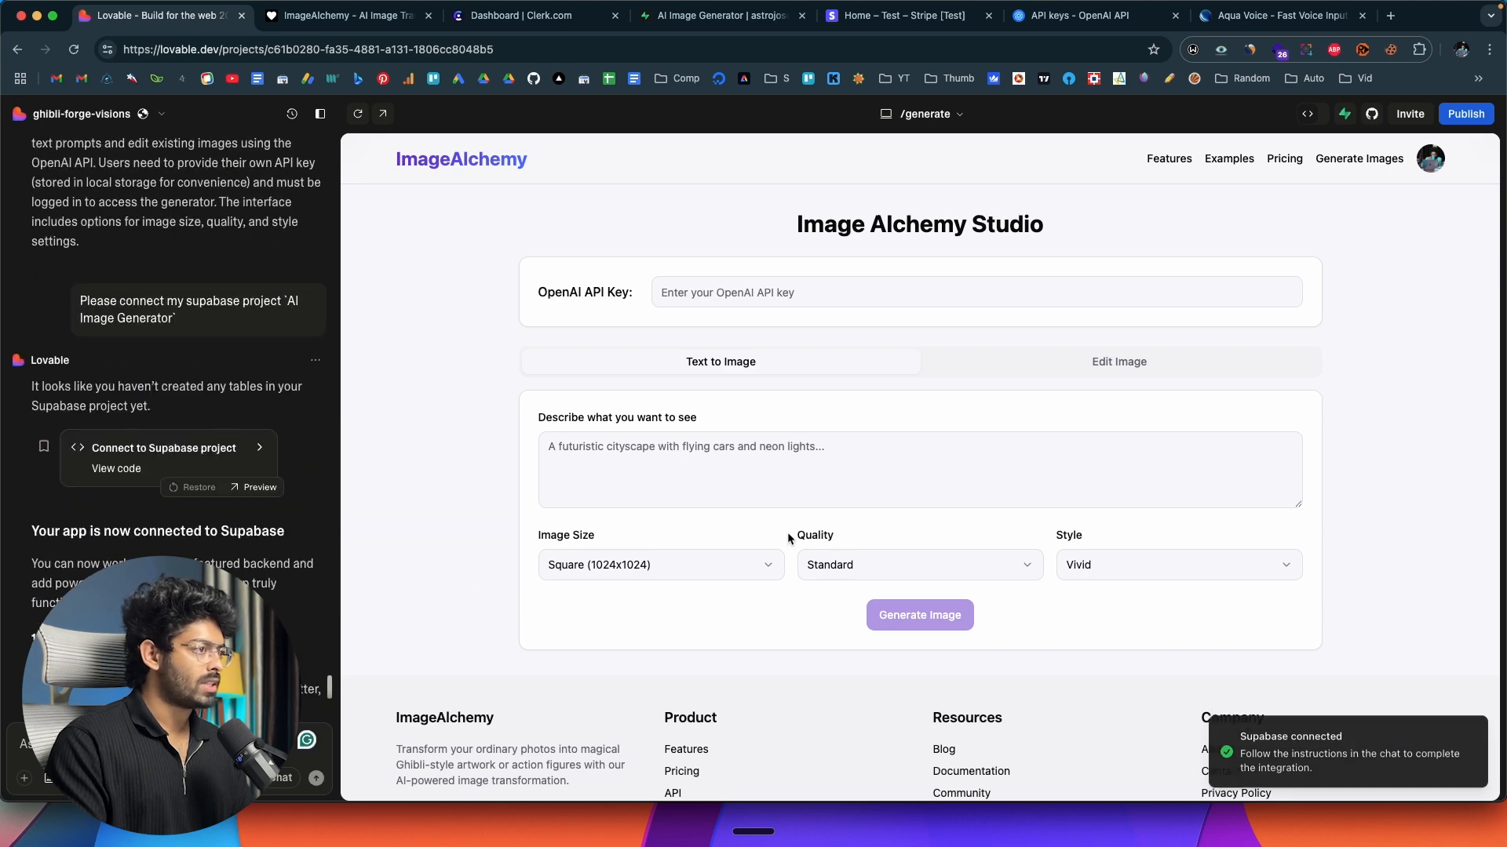
Switch to Supabase and check the status of each service in the AI Image Generator project.
left_click(730, 17)
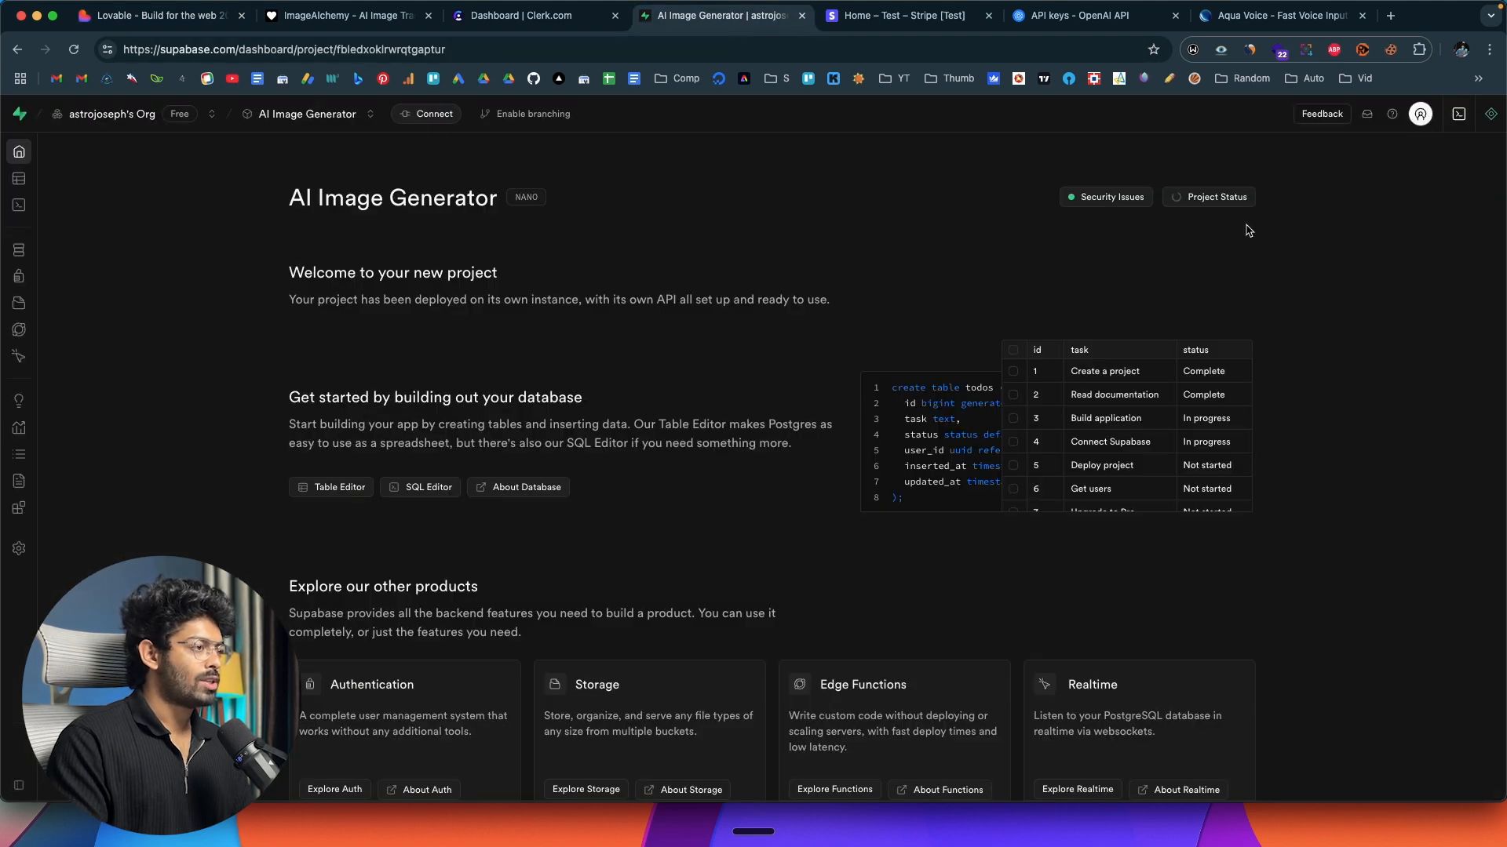
left_click(1229, 199)
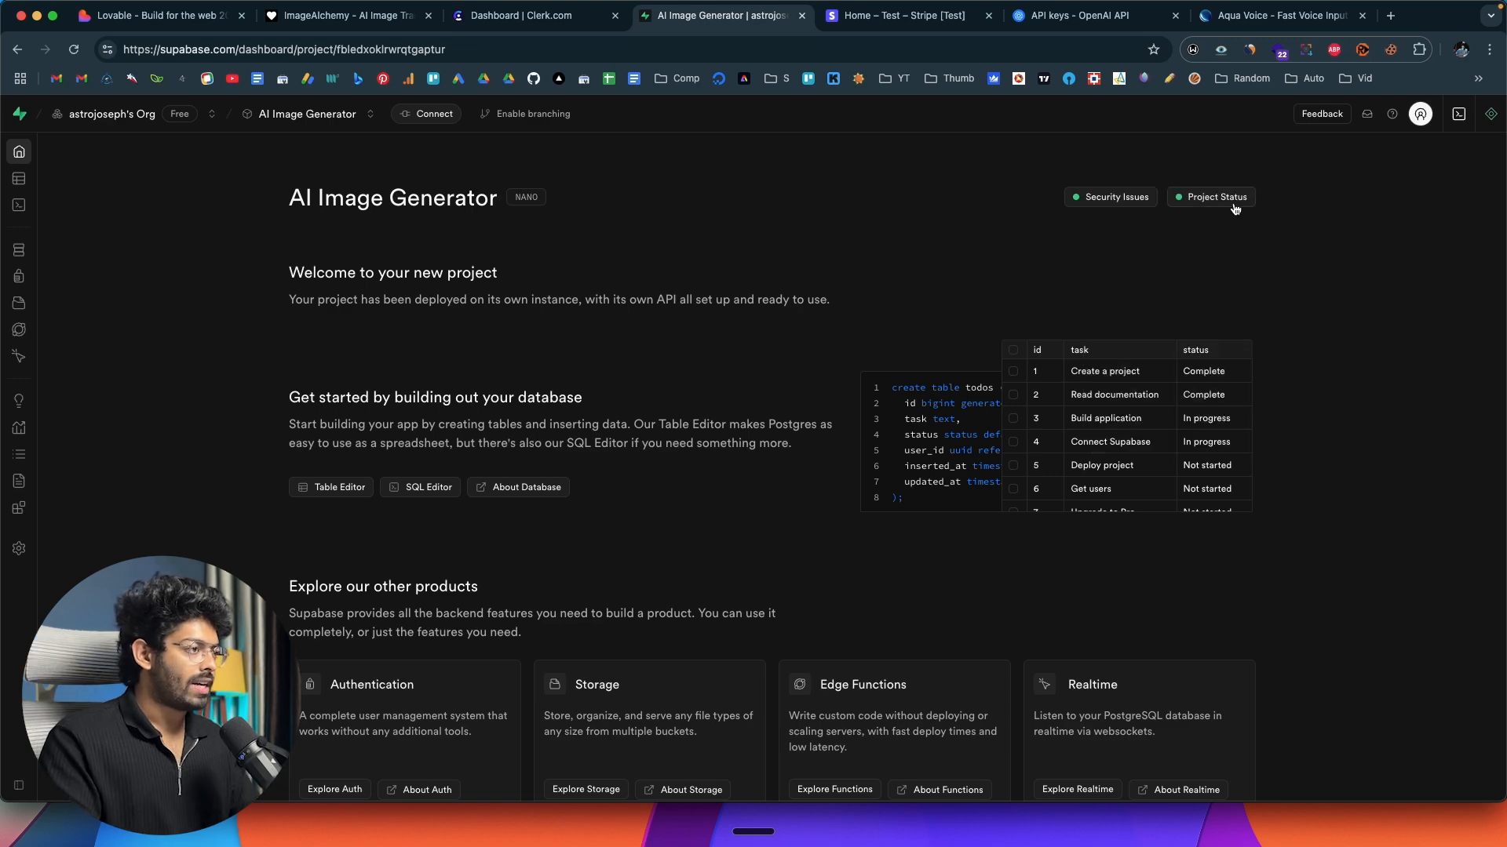
left_click(1233, 205)
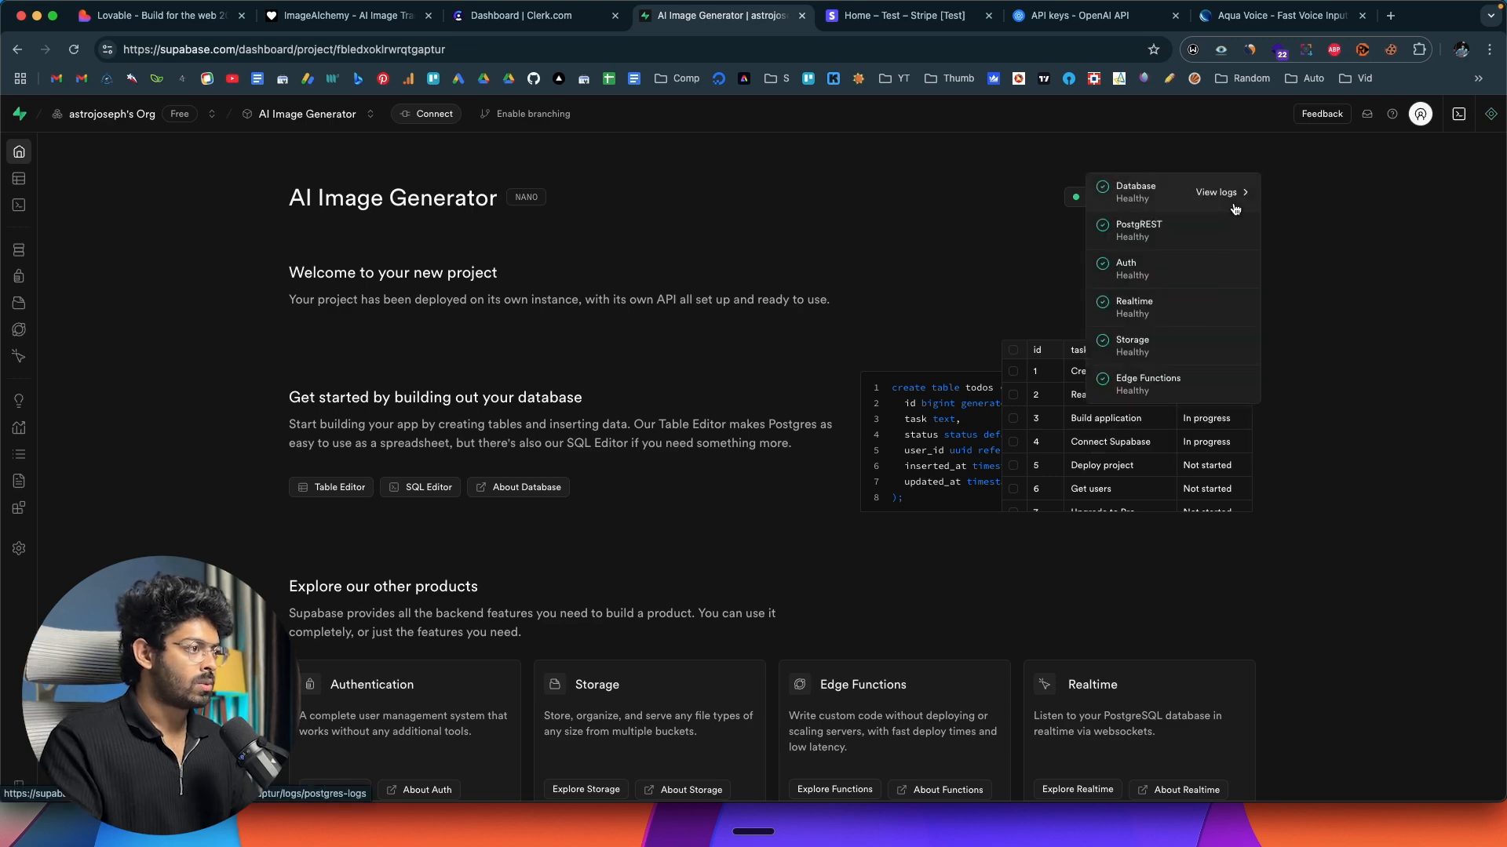
left_click(1332, 295)
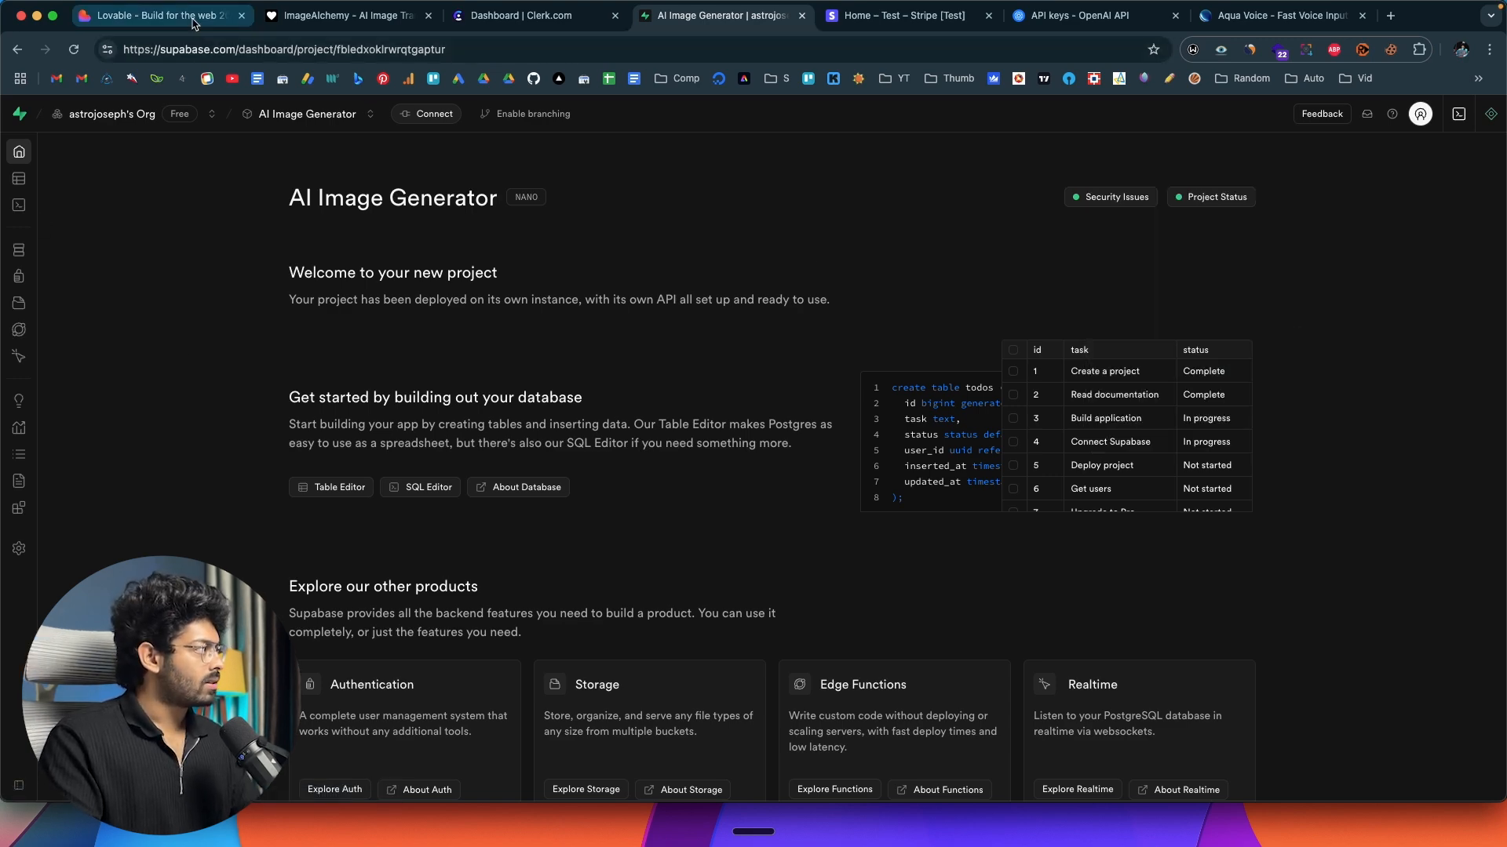
Switch to Lovable and send a prompt asking that users generate images with the owner's API key instead of bringing their own, with charging planned.
left_click(157, 15)
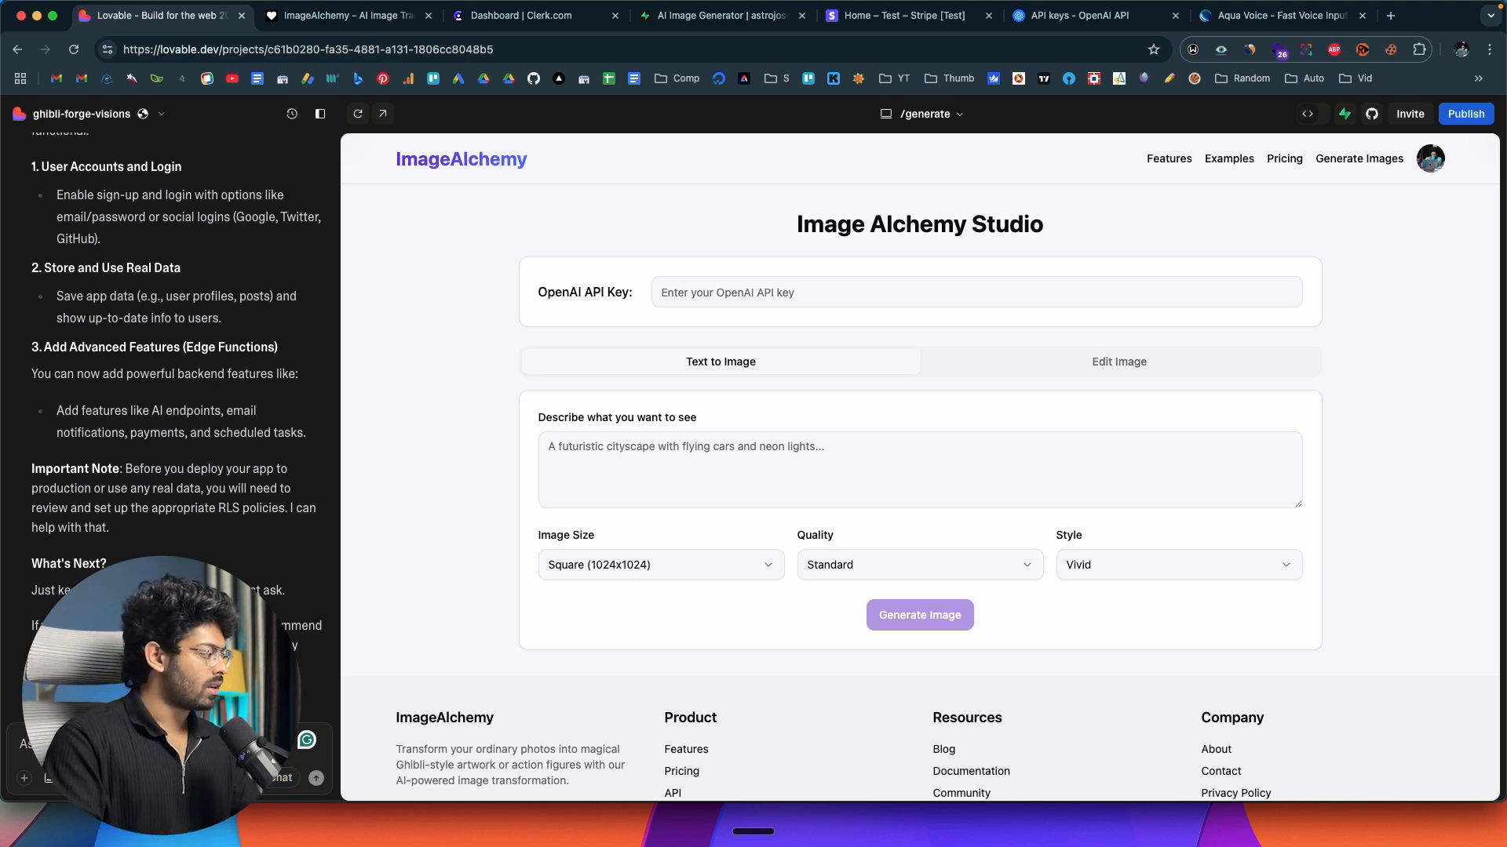
left_click(20, 744)
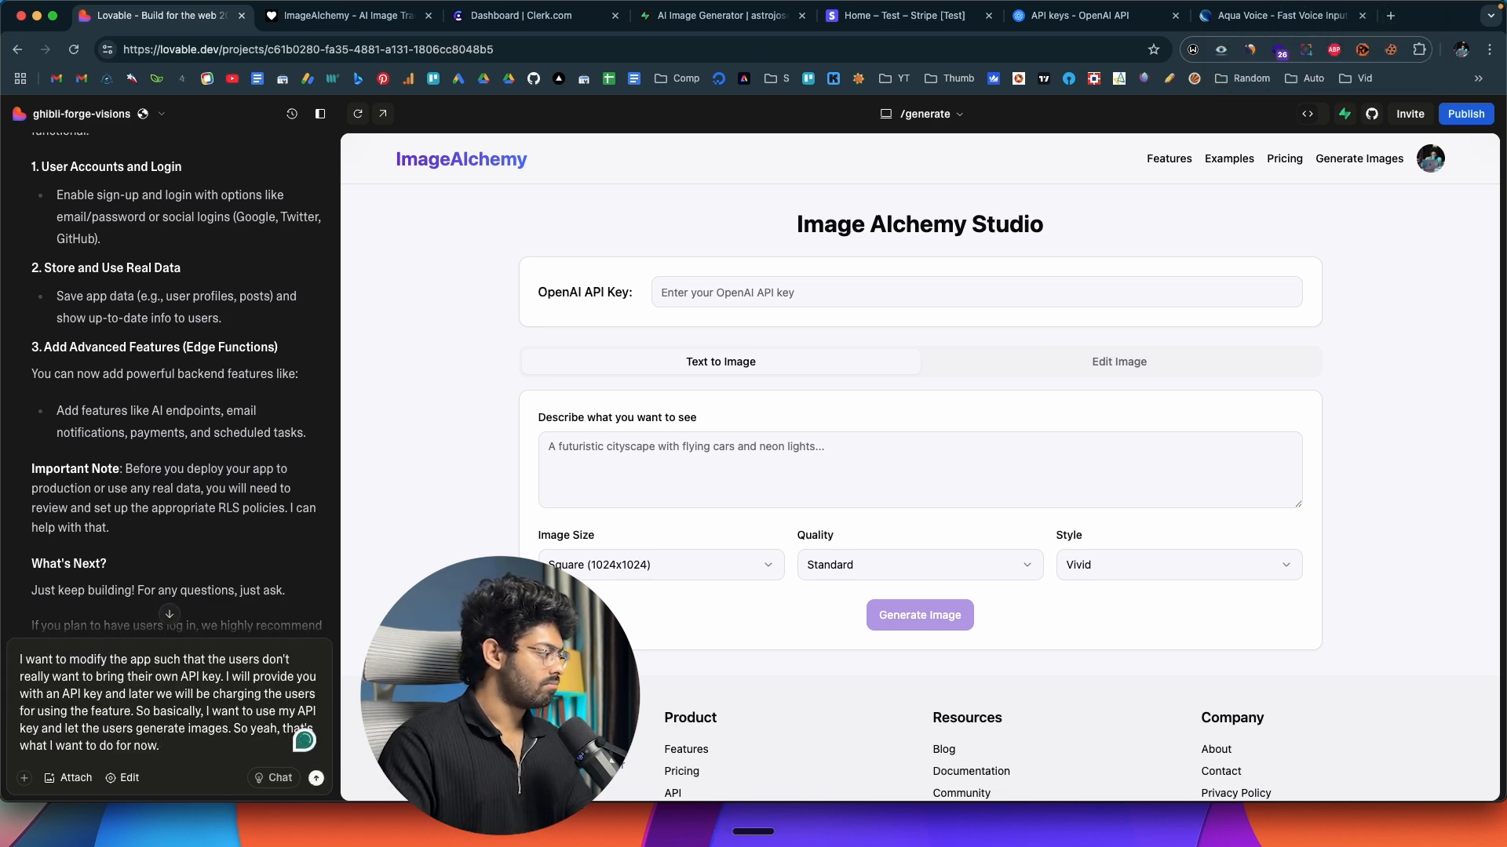
key("Return")
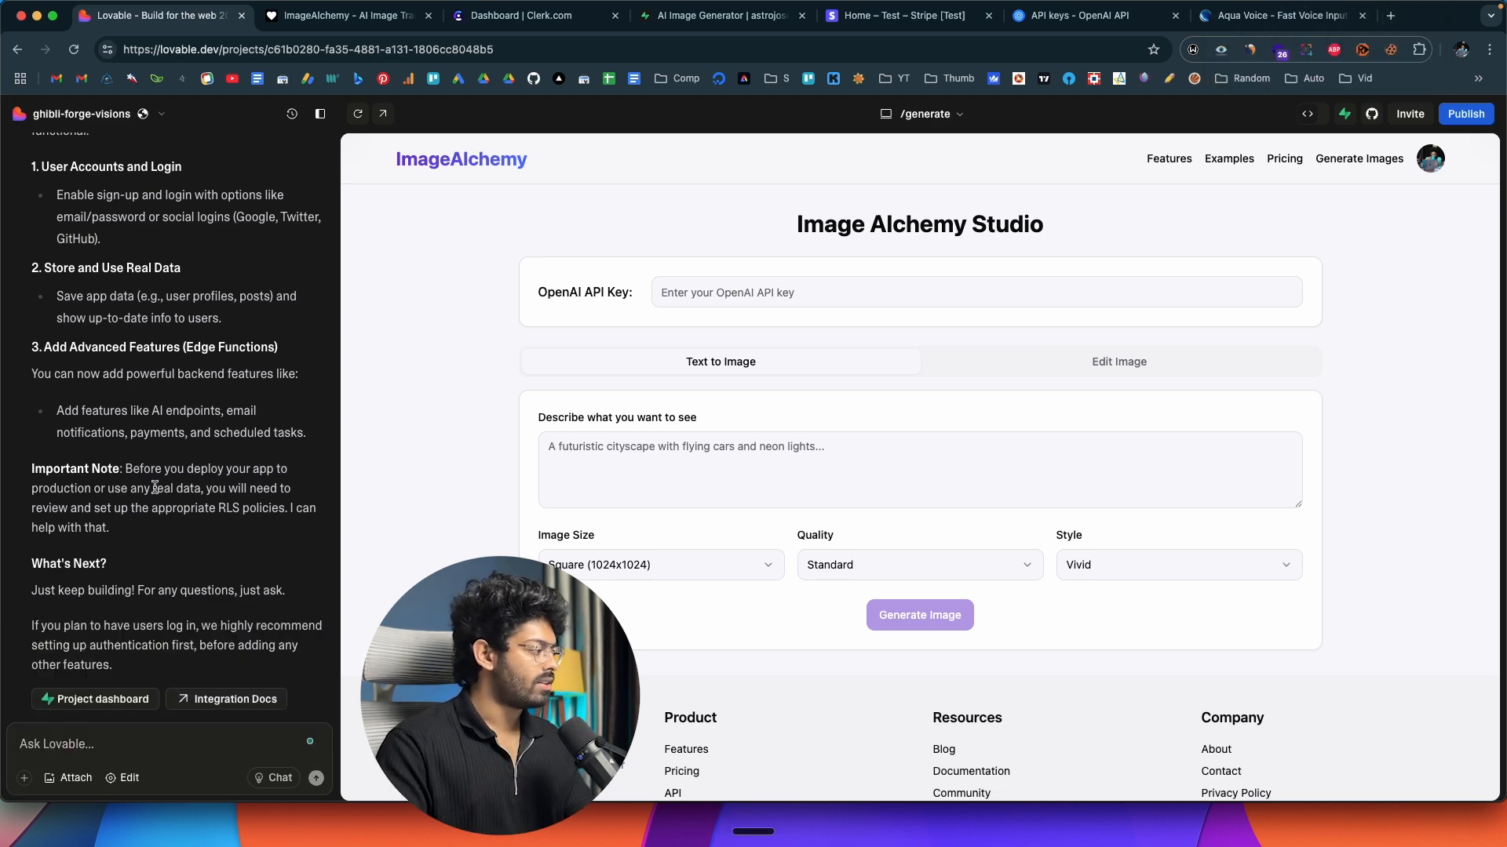
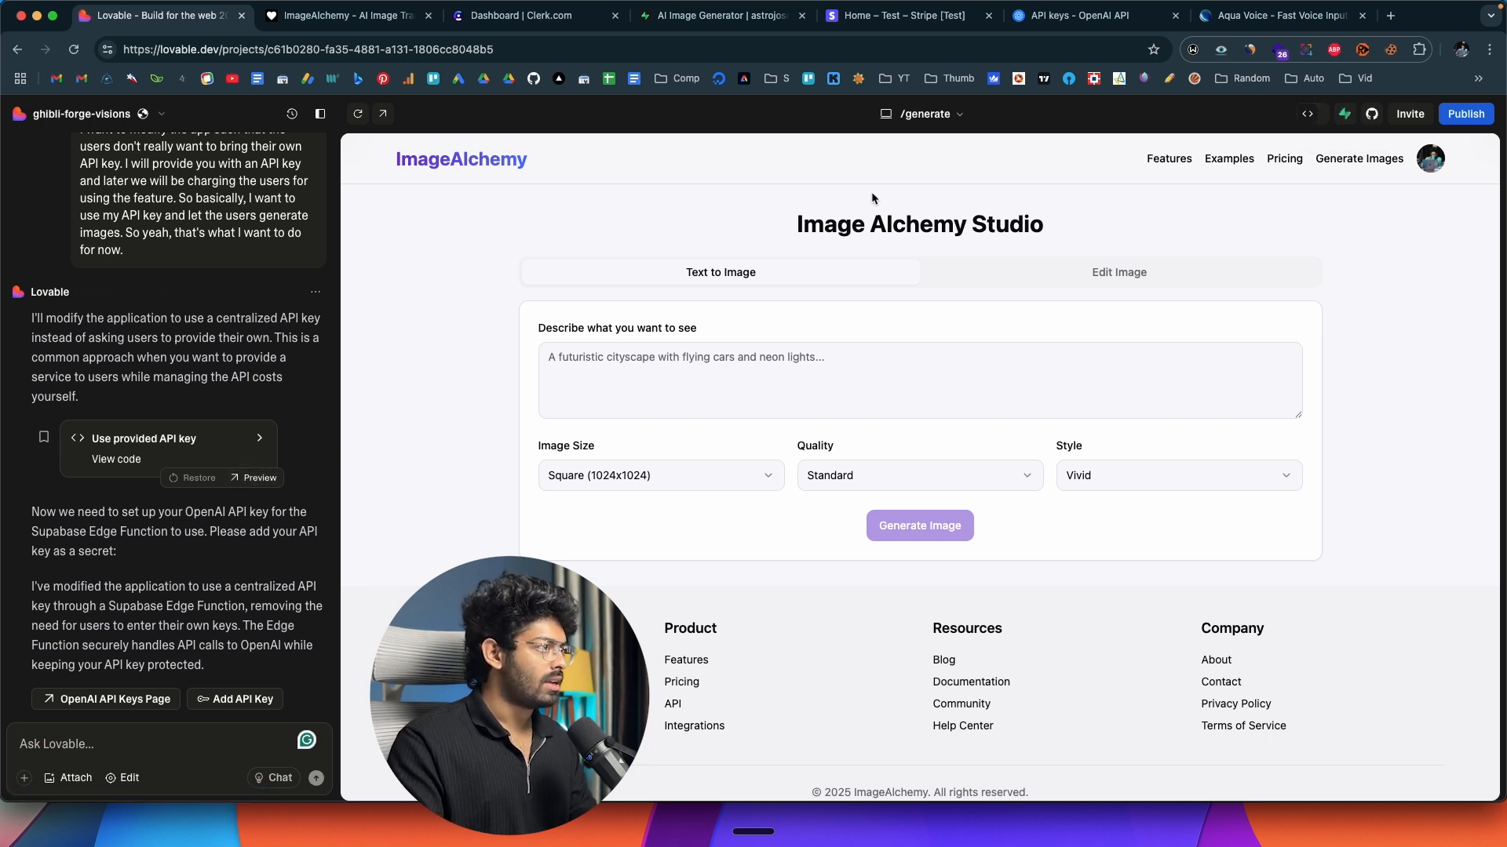
Copy the new OpenAI secret key, submit it as the OpenAI API key in the Lovable project, and decline the browser's password update.
left_click(1081, 17)
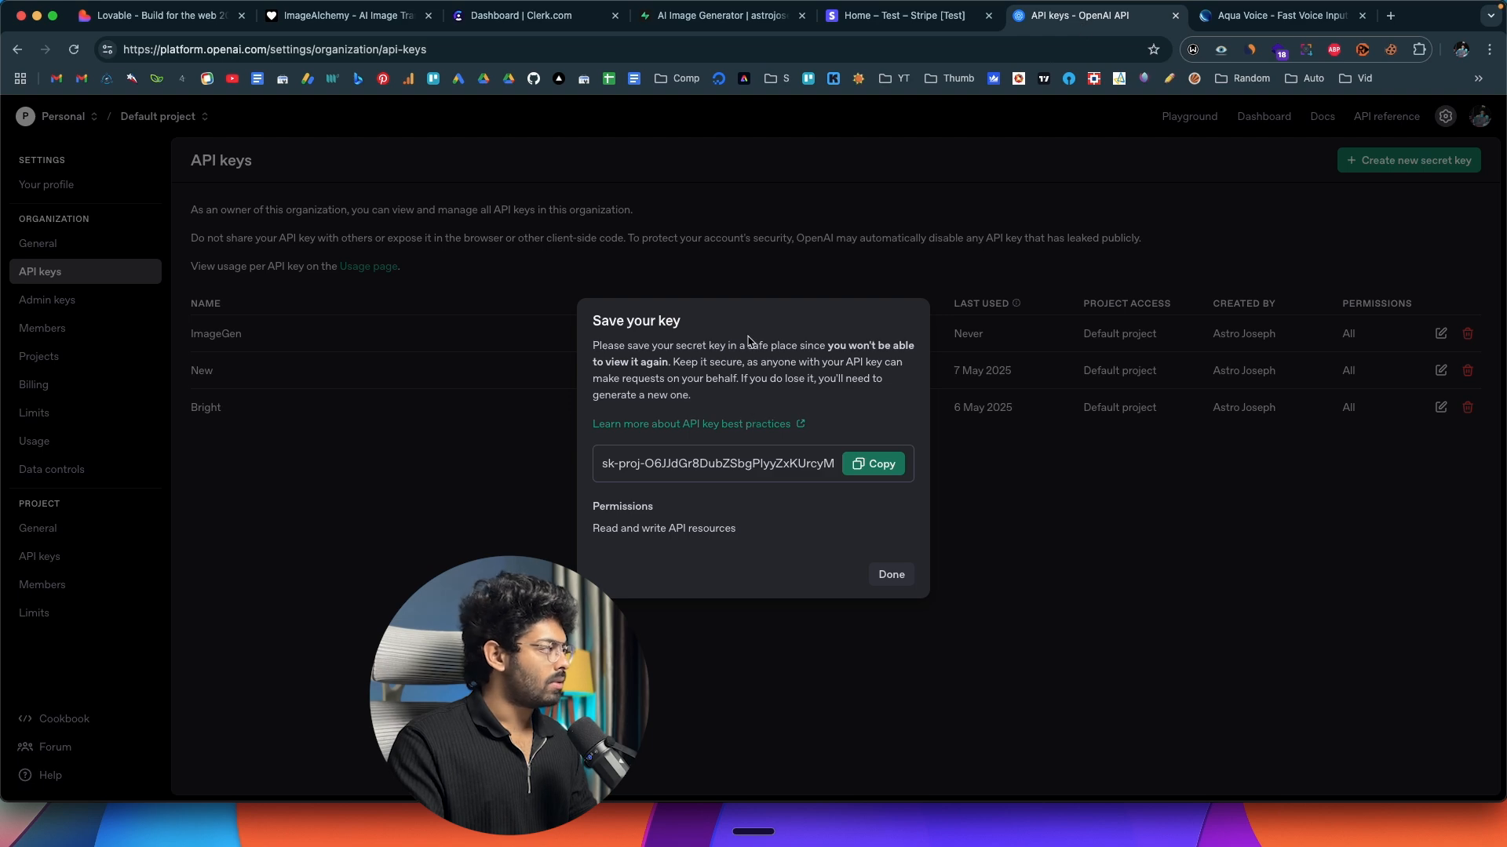
left_click(873, 464)
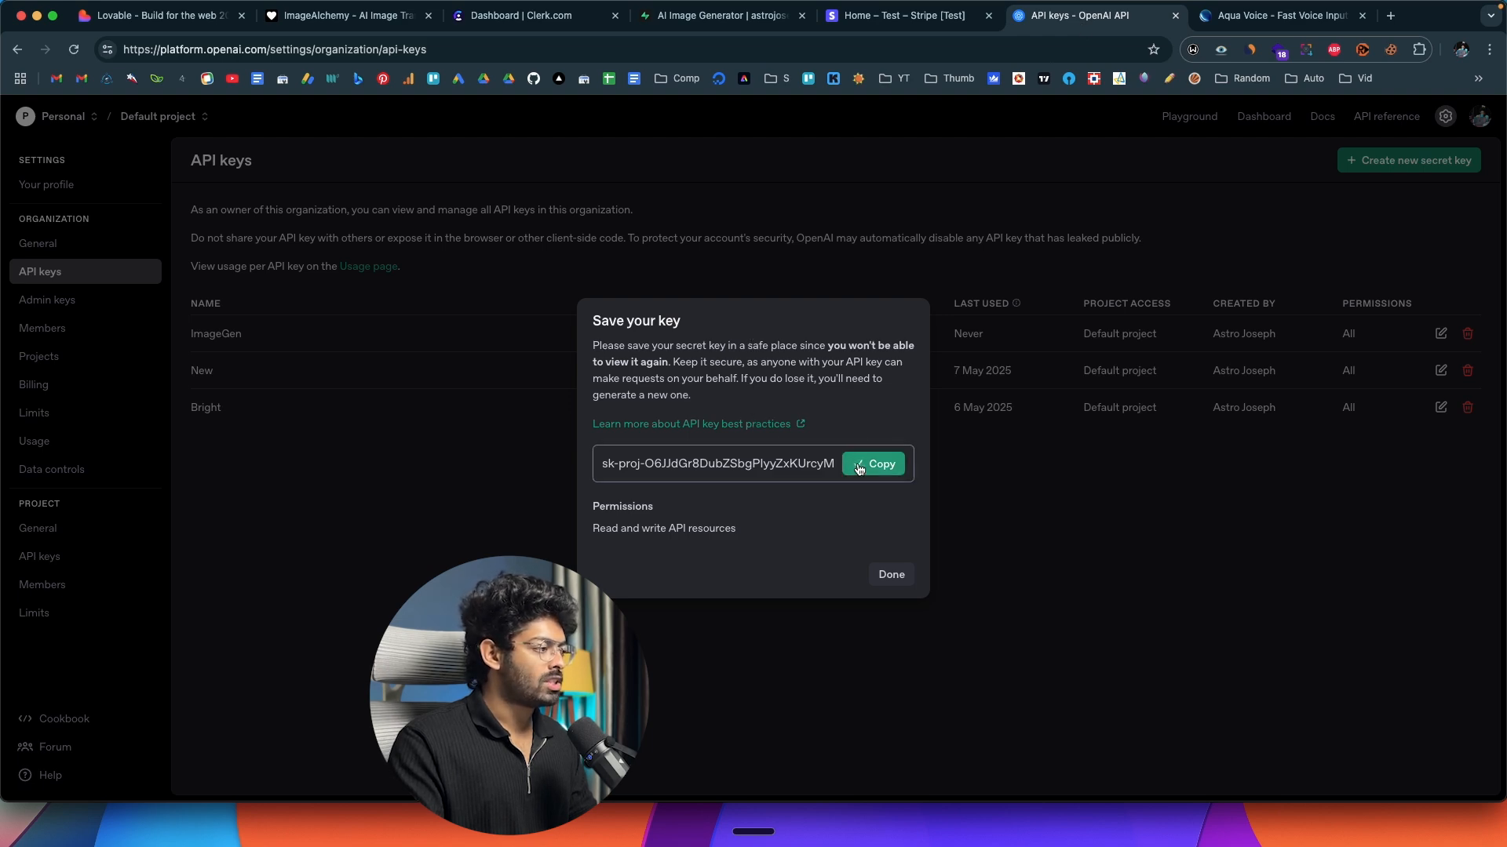
left_click(150, 16)
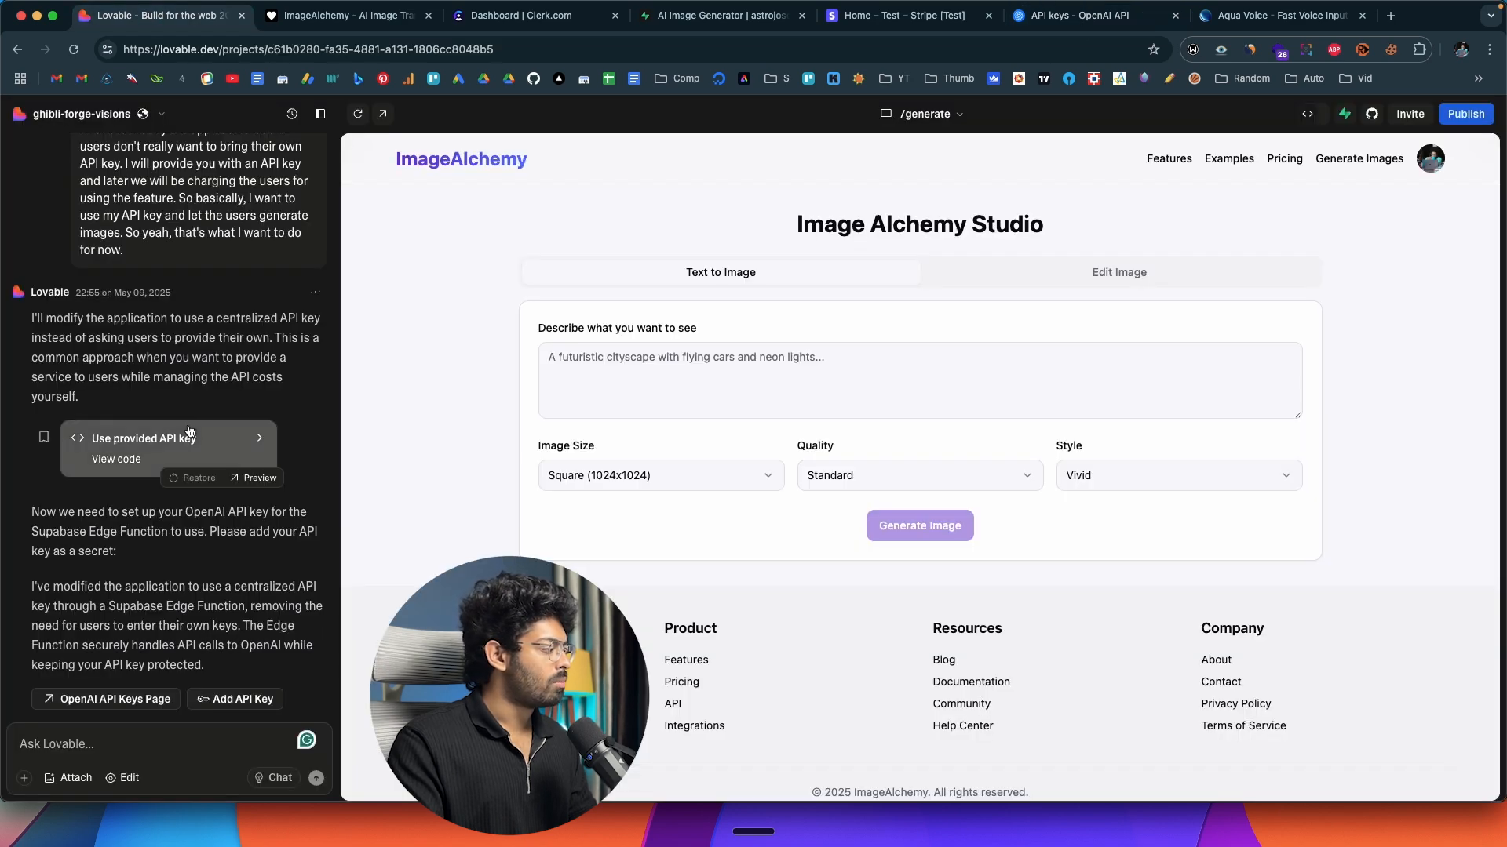
left_click(225, 699)
left_click(665, 479)
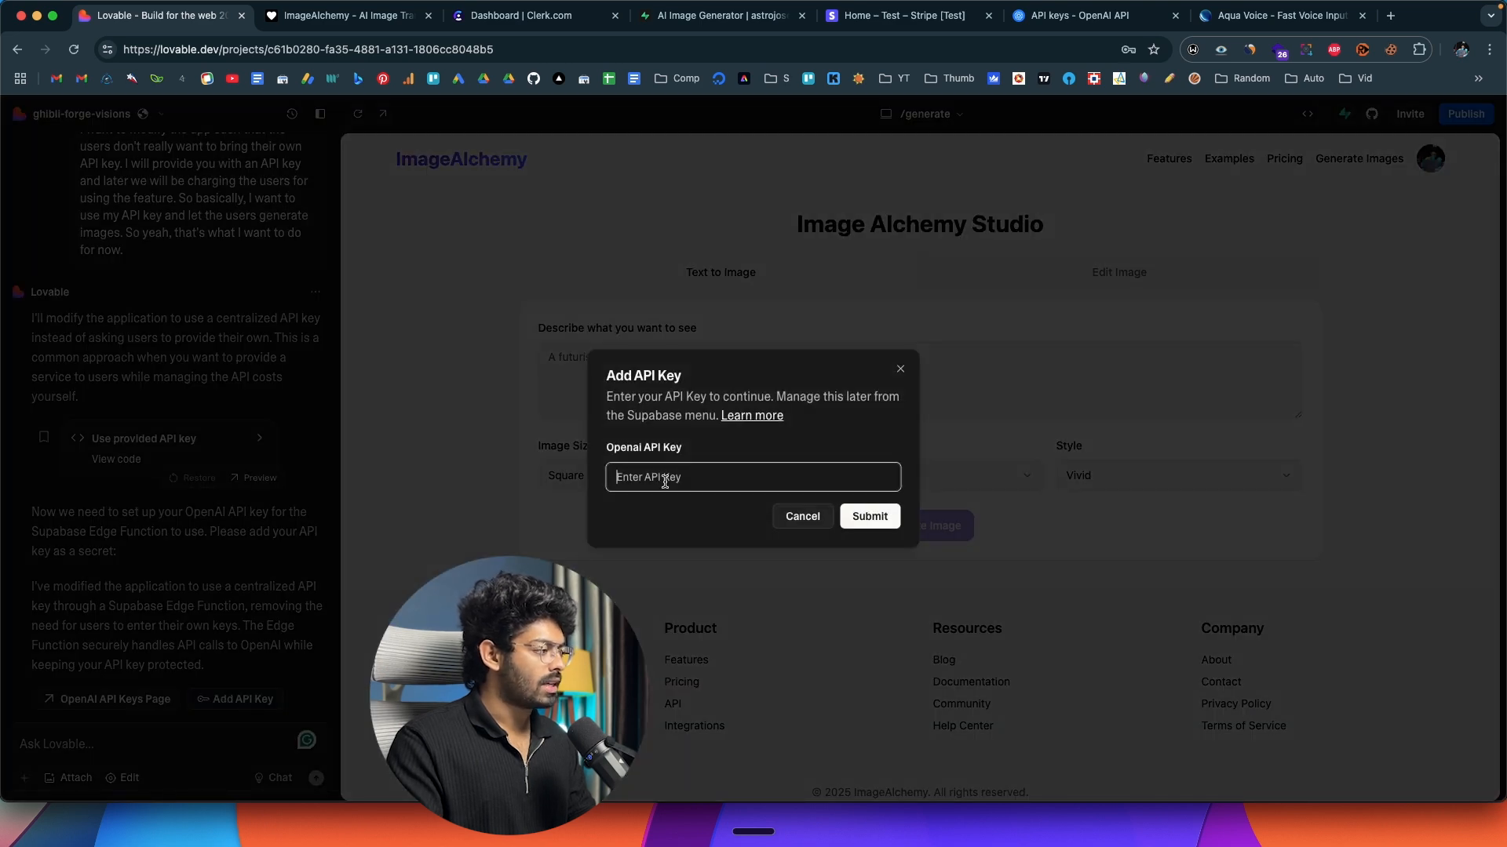
key("super+v")
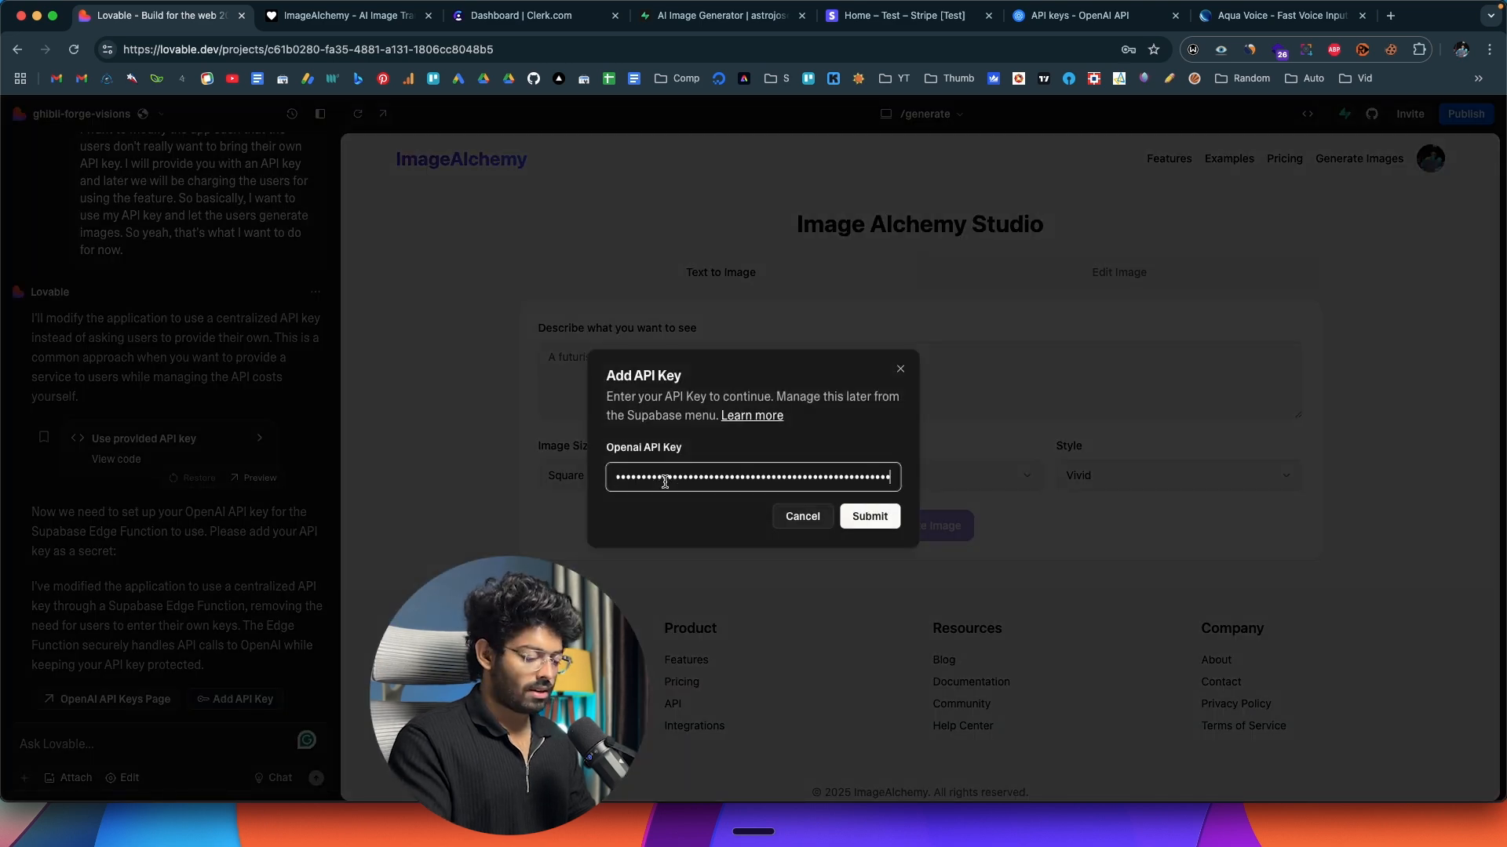
left_click(870, 516)
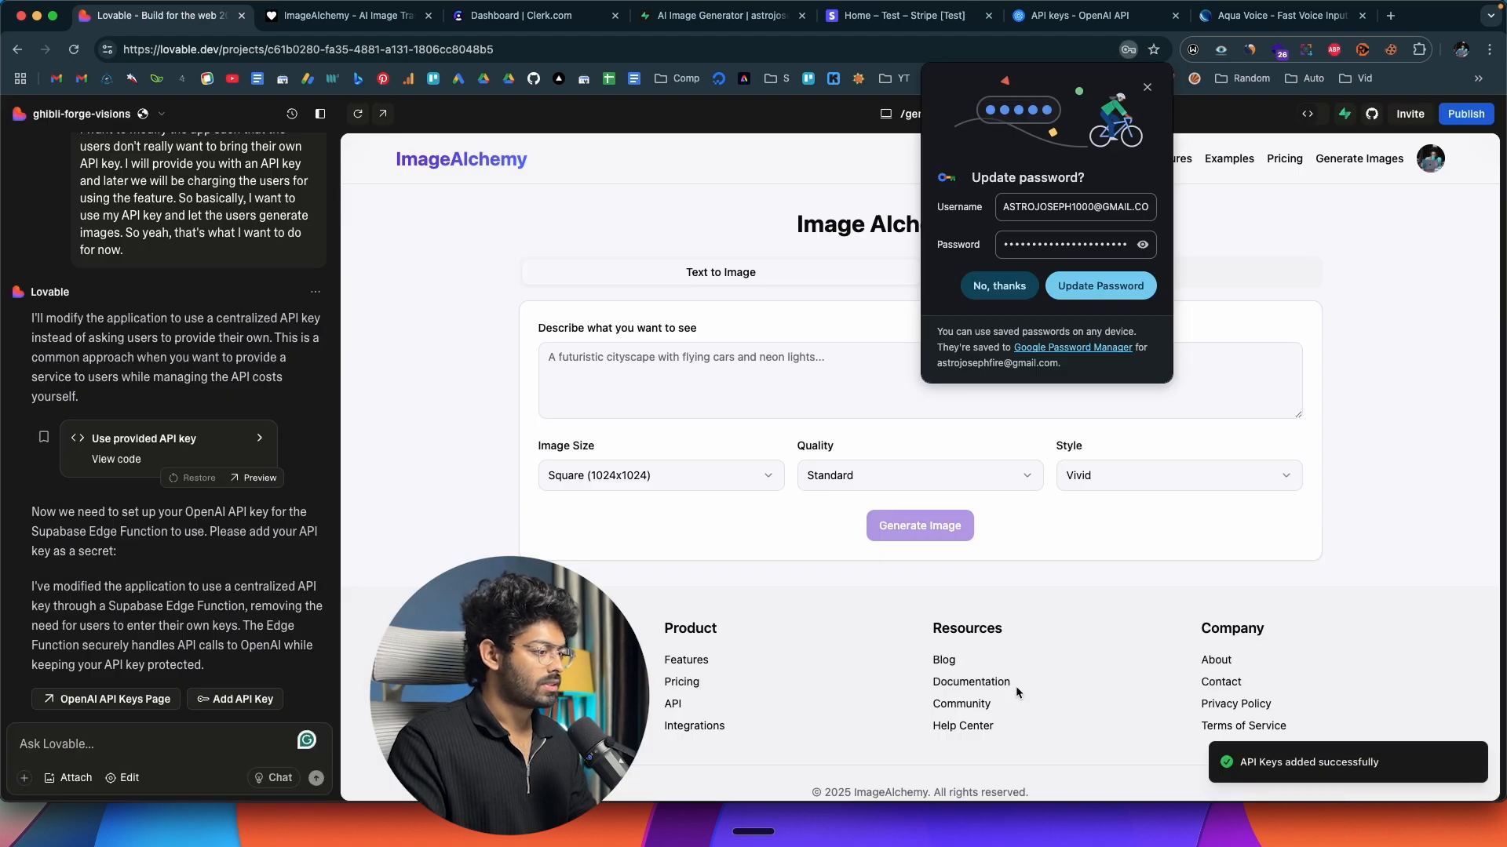
left_click(993, 292)
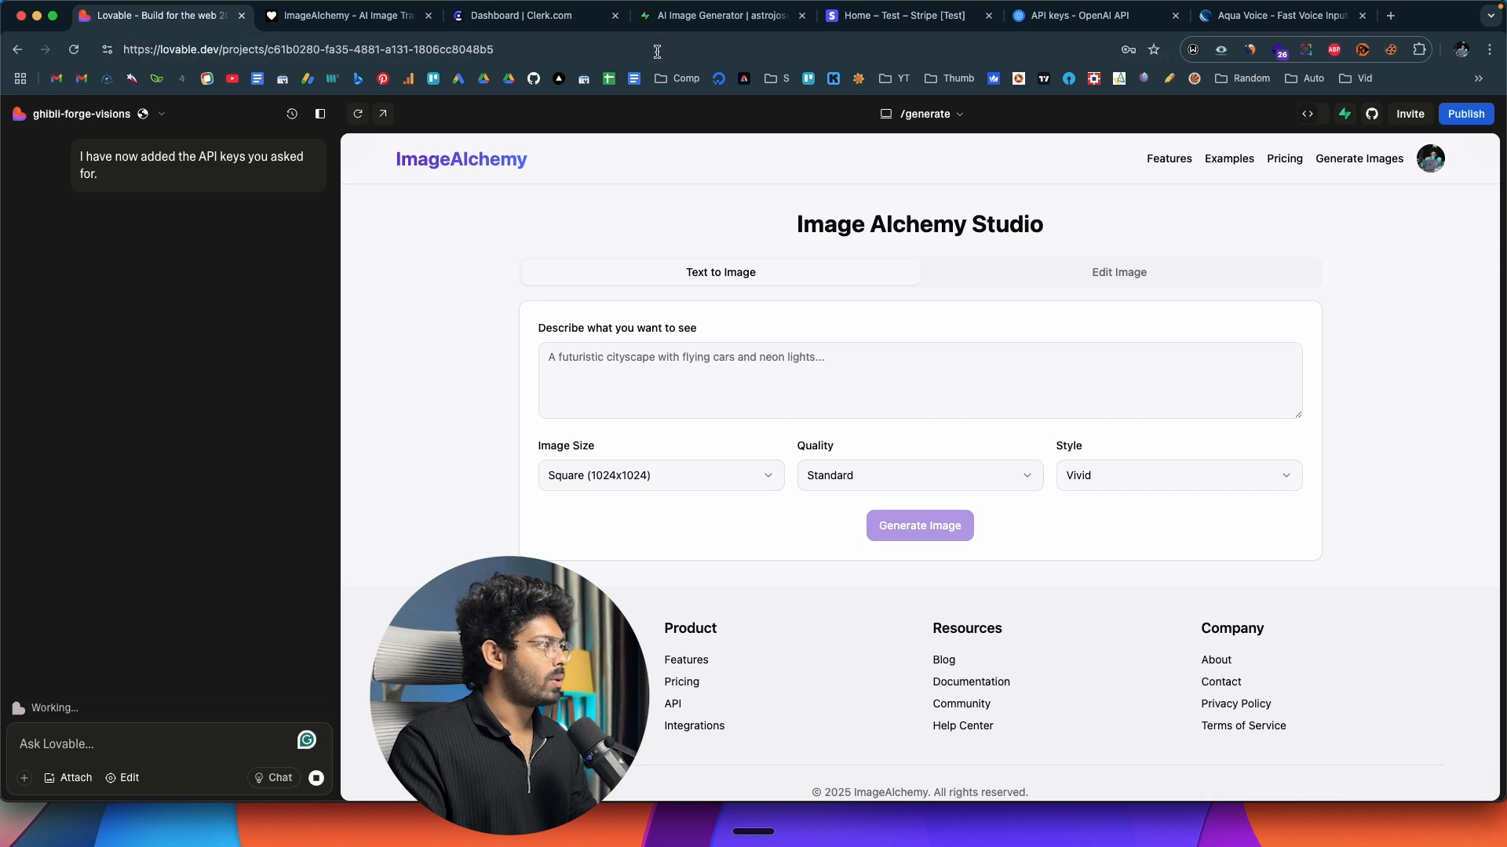
Switch to Supabase and check the AI Image Generator project's edge functions and their stored secrets.
left_click(688, 24)
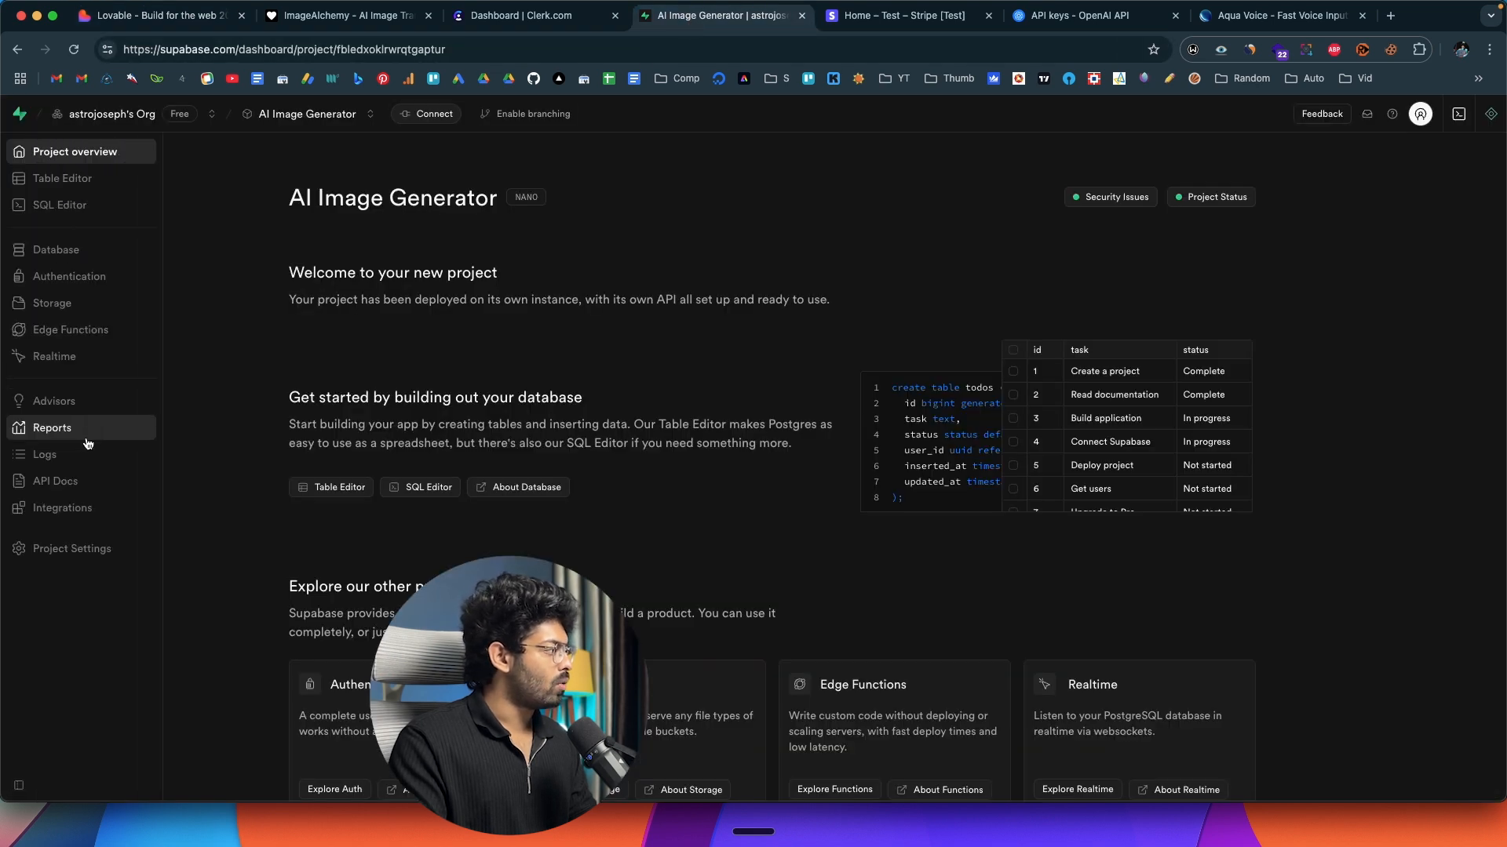
left_click(71, 330)
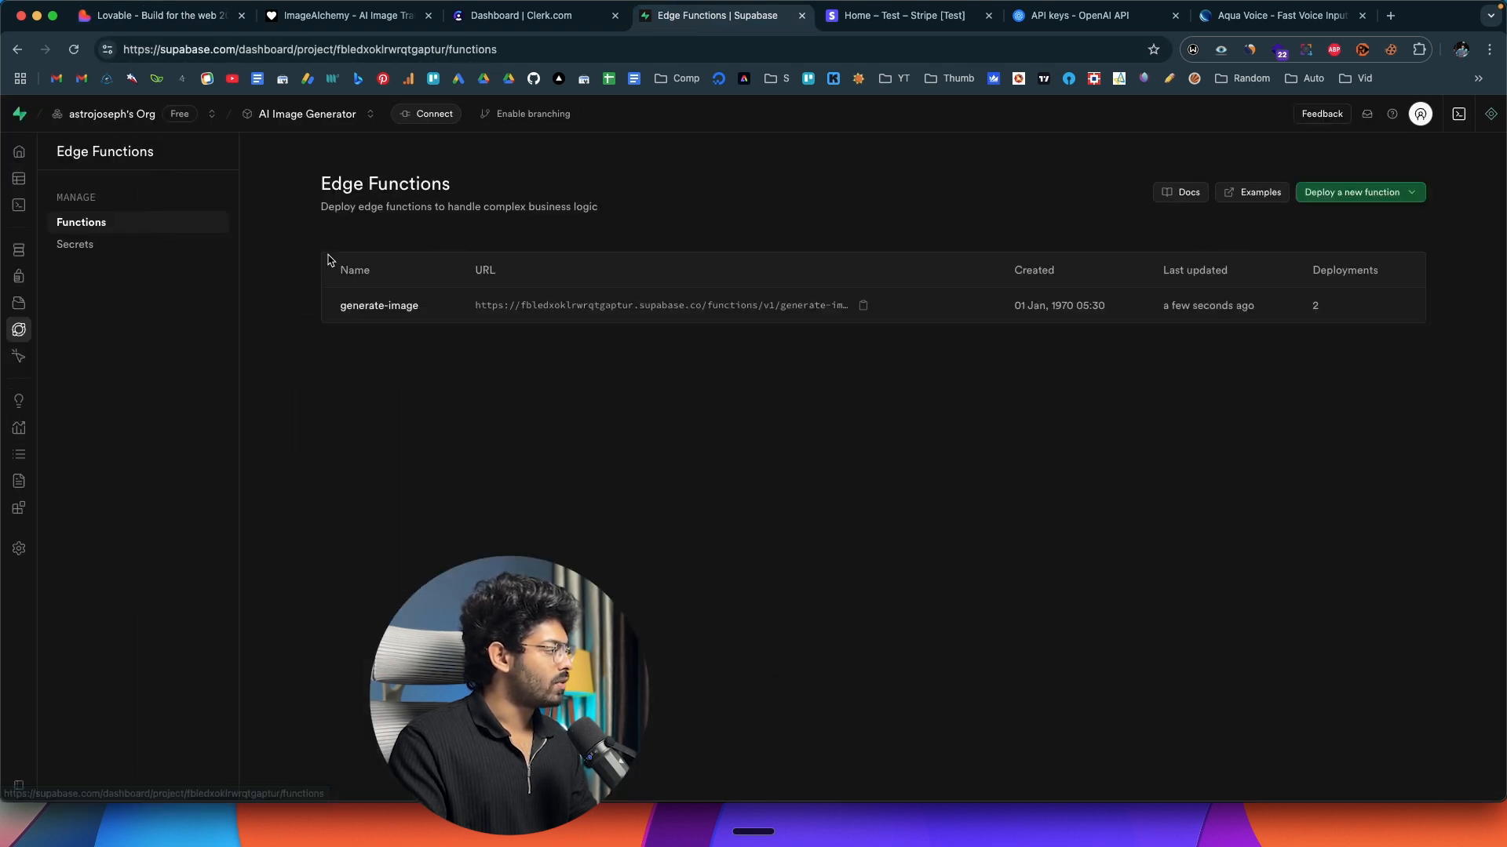
left_click(75, 244)
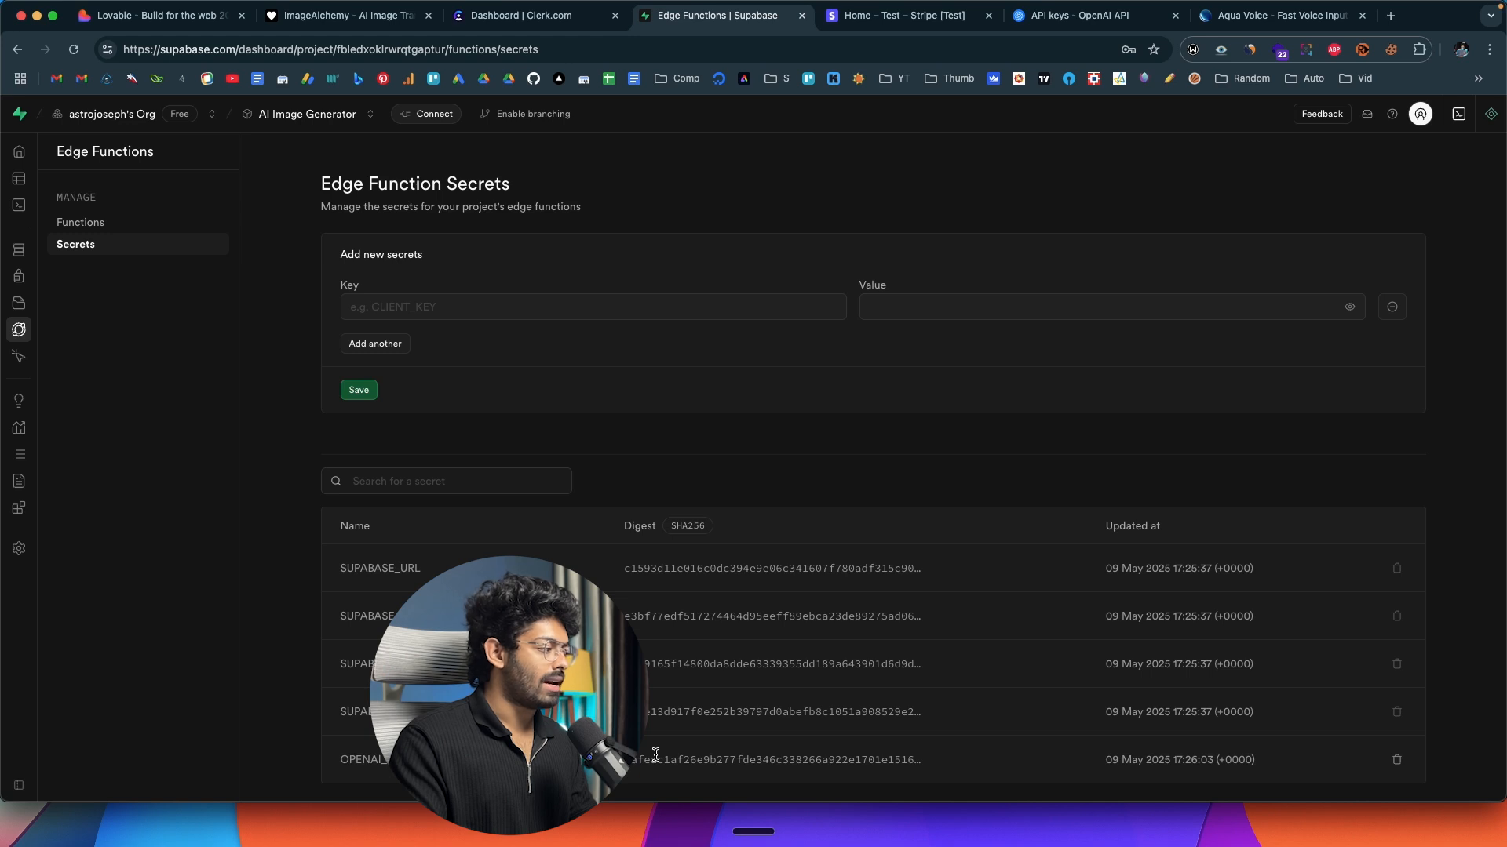
Review Lovable's reply about the centralized API key, and check the generate-image function's deployment in Supabase.
left_click(179, 29)
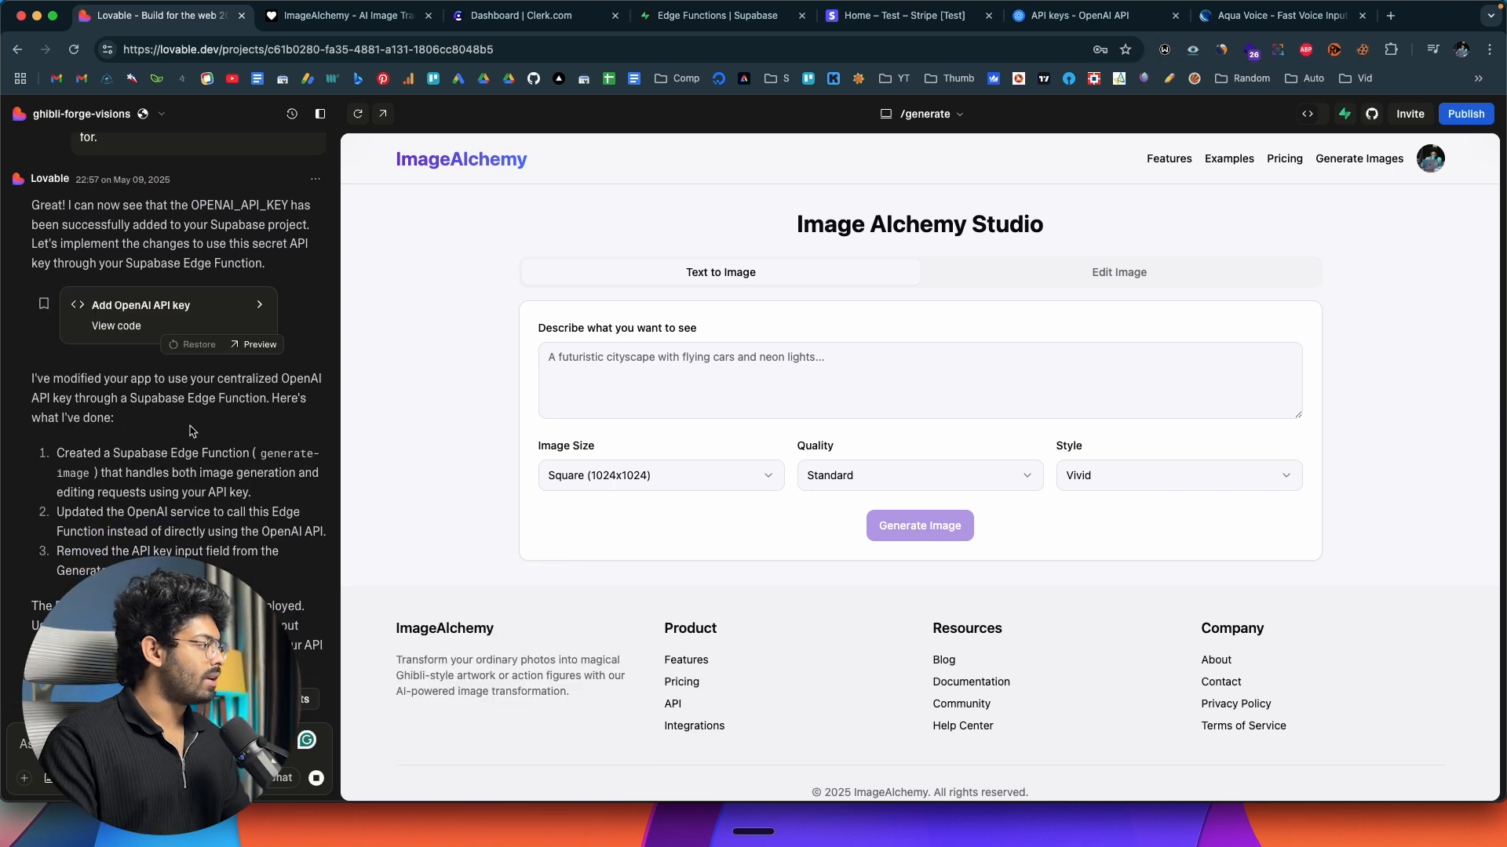
key("super+4")
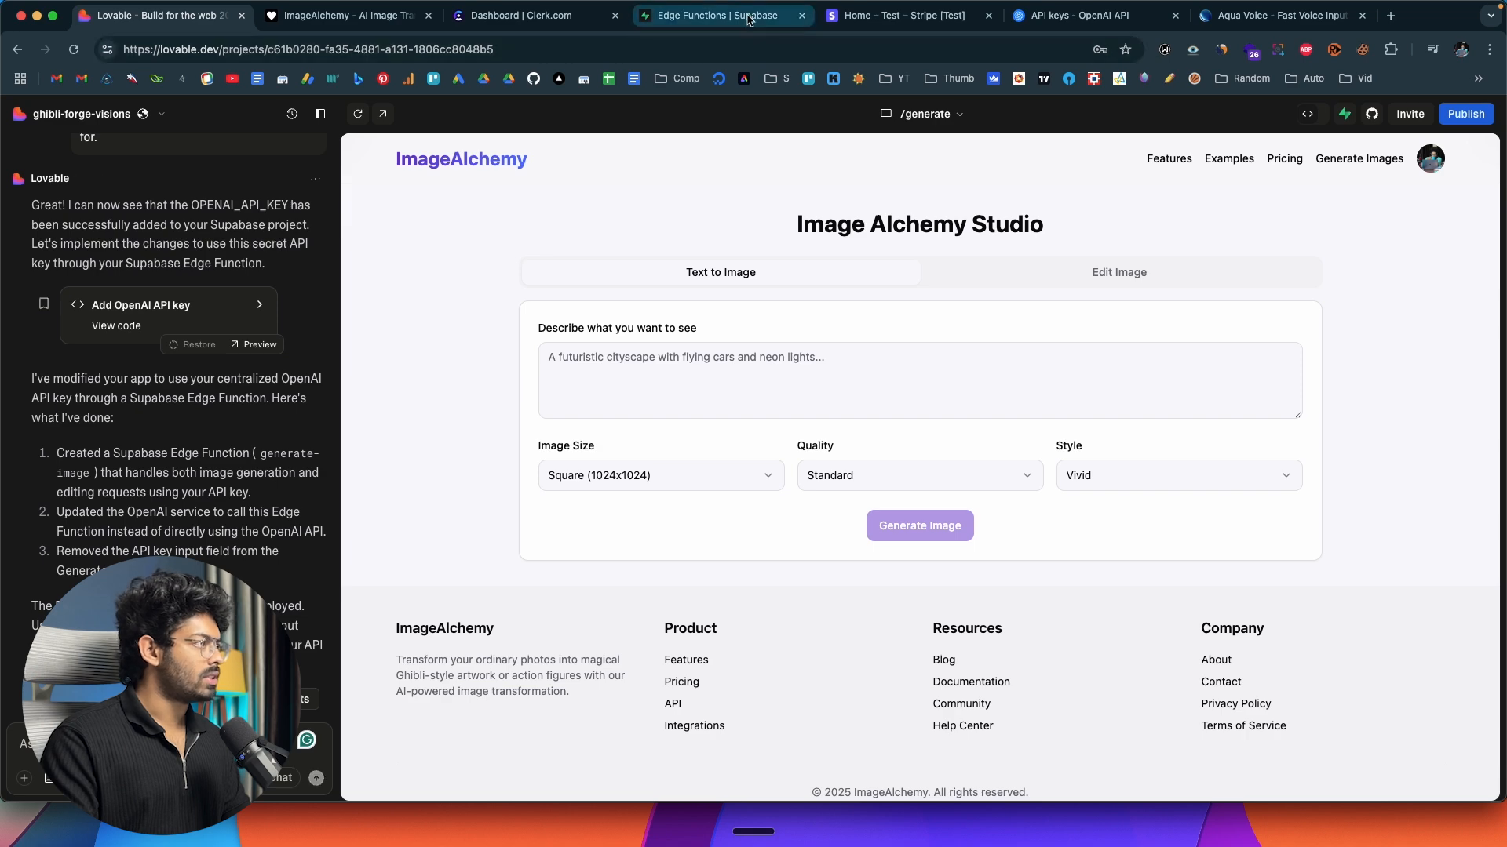
left_click(125, 225)
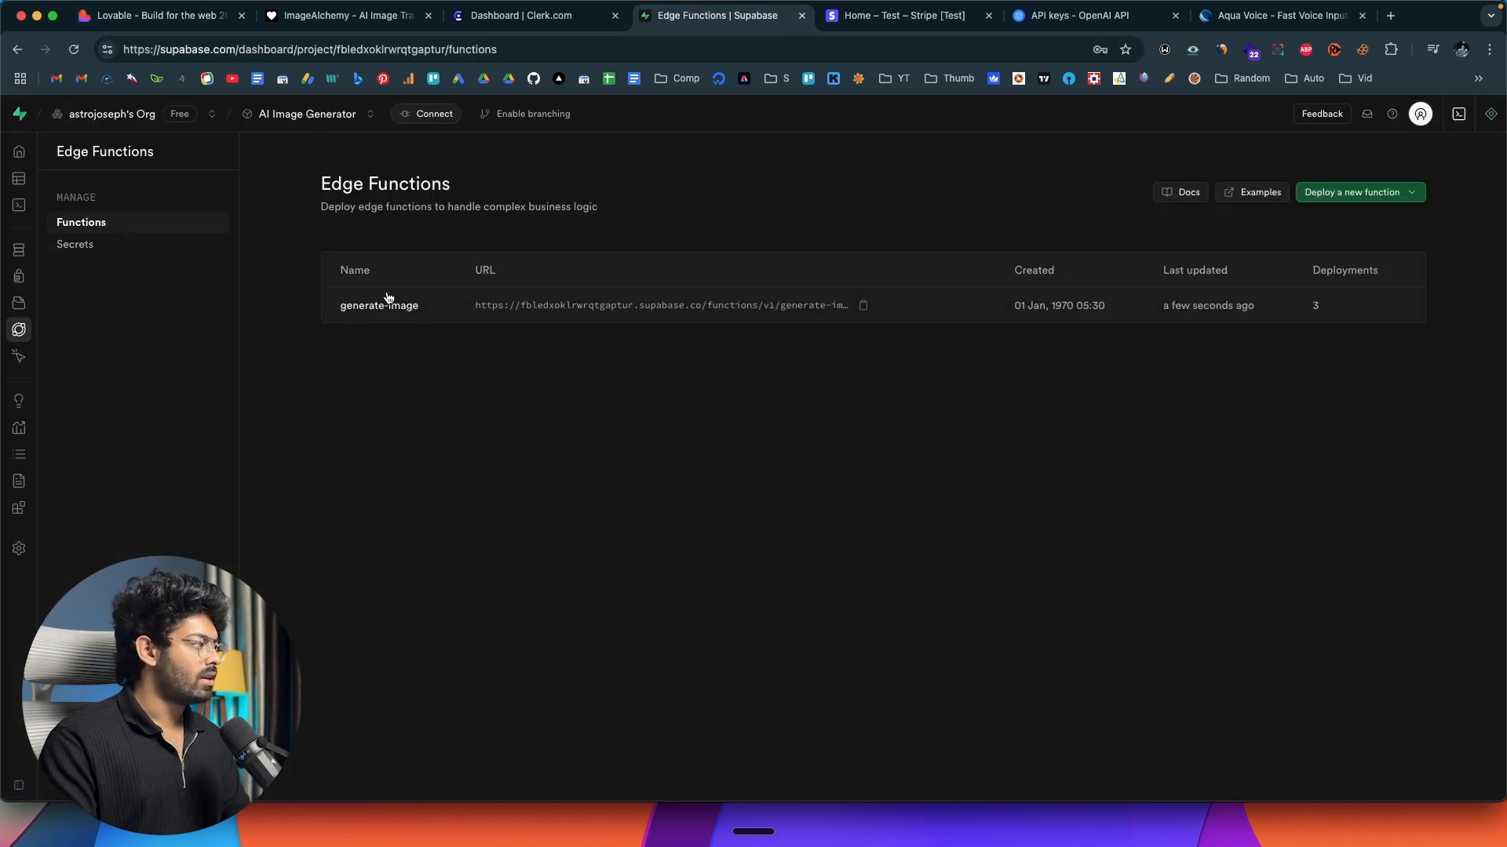
Reload the ImageAlchemy preview and generate a square, standard-quality, vivid image from the prompt "A photo of a cute little golden retriever puppy.".
left_click(210, 15)
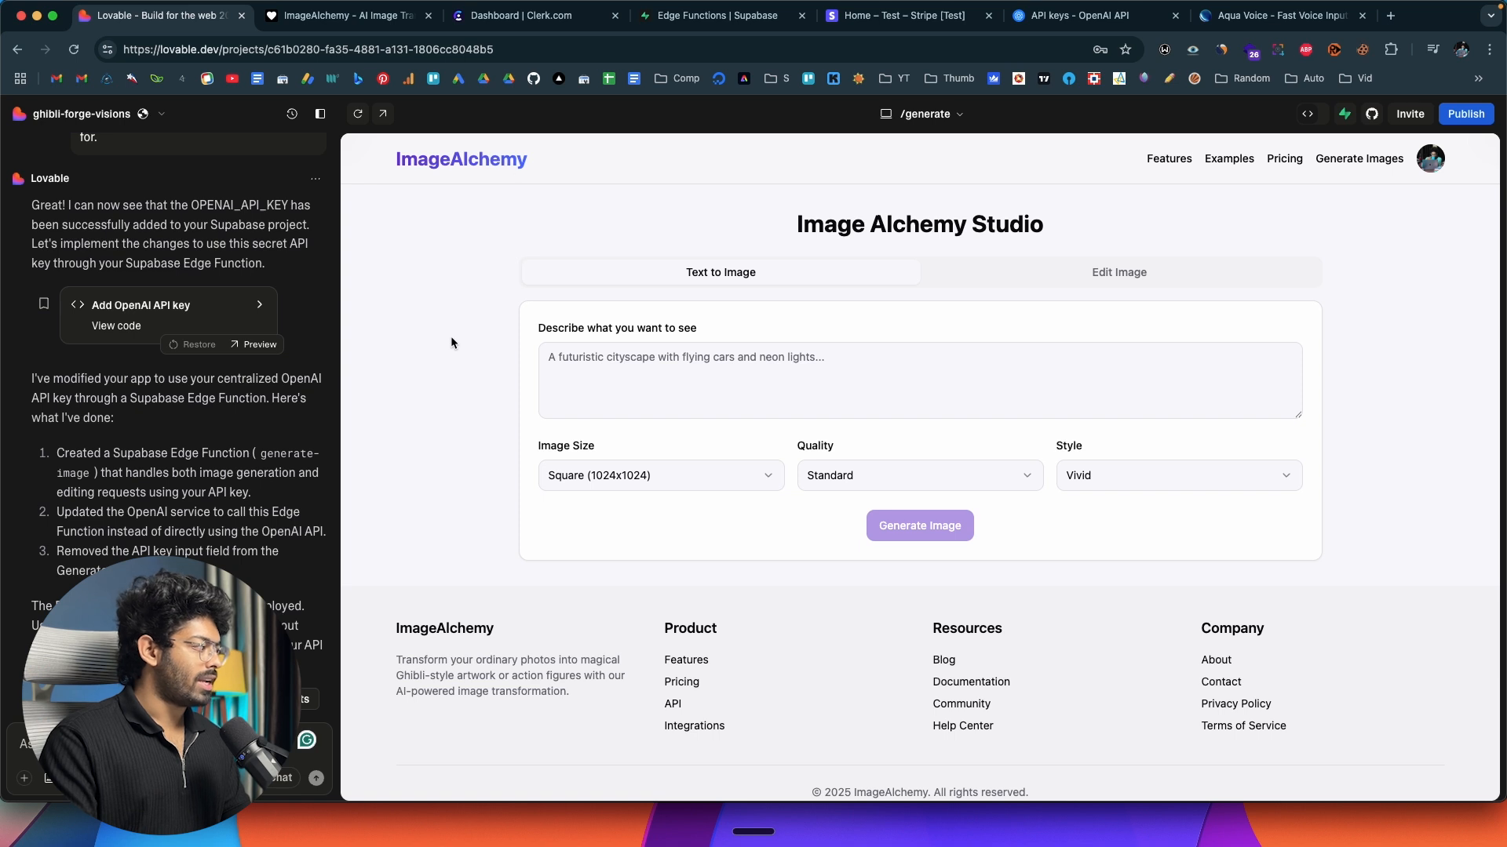
left_click(345, 16)
left_click(74, 49)
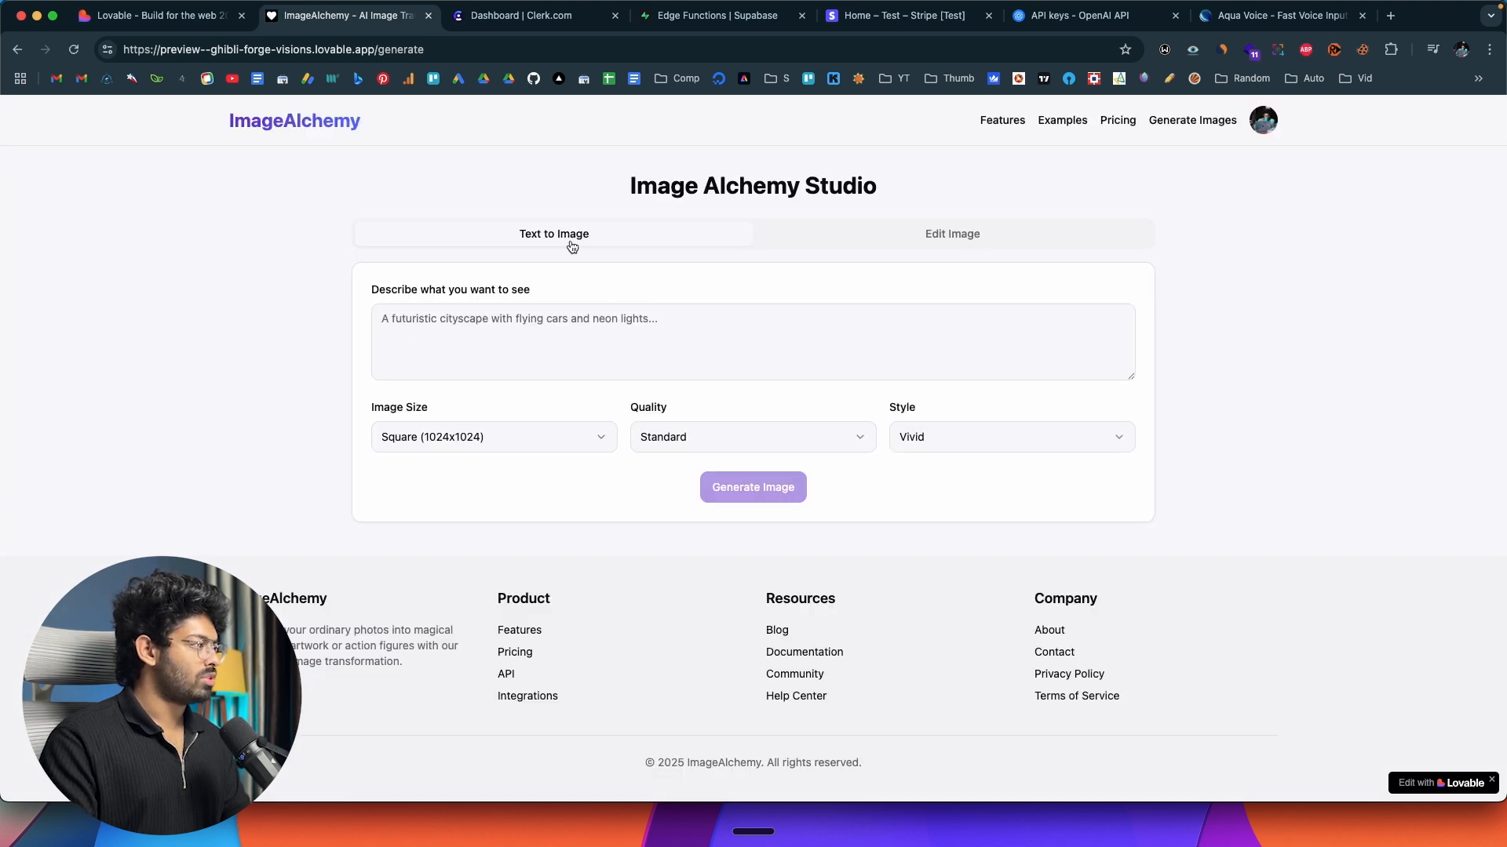
left_click(503, 327)
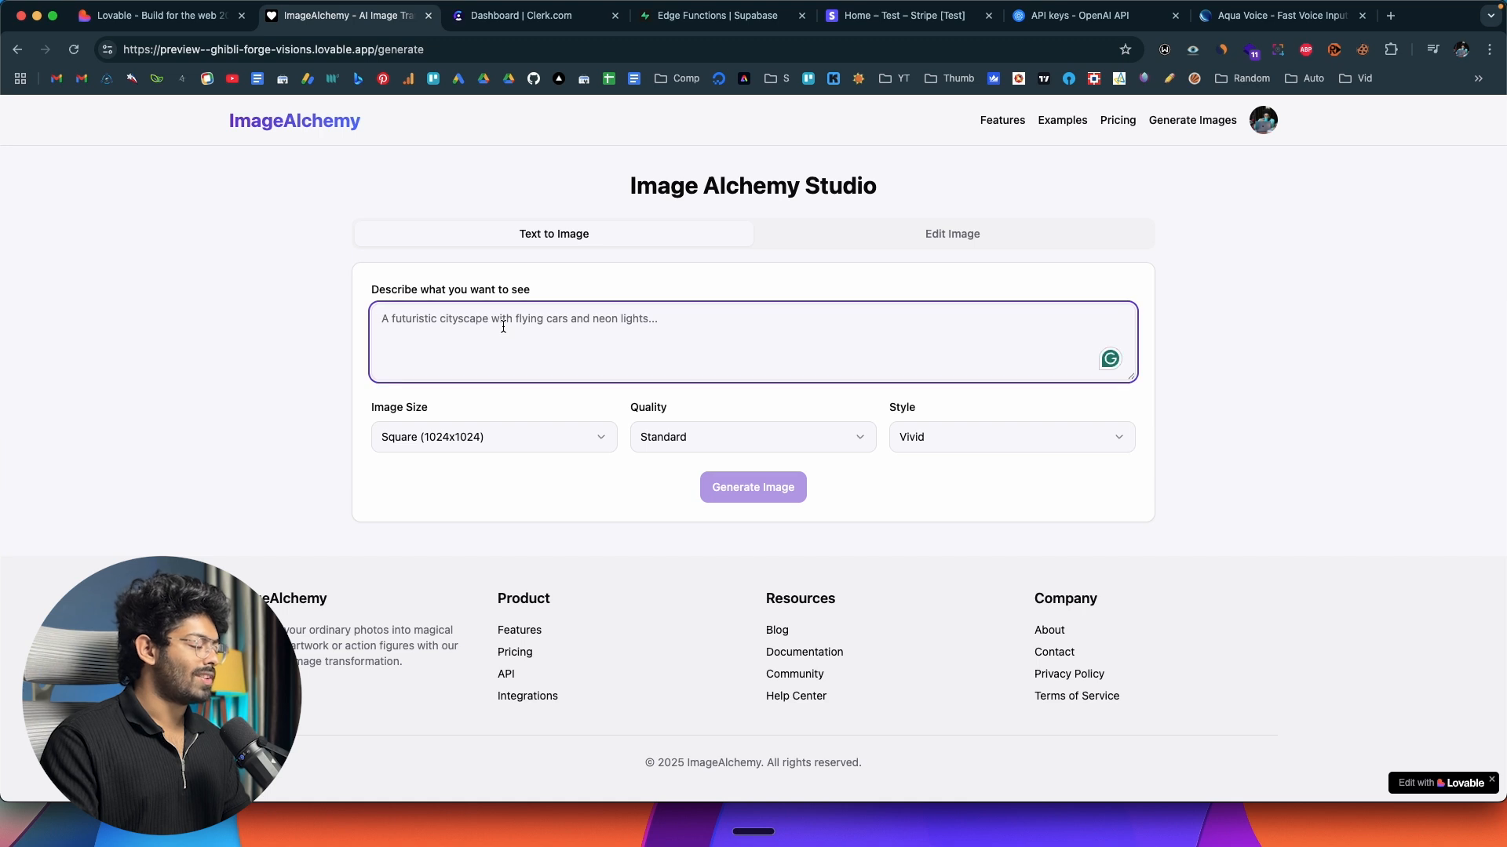
key("fn")
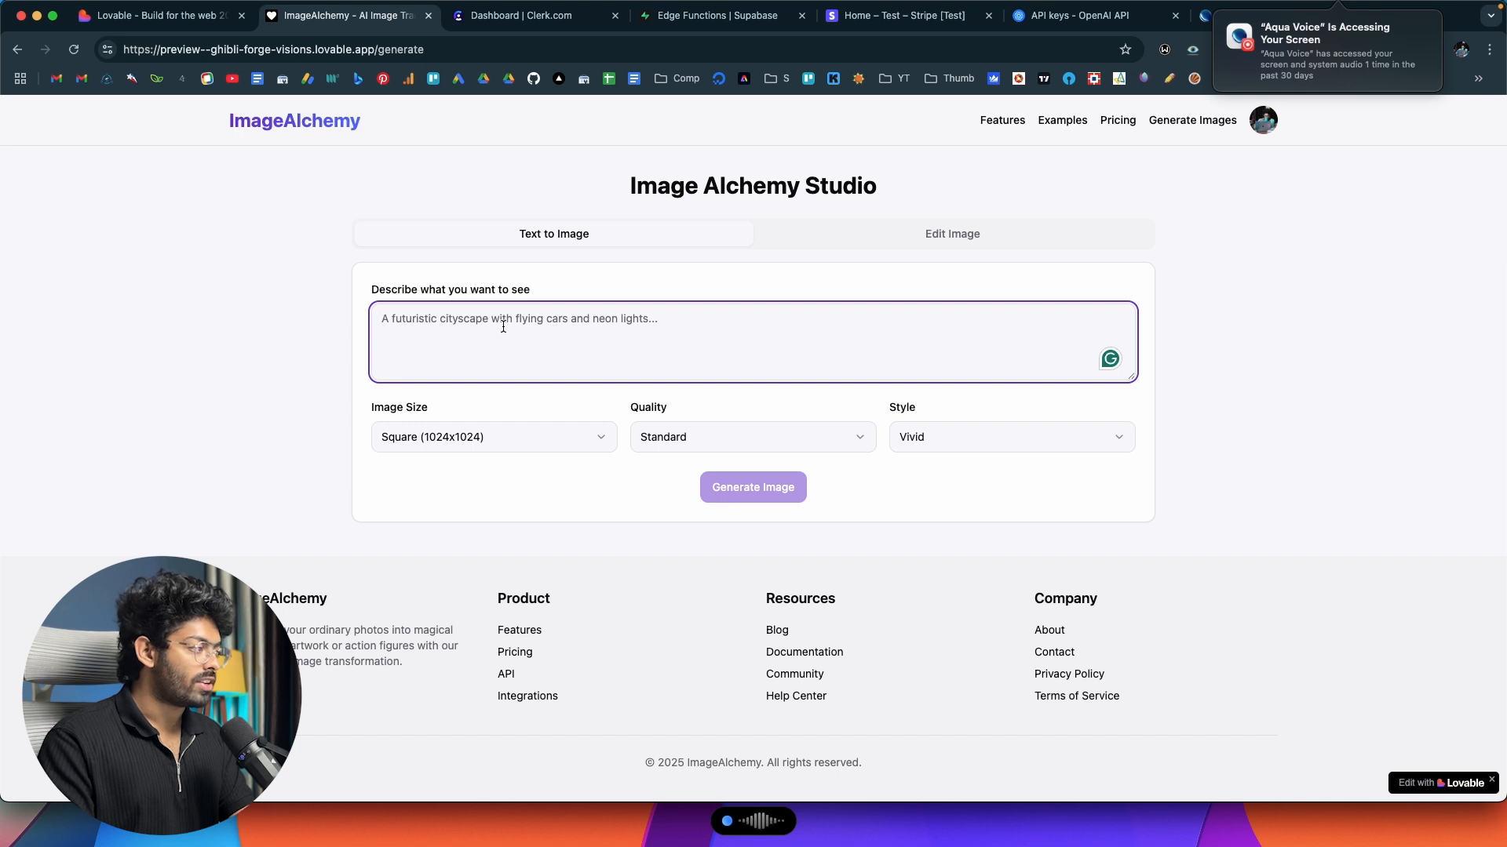
left_click(661, 440)
left_click(552, 481)
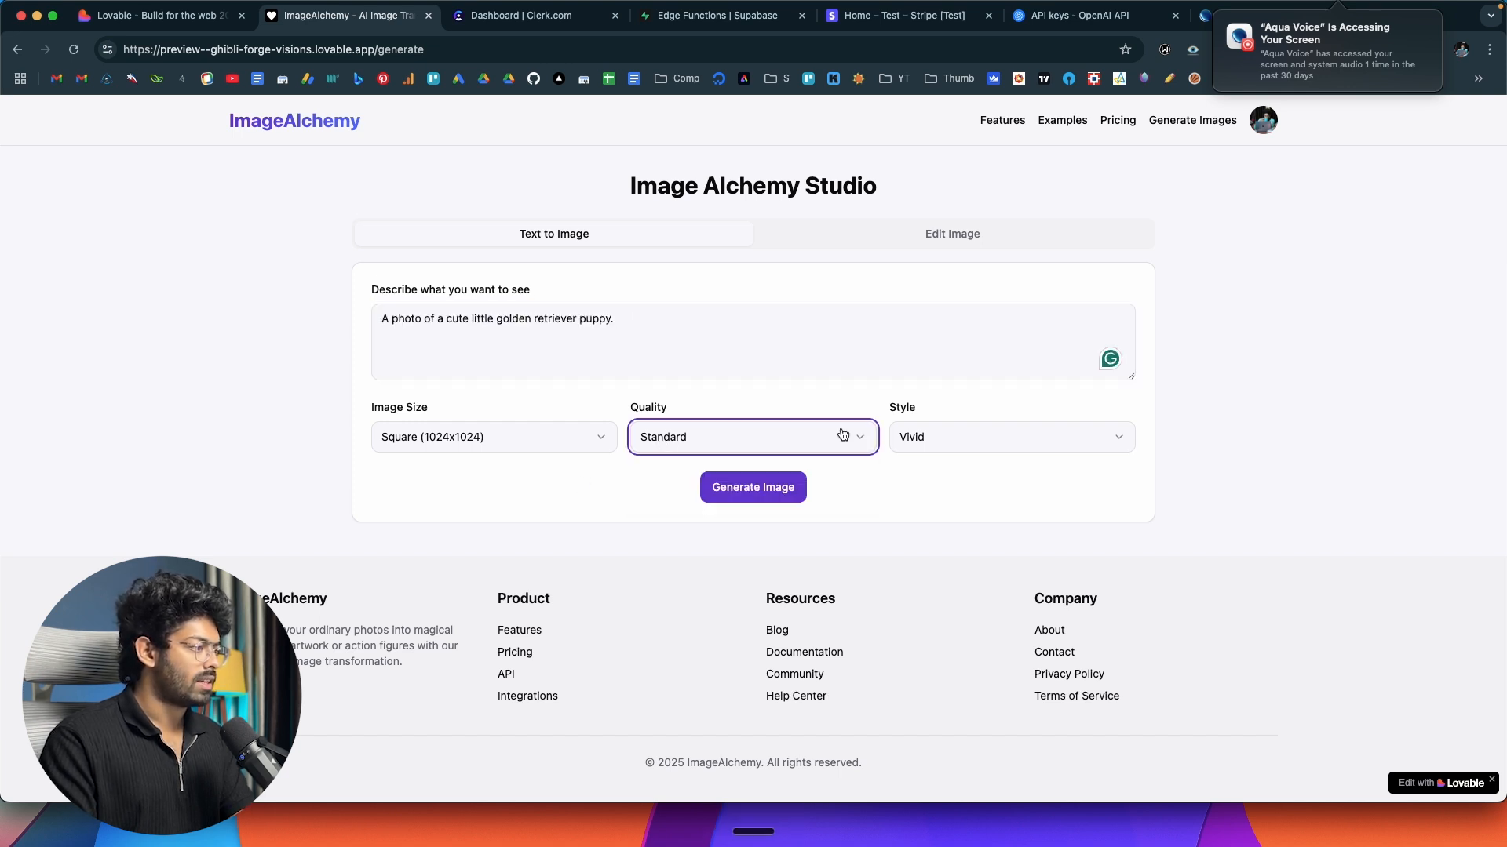
left_click(744, 492)
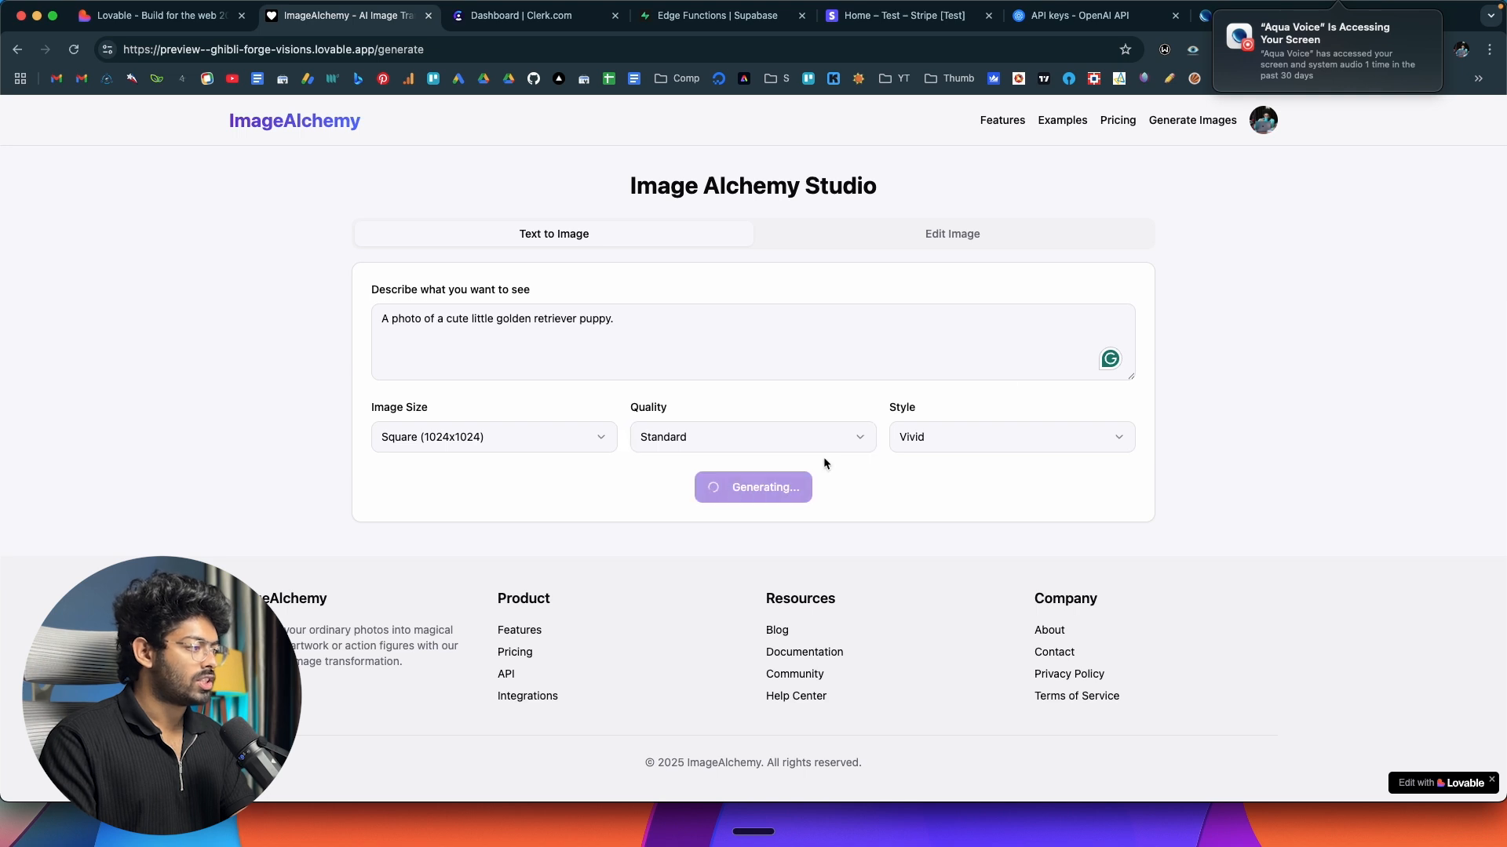
Check the browser console during image generation, look at the result, and close the developer tools.
right_click(1222, 264)
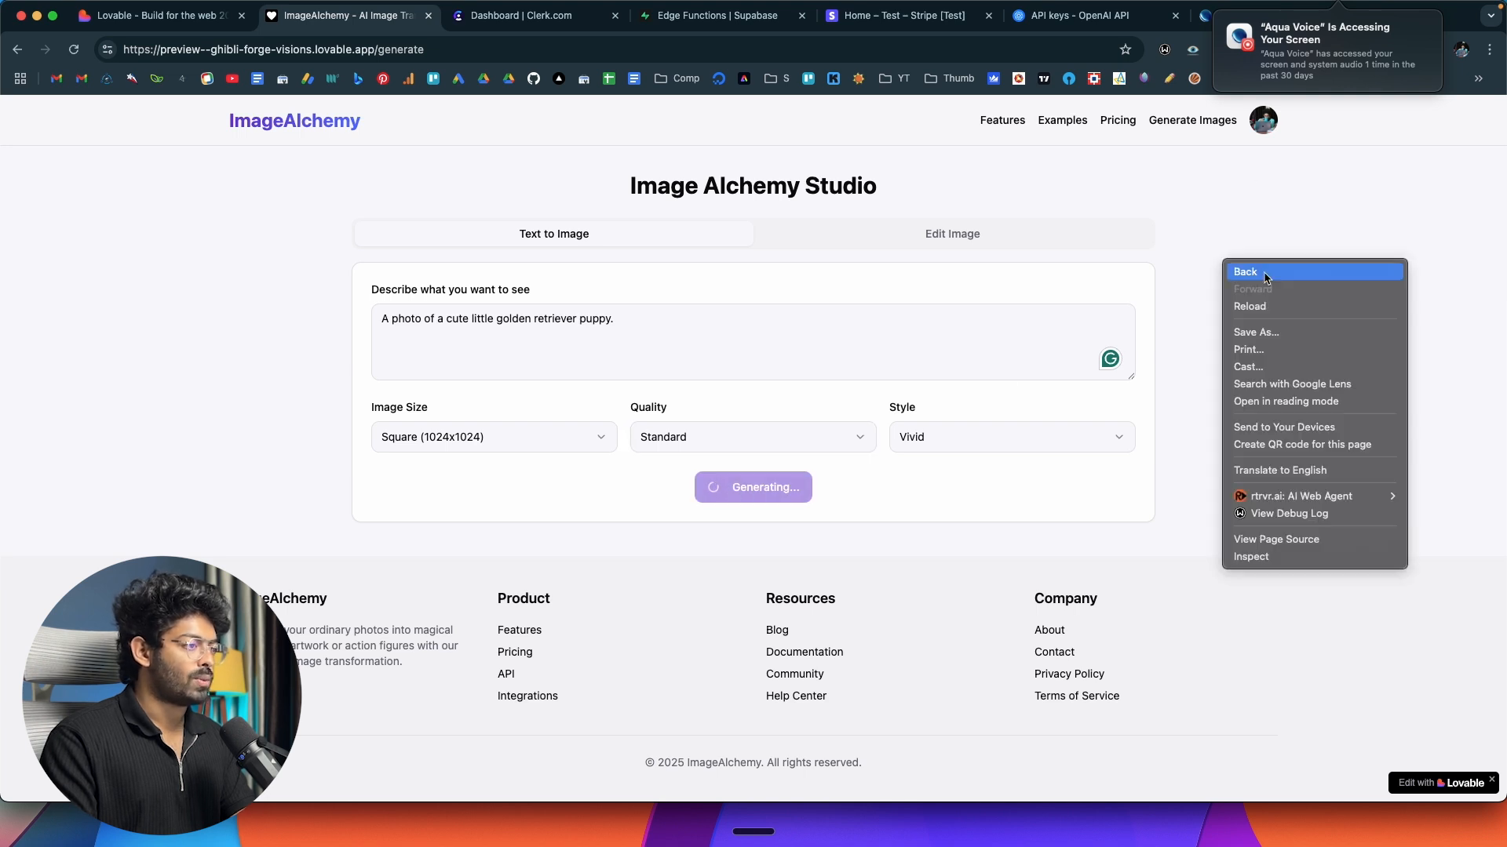
left_click(1241, 557)
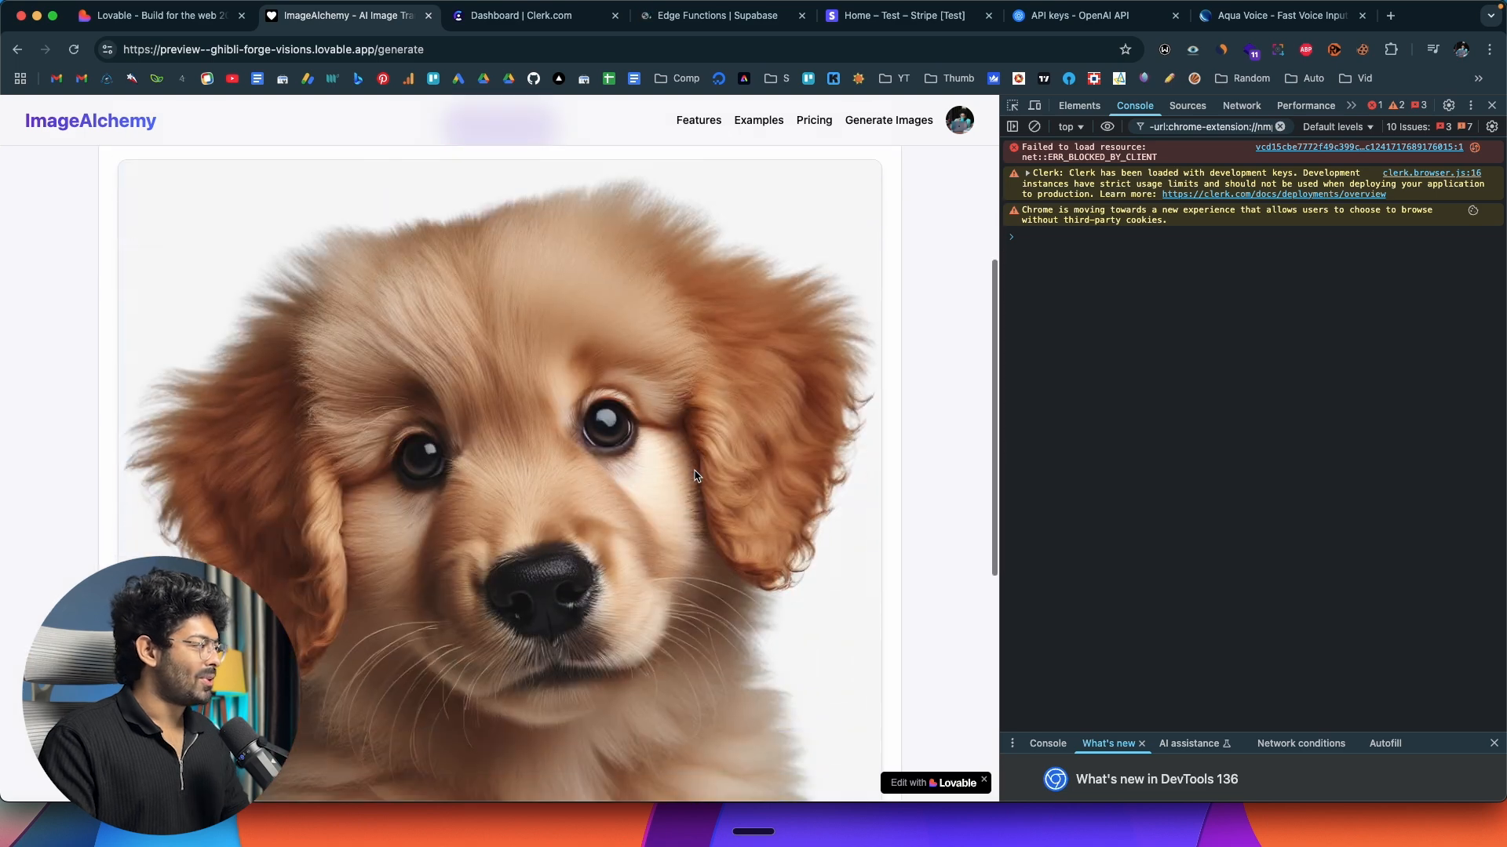
scroll(696, 472, "down", 2)
left_click(1490, 107)
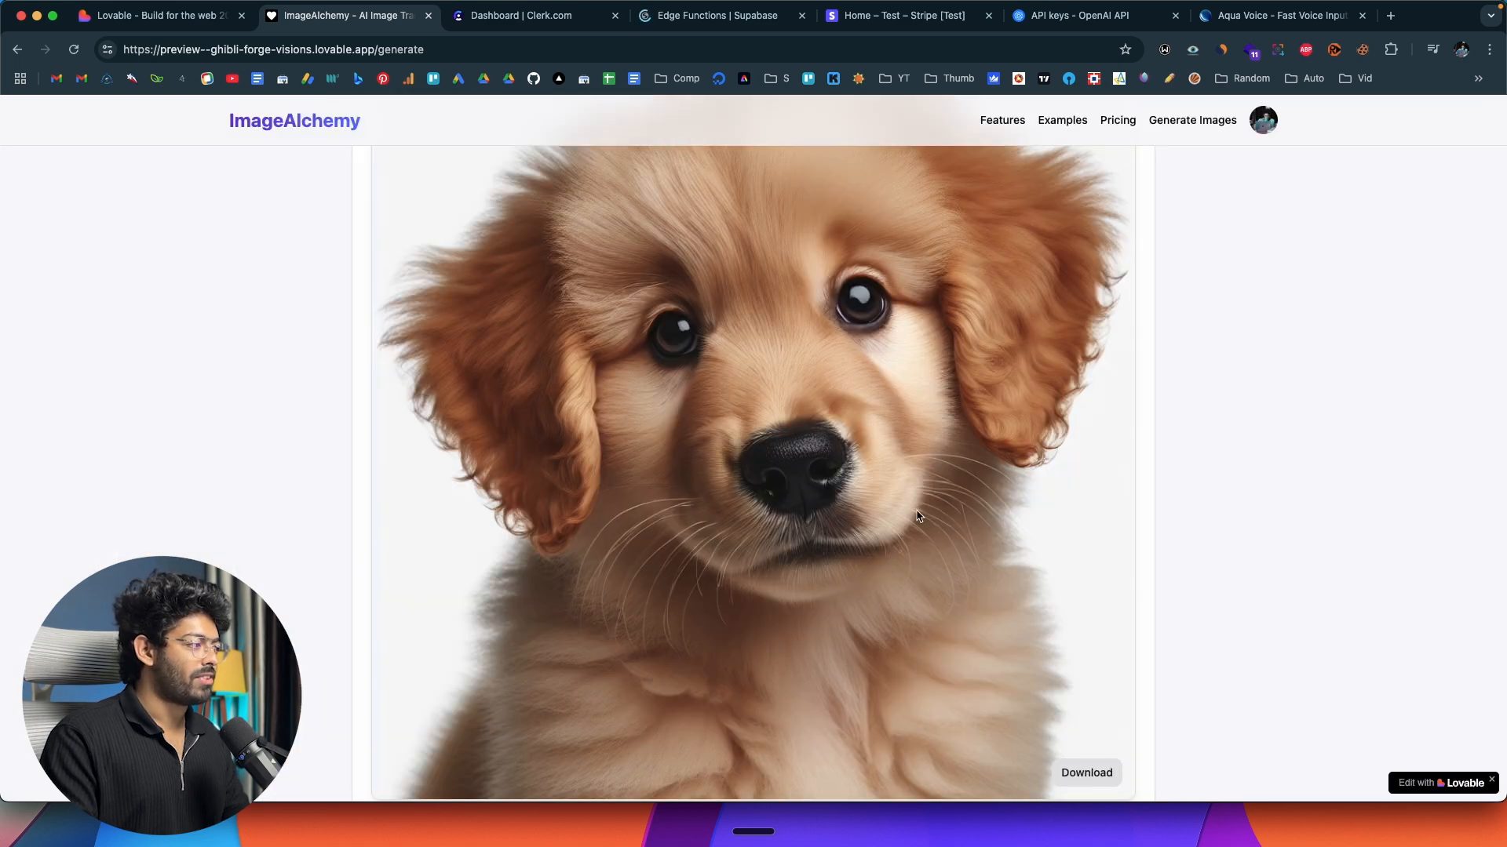
Review the generated puppy image with its revised prompt, and download the image.
scroll(916, 510, "up", 5)
scroll(916, 511, "down", 2)
scroll(915, 515, "down", 10)
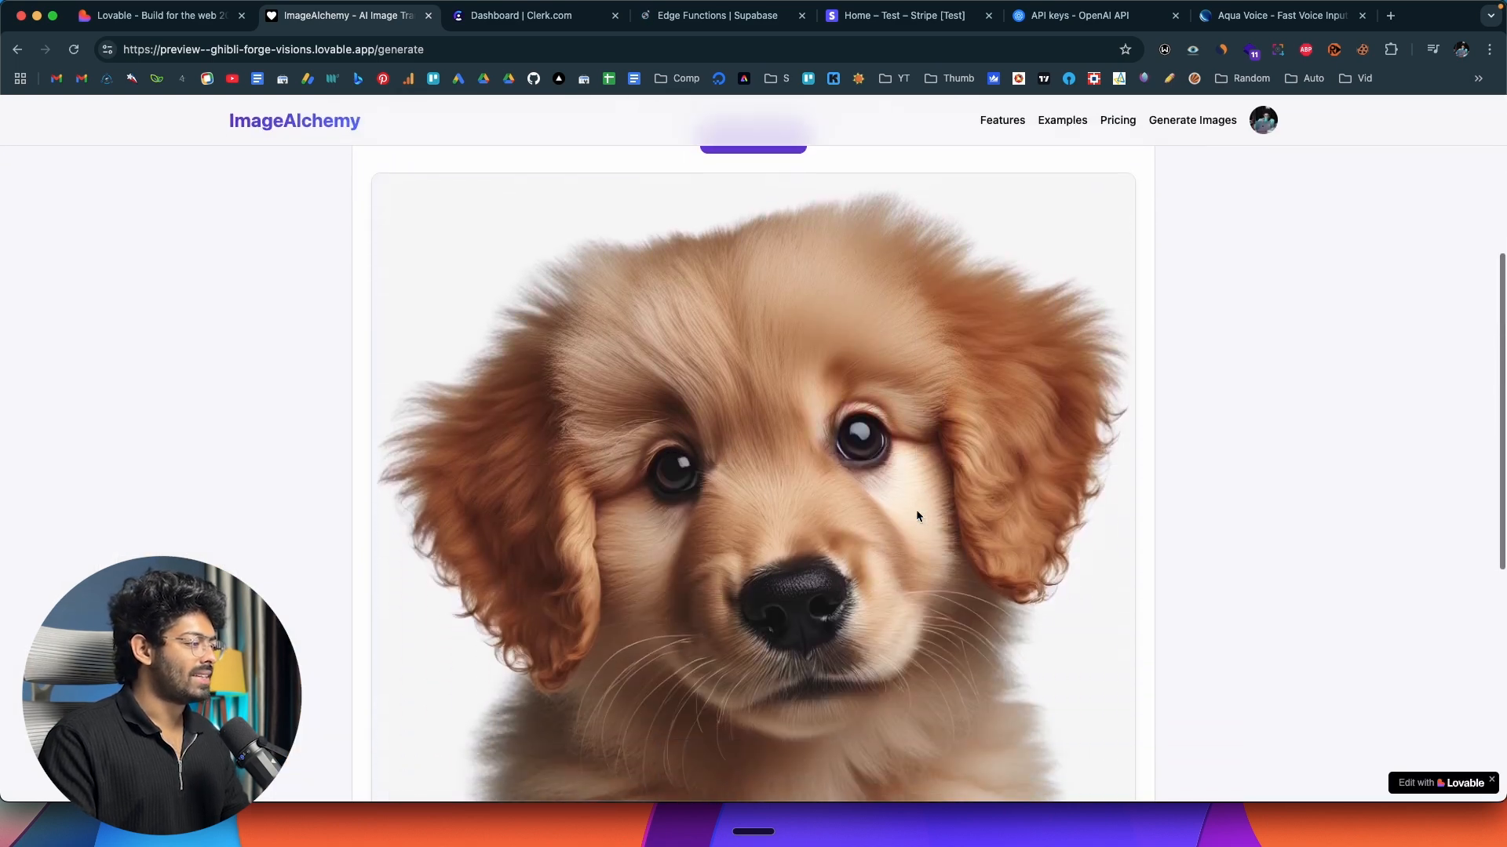
scroll(915, 510, "up", 10)
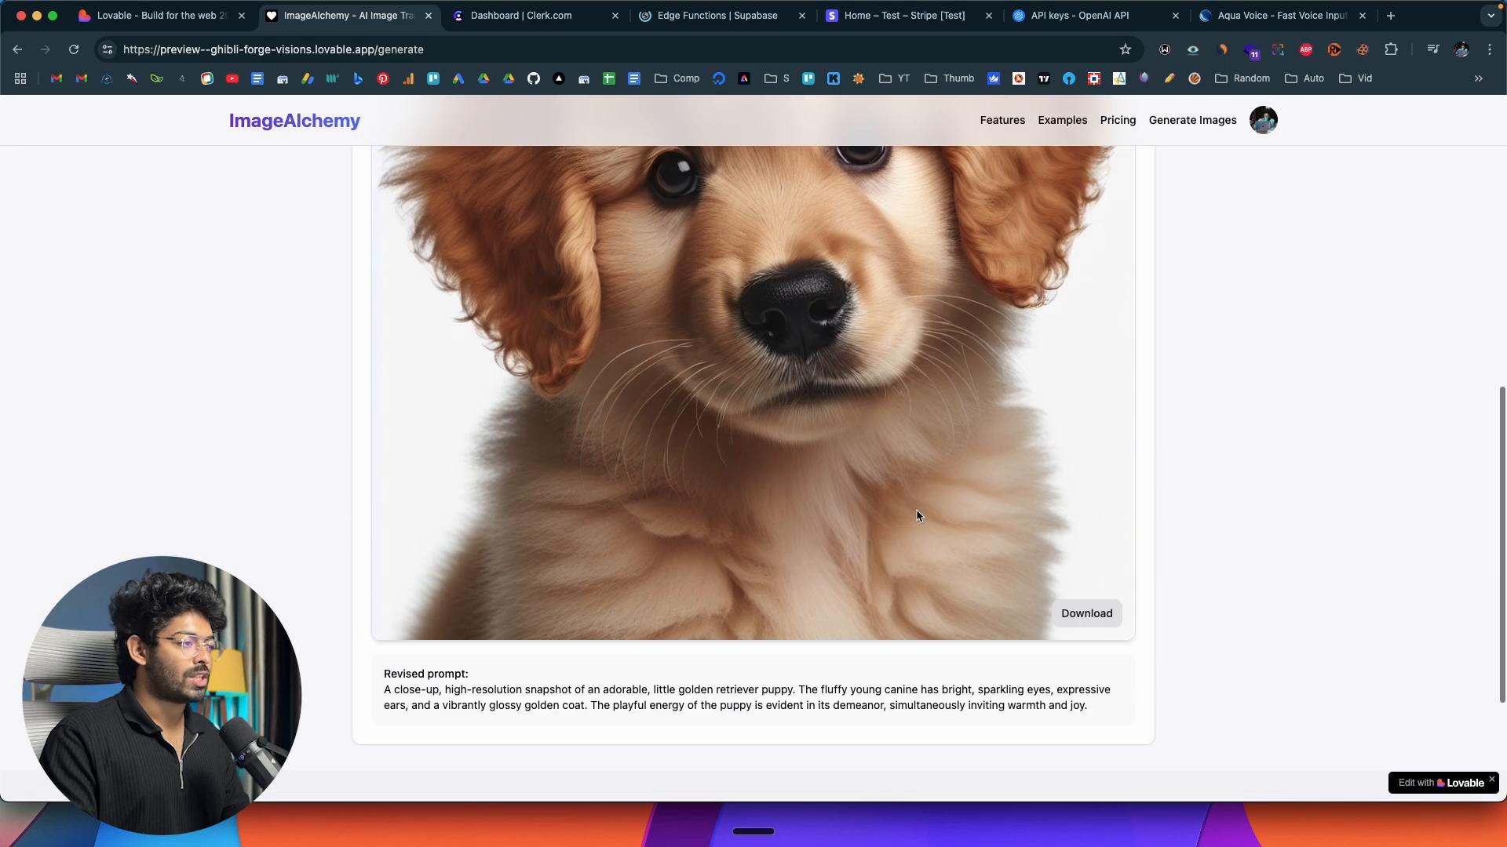
scroll(916, 510, "down", 6)
scroll(981, 608, "down", 2)
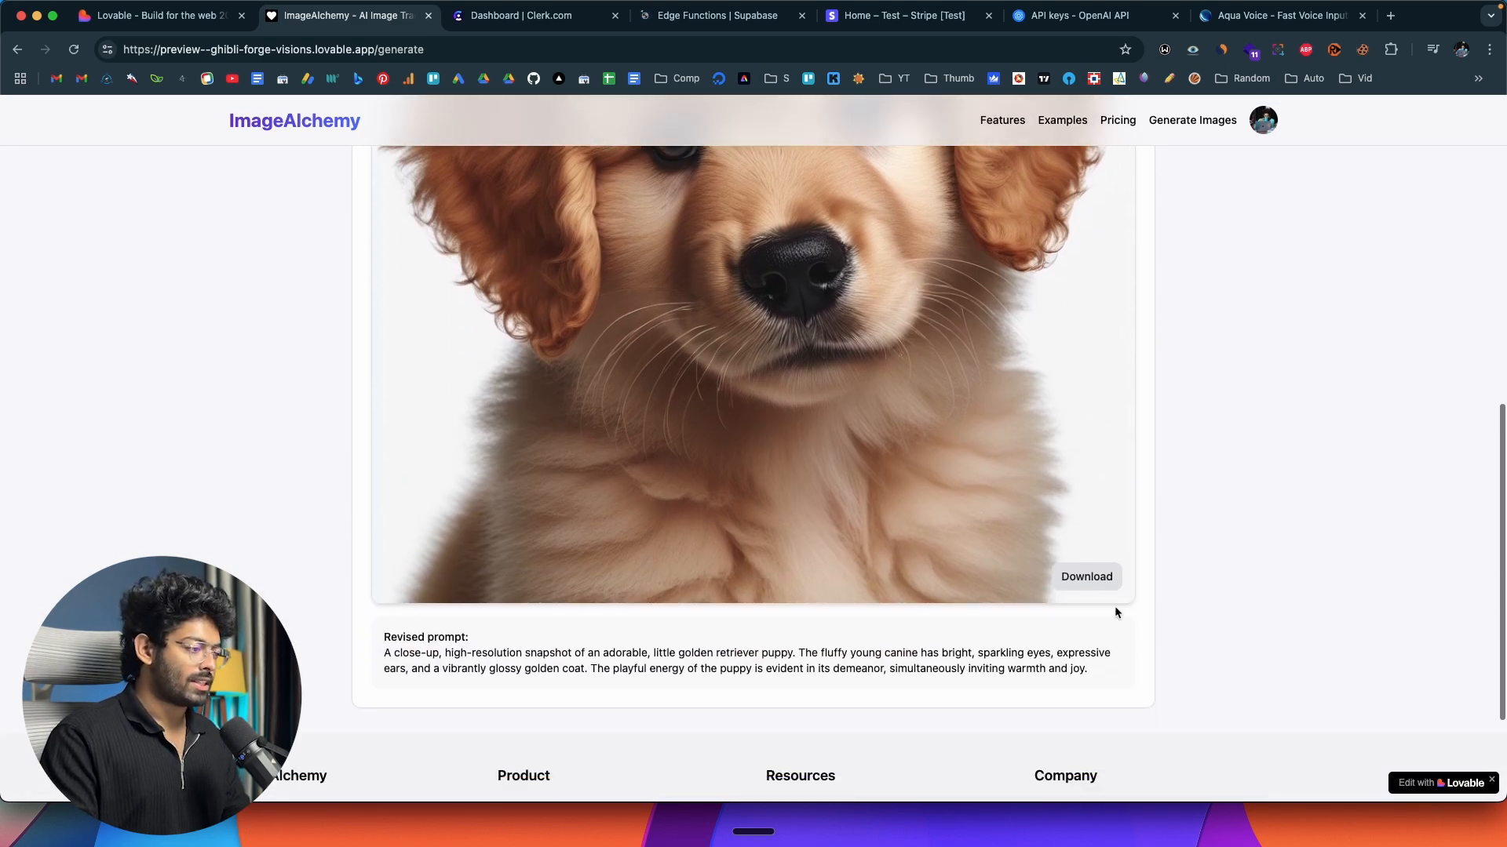
left_click(1090, 578)
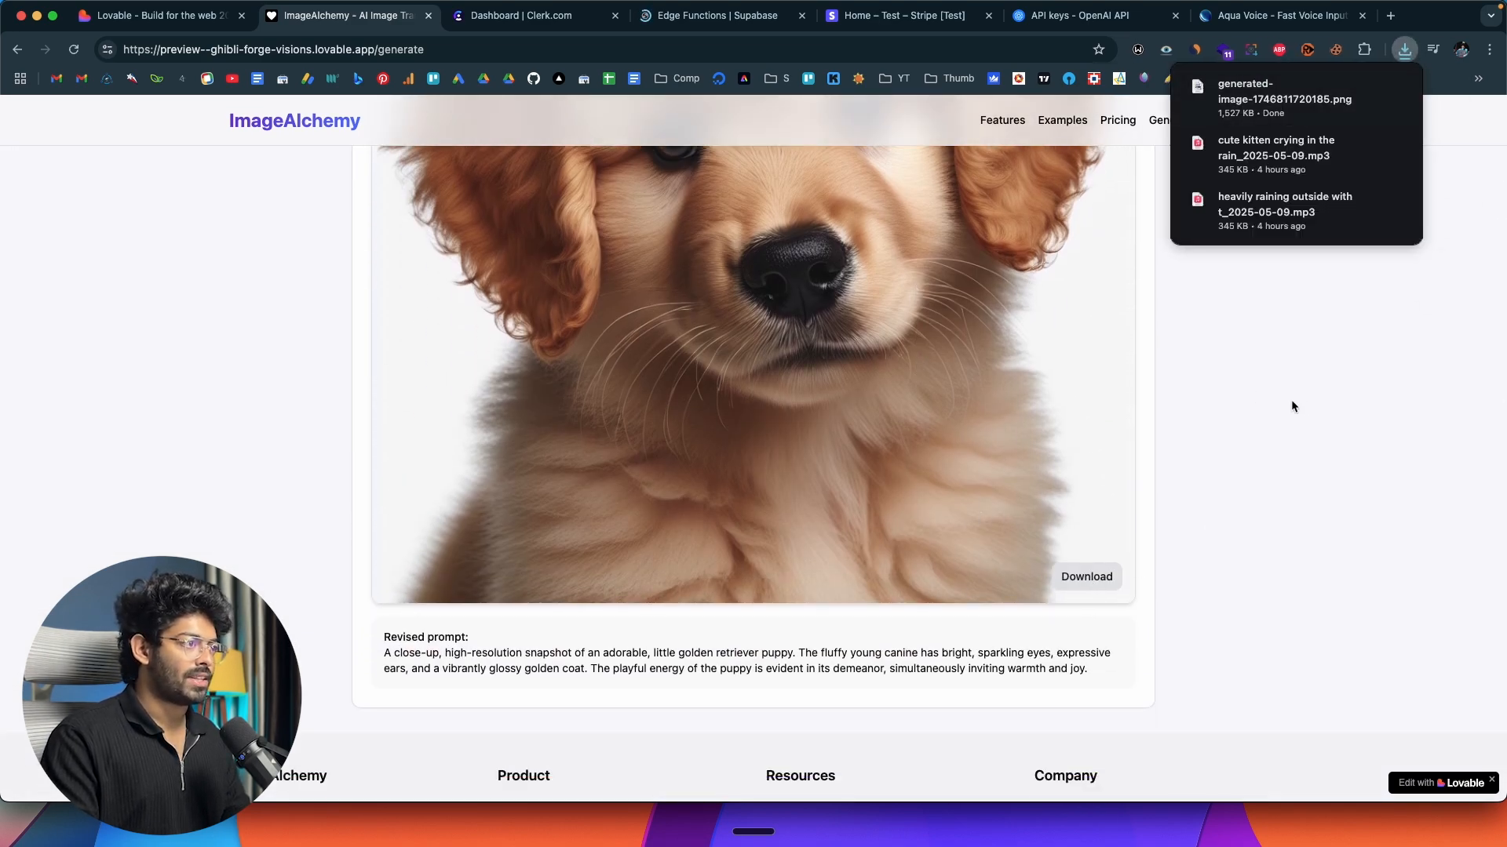
Switch the studio to image editing and upload the profile picture JPG from the Downloads folder as the source image.
scroll(987, 471, "up", 9)
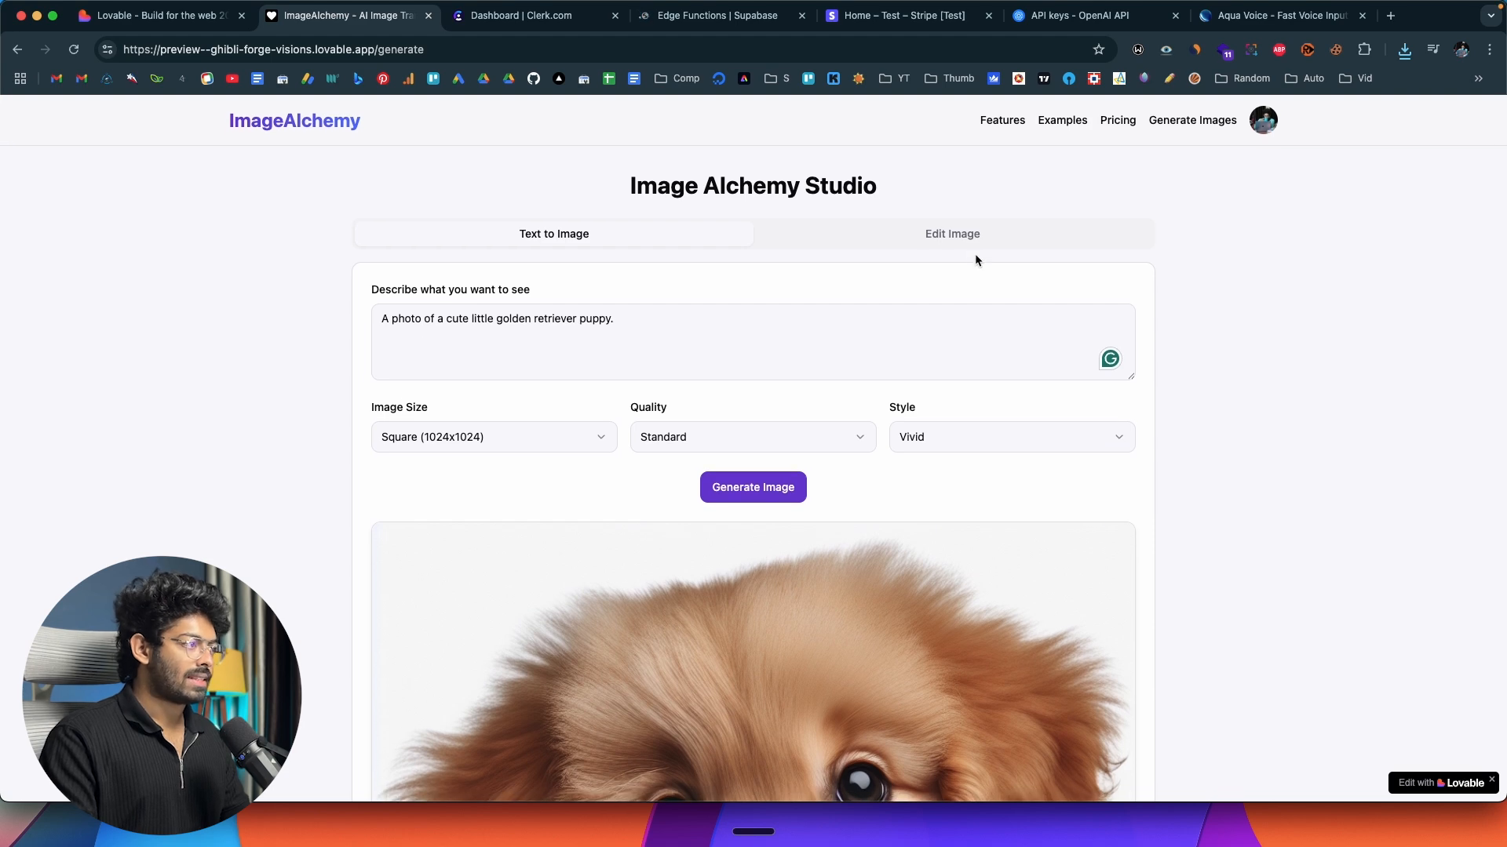
left_click(976, 238)
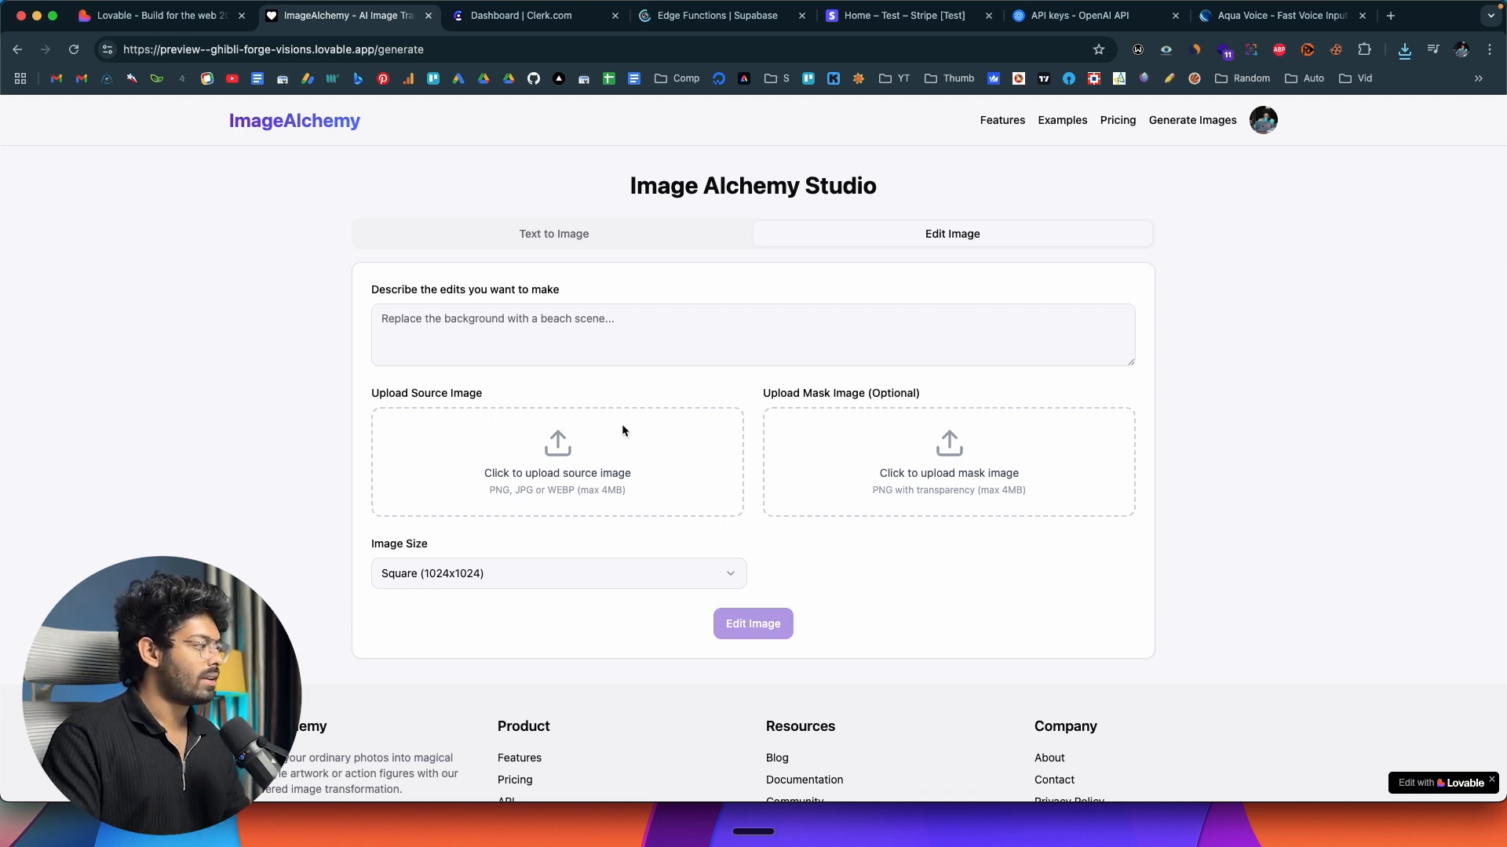
left_click(551, 457)
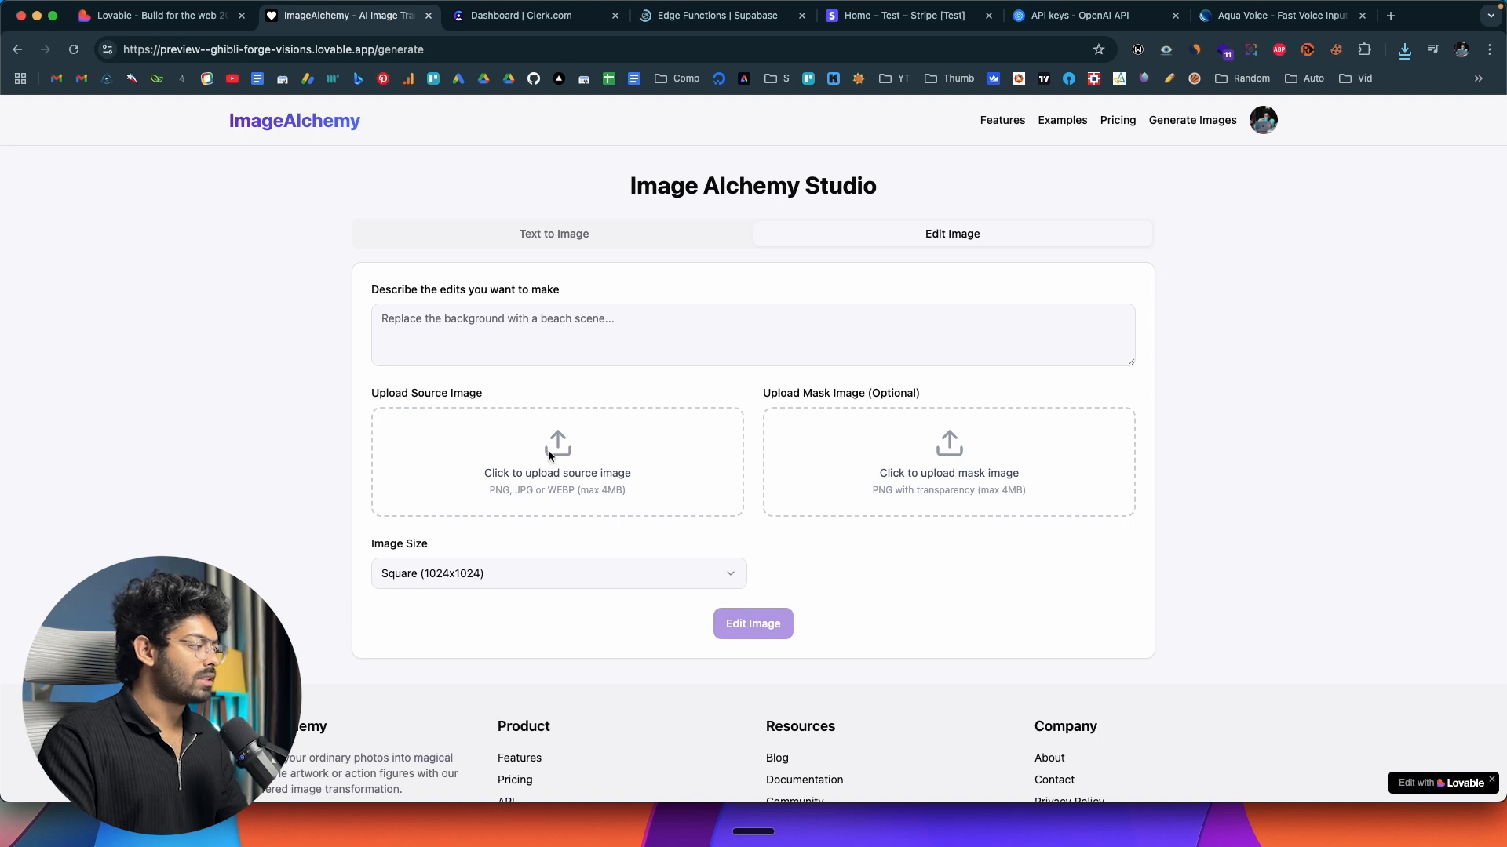
scroll(686, 408, "down", 10)
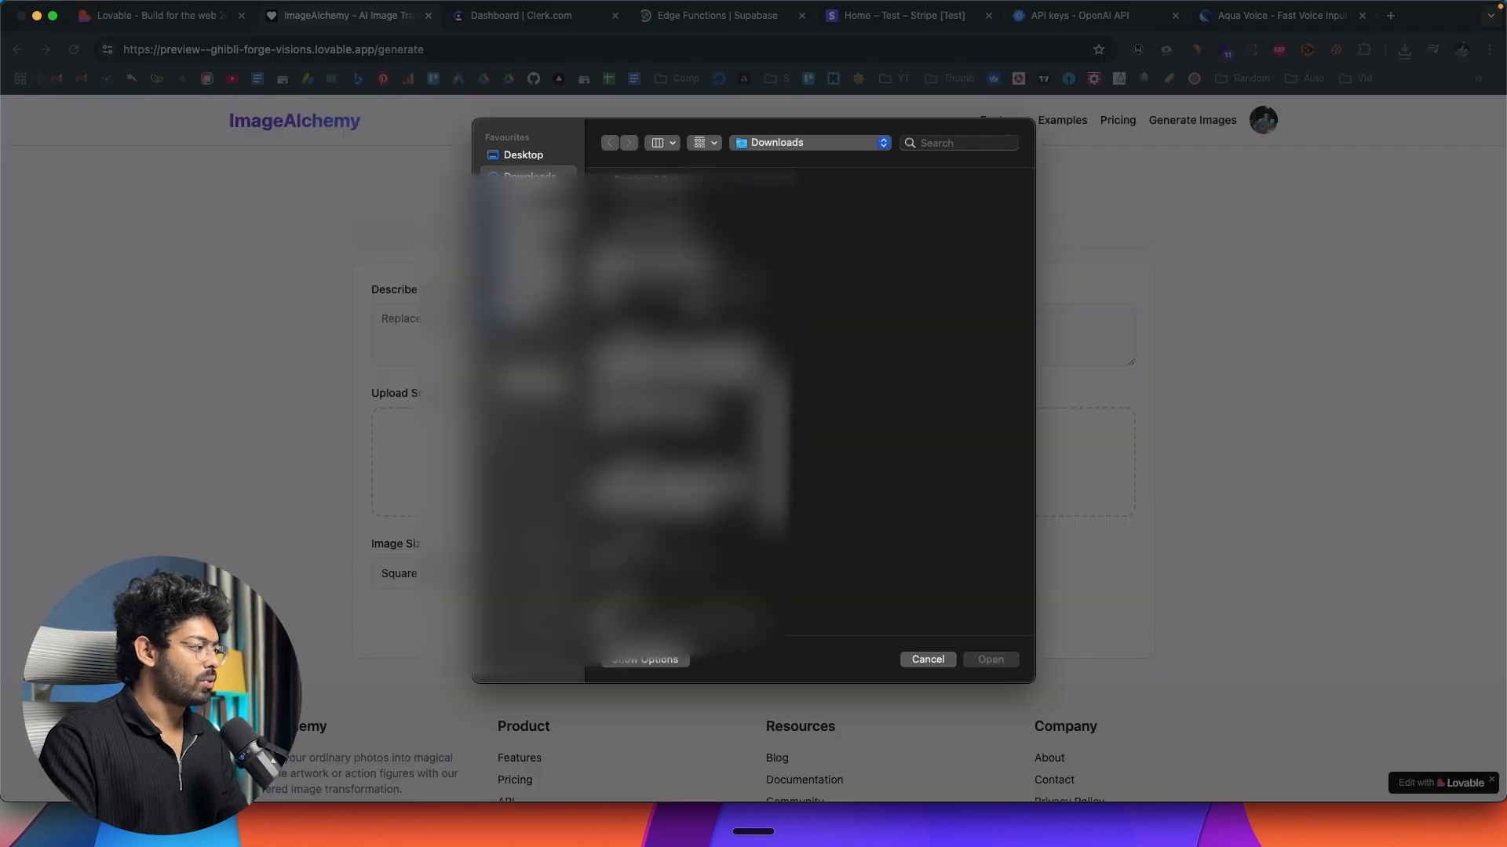
left_click(681, 325)
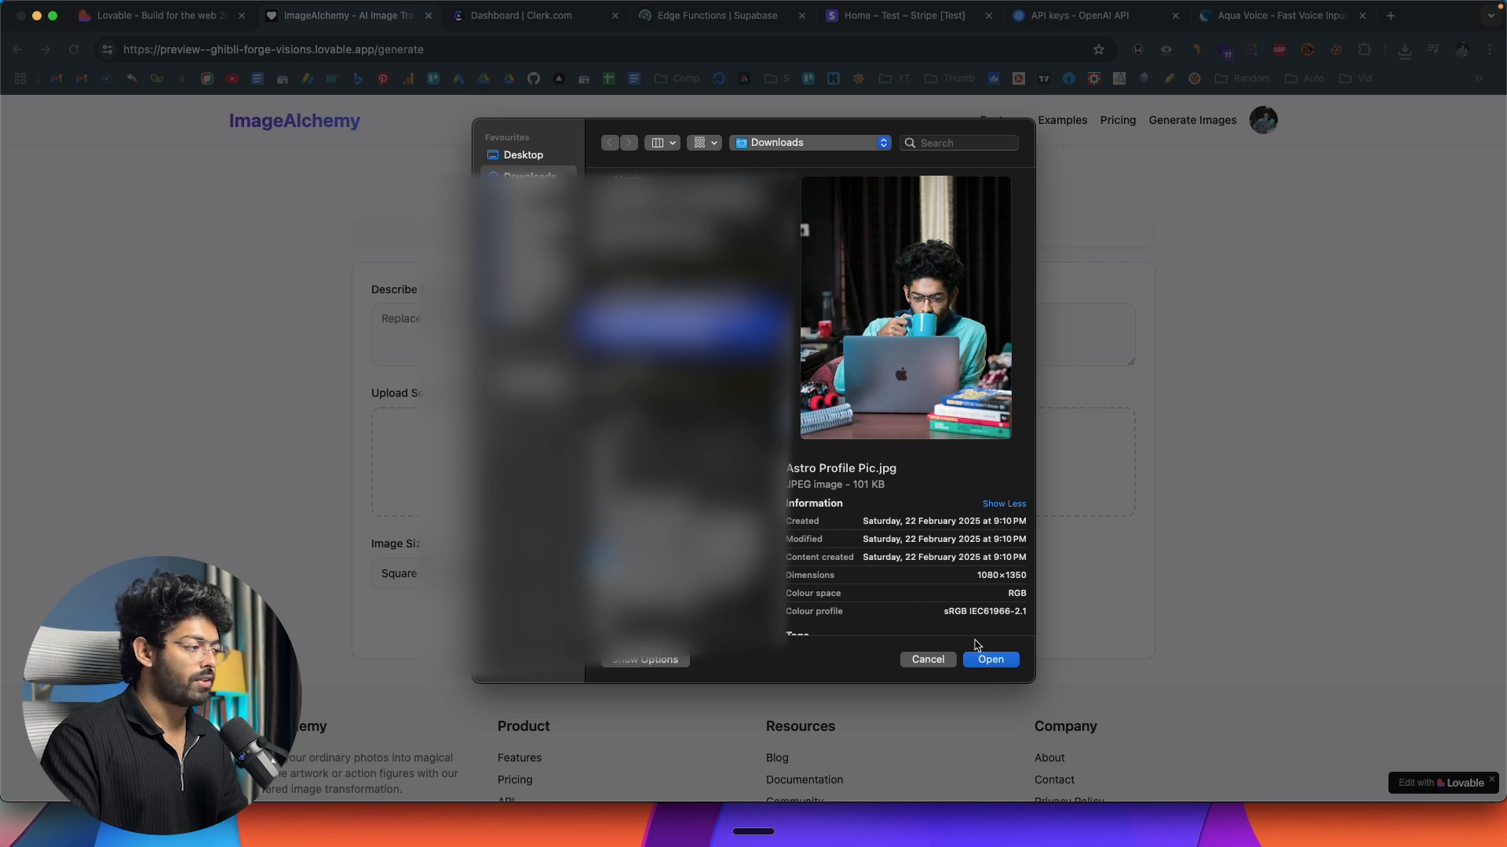
left_click(990, 660)
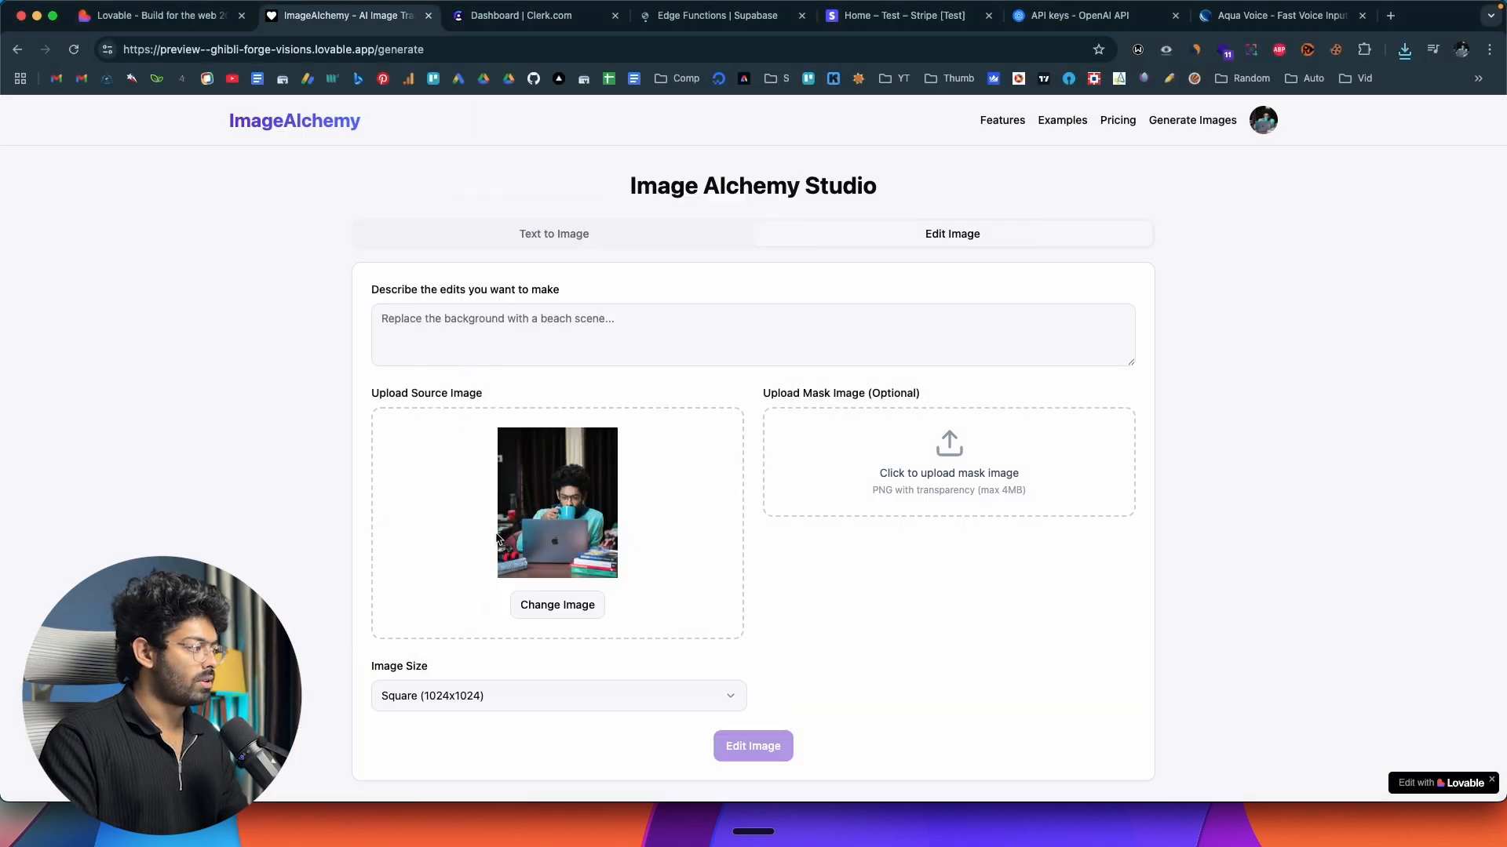
Enter "ghiblify this image" as the description of the edits for the uploaded picture.
left_click(511, 326)
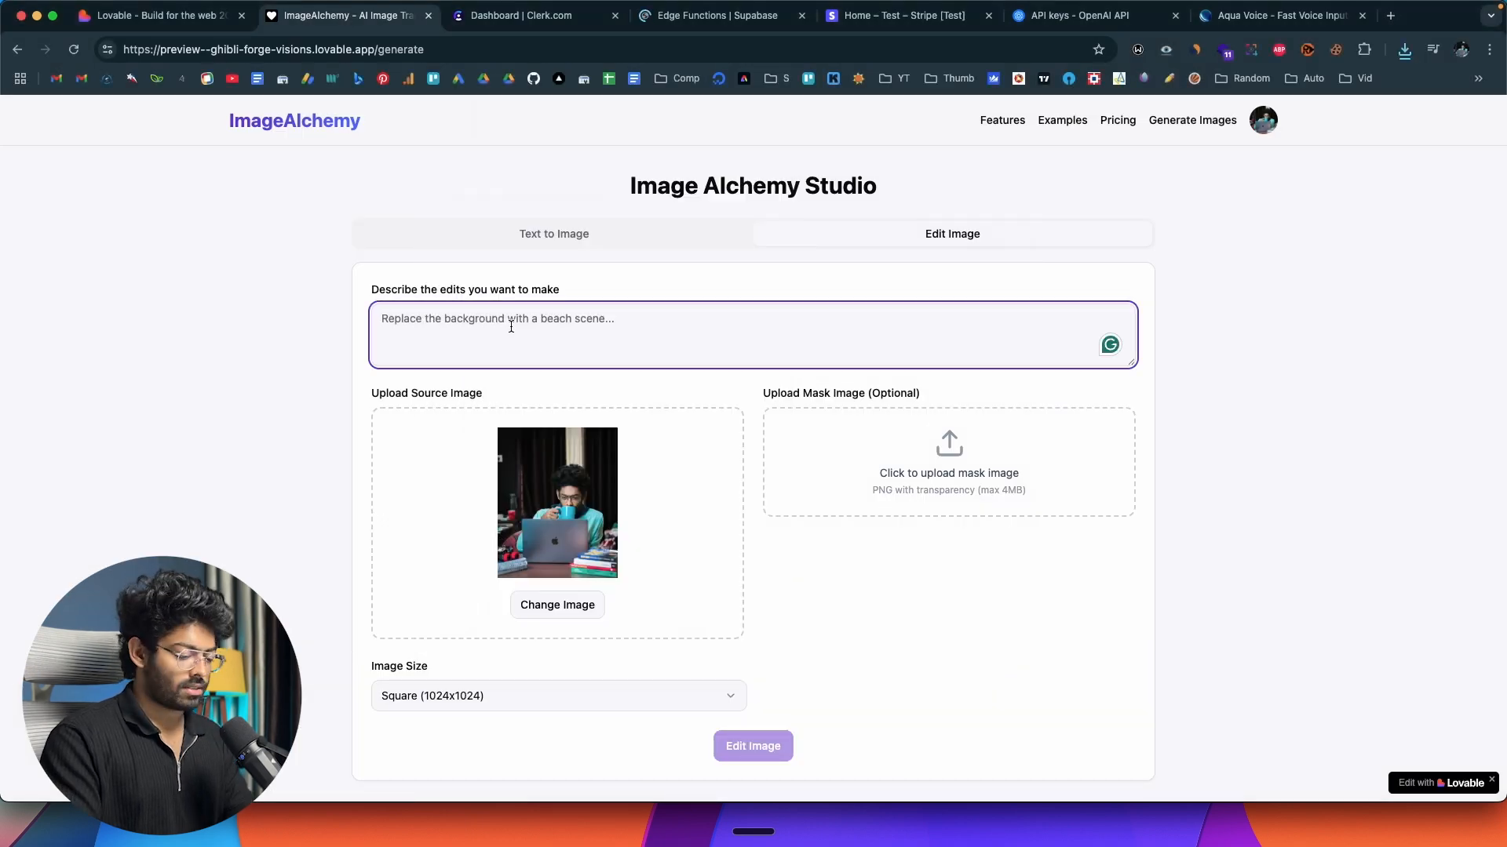
type("ghiblify this ")
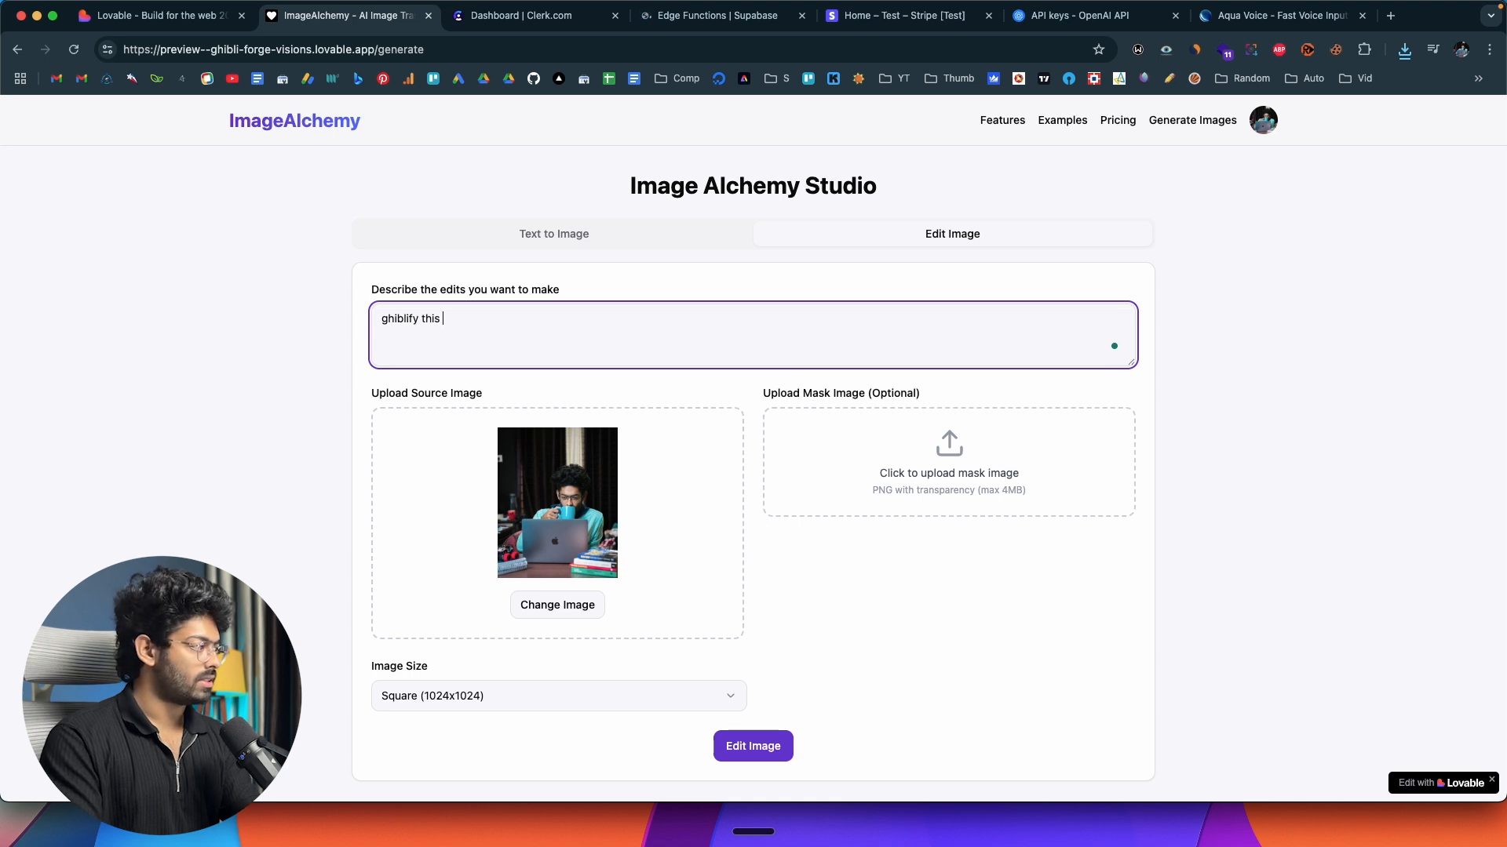
type("image")
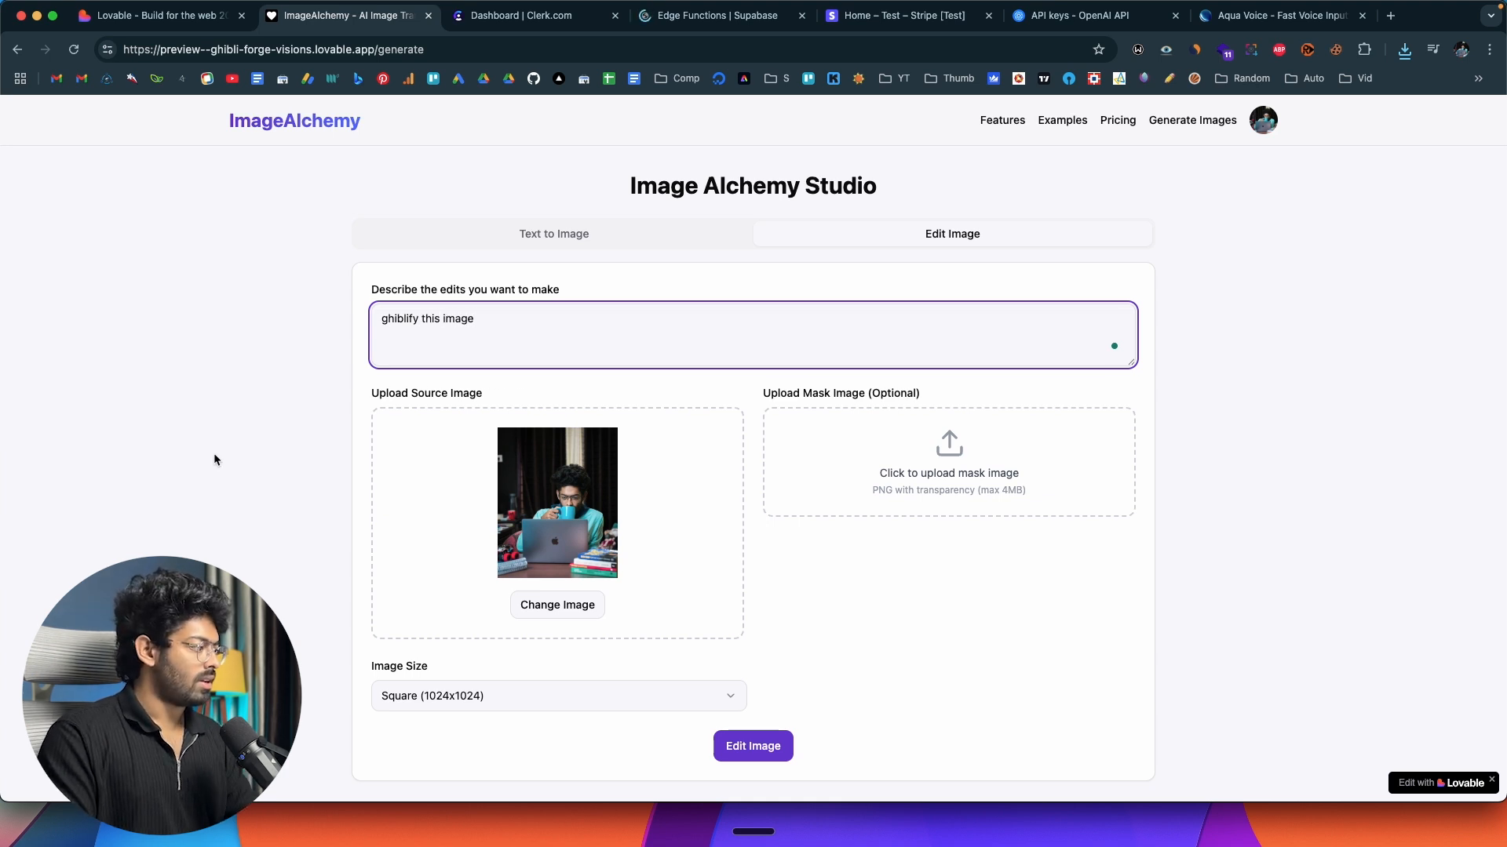
Keep the image size at Square (1024x1024) and run the edit on the uploaded profile picture.
scroll(215, 460, "down", 2)
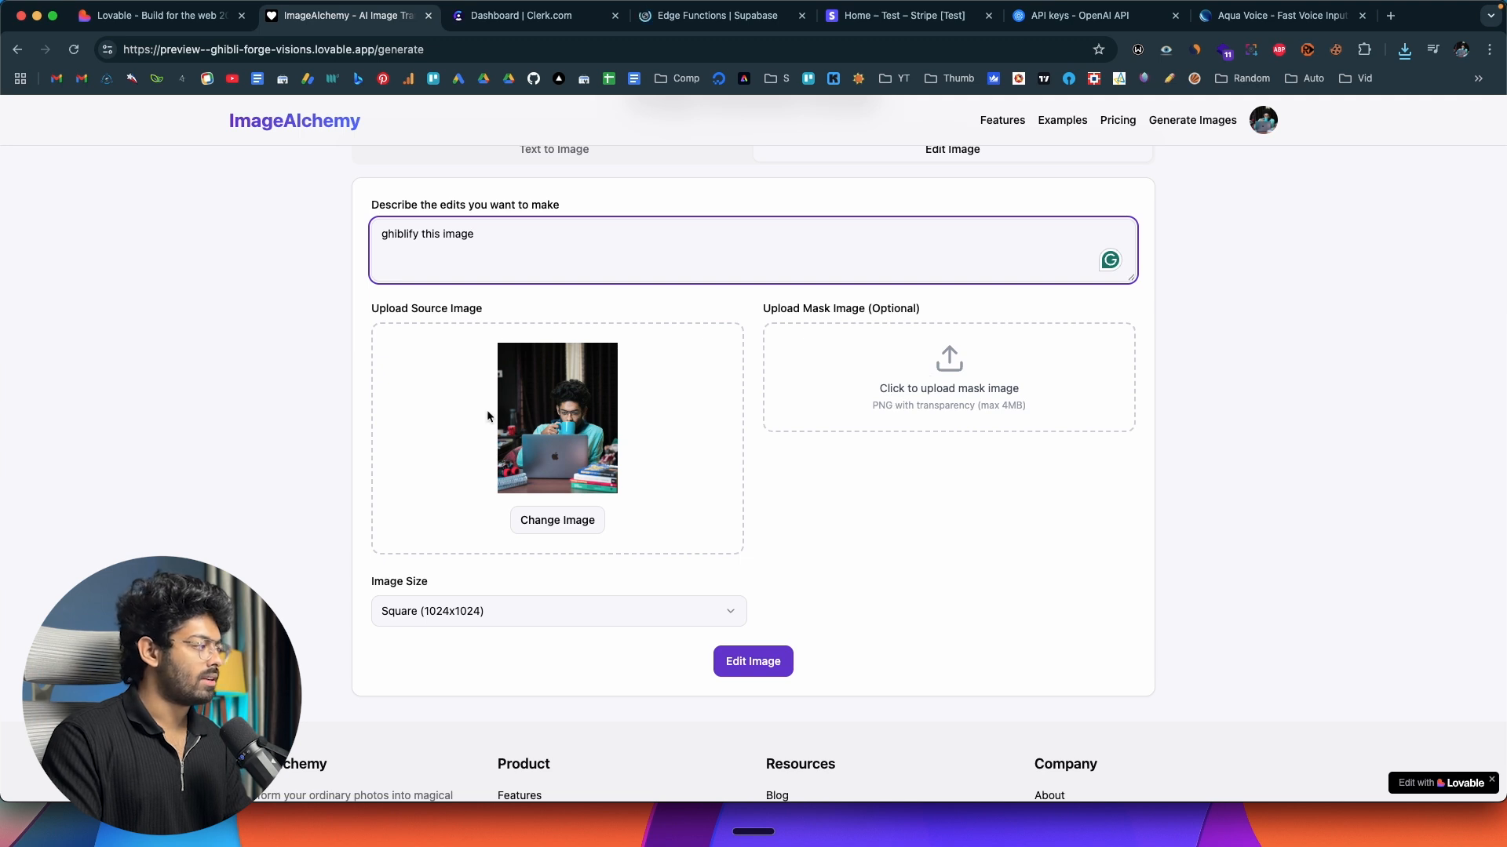
left_click(436, 618)
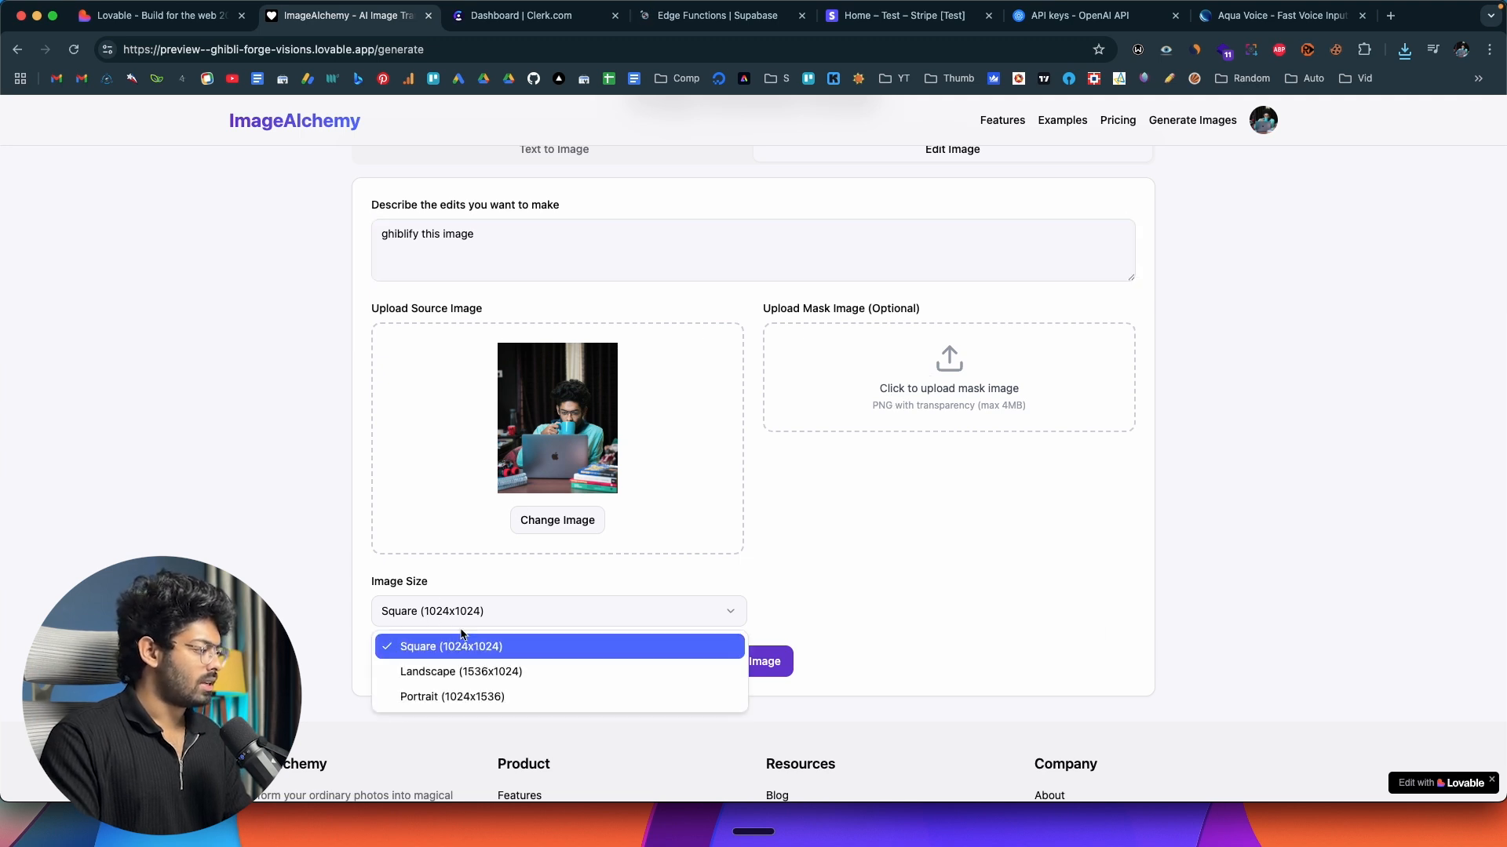
left_click(735, 628)
left_click(752, 666)
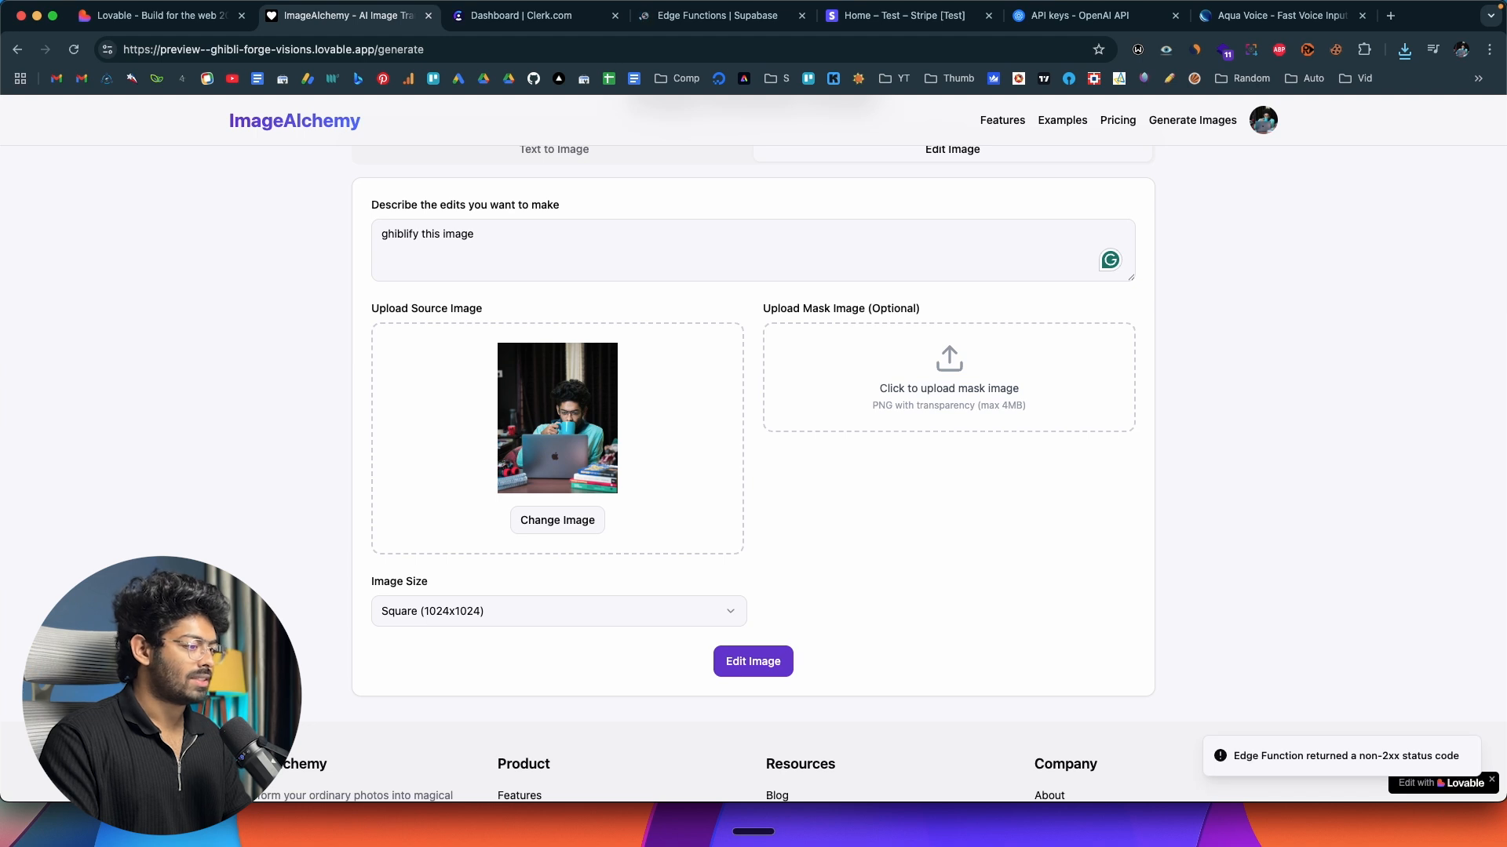
Report to Lovable that generating from an uploaded image and prompt gives the error "Edge Function returned a non-2xx status code".
triple_click(1317, 753)
key("super+c")
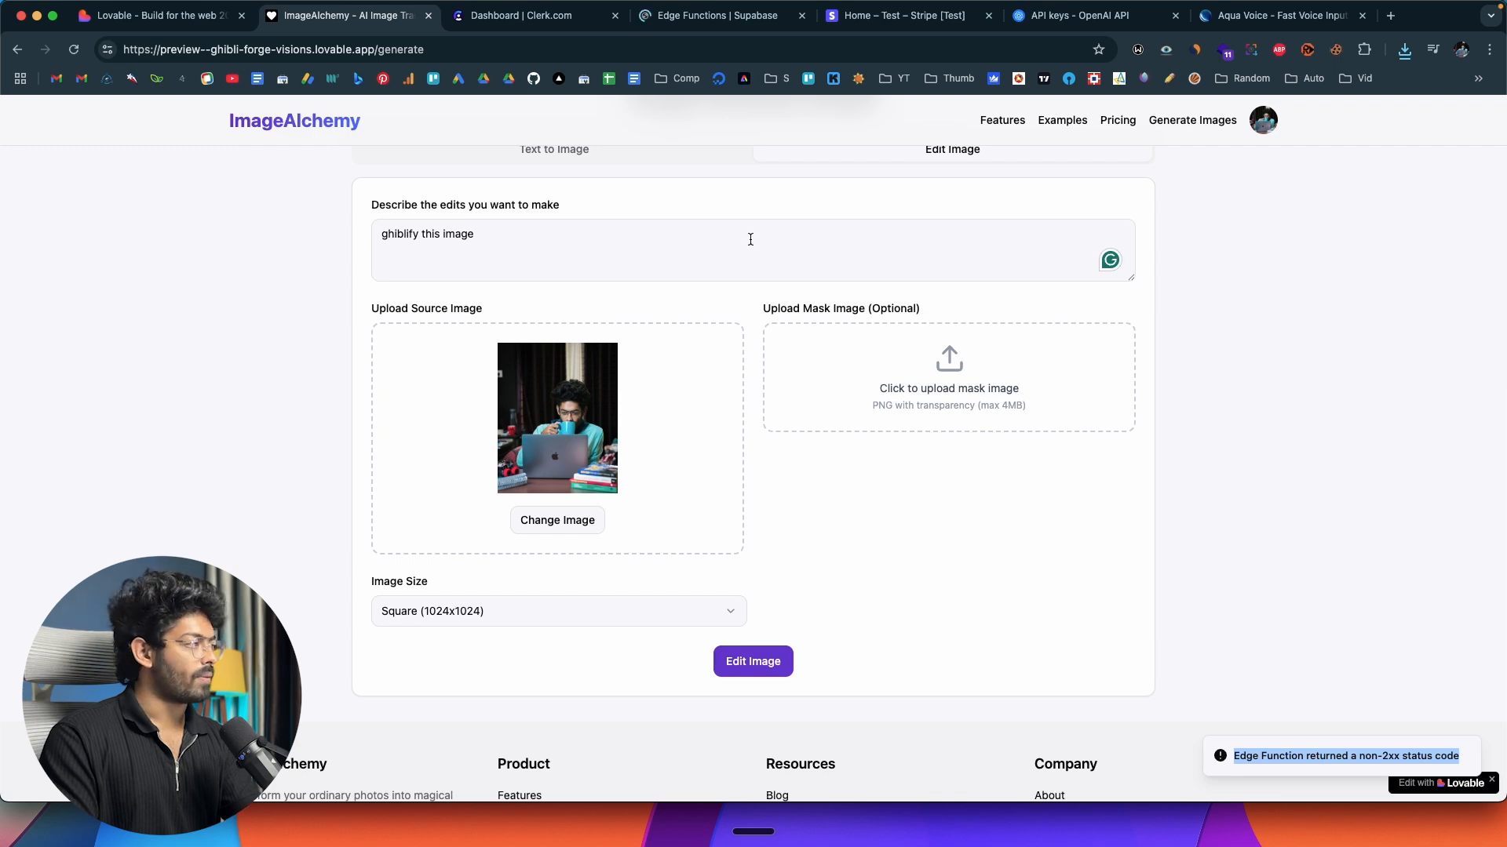
left_click(160, 16)
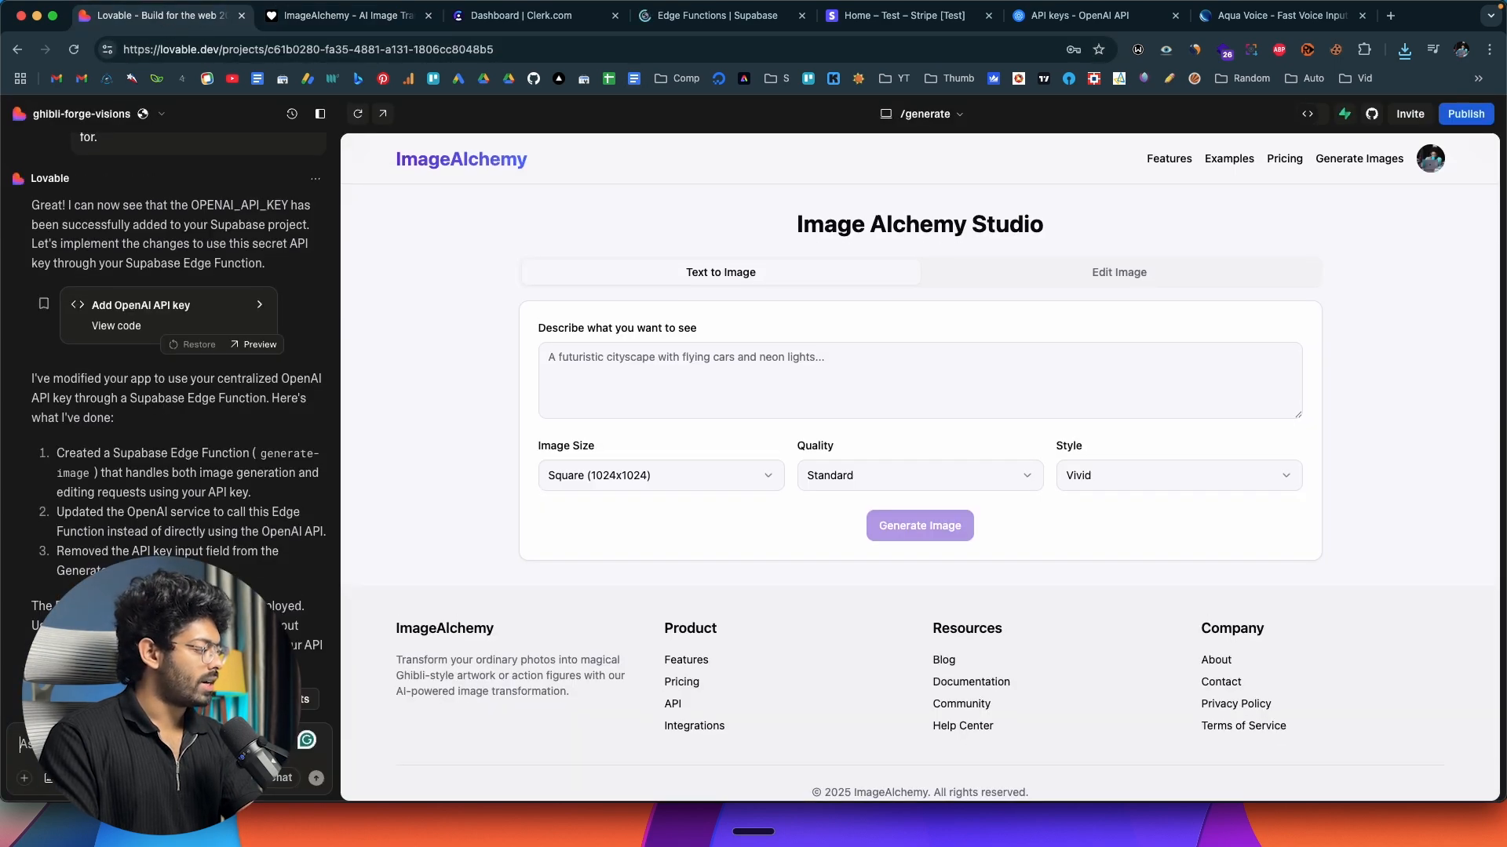
key("fn")
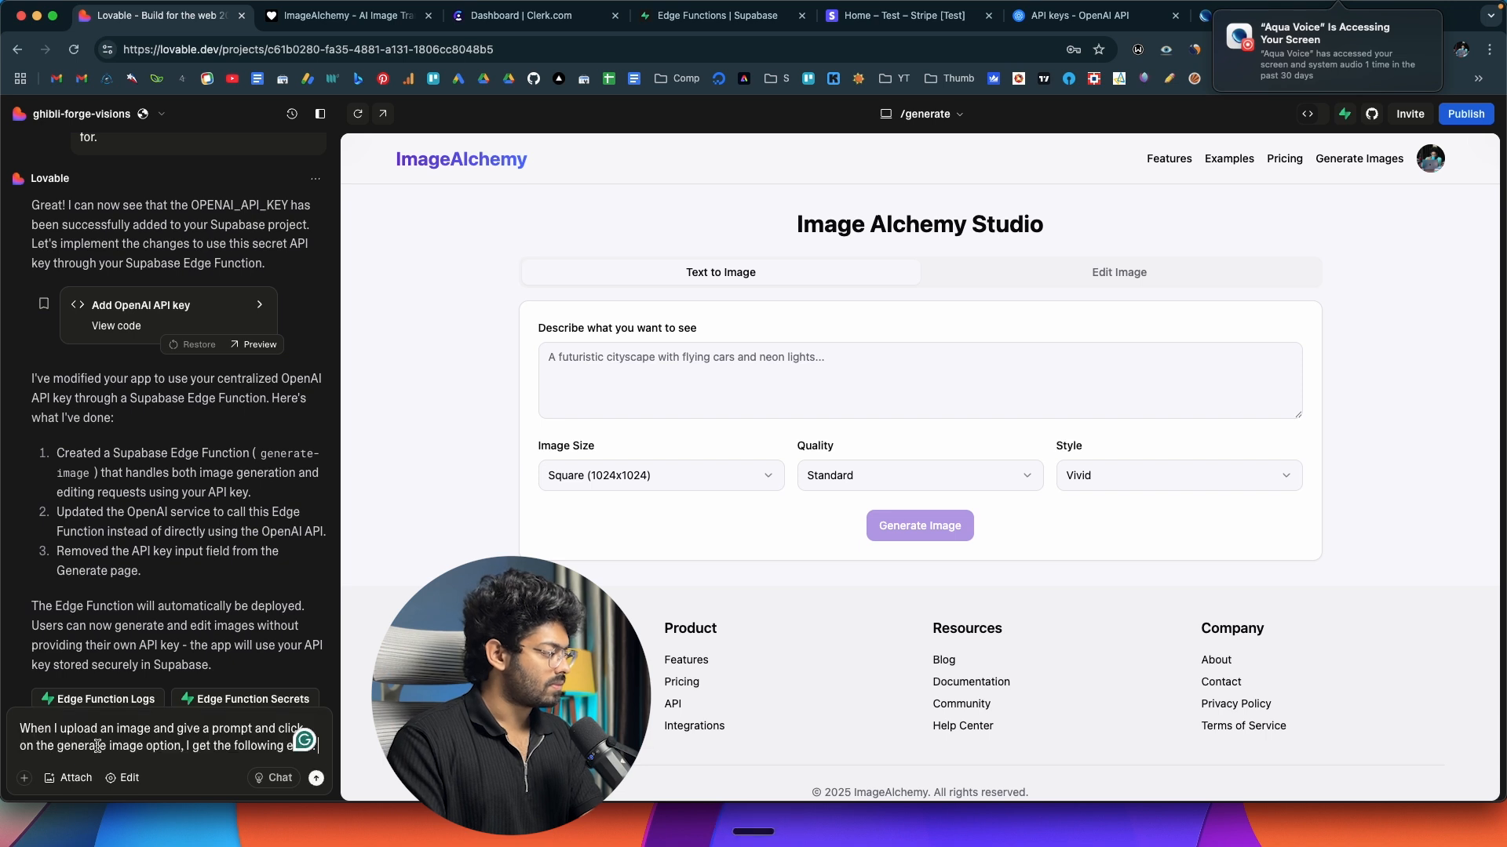
key("shift+Return")
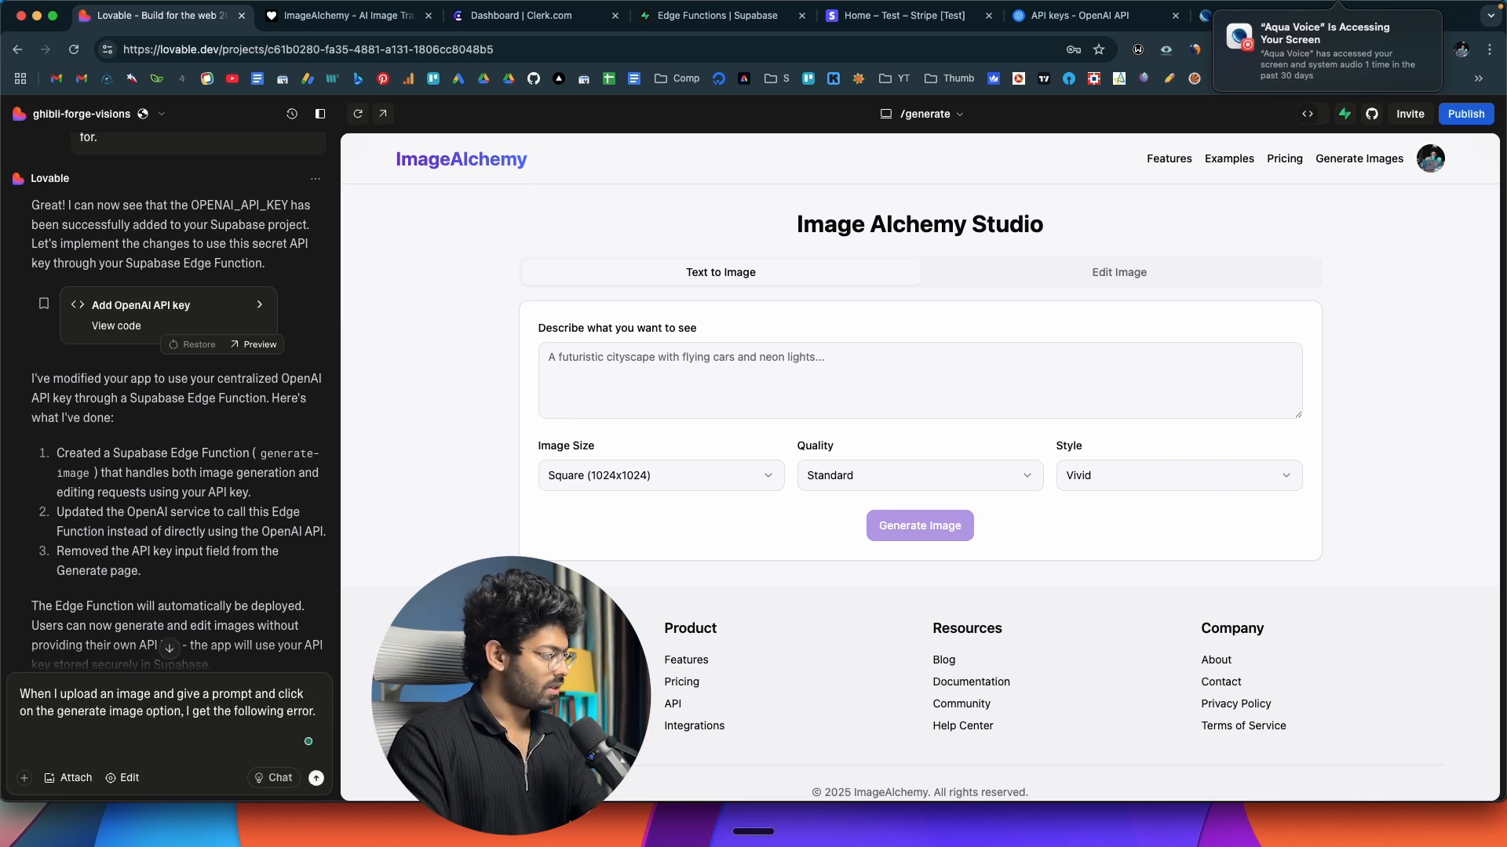
key("super+v")
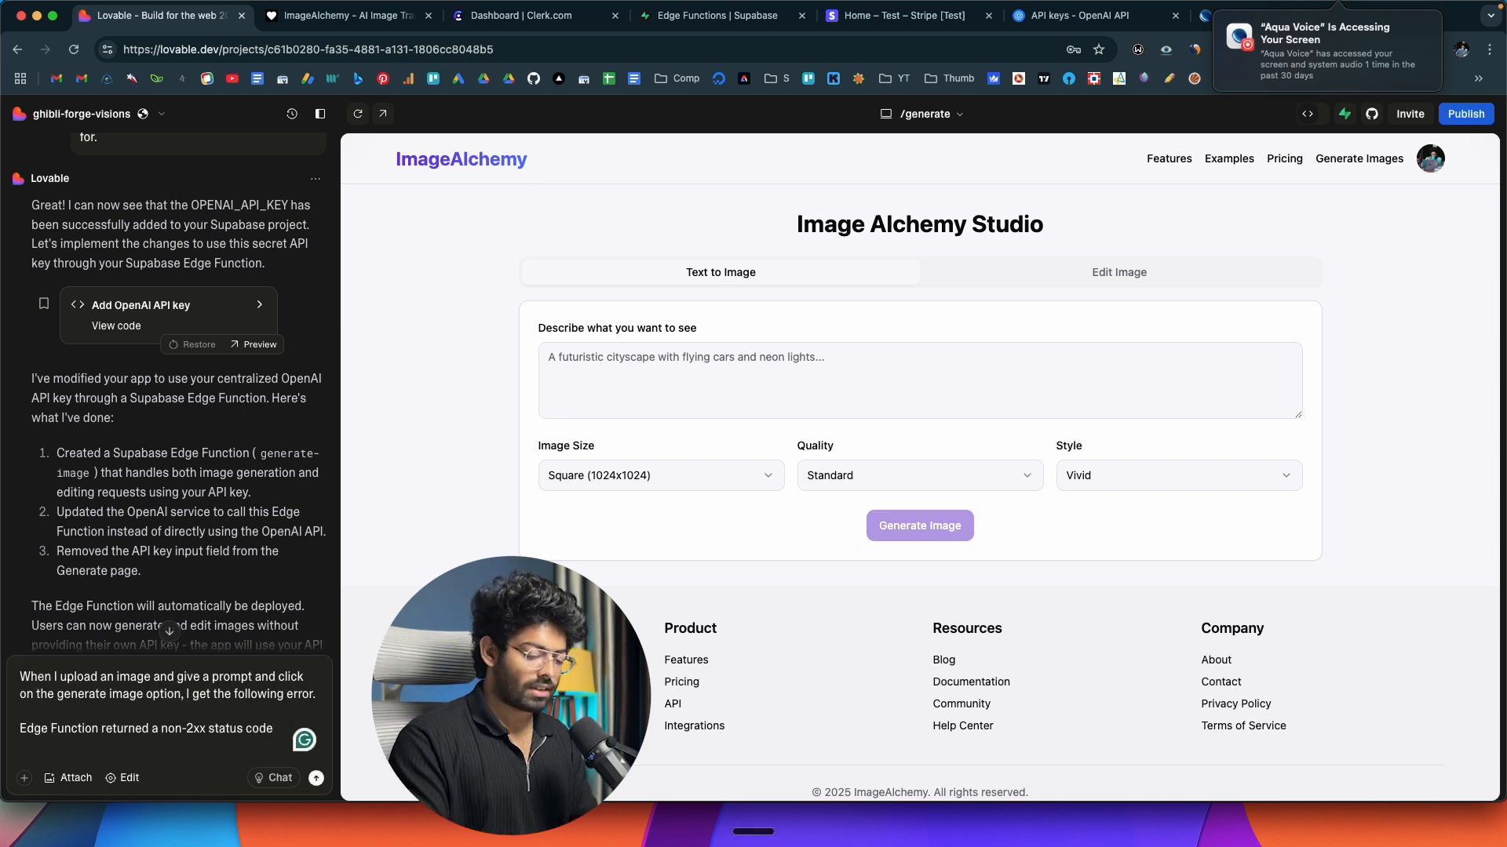
key("Return")
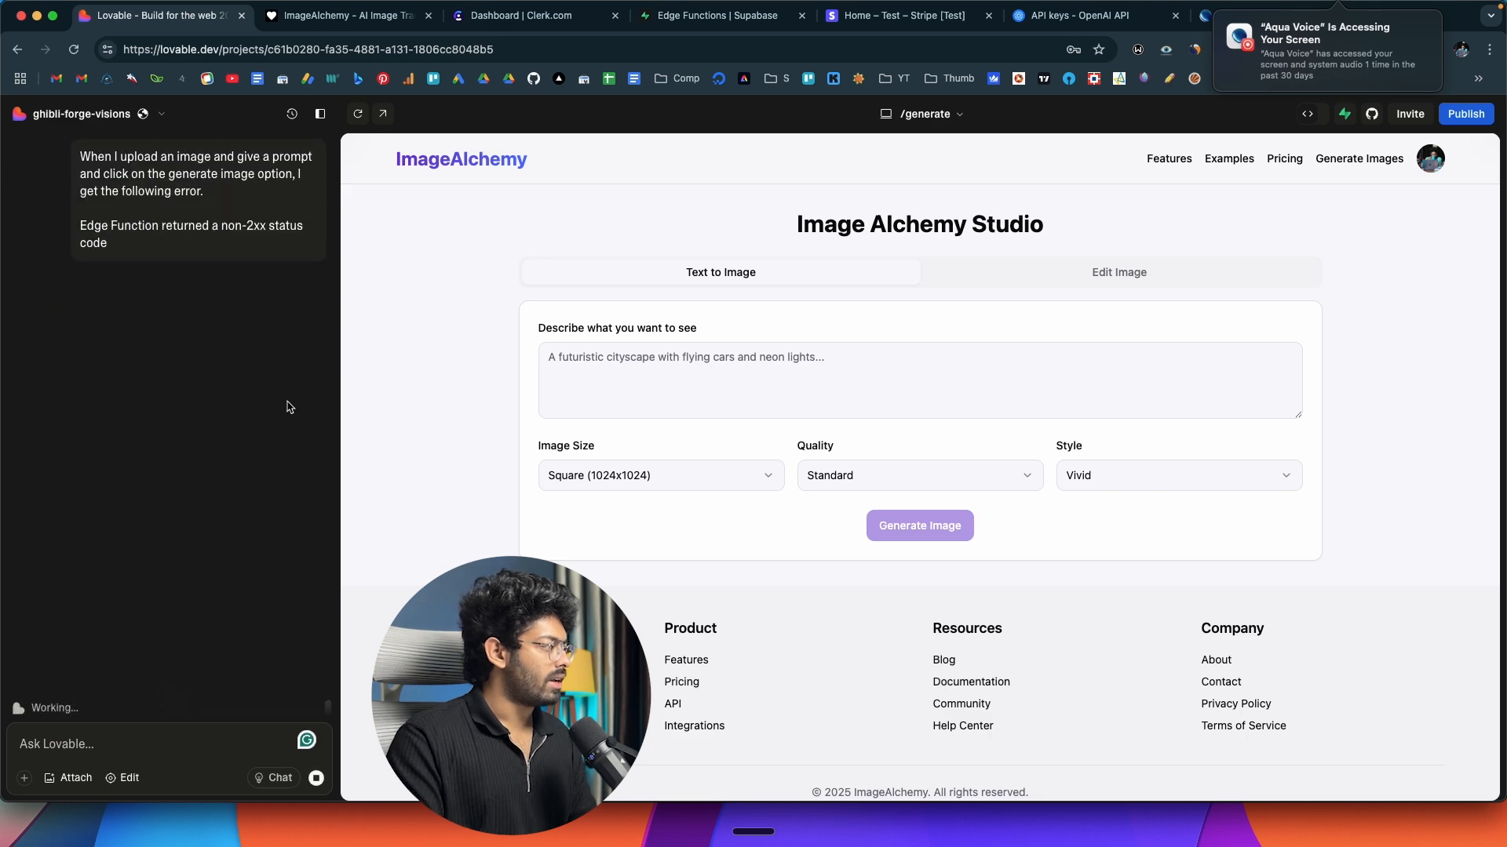
Check the generate-image edge function's overview in Supabase, and review Lovable's reply and the shared OpenAI documentation on image editing.
key("super+4")
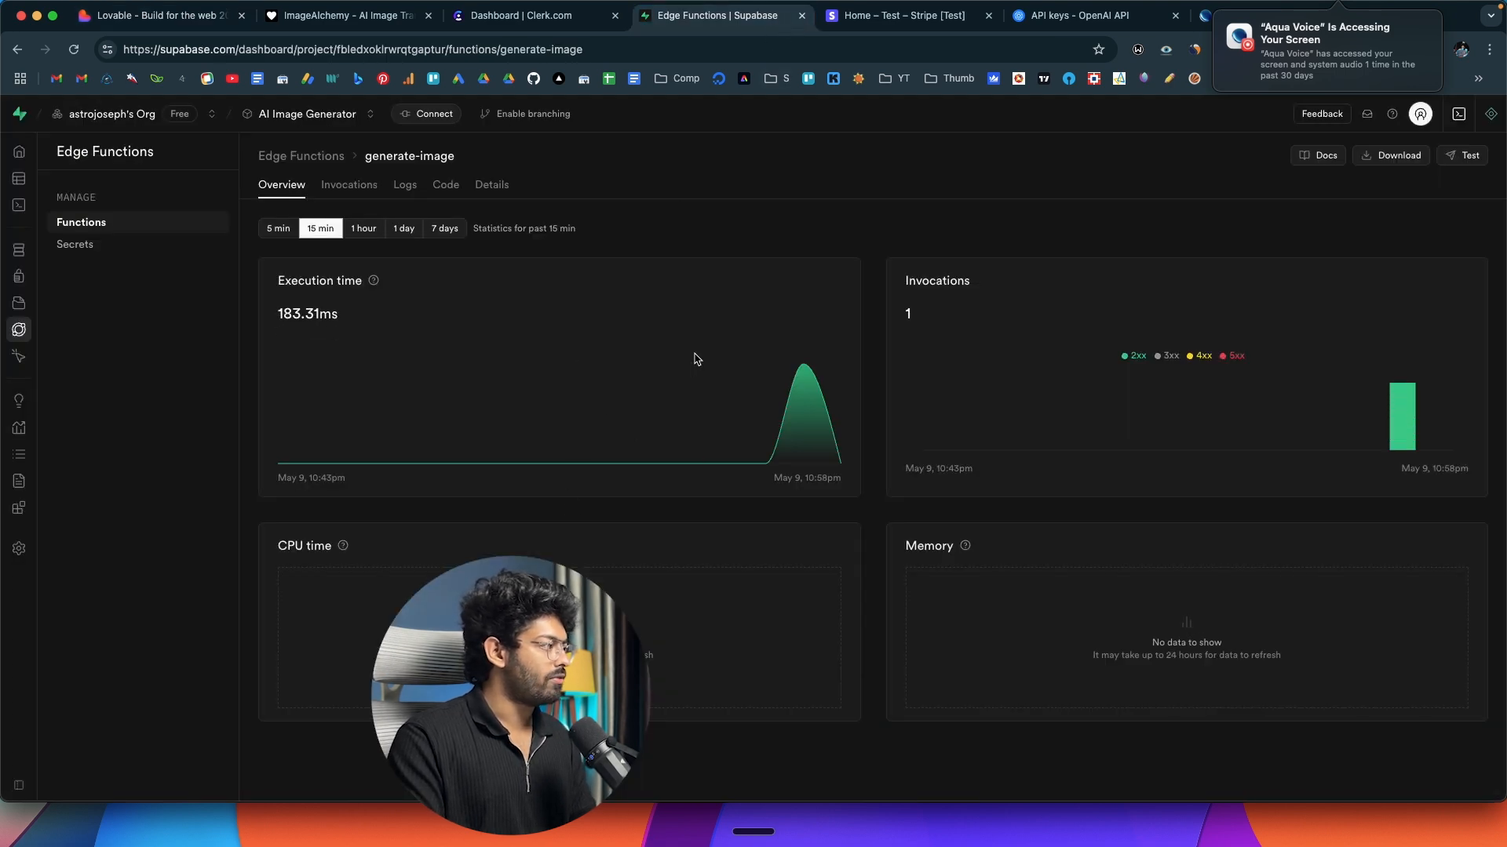
left_click(156, 16)
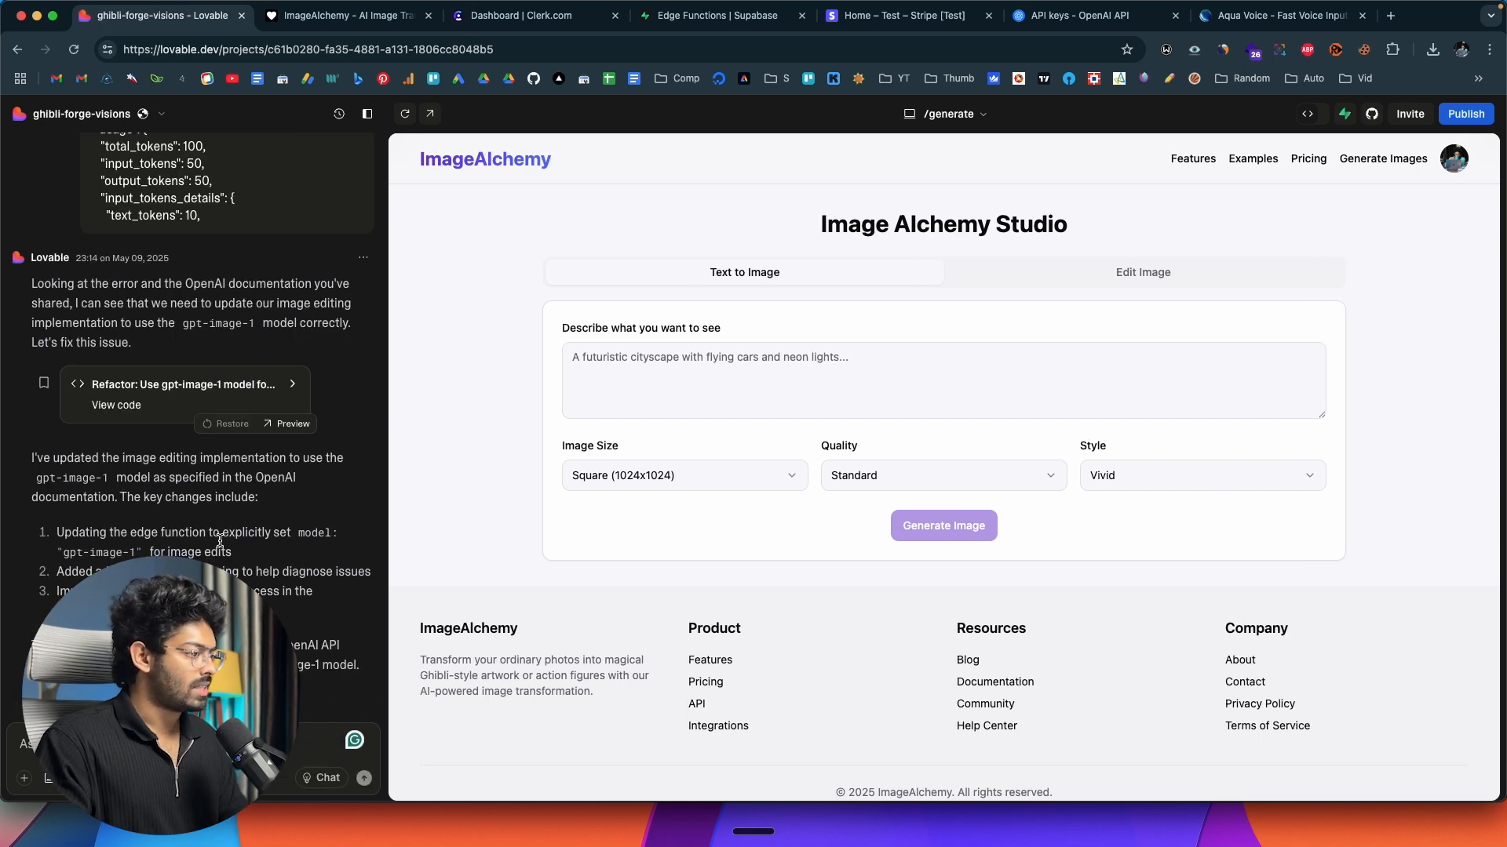
scroll(244, 562, "up", 10)
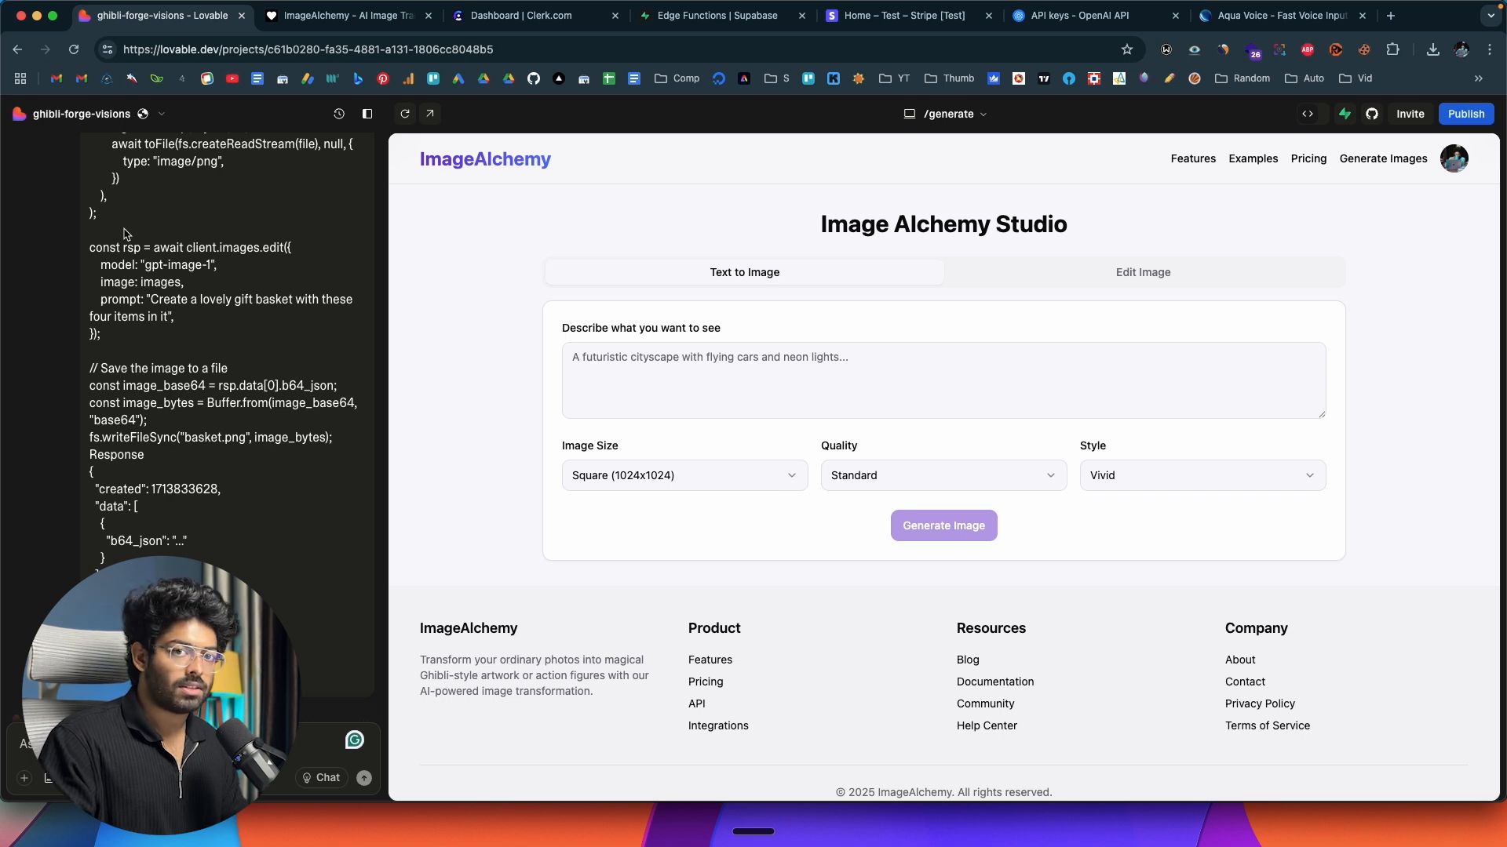
scroll(128, 292, "down", 10)
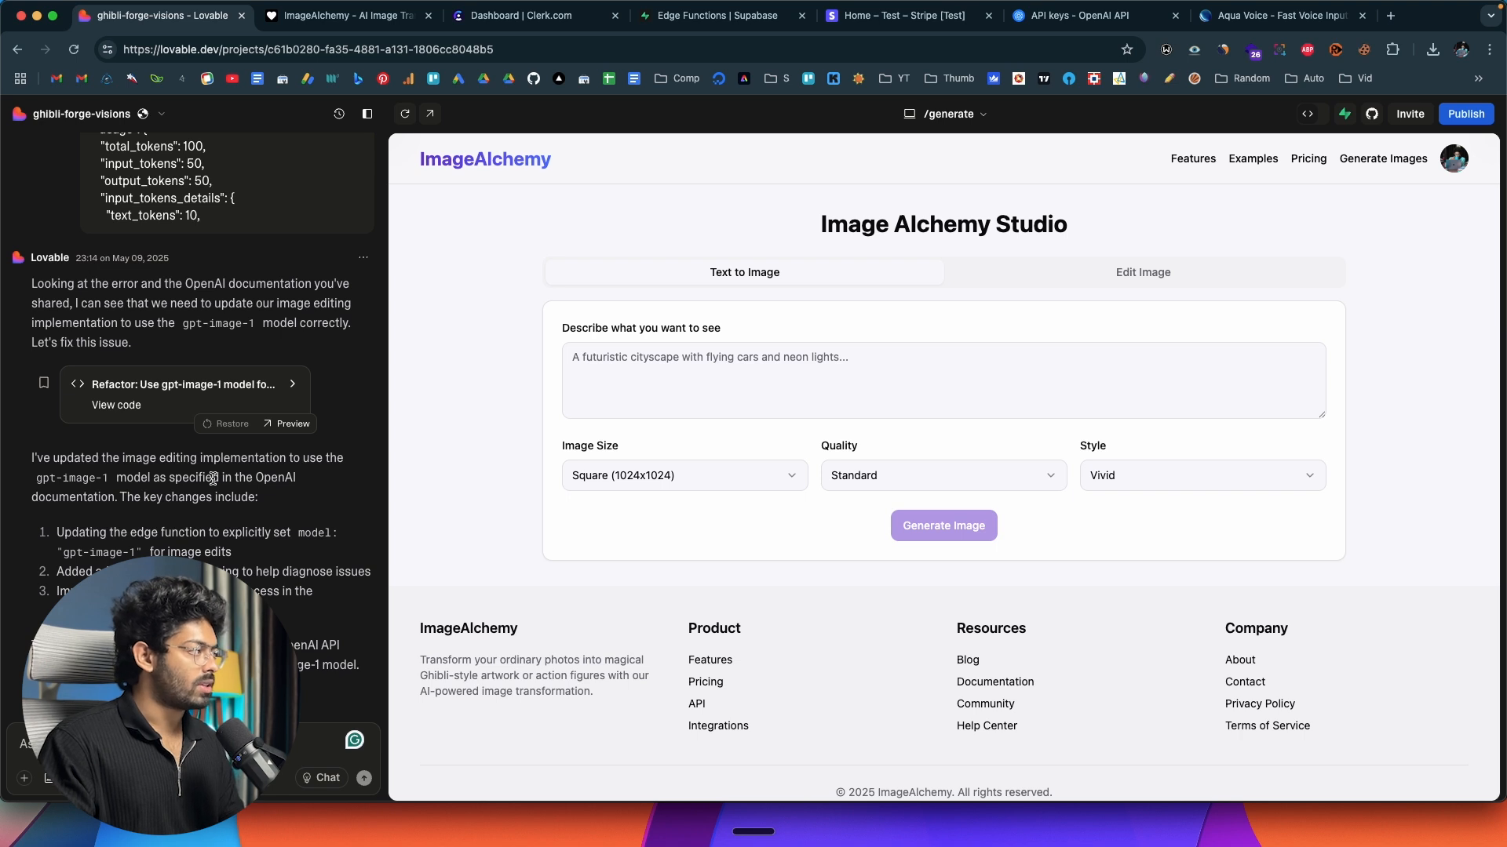
Reload the ImageAlchemy preview, switch the studio to image editing, and upload the profile picture from the Downloads folder as the source image.
left_click(345, 15)
key("super+r")
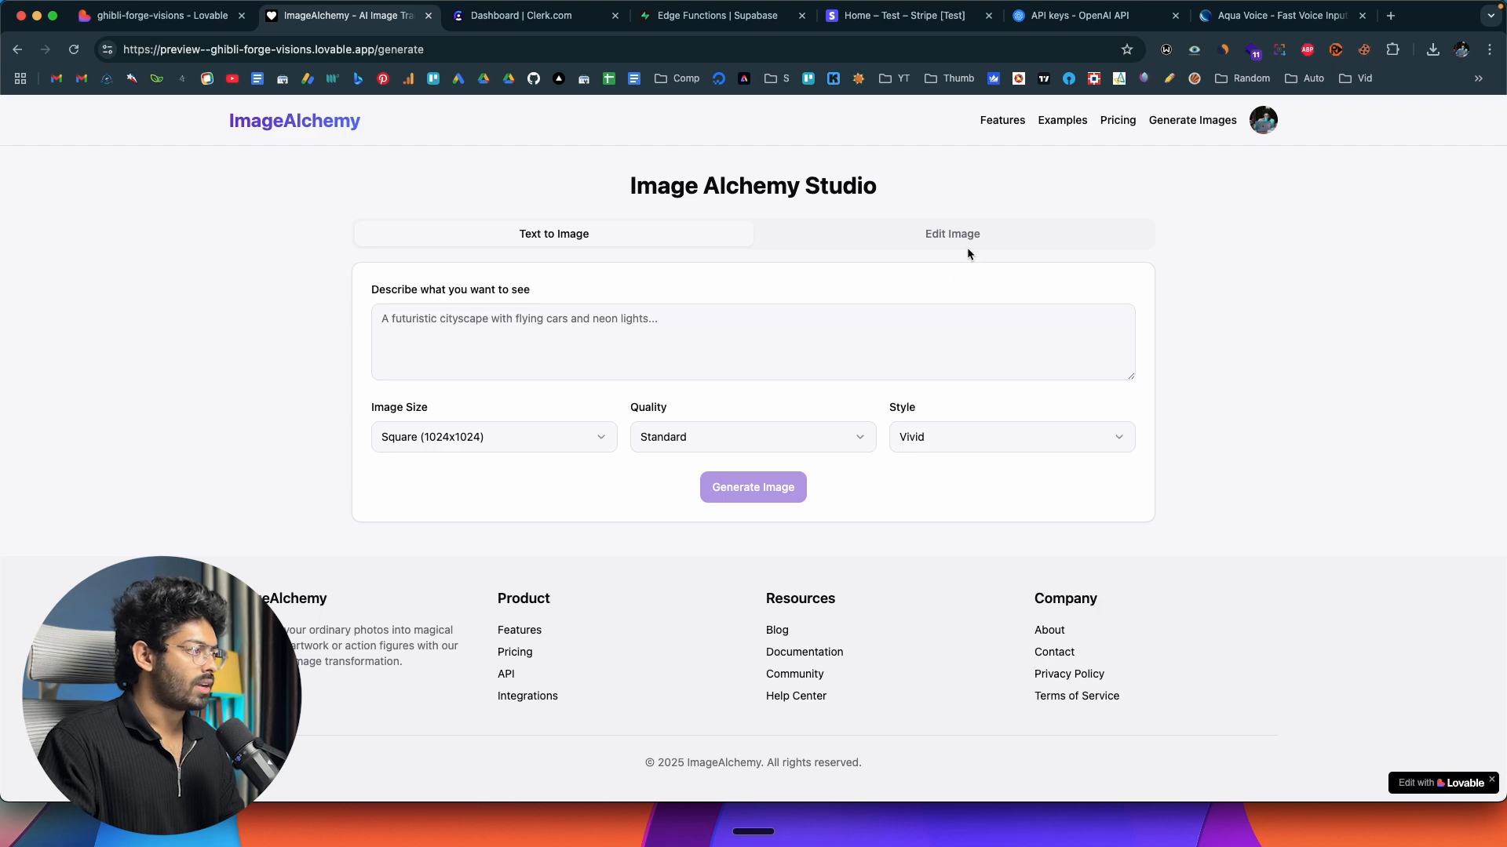
left_click(968, 248)
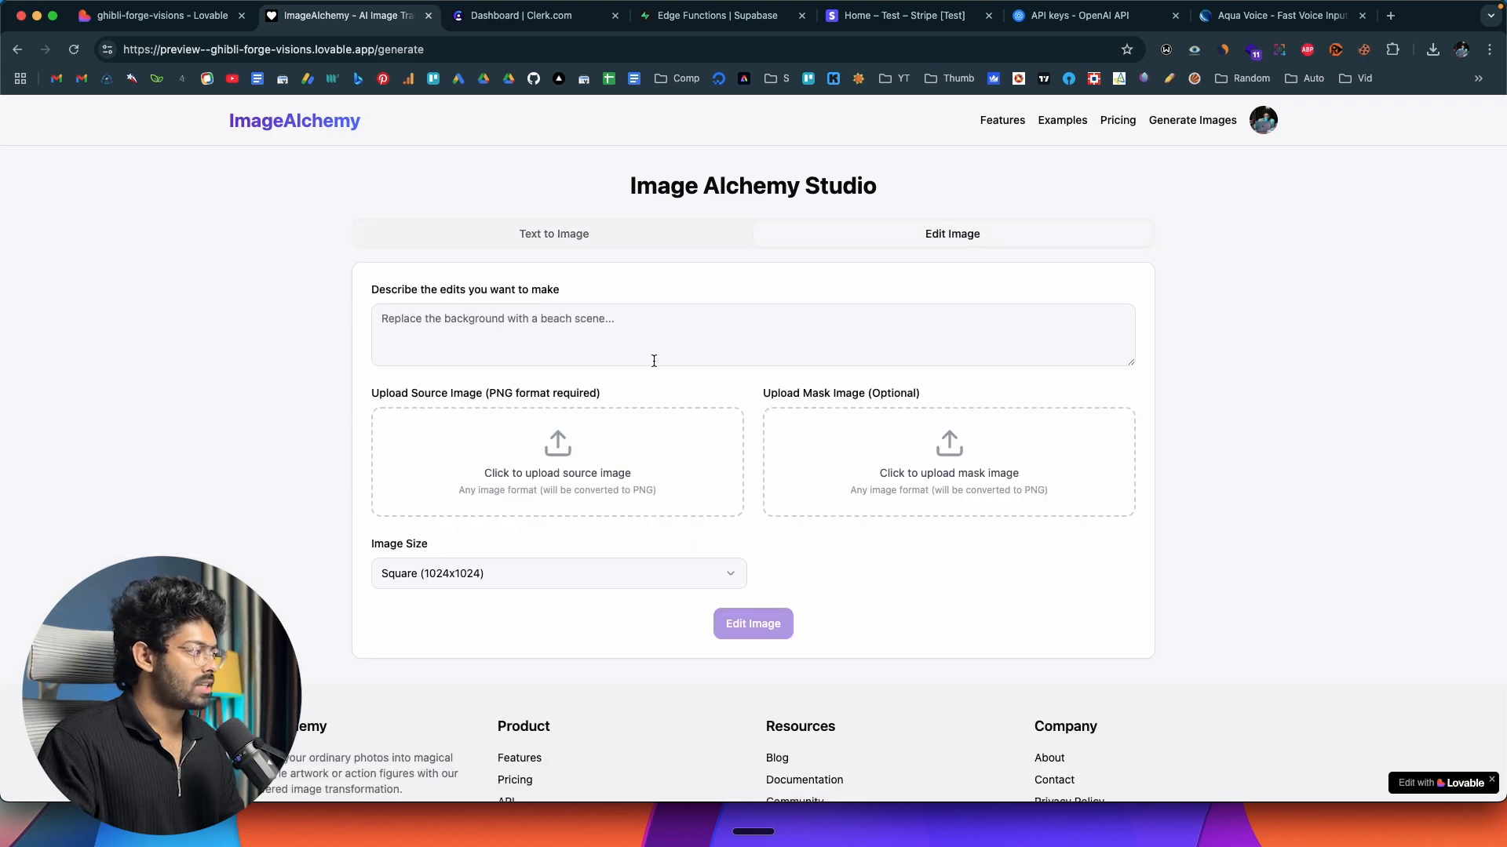
left_click(564, 460)
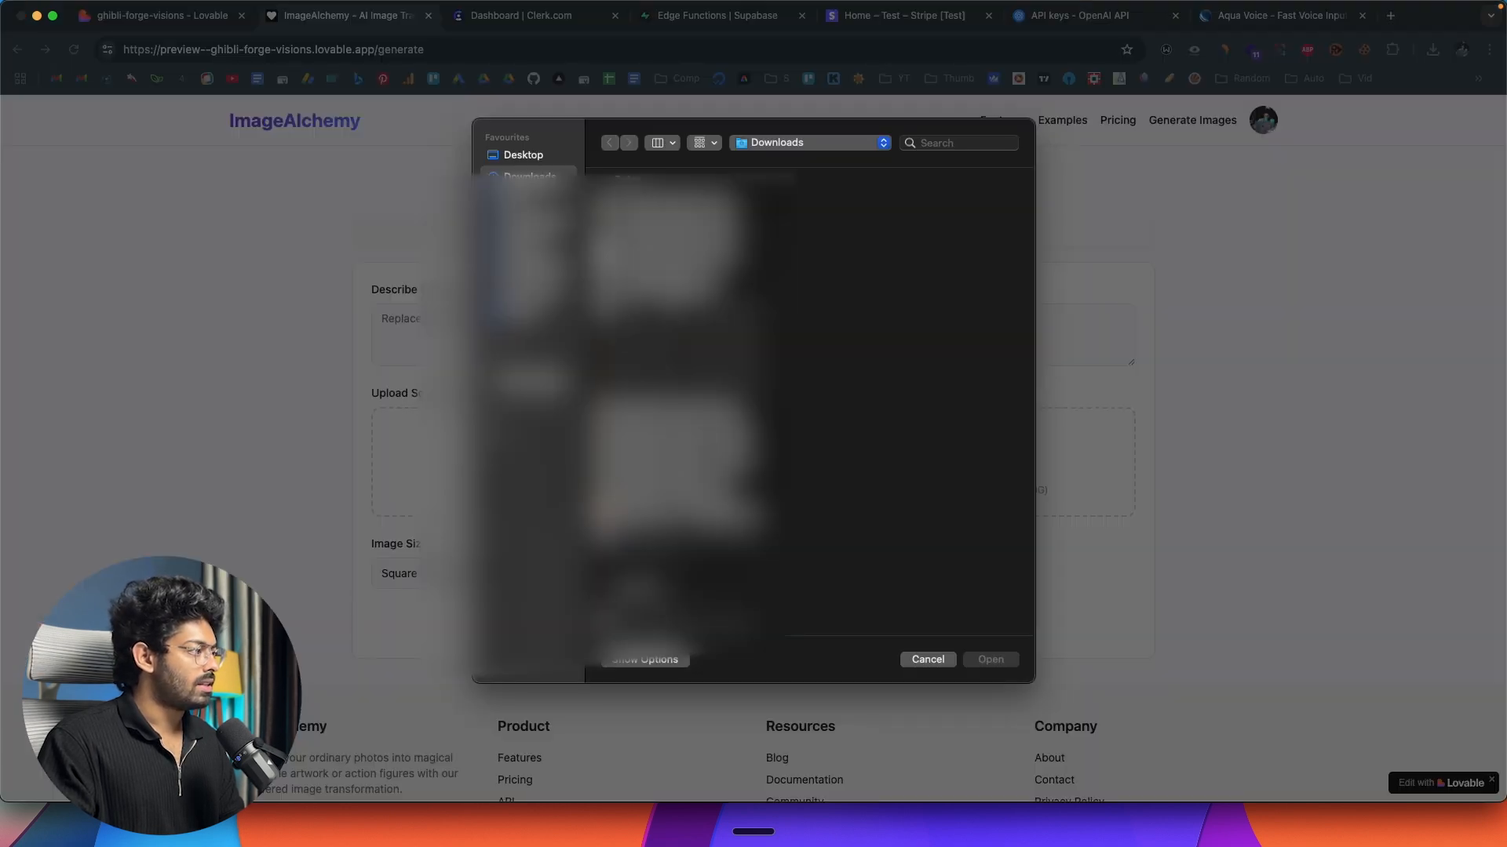
double_click(591, 465)
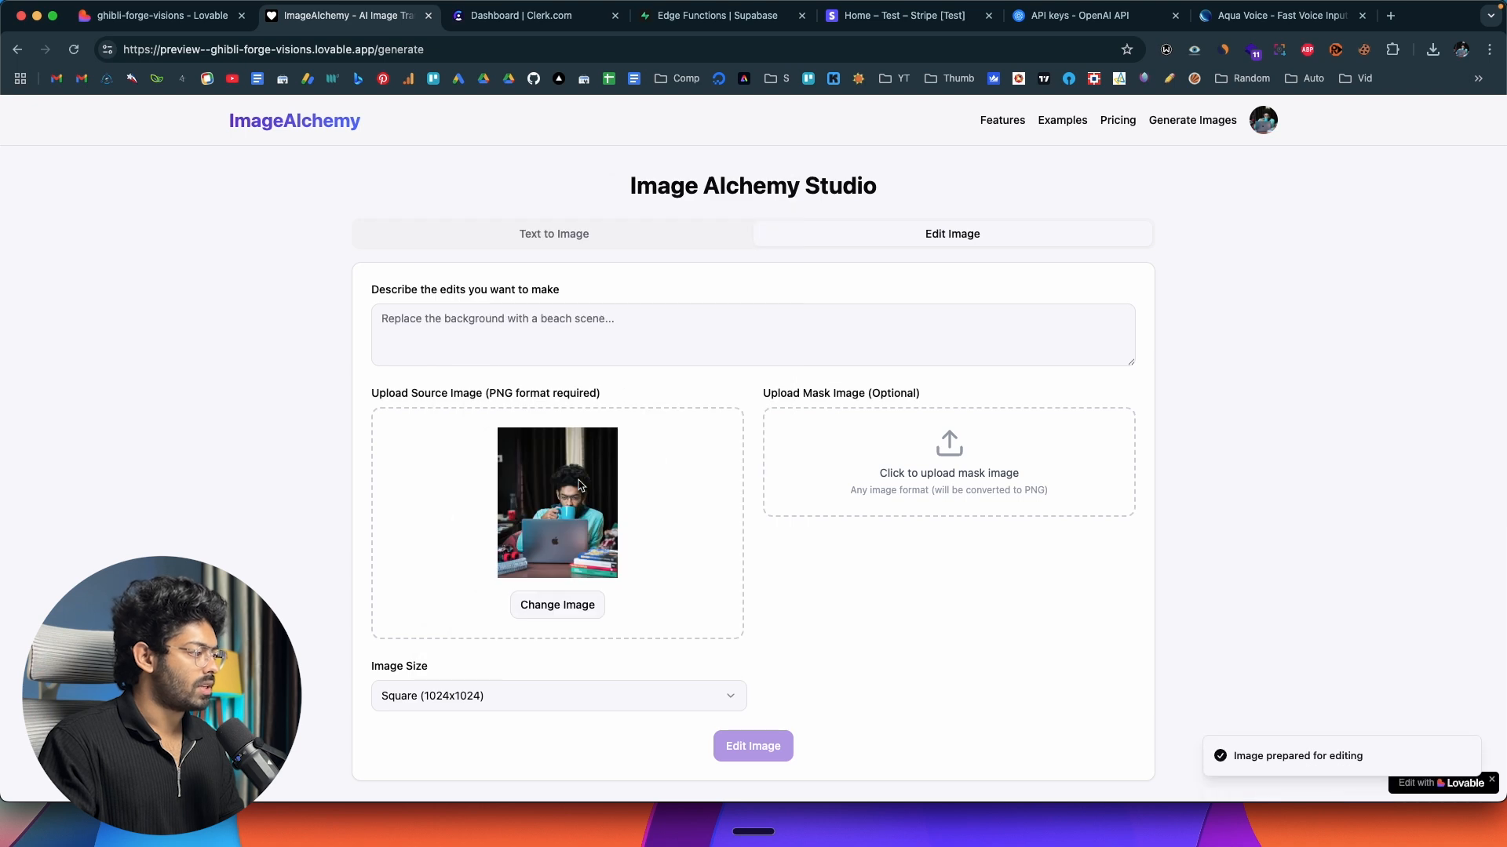
Enter "ghibilify this image" as the edit description and run the edit on the uploaded picture.
left_click(603, 334)
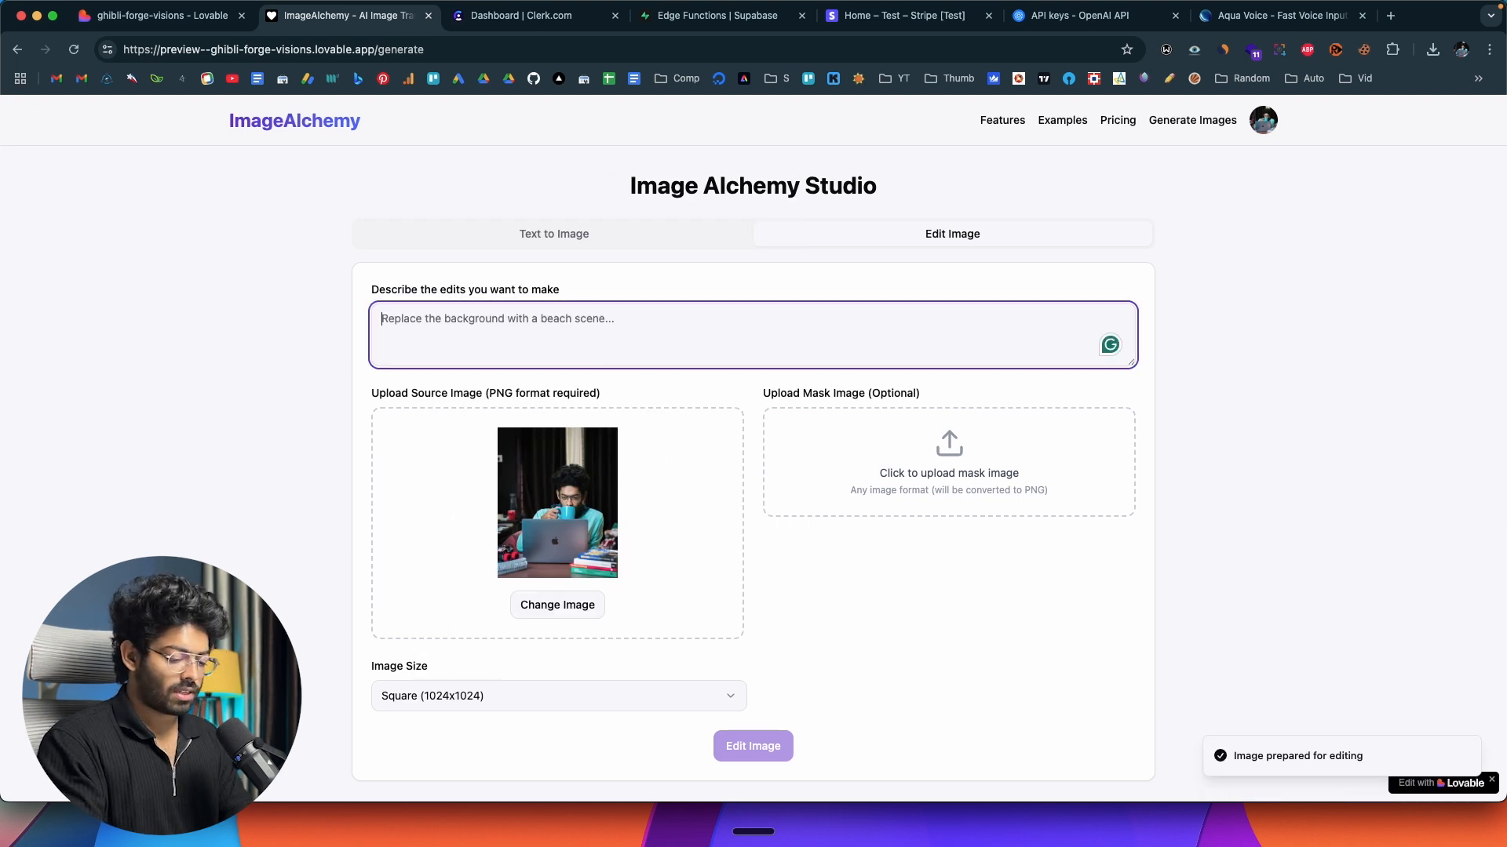
type("ghibilify this image")
key("super+a")
left_click(121, 499)
scroll(121, 500, "down", 3)
left_click(755, 563)
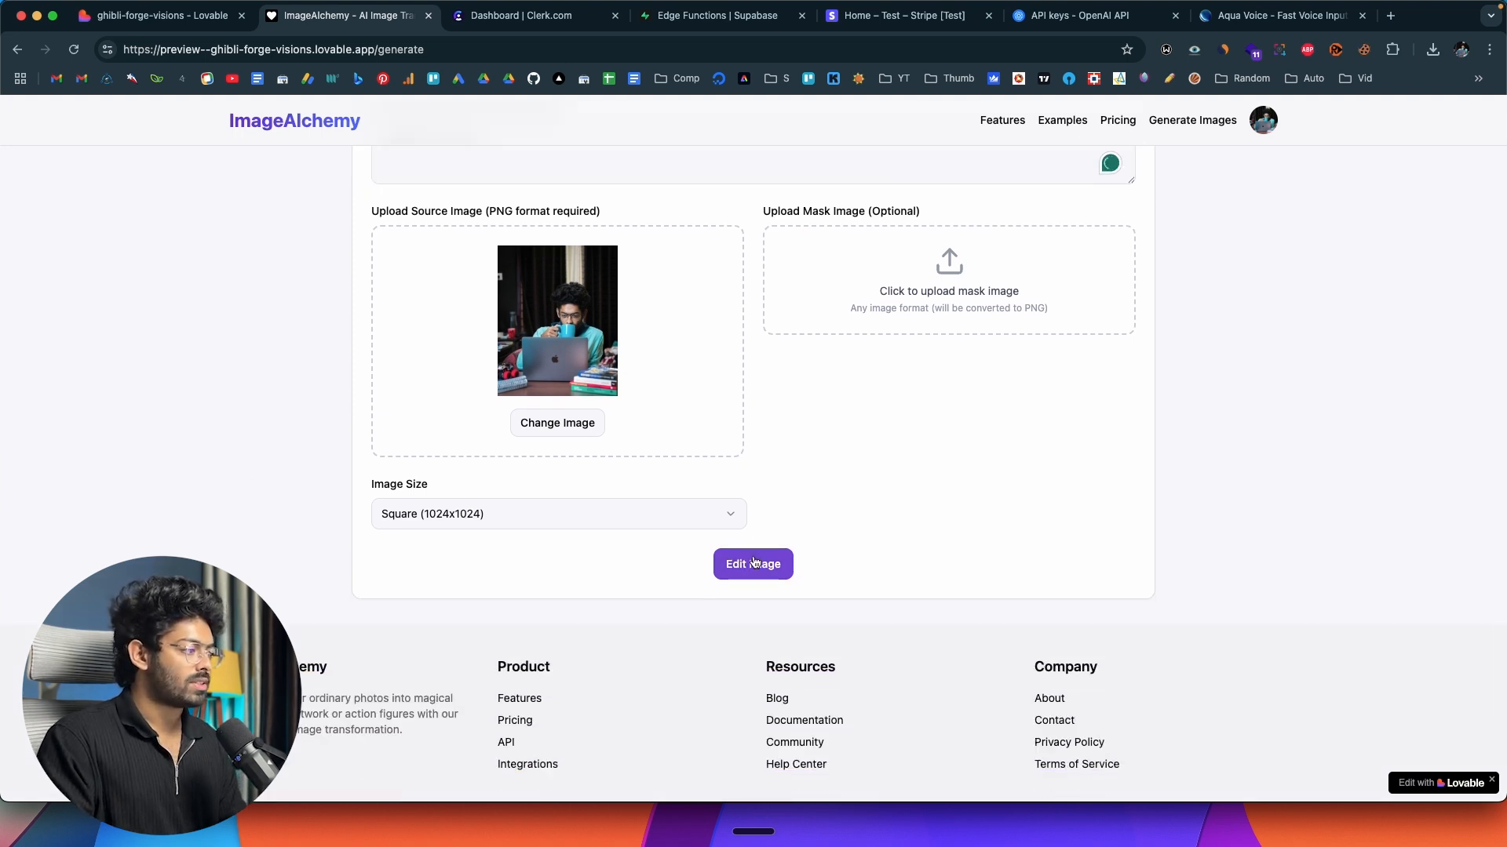
scroll(753, 470, "up", 3)
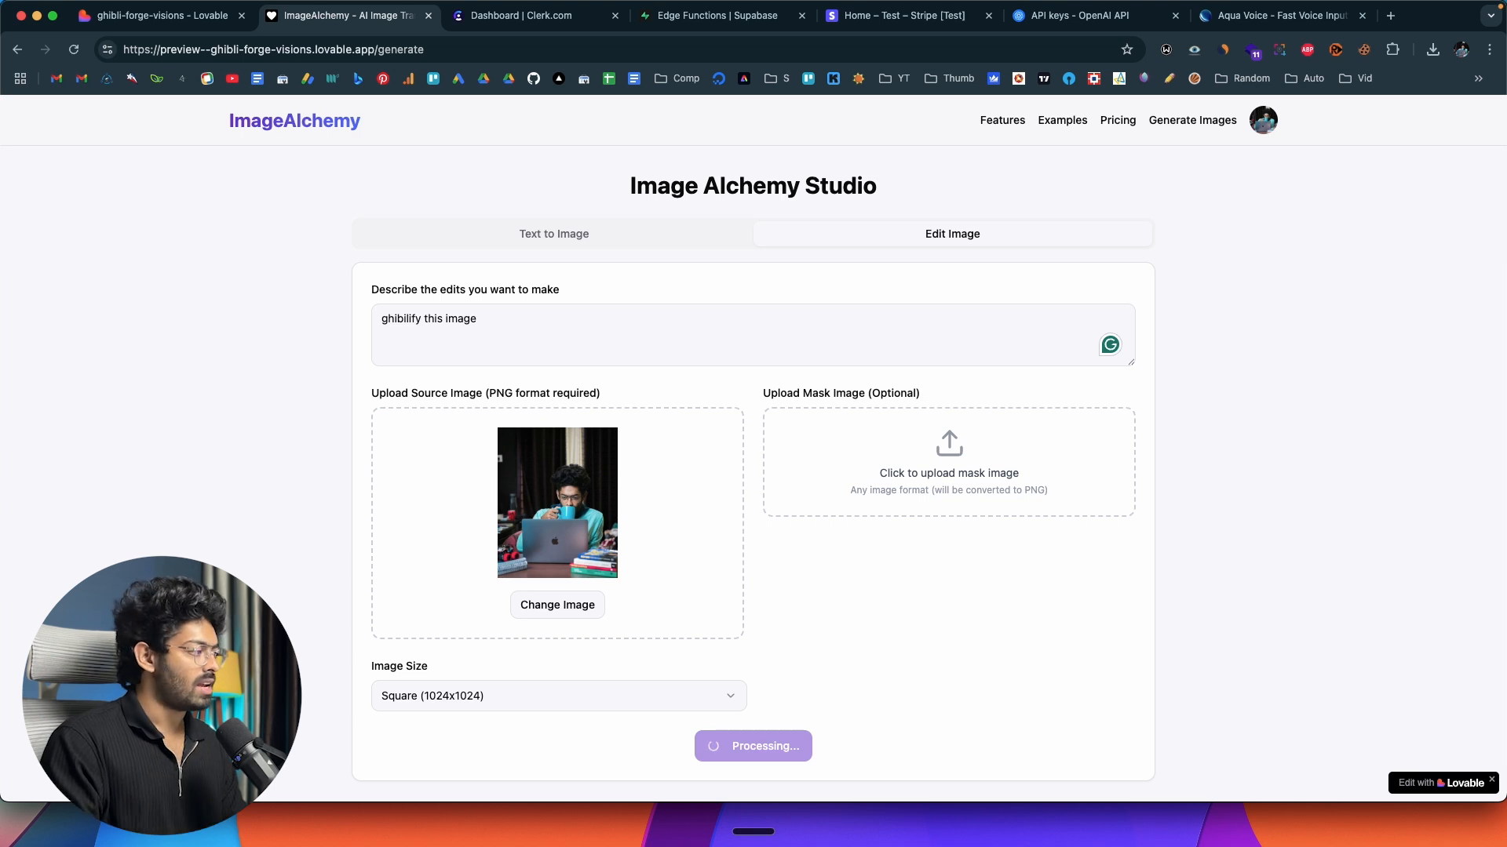
scroll(830, 384, "down", 3)
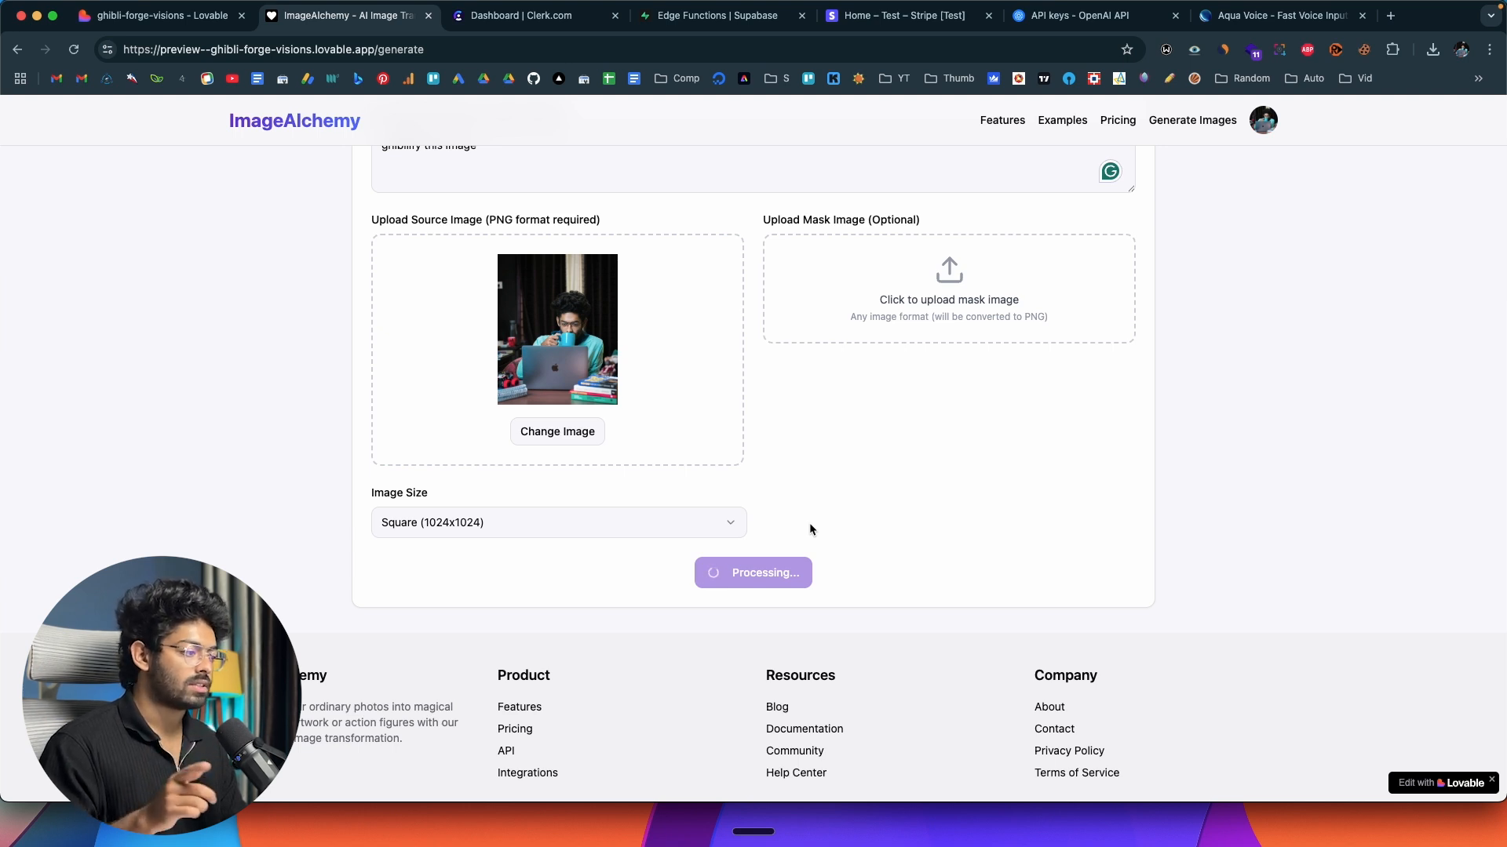
scroll(450, 474, "up", 3)
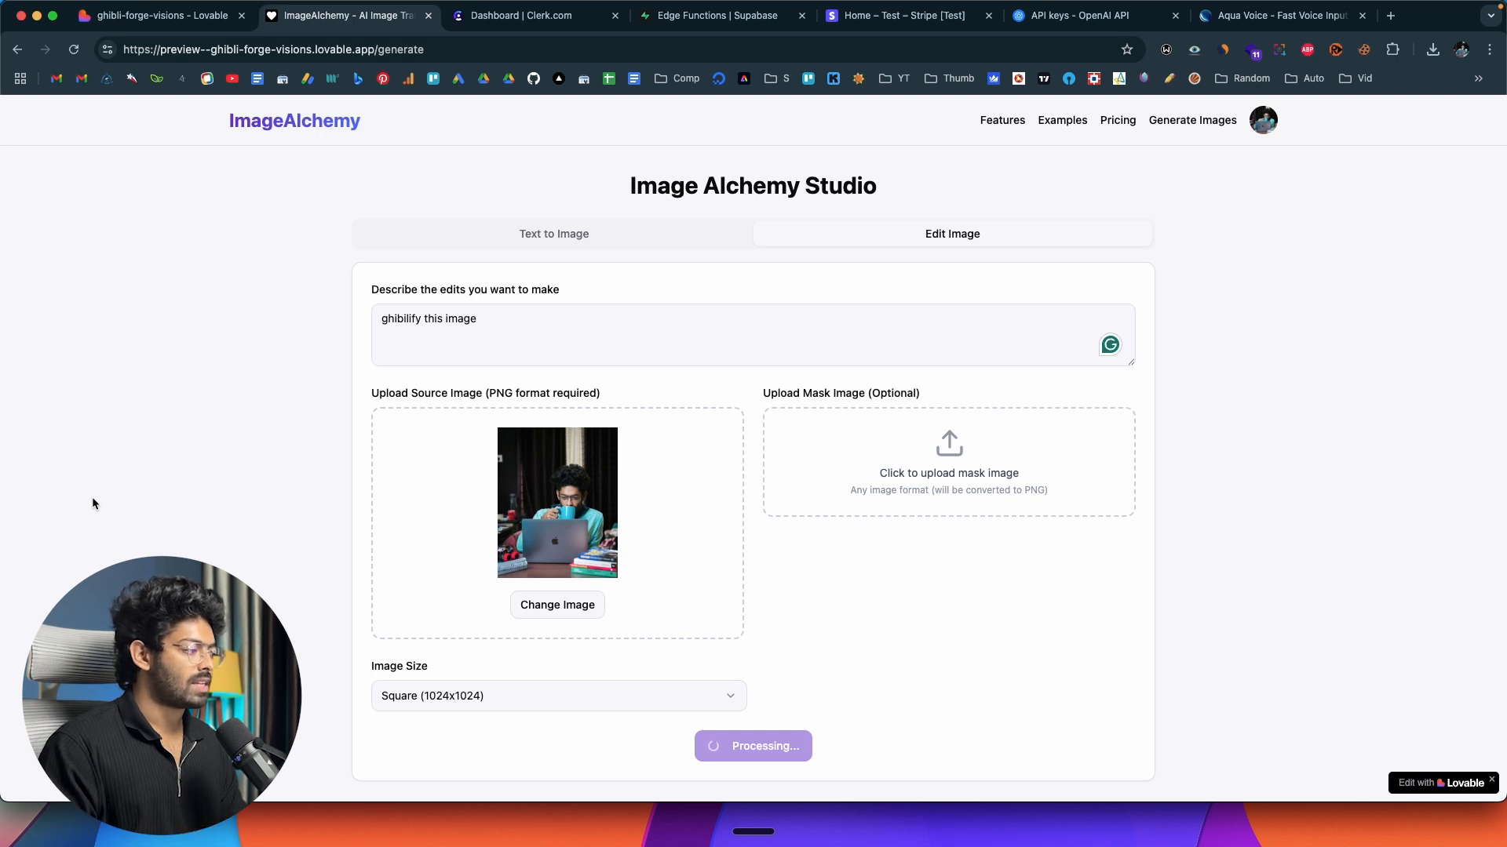
Examine the edited Ghibli-style image and compare its details with the original profile picture.
scroll(262, 461, "down", 5)
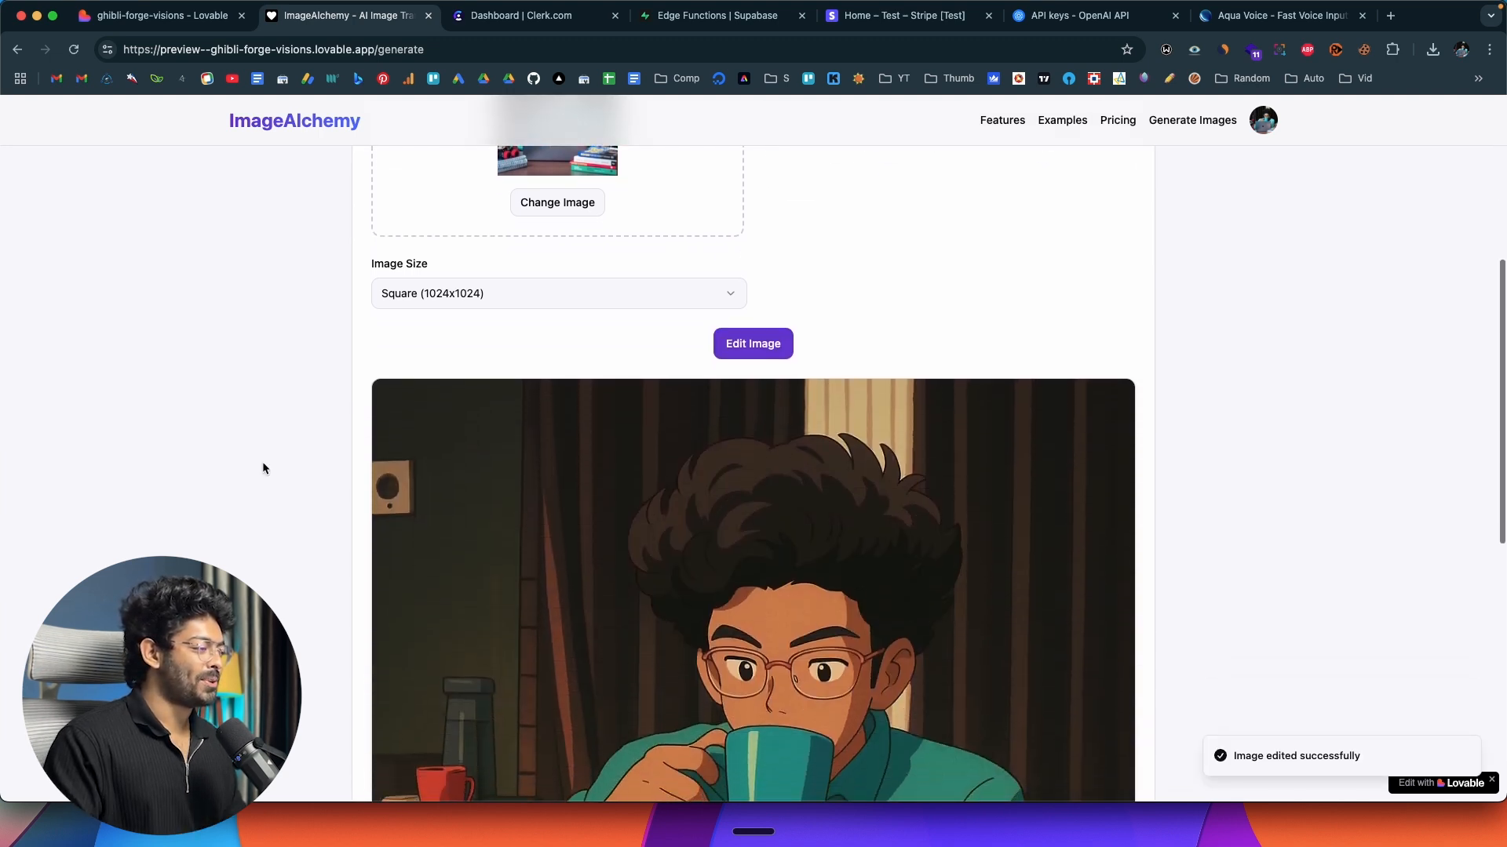
scroll(262, 466, "down", 2)
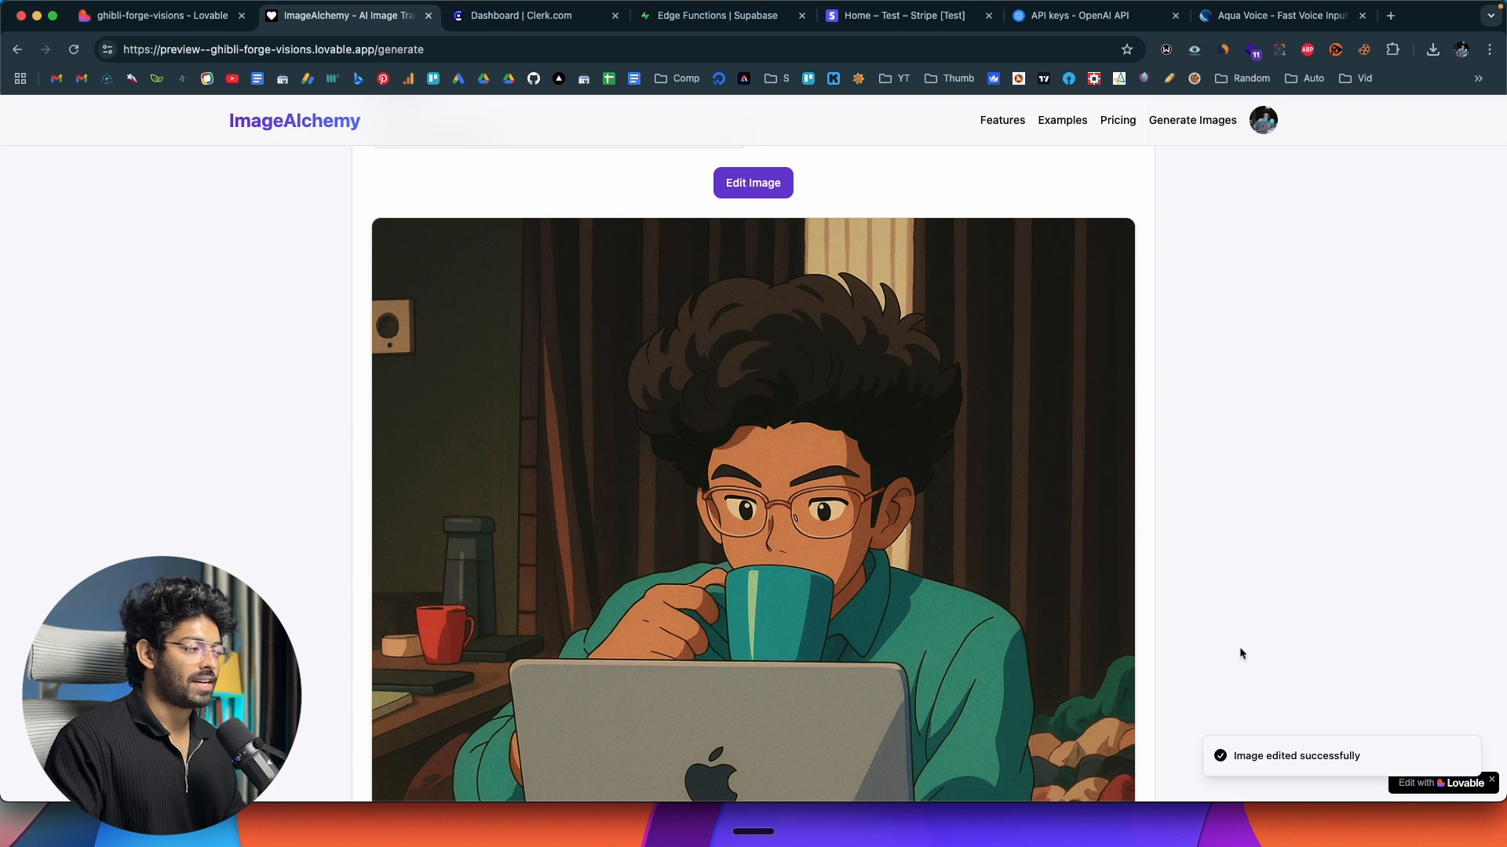
scroll(857, 502, "down", 2)
scroll(857, 503, "down", 1)
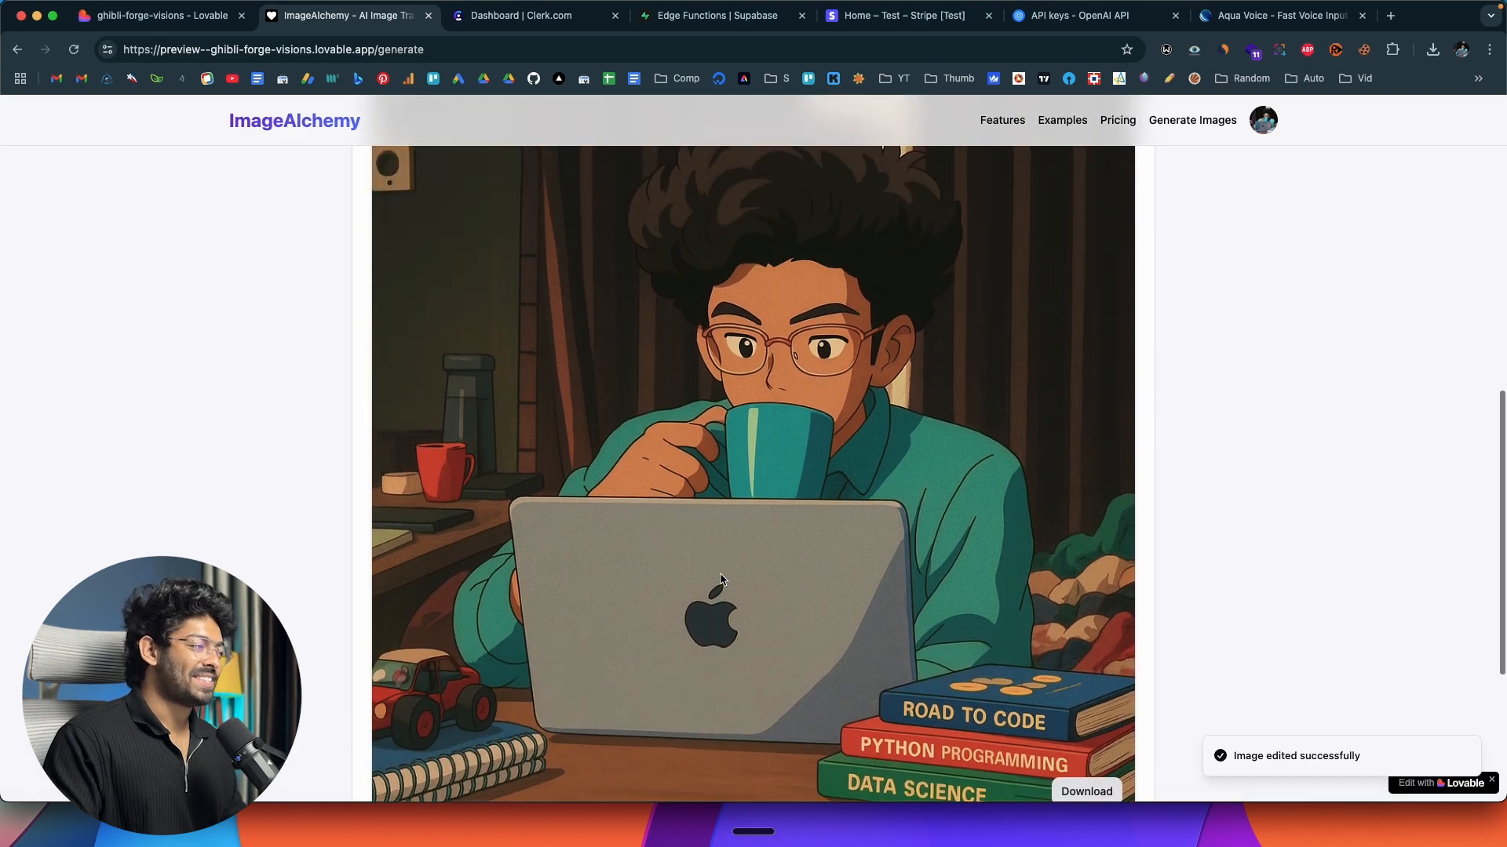
scroll(808, 486, "up", 5)
scroll(795, 470, "down", 2)
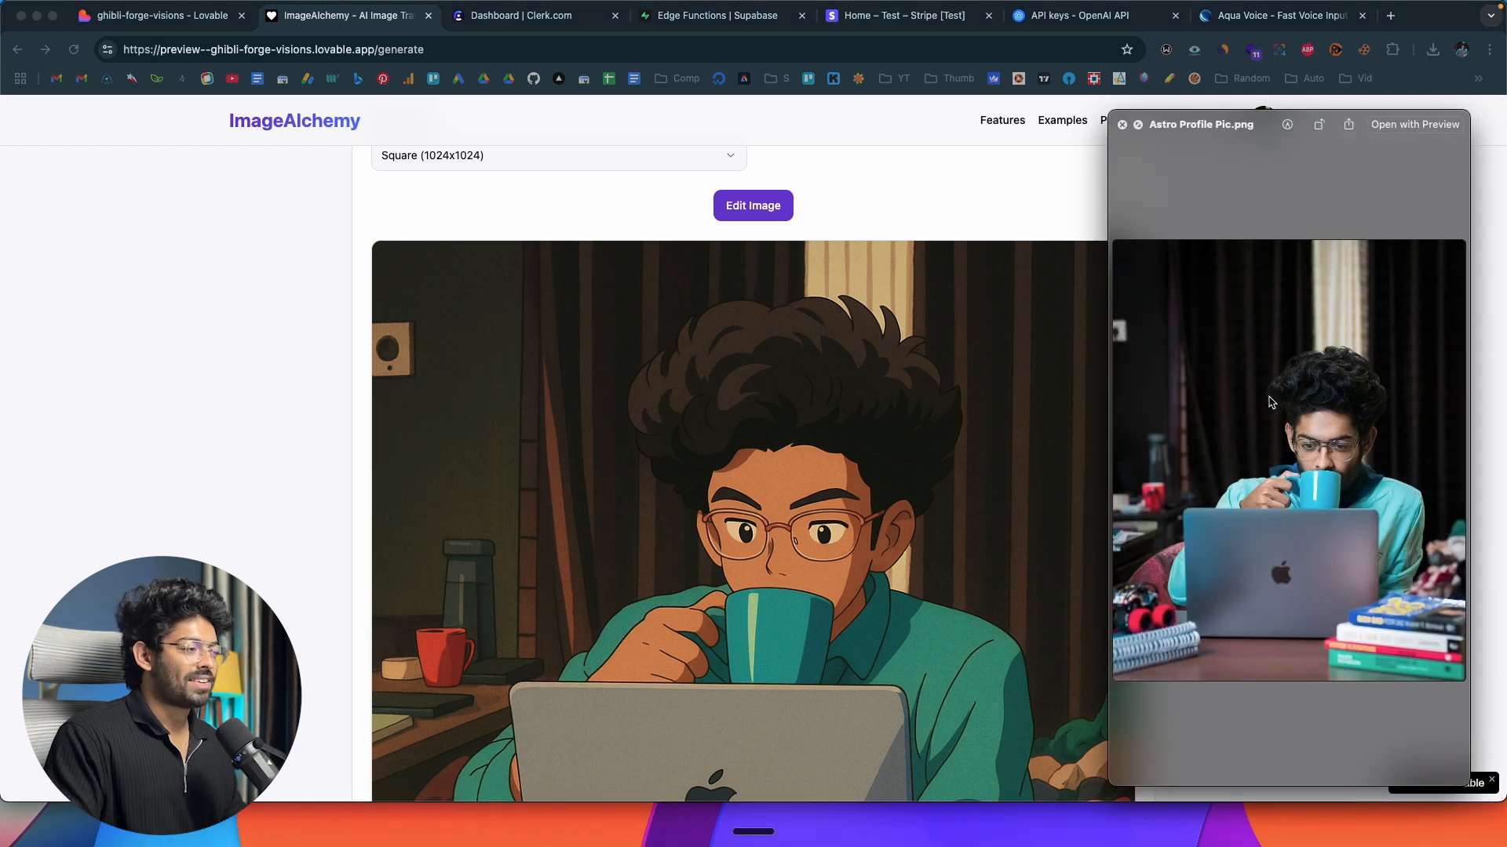
scroll(687, 415, "down", 4)
scroll(687, 415, "up", 2)
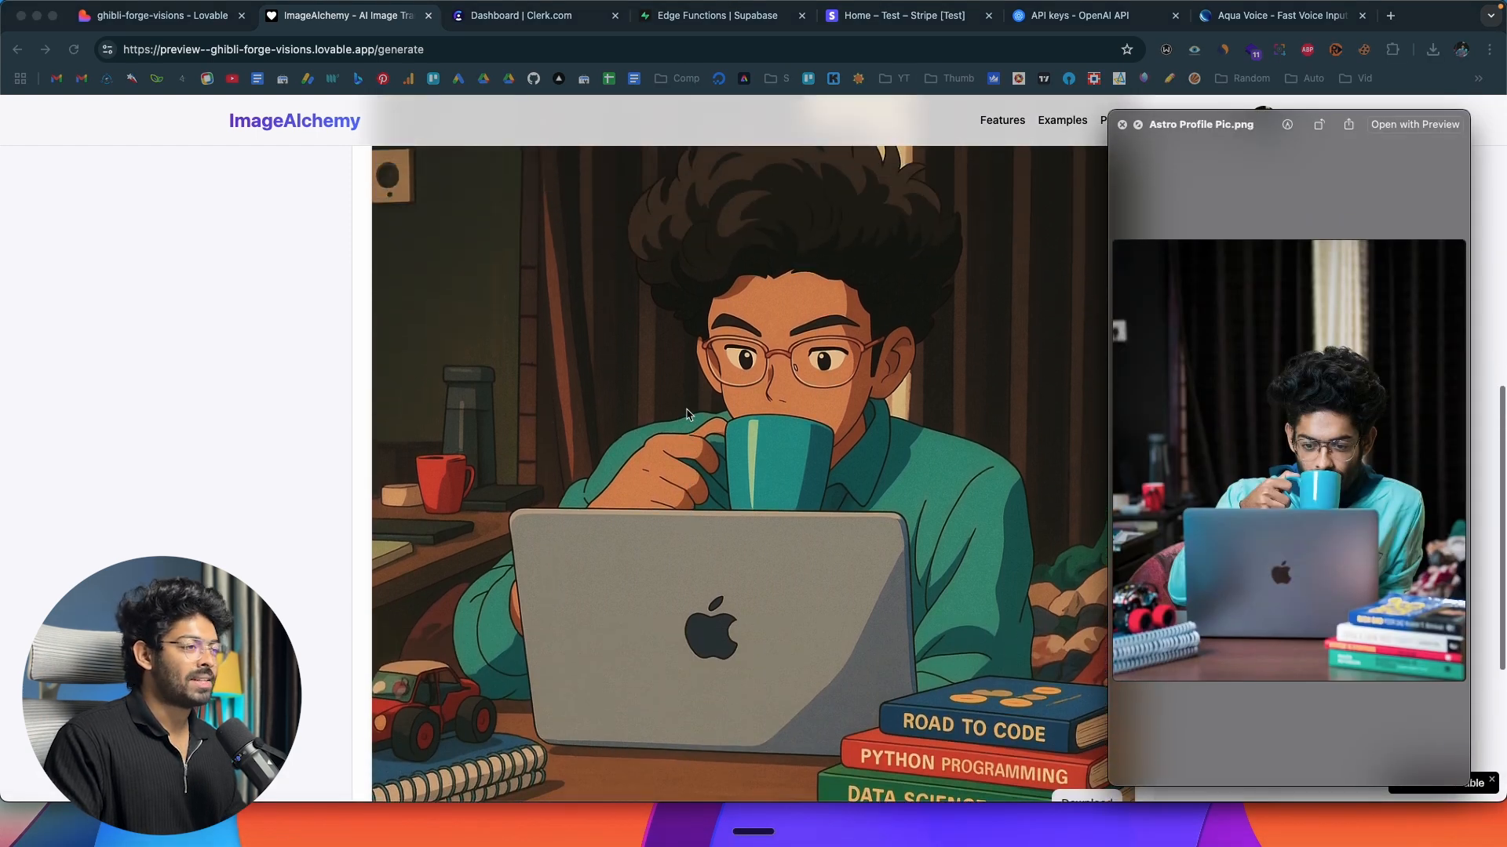
scroll(687, 415, "down", 3)
scroll(687, 415, "up", 5)
scroll(687, 415, "down", 6)
scroll(688, 415, "up", 3)
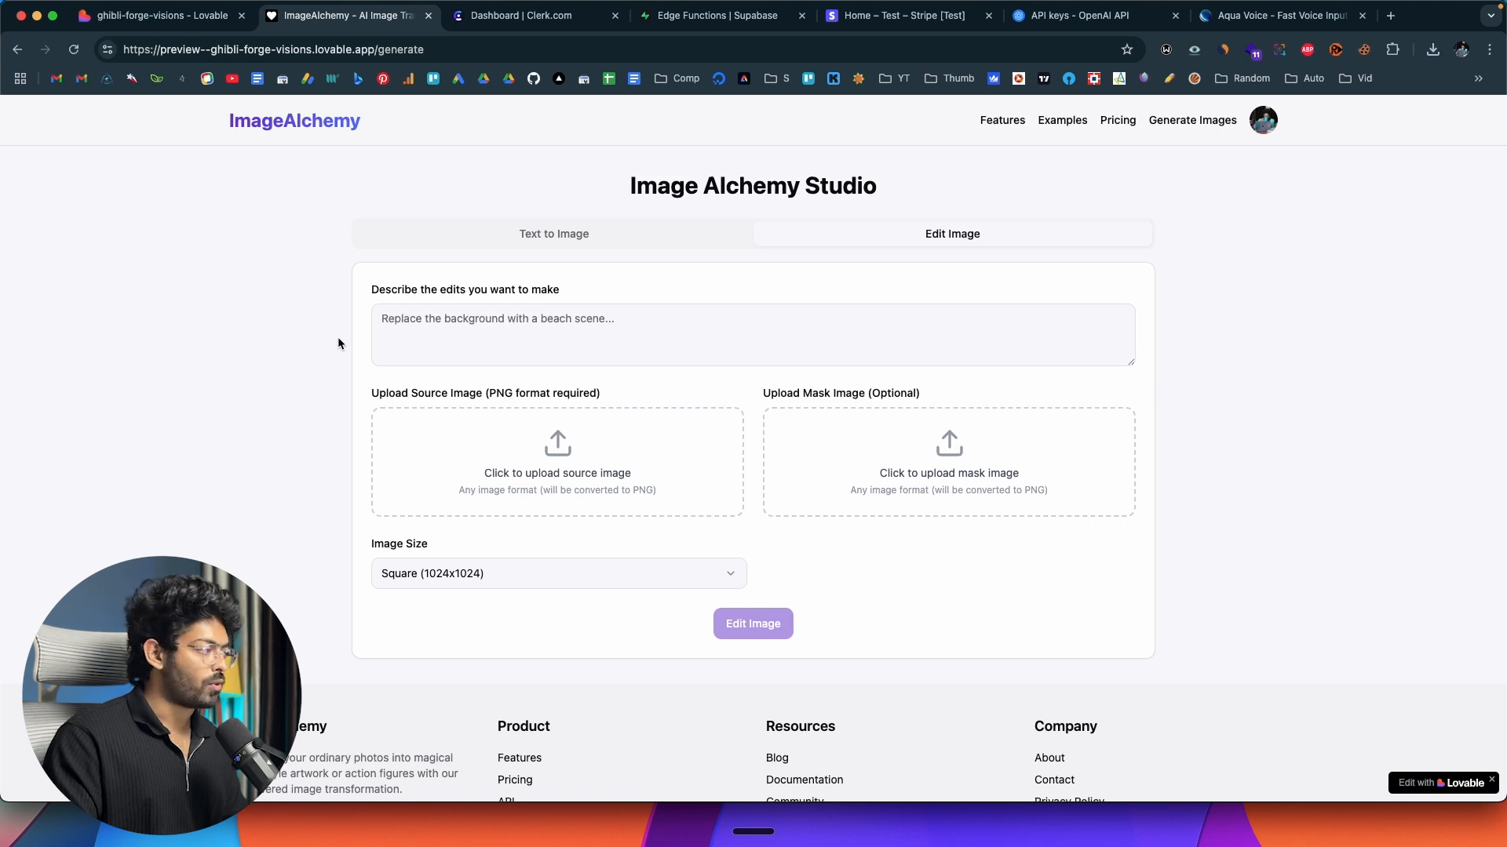
Enter an edit prompt for a 'Limited Edition' full-body action figure in window box packaging with a macbook laptop, camera, smartphone and pen.
left_click(439, 328)
type("Create a full-body action figure in its original window box packaging, using the likeness of attached images. At the top, display 'ASTRO K JOSEPH' prominently with 'Limited Edition' below. At the bottom, add 'Action Figure'. Use vibrant colors and a retro-modern font. Include a macbook laptop, a camera, smartphone, and pen as the only accessories, neatly arranged to the right, proportional to the model, and placed in inset slots with model. Design in a 3D animation style, resembling a real person with soft lighting and clear layout, like a toy store product. Set the blurred background as a toy store.")
scroll(511, 325, "up", 3)
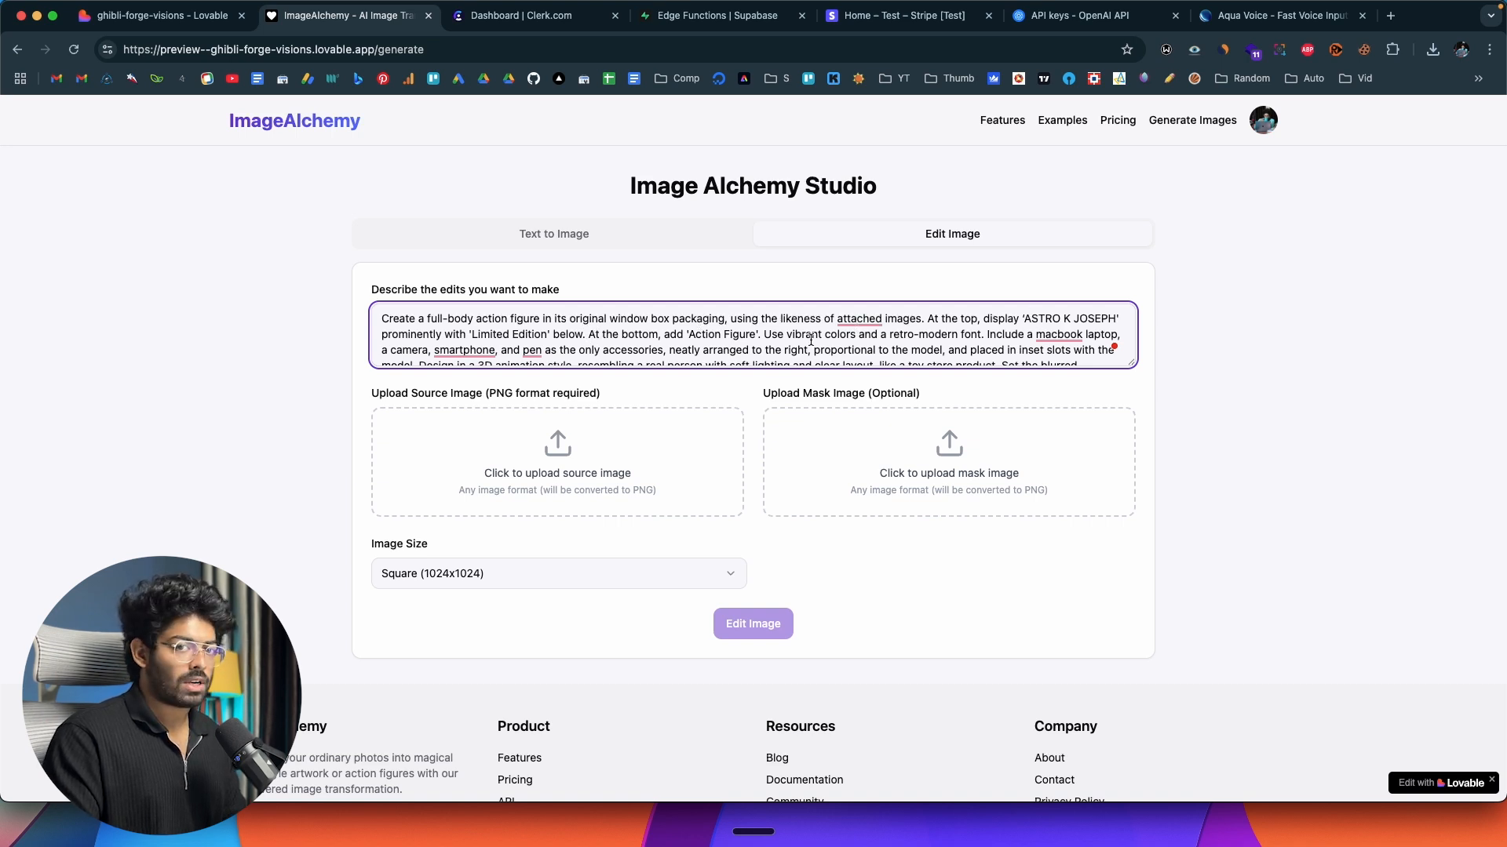
Upload the Desktop screenshot "Screenshot 2025-05-09 at 11.28.34 PM" as the source image and run the edit at Square (1024x1024).
left_click(561, 470)
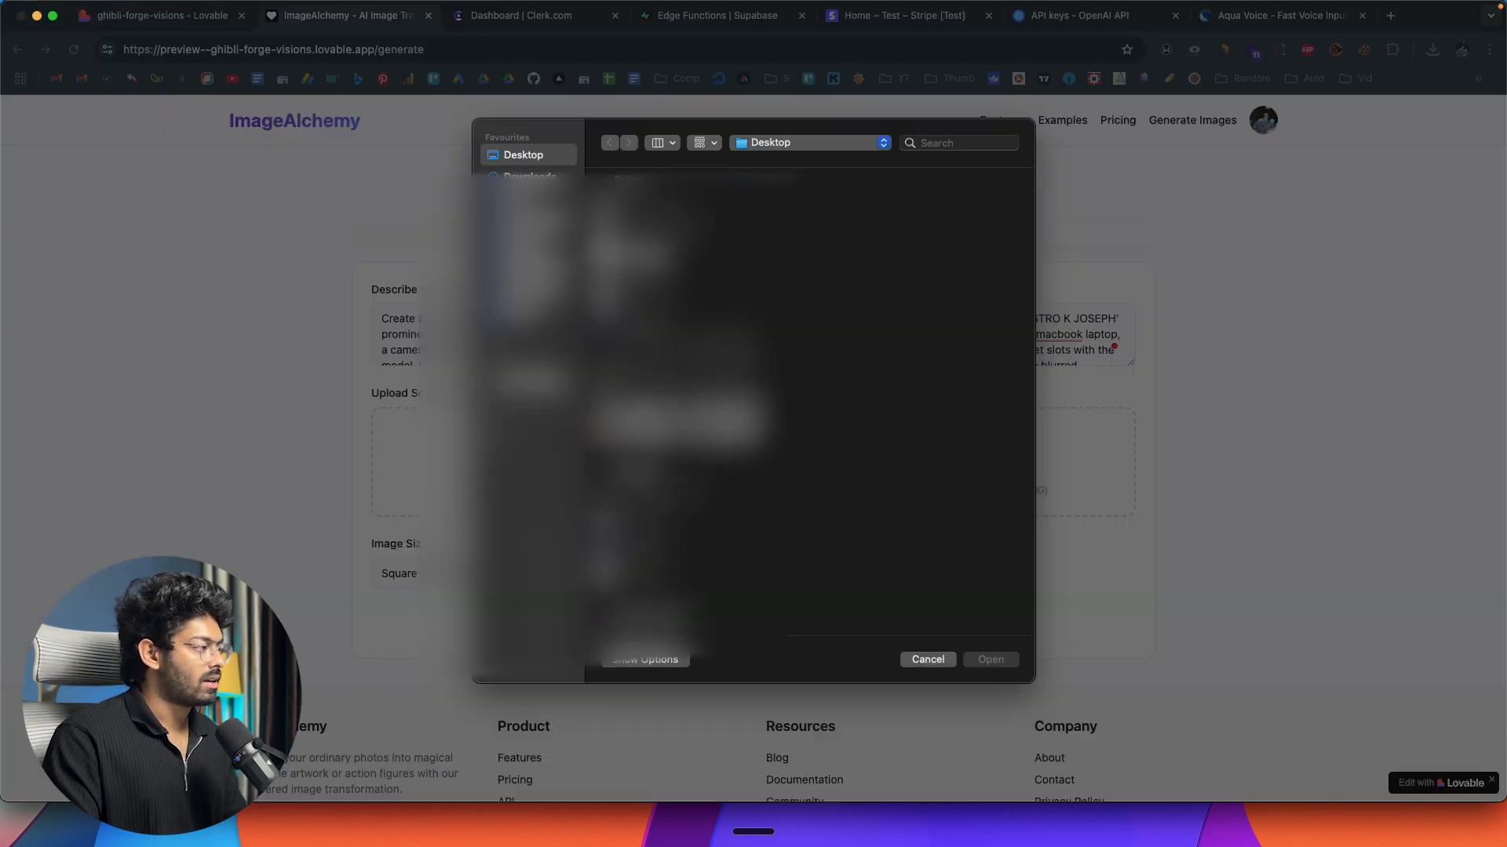
left_click(680, 430)
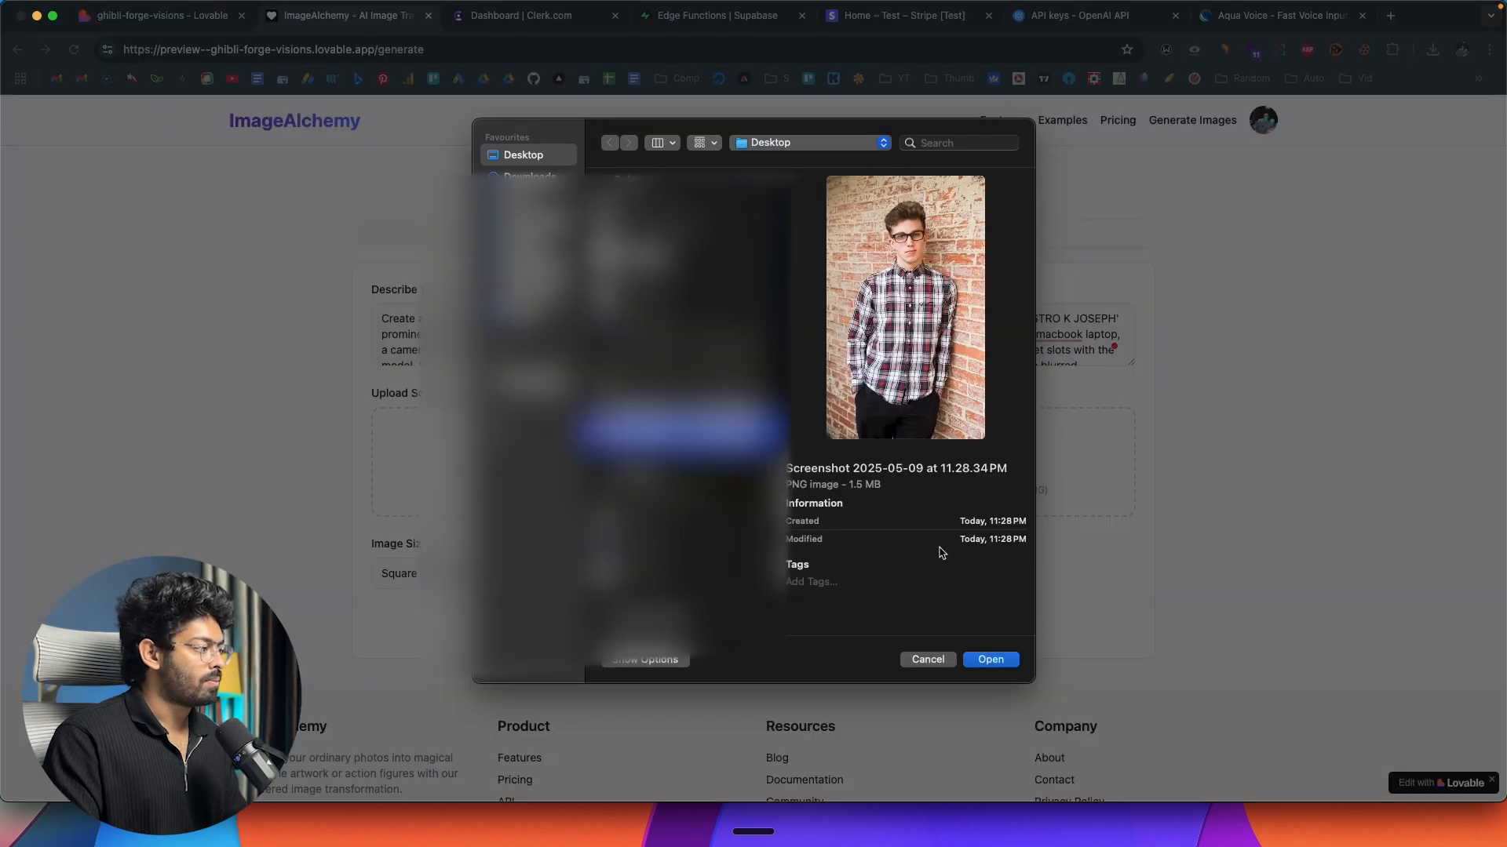
left_click(990, 659)
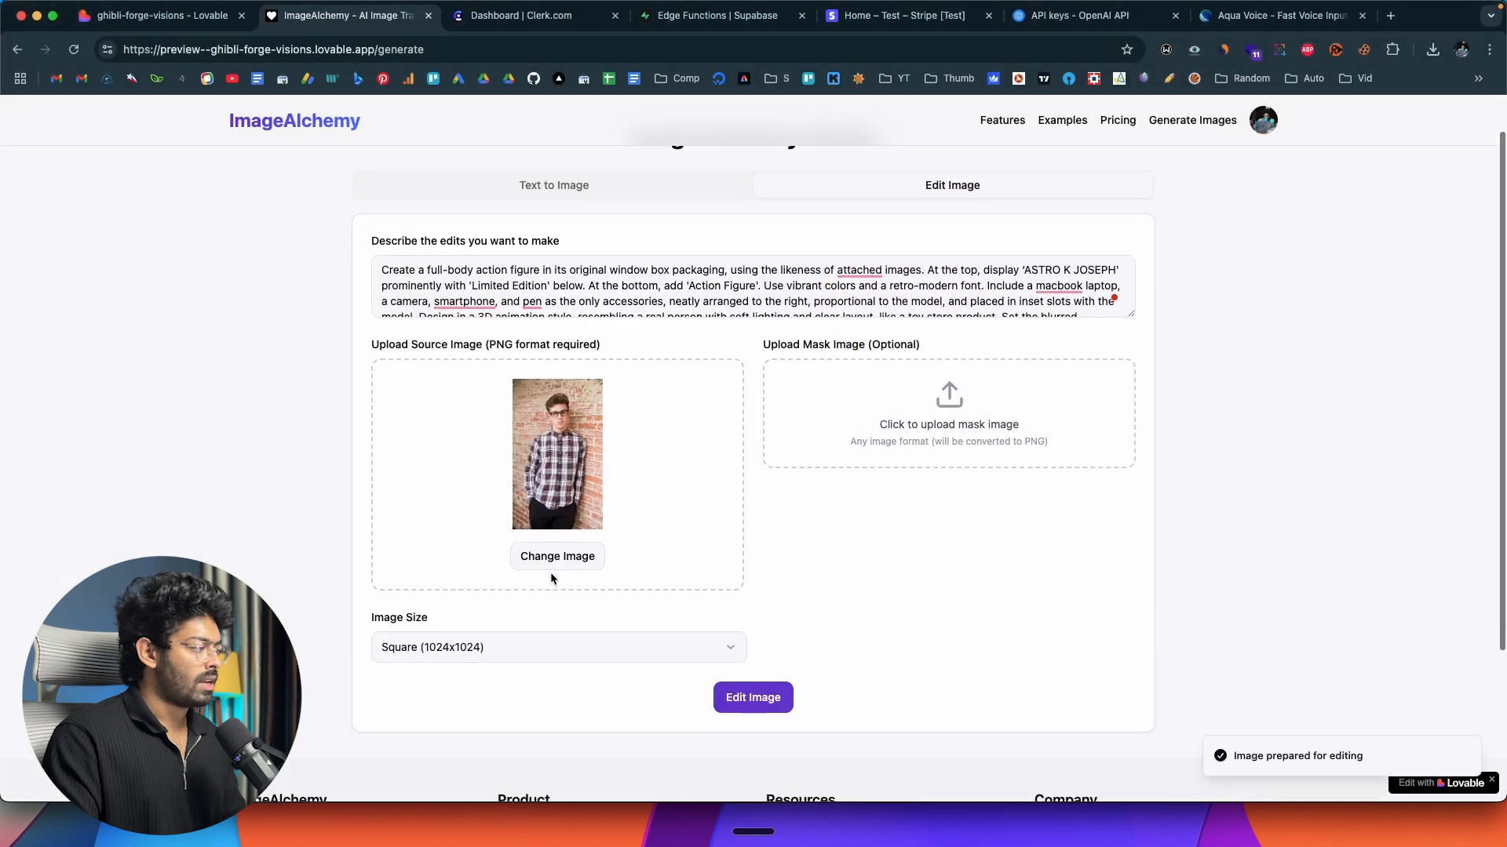
scroll(753, 534, "down", 5)
left_click(767, 537)
scroll(337, 516, "up", 5)
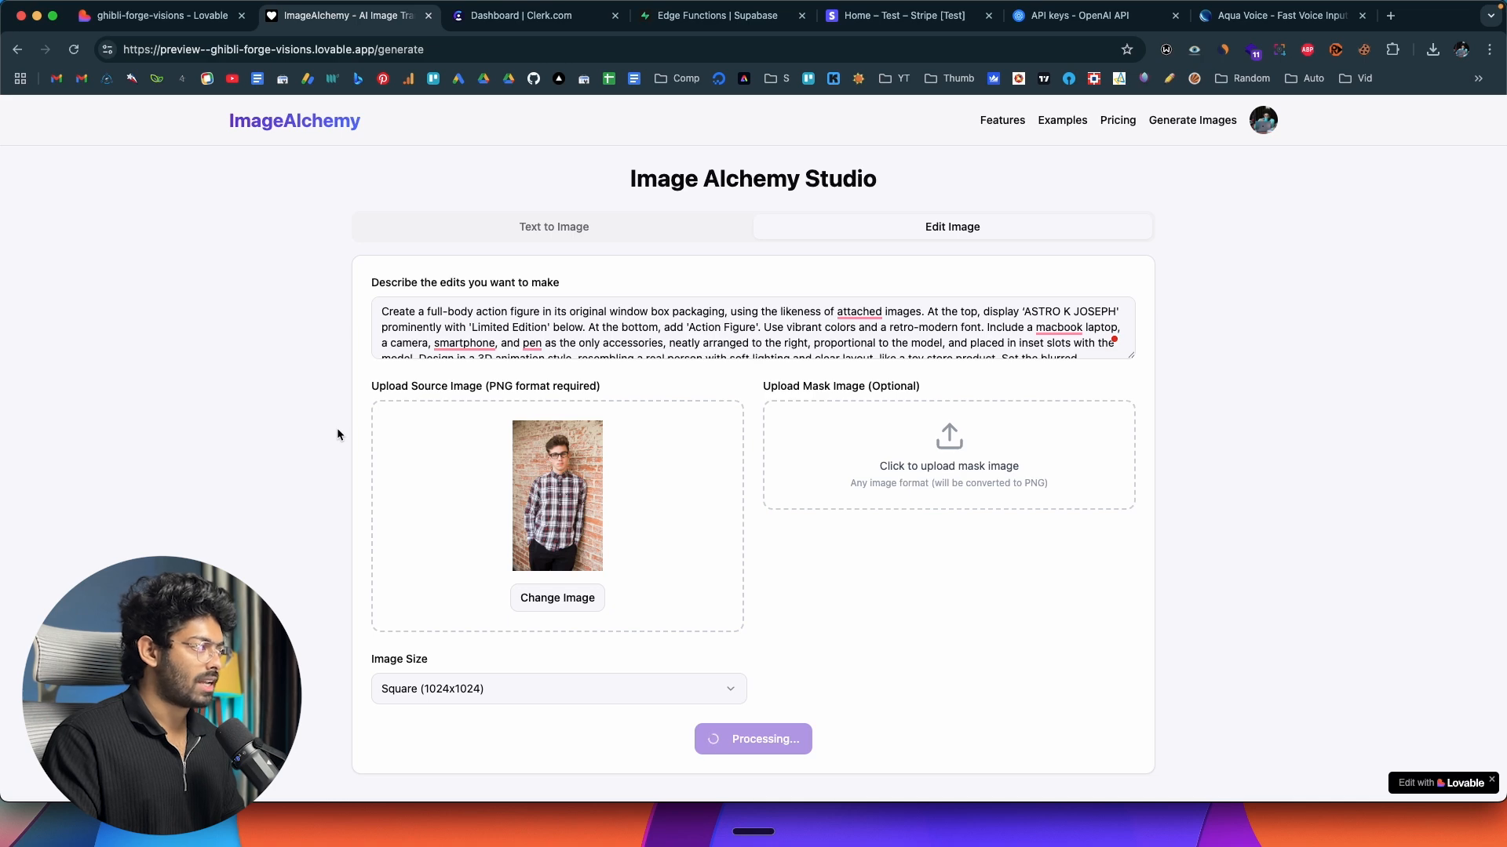
Review the generated action figure image, including its packaging text and accessories.
scroll(201, 381, "down", 6)
scroll(201, 389, "down", 6)
scroll(201, 388, "up", 5)
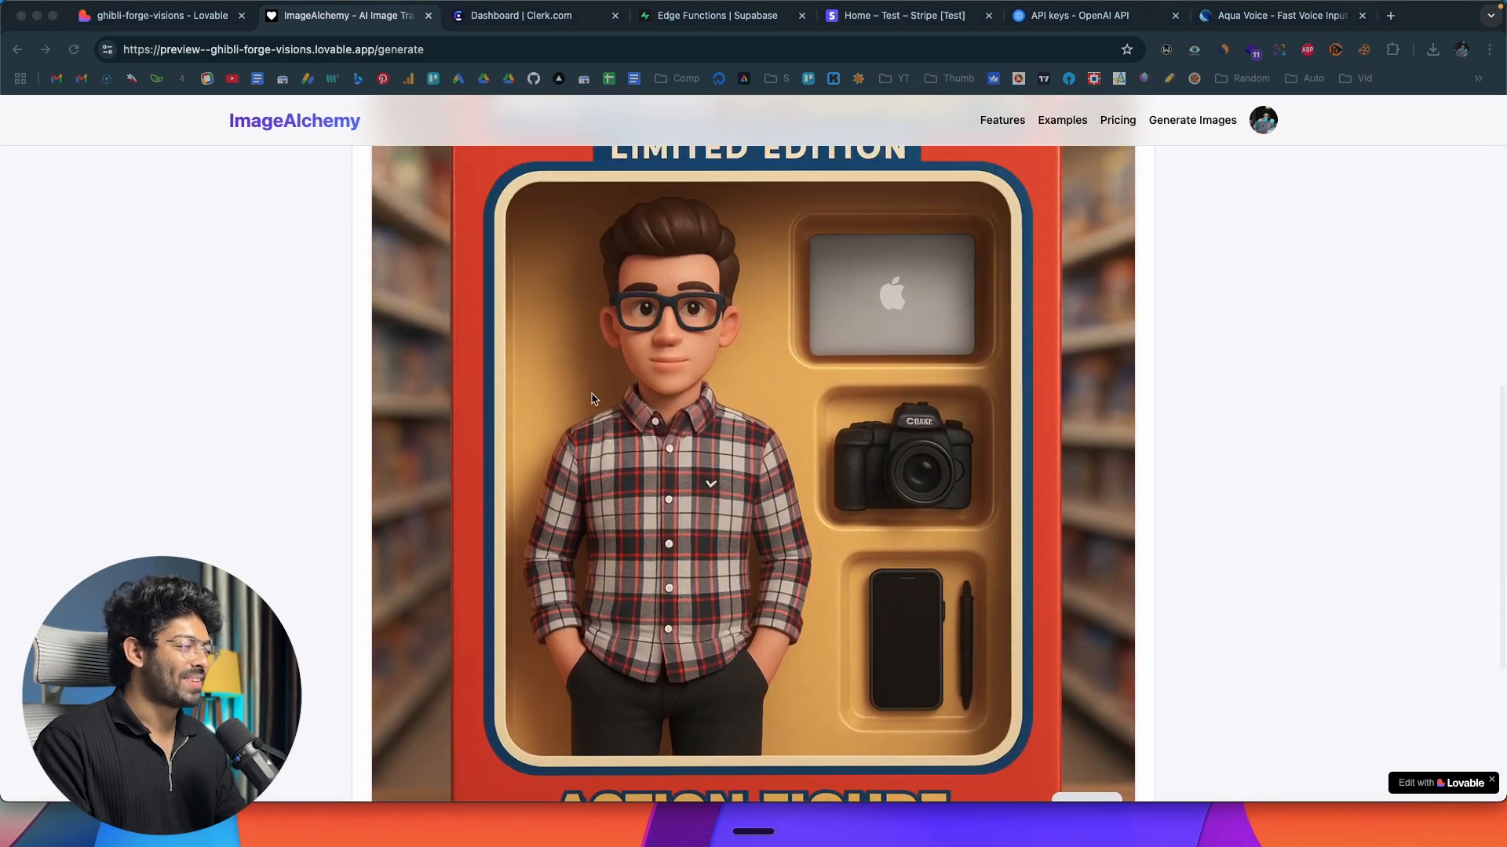
scroll(968, 495, "down", 3)
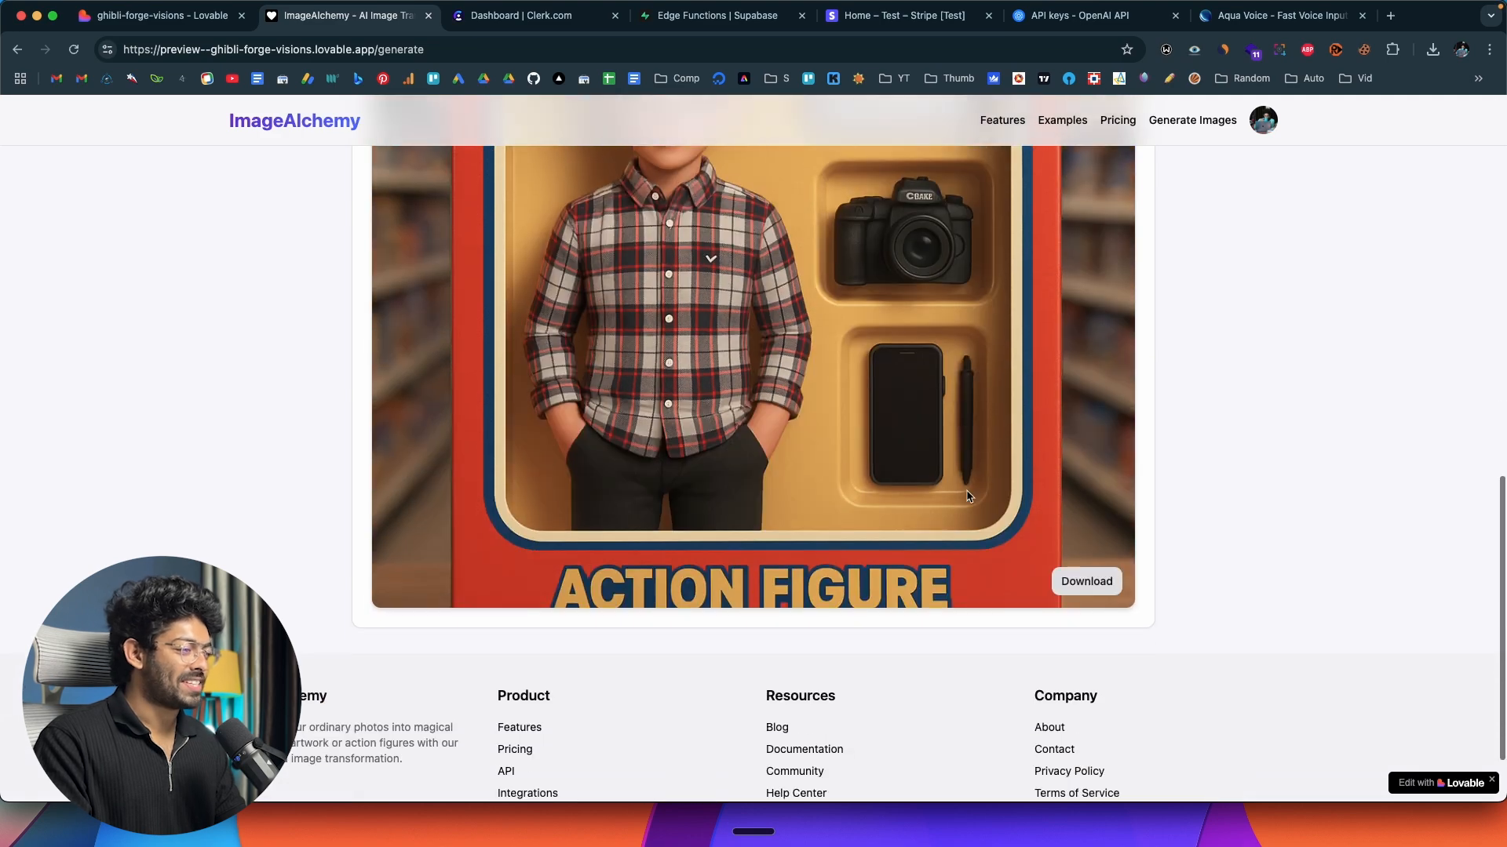
Download the edited action figure image and open the saved file to view it.
left_click(1086, 581)
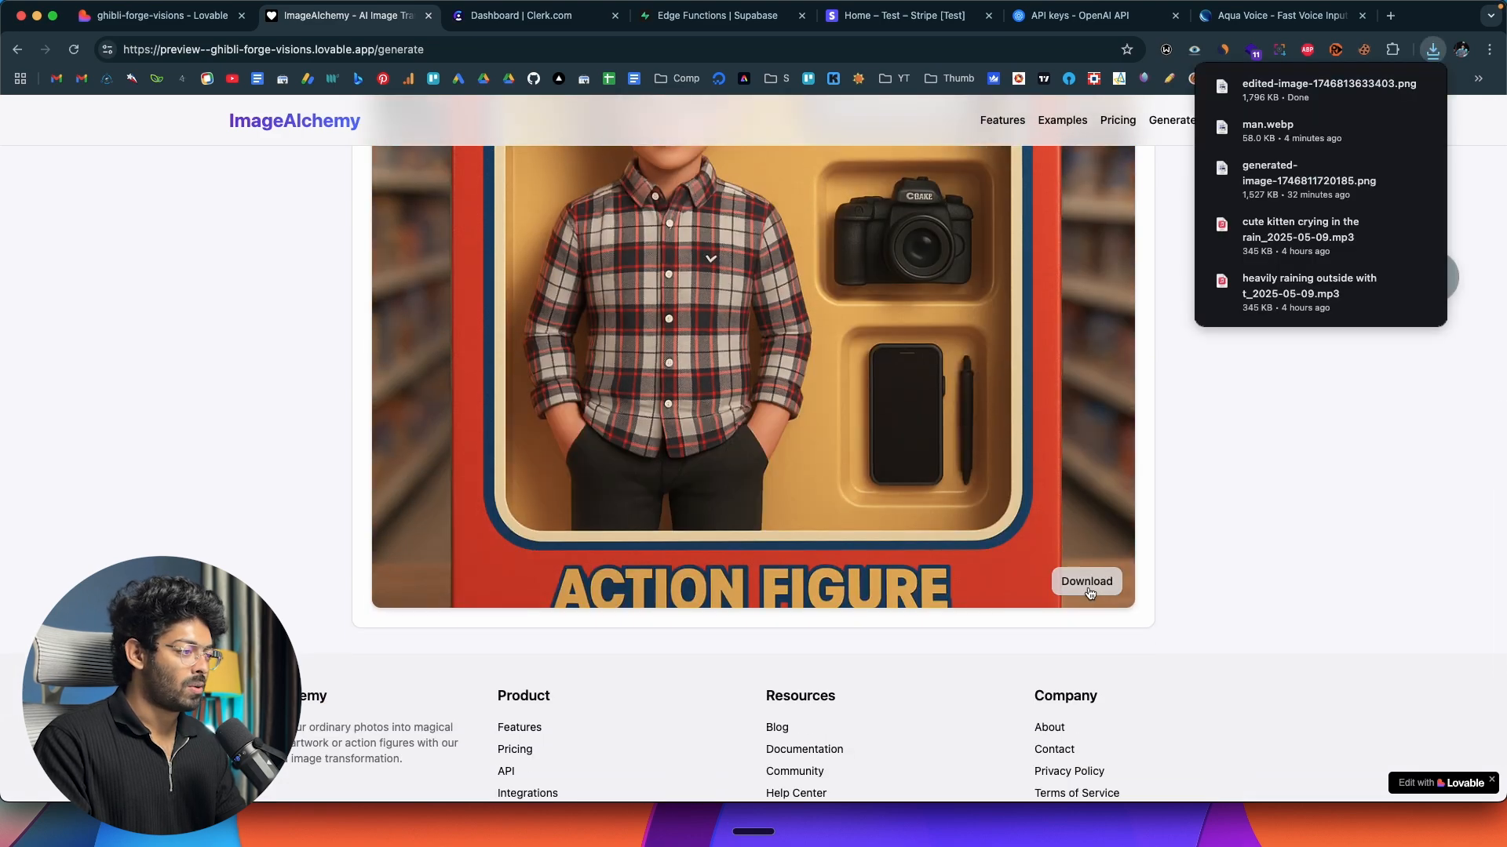
left_click(1357, 99)
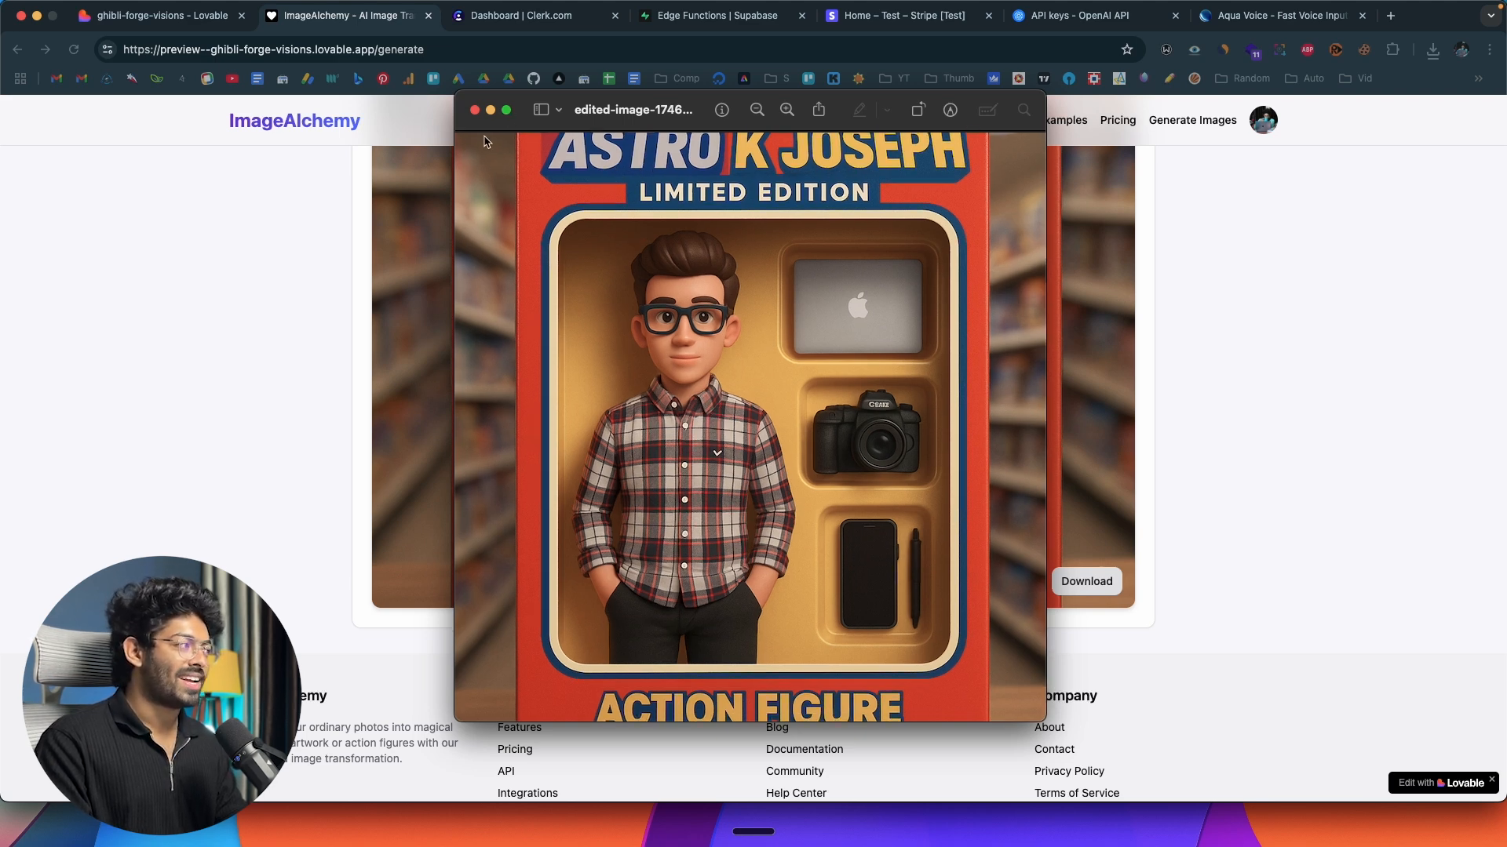
left_click(474, 110)
Review the edit prompt and source image, and compare the Text to Image and Edit Image forms.
scroll(244, 377, "up", 6)
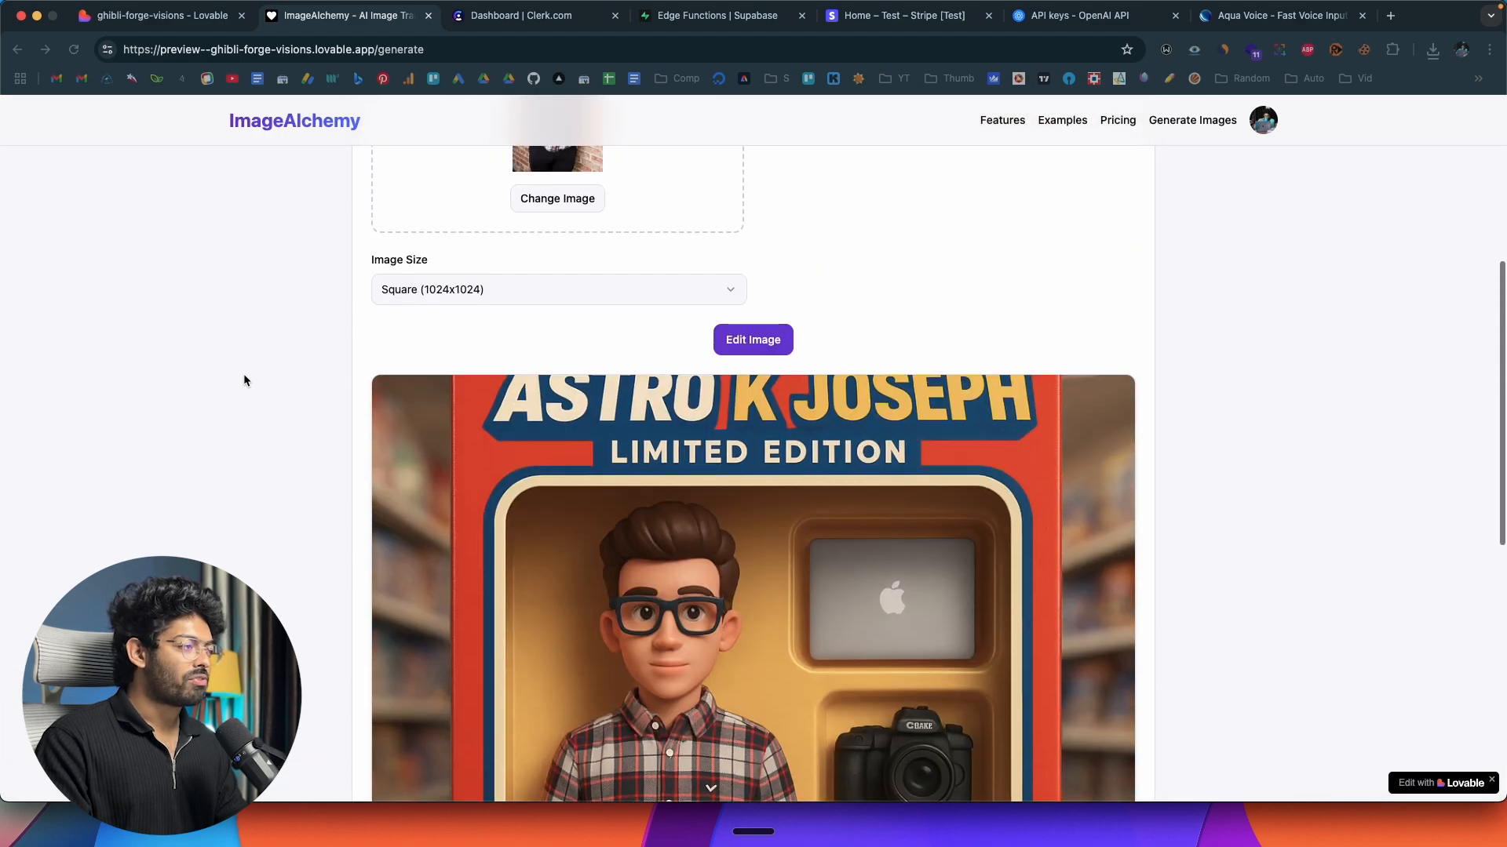
scroll(243, 375, "up", 5)
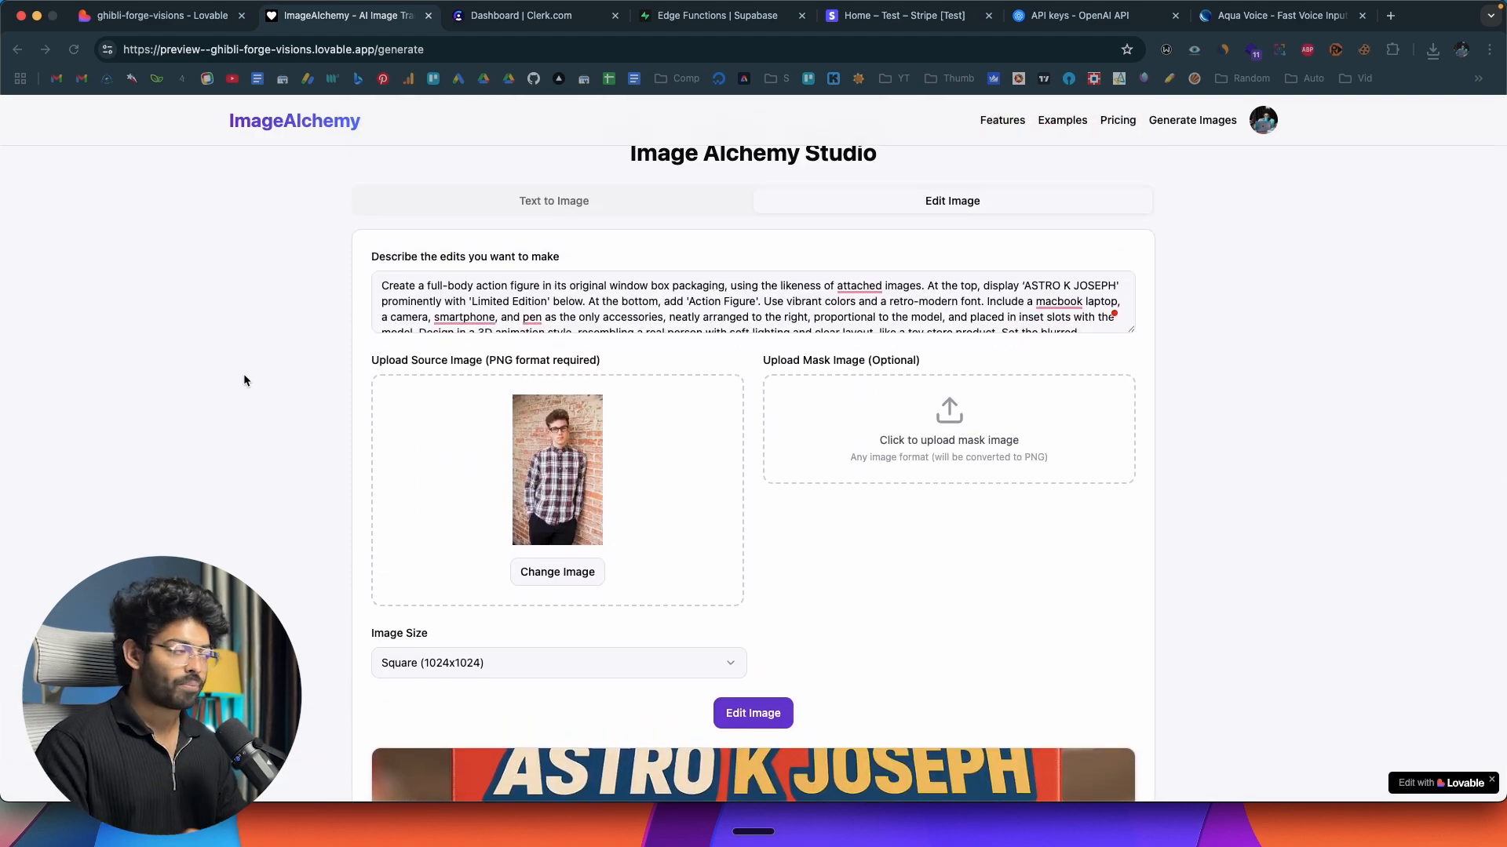
left_click(629, 243)
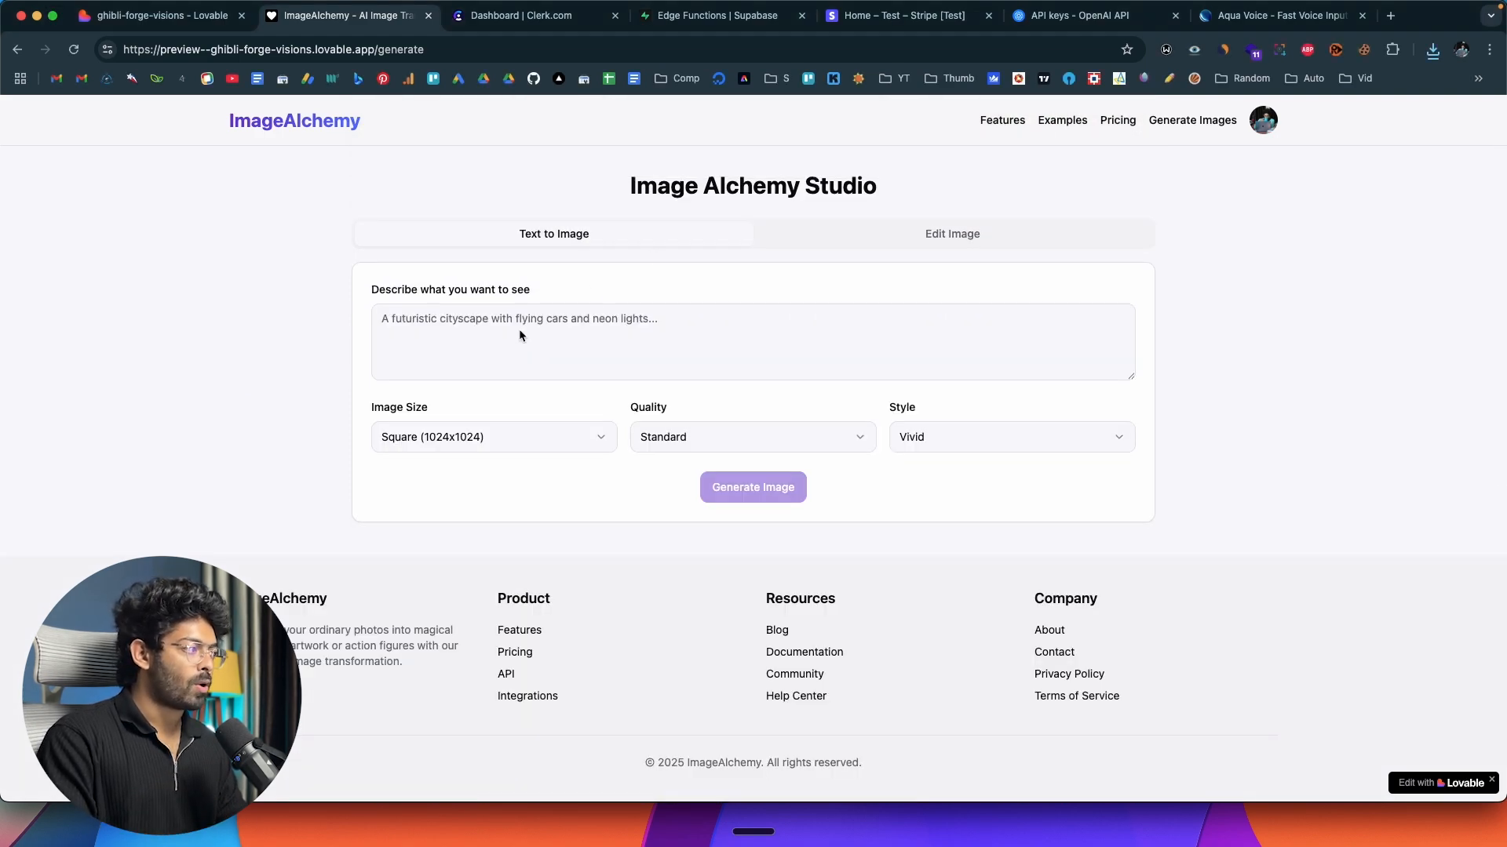
left_click(949, 238)
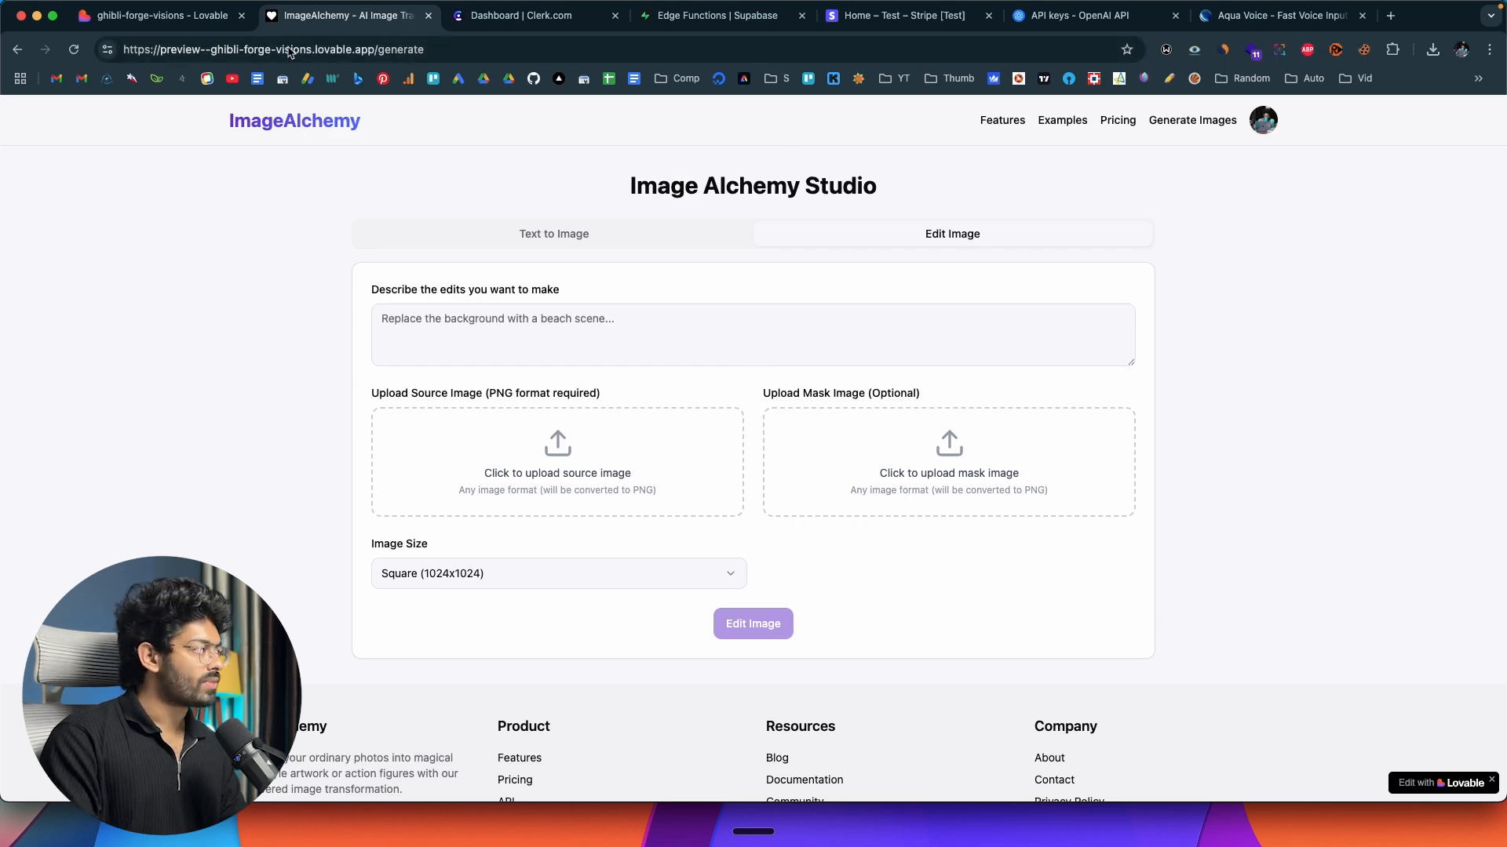
Switch to Lovable and request storing and displaying all AI-created user images at /history, plus a small gallery widget in the Image Editor page.
left_click(730, 17)
left_click(177, 16)
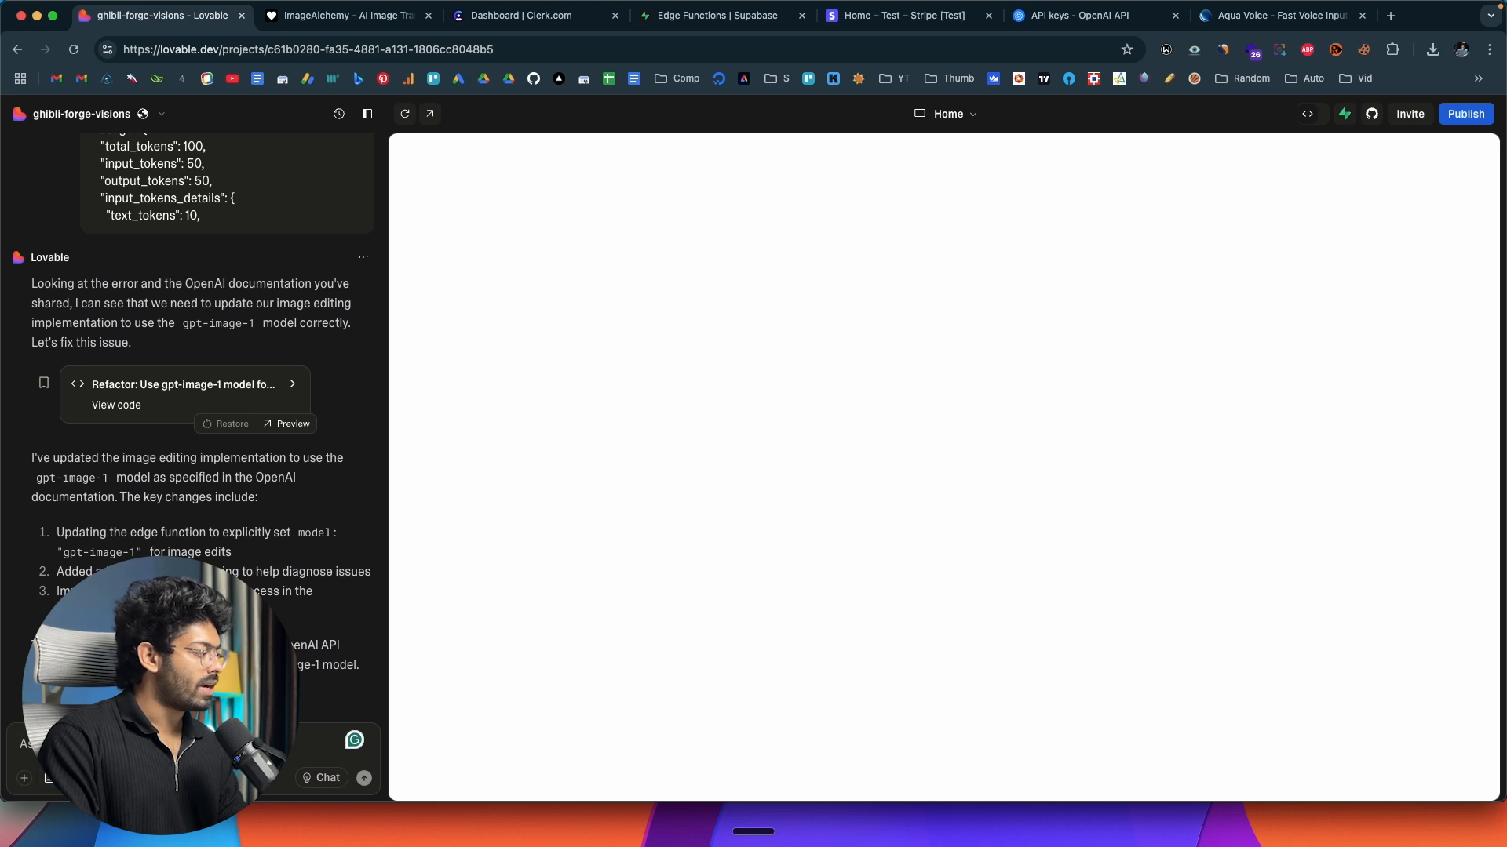
key("fn")
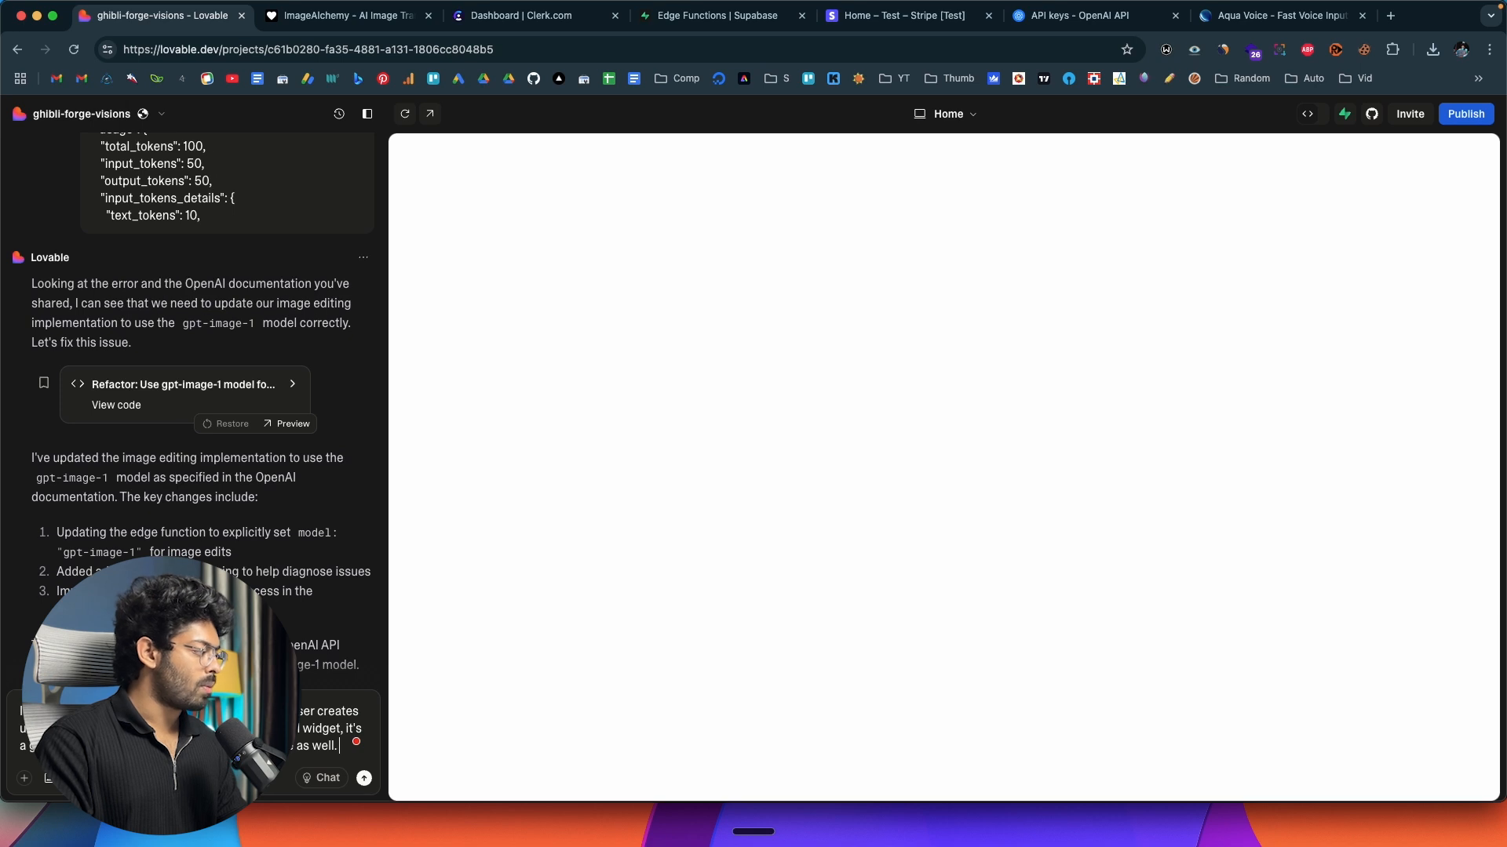
key("Return")
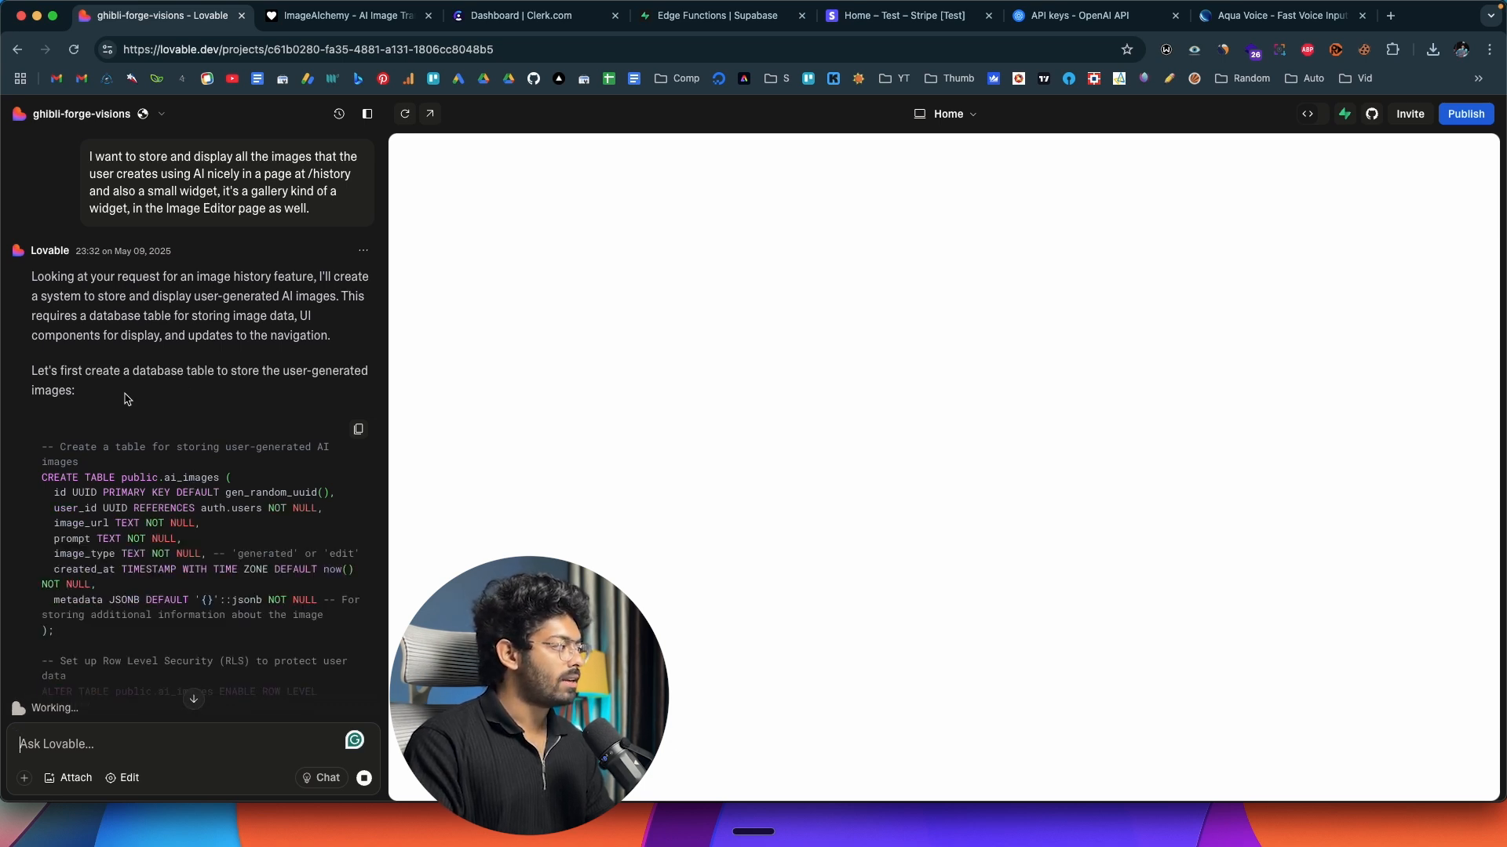
Review and apply the proposed SQL creating the public.ai_images table with its row level security, policies and index.
scroll(141, 396, "down", 5)
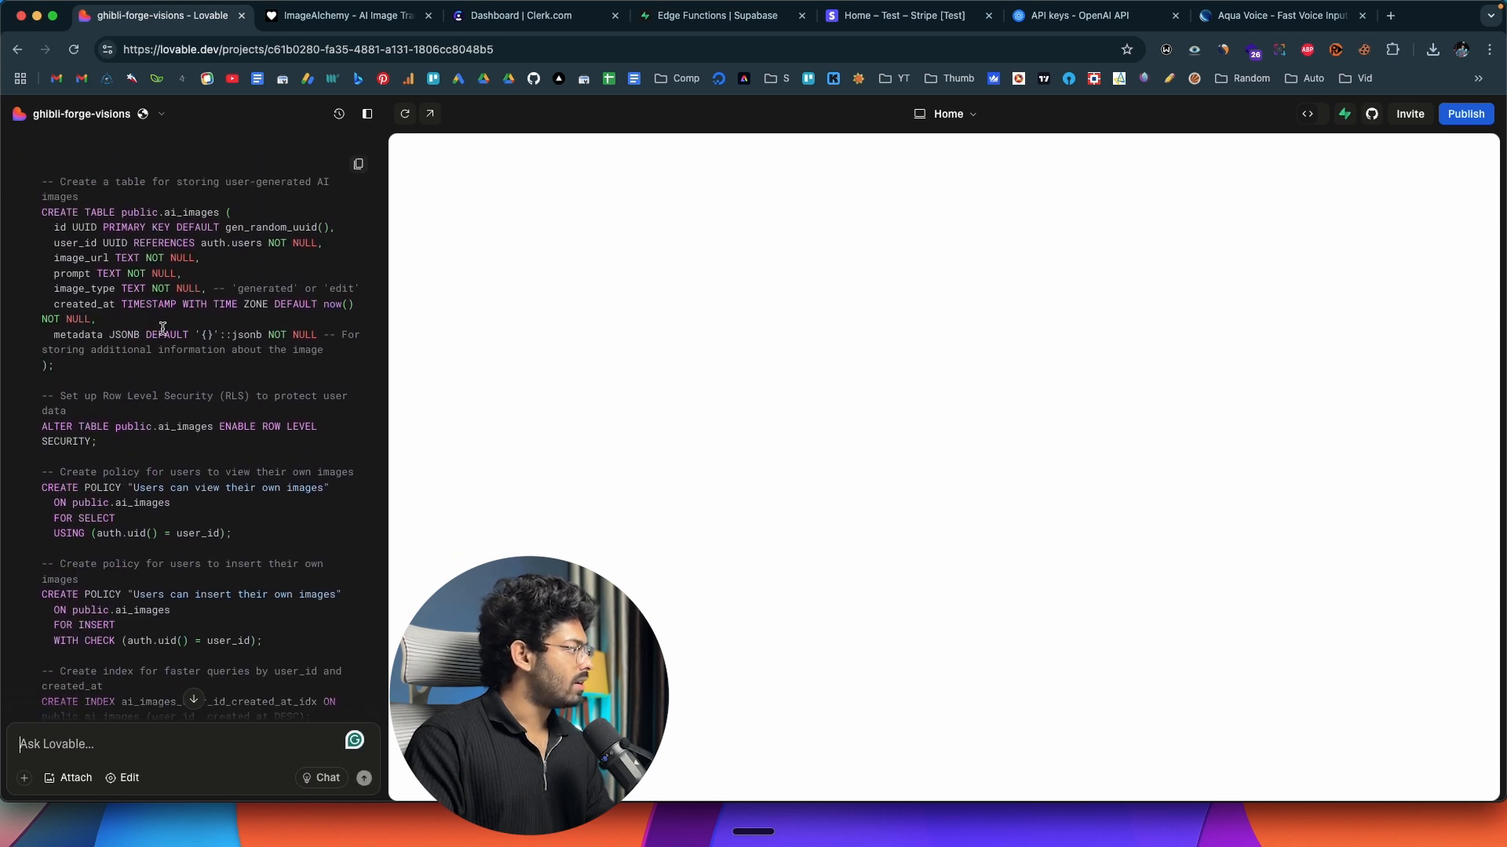
scroll(161, 441, "down", 1)
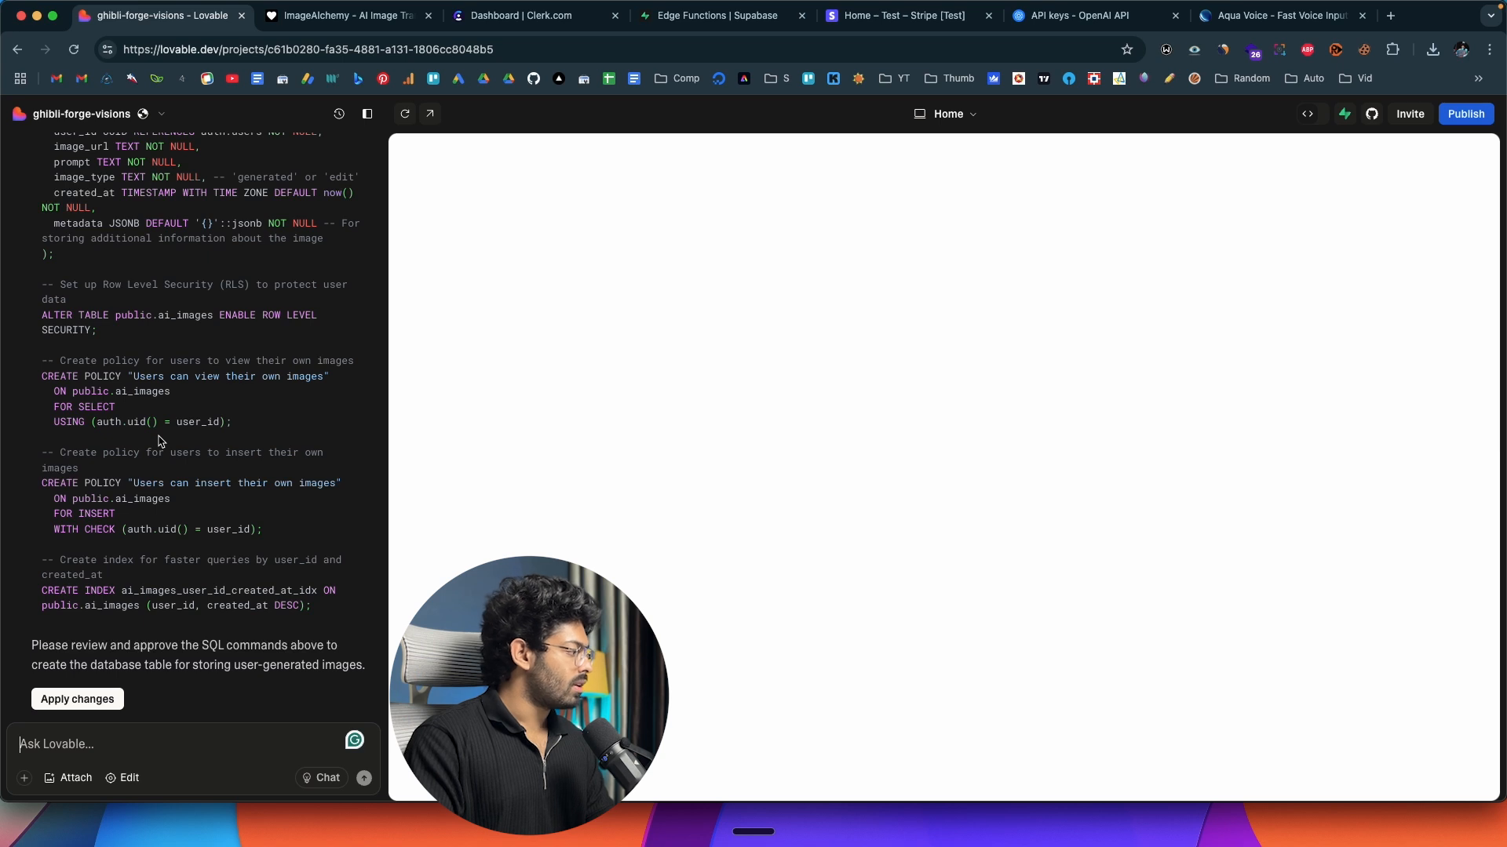
left_click(77, 699)
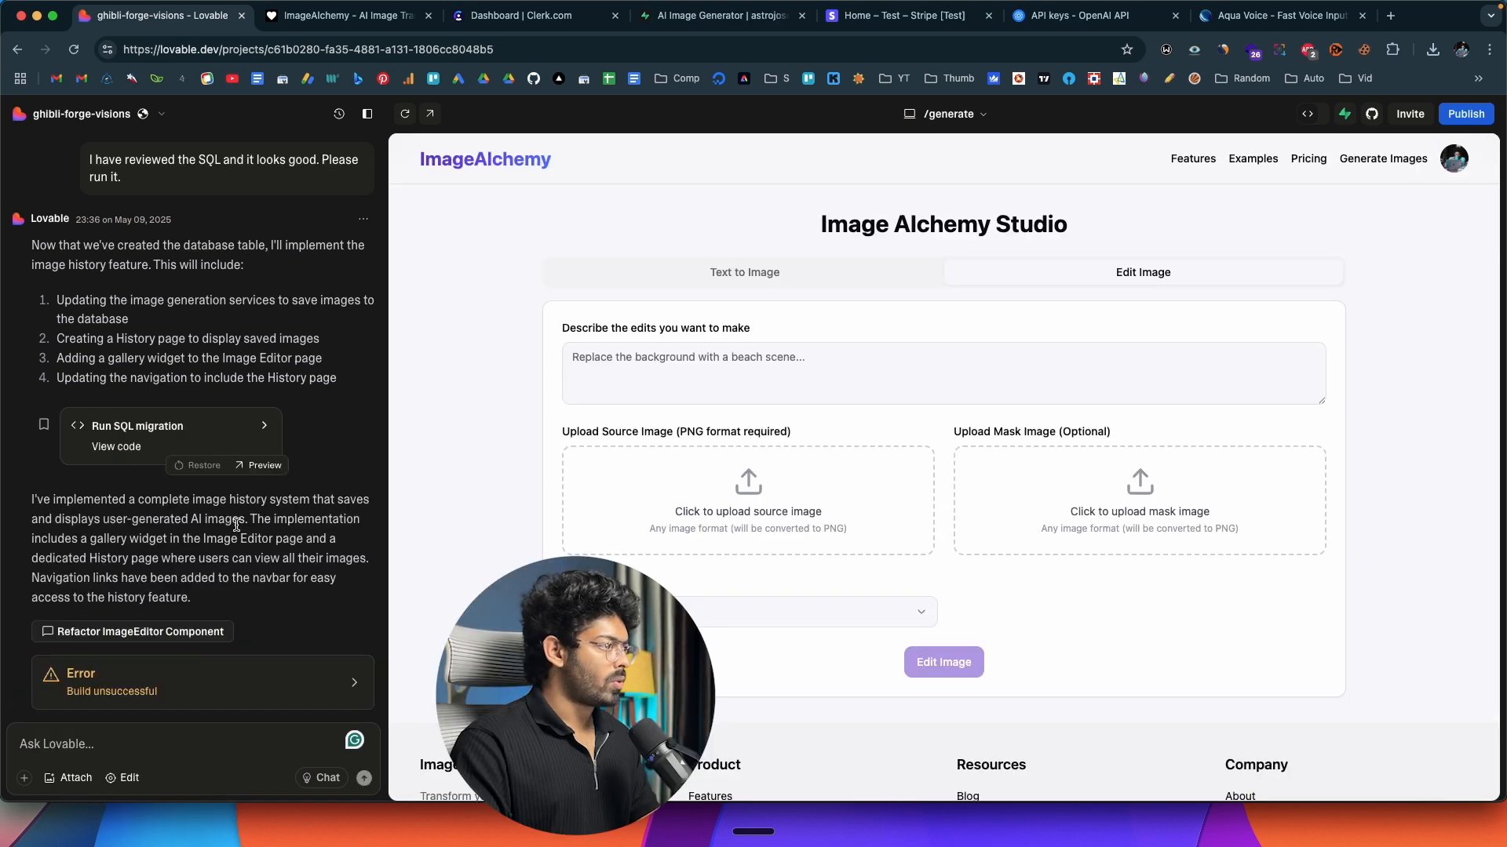
Open the build error details and have Lovable try to fix the error.
left_click(118, 697)
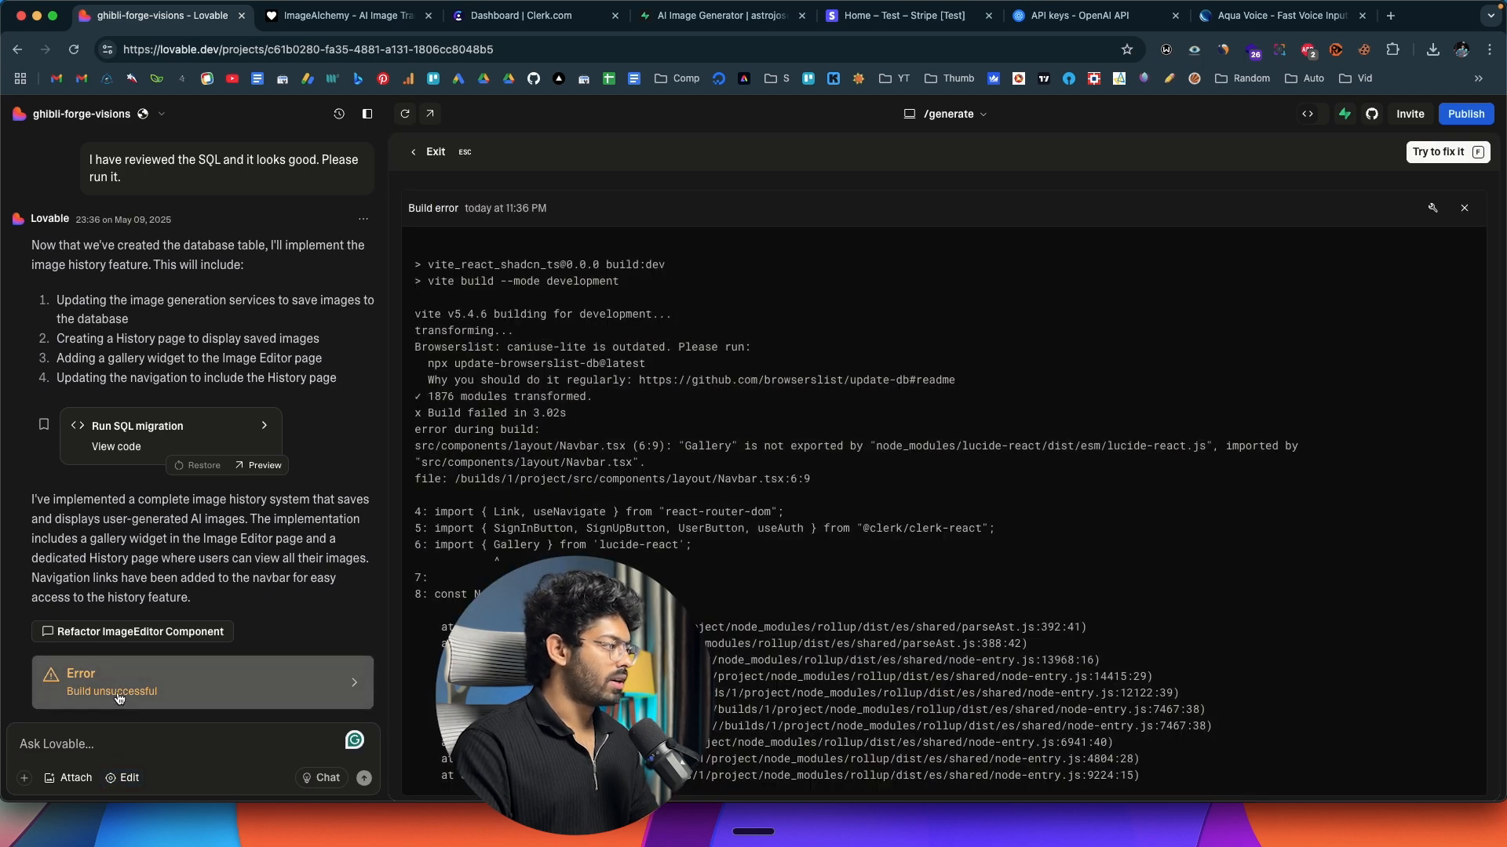
left_click(1442, 153)
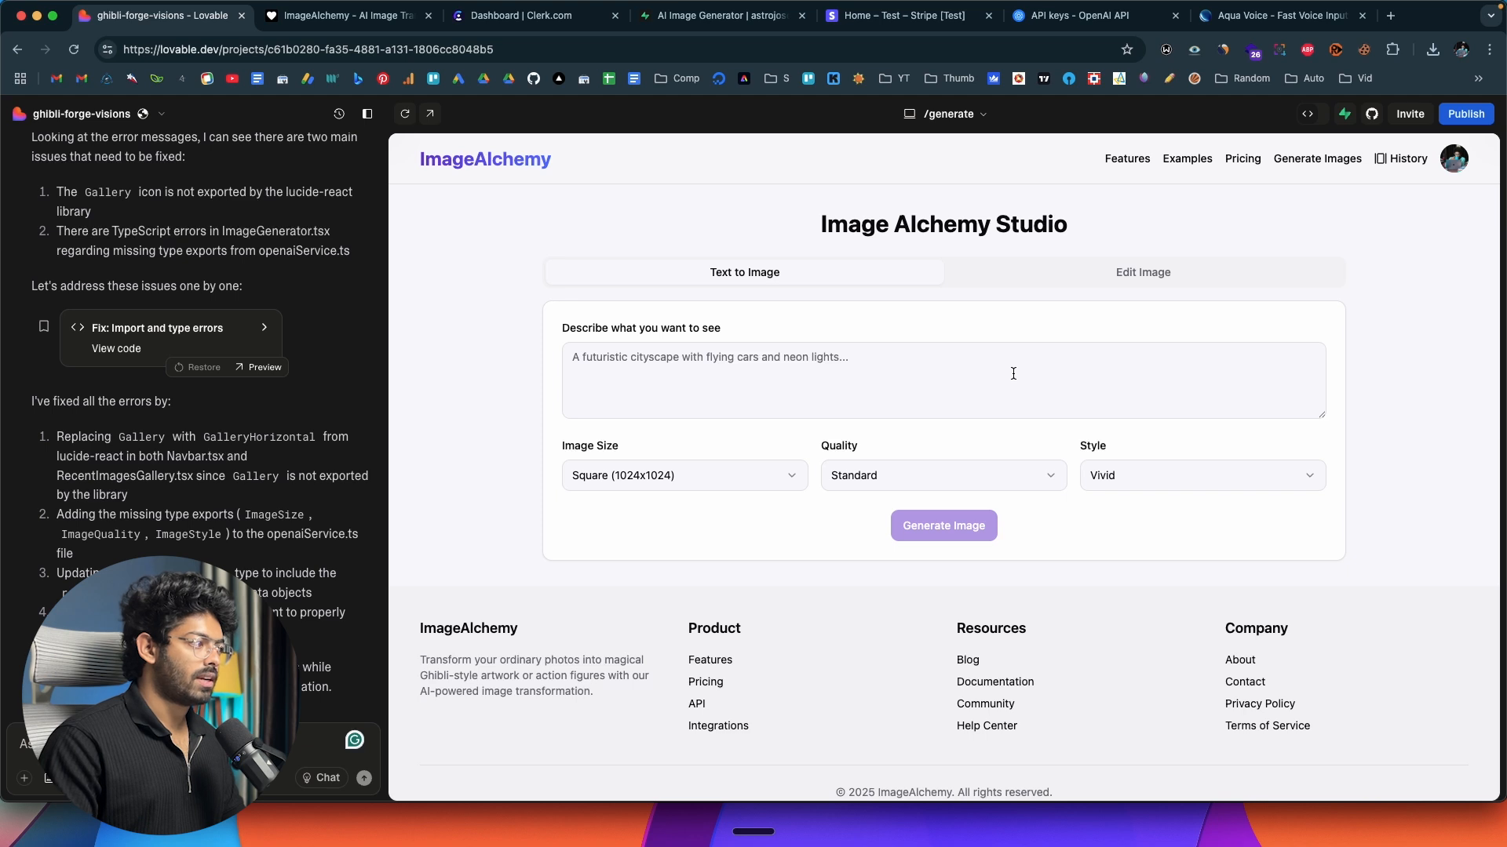
Check the History page's All Images, Generated and Edited views and the Recent Images widget in the Edit Image form.
left_click(1398, 161)
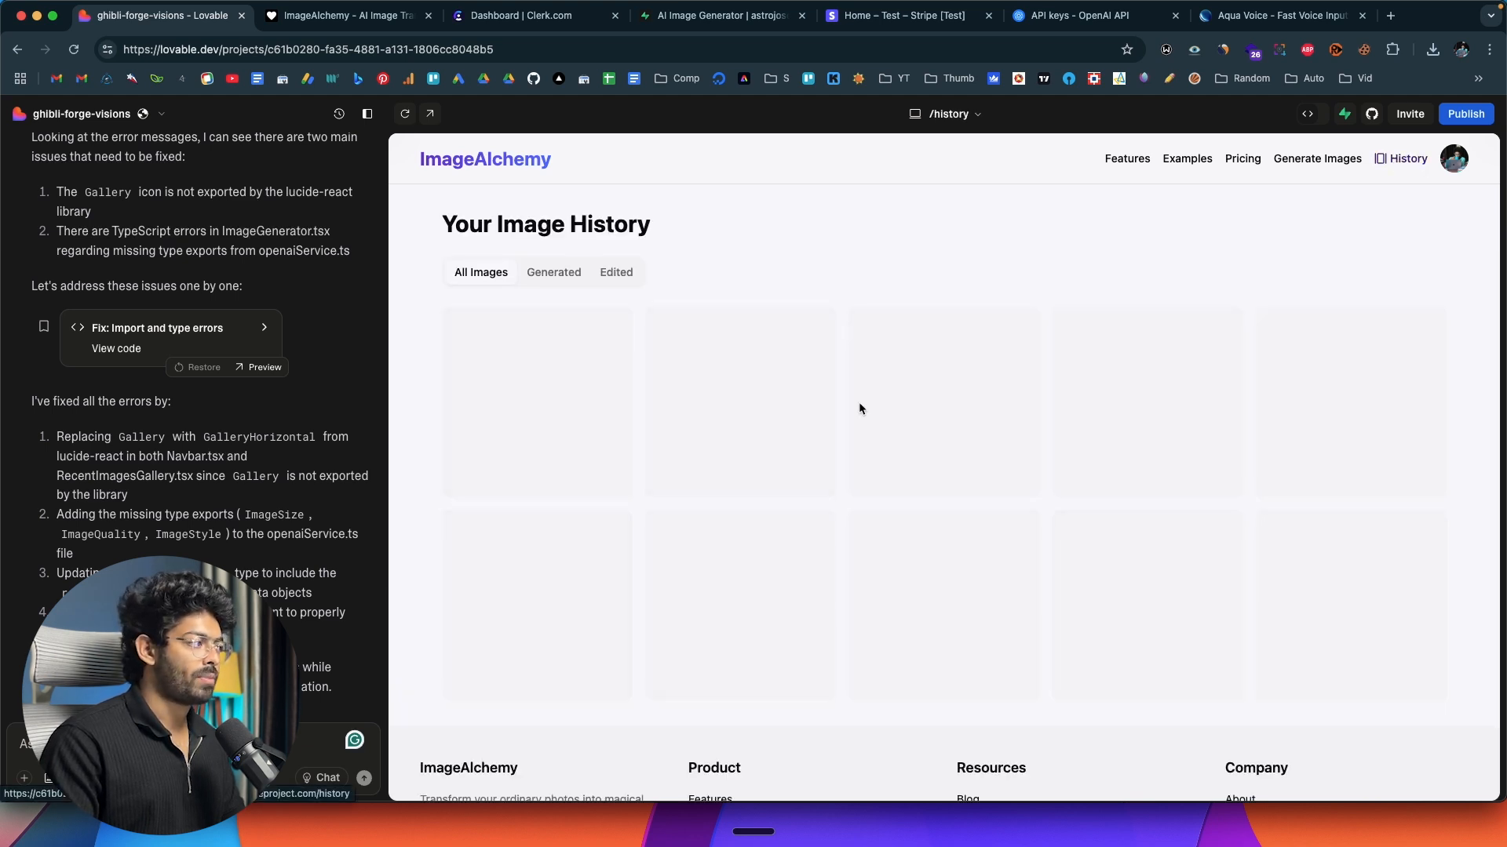
scroll(771, 431, "down", 3)
scroll(628, 388, "up", 3)
left_click(546, 275)
left_click(615, 273)
left_click(486, 274)
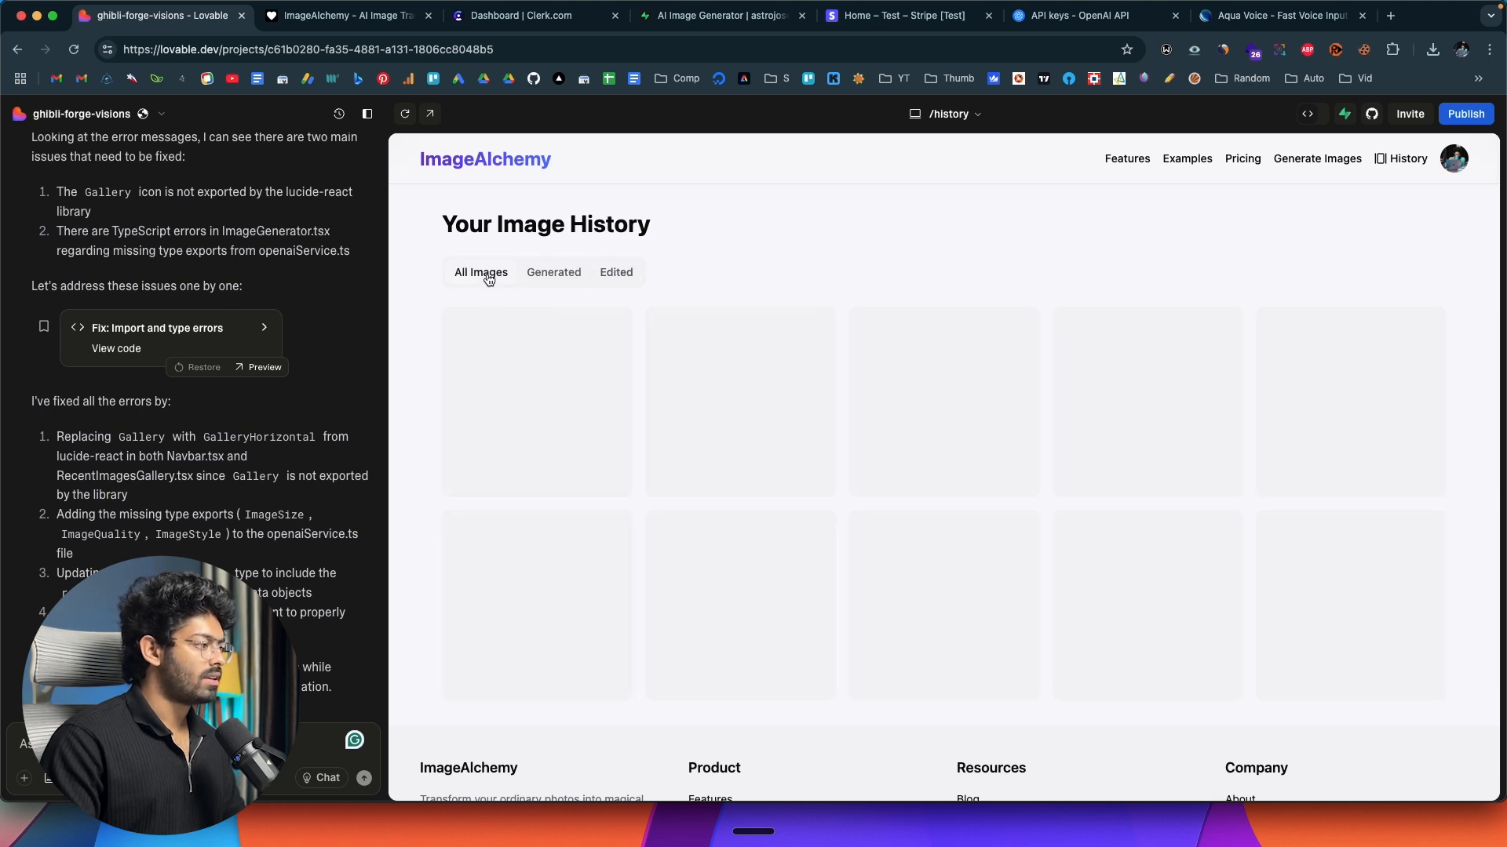
left_click(1316, 160)
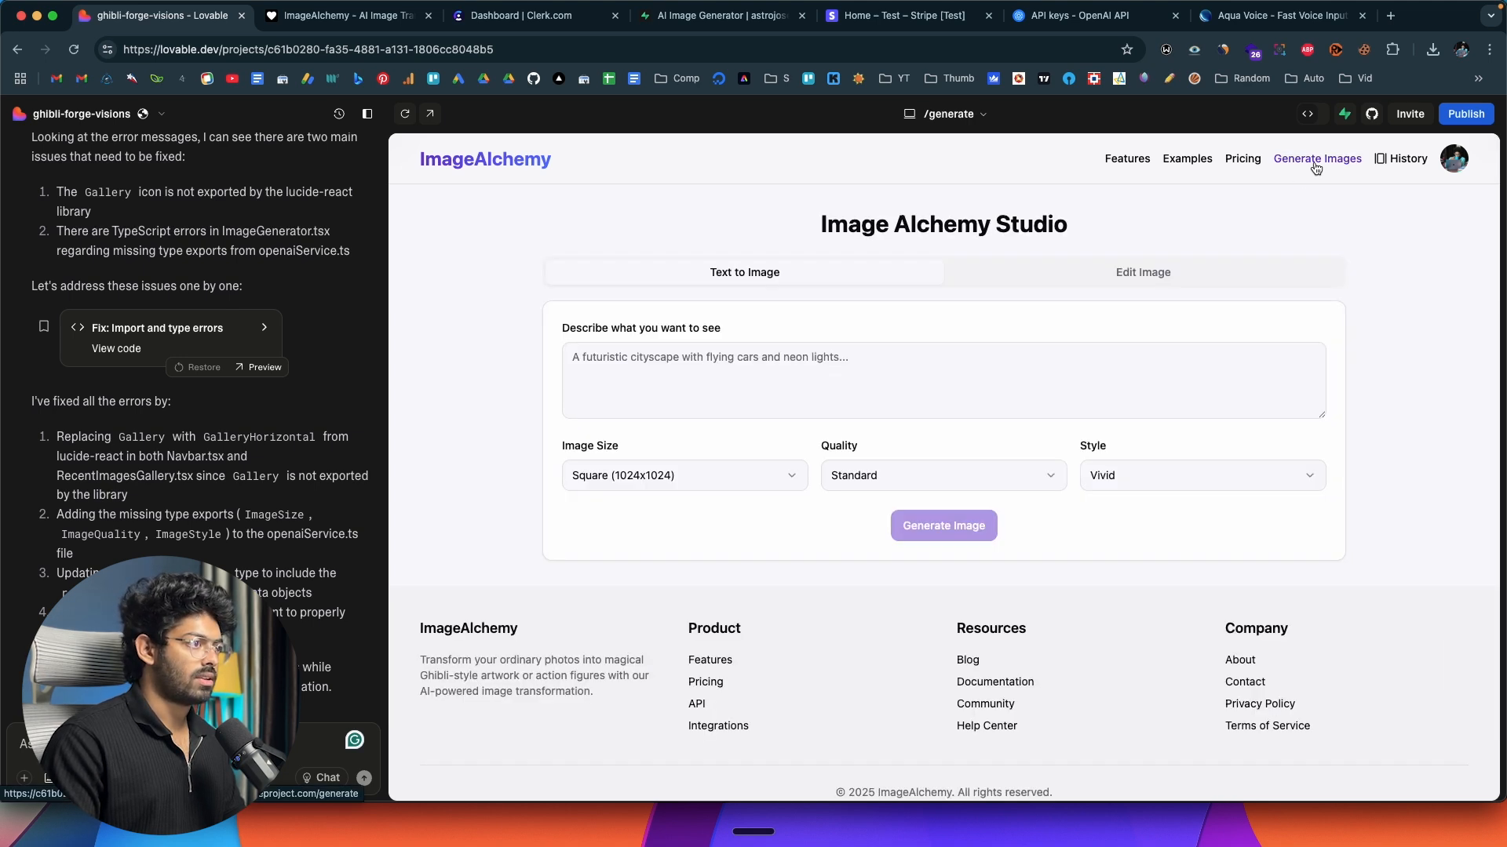
left_click(1142, 275)
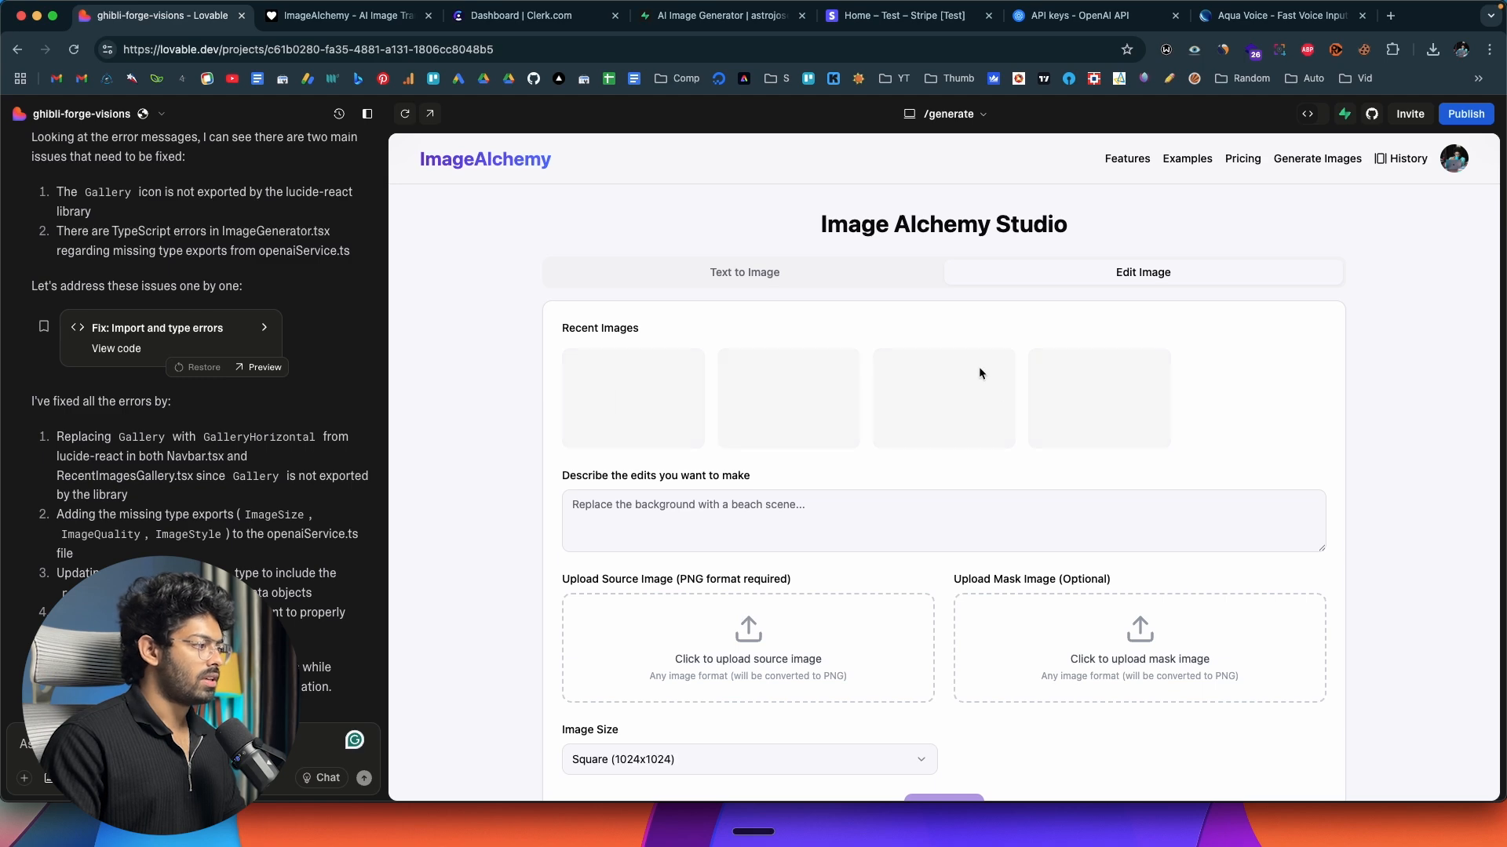
Switch to Supabase and check the AI Image Generator project's Storage for image buckets, comparing with the app preview in Lovable.
left_click(345, 16)
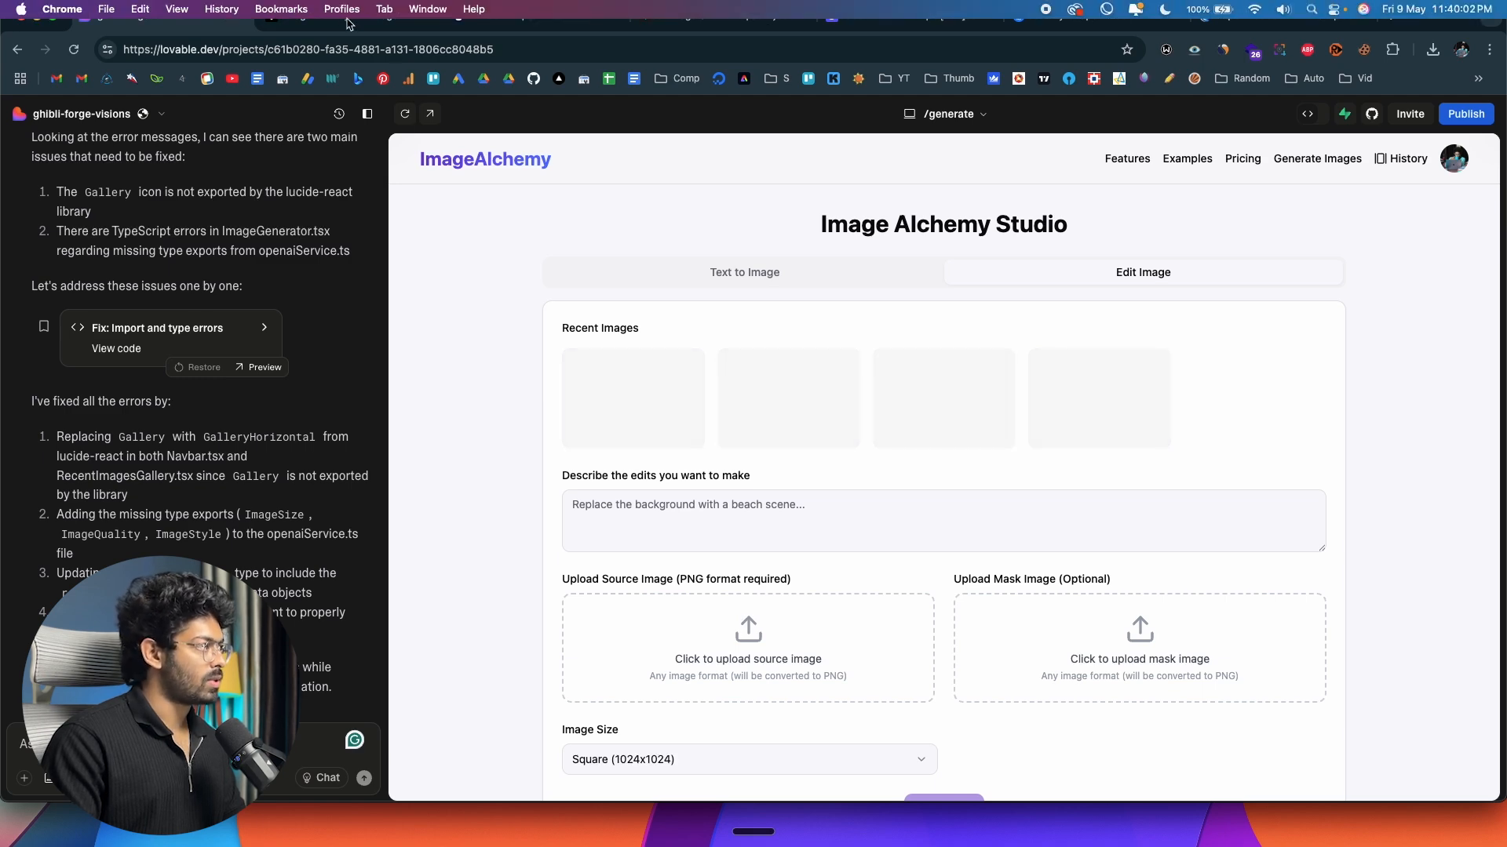
left_click(732, 16)
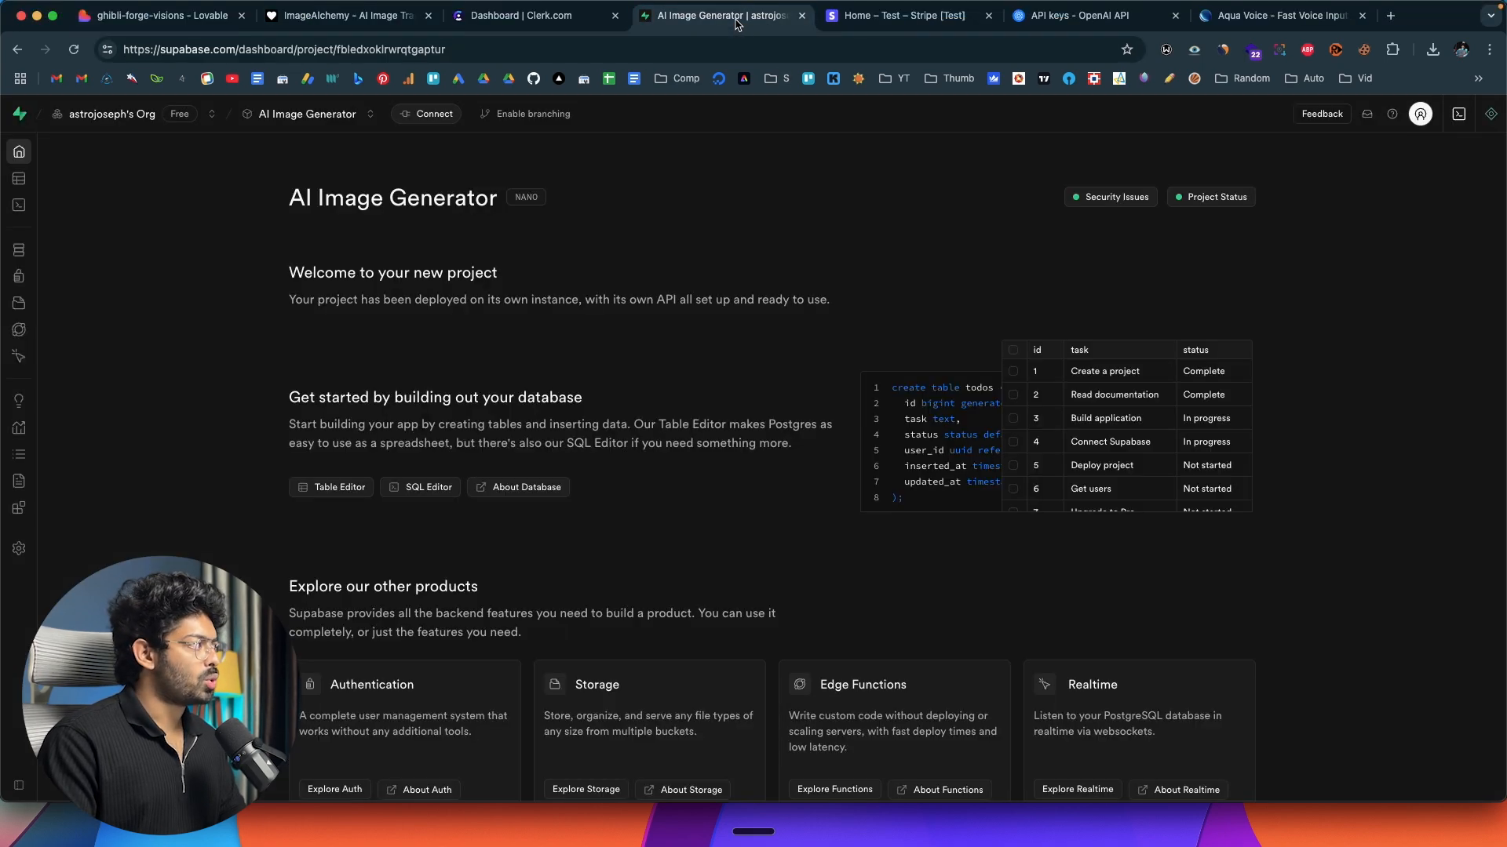
mouse_move(37, 337)
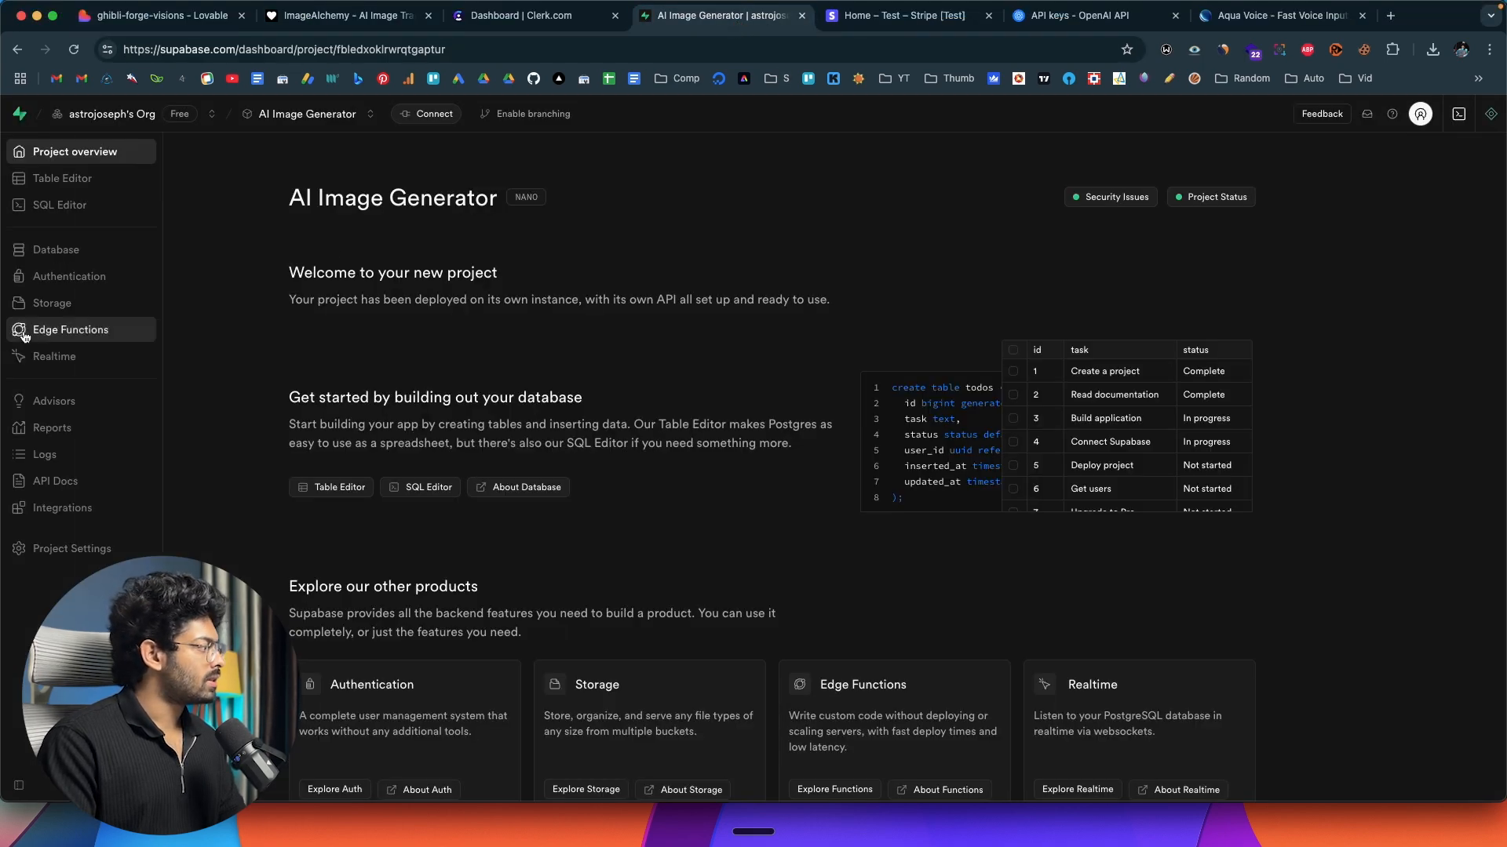
left_click(50, 303)
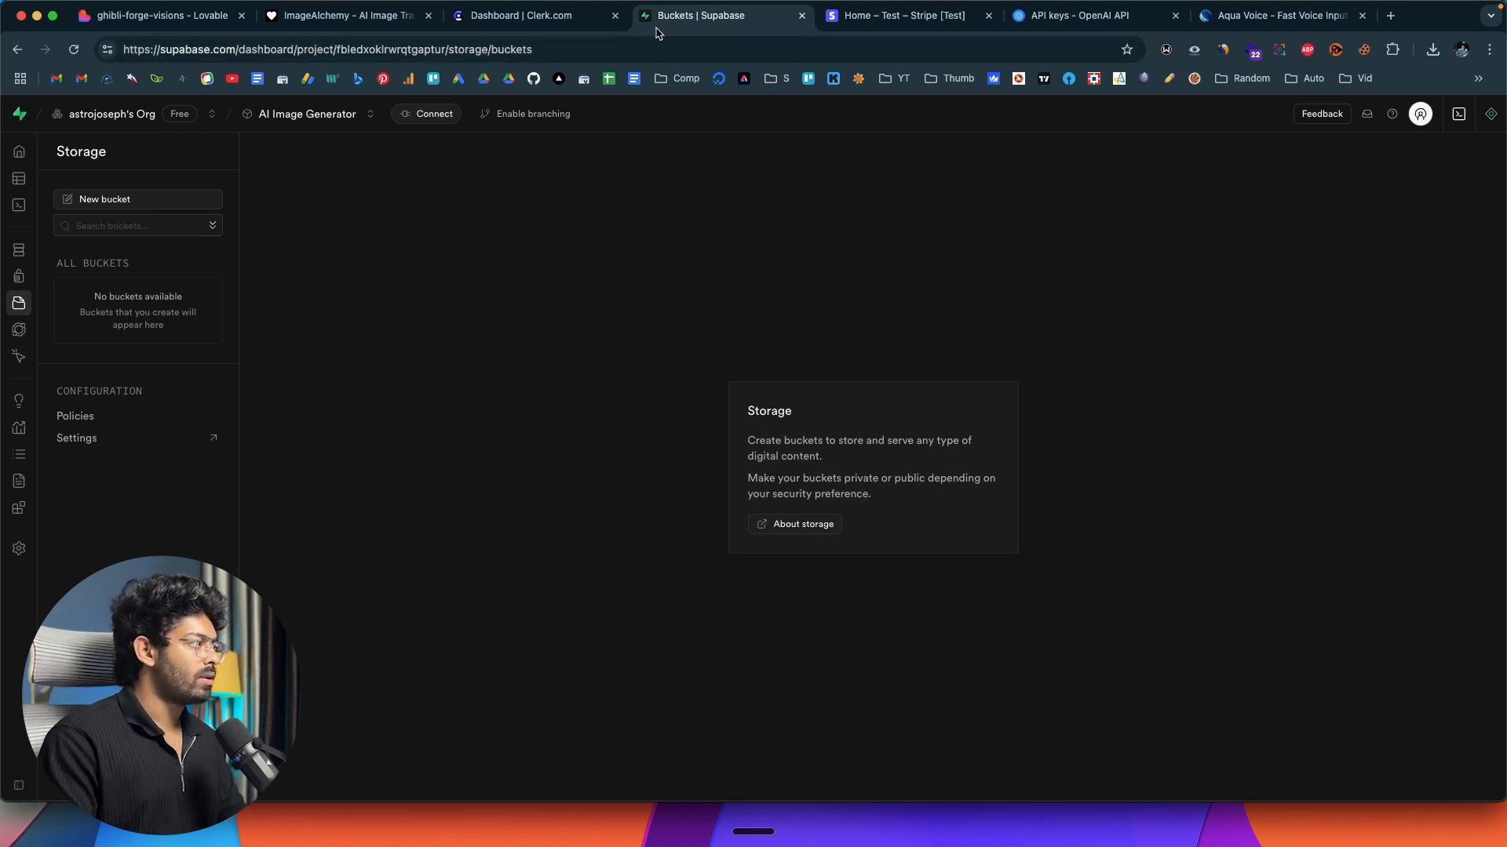
left_click(157, 15)
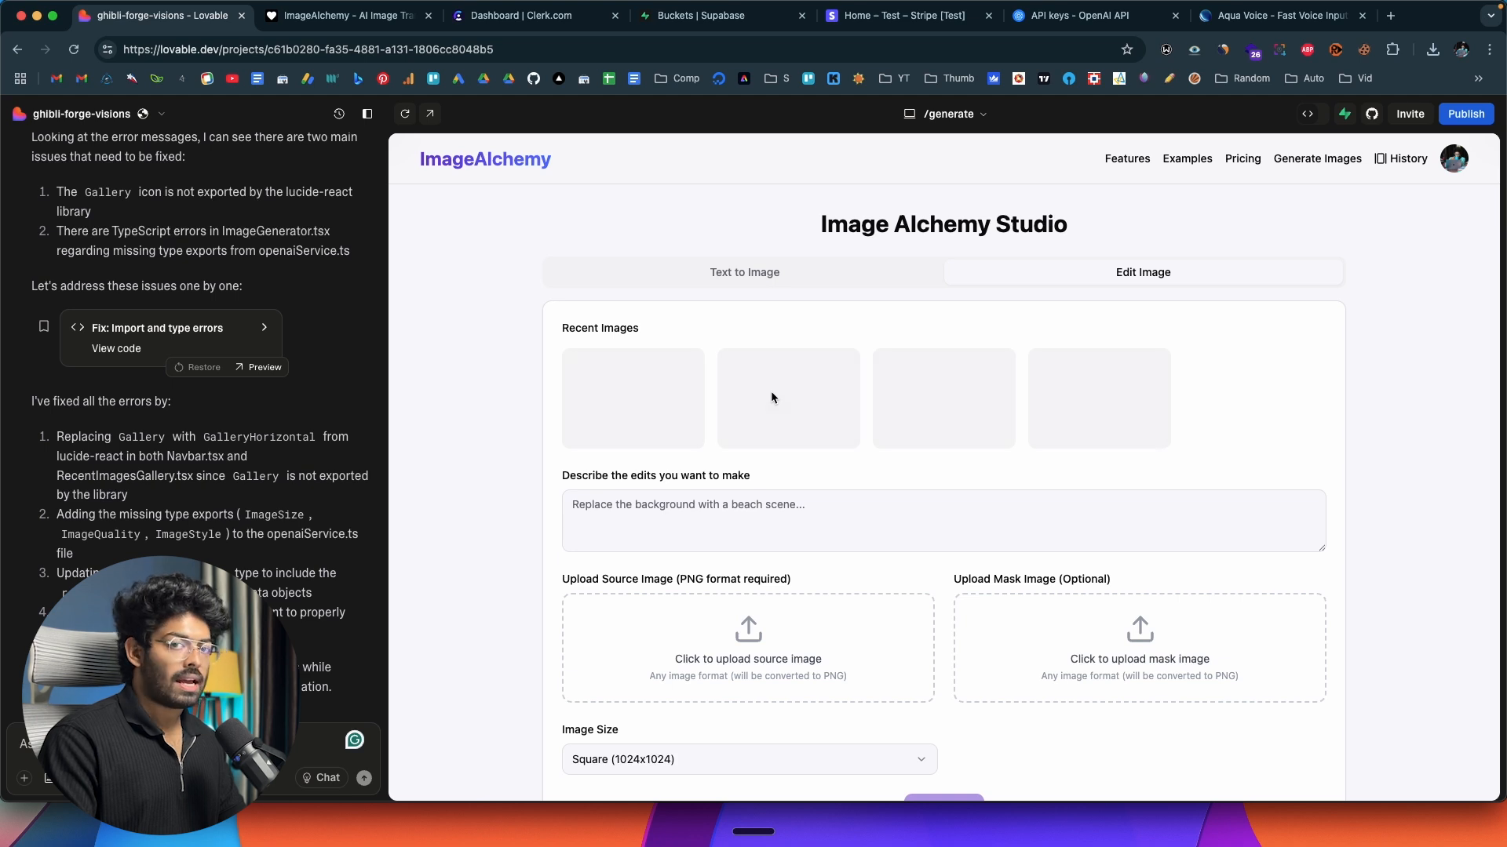
left_click(723, 19)
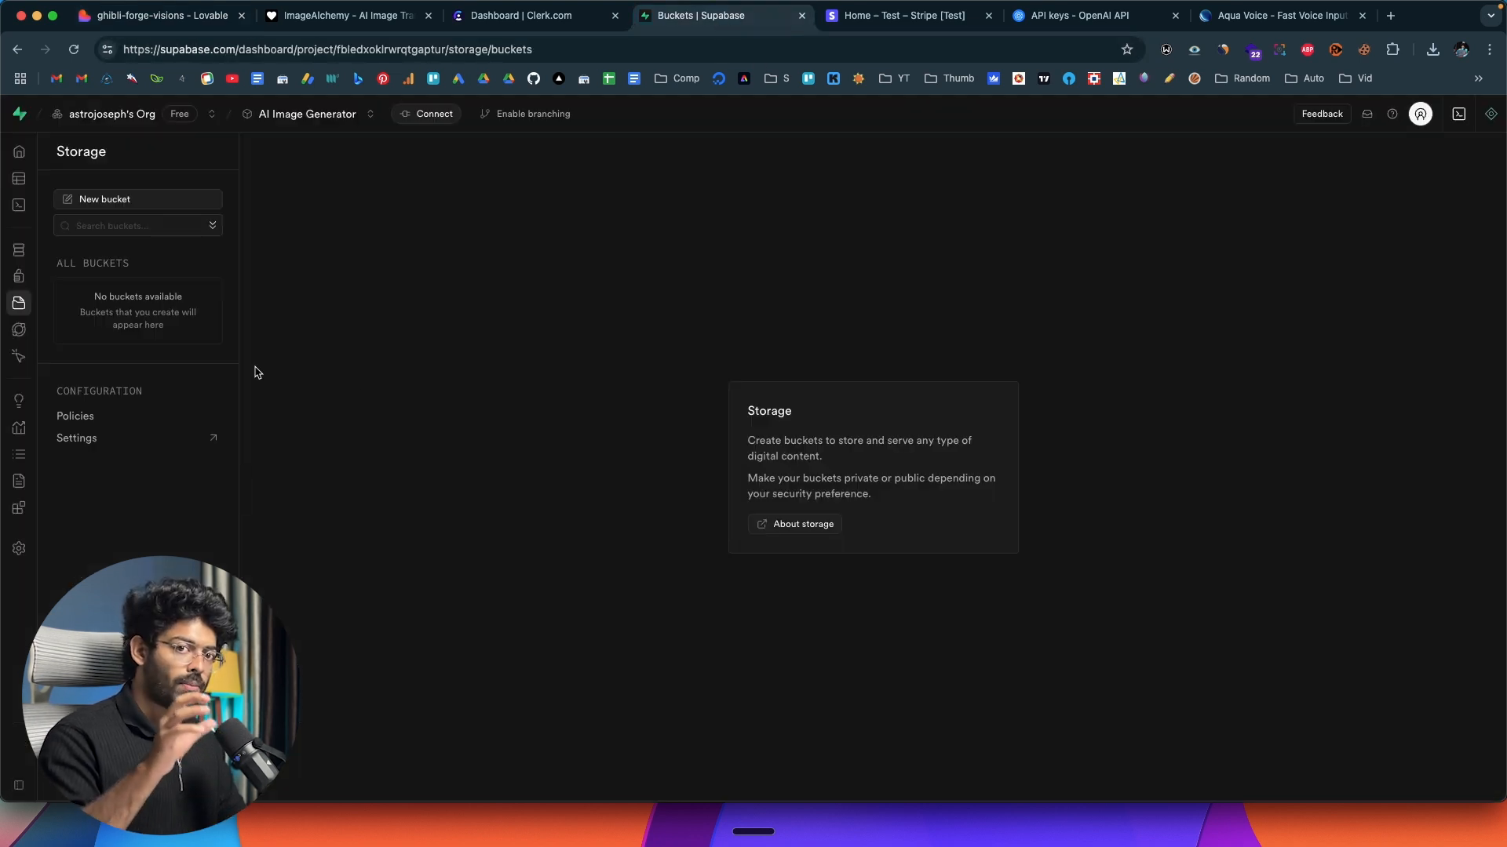
mouse_move(36, 297)
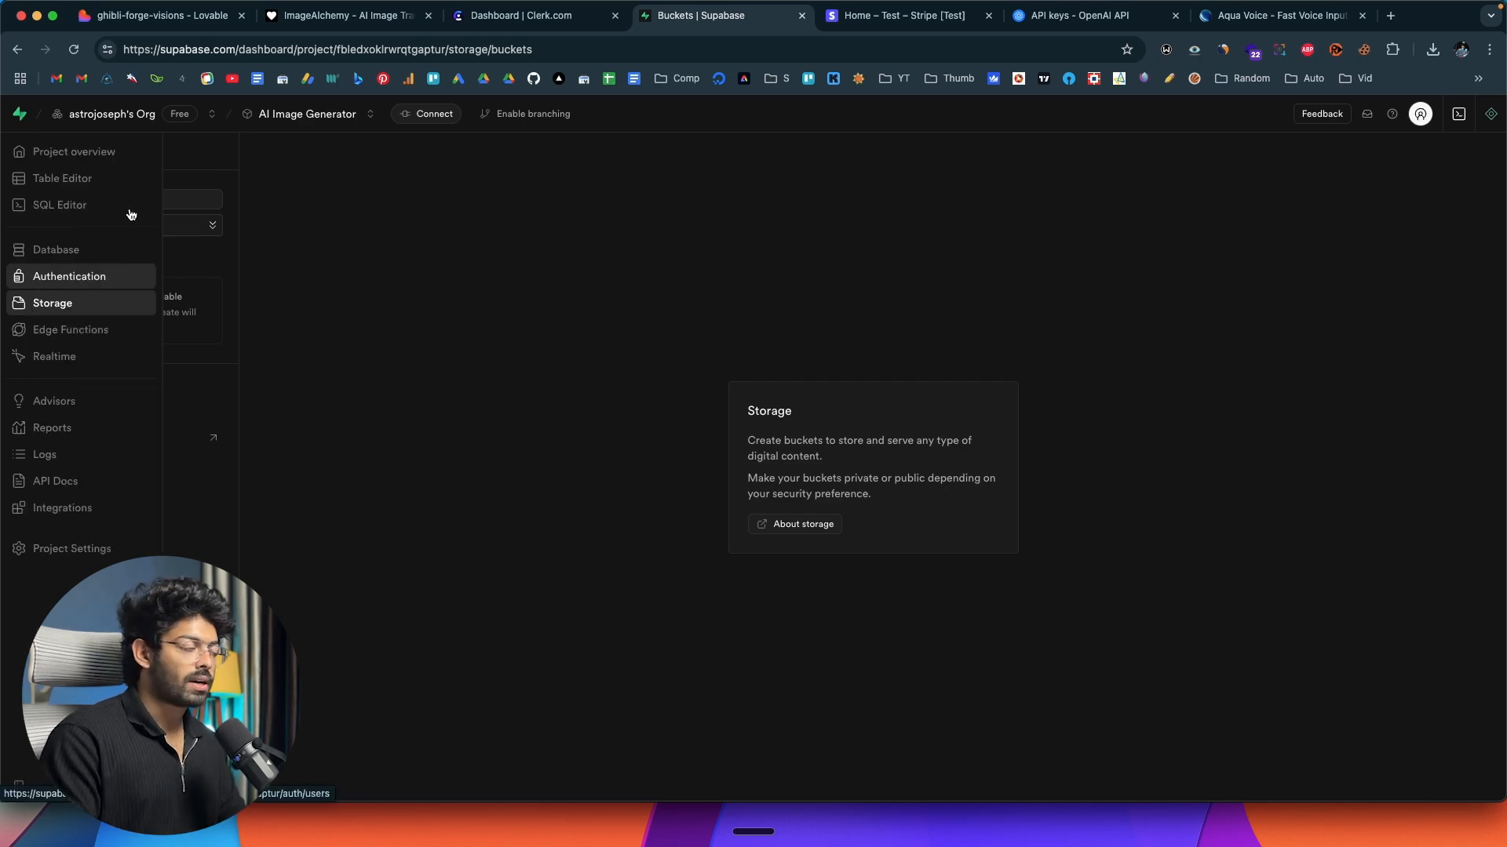
Switch to Lovable and request a Supabase storage bucket for the AI-generated images that the app saves and displays.
left_click(157, 16)
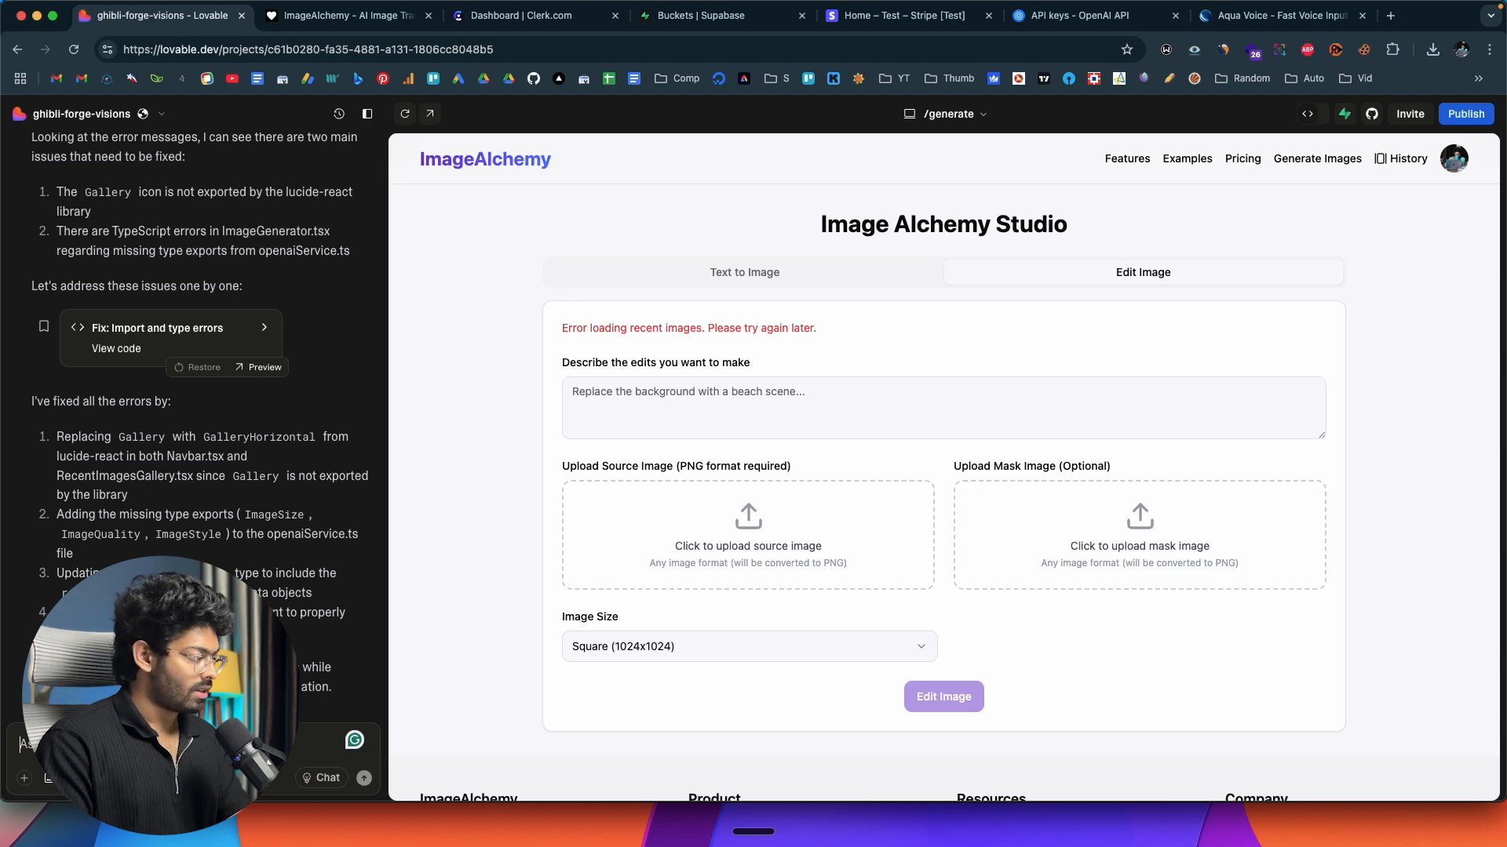
key("fn")
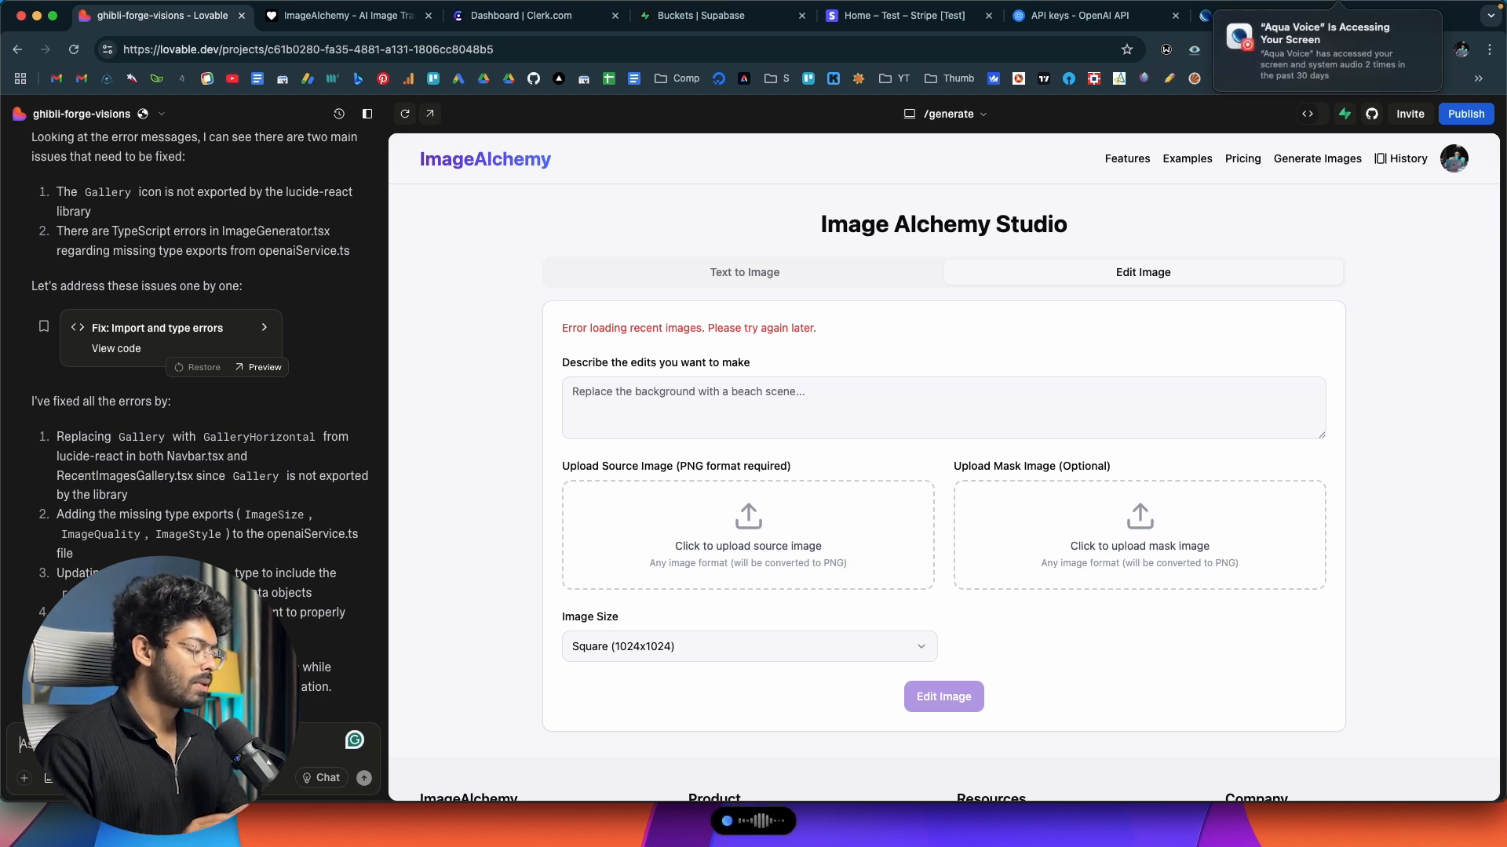
key("fn")
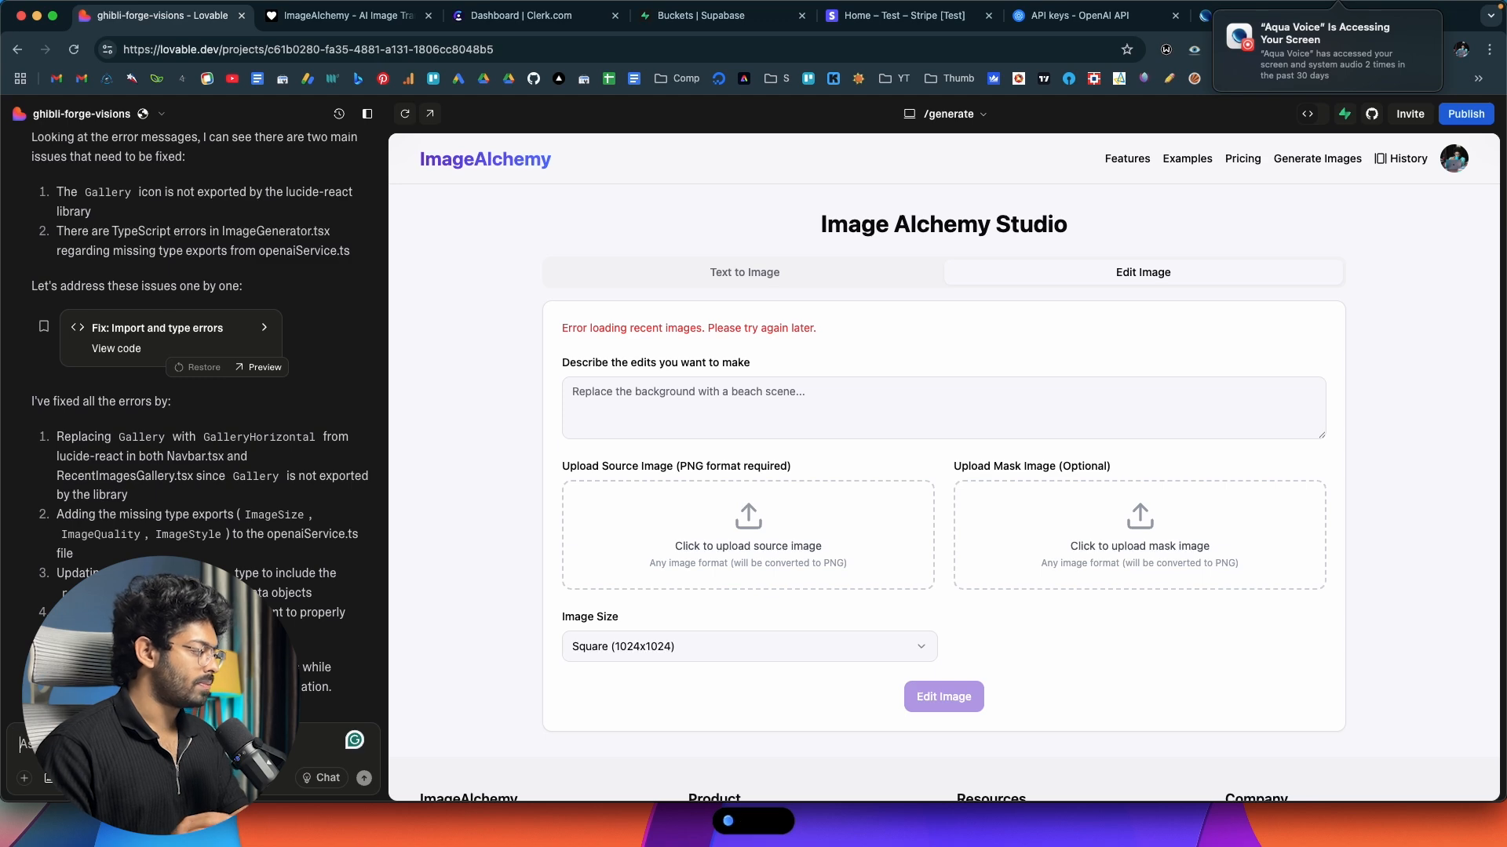
key("Return")
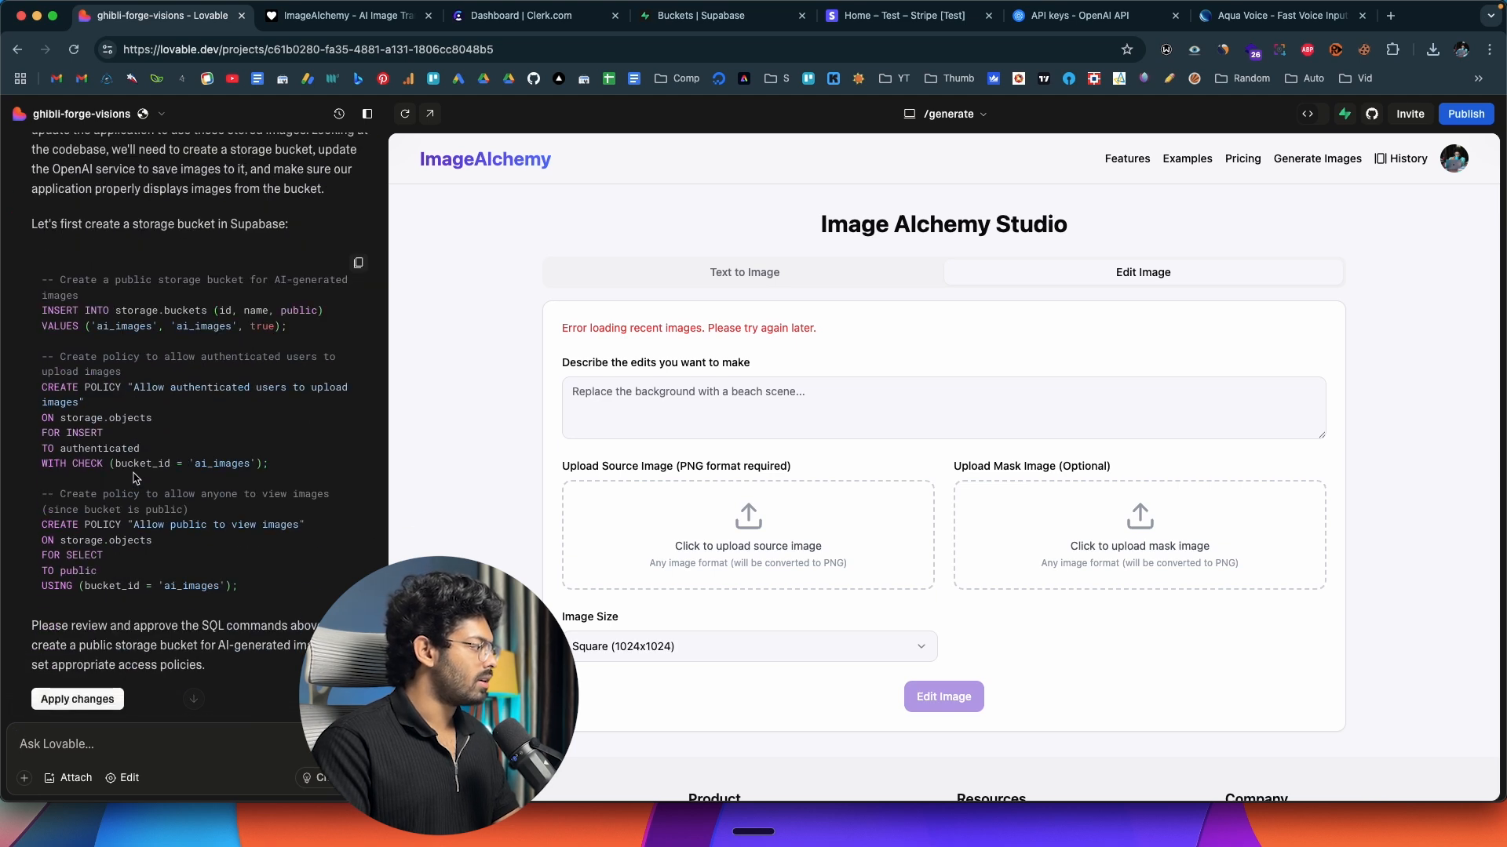
Apply the SQL for the public ai_images bucket and its access policies, and open that bucket in Supabase Storage.
left_click(81, 699)
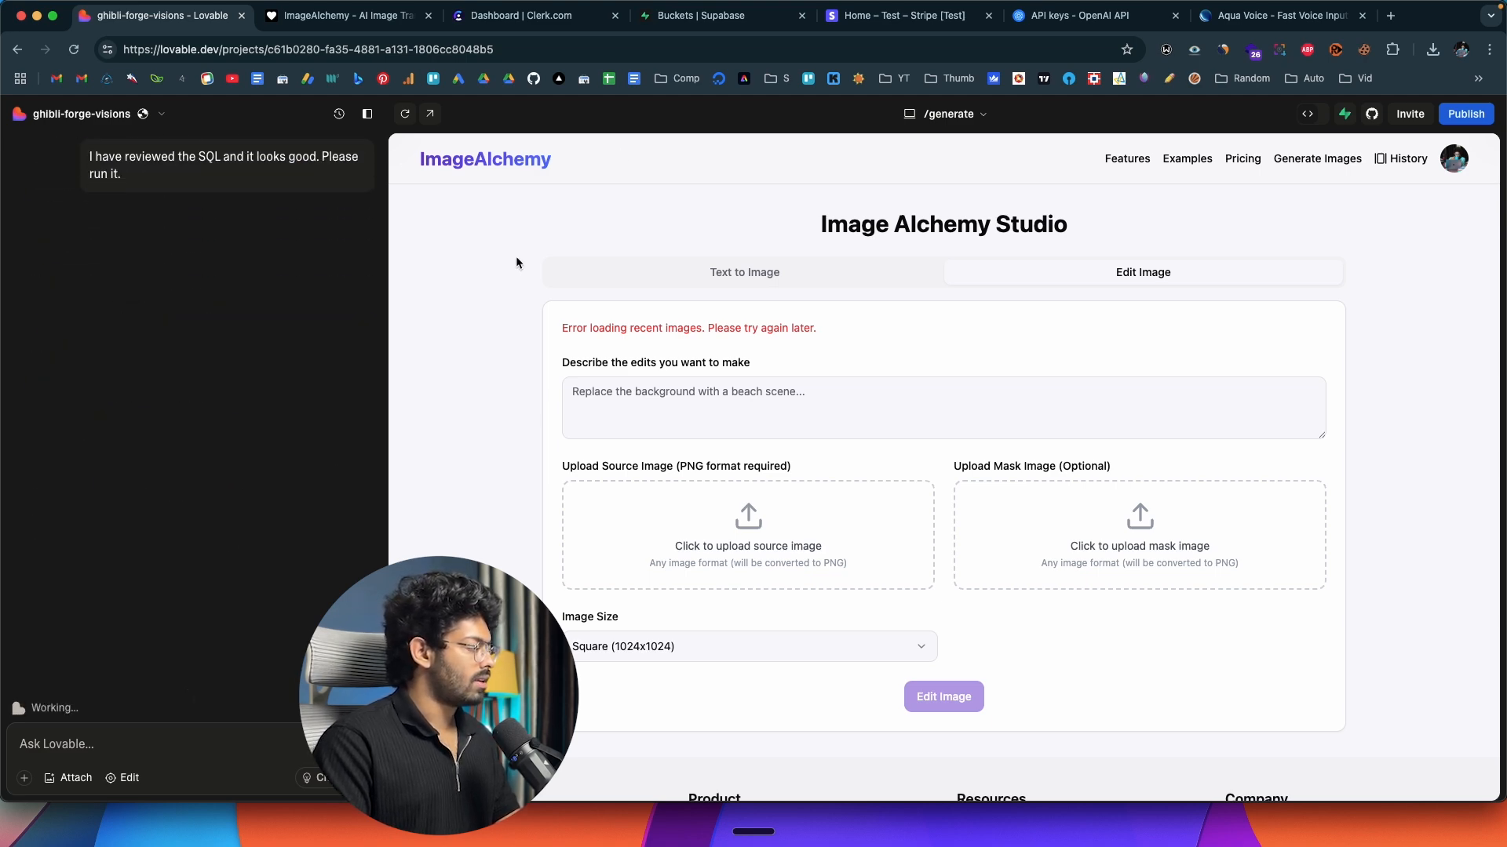
left_click(720, 15)
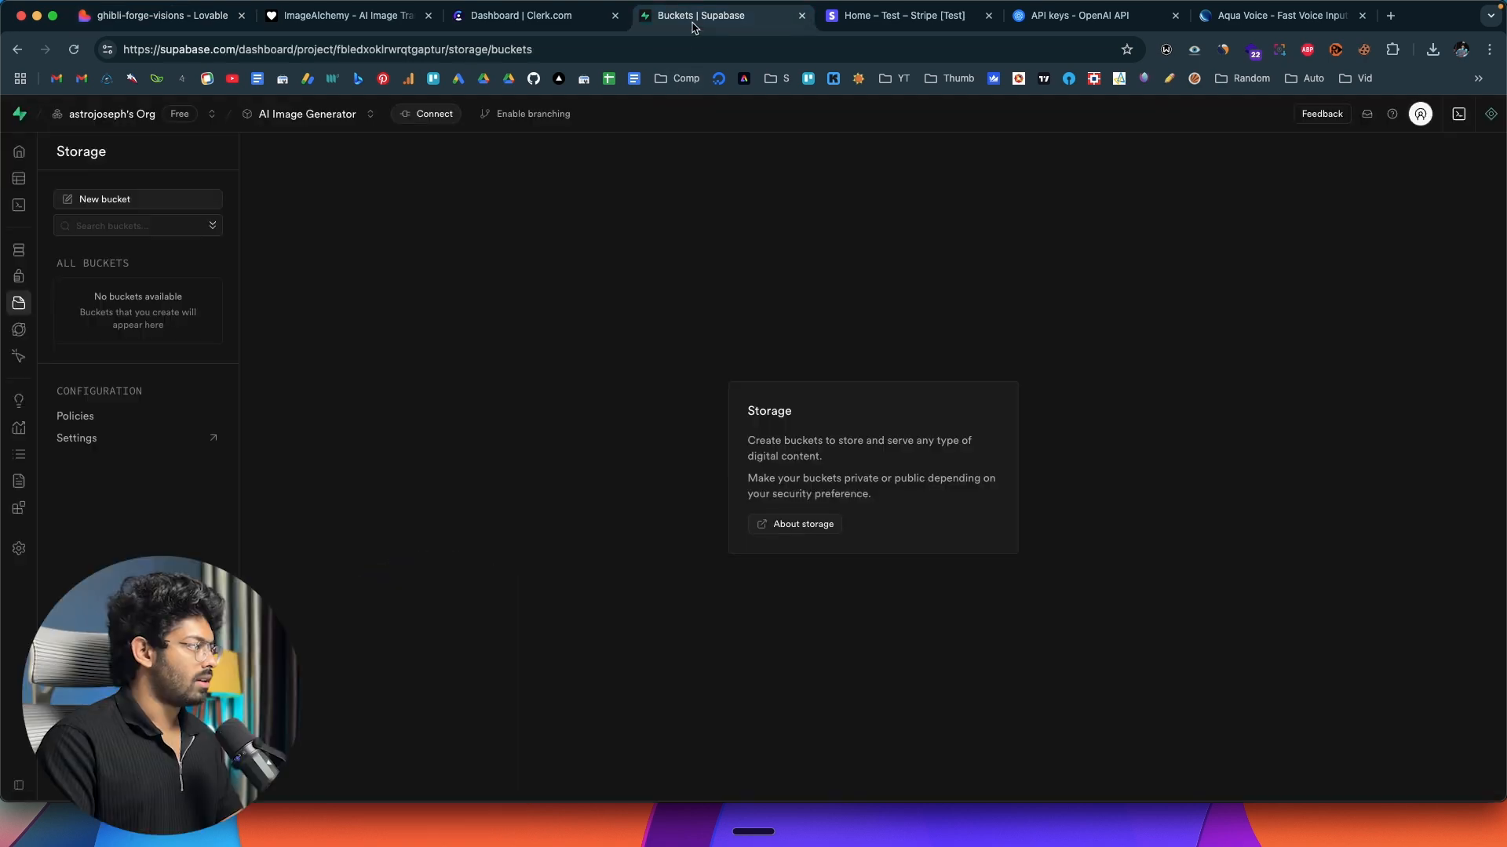
left_click(73, 49)
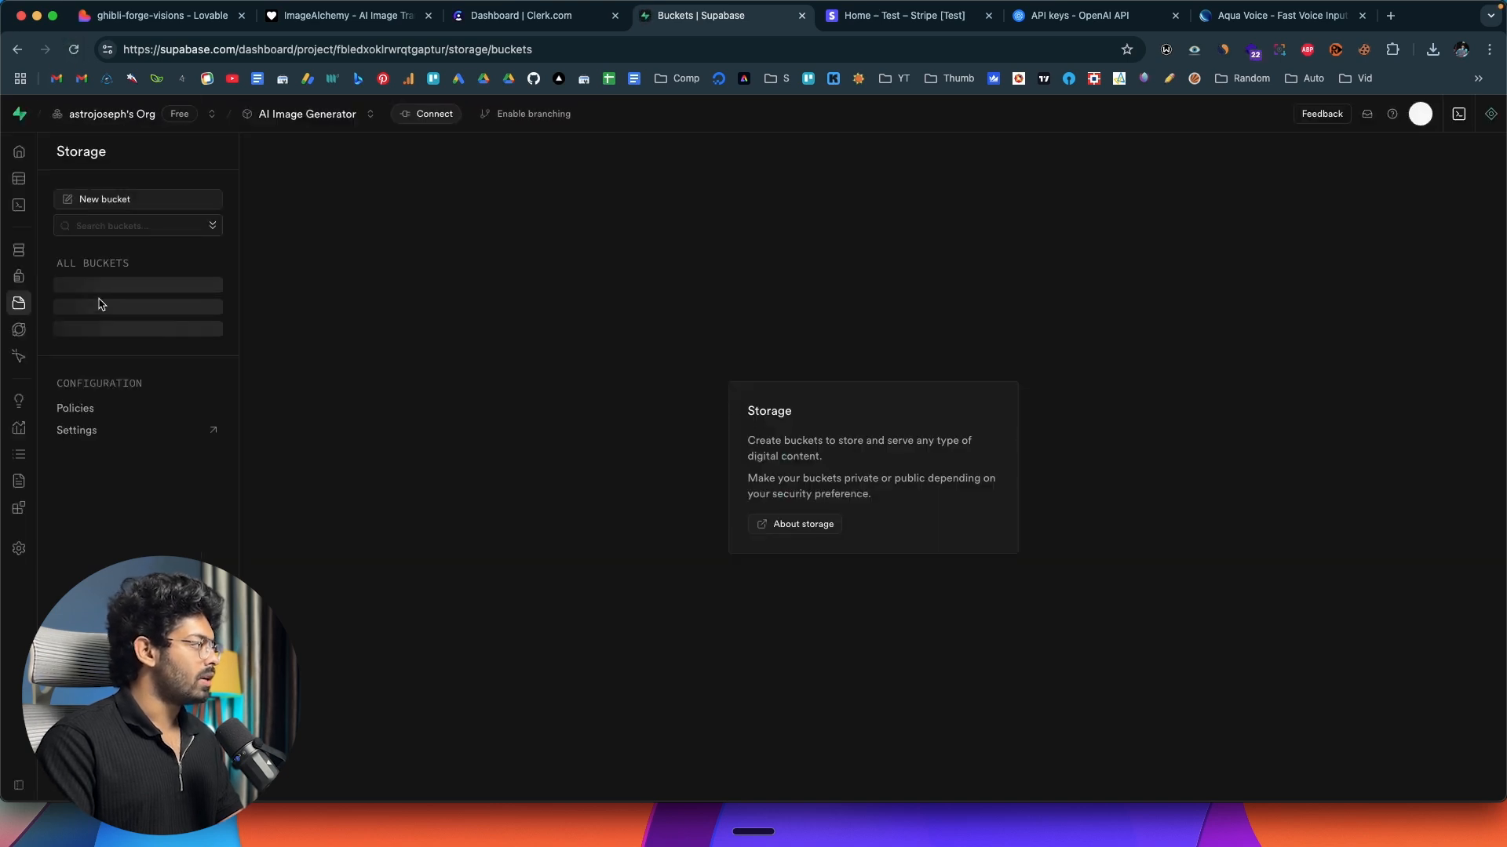
left_click(86, 289)
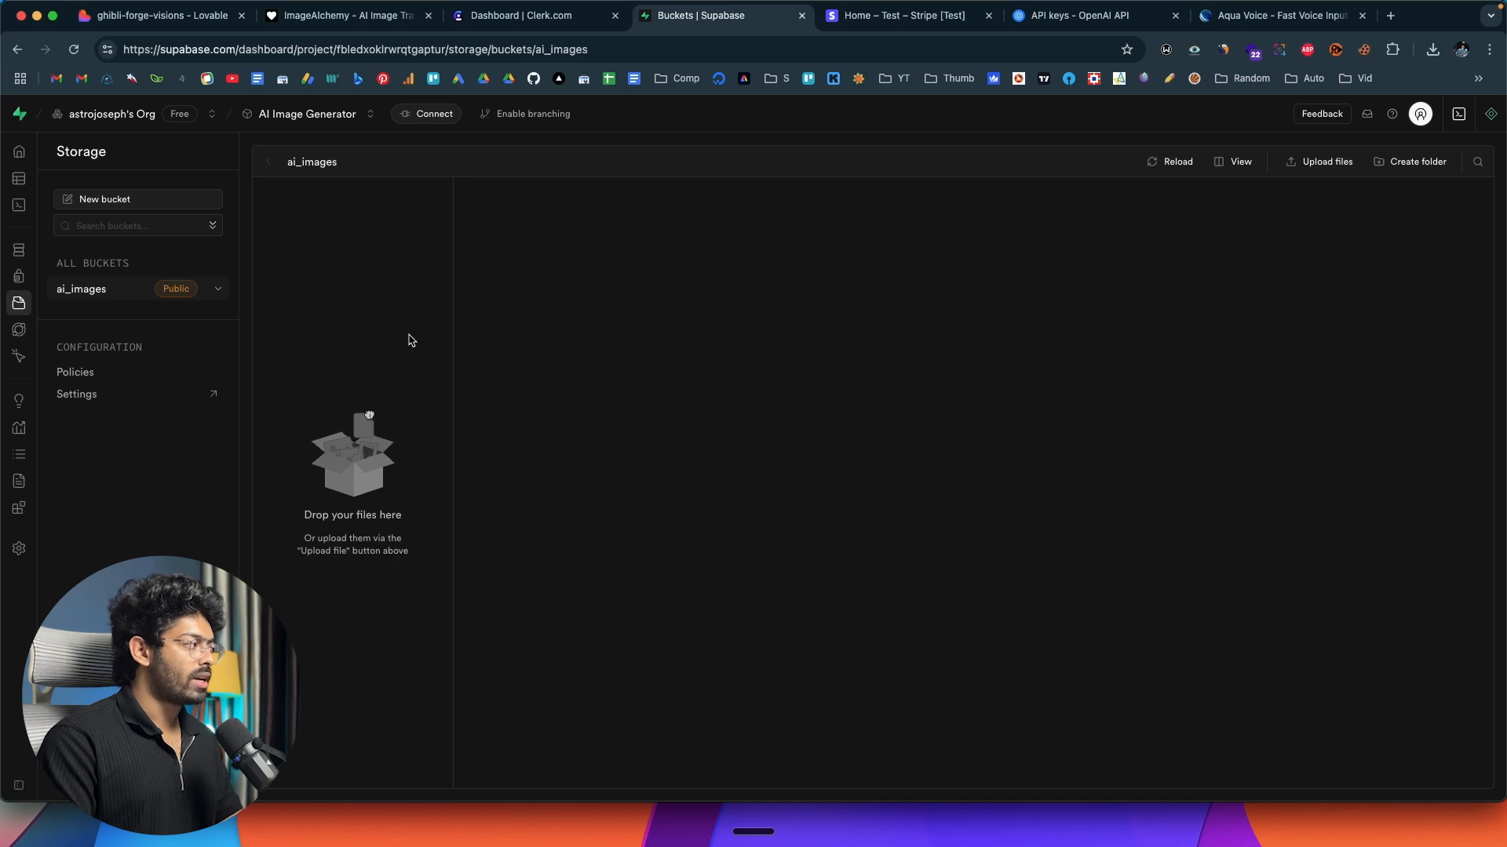
Switch to the ImageAlchemy preview and check the Generate page's Text to Image and Edit Image forms and the recent images.
left_click(195, 16)
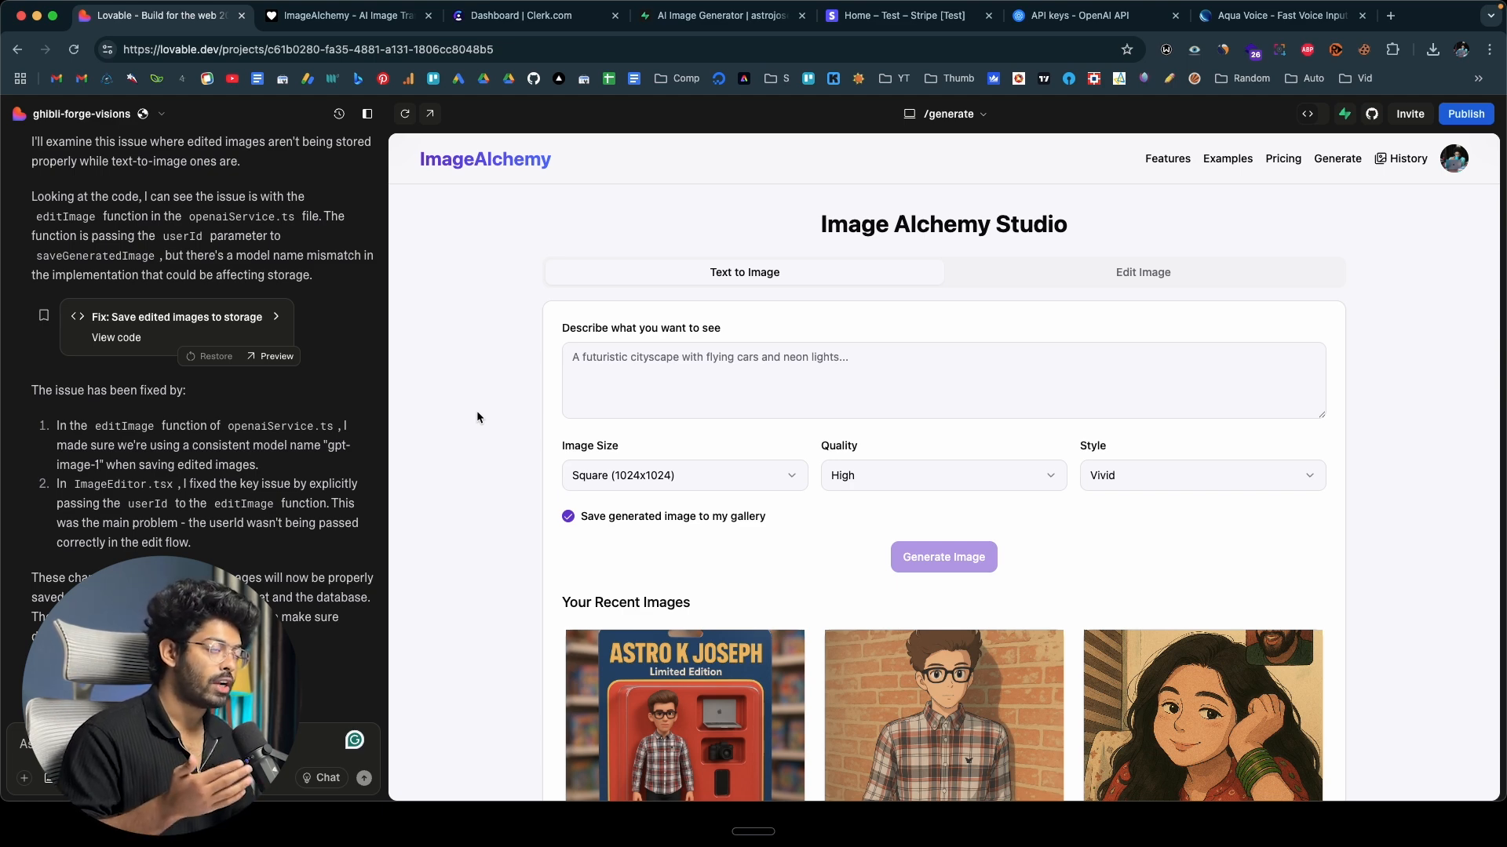
left_click(349, 15)
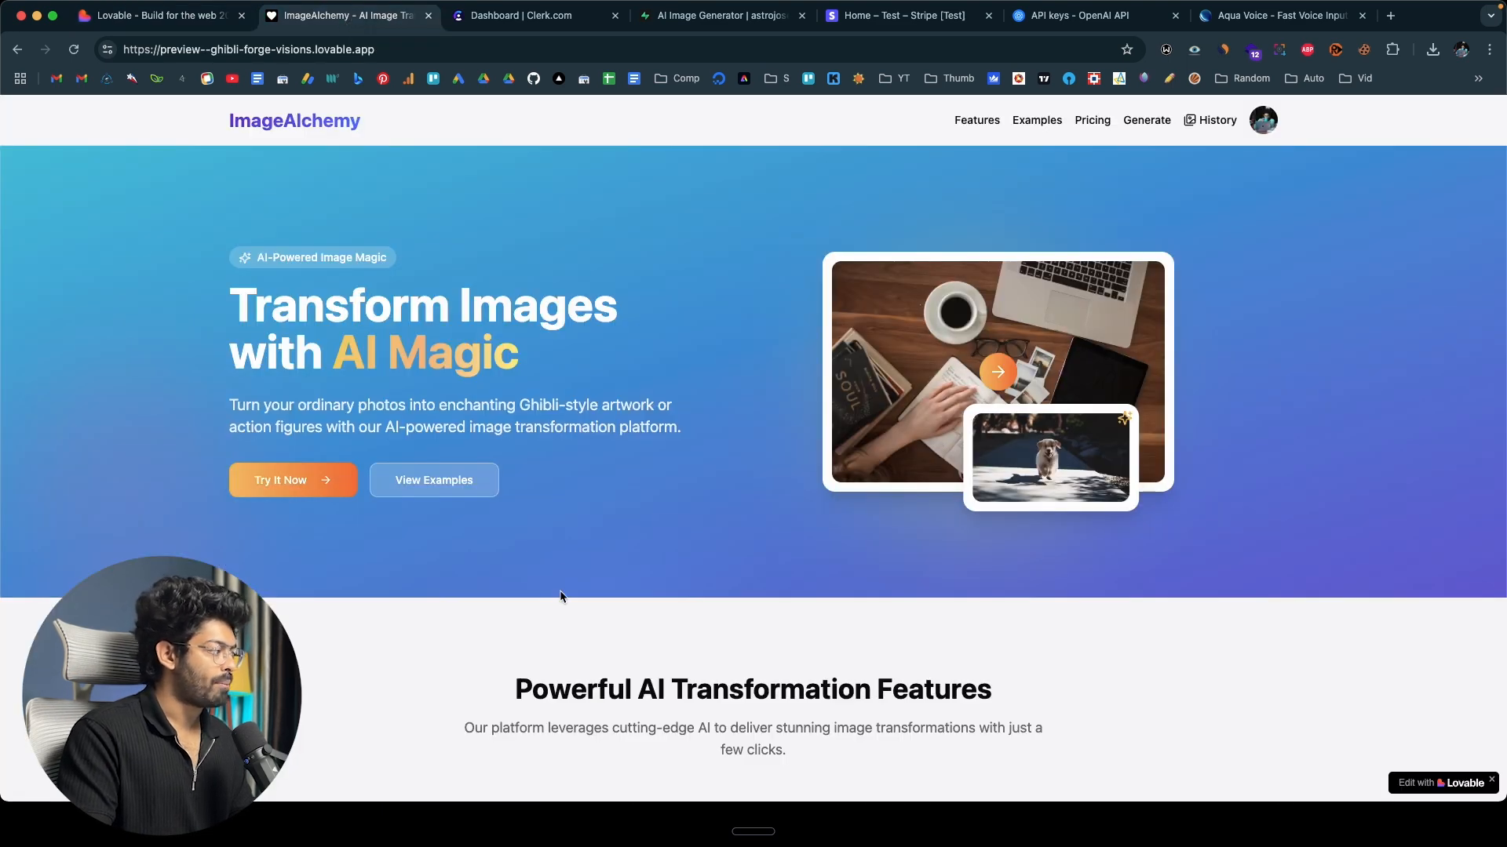
left_click(1157, 124)
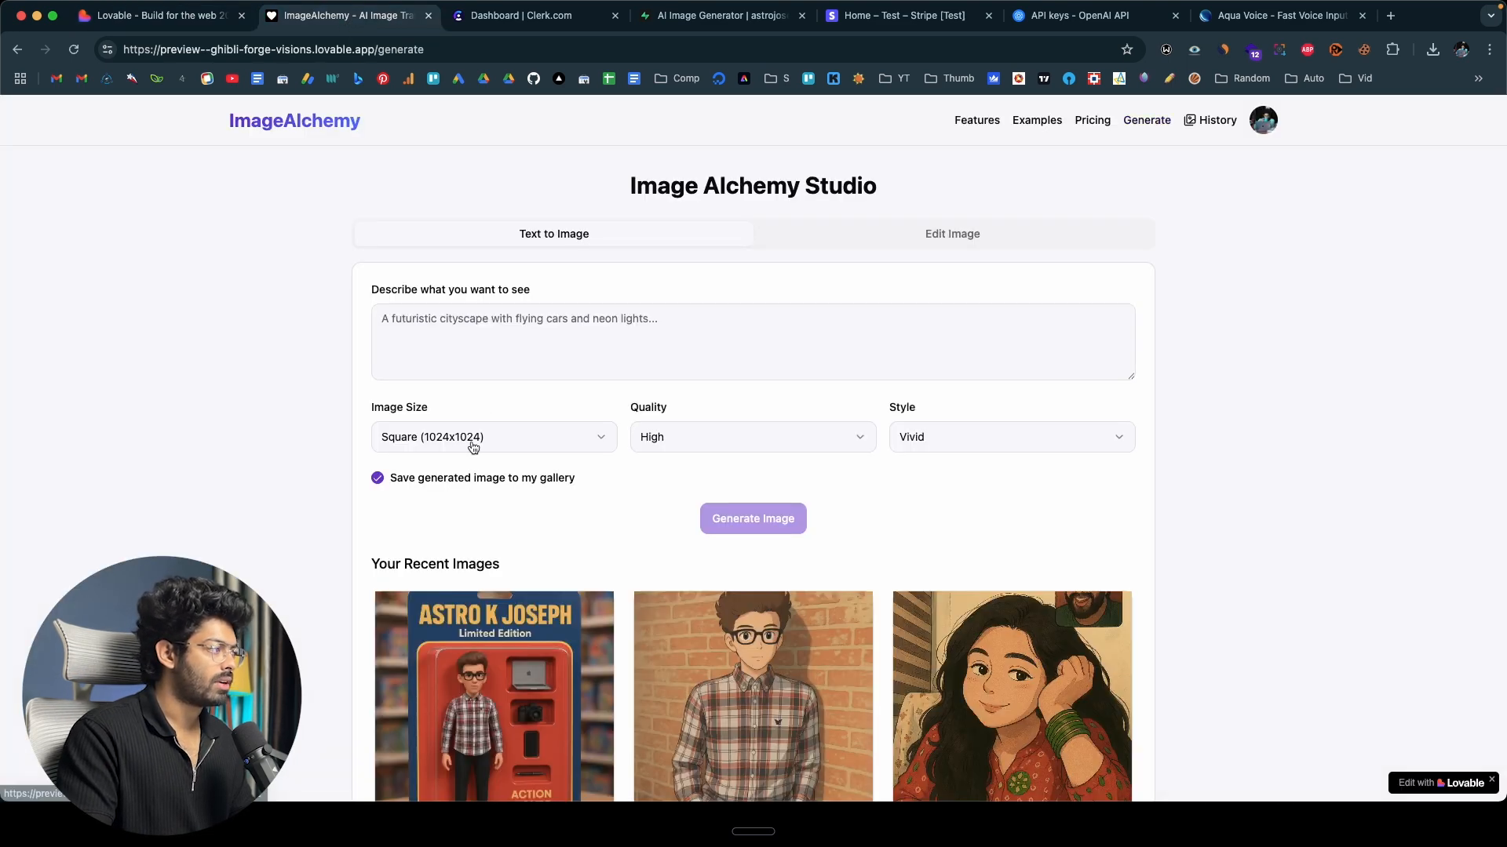
scroll(568, 460, "down", 5)
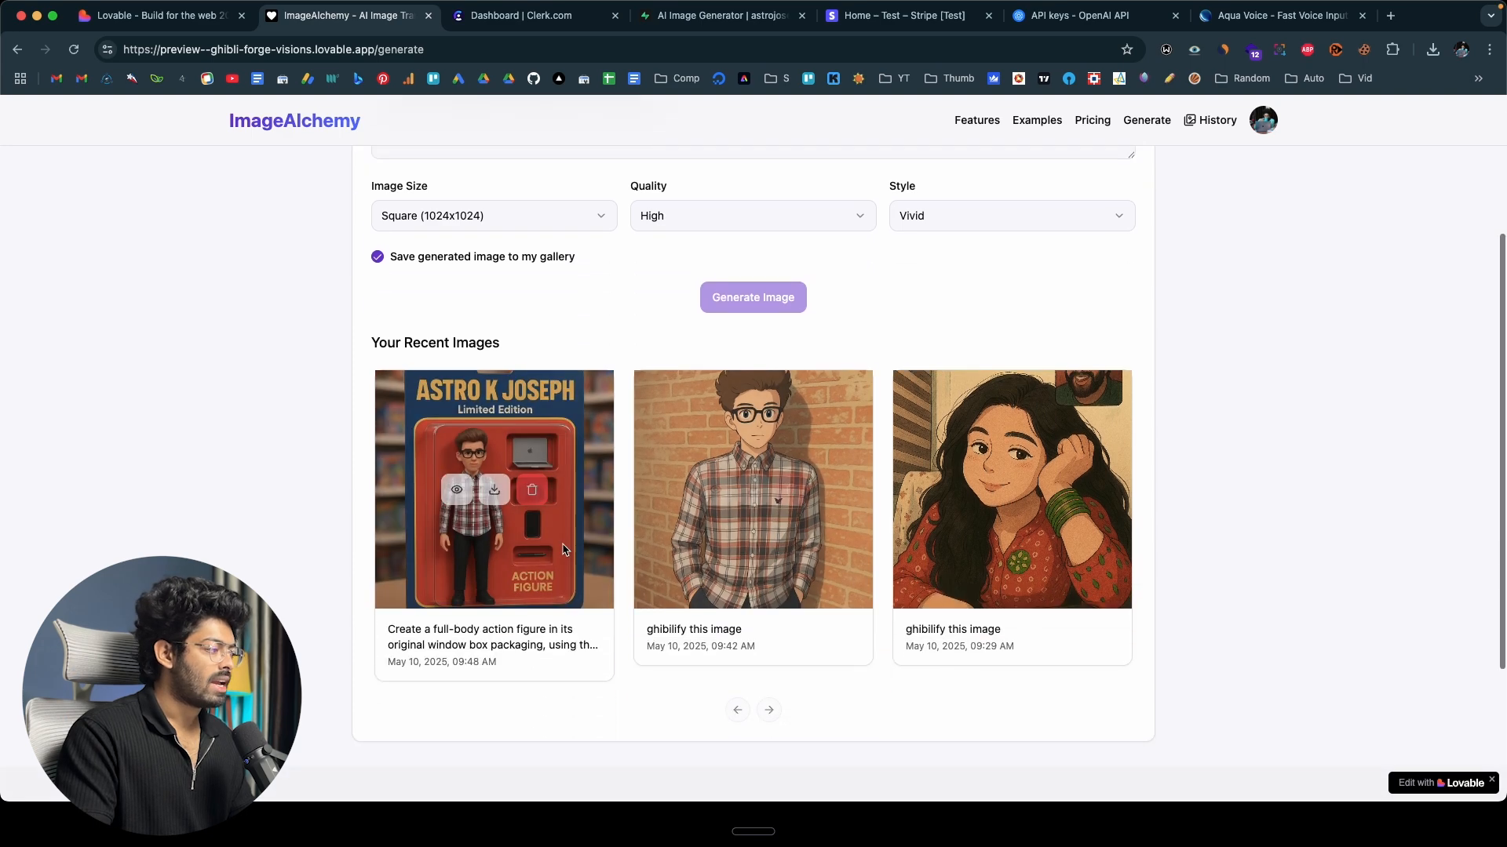
scroll(818, 527, "up", 5)
left_click(861, 243)
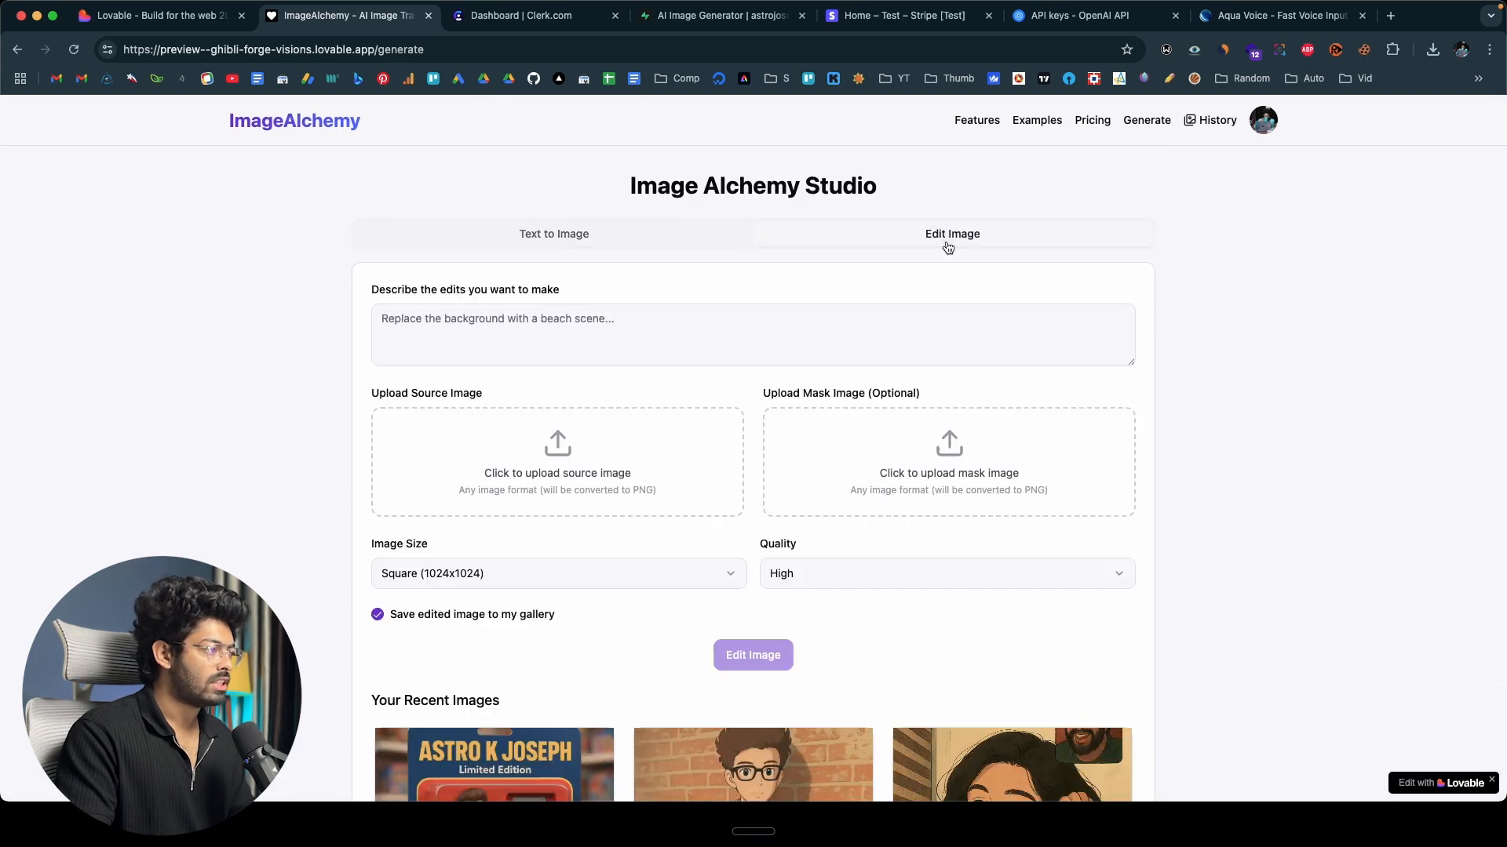
left_click(620, 236)
left_click(947, 237)
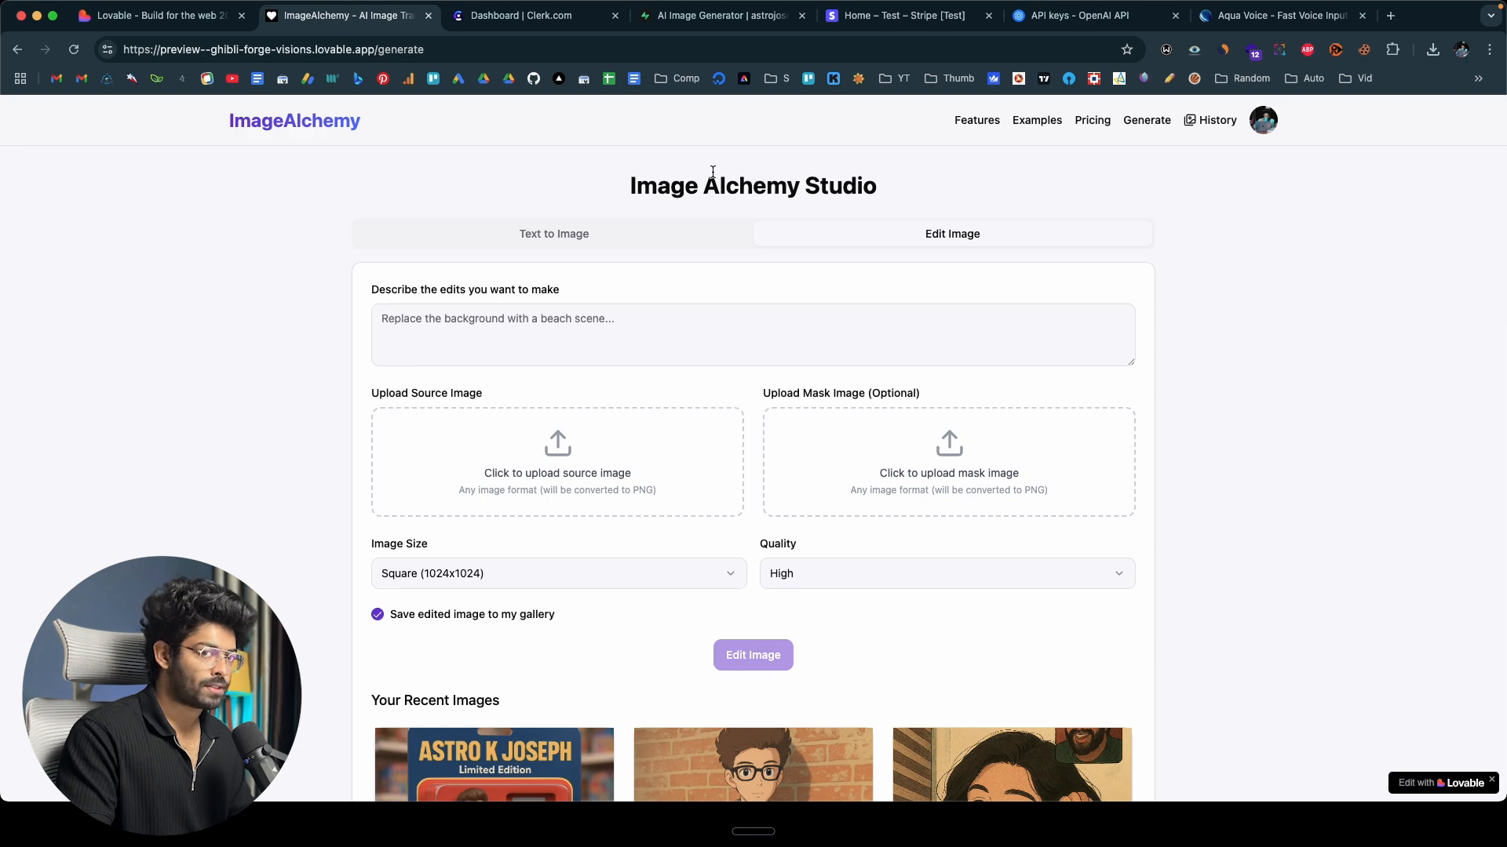
Switch to Supabase, preview several images in the user folder of the ai_images storage bucket, and open the ai_images table.
left_click(725, 17)
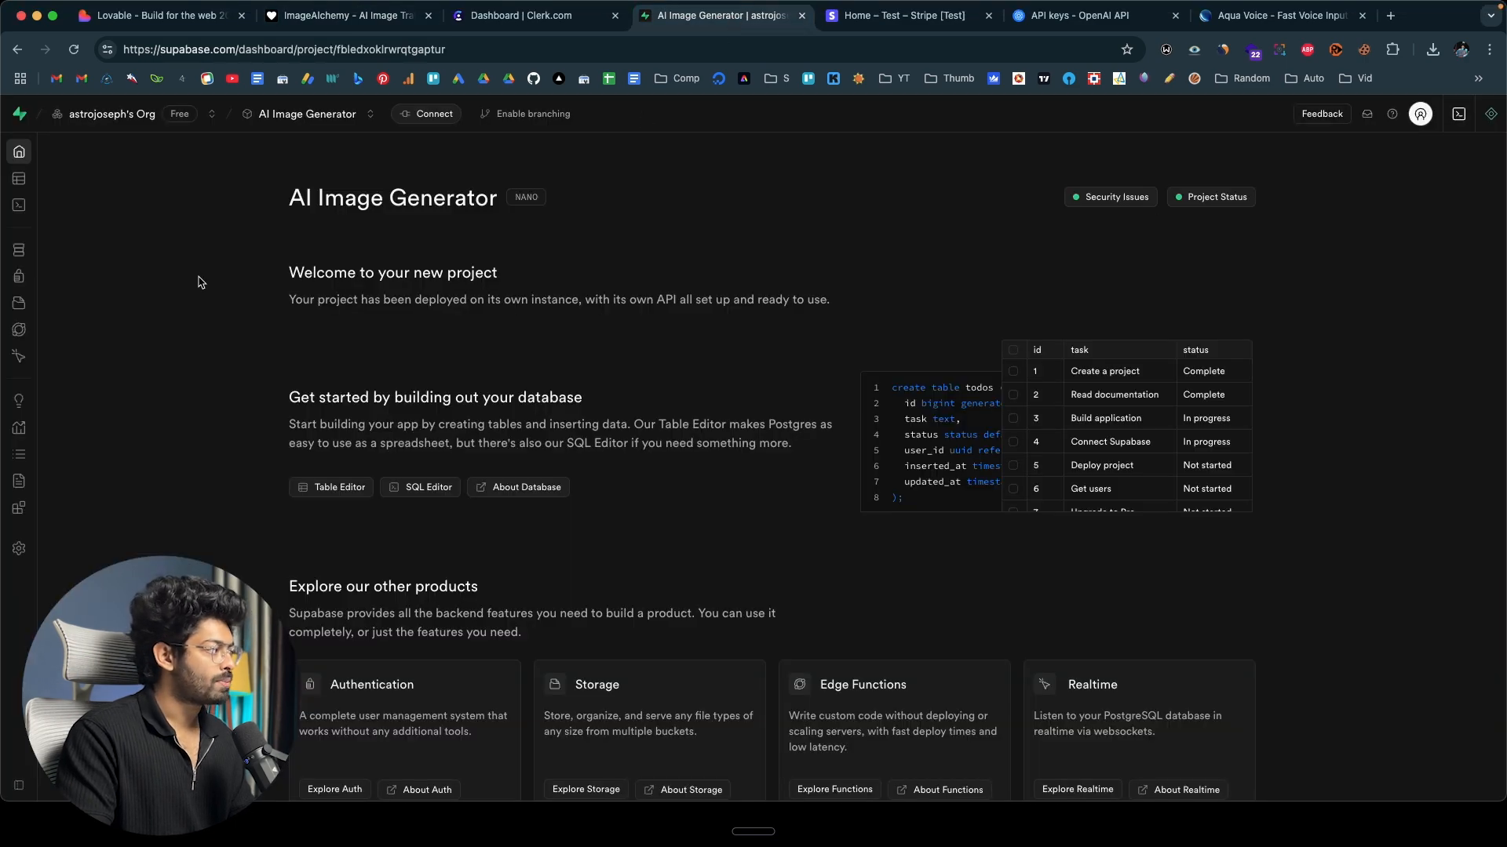
left_click(49, 312)
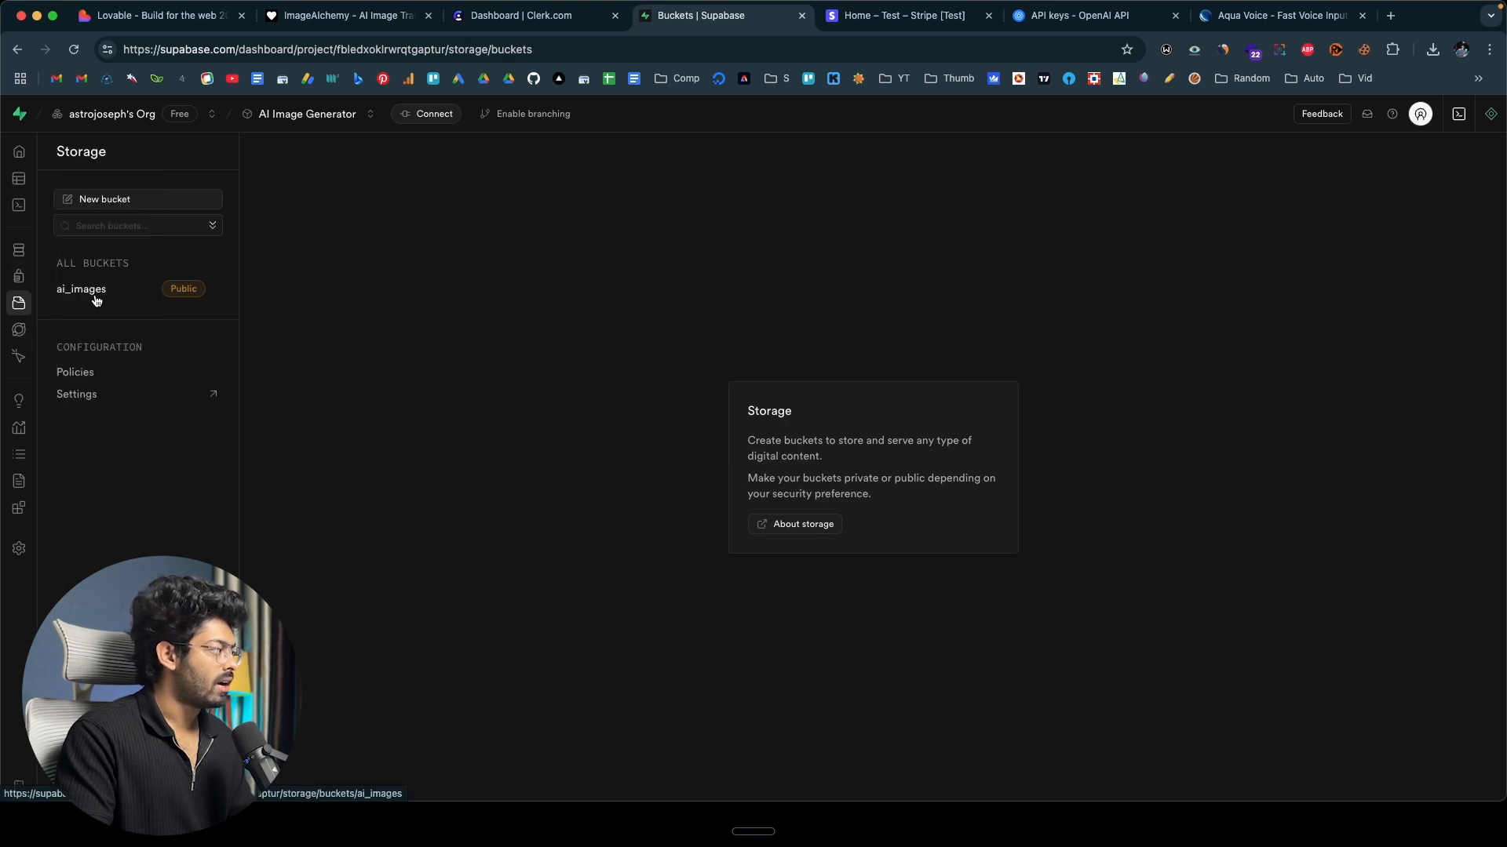
left_click(81, 290)
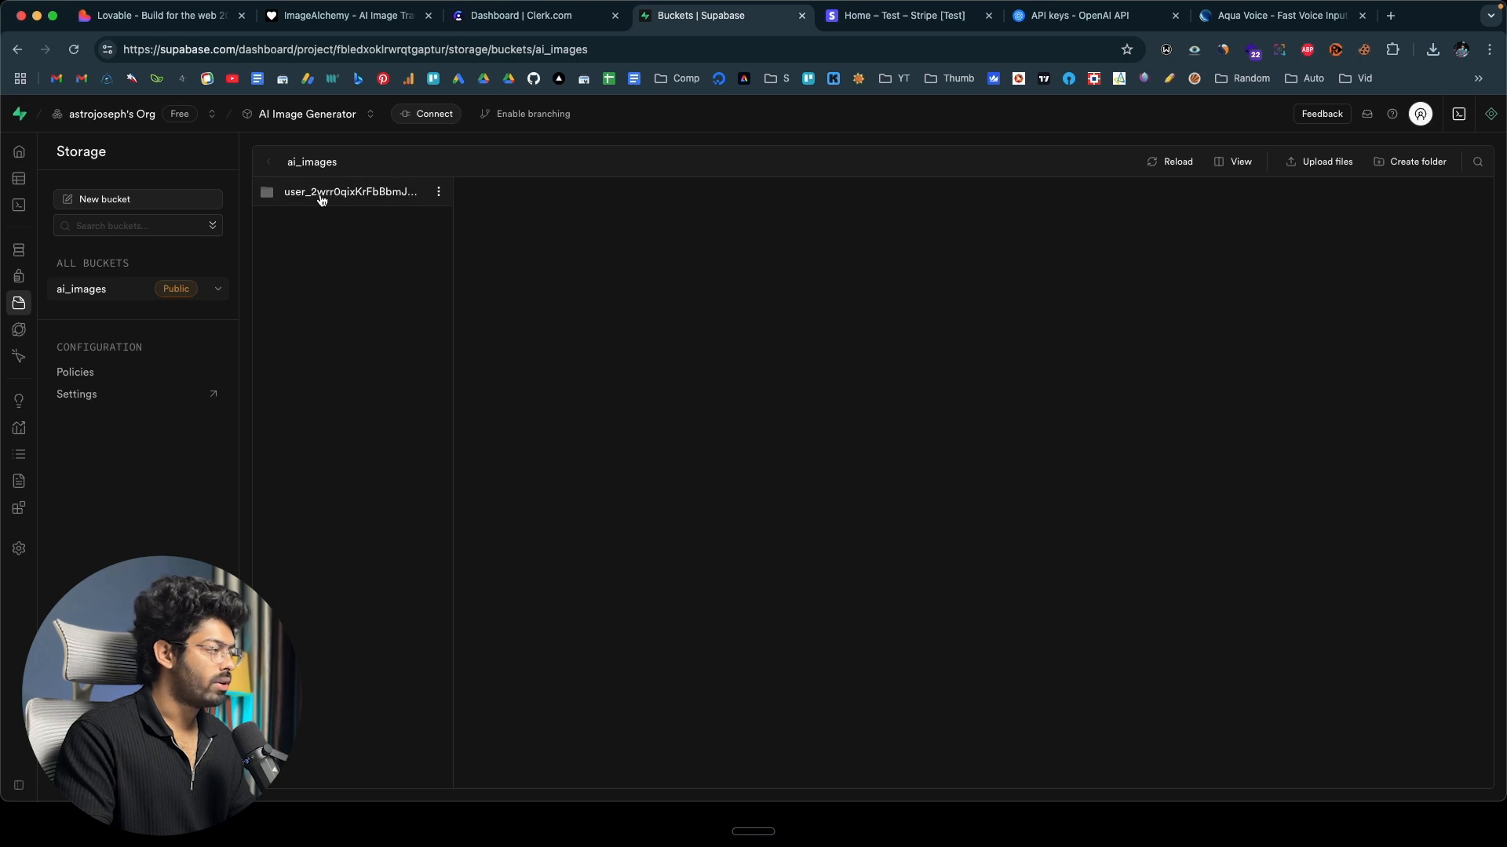
left_click(317, 194)
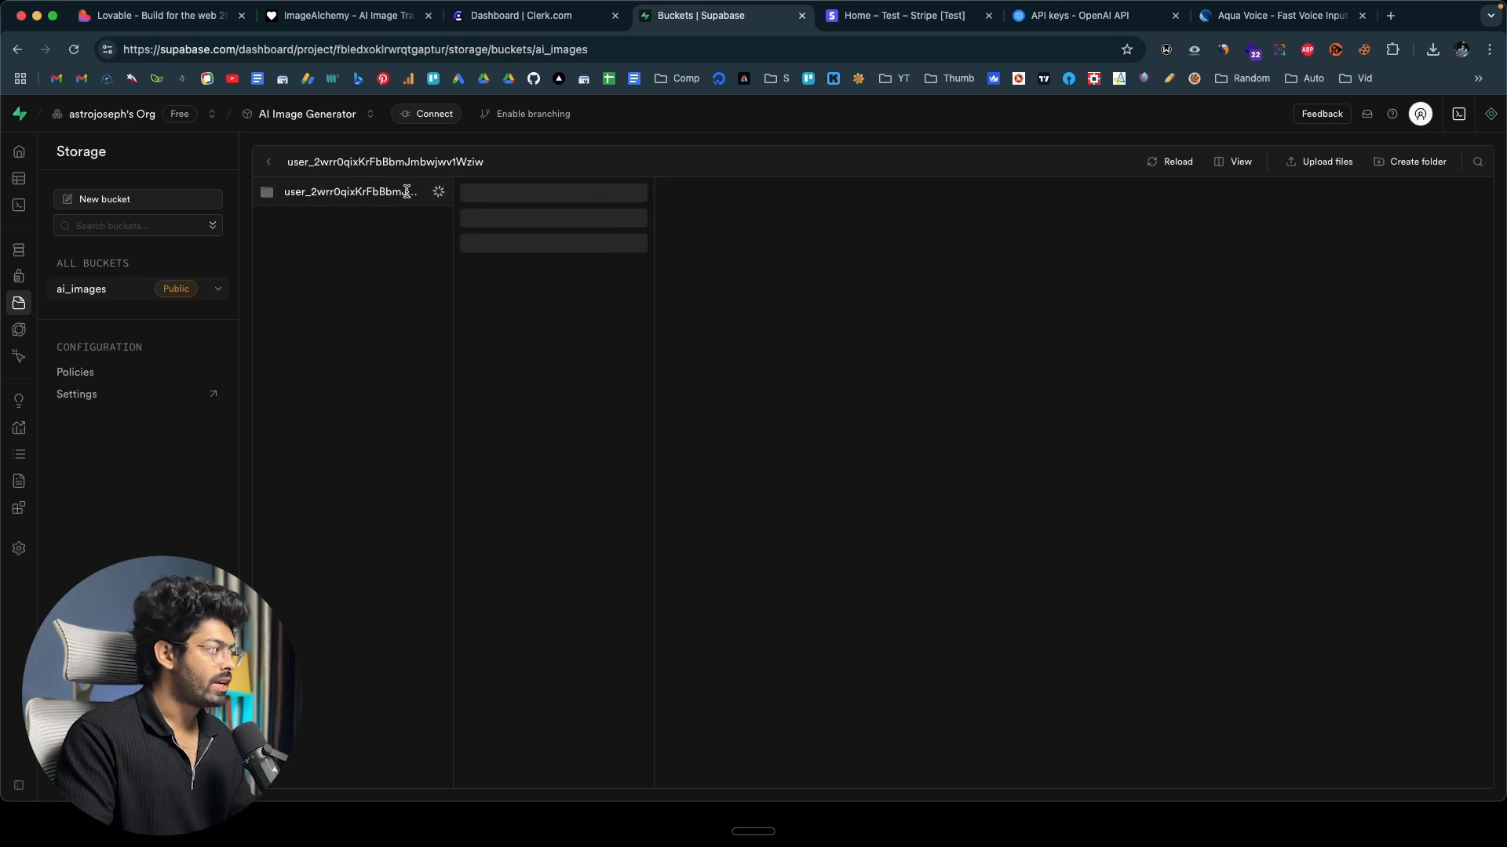
left_click(536, 196)
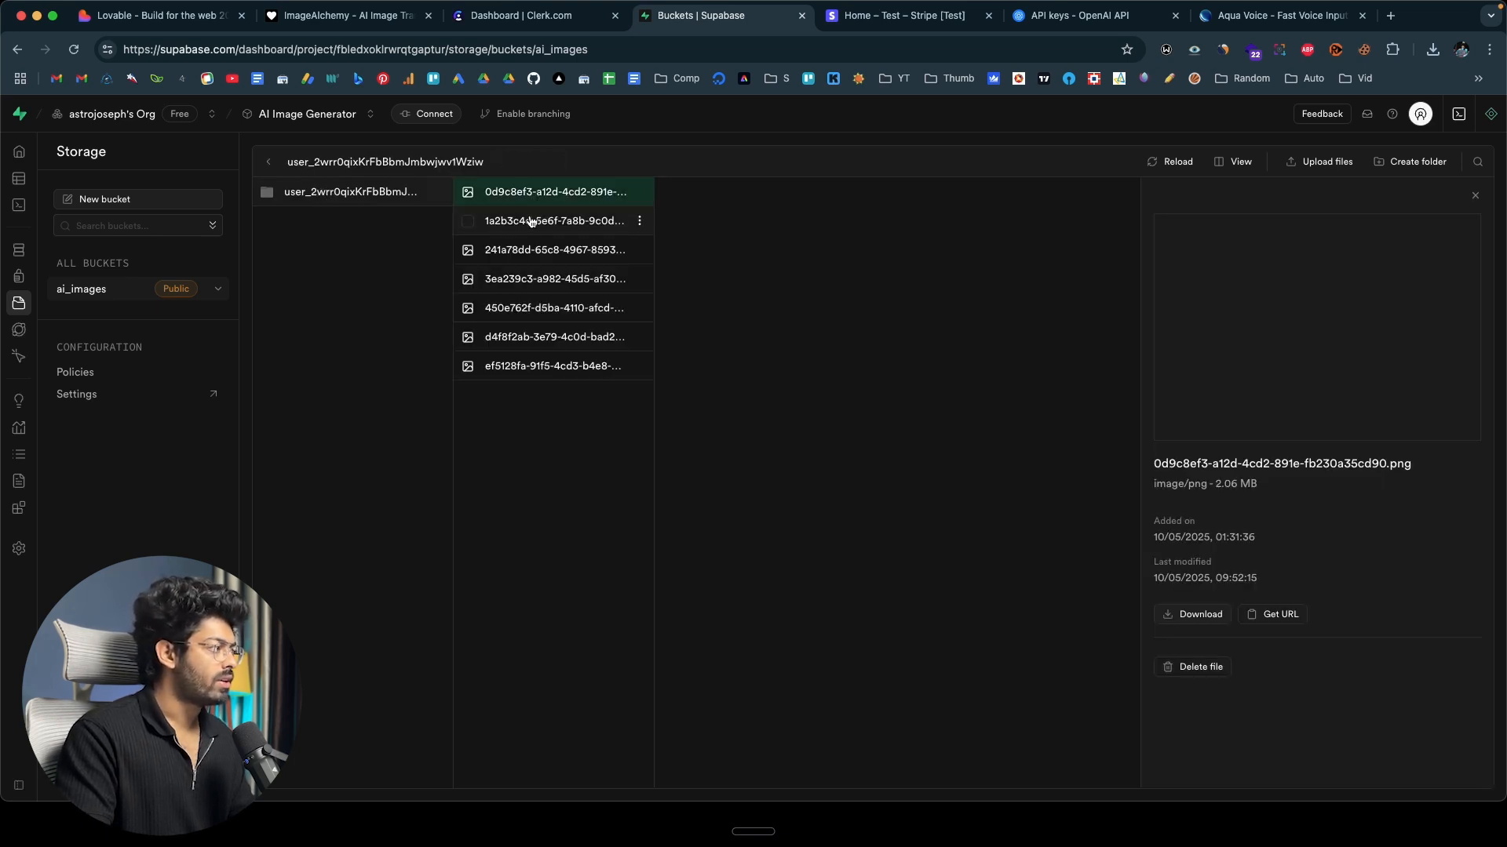
left_click(530, 221)
left_click(528, 251)
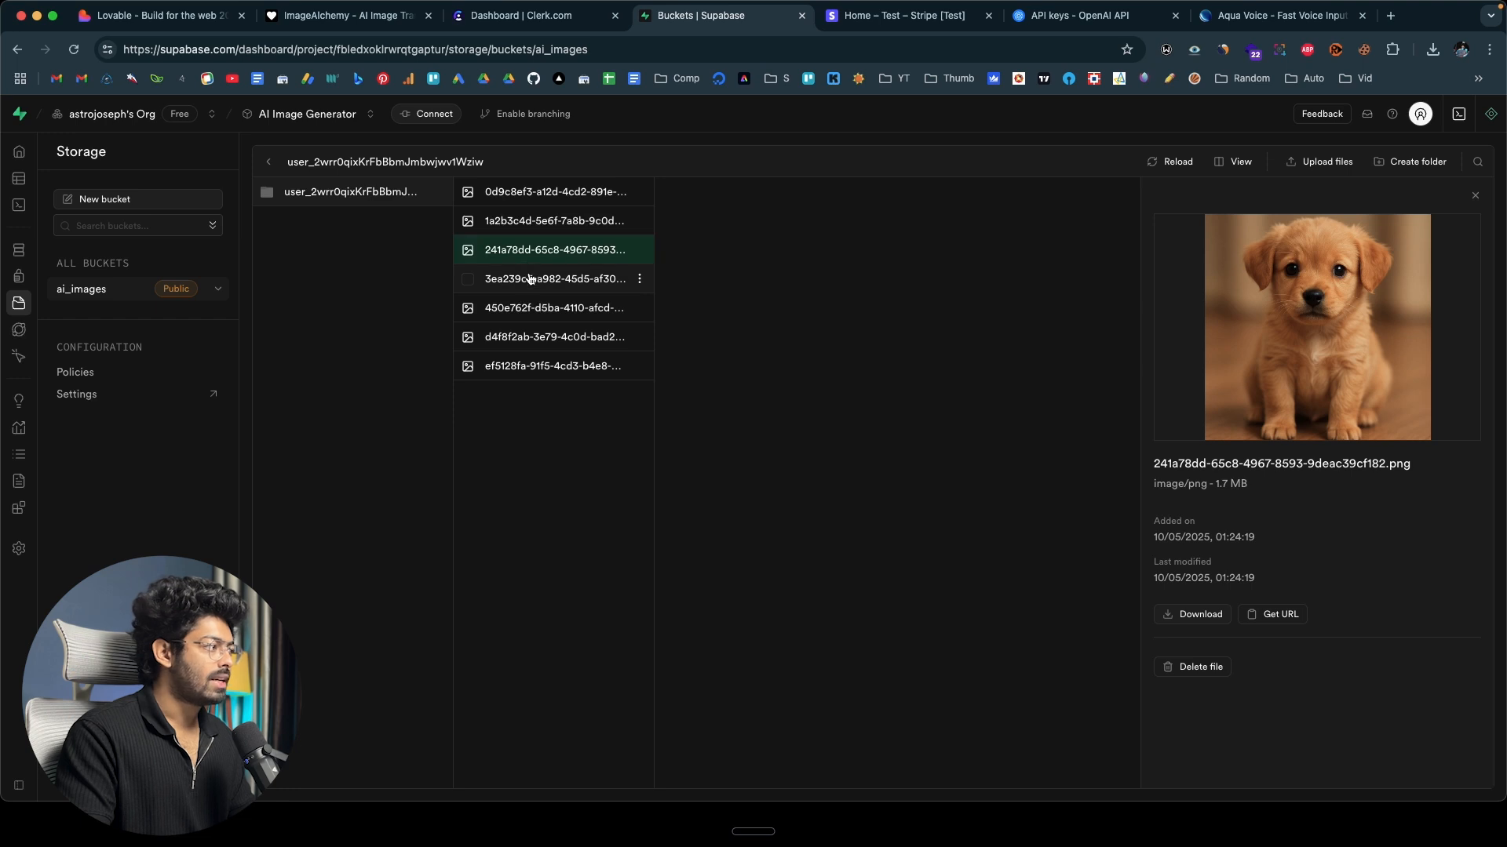
left_click(531, 279)
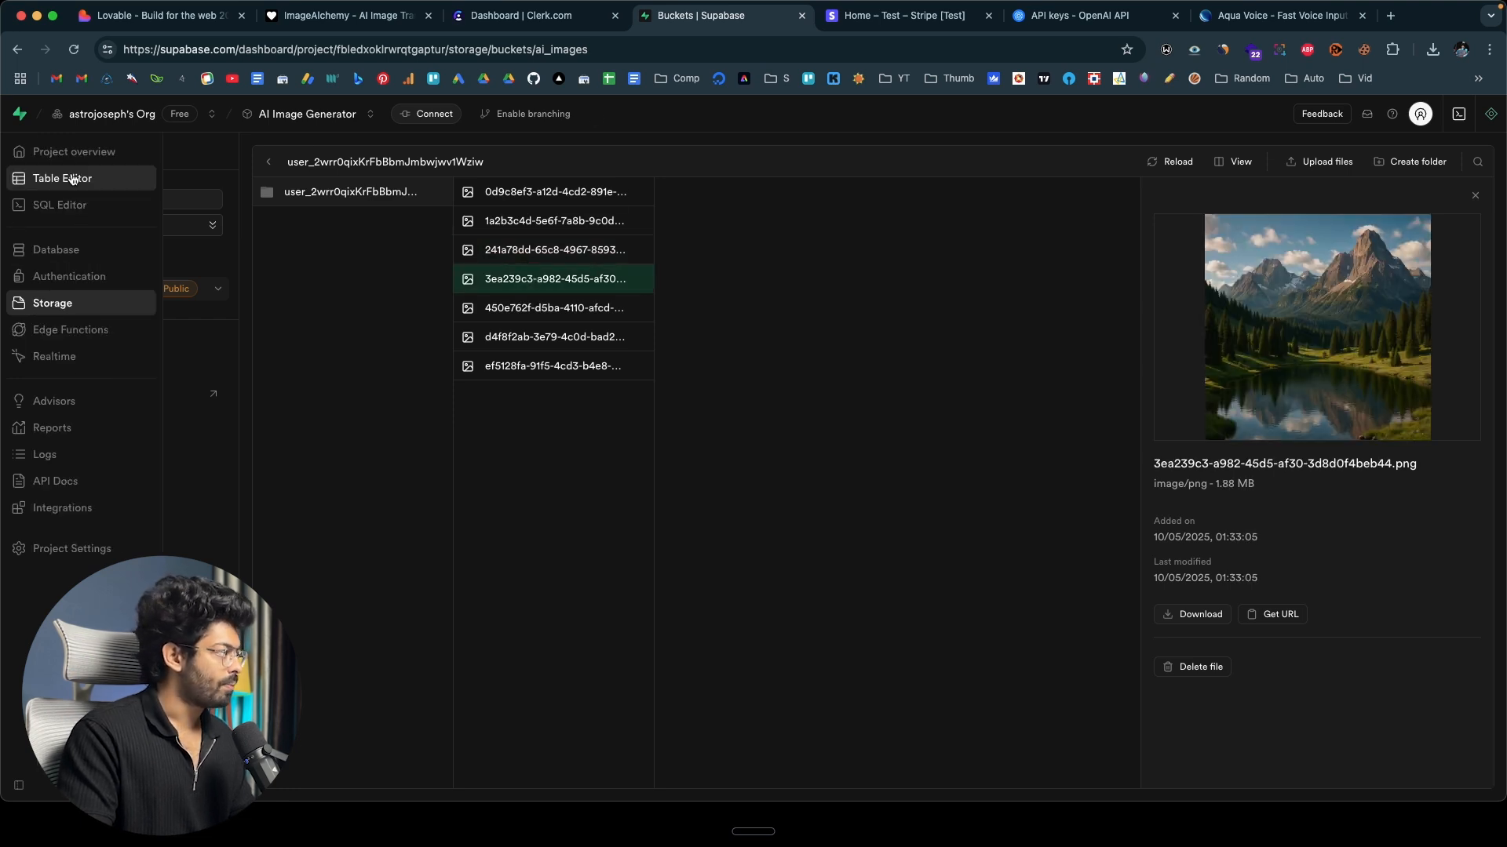
left_click(72, 179)
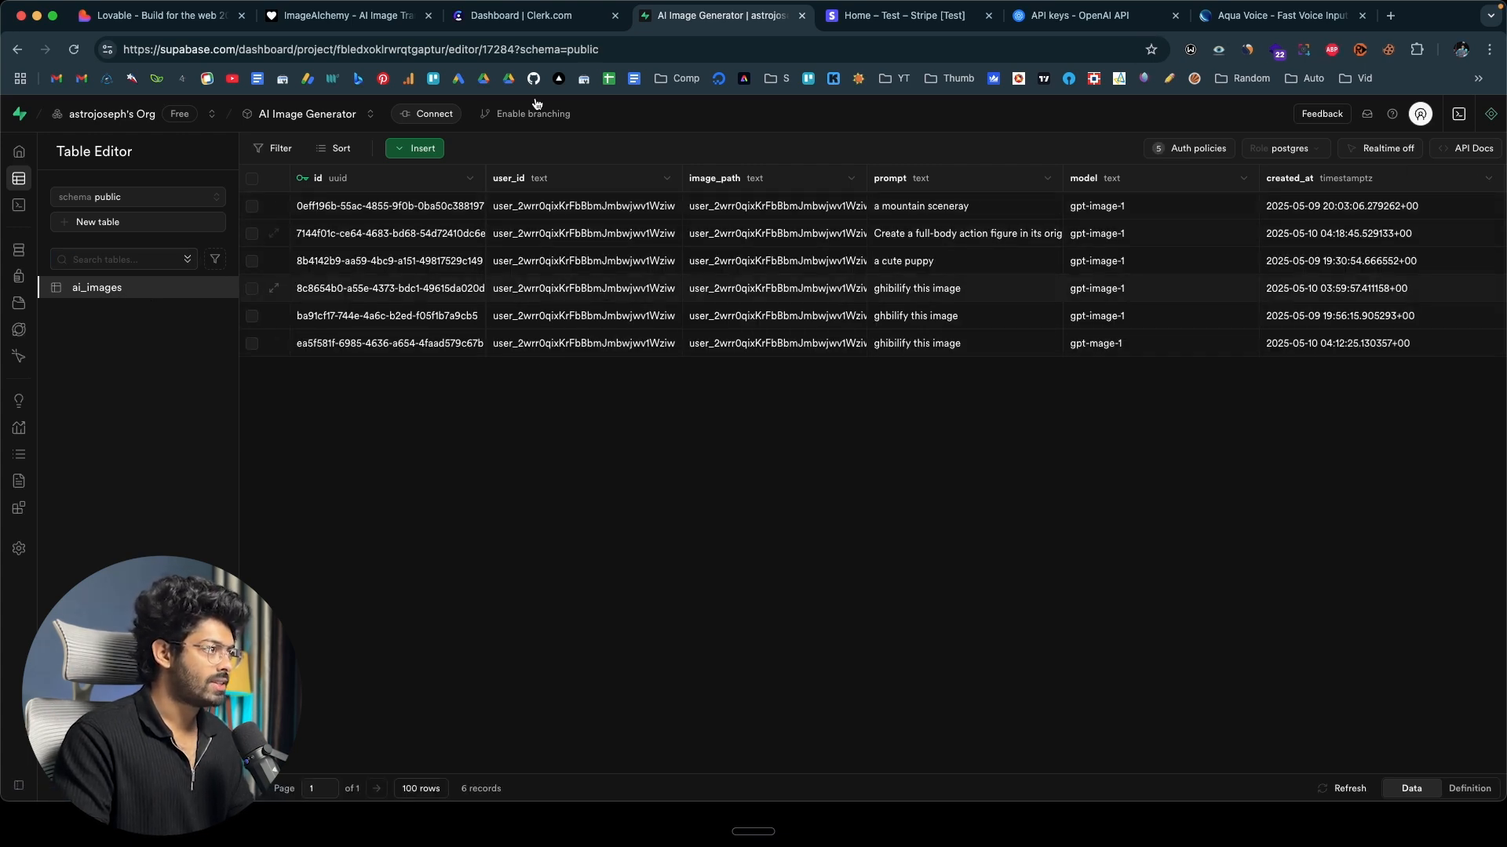
Switch to the ImageAlchemy preview and review the saved images in the History page's grid.
key("super+2")
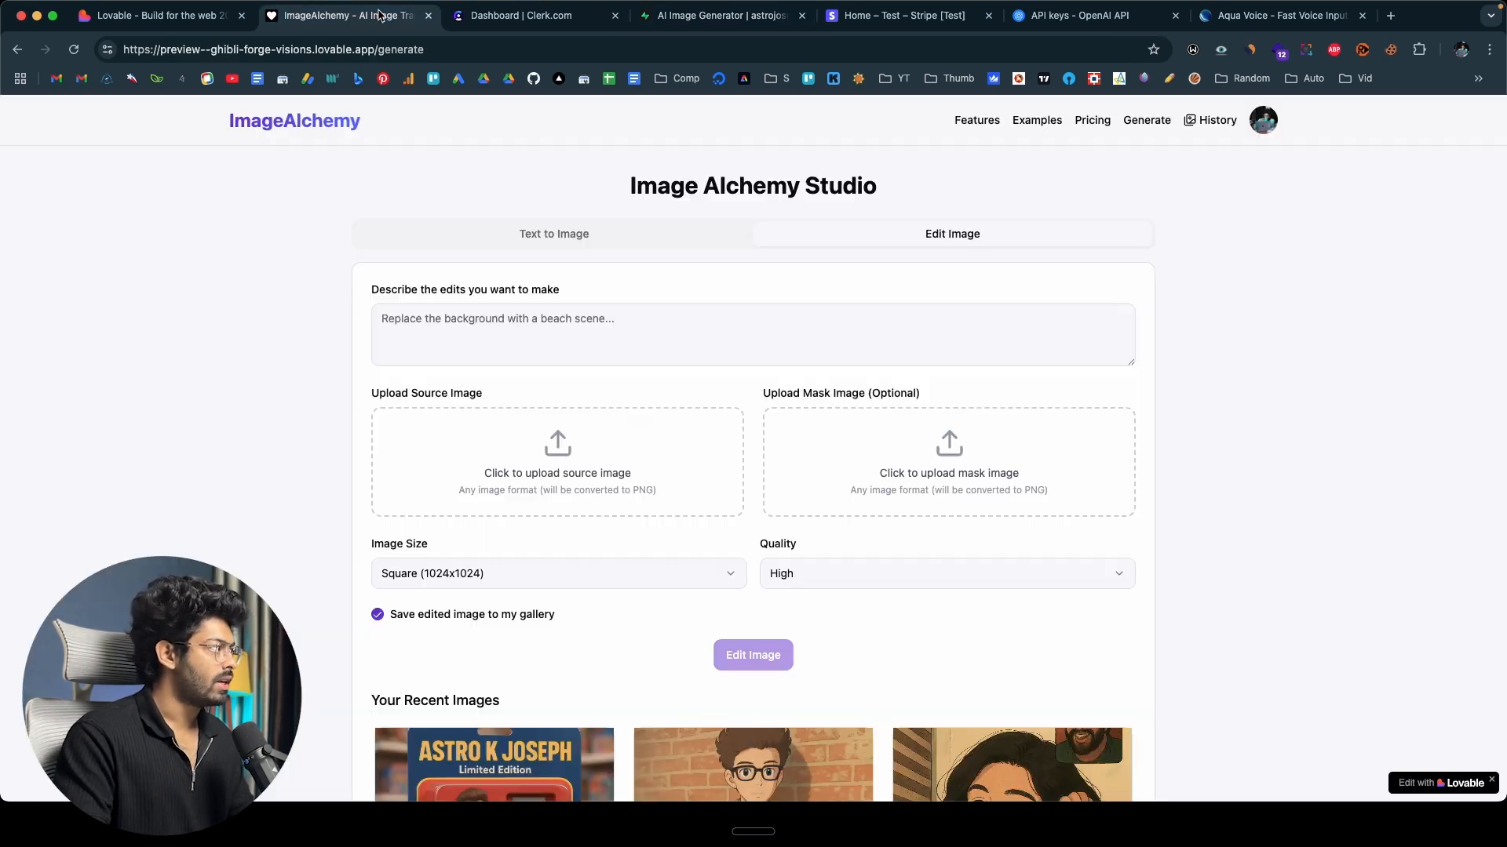
left_click(1215, 122)
scroll(1028, 327, "down", 2)
scroll(329, 589, "up", 3)
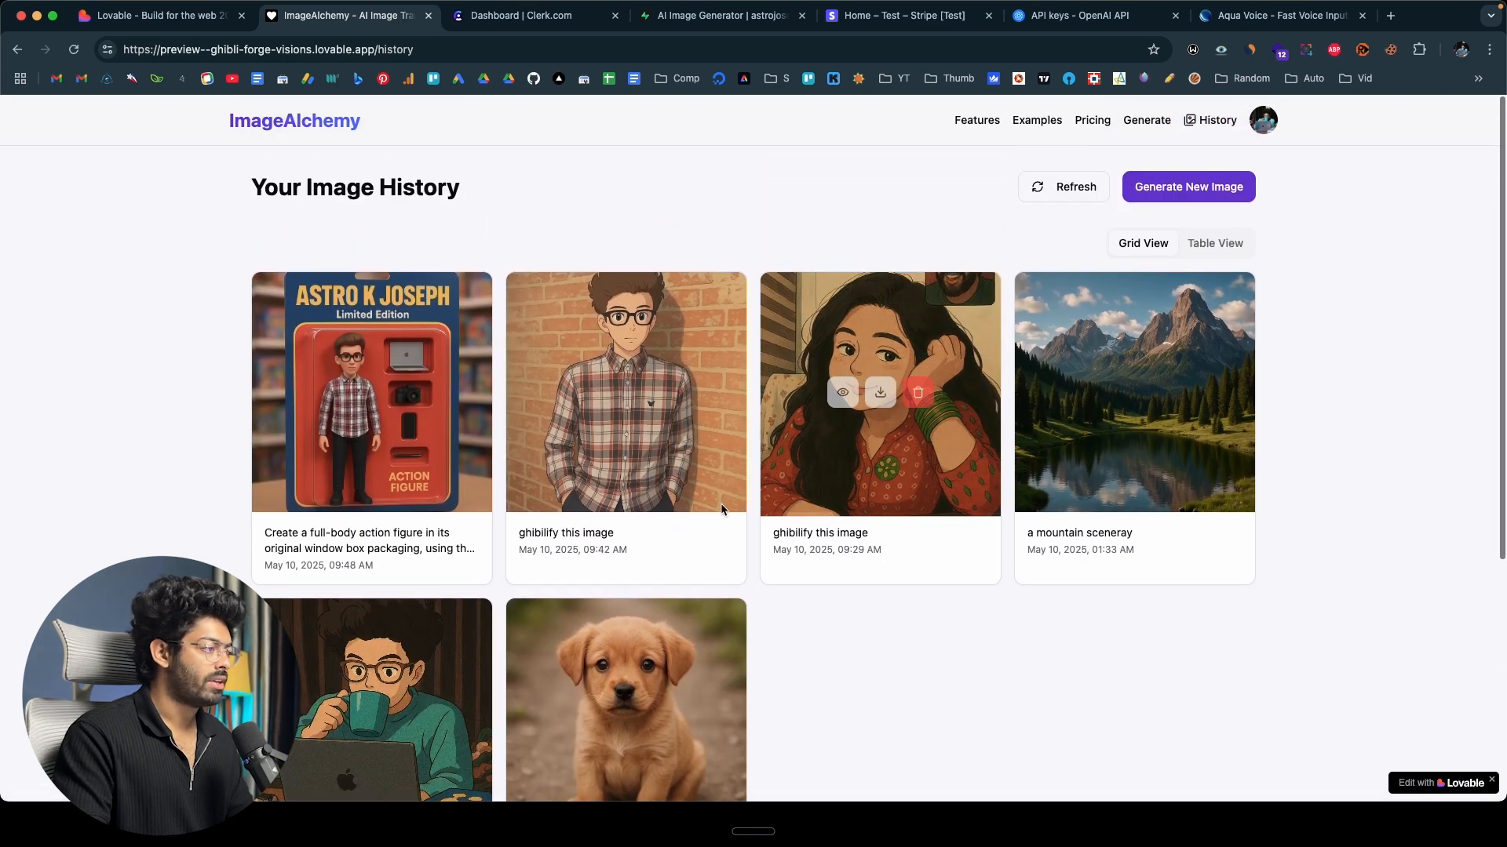
scroll(801, 552, "down", 3)
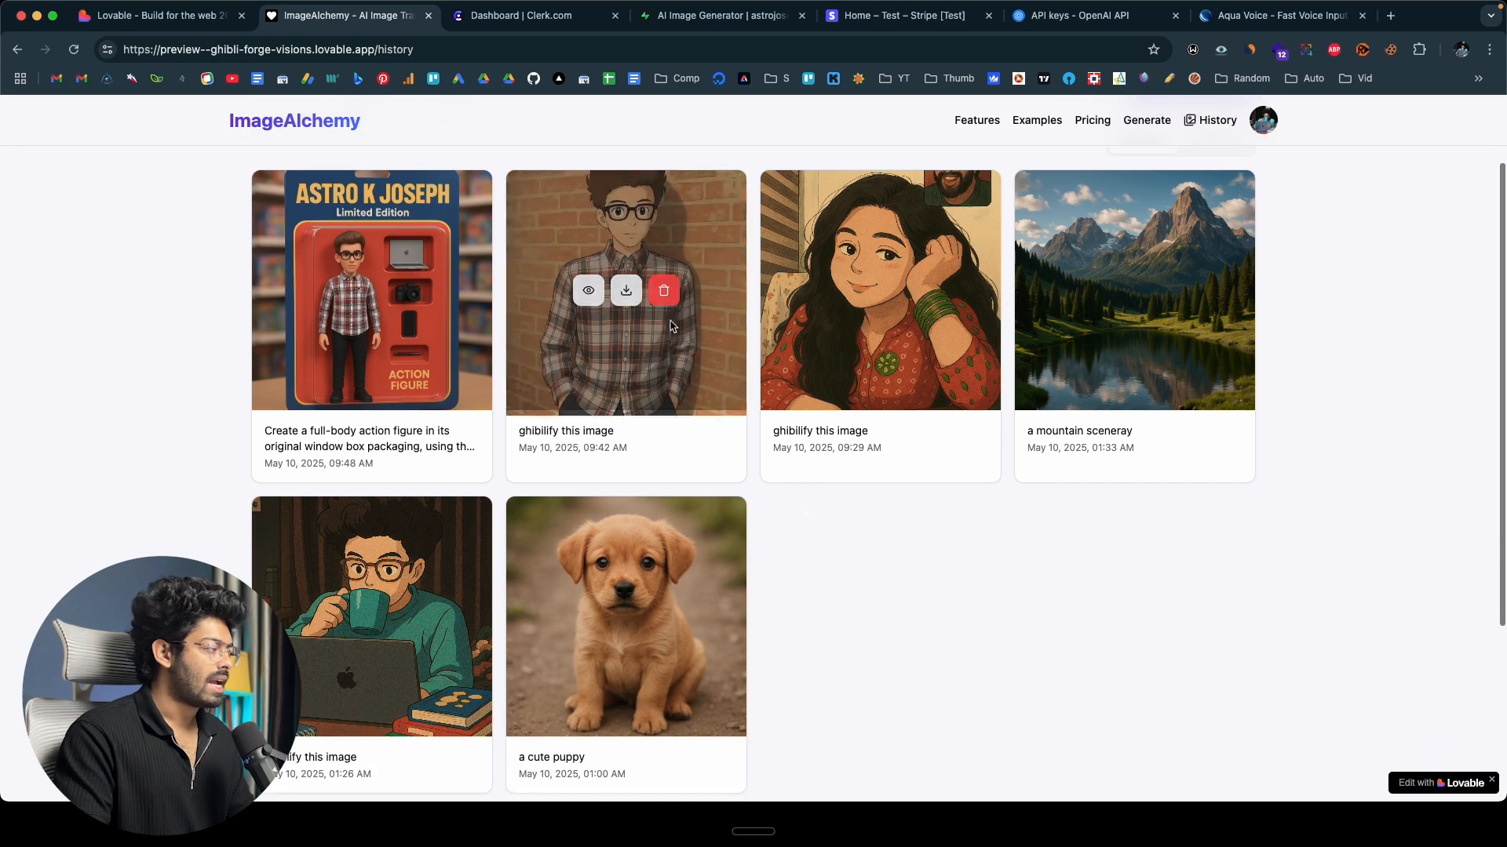
Preview the "ghibilify this image" picture of the man in a plaid shirt, try its download, and return to the image history.
left_click(589, 291)
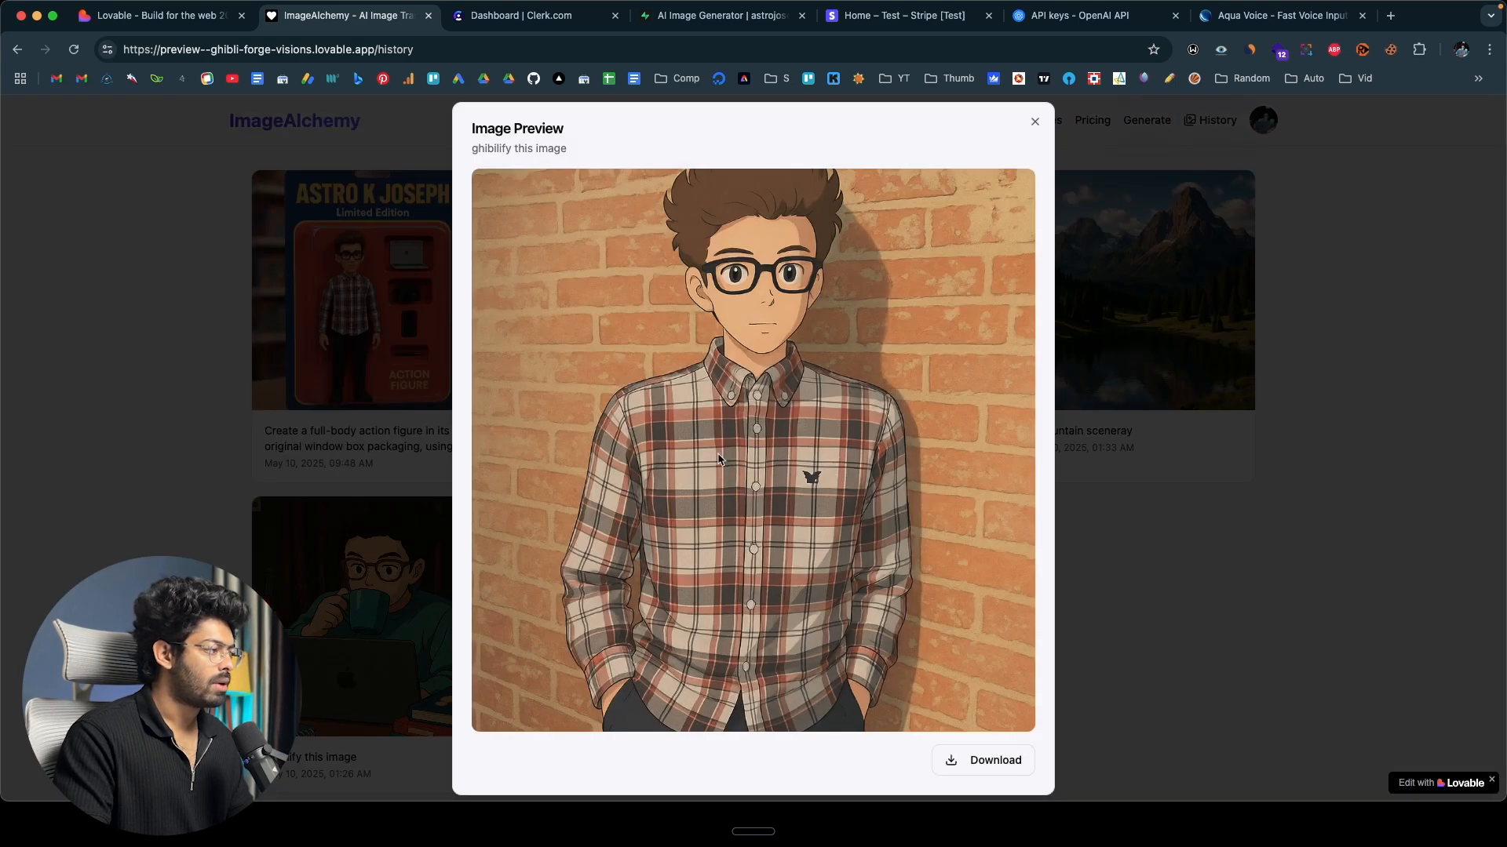
left_click(987, 760)
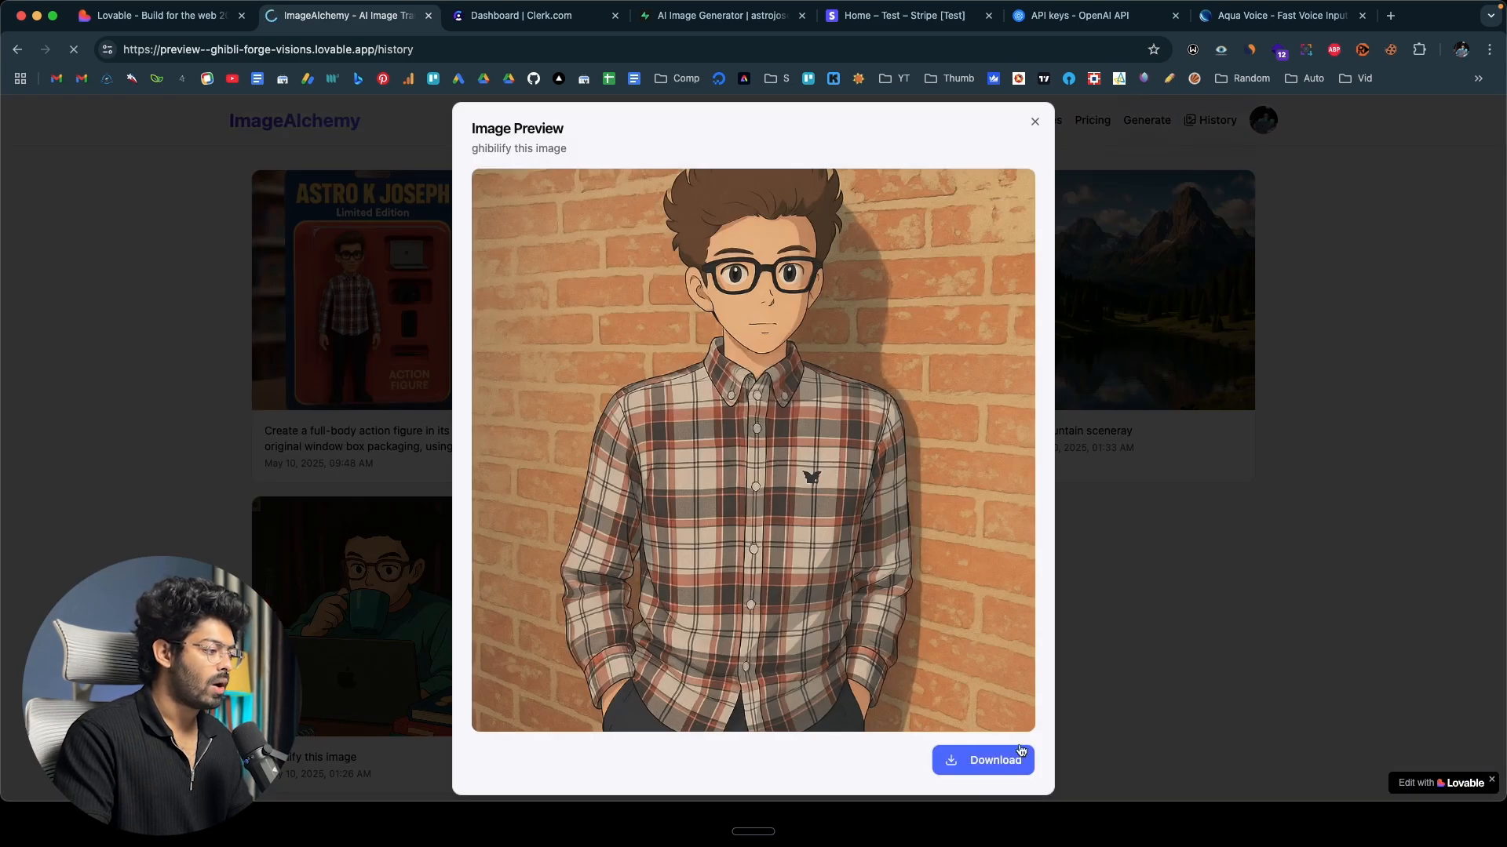
right_click(639, 373)
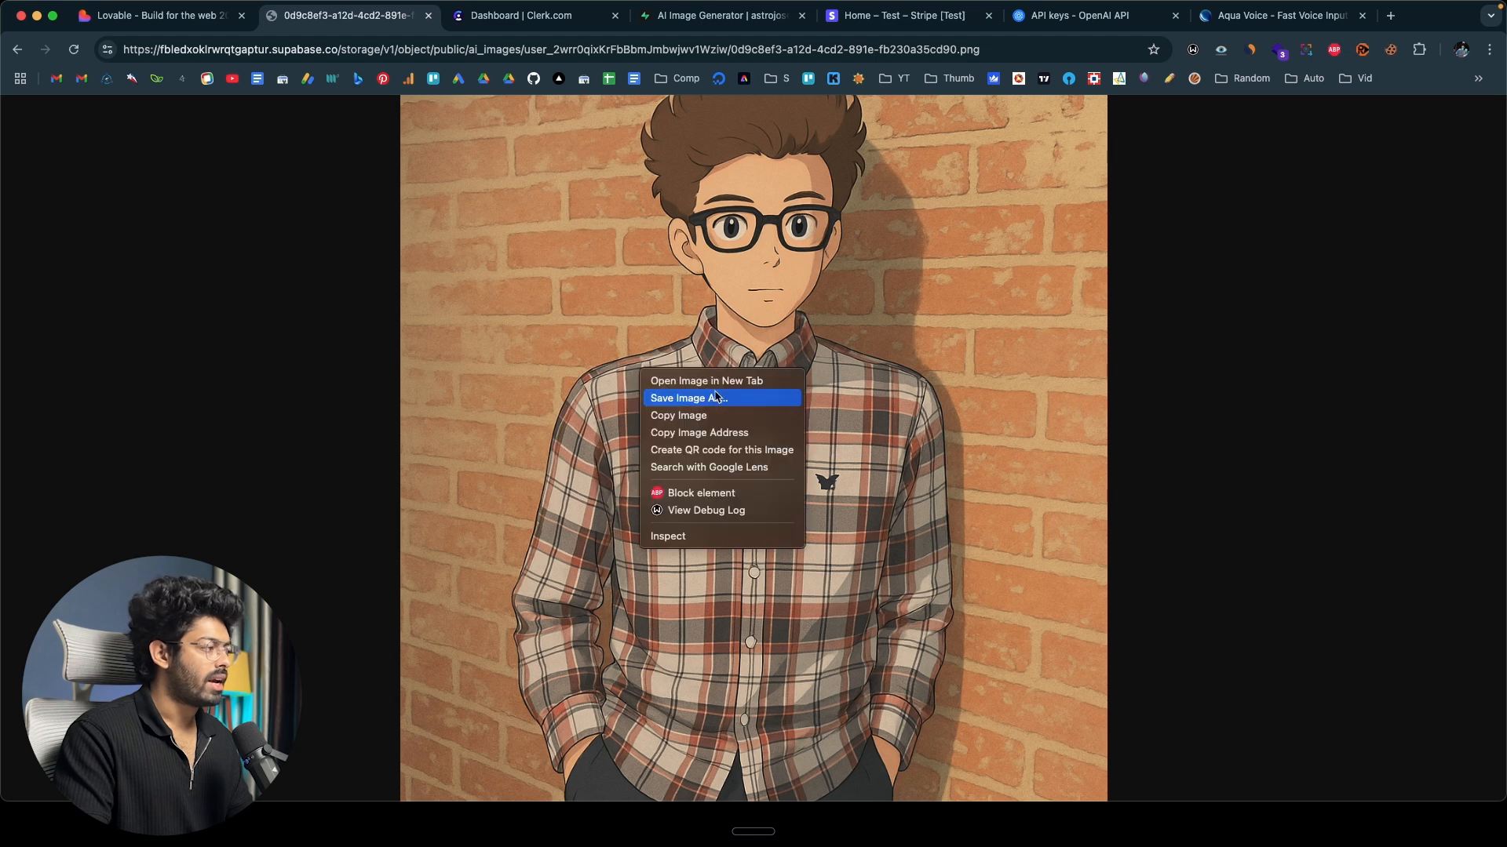
left_click(515, 391)
left_click(17, 50)
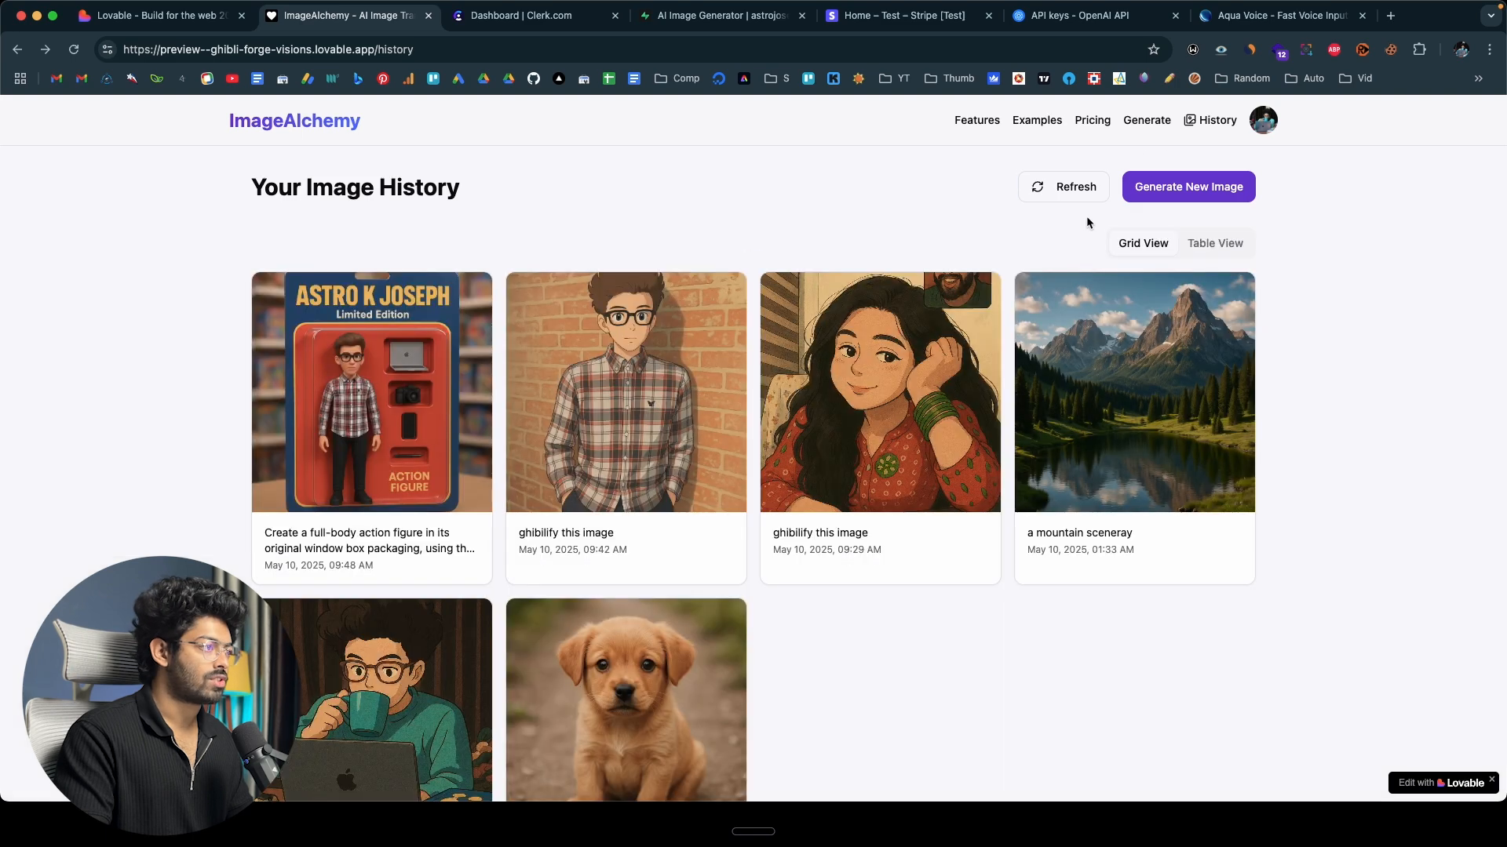
Show the image history in Table View and review its prompts, dates, models and actions.
left_click(1224, 244)
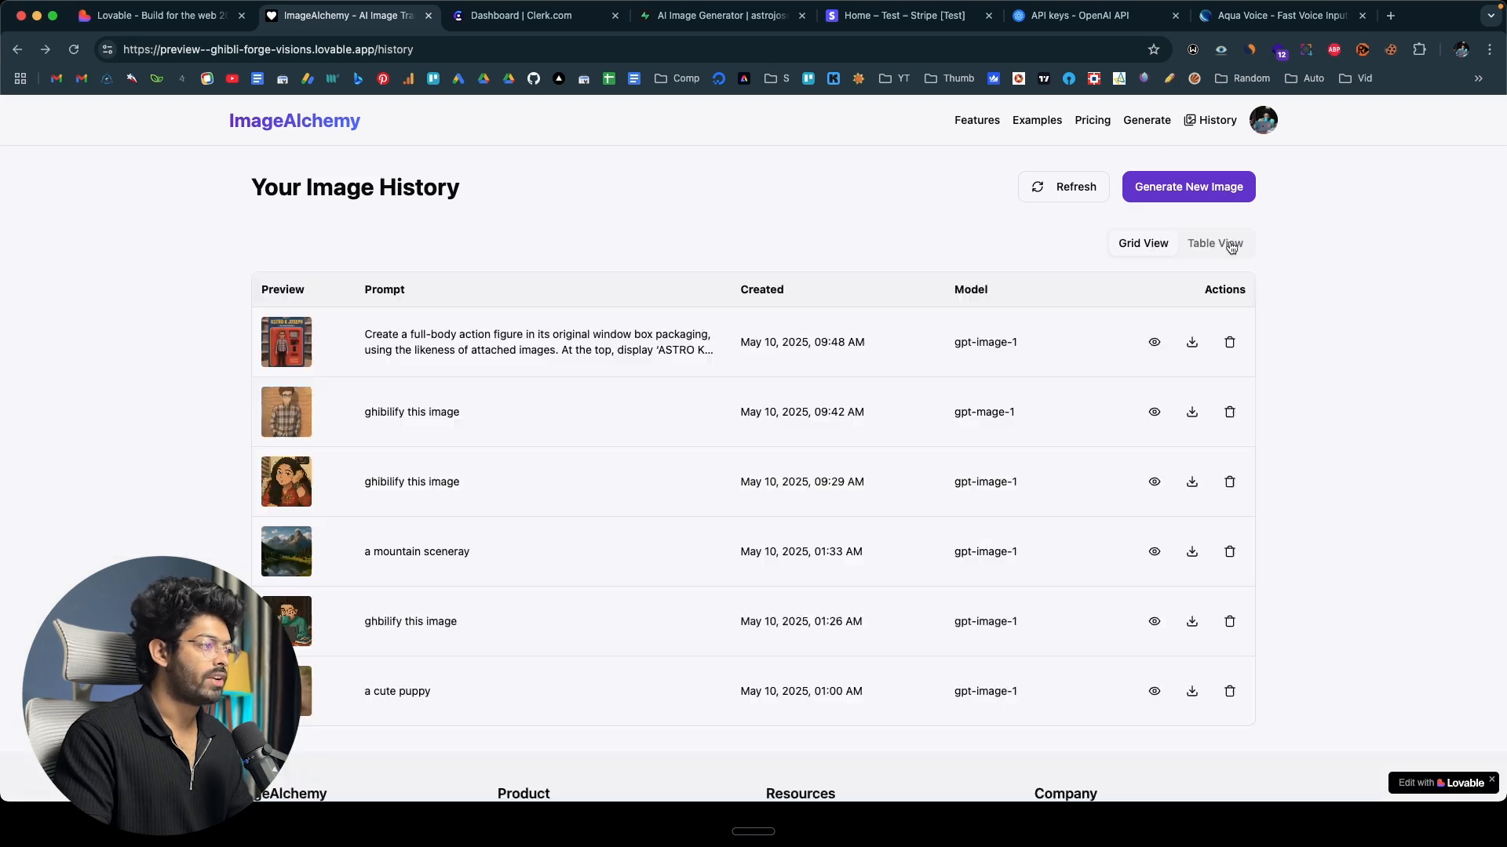
scroll(900, 422, "down", 5)
scroll(900, 422, "up", 5)
scroll(687, 502, "down", 1)
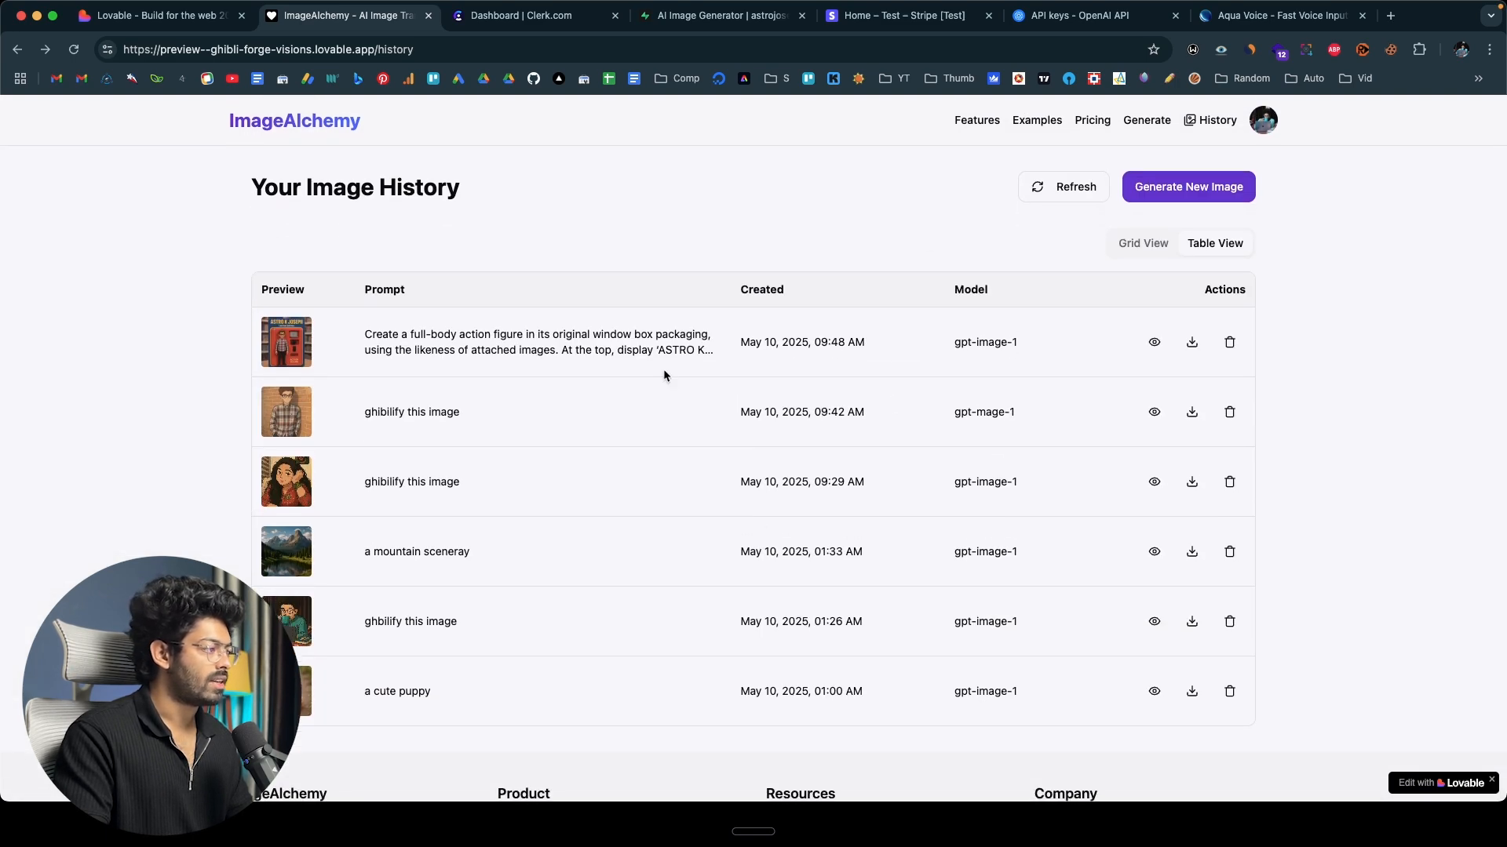
Generate an image on the Generate page from the prompt "A futuristic sci-fi city", keeping the save-to-gallery option on.
left_click(324, 120)
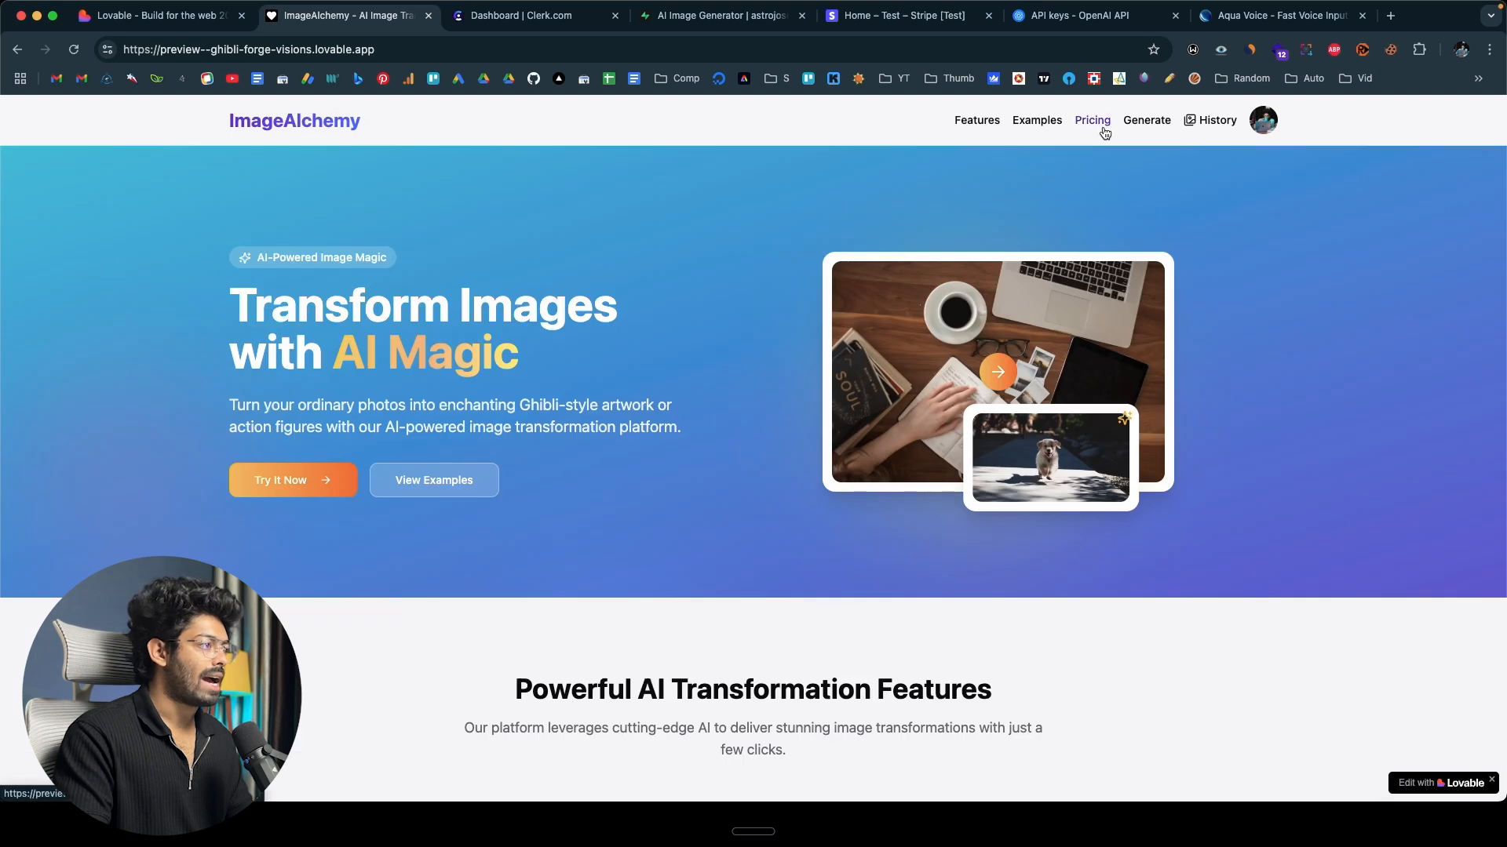
left_click(1147, 121)
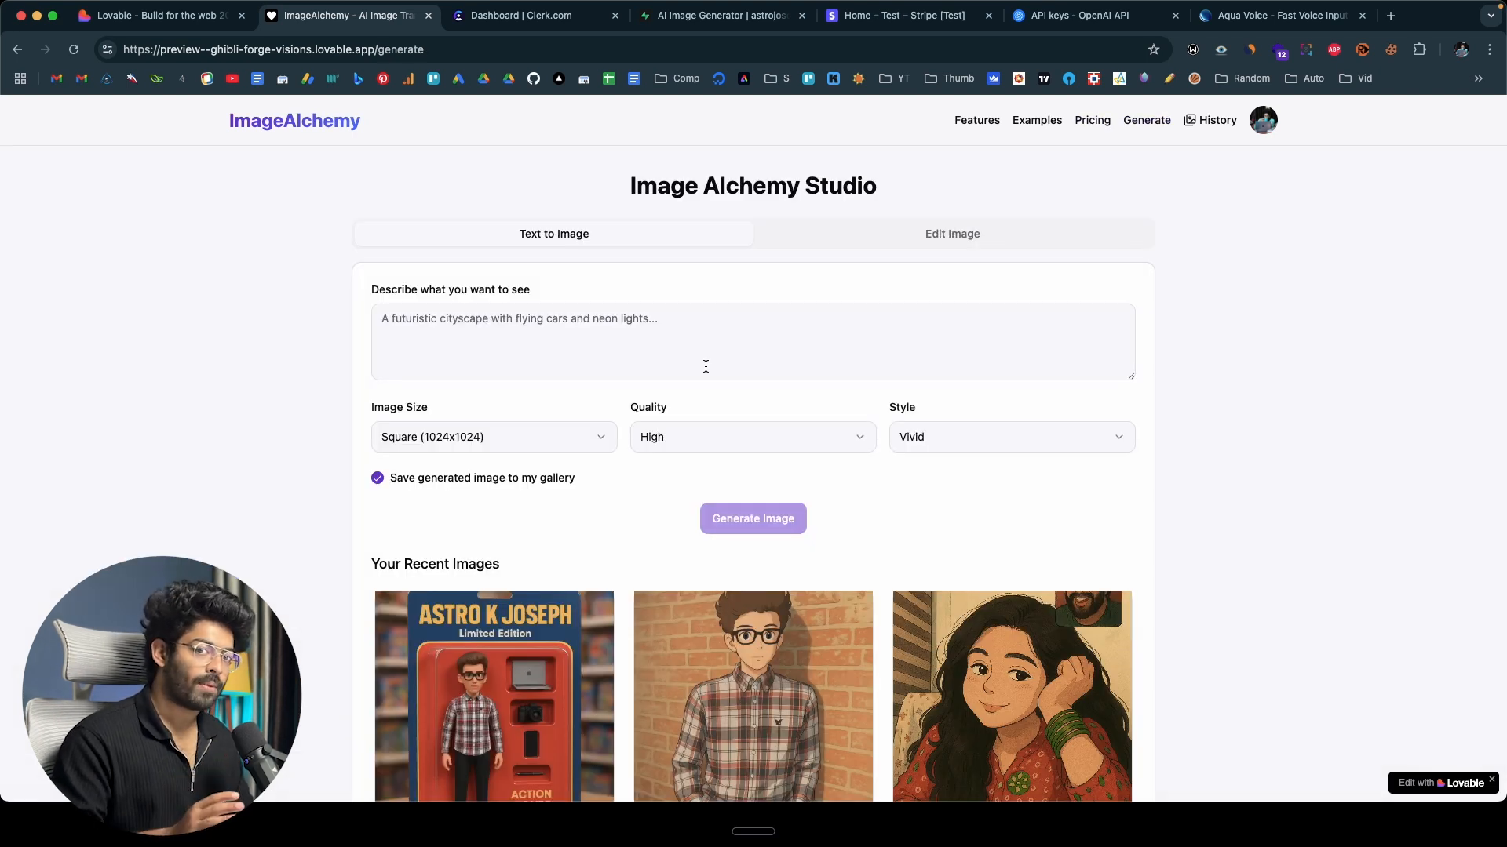
left_click(670, 354)
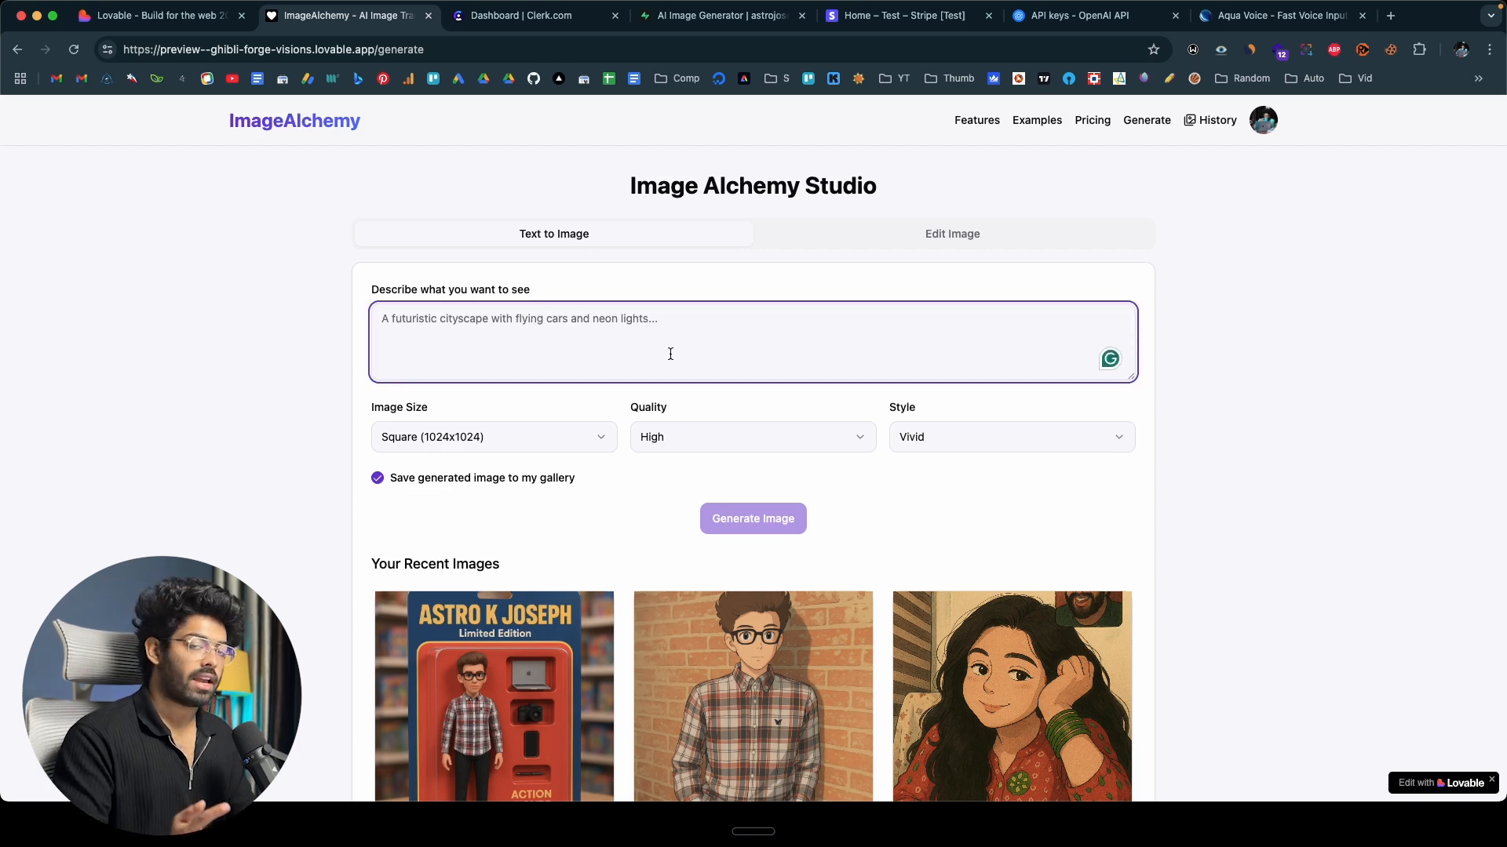
key("fn")
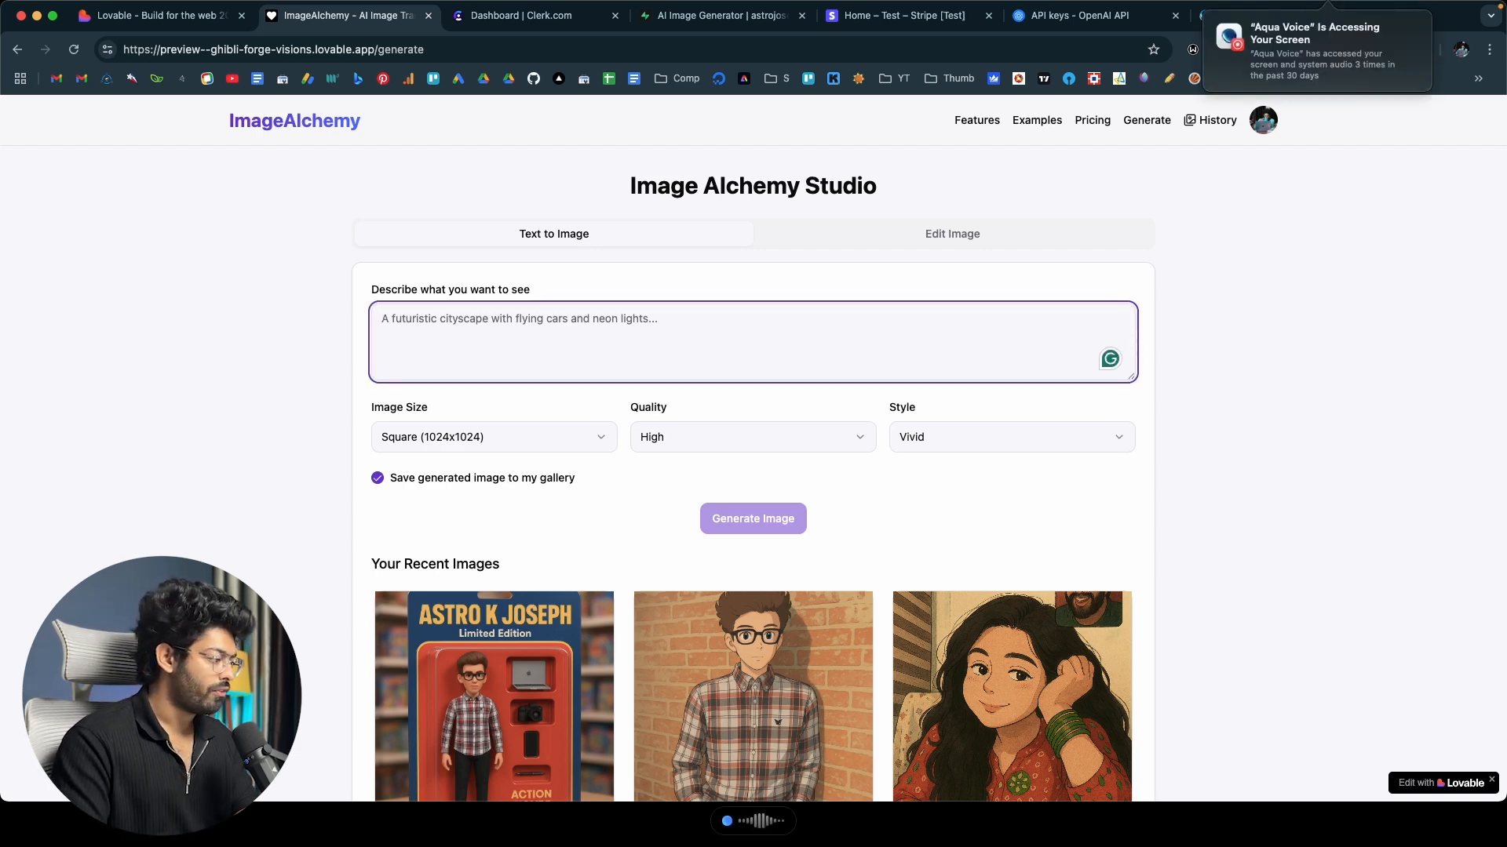
key("fn")
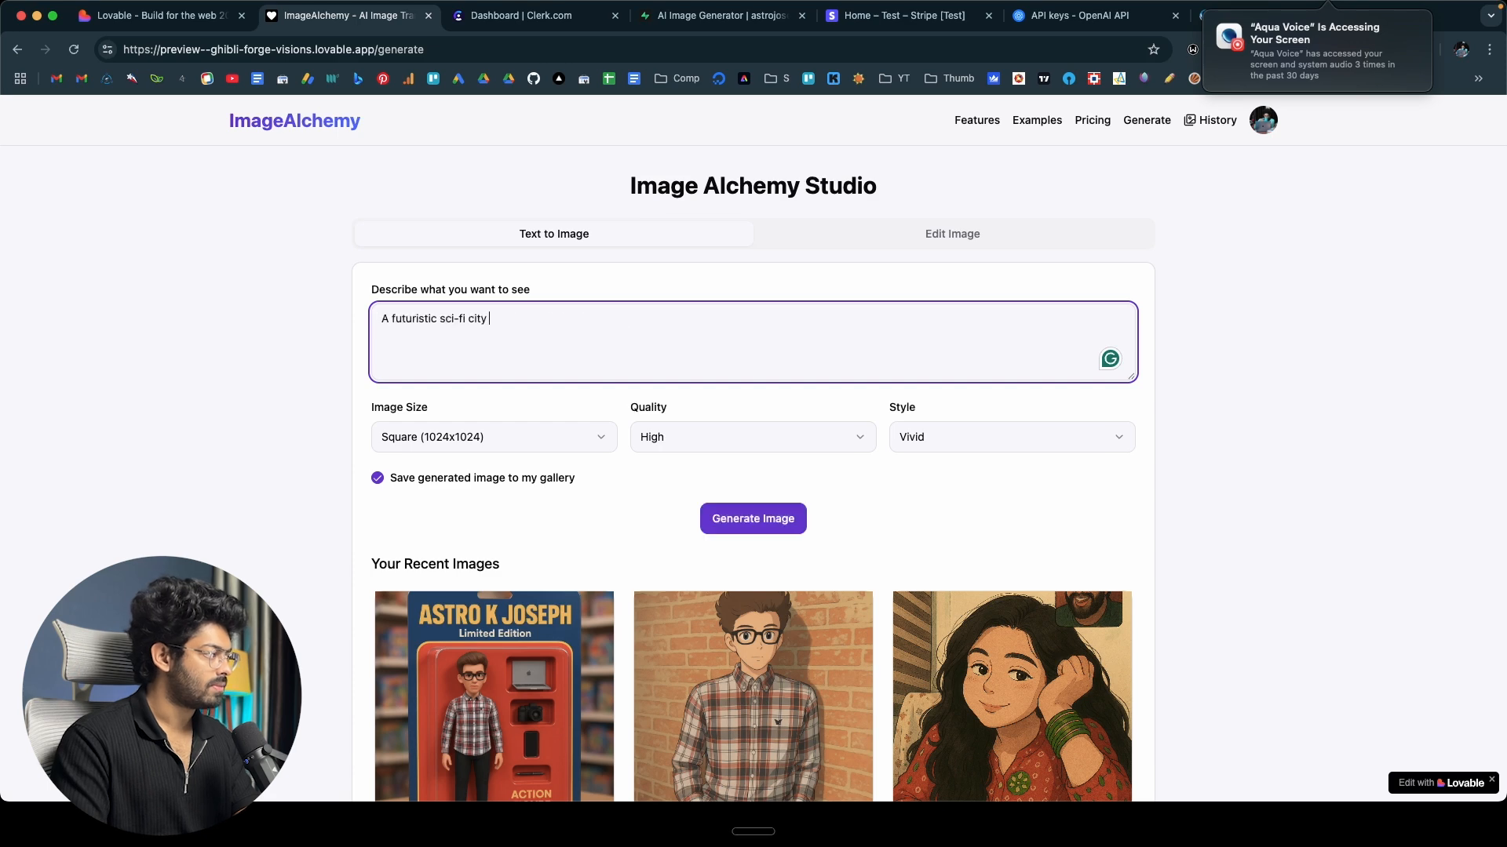
left_click(753, 519)
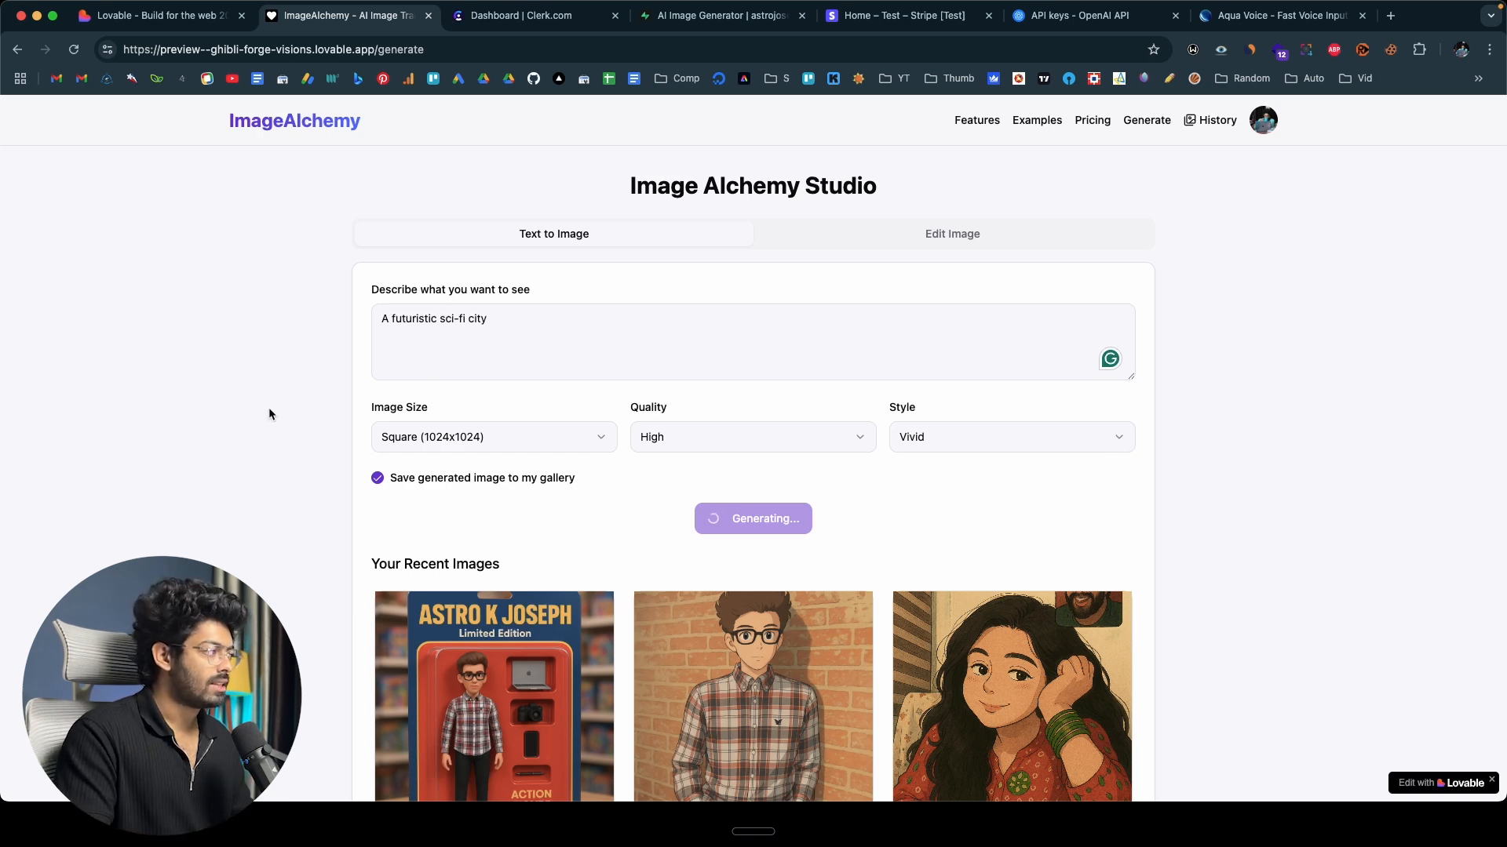
Examine the generated sci-fi city image, its download option and the Your Recent Images section below it.
scroll(269, 414, "down", 1)
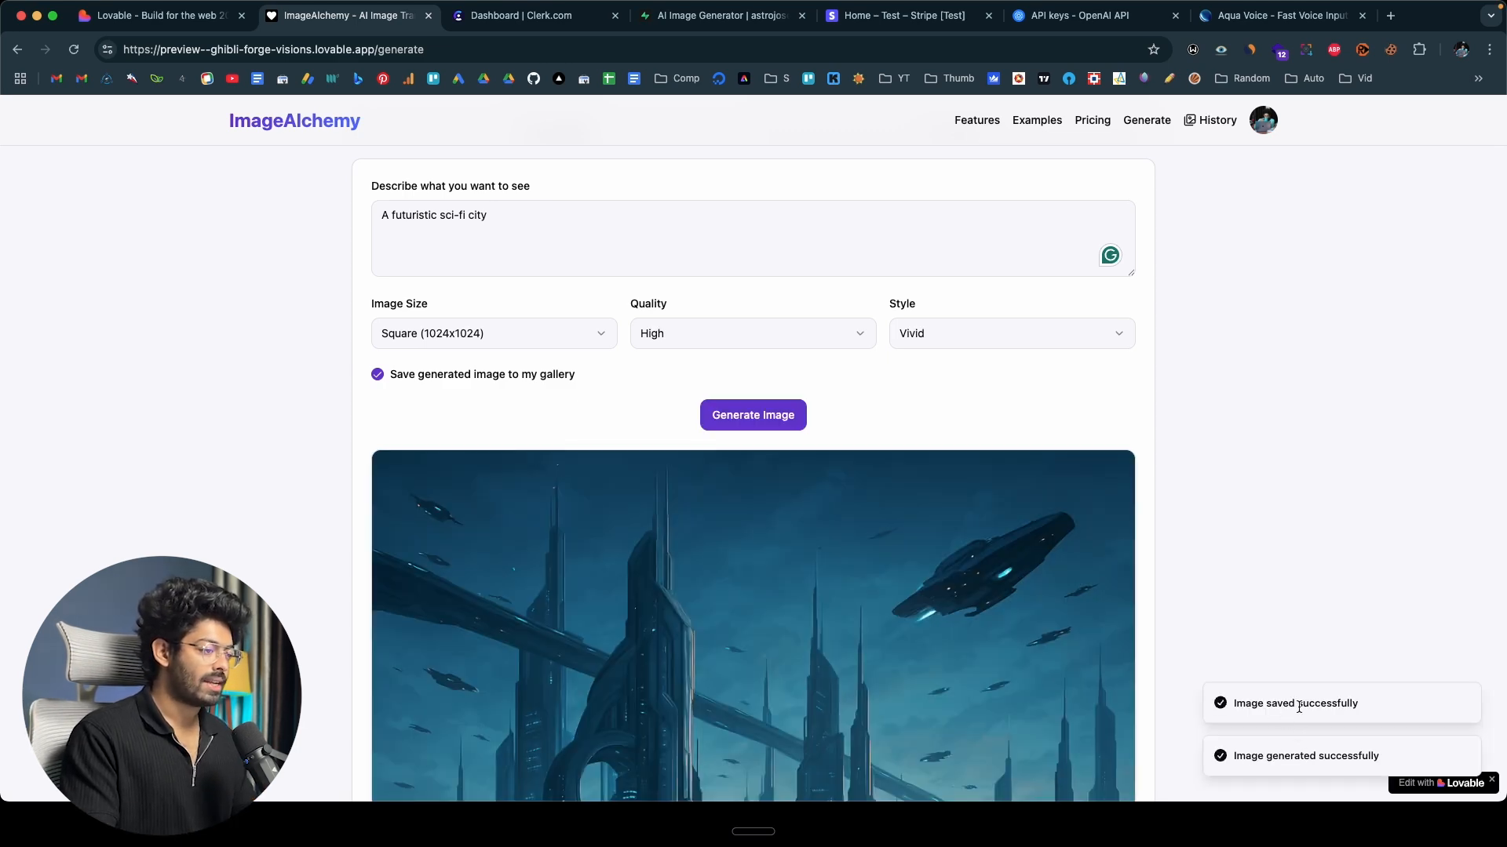
scroll(319, 609, "down", 5)
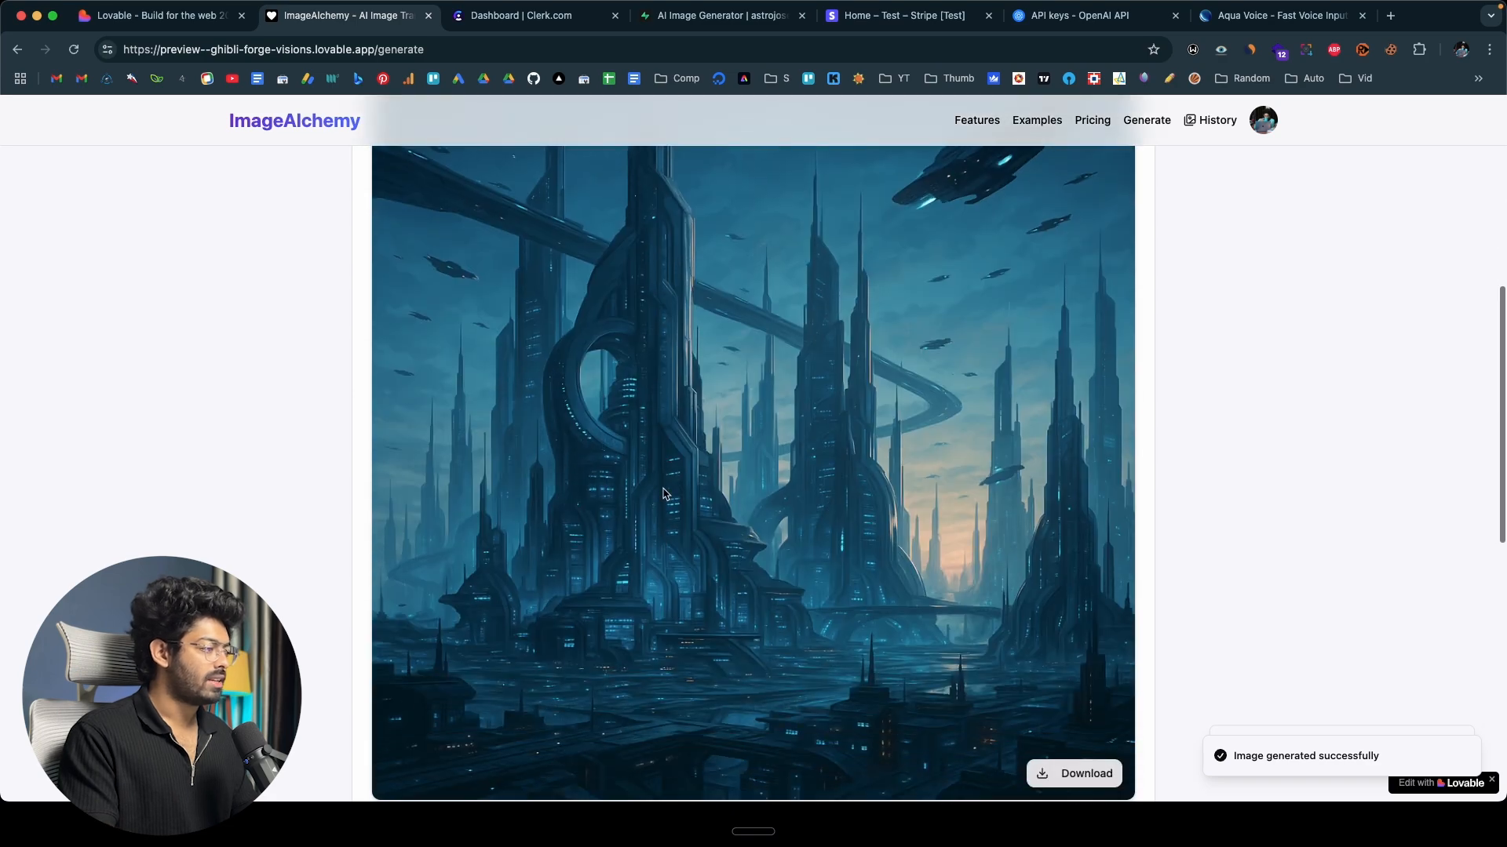
scroll(663, 493, "down", 3)
scroll(663, 489, "down", 2)
scroll(663, 489, "up", 3)
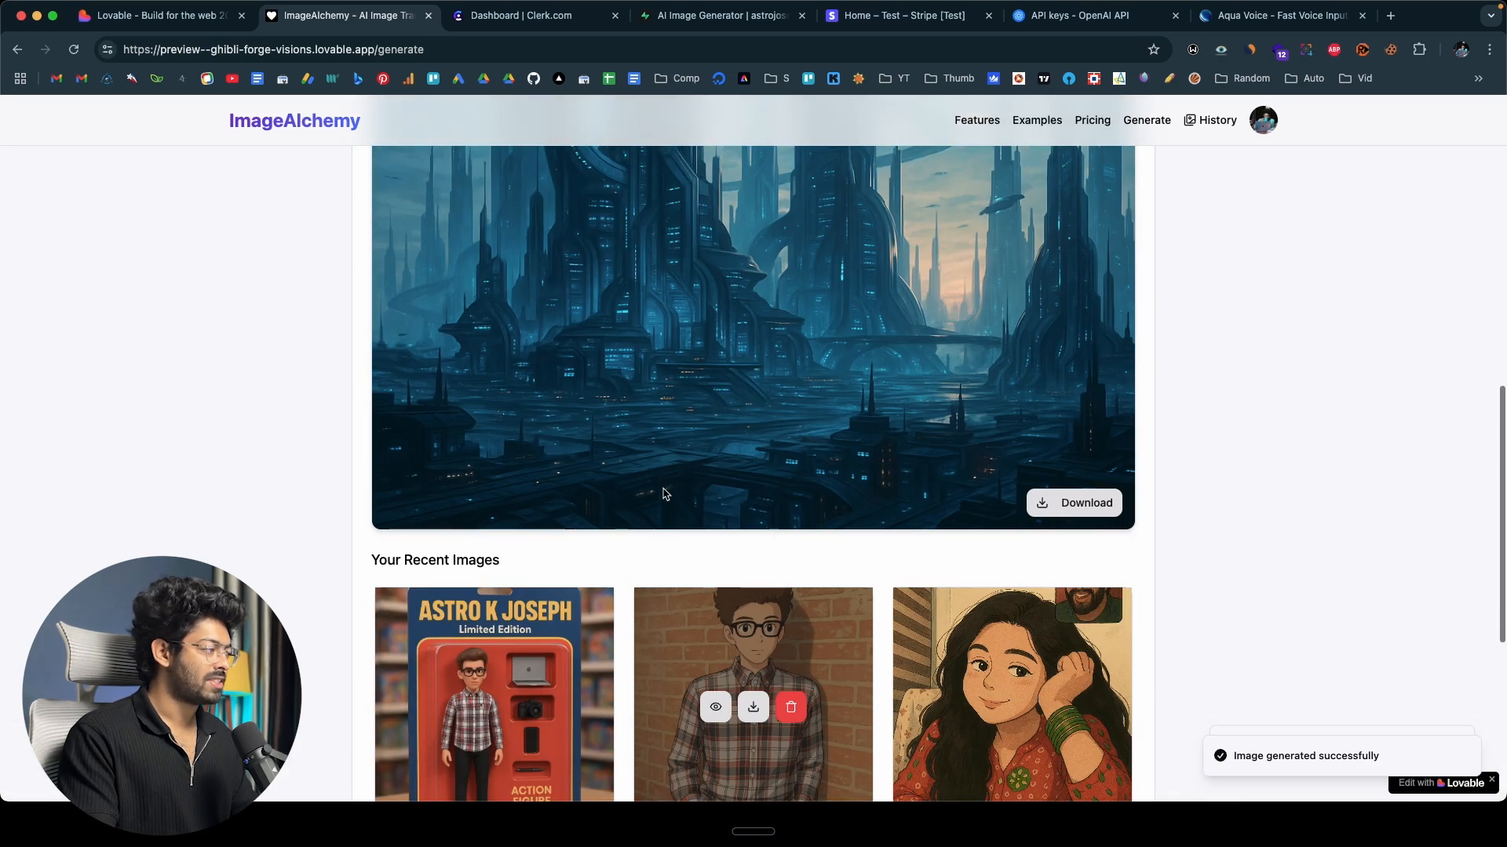
scroll(731, 436, "up", 5)
scroll(733, 441, "down", 4)
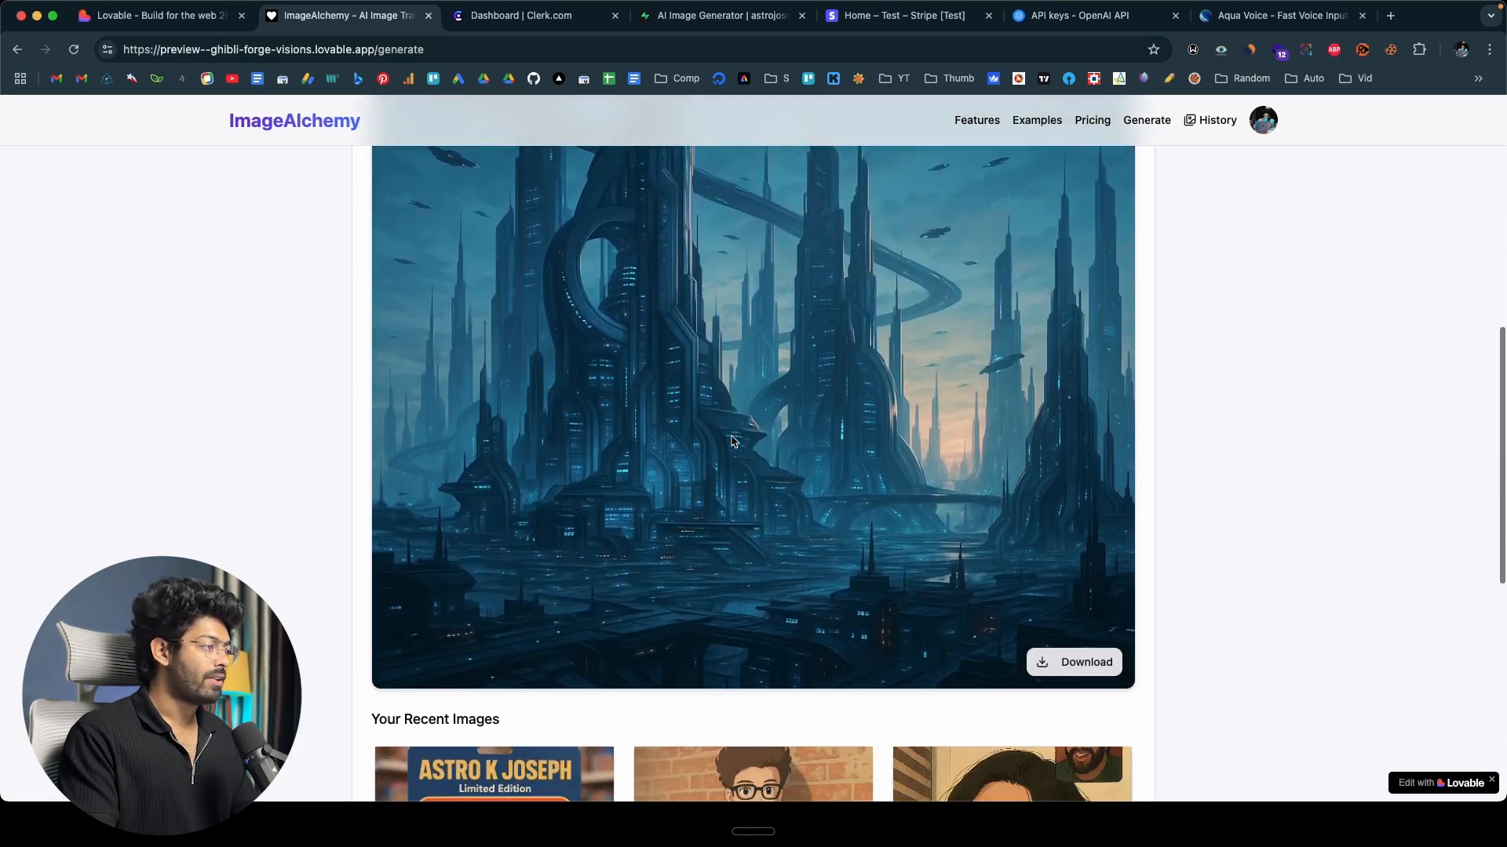
right_click(1086, 616)
left_click(1027, 596)
scroll(1022, 597, "up", 8)
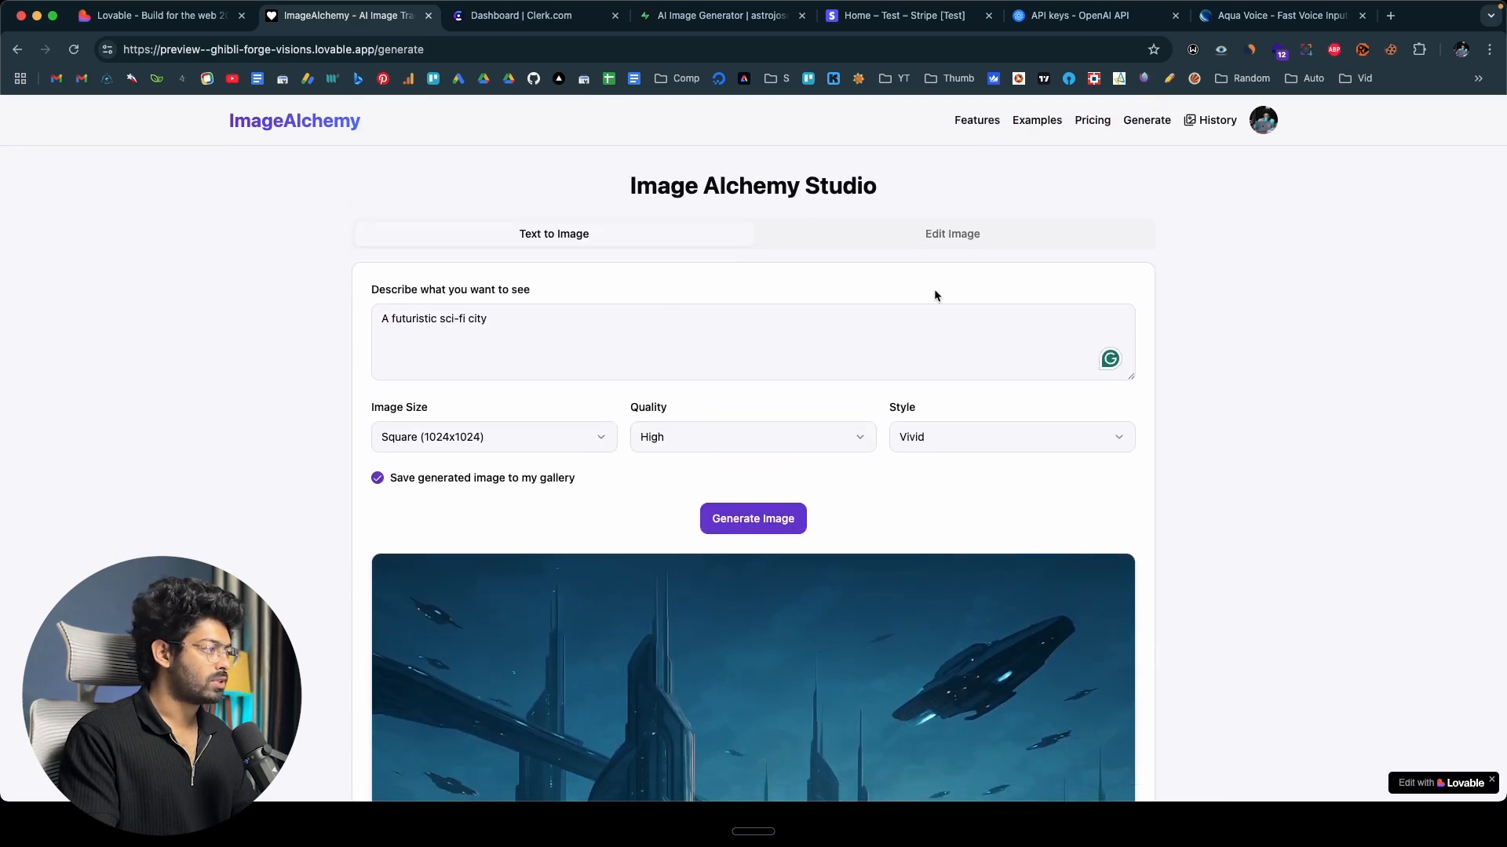
scroll(934, 291, "down", 5)
scroll(934, 290, "up", 5)
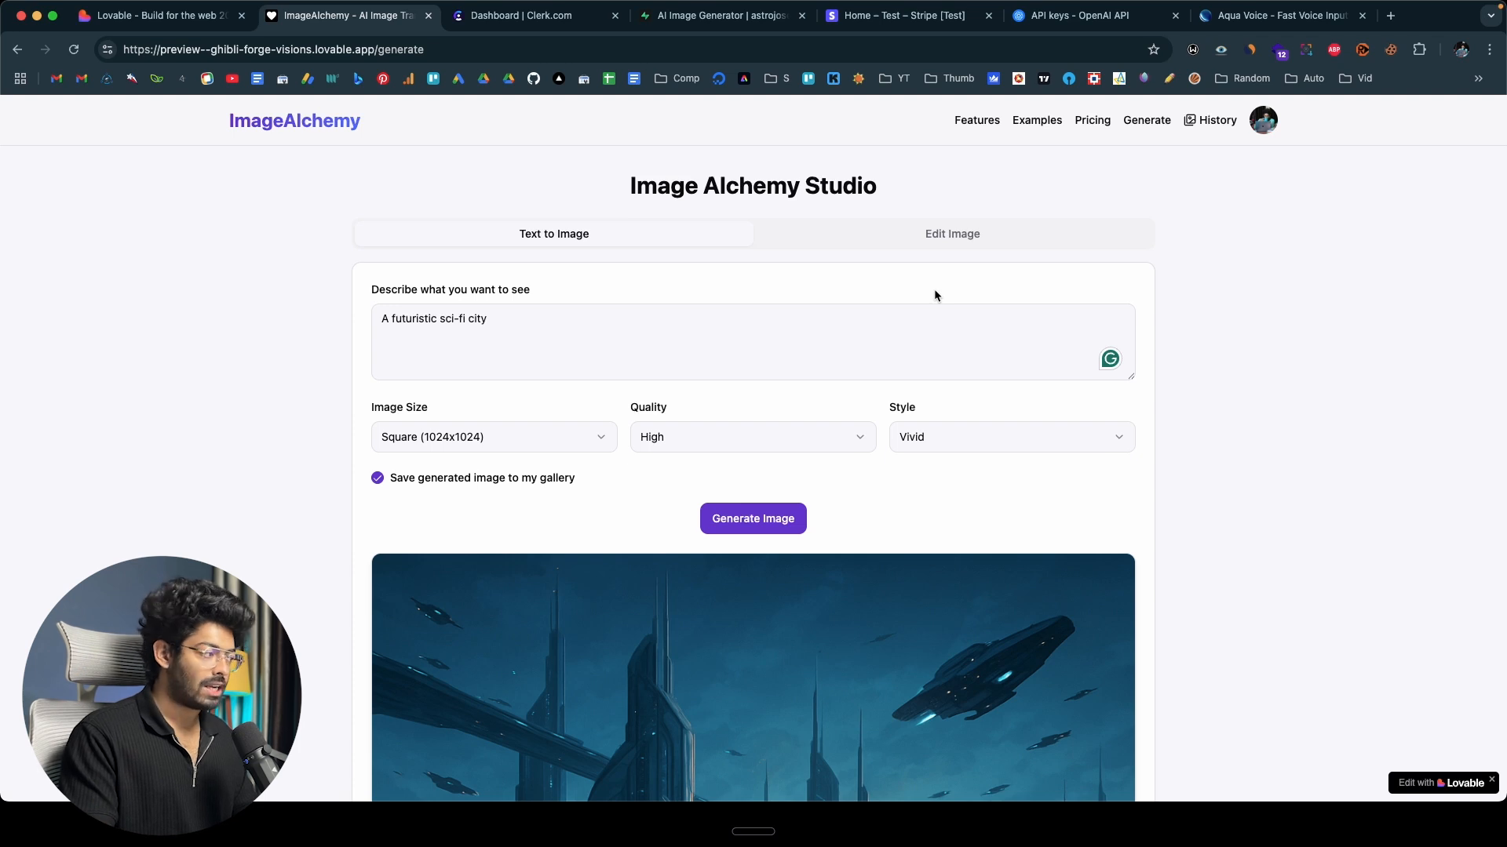
Toggle the save-to-gallery option off and back on, open the image history and refresh its list.
left_click(379, 478)
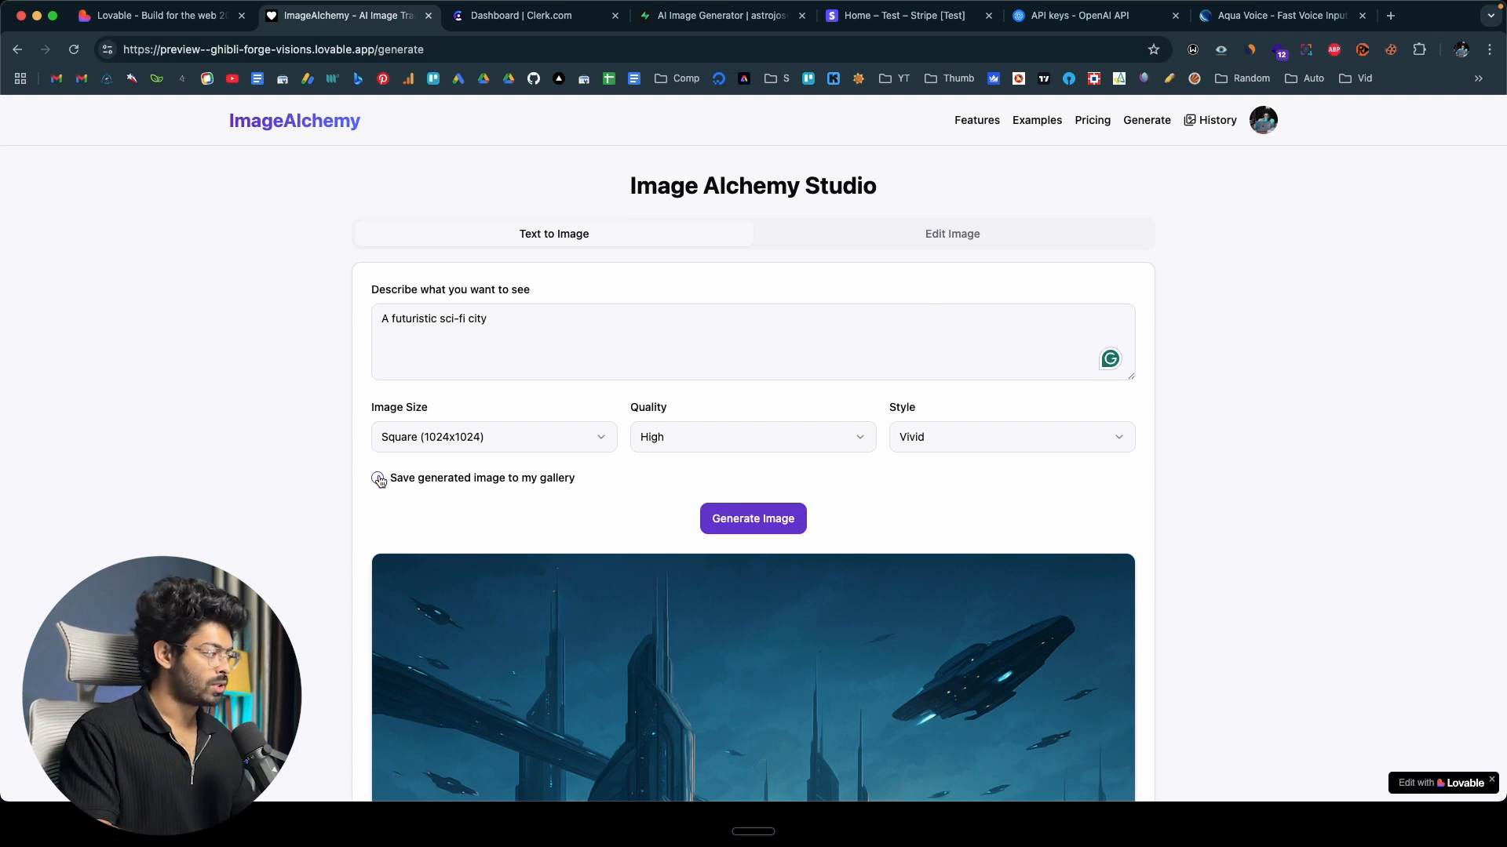
left_click(379, 479)
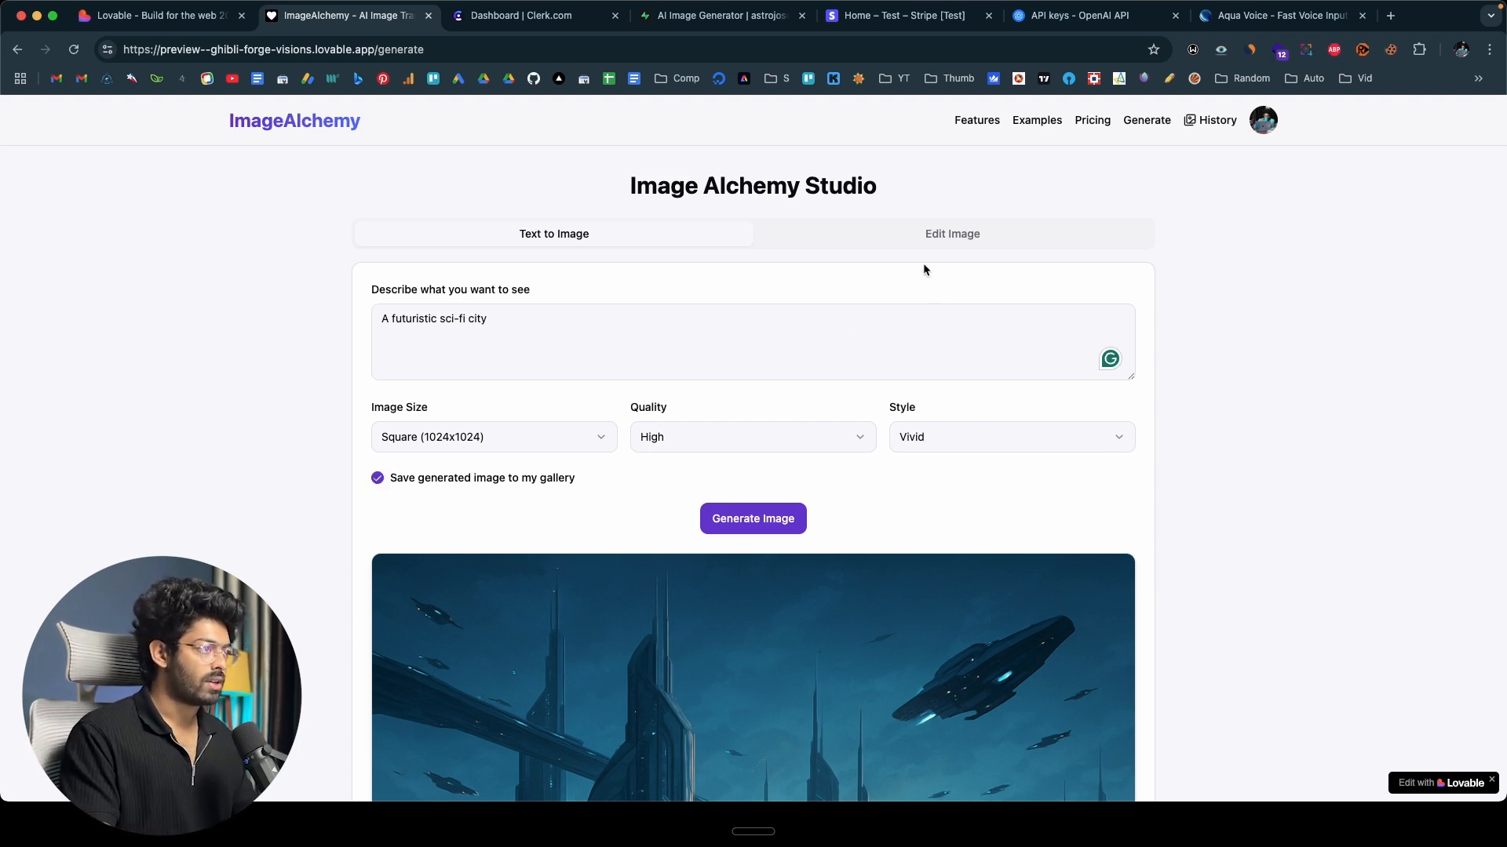
left_click(1202, 129)
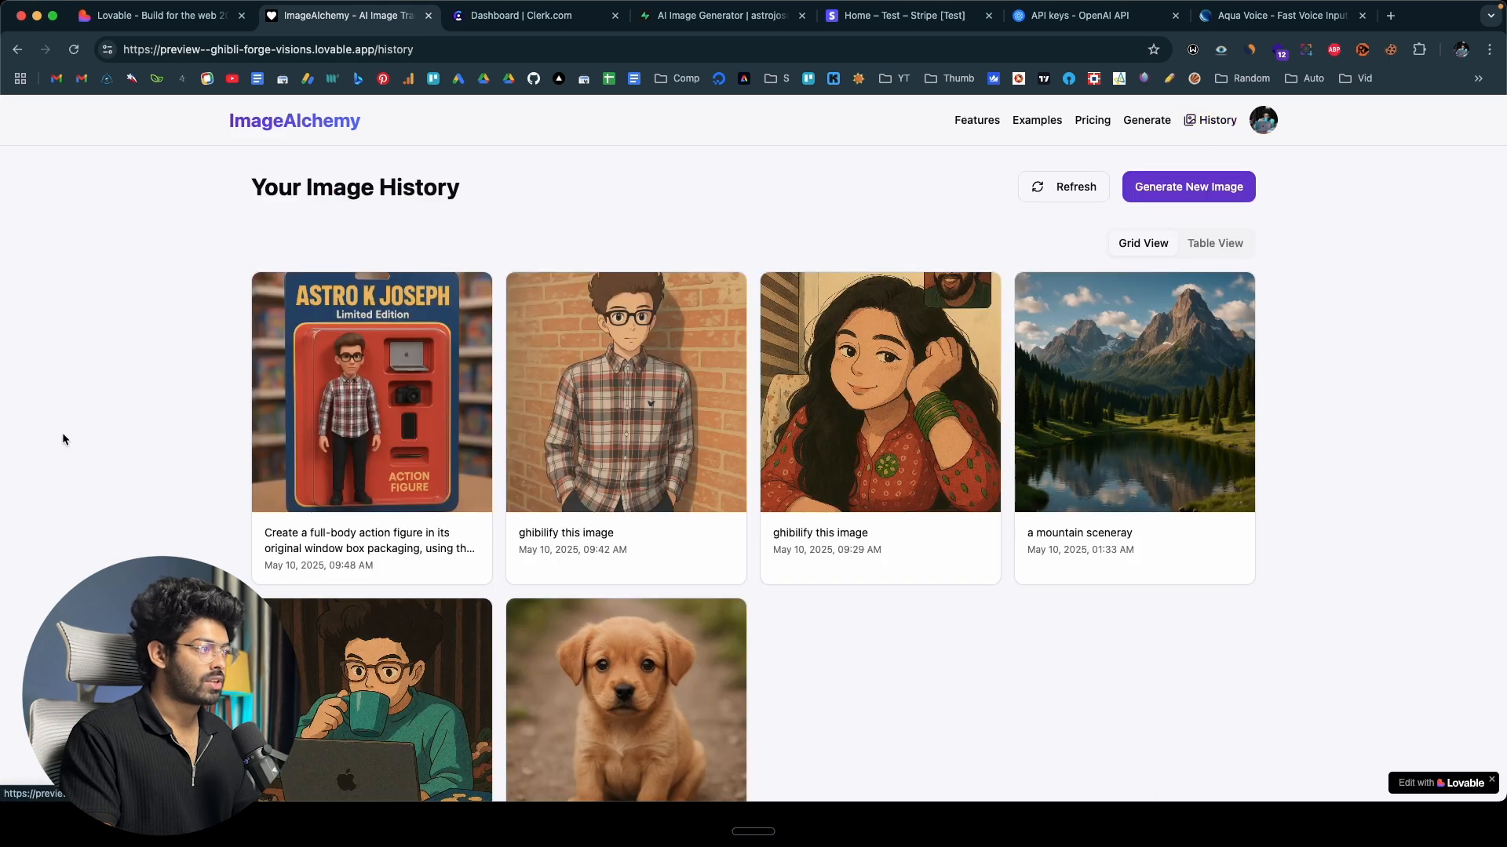
left_click(1072, 180)
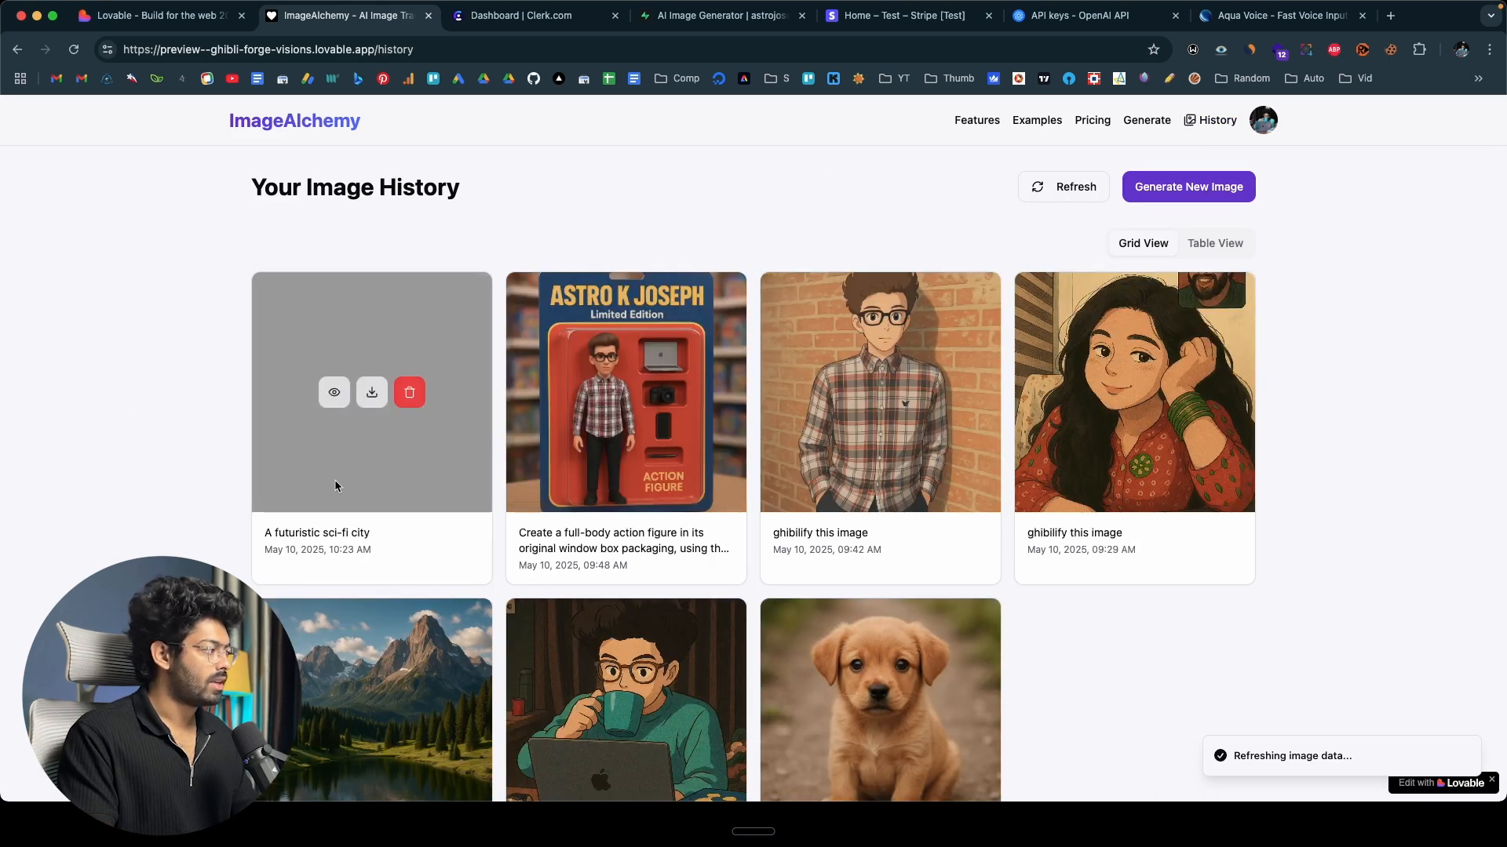
Preview the "A futuristic sci-fi city" picture from the history, close the preview and look over the saved images.
mouse_move(390, 346)
left_click(334, 393)
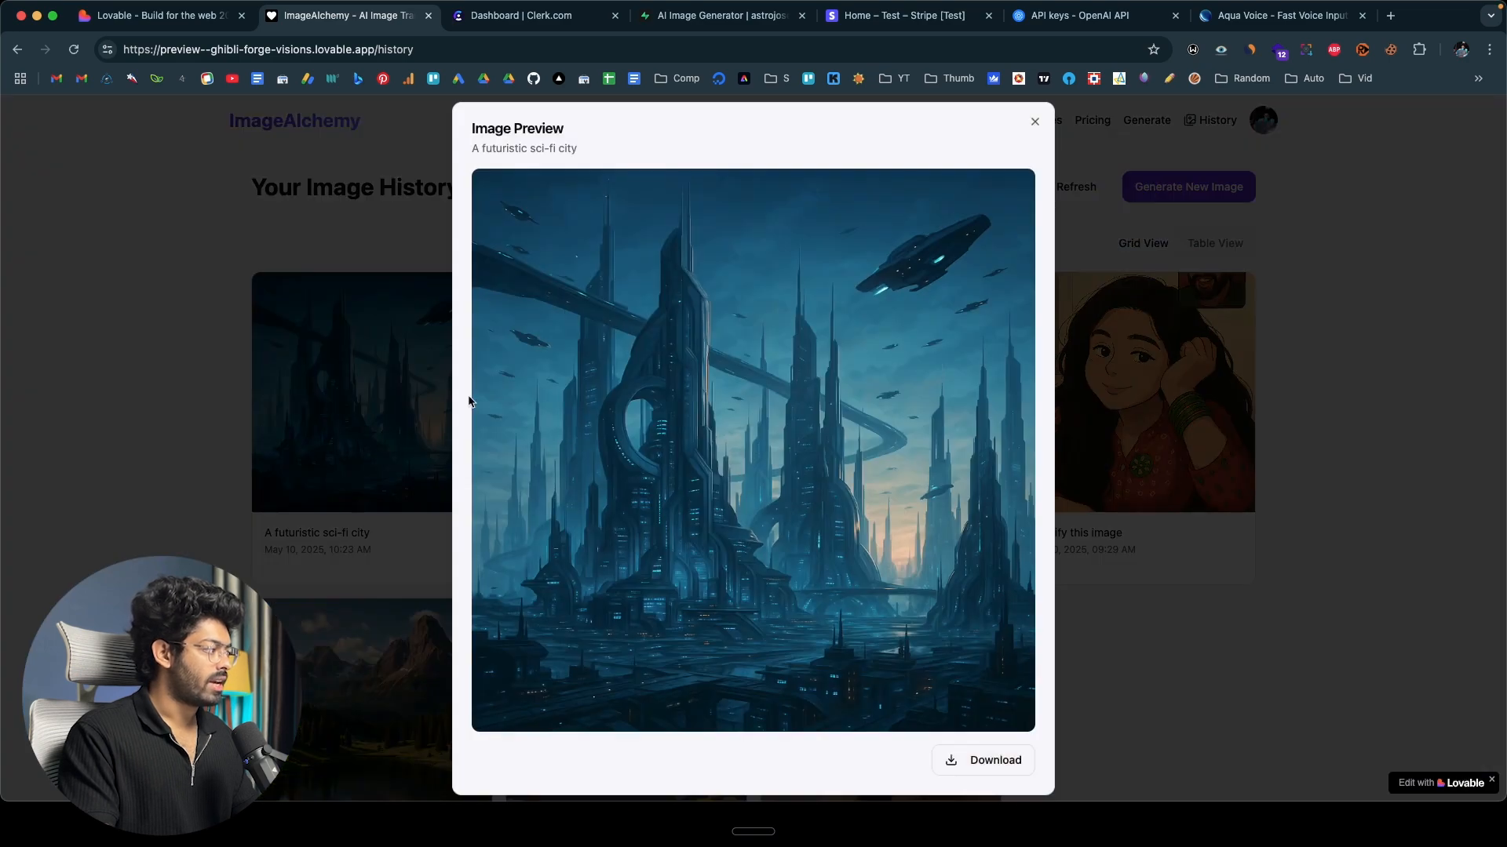
left_click(374, 424)
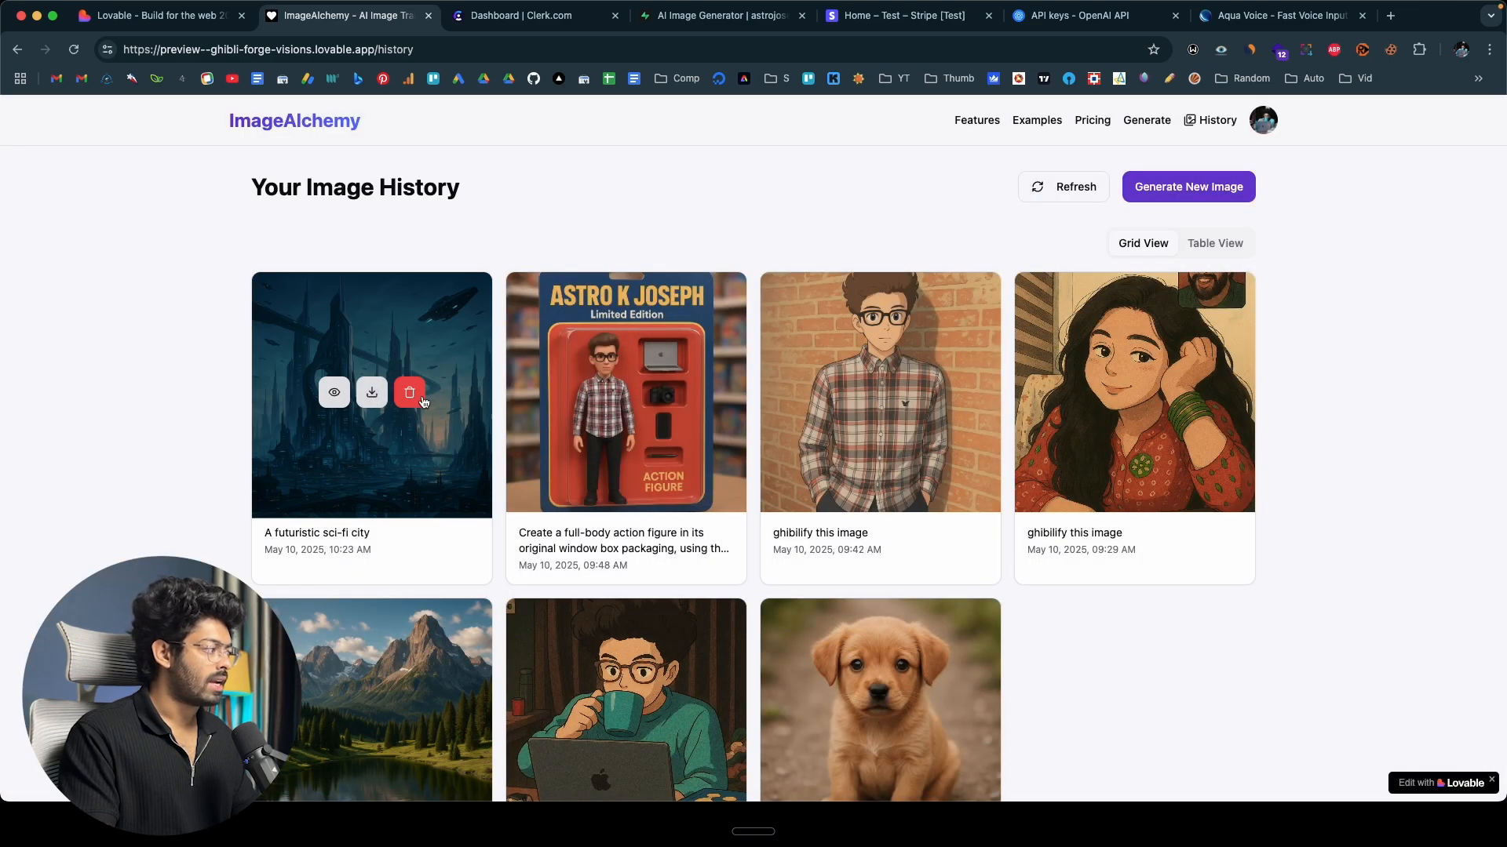
scroll(418, 403, "down", 5)
scroll(418, 404, "up", 5)
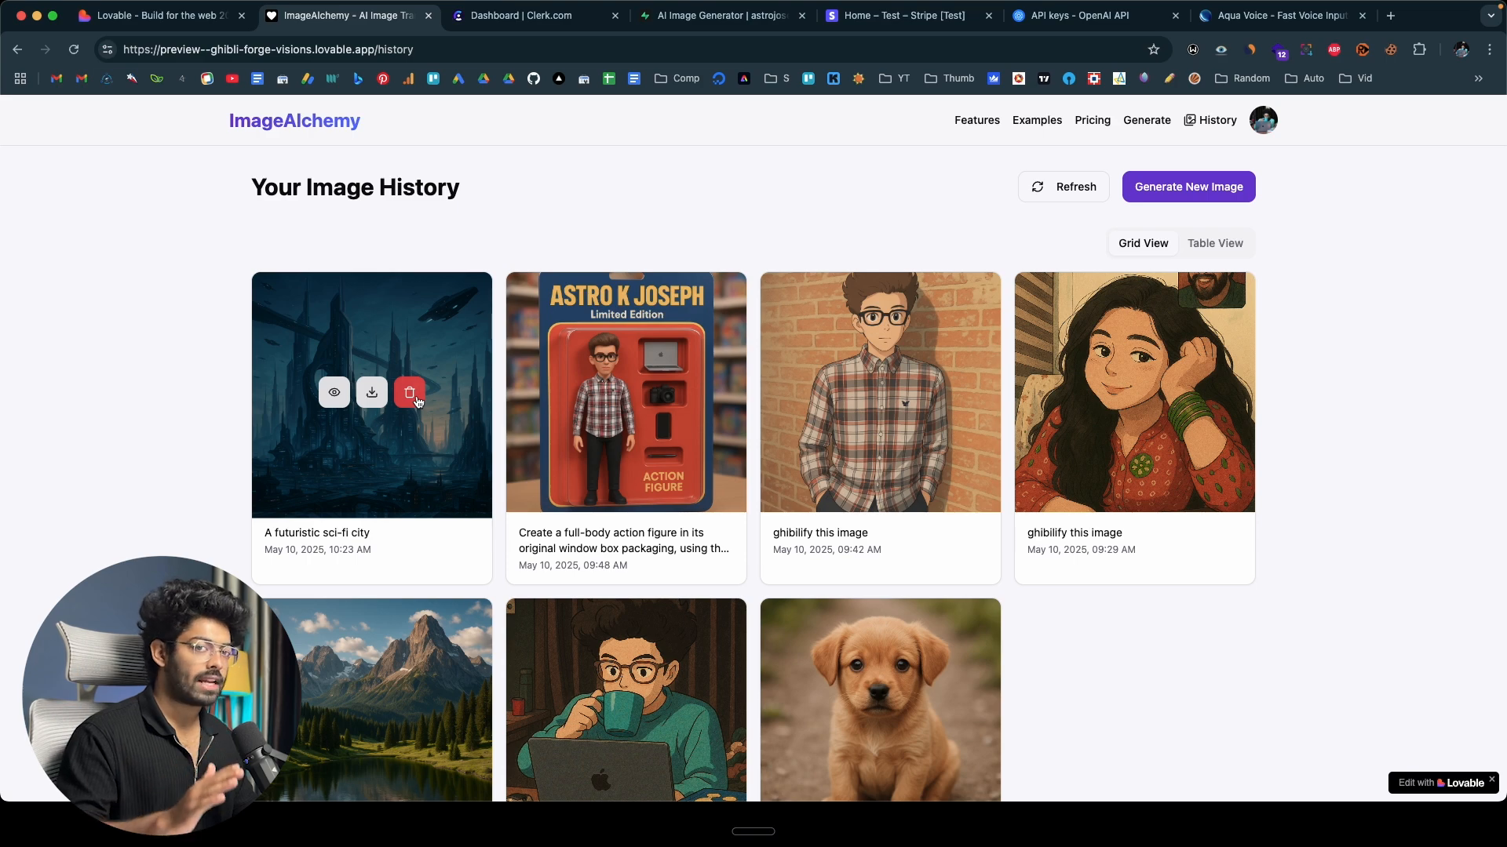
In Lovable, draft a prompt for recurring Stripe payments with Free (5 generations and edits, $0/month), Pro (25) and Pro Plus (500) plans.
key("super+1")
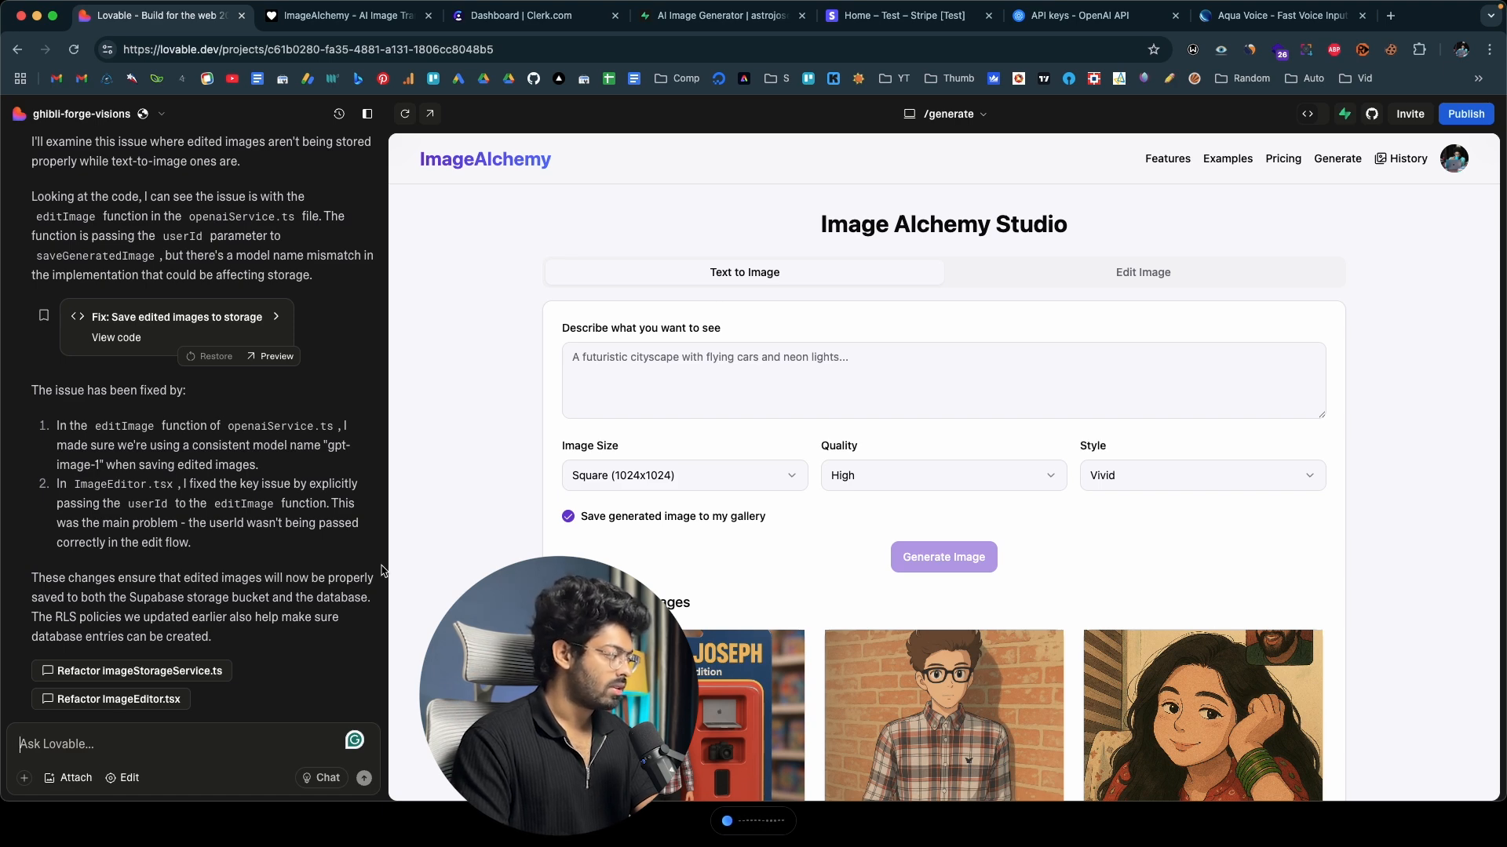
key("shift+Return")
key("shift+Return")
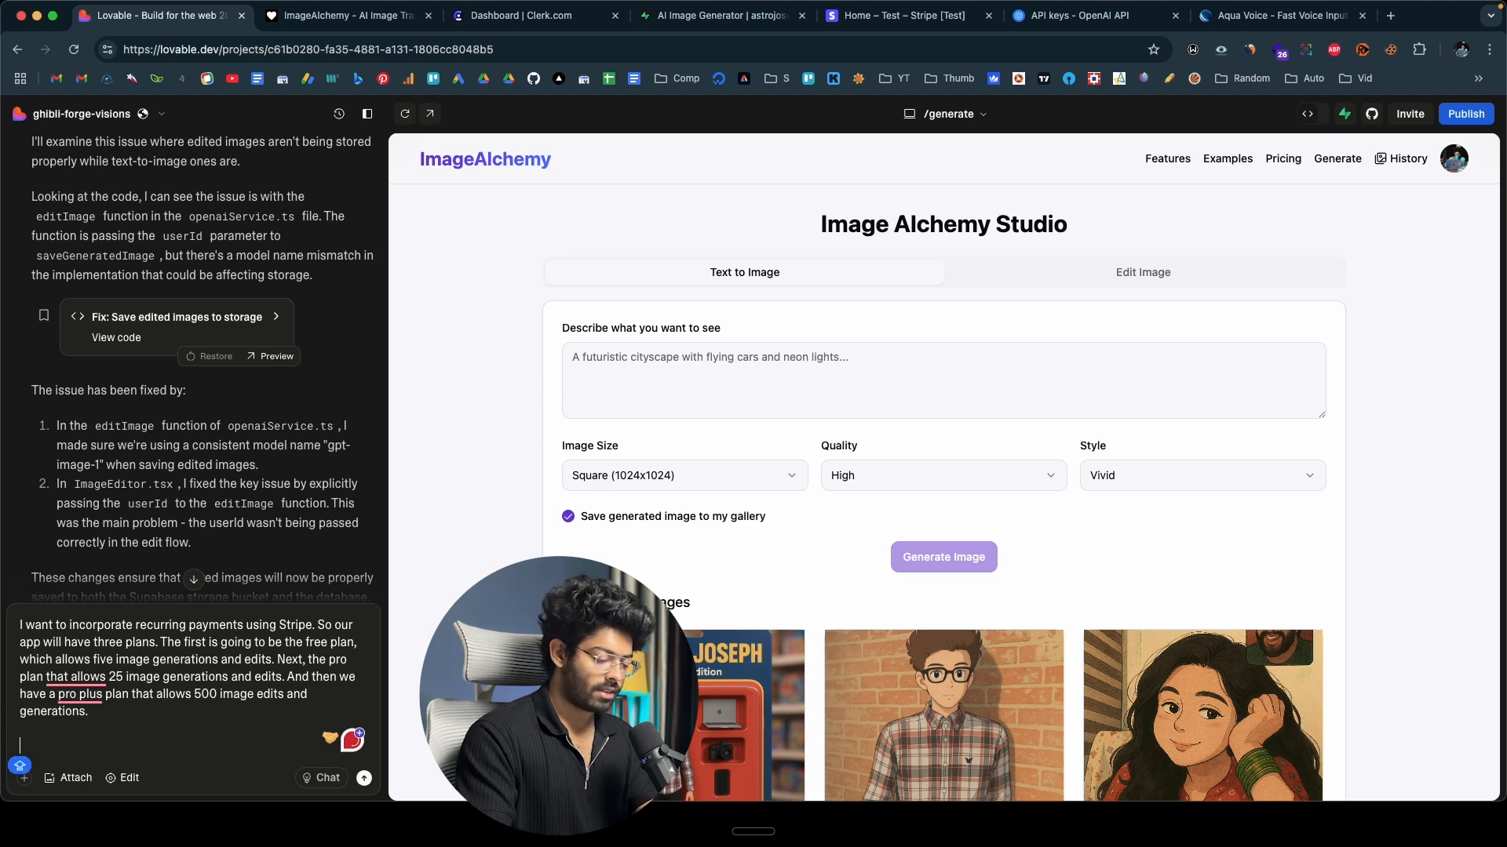
type("Free p")
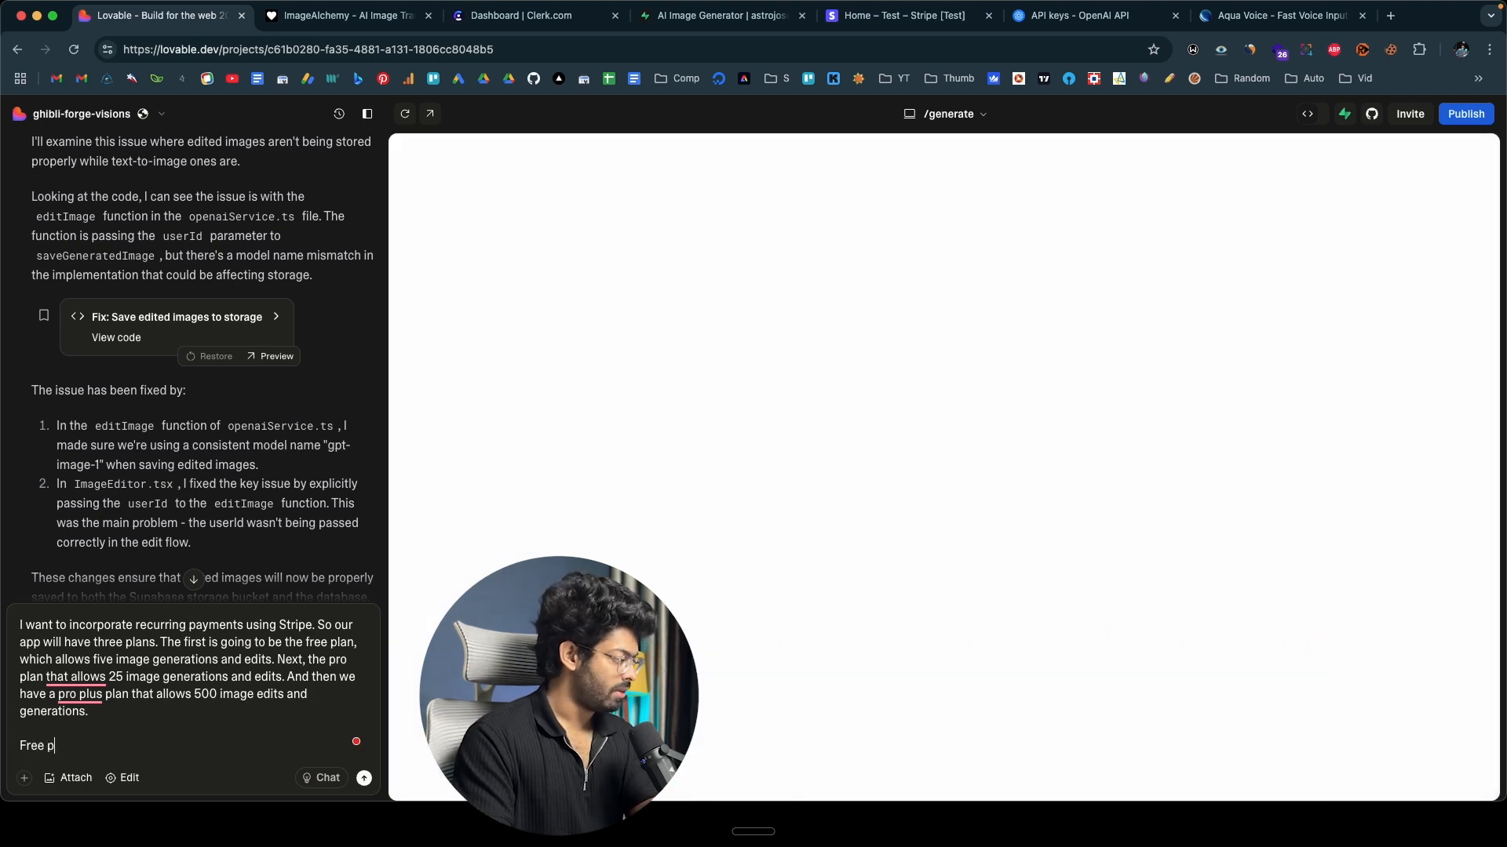
type("lan - $0")
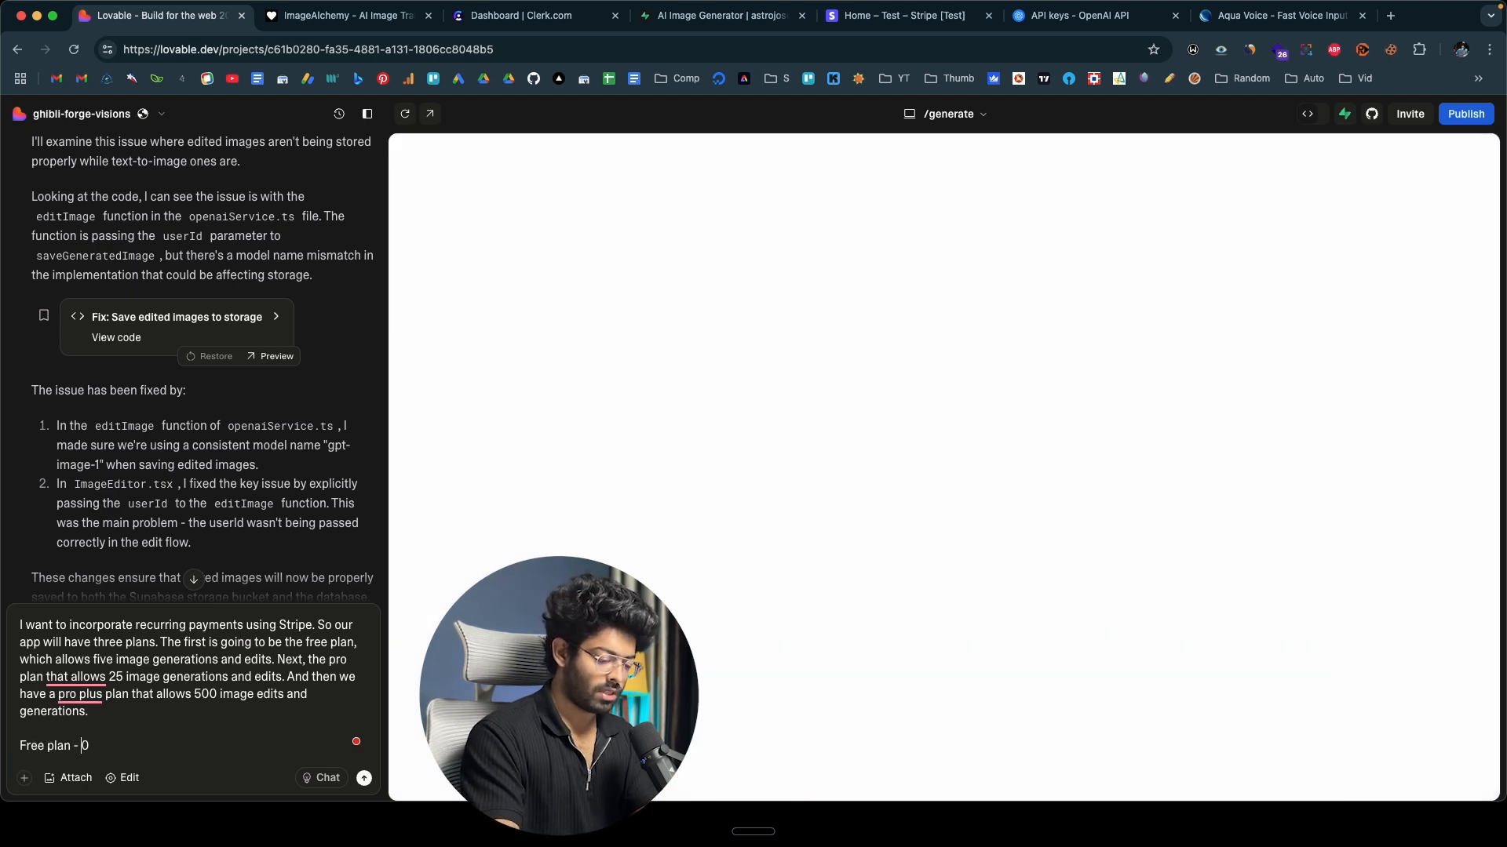
type("/month")
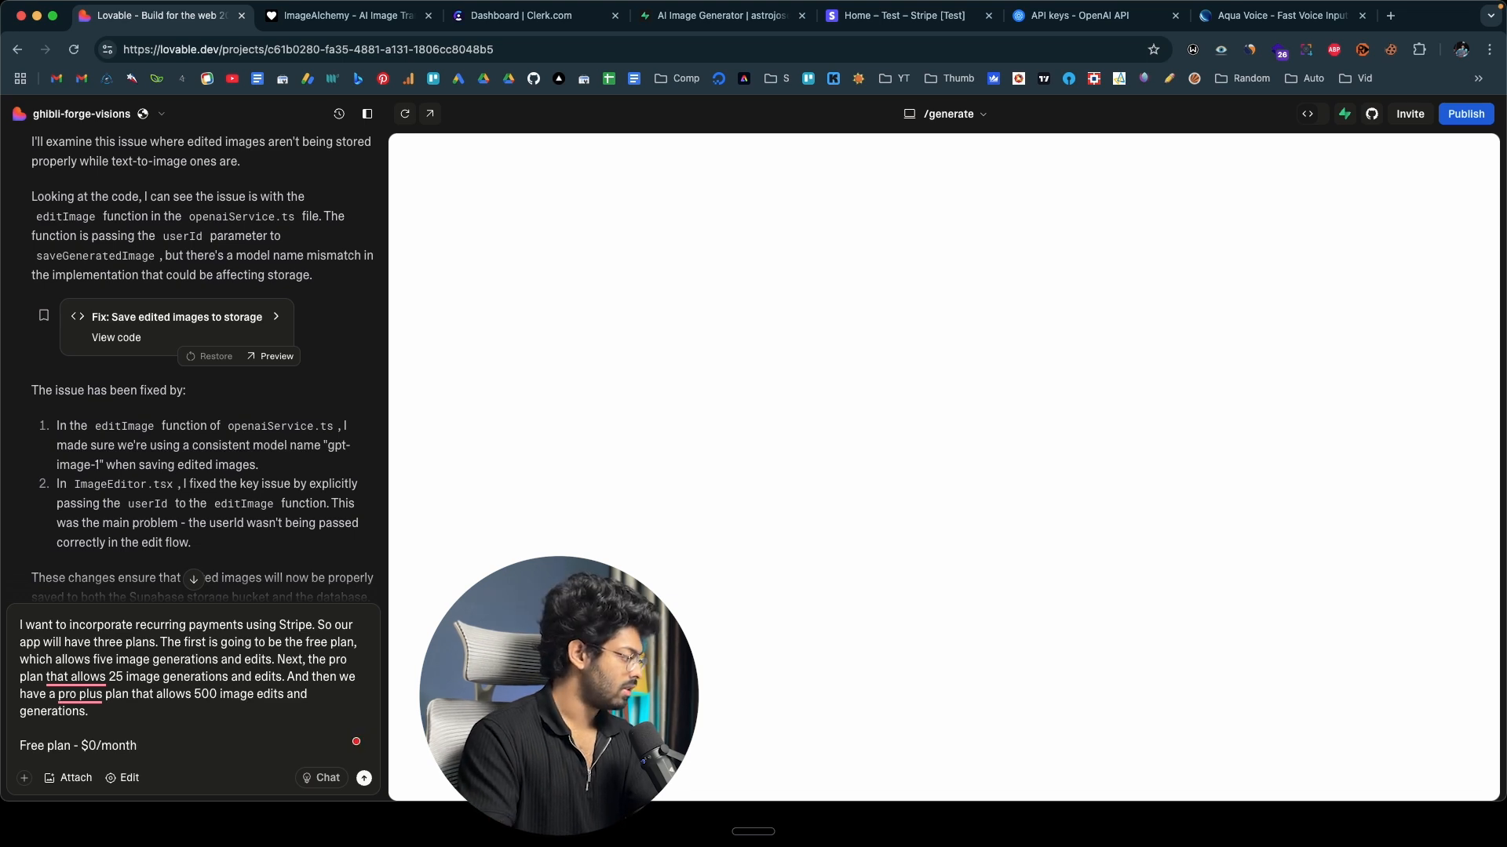
key("shift+Return")
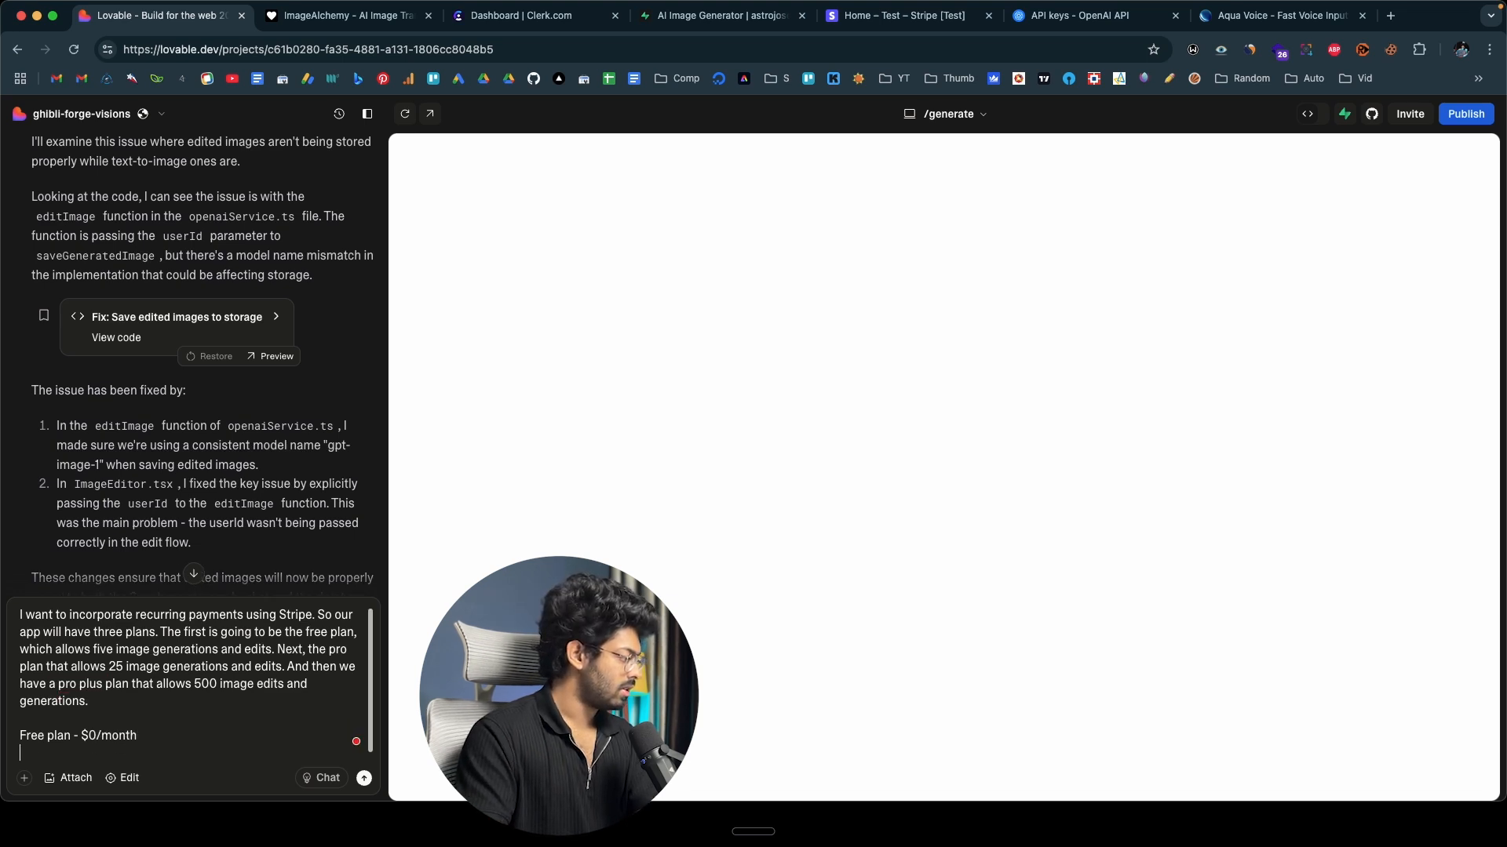
Add the prices Pro plan $10/month and Pro Plus plan $50/month to the prompt and send it.
type("Pro plan")
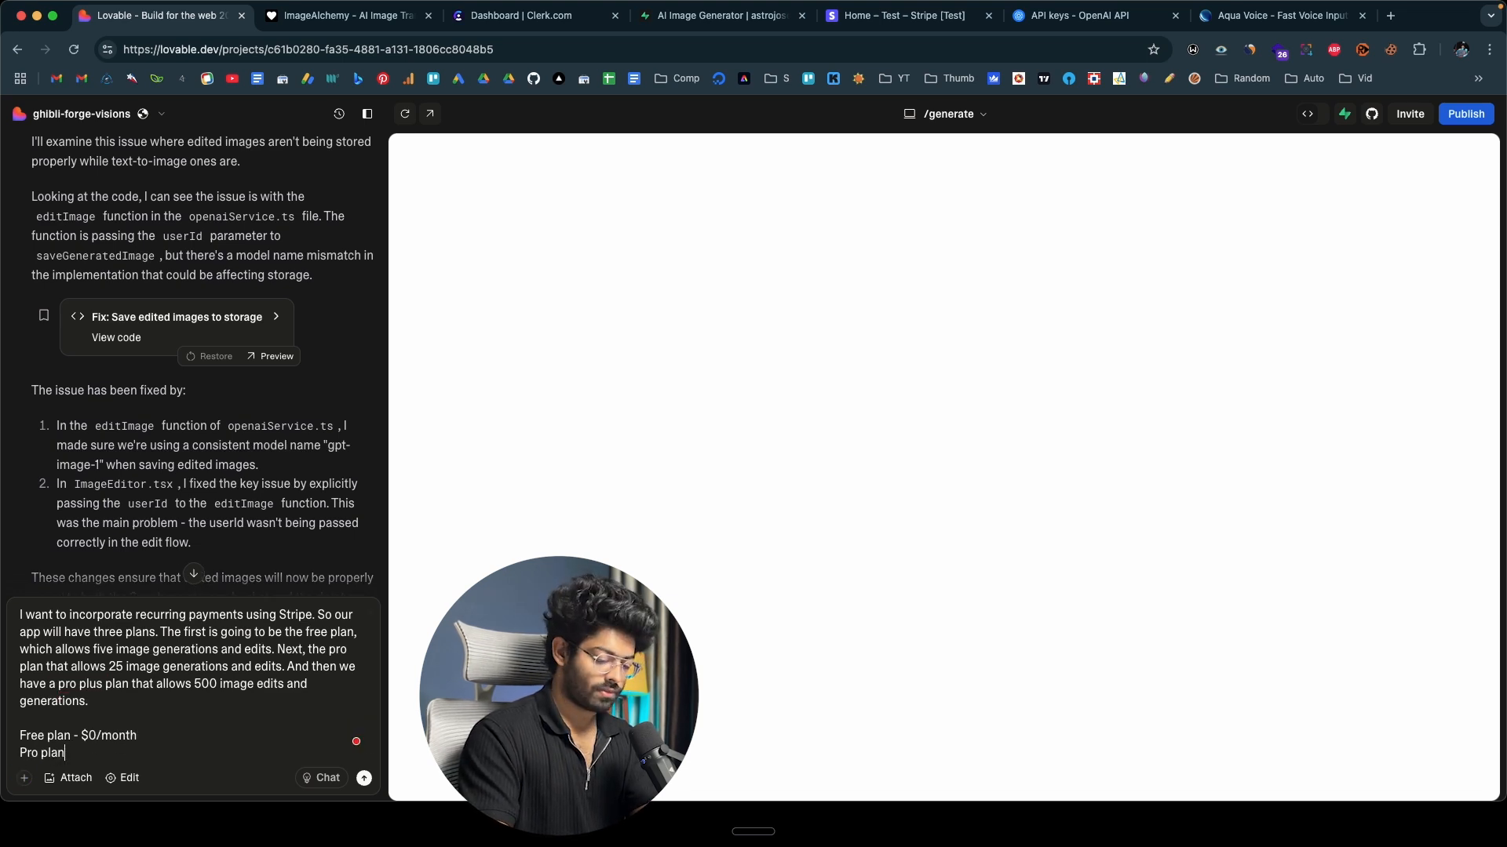
type(" - 10")
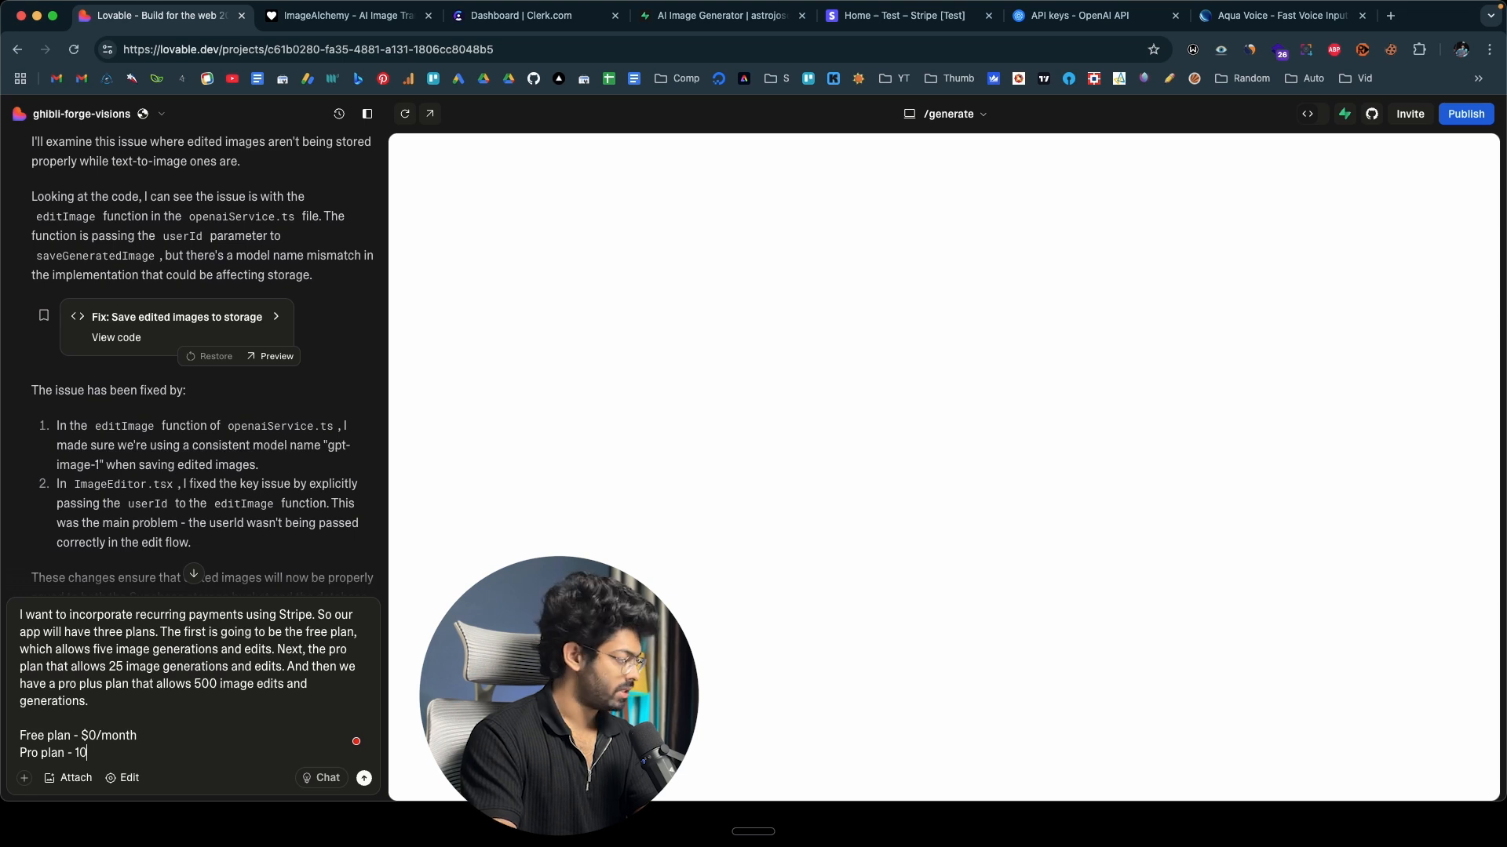
type("/month")
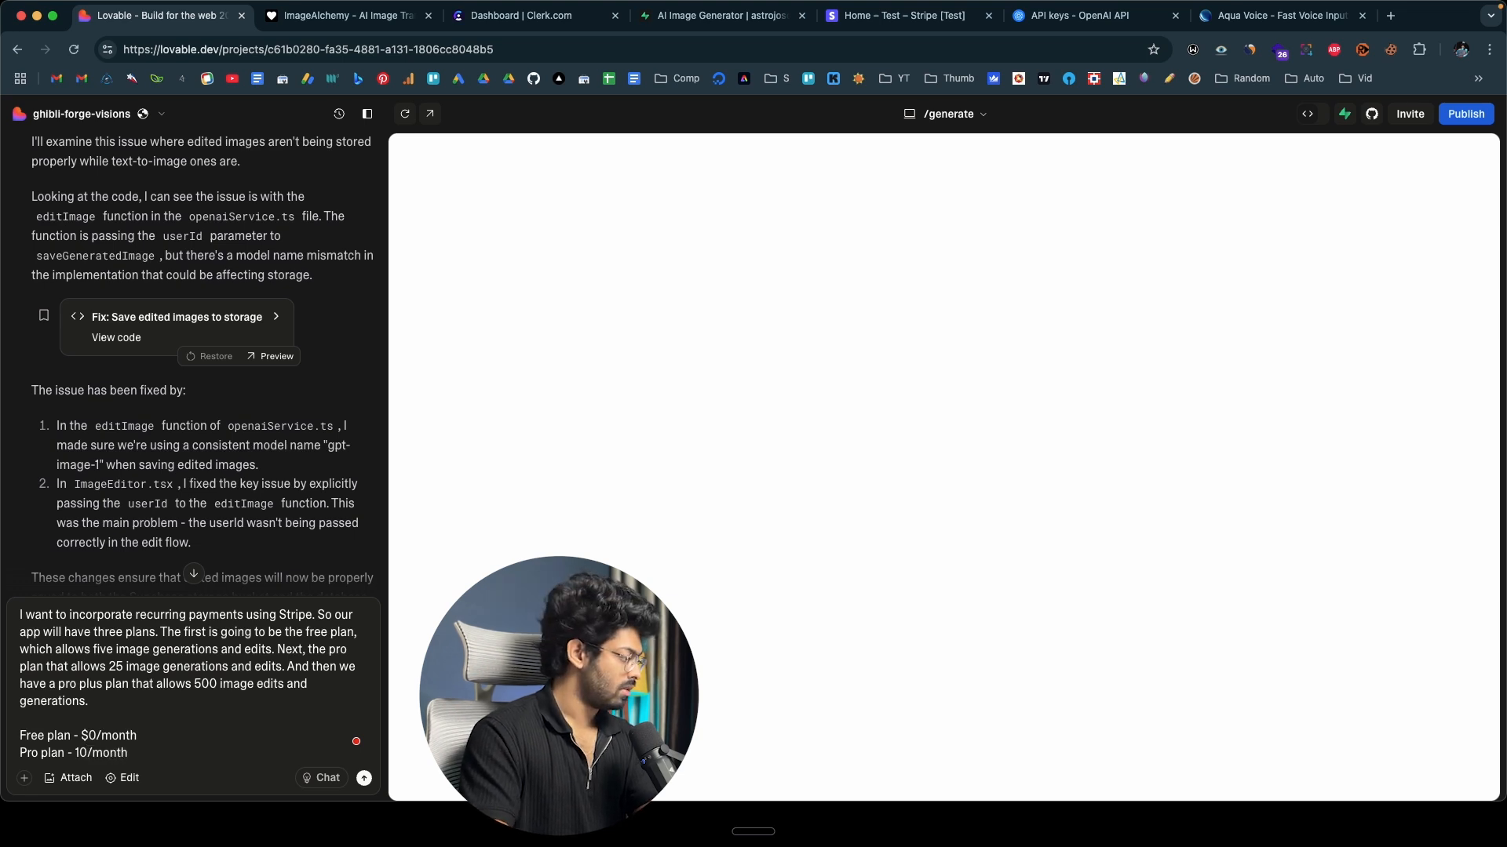
key("shift+Return")
type("Pro Plus pln")
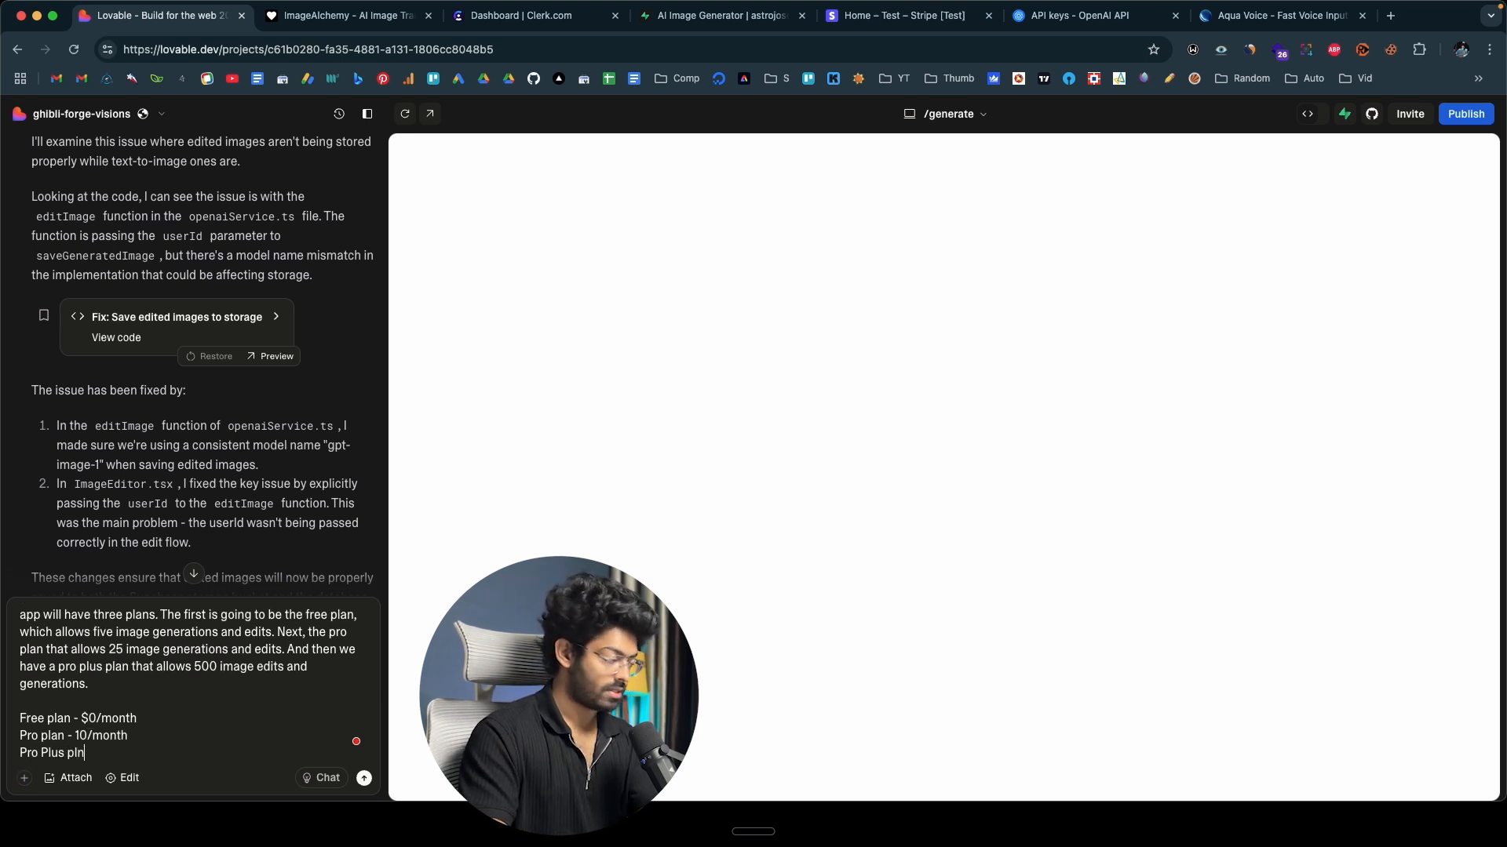
key("BackSpace")
type("an - 50/month")
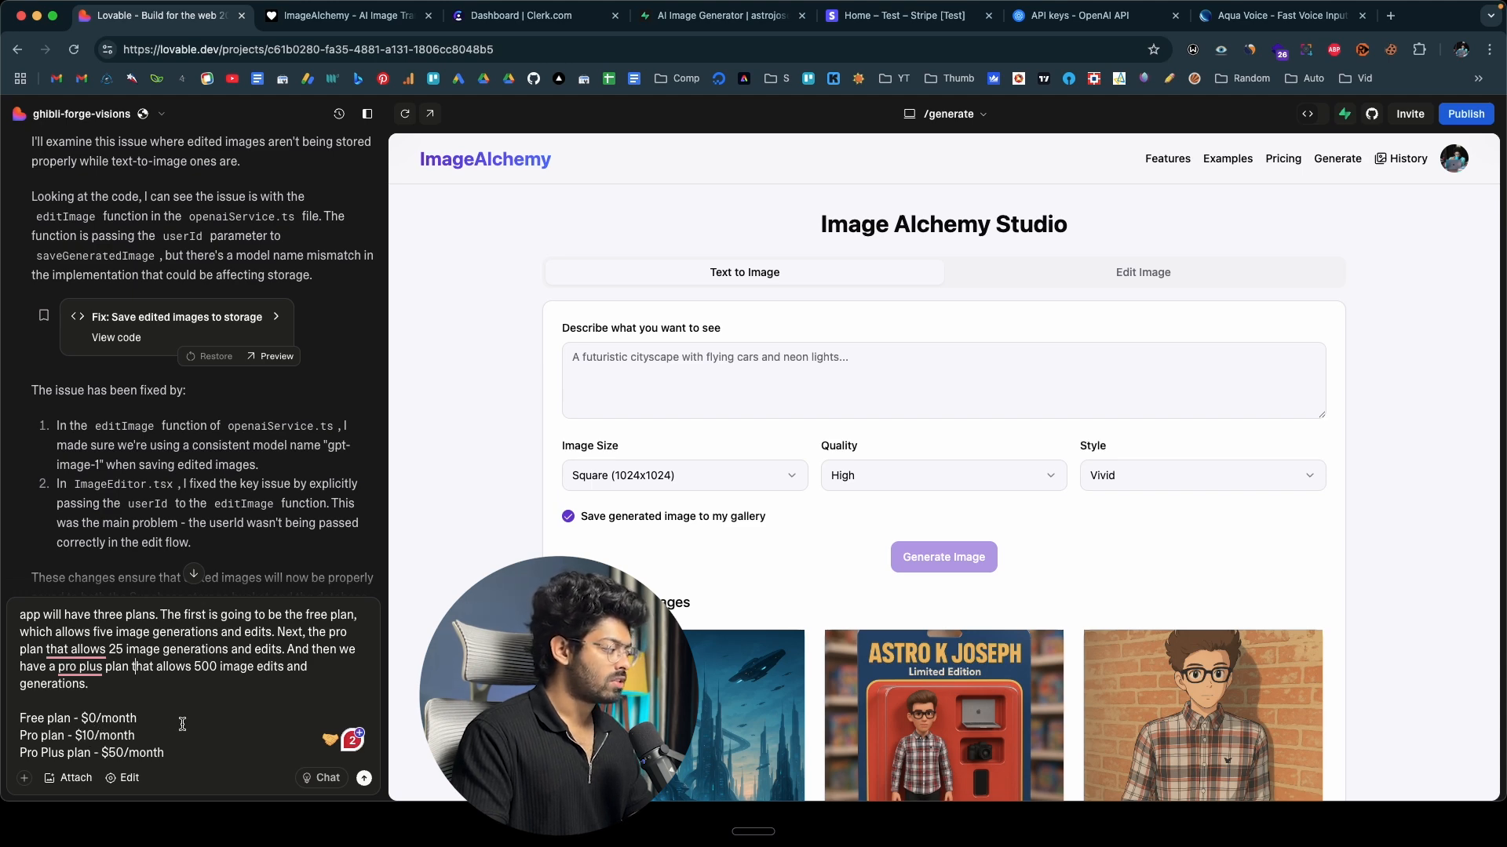
left_click(178, 752)
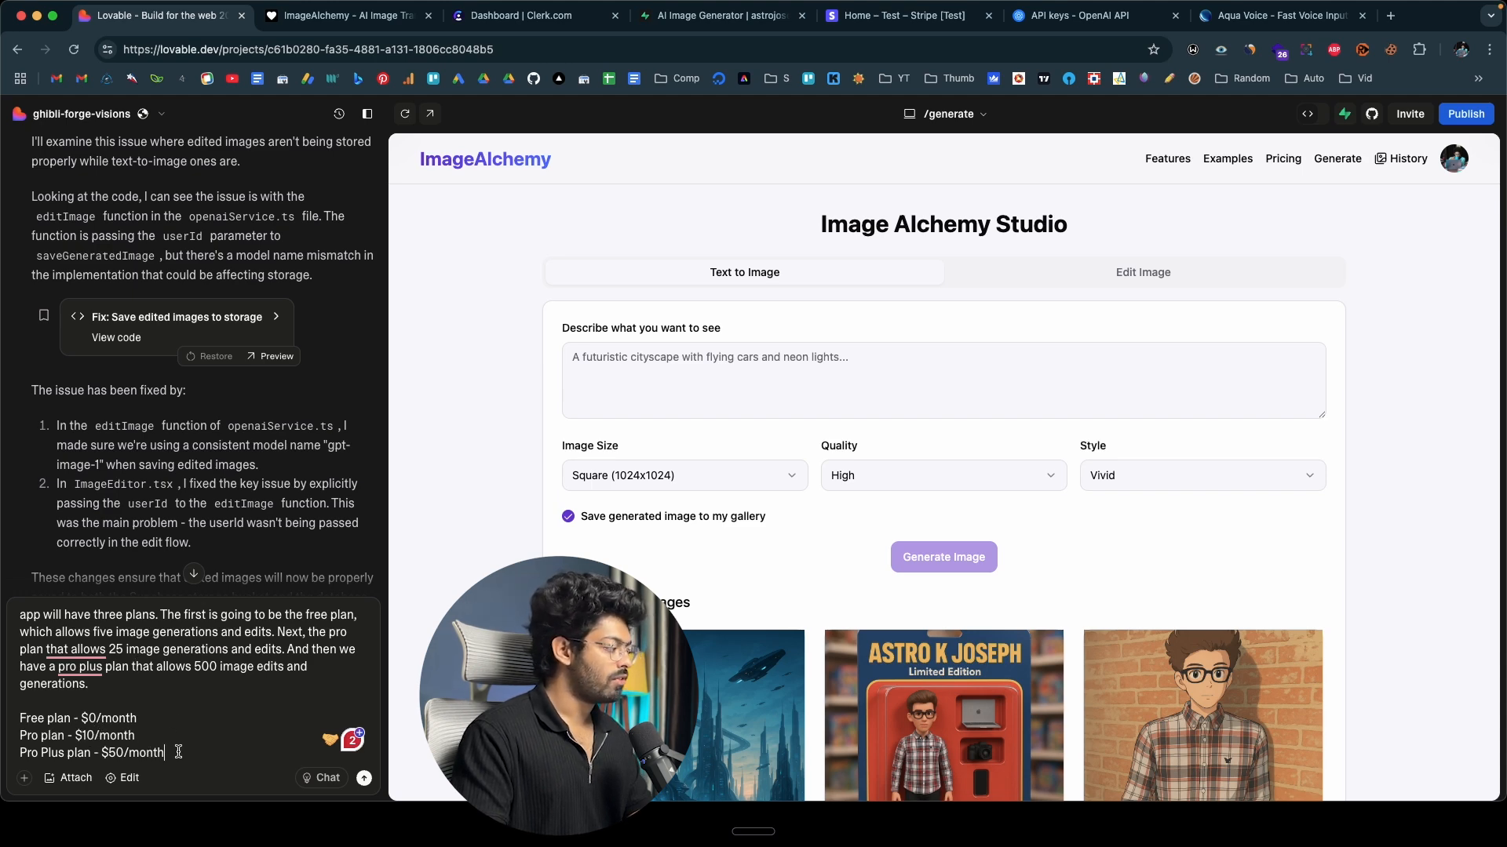
key("Return")
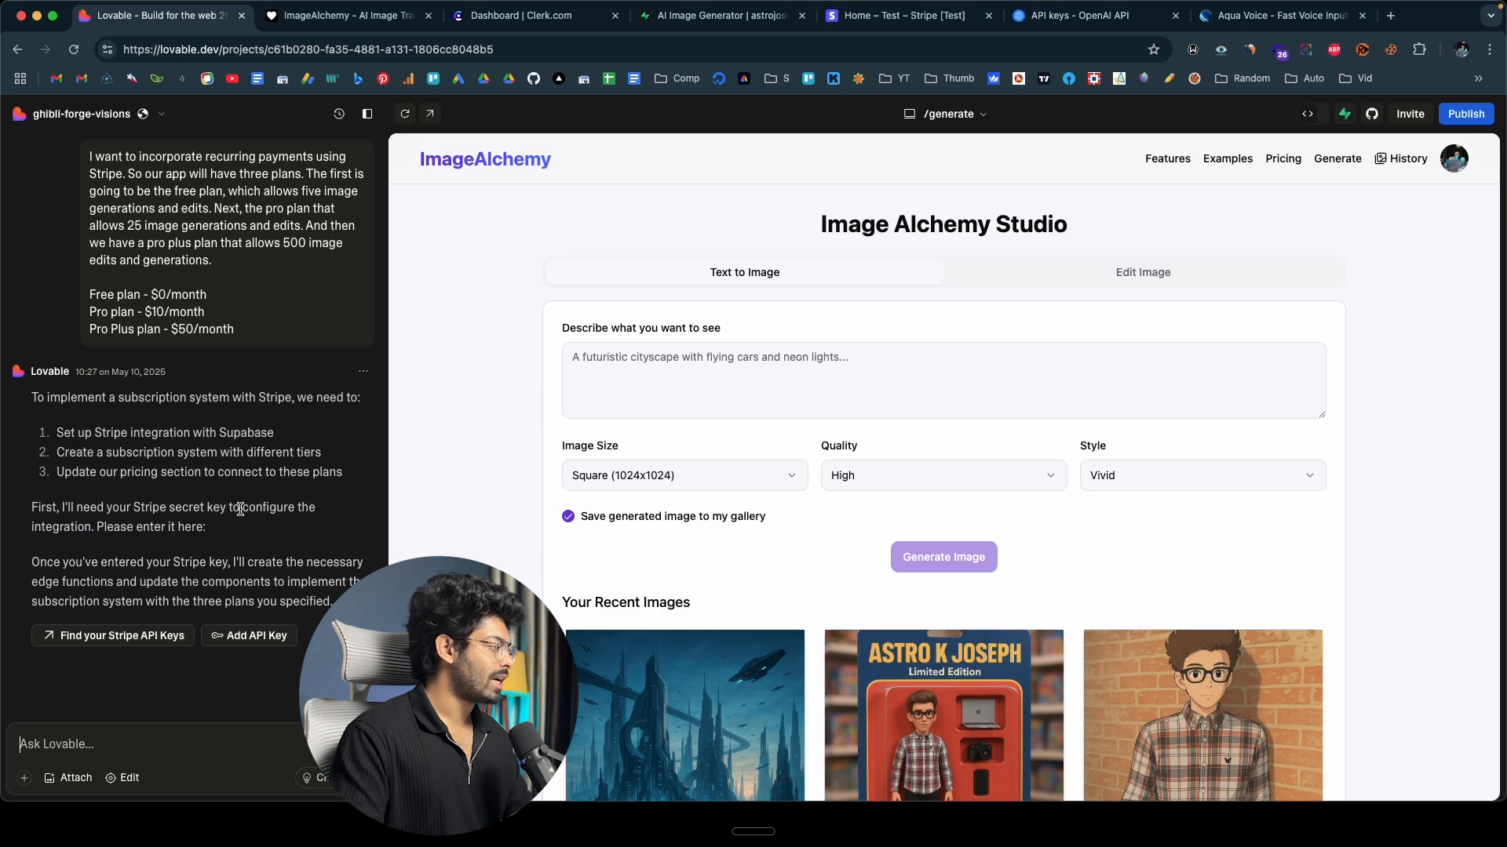
Copy the secret key from the Stripe test dashboard and submit it as the Stripe Secret Key in Lovable.
left_click(942, 17)
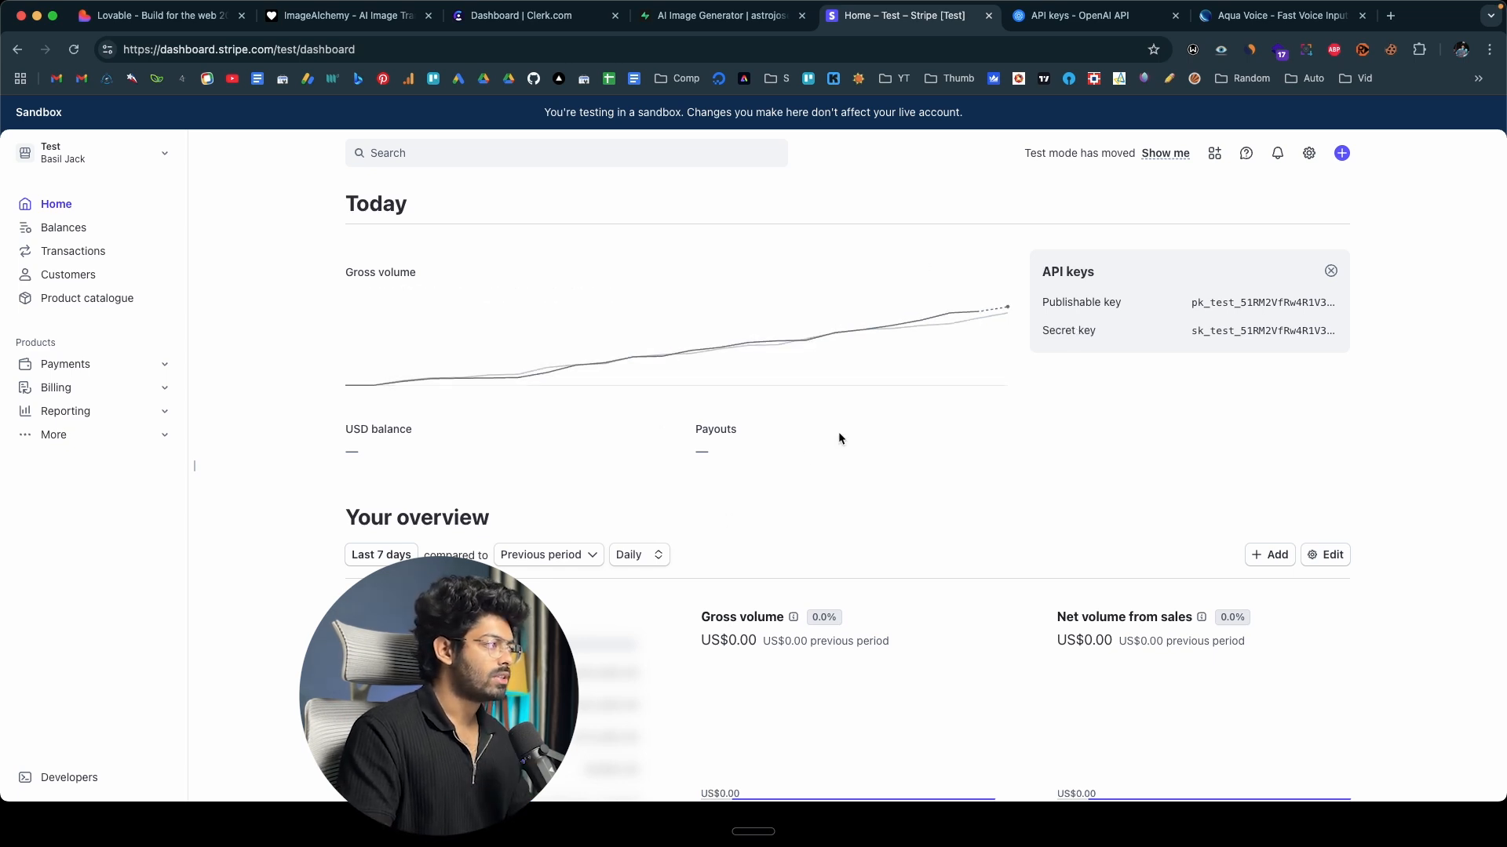
left_click(1221, 334)
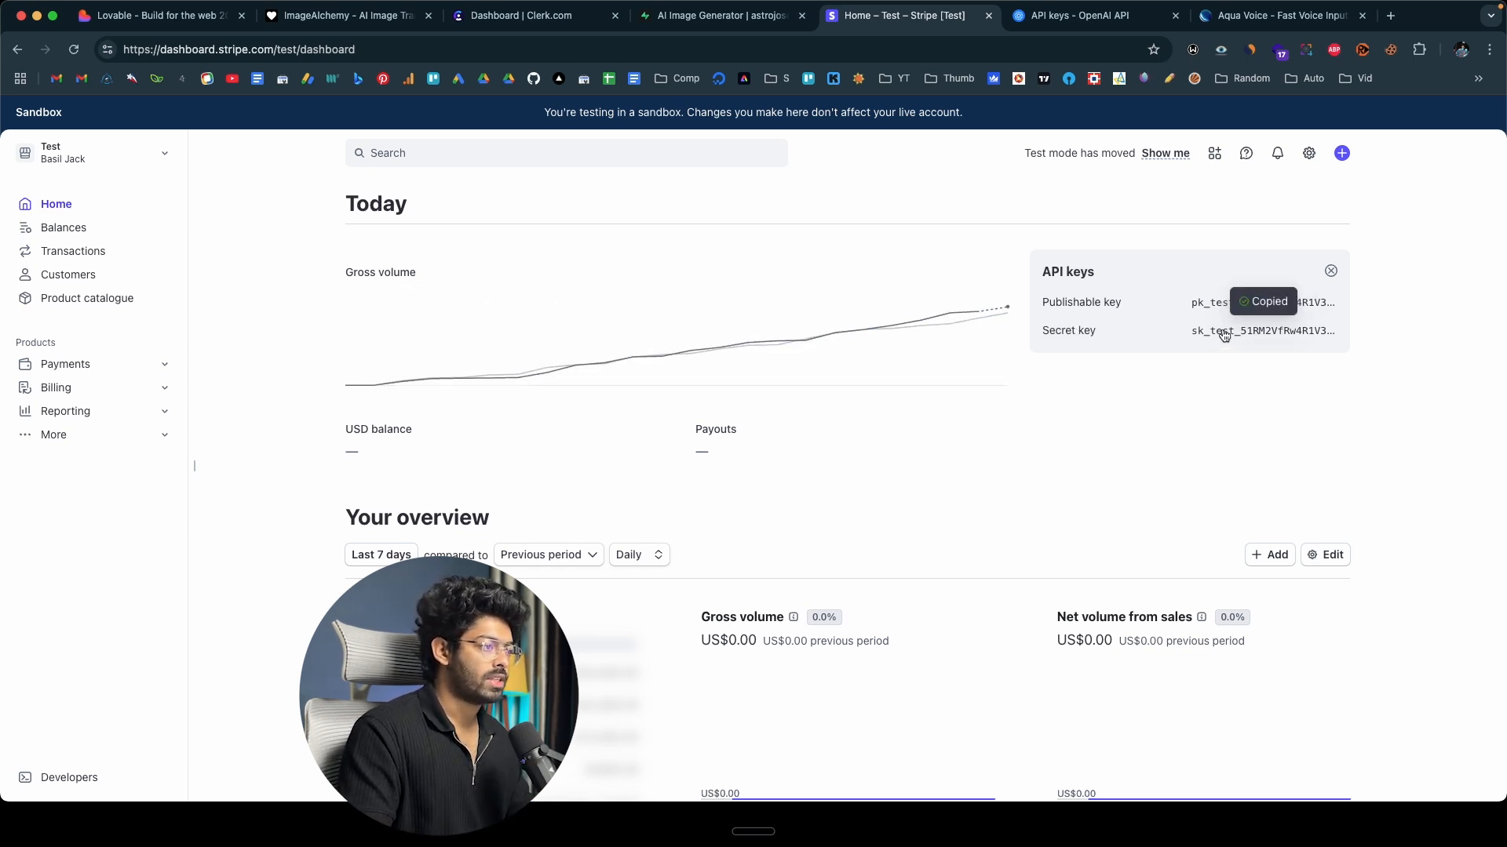
left_click(160, 16)
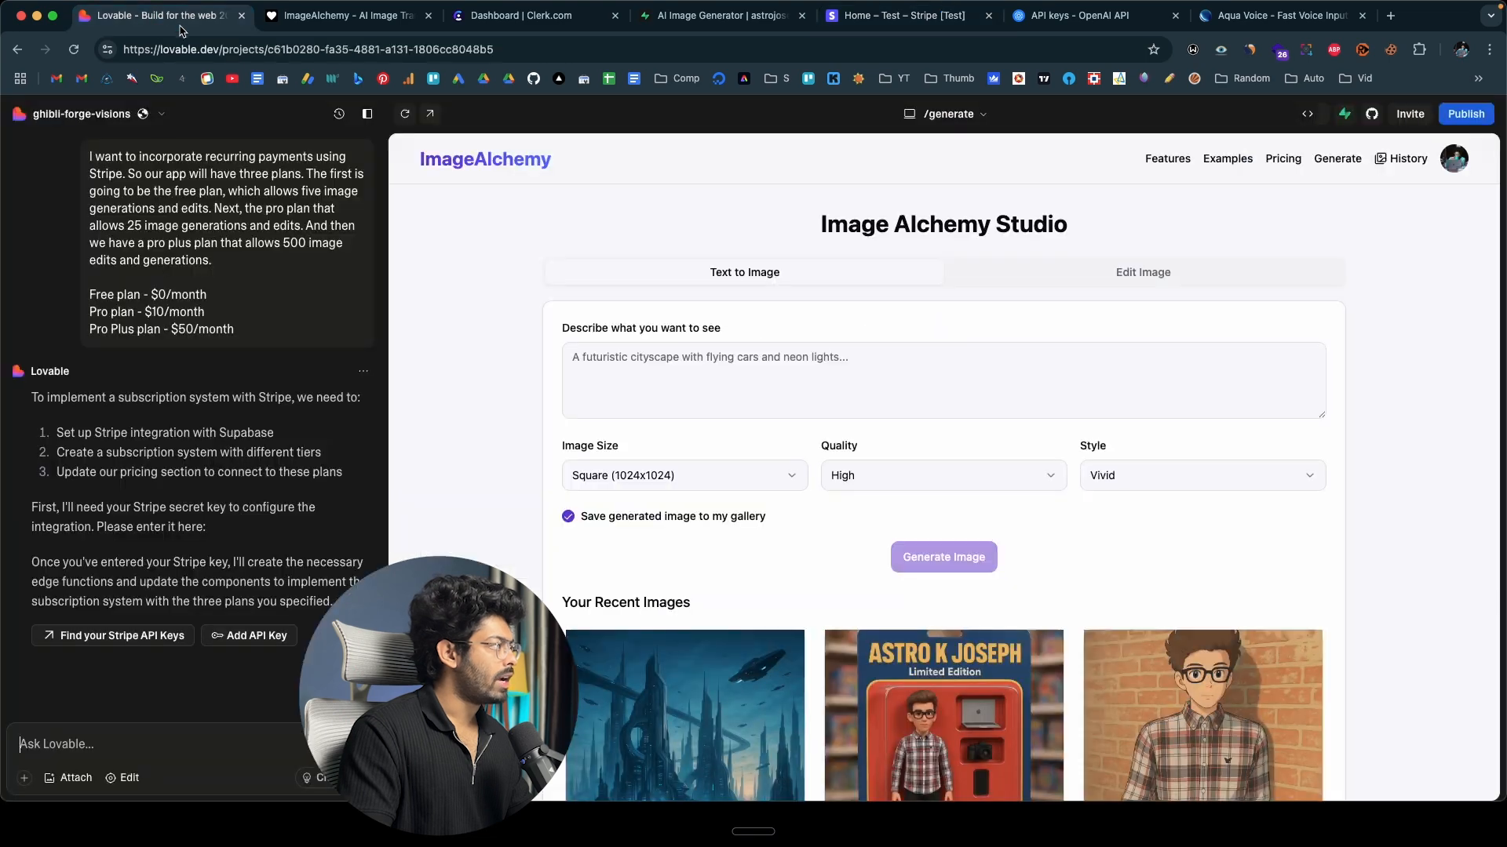
left_click(253, 637)
left_click(656, 482)
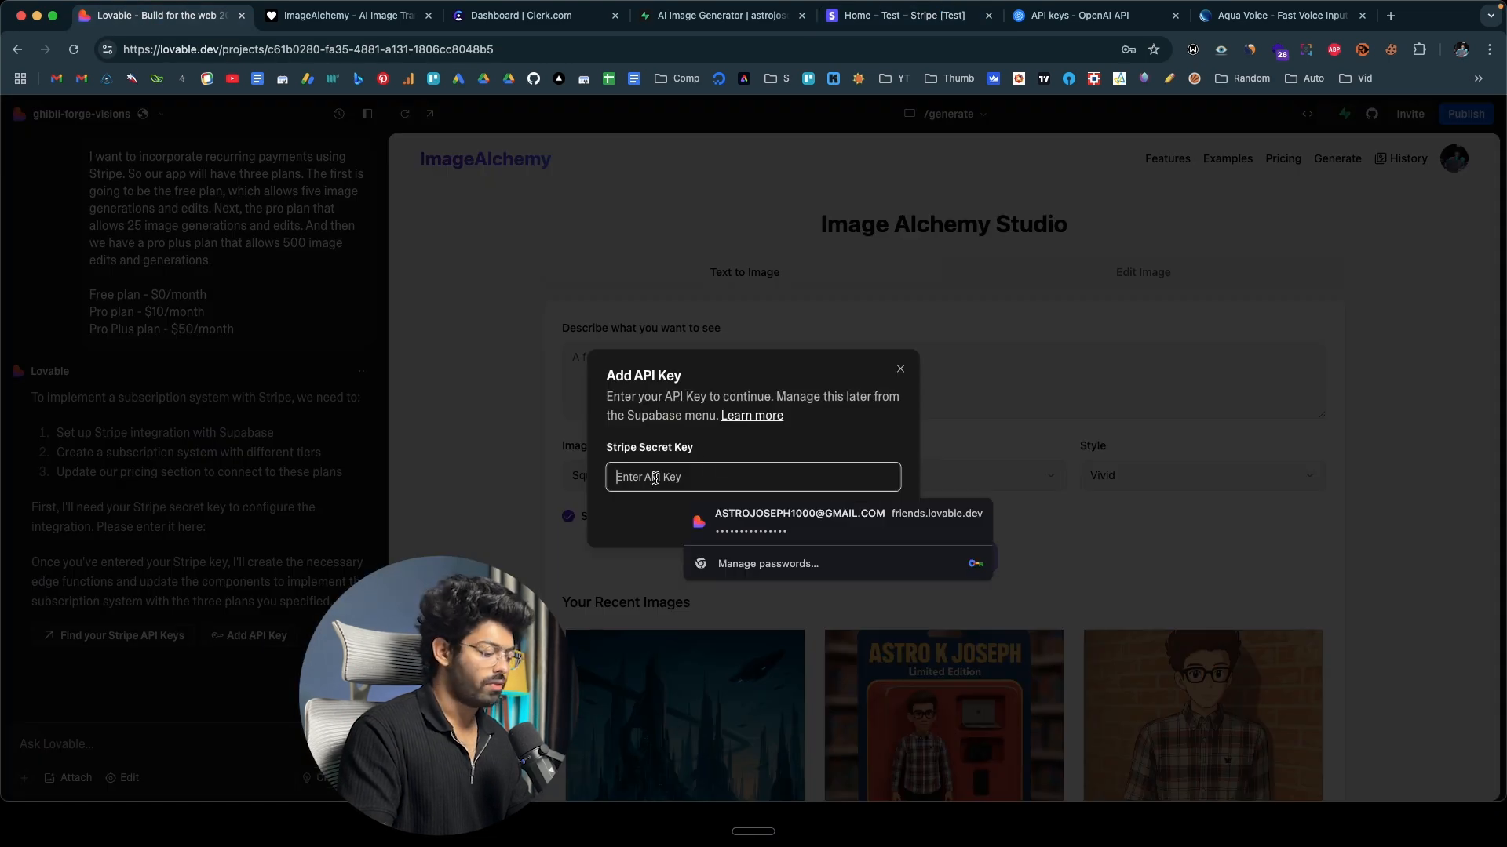
key("super+v")
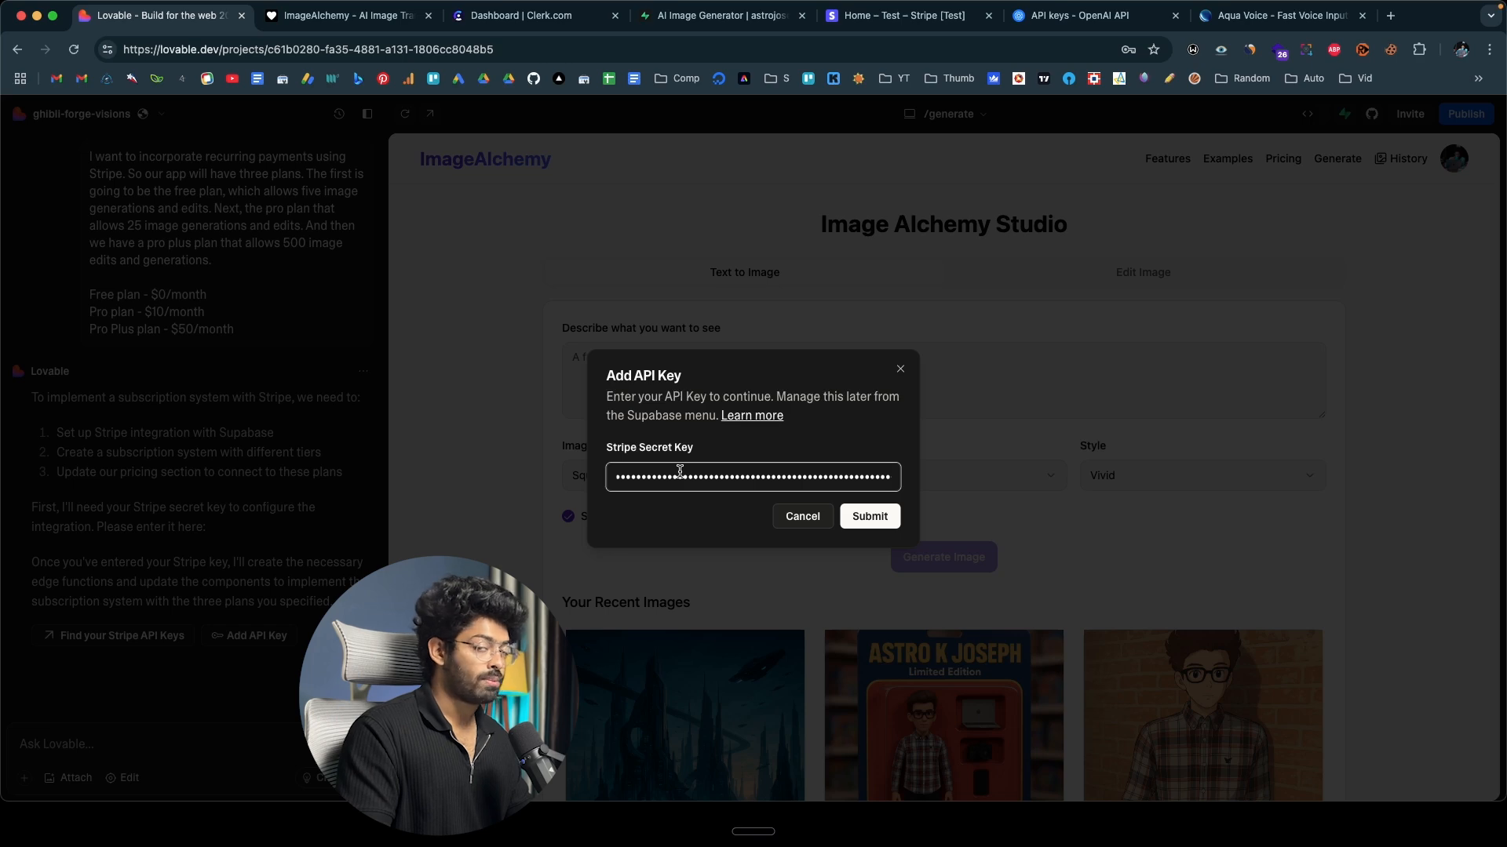
left_click(869, 516)
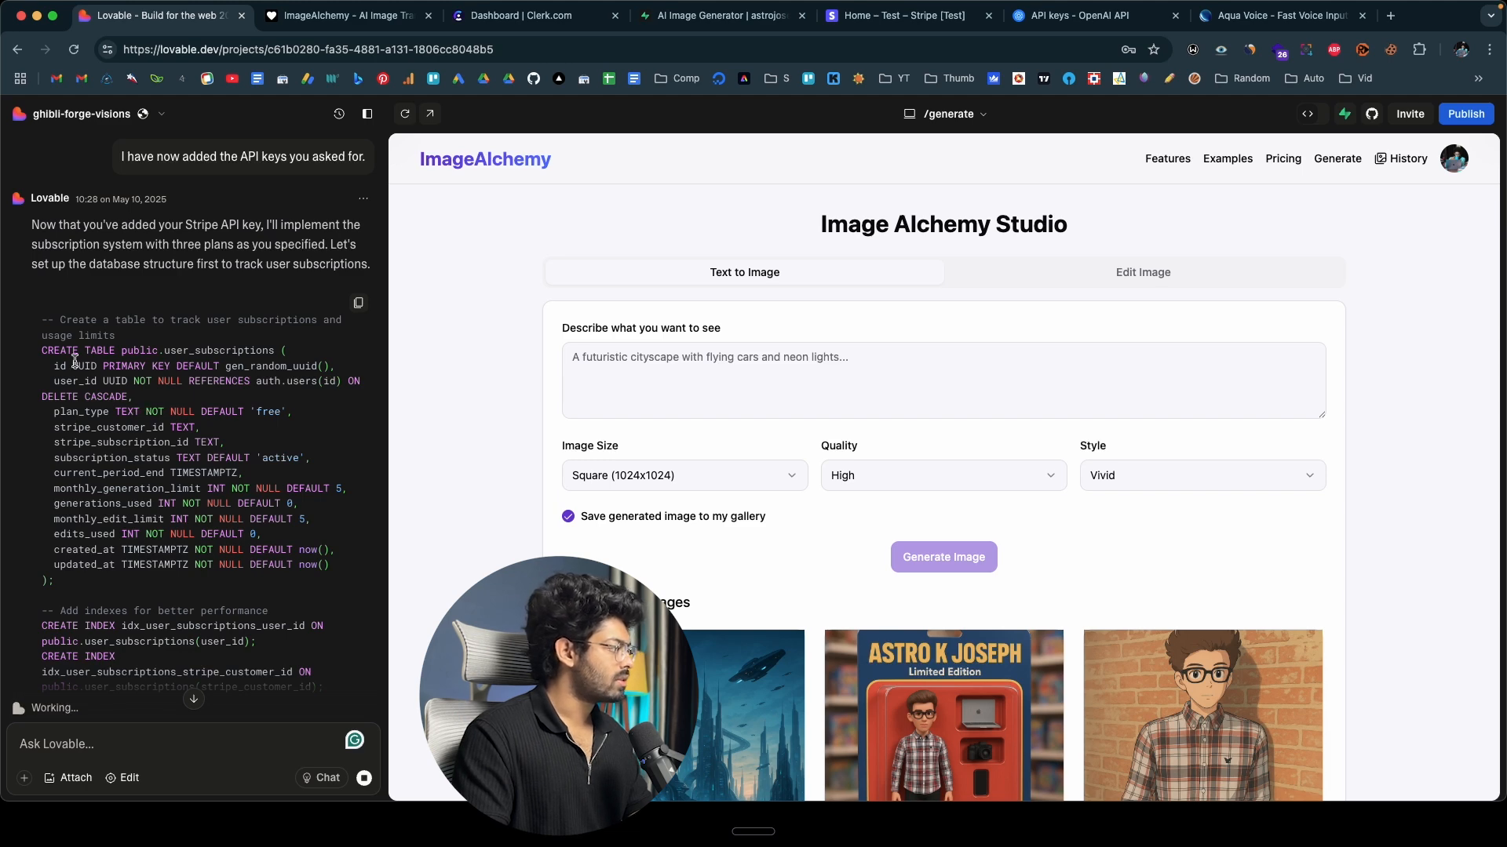
Review the proposed SQL for the user_subscriptions table, policies and usage-reset functions, and approve running it.
scroll(108, 514, "down", 3)
scroll(108, 514, "down", 1)
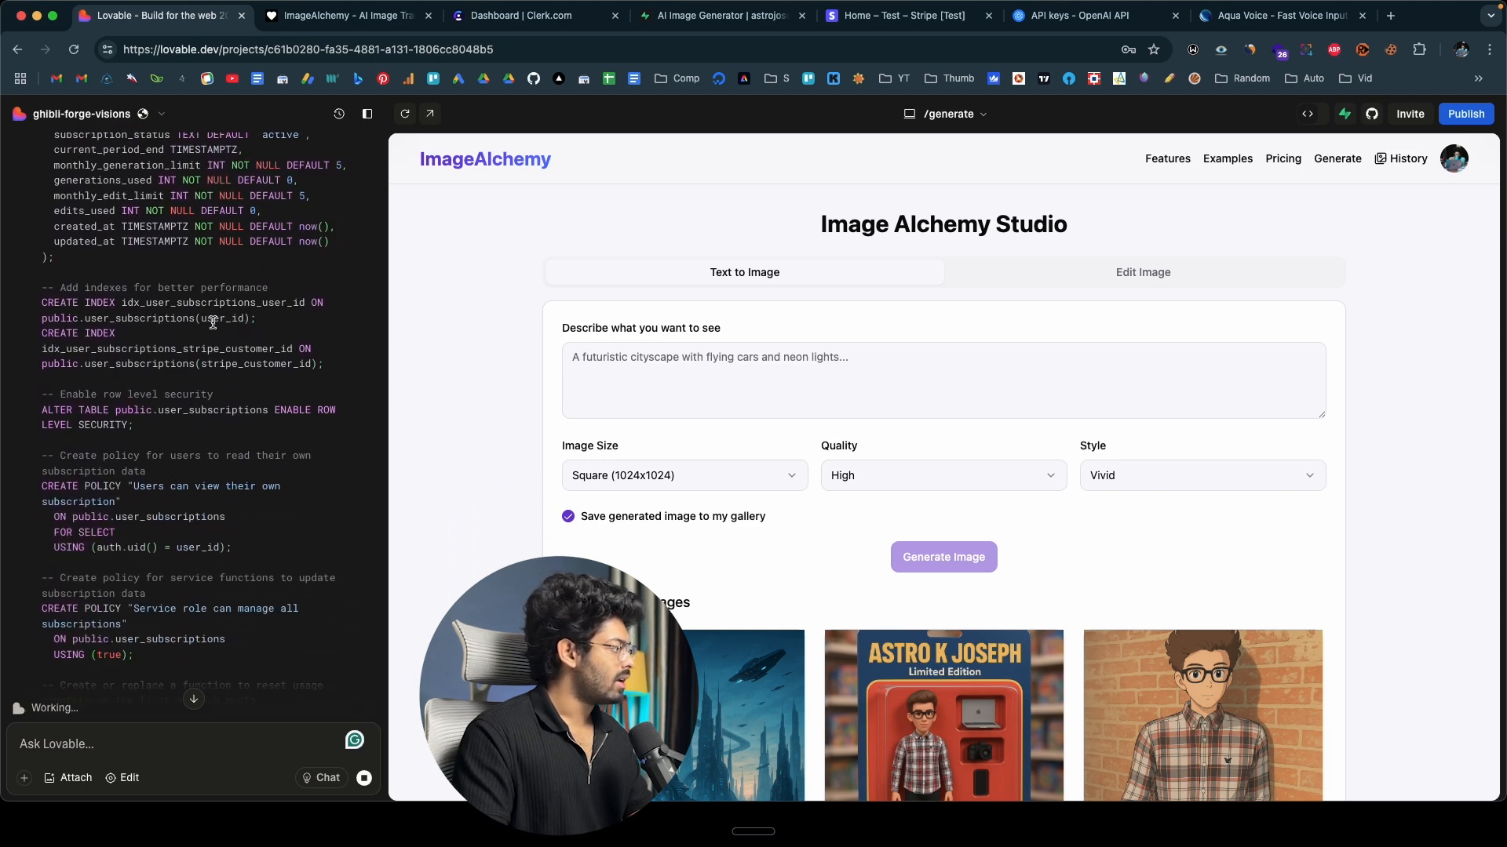
scroll(154, 345, "down", 1)
scroll(153, 345, "down", 5)
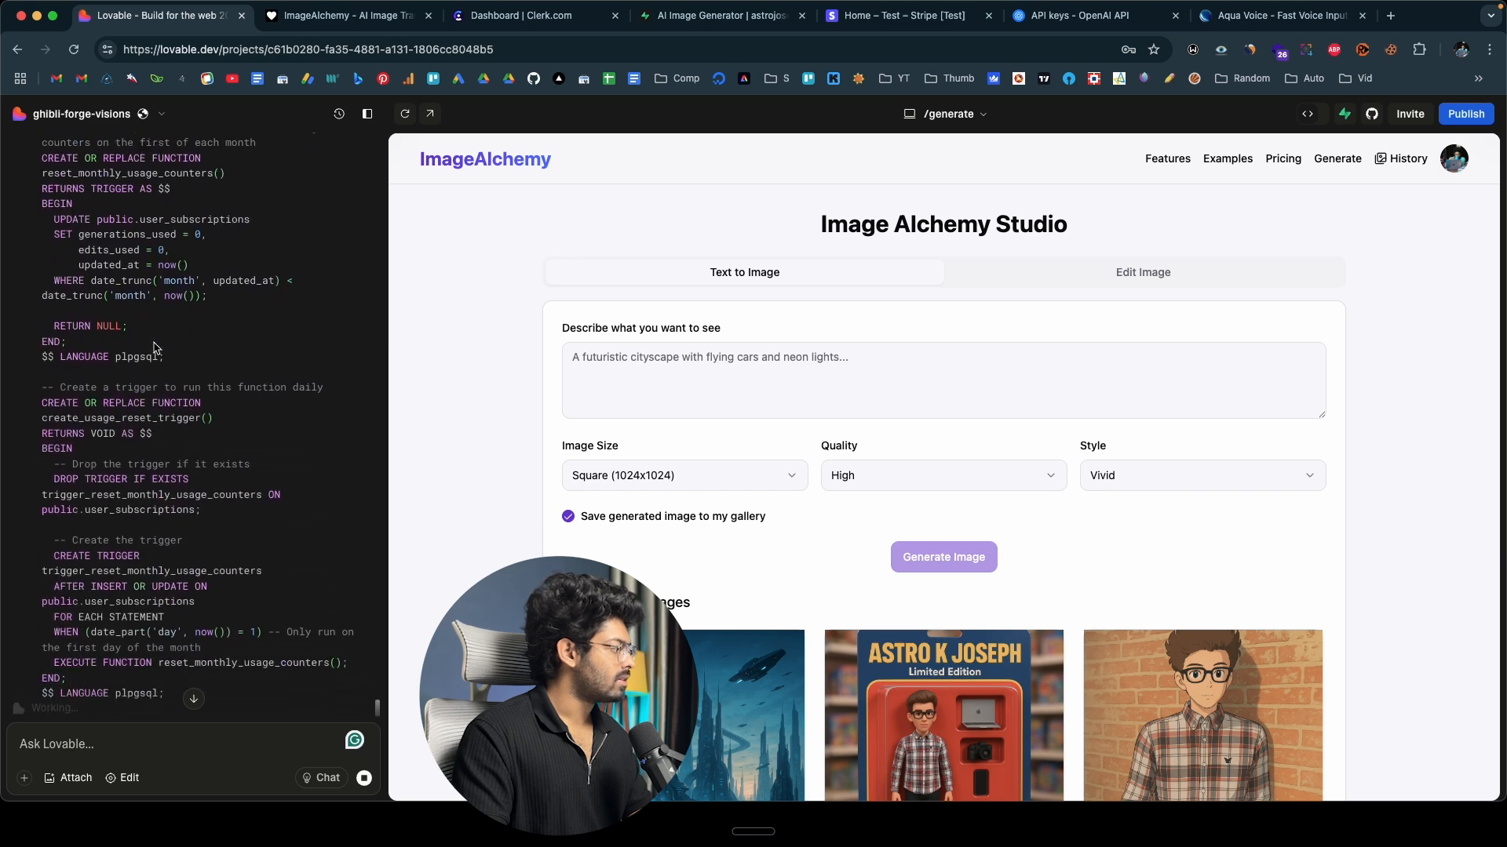
left_click(60, 697)
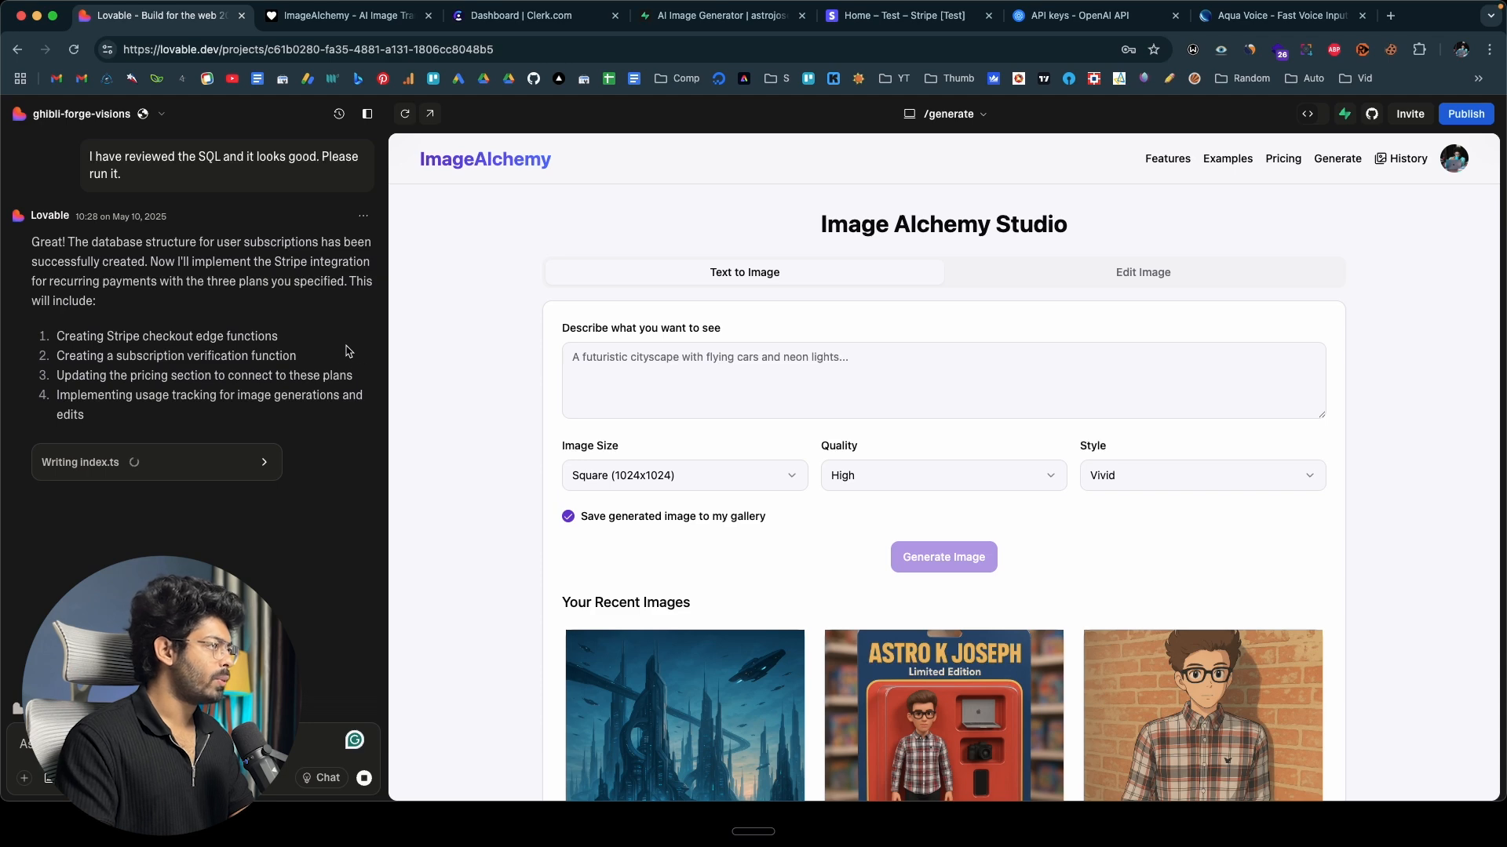
Switch to the Stripe test dashboard and create a recurring product named Pro at US$10.00, billed monthly.
left_click(926, 18)
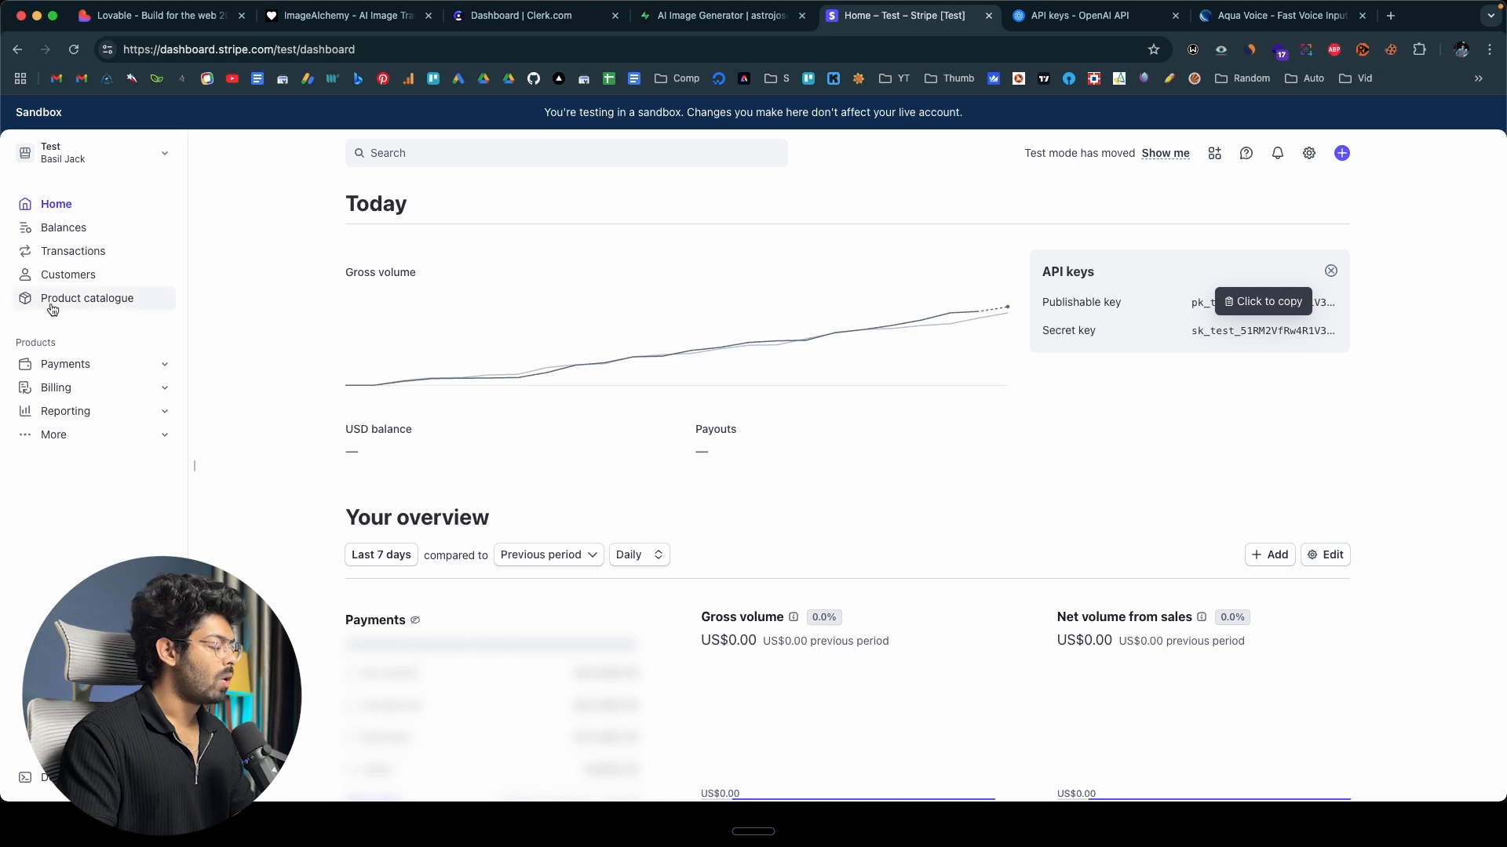
left_click(116, 306)
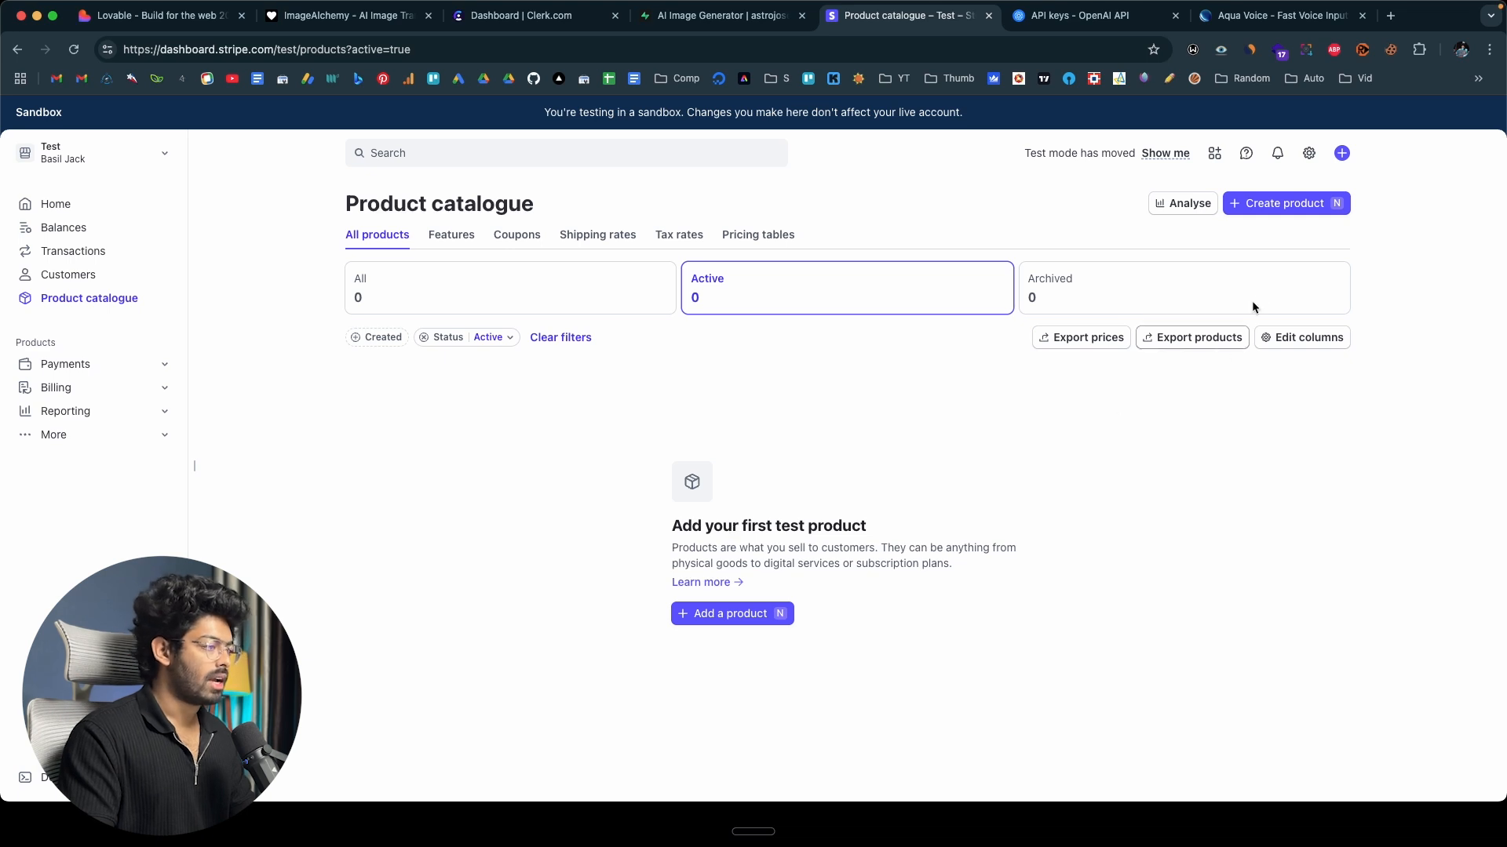
left_click(1287, 203)
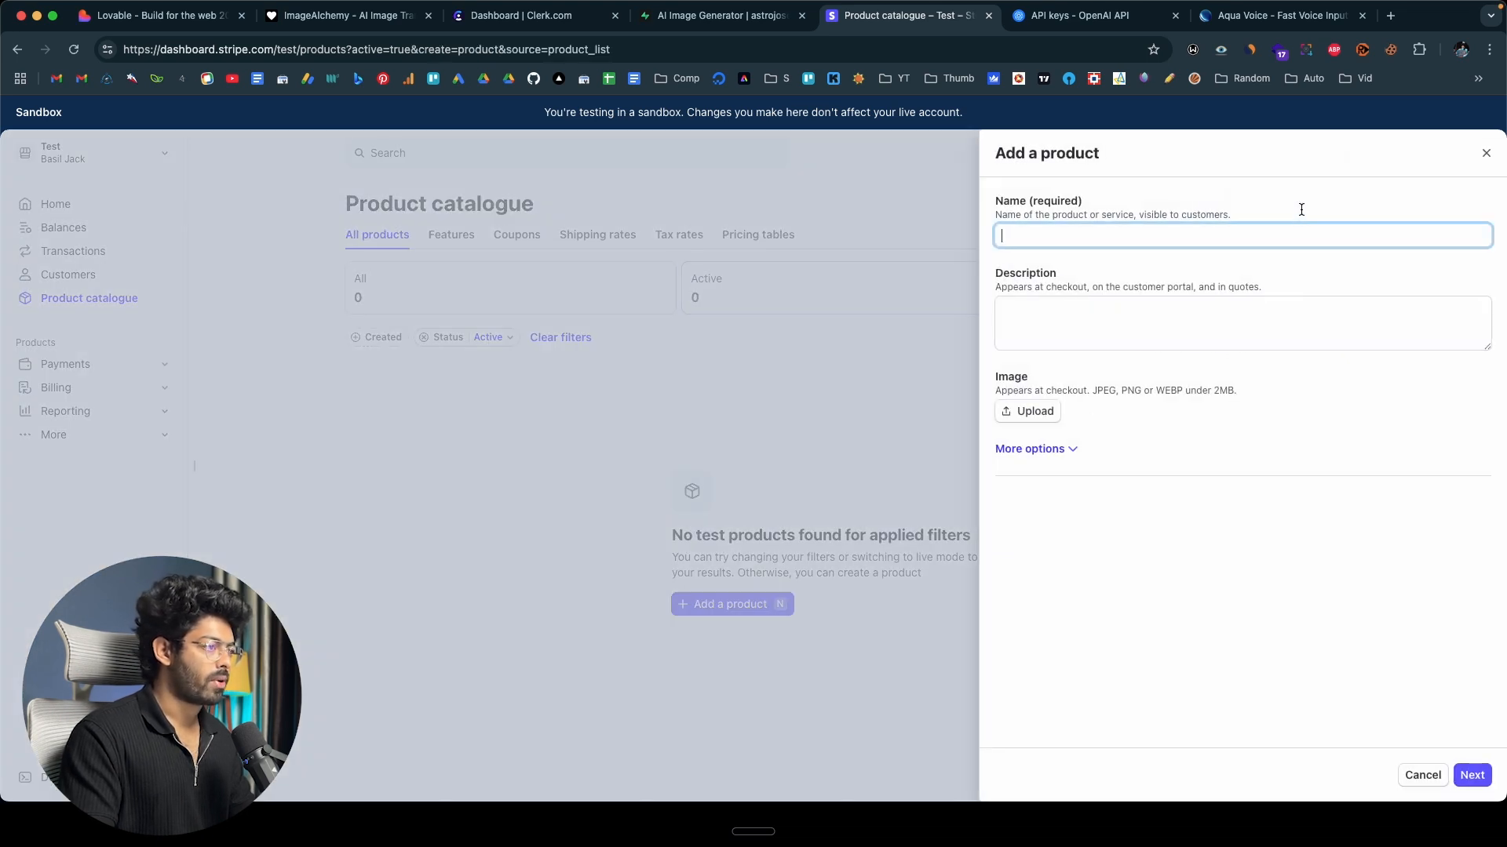
type("Pro")
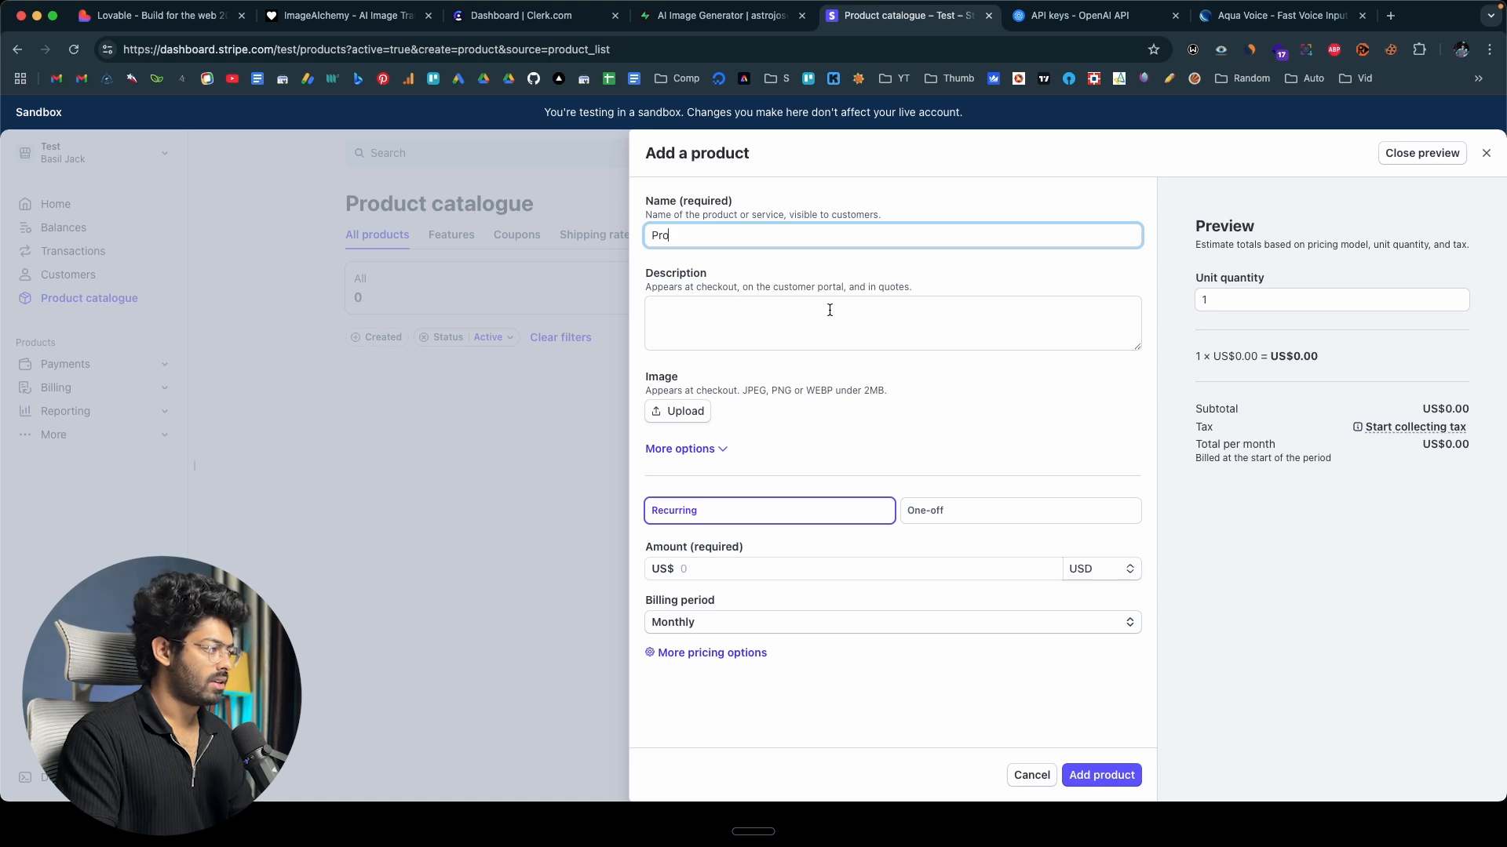
left_click(792, 566)
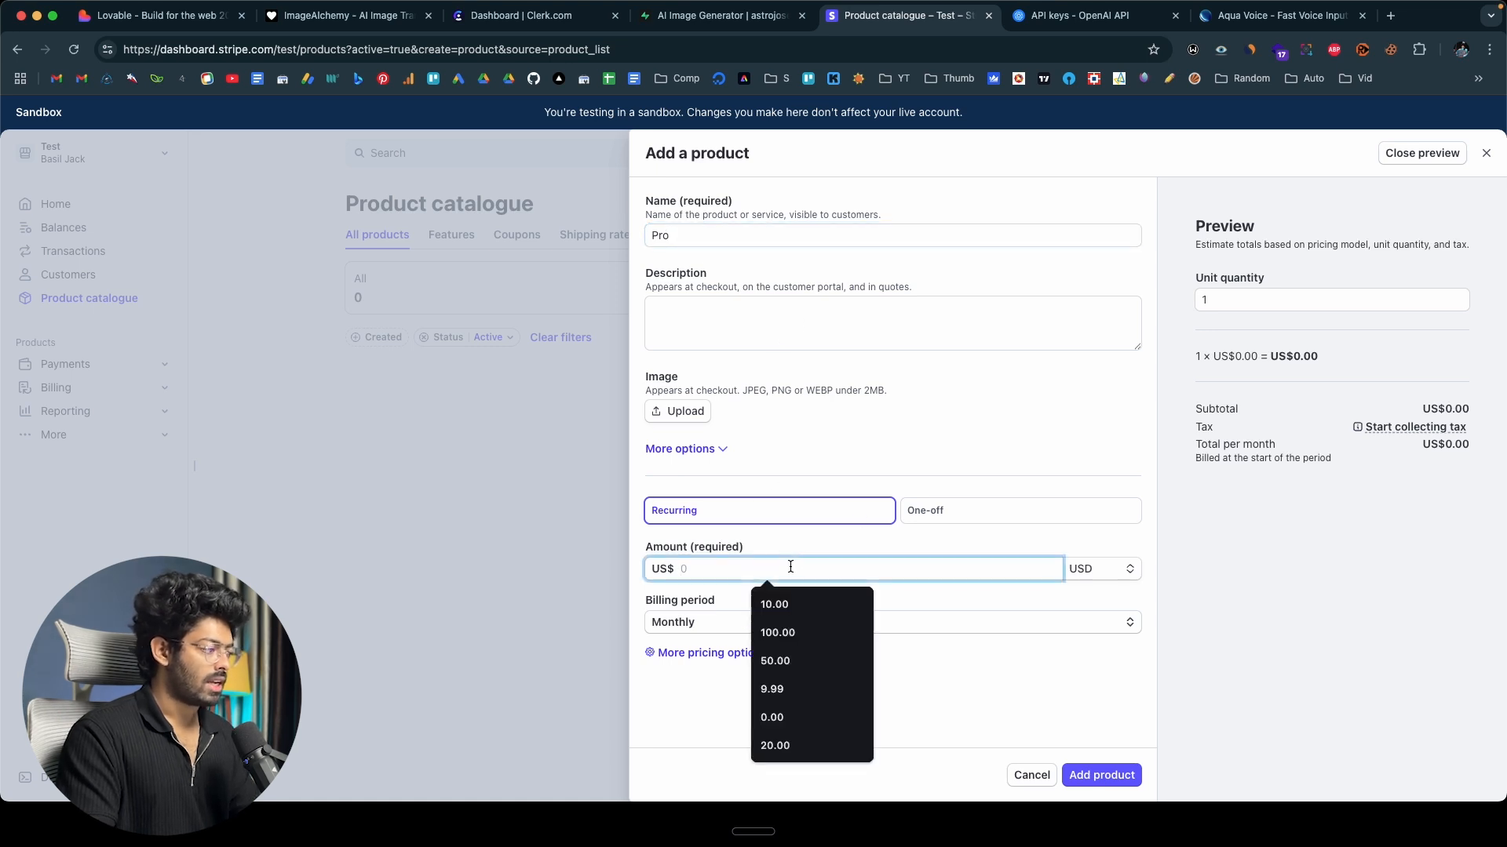
type("10")
left_click(888, 721)
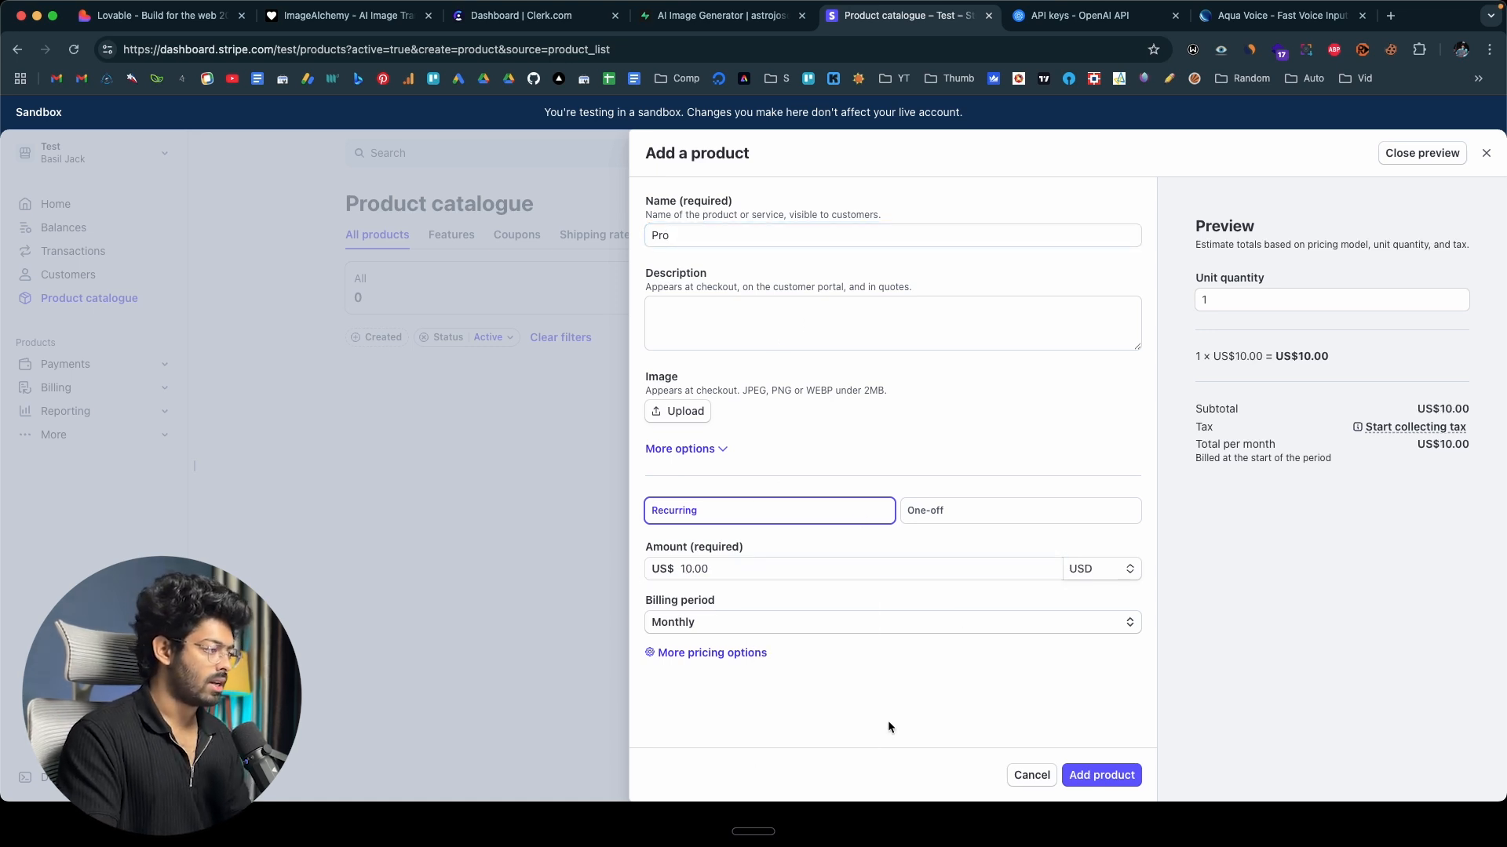
left_click(743, 624)
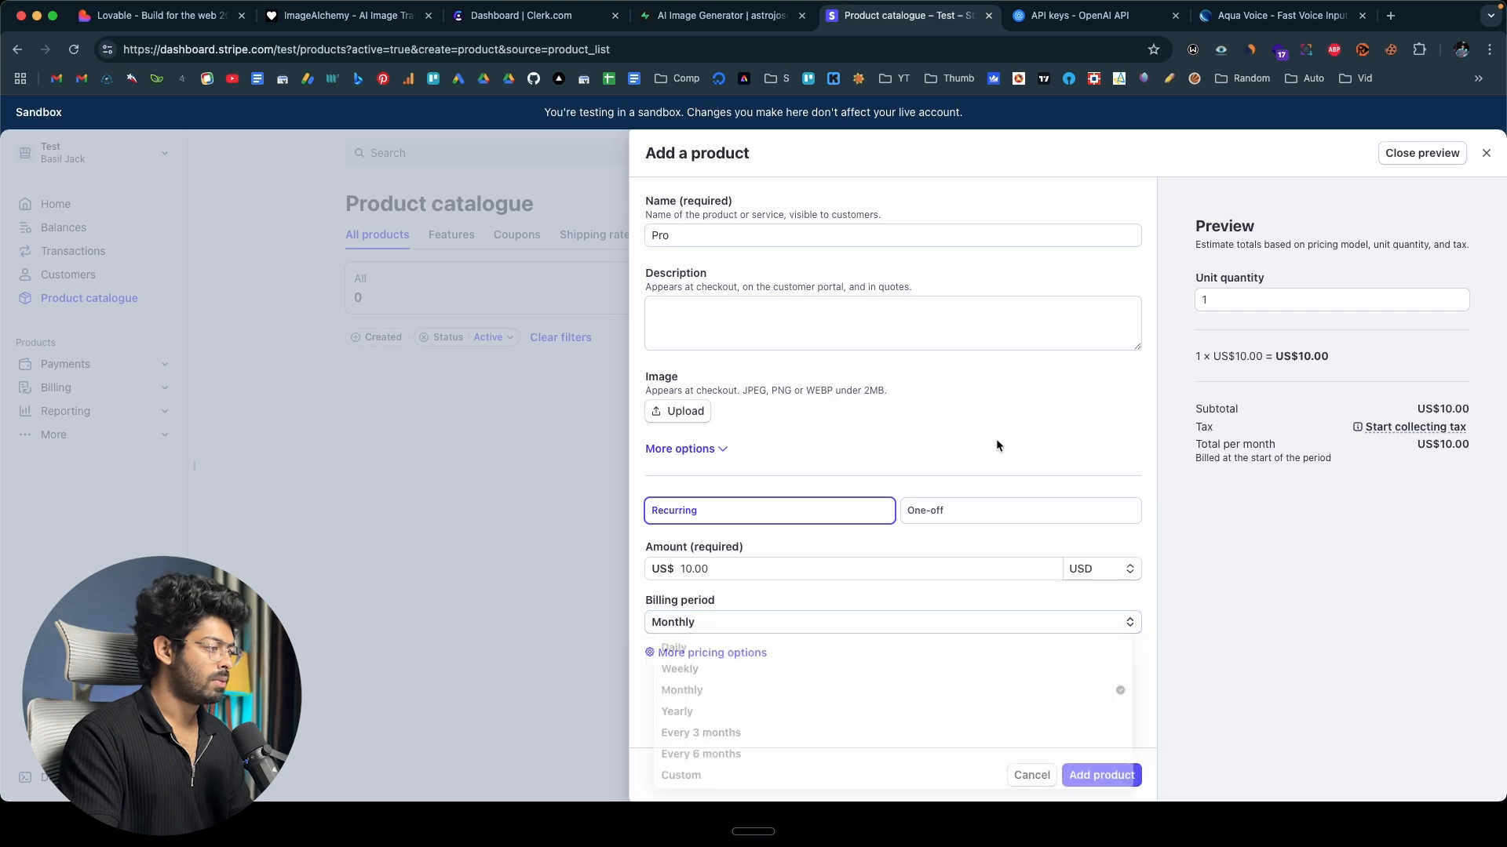
left_click(1096, 777)
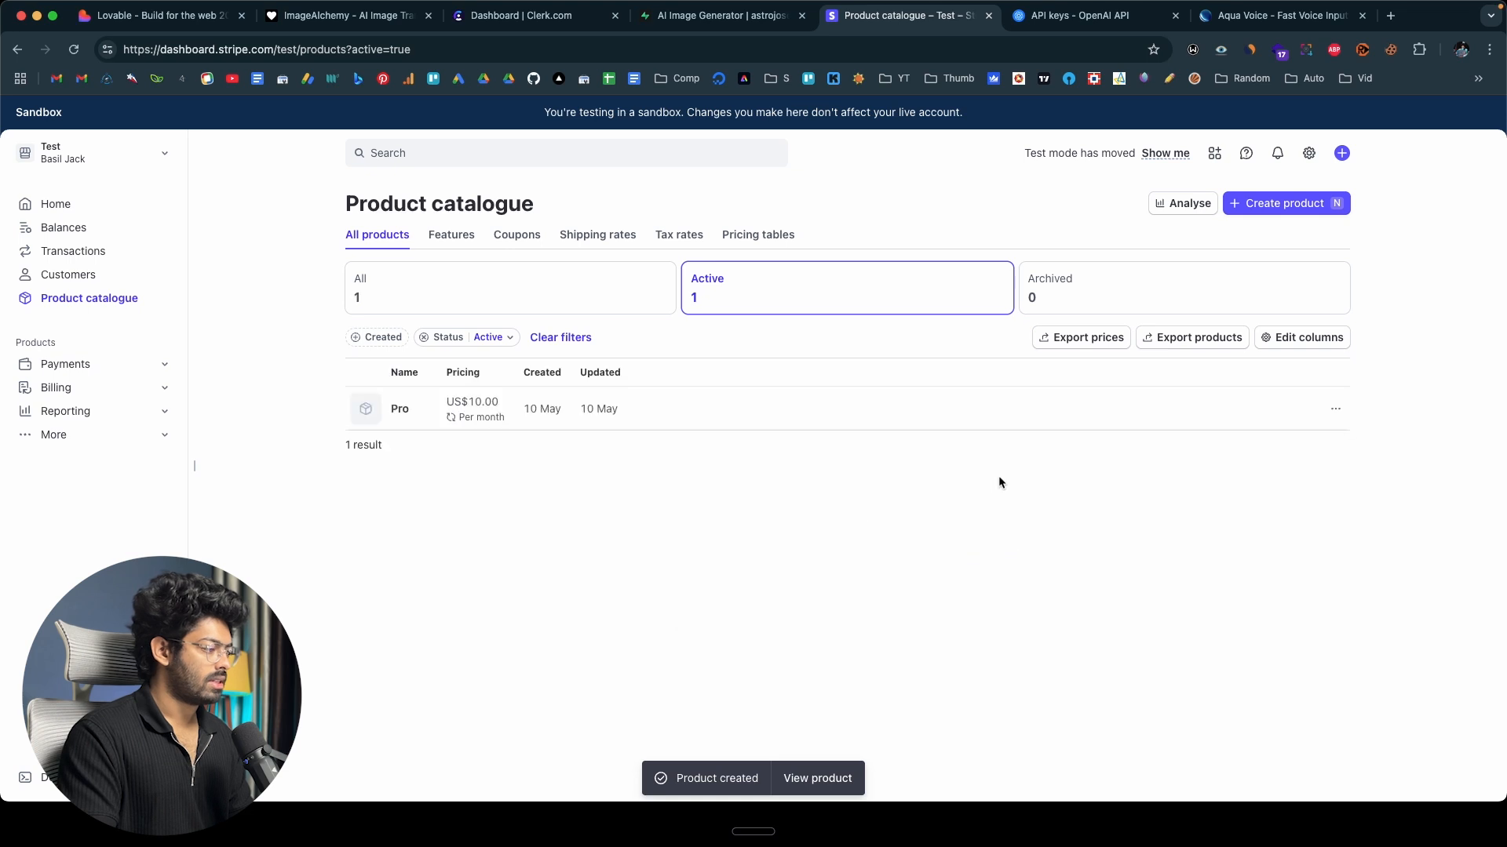
Create a second recurring product named Pro Plus in the catalogue at US$50.00, billed monthly.
left_click(1279, 204)
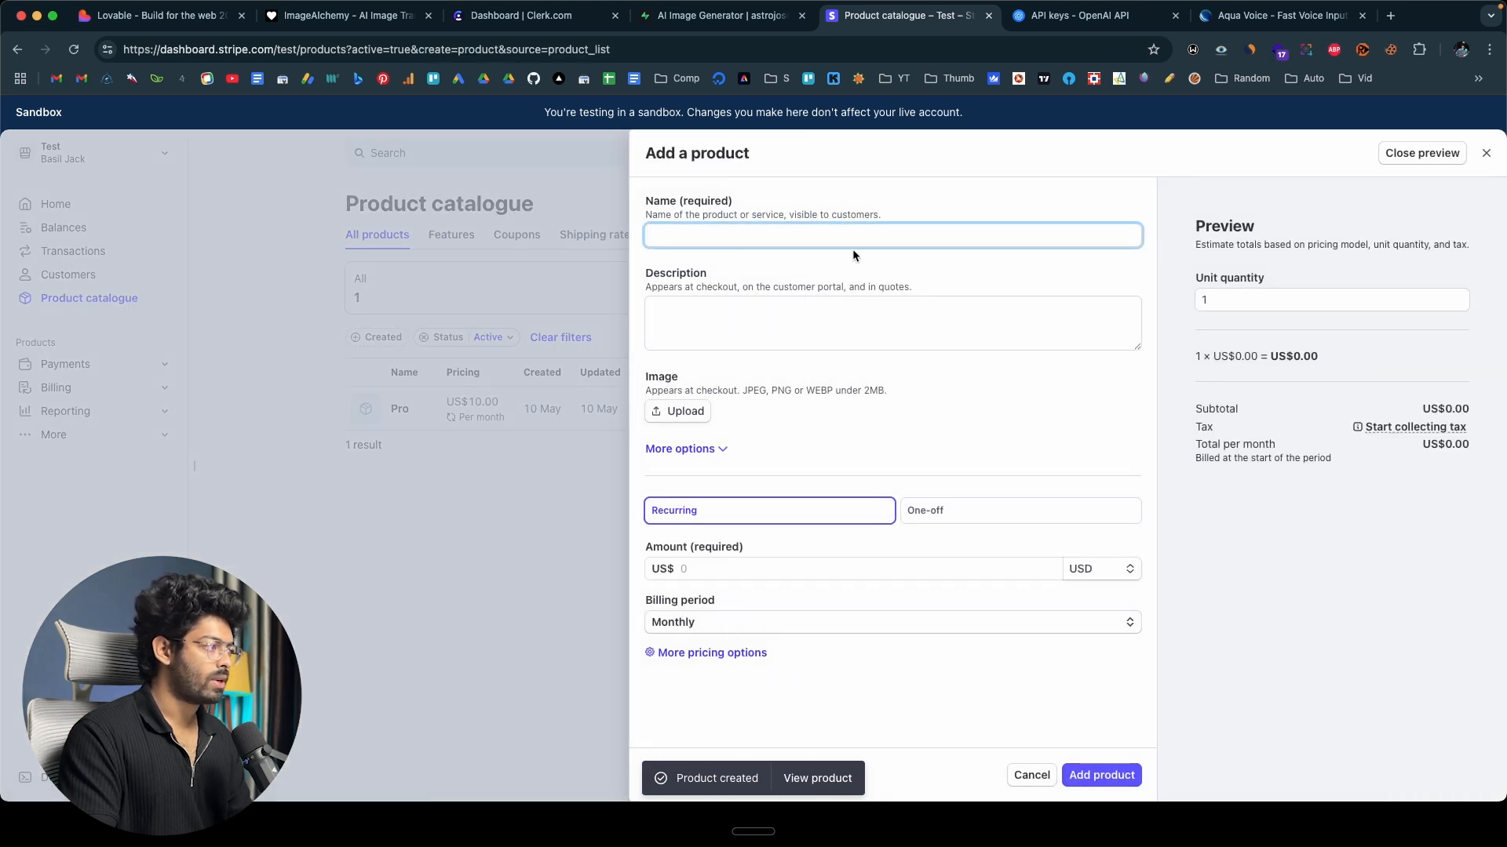
type("Pro Plus")
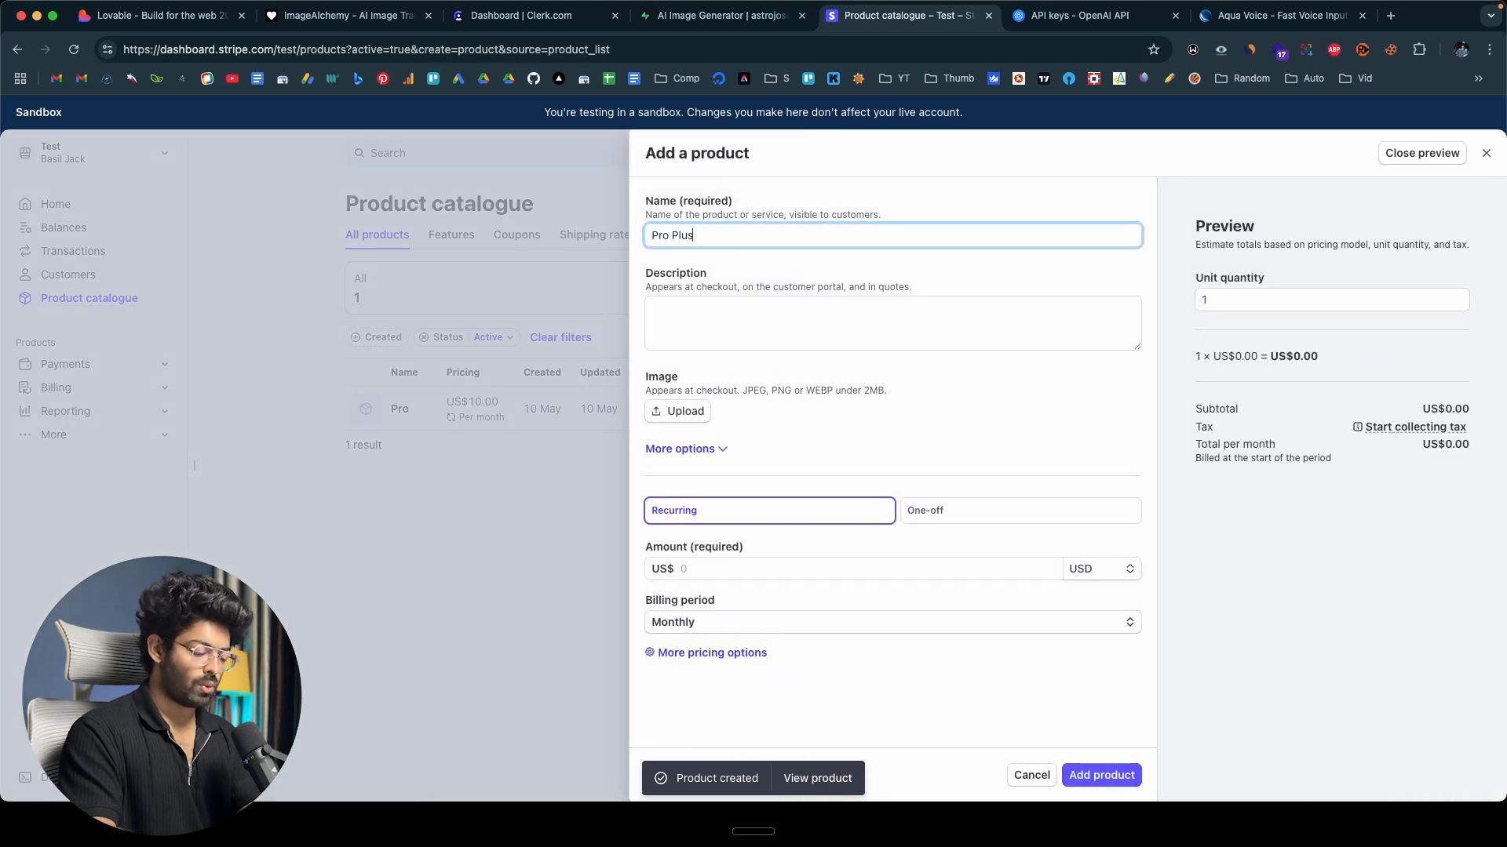
left_click(703, 571)
type("50.00")
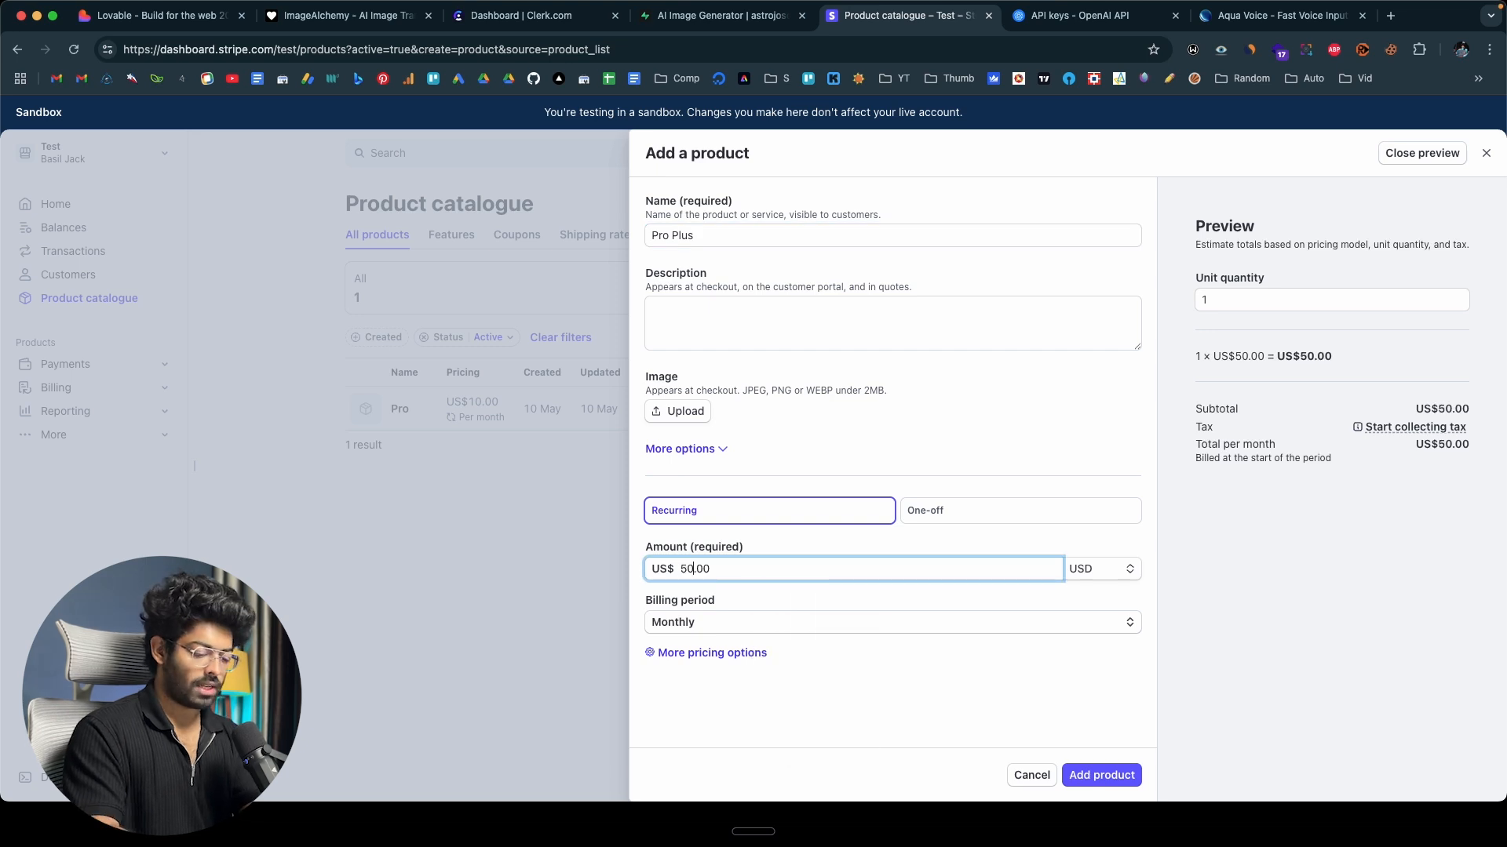
left_click(1095, 774)
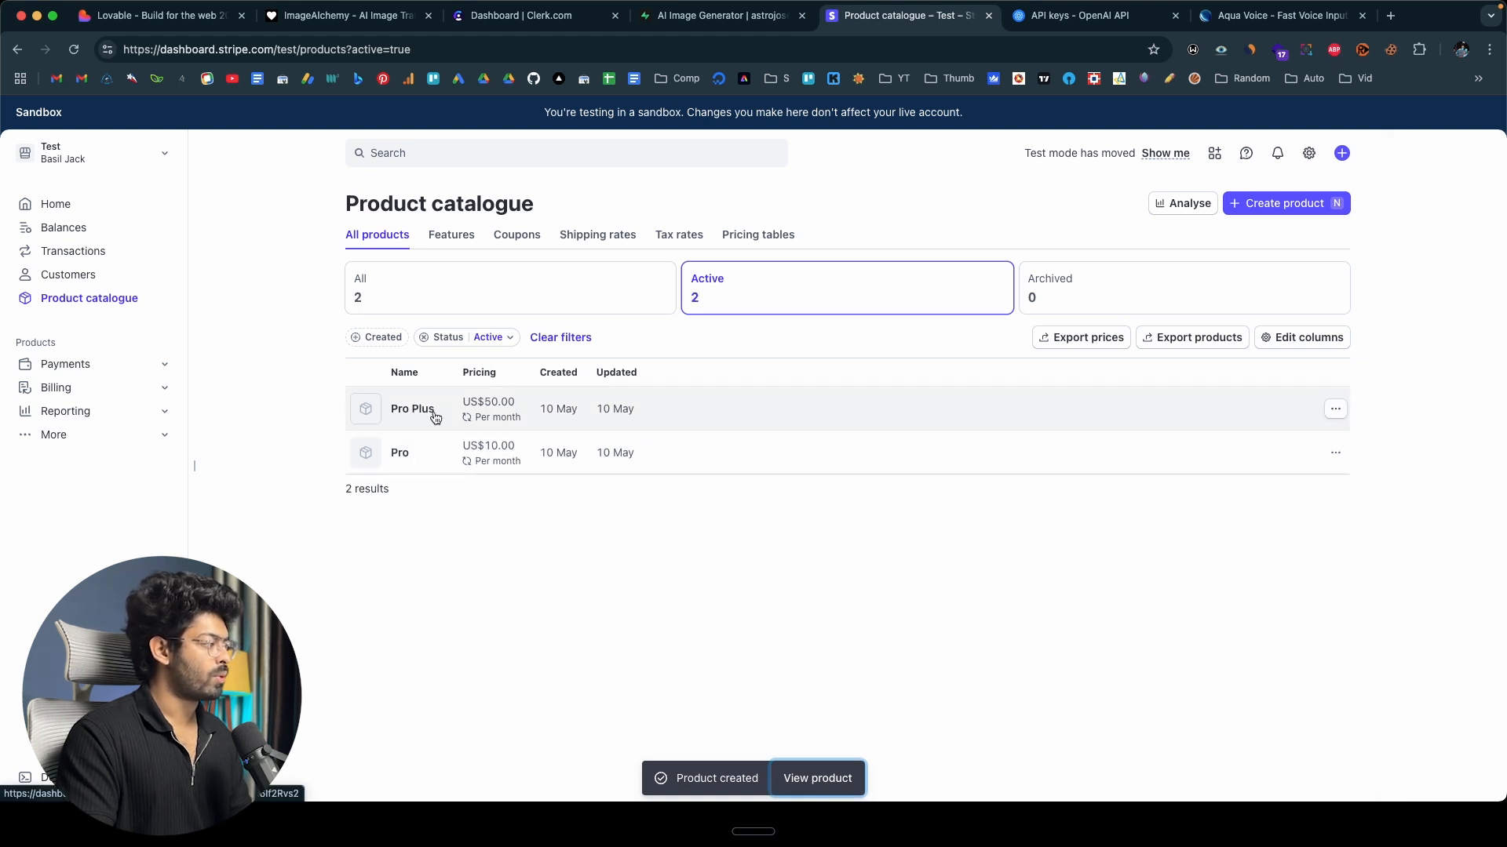
Open the Pro product to view its price options, and read Lovable's summary of the subscription implementation.
left_click(399, 455)
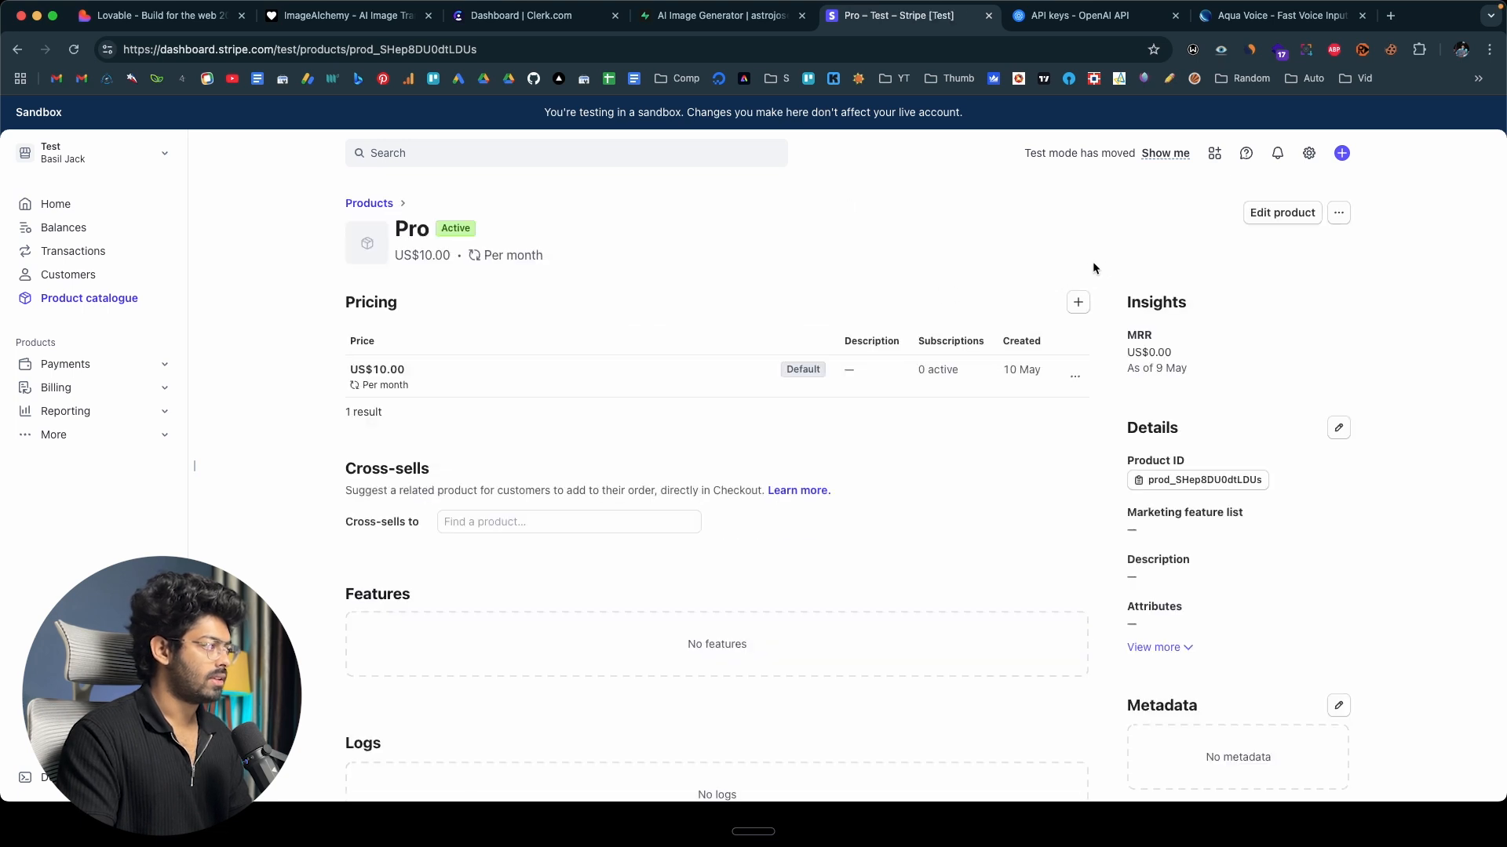
left_click(1075, 379)
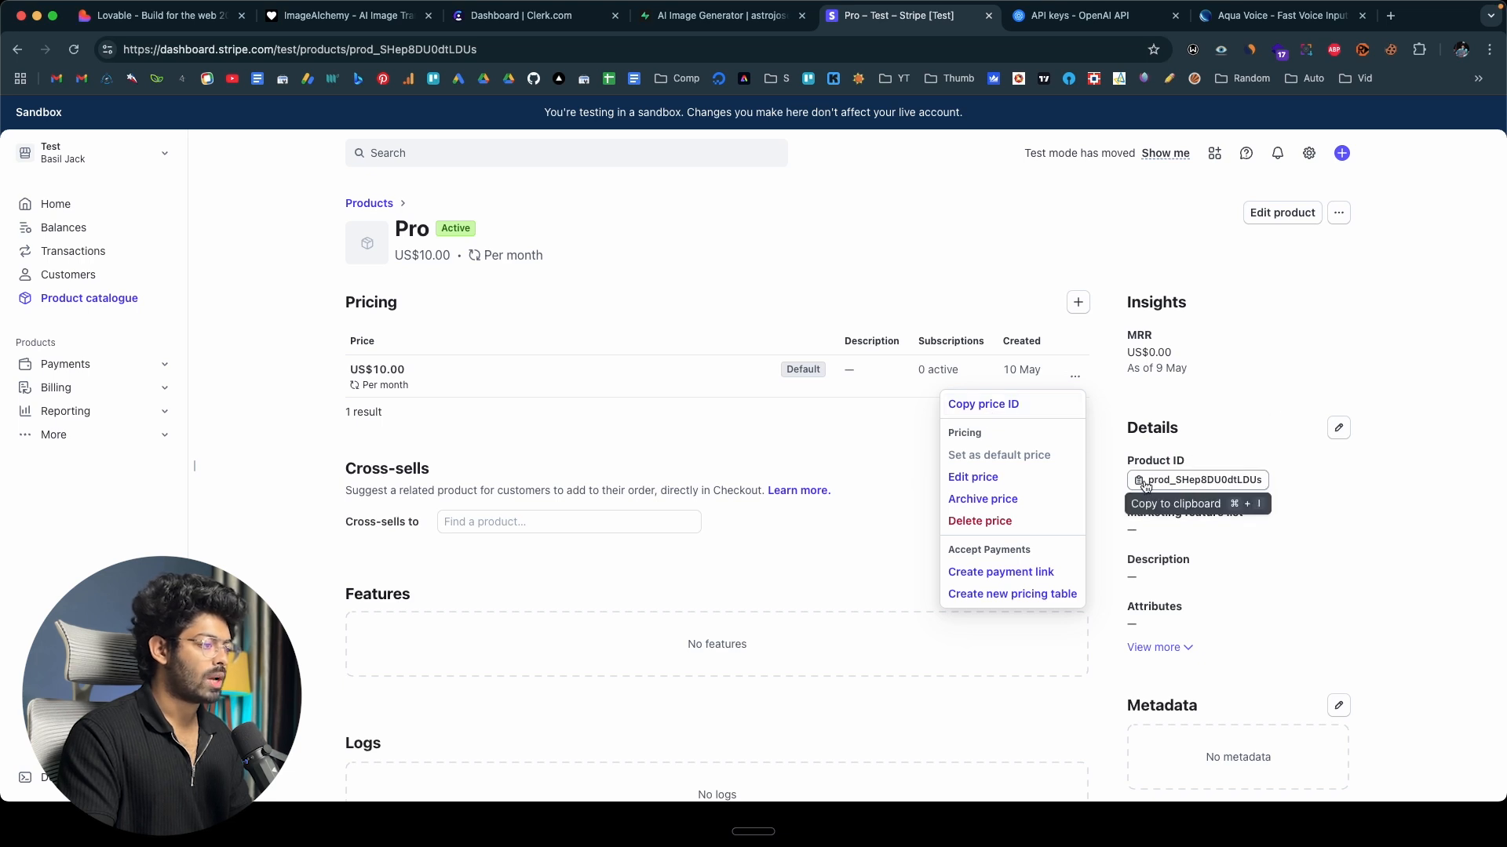
left_click(638, 441)
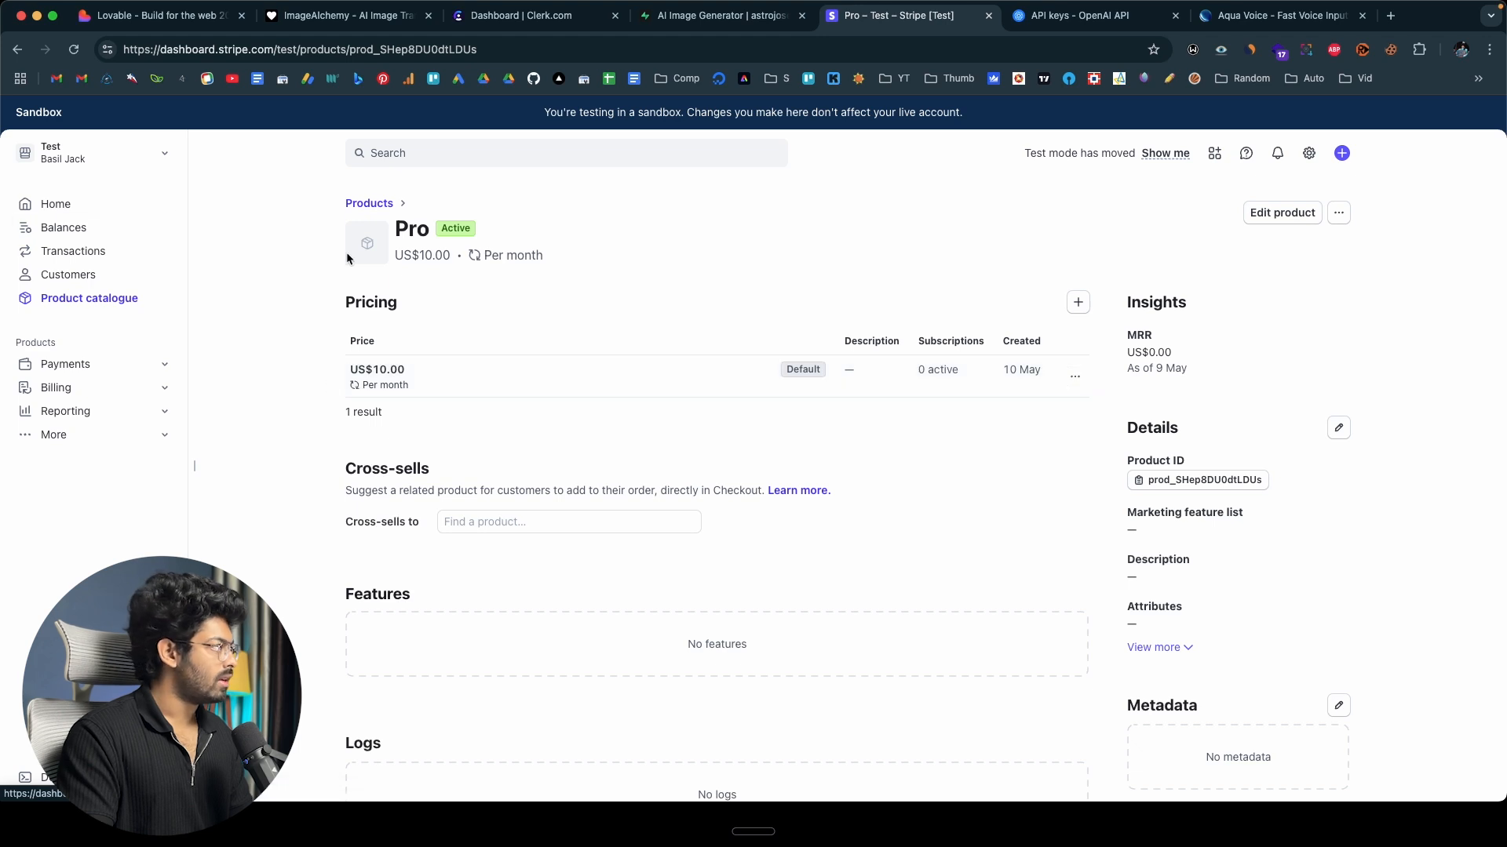
left_click(176, 16)
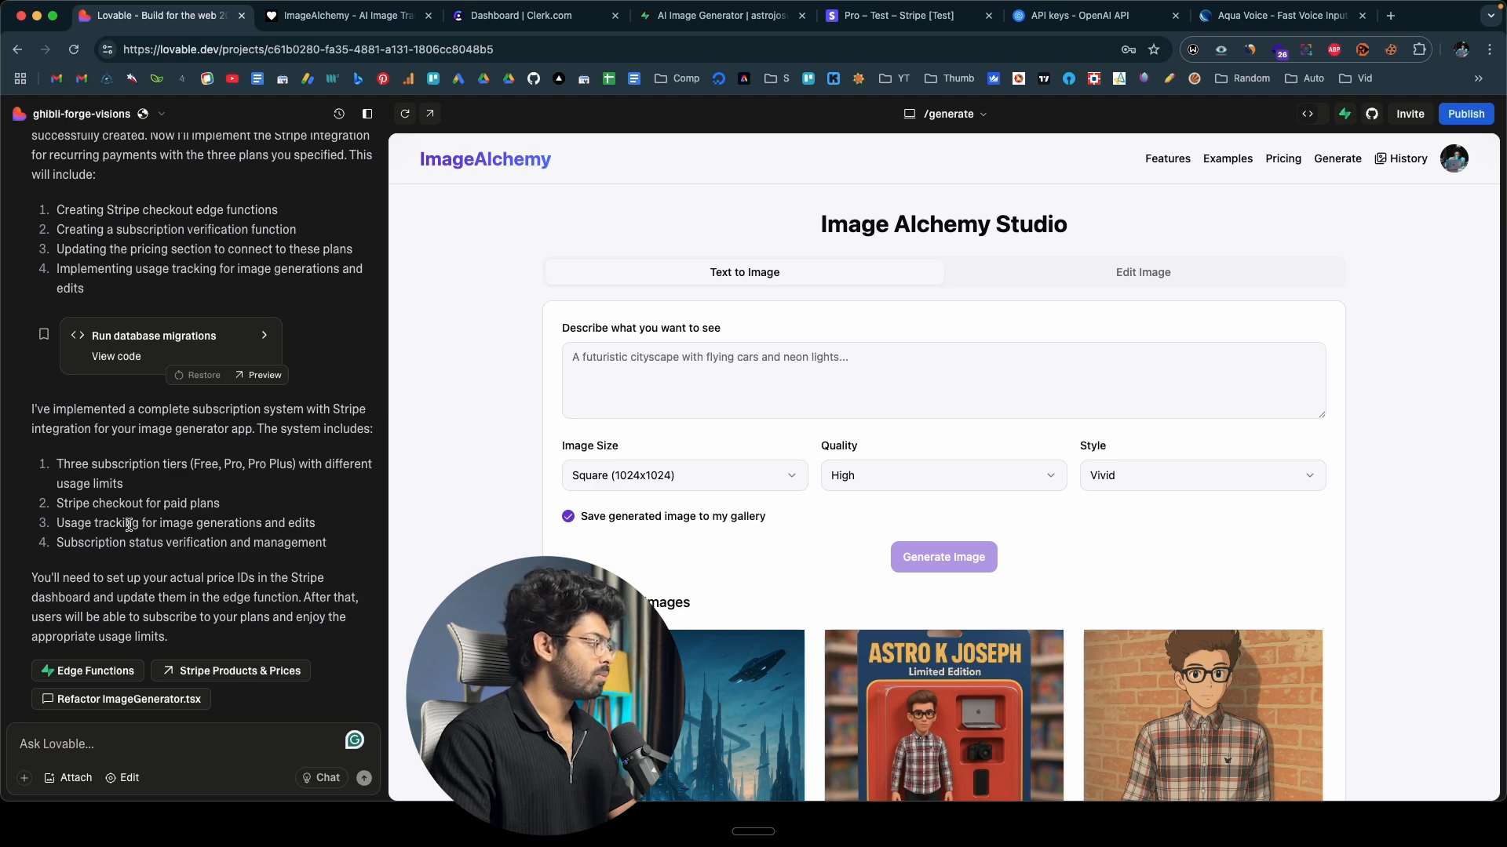
Copy the price ID of the Pro product's monthly price in Stripe.
left_click(917, 21)
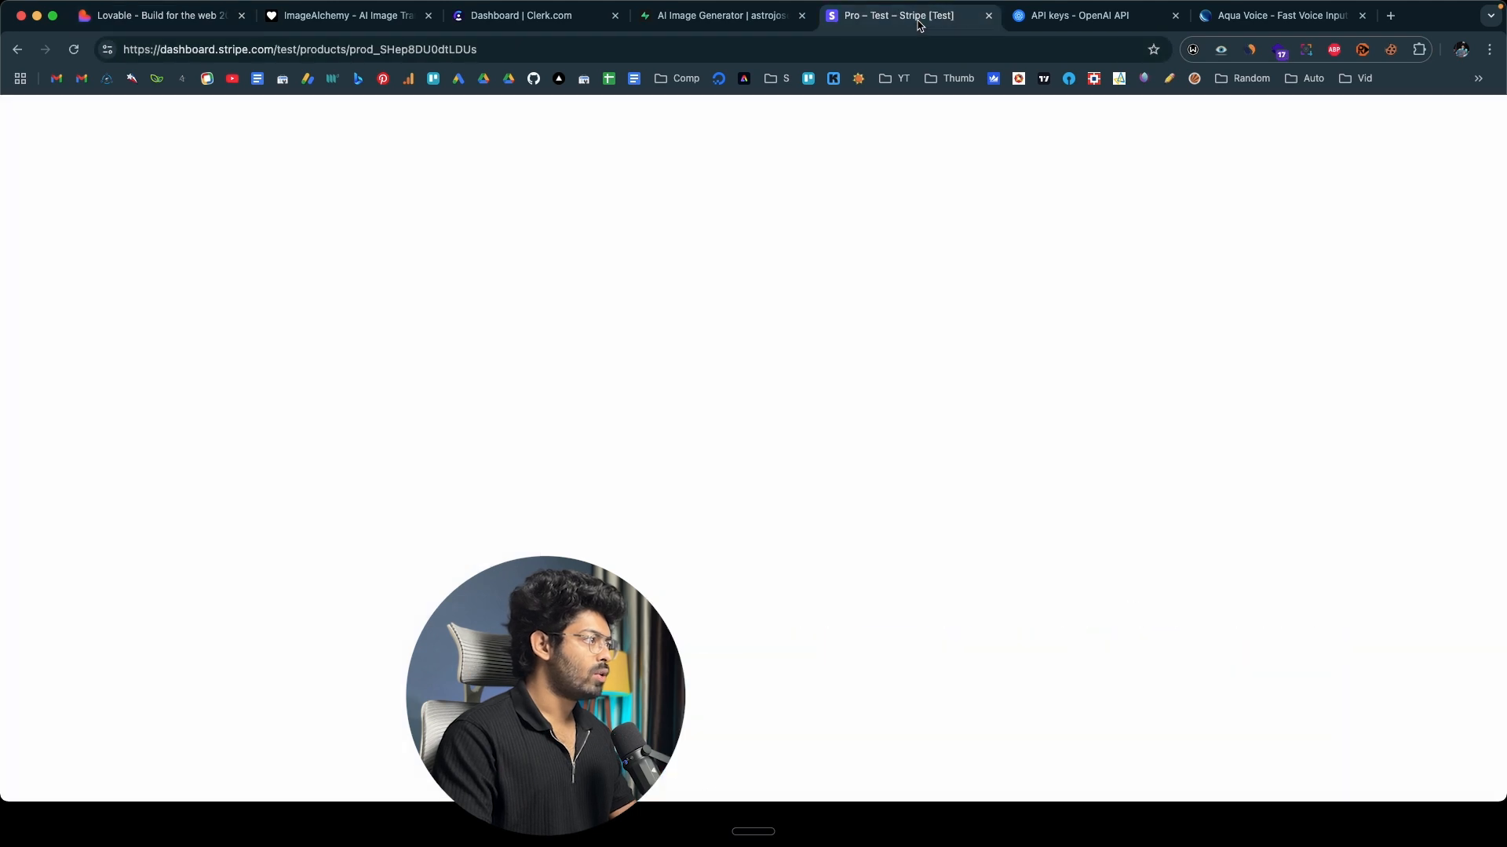
left_click(1075, 377)
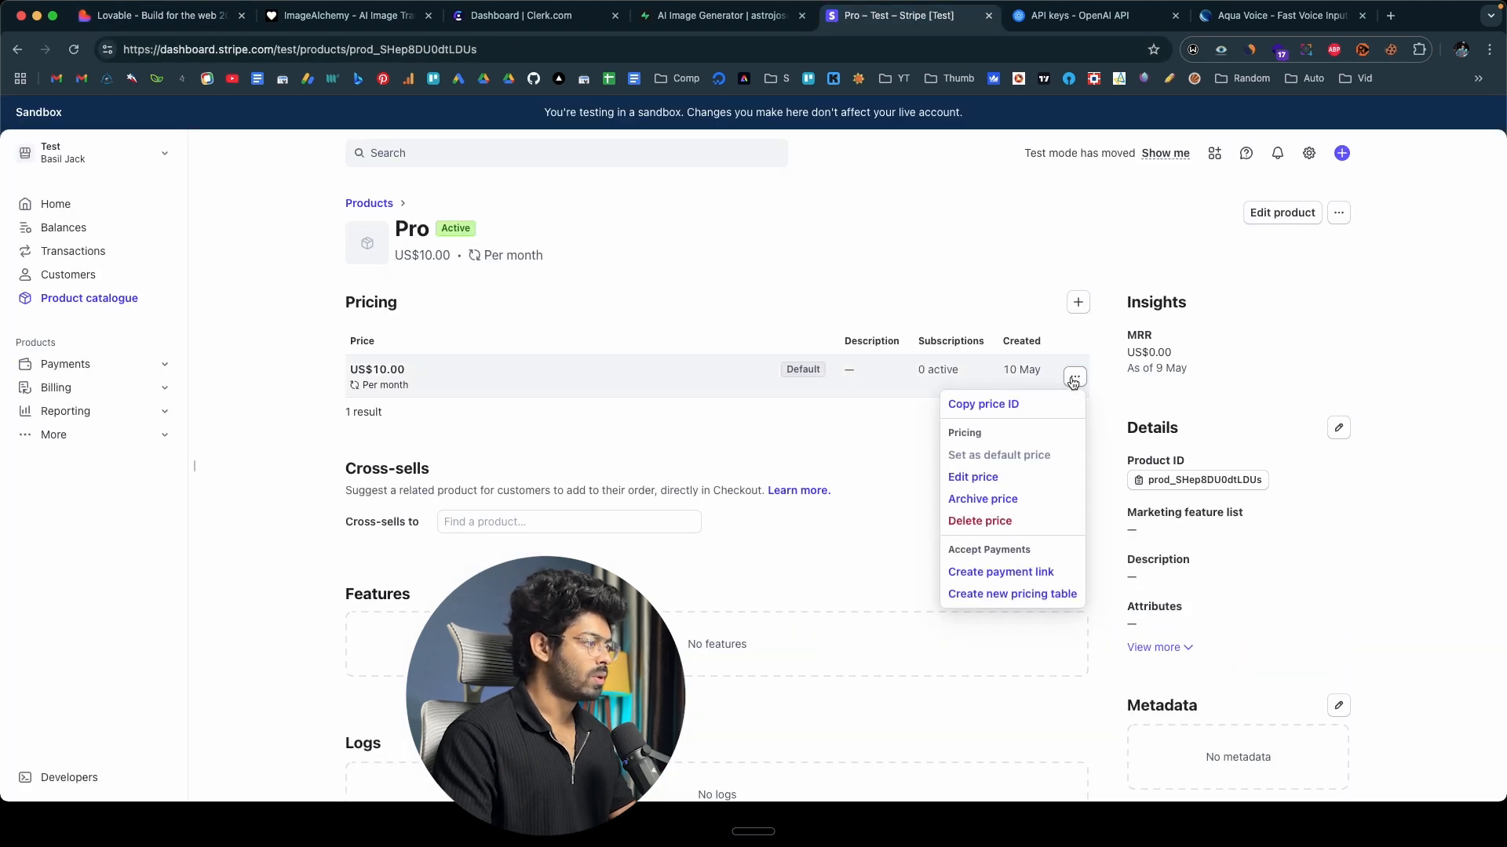
left_click(1014, 405)
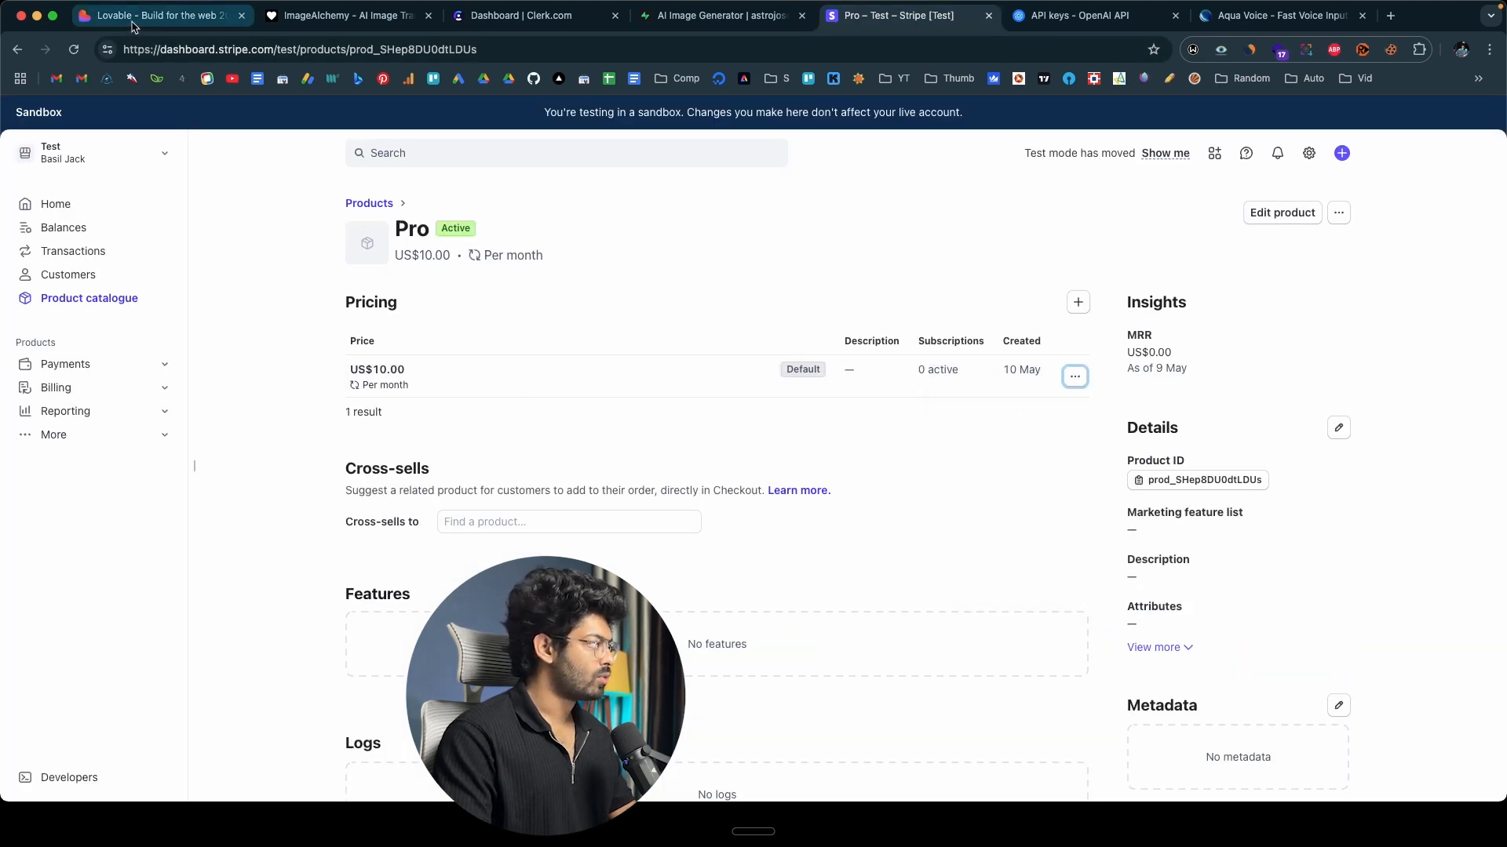
In Lovable, begin a prompt with "These are the price IDs:", add the copied ID after "Pro -", and start a "Pro Plus -" line.
left_click(157, 16)
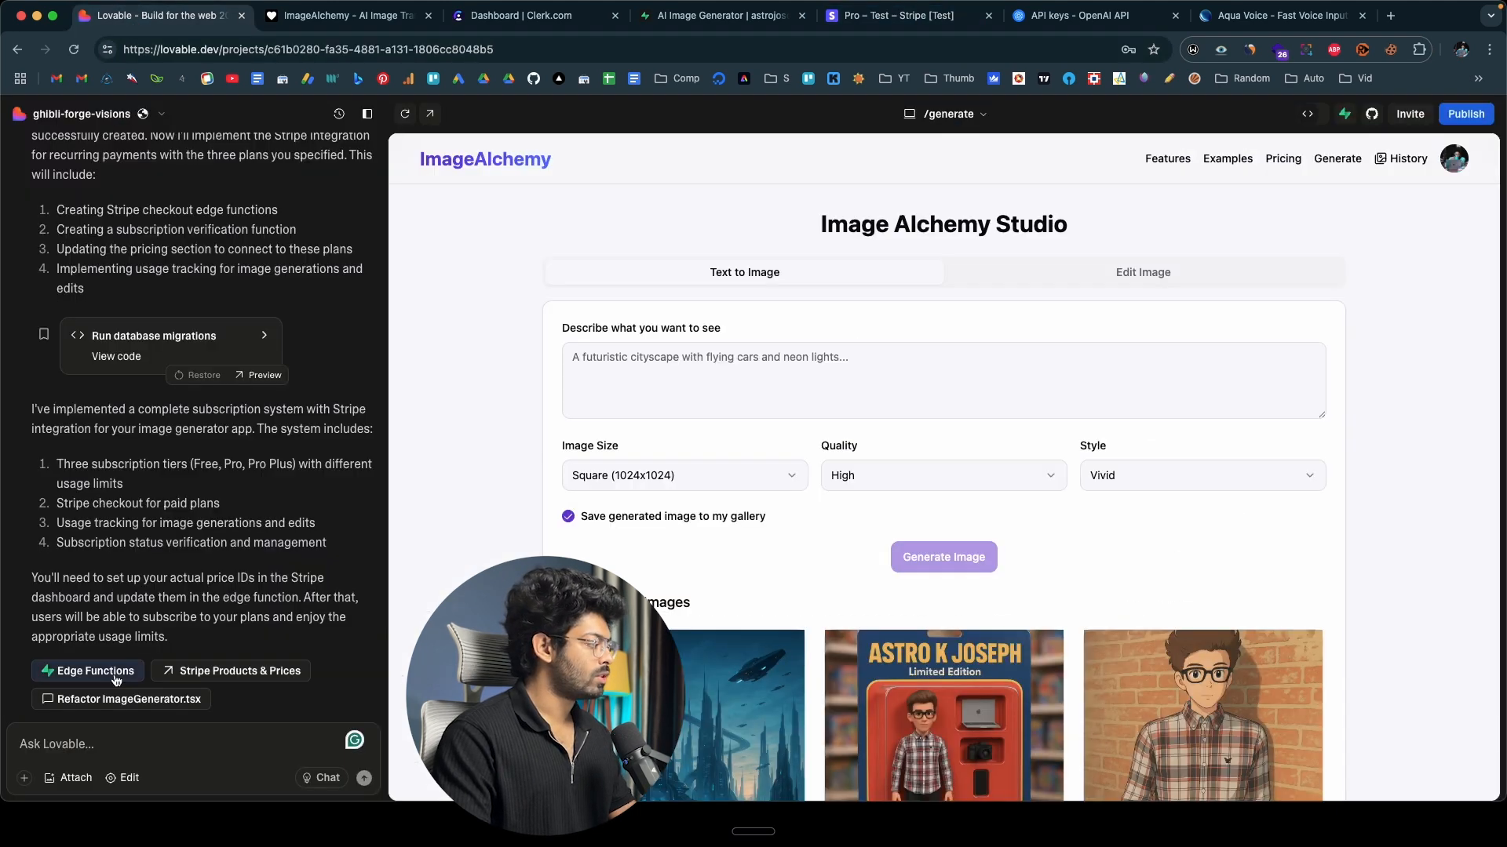
left_click(39, 741)
type("These are the price IDs:")
key("shift+Return")
key("shift+Return")
type("Pro - price_1RN5VpRw4R1V3jxnIUGuXXDE")
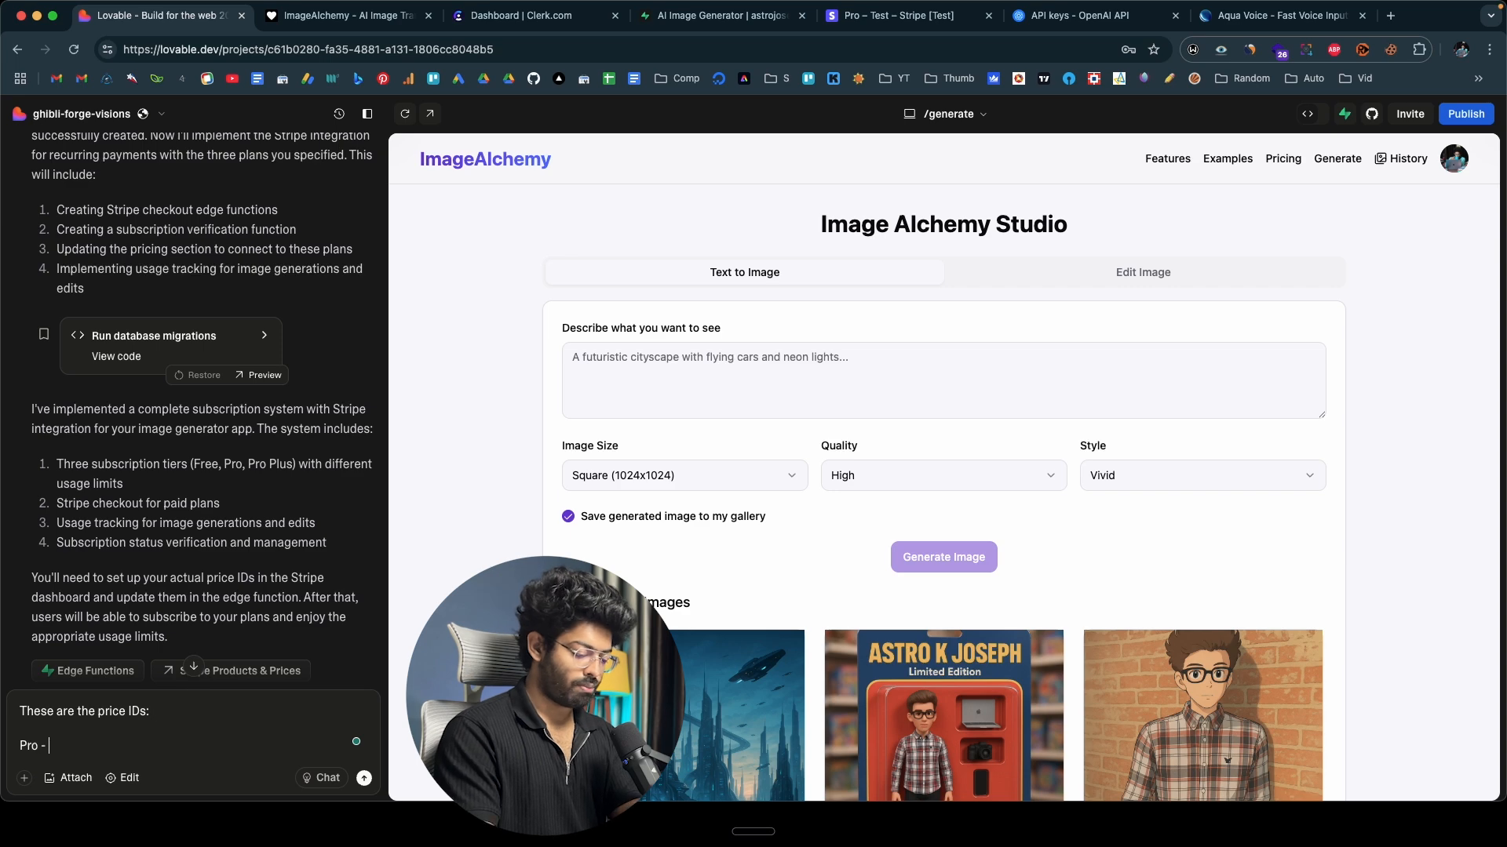
key("super+v")
key("shift+Return")
type("Pro Plus -")
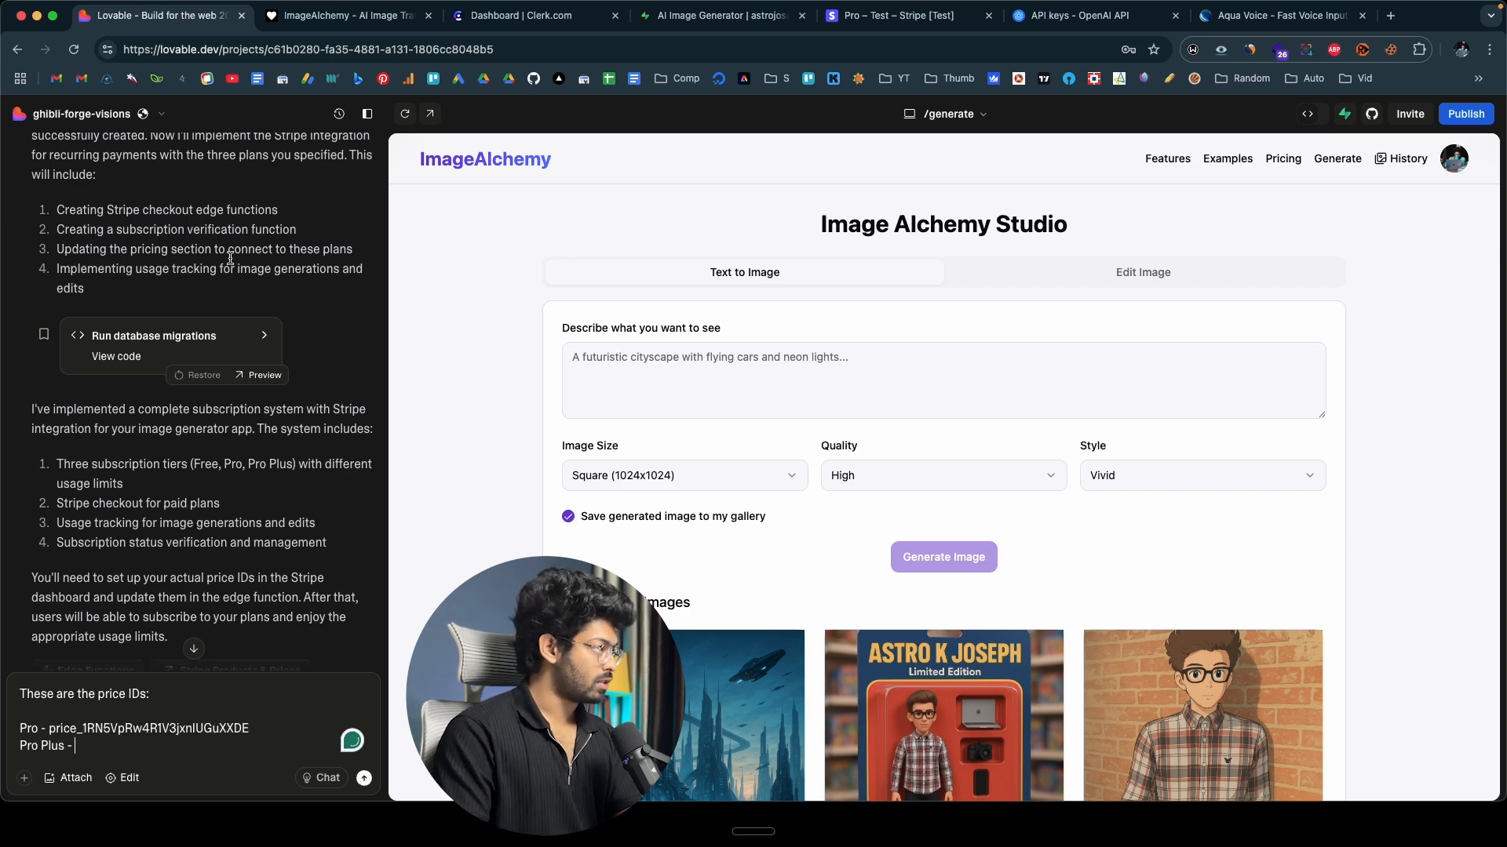
Copy the Pro Plus product's price ID from Stripe and add it to the "Pro Plus -" line of the Lovable prompt.
key("ctrl+Tab")
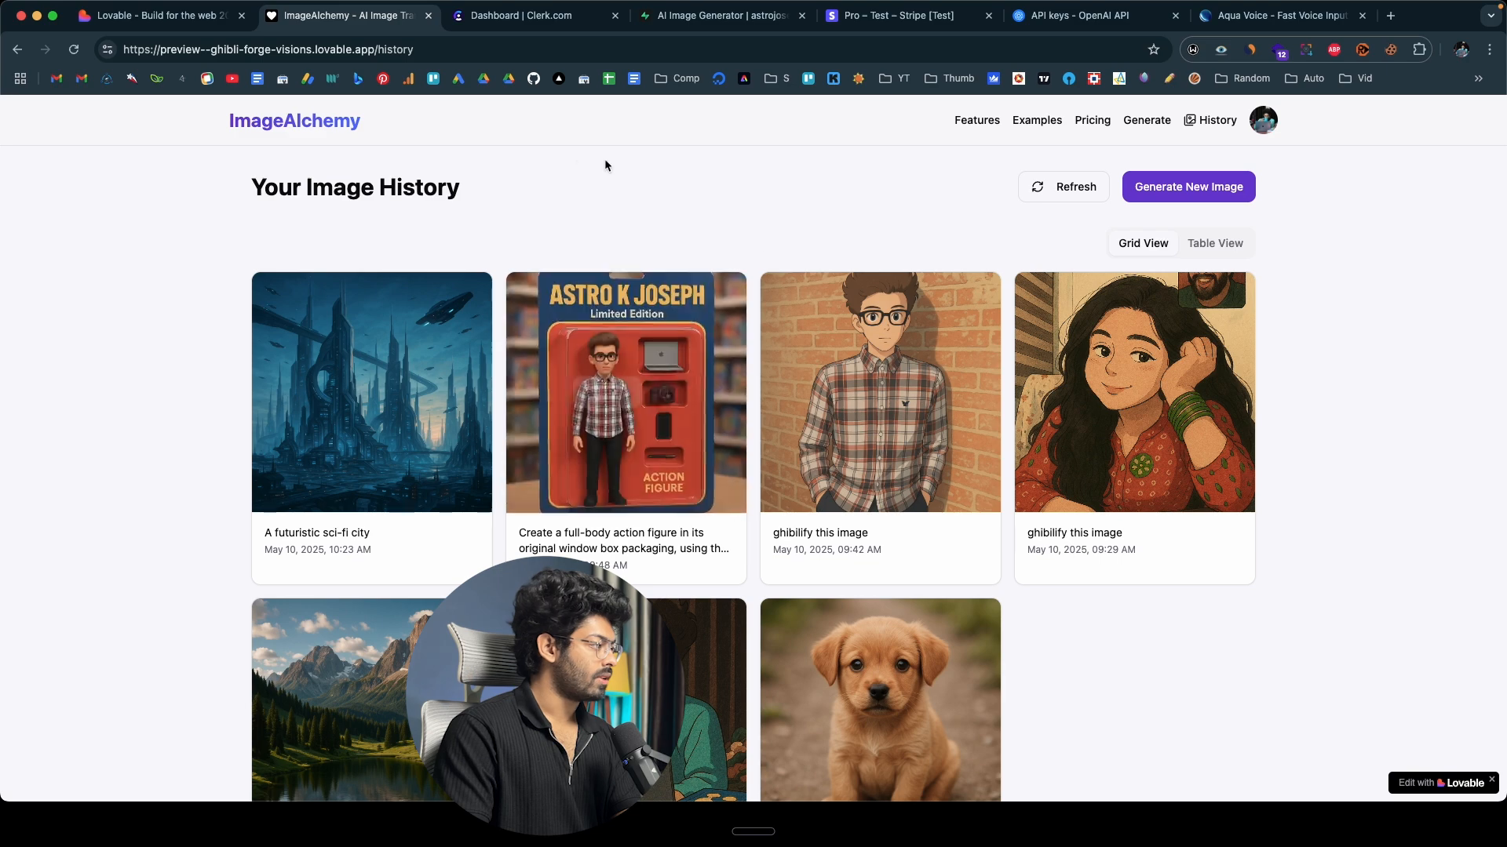
left_click(895, 16)
left_click(374, 206)
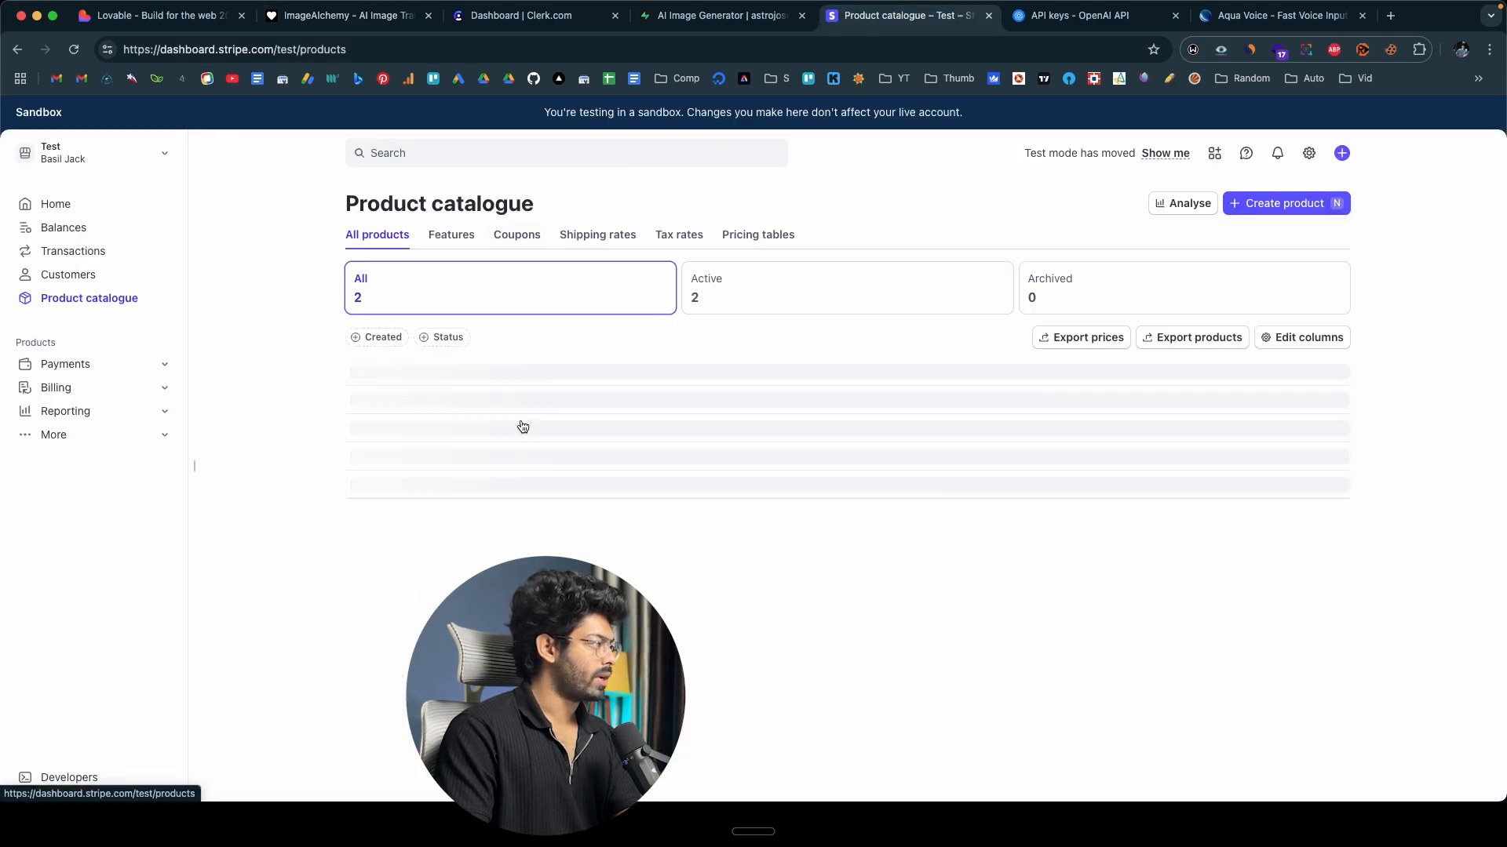
left_click(464, 405)
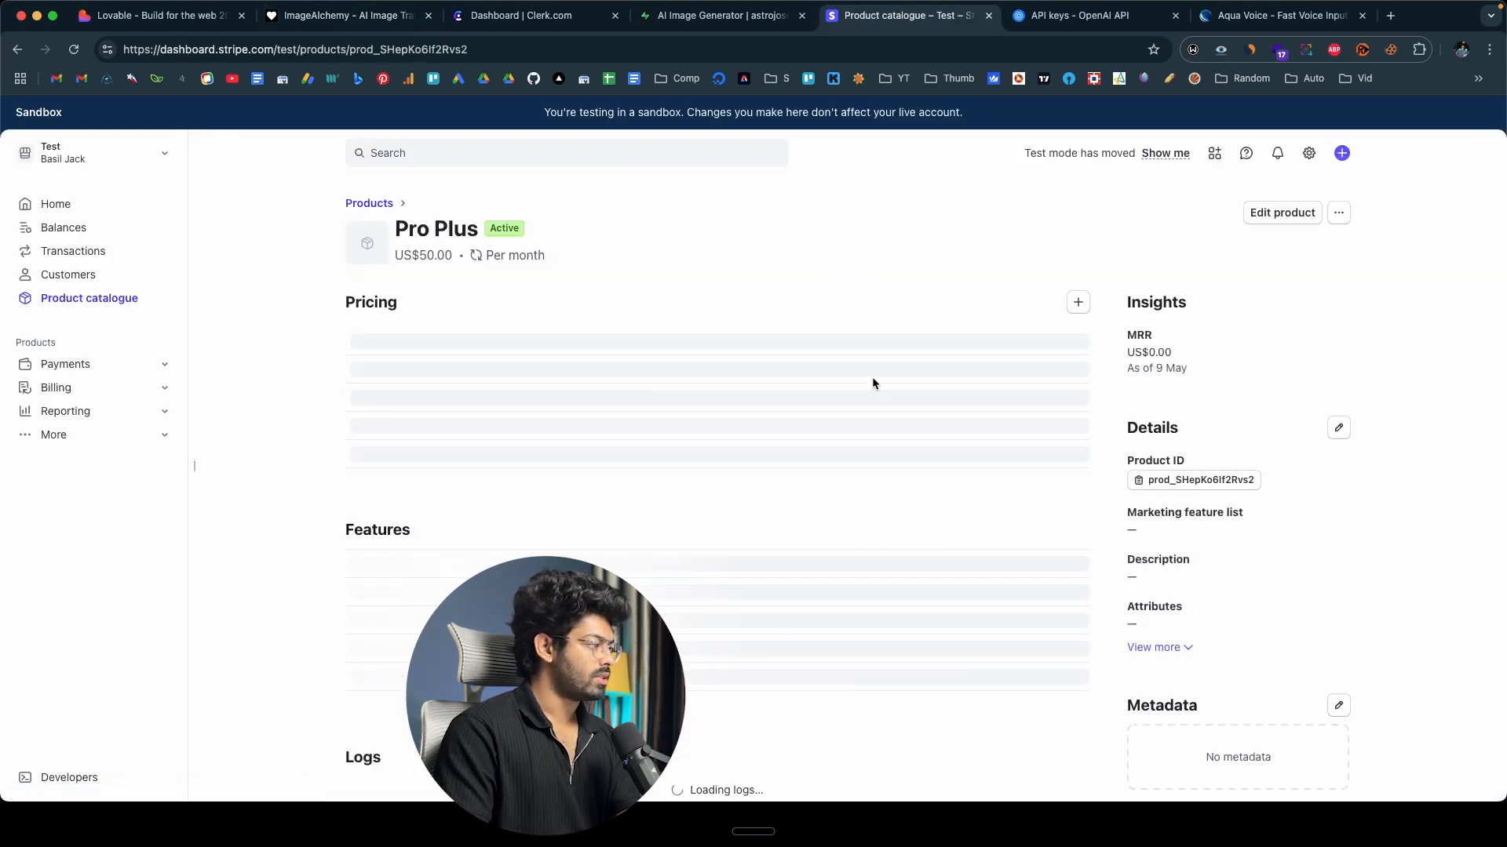
left_click(1073, 376)
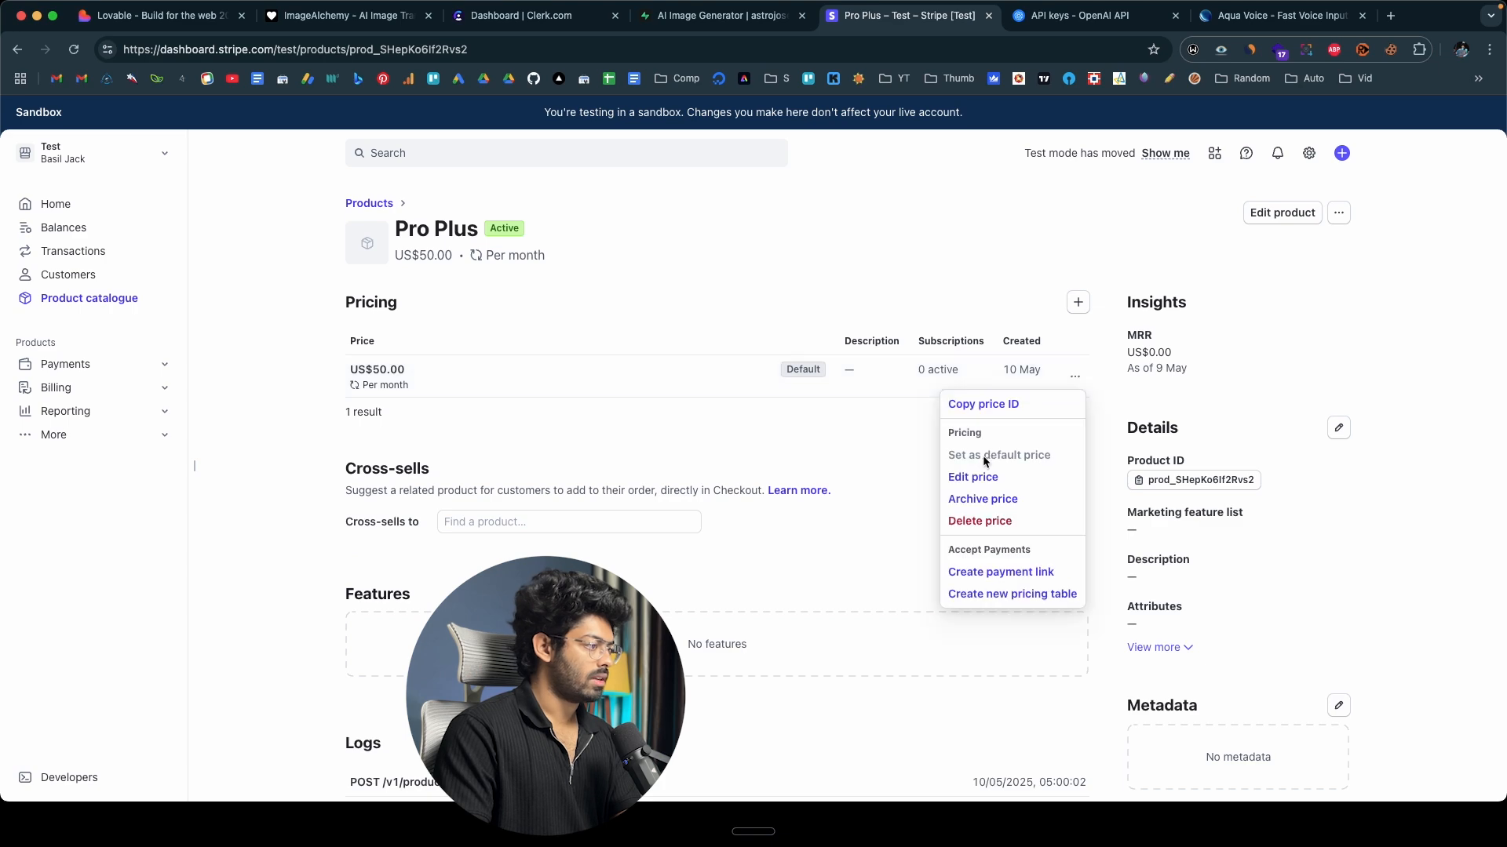
left_click(995, 401)
left_click(190, 24)
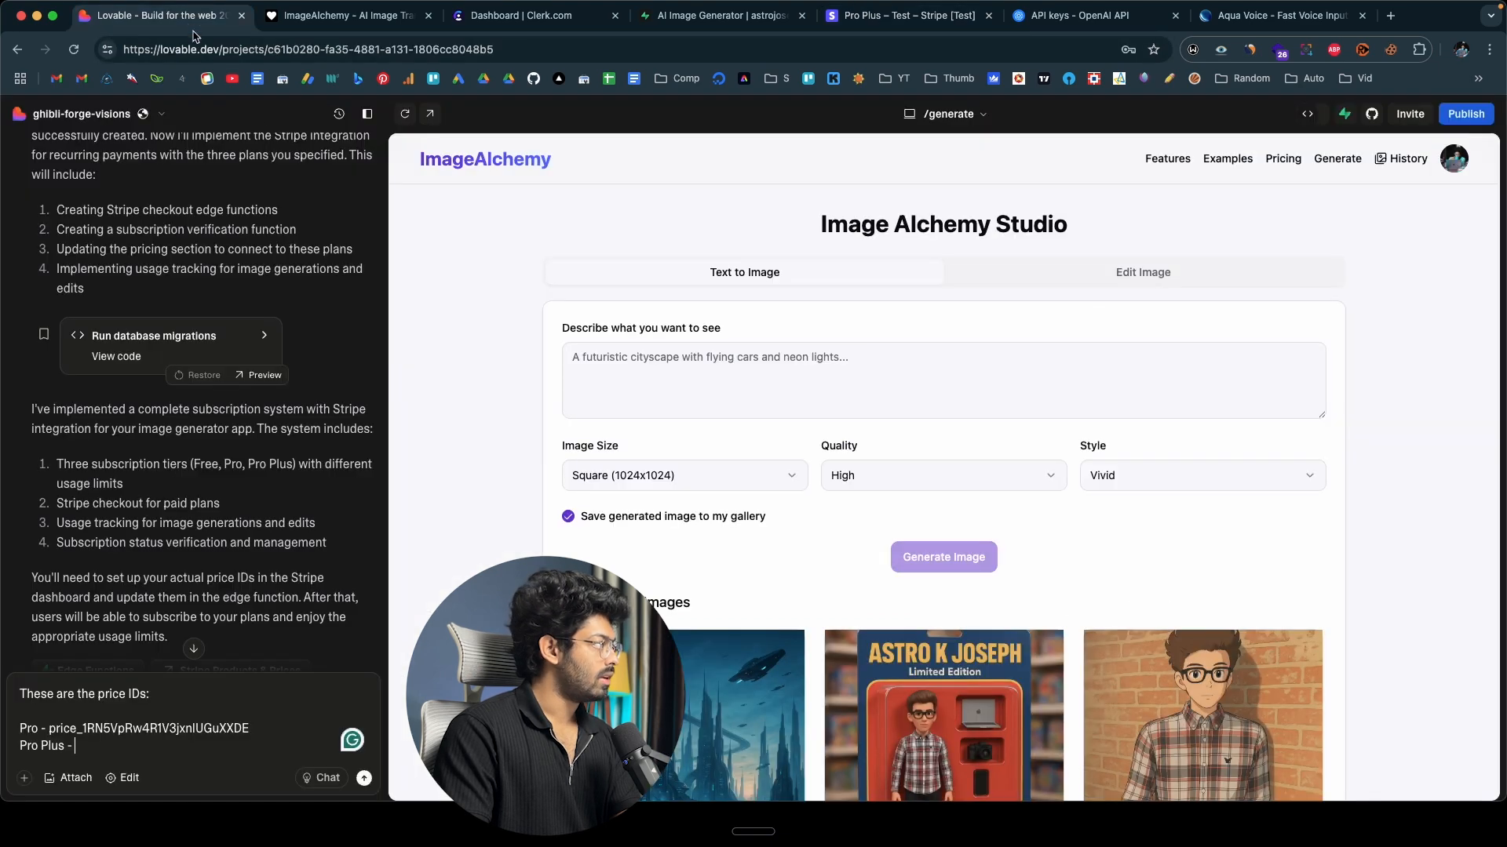
key("ctrl+v")
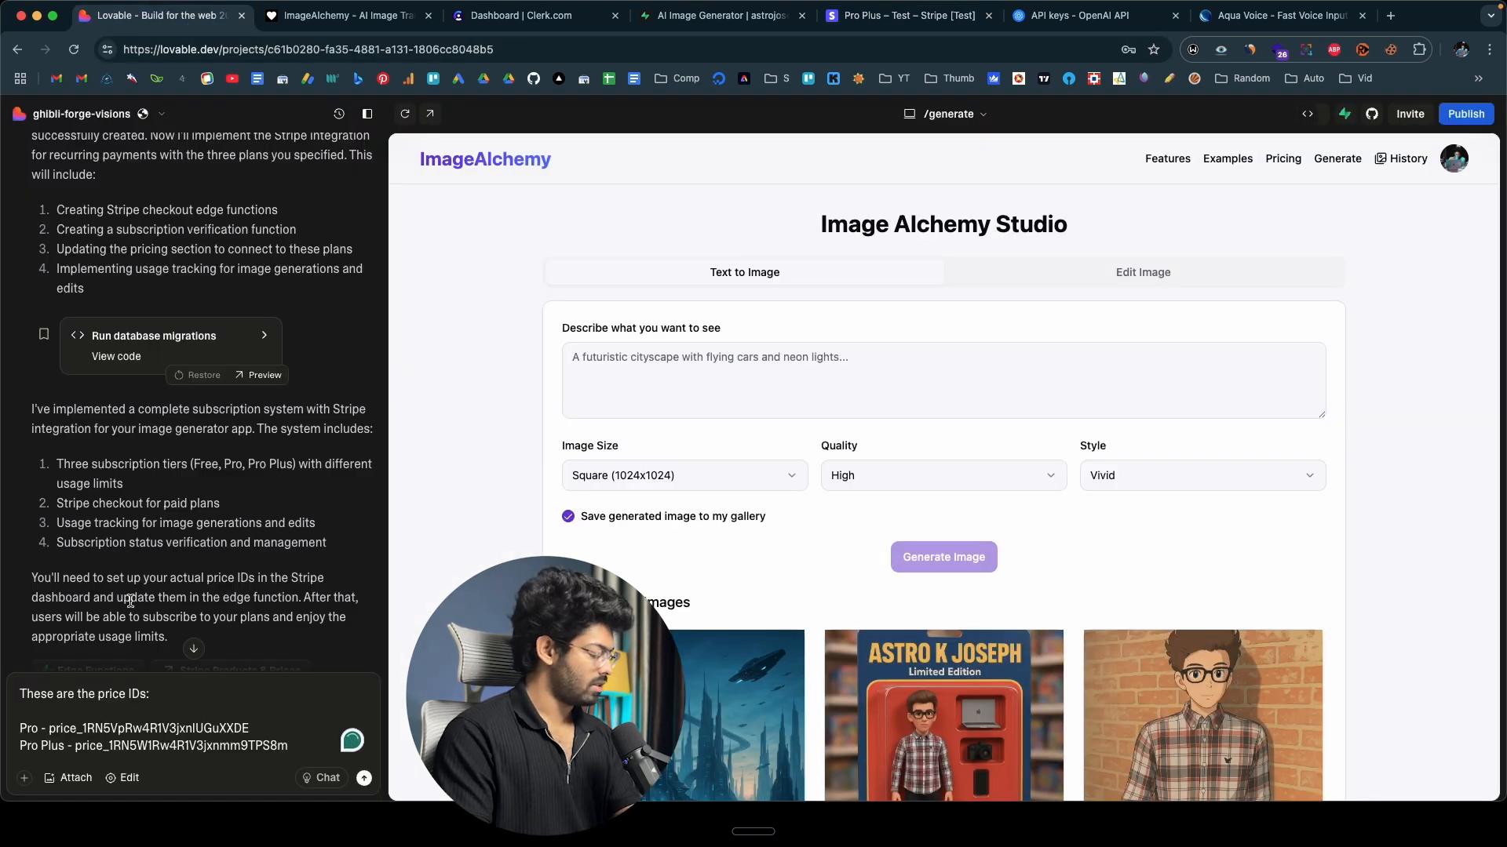
Add to the prompt that users are in the free plan by default and that no Stripe plan was created for it, as none is required.
key("shift+Return")
key("shift+Return")
type("By default the users have to be in")
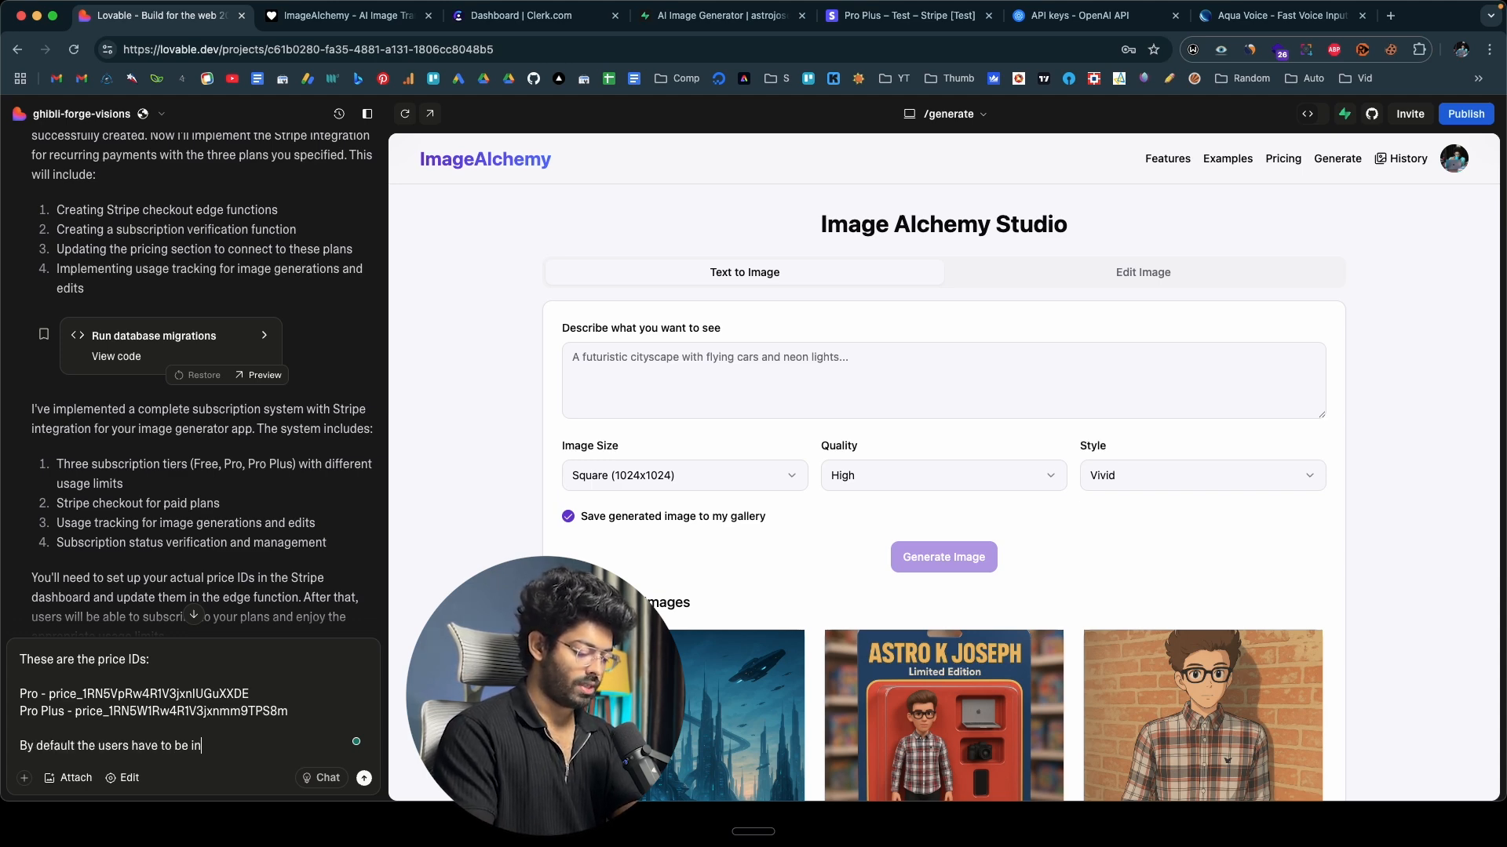
type(" the free plan. I have no")
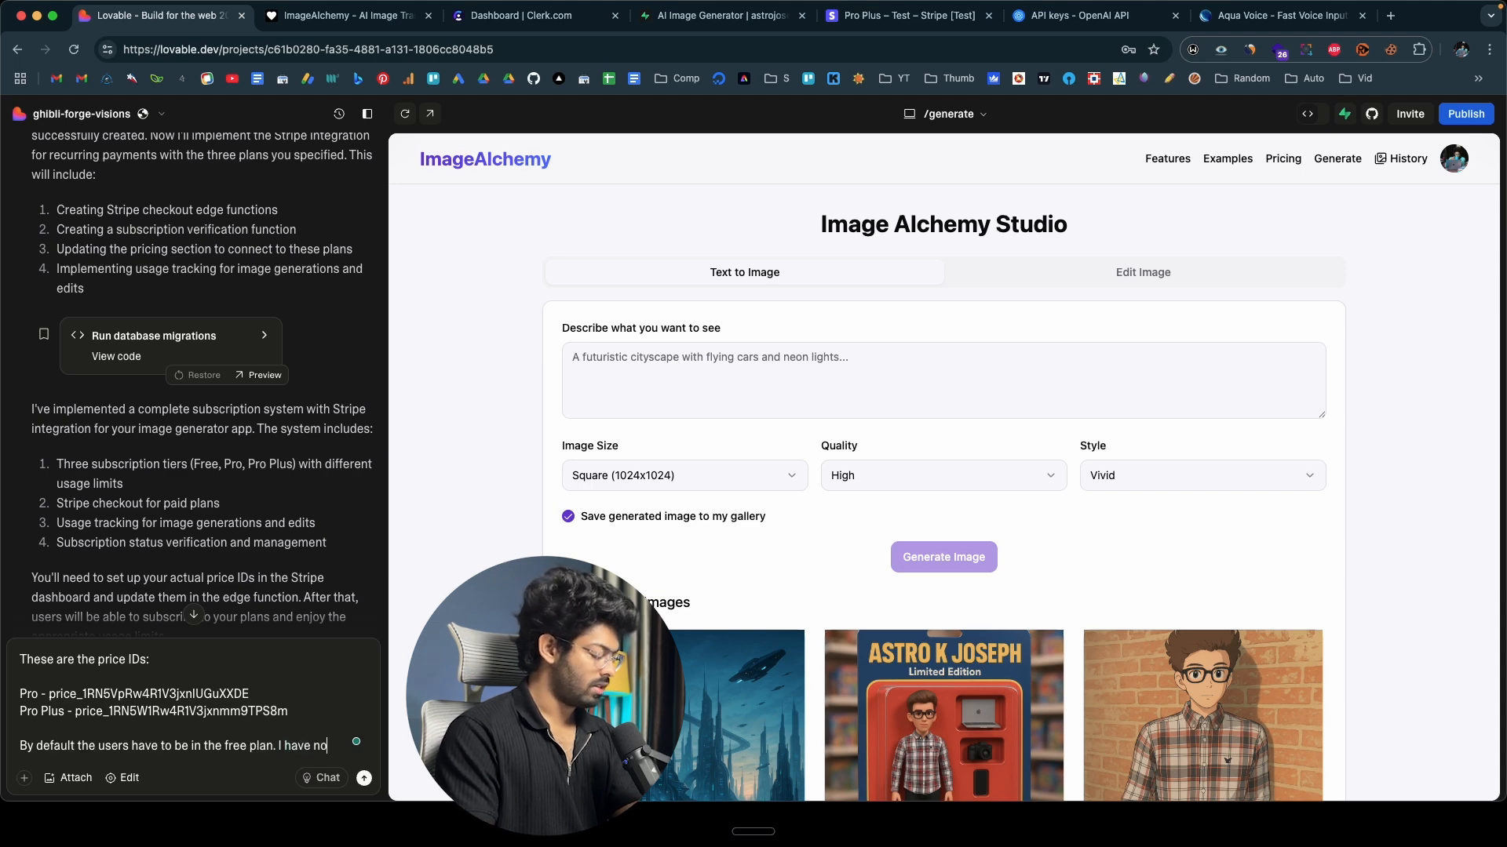
type("t created ")
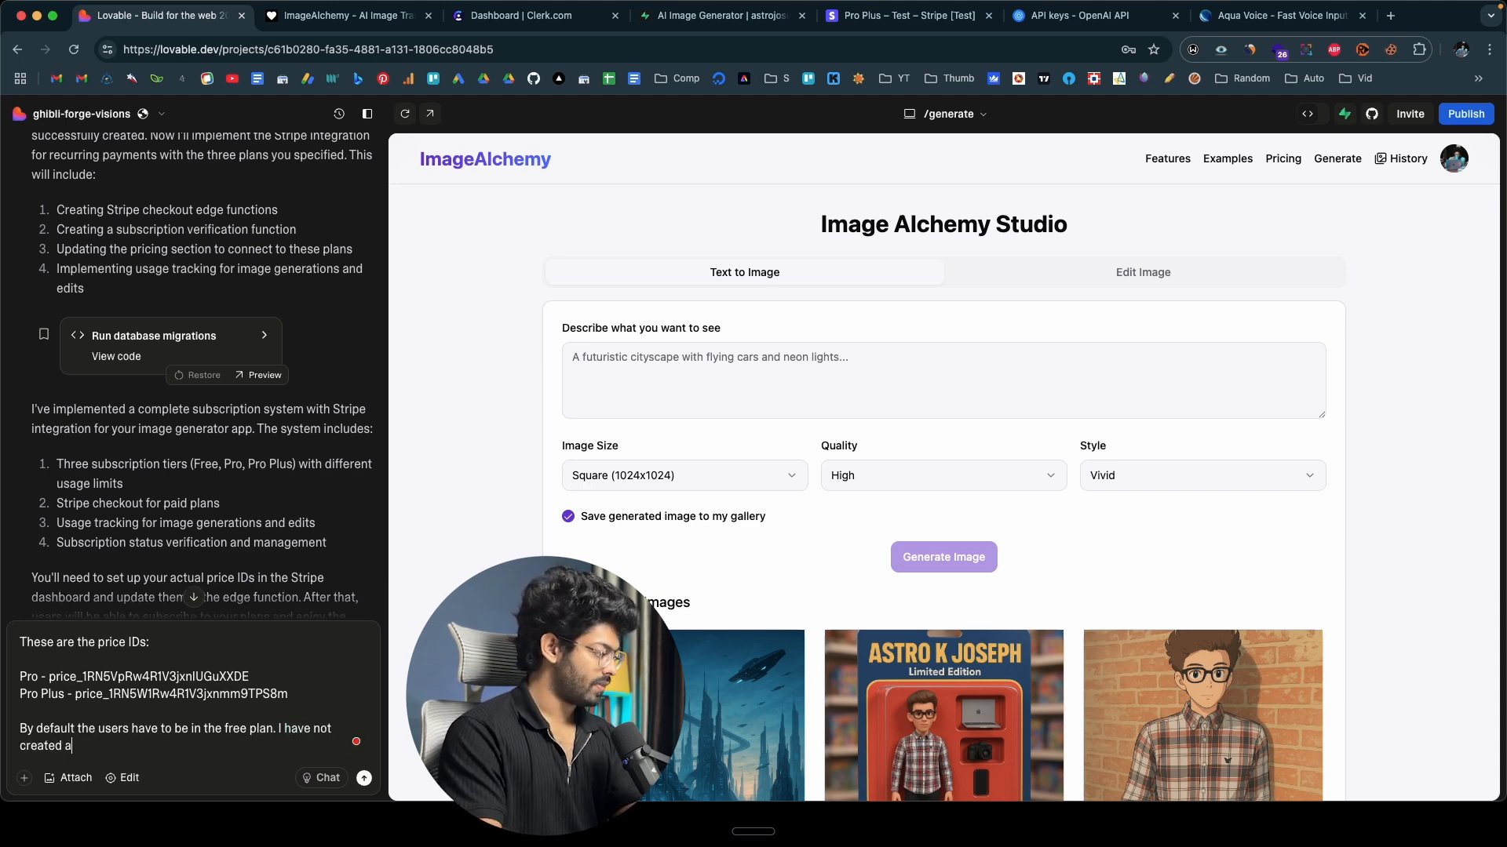
type("a stripe plan or the same as ")
type("it is not requi")
type("uired.")
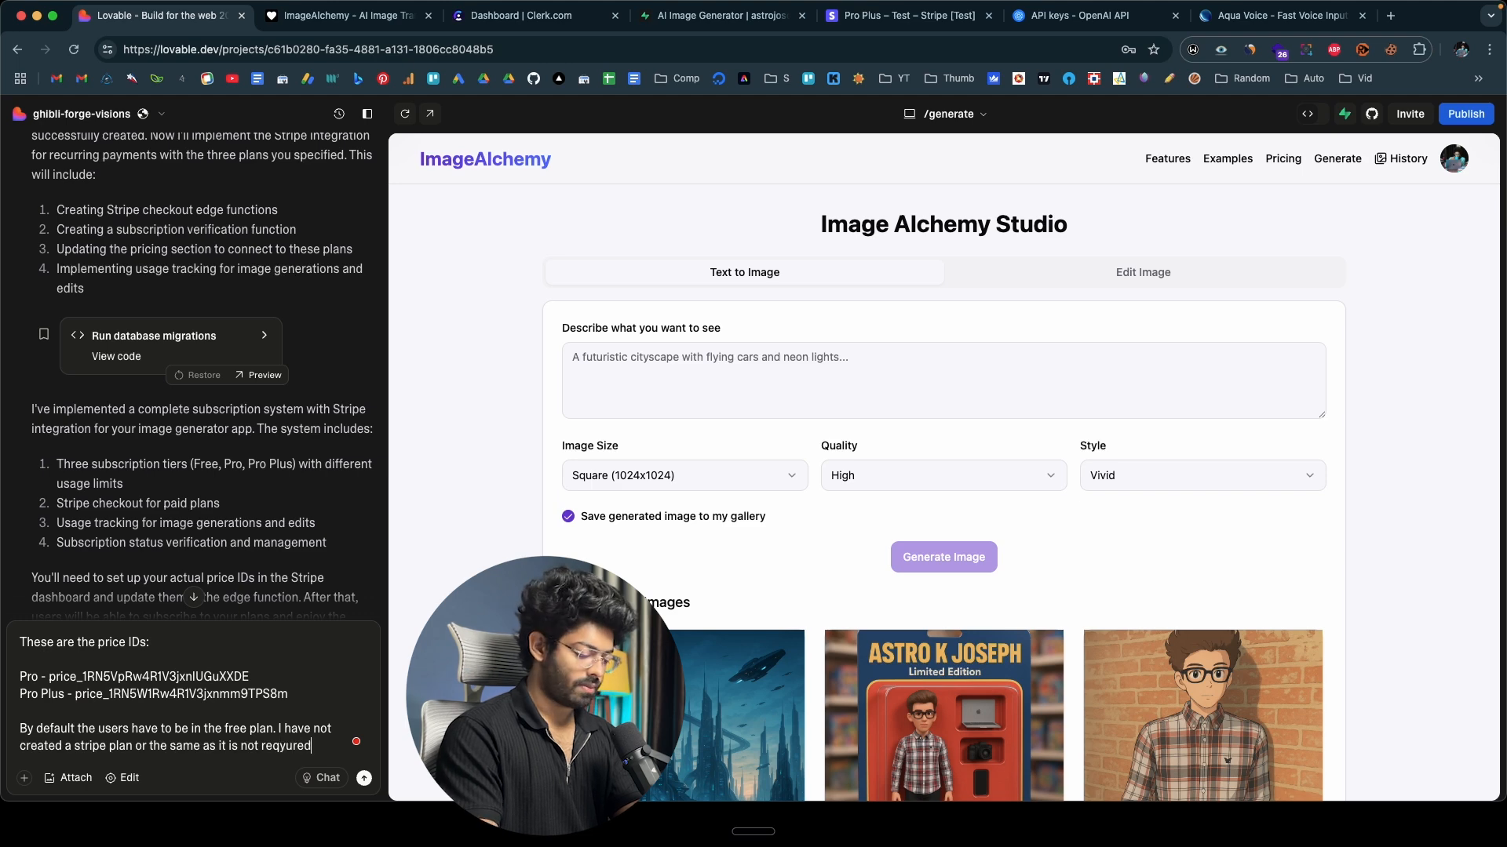
Add "Also let us configure the webhook as well. walk me through the process." to the prompt and send it.
key("shift+Return")
key("shift+Return")
type("Als")
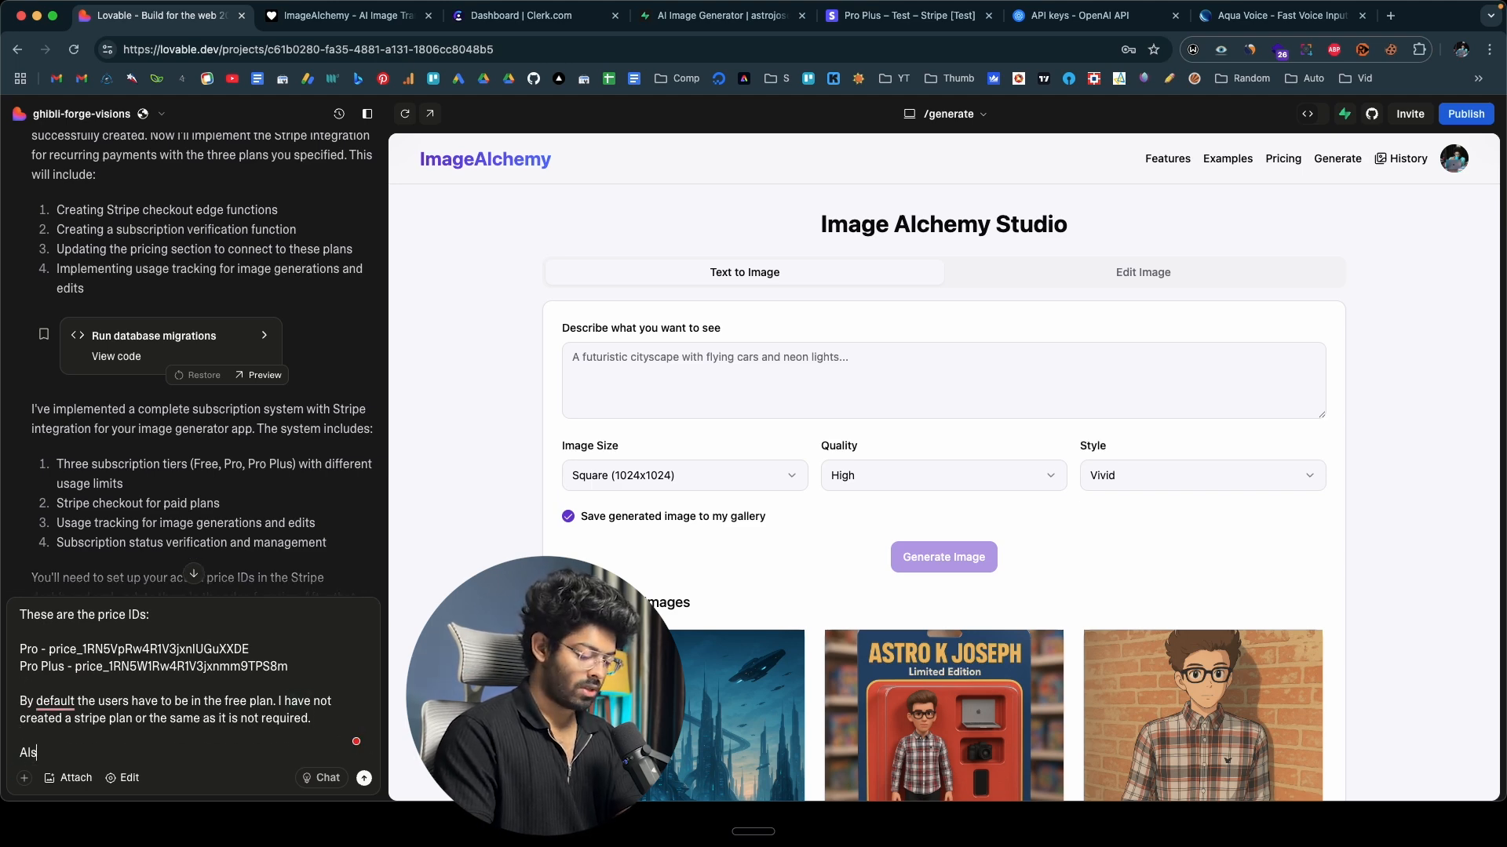
type("o let us ")
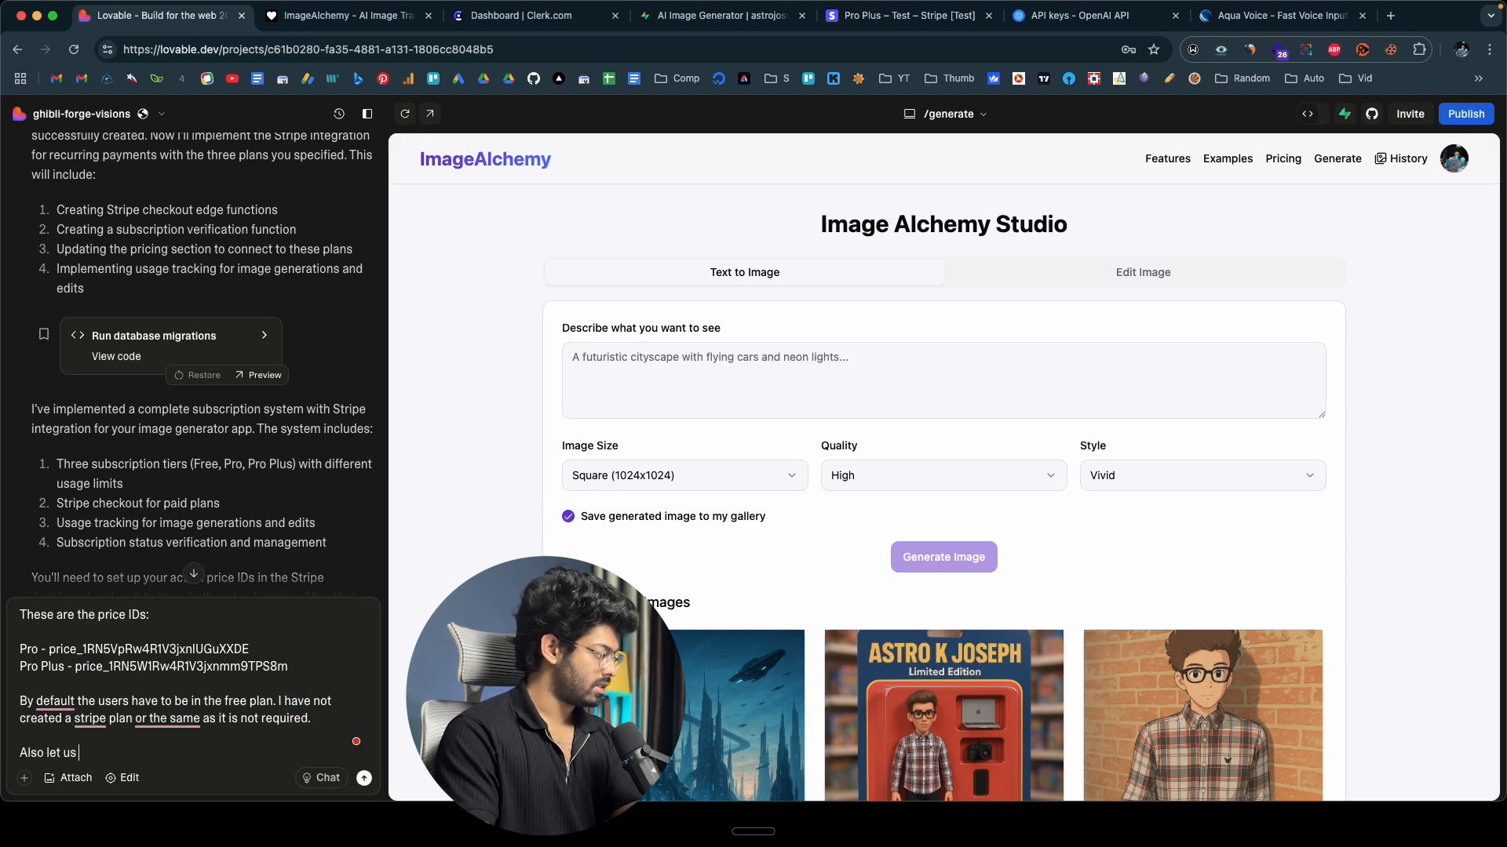
type("configure the w")
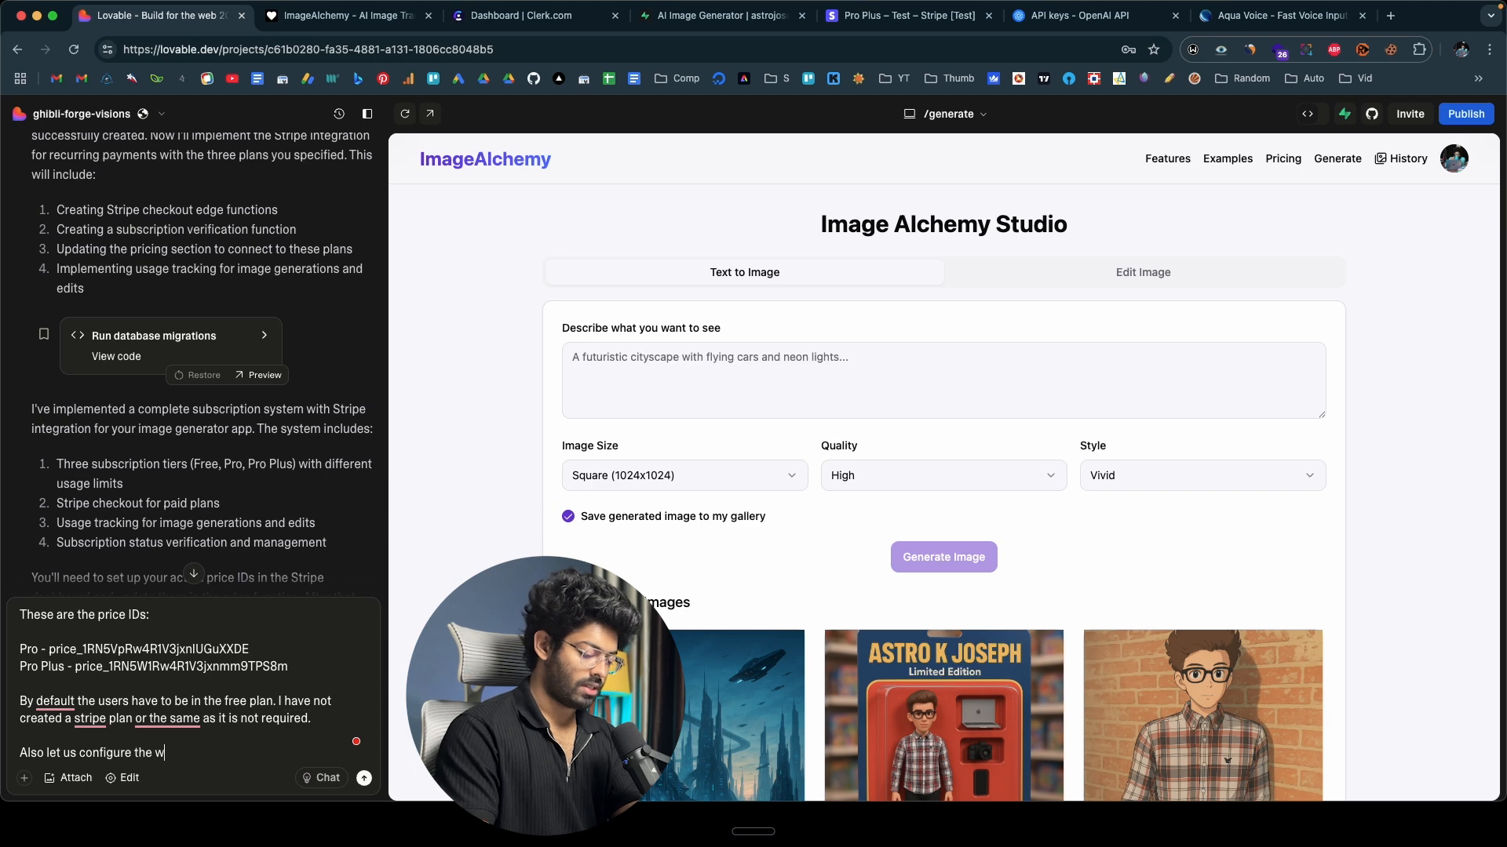
type("ebhook as well")
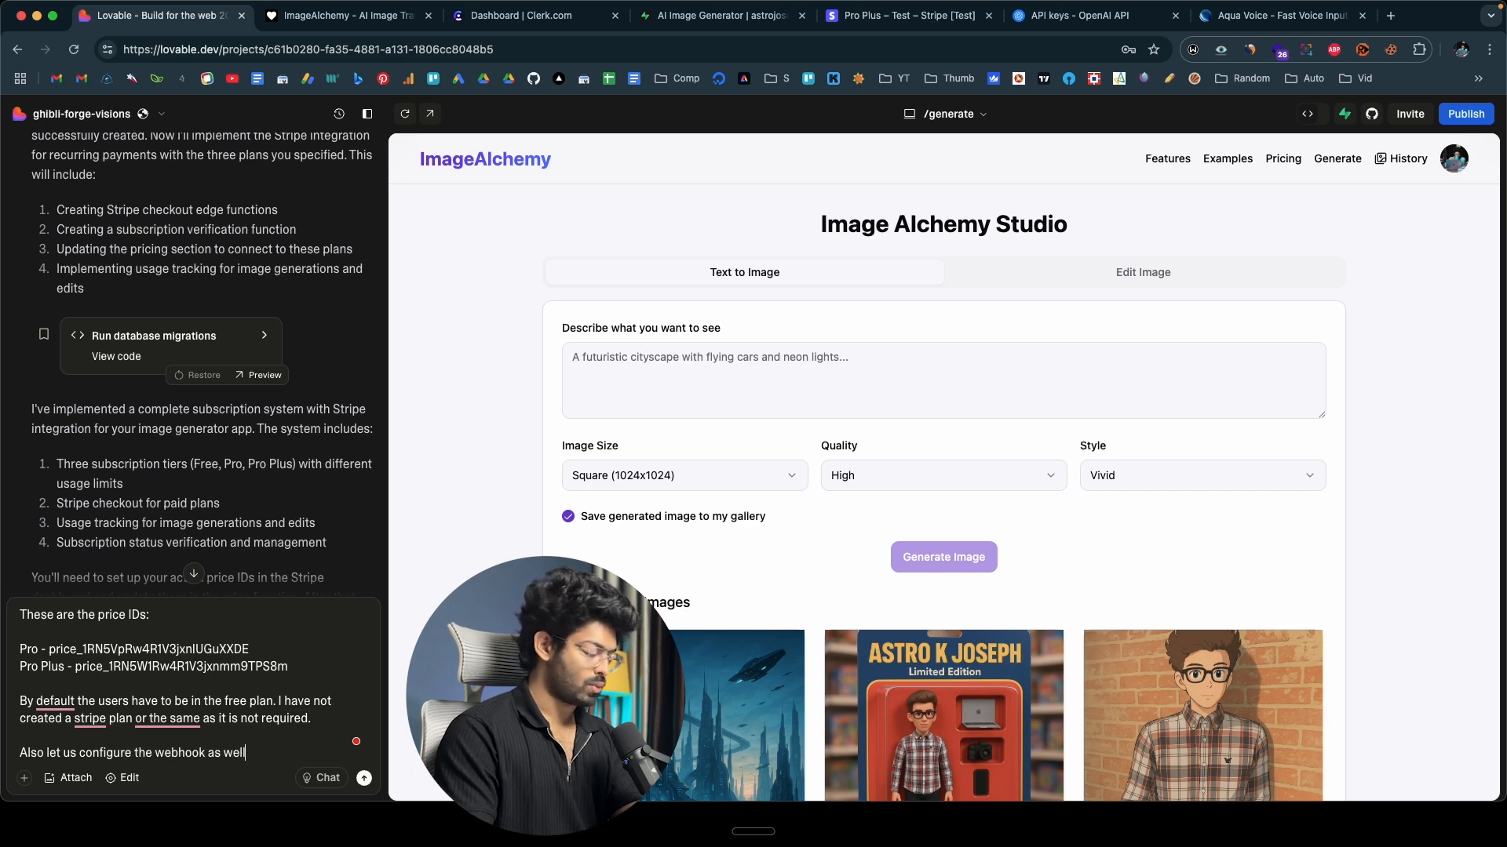
type(". wak")
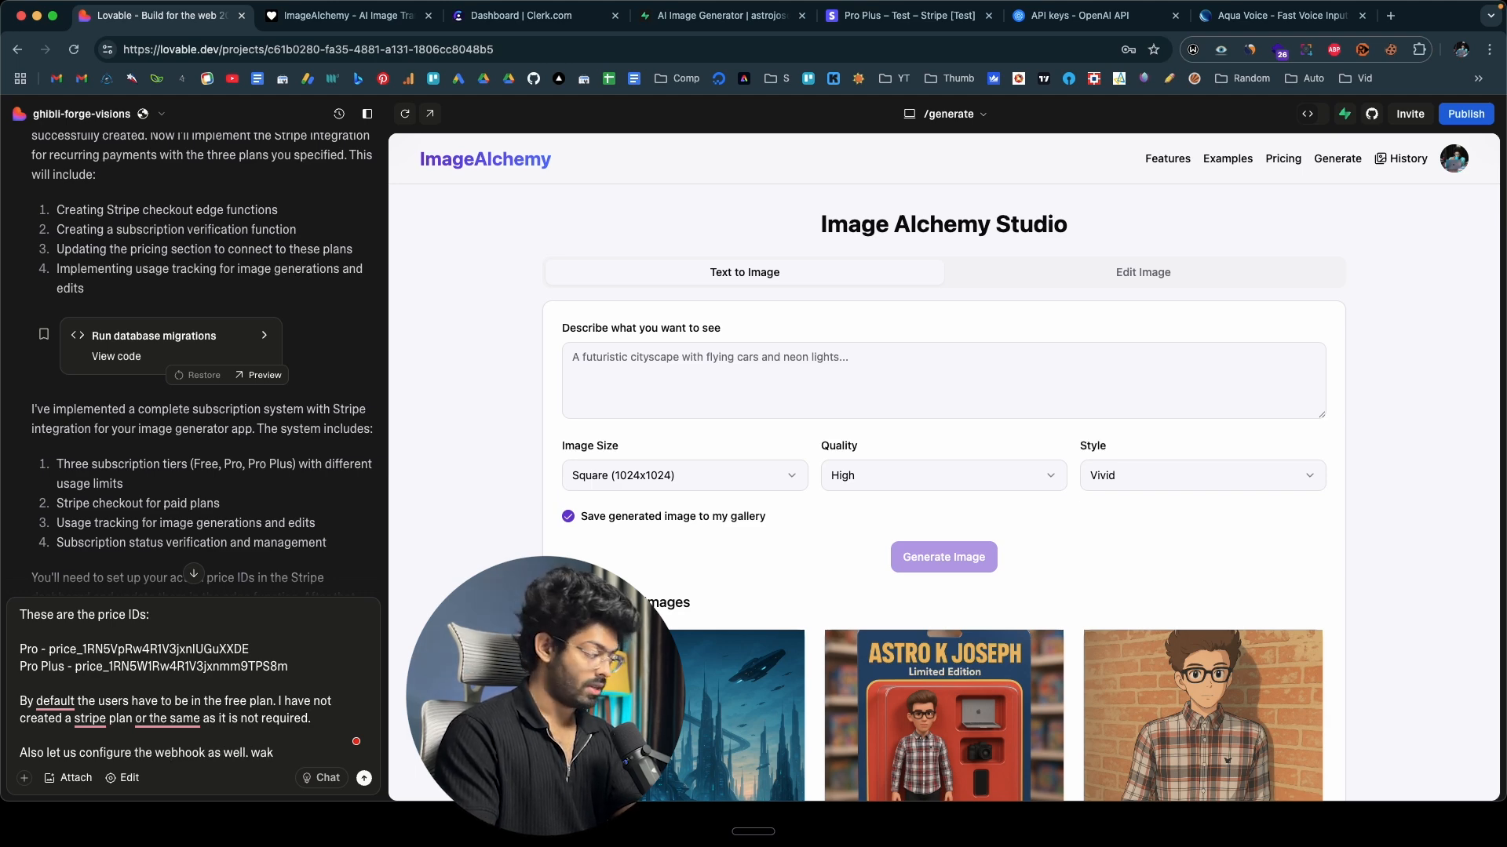
key("BackSpace")
type("lk me through the process.")
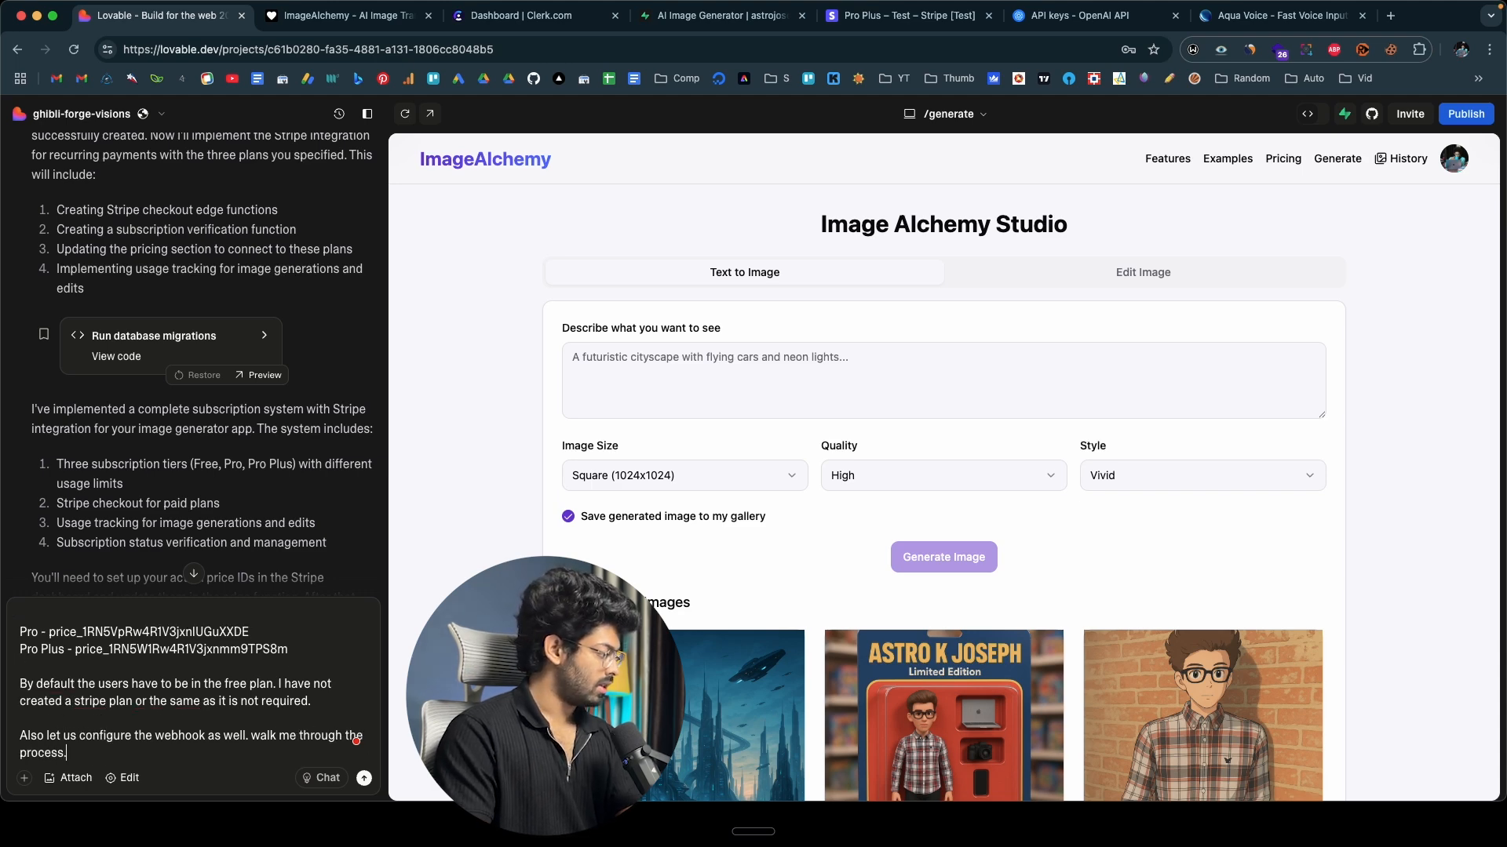
key("Return")
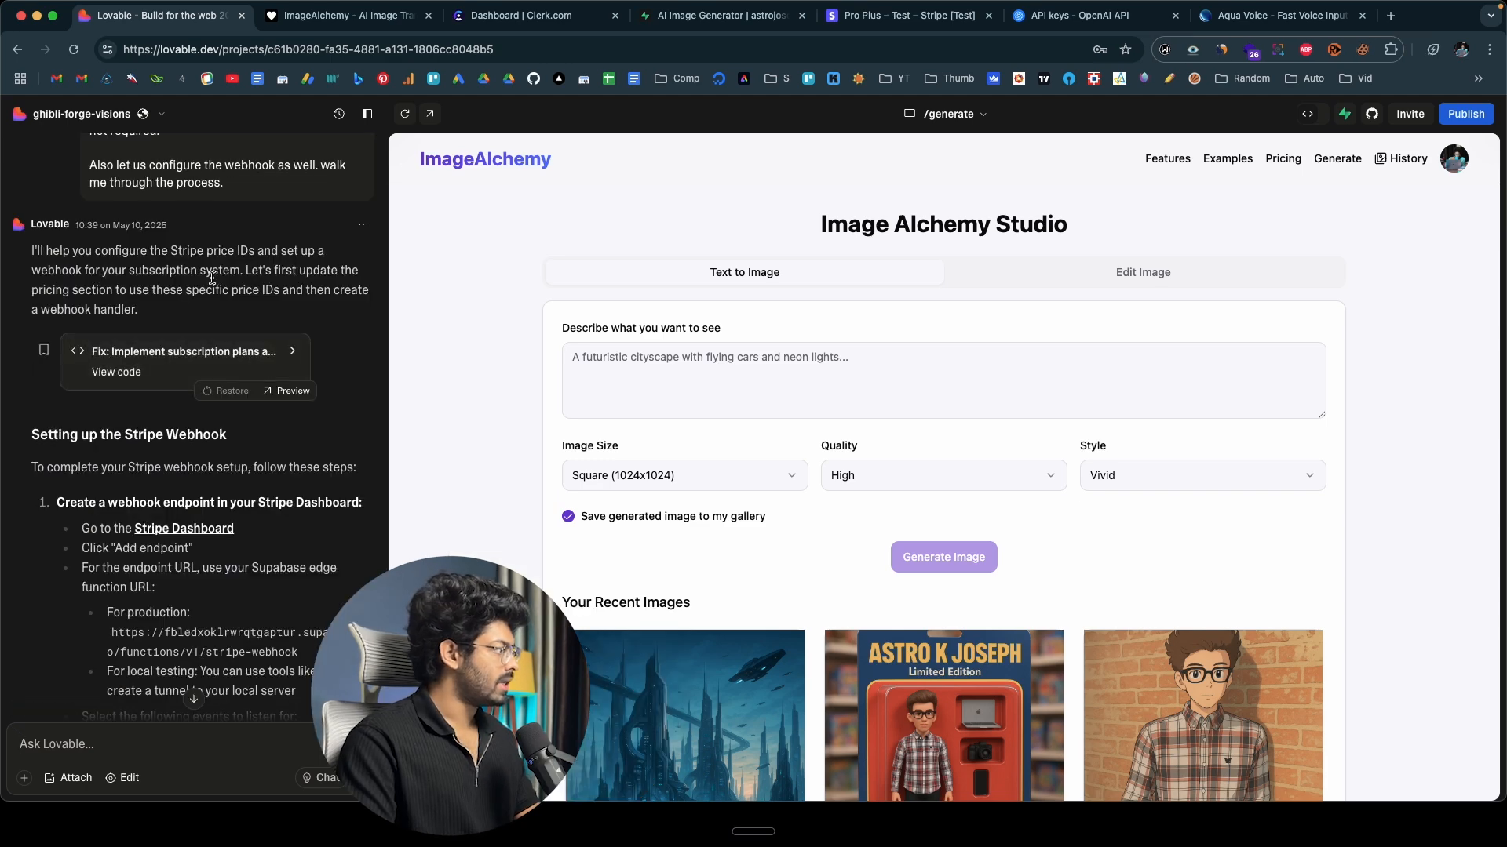
Copy the production Supabase endpoint URL ending in stripe-webhook from Lovable's Stripe webhook setup instructions.
scroll(212, 277, "down", 3)
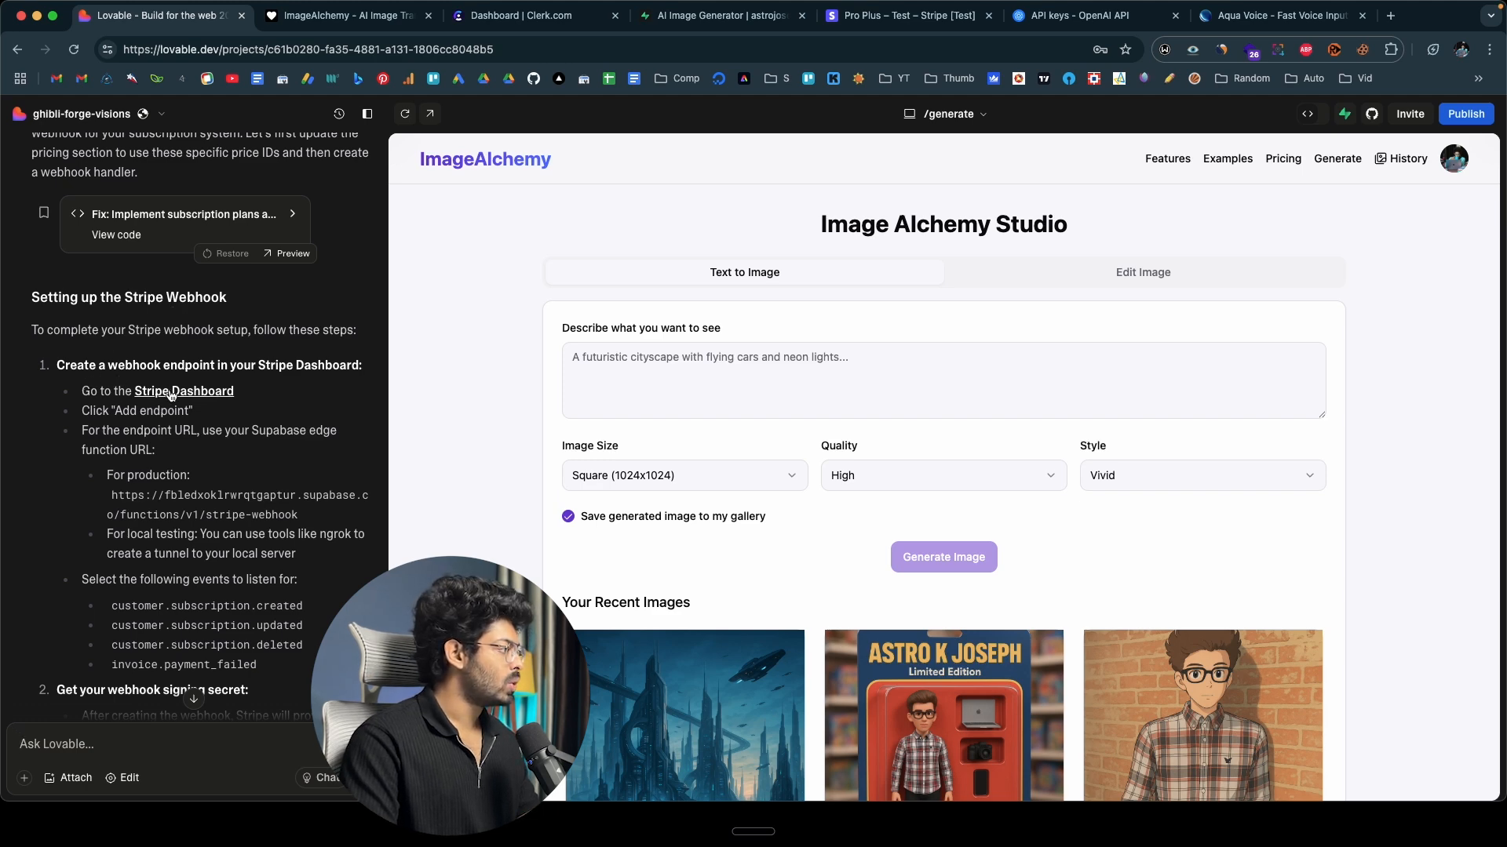
scroll(156, 422, "down", 2)
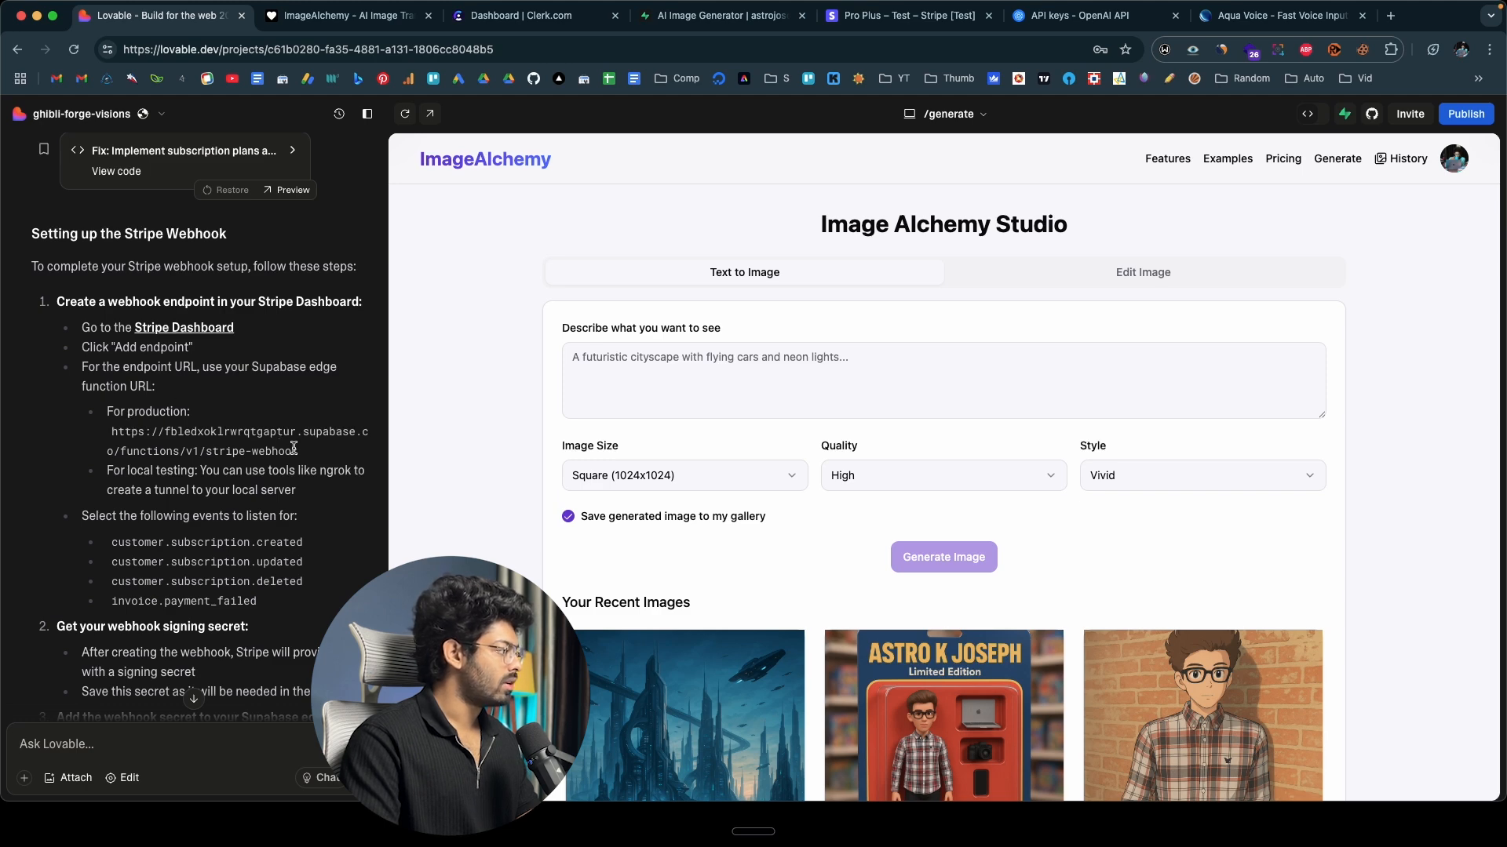
left_click_drag(305, 453, 113, 433)
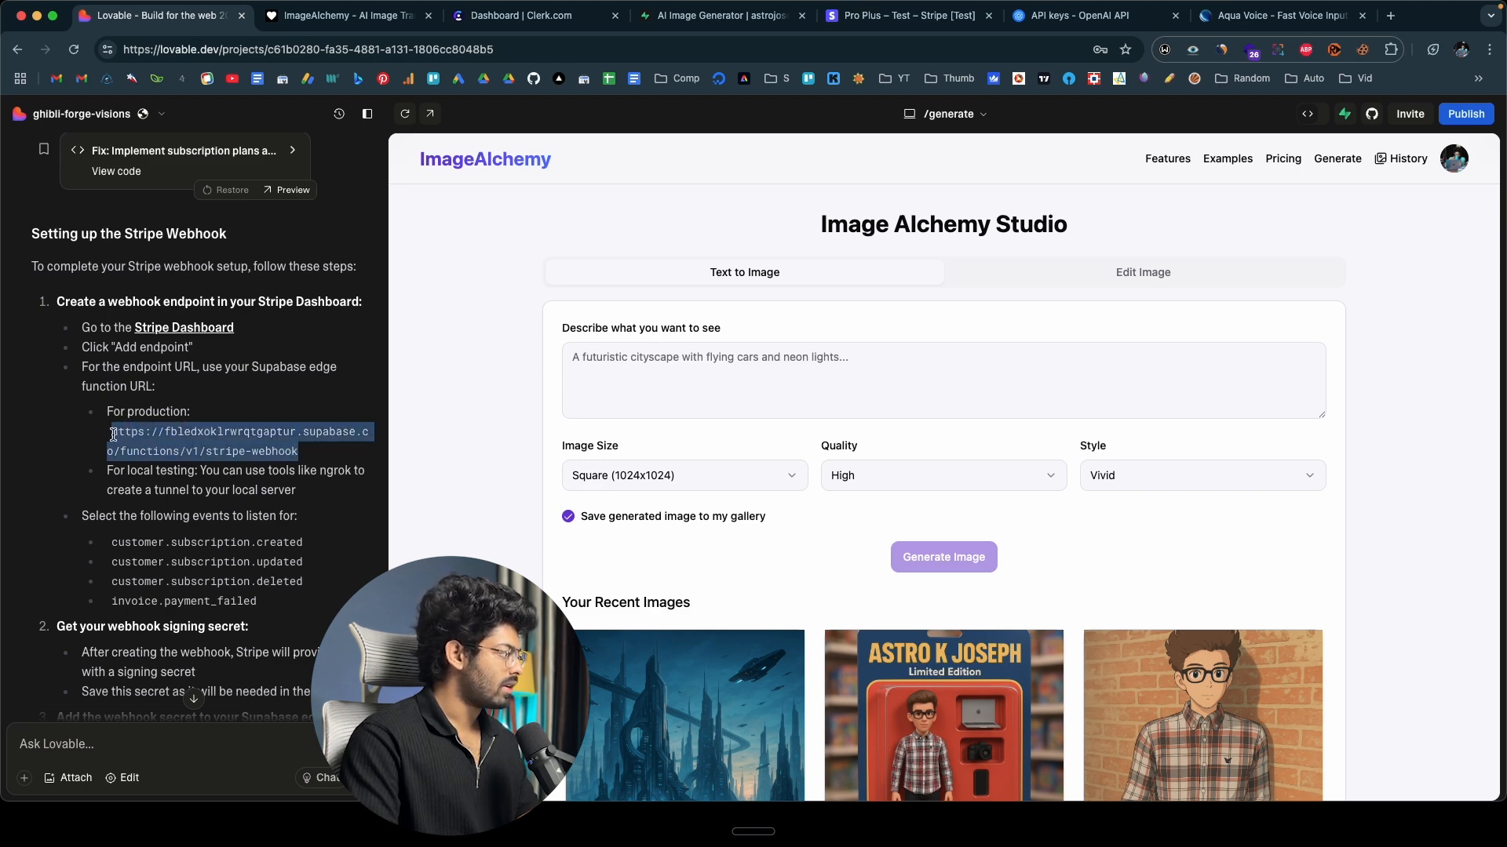
right_click(147, 441)
left_click(235, 468)
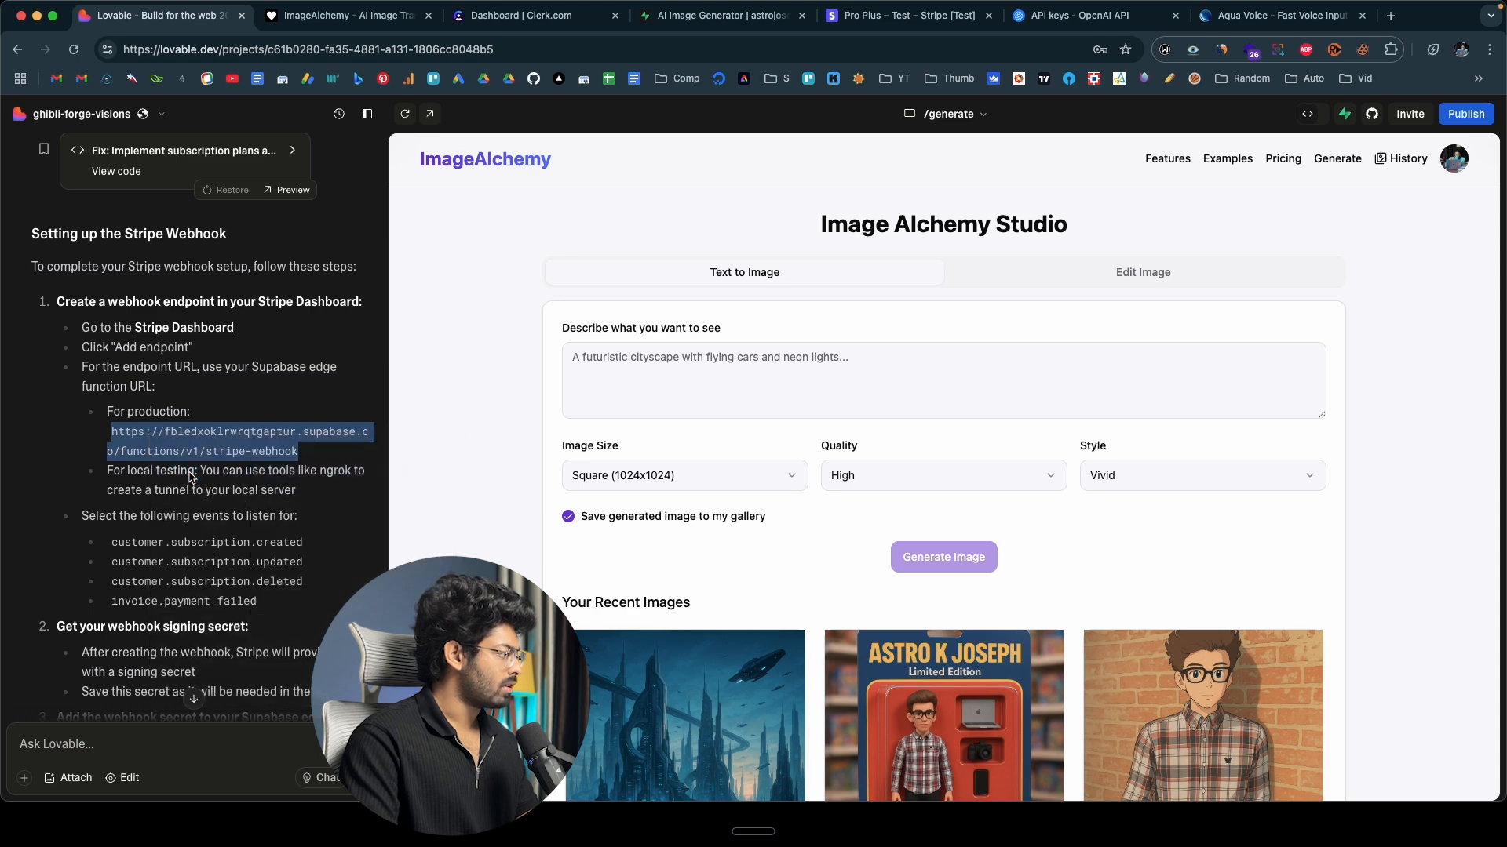
Switch to Stripe, open the developer webhooks page, and start creating an event destination.
left_click(902, 19)
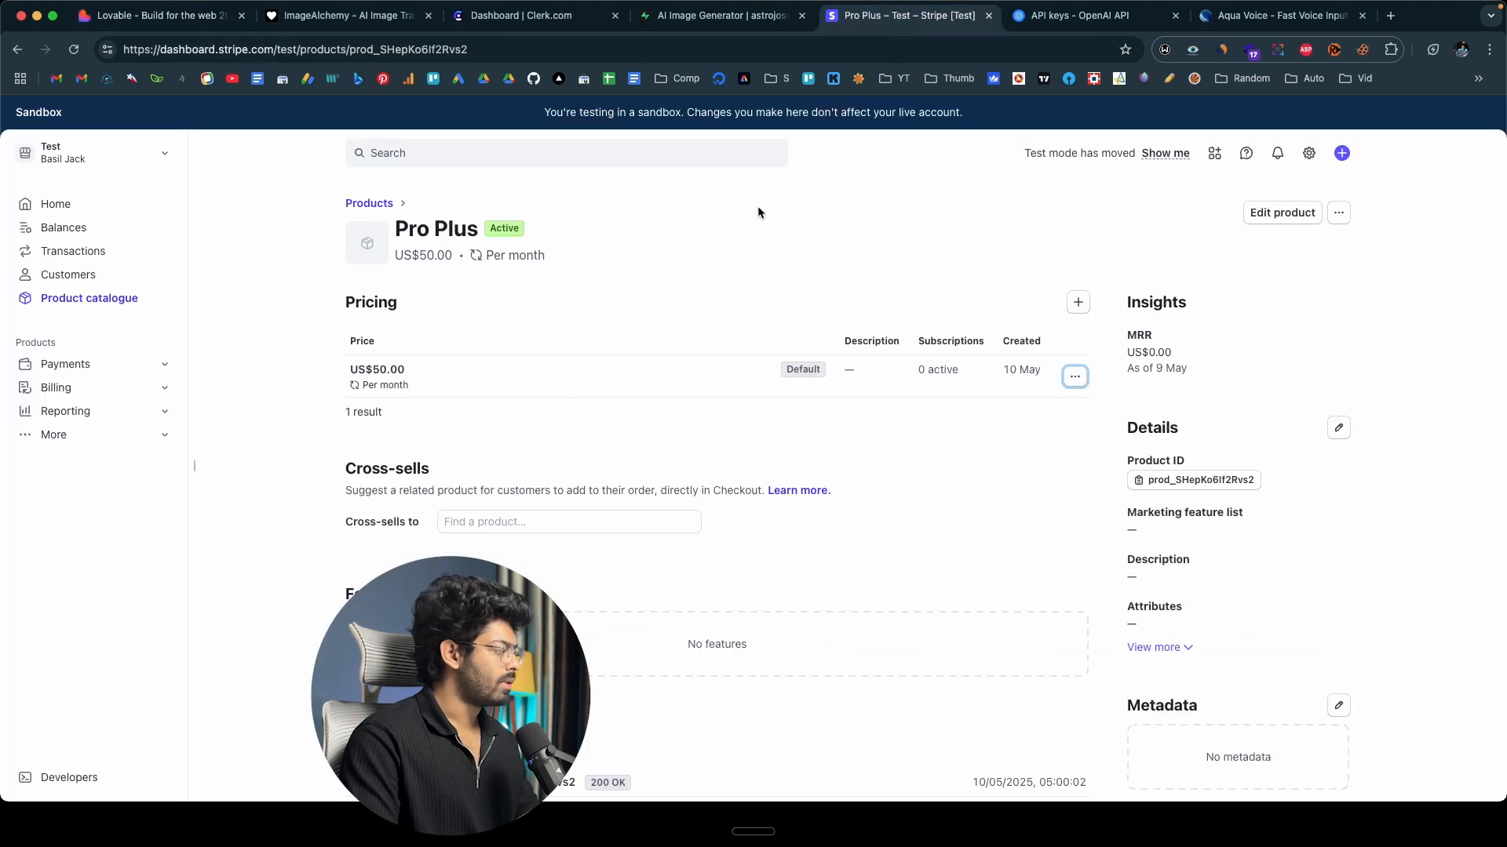
left_click(56, 779)
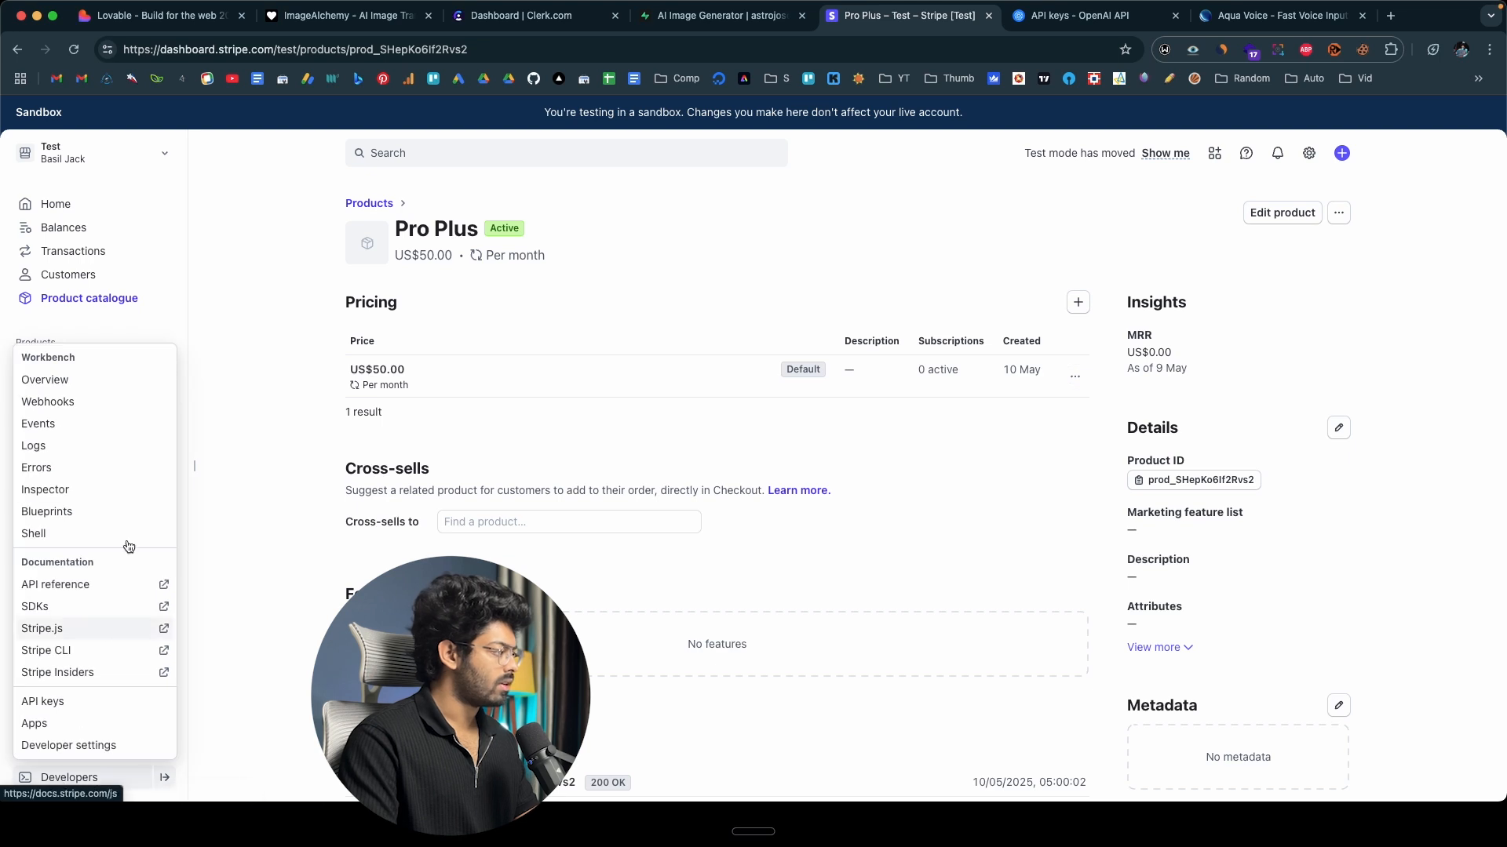
left_click(67, 401)
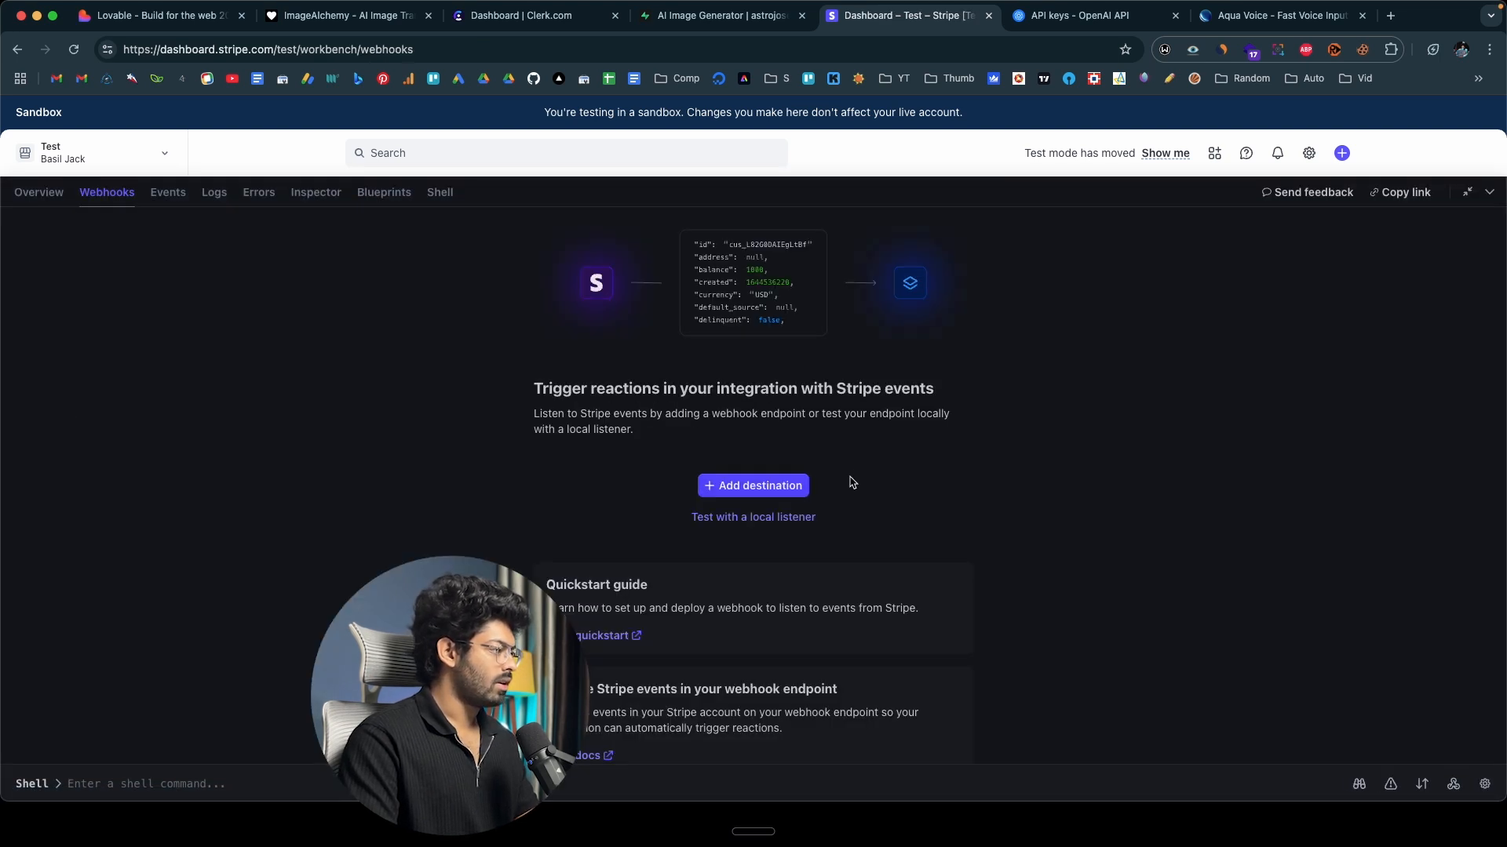
left_click(755, 483)
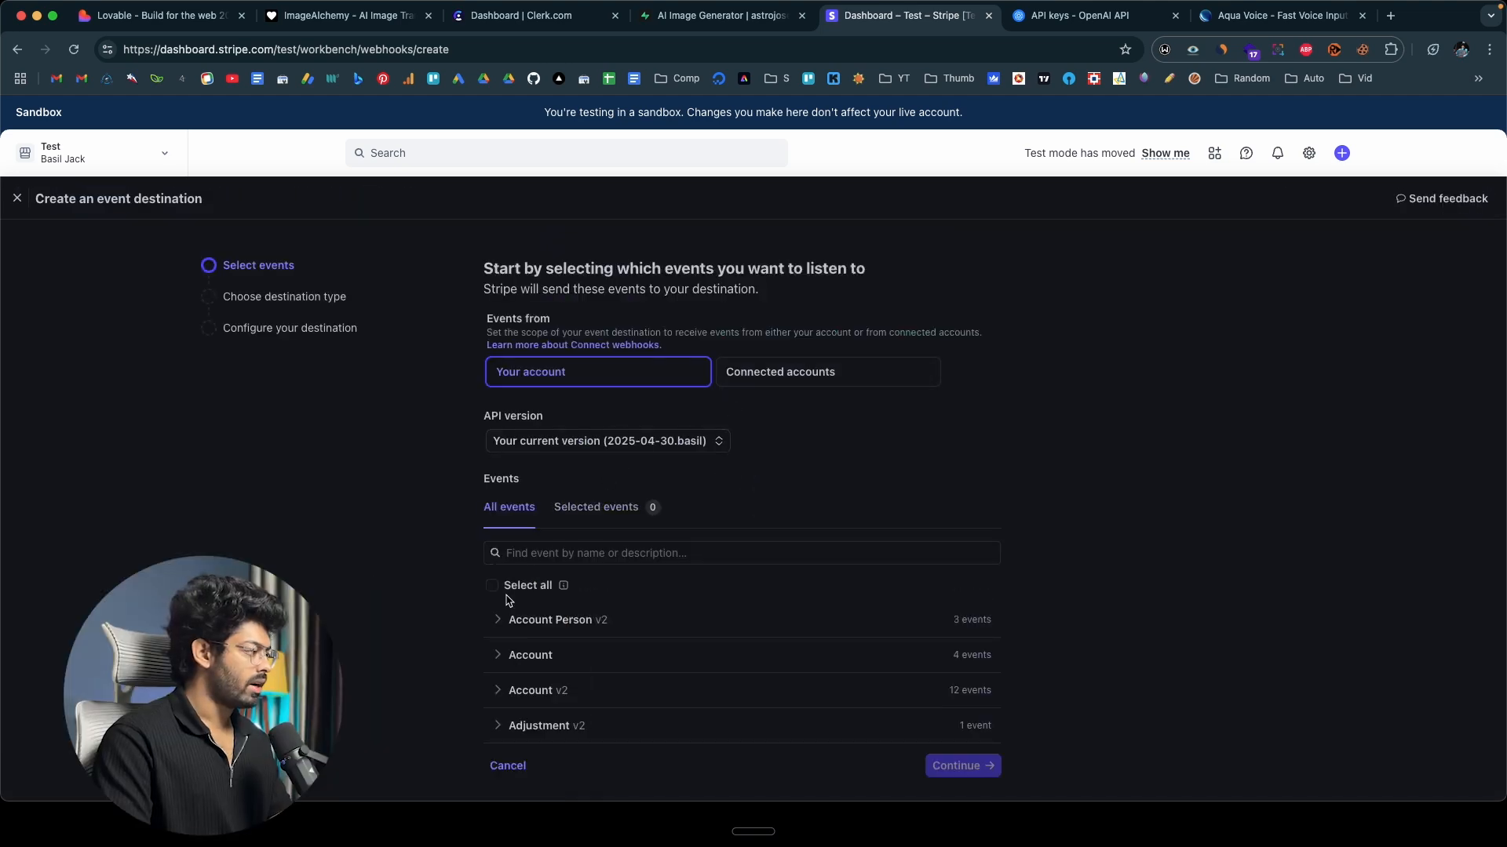
Consult Lovable's event list, search Stripe's events for "customer.sub", and select customer.subscription.created, customer.subscription.deleted and customer.subscription.updated.
scroll(558, 491, "down", 3)
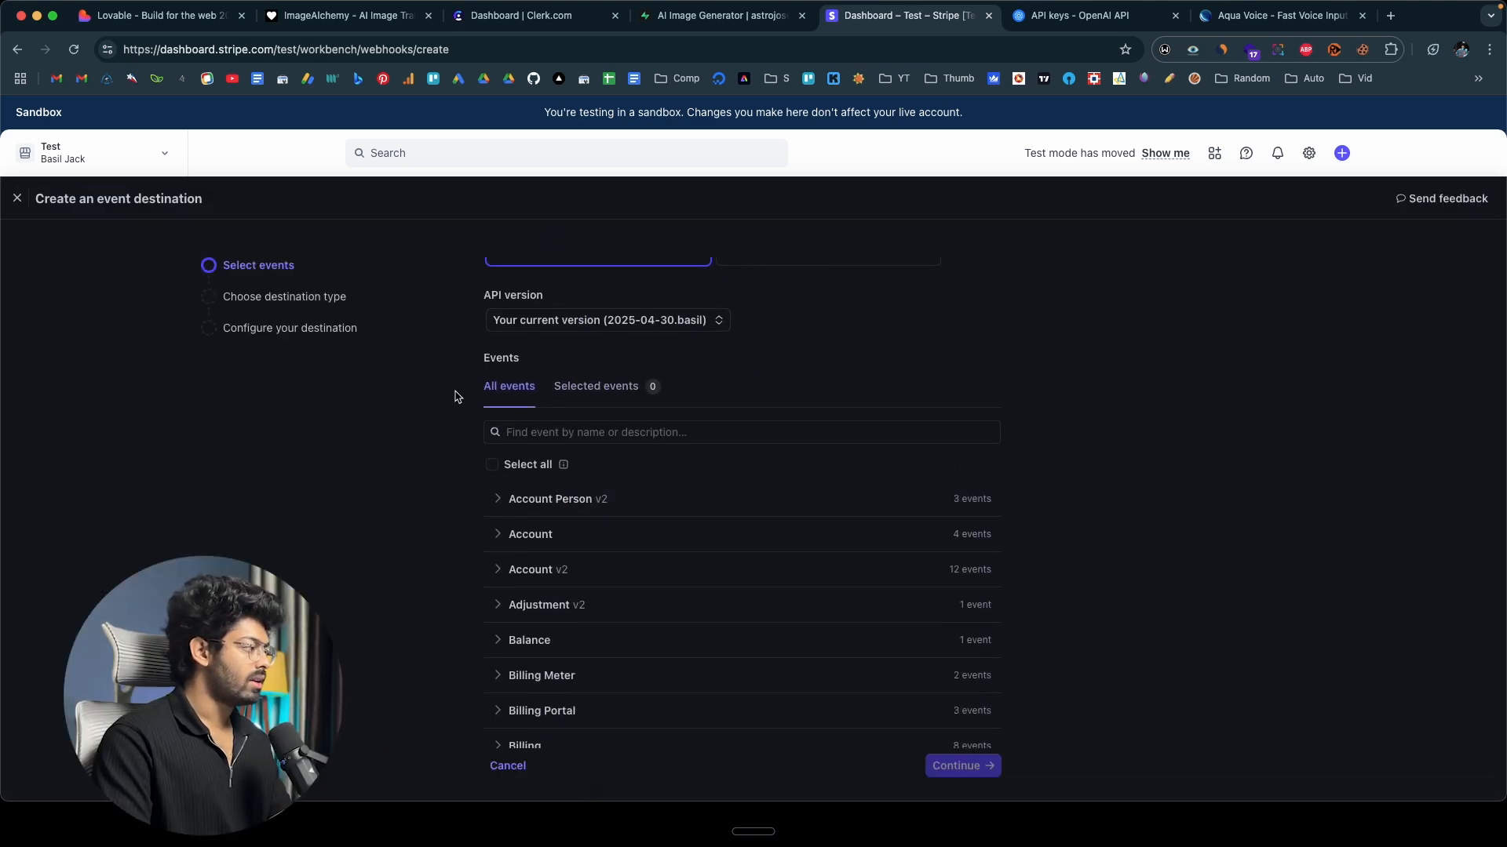
left_click(187, 15)
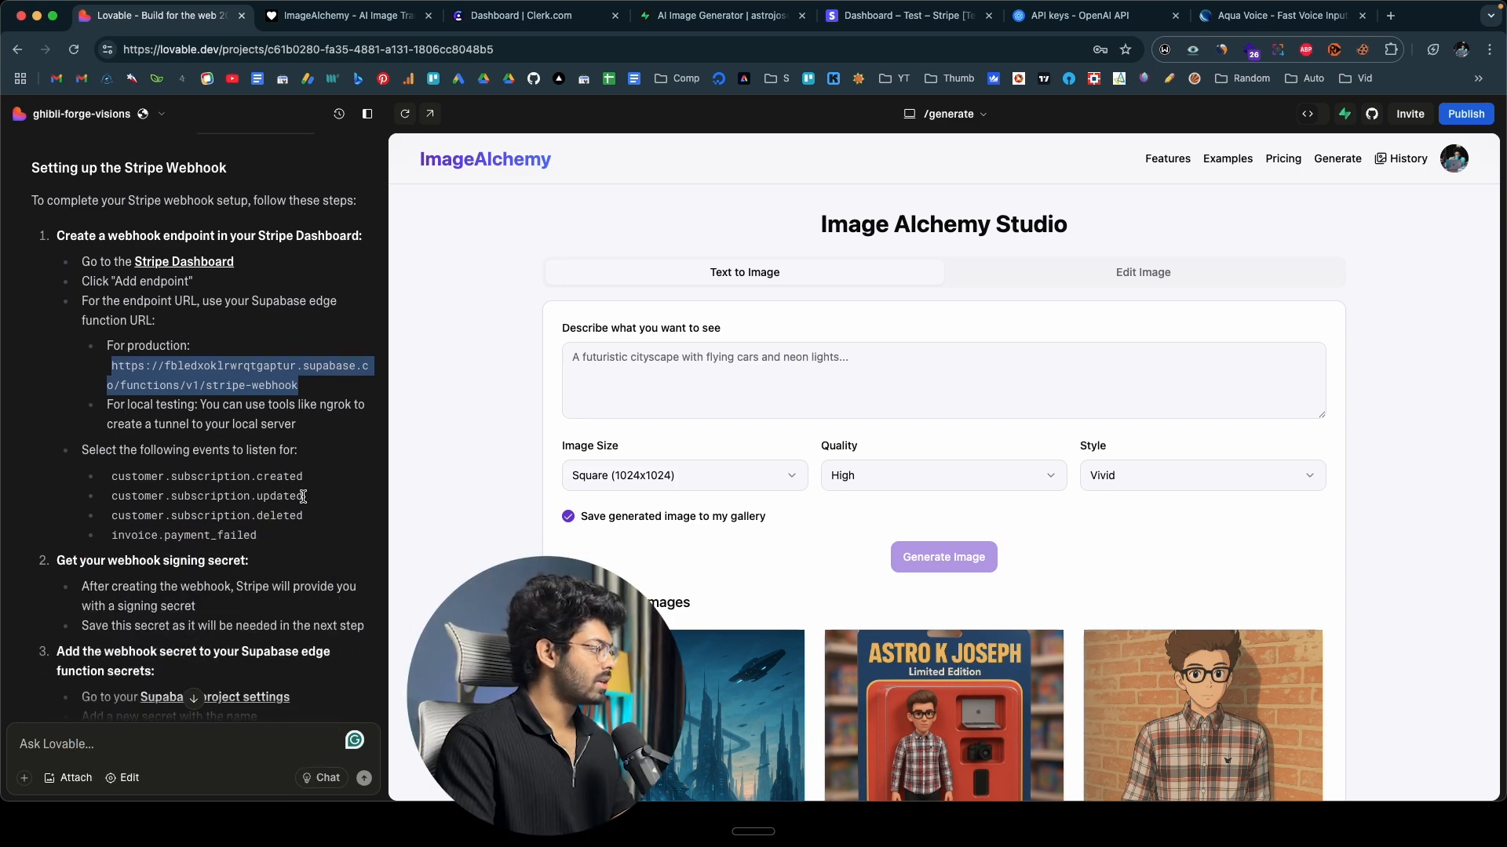
left_click(909, 18)
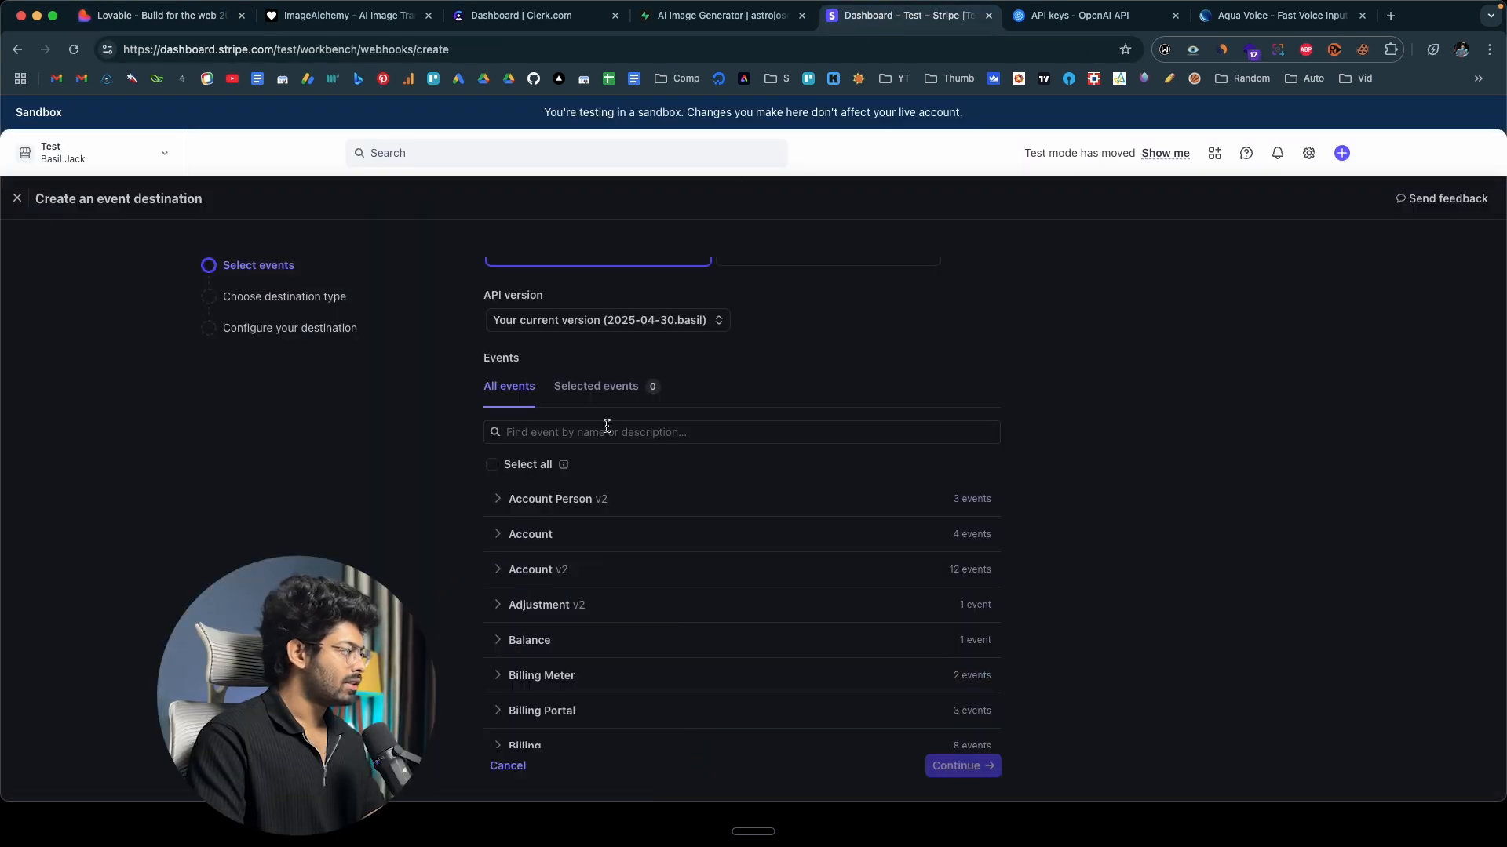
left_click(609, 434)
type("cur")
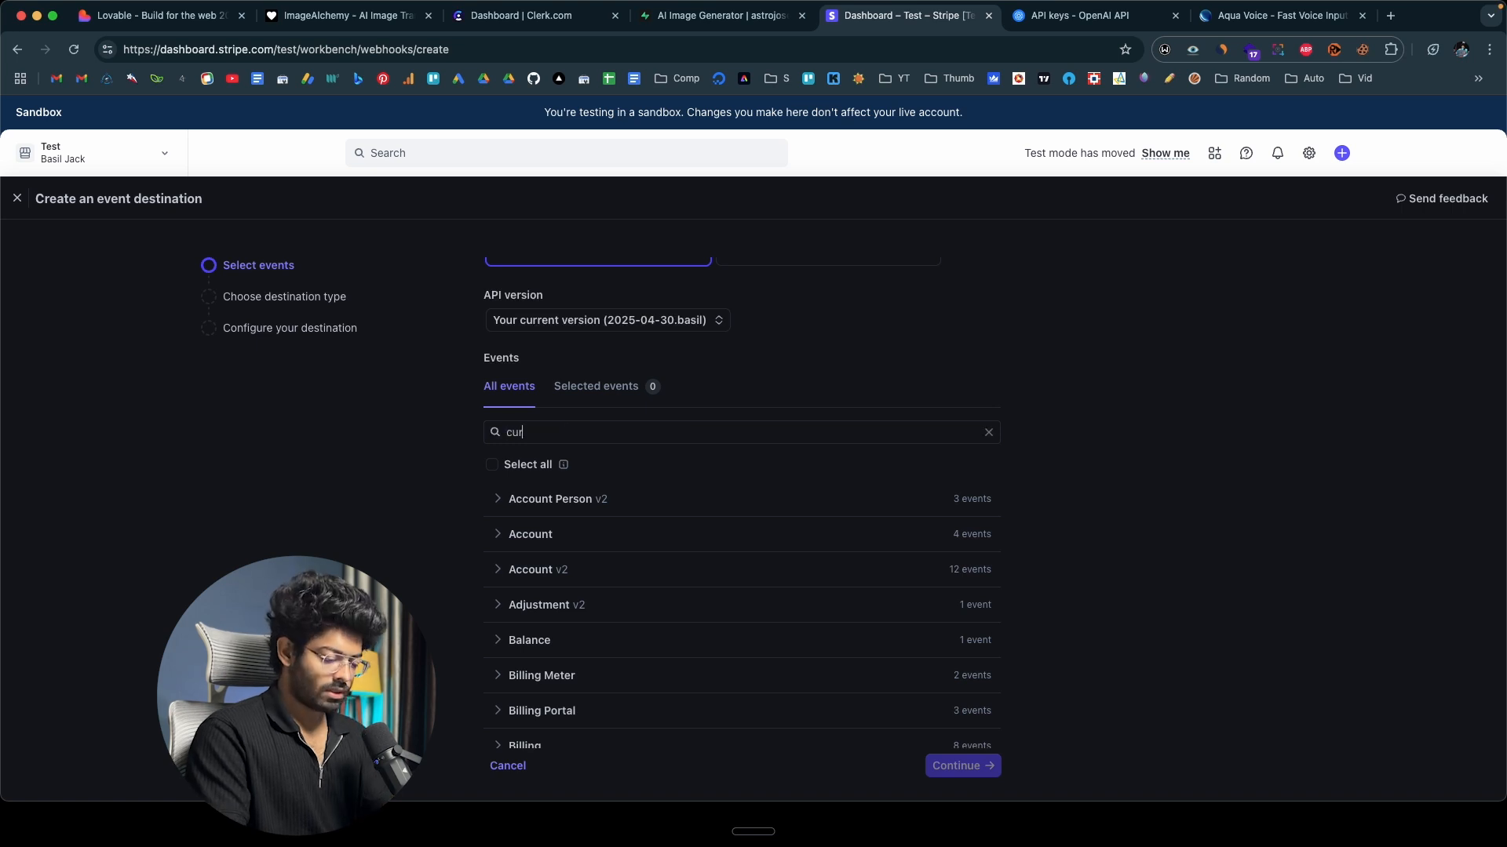
key("BackSpace")
type("s")
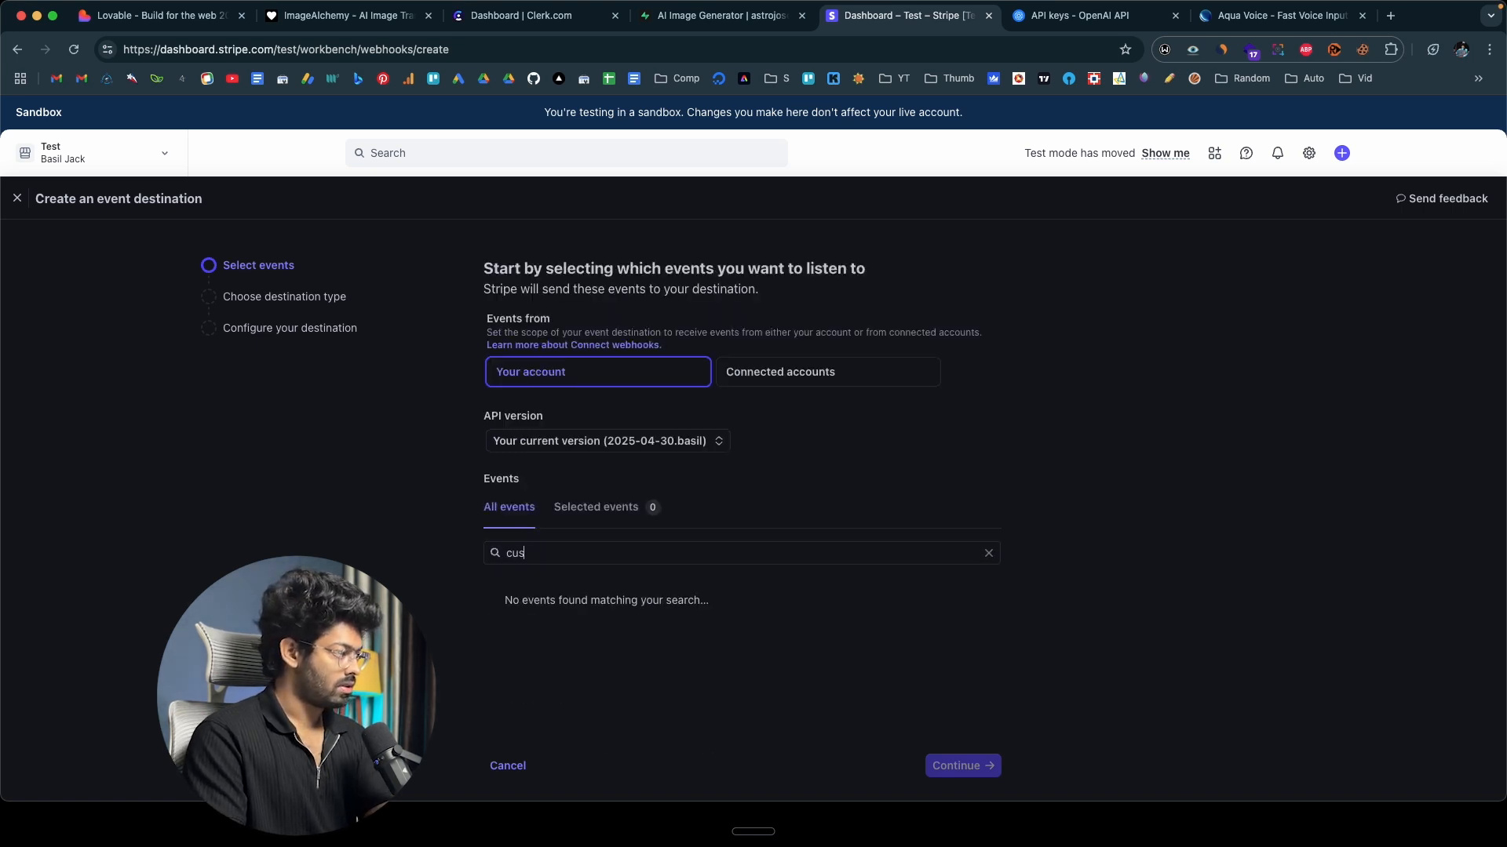
type("tomer.sub")
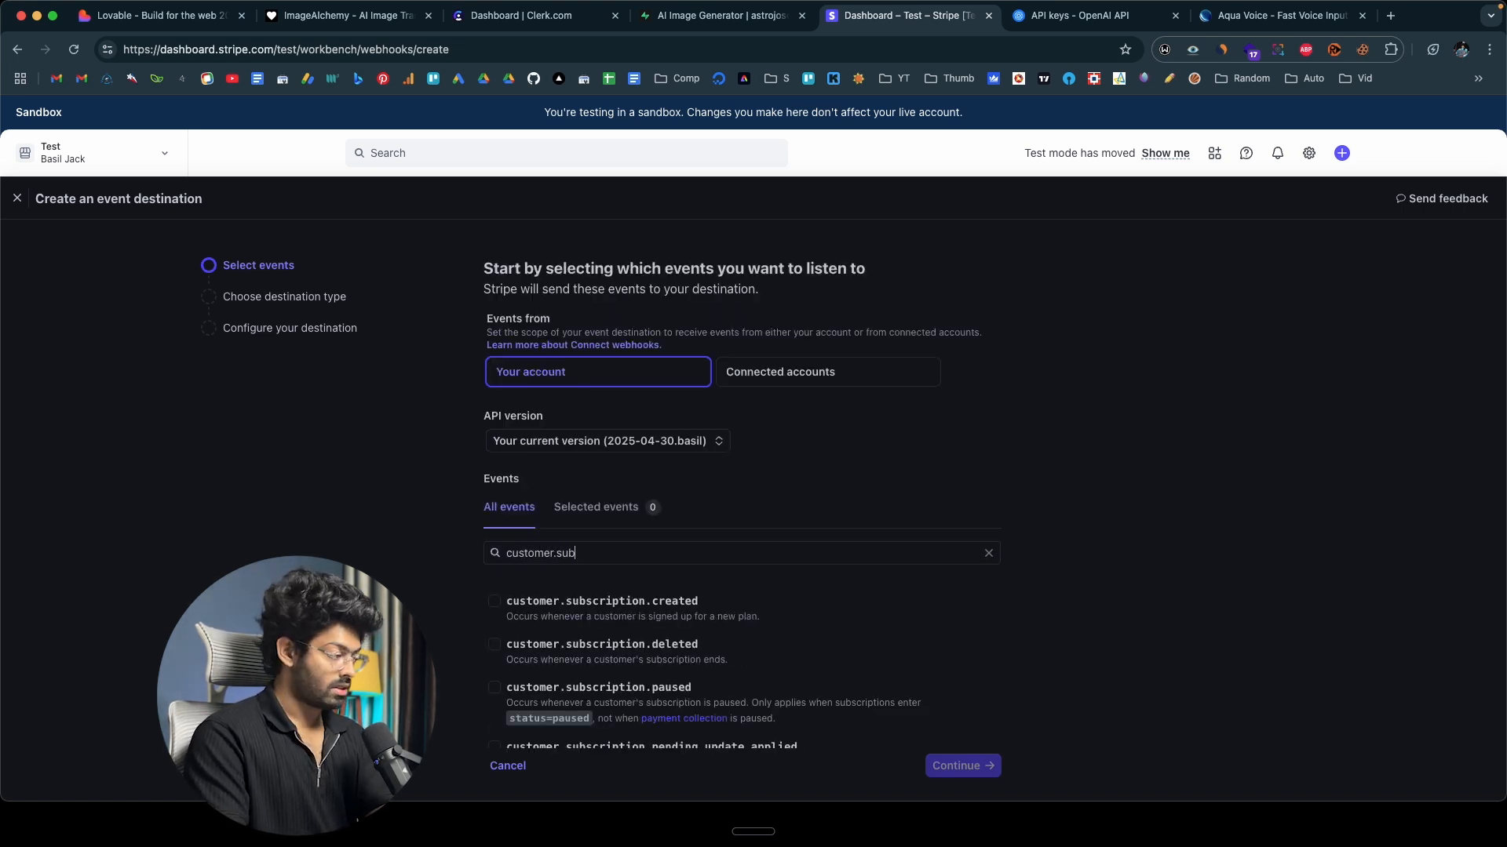
left_click(495, 603)
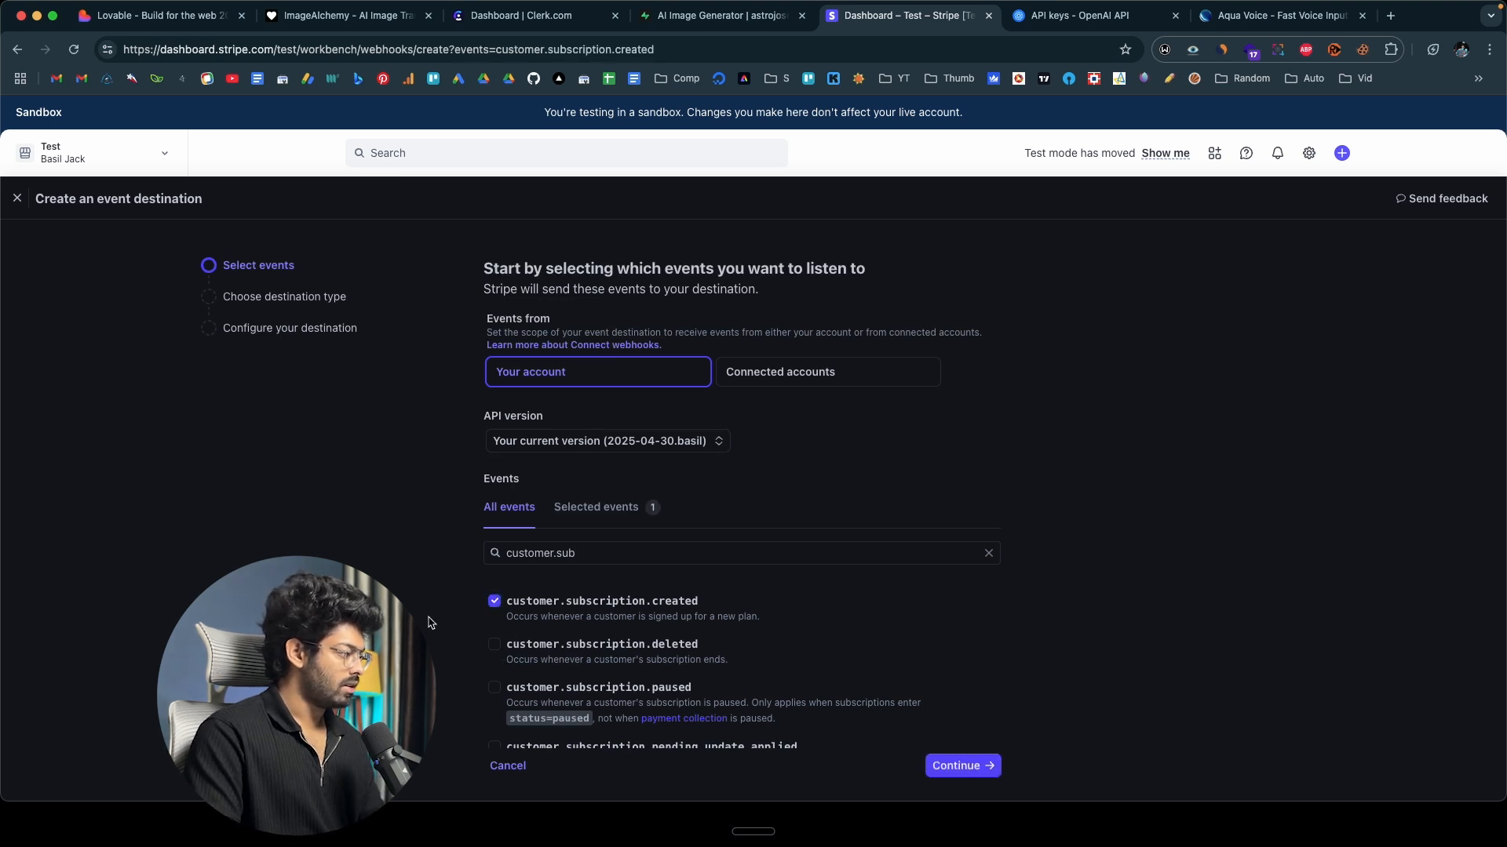
left_click(496, 655)
scroll(559, 642, "down", 5)
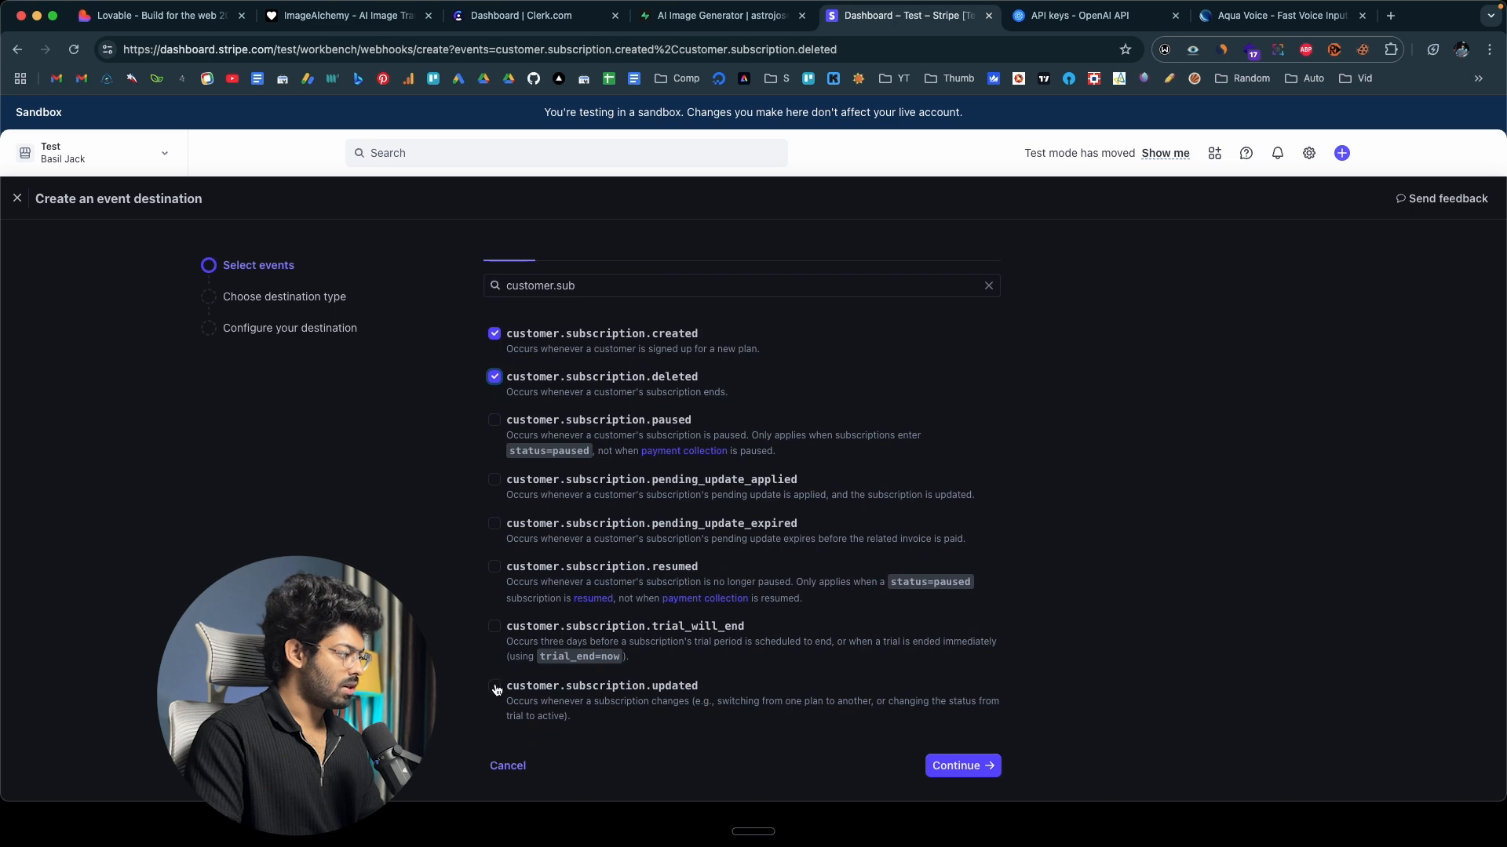
left_click(493, 687)
Recheck Lovable's event list, search Stripe's events for "invoice", and also select invoice.payment_failed.
left_click(157, 15)
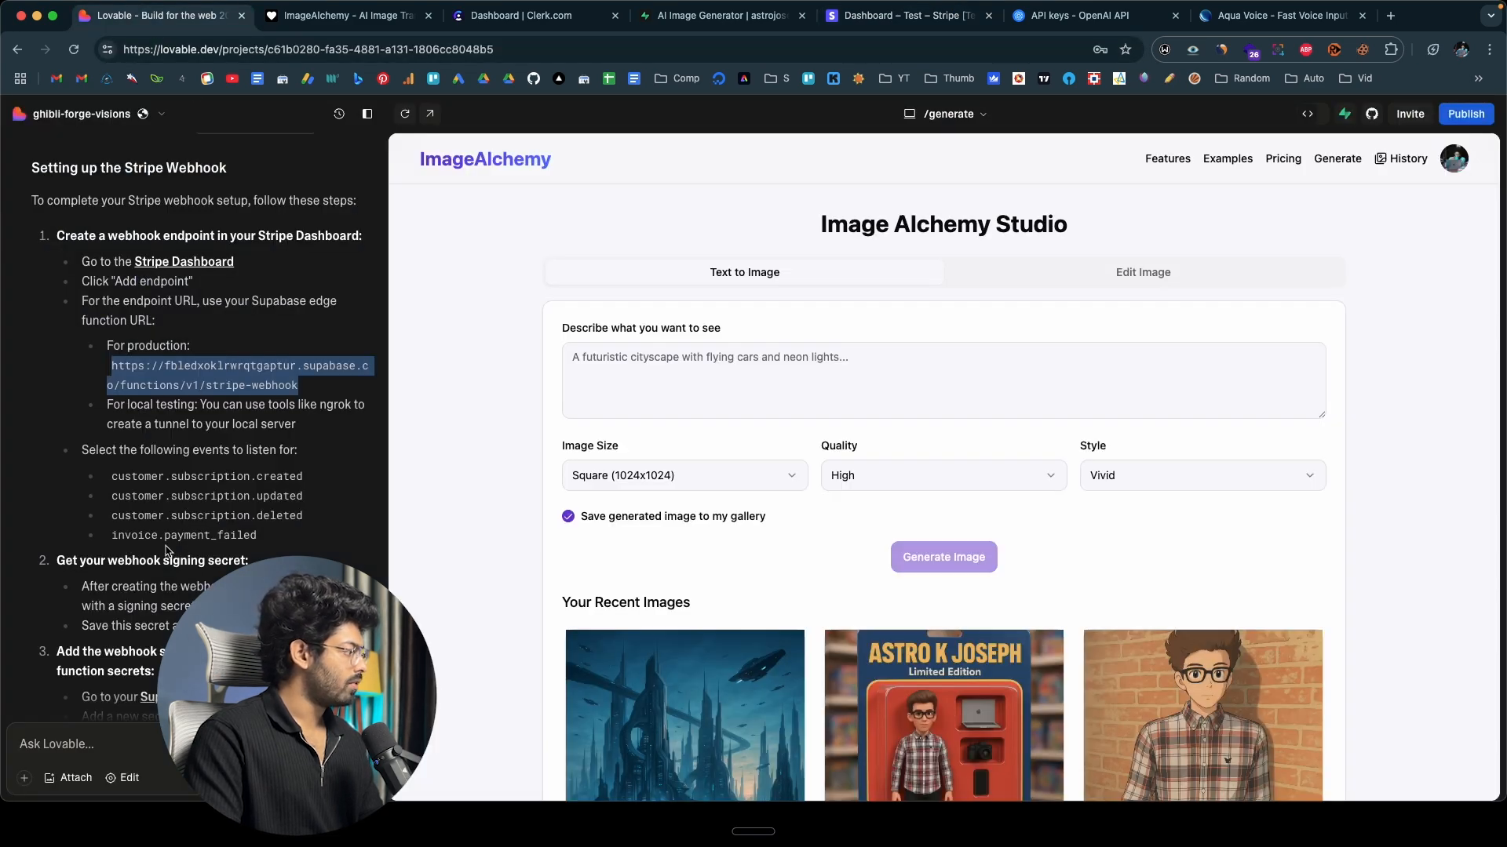
left_click(895, 15)
scroll(630, 411, "up", 1)
triple_click(612, 359)
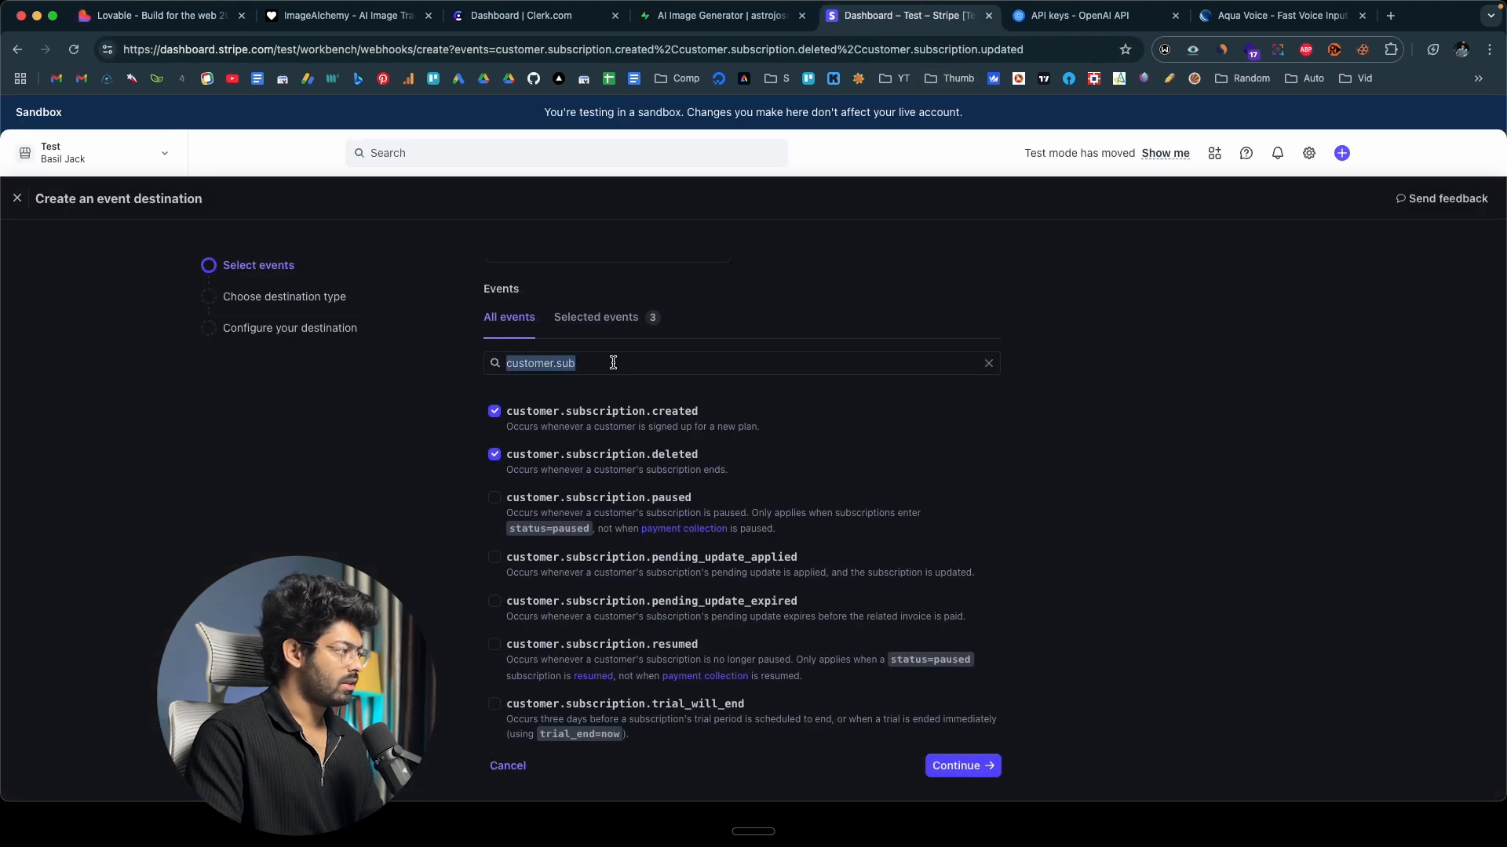
type("invoice")
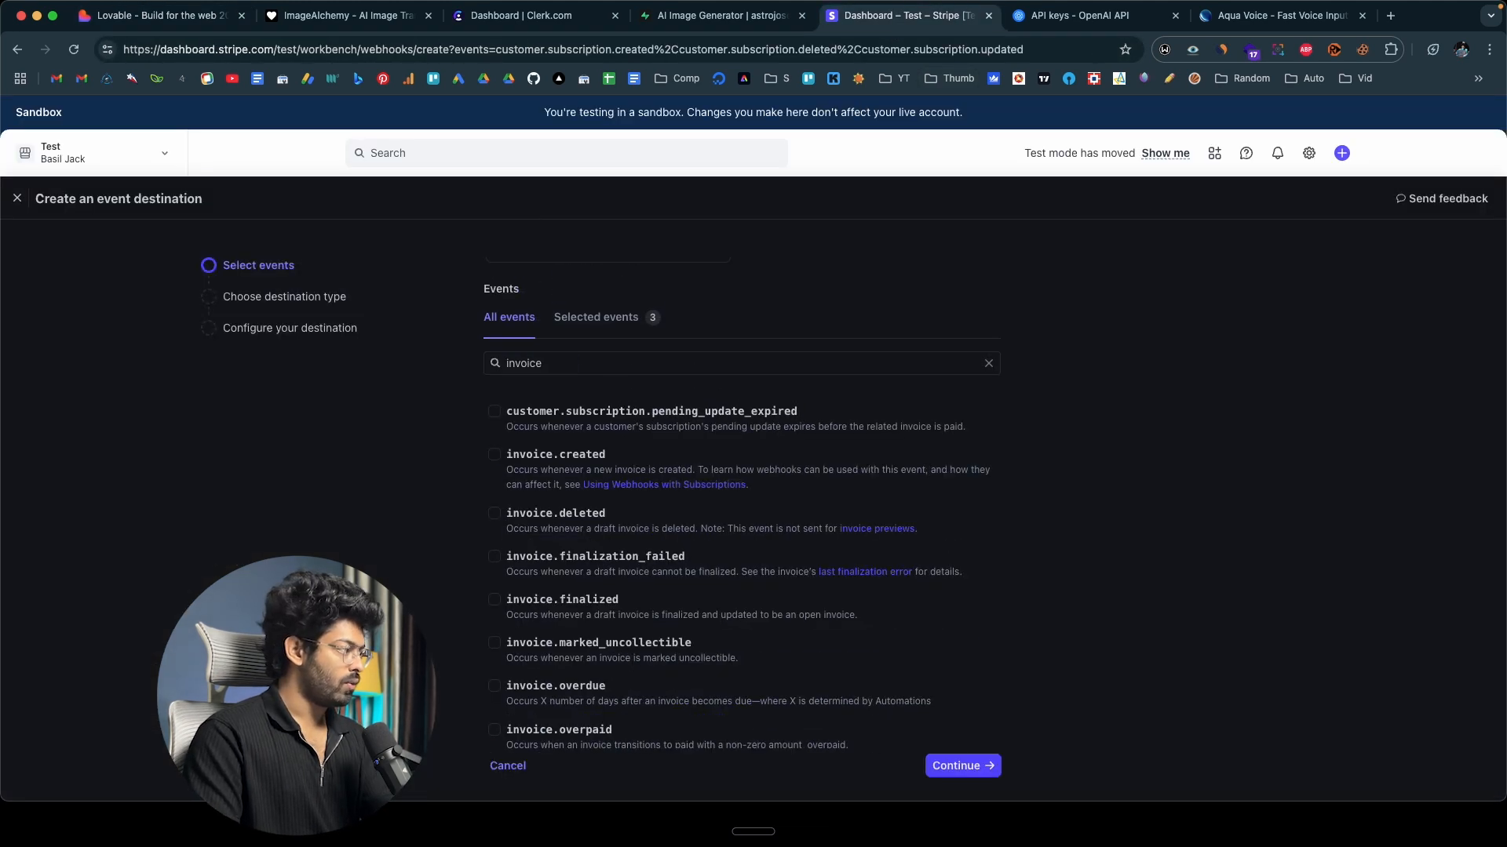
scroll(534, 538, "down", 2)
scroll(527, 542, "down", 5)
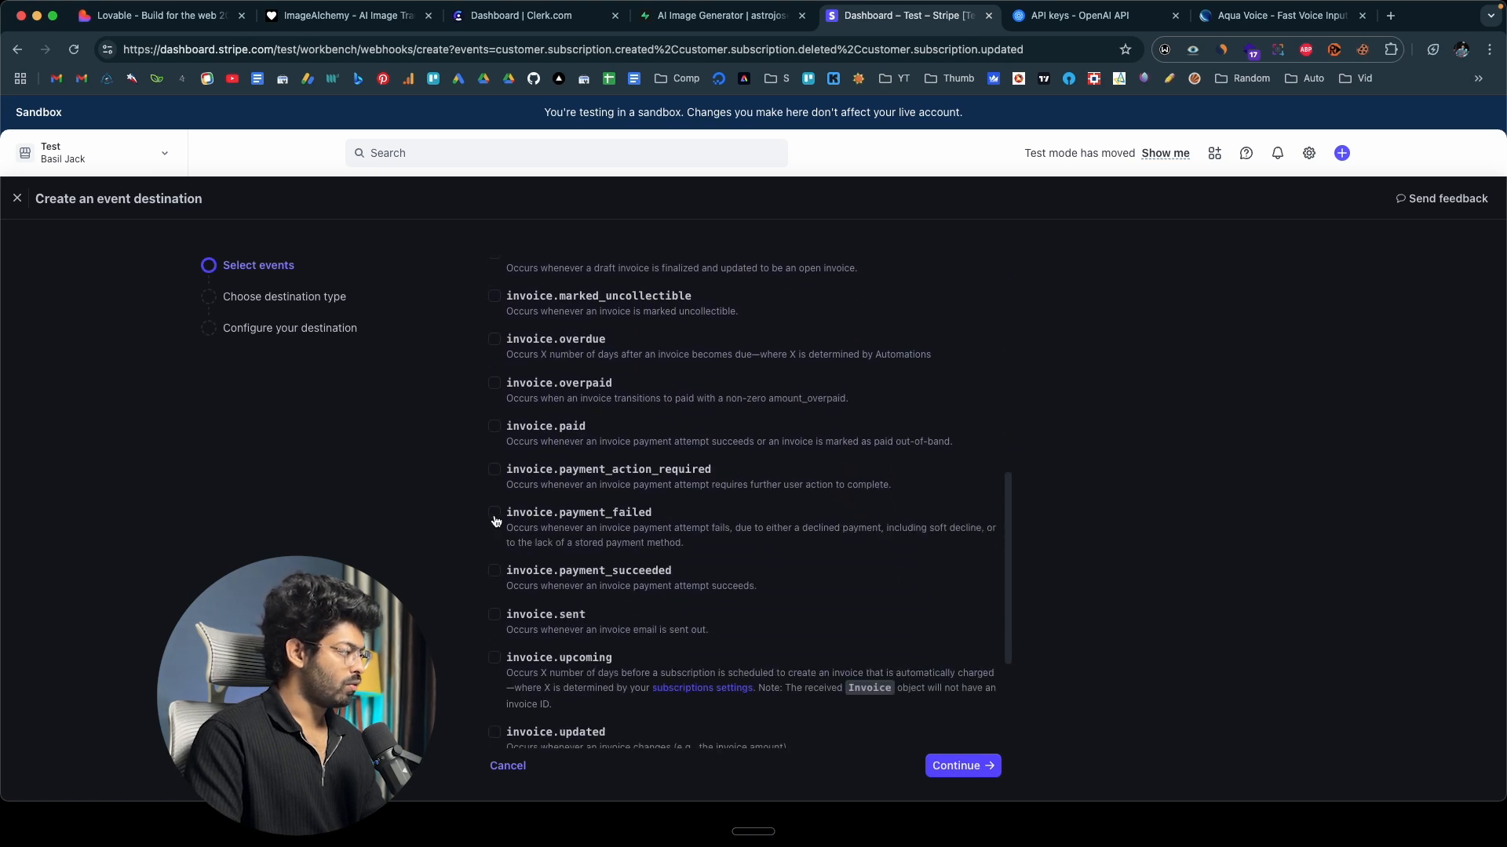
left_click(495, 518)
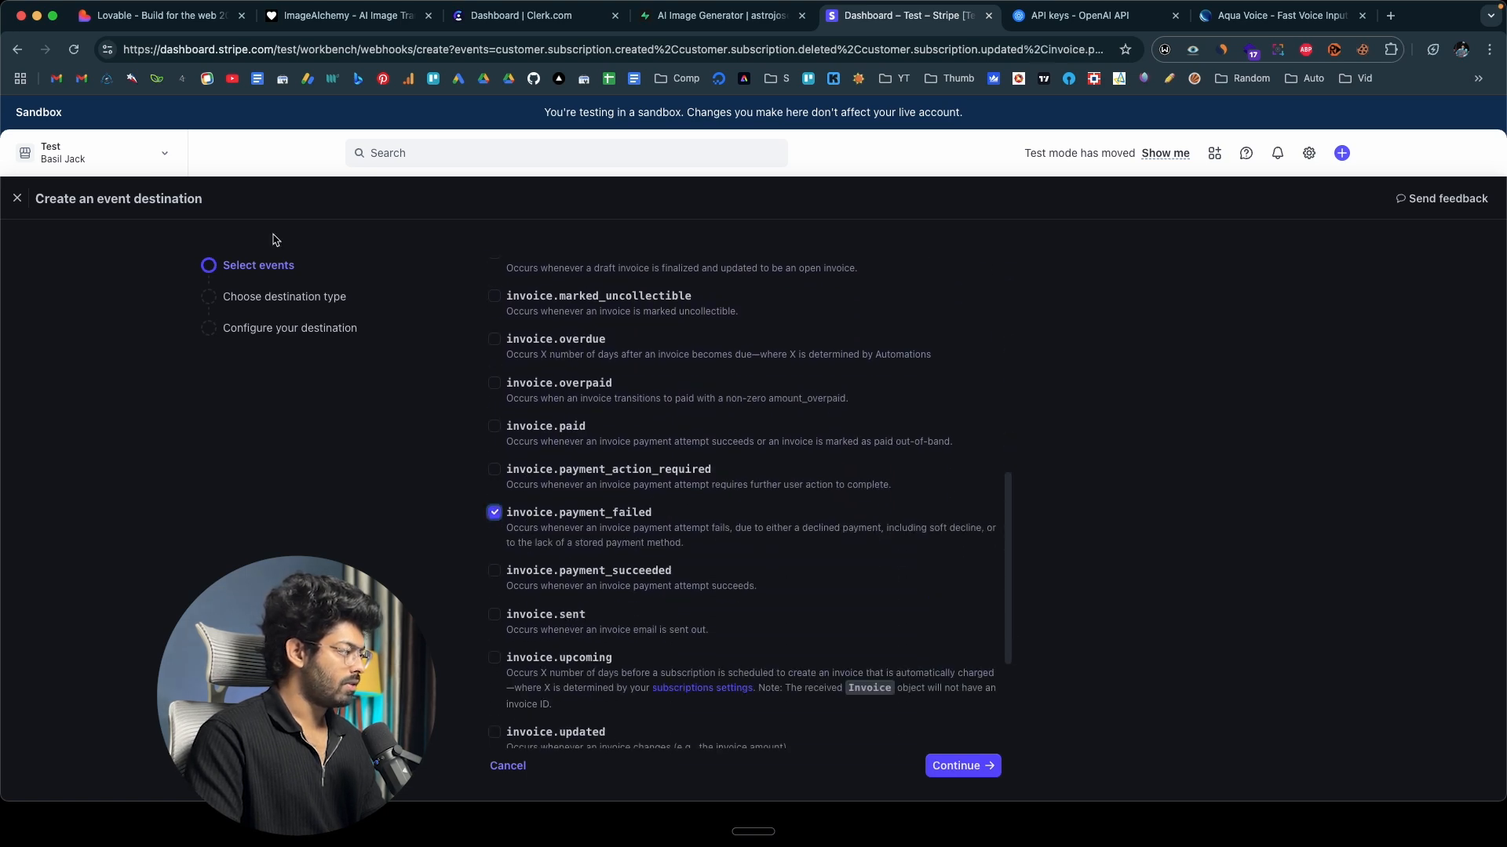
left_click(137, 17)
scroll(313, 495, "down", 3)
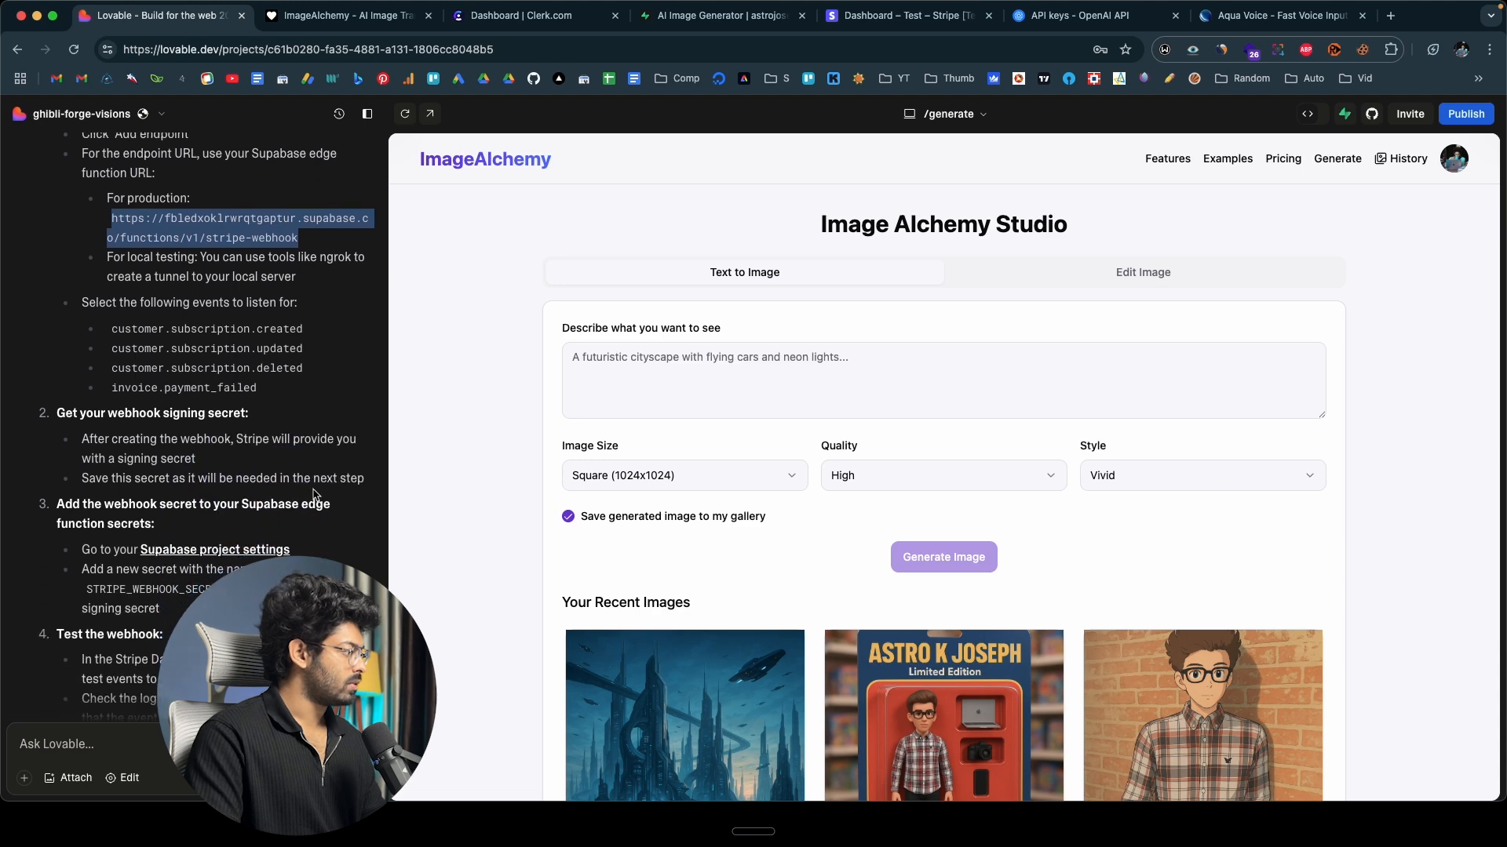
left_click(902, 16)
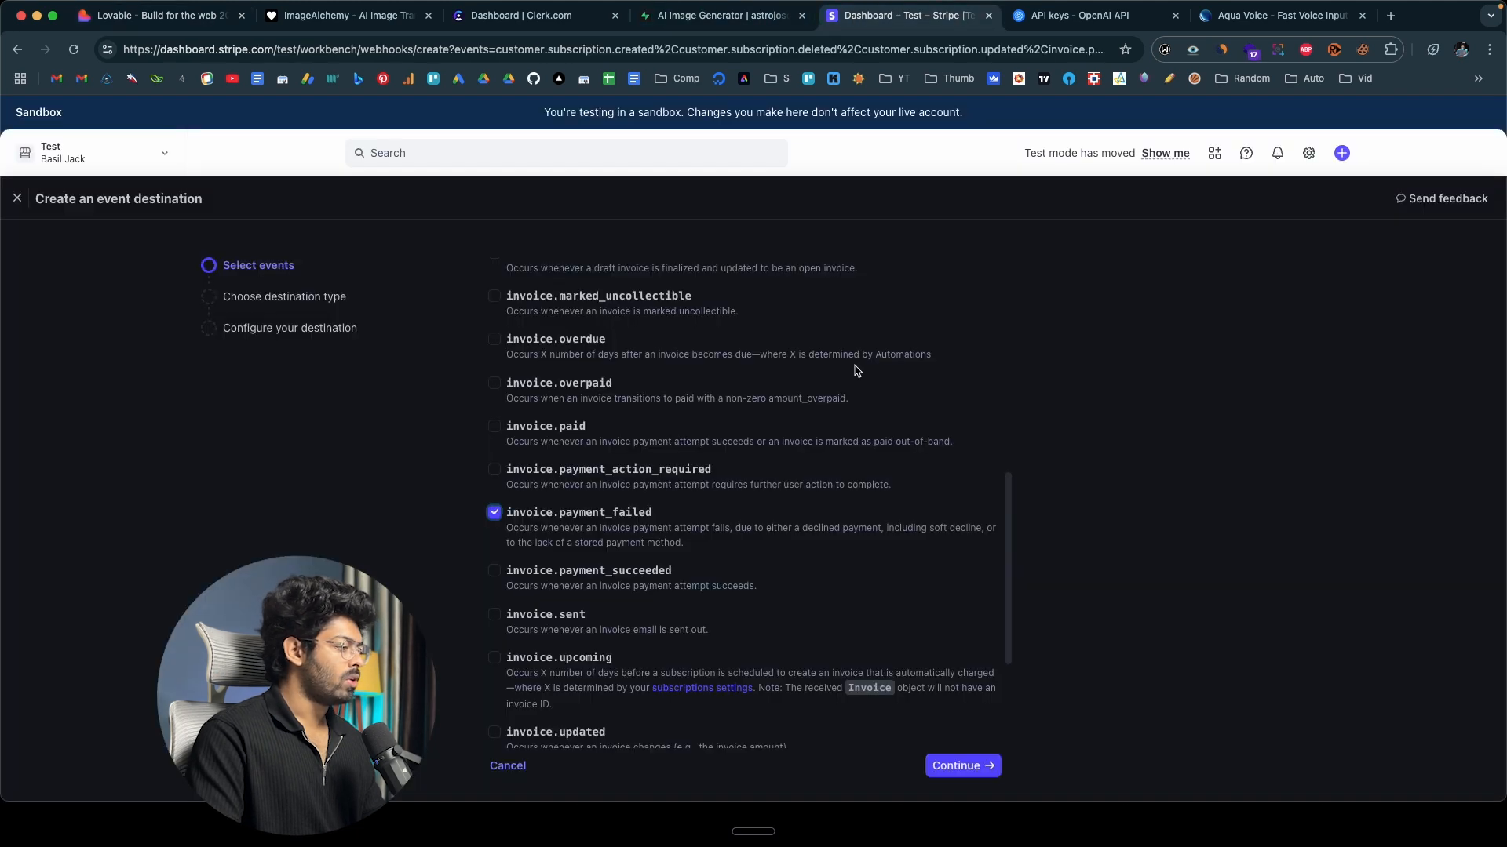
left_click(958, 768)
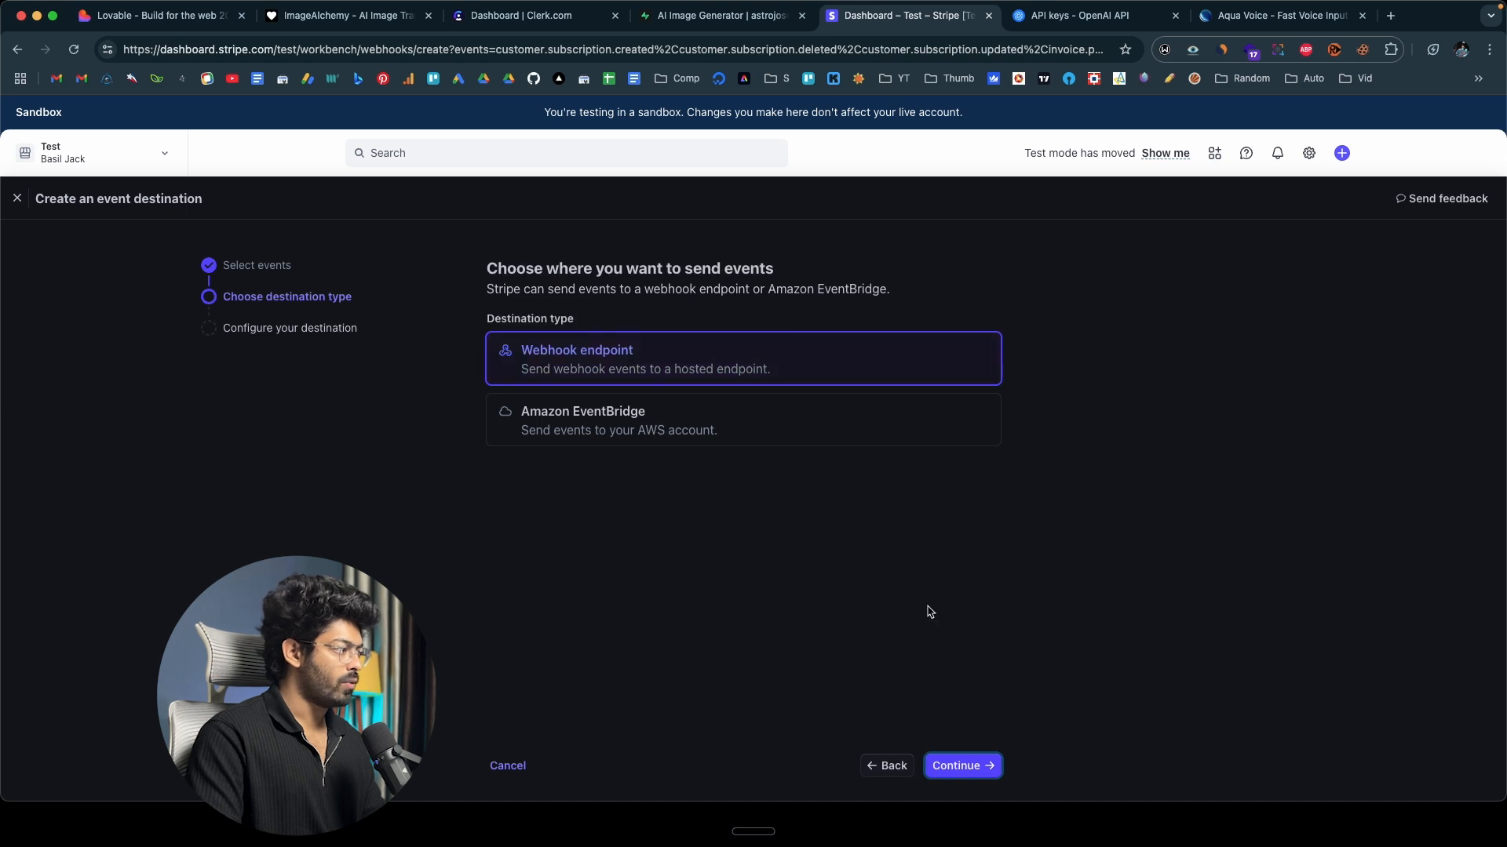
left_click(961, 763)
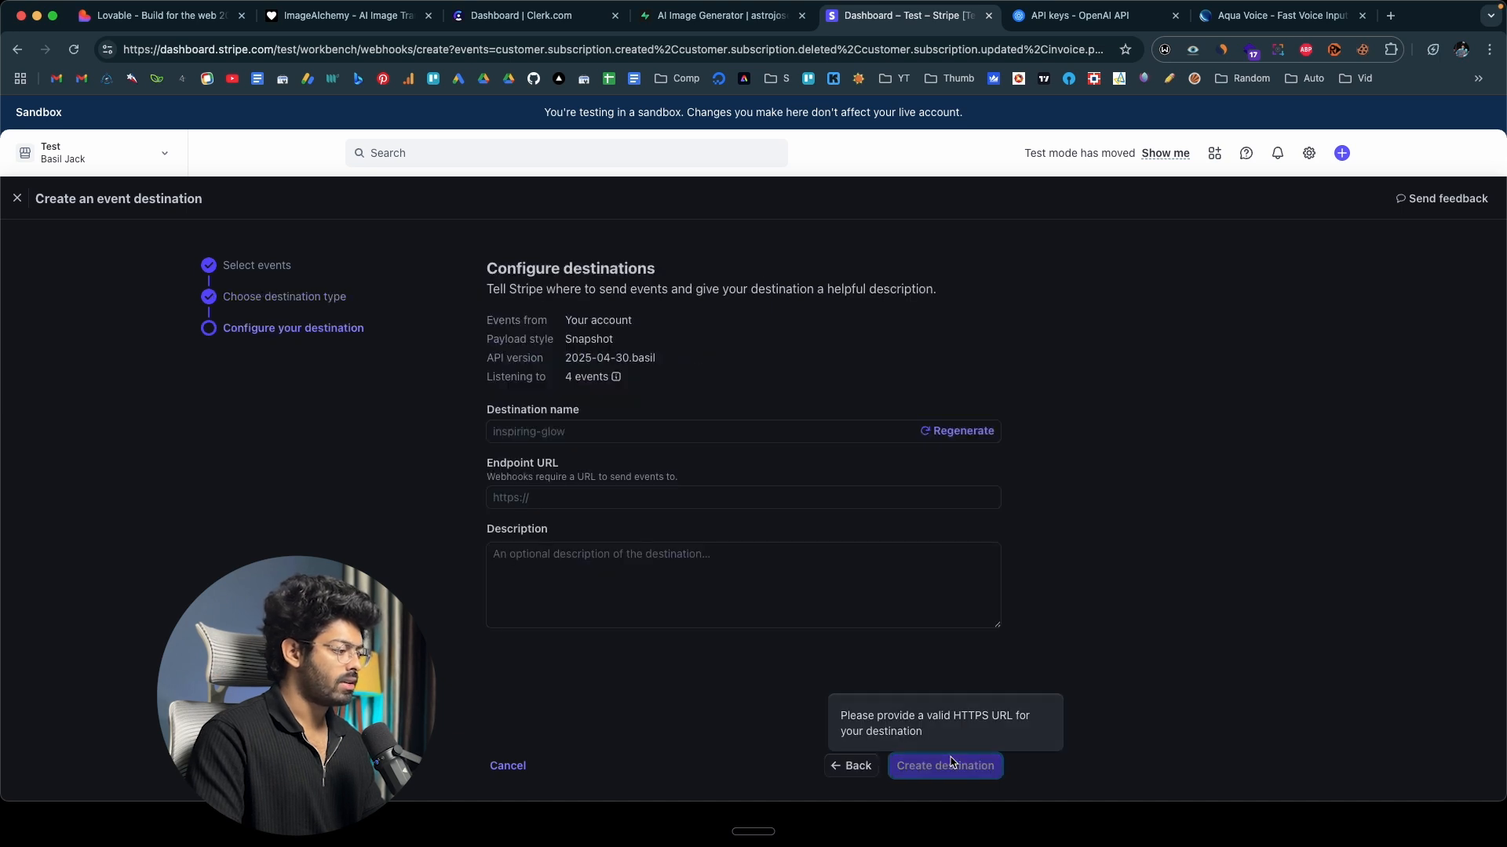
left_click(541, 503)
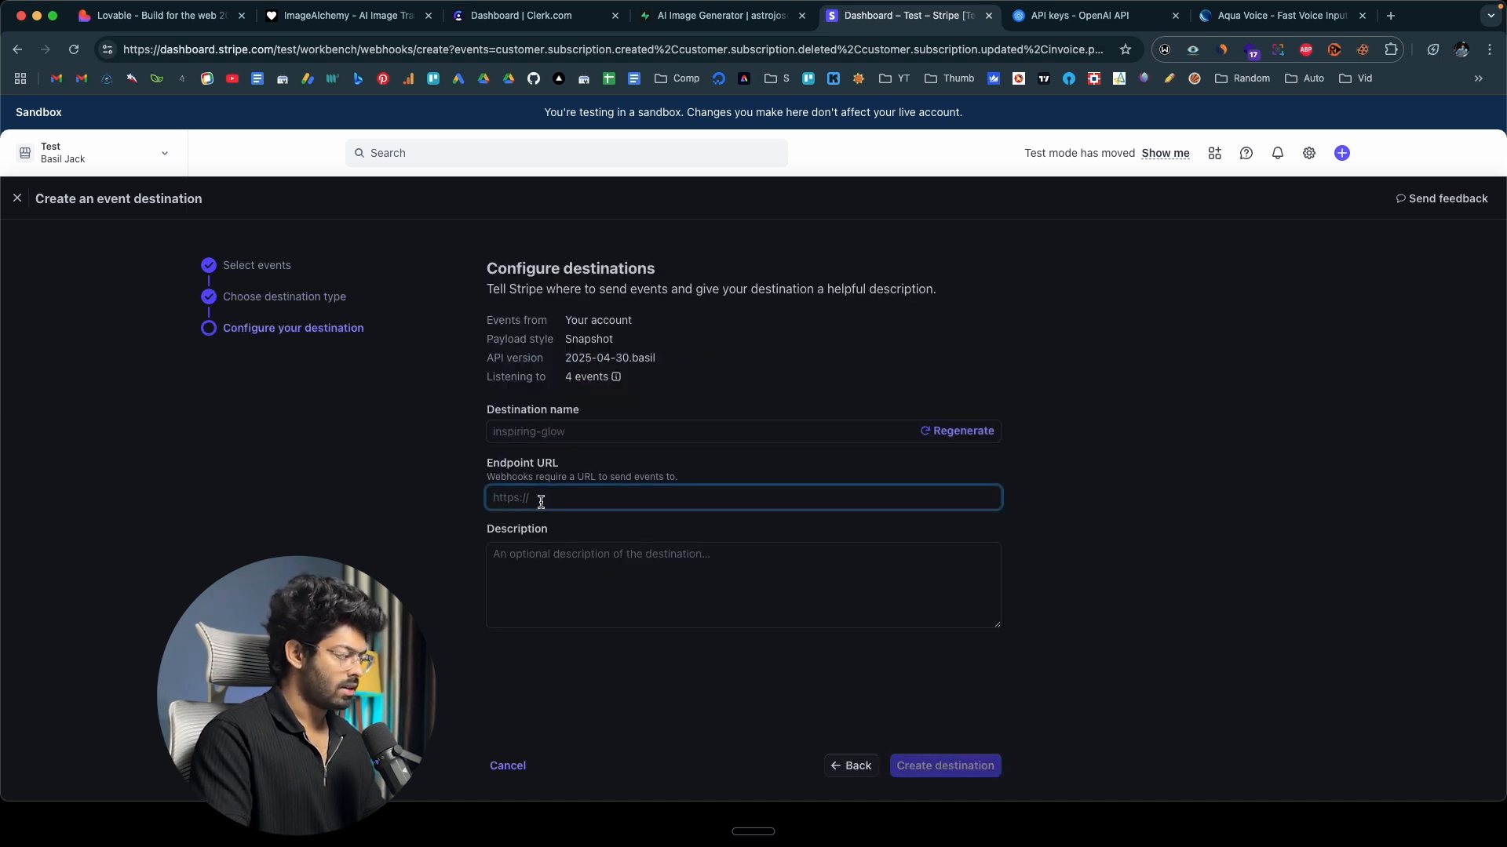
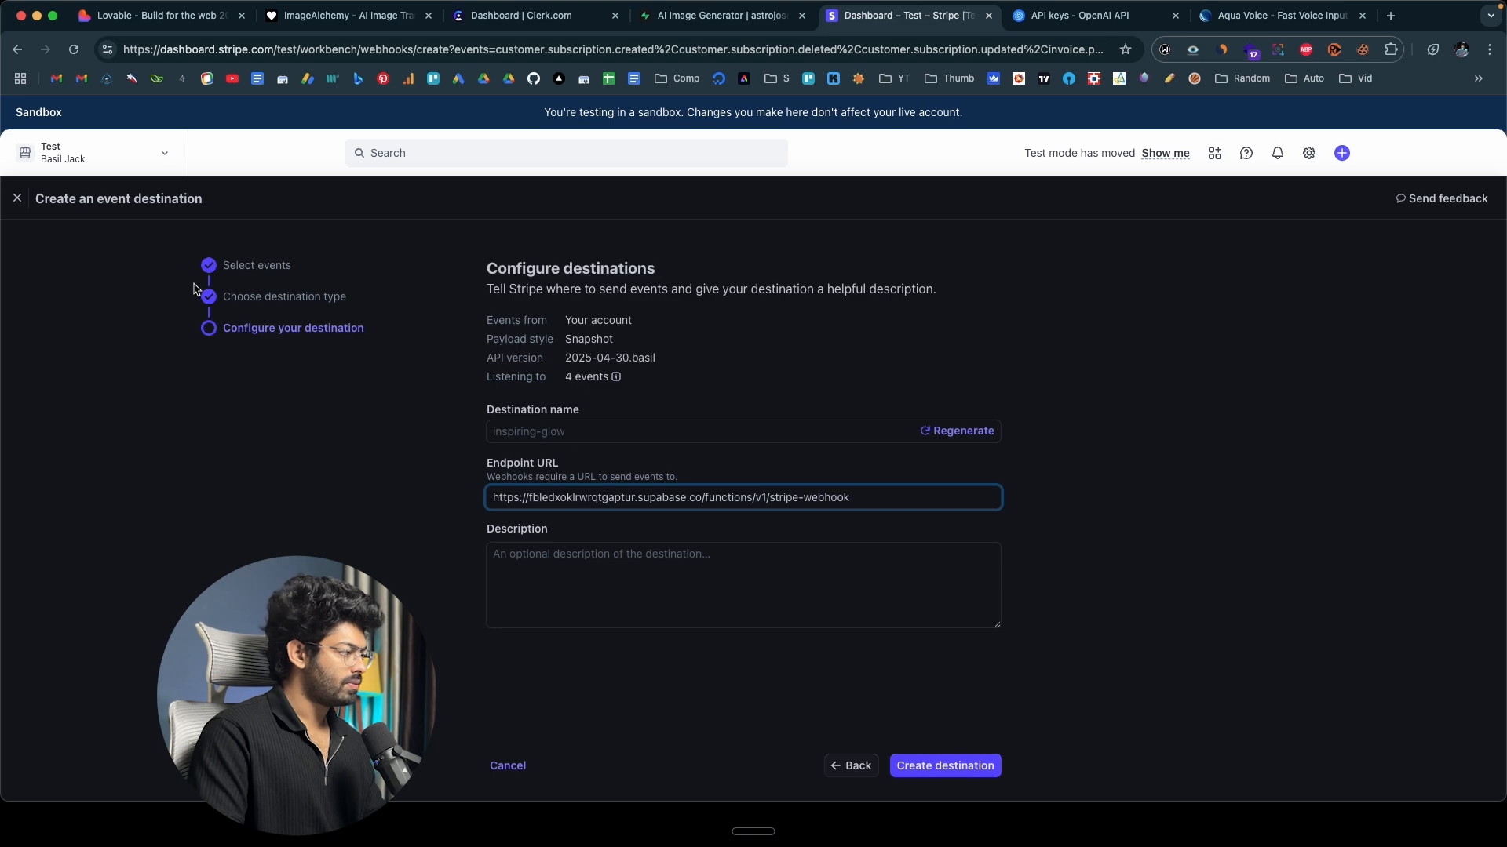
Recheck Lovable's webhook instructions, create the event destination in Stripe, and reveal and copy its signing secret.
left_click(150, 15)
scroll(236, 275, "up", 2)
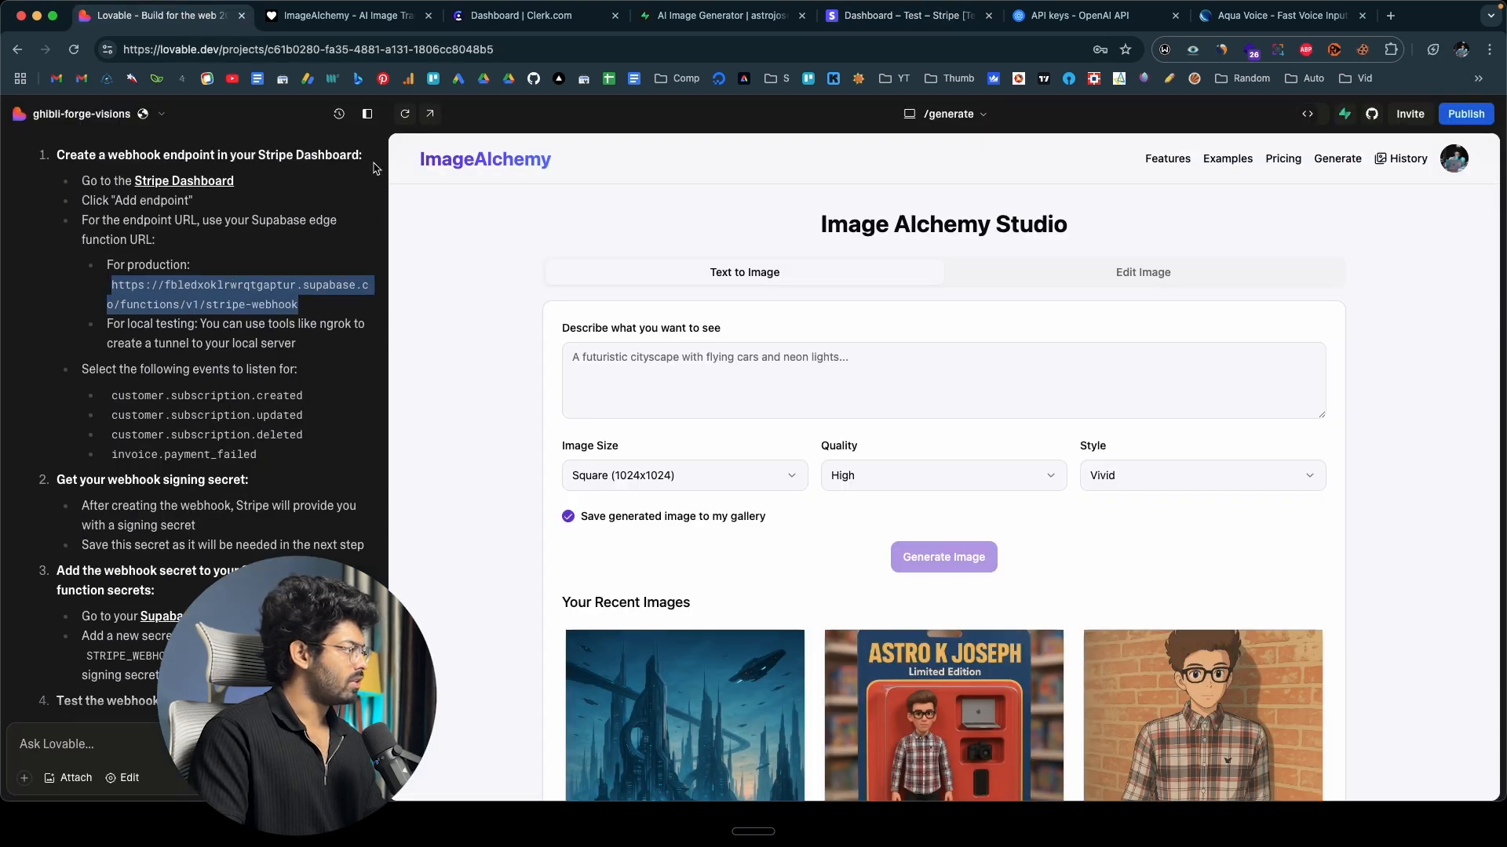
left_click(902, 15)
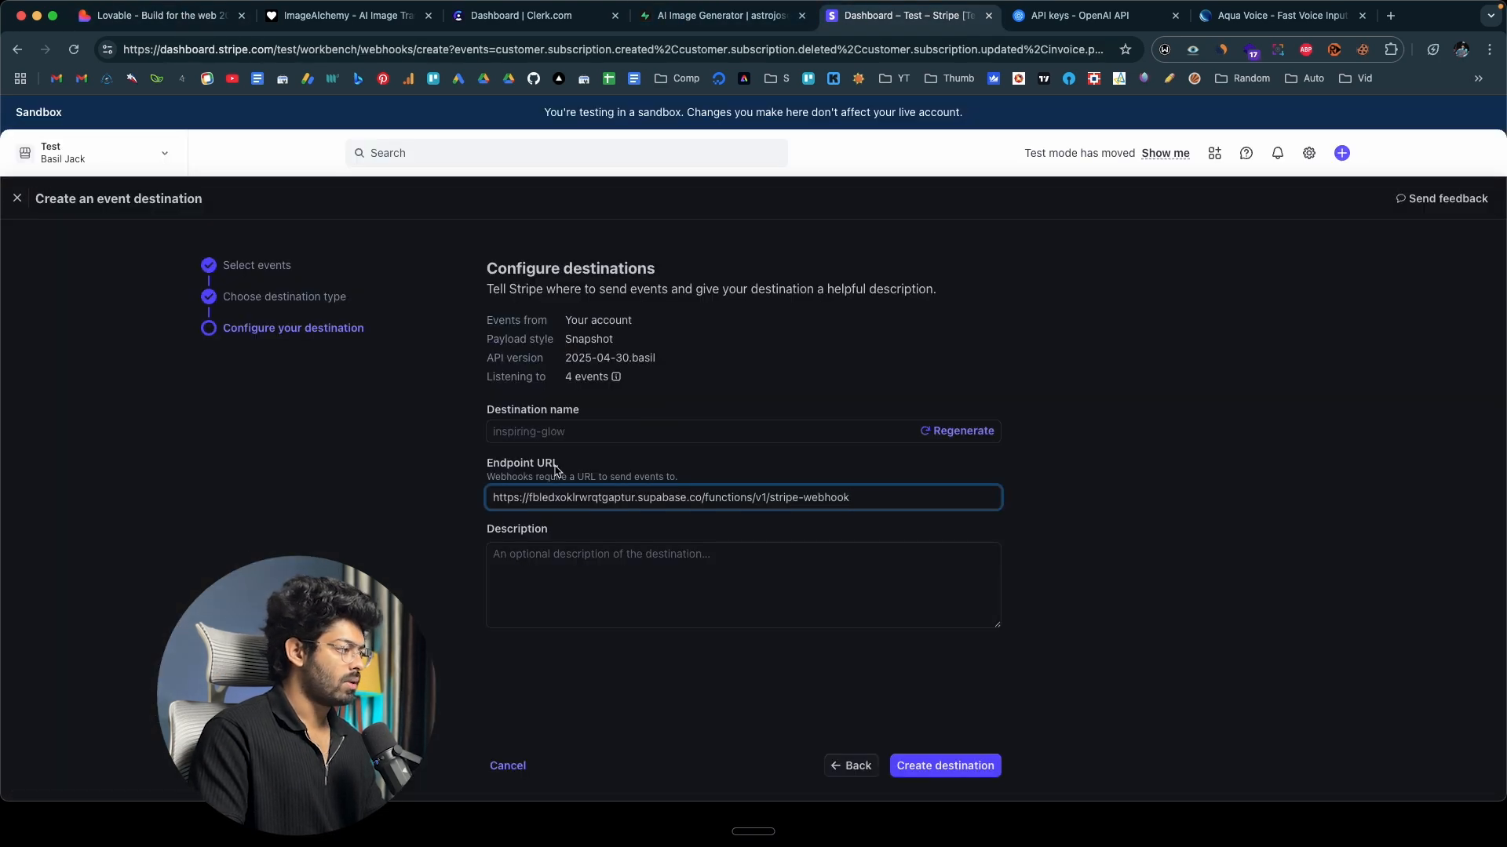
left_click(965, 770)
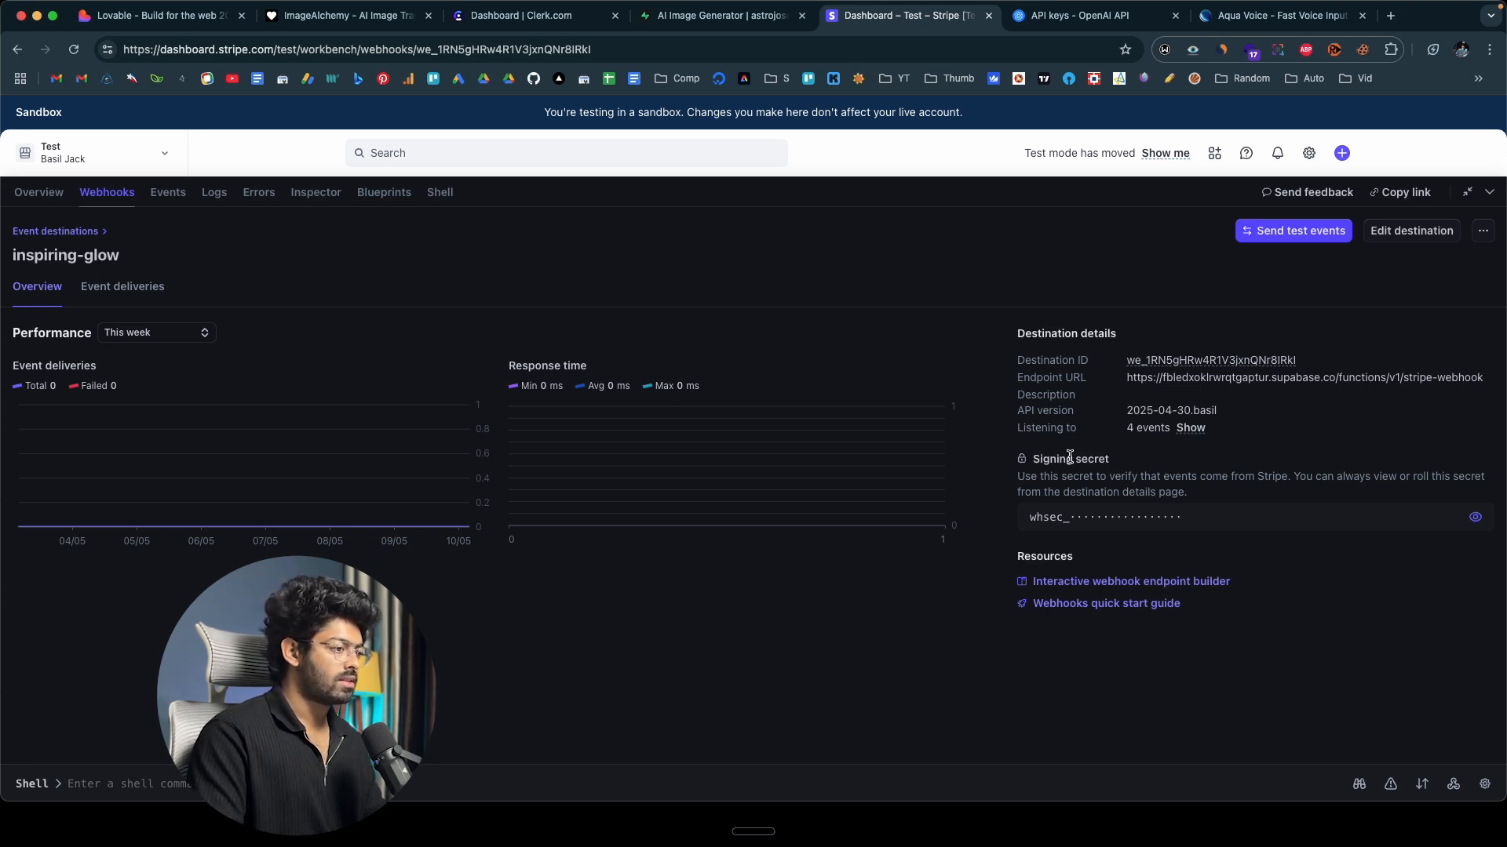
left_click(1301, 524)
left_click(1455, 517)
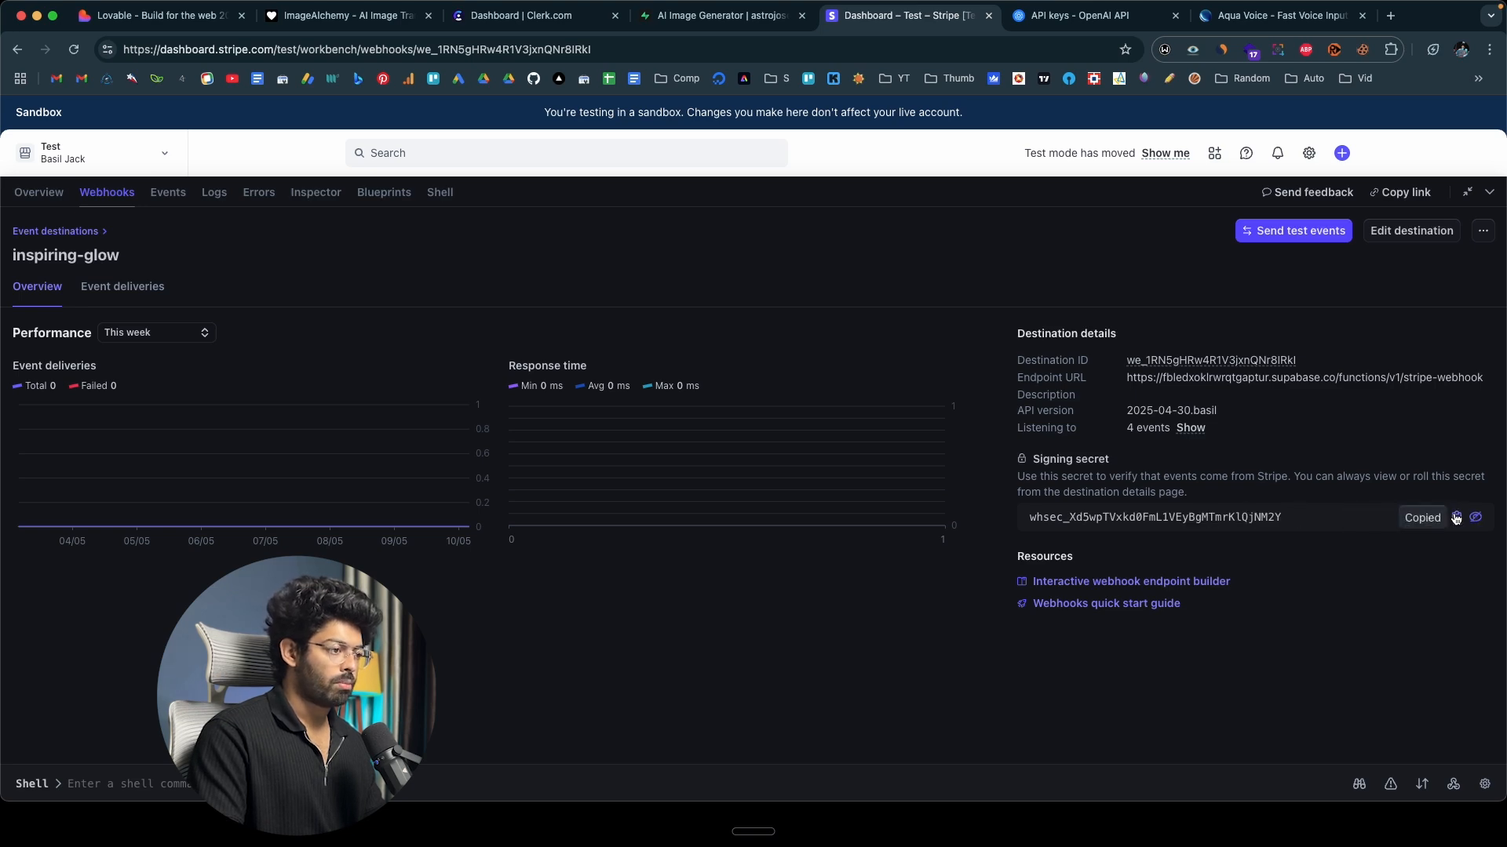
Consult Lovable's instructions for storing the webhook secret, and open the Edge Function secrets page in Supabase.
left_click(197, 16)
scroll(215, 387, "down", 5)
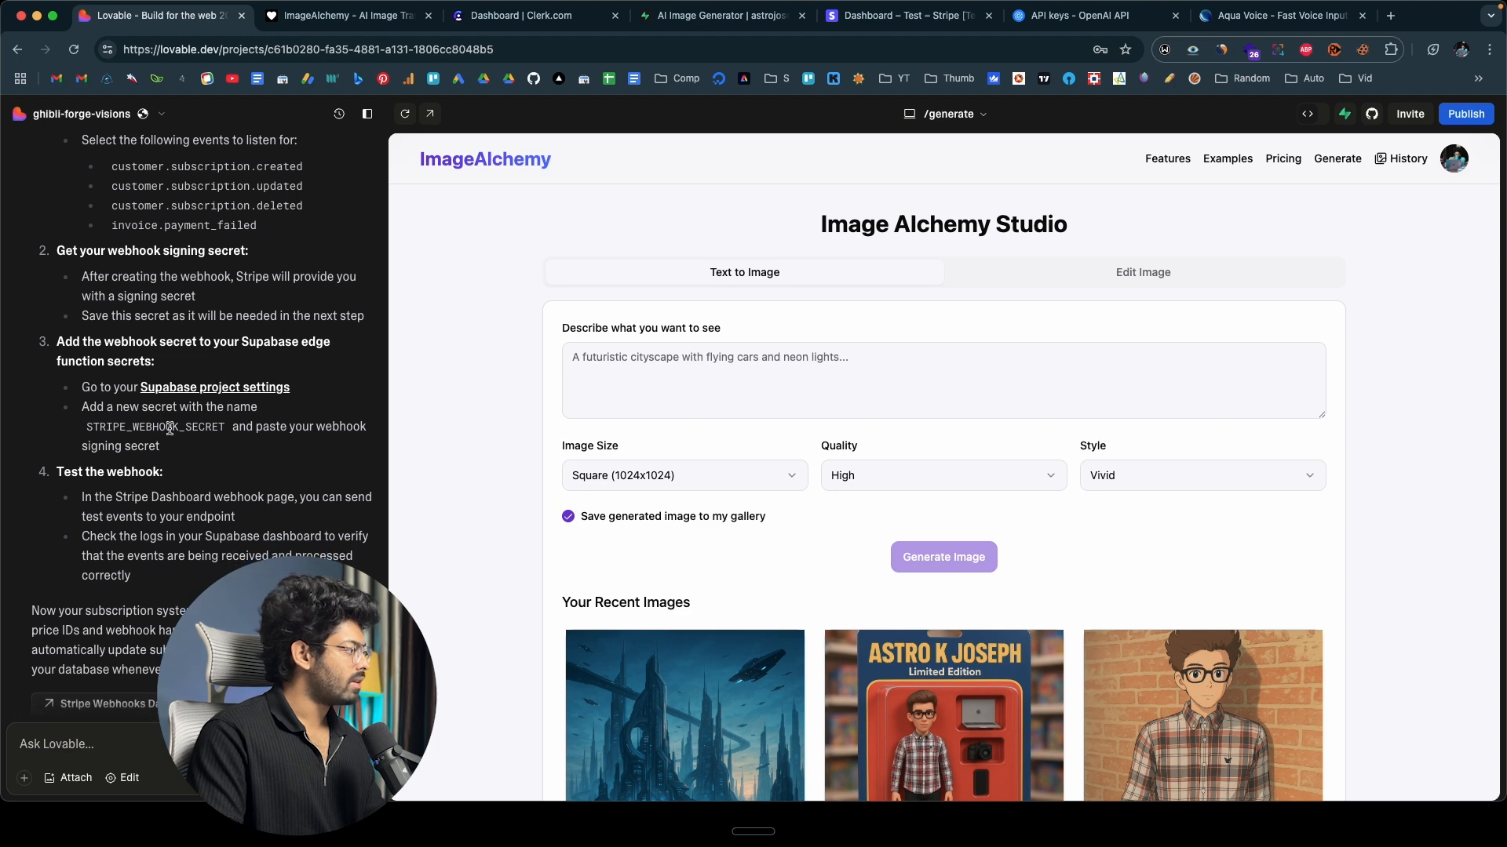
scroll(170, 429, "down", 2)
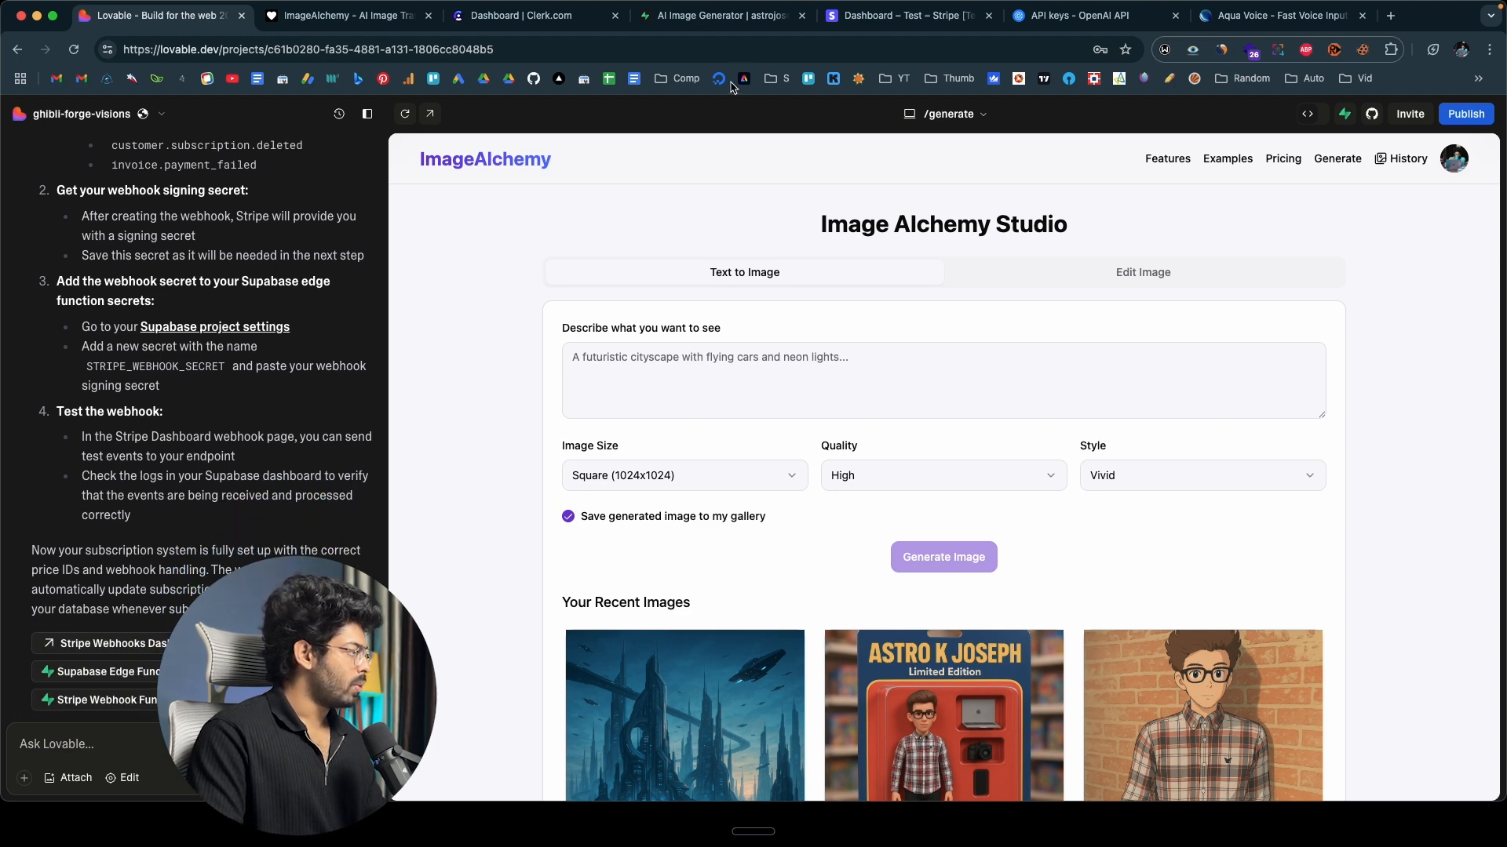
left_click(722, 16)
mouse_move(21, 362)
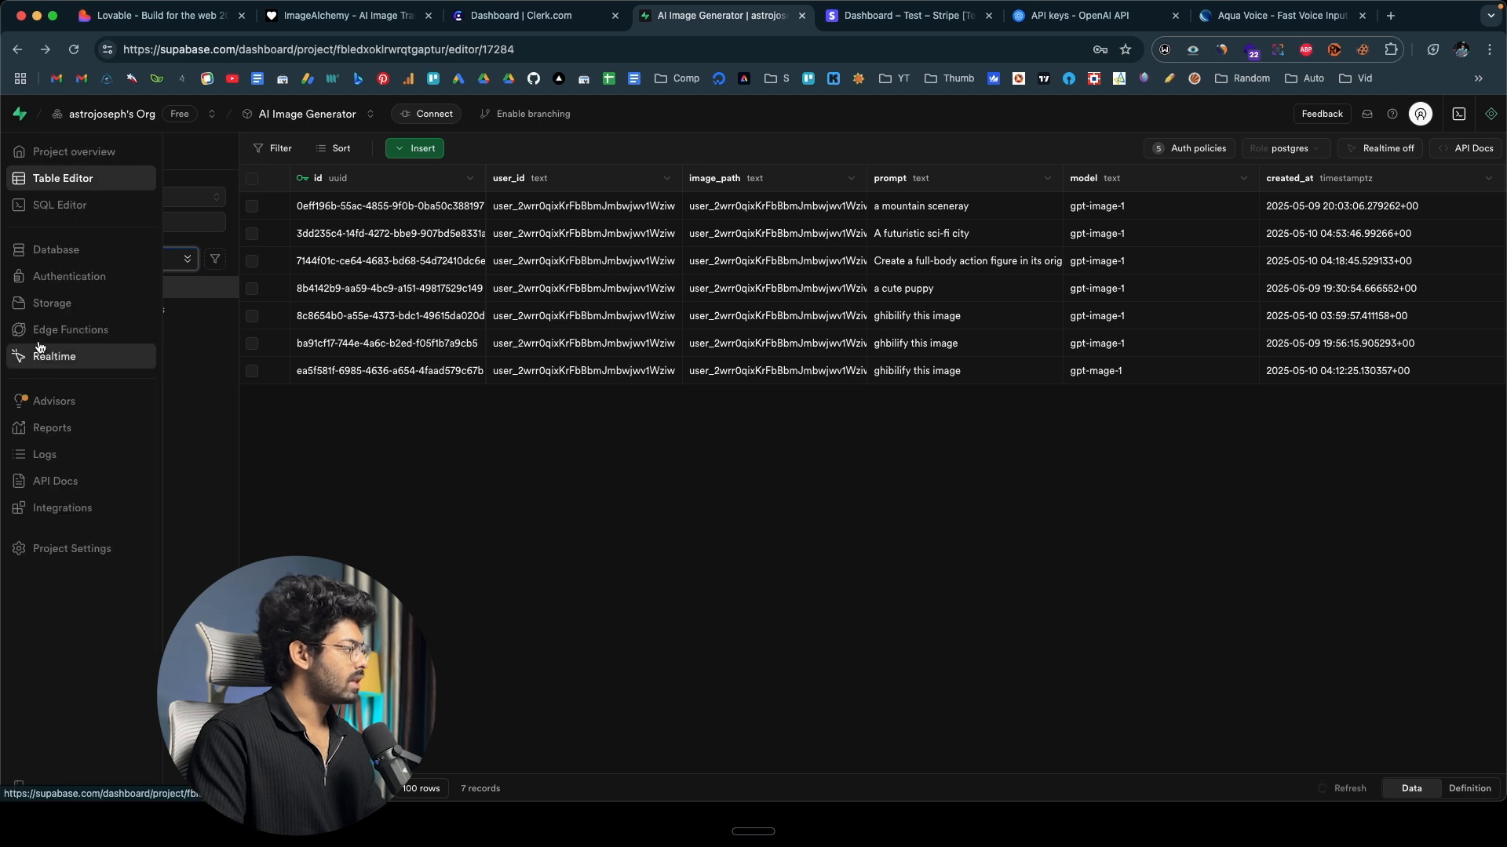
left_click(53, 339)
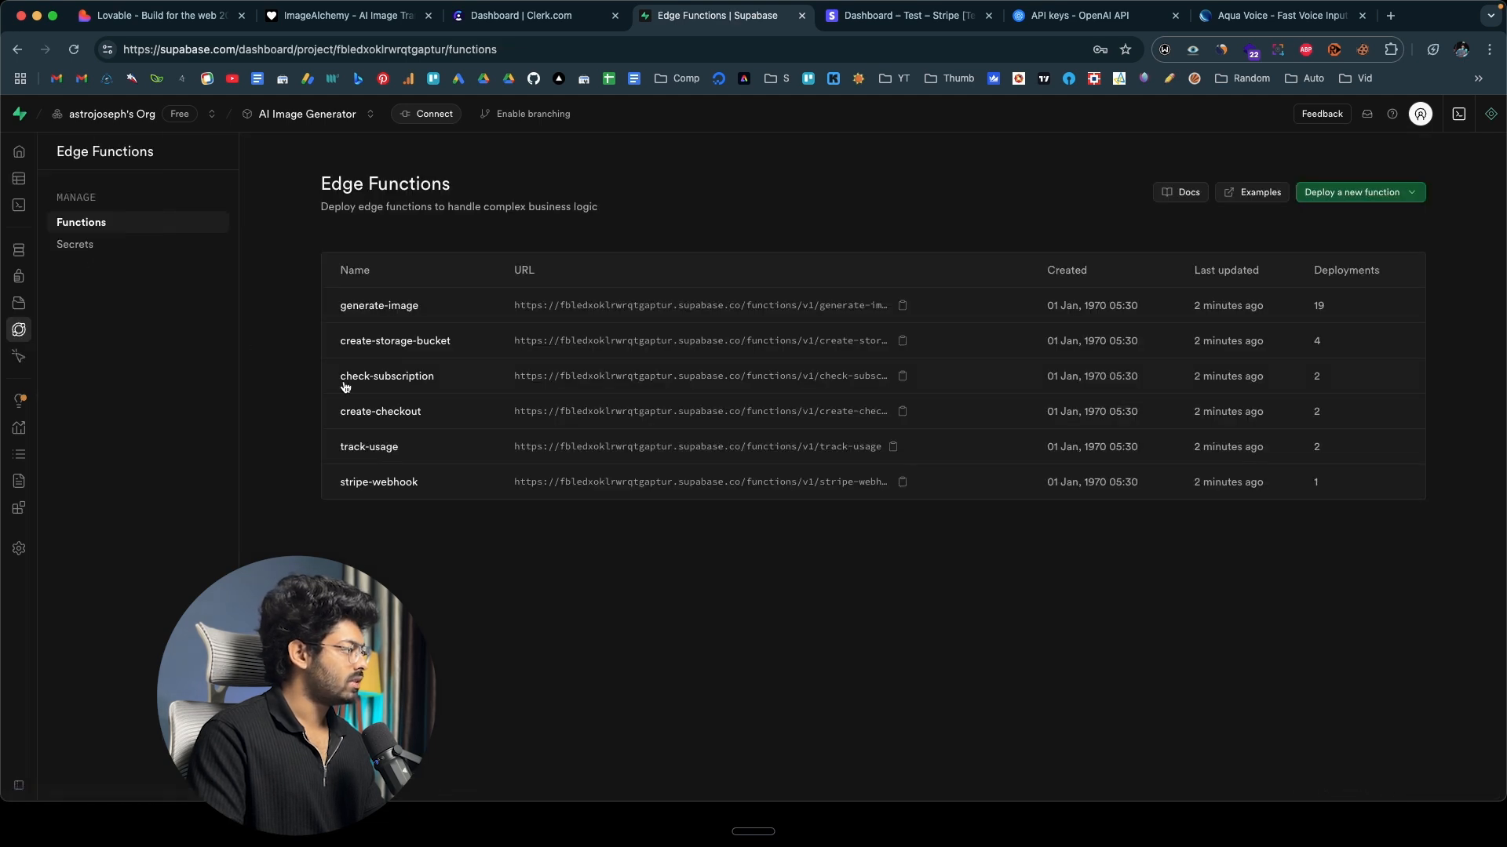
left_click(96, 245)
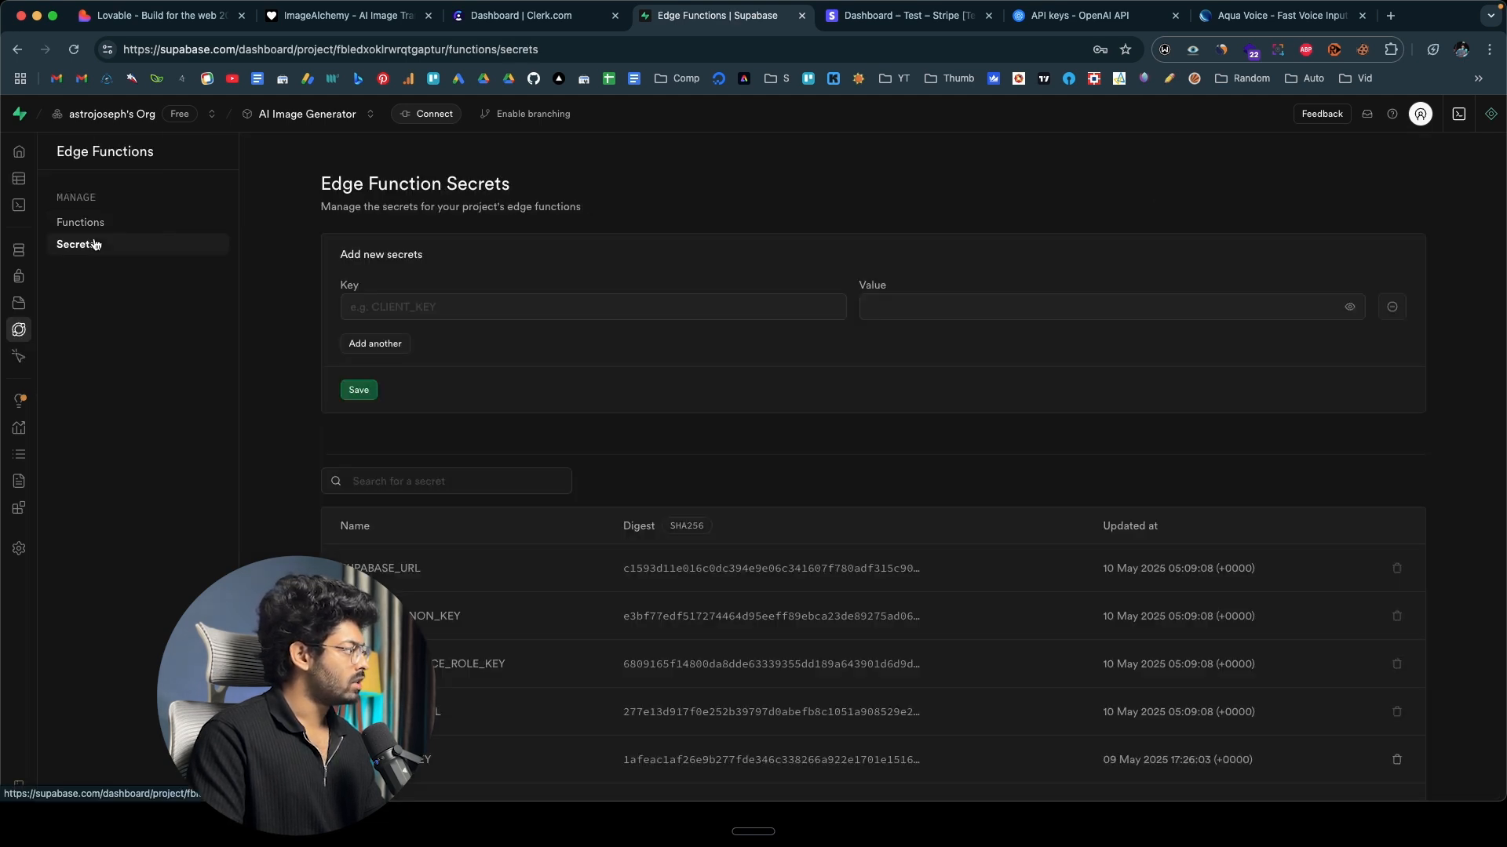
scroll(254, 466, "down", 1)
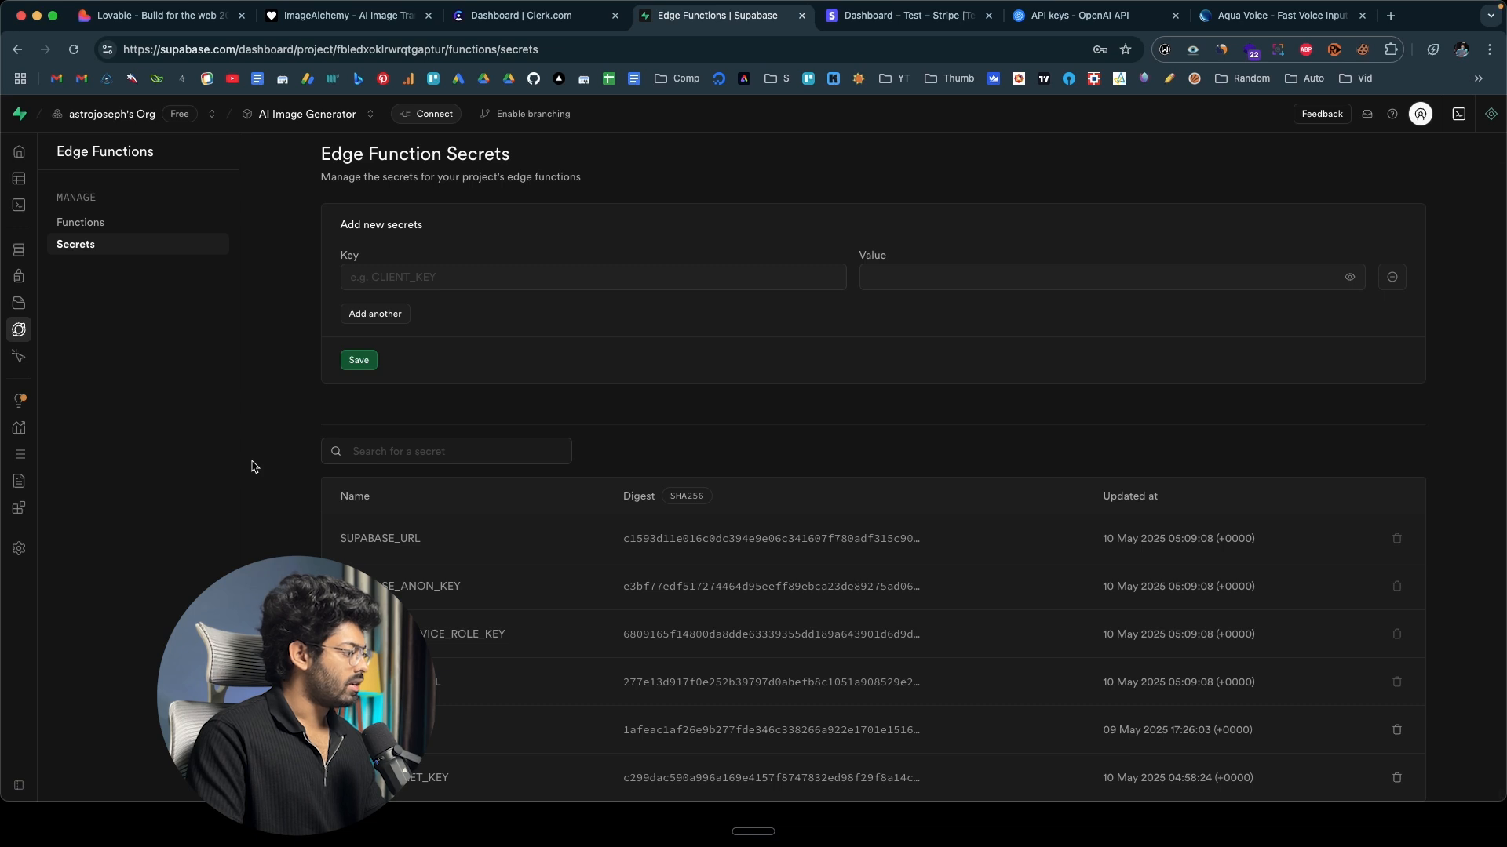
scroll(253, 466, "up", 1)
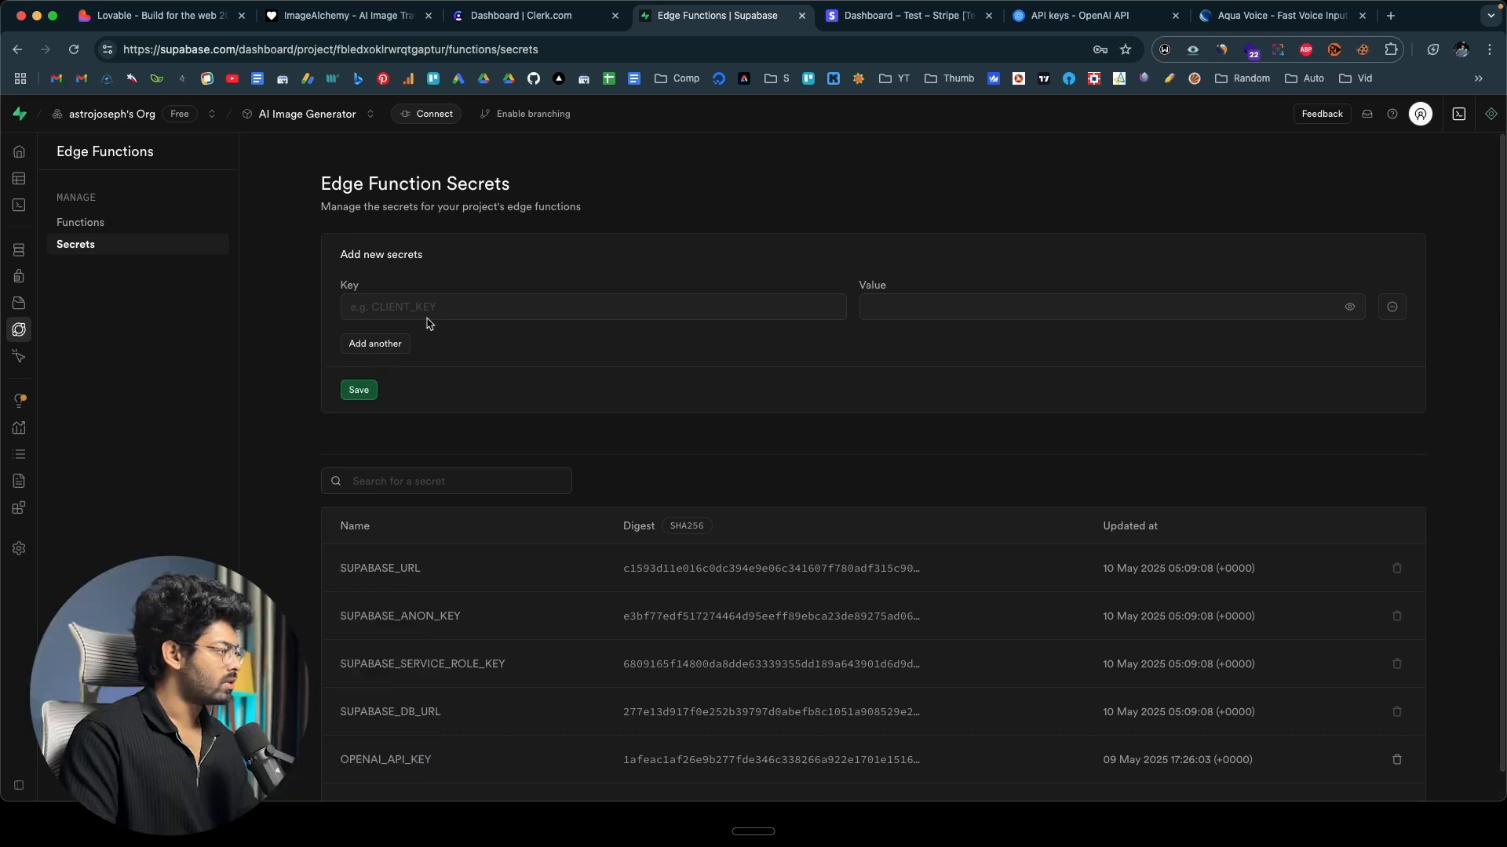
Paste the webhook signing secret as a new Edge Function secret value, name it STRIPE_WEBHOOK_SECRET as Lovable specifies, and save it.
left_click(886, 304)
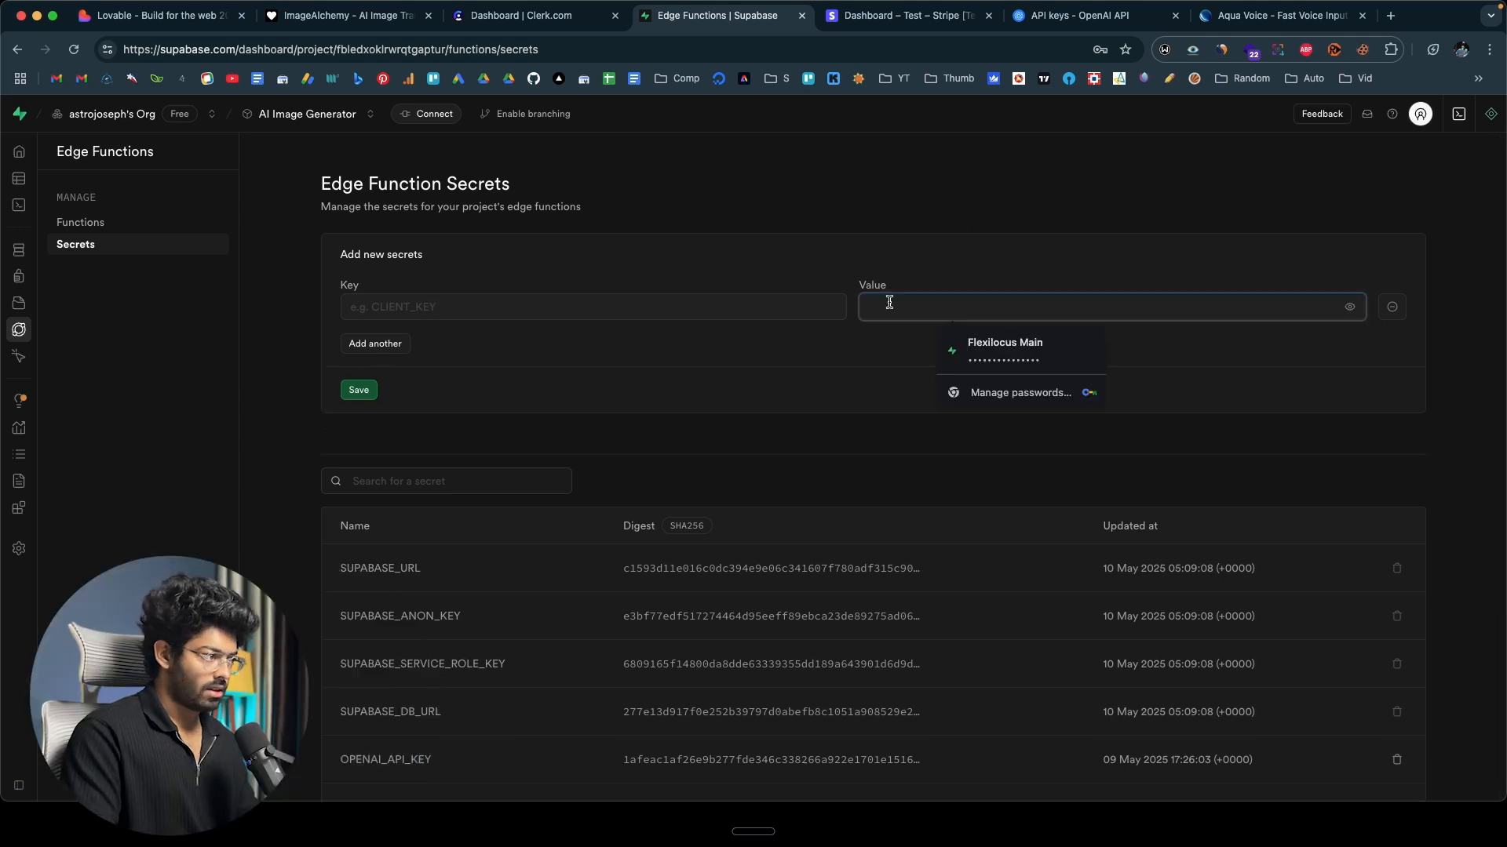
key("super+v")
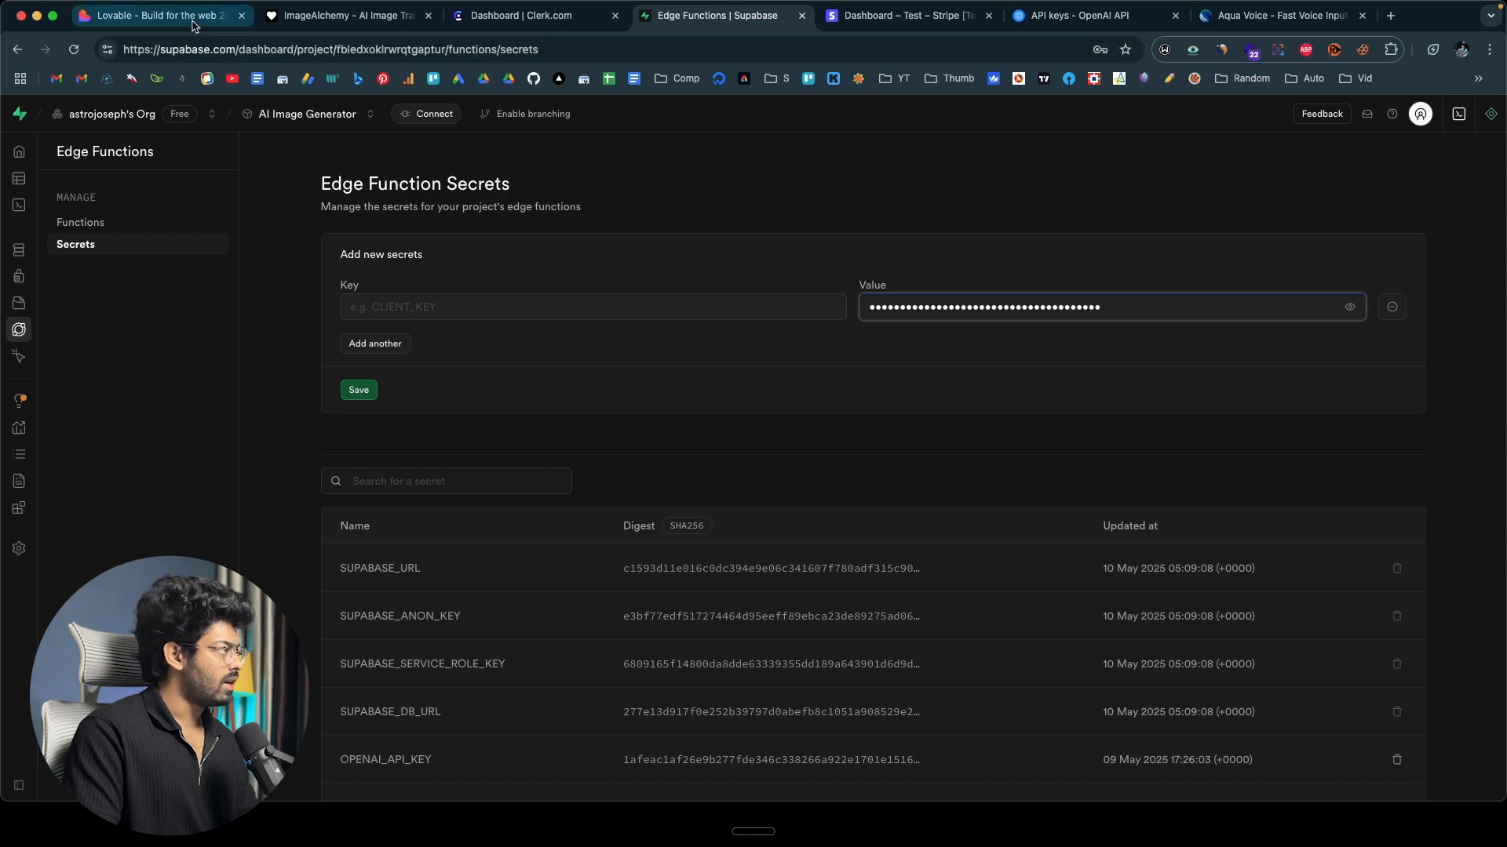
left_click(157, 15)
left_click_drag(224, 367, 87, 366)
key("super+c")
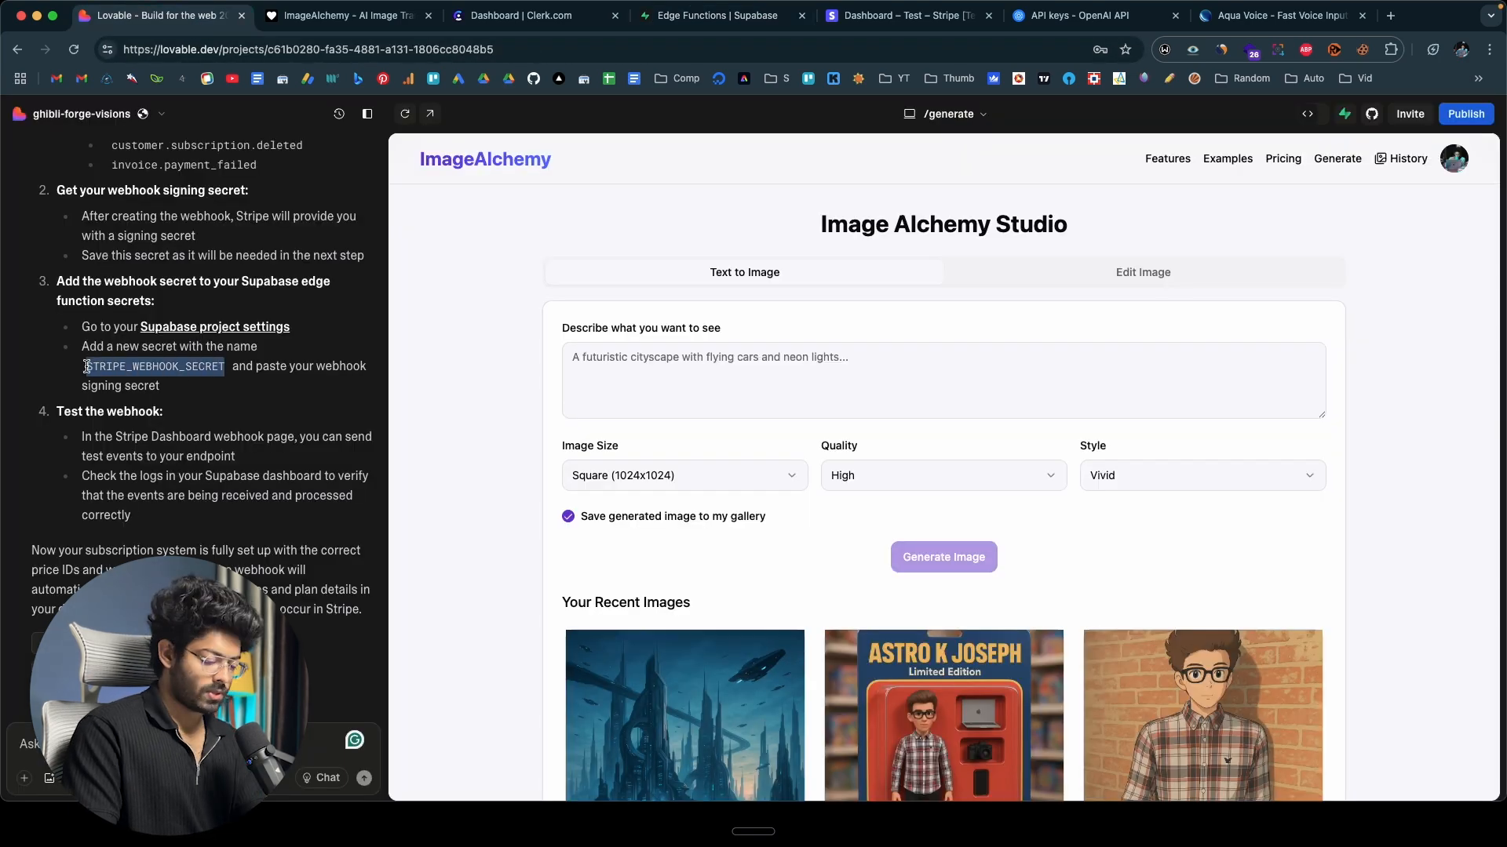
left_click(718, 15)
left_click(503, 307)
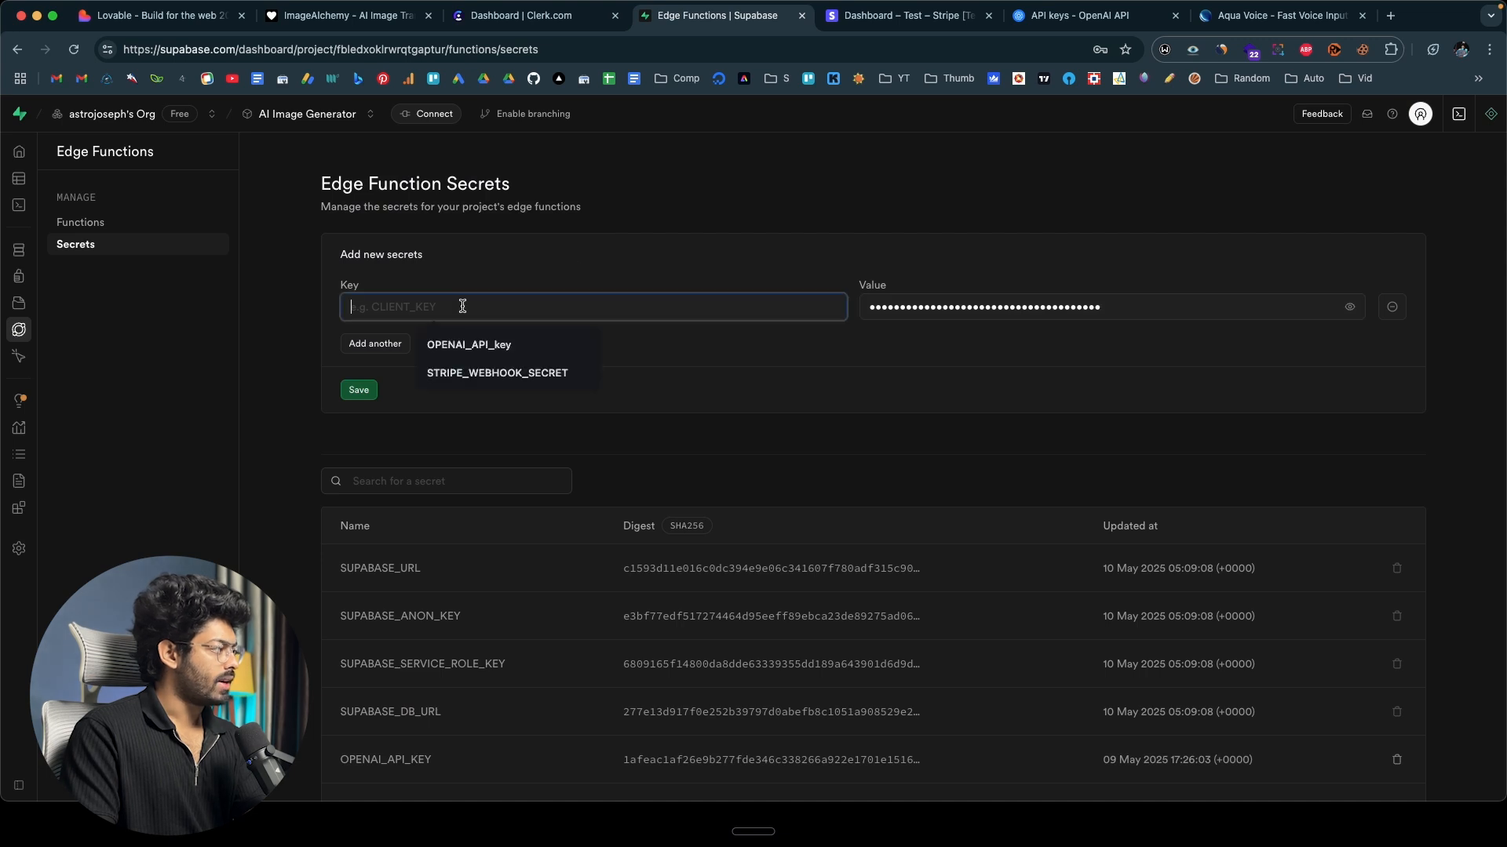
key("super+v")
left_click(355, 389)
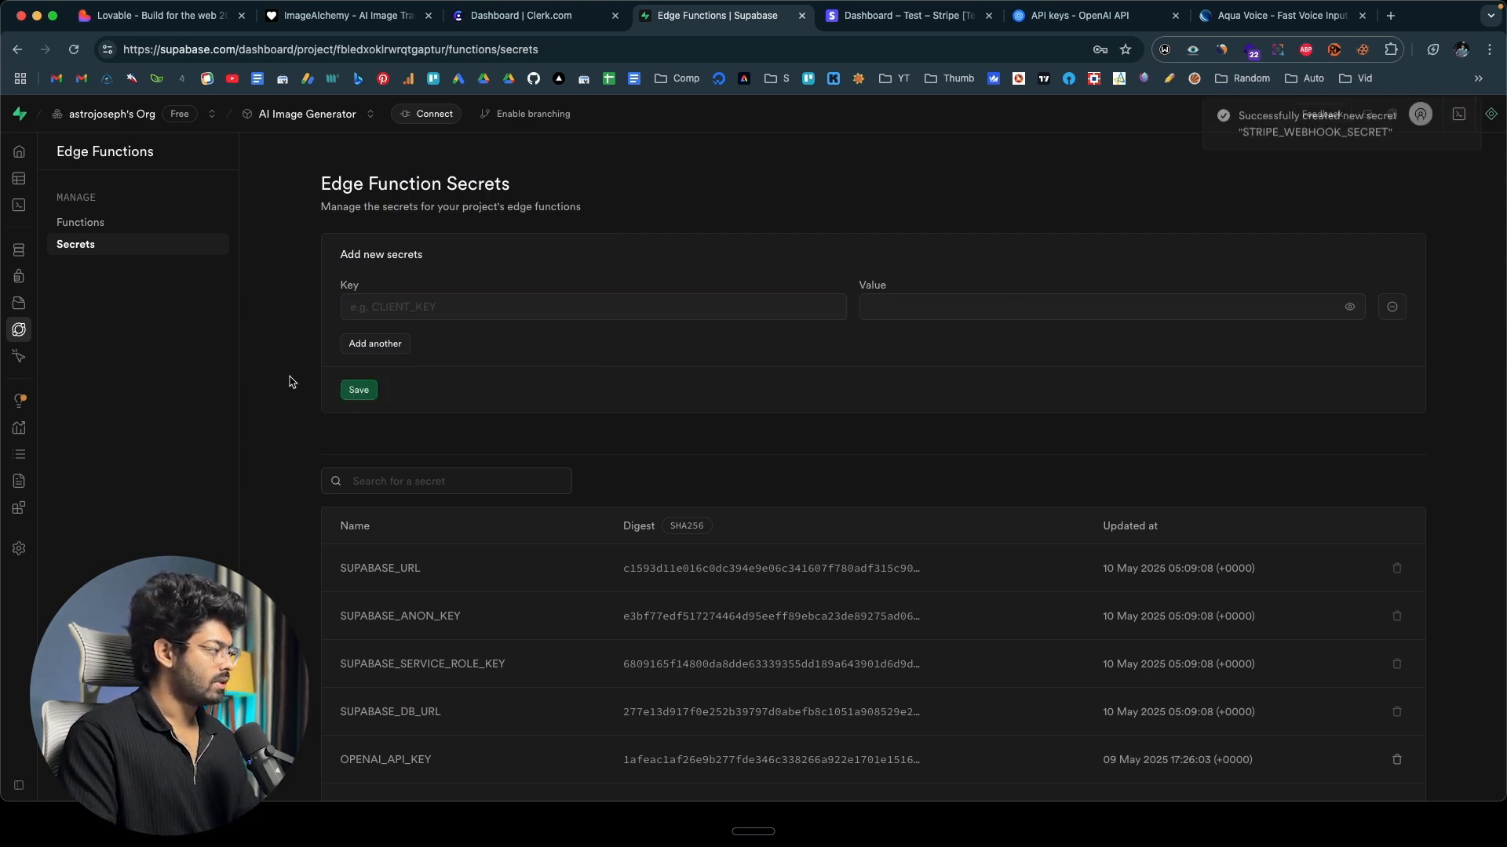
scroll(291, 382, "down", 2)
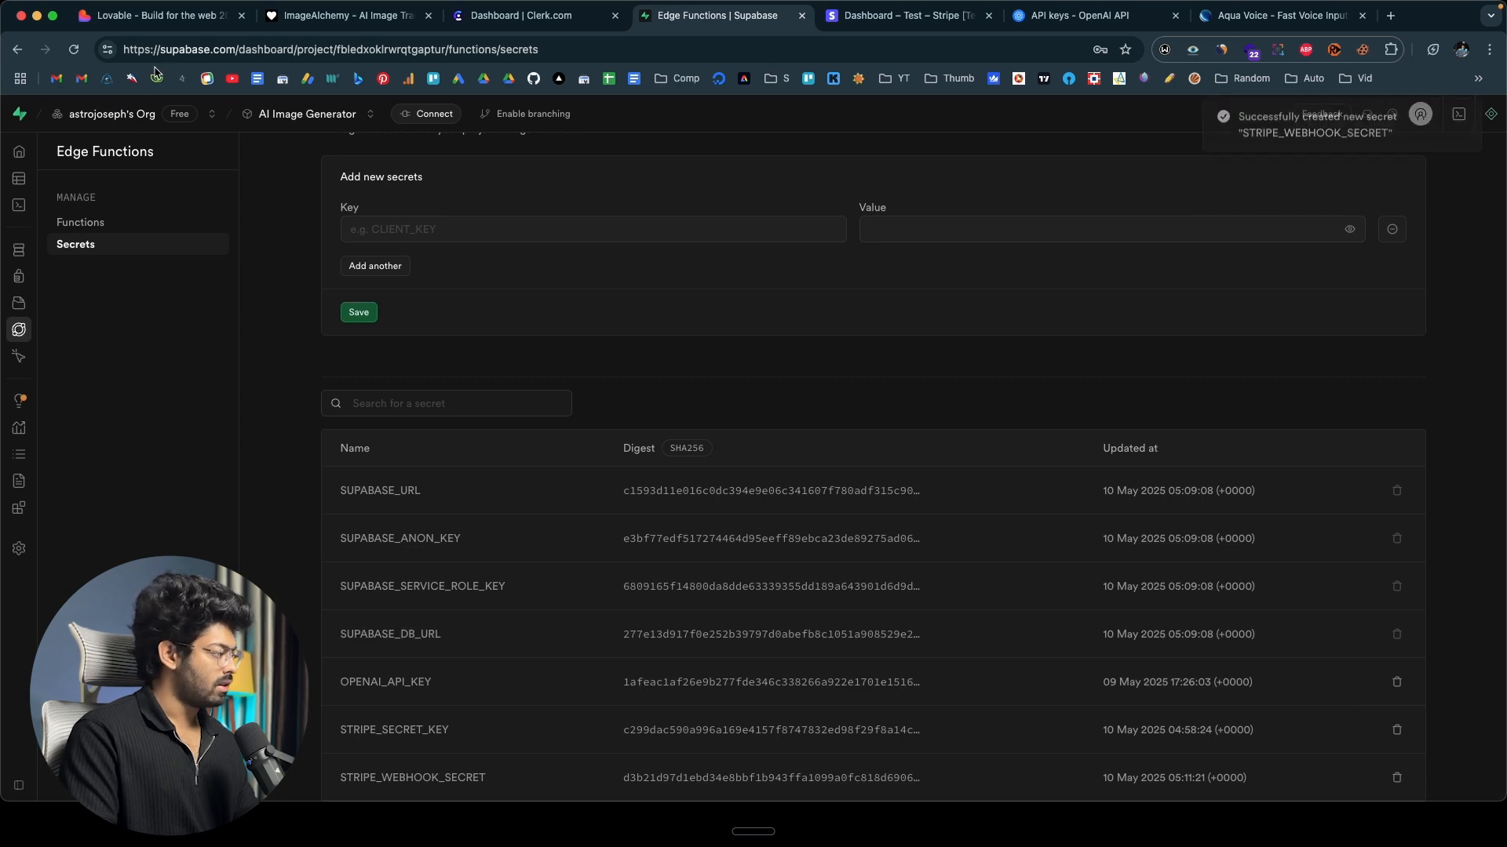
Ask Lovable to create a plan management section, add a manage subscription link to the navbar, and show the current plan in the image generation dashboard.
left_click(149, 16)
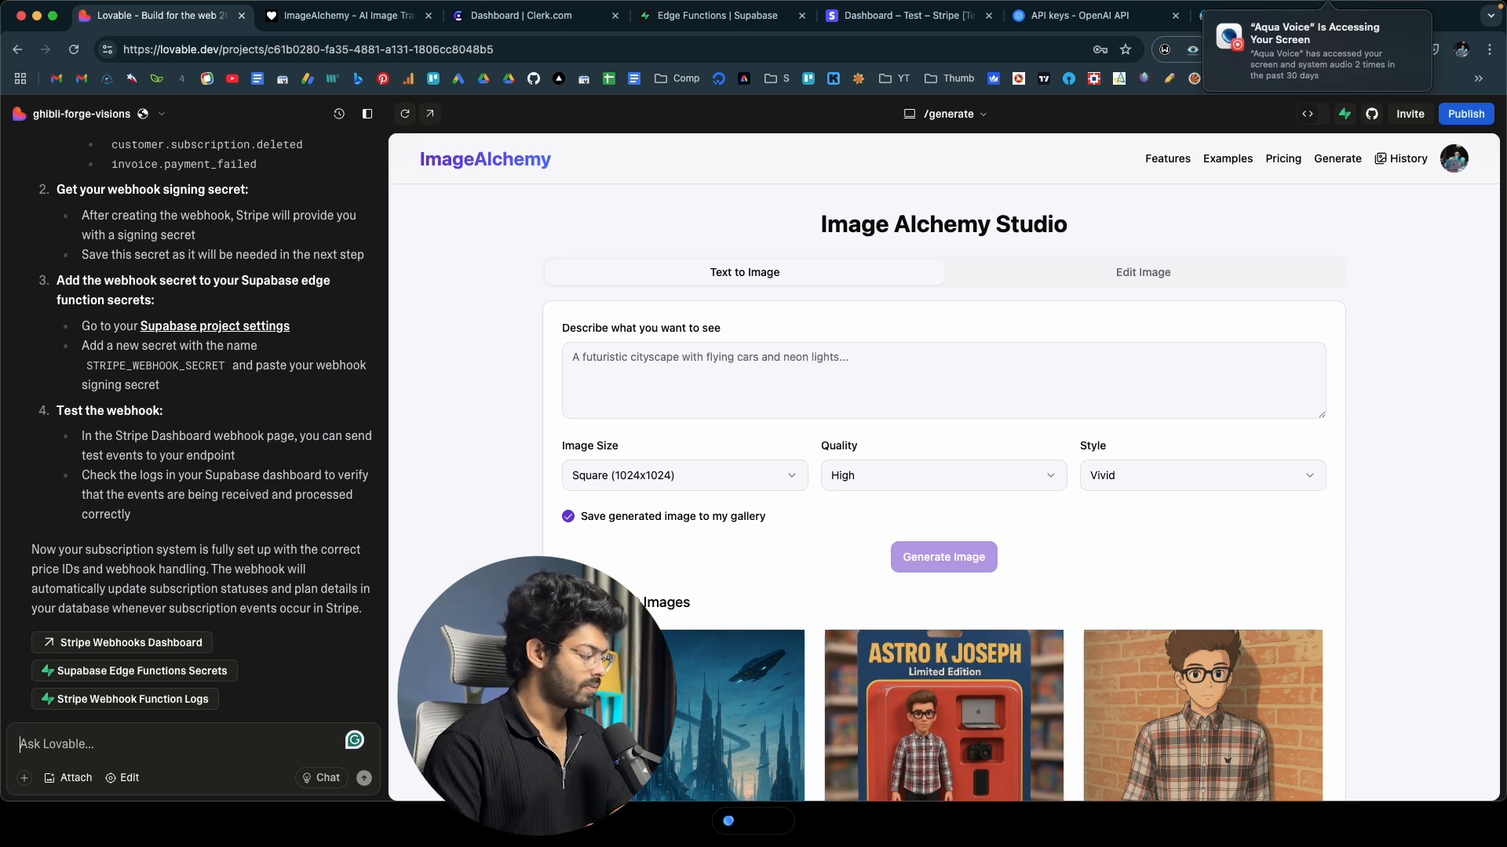
key("Return")
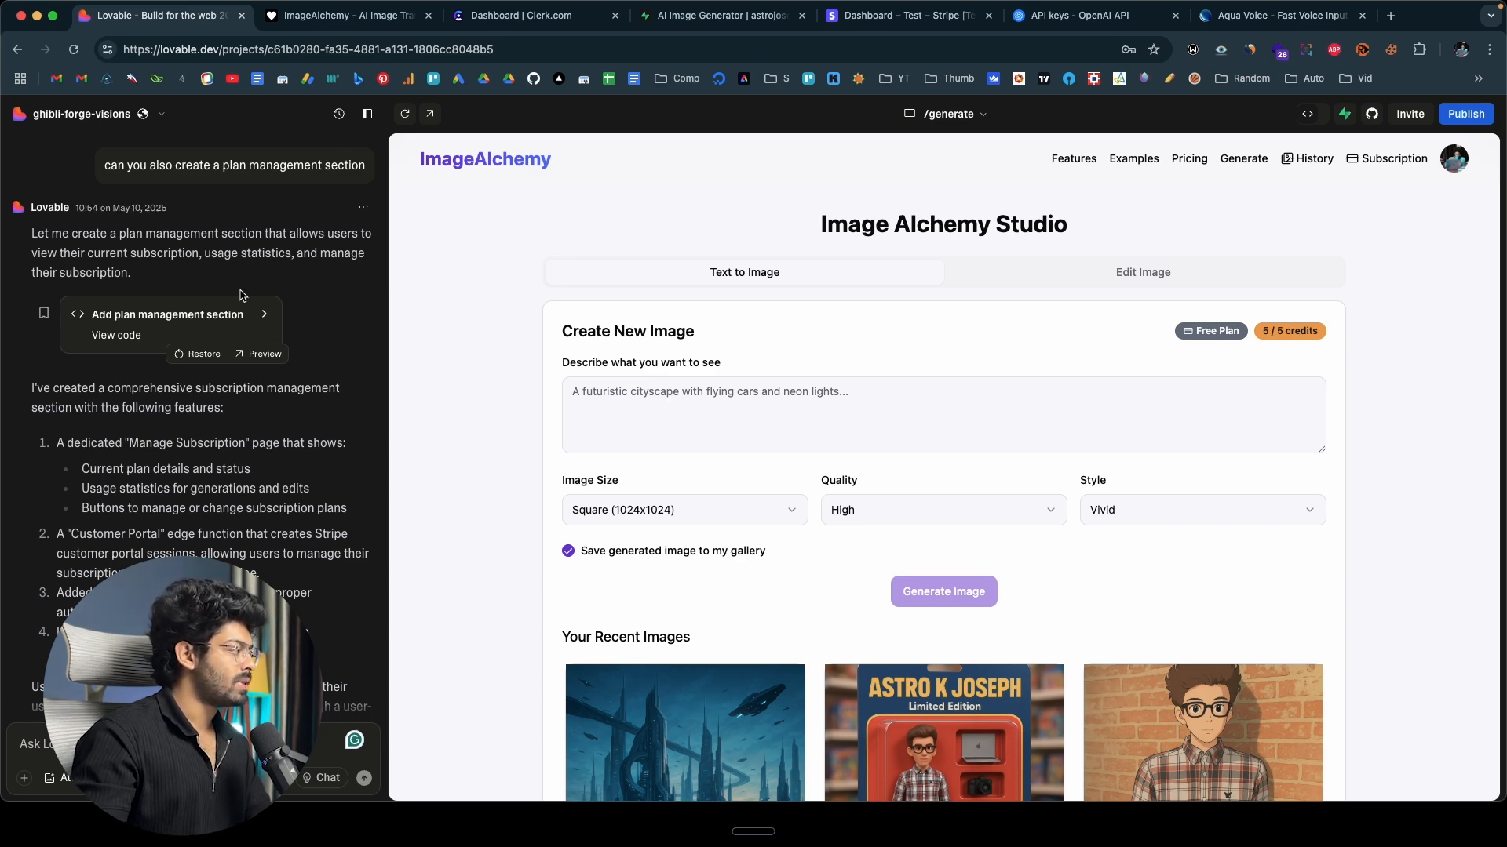
scroll(222, 324, "down", 10)
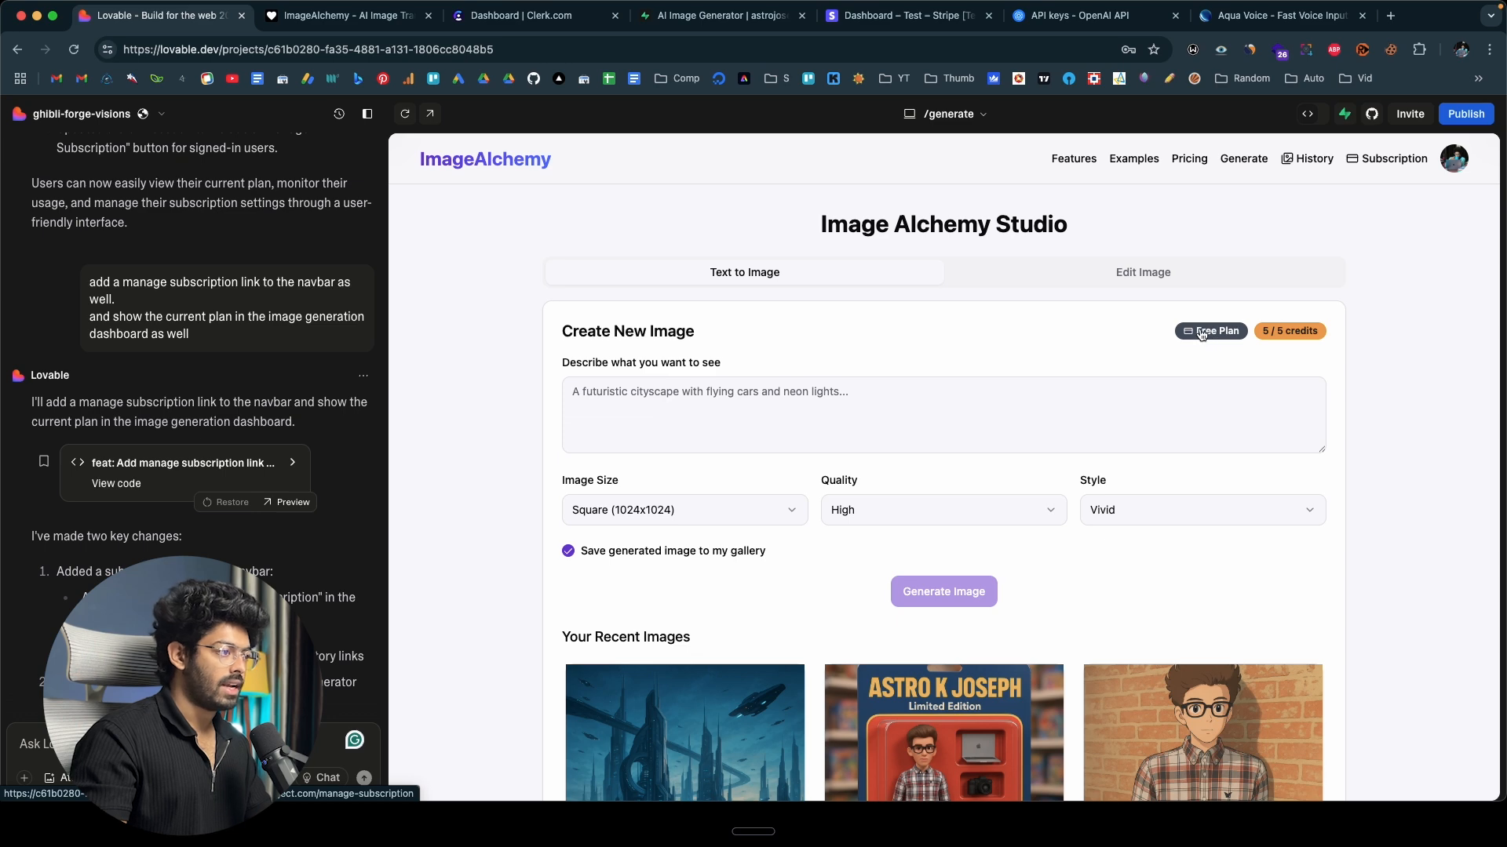
View the subscription management page in the ImageAlchemy preview, and start the Pro plan checkout from the homepage pricing section.
left_click(377, 20)
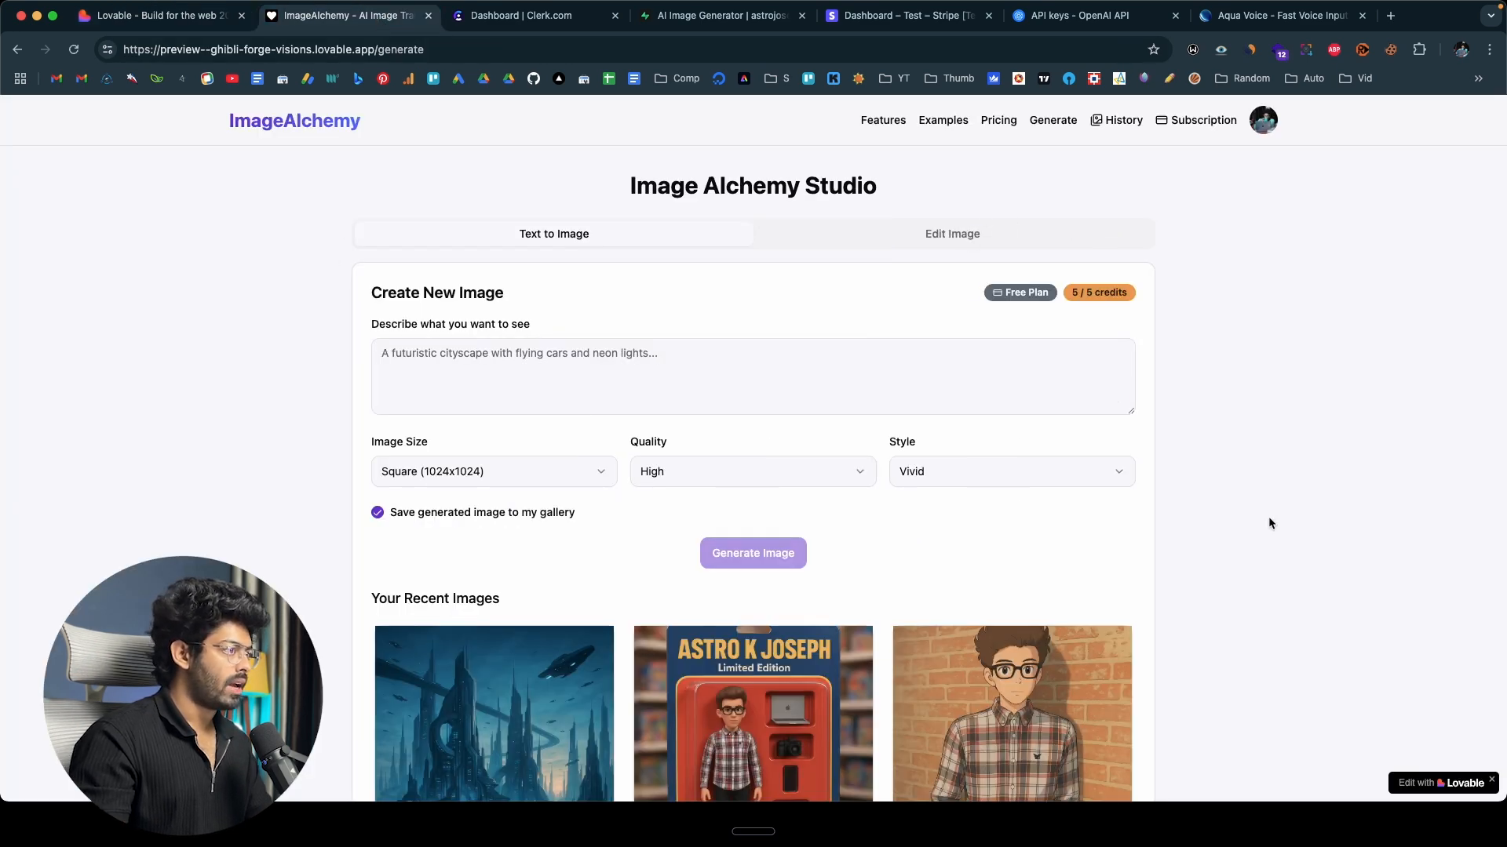
left_click(1199, 121)
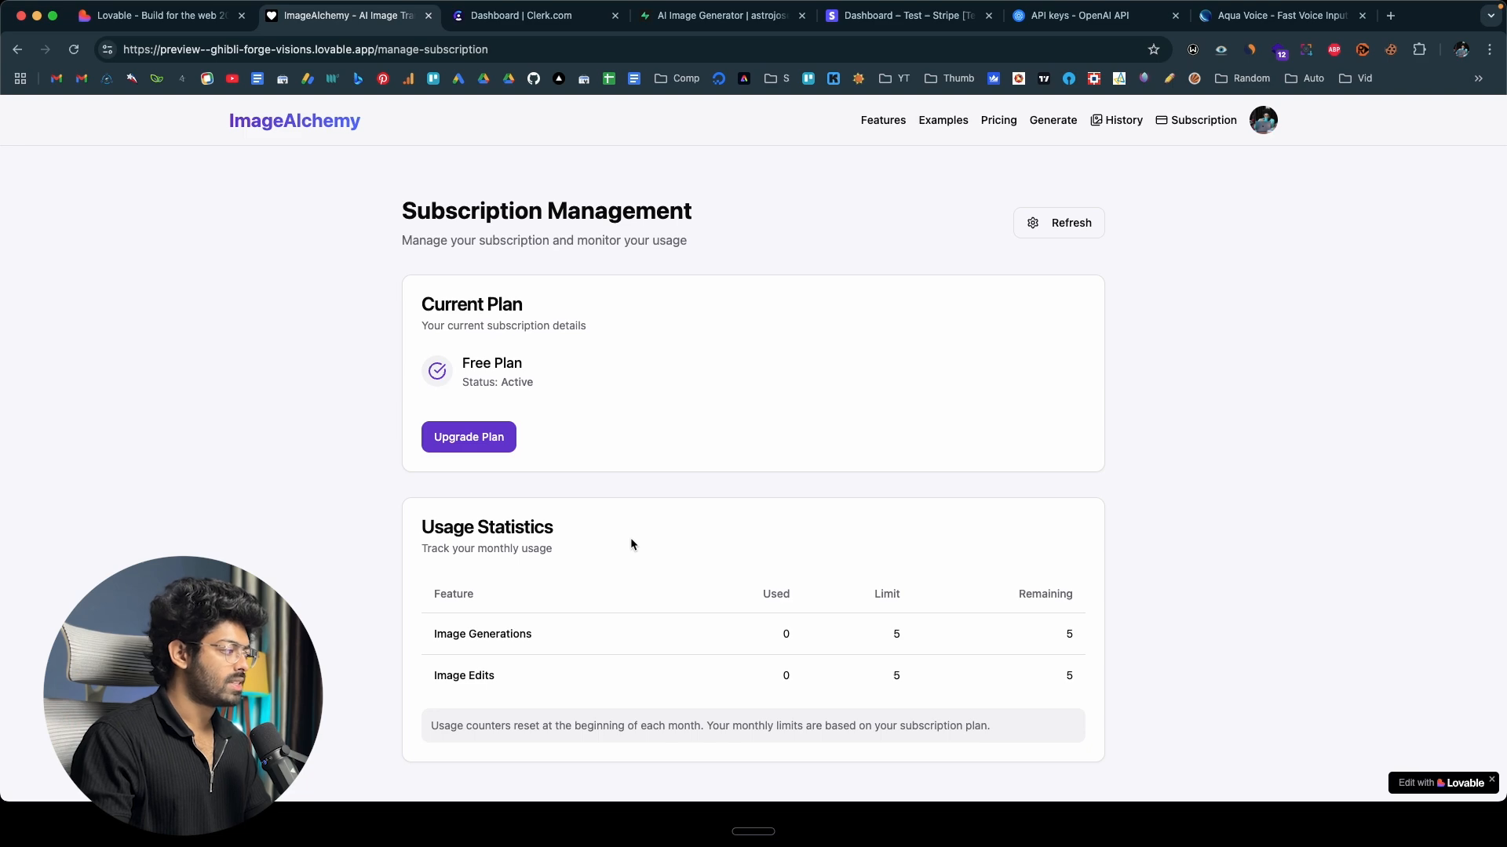
left_click(298, 121)
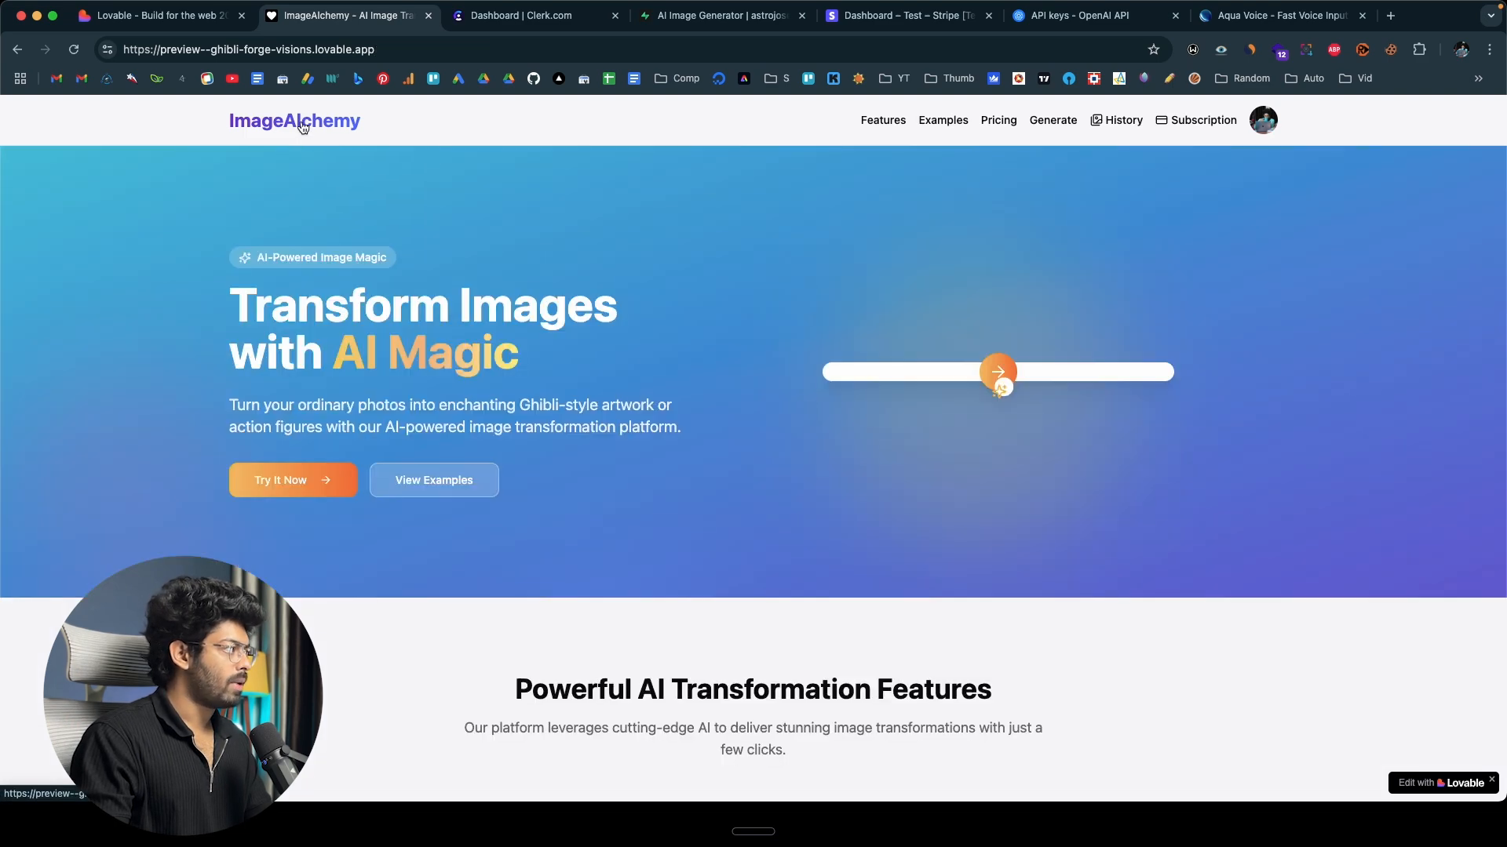
scroll(287, 349, "down", 15)
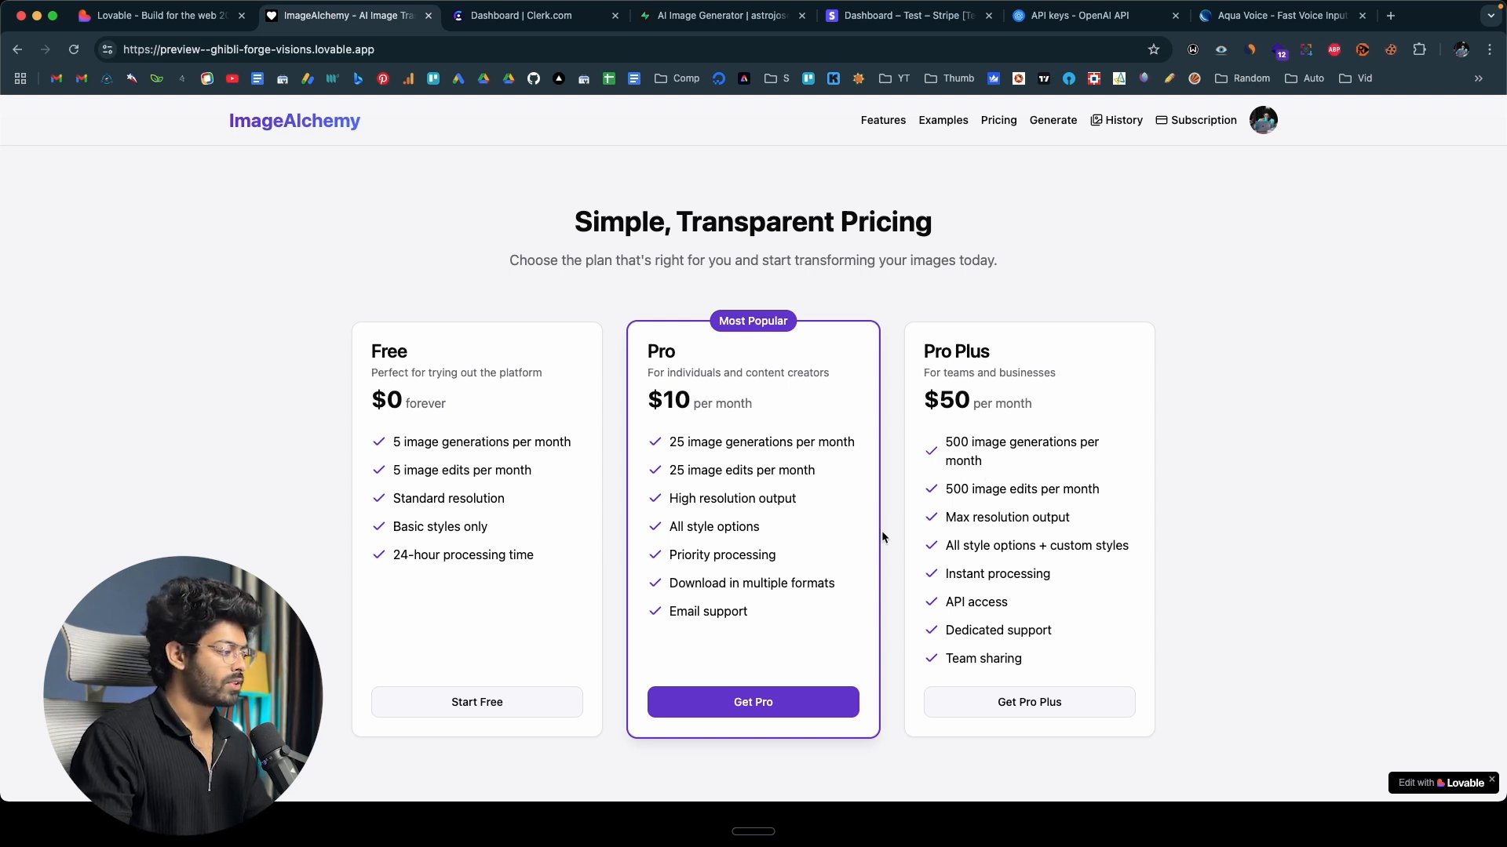
left_click(765, 705)
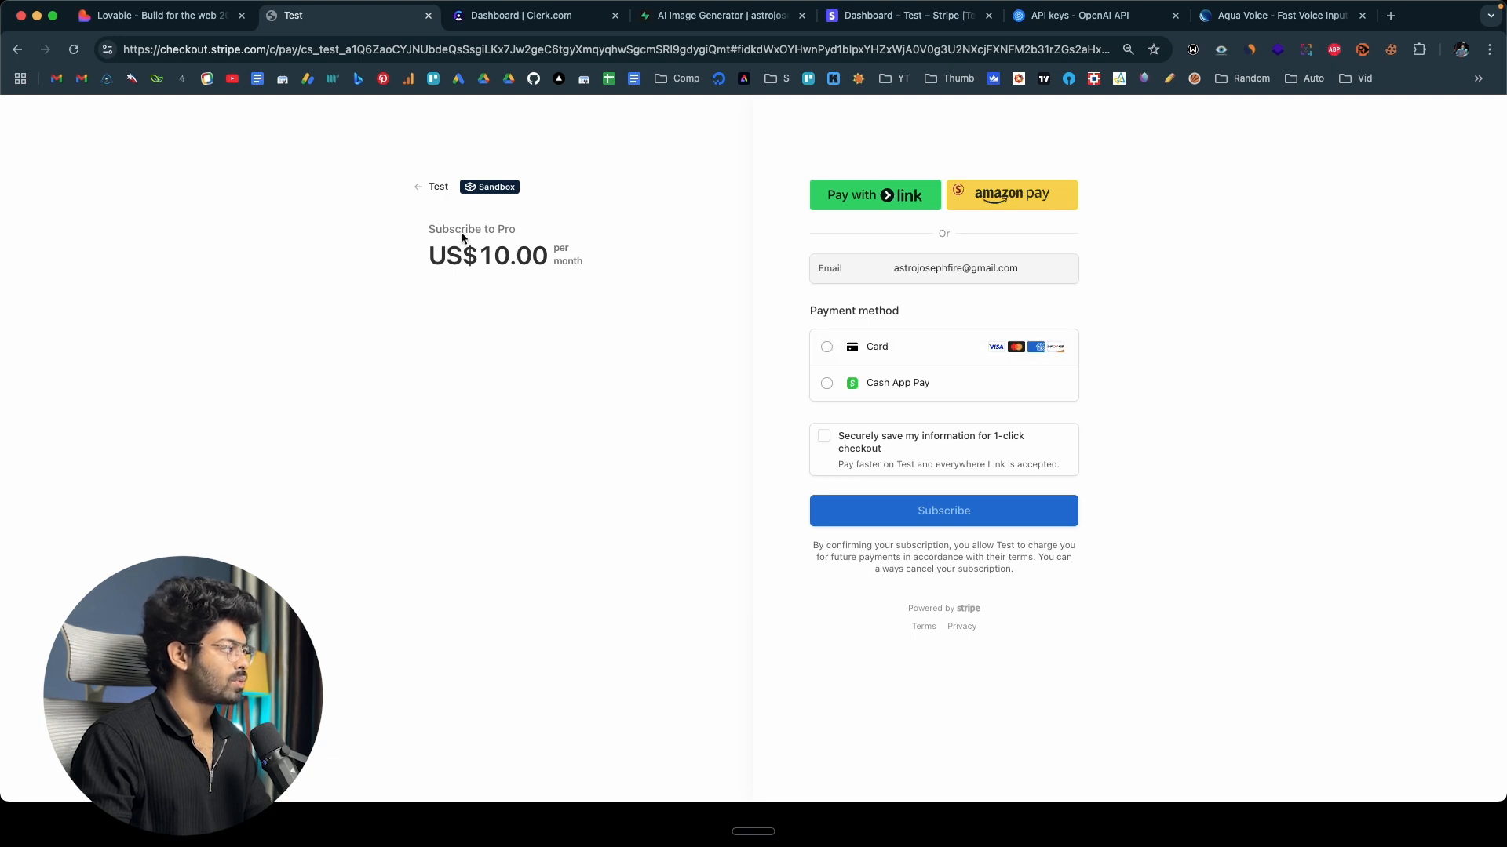
Choose card payment, enter the test card number, expiry, CVC and cardholder name, and submit the Pro subscription.
left_click(826, 347)
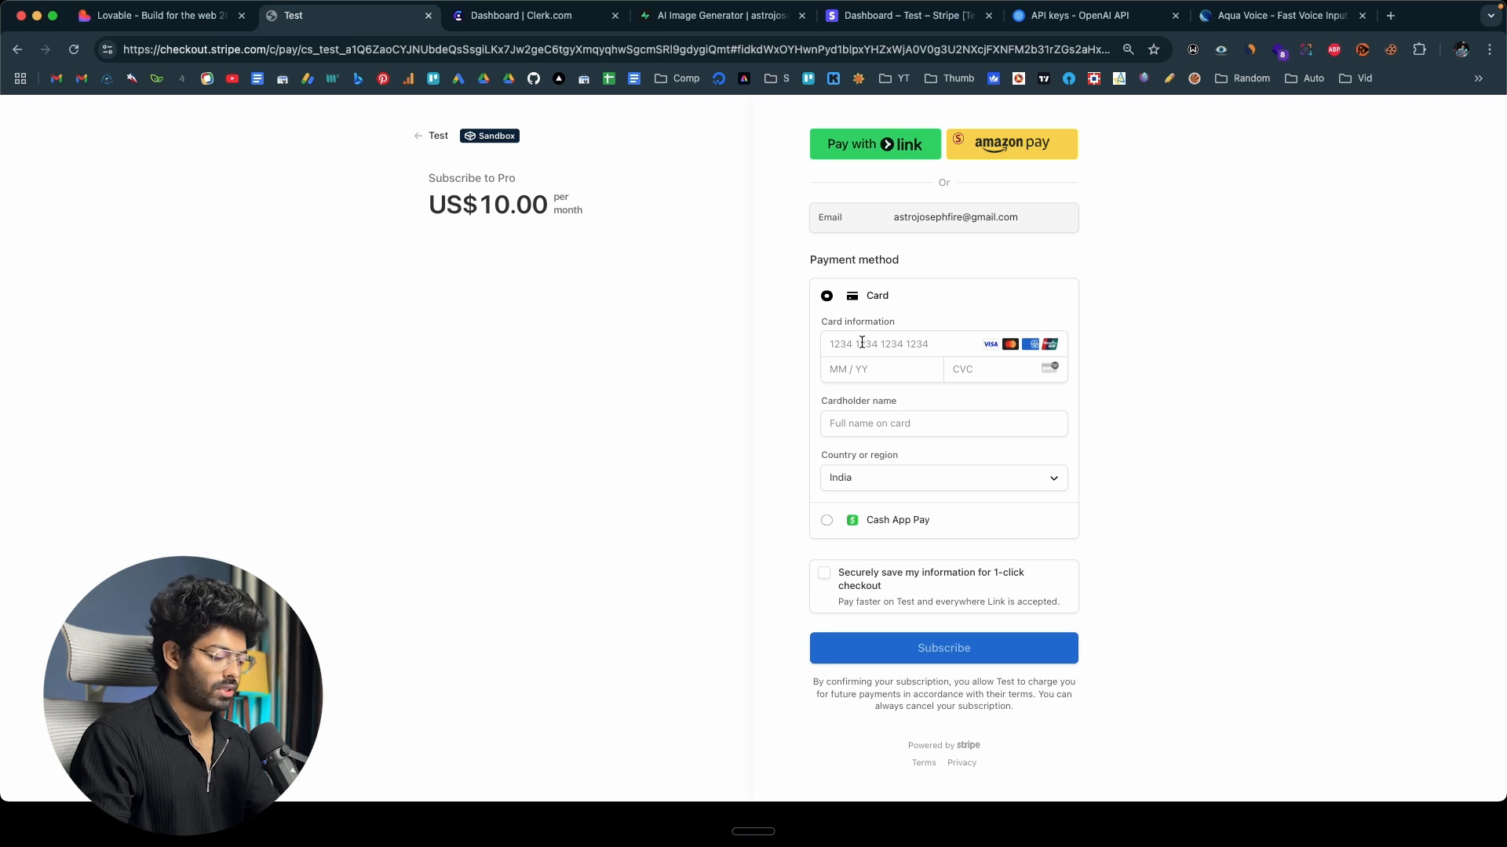
left_click(862, 343)
type("4242 4242 4242 4242")
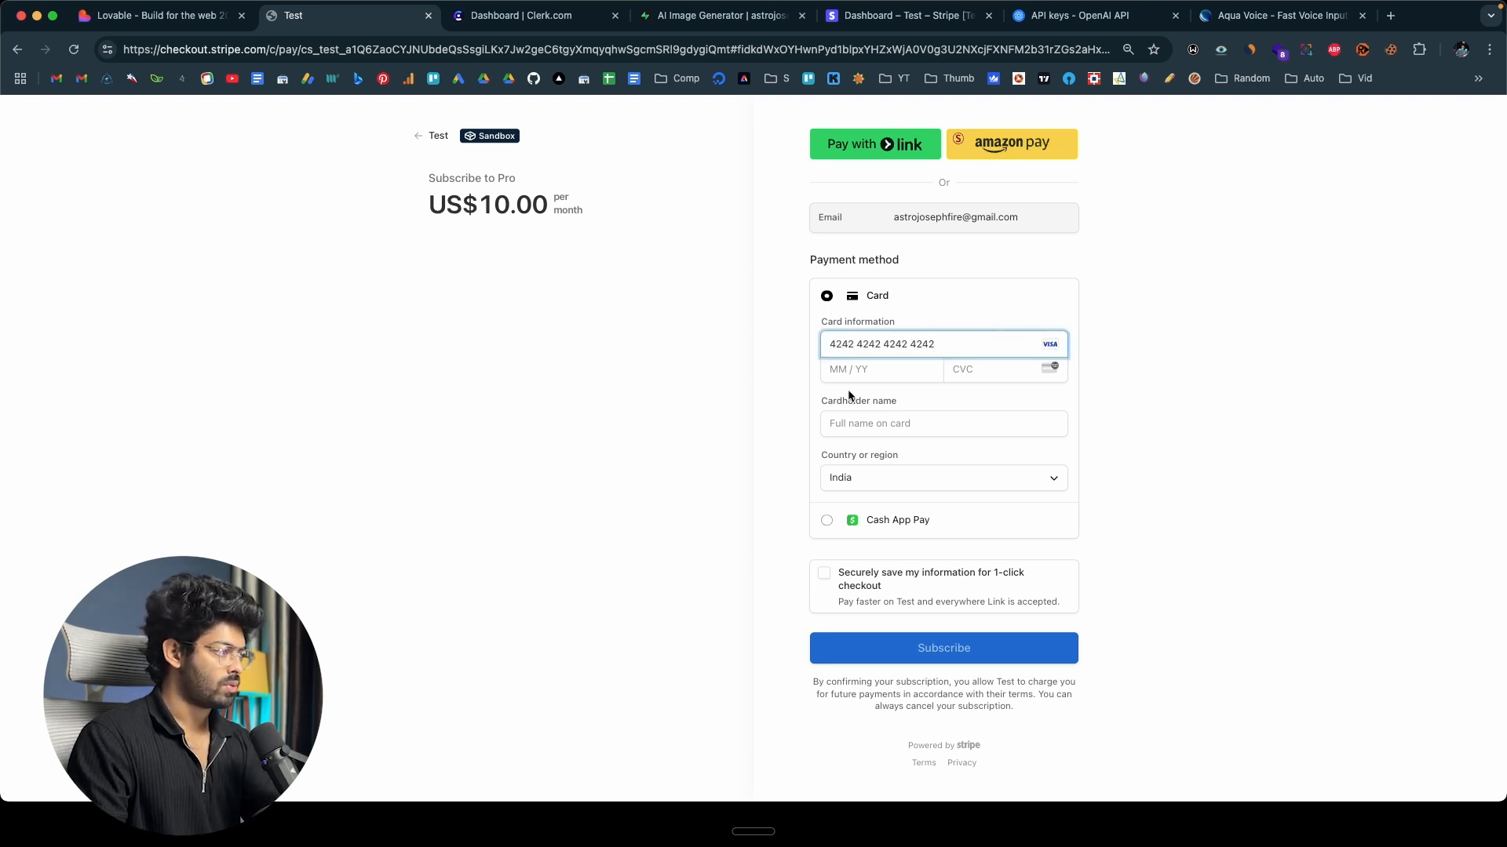
left_click(843, 376)
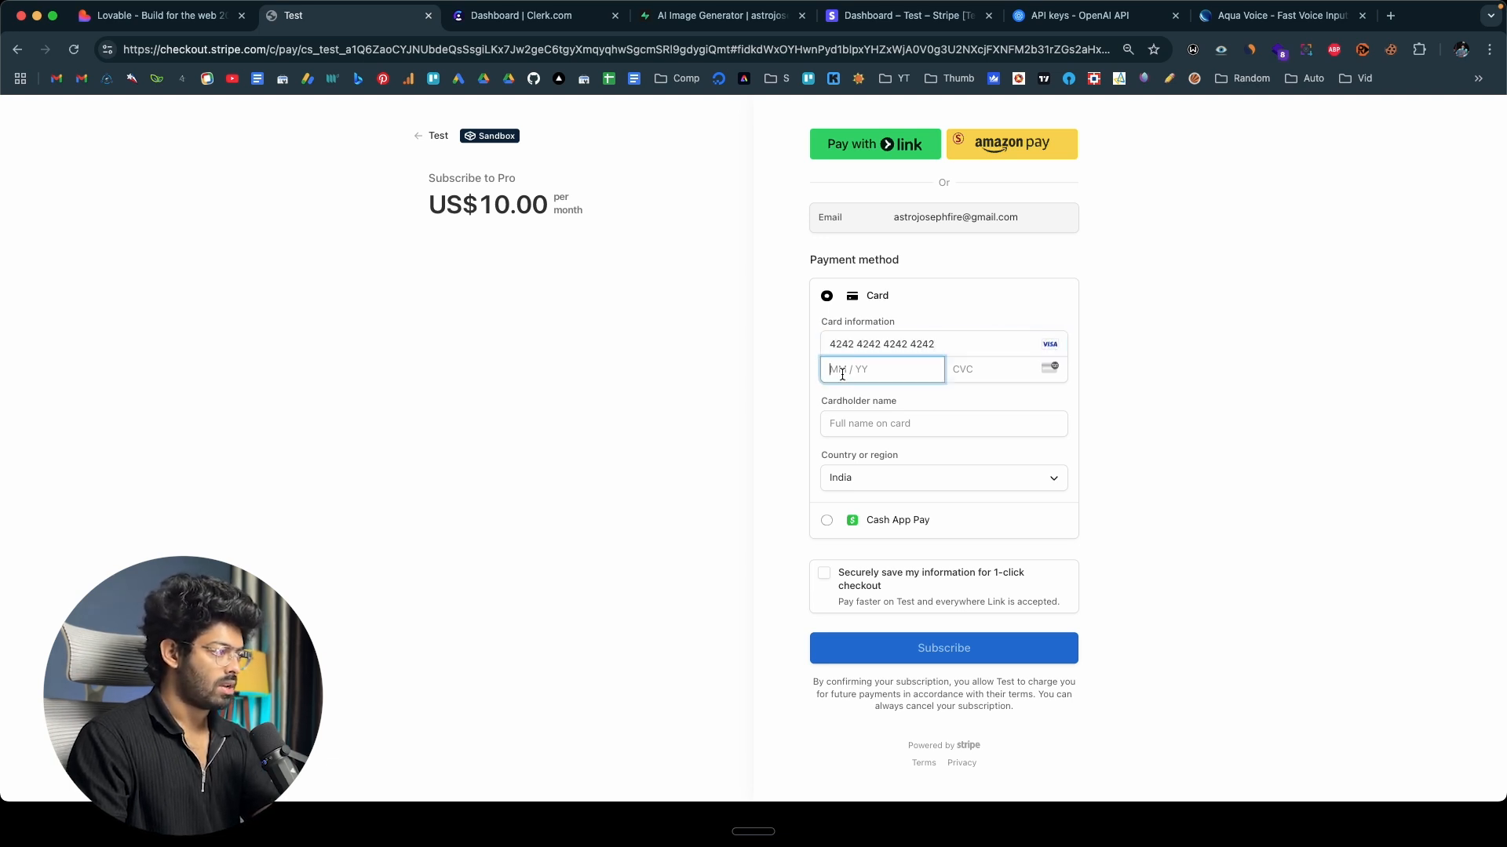
type("02 /")
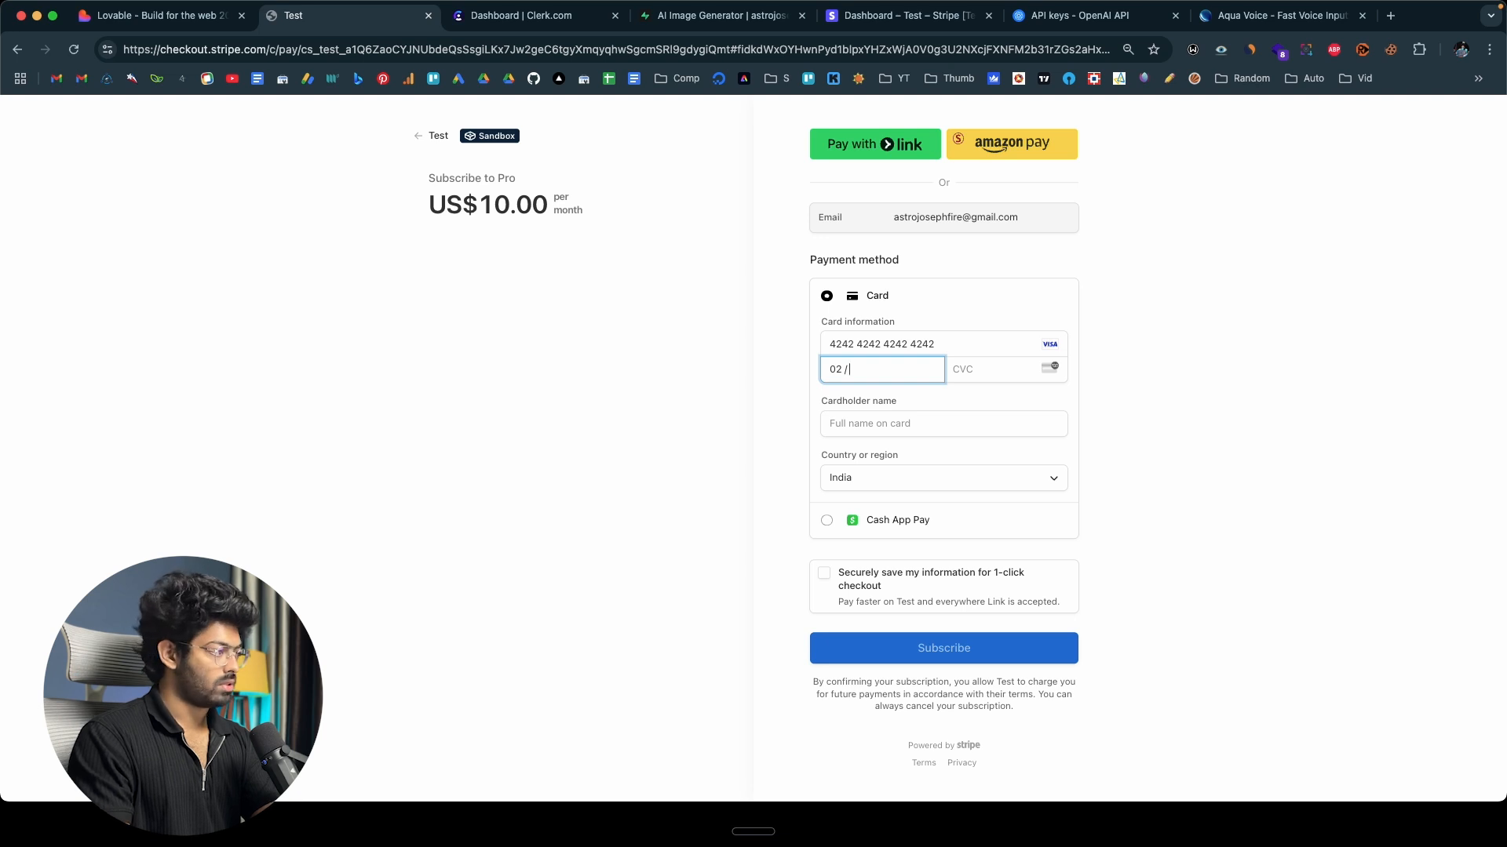
type("24")
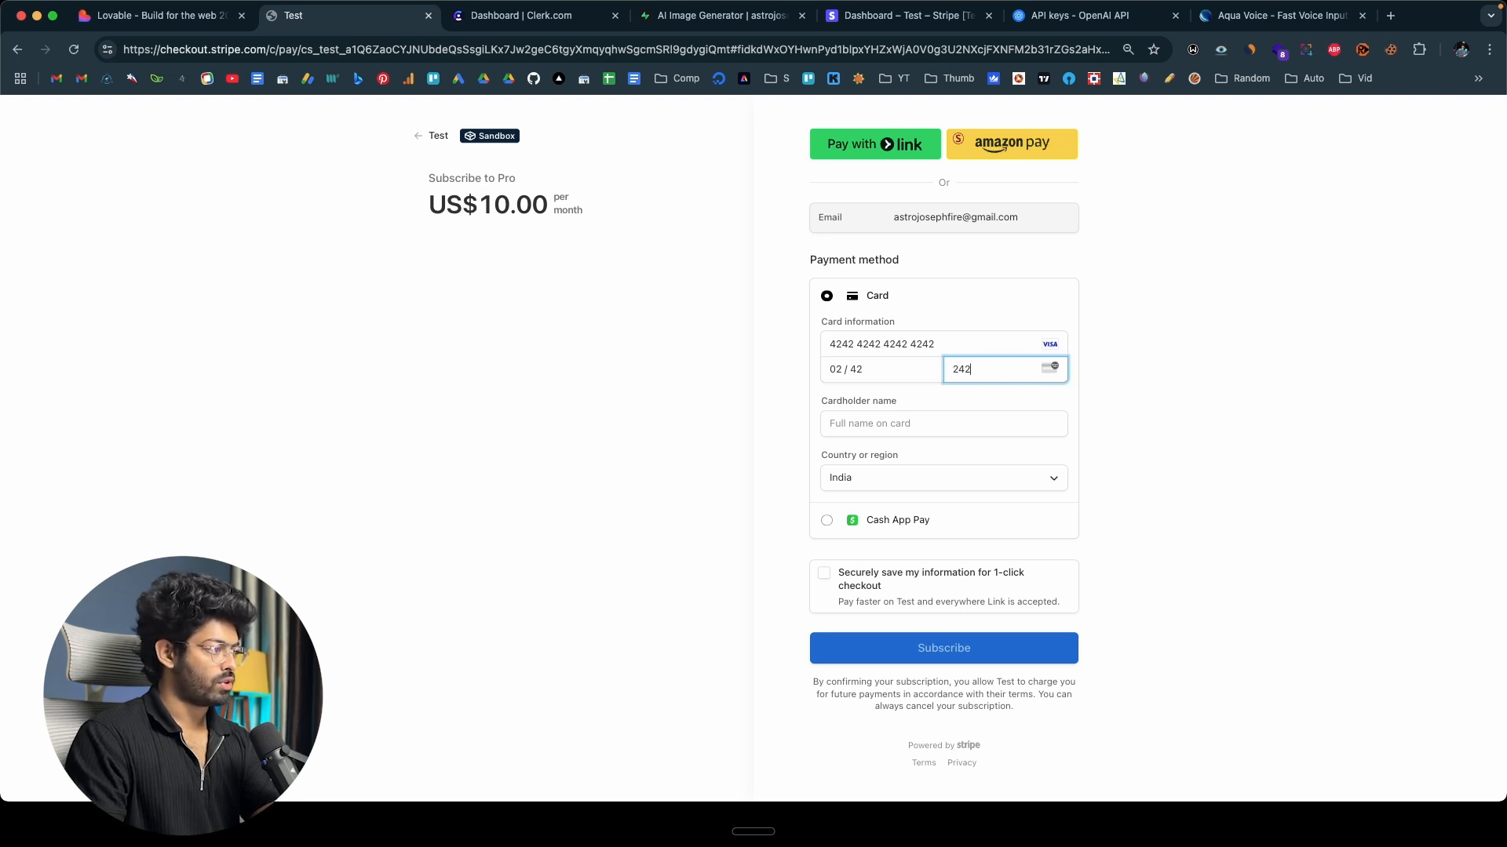
type("2")
left_click(874, 427)
left_click(946, 459)
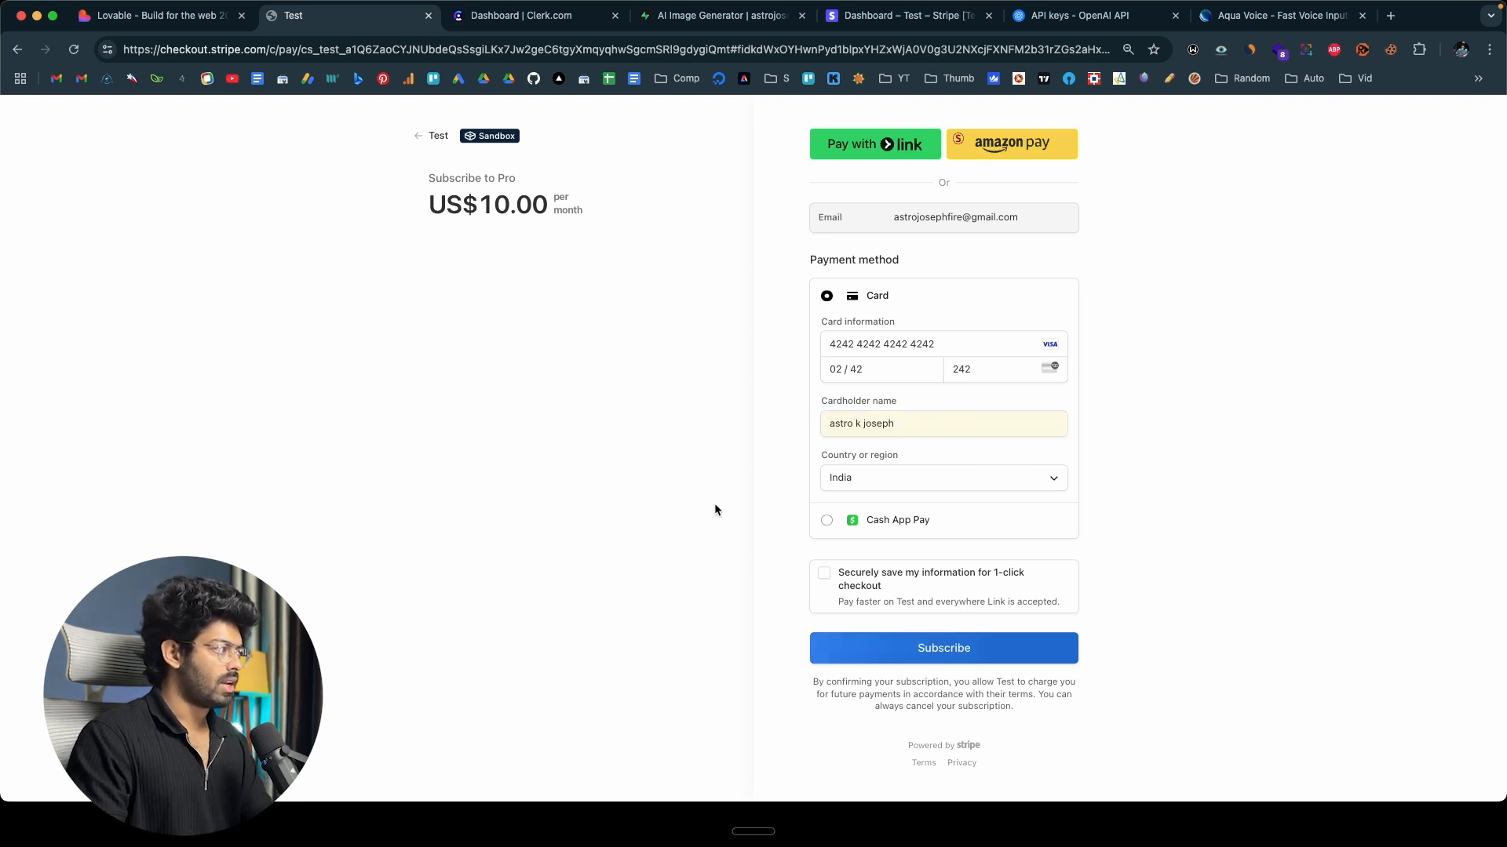
left_click(909, 644)
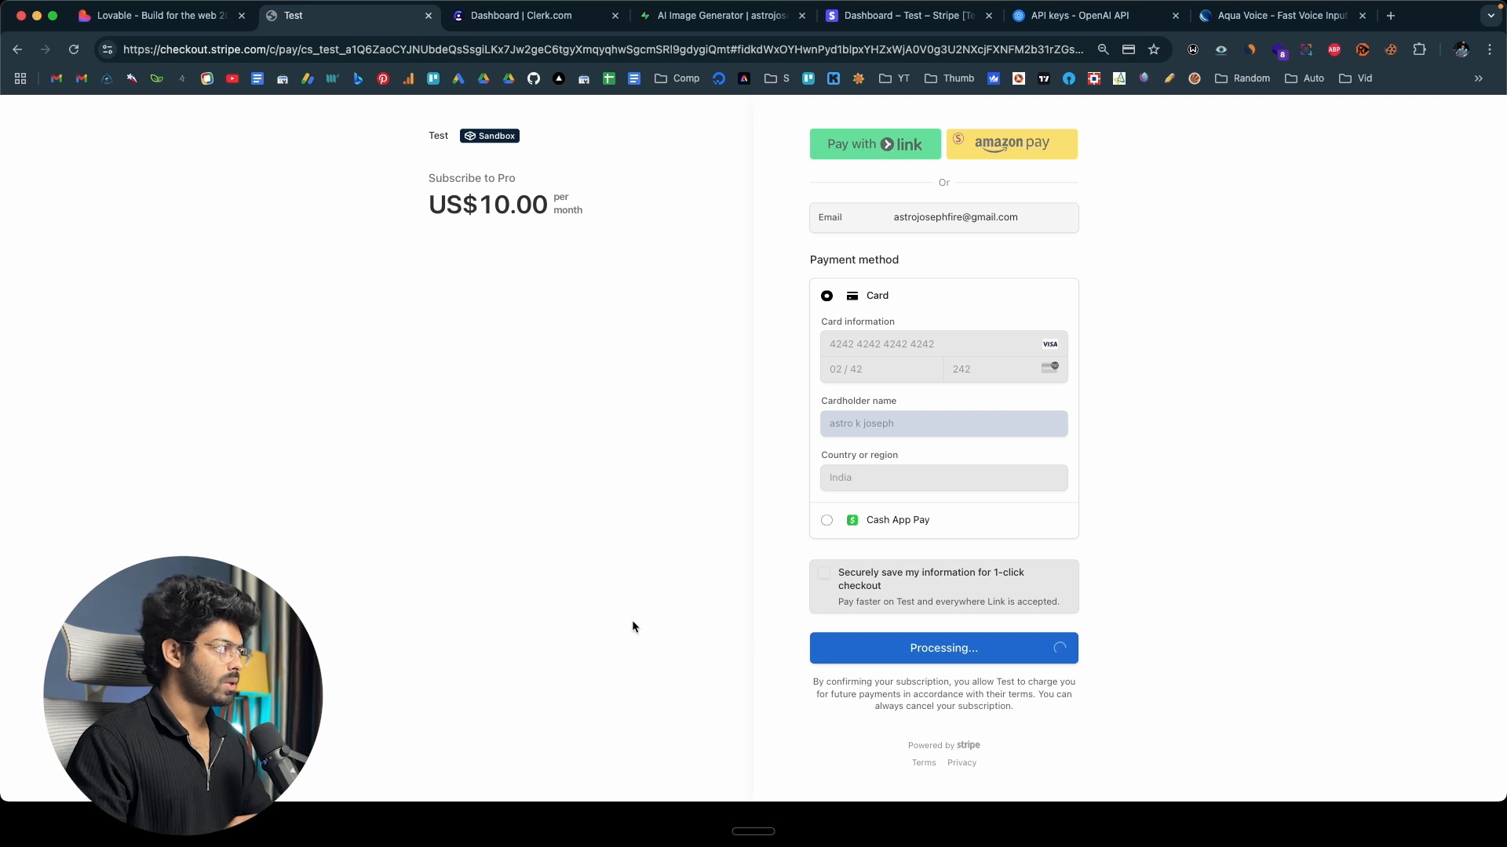
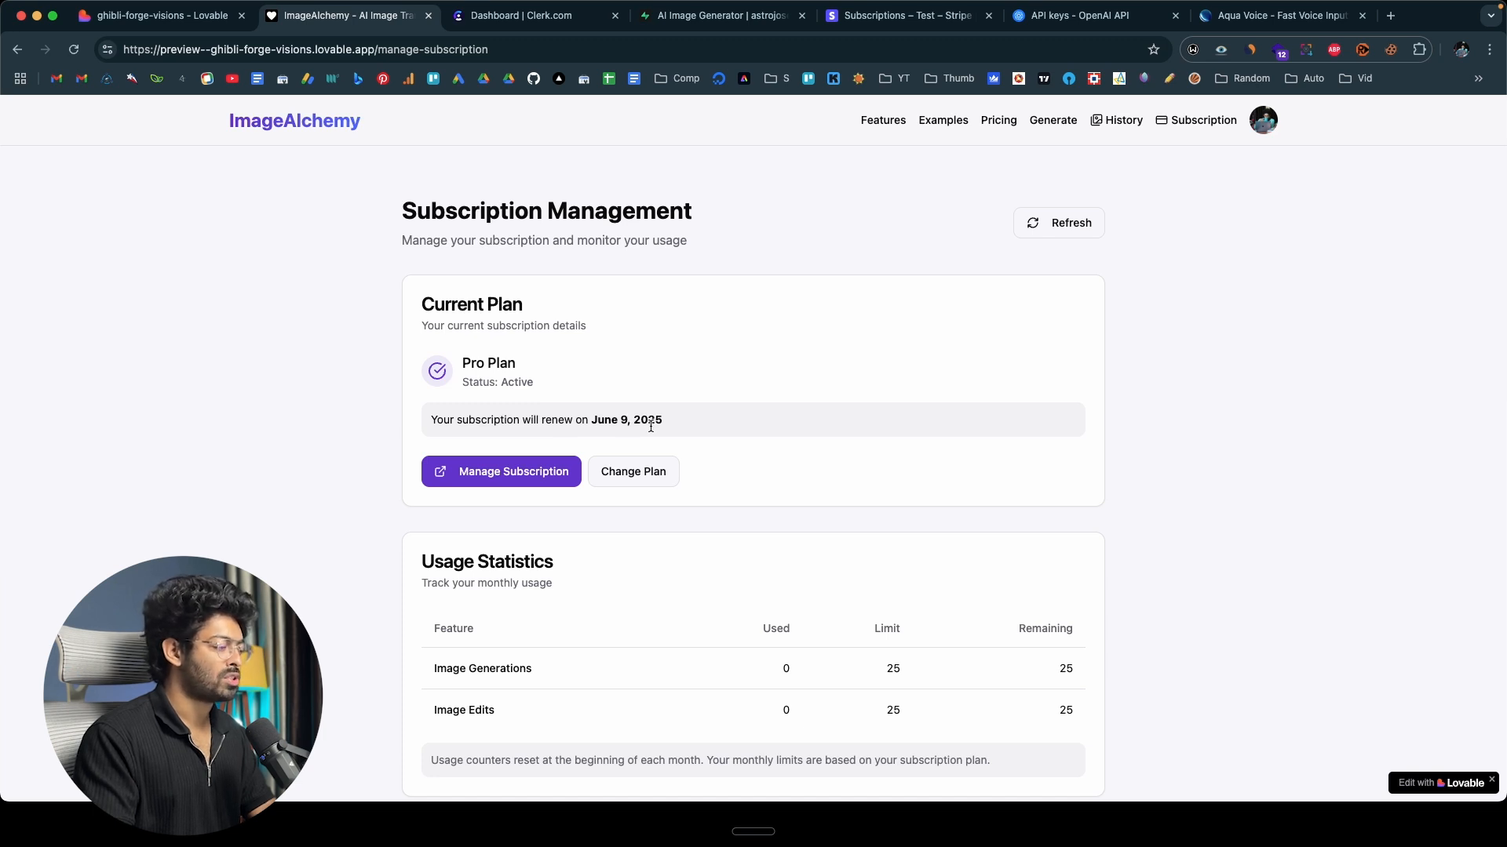
Review the current plan and usage statistics on the subscription management page, and refresh the subscription information.
scroll(650, 426, "down", 3)
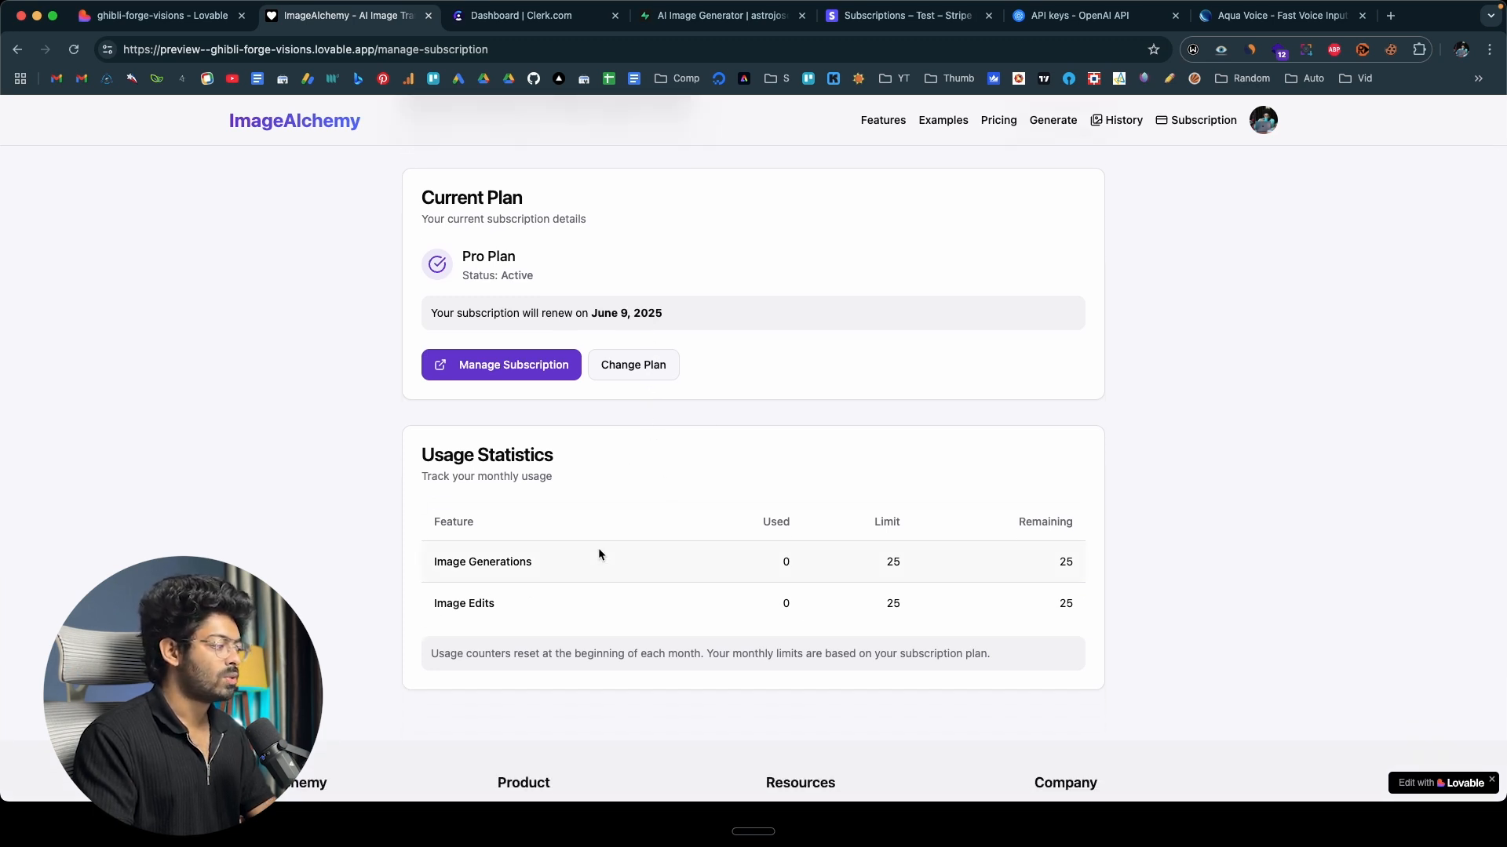
scroll(598, 553, "up", 3)
left_click(1064, 221)
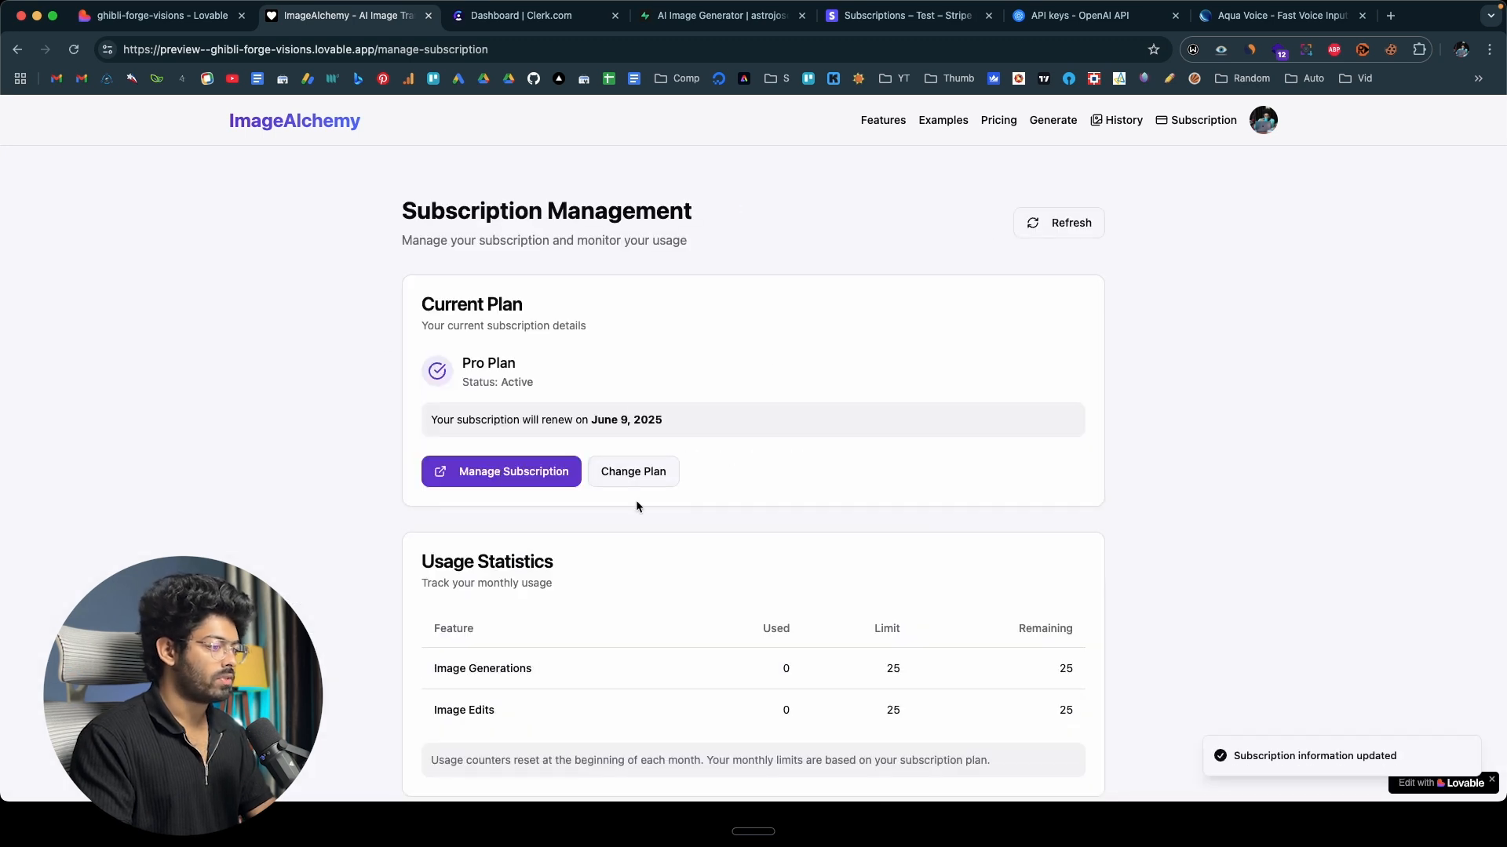
scroll(637, 504, "down", 5)
scroll(637, 504, "up", 5)
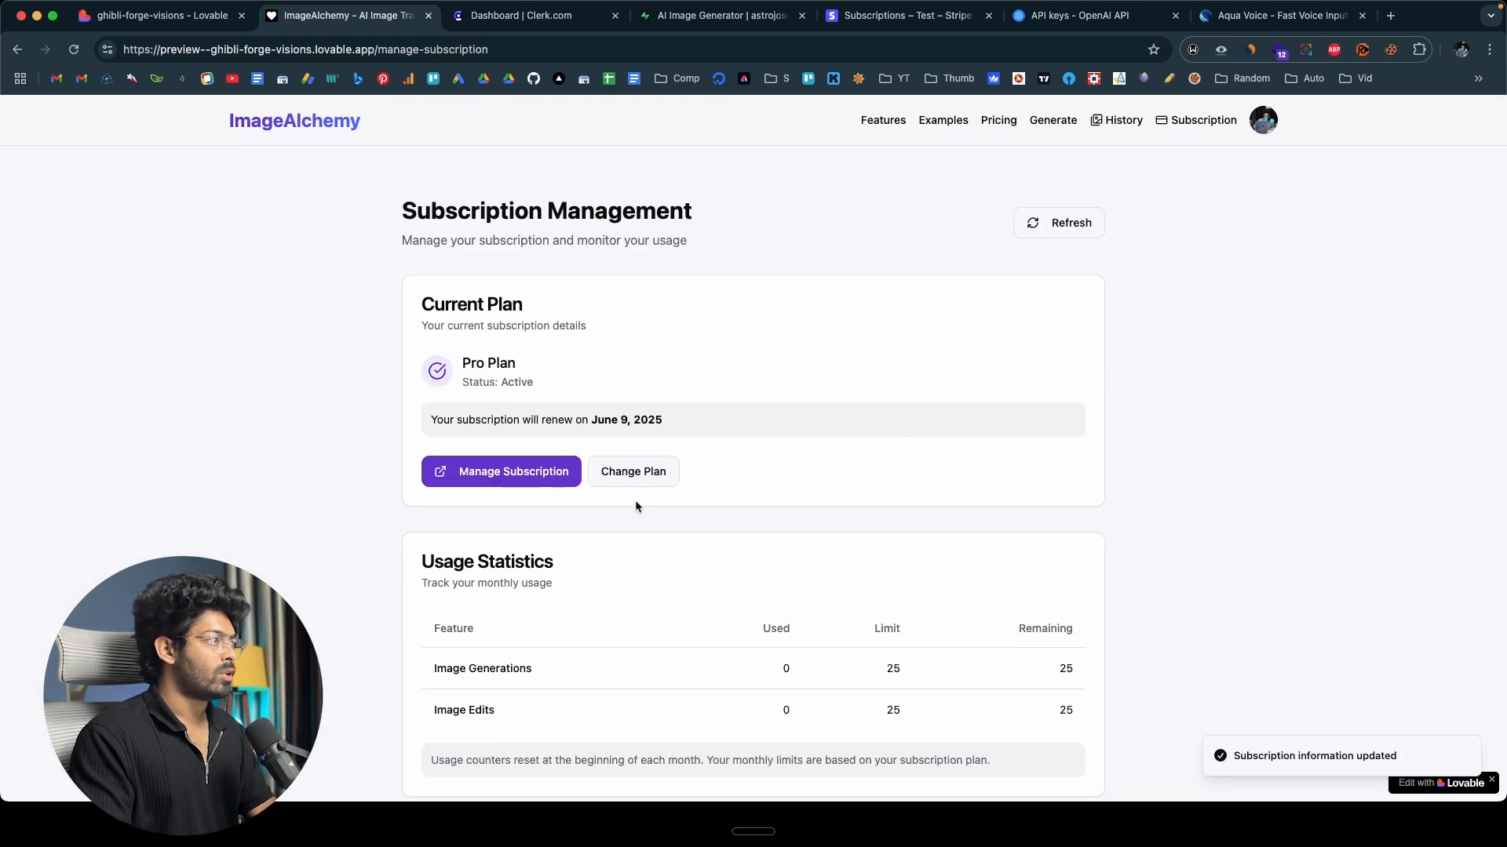
Switch to the Stripe dashboard, open the subscription creation payment from the transactions, and examine its checkout summary and payment breakdown.
left_click(909, 15)
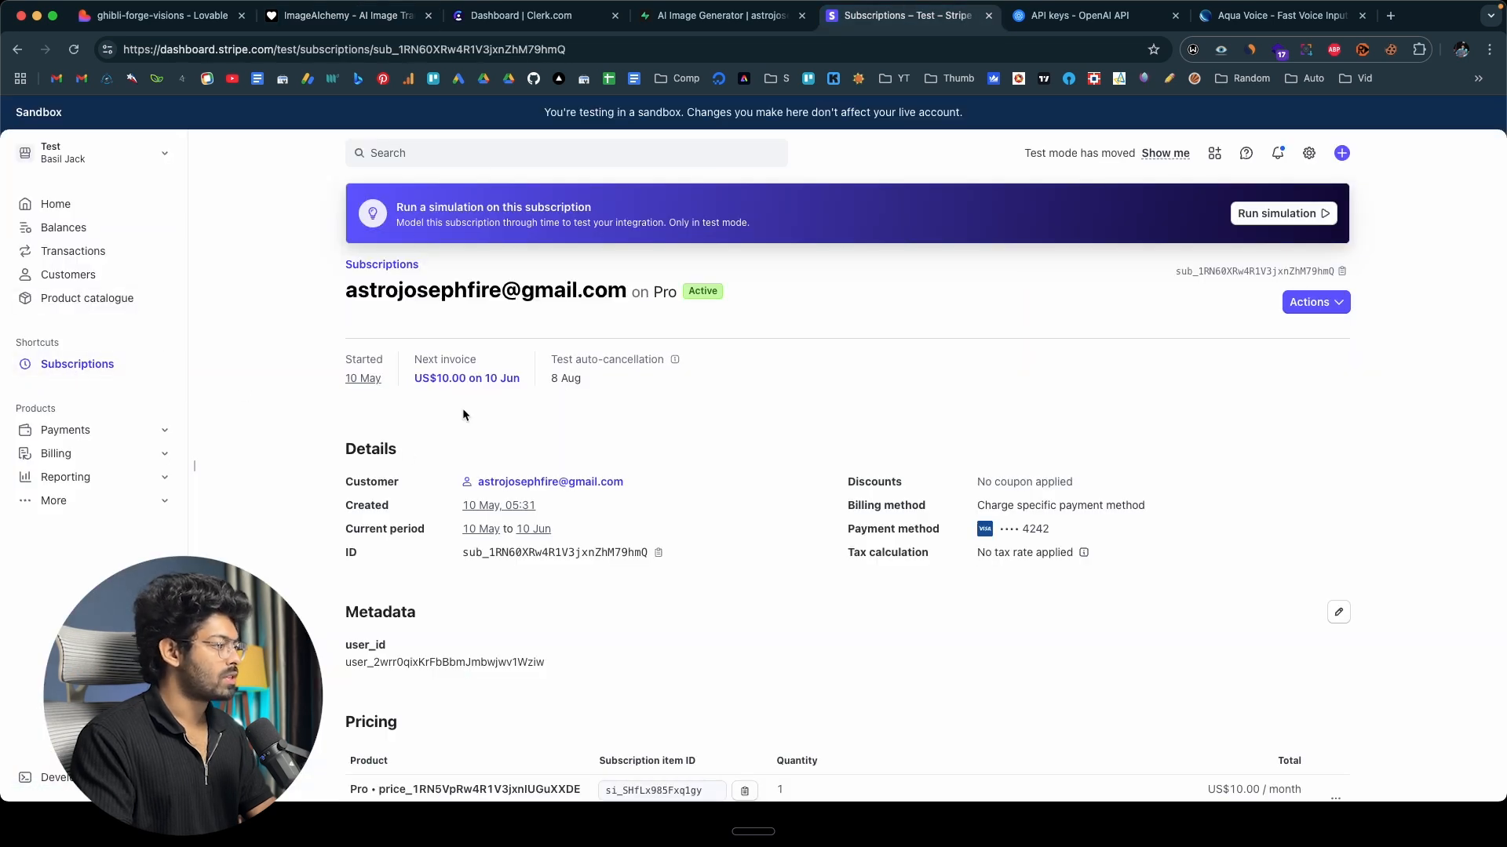
left_click(79, 253)
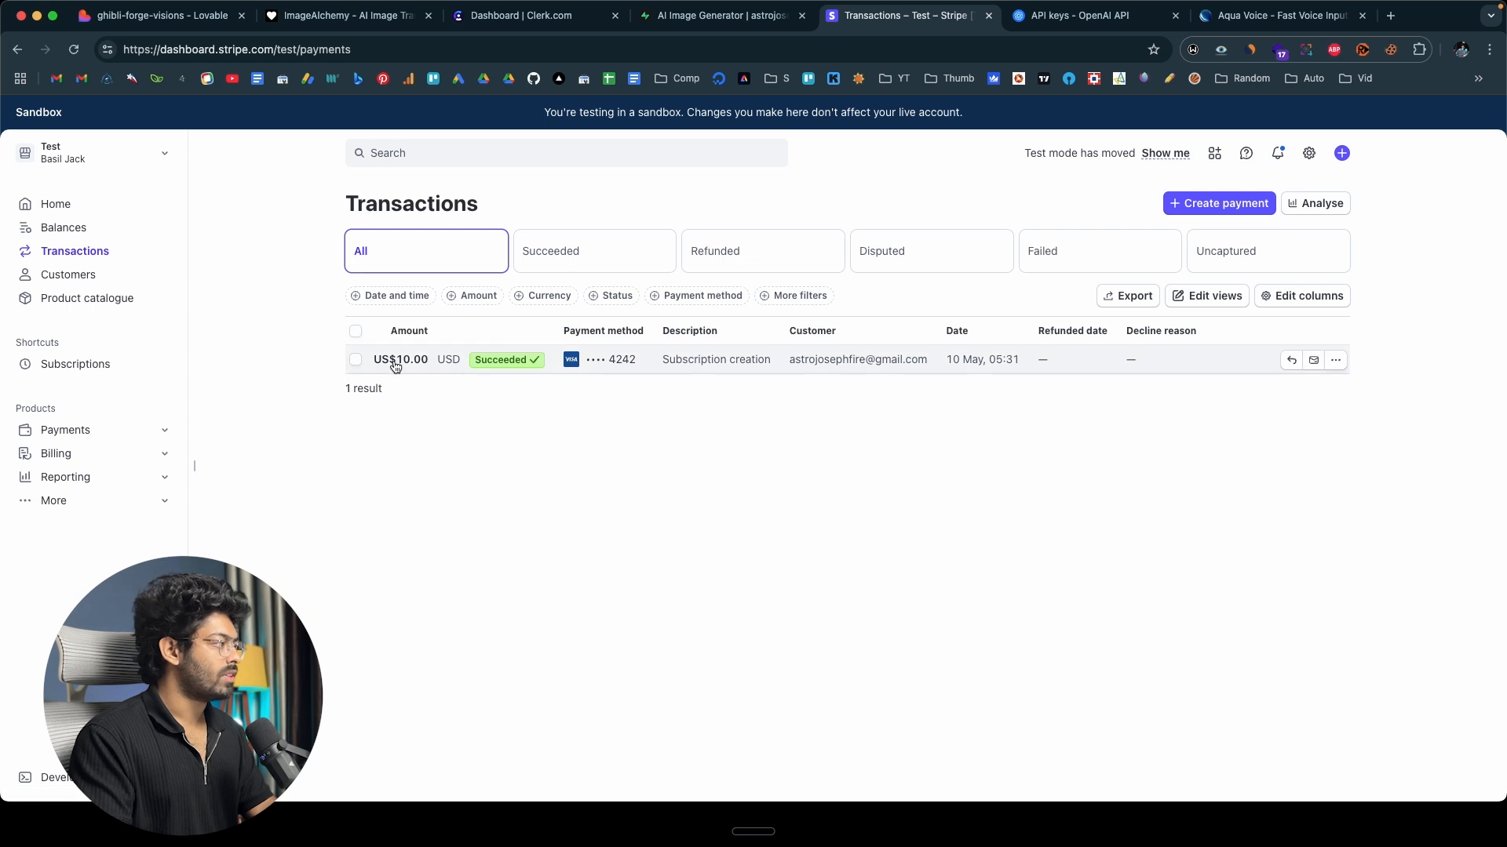
left_click(677, 361)
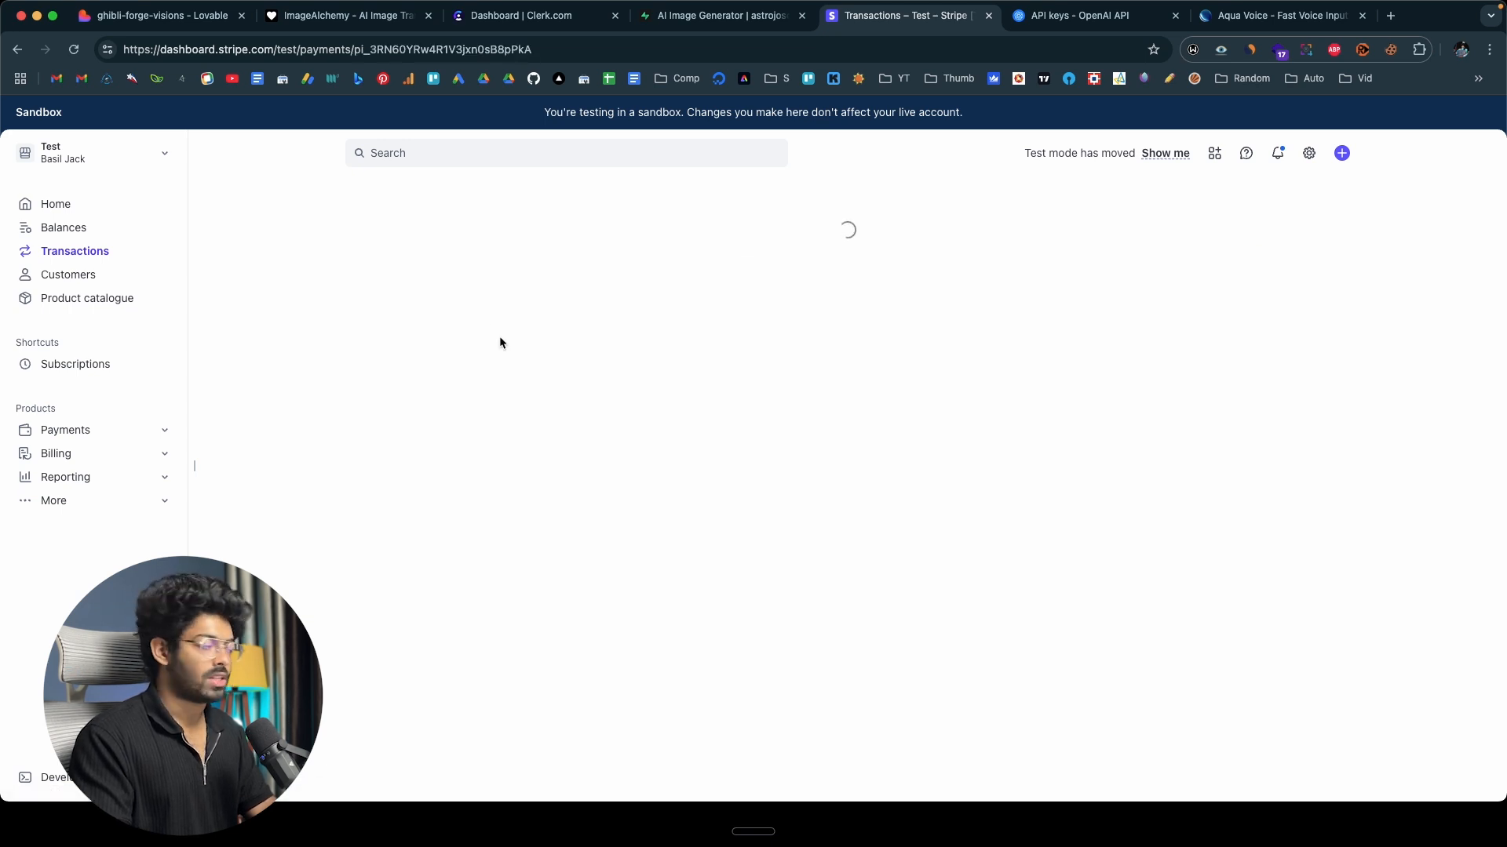
scroll(408, 520, "down", 5)
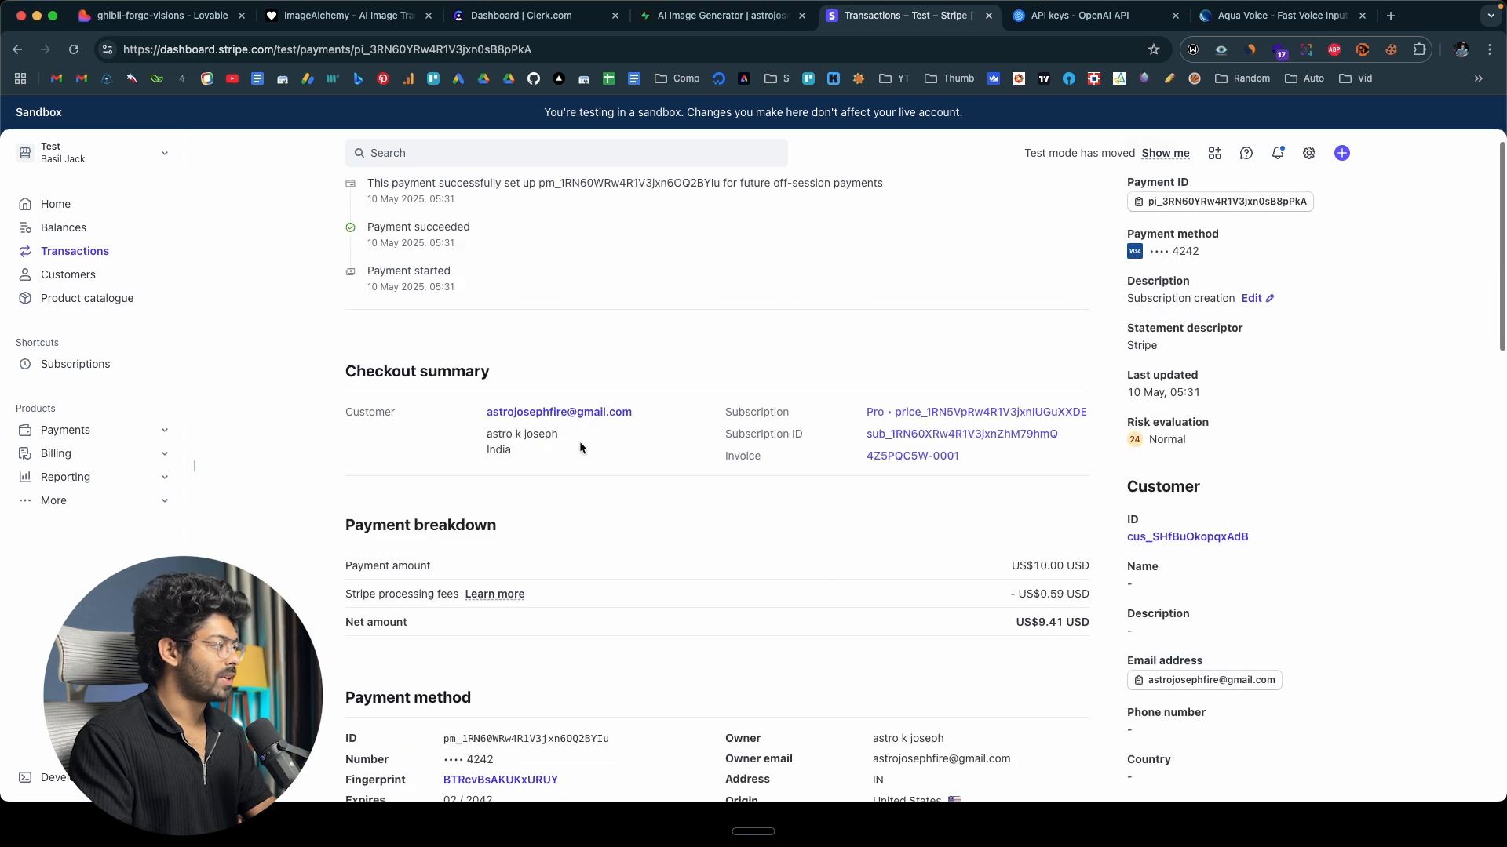
scroll(577, 424, "down", 1)
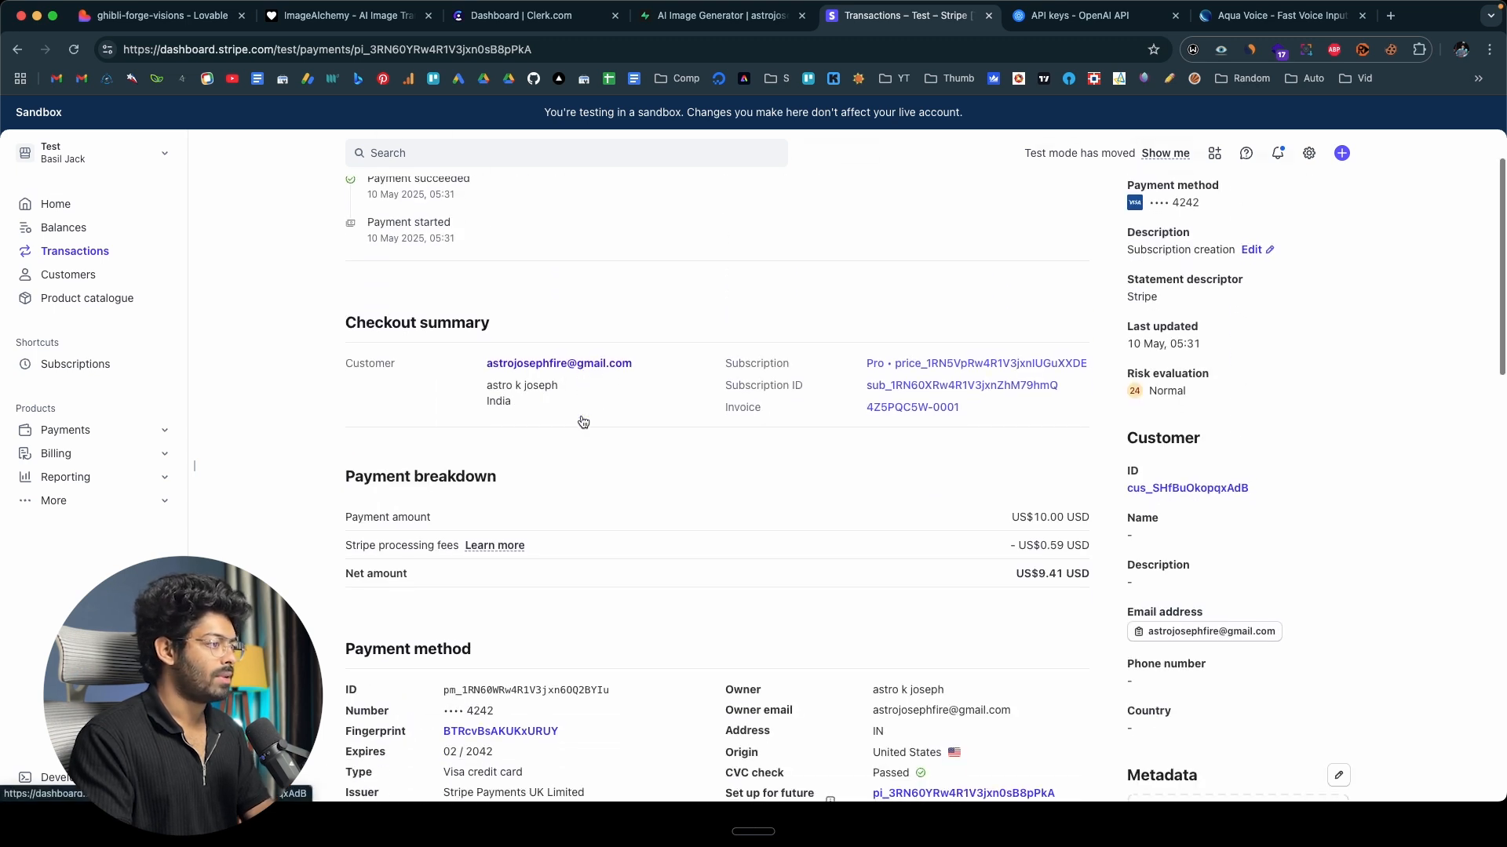
scroll(583, 422, "up", 1)
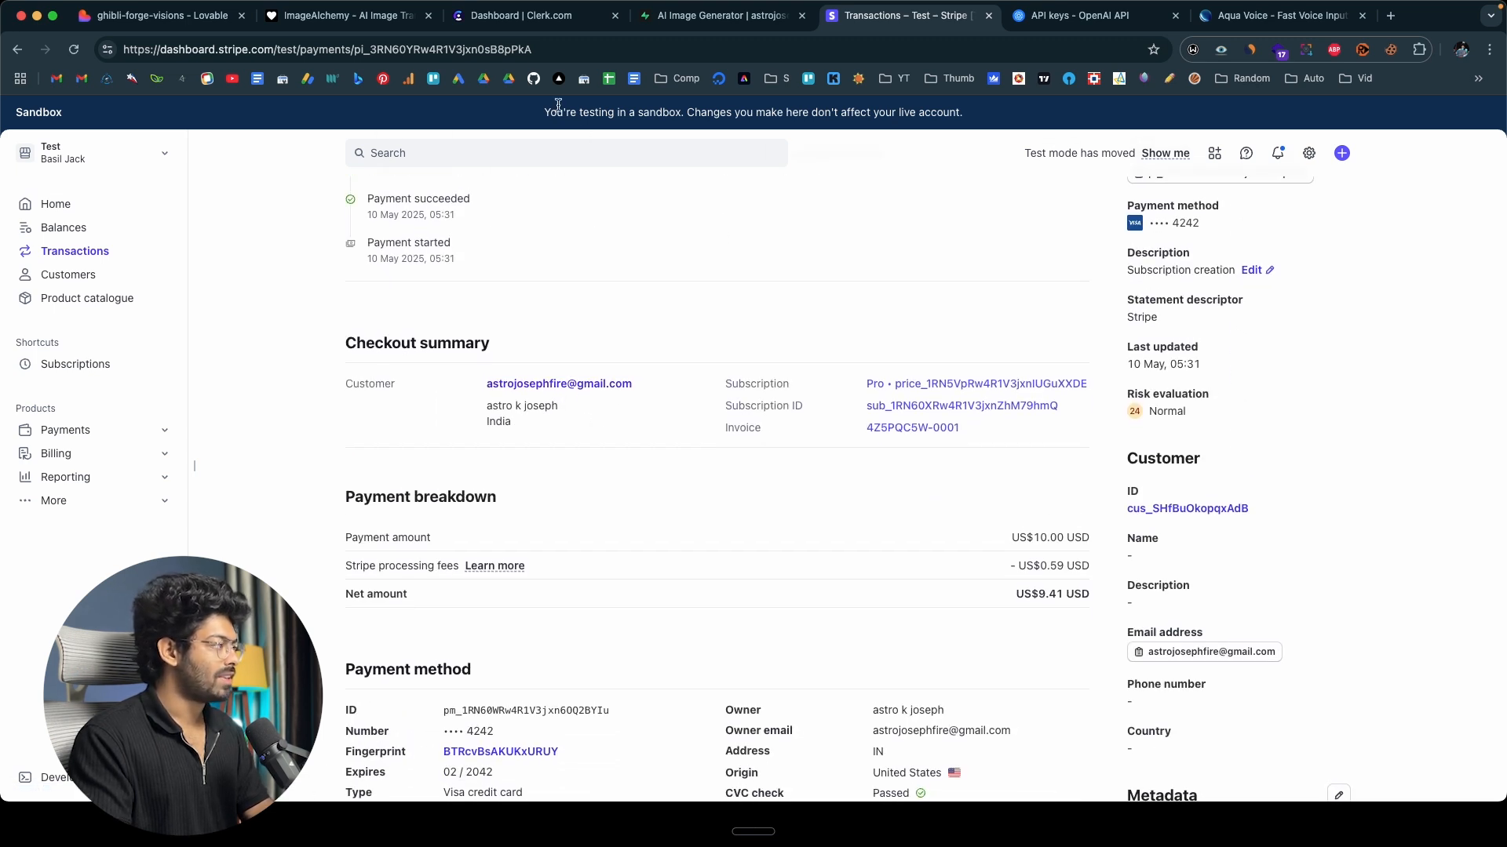
Return to ImageAlchemy, generate a square, high-quality, vivid image from the prompt "a cute kitten", and review the result.
left_click(336, 19)
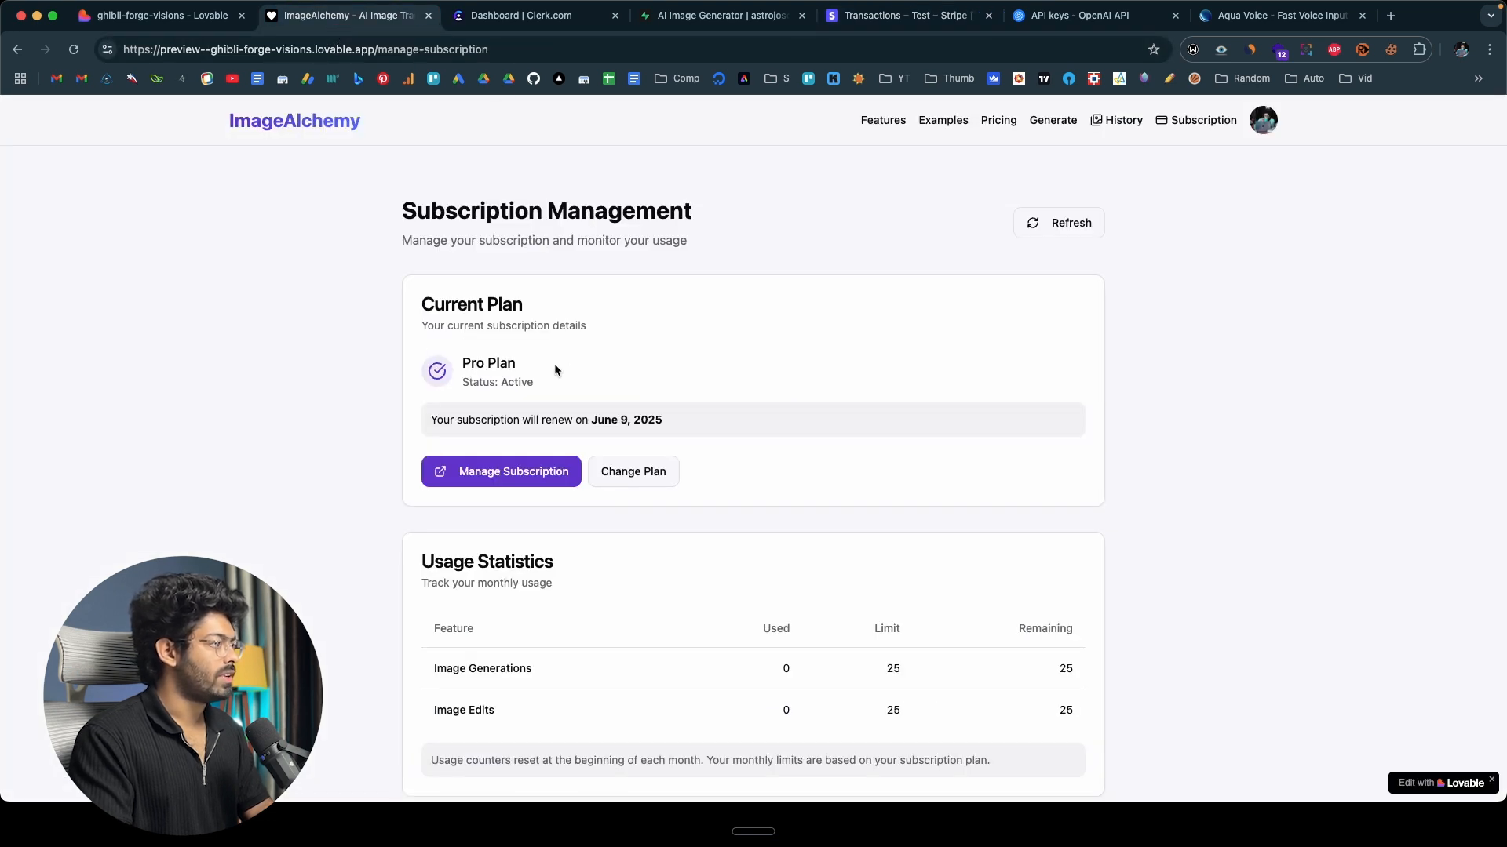
left_click(1052, 124)
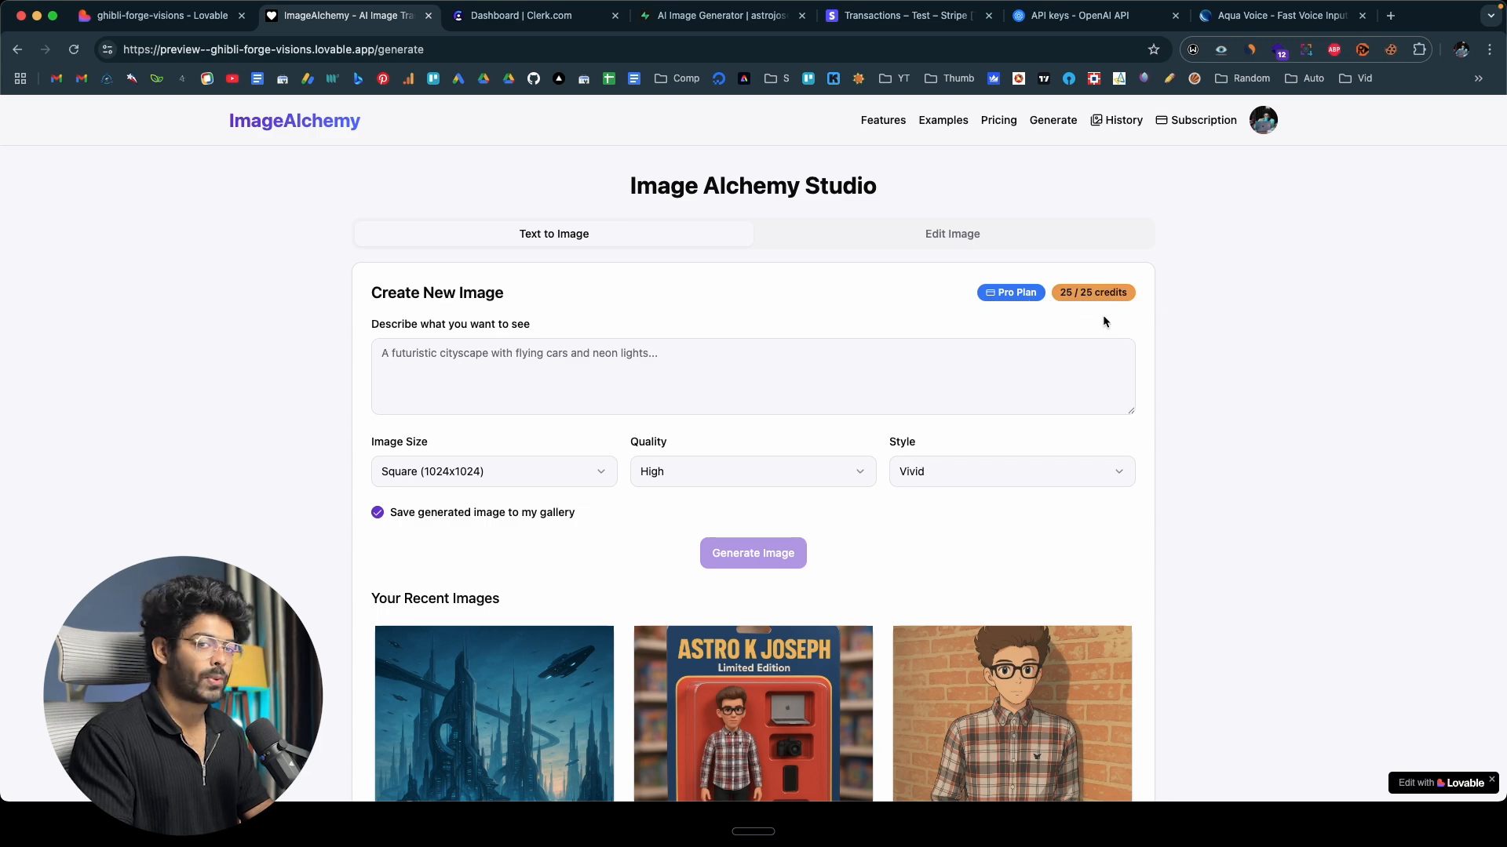
left_click(570, 366)
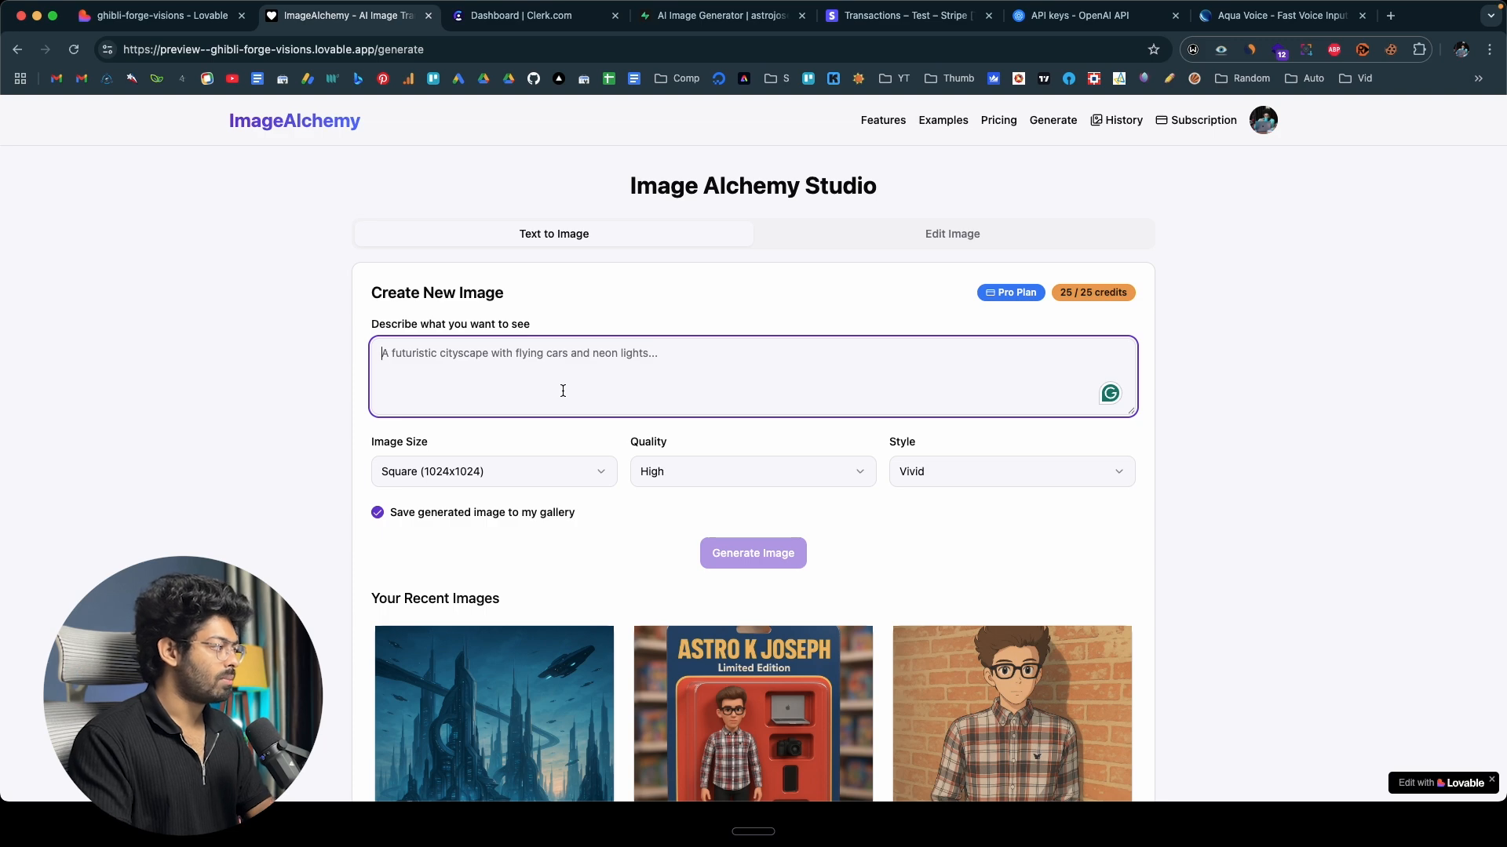
type("a cute kitten")
left_click(782, 552)
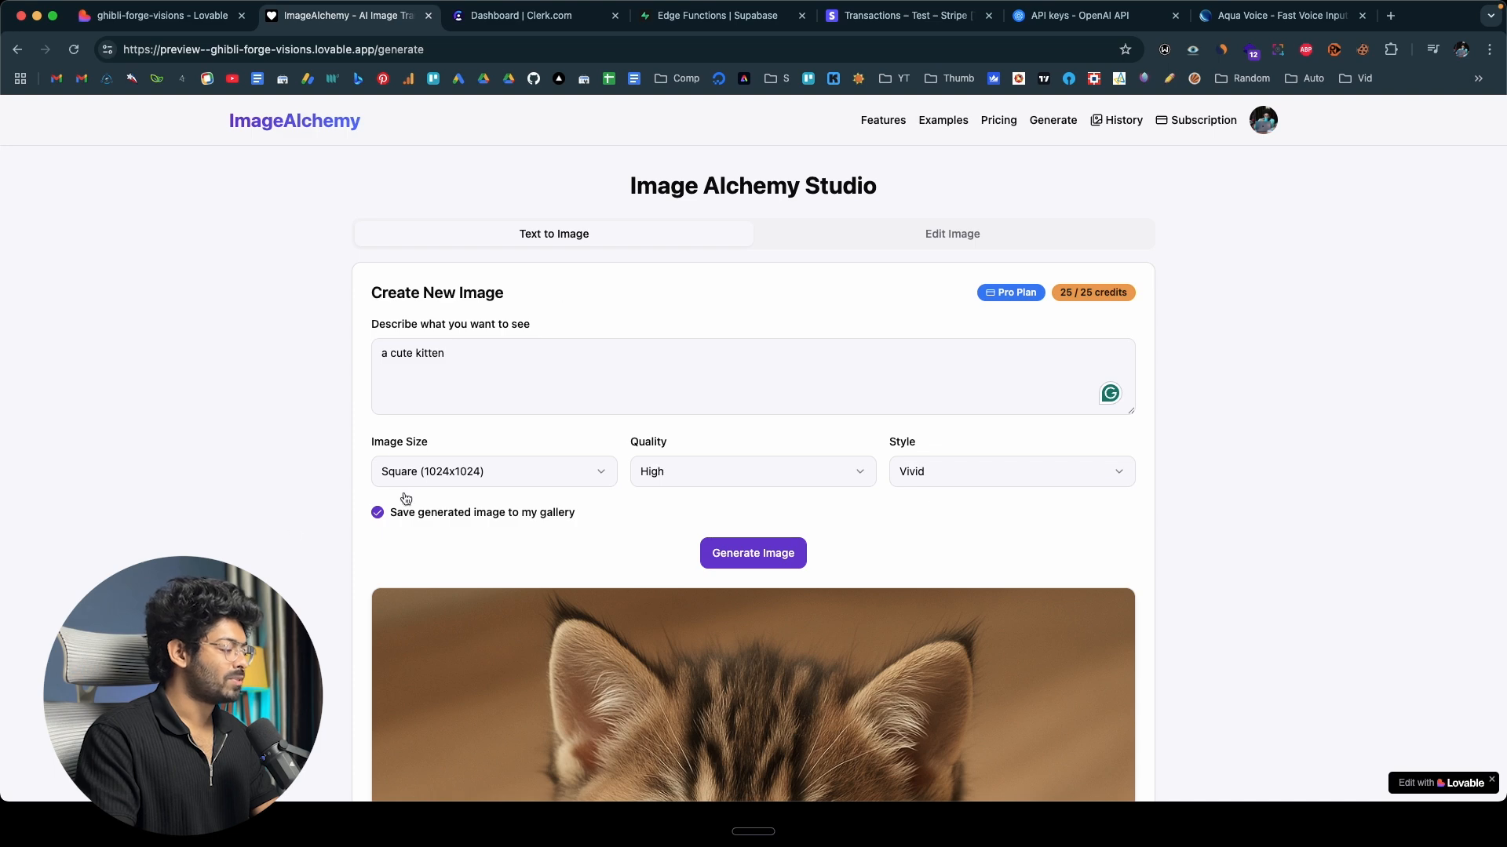
scroll(247, 525, "down", 5)
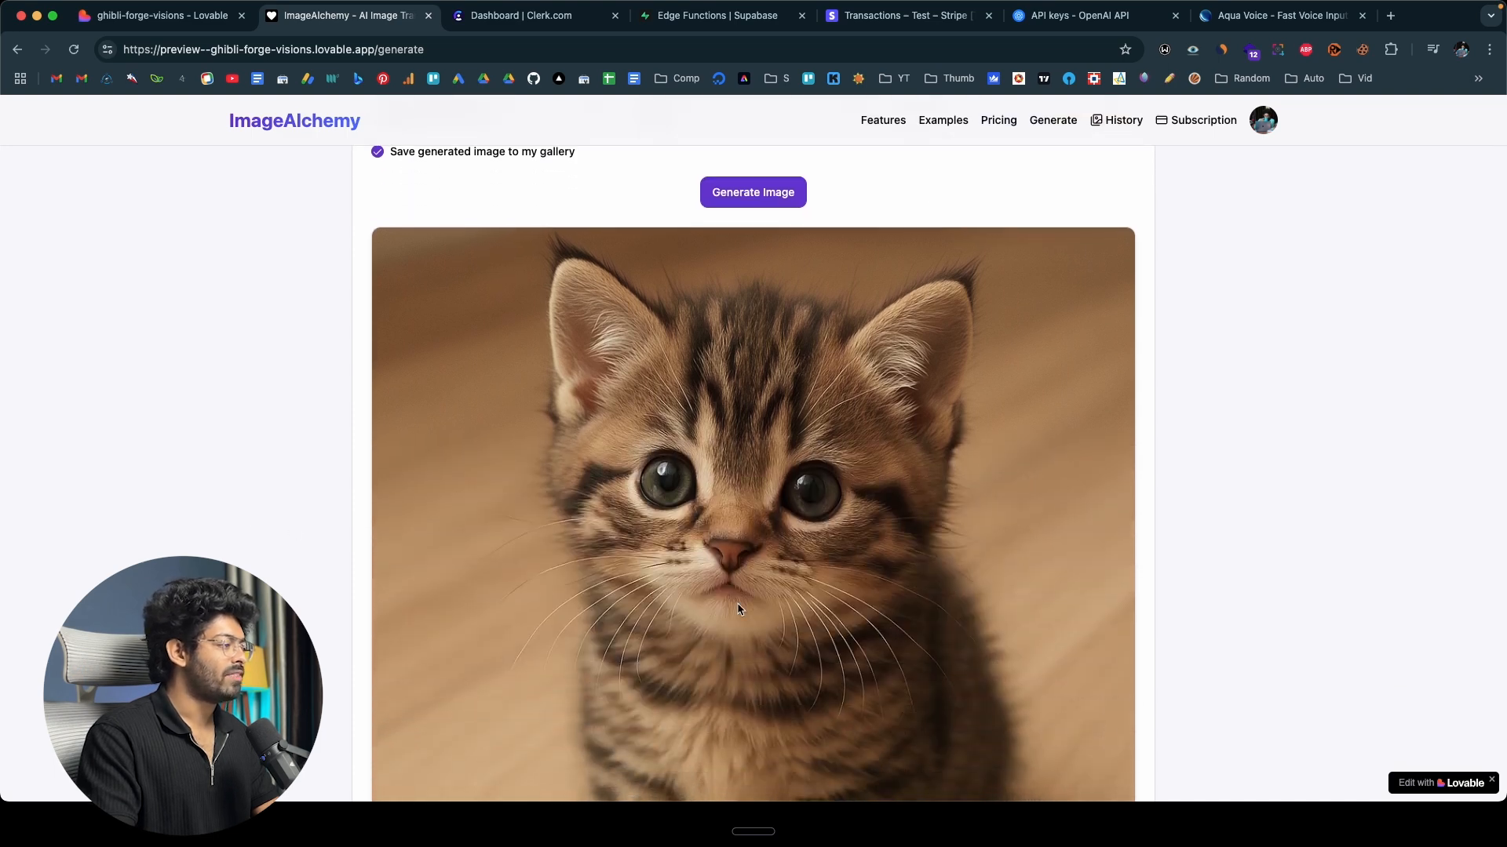
scroll(606, 484, "down", 1)
scroll(606, 485, "down", 6)
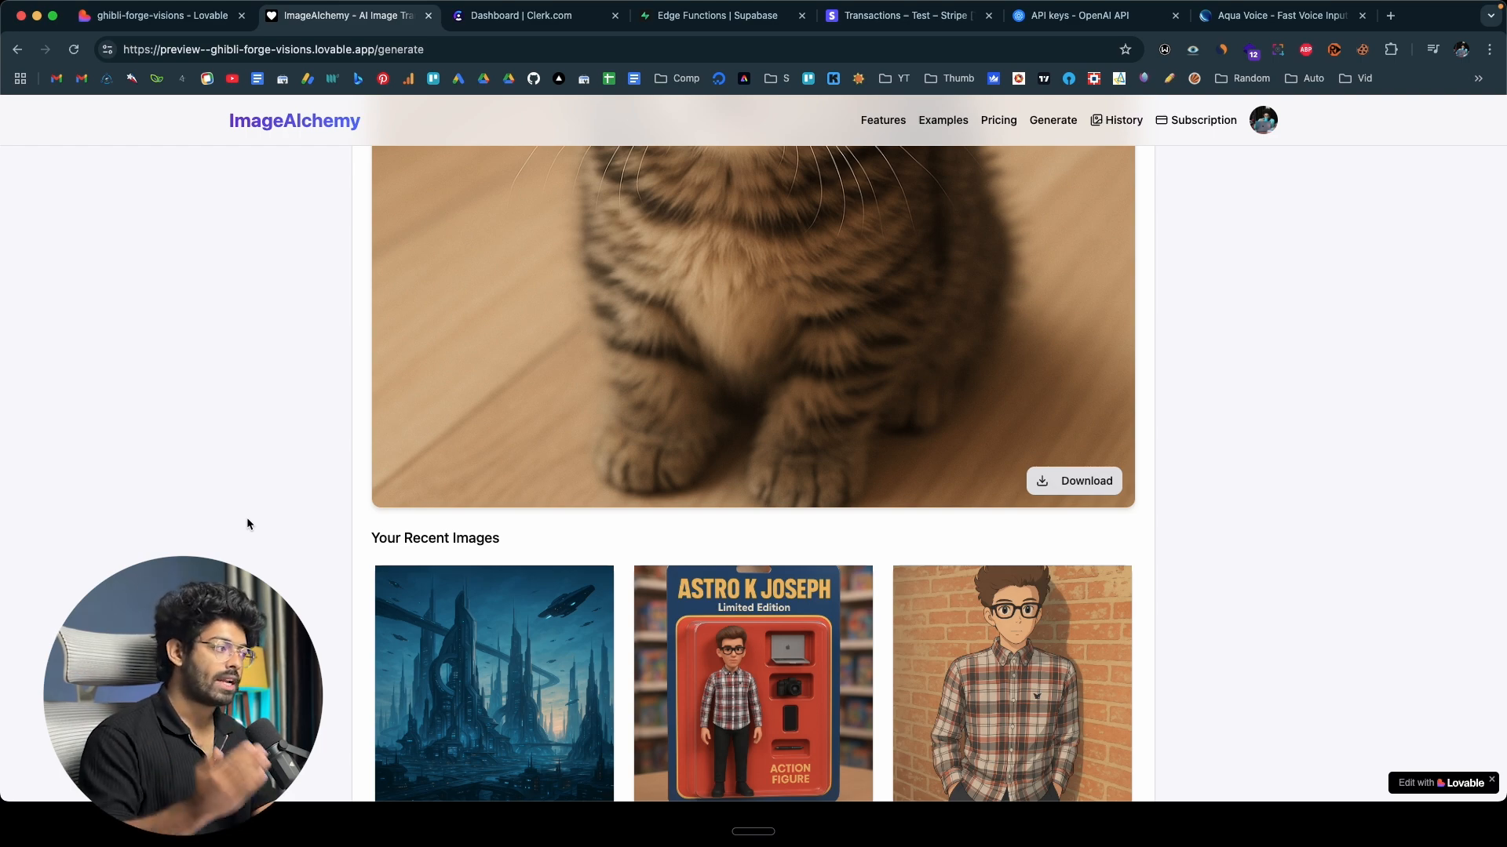
scroll(246, 520, "up", 5)
scroll(247, 518, "up", 5)
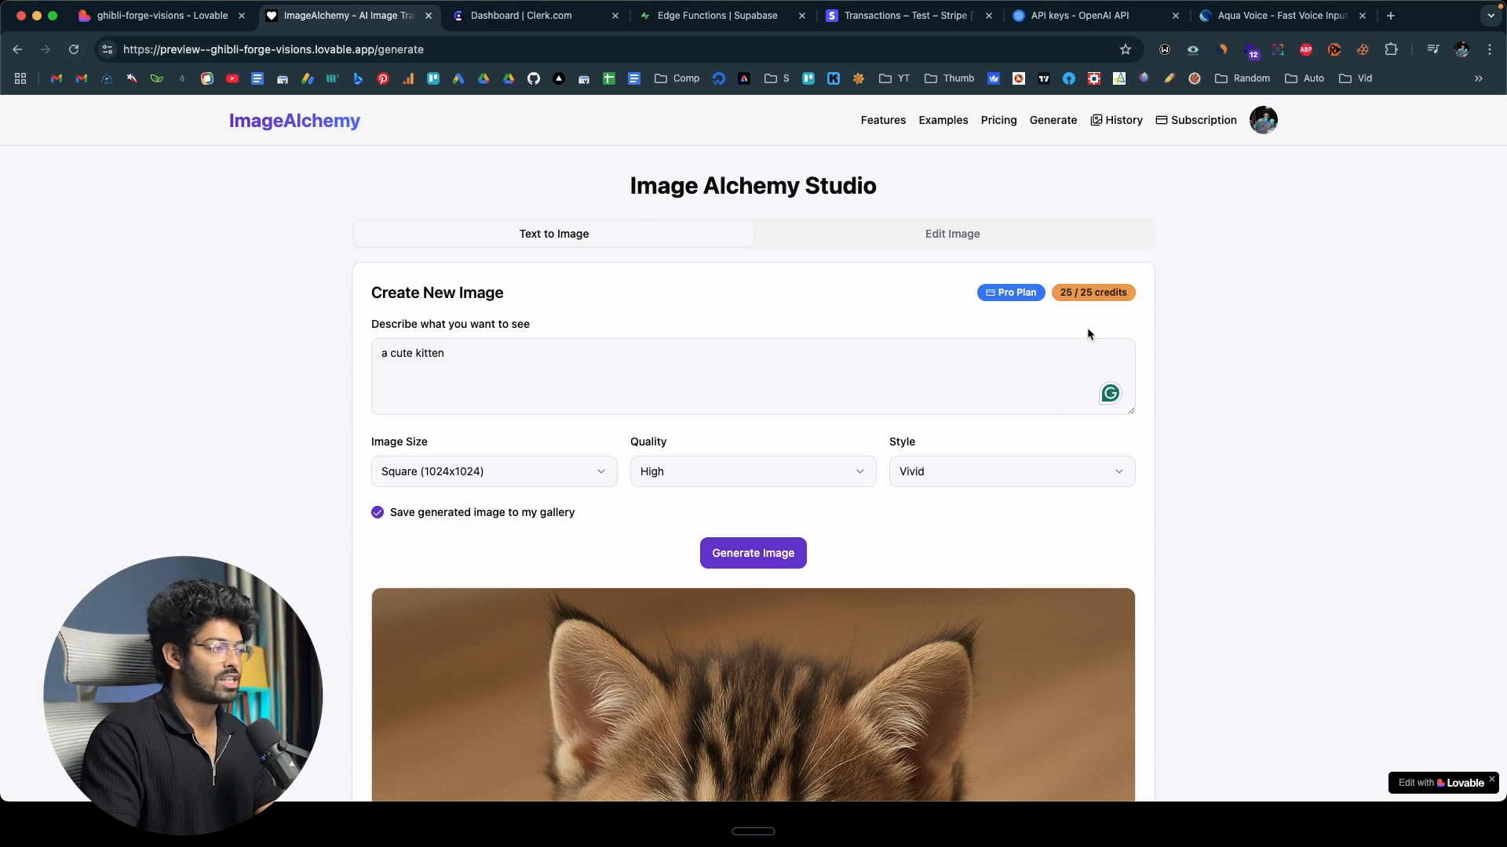
Switch to Supabase and check the usage and limit columns in the user_subscriptions table.
left_click(717, 15)
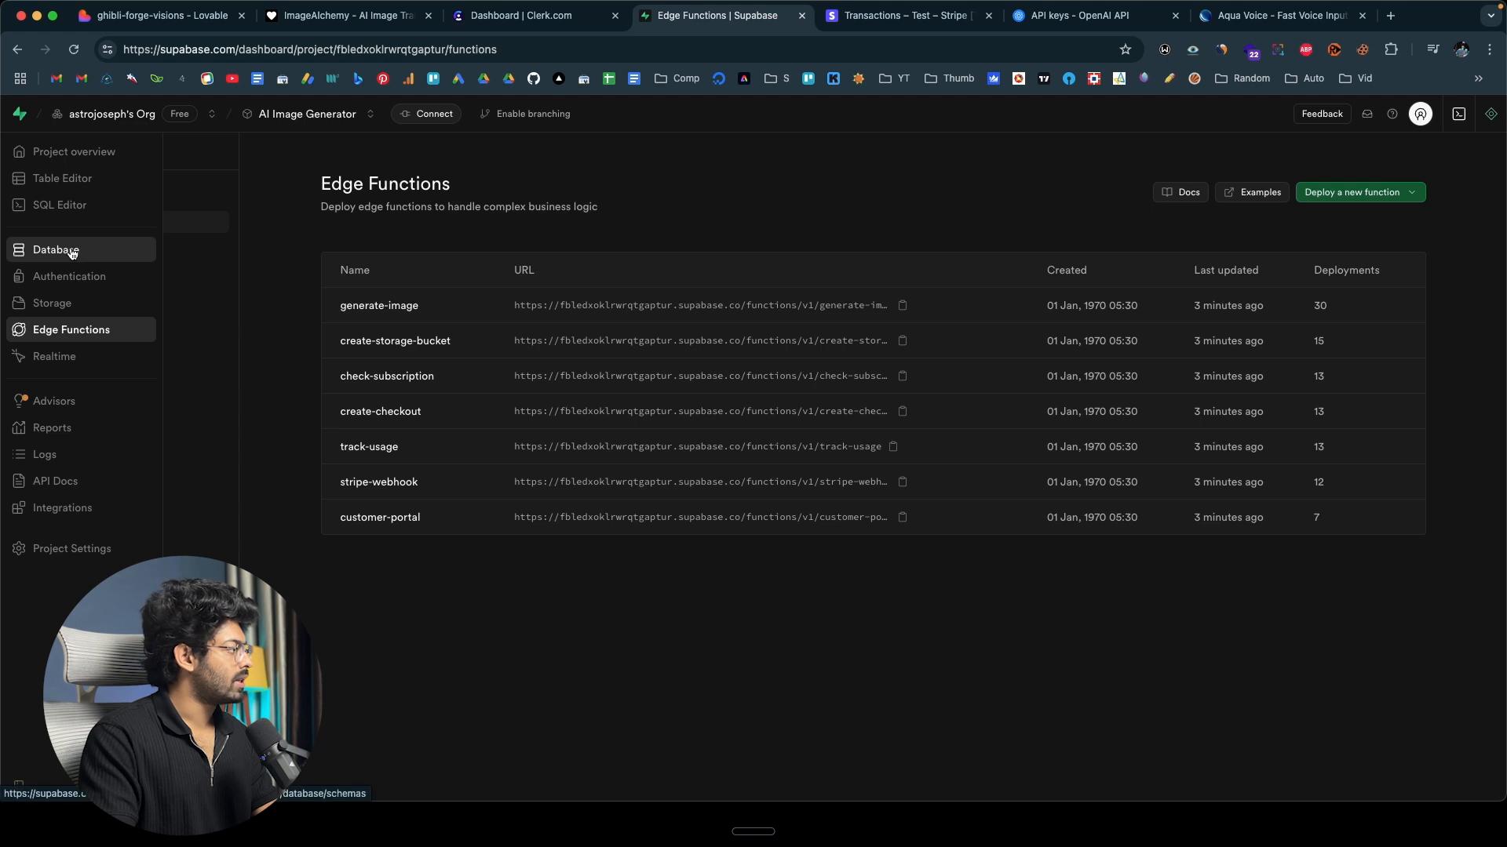
left_click(69, 252)
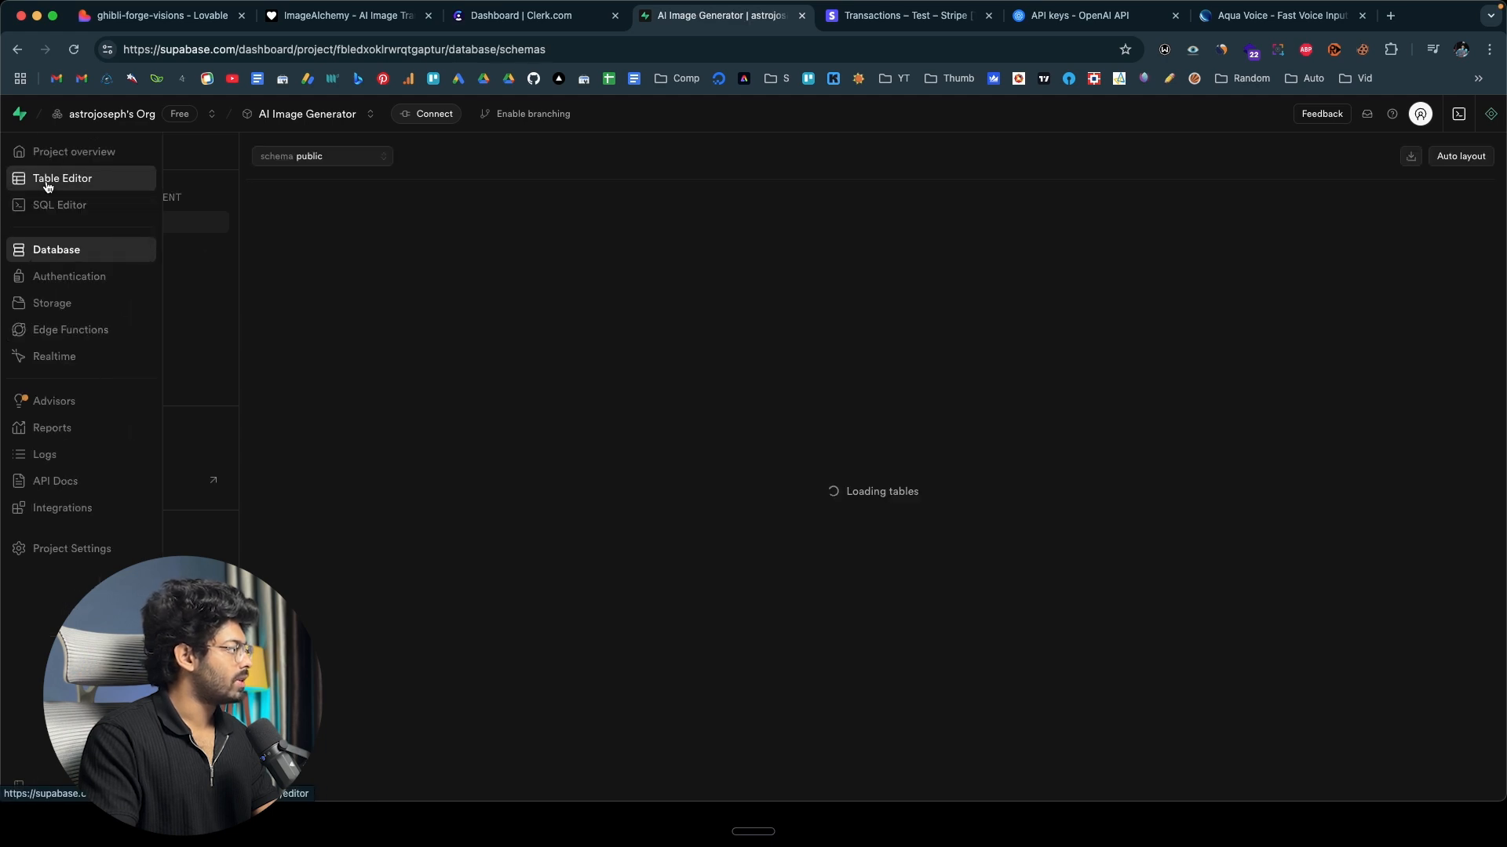
left_click(79, 178)
scroll(1154, 248, "right", 6)
scroll(1248, 227, "right", 3)
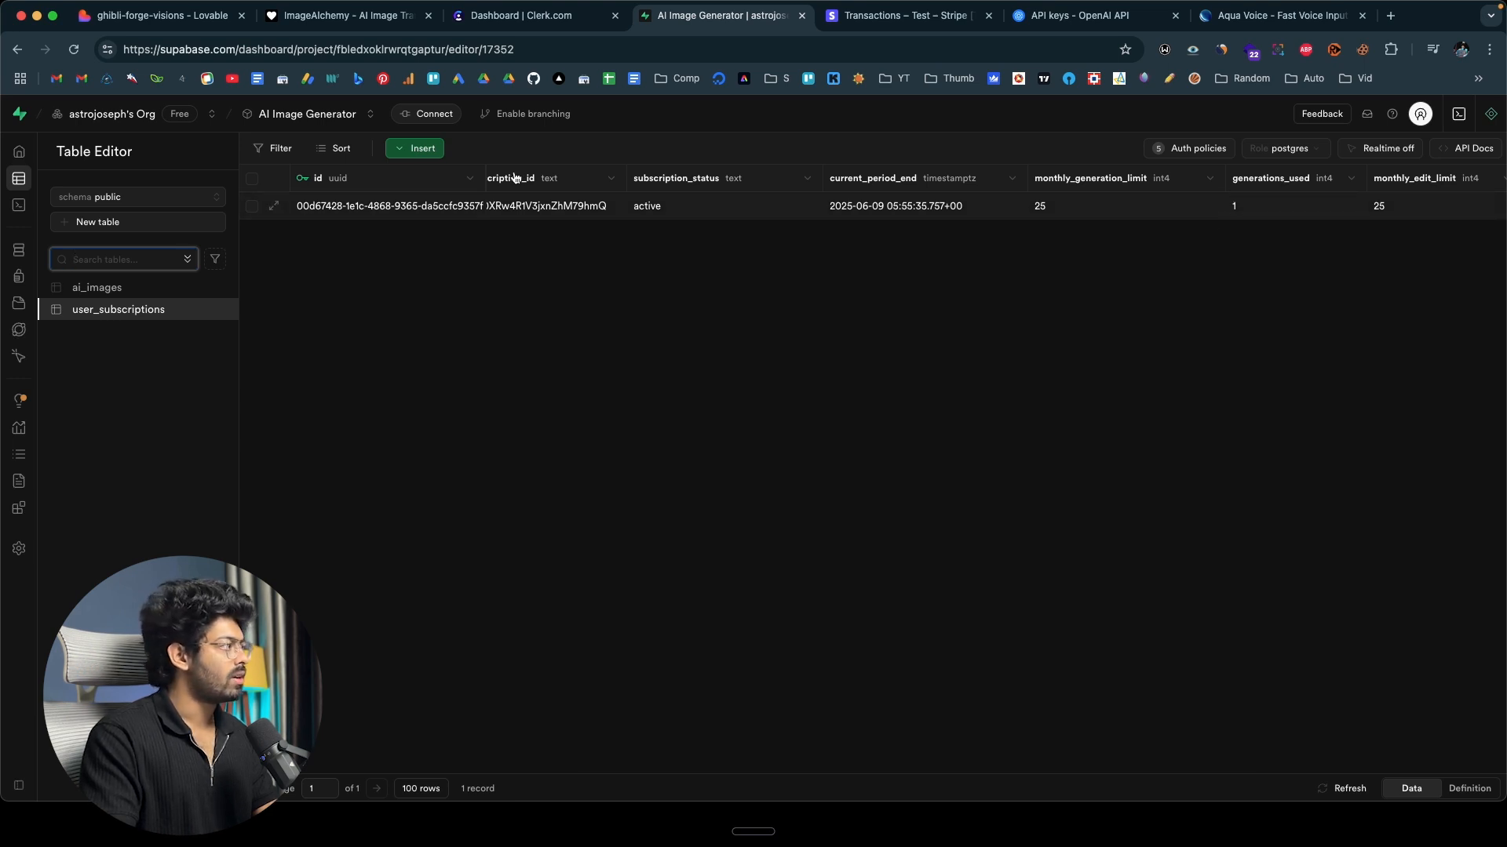
Reload the ImageAlchemy generation page, then preview and download the "a cute kitten" image from the recent images.
left_click(345, 15)
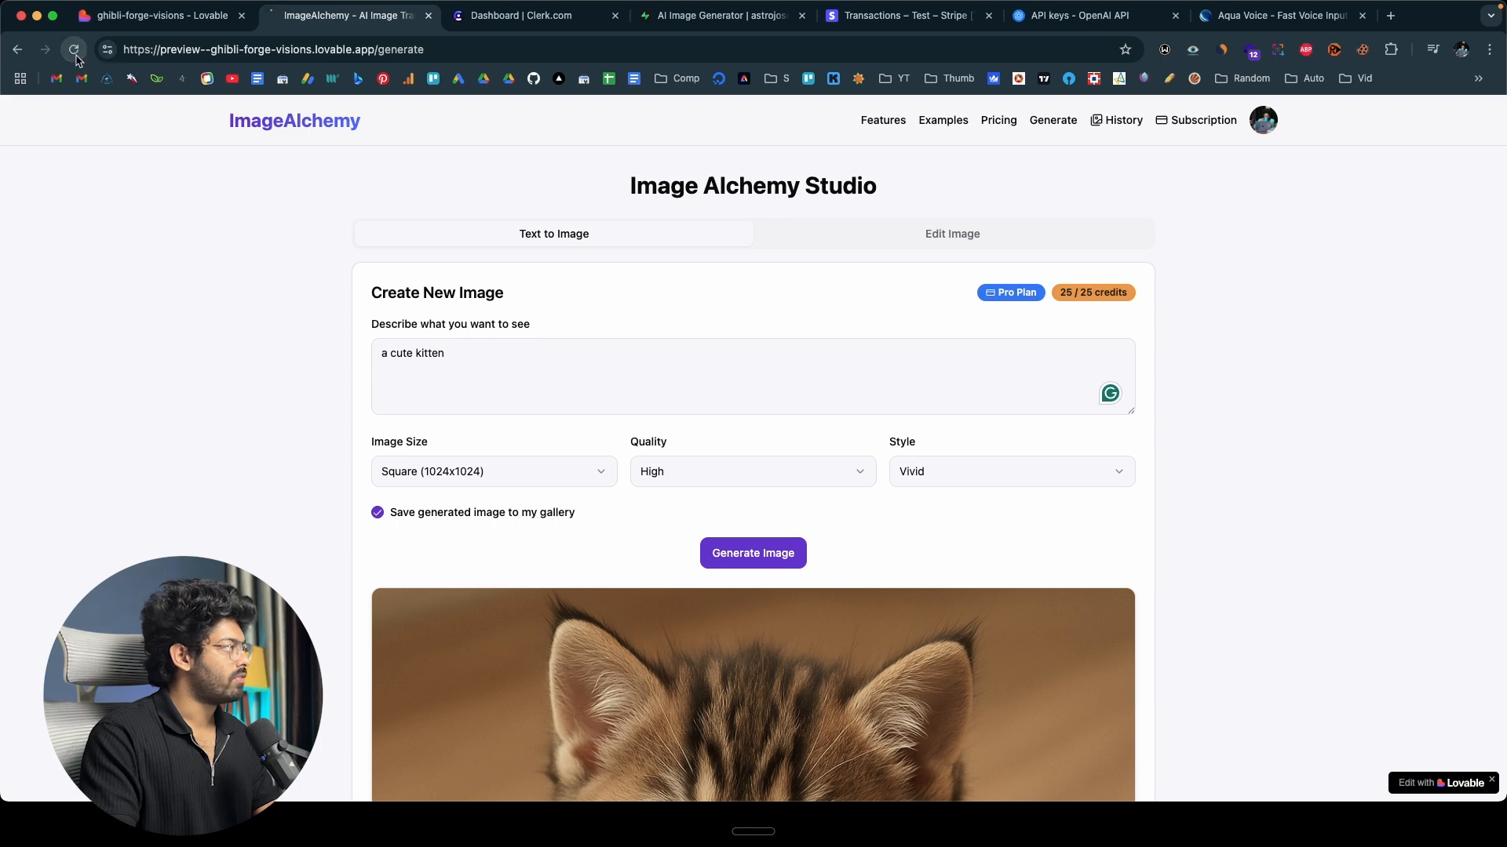
left_click(74, 49)
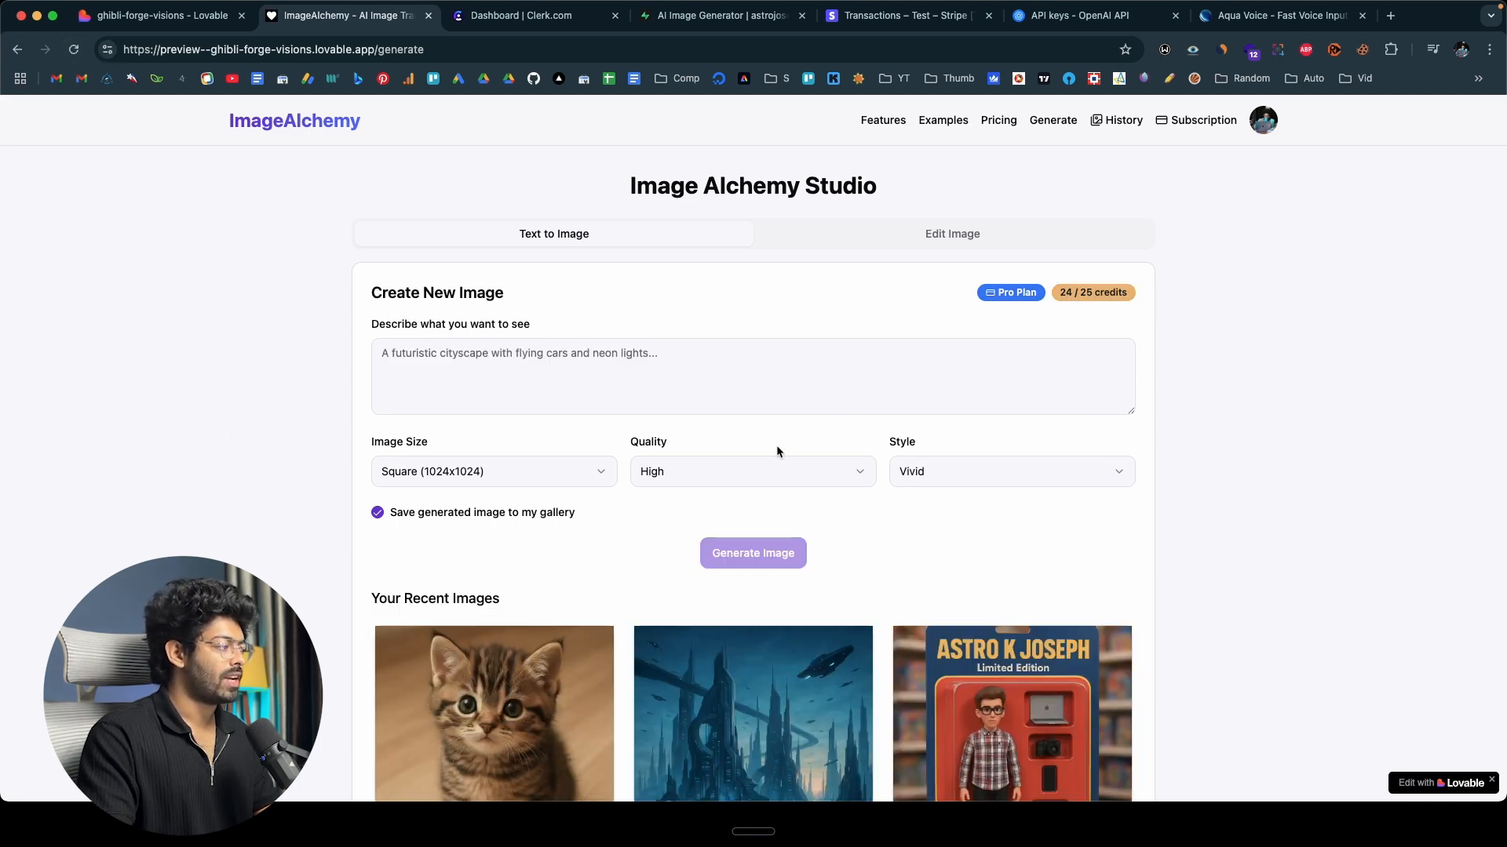
scroll(665, 463, "down", 3)
scroll(664, 463, "down", 1)
mouse_move(541, 476)
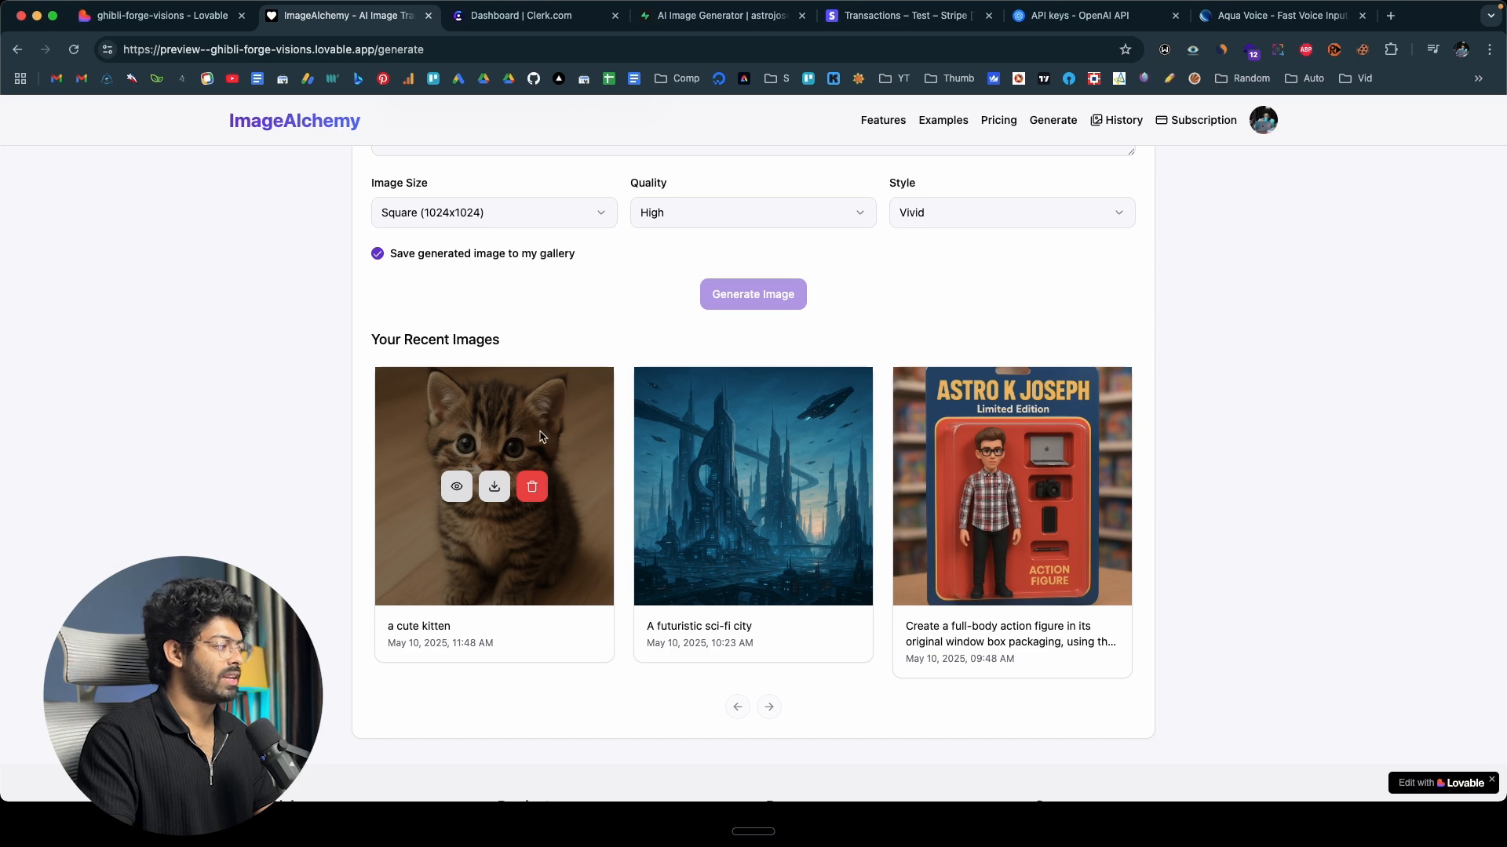
left_click(458, 486)
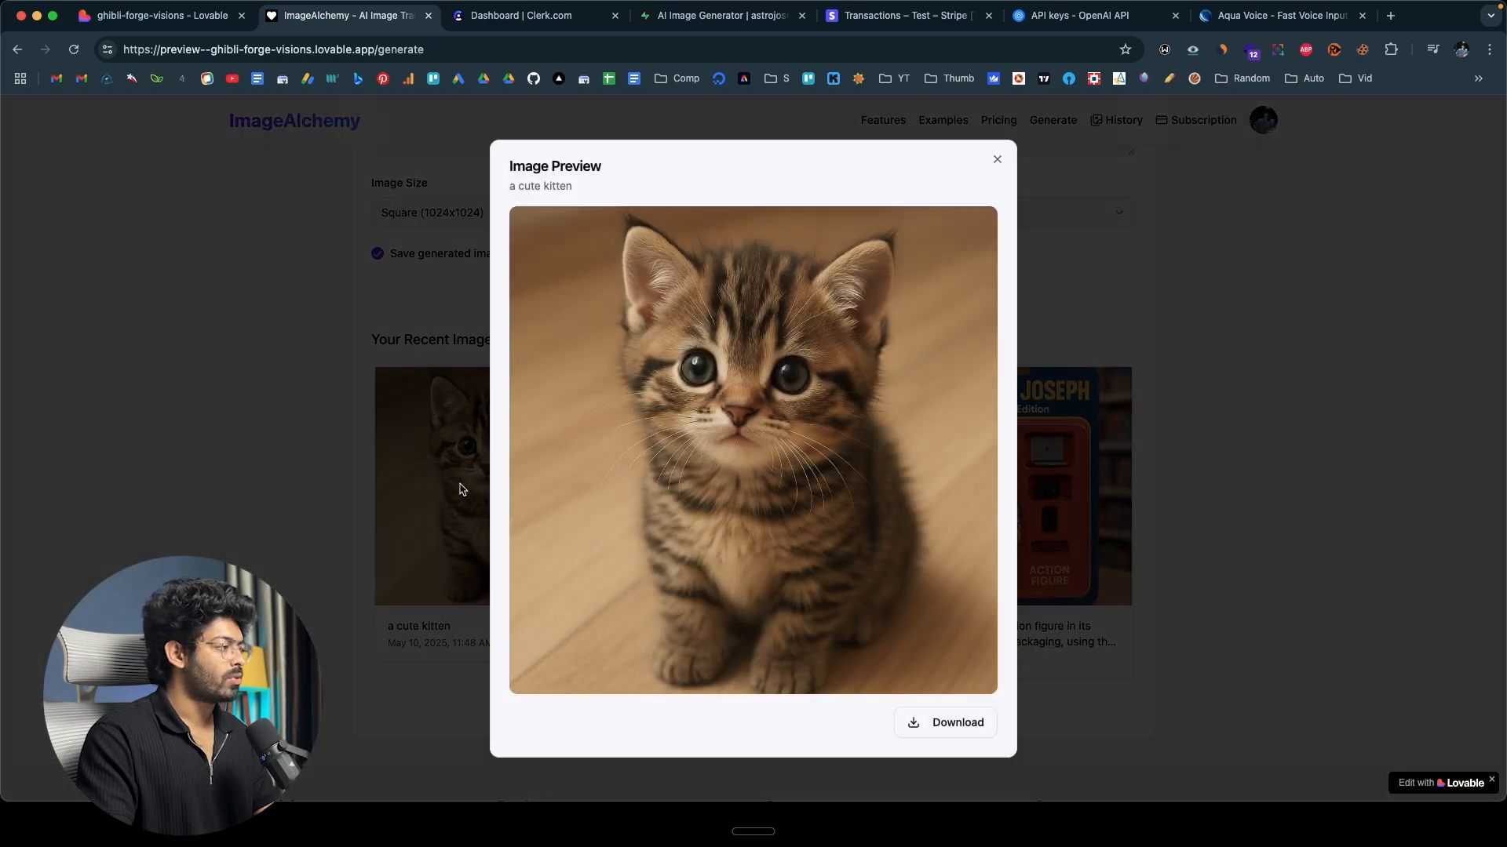
left_click(930, 722)
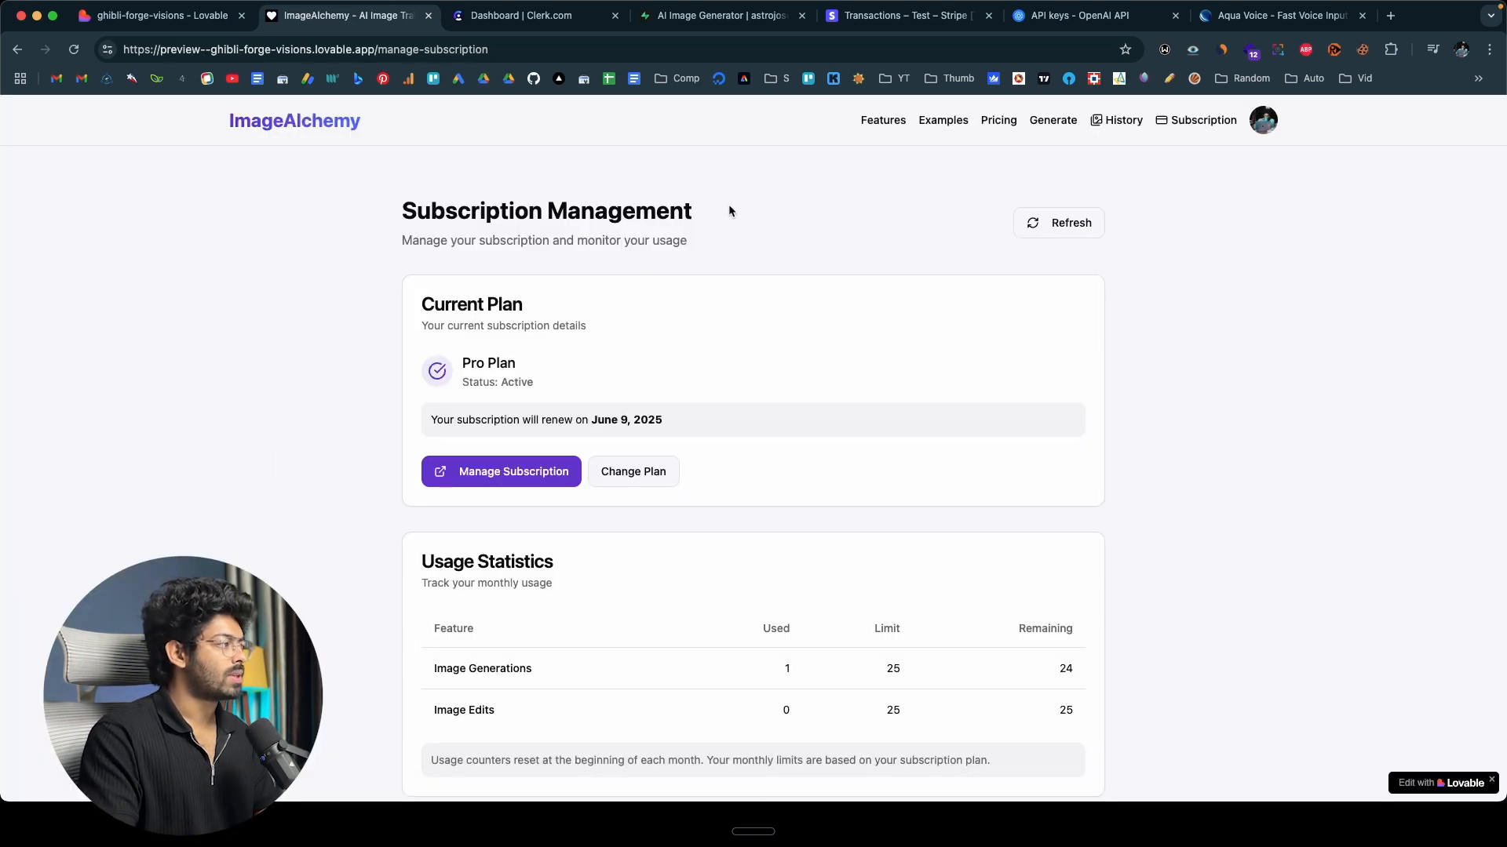
Leave the full-size kitten image and check the usage statistics on the subscription management page.
left_click_drag(728, 210, 415, 211)
left_click(326, 317)
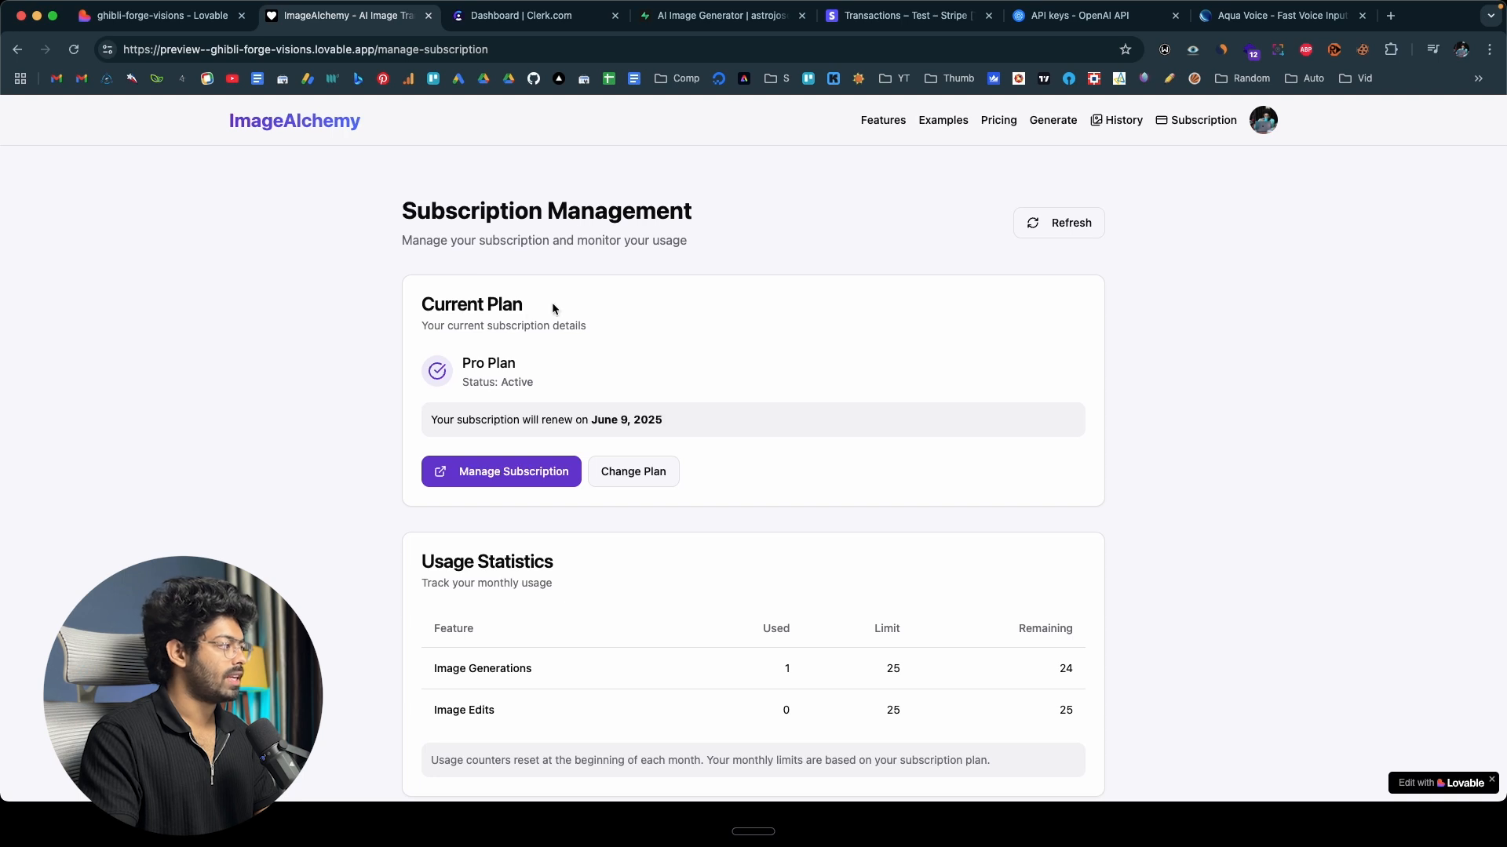
scroll(455, 353, "down", 5)
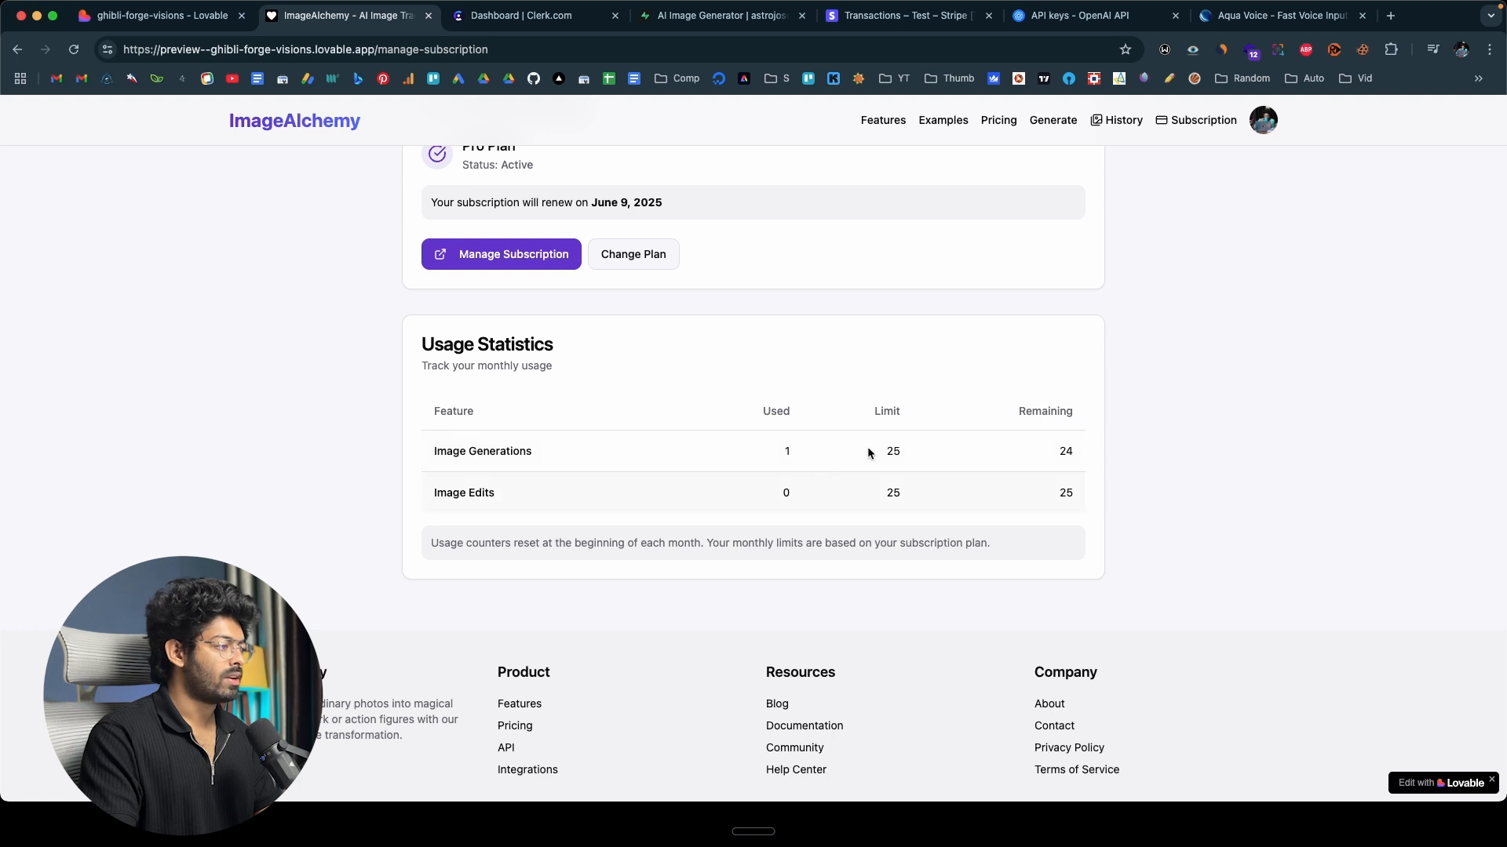
scroll(1066, 458, "up", 5)
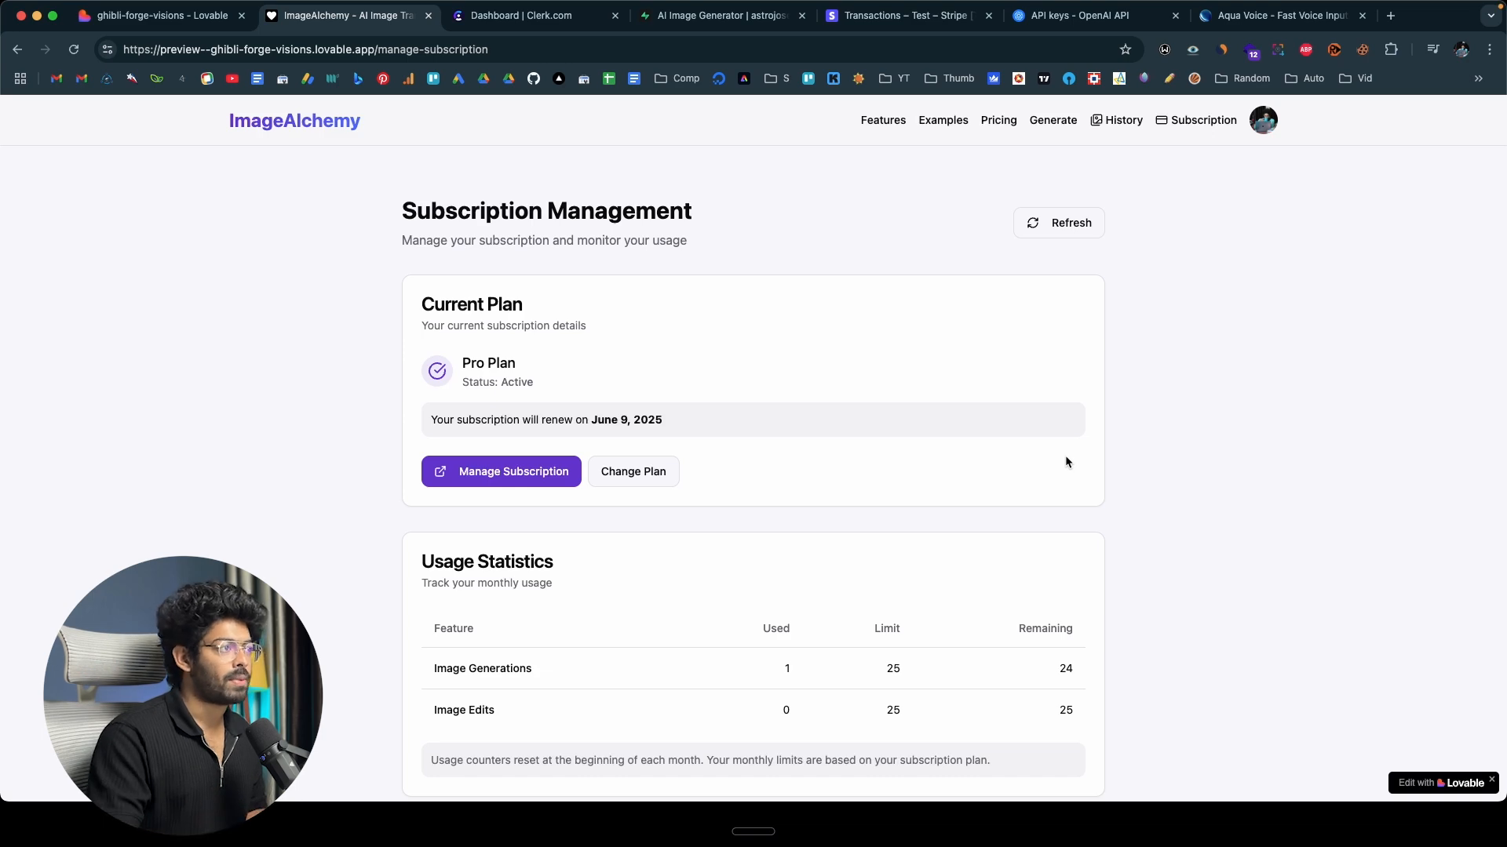
Open the image history and look through the previously generated images in grid view.
left_click(1112, 128)
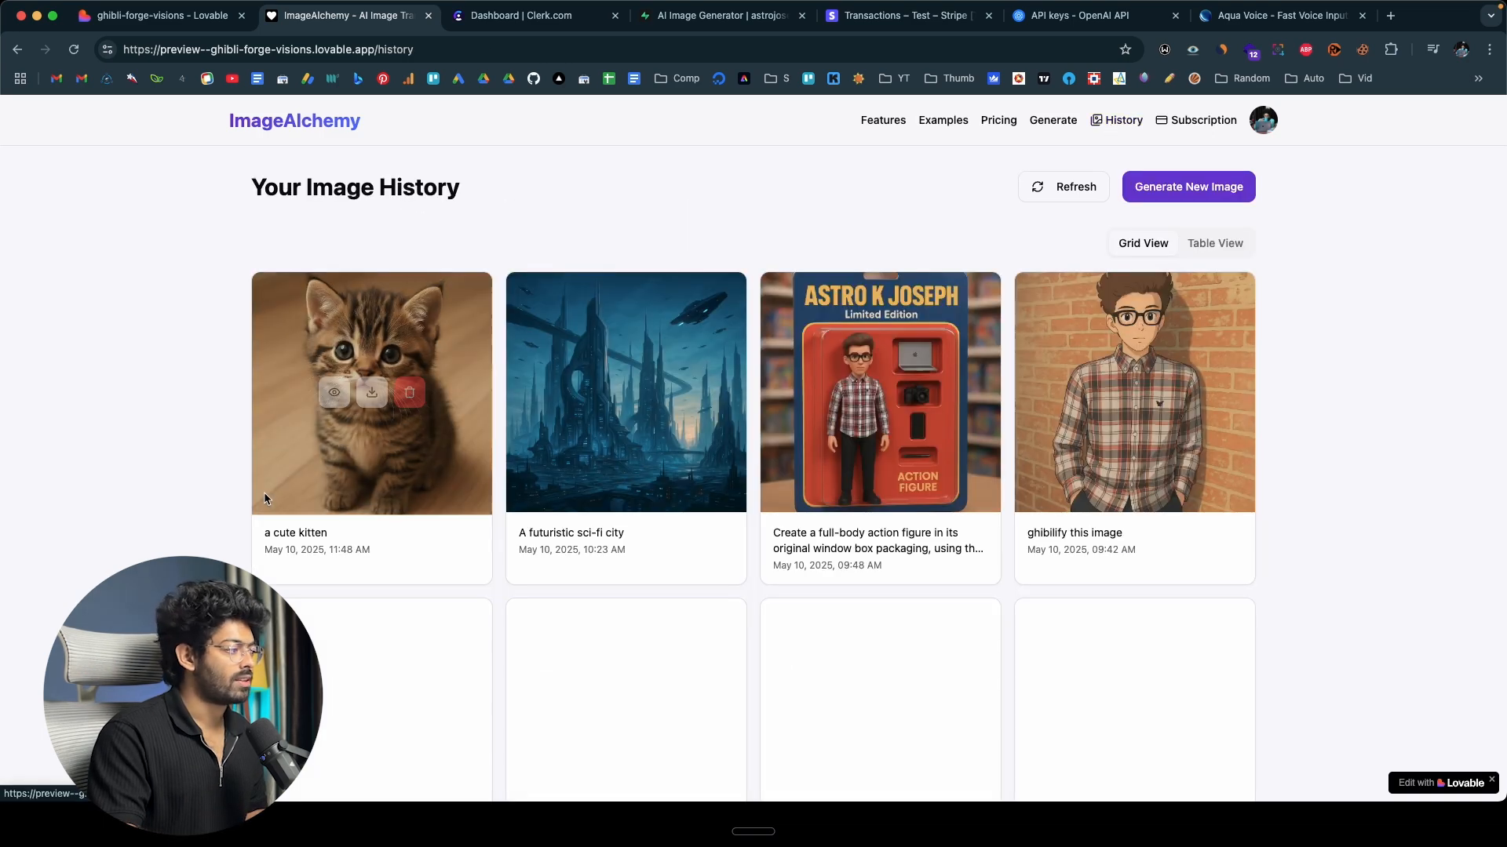
scroll(359, 470, "down", 5)
scroll(359, 471, "up", 5)
mouse_move(359, 489)
mouse_move(613, 456)
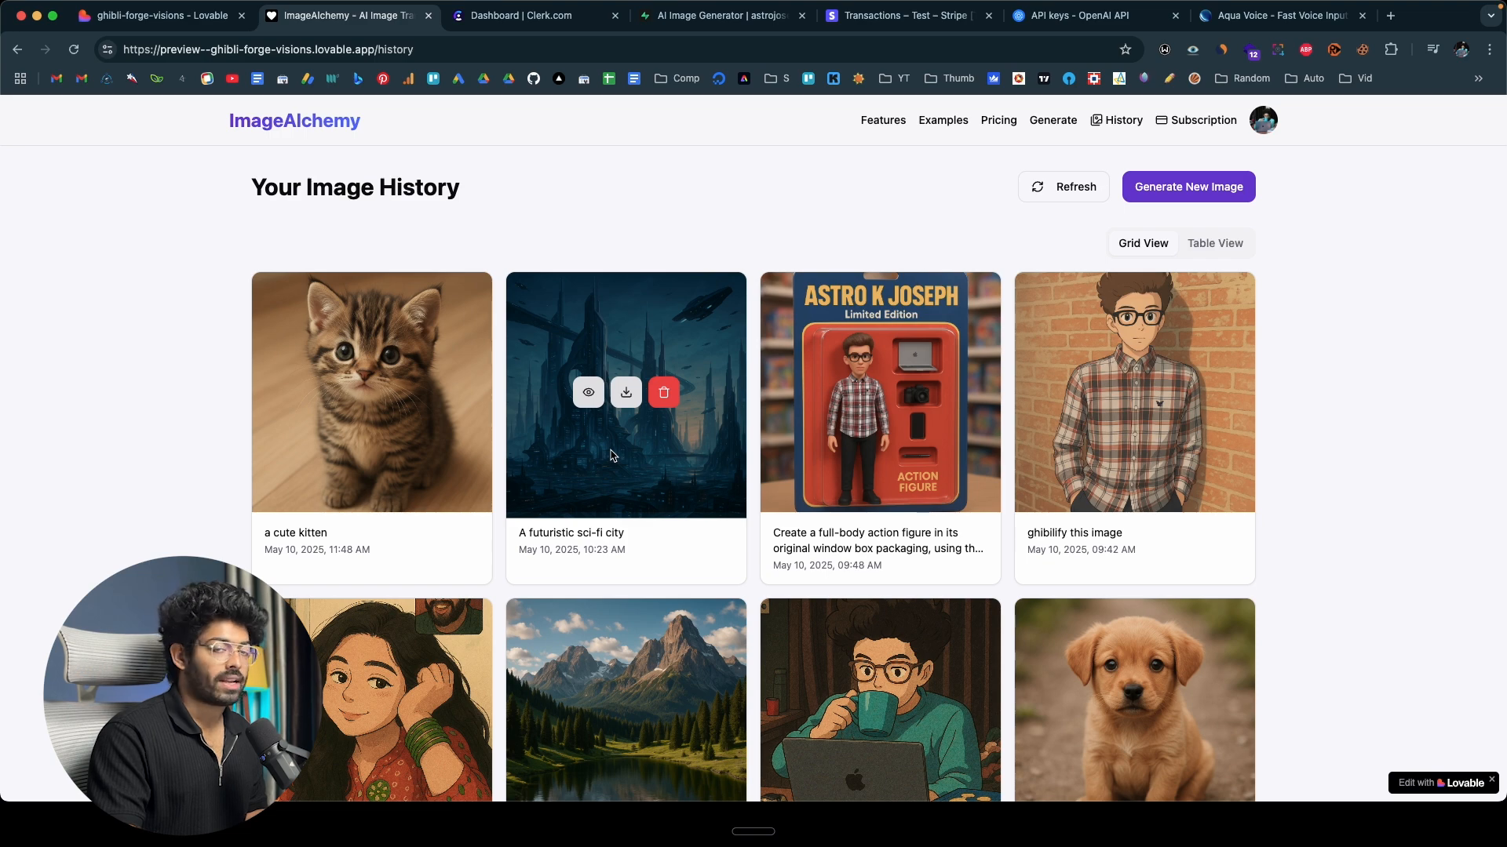
In Supabase Storage, open the user's folder in the ai_images bucket, preview several stored images, and return to ImageAlchemy's image history.
left_click(744, 22)
mouse_move(22, 265)
left_click(49, 304)
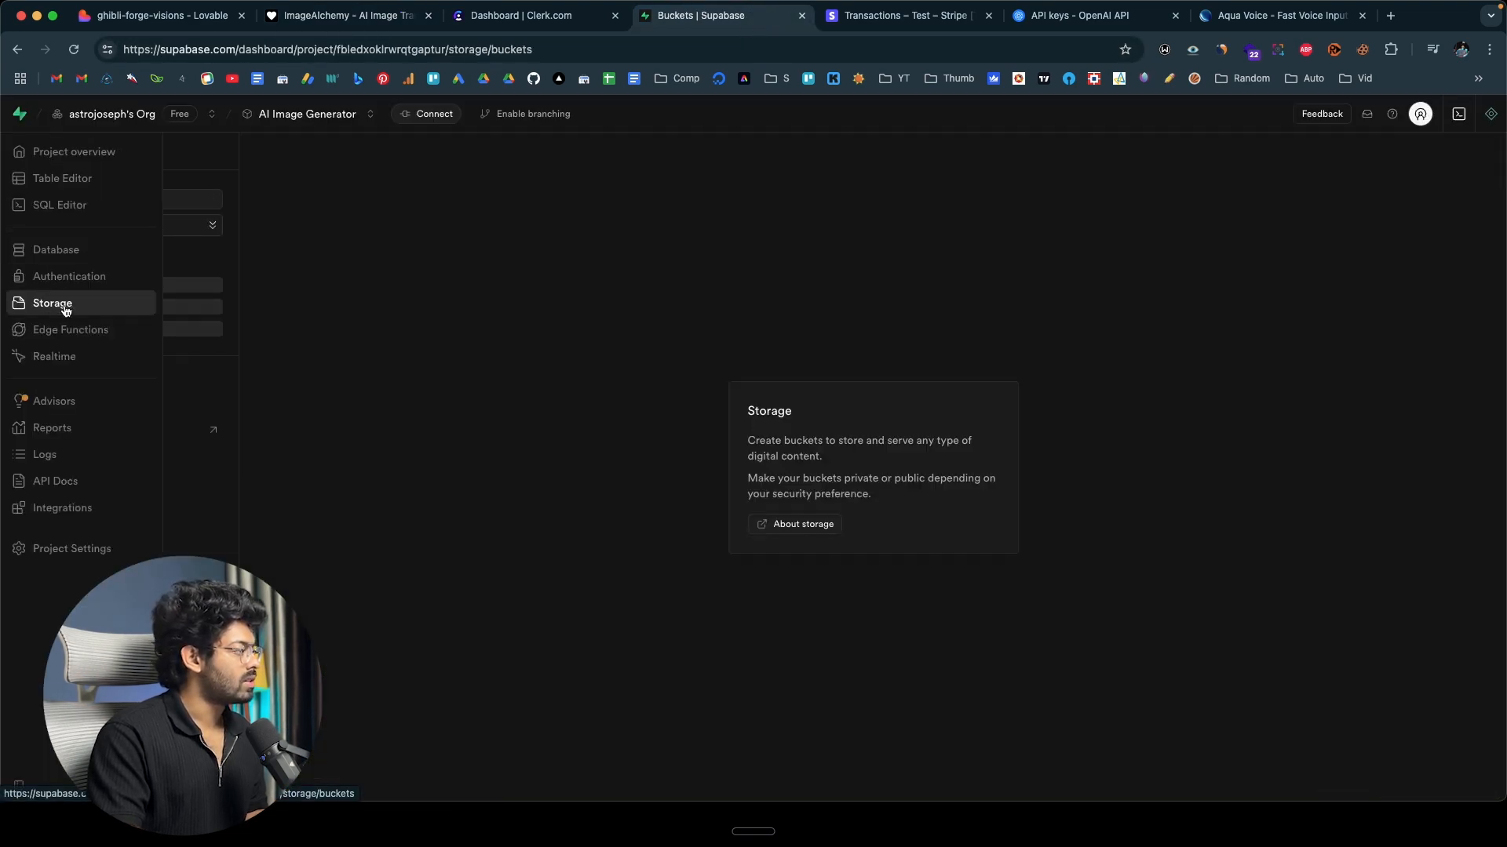
left_click(82, 289)
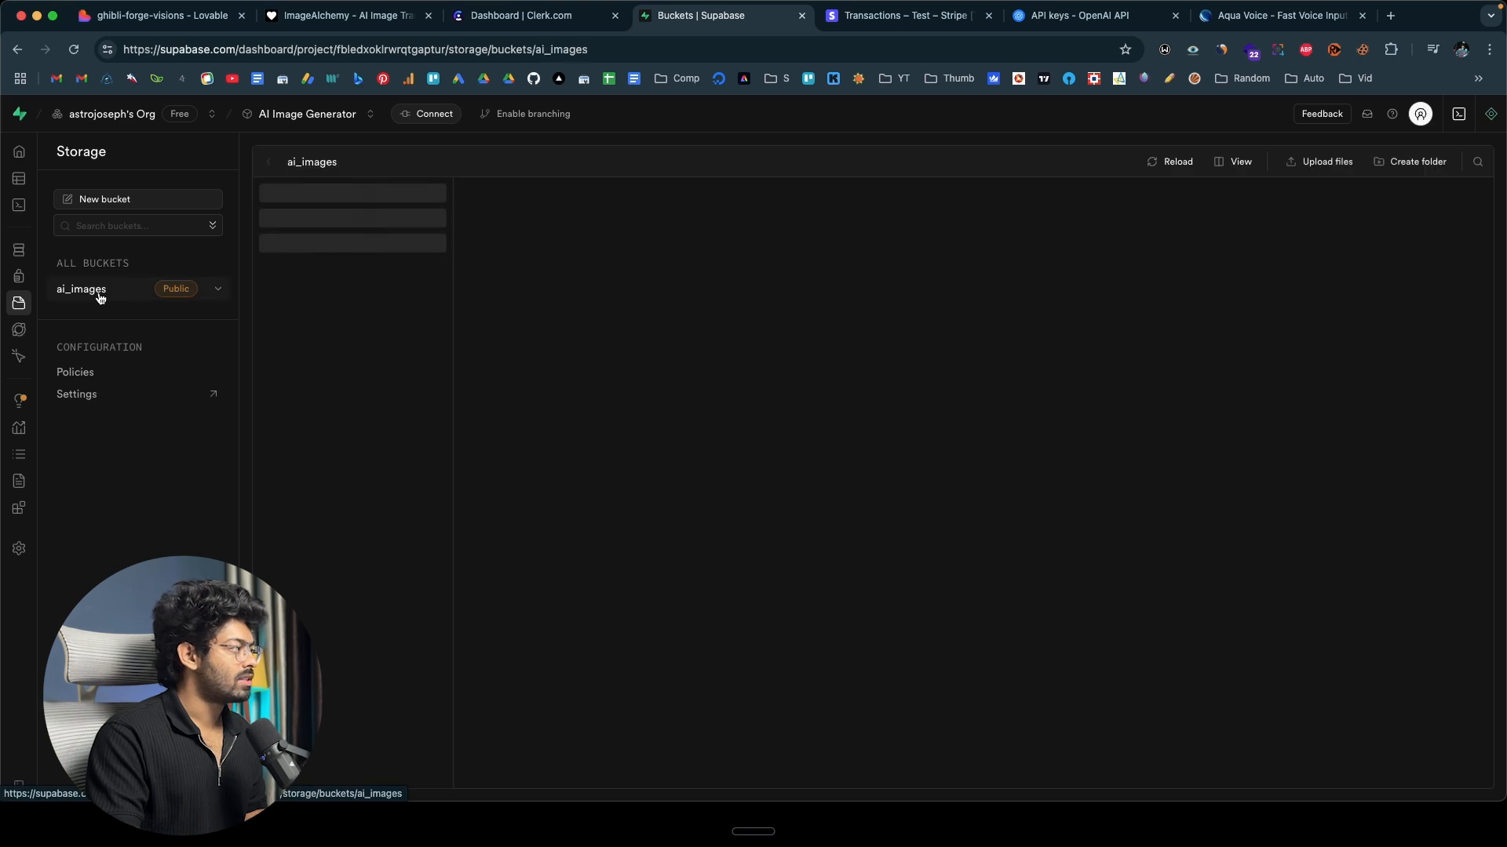
left_click(366, 201)
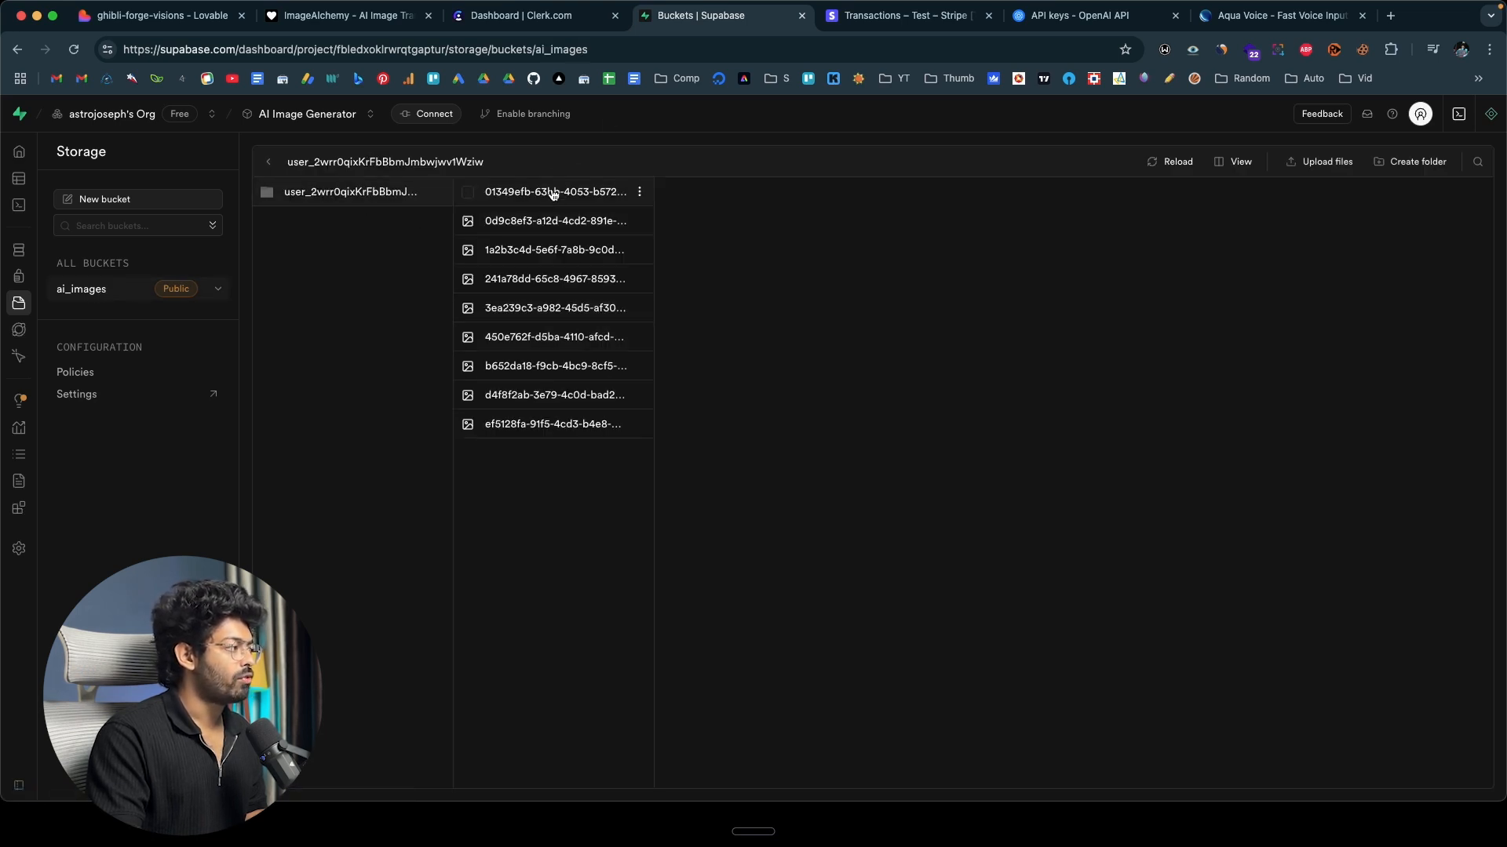
left_click(555, 369)
left_click(566, 339)
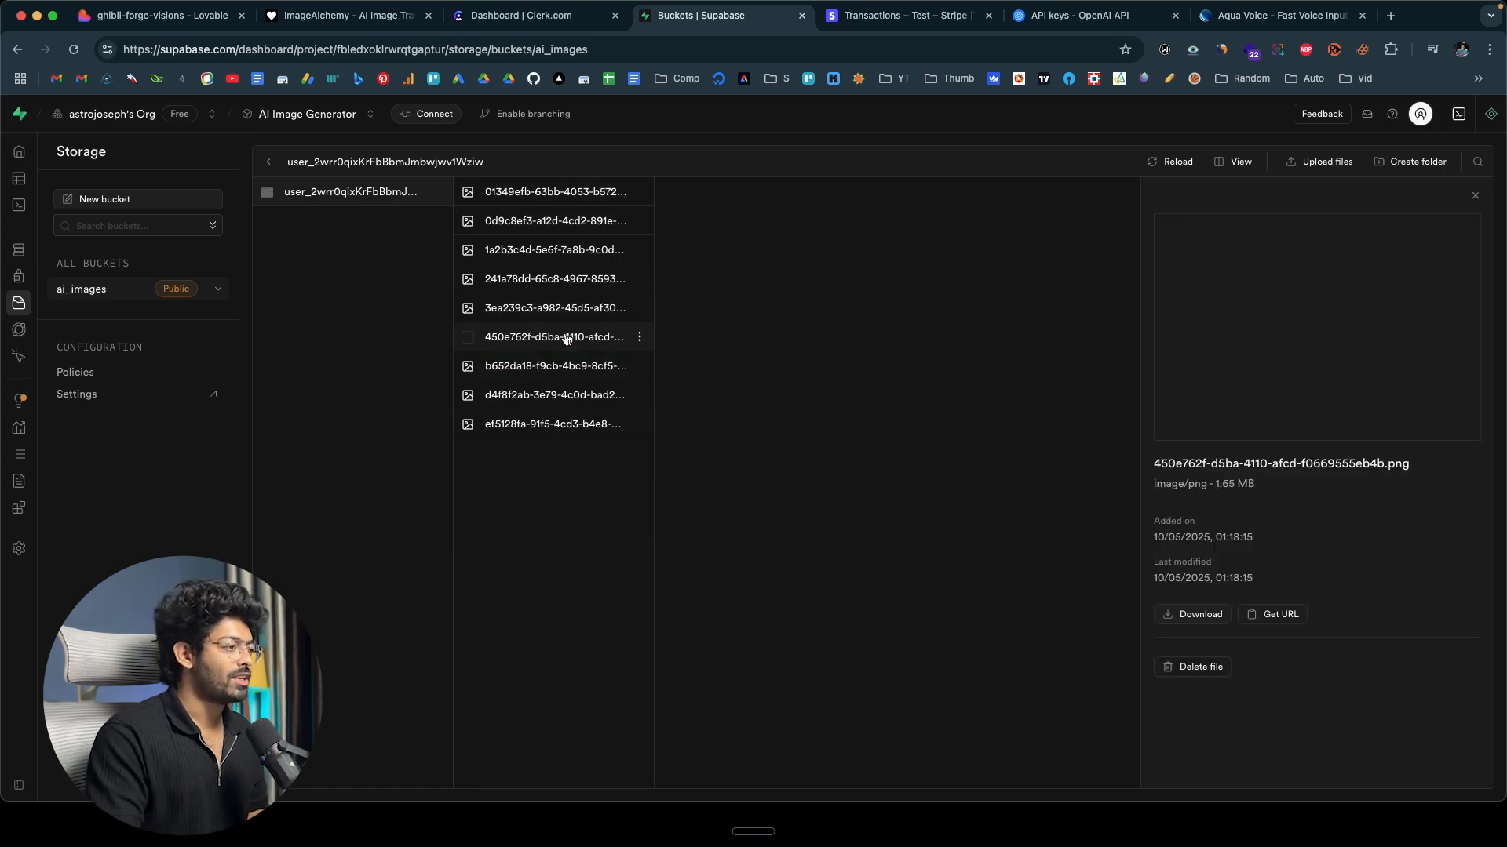
left_click(522, 228)
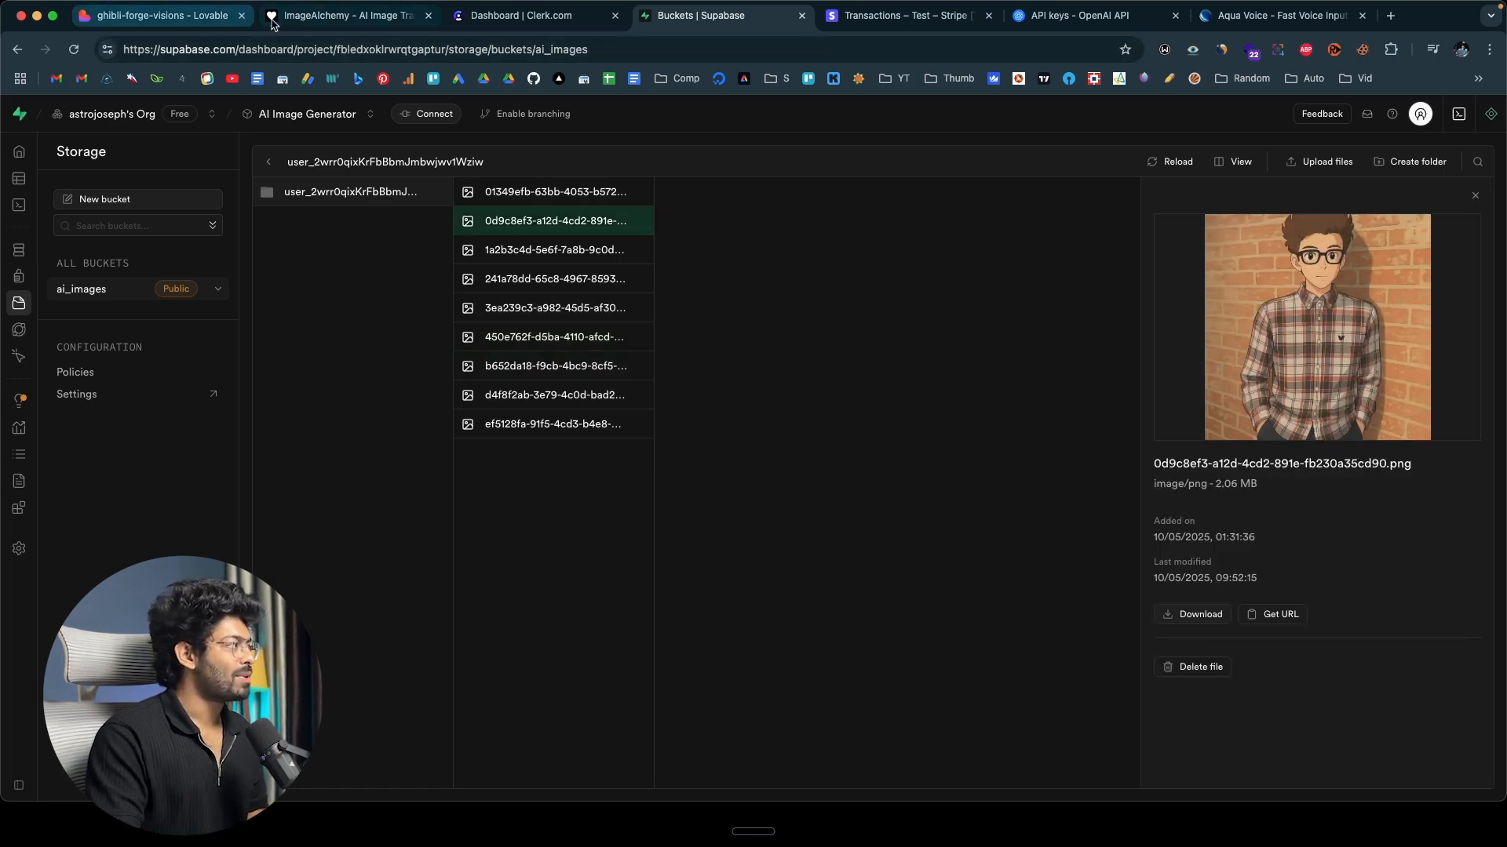
left_click(345, 15)
mouse_move(328, 339)
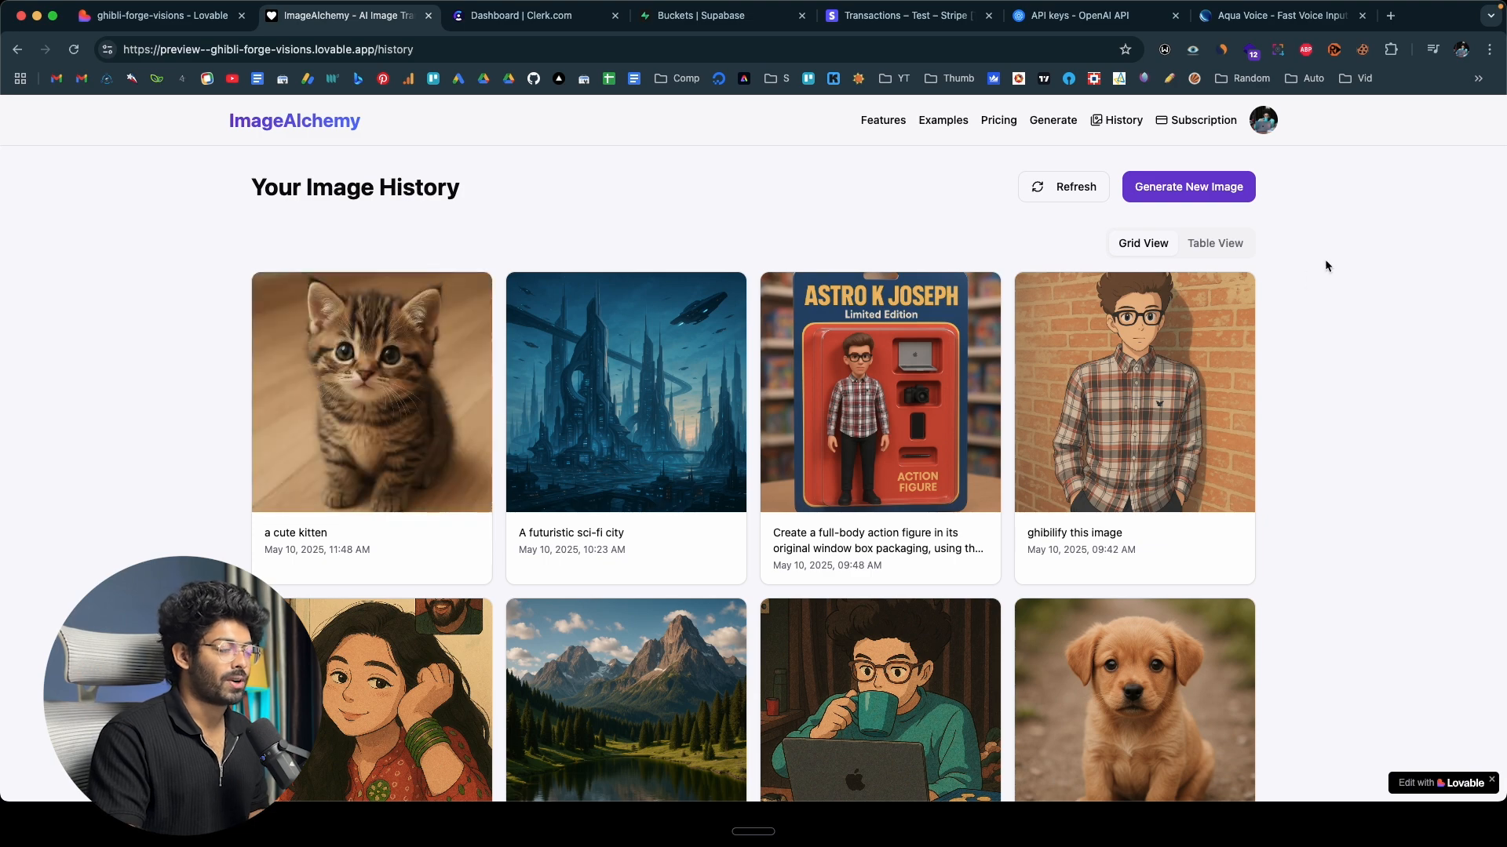
Sign out of ImageAlchemy and sign up with a different Google account.
left_click(1266, 127)
left_click(1079, 245)
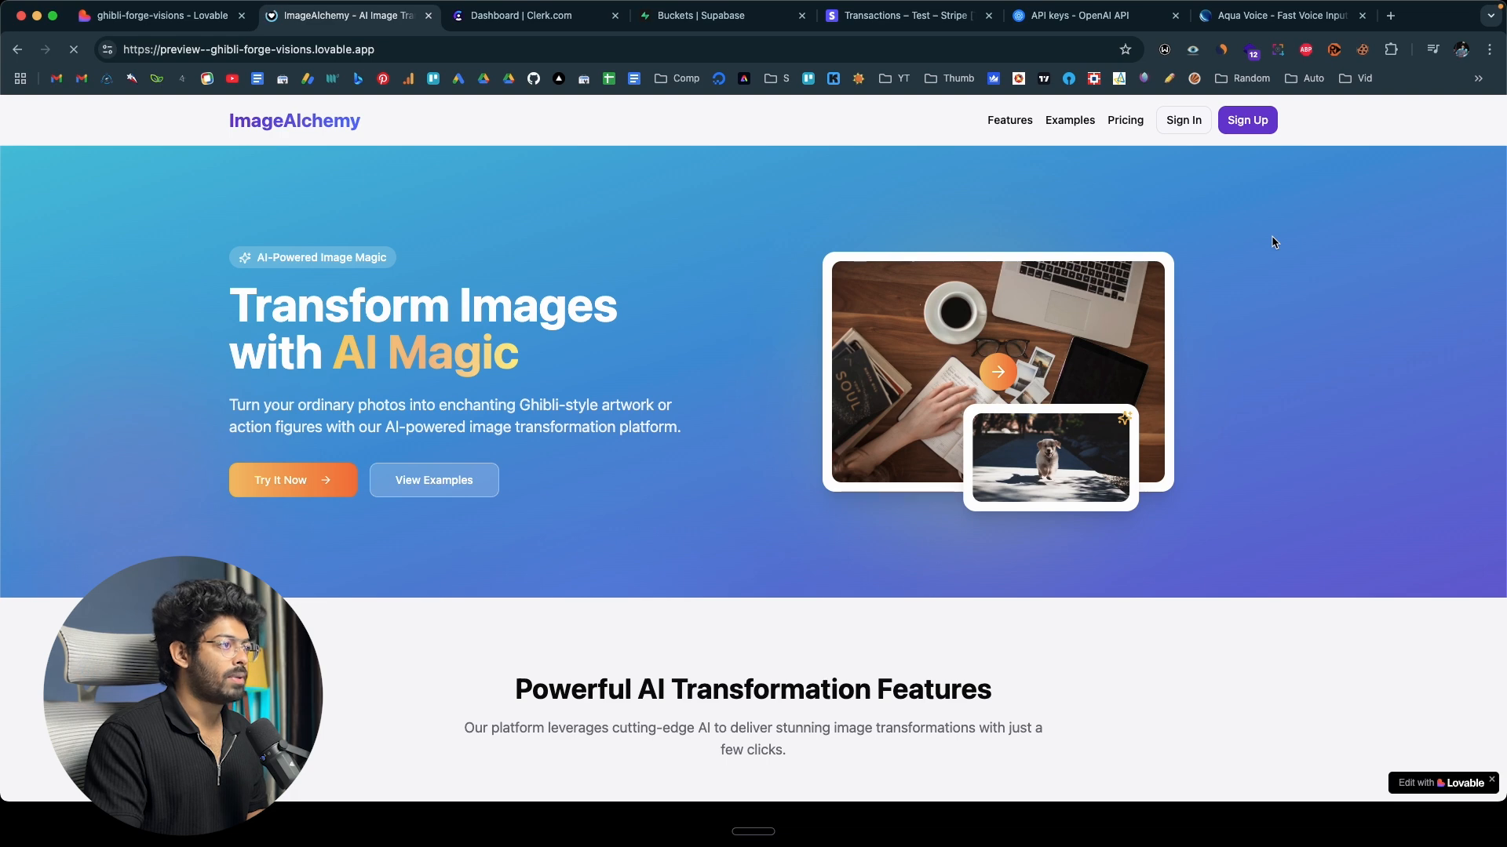
left_click(1246, 121)
left_click(812, 243)
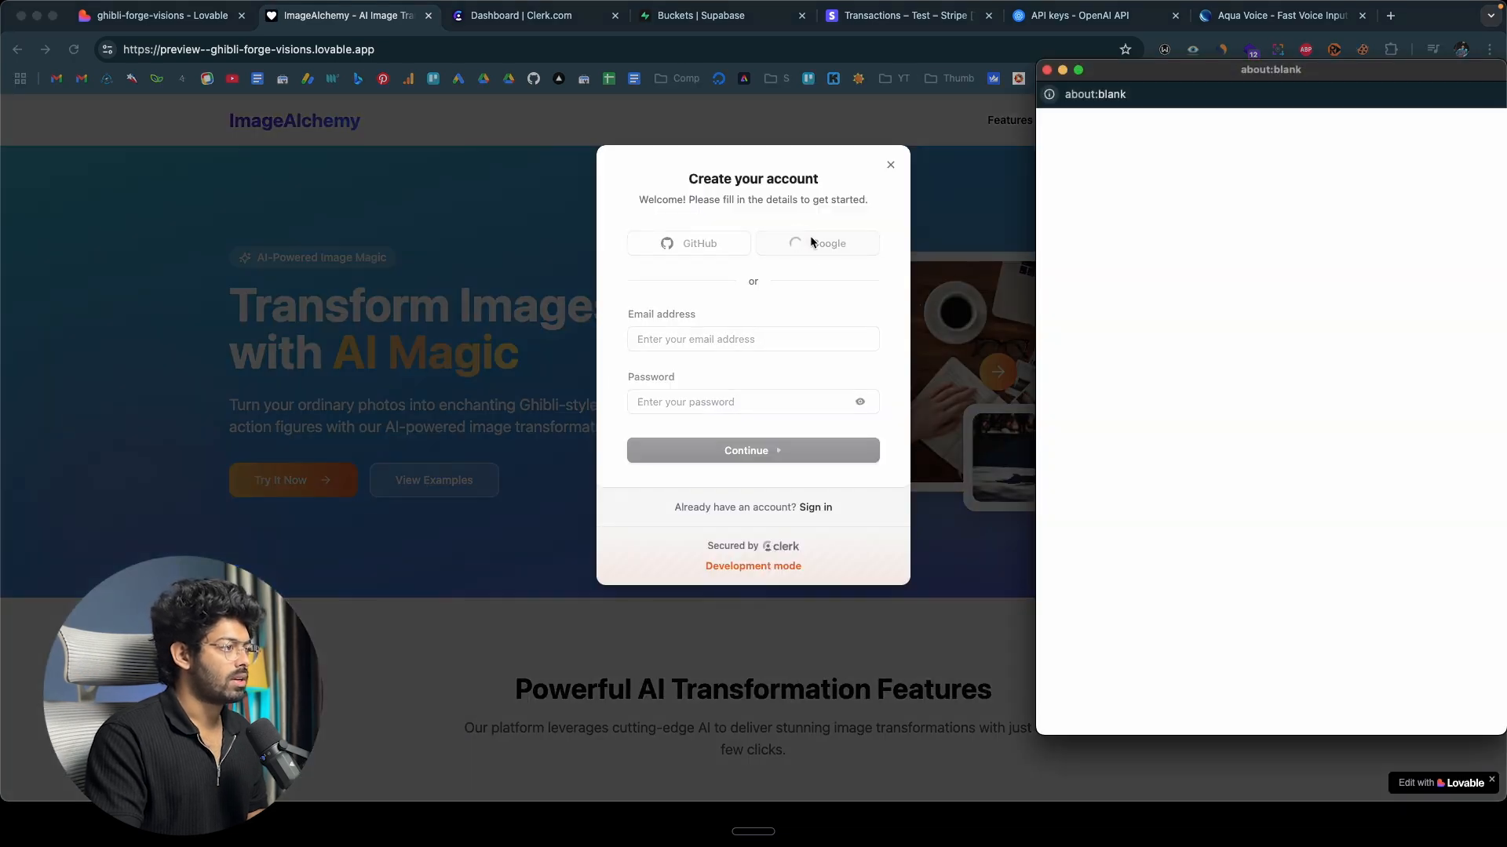
left_click_drag(1268, 74, 1103, 75)
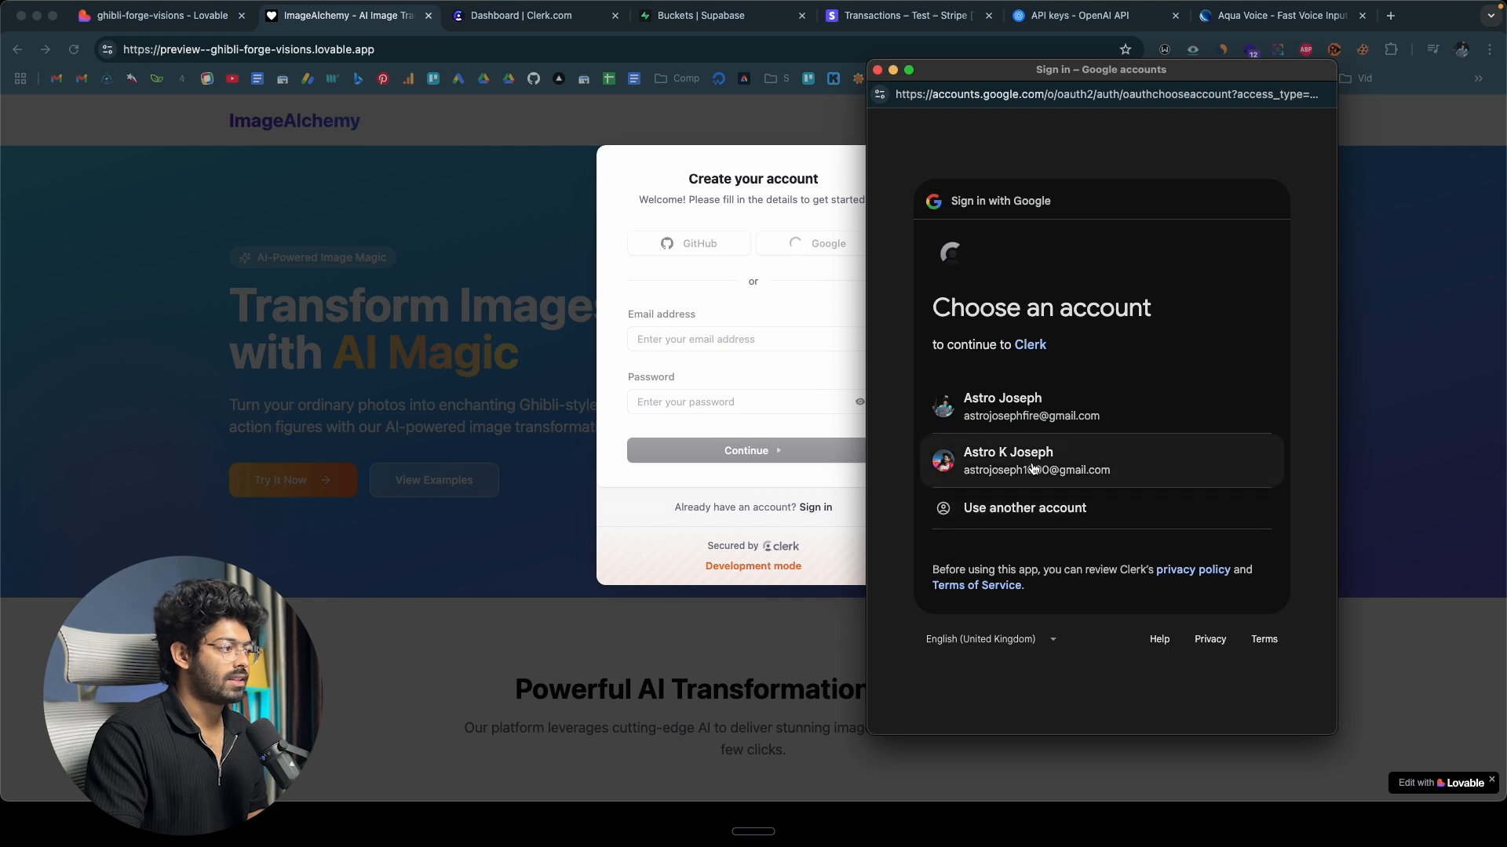
left_click(1031, 471)
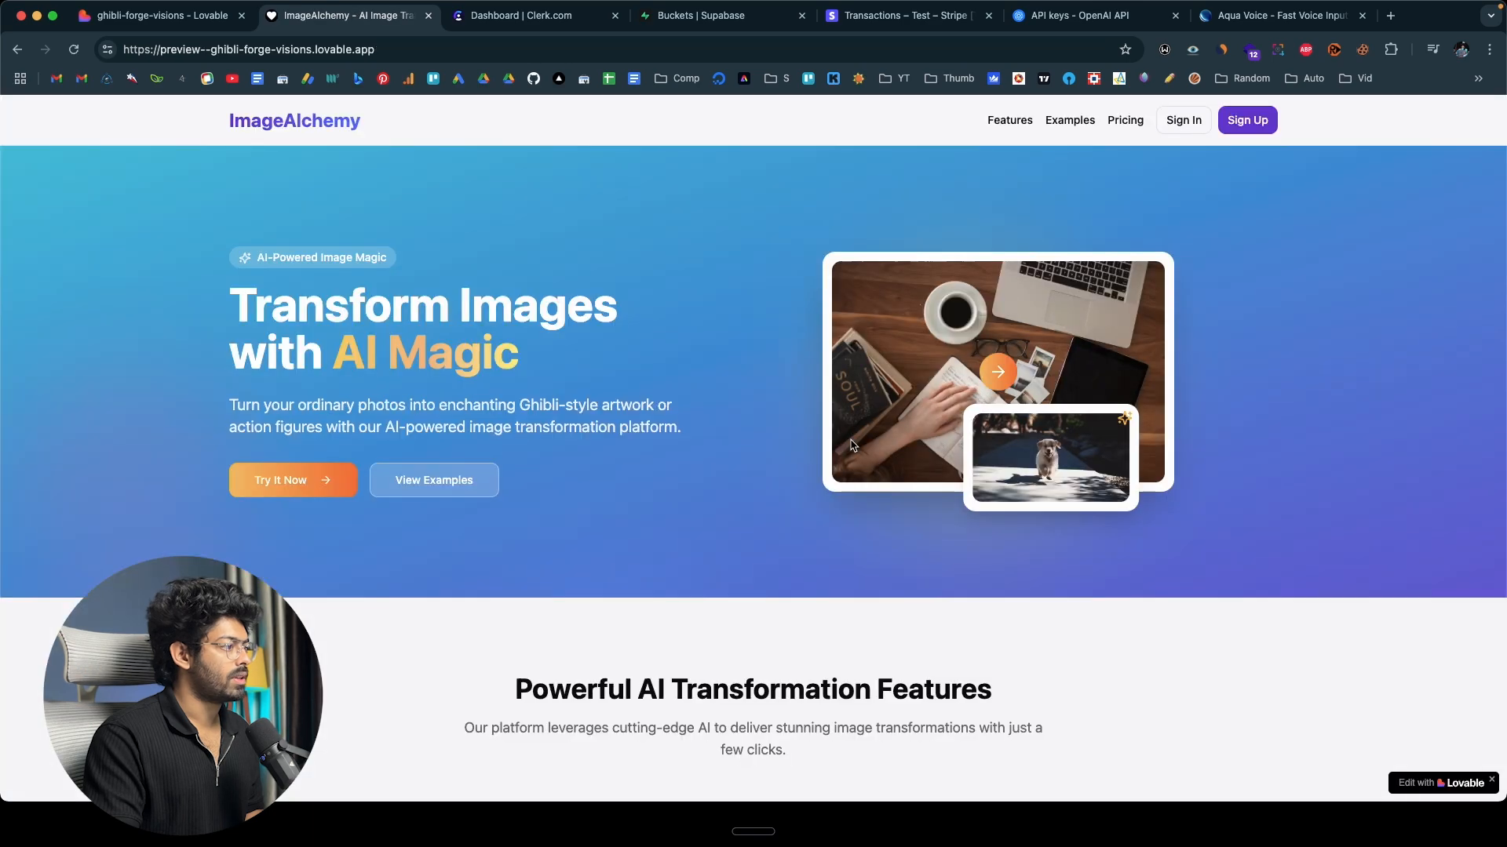
Examine the new account's profile and security settings, then open and refresh its image history.
left_click(1263, 122)
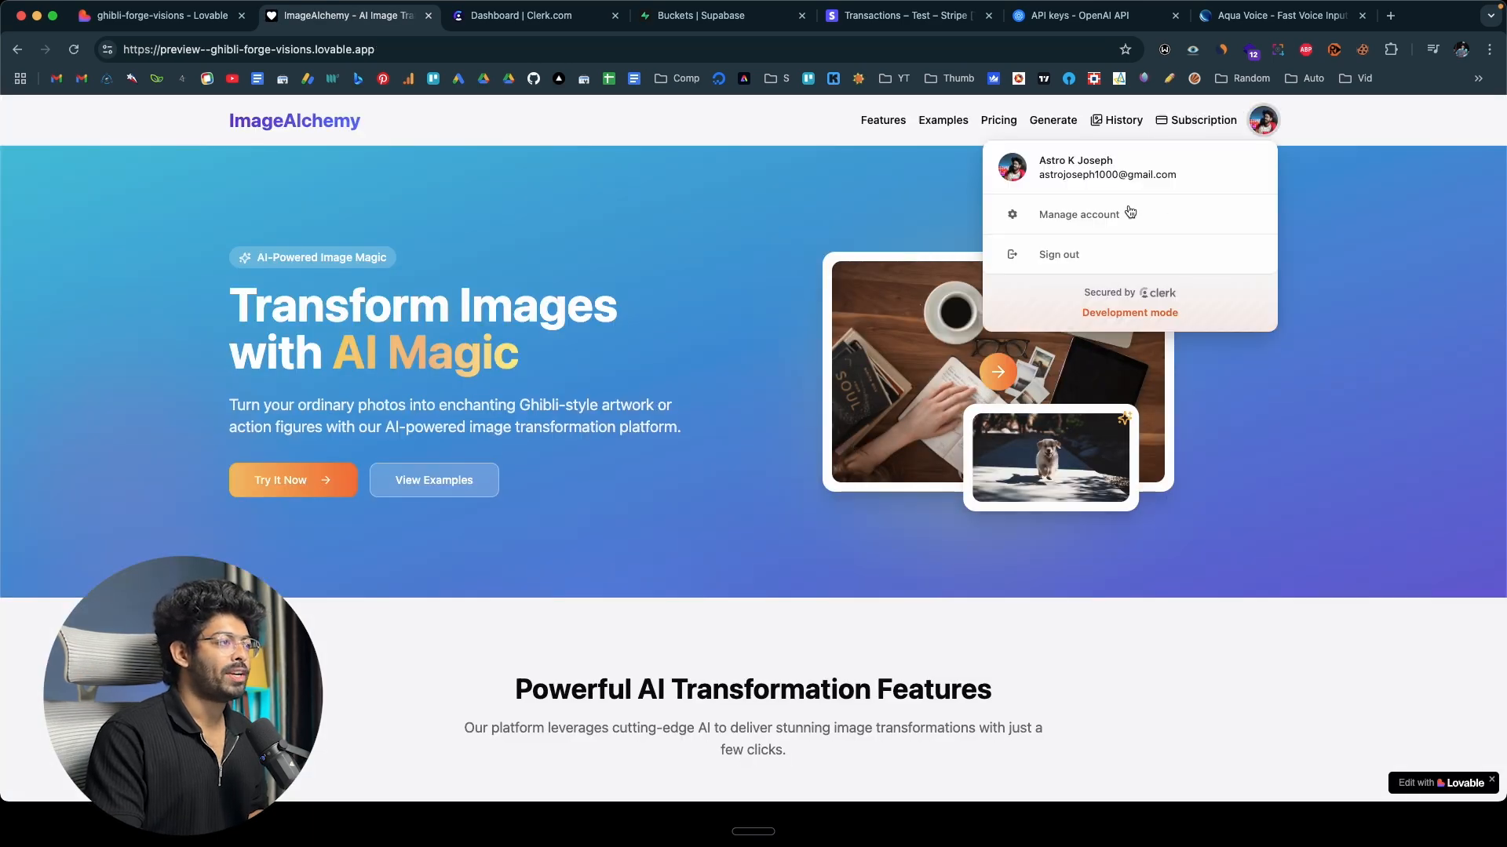
left_click(1080, 225)
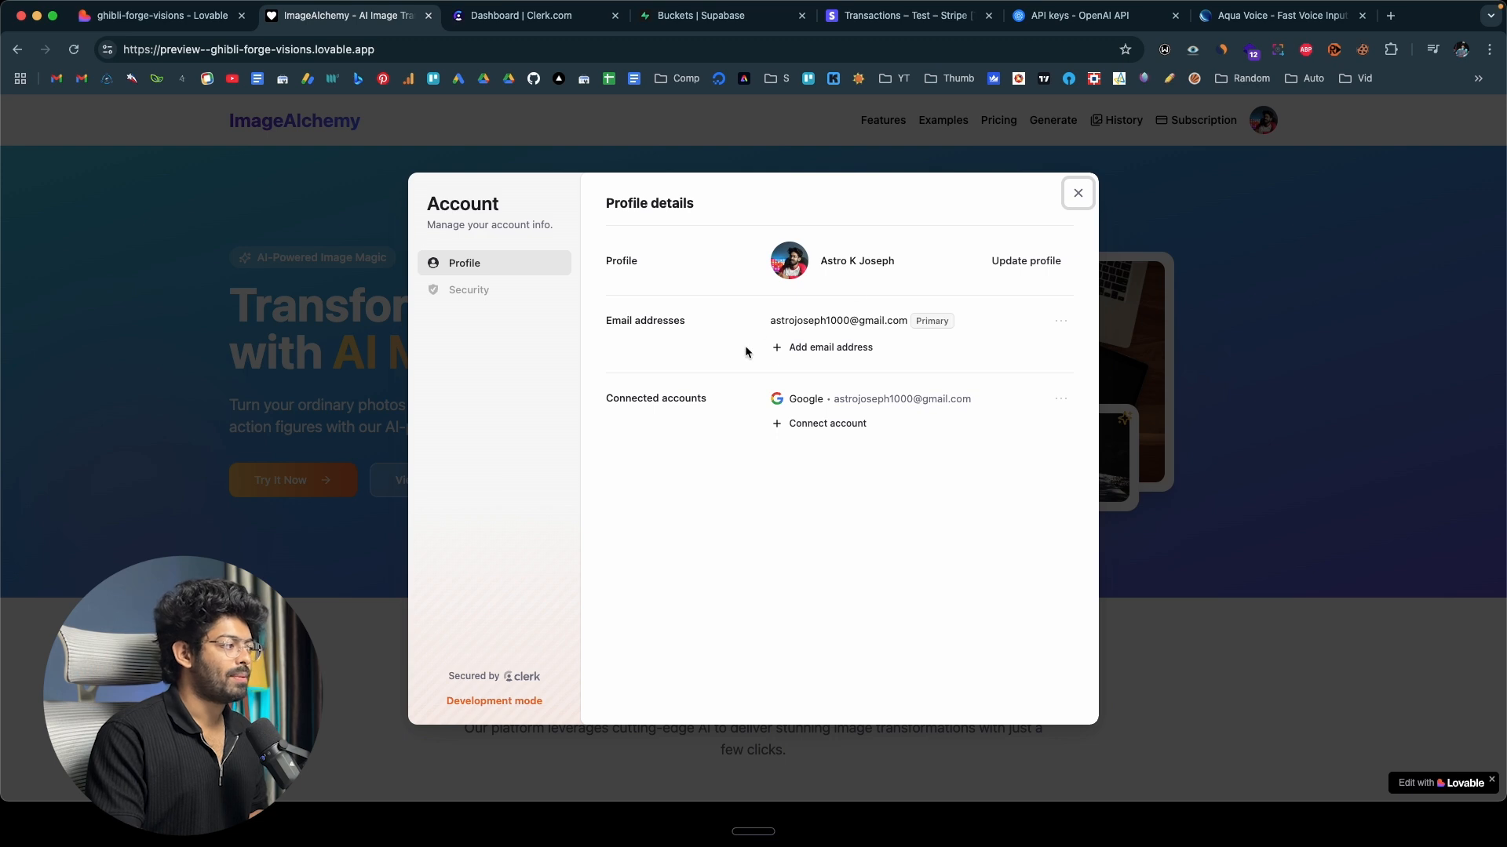
left_click(483, 291)
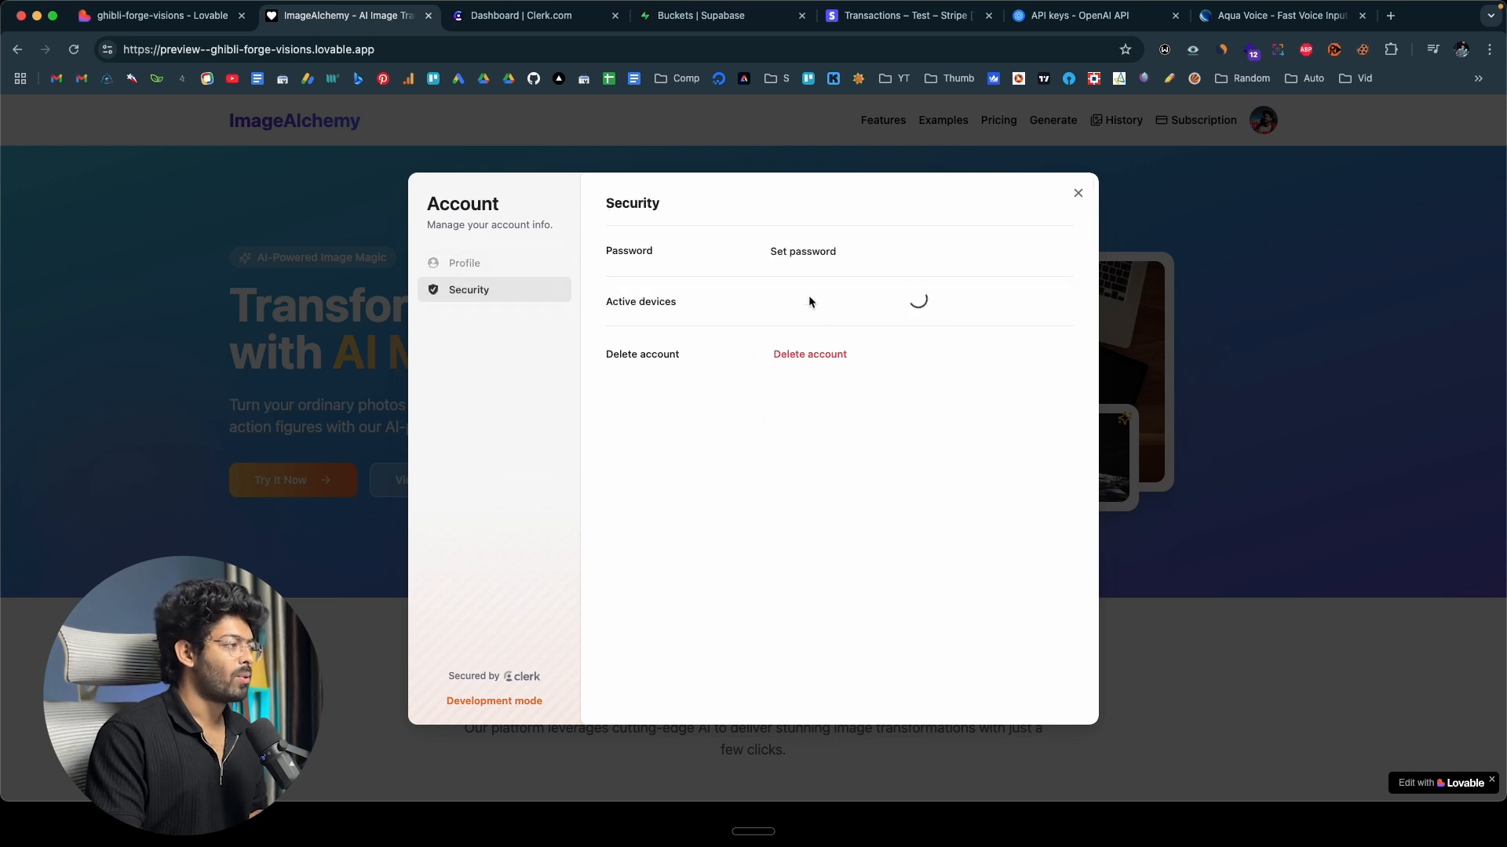
left_click(513, 262)
left_click(1078, 193)
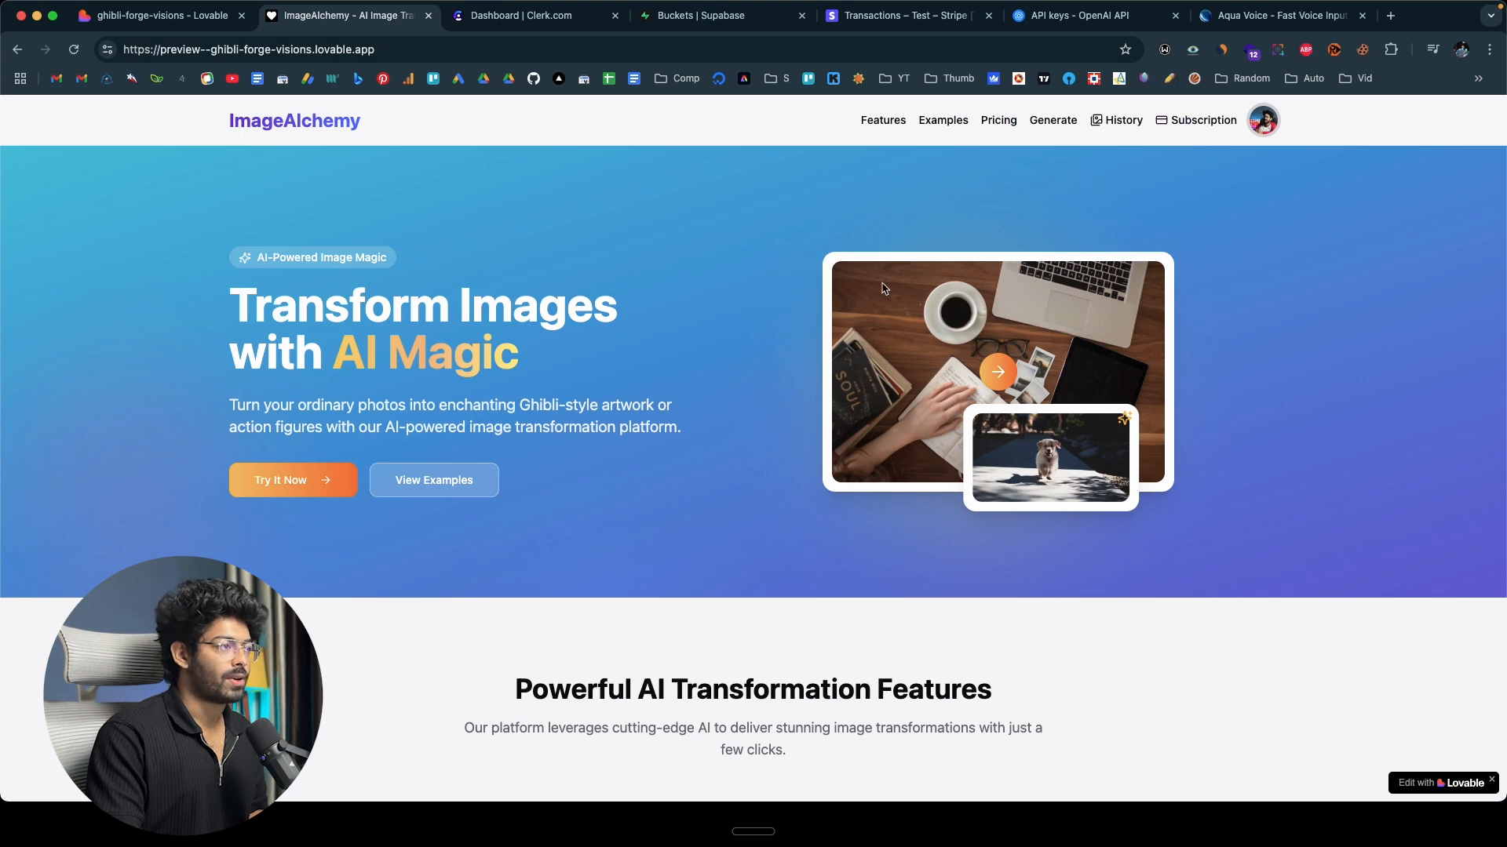
left_click(1116, 120)
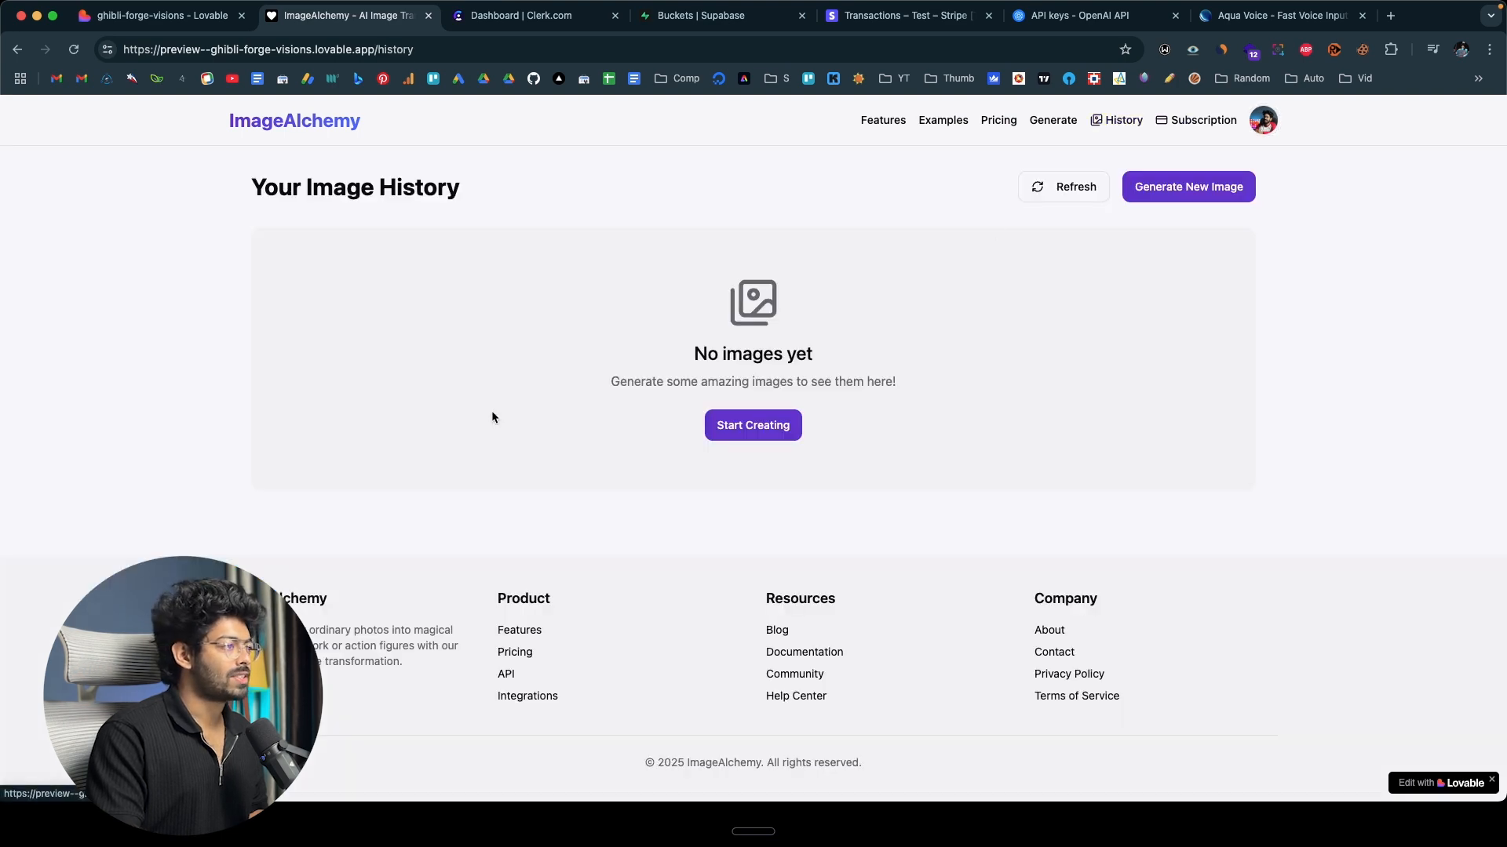
left_click(1061, 187)
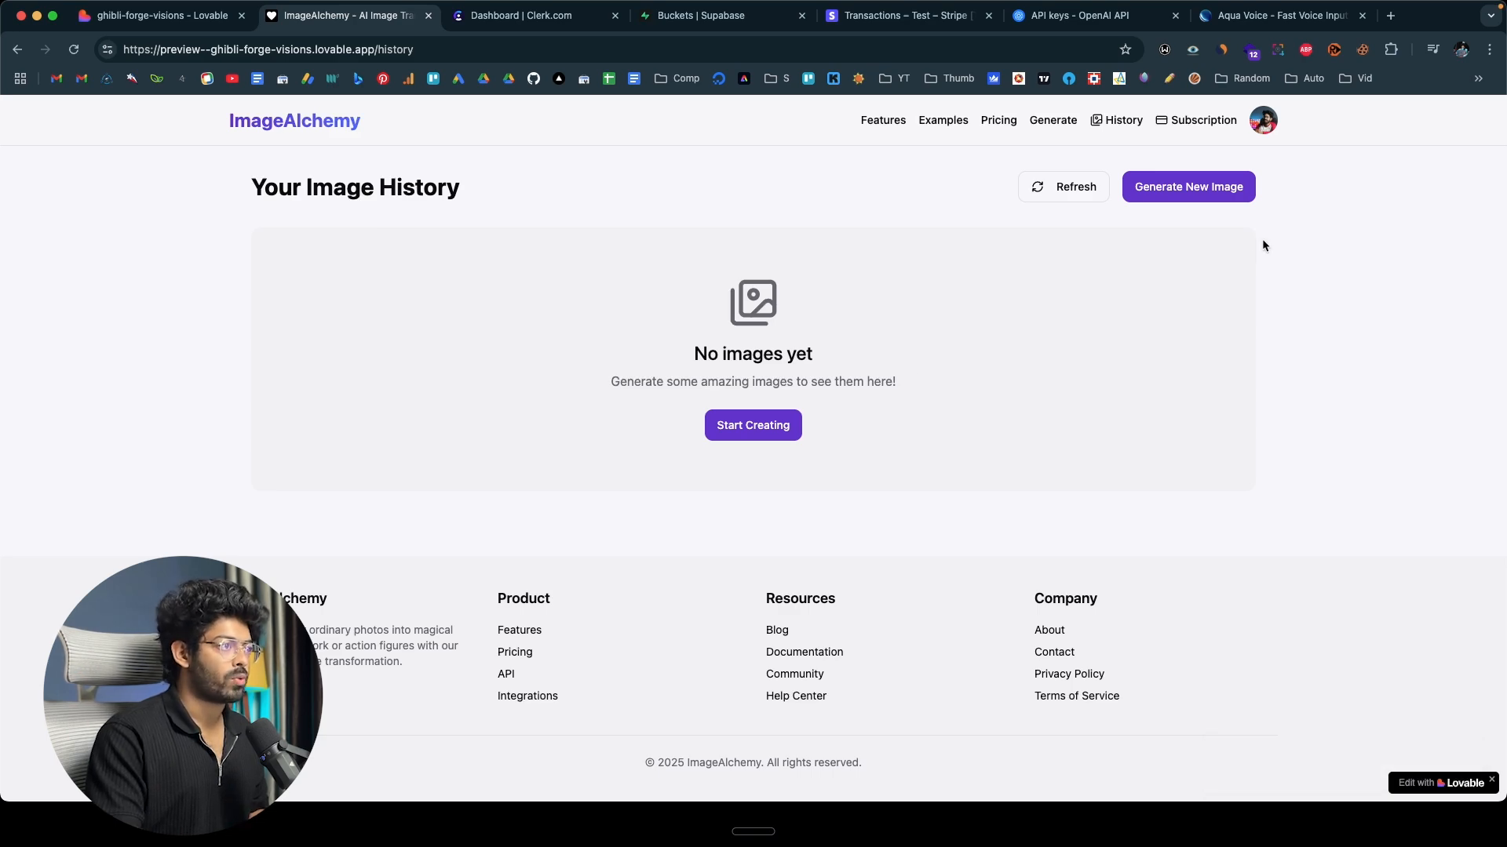
Start the checkout for the $10 per month Pro plan from the home page's pricing section.
left_click(277, 126)
scroll(235, 323, "down", 15)
scroll(236, 323, "up", 1)
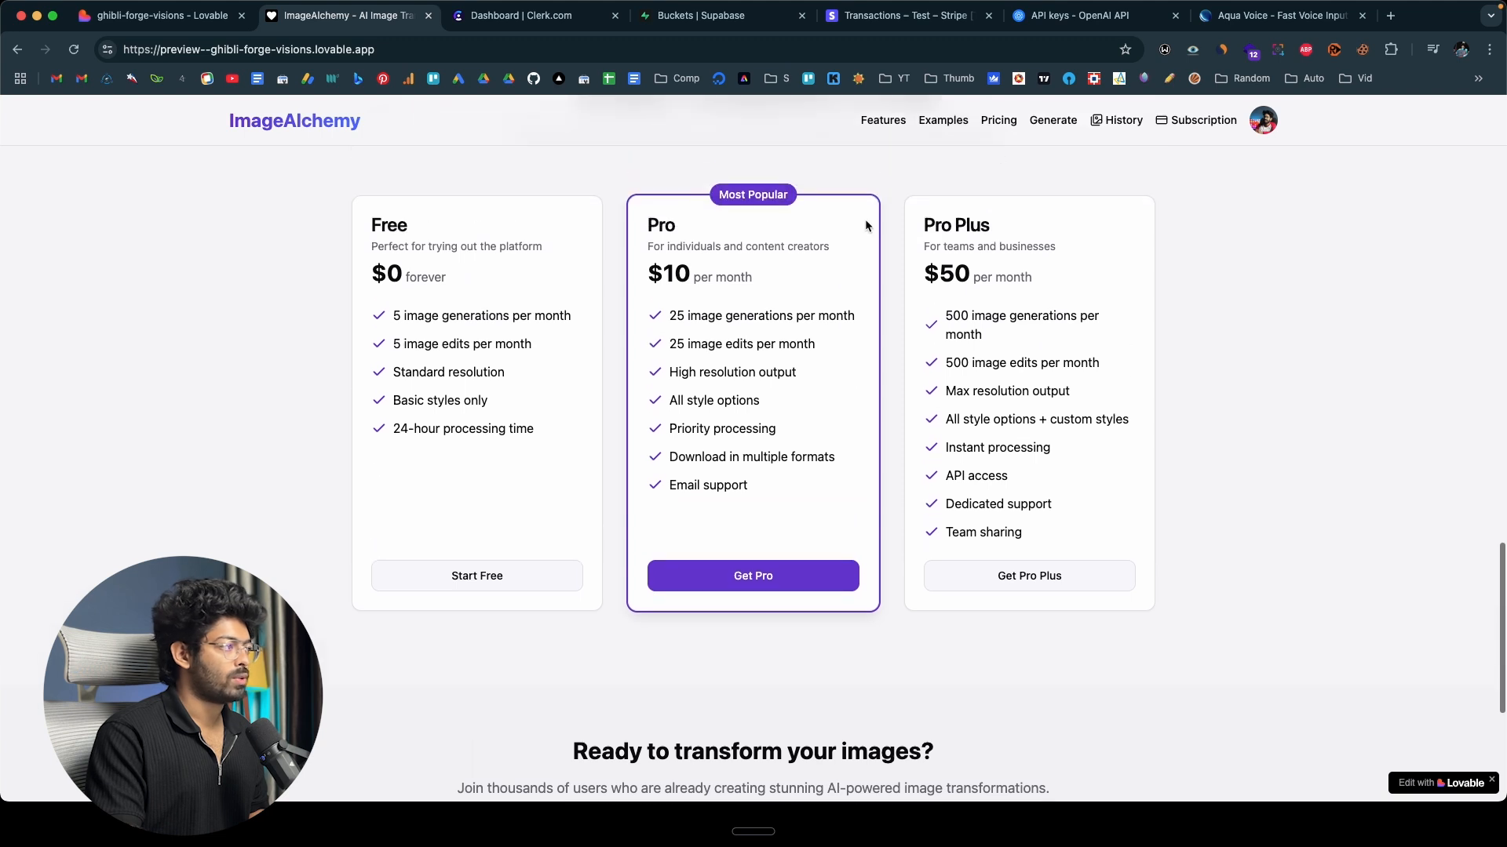
left_click(743, 575)
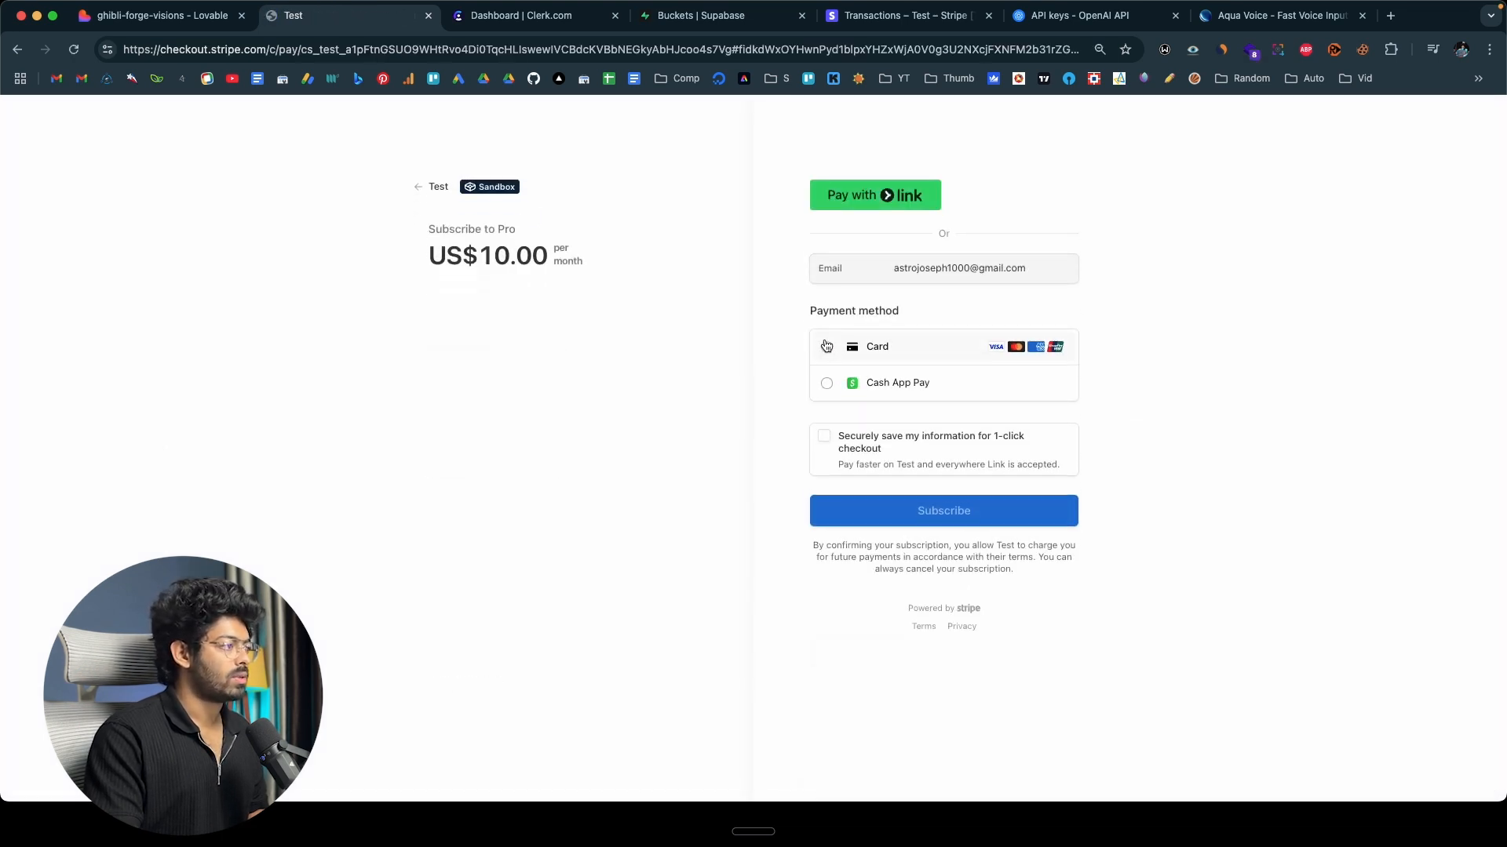
Pay for the Pro subscription by card, entering the test card number, expiry date, CVC and cardholder's name.
left_click(827, 345)
left_click(886, 353)
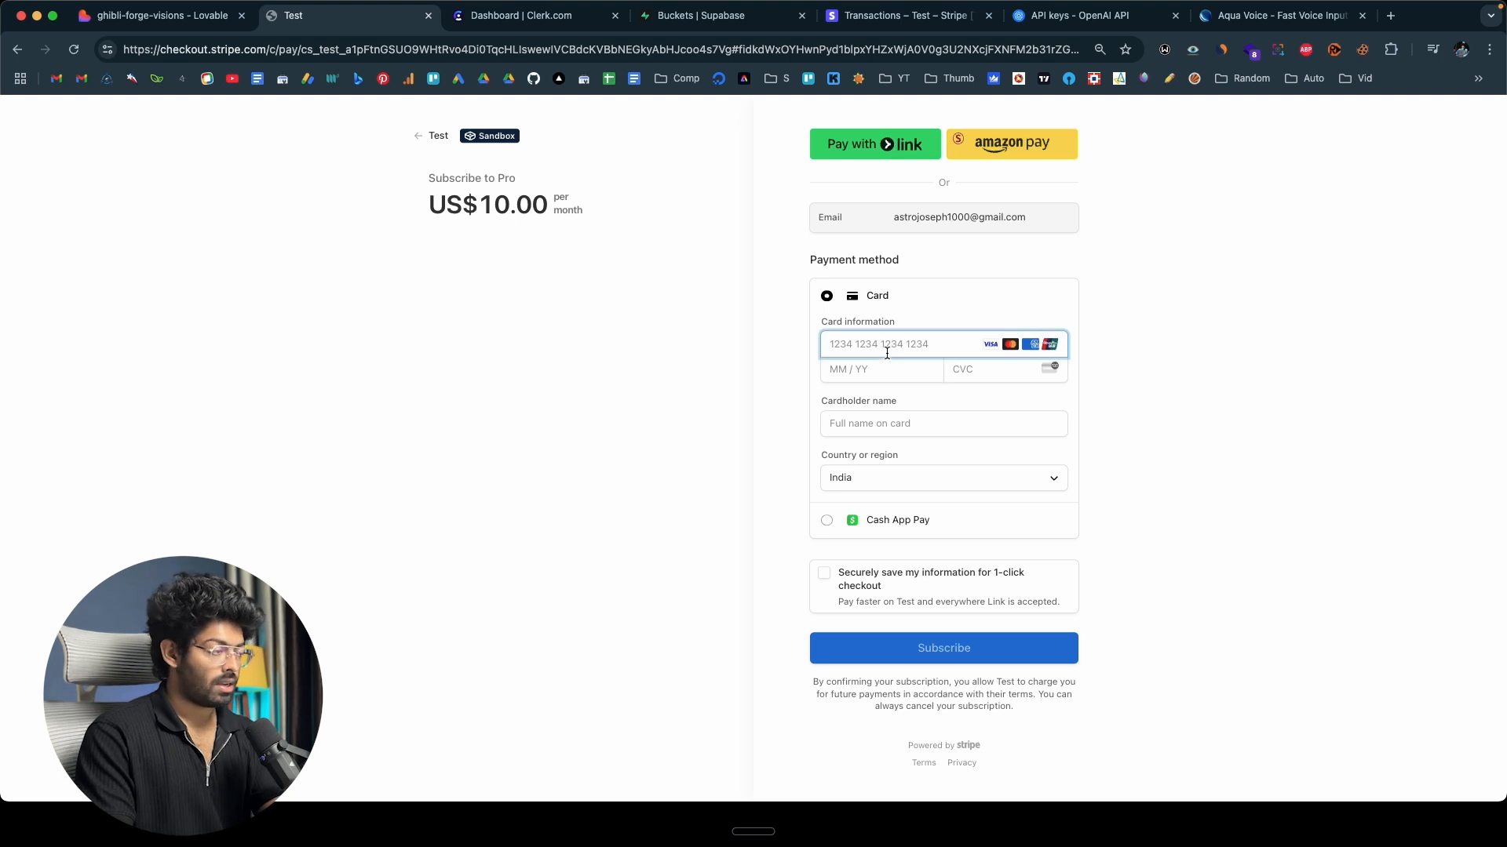
type("4222424242424242")
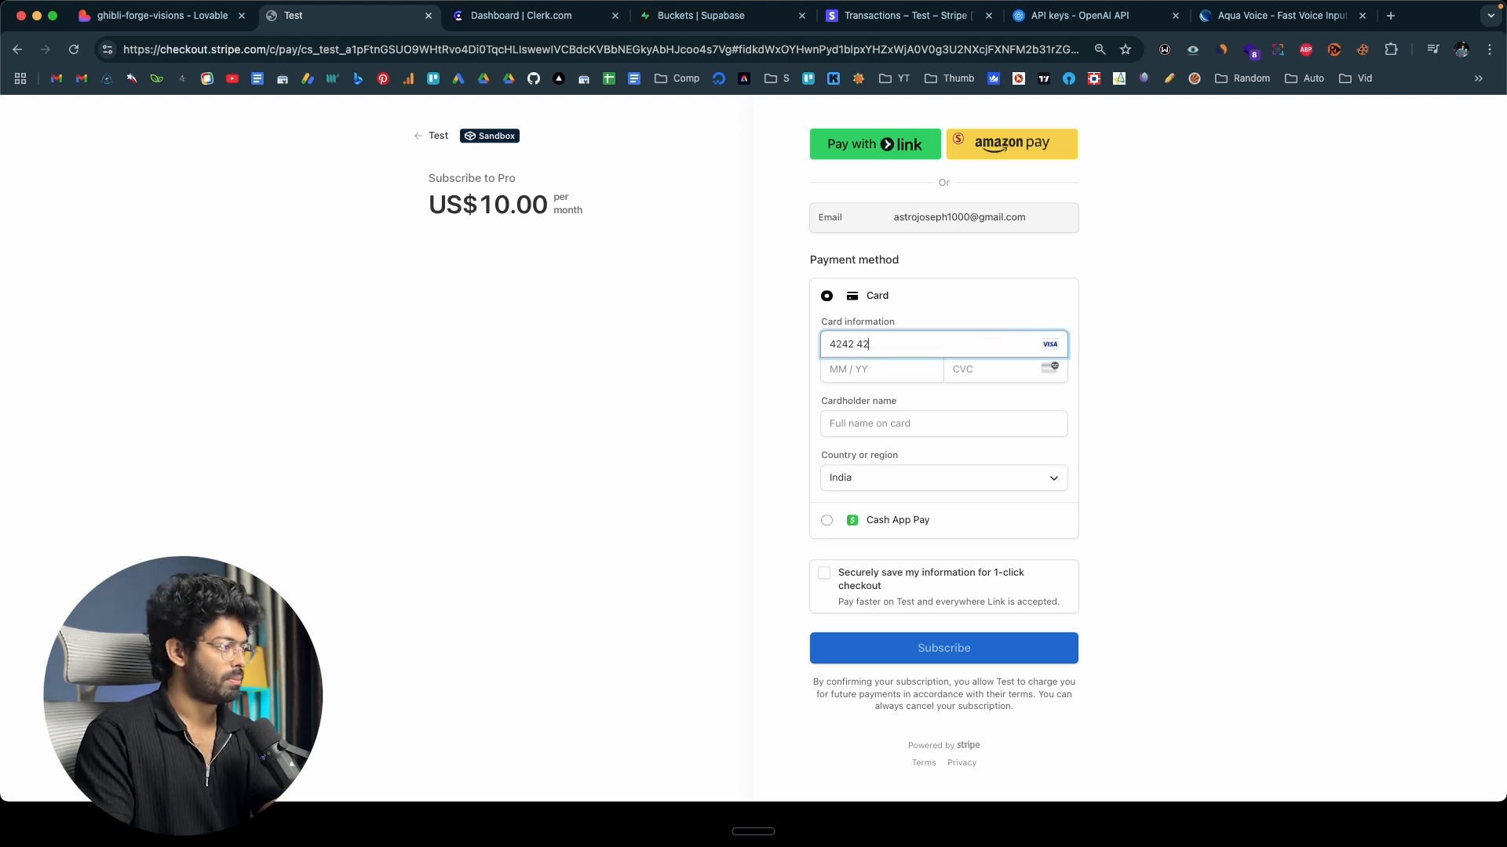
left_click(840, 377)
type("024")
left_click(997, 367)
type("242")
left_click(903, 420)
left_click(921, 454)
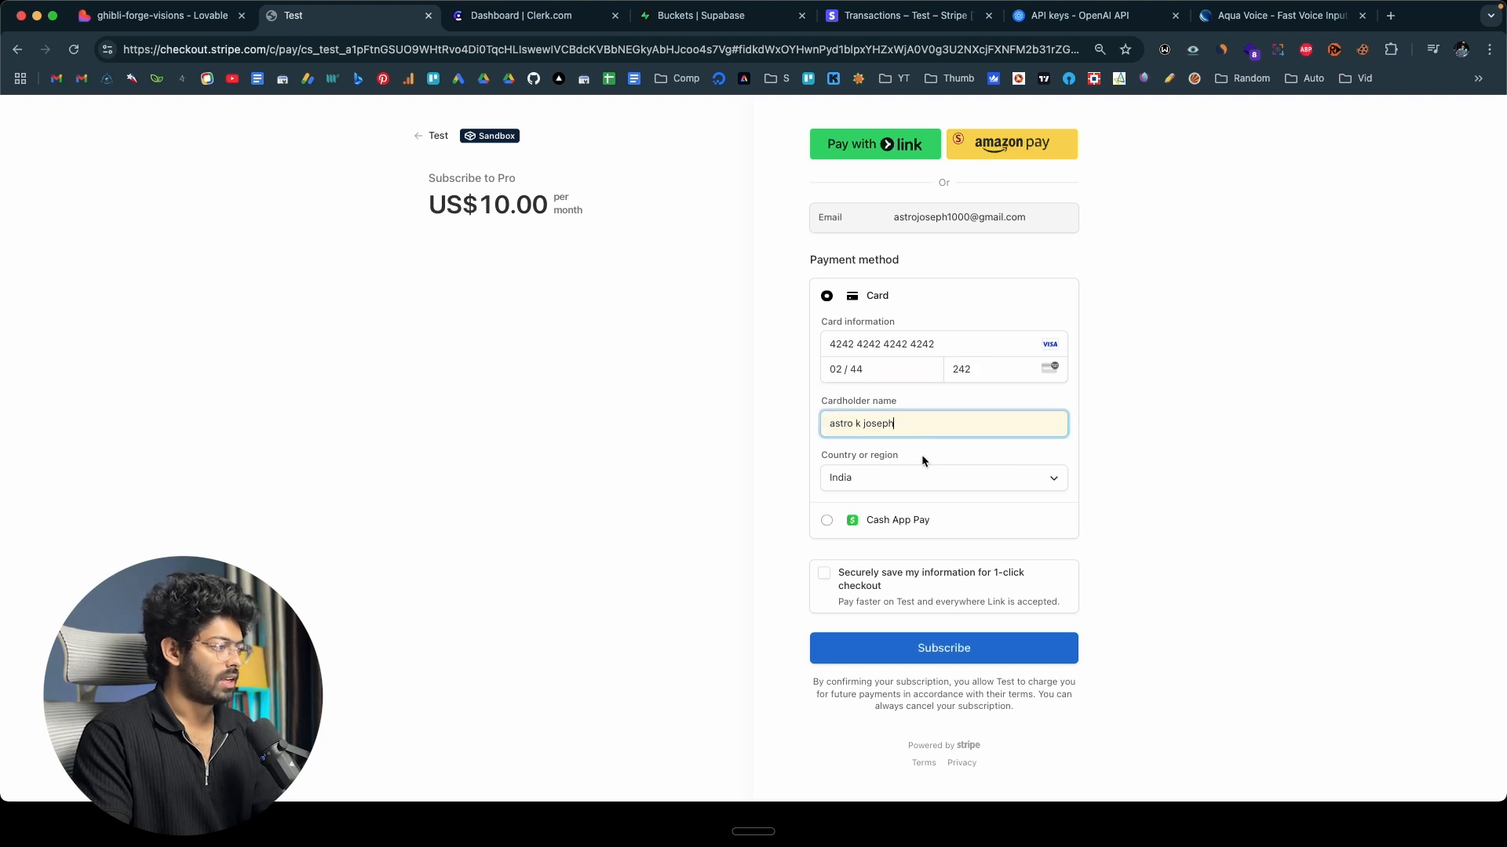
left_click(850, 648)
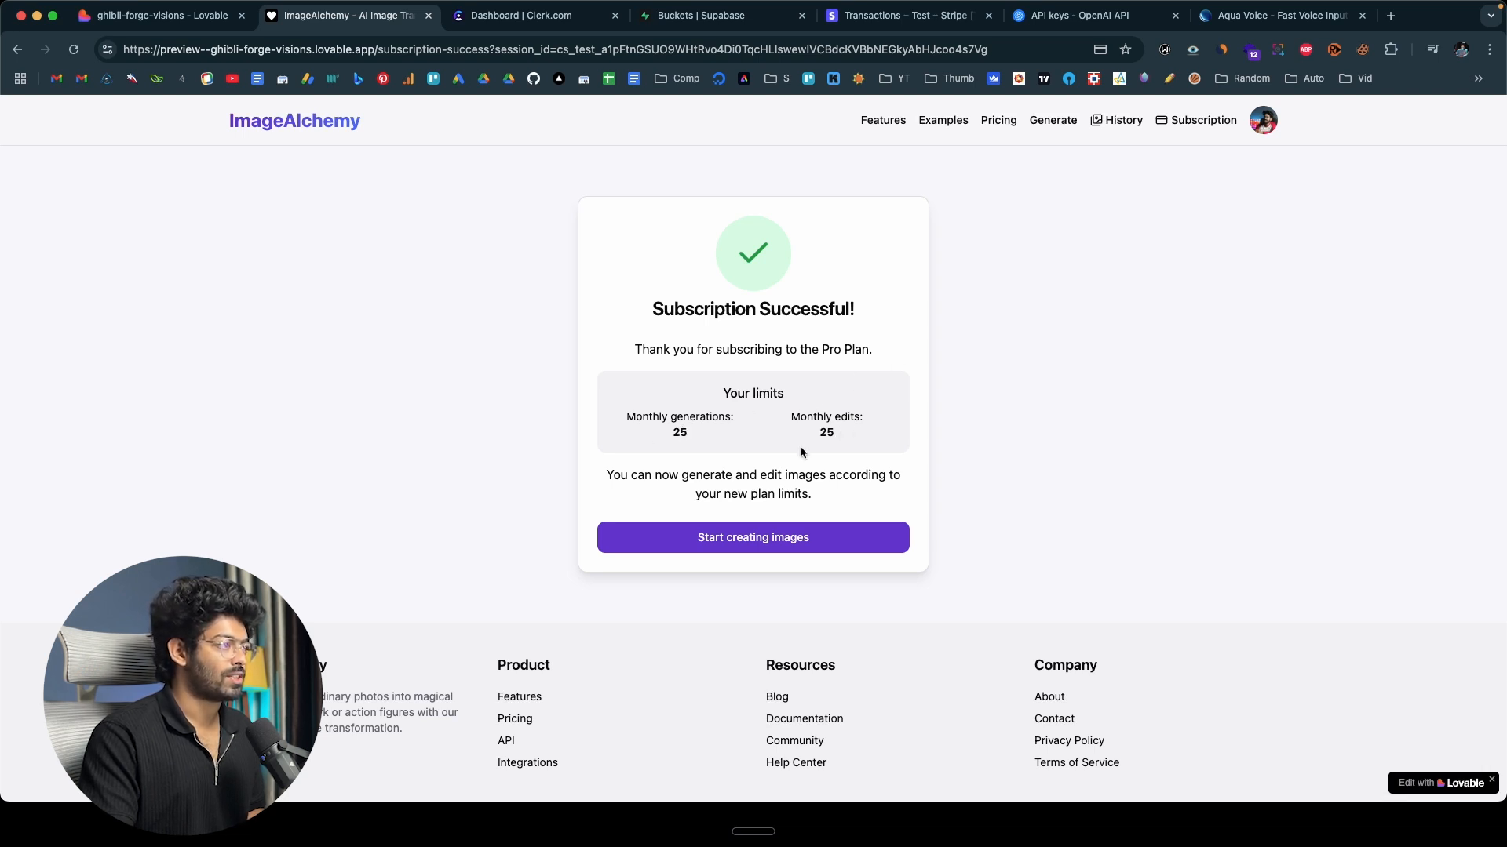
Check the plan and credits on the image generation page, then examine the image editing form.
left_click(1053, 120)
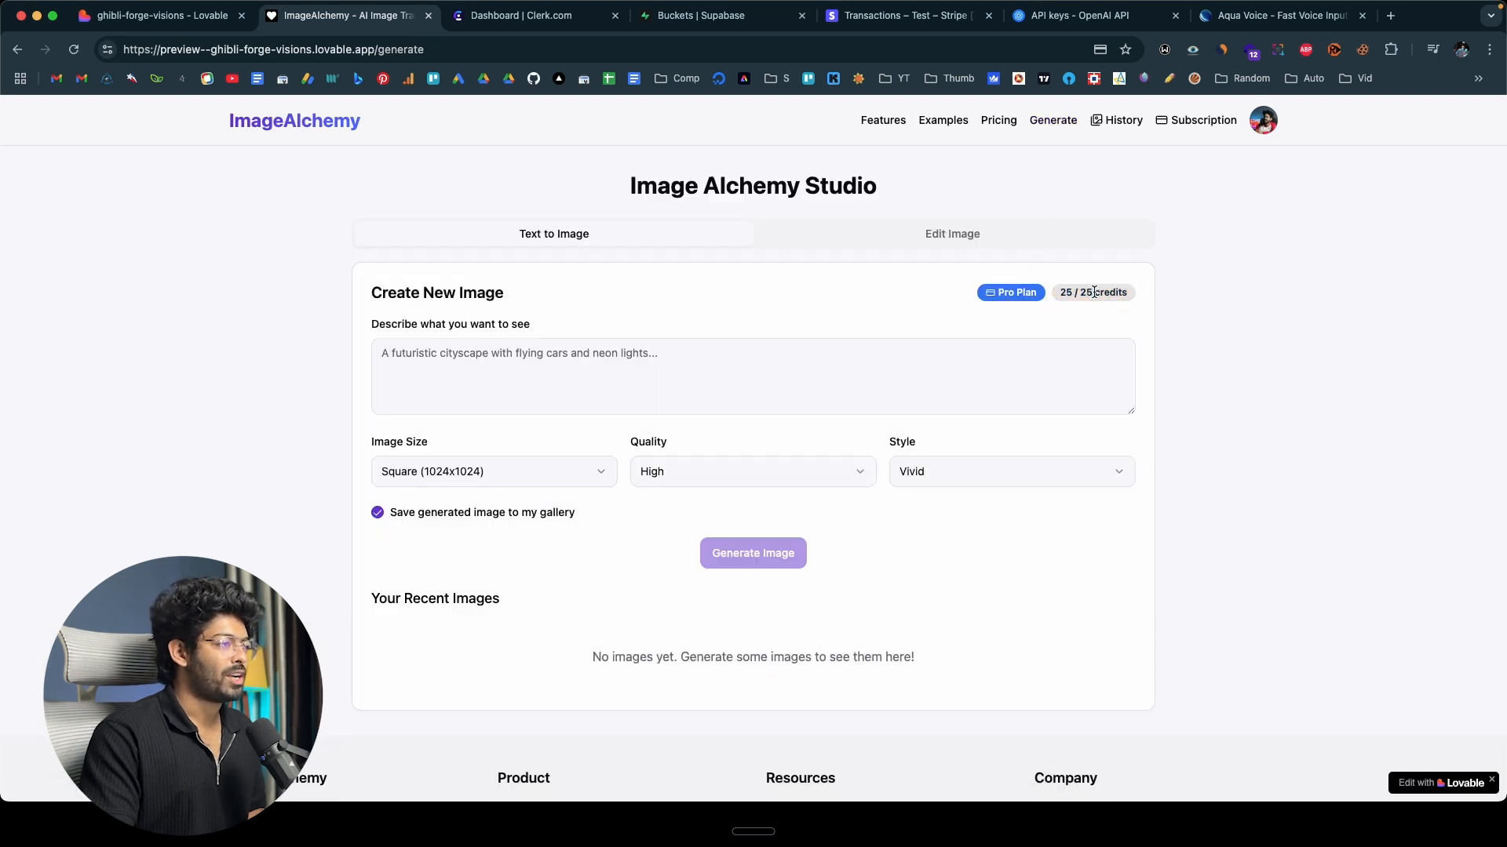
left_click(650, 379)
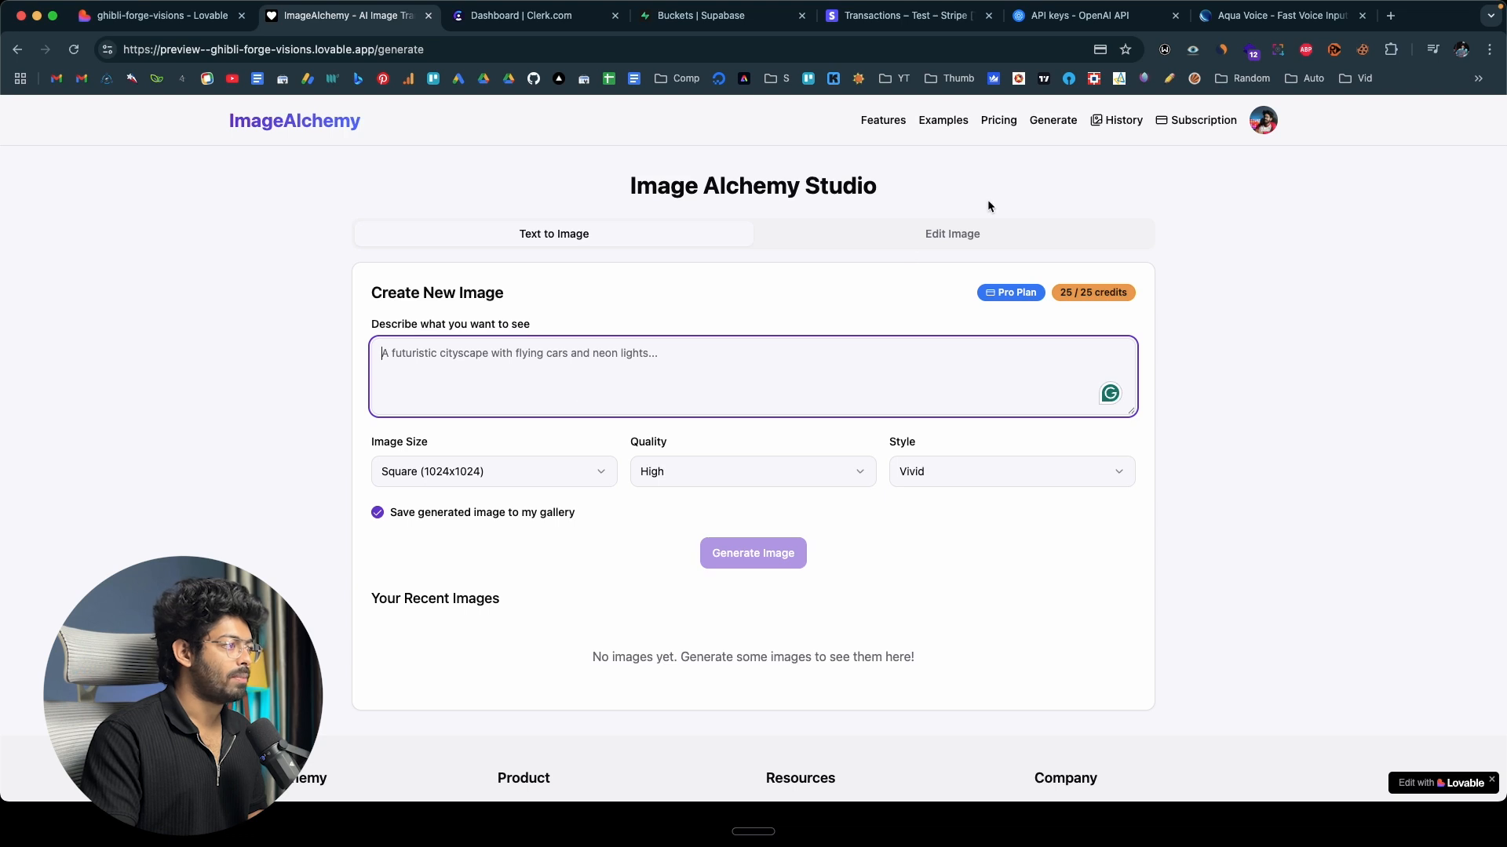
left_click(949, 236)
scroll(677, 467, "down", 4)
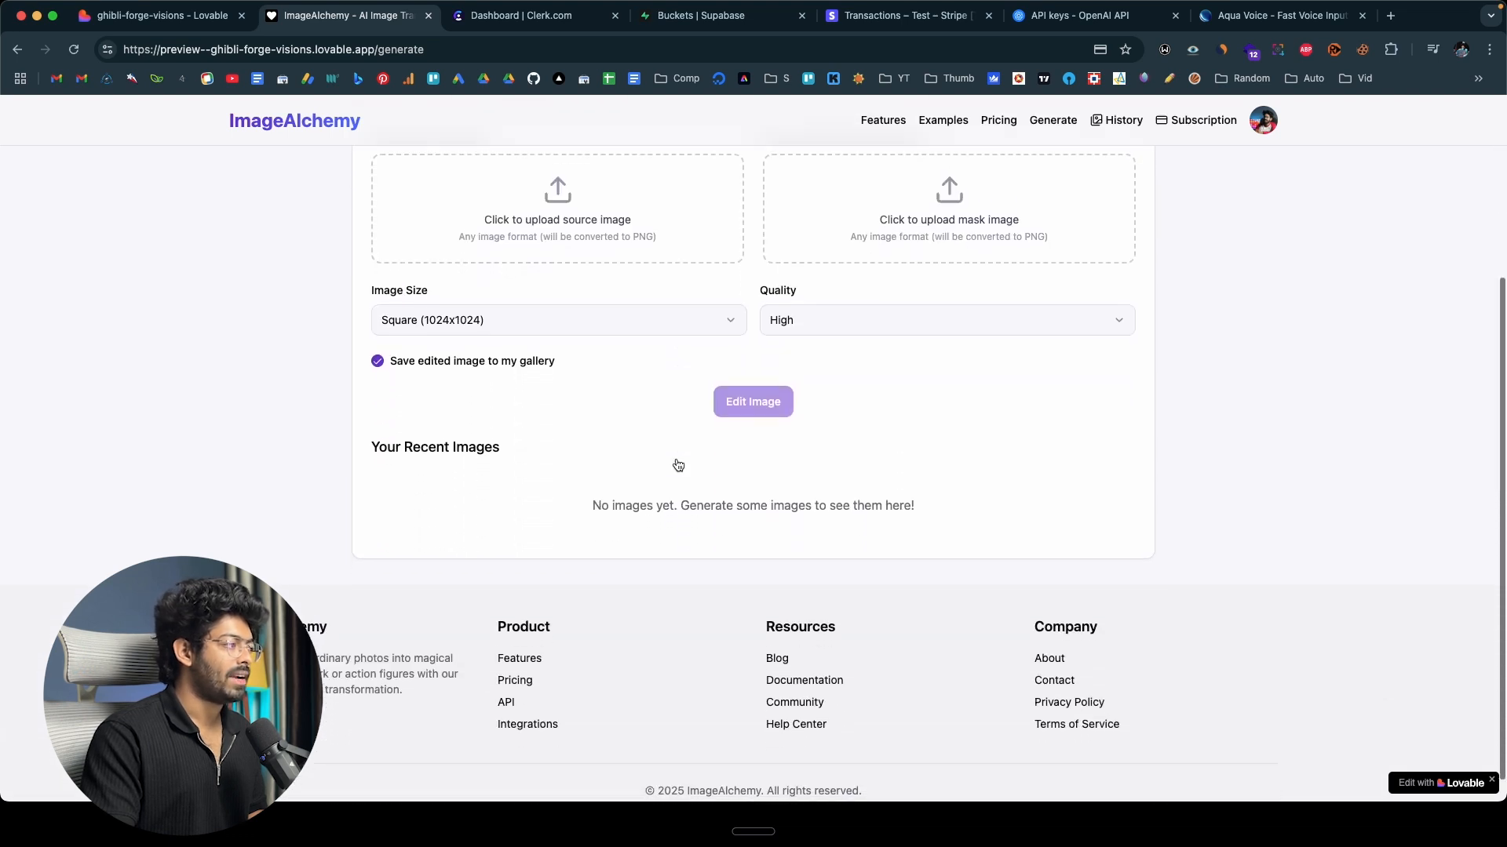
scroll(678, 465, "up", 4)
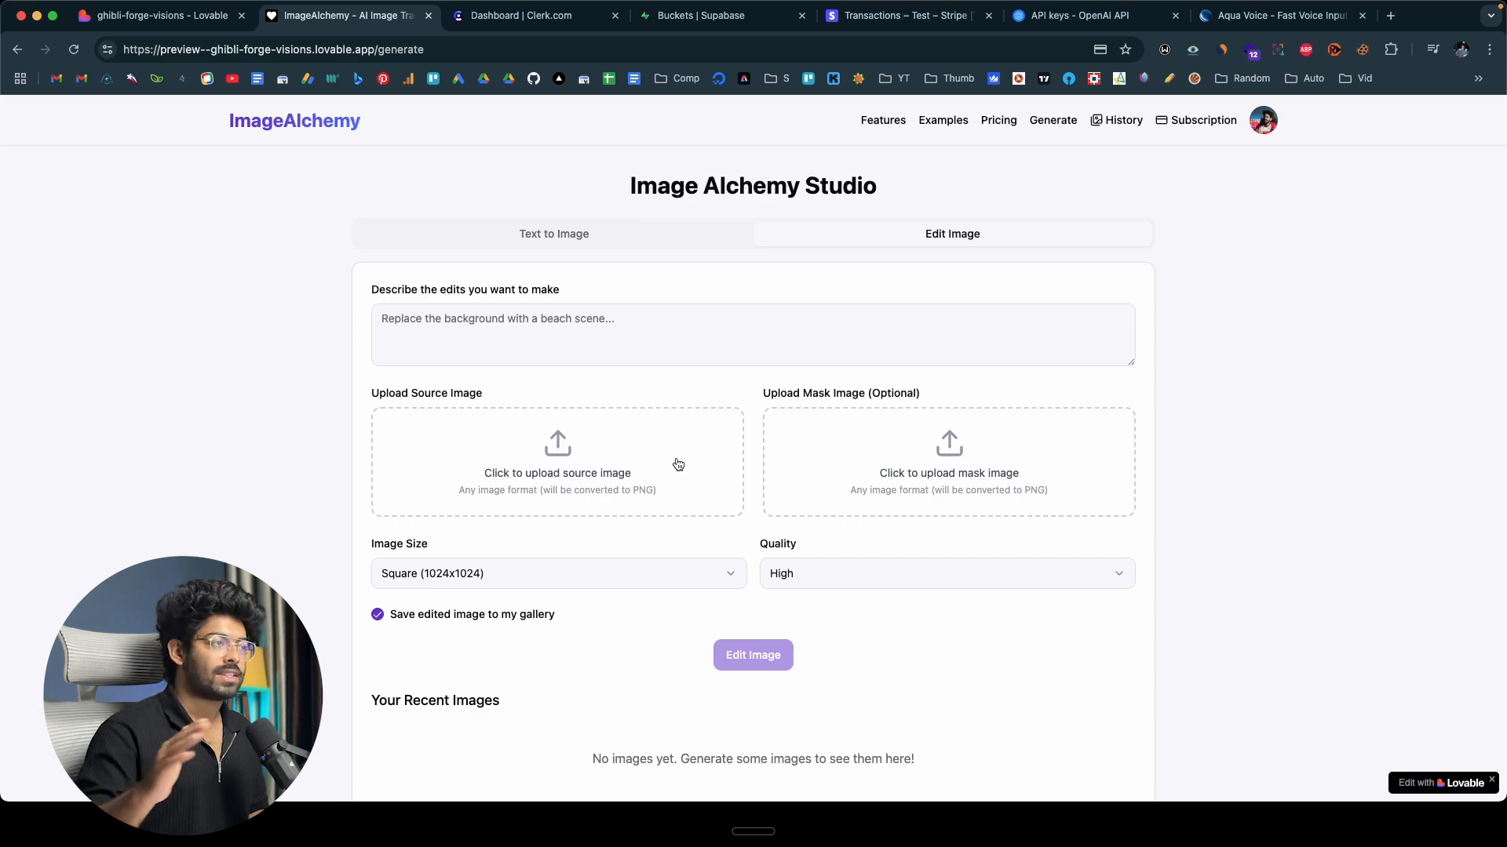
Look through the ImageAlchemy home page, then switch to the Lovable project and review the landing page with the chat hidden.
left_click(308, 117)
scroll(367, 421, "down", 5)
scroll(368, 420, "down", 15)
left_click(192, 20)
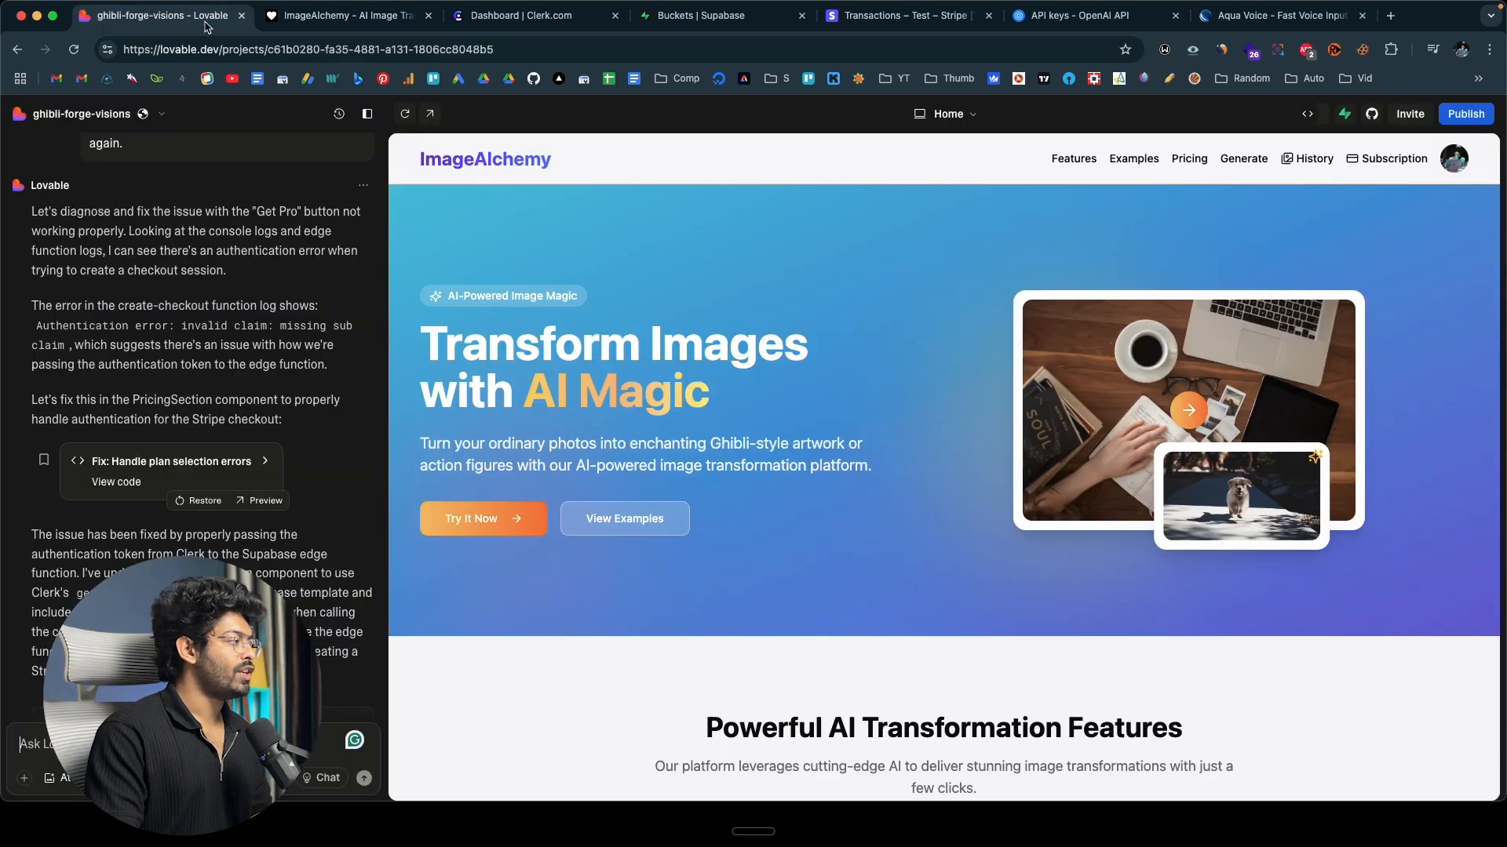
scroll(731, 280, "down", 5)
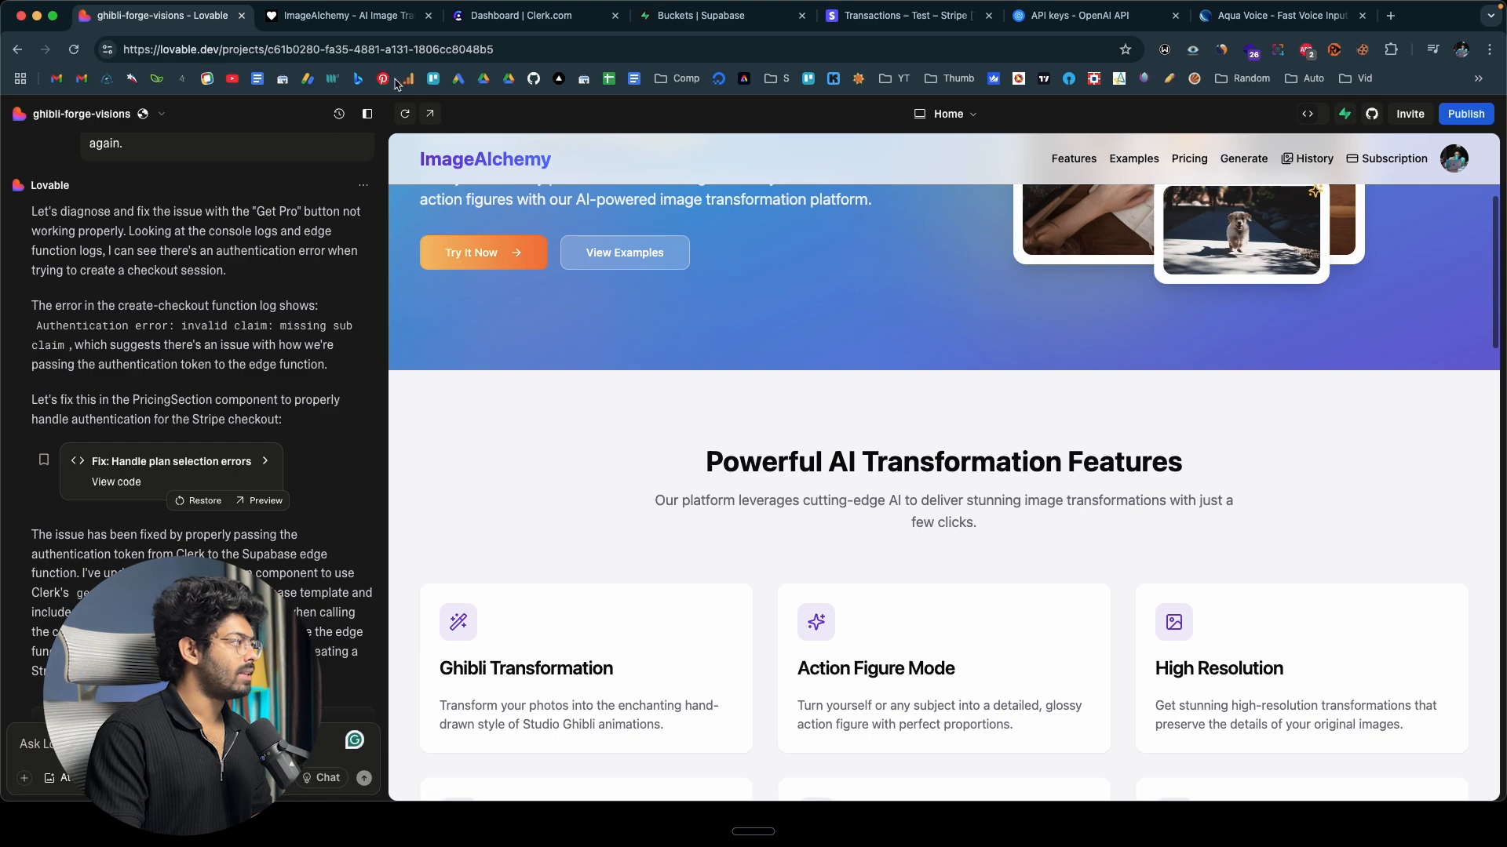
left_click(366, 114)
scroll(286, 461, "up", 4)
scroll(287, 460, "down", 15)
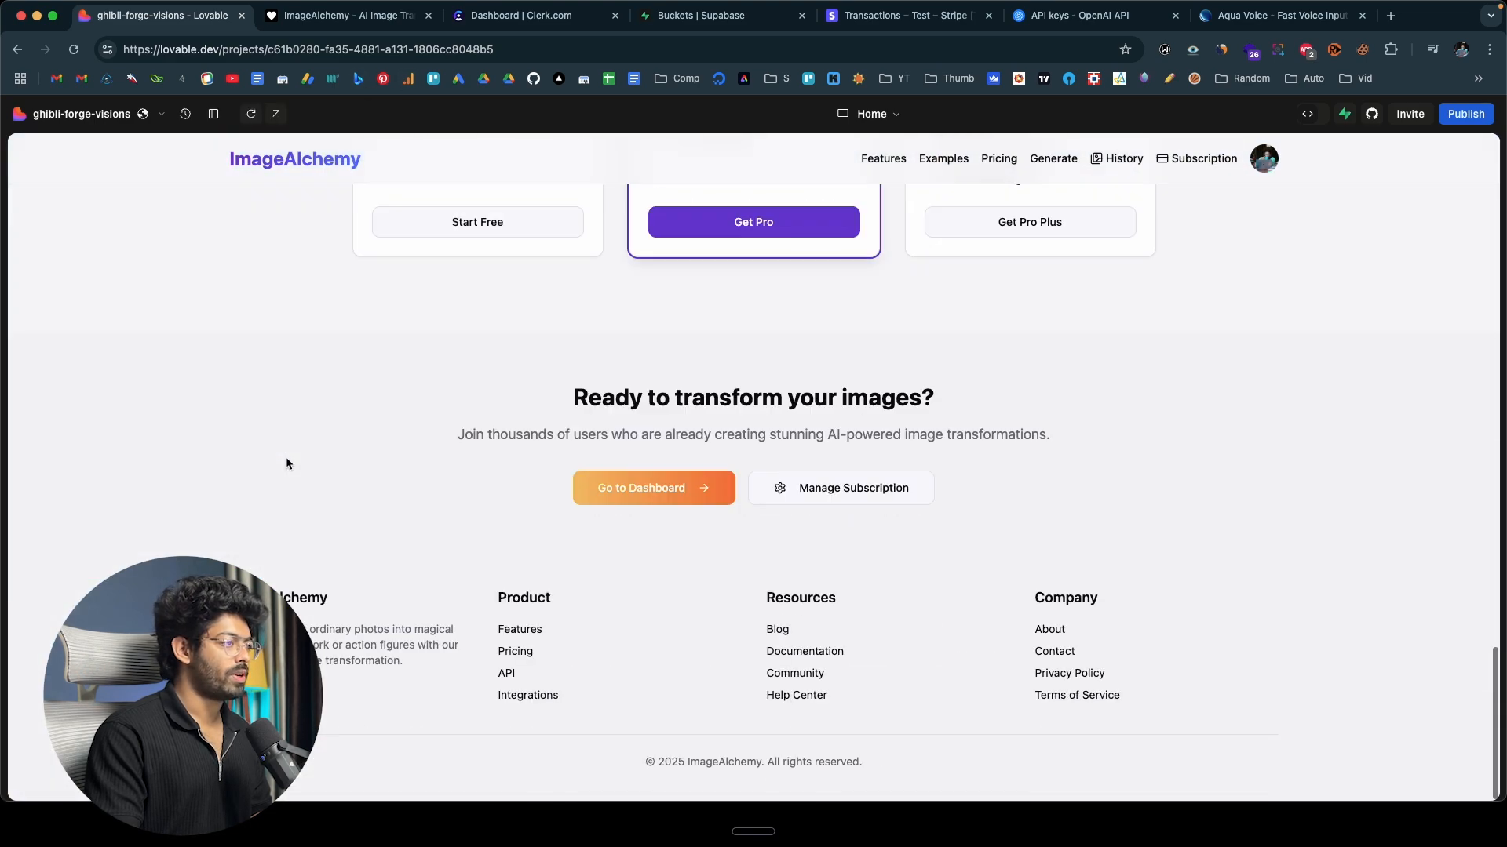
scroll(286, 460, "up", 15)
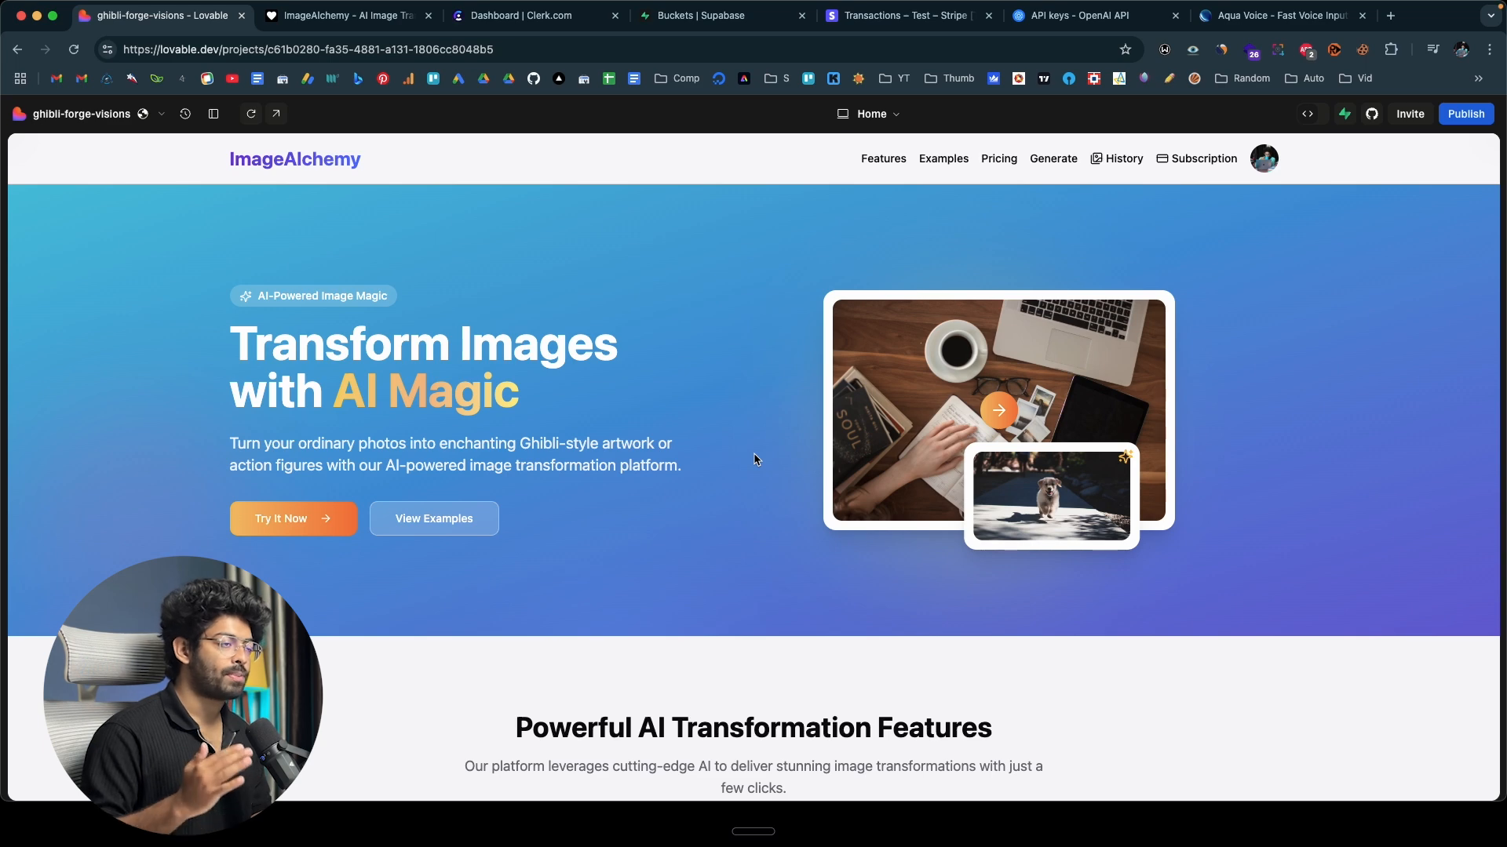
Publish the project to ghibli-forge-visions.lovable.app and open the live site.
left_click(1460, 116)
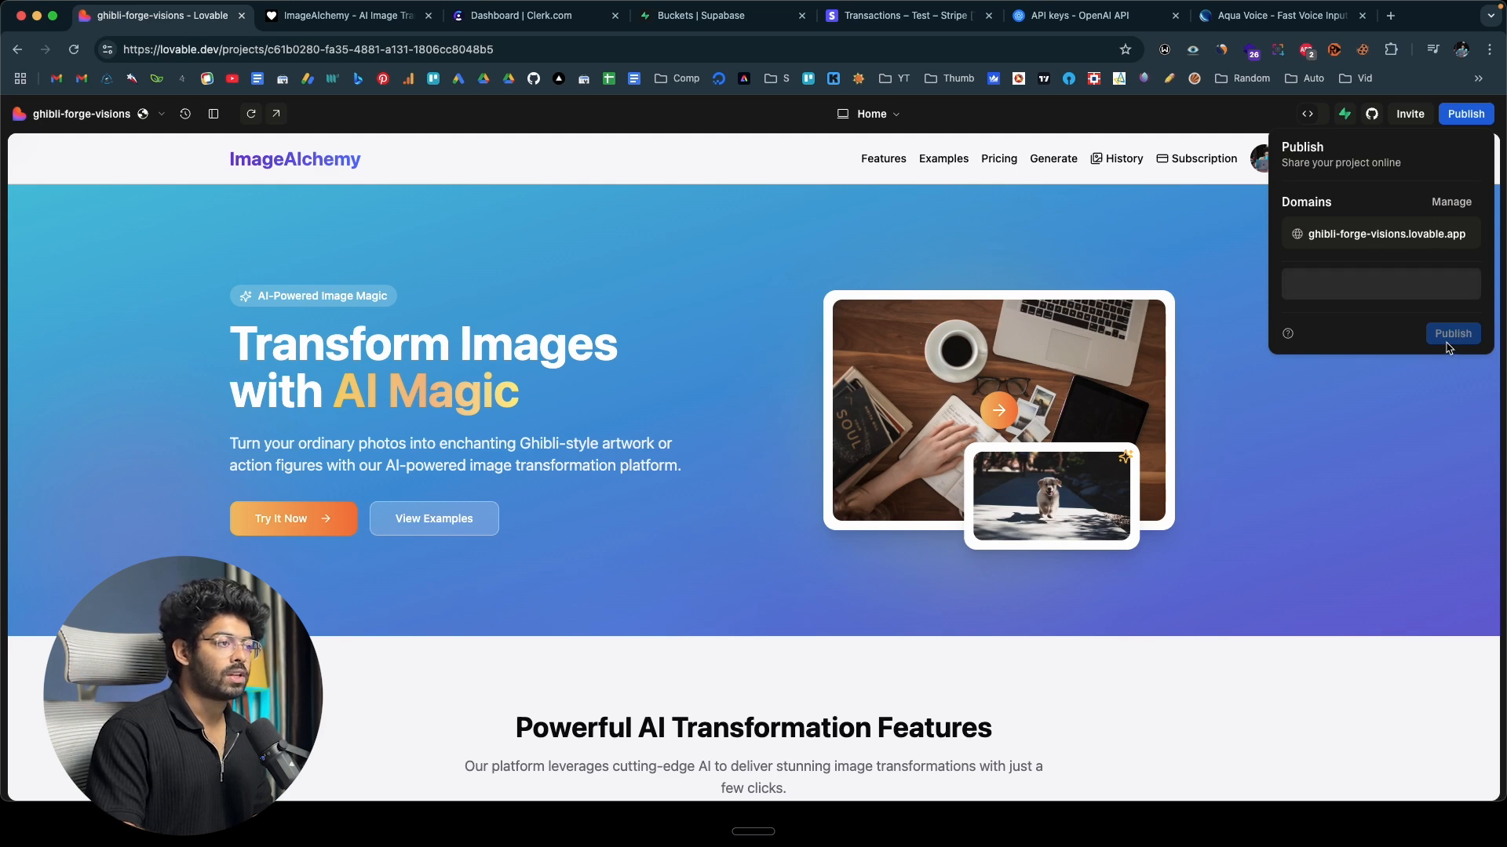
left_click(1456, 284)
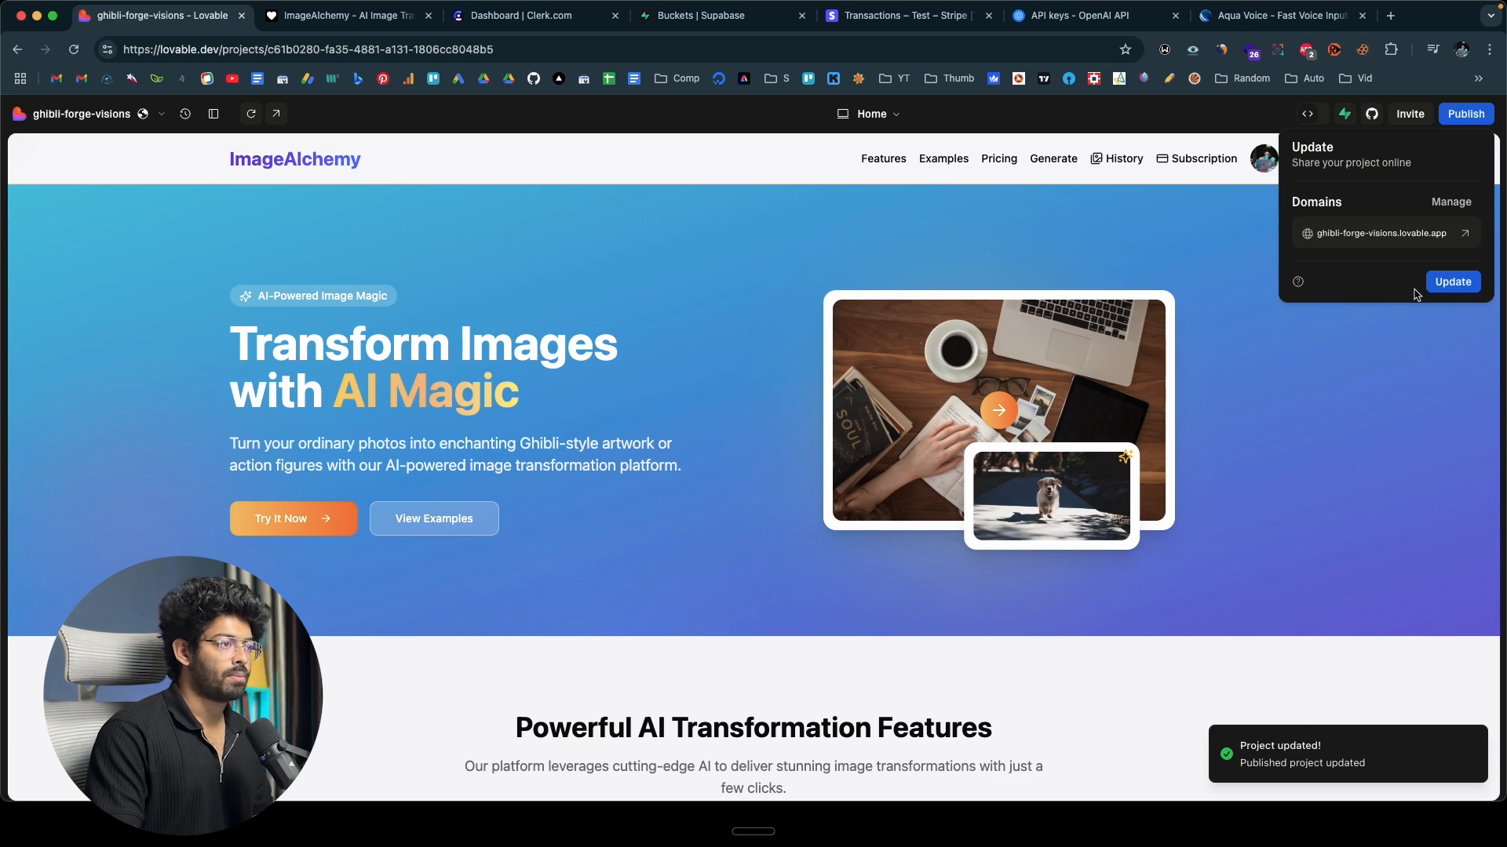
left_click(1465, 235)
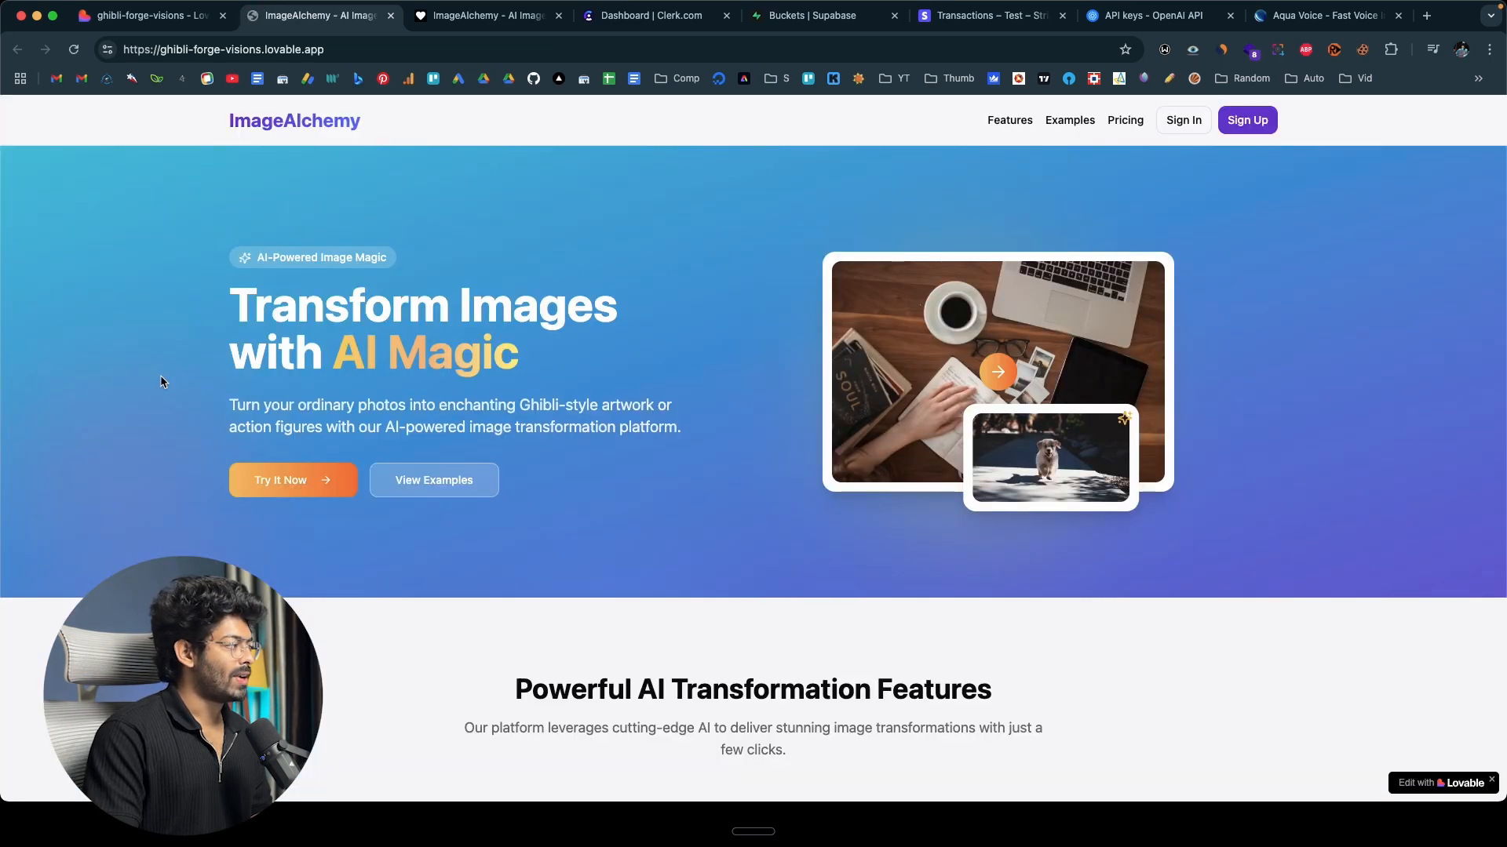
Look through the published landing page and open its sign-up form.
scroll(698, 337, "down", 15)
scroll(698, 338, "down", 10)
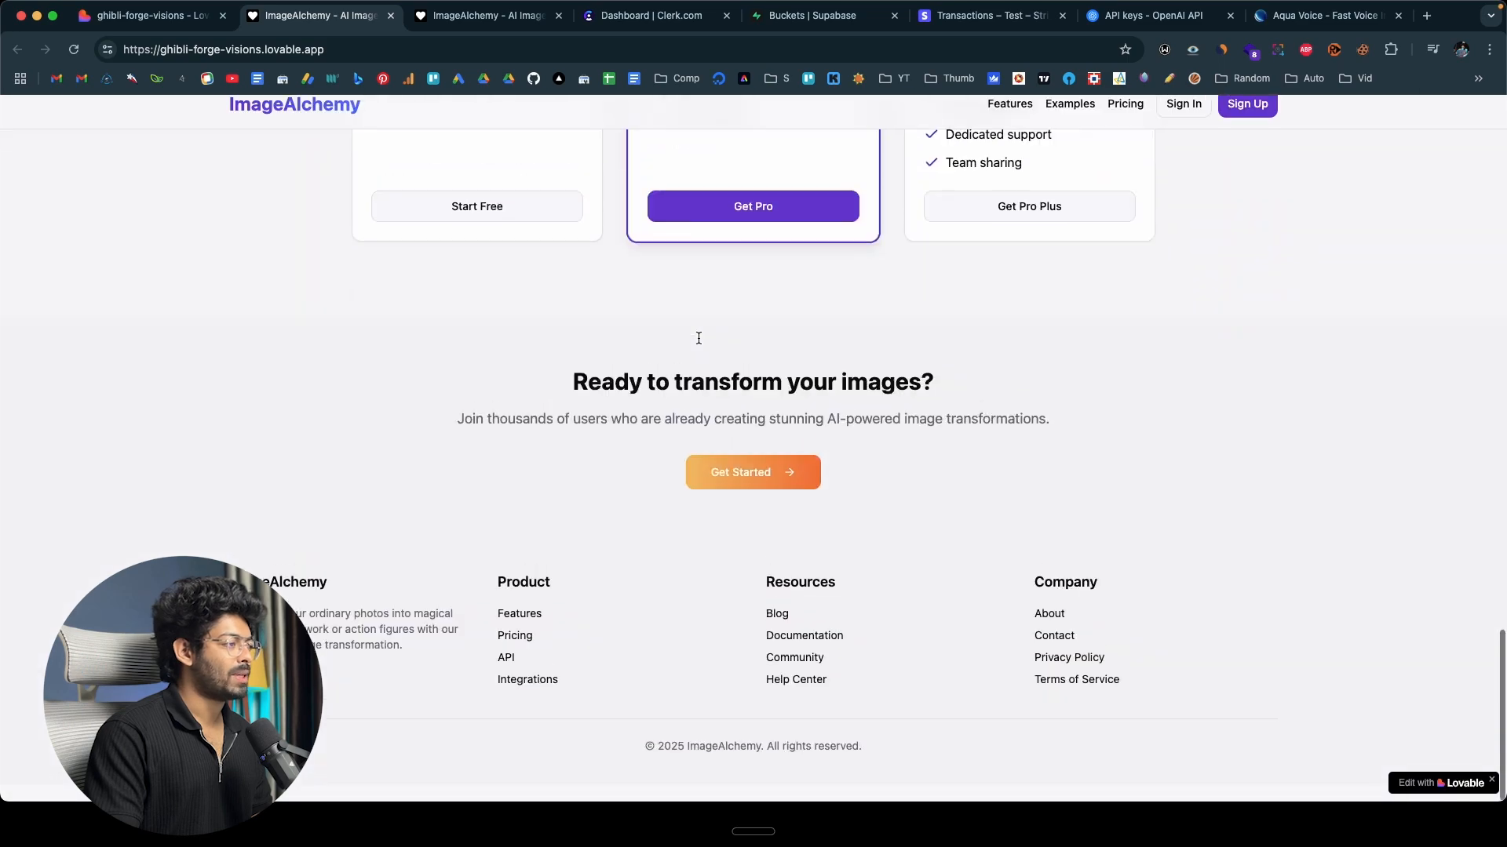
scroll(699, 338, "up", 20)
scroll(698, 344, "up", 2)
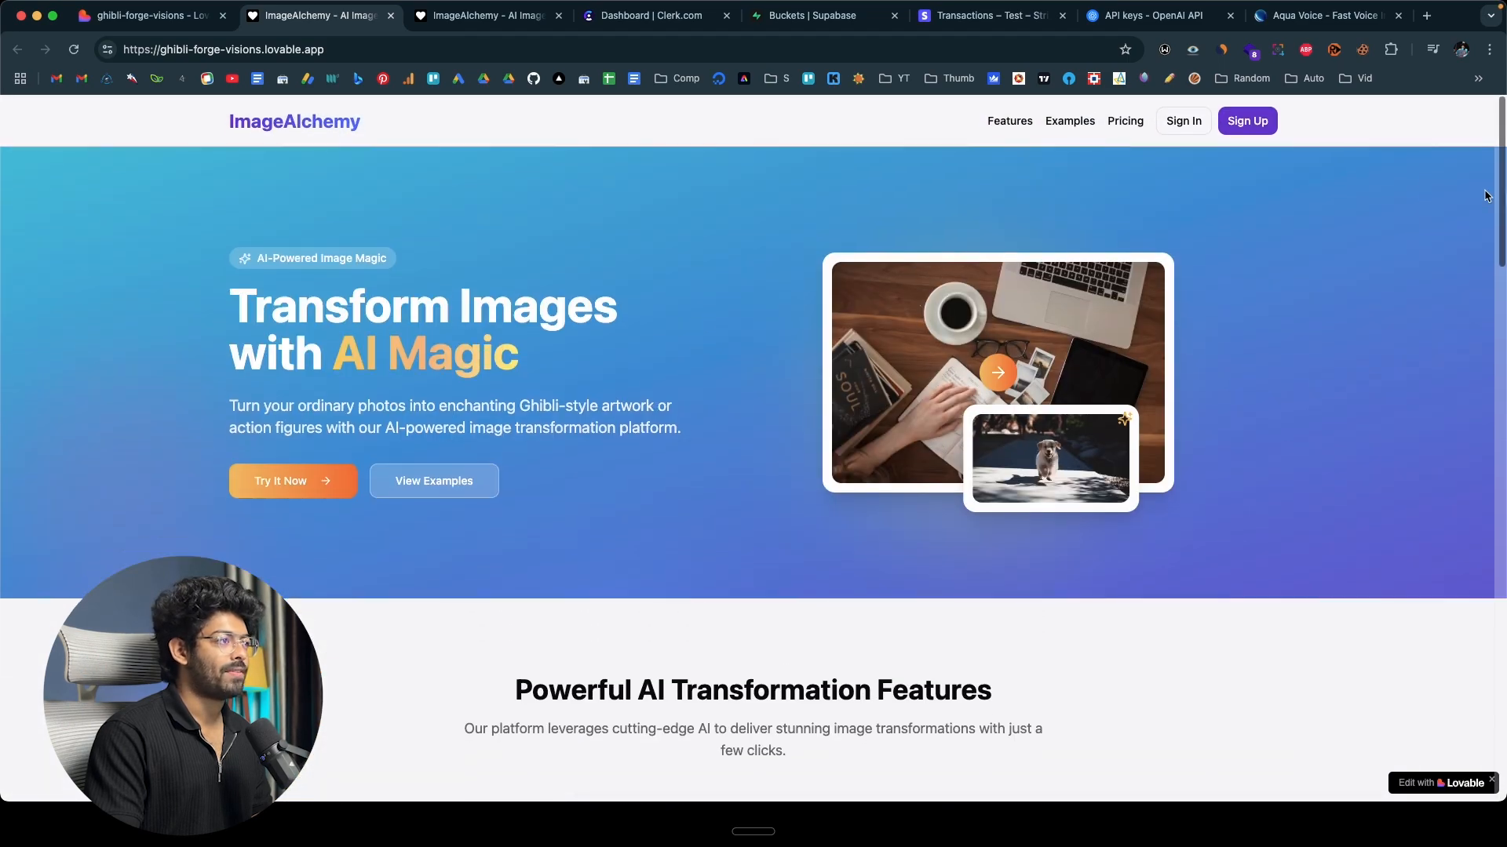
left_click(1258, 133)
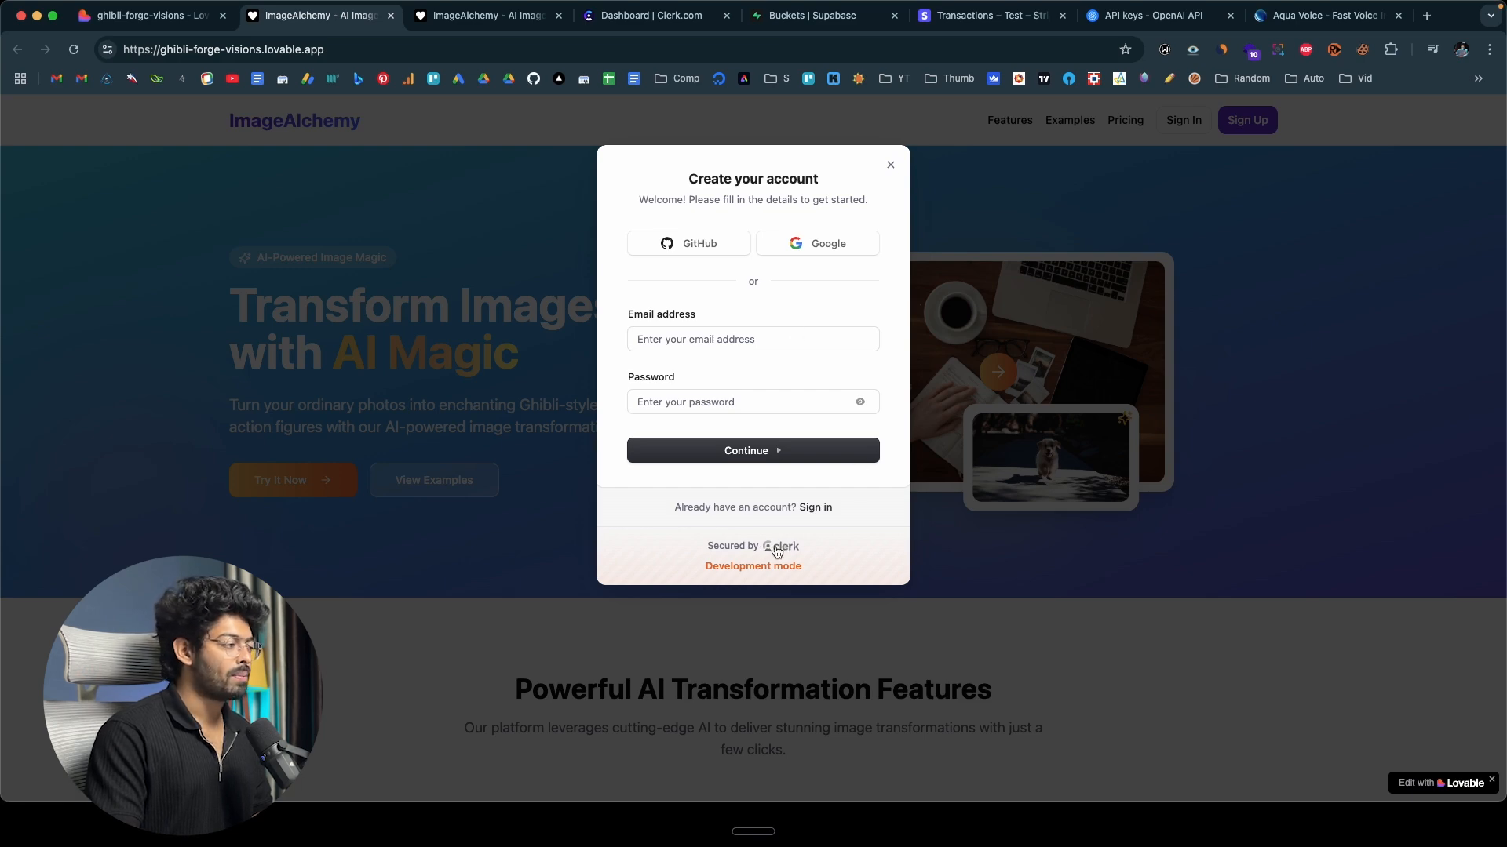
Switch to the Clerk dashboard and view the AI Image Generator overview and its subscriptions page.
left_click(662, 28)
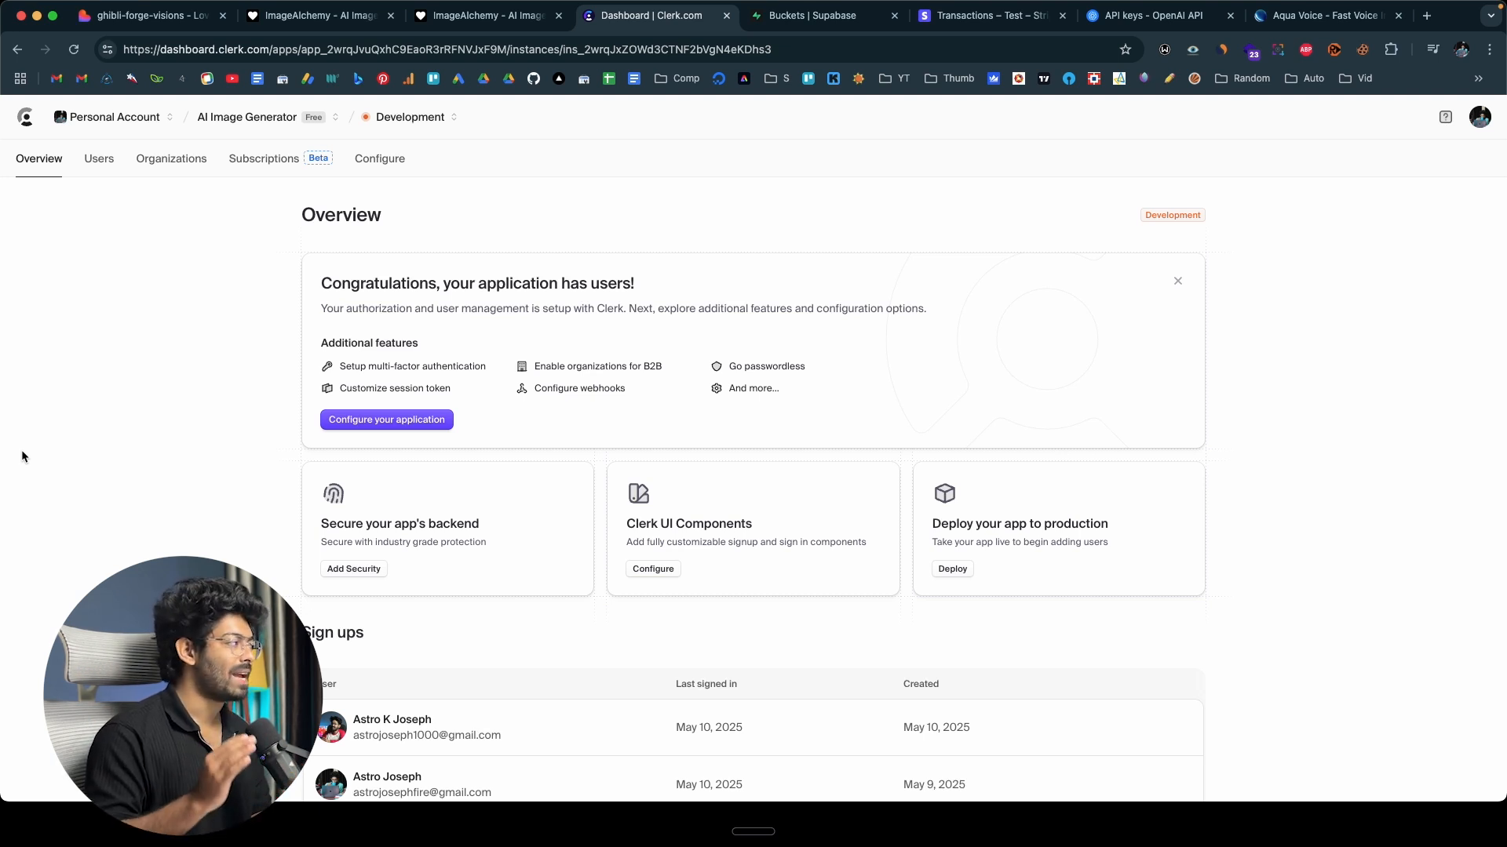
scroll(22, 456, "up", 2)
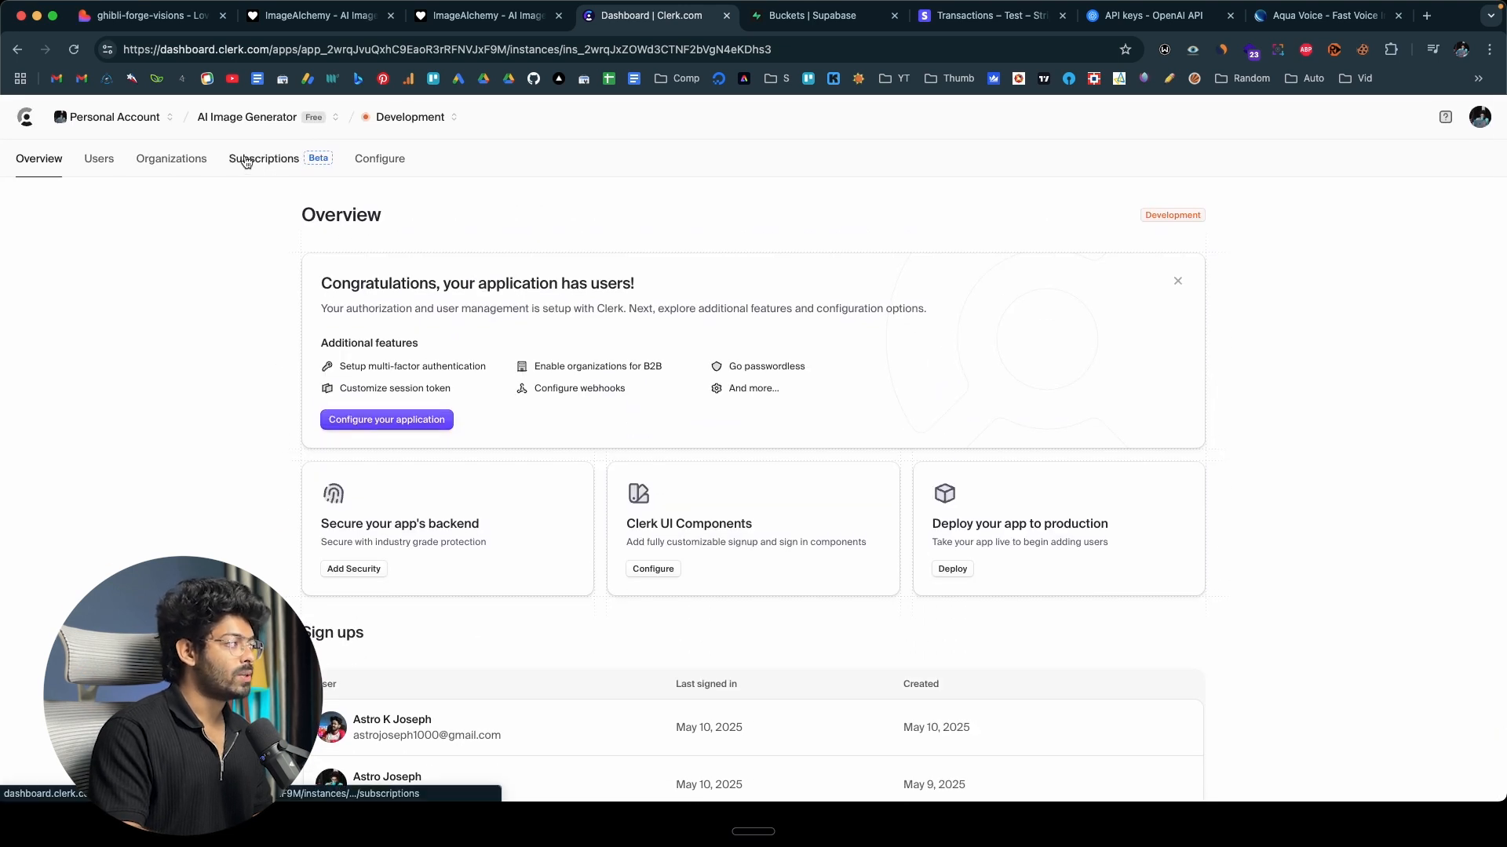
left_click(247, 160)
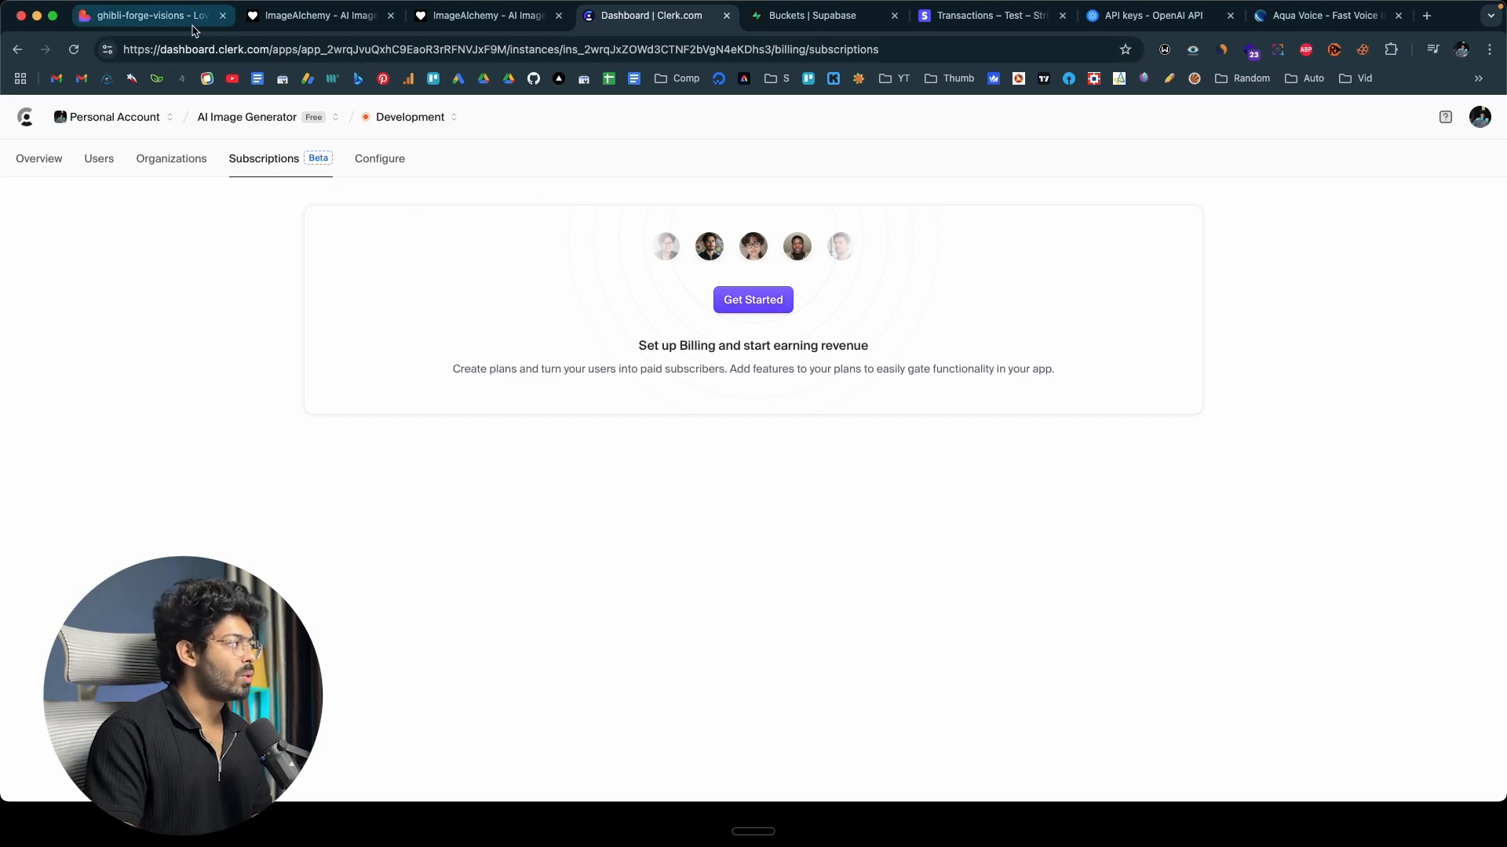
Review the landing page in Lovable, then return to the published site and close the sign-up form.
left_click(149, 15)
scroll(681, 391, "down", 7)
scroll(681, 391, "up", 8)
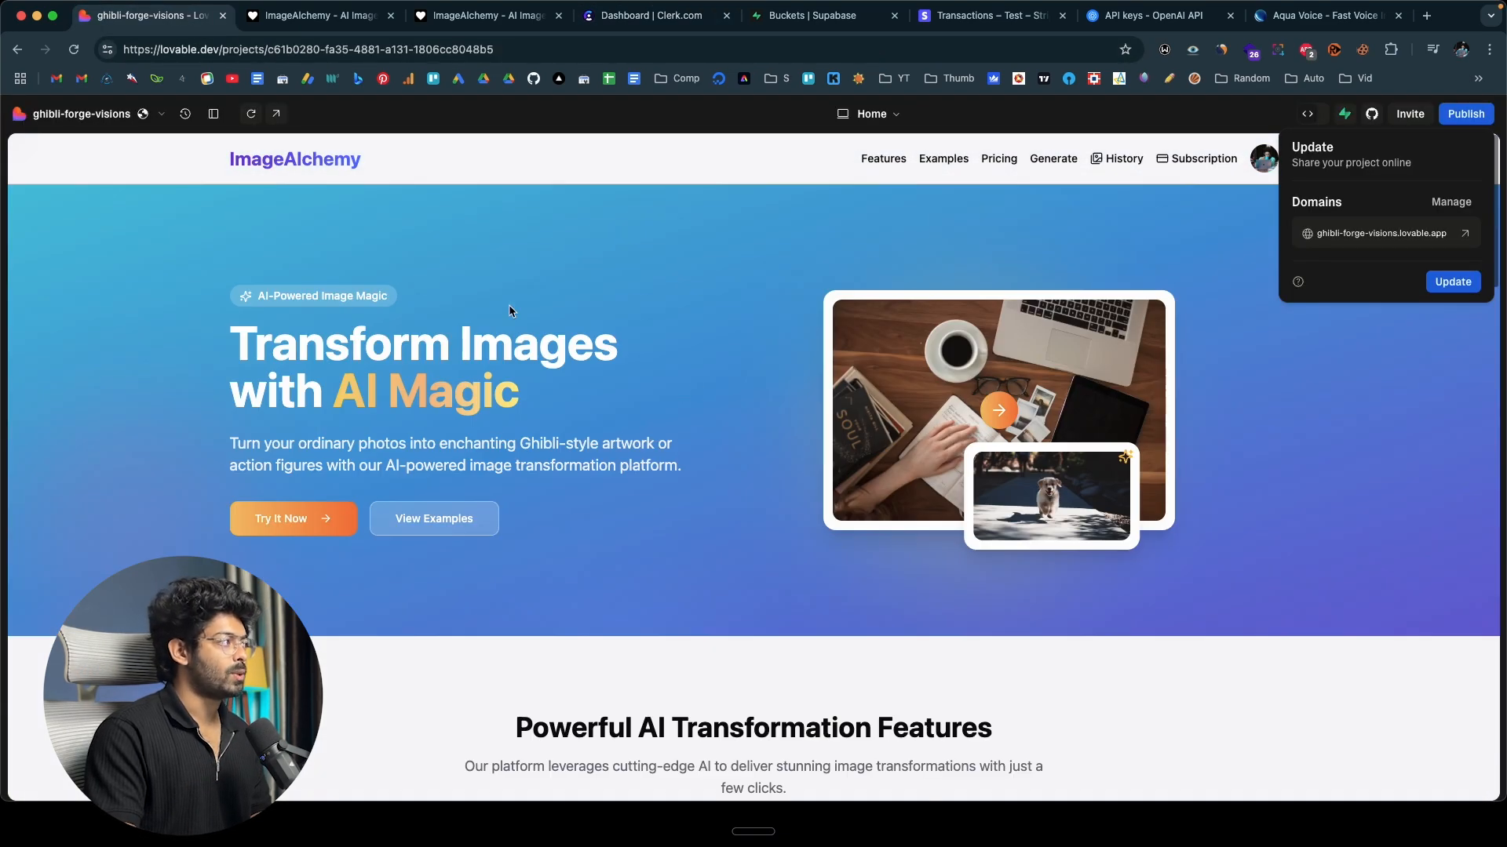
left_click(353, 16)
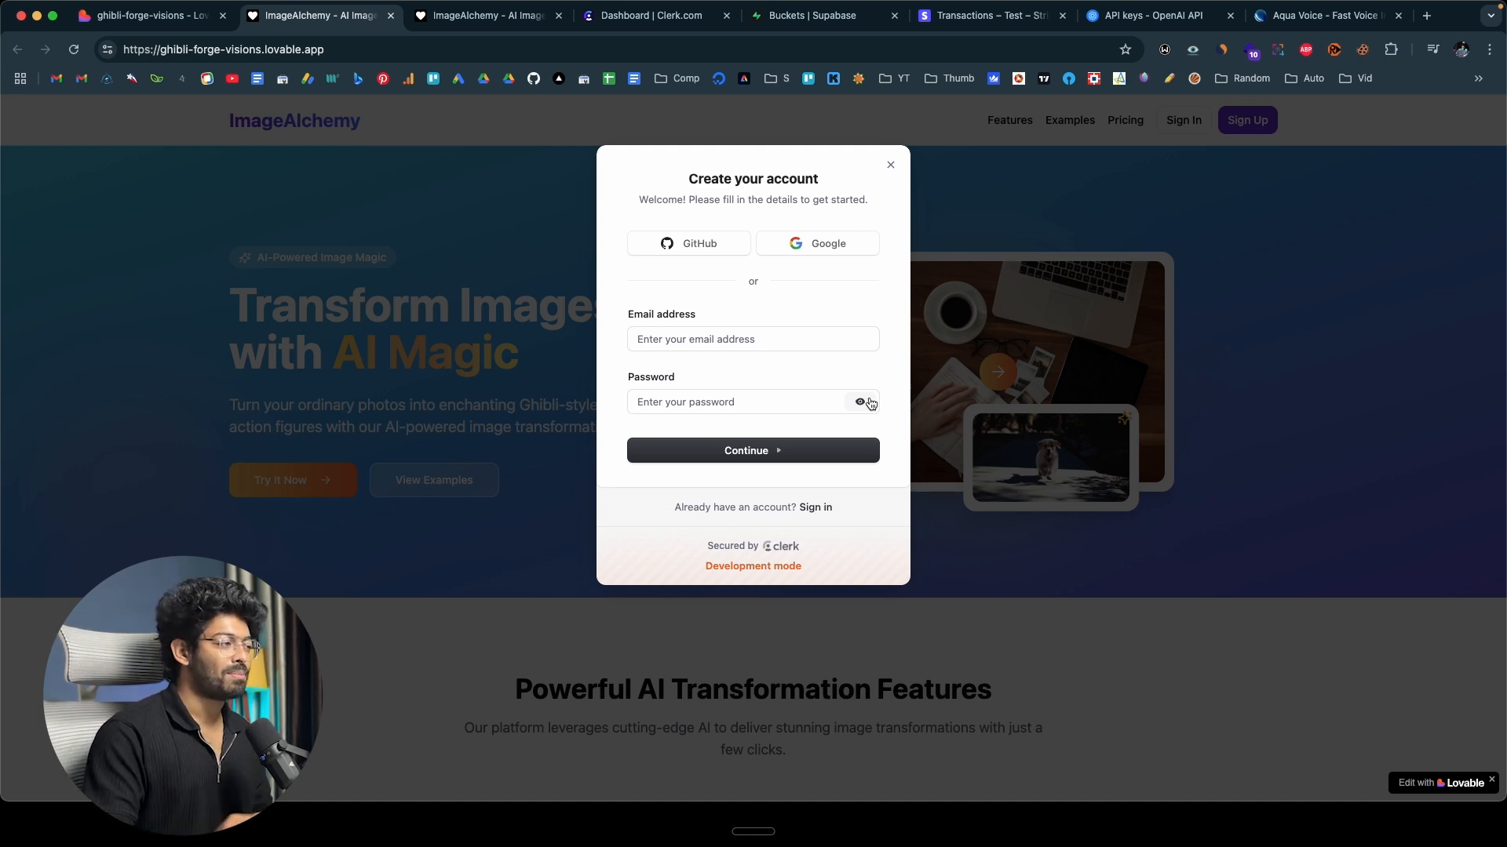
left_click(890, 165)
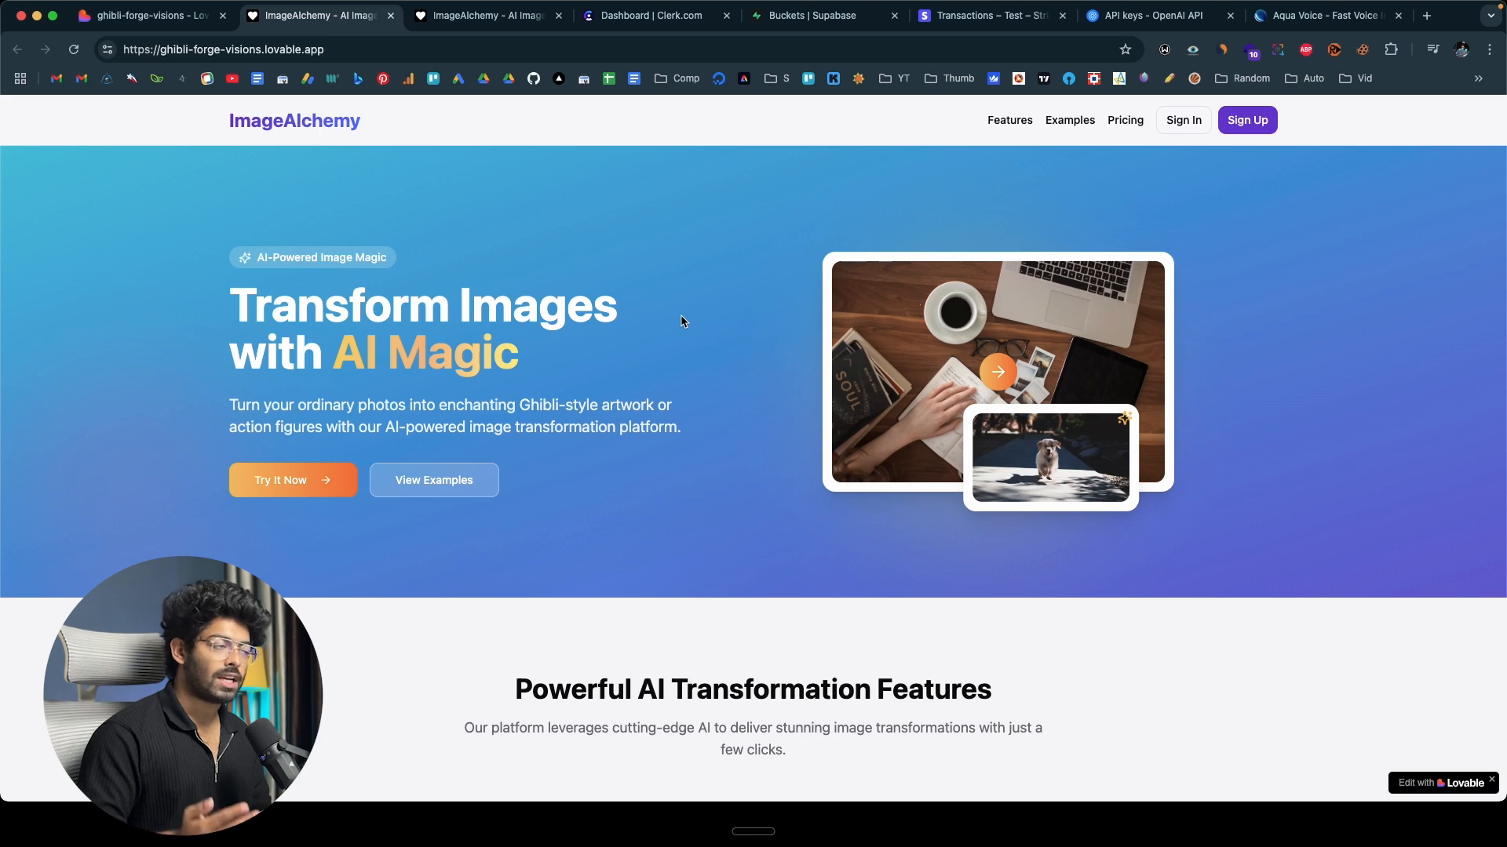
Switch to the Lovable project, view its GitHub connection settings and close them.
left_click(149, 17)
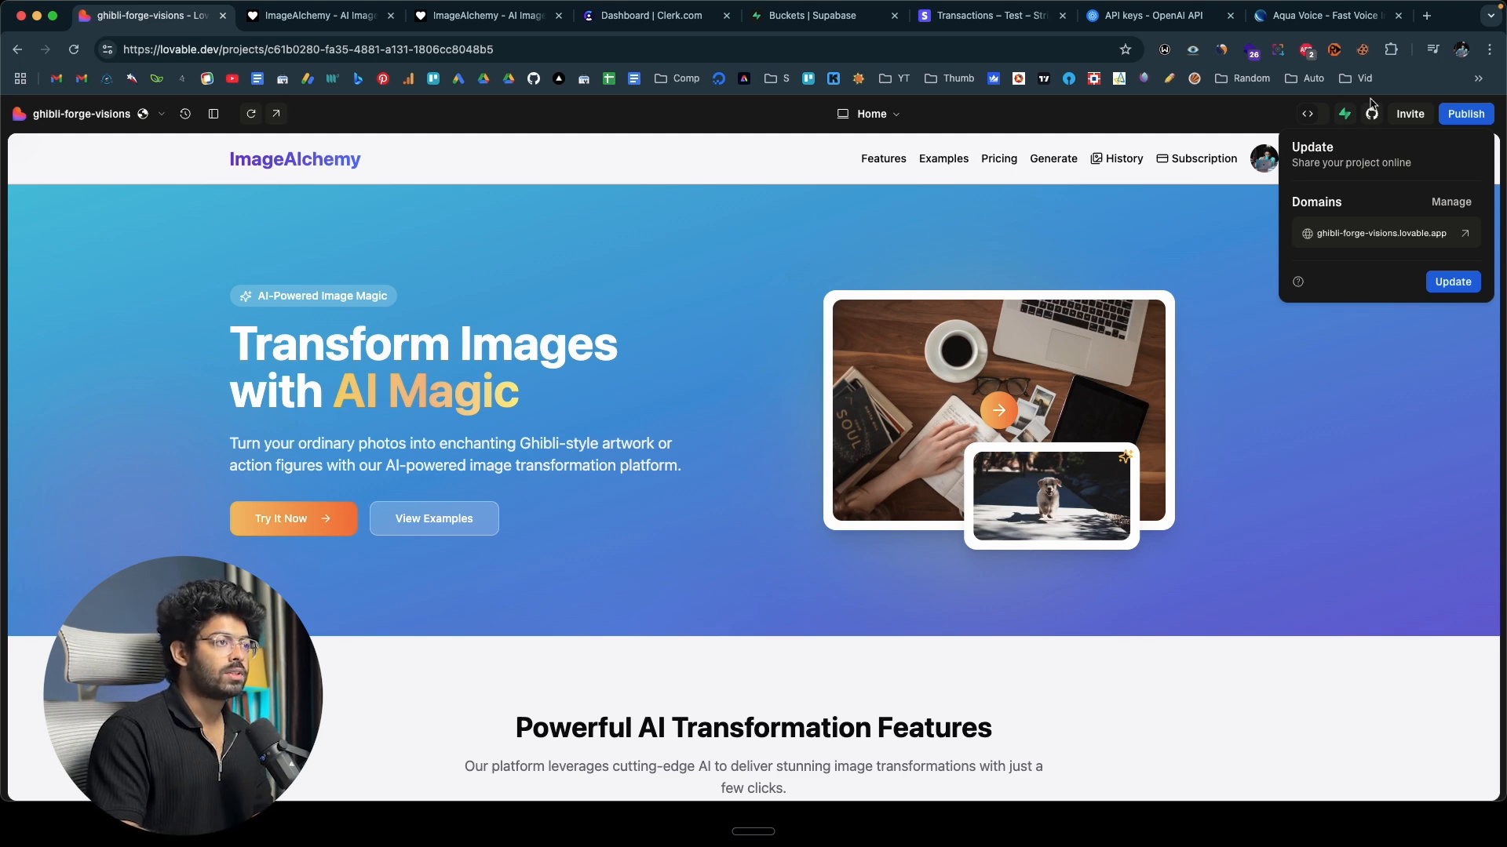
mouse_move(1372, 114)
left_click(1332, 209)
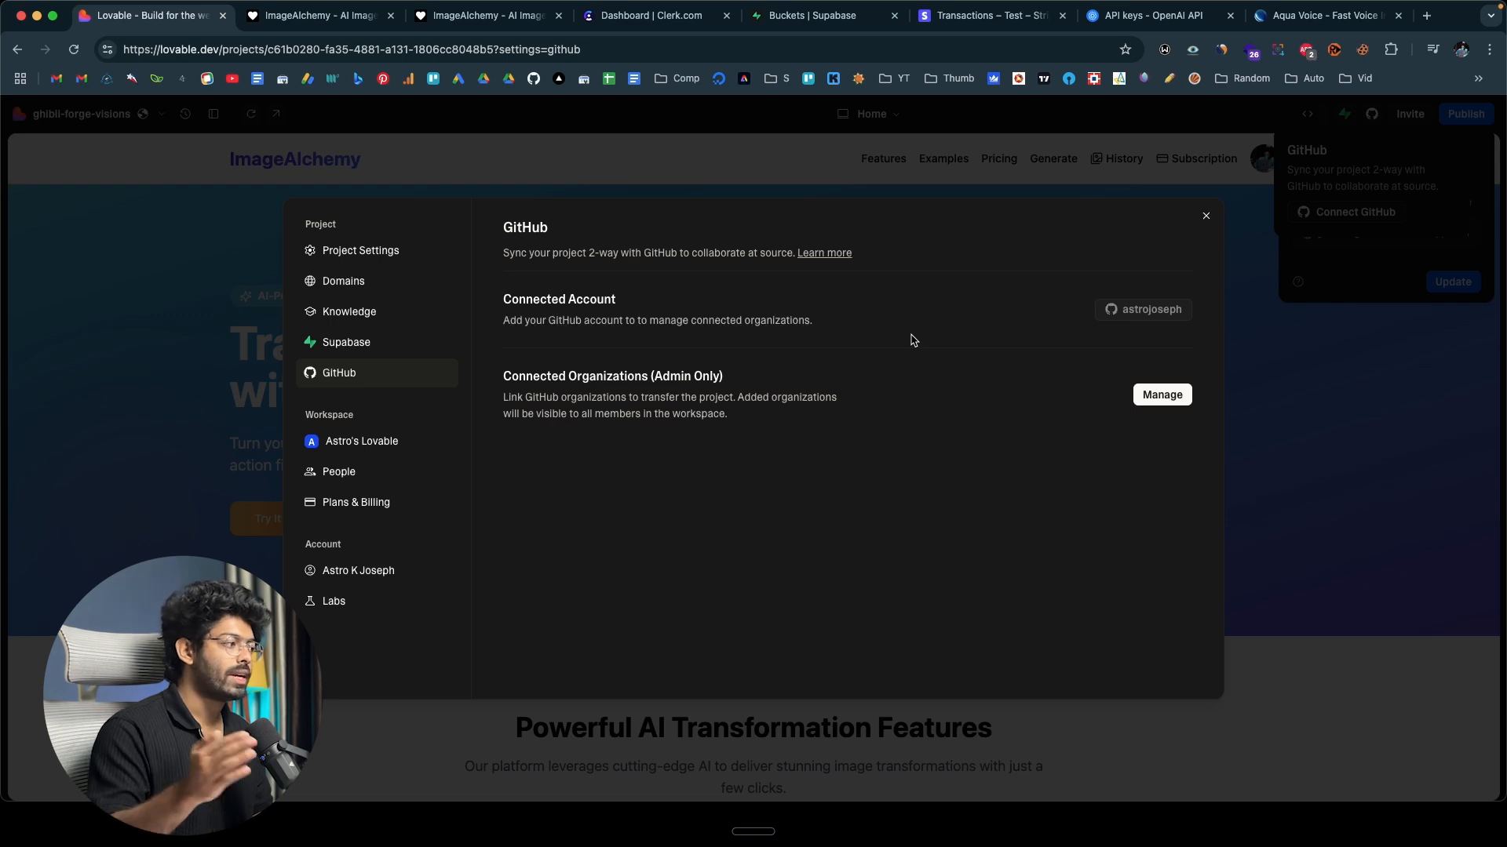
left_click(1307, 369)
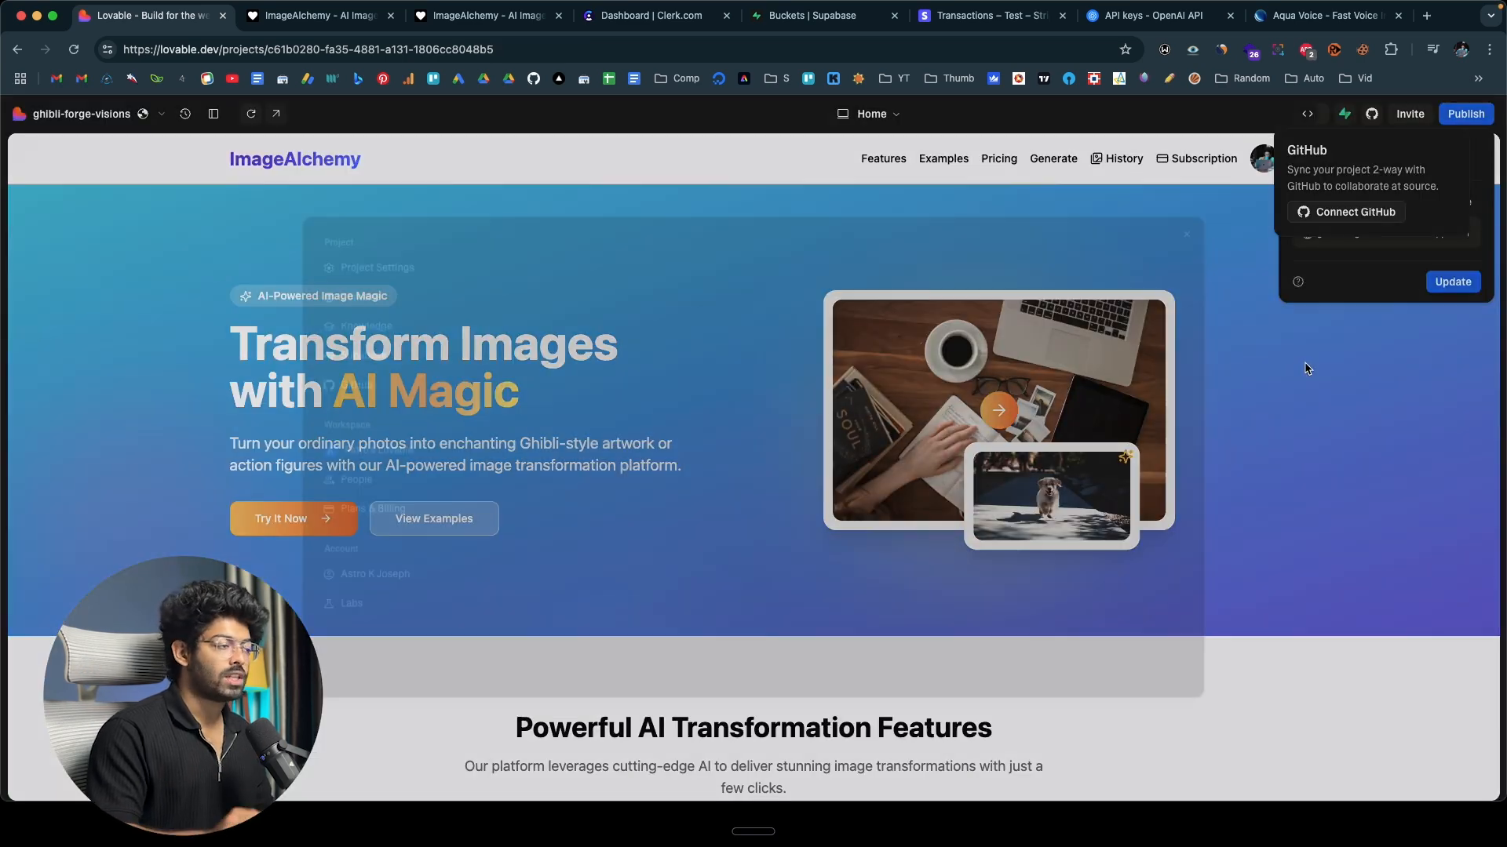